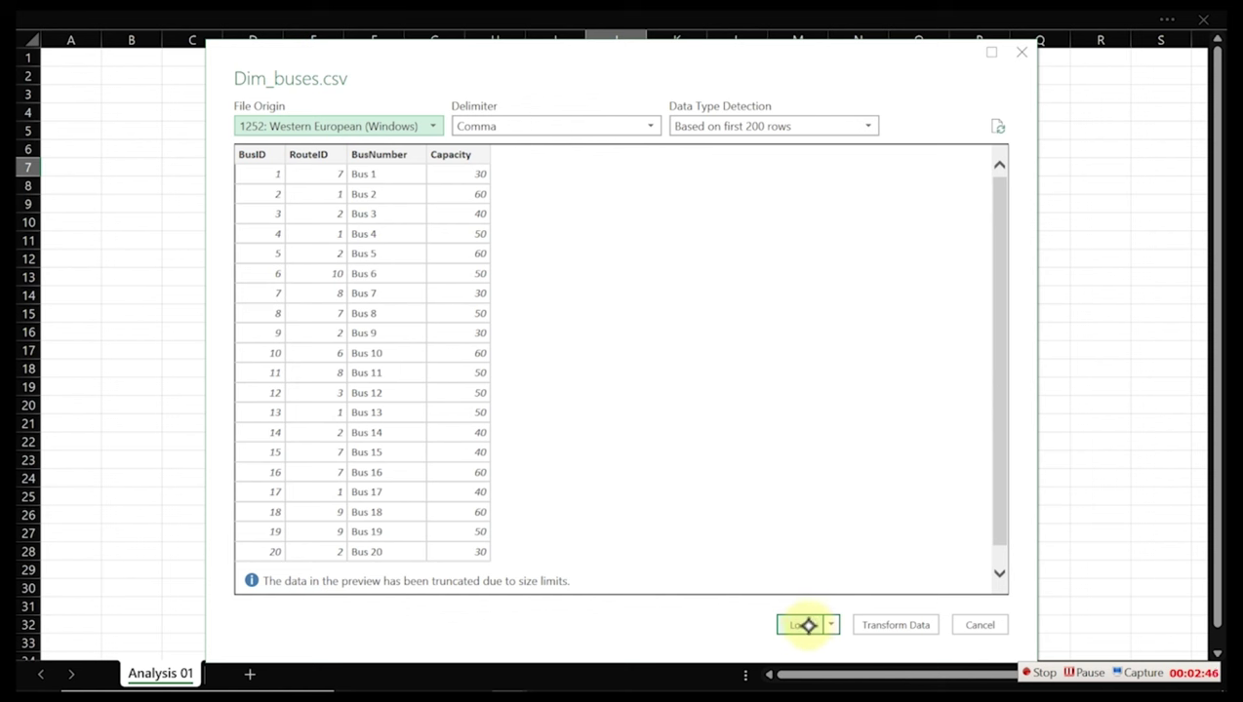
# Open the Dim_buses.csv import in the Power Query Editor for transformation instead of loading it directly
pyautogui.click(831, 625)
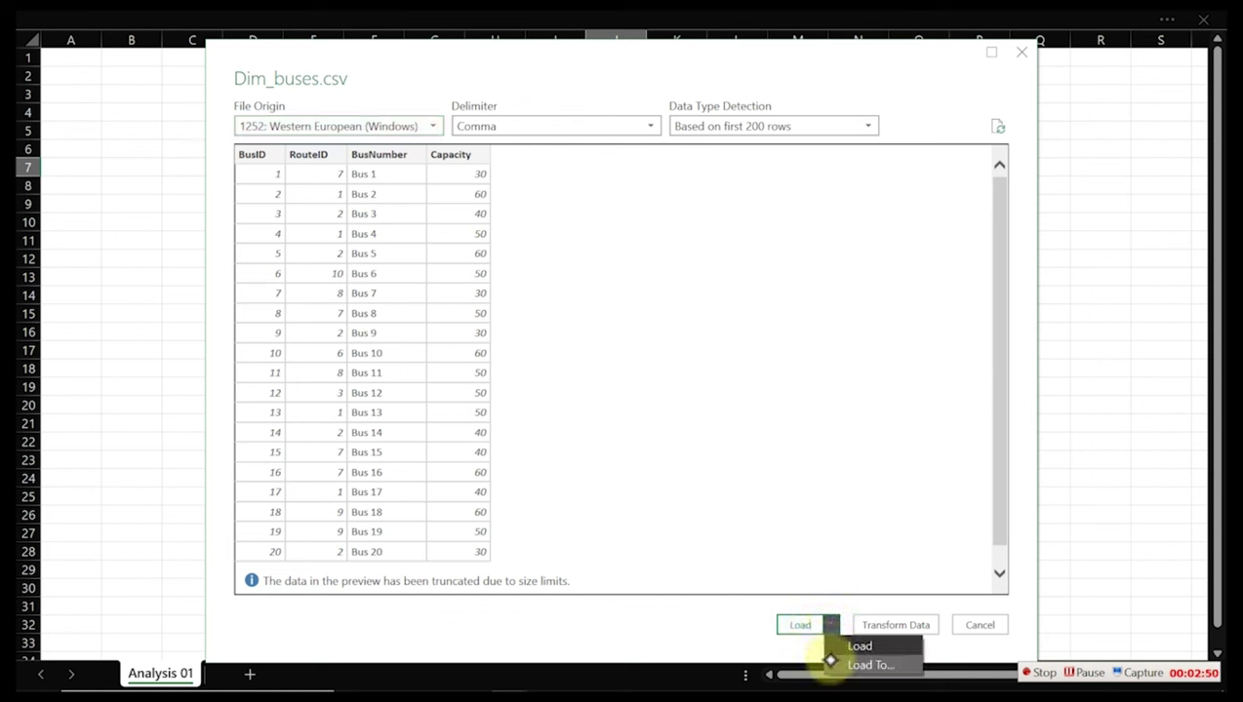
pyautogui.click(747, 634)
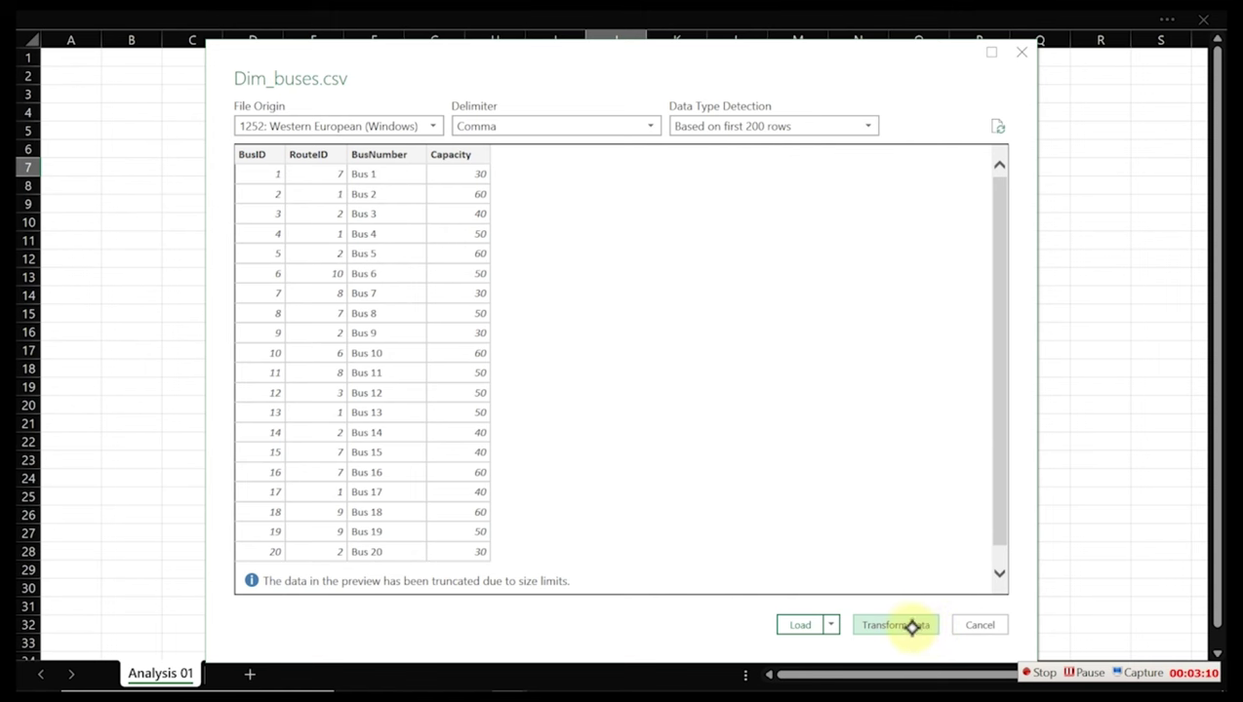
pyautogui.click(911, 625)
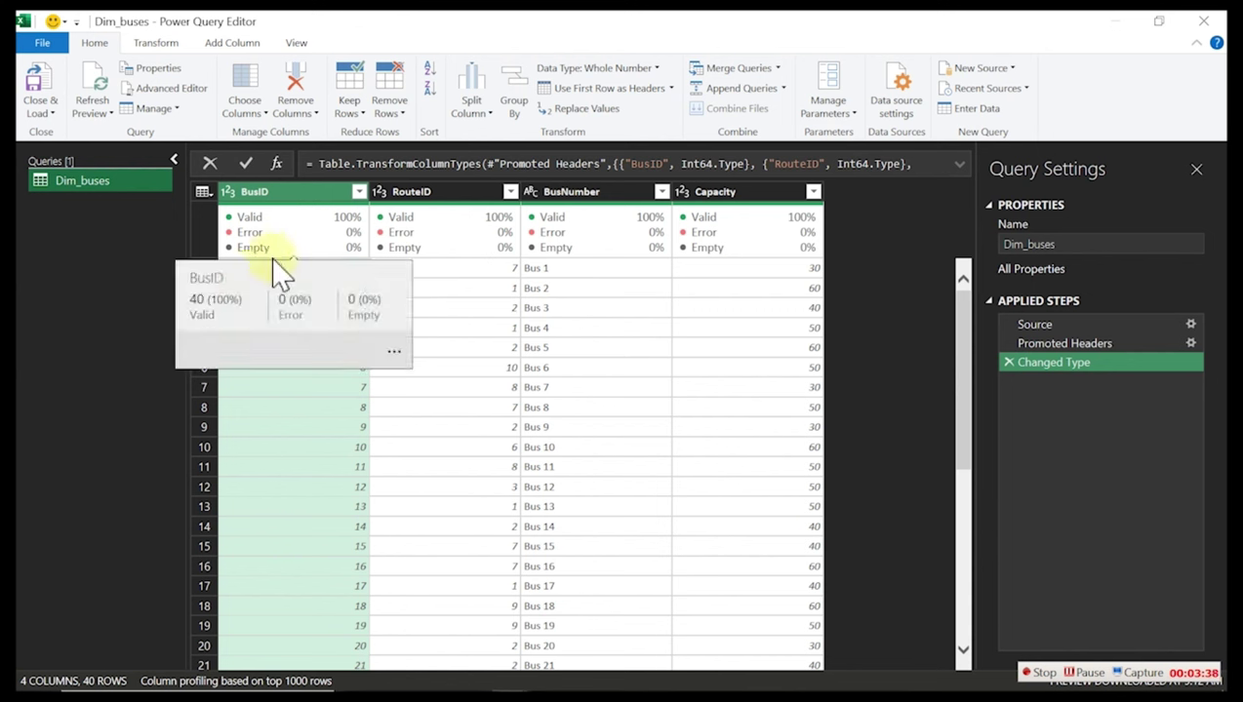
# Switch the column quality display off and on again, and check the BusID, RouteID, BusNumber and Capacity columns for errors and empty values
pyautogui.click(296, 43)
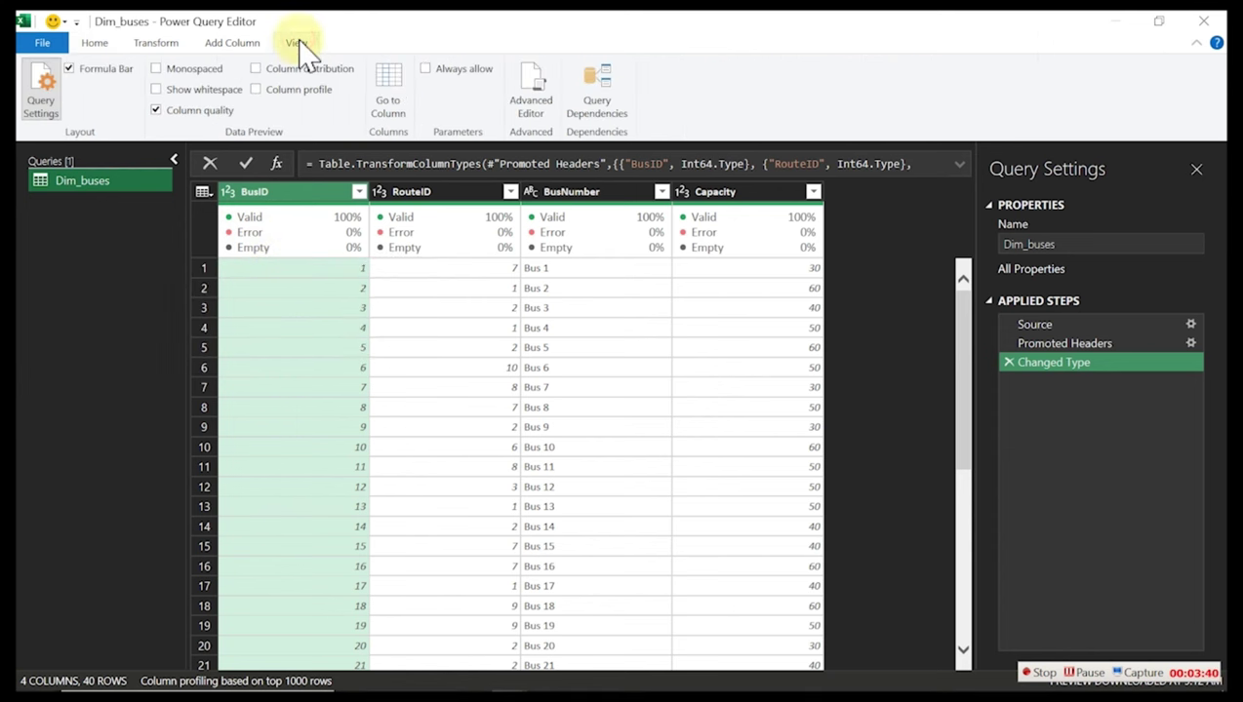
pyautogui.click(156, 112)
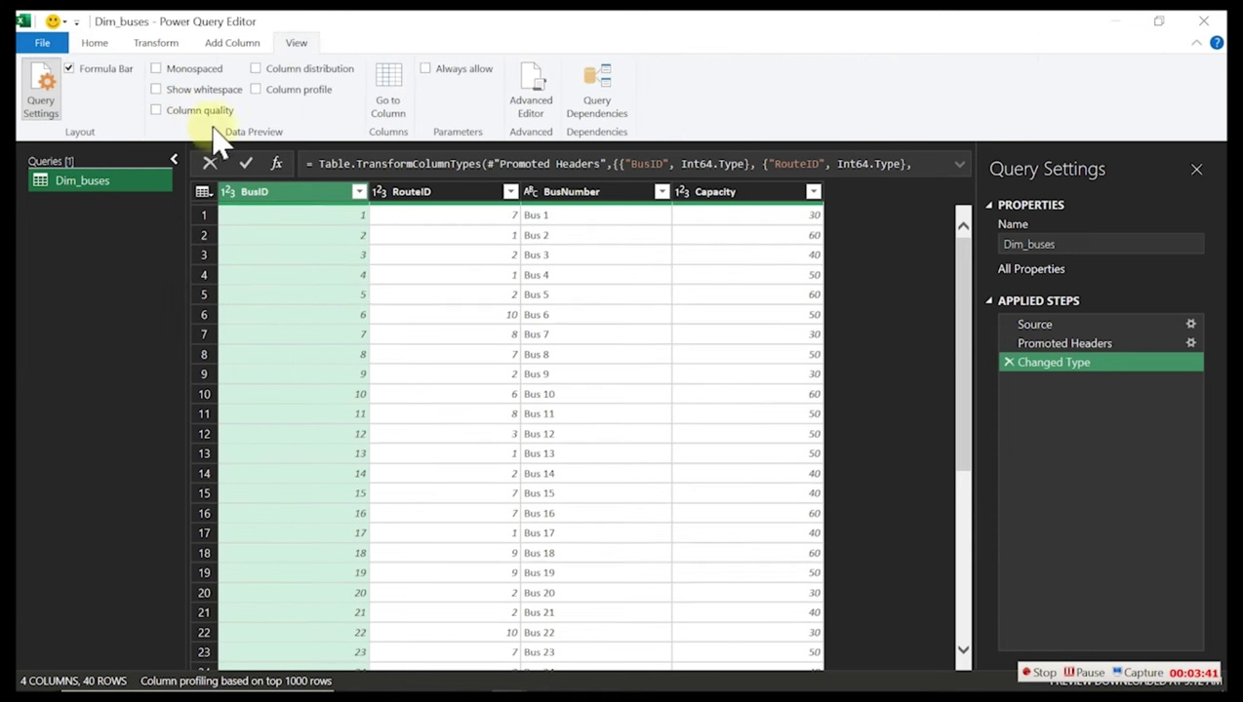
pyautogui.click(158, 112)
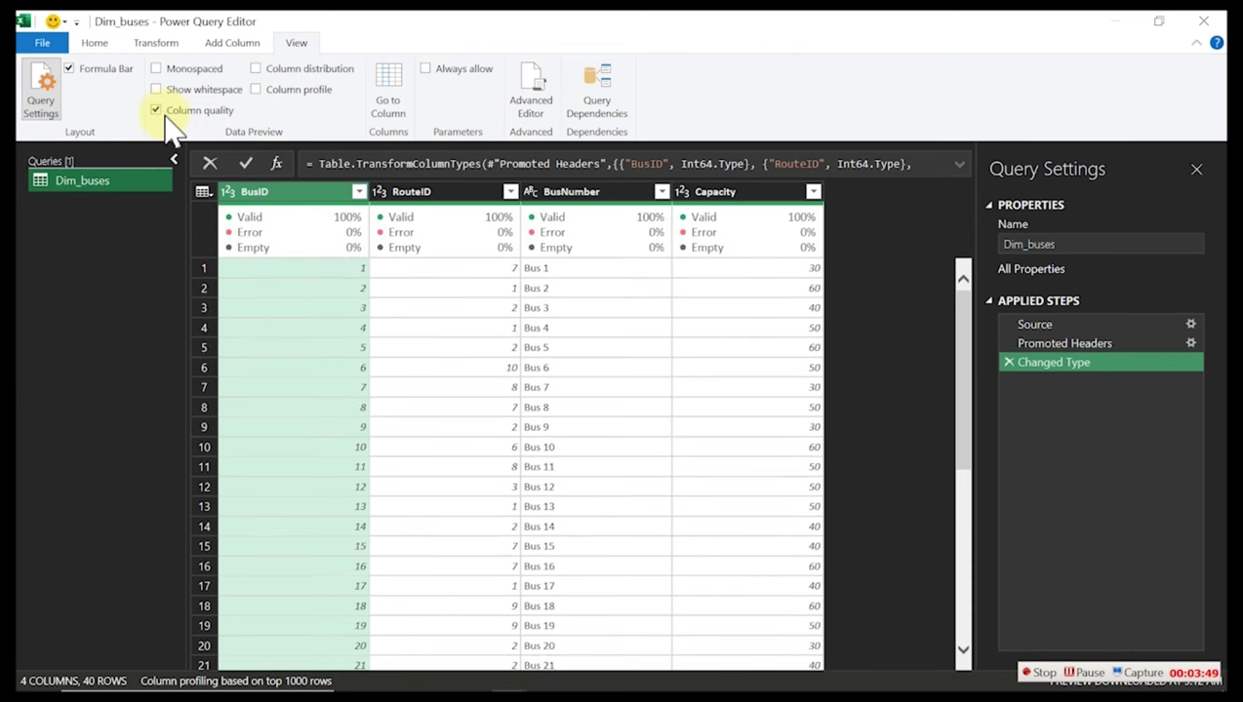
pyautogui.moveTo(321, 234)
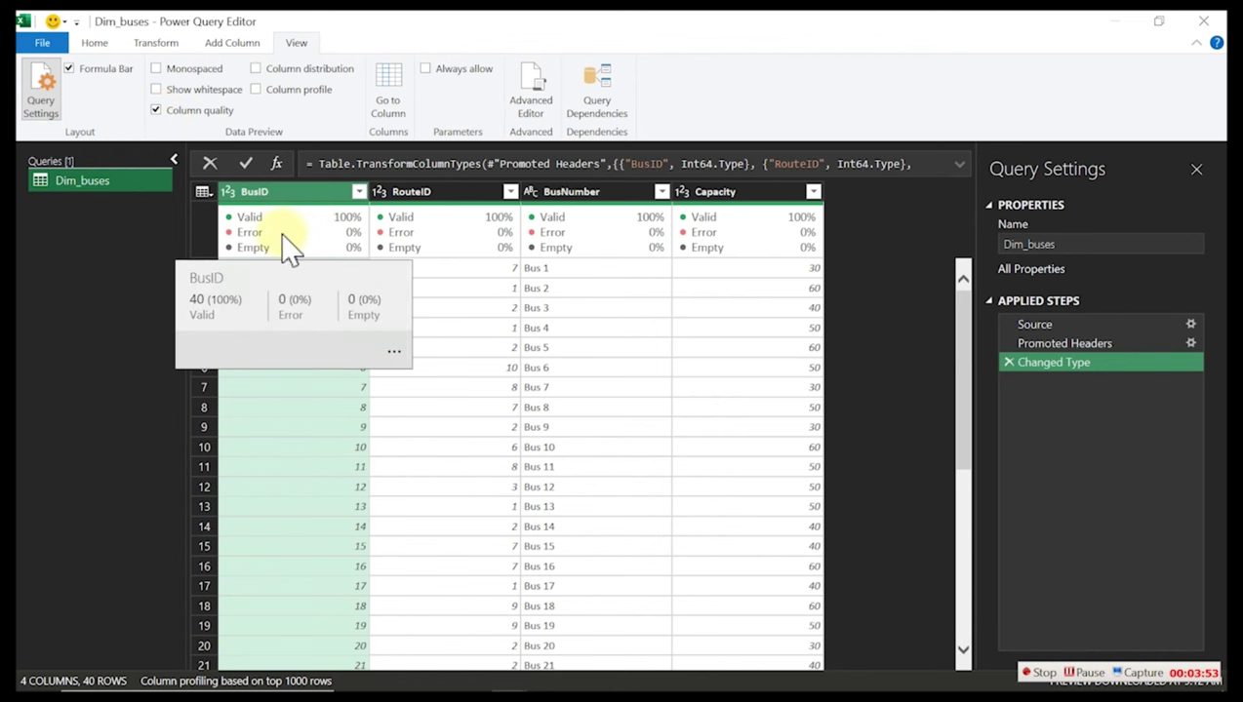
pyautogui.click(473, 207)
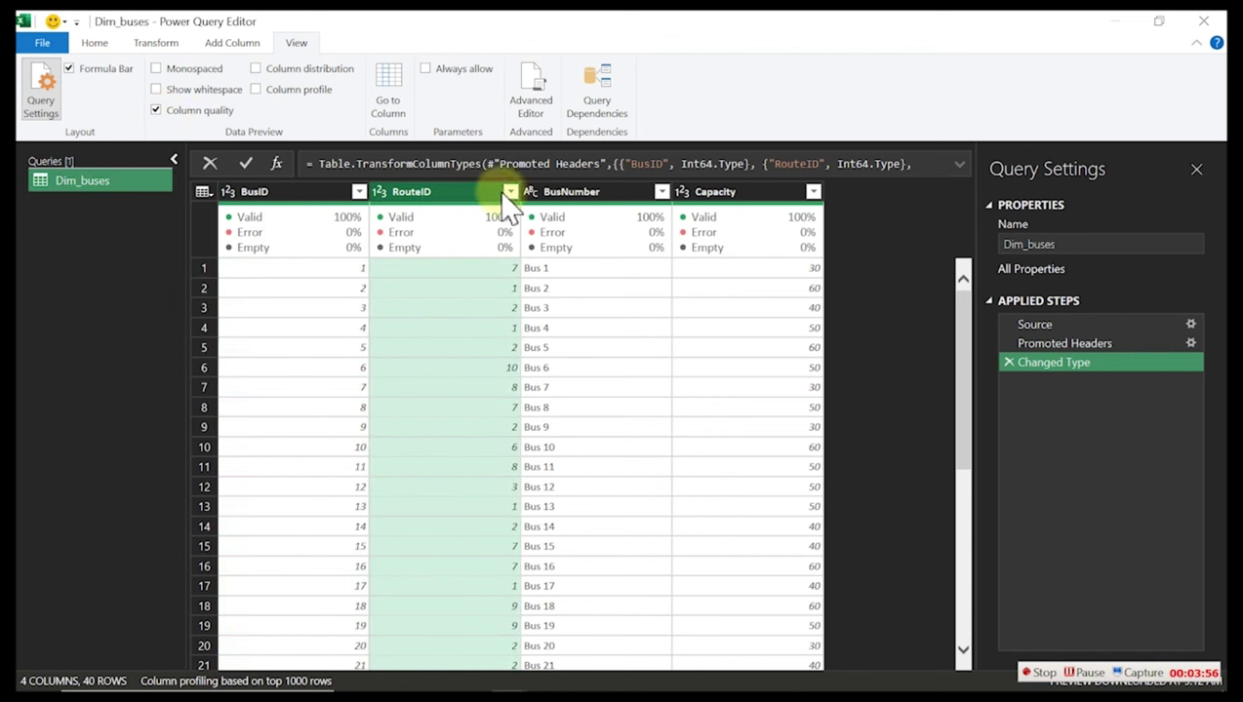
pyautogui.click(546, 207)
pyautogui.click(703, 205)
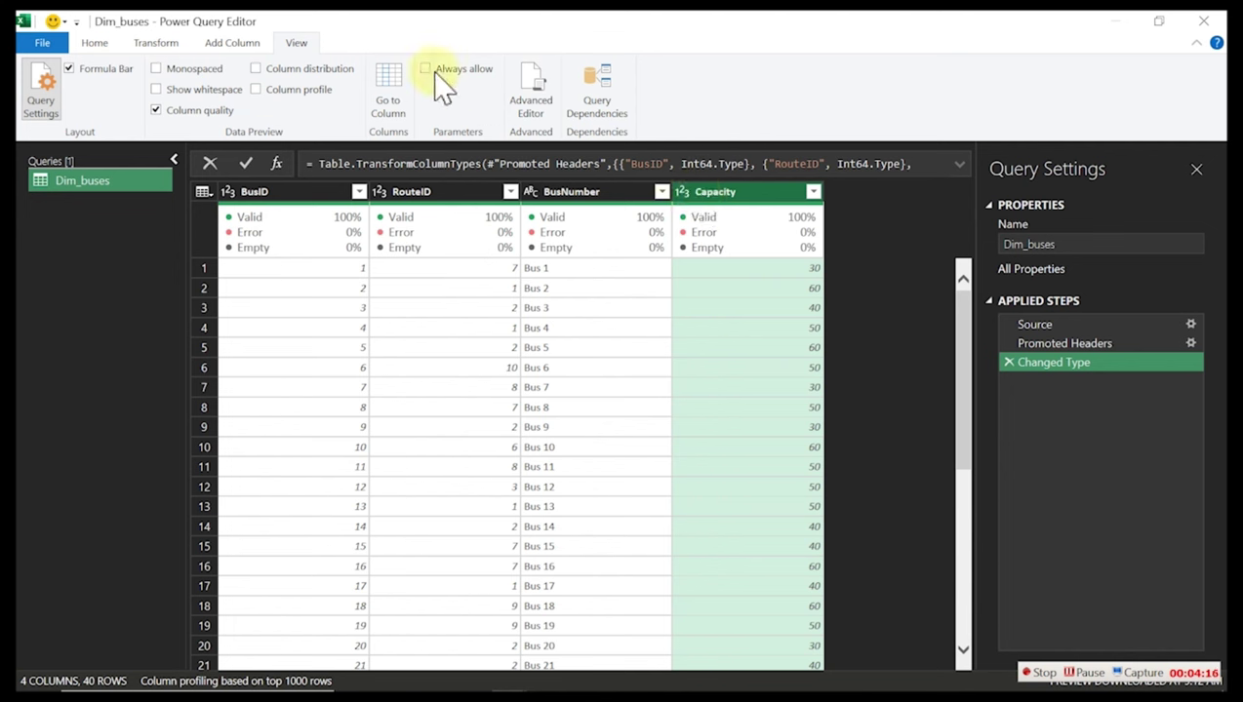
# Close and load the Dim_buses query as a connection only, adding its data to the Data Model
pyautogui.click(94, 43)
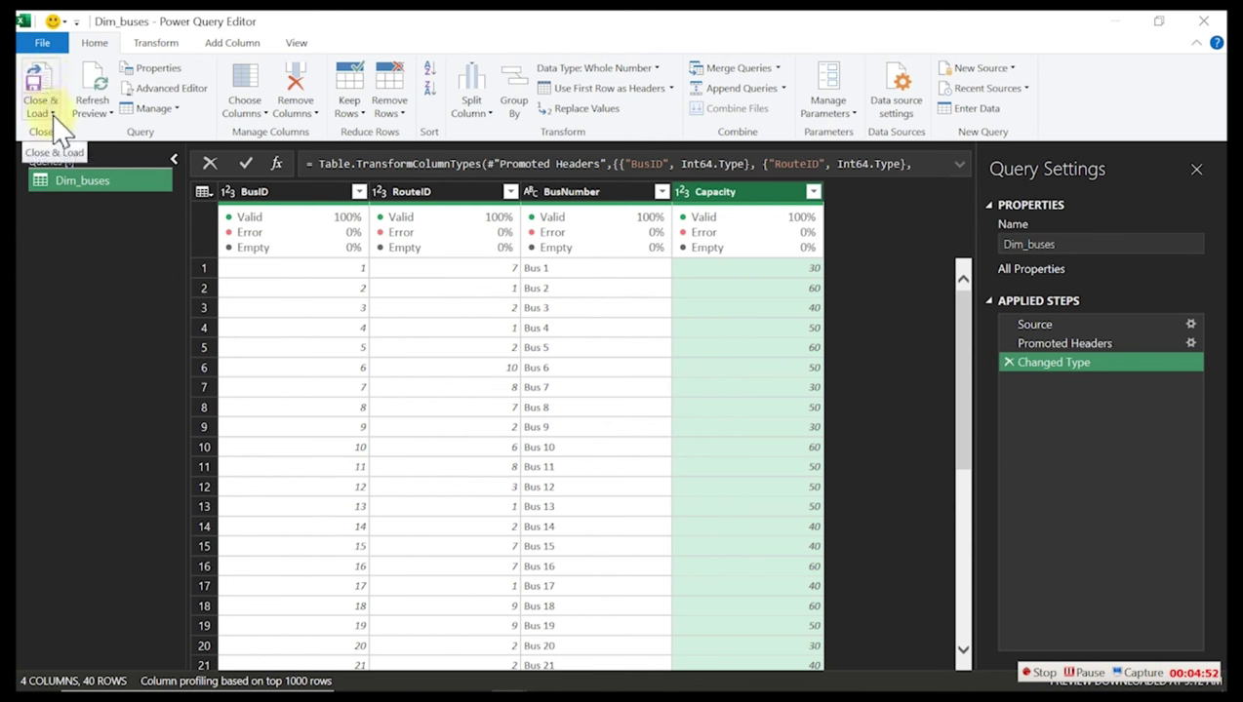
pyautogui.click(53, 116)
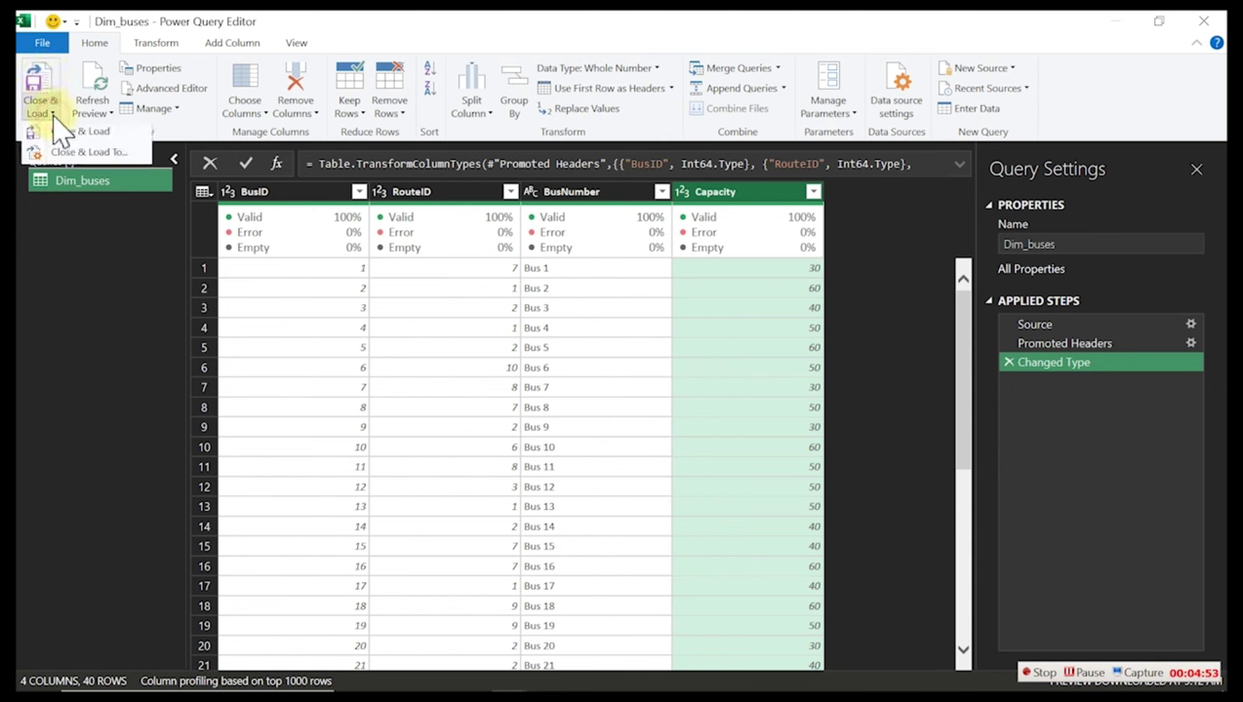
pyautogui.click(96, 151)
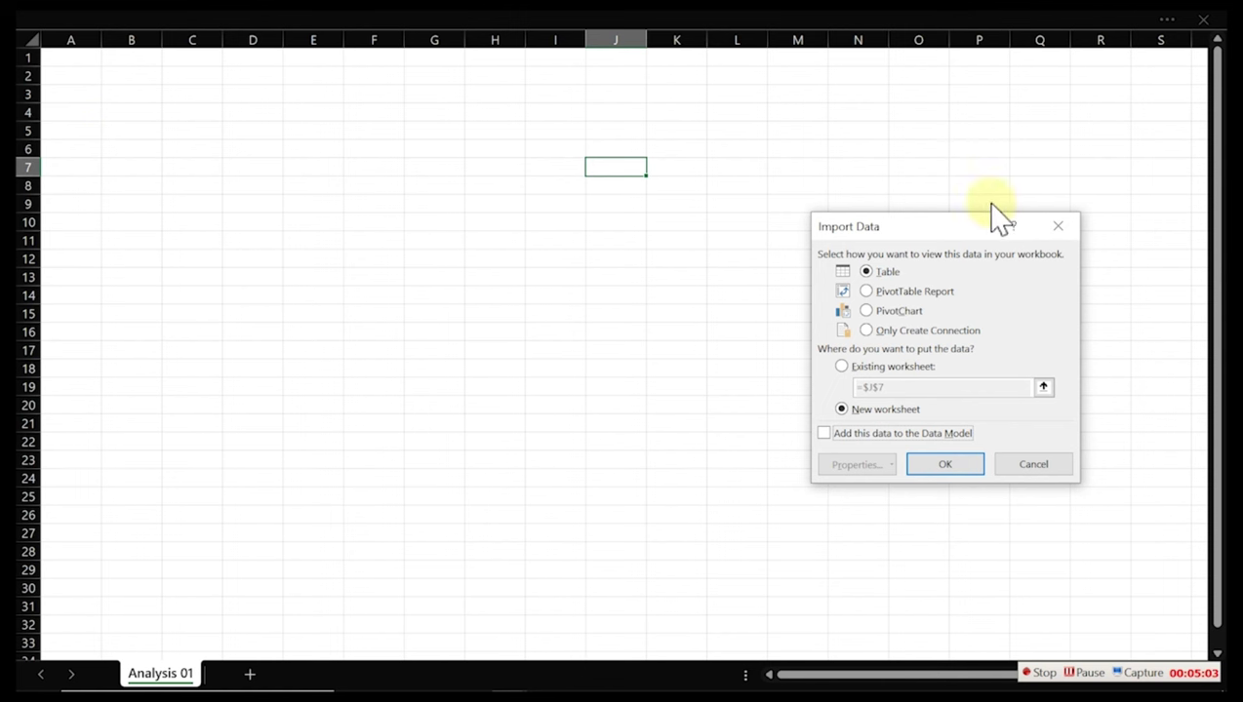
pyautogui.moveTo(972, 225); pyautogui.dragTo(501, 175)
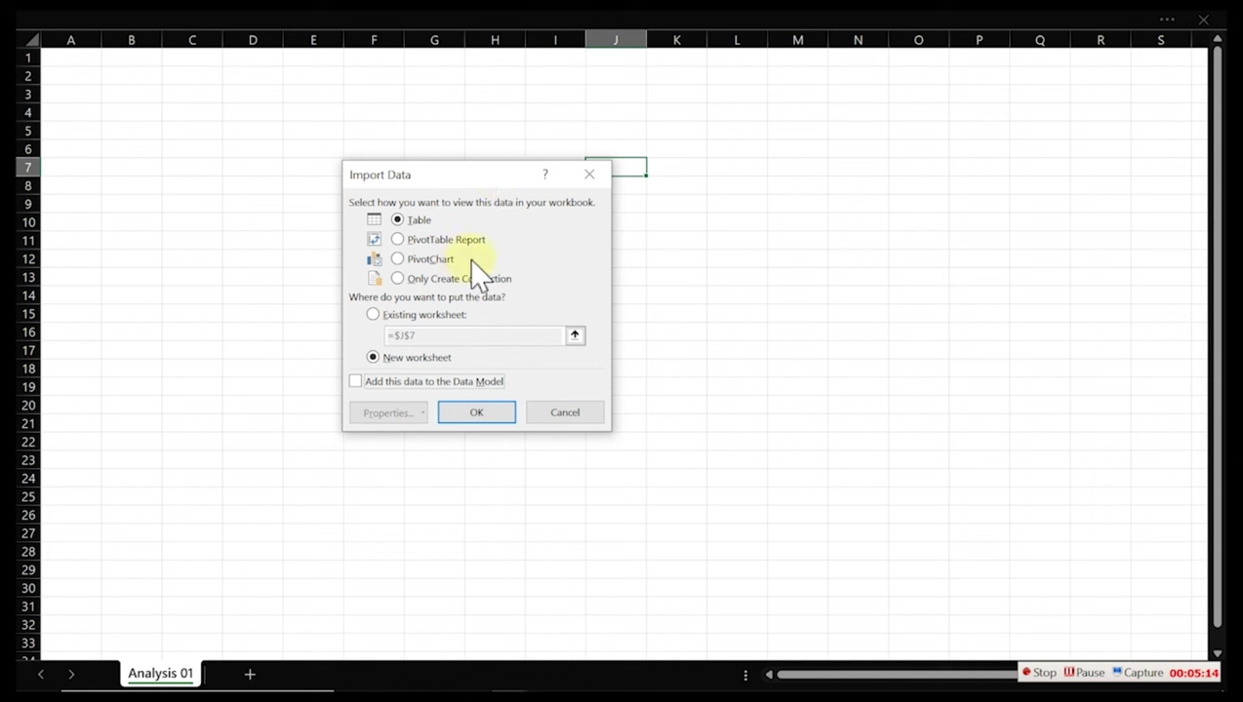
pyautogui.click(397, 279)
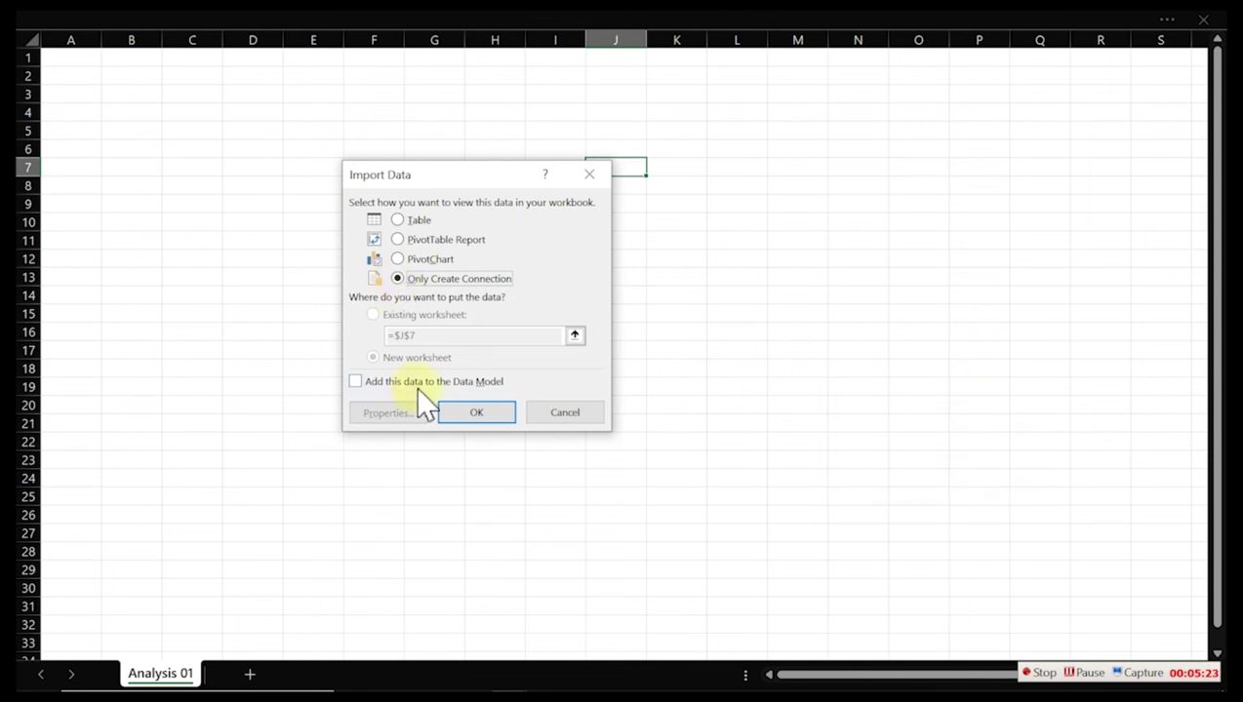
pyautogui.click(355, 382)
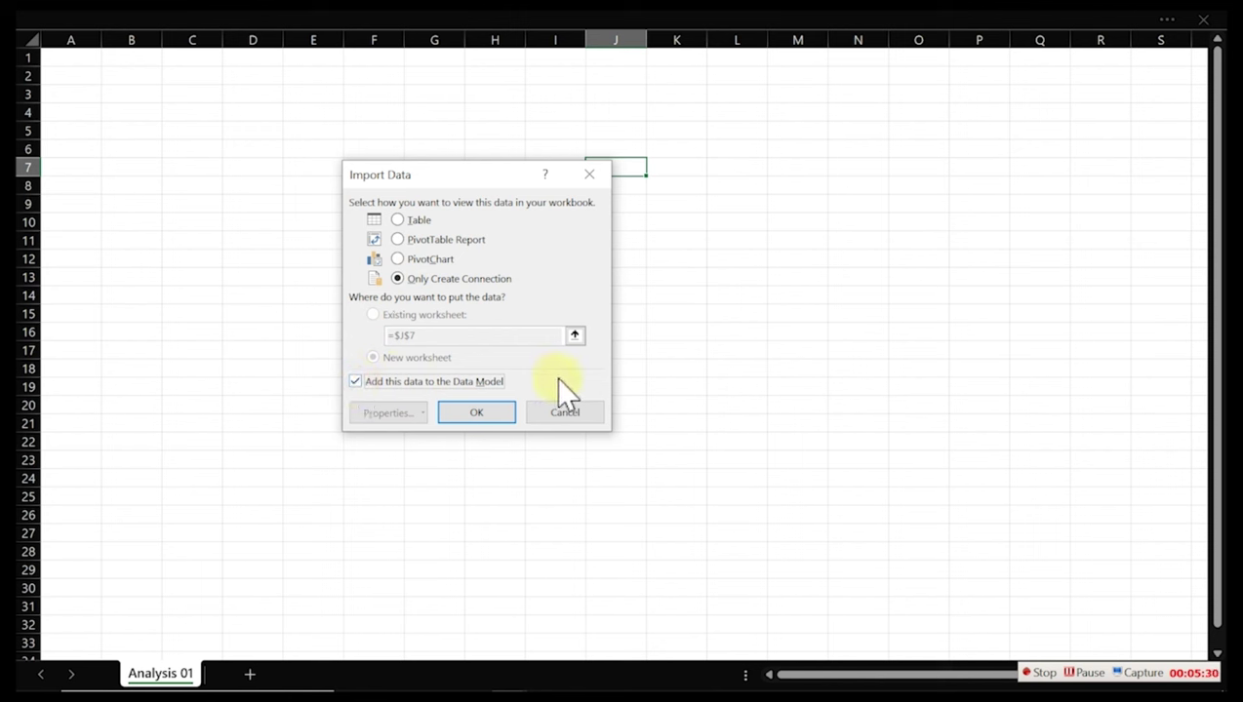
pyautogui.click(505, 414)
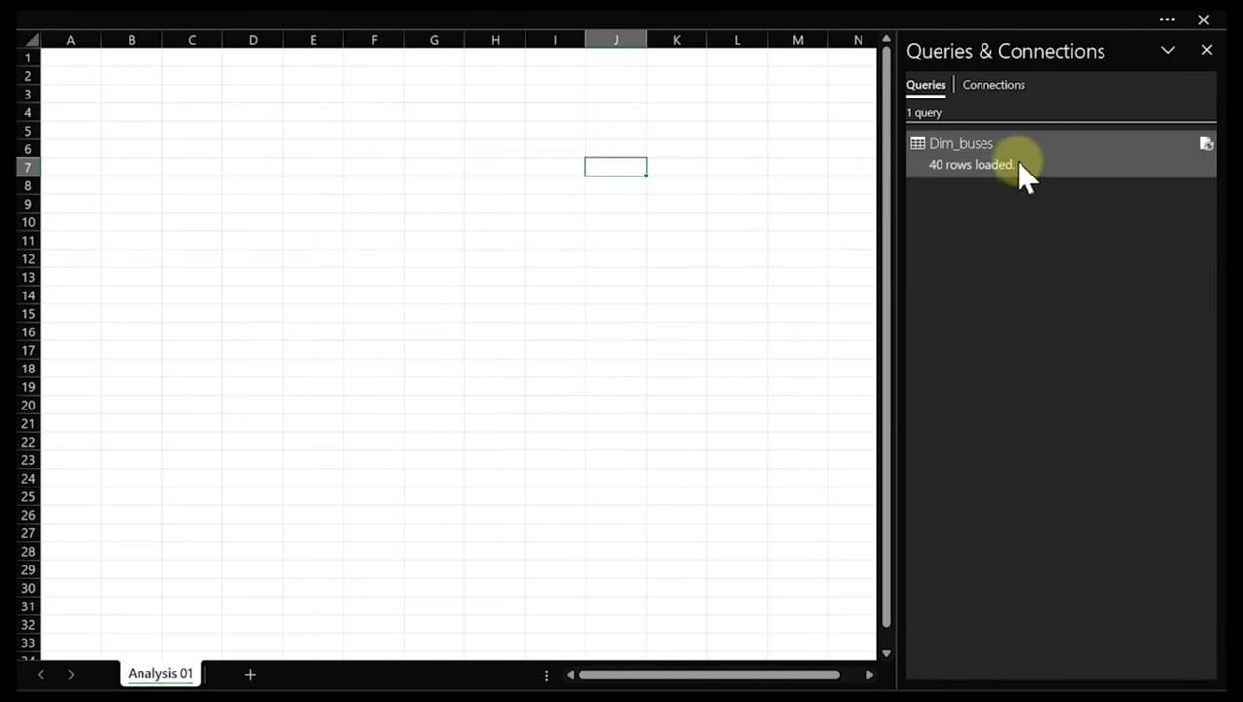
# Reopen the Dim_buses query in the Power Query Editor to view its data, and return to the worksheet with Close & Load
pyautogui.moveTo(966, 180)
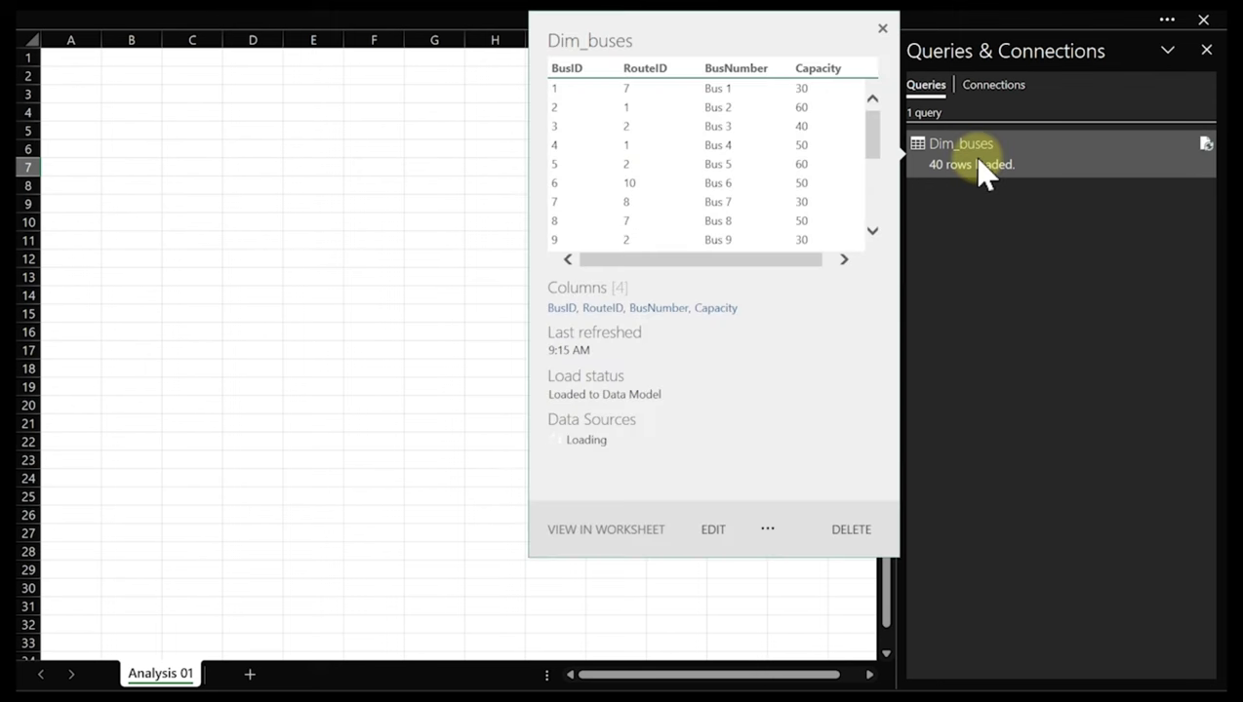
pyautogui.doubleClick(984, 168)
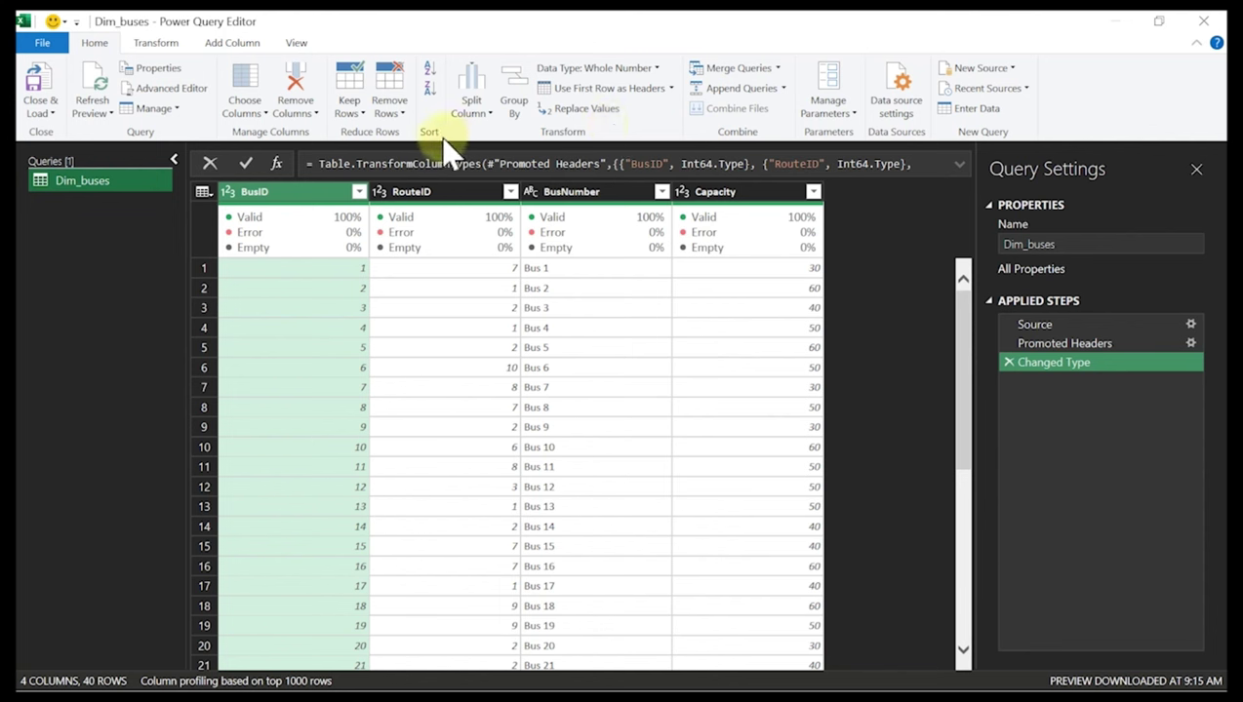
pyautogui.click(46, 112)
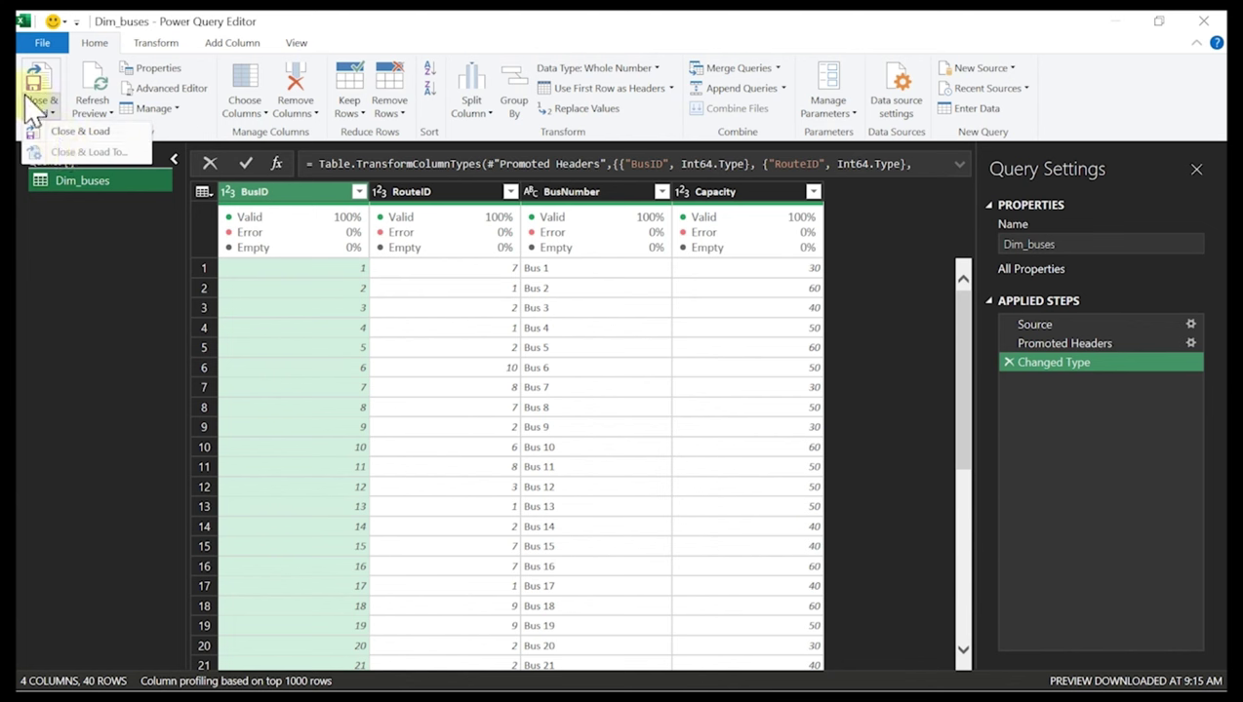
pyautogui.click(70, 131)
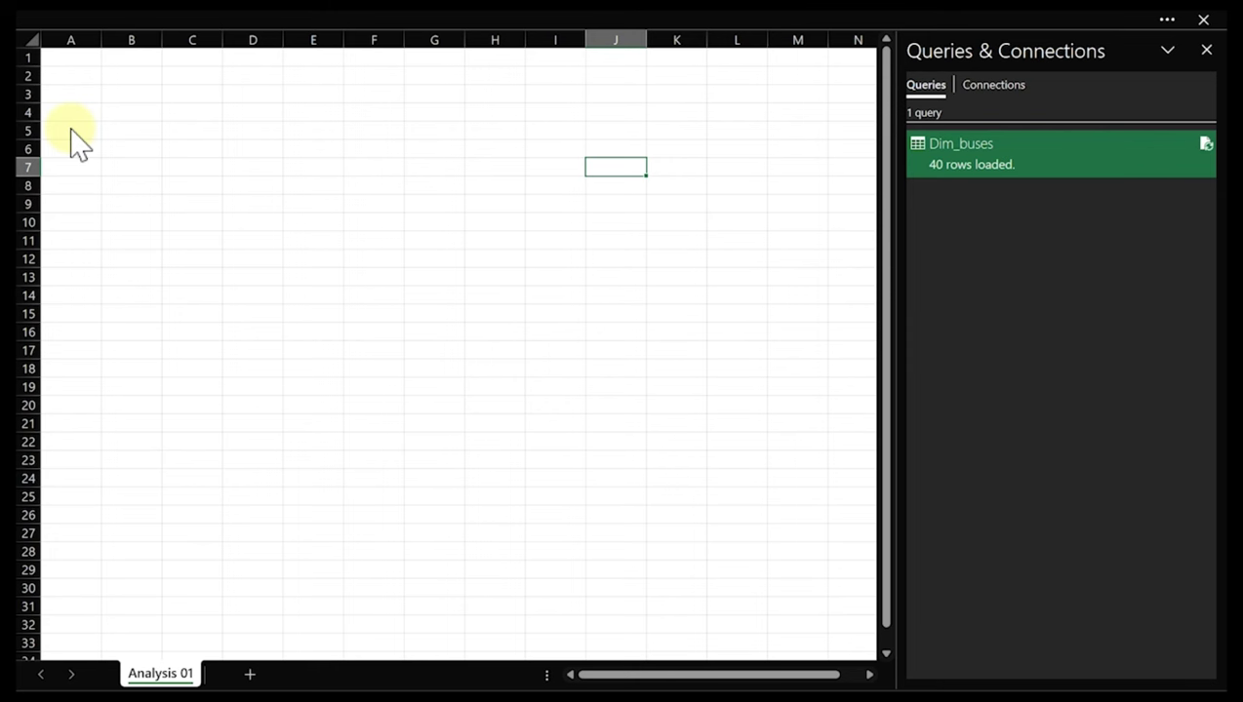
pyautogui.click(641, 137)
pyautogui.click(644, 182)
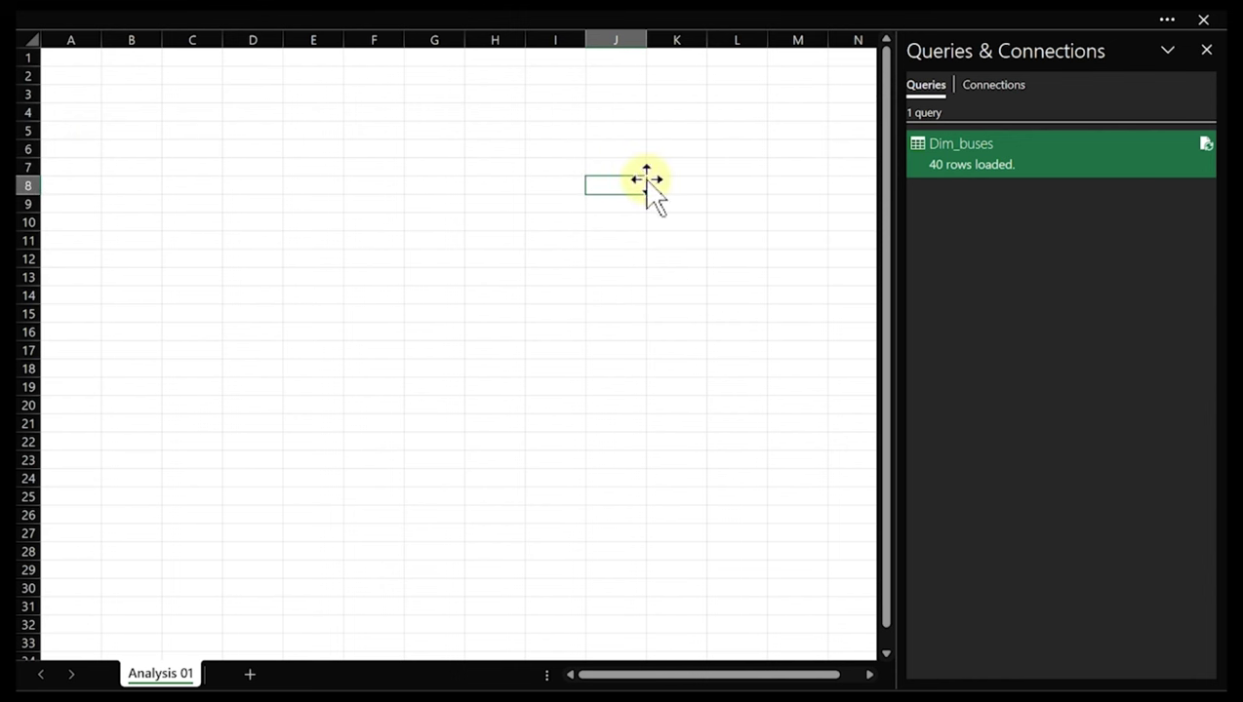
# Hide the workbook's queries and connections list, show it again and preview the Dim_buses query
pyautogui.click(1208, 51)
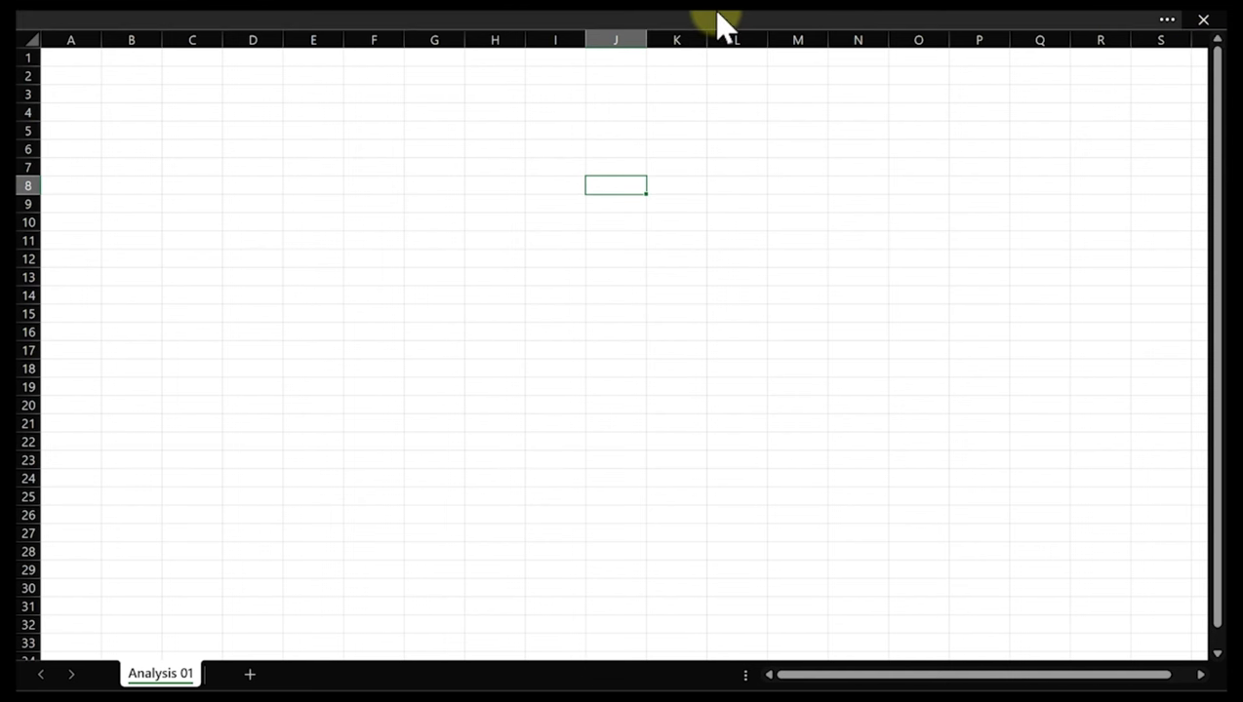
pyautogui.click(552, 25)
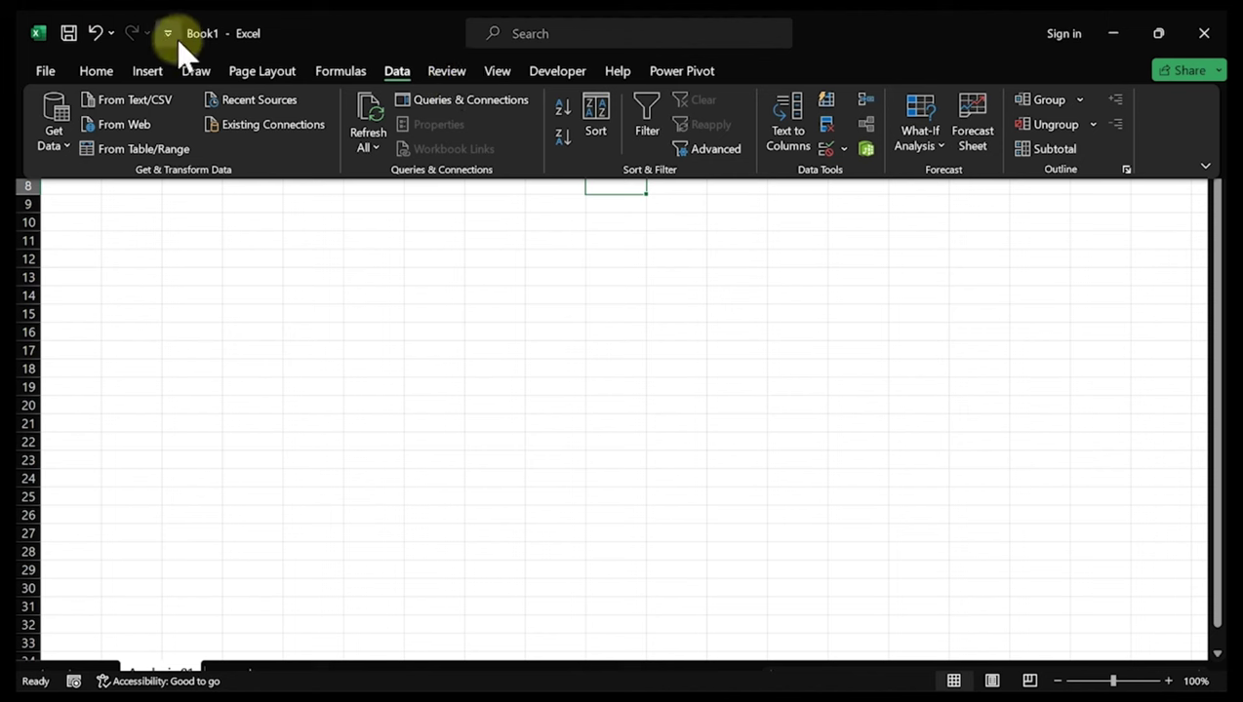
pyautogui.click(101, 73)
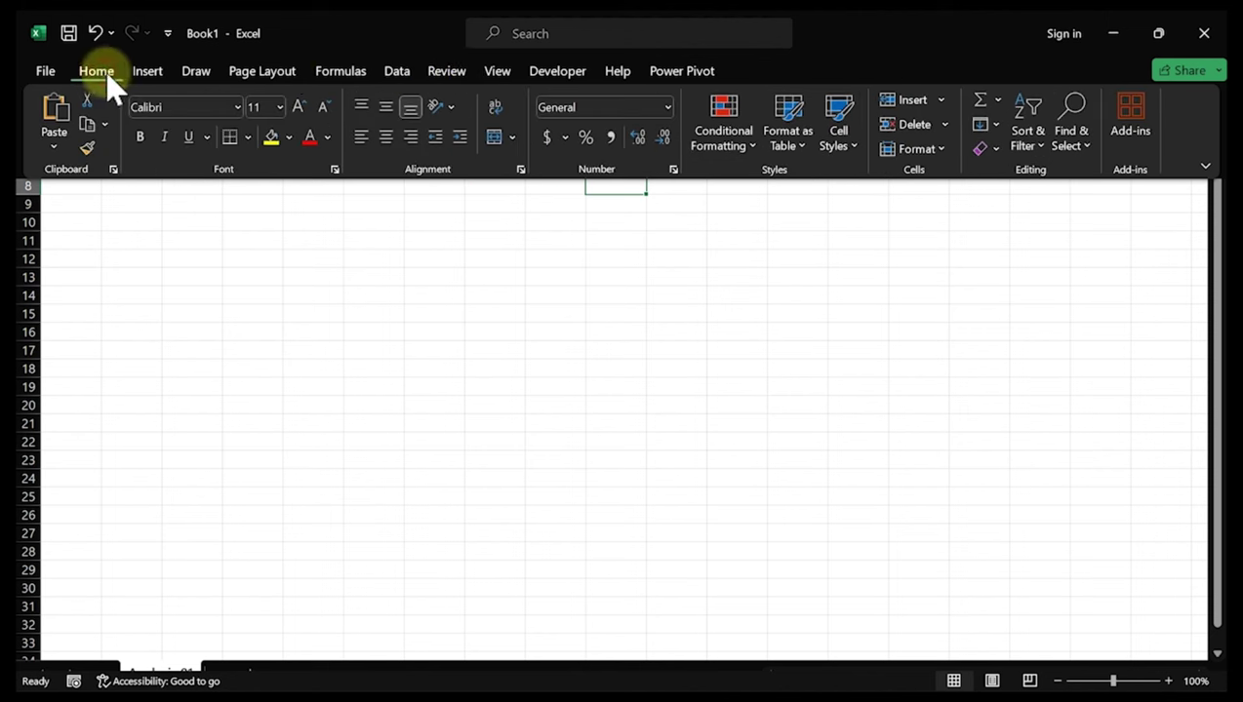
pyautogui.click(402, 78)
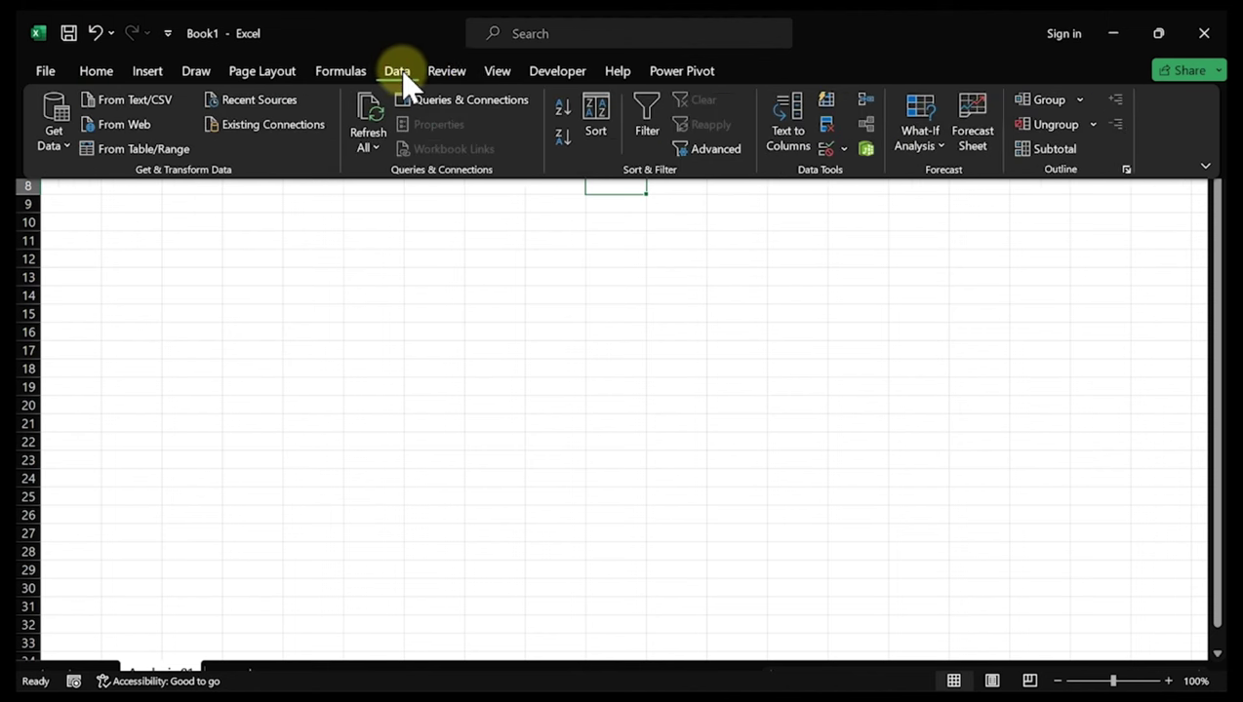
pyautogui.click(485, 109)
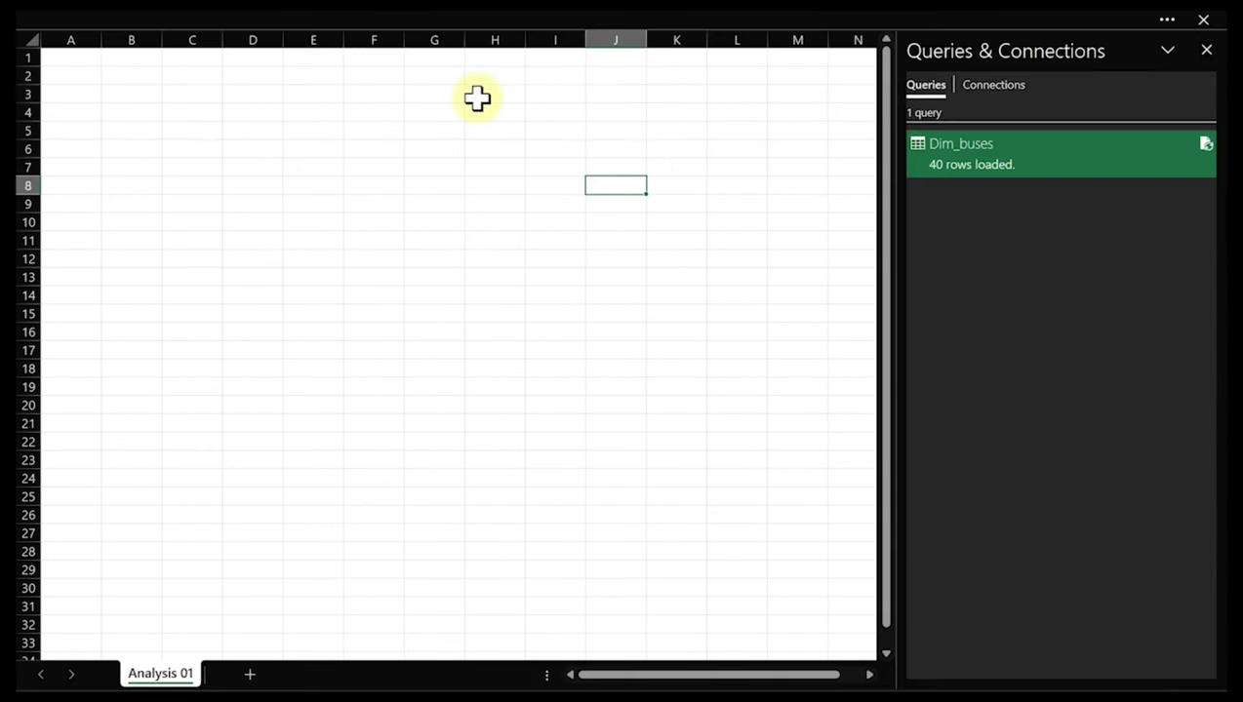
pyautogui.moveTo(942, 185)
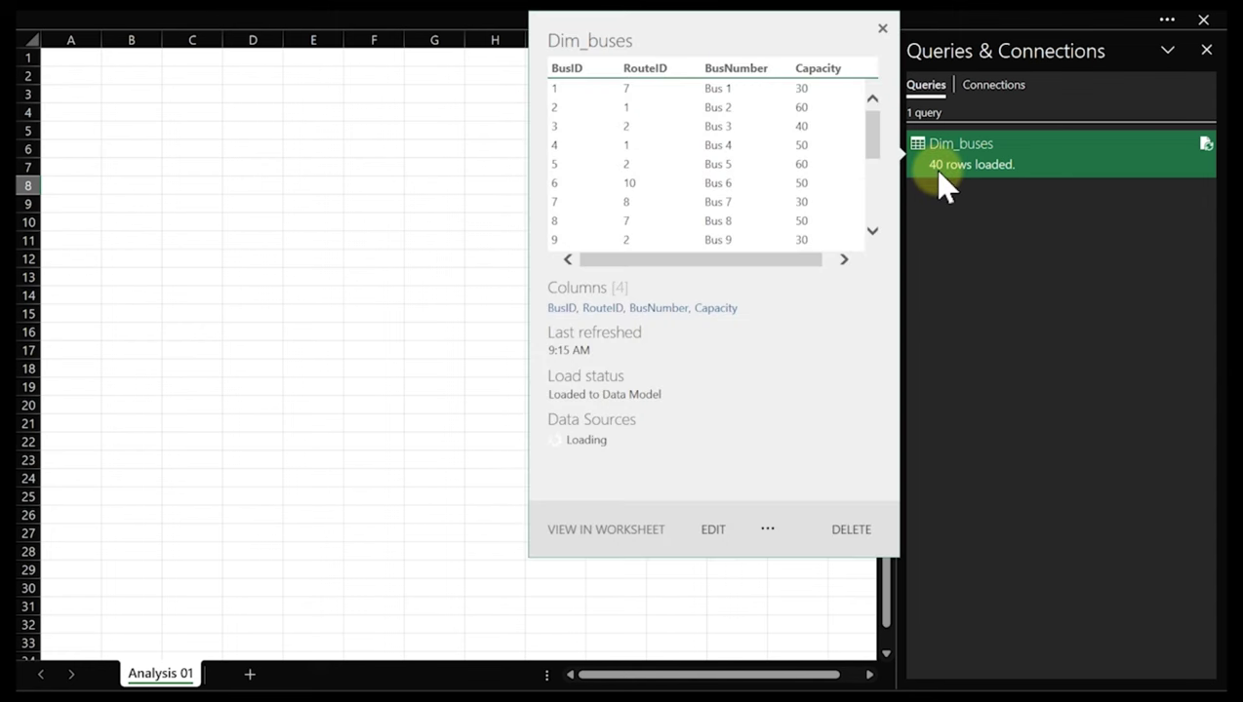
pyautogui.click(440, 186)
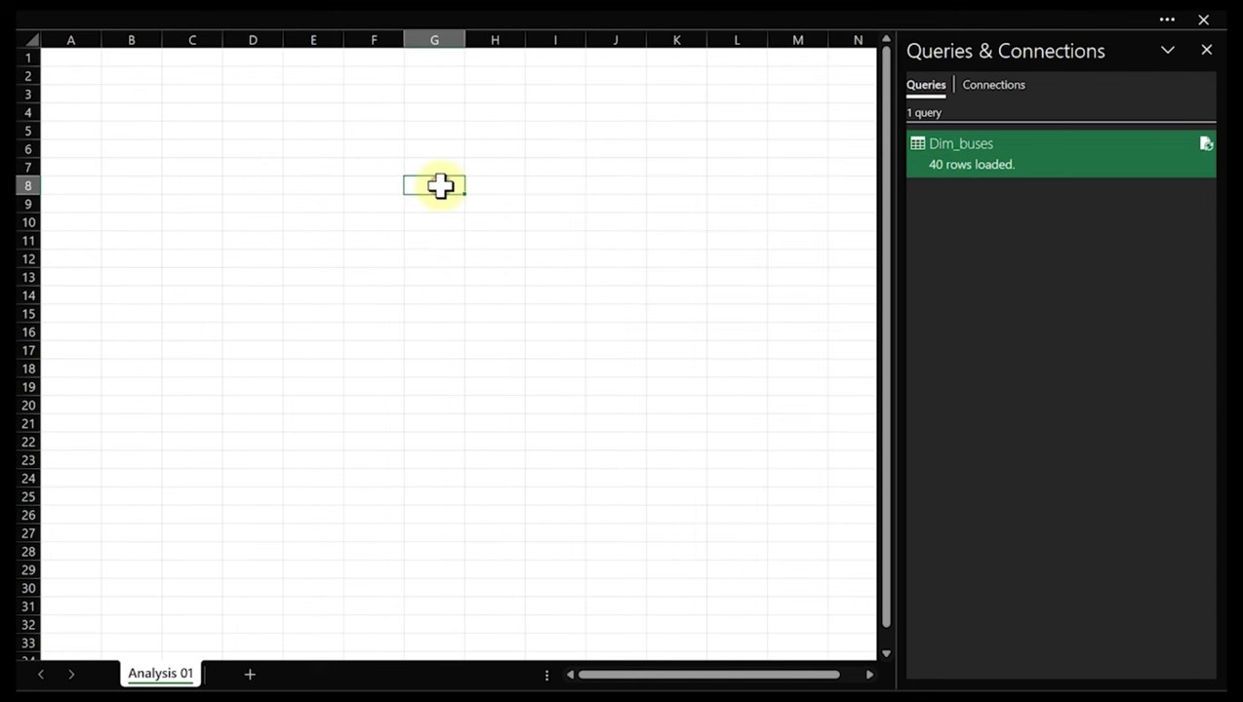
# Import Dim_demographics.csv from the Transportation Dataset folder and open it in the Power Query Editor for transformation
pyautogui.click(172, 25)
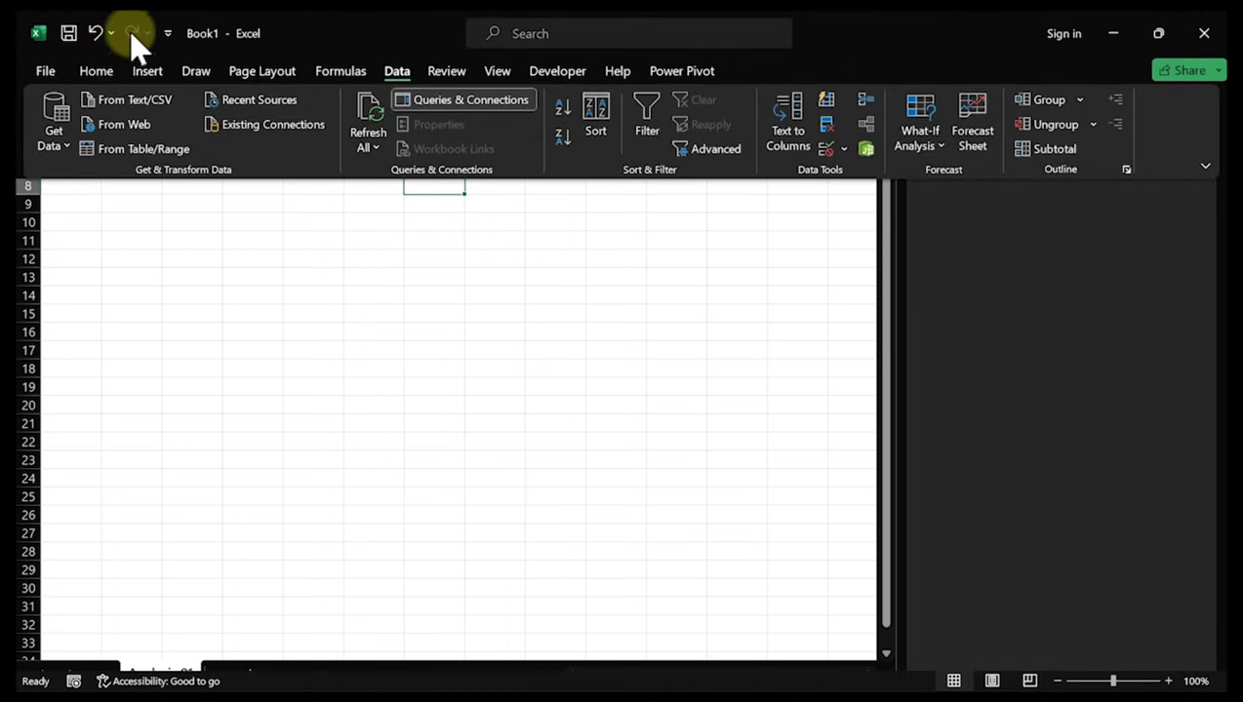
pyautogui.click(141, 101)
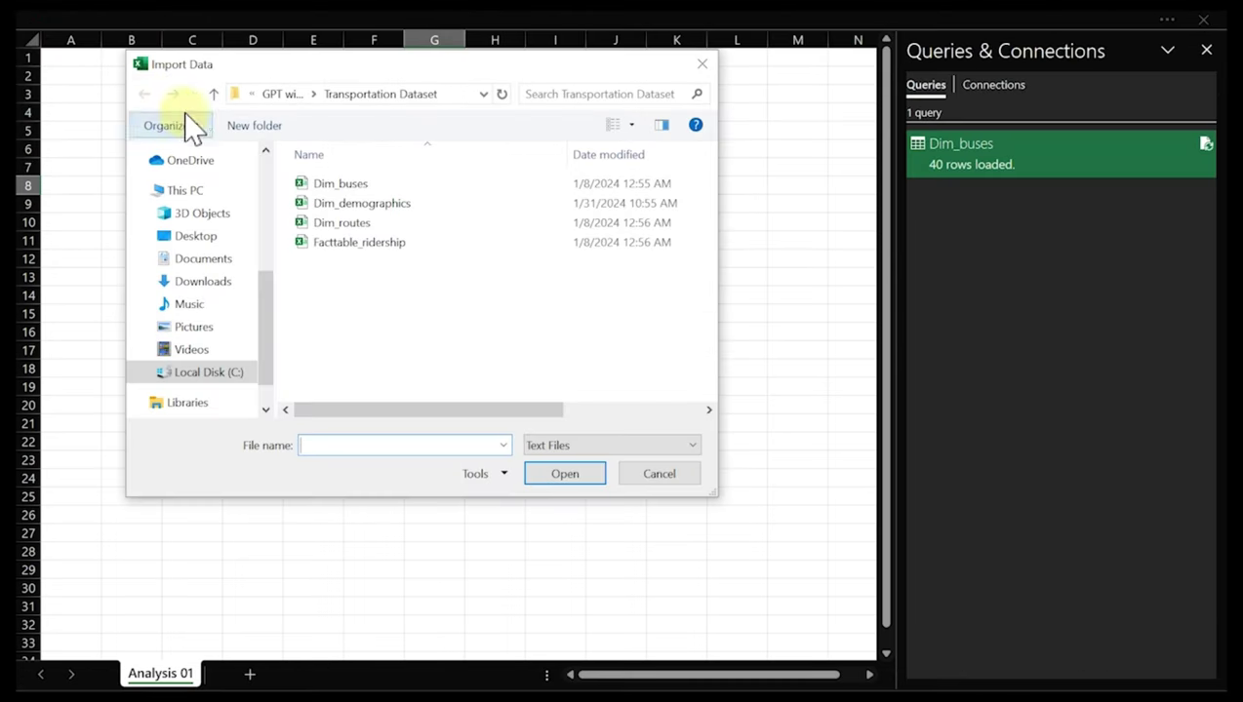
pyautogui.click(342, 205)
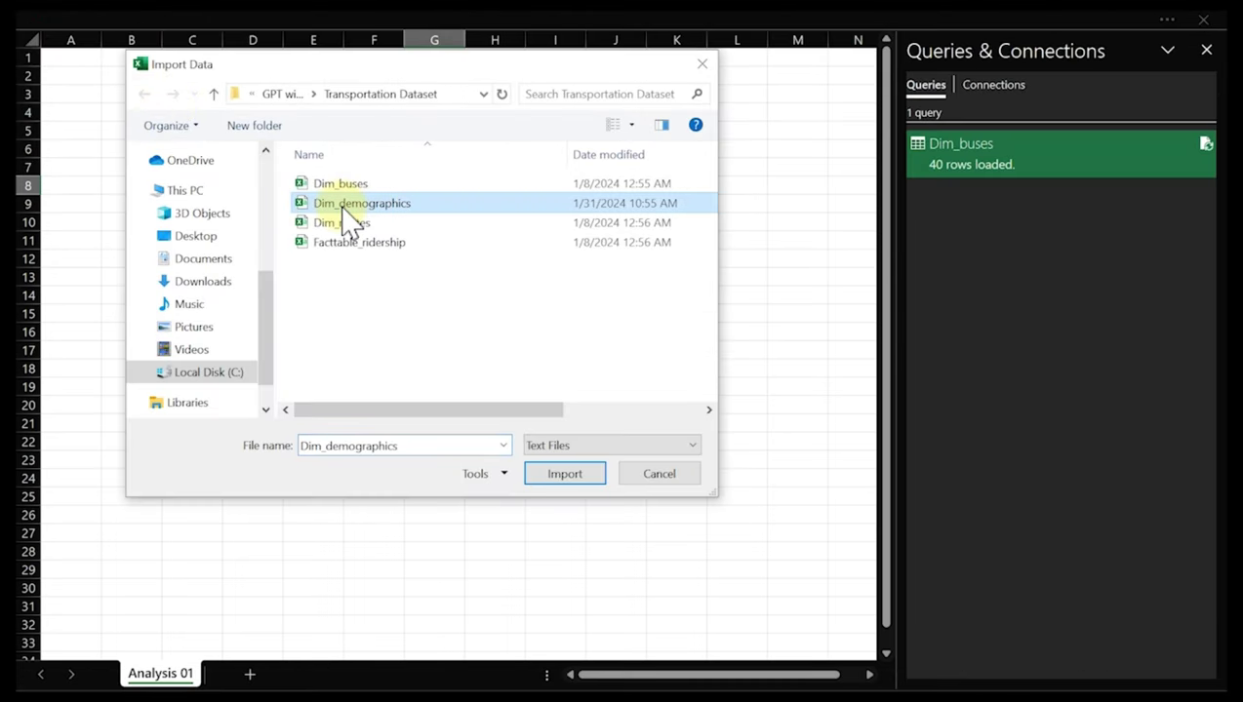
pyautogui.click(589, 475)
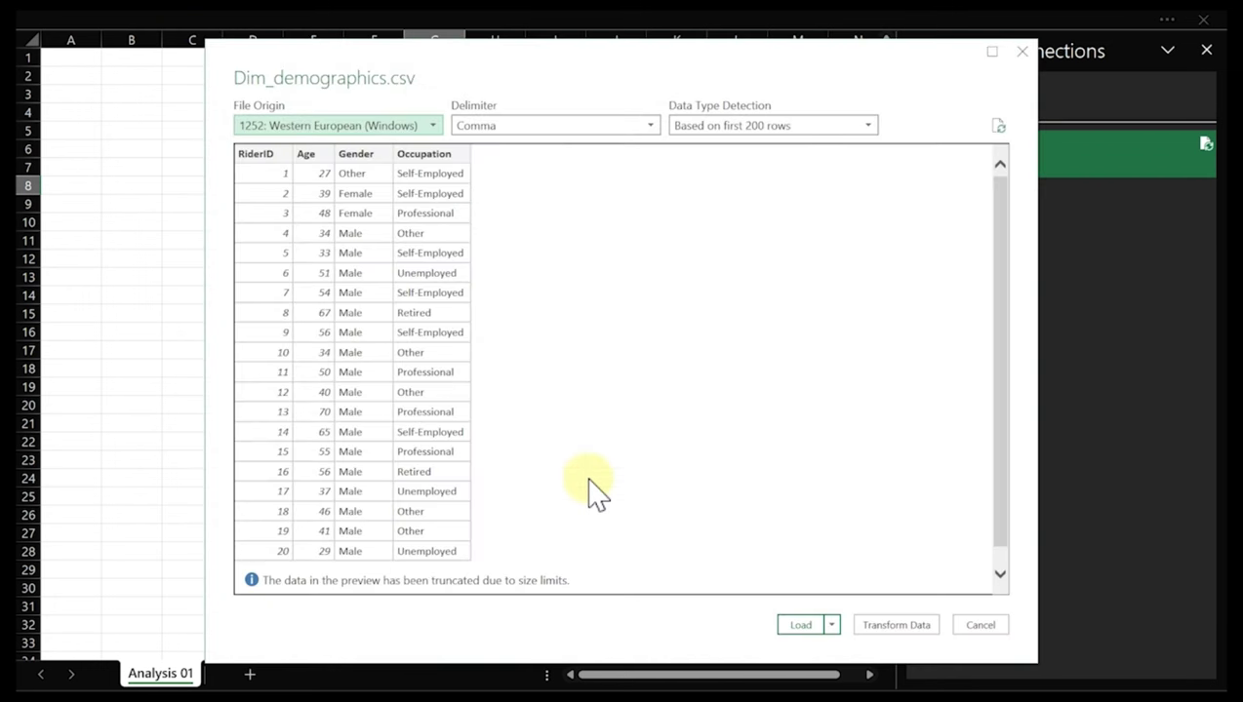
pyautogui.click(911, 629)
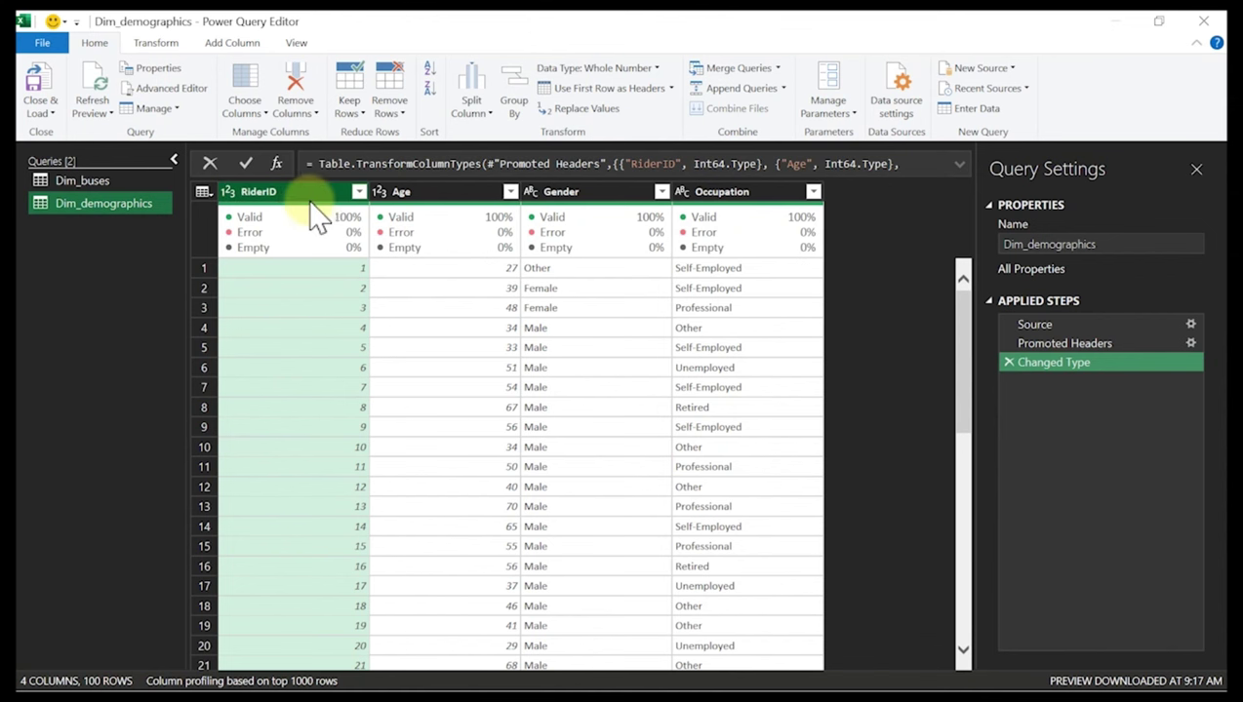
# Close and load the Dim_demographics query into a table on a new worksheet
pyautogui.moveTo(800, 223)
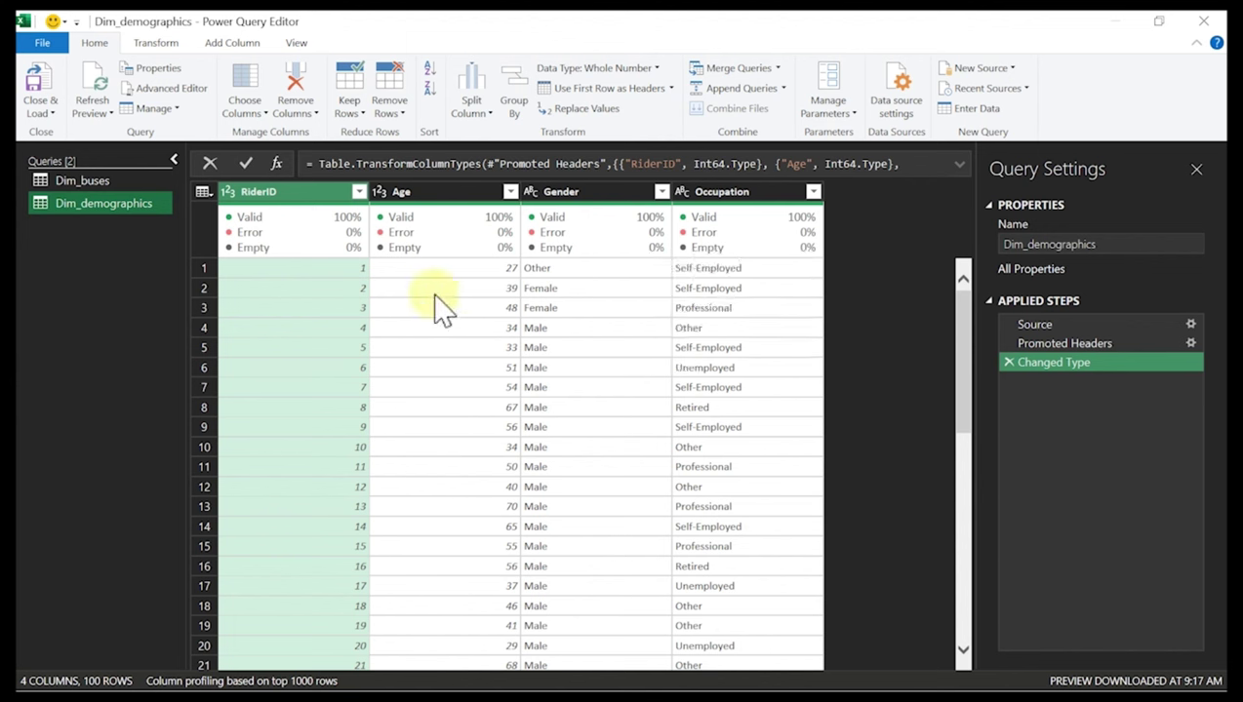
pyautogui.click(53, 114)
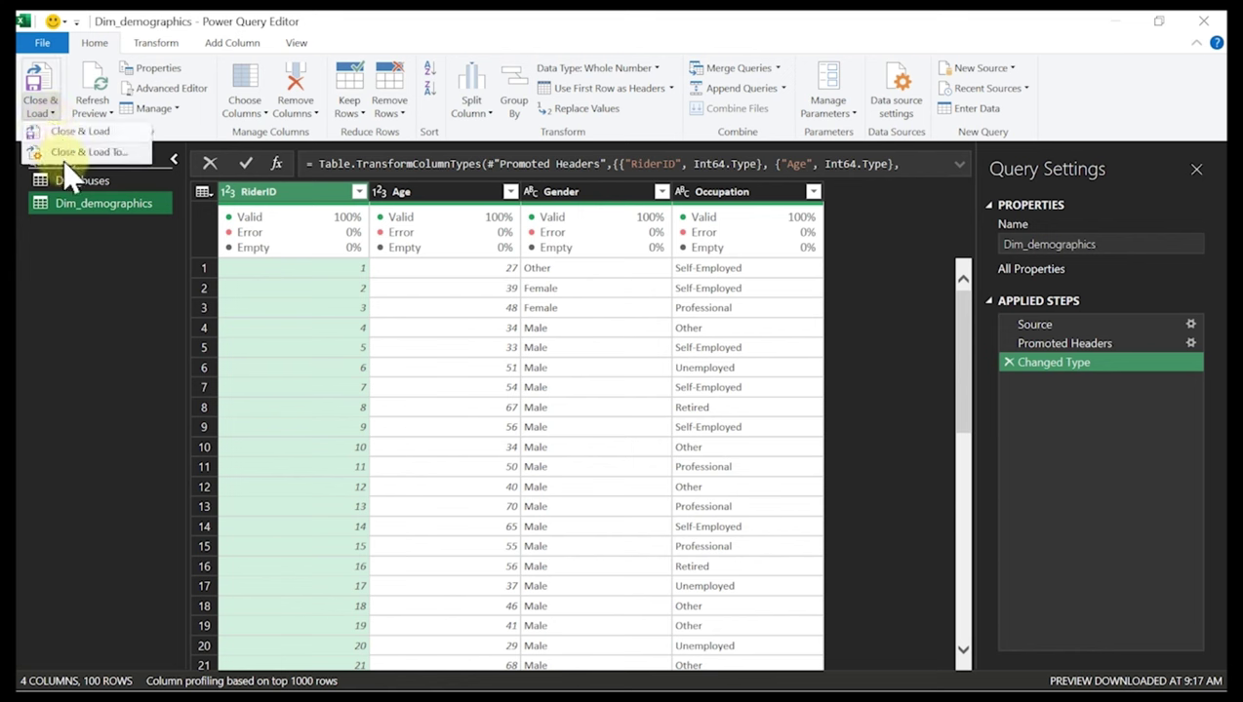
pyautogui.click(50, 73)
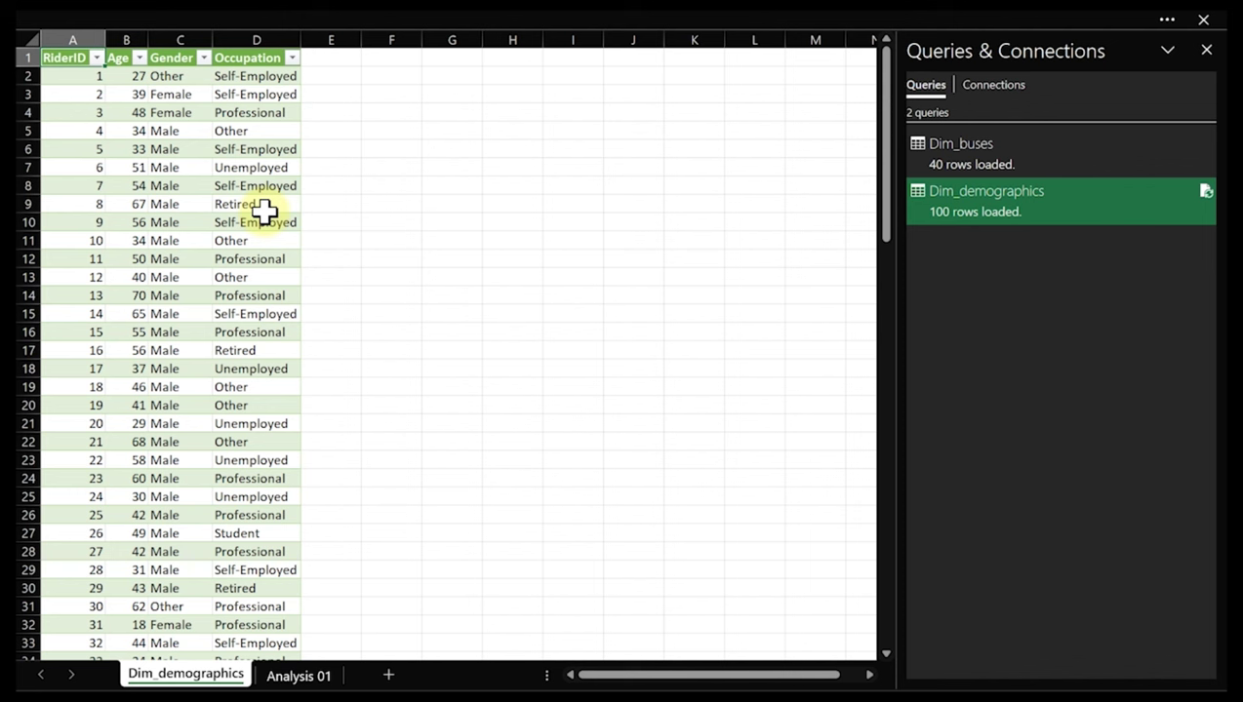
pyautogui.click(208, 258)
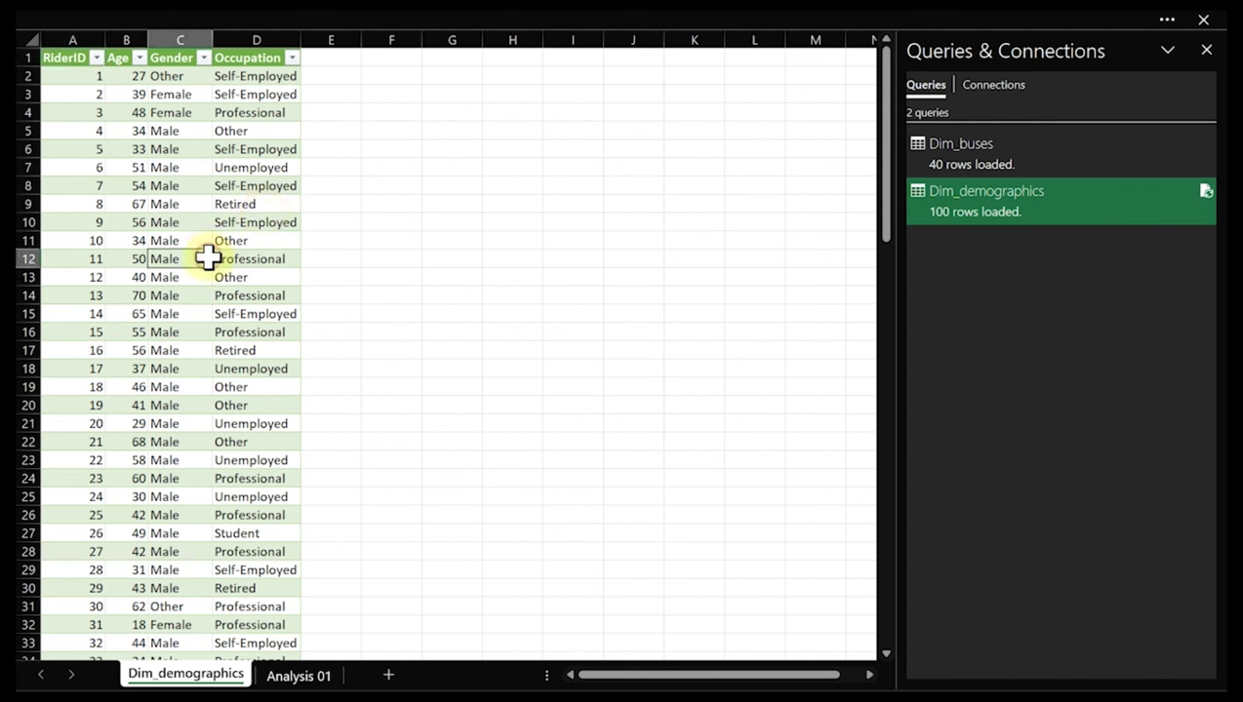
pyautogui.rightClick(207, 258)
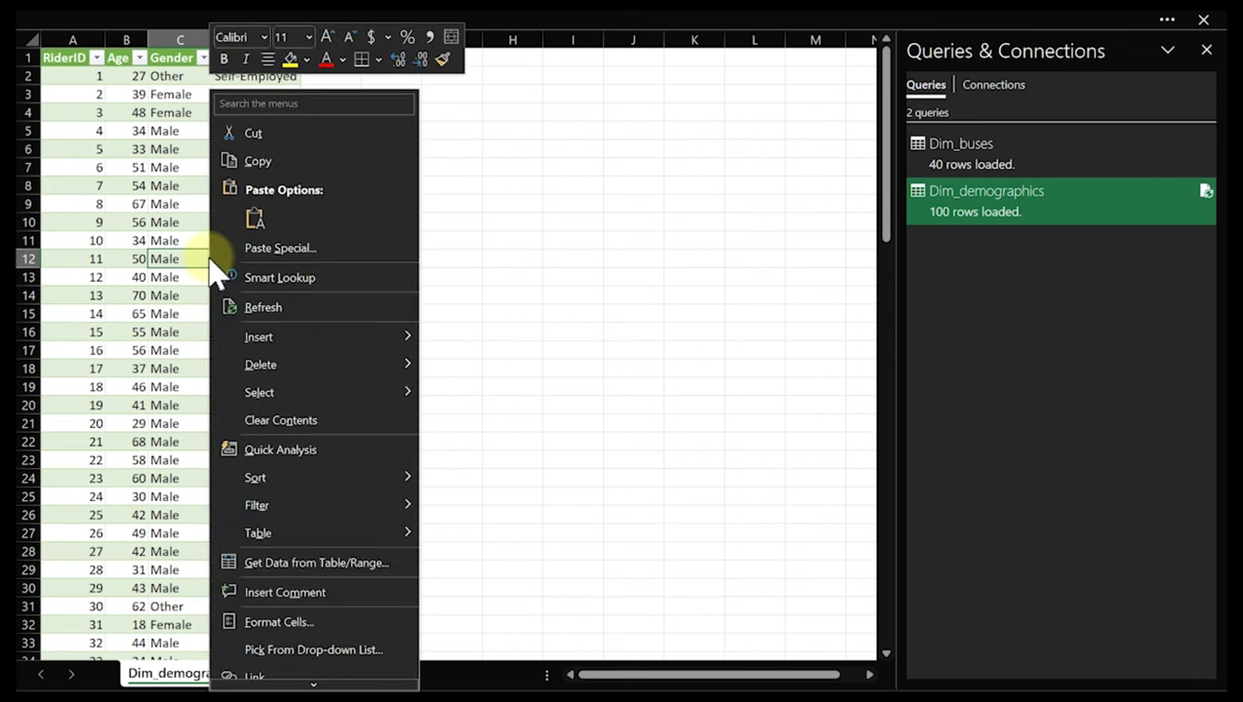
pyautogui.click(161, 299)
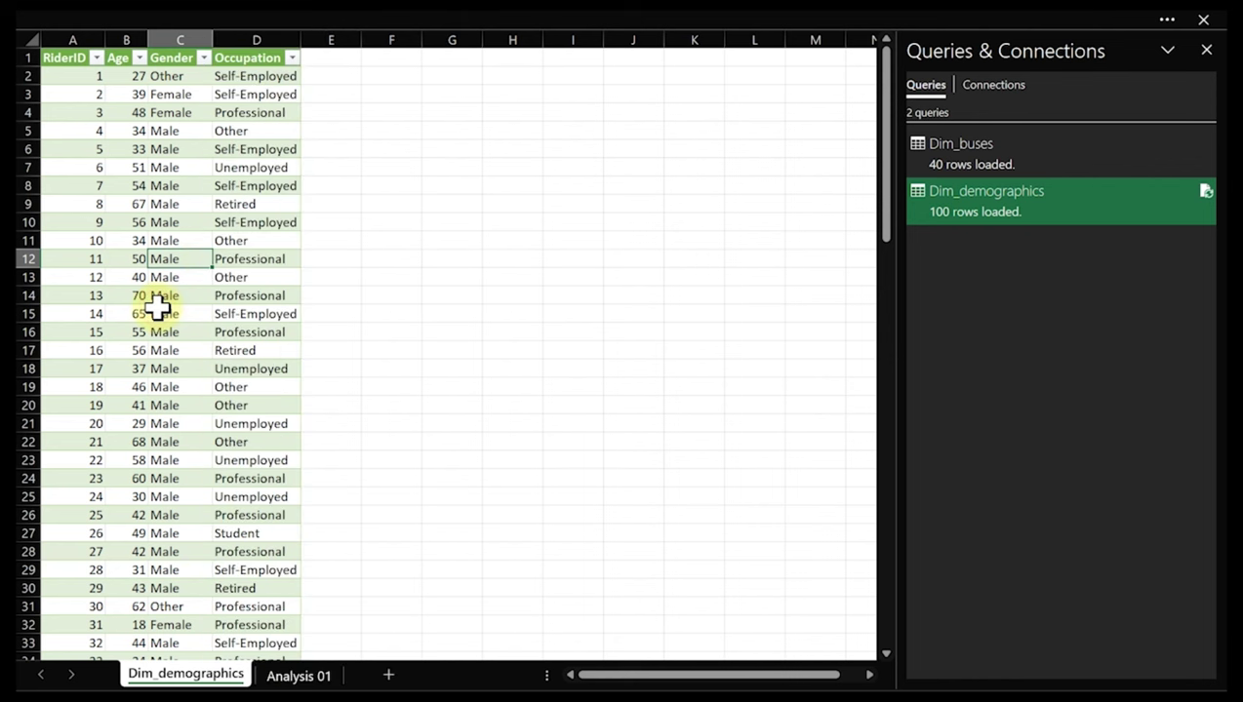
pyautogui.click(157, 308)
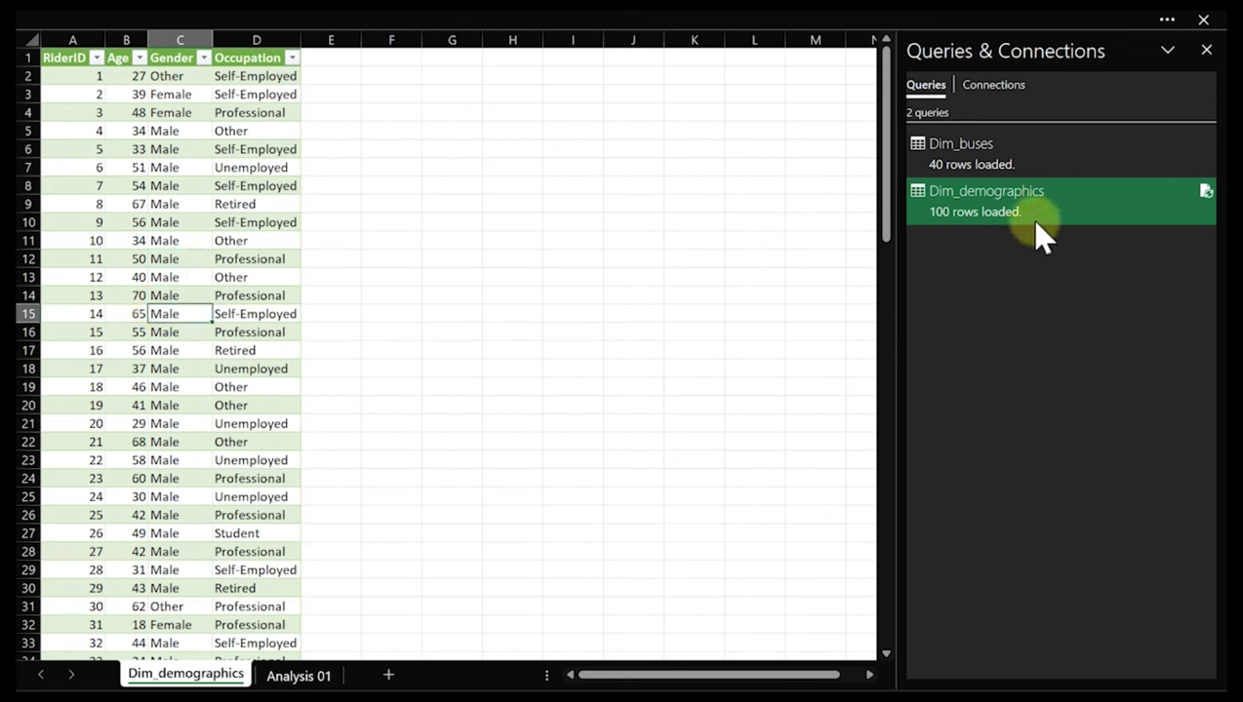
pyautogui.moveTo(1038, 219)
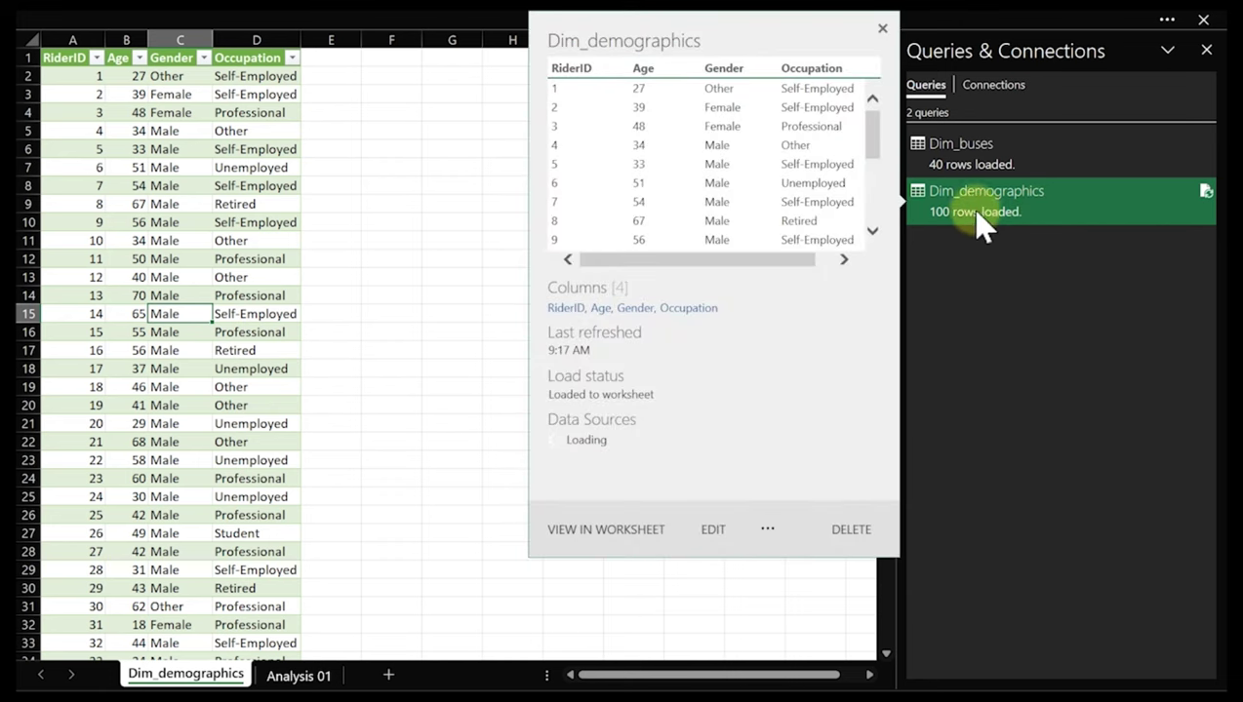
pyautogui.click(767, 529)
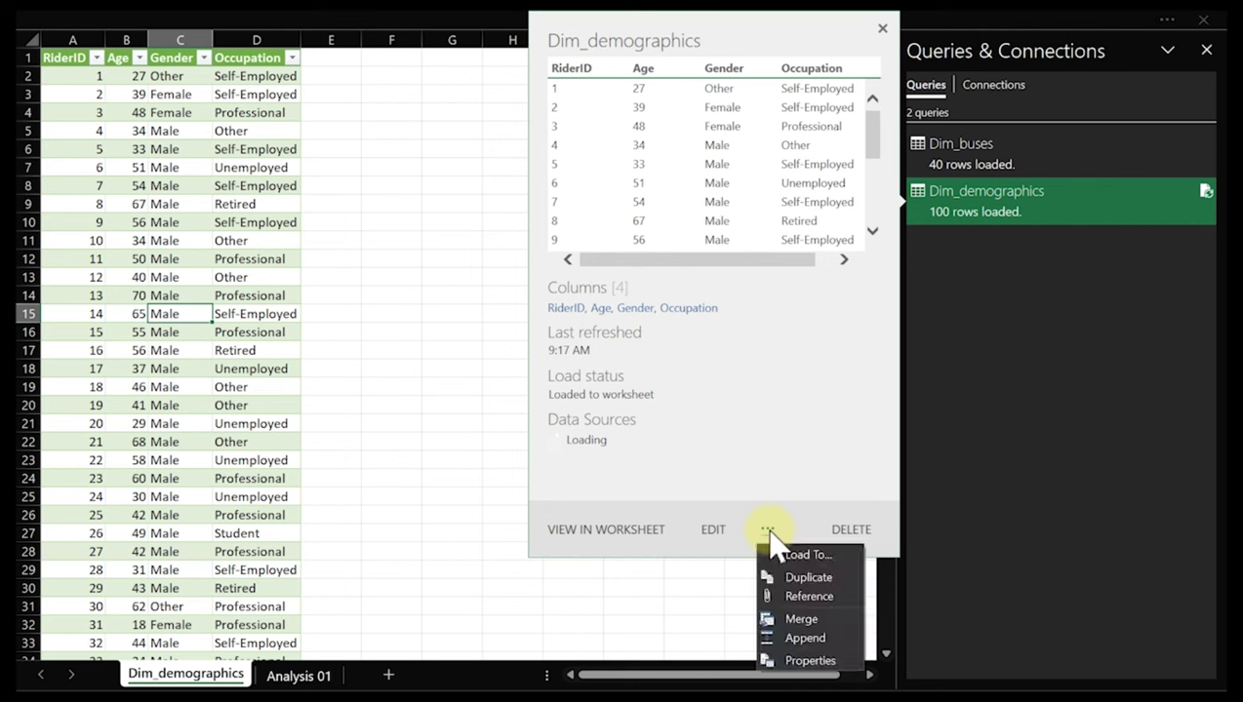
pyautogui.click(452, 421)
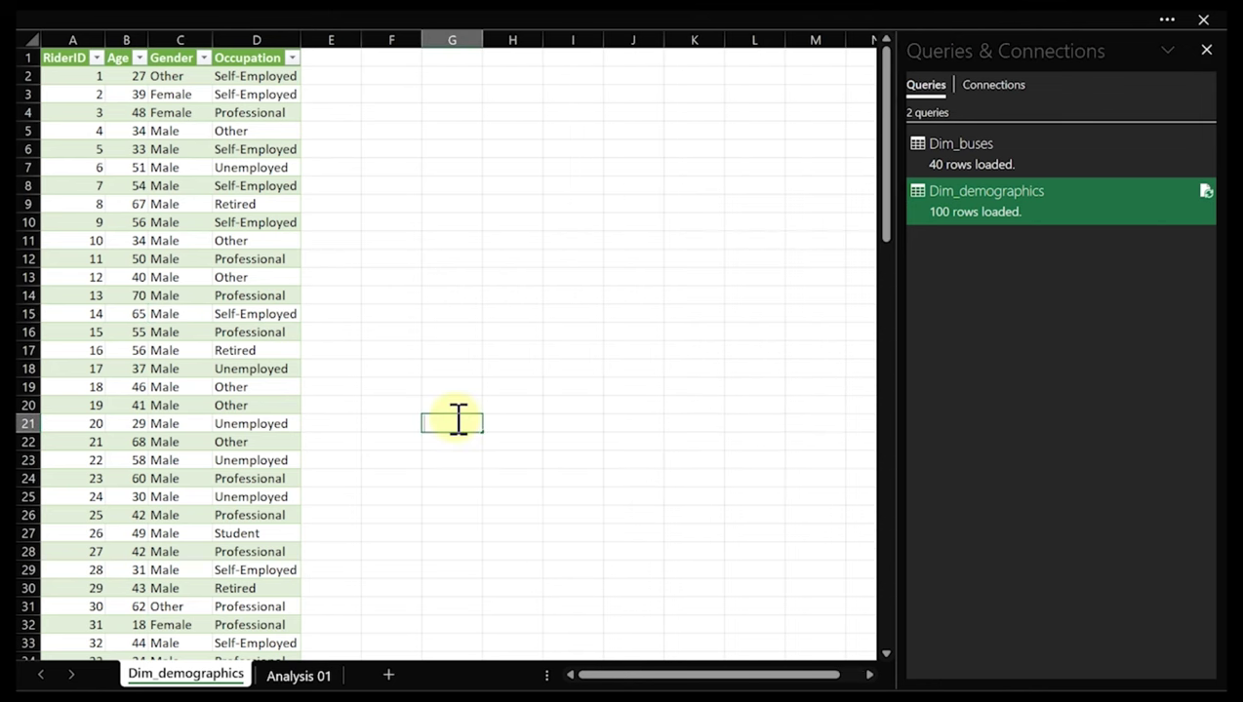
pyautogui.click(583, 406)
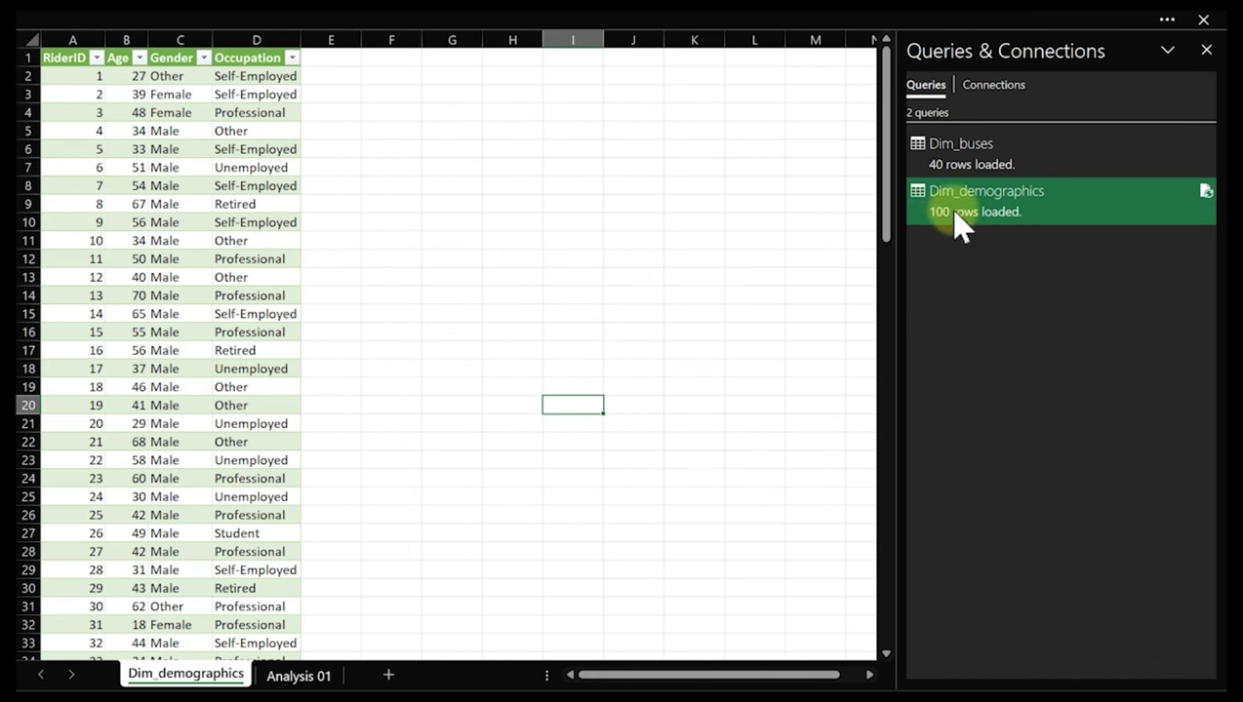
# Change the Dim_demographics load destination to Only Create Connection, add its data to the Data Model and accept disconnecting the worksheet table
pyautogui.moveTo(983, 218)
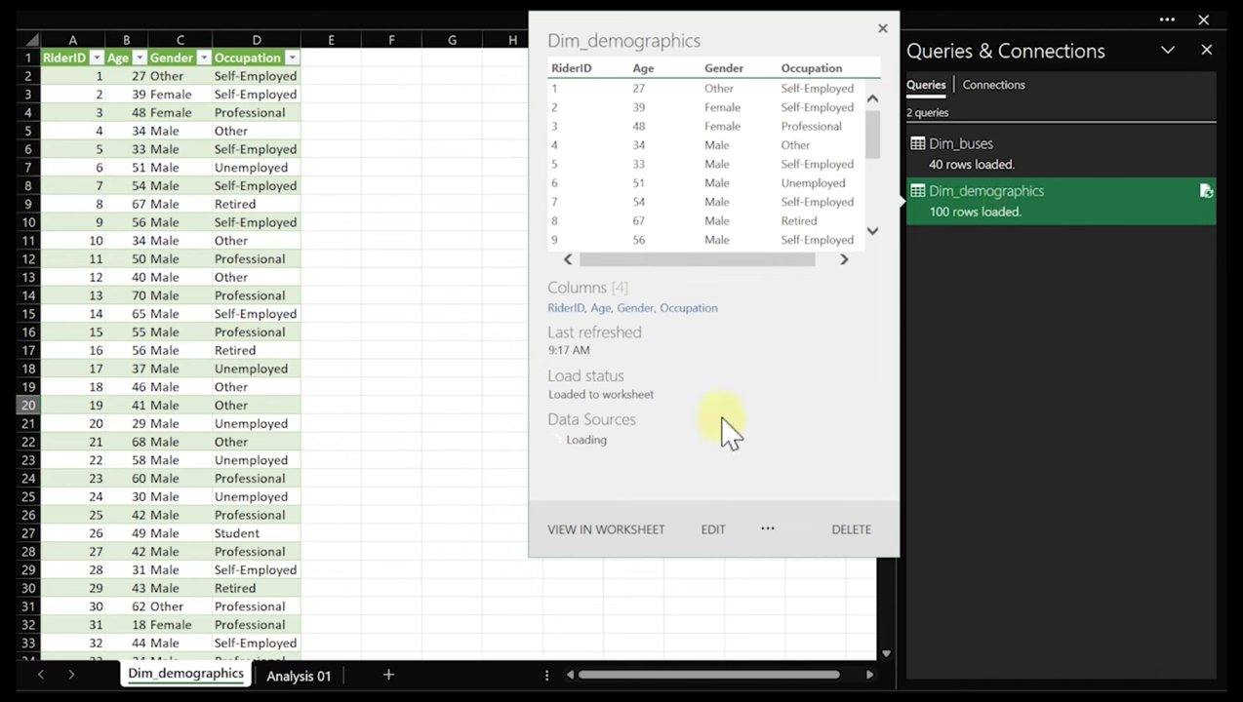
pyautogui.click(770, 535)
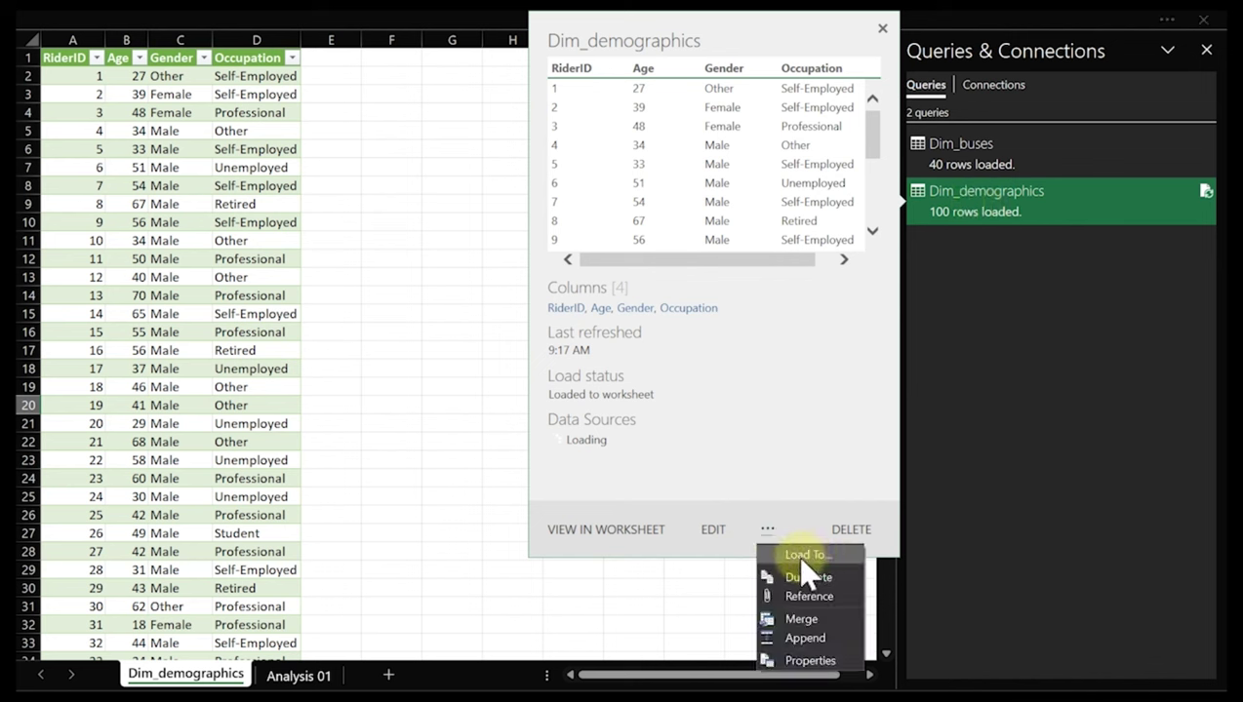
pyautogui.click(808, 556)
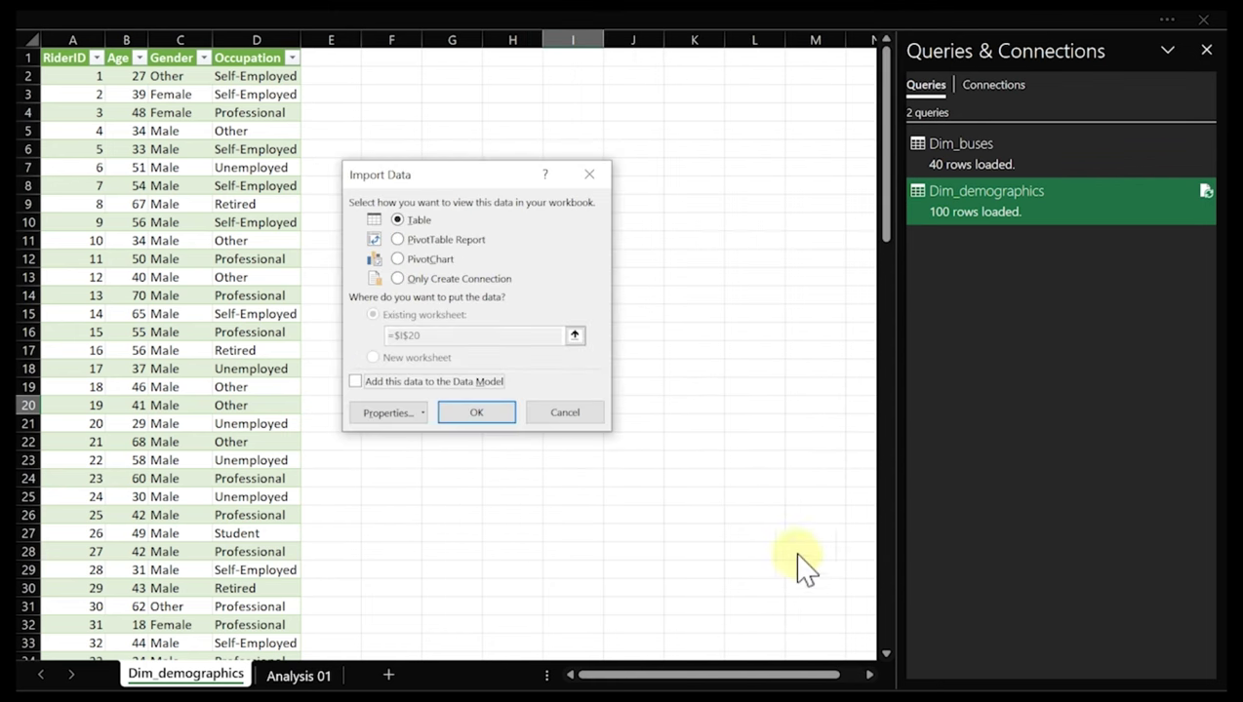
pyautogui.click(406, 281)
pyautogui.click(351, 381)
pyautogui.click(473, 412)
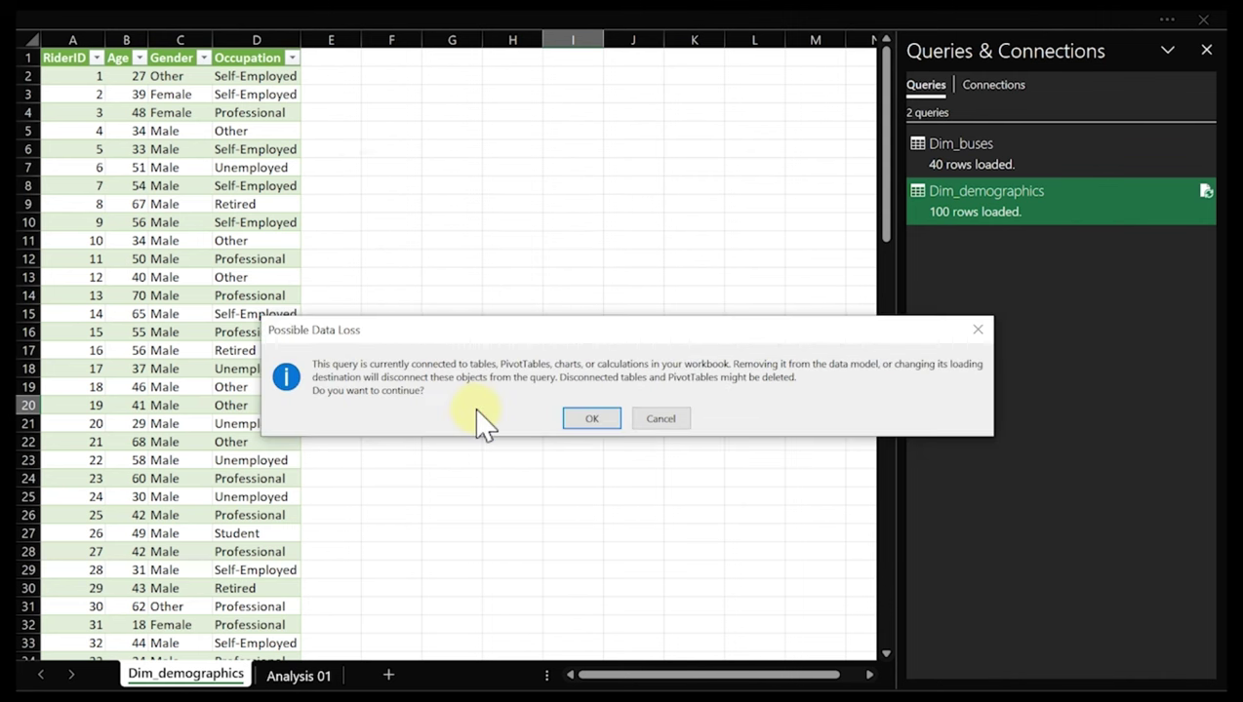
pyautogui.click(609, 419)
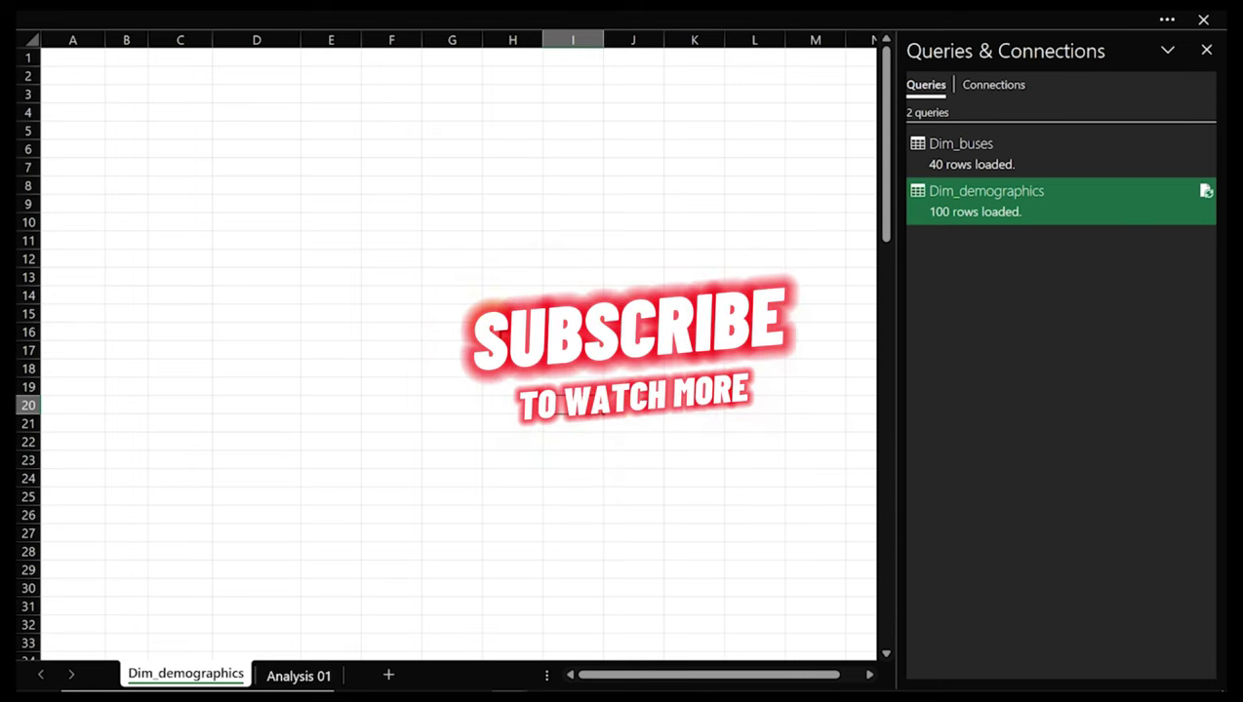
# Import Dim_routes.csv from the Transportation Dataset folder as a text/CSV source
pyautogui.click(251, 10)
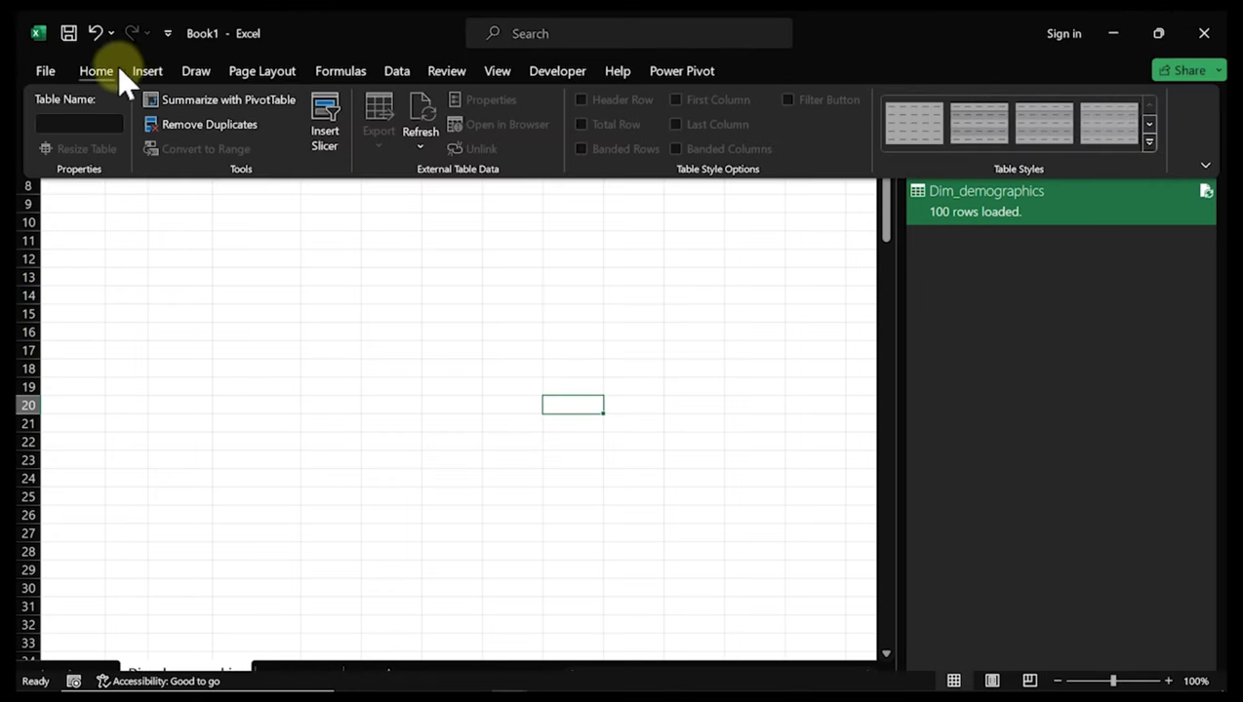
pyautogui.click(402, 74)
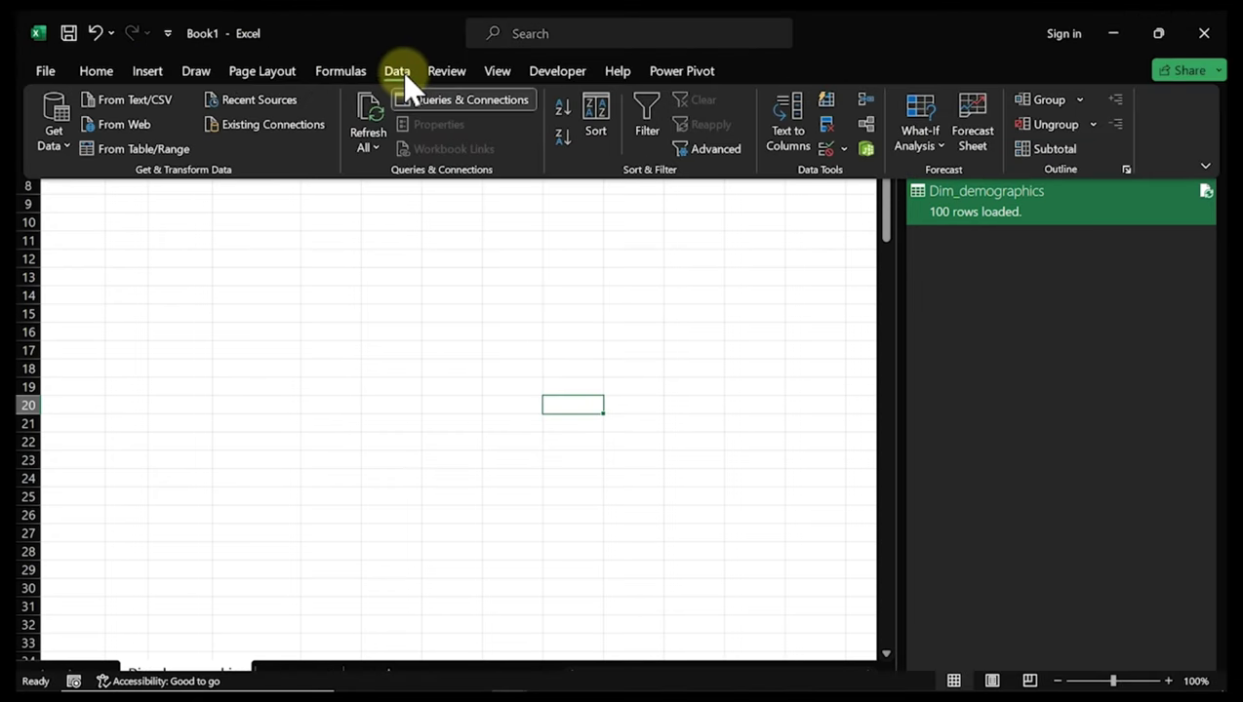
pyautogui.click(125, 97)
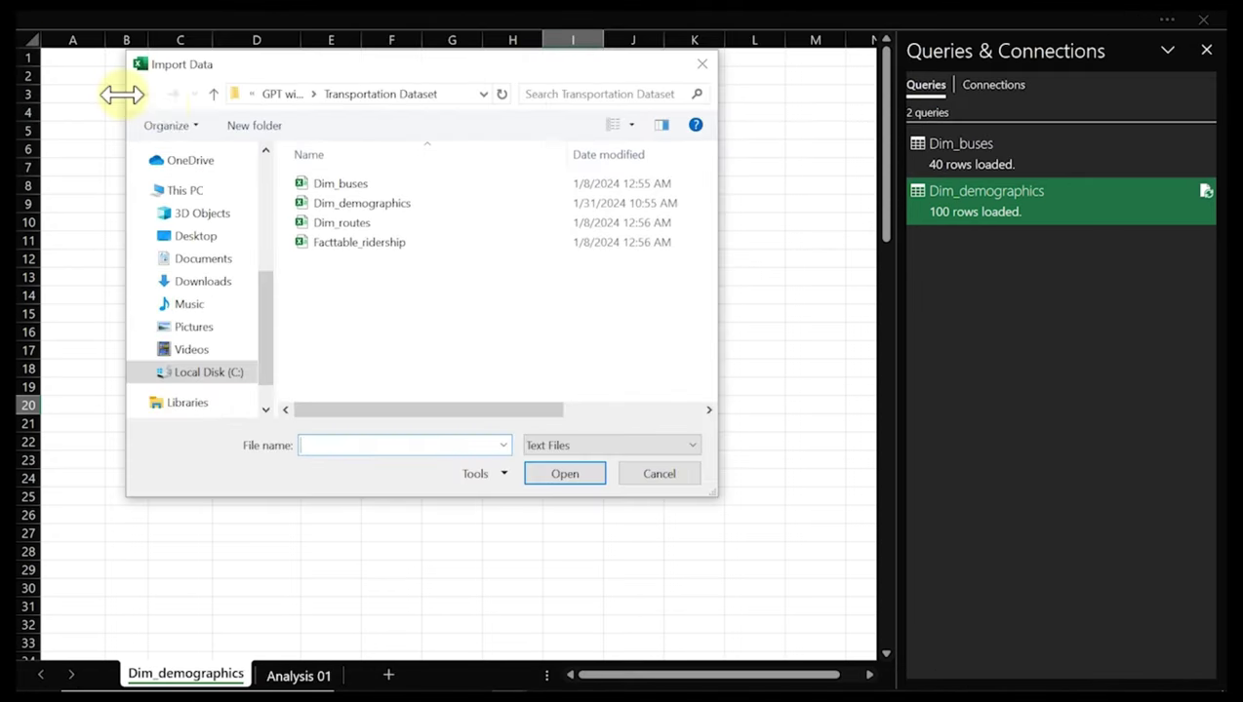
pyautogui.click(331, 206)
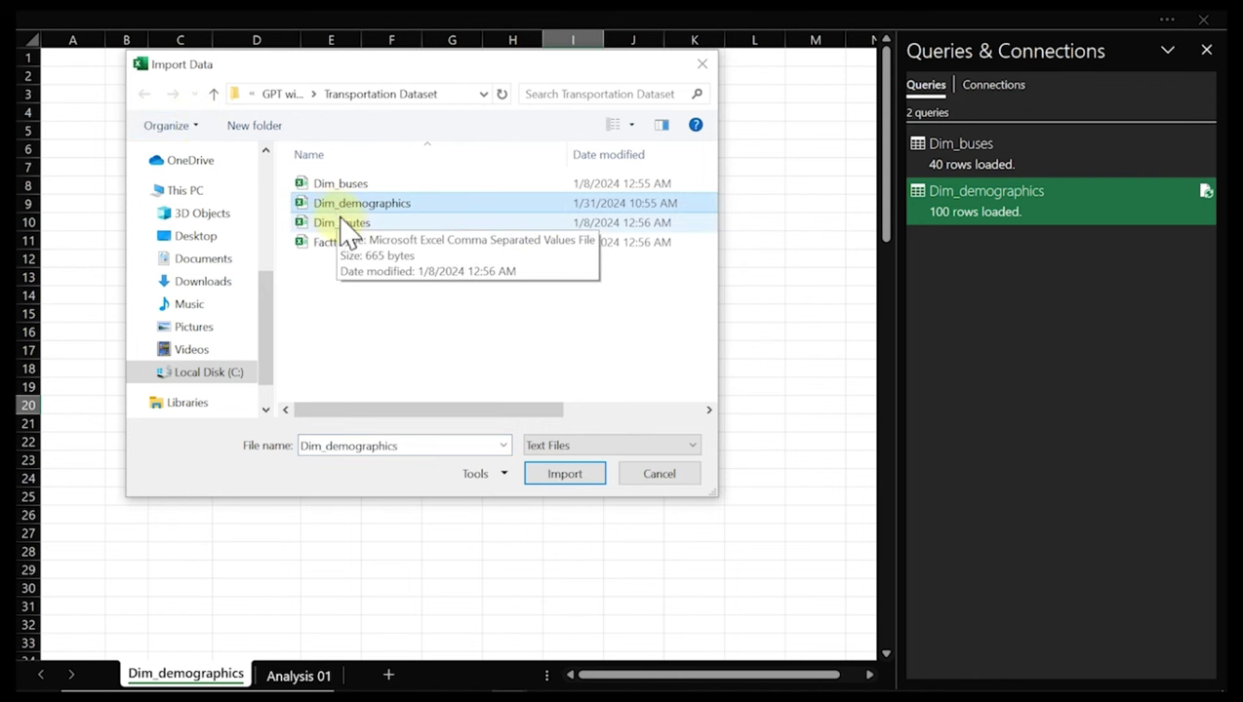
pyautogui.doubleClick(340, 223)
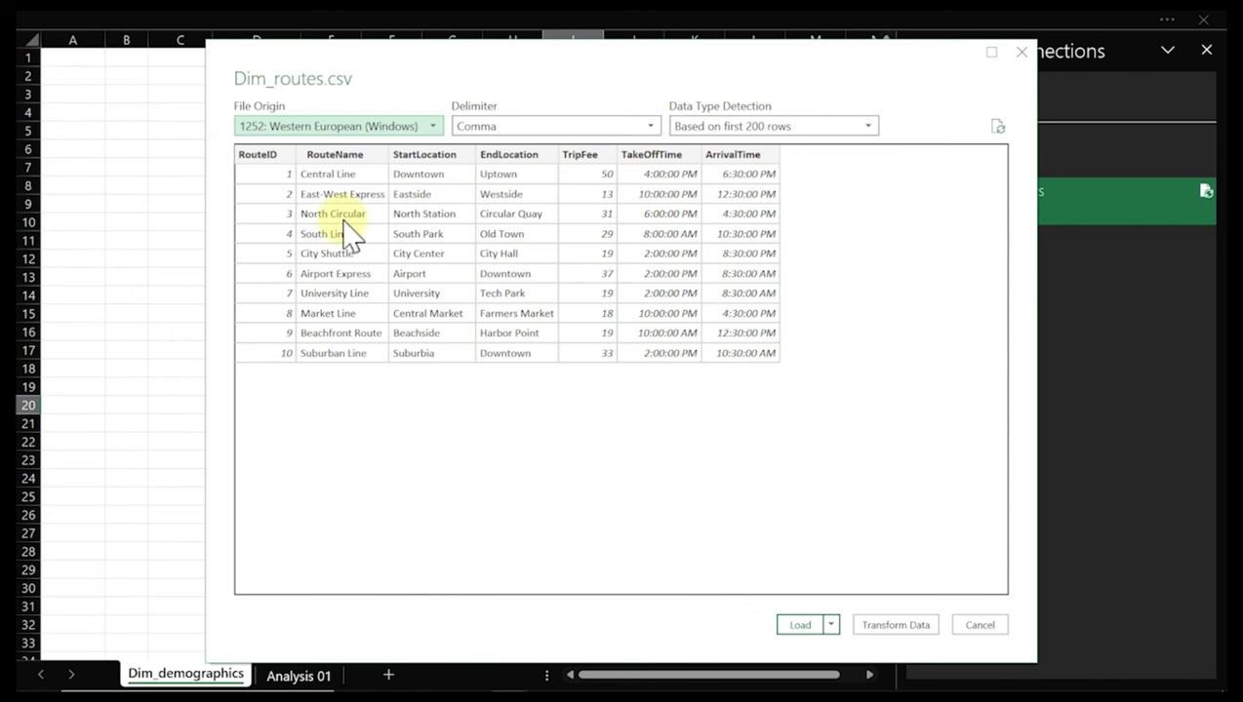
# Load the Dim_routes data with Only Create Connection, adding it to the Data Model
pyautogui.click(830, 625)
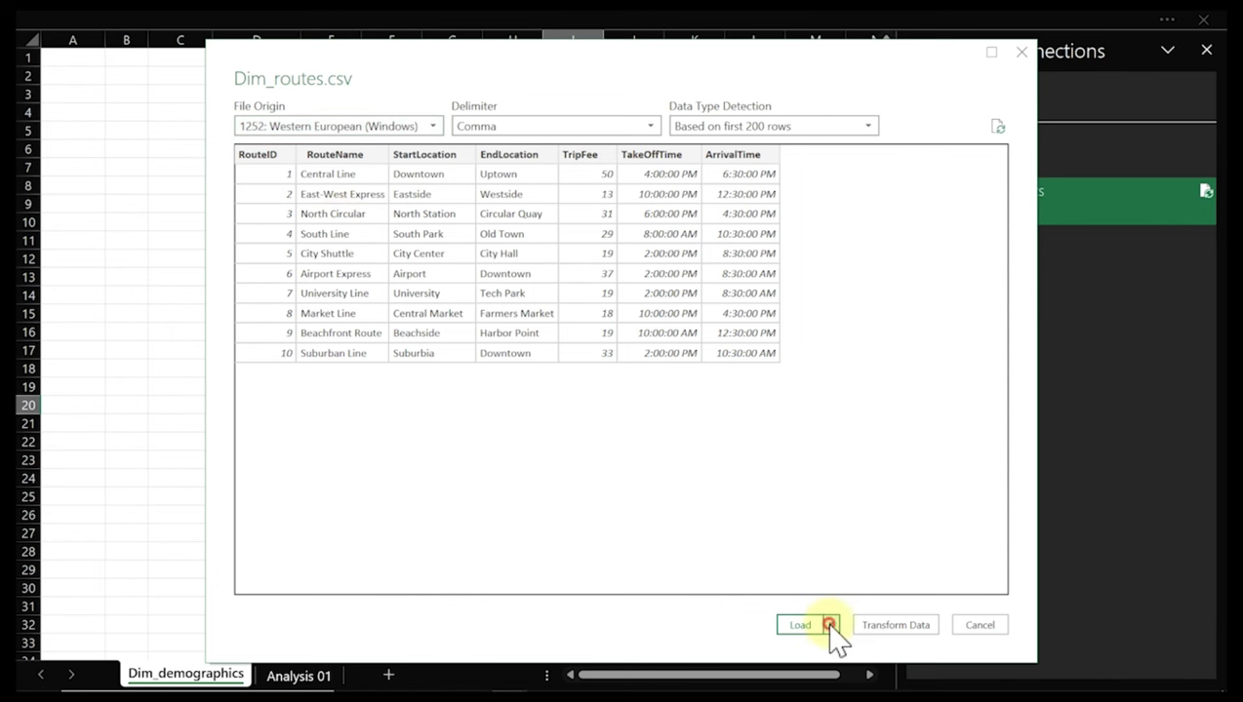
pyautogui.click(859, 666)
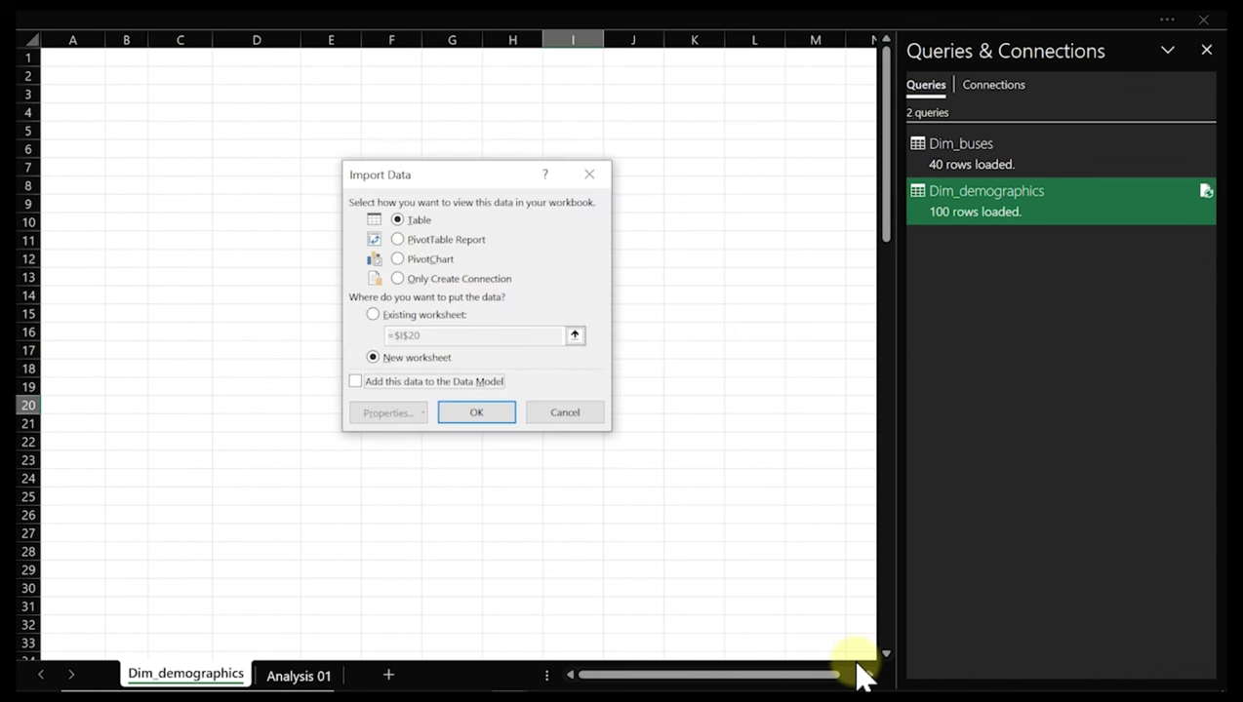
pyautogui.click(412, 278)
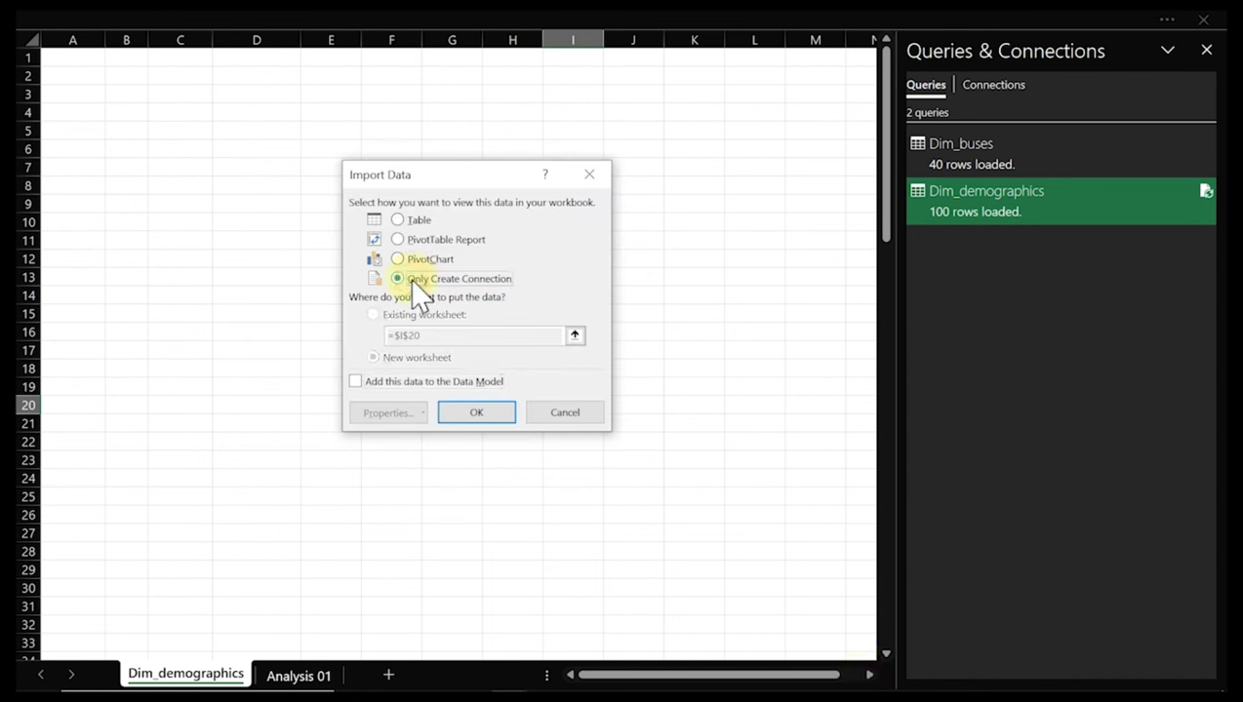
pyautogui.click(355, 382)
pyautogui.click(466, 414)
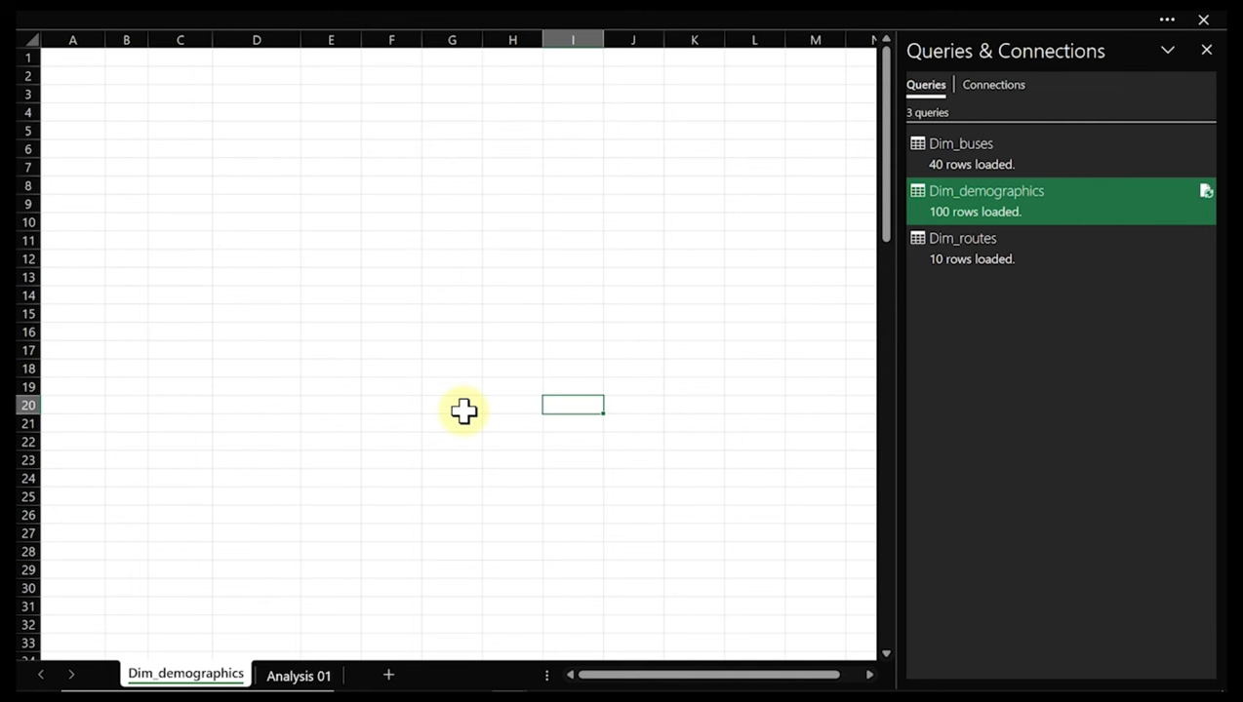
# Reopen the Dim_routes query in the Power Query Editor to check its column quality, and return to the worksheet with Close & Load
pyautogui.click(1015, 244)
pyautogui.doubleClick(1015, 244)
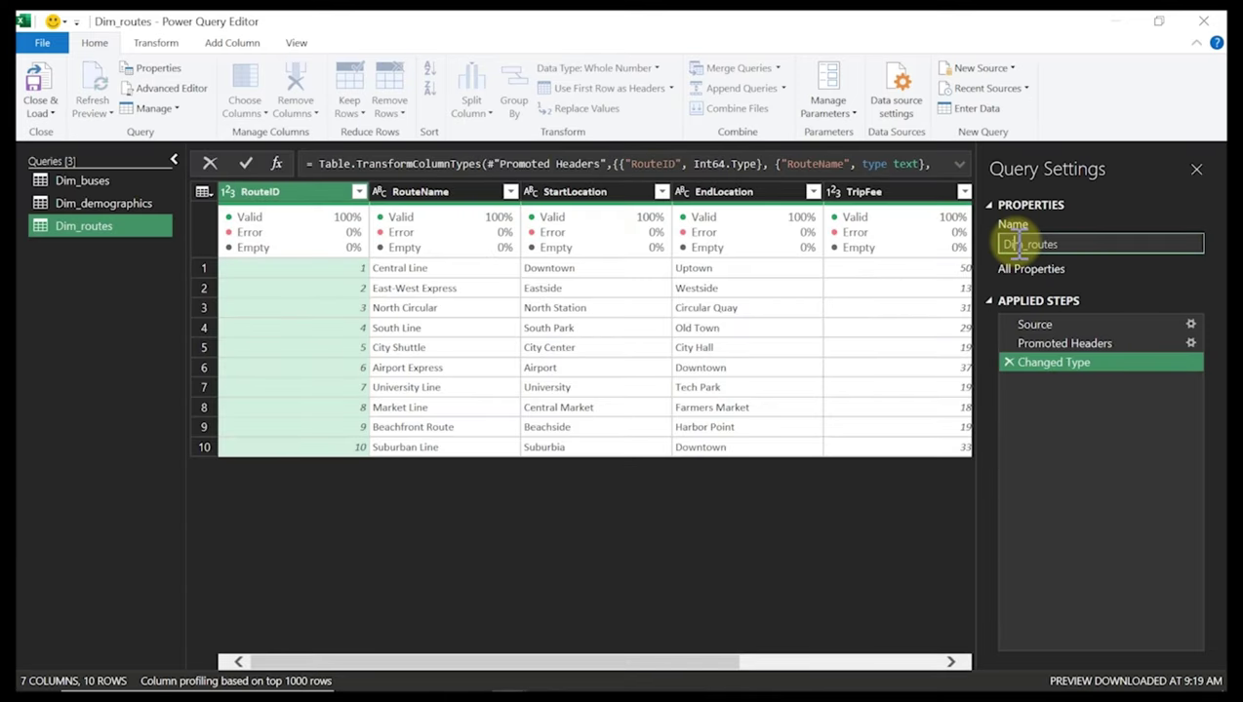
pyautogui.click(41, 83)
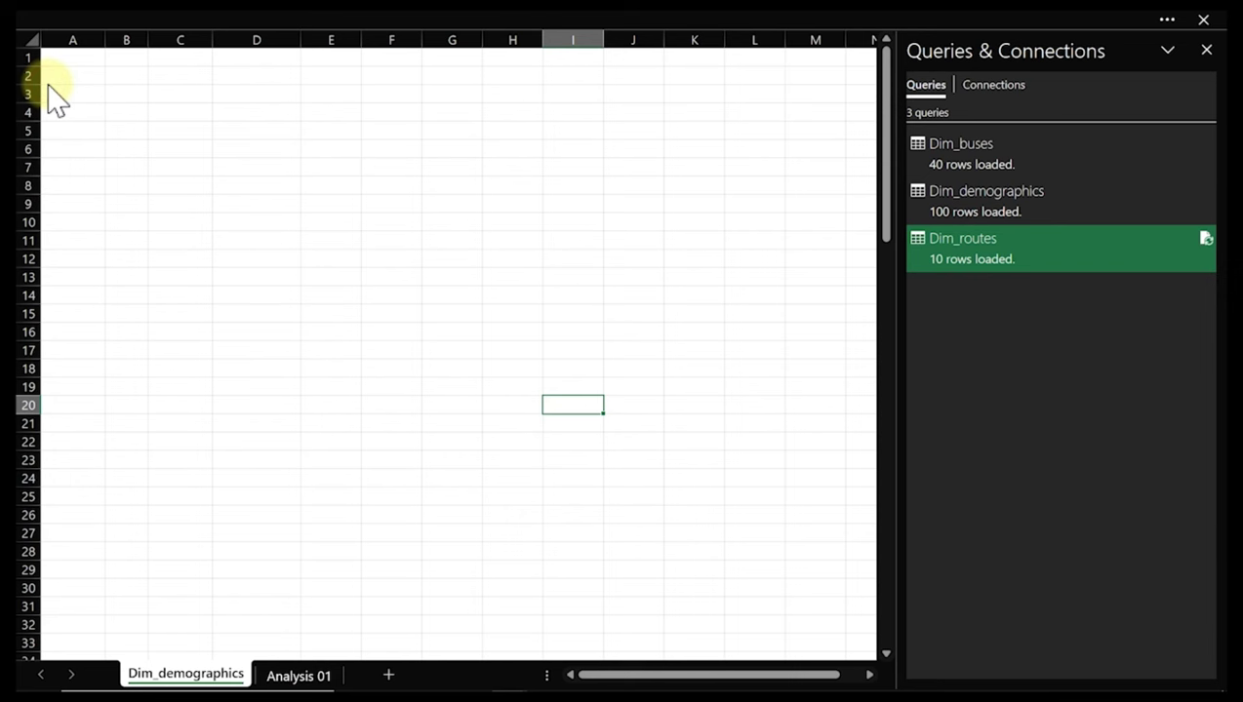
pyautogui.click(171, 29)
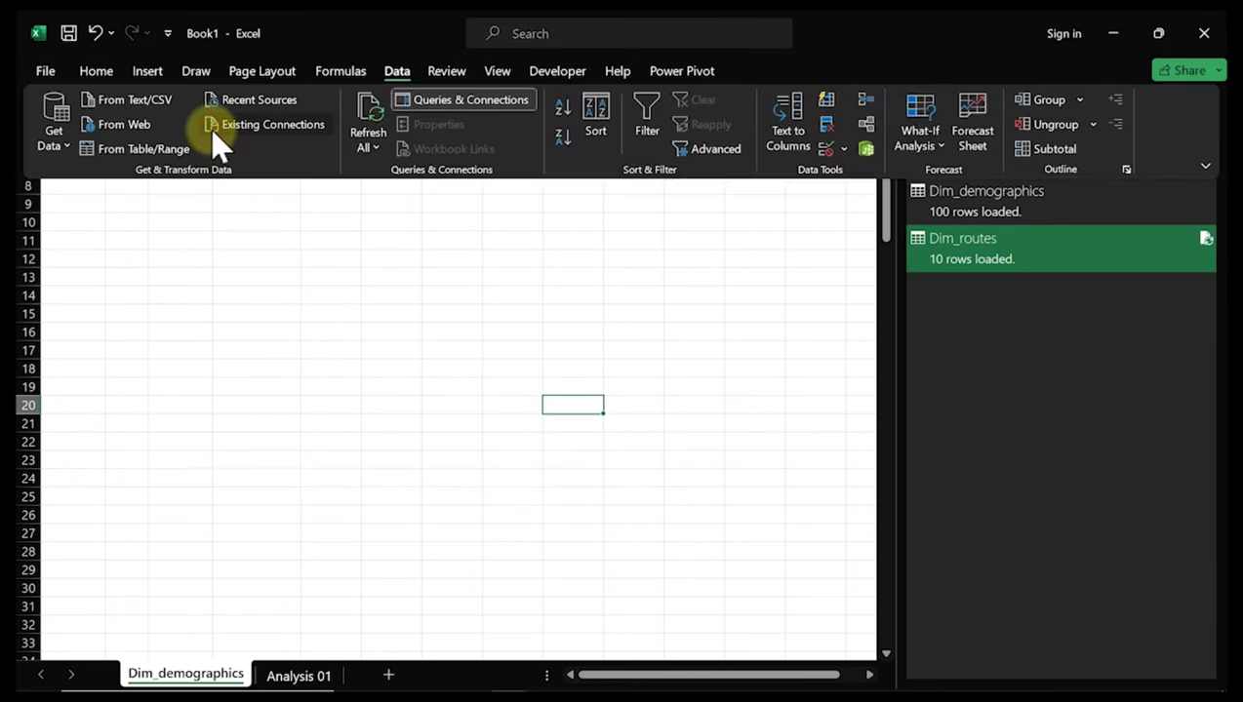
pyautogui.click(213, 132)
pyautogui.click(828, 128)
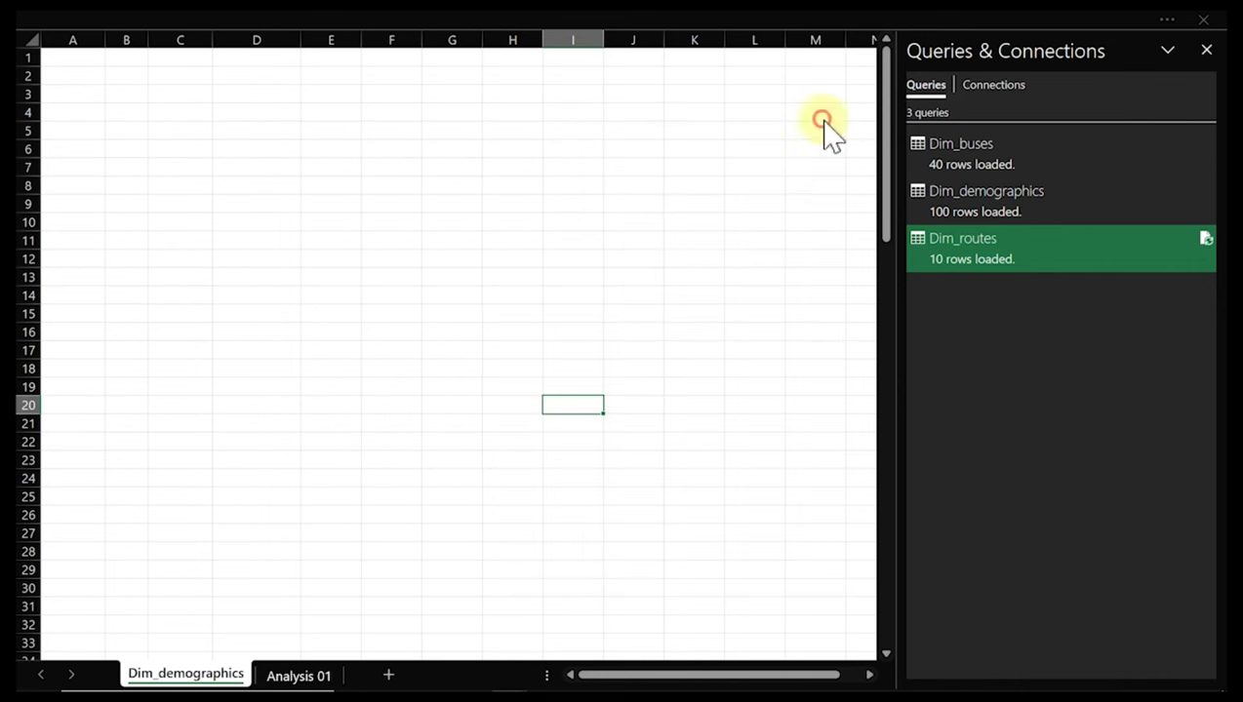
# Import Facttable_ridership.csv from the Transportation Dataset folder, open it in the Power Query Editor for transformation and review the quality of all its columns
pyautogui.click(231, 26)
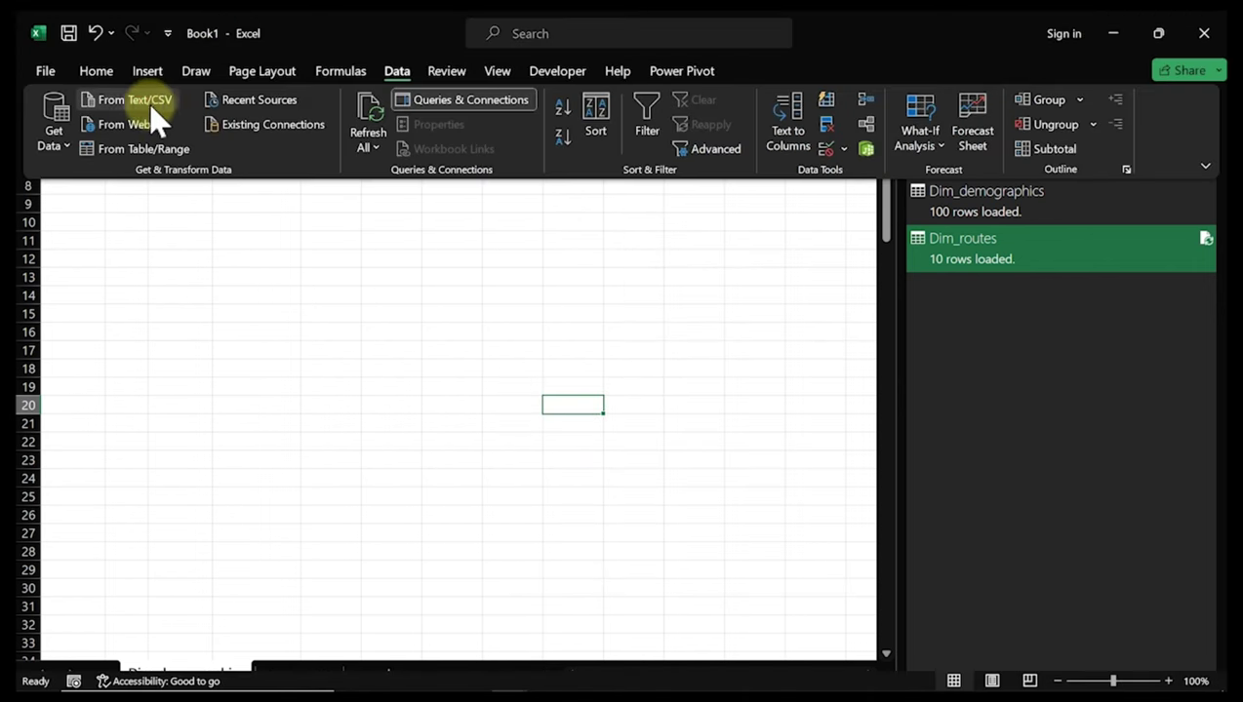
pyautogui.click(139, 111)
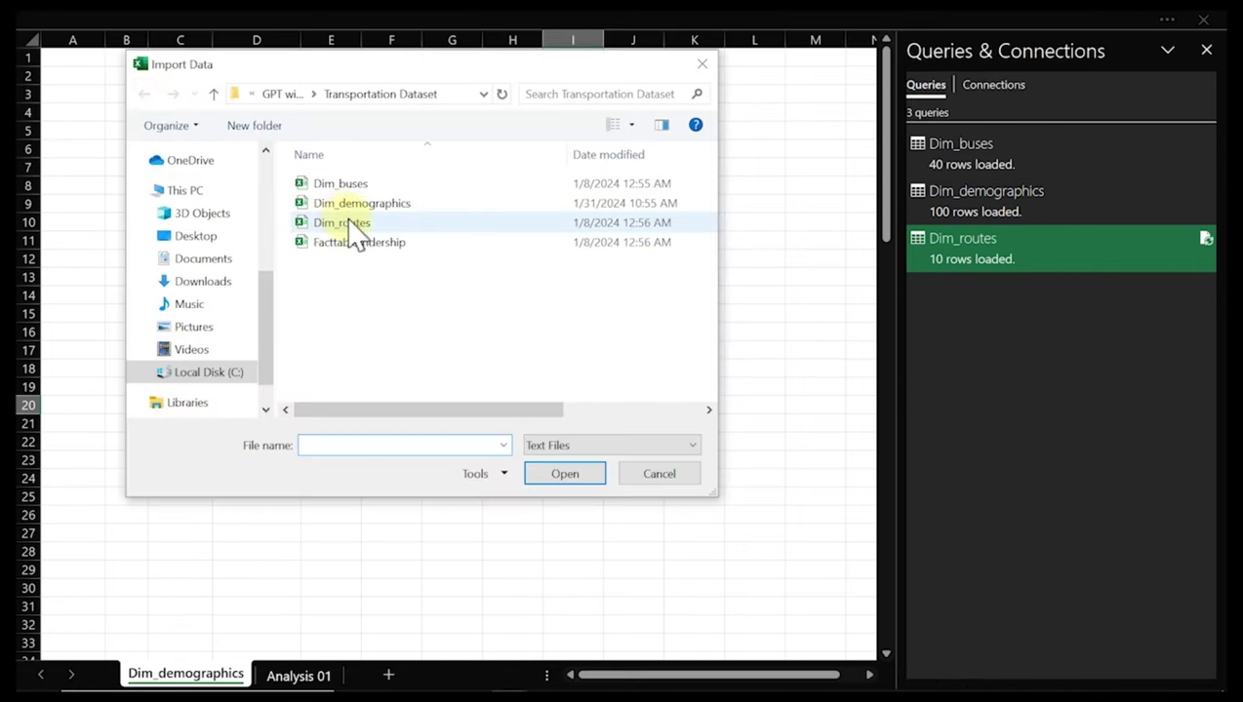
pyautogui.doubleClick(362, 244)
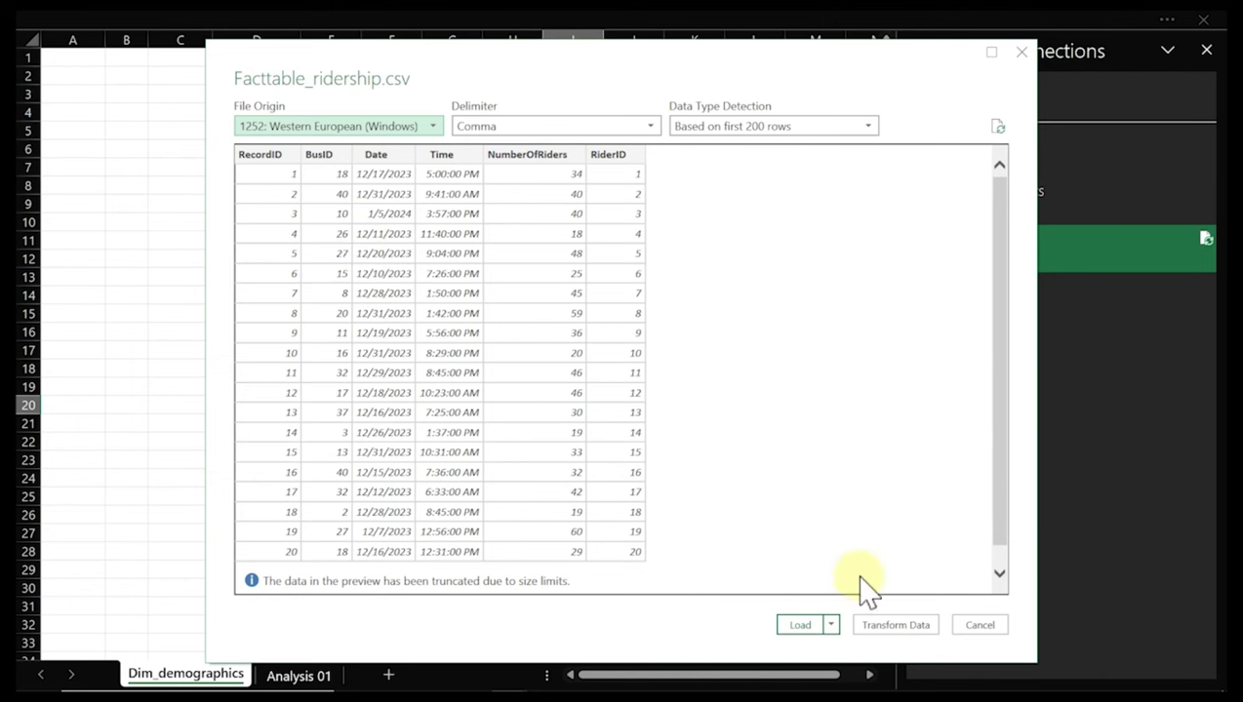
pyautogui.click(883, 626)
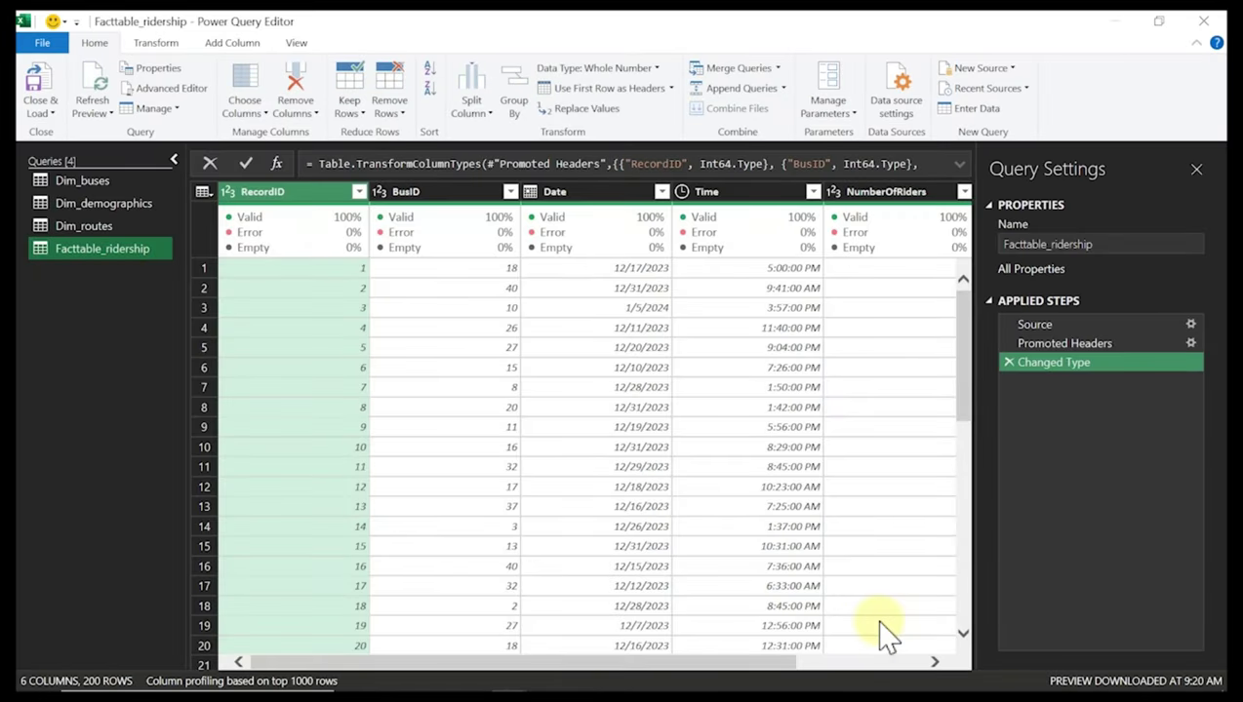
pyautogui.moveTo(781, 663); pyautogui.dragTo(957, 669)
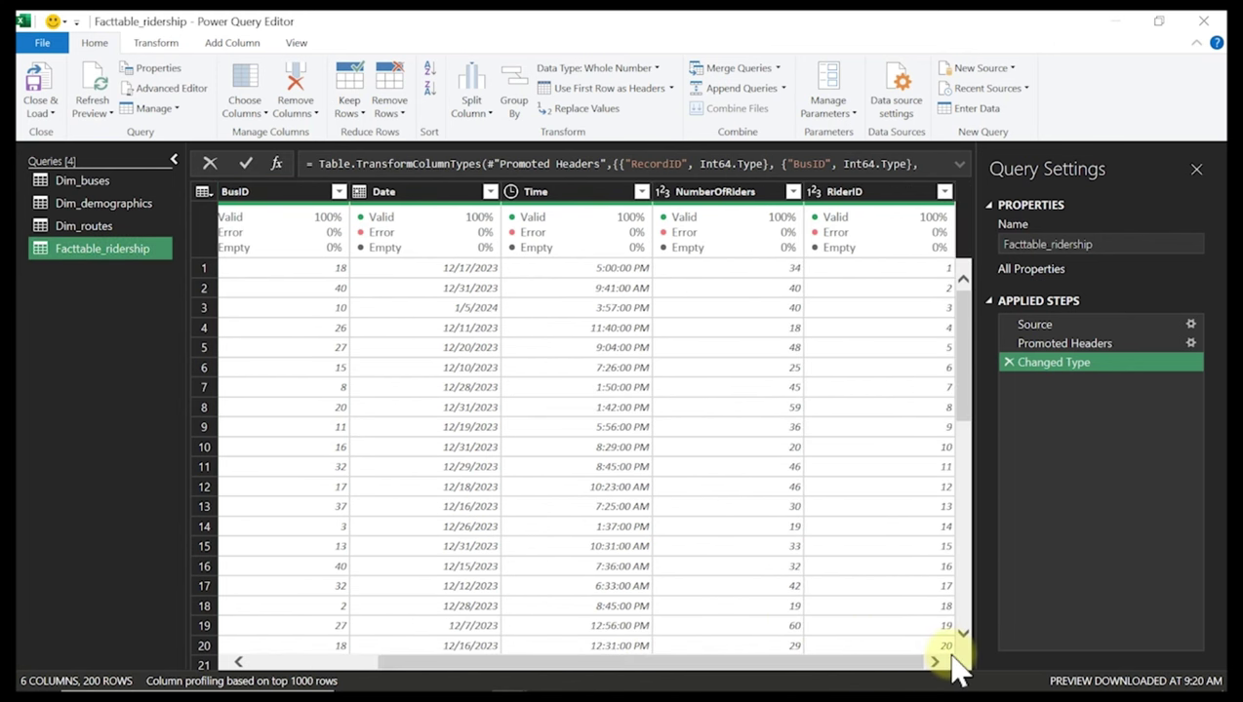
pyautogui.moveTo(956, 670); pyautogui.dragTo(698, 671)
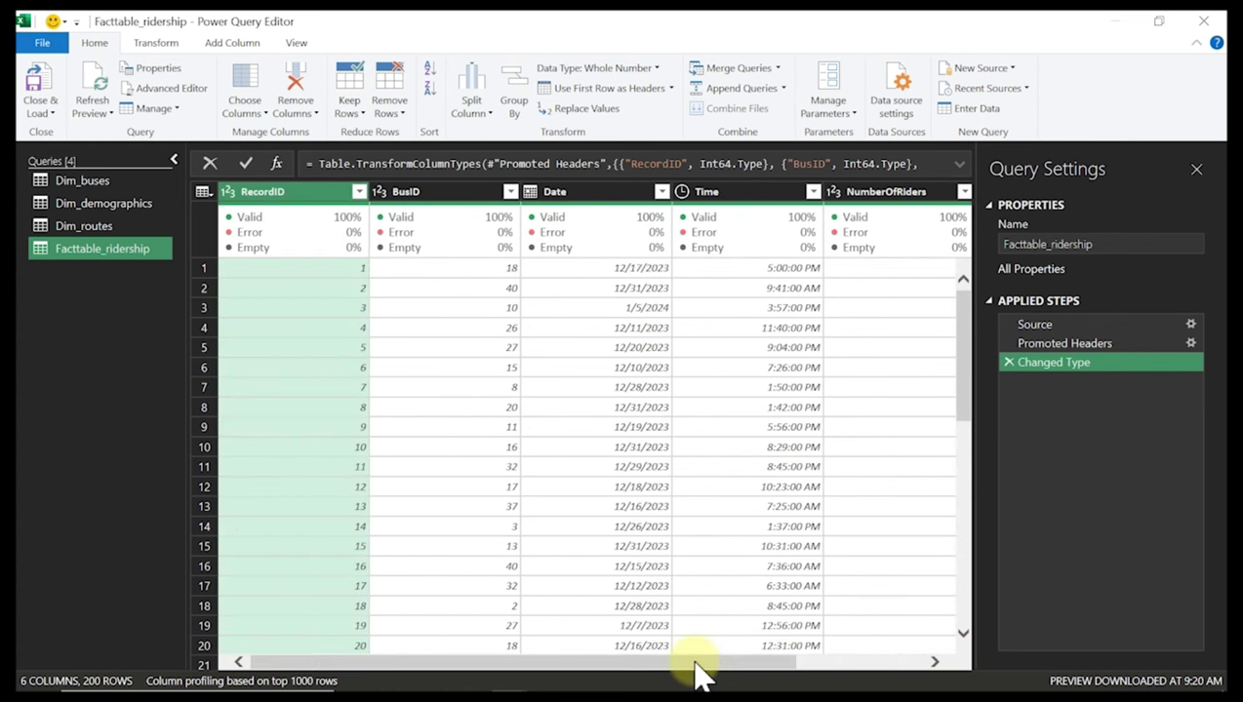
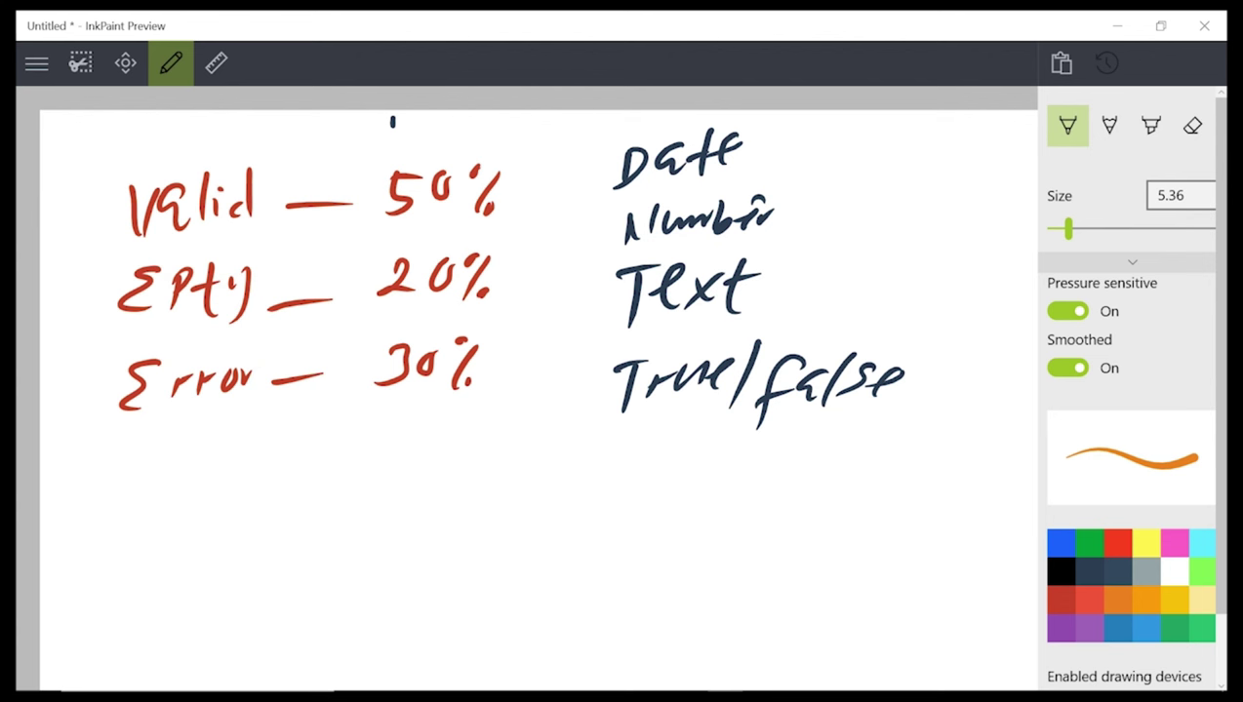
# In the InkPaint notes, handwrite 100% in orange below the Error line and draw a dash beside Date
pyautogui.moveTo(158, 498)
pyautogui.mouseDown()
pyautogui.moveTo(150, 560)
pyautogui.moveTo(185, 508)
pyautogui.moveTo(217, 494)
pyautogui.mouseUp()
pyautogui.moveTo(260, 478); pyautogui.dragTo(249, 513)
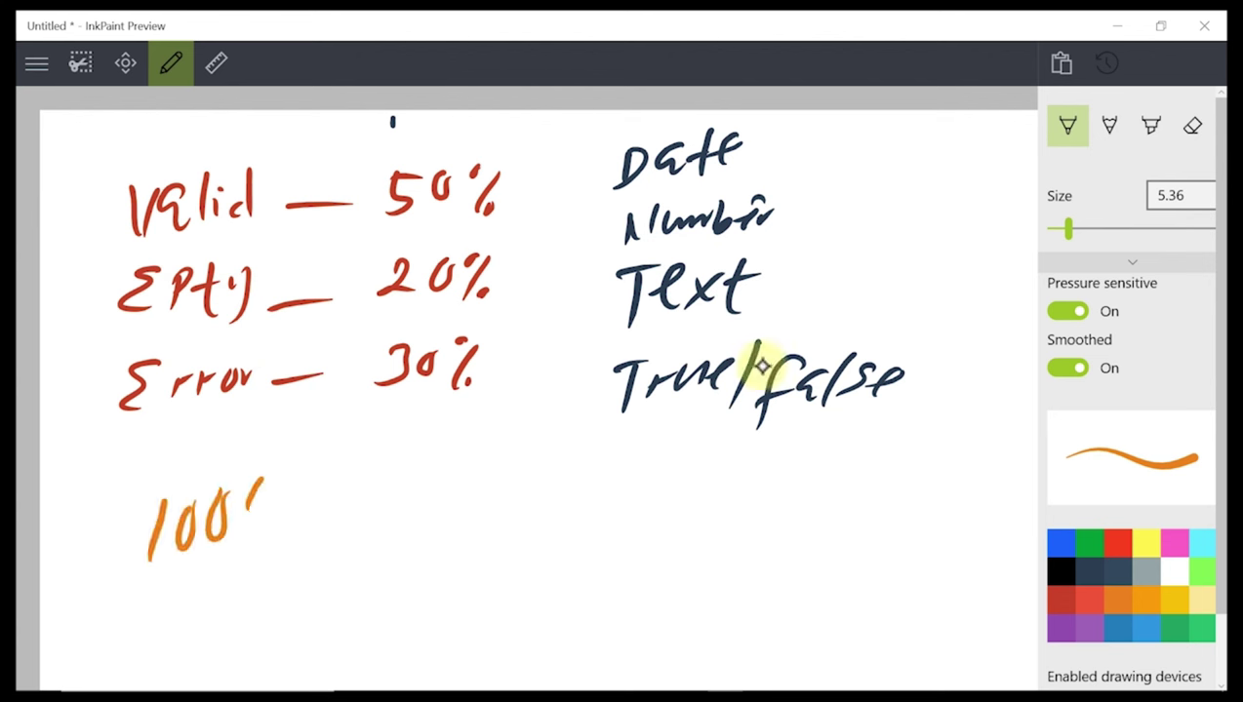
pyautogui.moveTo(283, 468); pyautogui.dragTo(261, 552)
pyautogui.moveTo(277, 526)
pyautogui.mouseDown()
pyautogui.moveTo(273, 546)
pyautogui.moveTo(279, 537)
pyautogui.mouseUp()
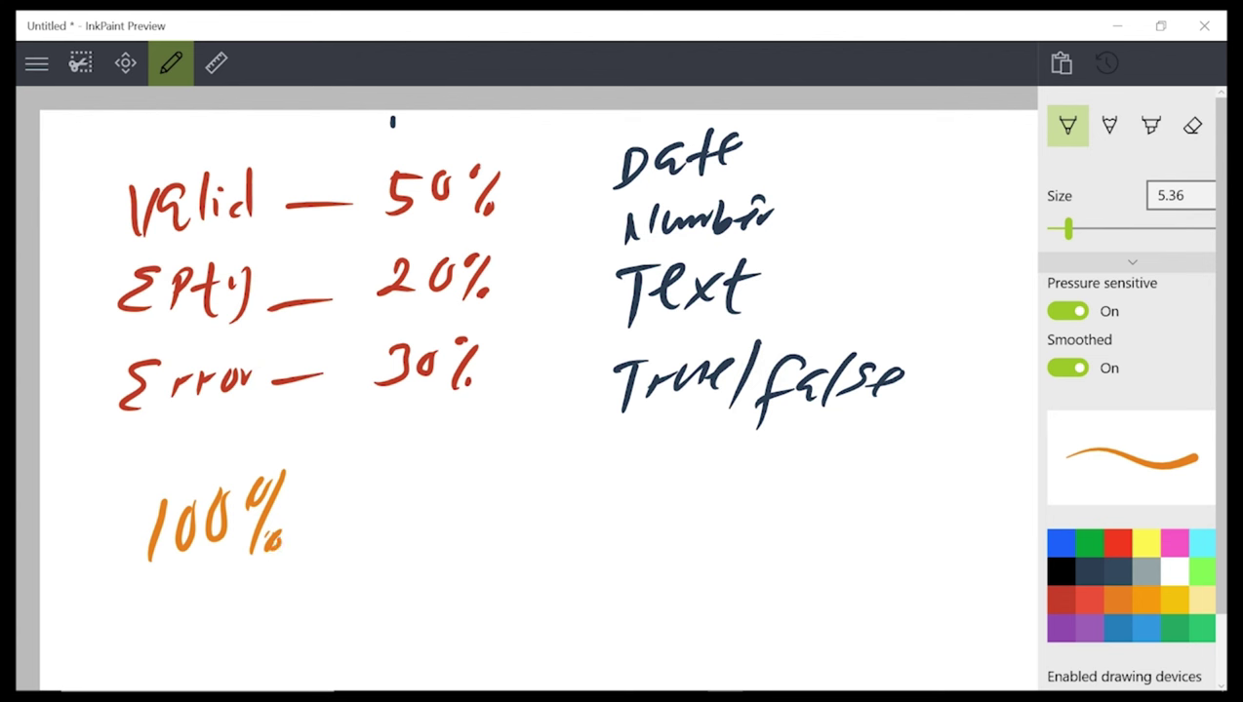
pyautogui.moveTo(770, 149); pyautogui.dragTo(817, 149)
# Handwrite UK and US on separate lines below the data types, each followed by a dash
pyautogui.moveTo(455, 485)
pyautogui.mouseDown()
pyautogui.moveTo(483, 522)
pyautogui.moveTo(502, 471)
pyautogui.moveTo(512, 530)
pyautogui.mouseUp()
pyautogui.moveTo(539, 475); pyautogui.dragTo(539, 527)
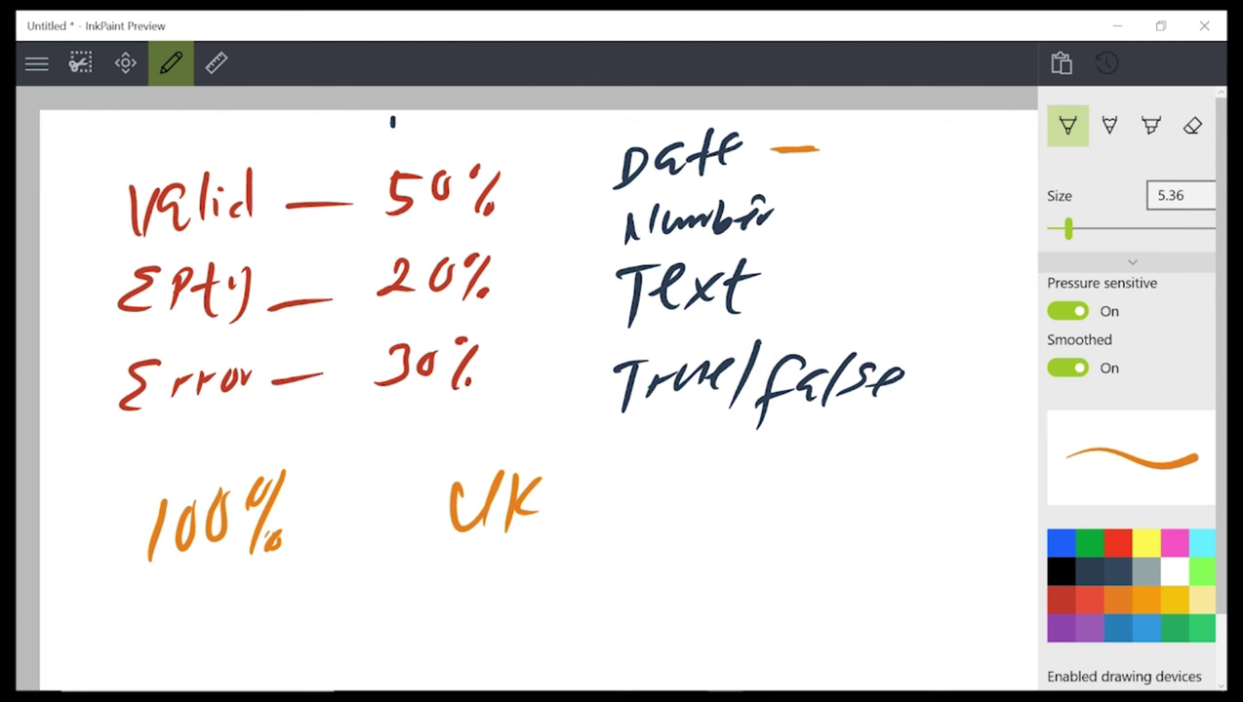
pyautogui.moveTo(462, 568)
pyautogui.mouseDown()
pyautogui.moveTo(494, 583)
pyautogui.moveTo(492, 607)
pyautogui.mouseUp()
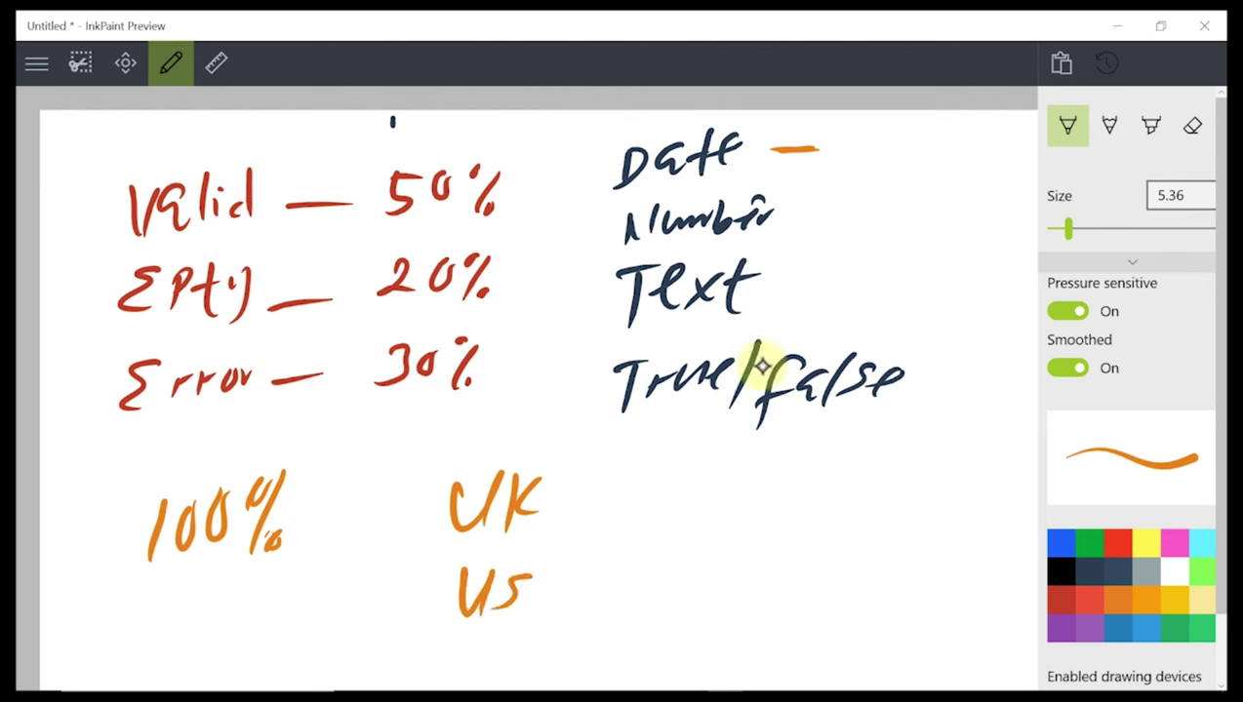
pyautogui.moveTo(558, 500); pyautogui.dragTo(640, 498)
pyautogui.click(563, 587)
pyautogui.moveTo(564, 587); pyautogui.dragTo(639, 585)
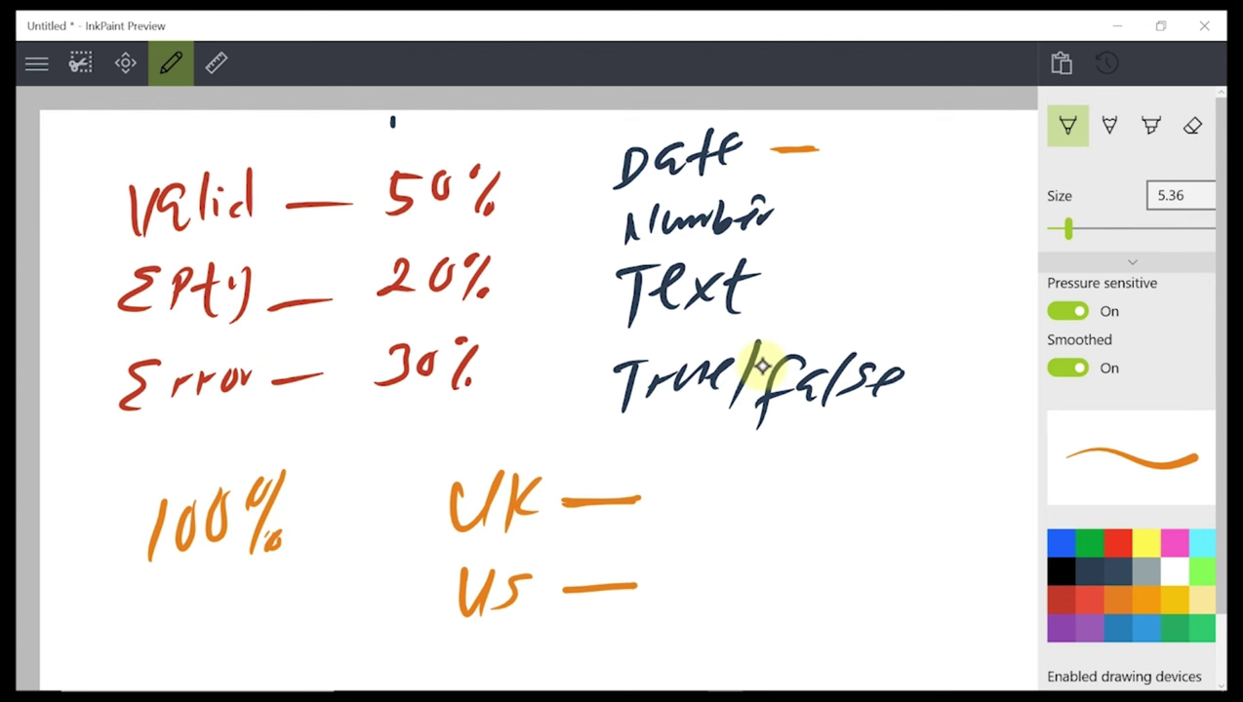
# Circle the Error 30% line in orange and handwrite the date 26/1/2025 beside UK
pyautogui.moveTo(125, 433)
pyautogui.mouseDown()
pyautogui.moveTo(430, 430)
pyautogui.moveTo(500, 351)
pyautogui.moveTo(327, 319)
pyautogui.moveTo(172, 327)
pyautogui.moveTo(116, 378)
pyautogui.moveTo(118, 429)
pyautogui.mouseUp()
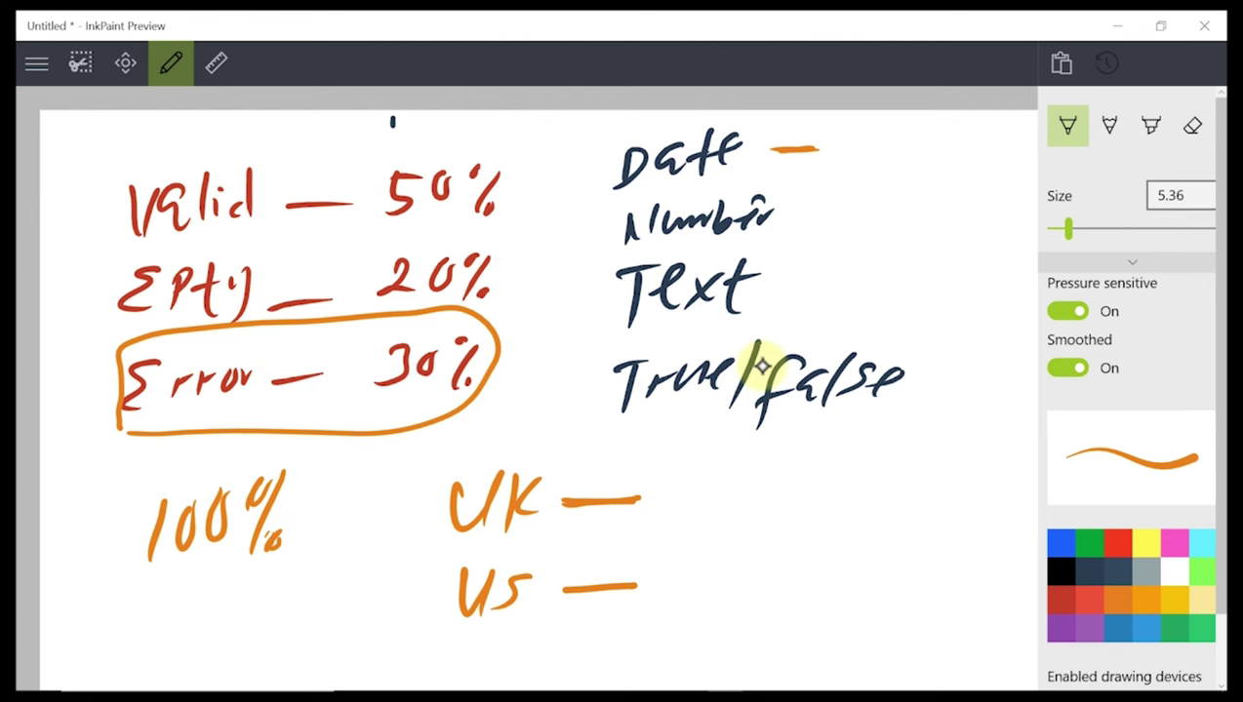
pyautogui.moveTo(702, 517)
pyautogui.mouseDown()
pyautogui.moveTo(720, 508)
pyautogui.moveTo(730, 553)
pyautogui.mouseUp()
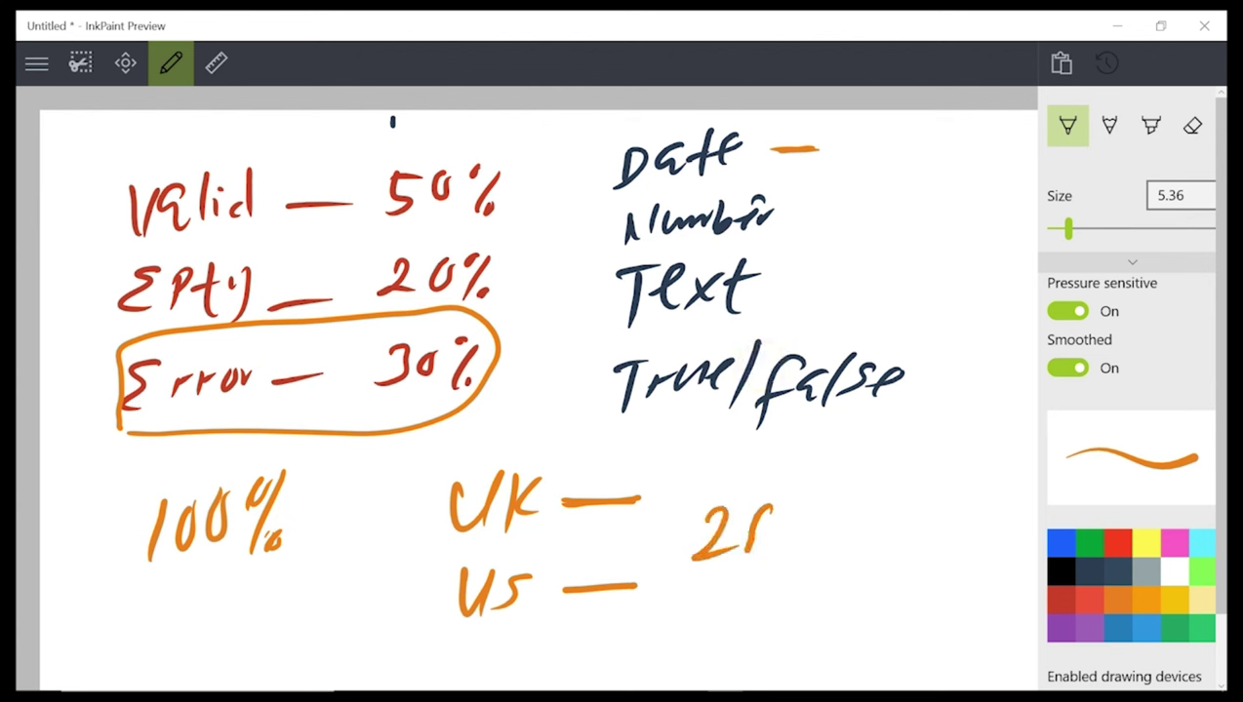
pyautogui.moveTo(763, 504)
pyautogui.mouseDown()
pyautogui.moveTo(746, 535)
pyautogui.moveTo(781, 552)
pyautogui.mouseUp()
pyautogui.moveTo(812, 492)
pyautogui.mouseDown()
pyautogui.moveTo(798, 552)
pyautogui.moveTo(808, 548)
pyautogui.mouseUp()
pyautogui.moveTo(870, 489)
pyautogui.mouseDown()
pyautogui.moveTo(839, 552)
pyautogui.moveTo(891, 497)
pyautogui.moveTo(899, 541)
pyautogui.mouseUp()
pyautogui.moveTo(904, 533)
pyautogui.mouseDown()
pyautogui.moveTo(929, 509)
pyautogui.moveTo(904, 538)
pyautogui.mouseUp()
pyautogui.moveTo(943, 501); pyautogui.dragTo(967, 540)
pyautogui.moveTo(983, 510); pyautogui.dragTo(1009, 503)
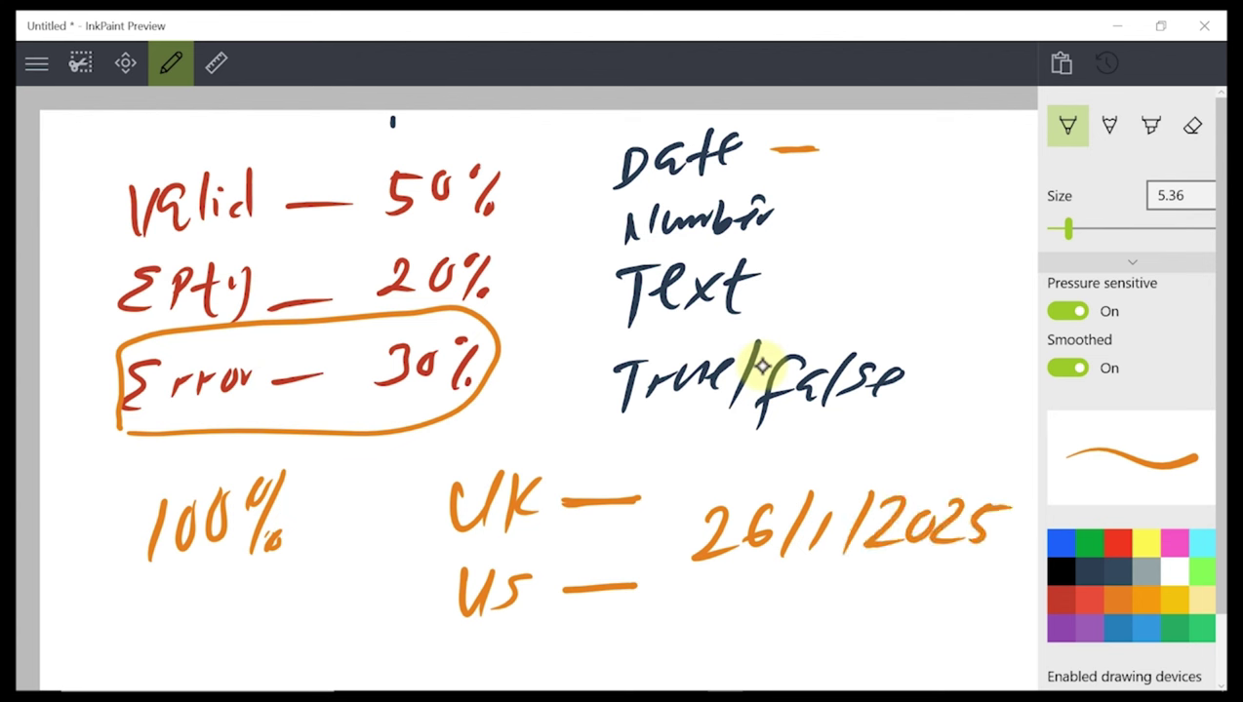
# Handwrite the date 1/26/2025 beside US
pyautogui.moveTo(720, 591)
pyautogui.mouseDown()
pyautogui.moveTo(709, 640)
pyautogui.moveTo(728, 652)
pyautogui.mouseUp()
pyautogui.moveTo(751, 597); pyautogui.dragTo(784, 634)
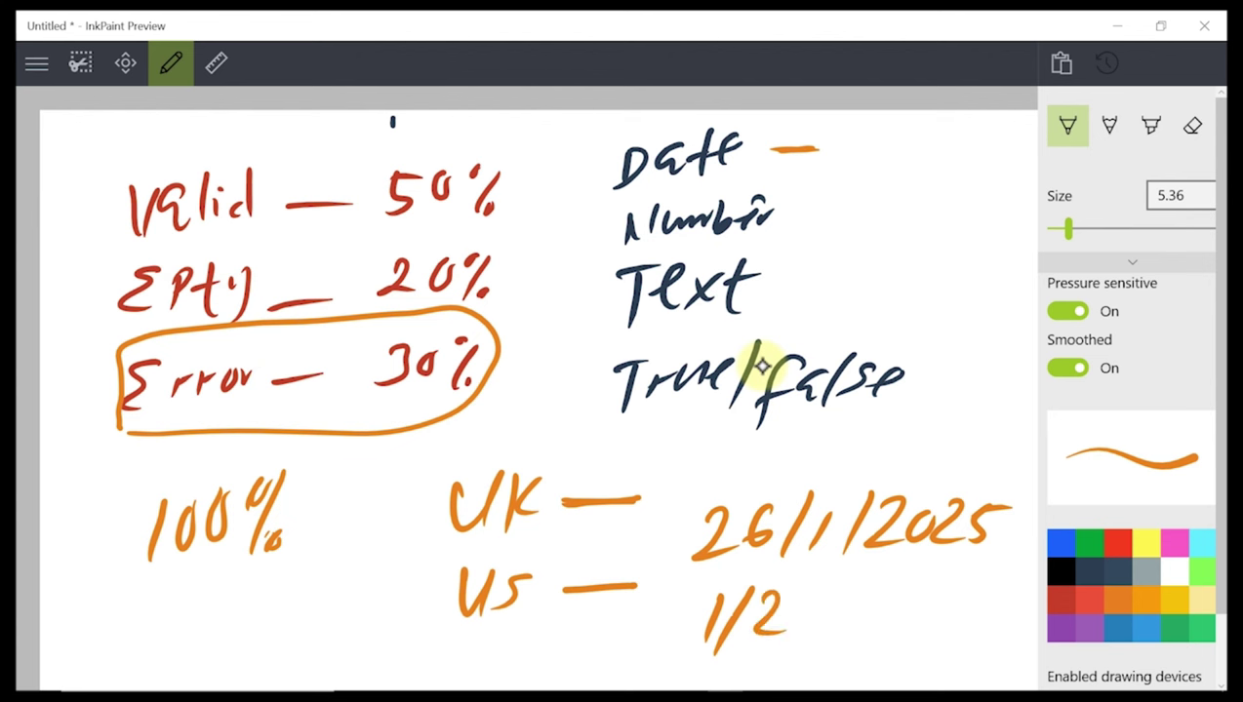
pyautogui.moveTo(821, 591); pyautogui.dragTo(806, 615)
pyautogui.moveTo(859, 581); pyautogui.dragTo(834, 644)
pyautogui.moveTo(871, 588)
pyautogui.mouseDown()
pyautogui.moveTo(892, 595)
pyautogui.moveTo(878, 628)
pyautogui.mouseUp()
pyautogui.moveTo(925, 603)
pyautogui.mouseDown()
pyautogui.moveTo(906, 625)
pyautogui.moveTo(923, 601)
pyautogui.mouseUp()
pyautogui.moveTo(929, 597)
pyautogui.mouseDown()
pyautogui.moveTo(954, 631)
pyautogui.moveTo(997, 591)
pyautogui.mouseUp()
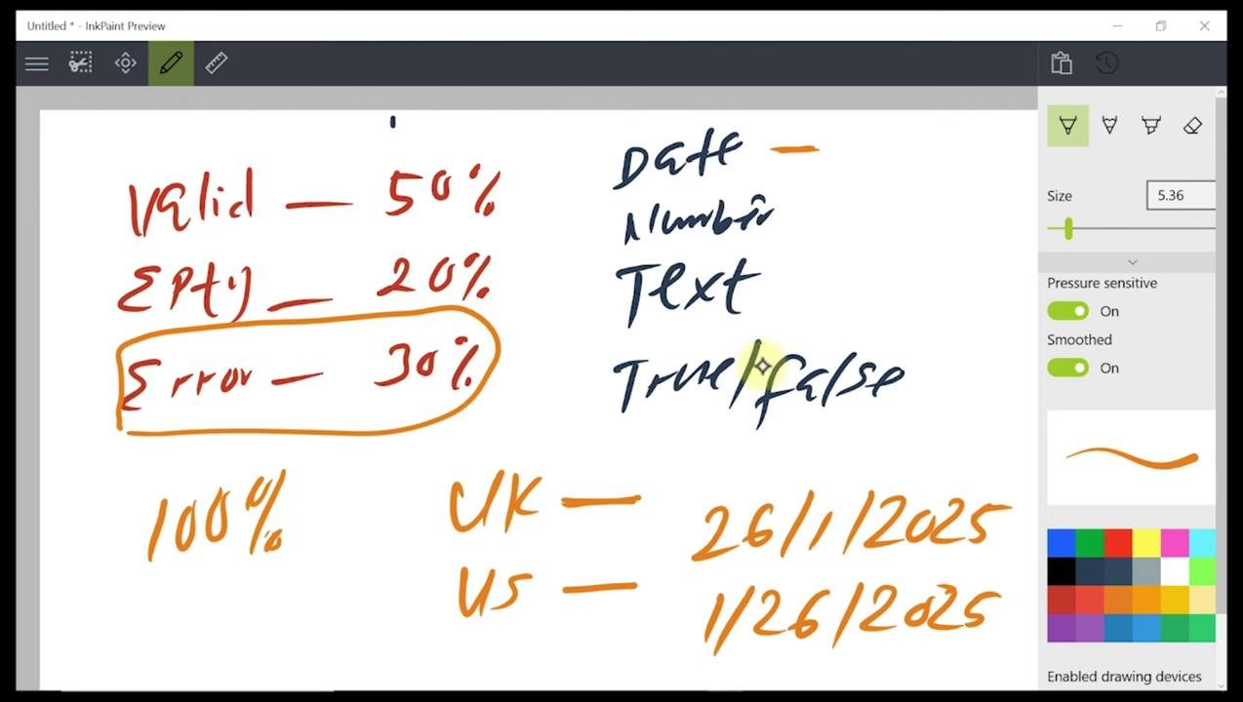
# Switch the pen to red, bracket the UK and US dates, and draw over the dash beside Date
pyautogui.click(1056, 598)
pyautogui.moveTo(683, 497)
pyautogui.mouseDown()
pyautogui.moveTo(688, 556)
pyautogui.moveTo(710, 556)
pyautogui.mouseUp()
pyautogui.moveTo(981, 490); pyautogui.dragTo(1005, 547)
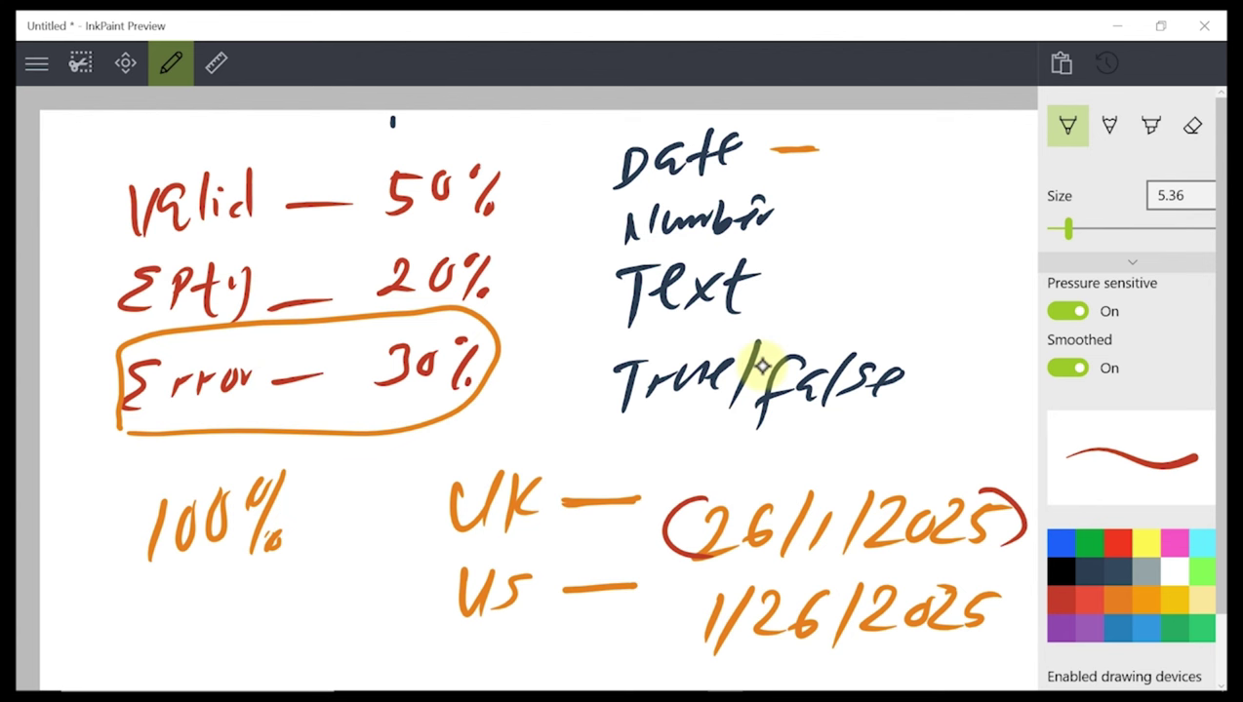
pyautogui.moveTo(718, 585); pyautogui.dragTo(671, 648)
pyautogui.moveTo(989, 583)
pyautogui.mouseDown()
pyautogui.moveTo(1001, 588)
pyautogui.moveTo(981, 634)
pyautogui.mouseUp()
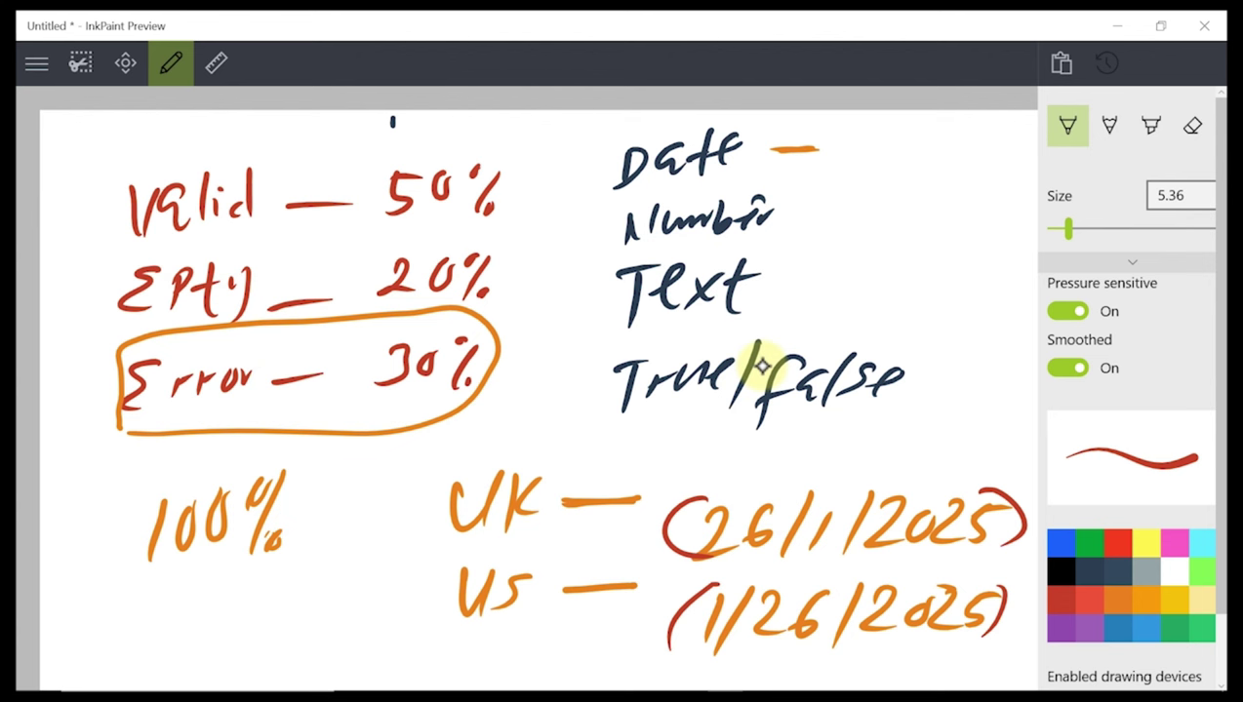
pyautogui.moveTo(817, 149); pyautogui.dragTo(829, 150)
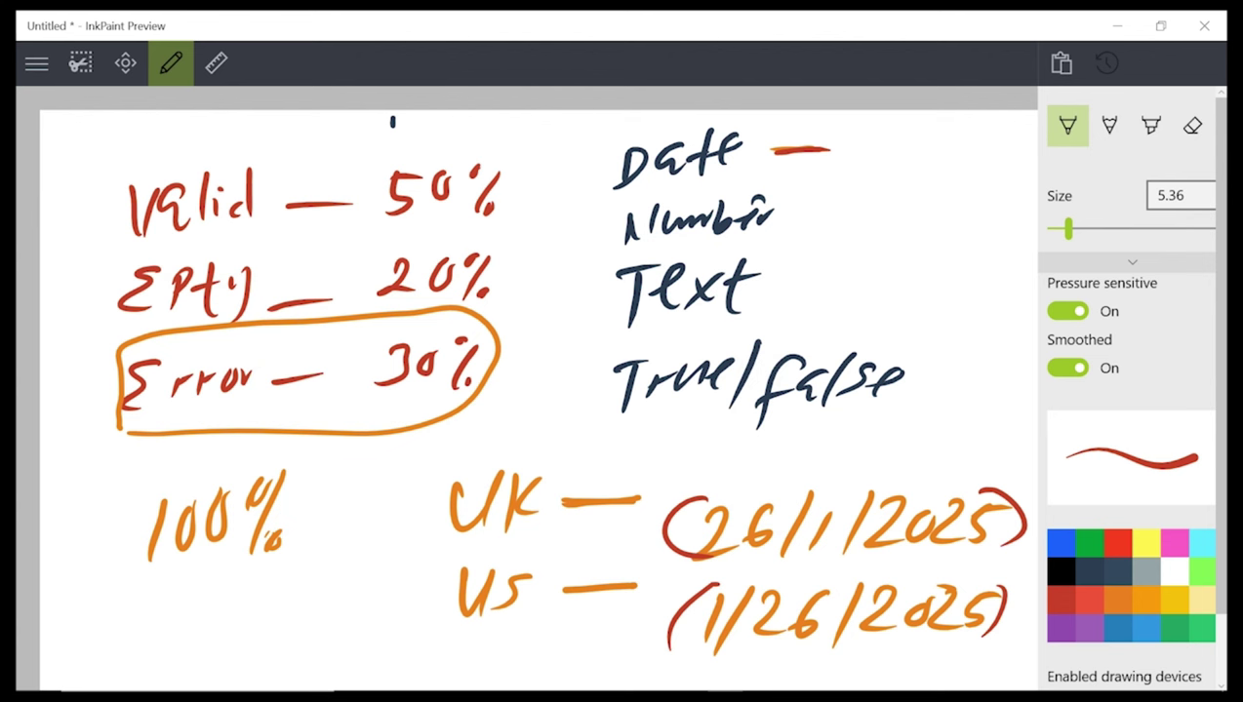
# Erase the UK and US lines with their dates, brackets and dashes
pyautogui.click(1192, 125)
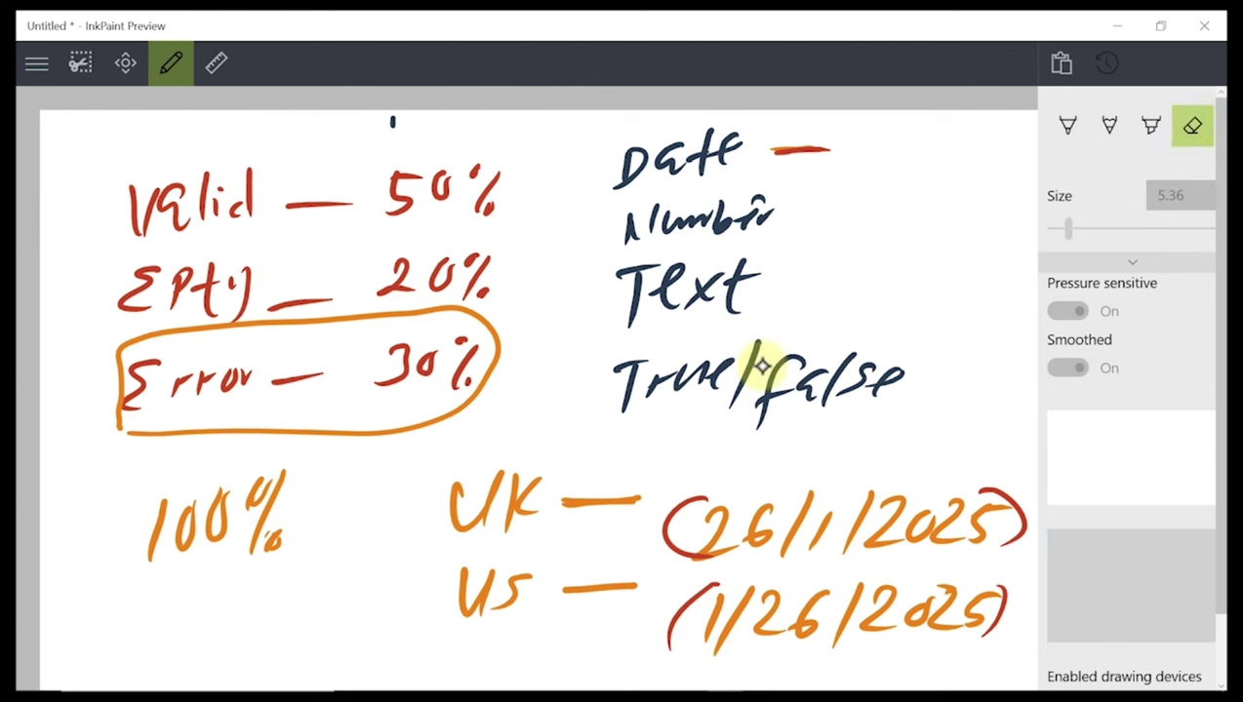
pyautogui.moveTo(459, 503)
pyautogui.mouseDown()
pyautogui.moveTo(751, 522)
pyautogui.moveTo(1015, 512)
pyautogui.mouseUp()
pyautogui.moveTo(1005, 600); pyautogui.dragTo(663, 615)
pyautogui.moveTo(1000, 597); pyautogui.dragTo(968, 601)
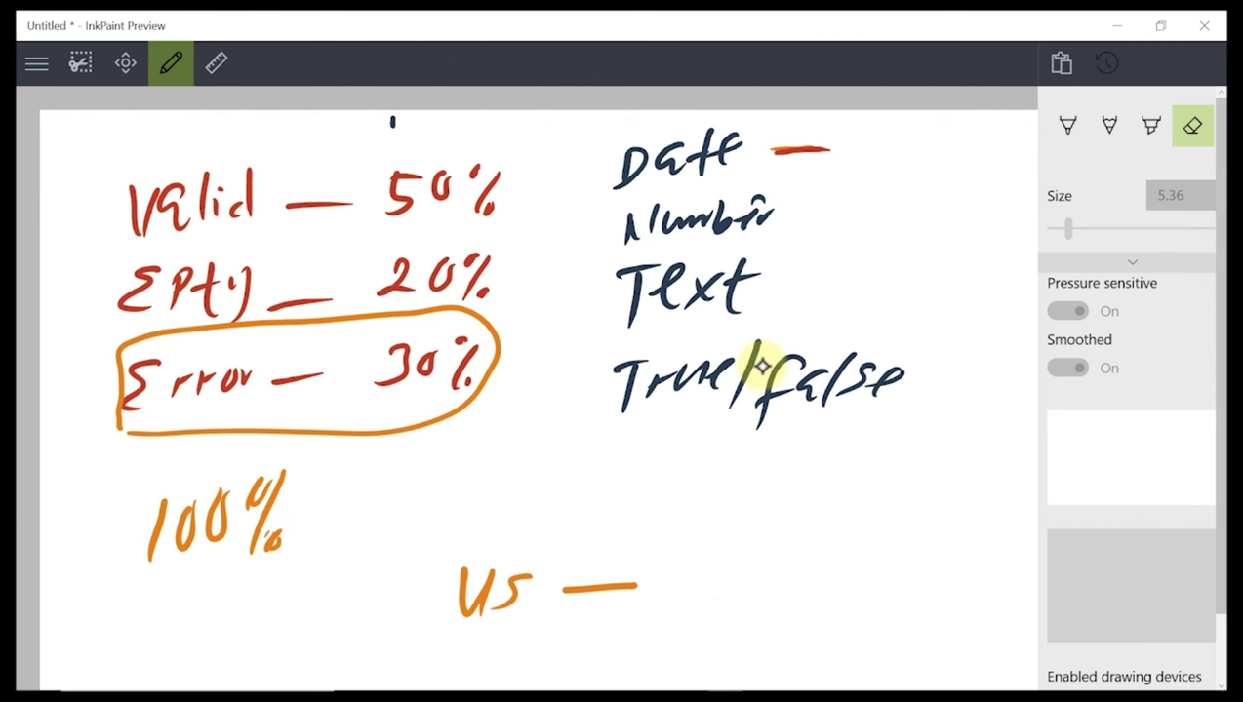
pyautogui.moveTo(532, 590)
pyautogui.mouseDown()
pyautogui.moveTo(458, 591)
pyautogui.moveTo(636, 586)
pyautogui.mouseUp()
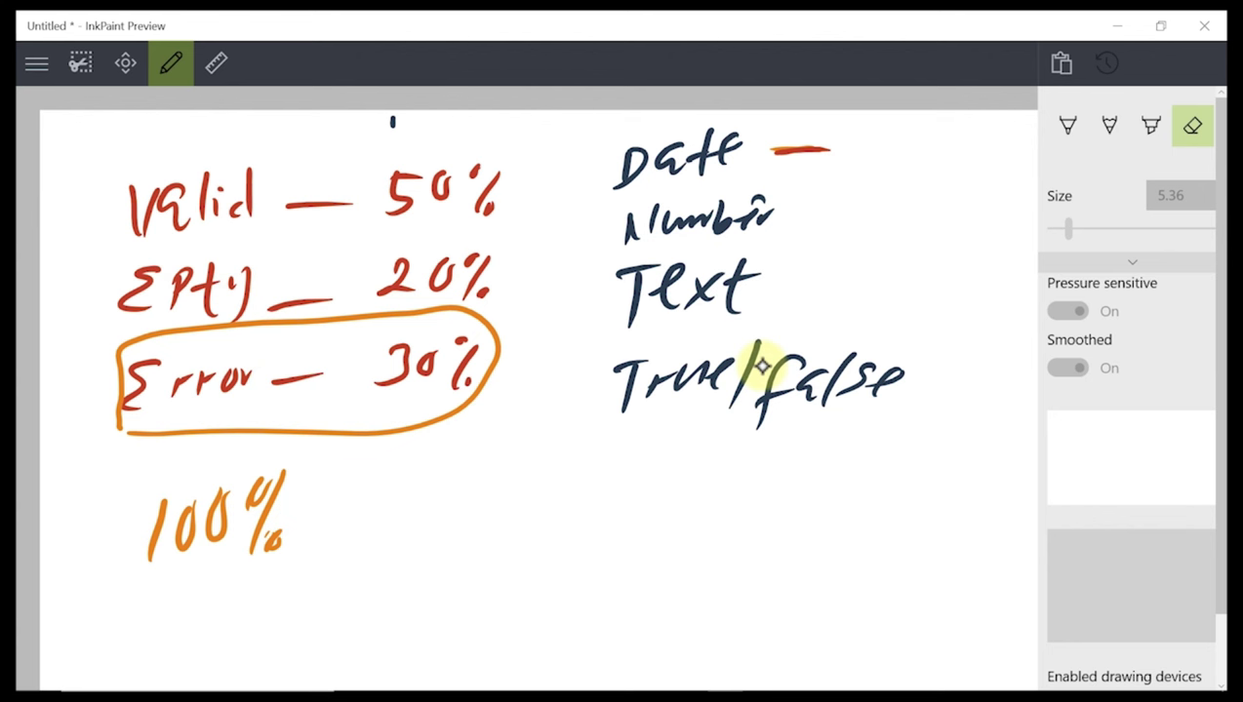
# With the red pen, add a dash beside Number and handwrite NULL = 0 below the True/False line
pyautogui.click(1067, 125)
pyautogui.moveTo(822, 218); pyautogui.dragTo(850, 216)
pyautogui.moveTo(517, 501)
pyautogui.mouseDown()
pyautogui.moveTo(503, 553)
pyautogui.moveTo(522, 553)
pyautogui.mouseUp()
pyautogui.moveTo(541, 493)
pyautogui.mouseDown()
pyautogui.moveTo(528, 547)
pyautogui.moveTo(545, 558)
pyautogui.mouseUp()
pyautogui.moveTo(546, 507)
pyautogui.mouseDown()
pyautogui.moveTo(587, 503)
pyautogui.moveTo(585, 551)
pyautogui.mouseUp()
pyautogui.moveTo(636, 476)
pyautogui.mouseDown()
pyautogui.moveTo(607, 549)
pyautogui.moveTo(692, 517)
pyautogui.mouseUp()
pyautogui.moveTo(652, 549); pyautogui.dragTo(708, 544)
pyautogui.moveTo(757, 506)
pyautogui.mouseDown()
pyautogui.moveTo(730, 558)
pyautogui.moveTo(757, 512)
pyautogui.mouseUp()
# Handwrite Blank = 0 beneath the NULL line
pyautogui.moveTo(514, 599)
pyautogui.mouseDown()
pyautogui.moveTo(505, 638)
pyautogui.moveTo(507, 625)
pyautogui.mouseUp()
pyautogui.moveTo(566, 595); pyautogui.dragTo(549, 652)
pyautogui.moveTo(561, 629)
pyautogui.mouseDown()
pyautogui.moveTo(584, 621)
pyautogui.moveTo(637, 636)
pyautogui.moveTo(706, 605)
pyautogui.mouseUp()
pyautogui.moveTo(677, 634); pyautogui.dragTo(703, 633)
pyautogui.moveTo(763, 603); pyautogui.dragTo(771, 609)
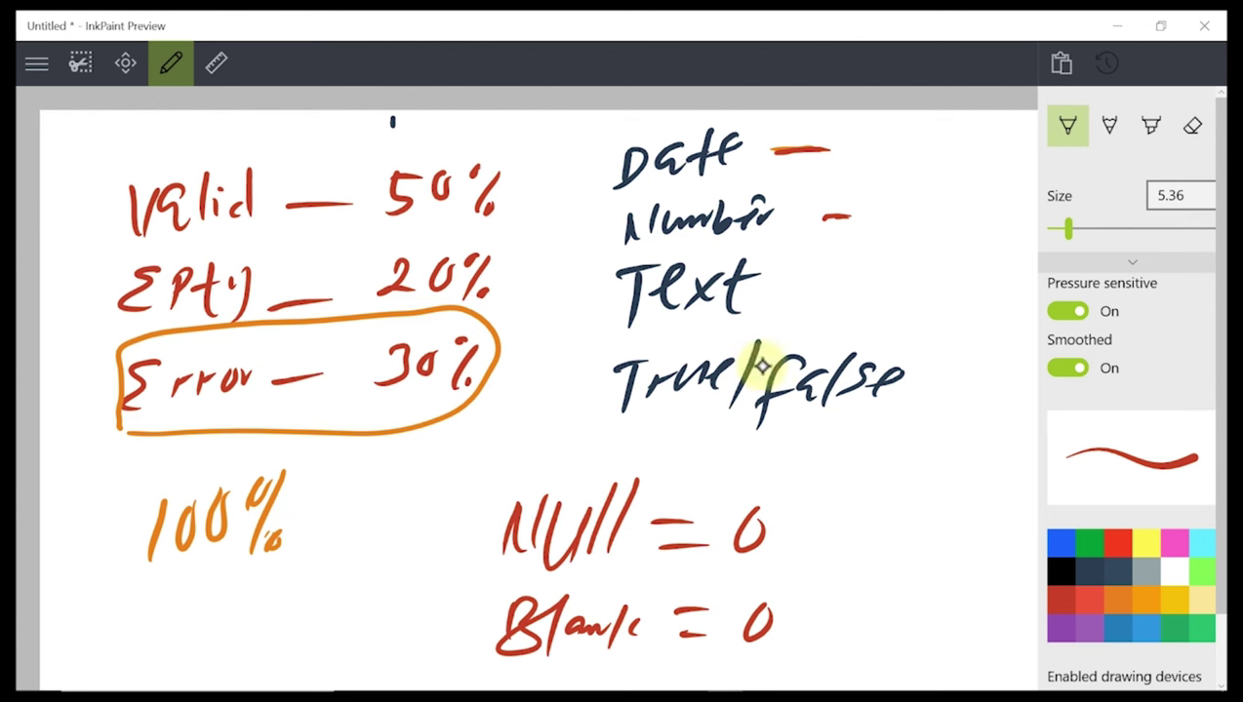
# Bracket and underline the 20% beside Empty, and circle the Text data type in red
pyautogui.moveTo(372, 257); pyautogui.dragTo(368, 299)
pyautogui.moveTo(504, 253); pyautogui.dragTo(500, 303)
pyautogui.moveTo(367, 302); pyautogui.dragTo(441, 301)
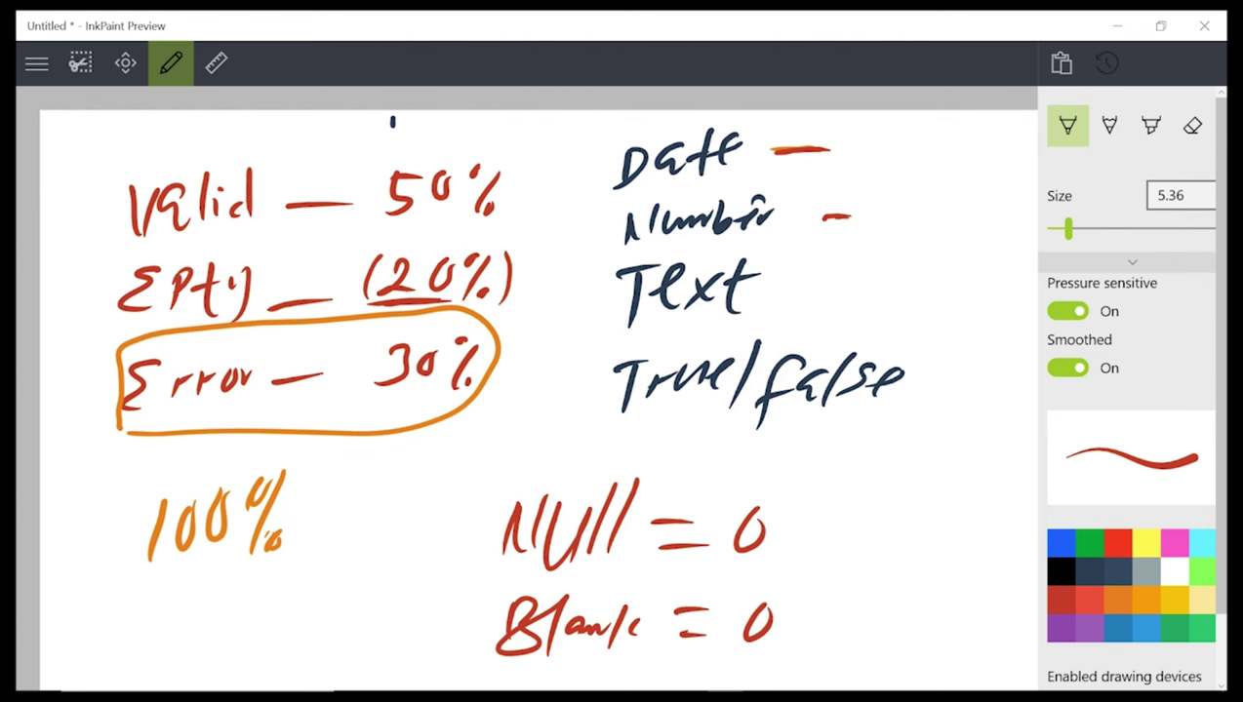
pyautogui.moveTo(610, 324)
pyautogui.mouseDown()
pyautogui.moveTo(766, 322)
pyautogui.moveTo(575, 261)
pyautogui.mouseUp()
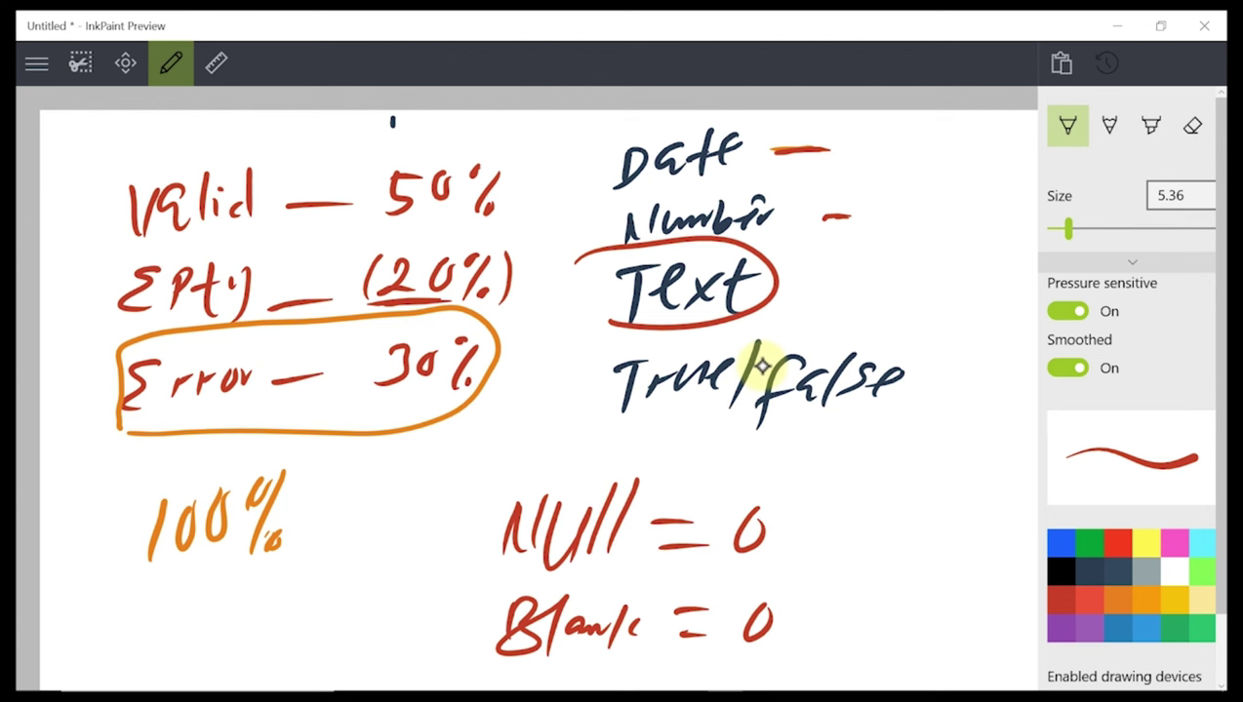
# Erase the NULL = 0 and Blank = 0 lines
pyautogui.press('e')
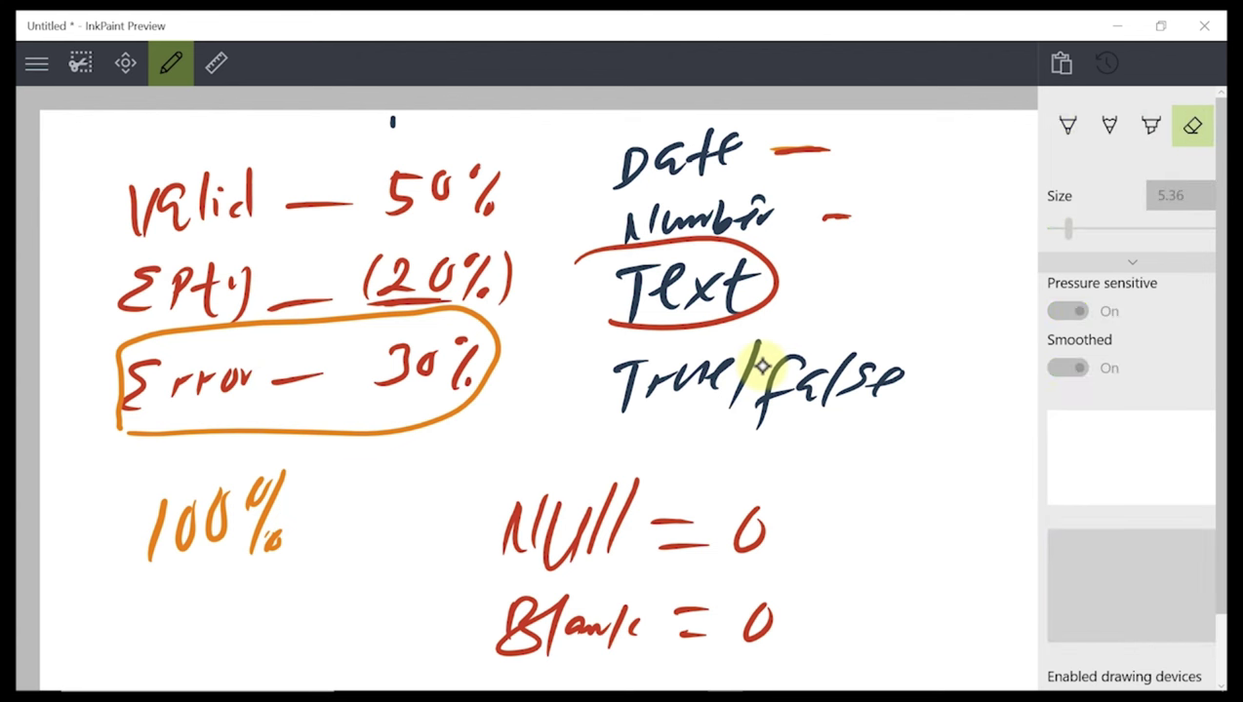
pyautogui.moveTo(507, 527)
pyautogui.mouseDown()
pyautogui.moveTo(751, 531)
pyautogui.moveTo(678, 535)
pyautogui.moveTo(756, 620)
pyautogui.mouseUp()
pyautogui.moveTo(493, 624); pyautogui.dragTo(625, 625)
pyautogui.moveTo(510, 600); pyautogui.dragTo(509, 639)
pyautogui.moveTo(674, 608); pyautogui.dragTo(704, 633)
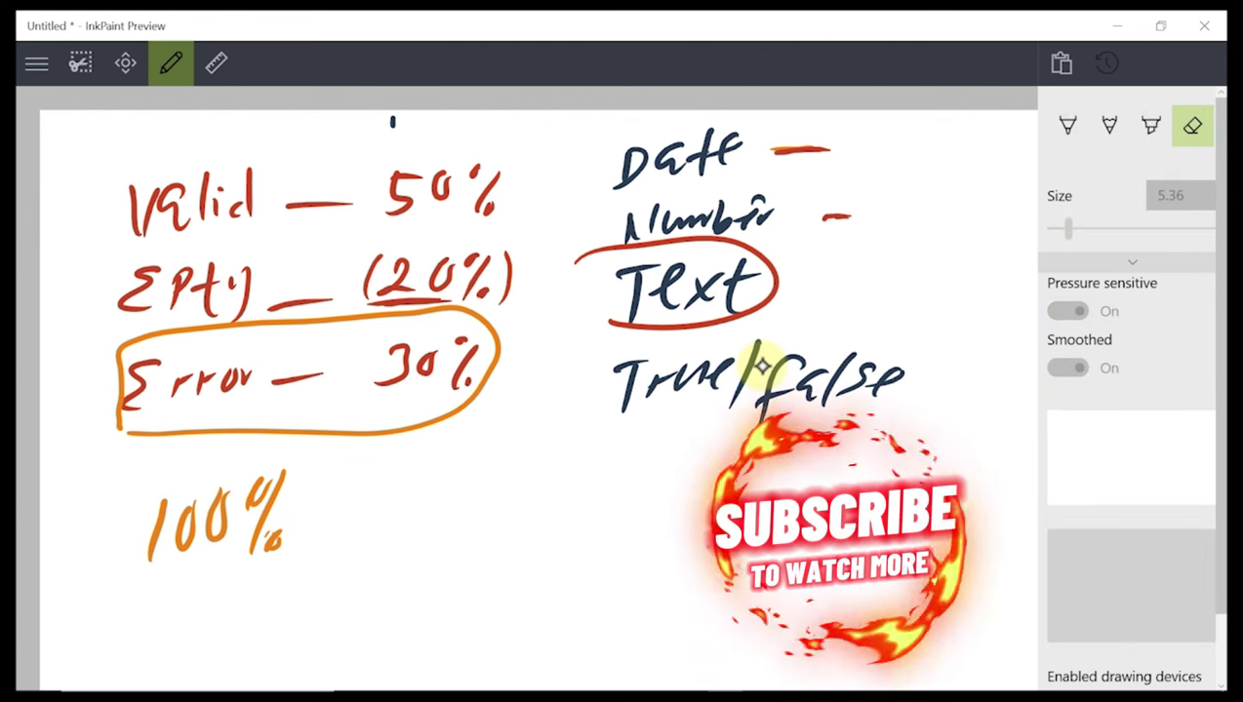
# Handwrite the heading Gender in red below True/False and underline it
pyautogui.press('p')
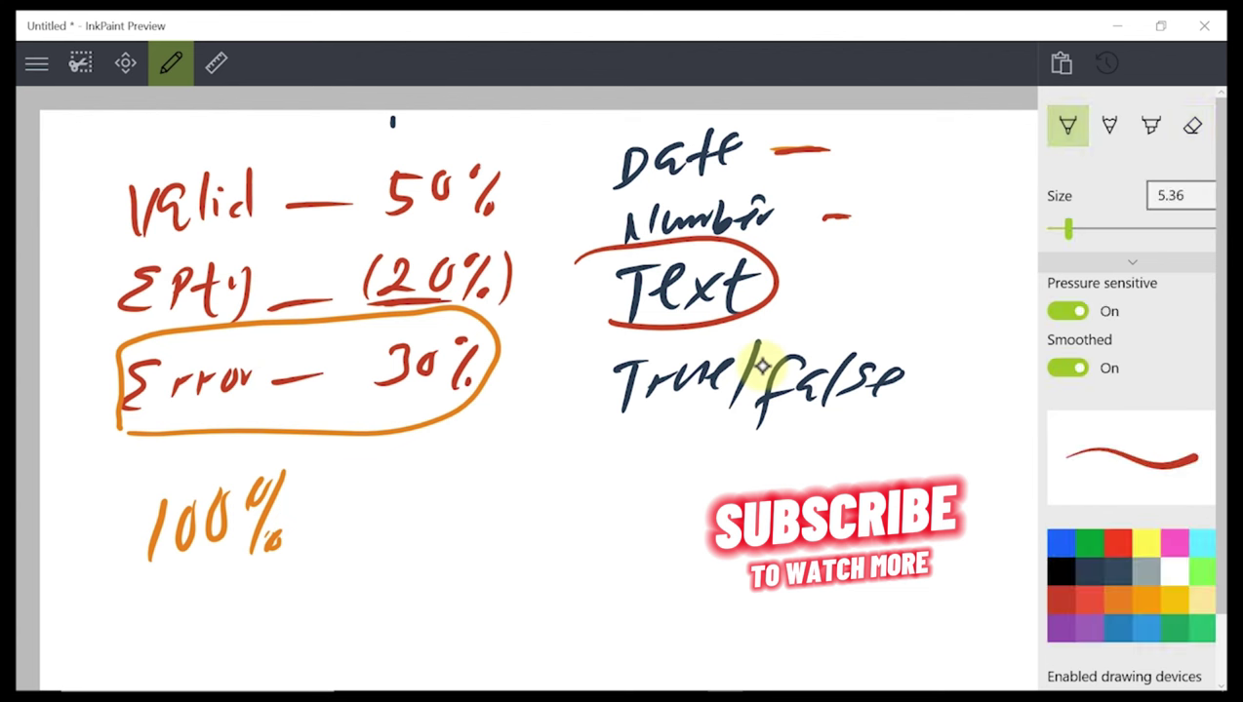
pyautogui.moveTo(545, 439); pyautogui.dragTo(527, 493)
pyautogui.moveTo(538, 459)
pyautogui.mouseDown()
pyautogui.moveTo(558, 492)
pyautogui.moveTo(640, 478)
pyautogui.mouseUp()
pyautogui.moveTo(673, 437); pyautogui.dragTo(656, 488)
pyautogui.moveTo(688, 468); pyautogui.dragTo(734, 466)
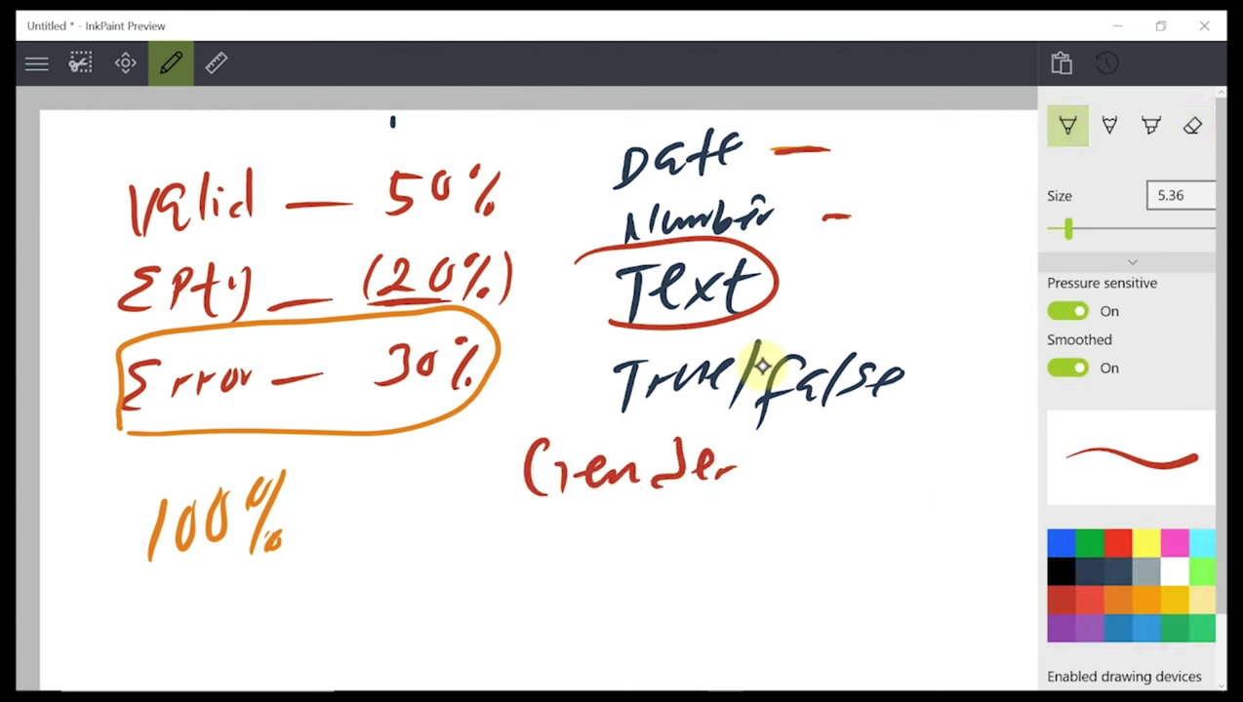
pyautogui.moveTo(522, 512); pyautogui.dragTo(641, 505)
# List M and F beneath the Gender heading, erasing the wrongly drawn letter under M
pyautogui.moveTo(524, 542)
pyautogui.mouseDown()
pyautogui.moveTo(525, 586)
pyautogui.moveTo(574, 584)
pyautogui.moveTo(528, 634)
pyautogui.moveTo(551, 649)
pyautogui.mouseUp()
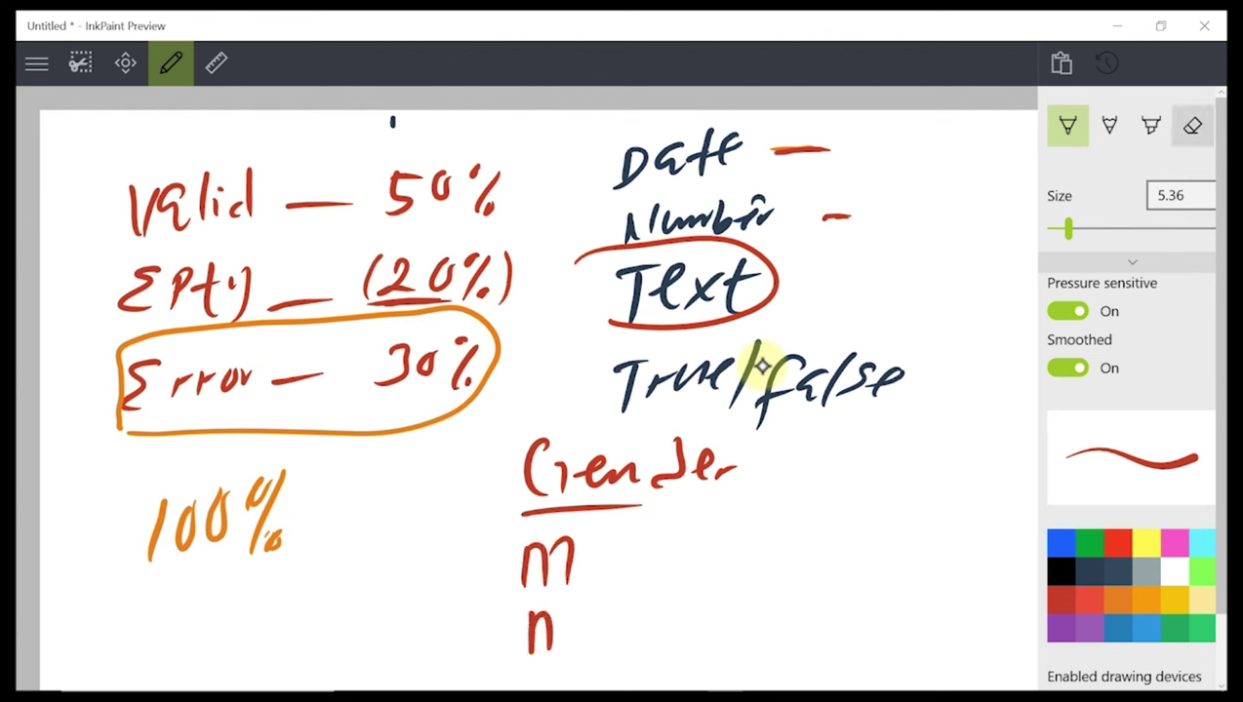
pyautogui.press('e')
pyautogui.click(539, 629)
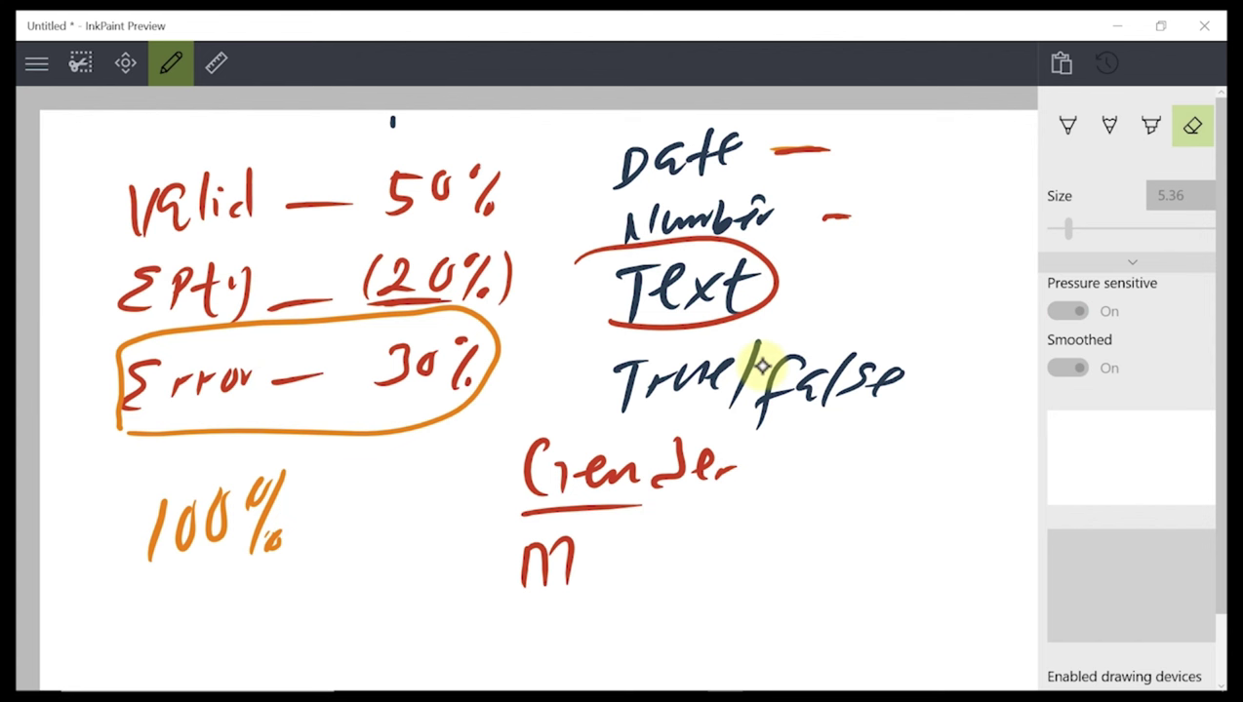
pyautogui.press('p')
pyautogui.moveTo(561, 623); pyautogui.dragTo(517, 683)
pyautogui.moveTo(507, 673); pyautogui.dragTo(561, 646)
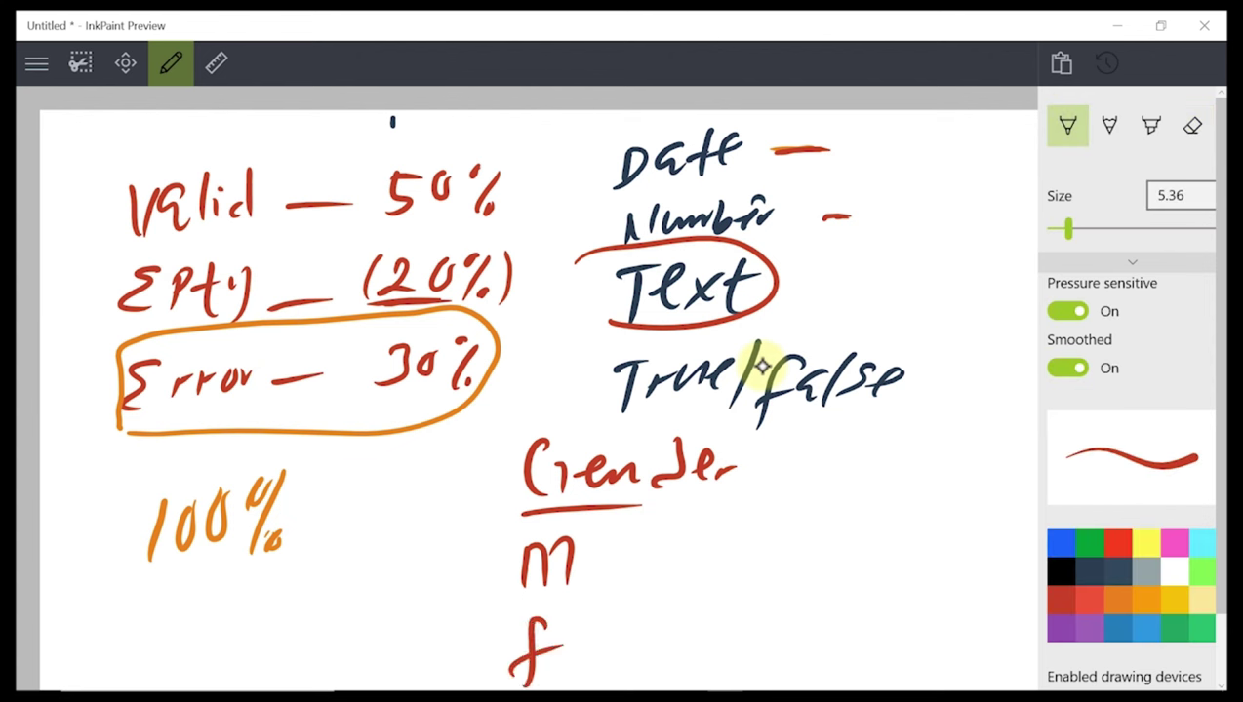
# Draw a long slanted stroke beside M and F, and underline Text and Empty in red
pyautogui.moveTo(634, 537); pyautogui.dragTo(602, 669)
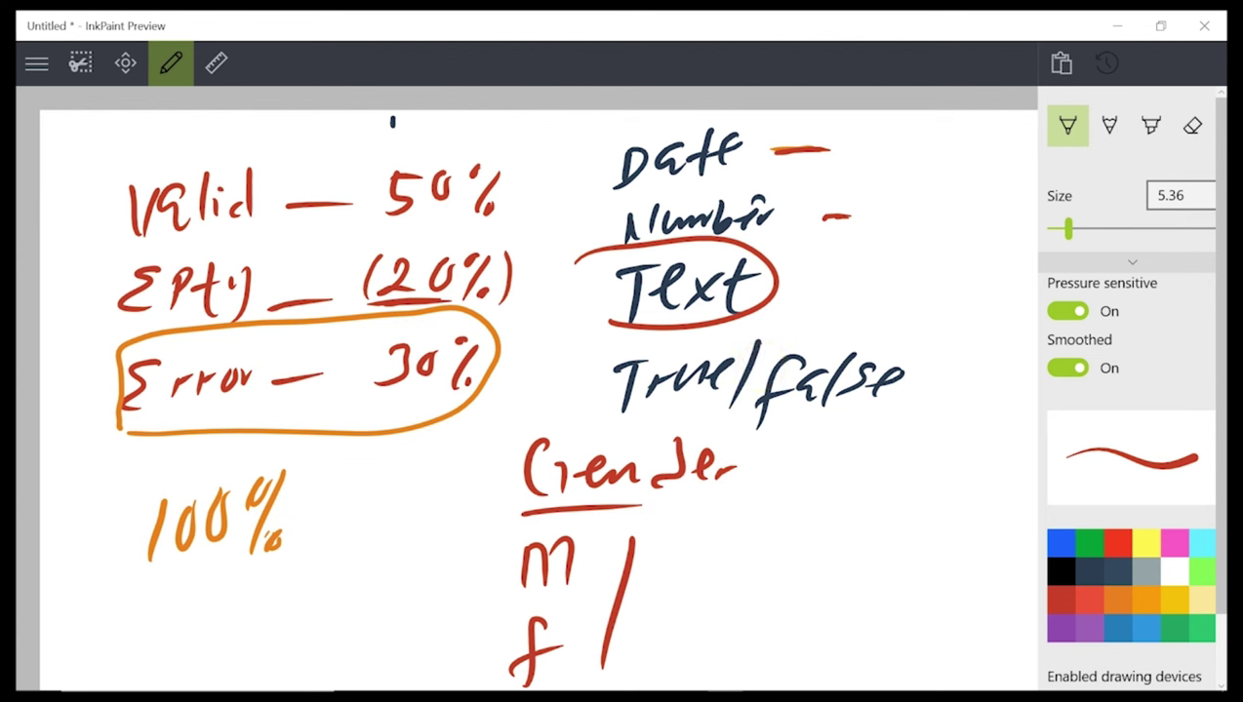
pyautogui.moveTo(599, 326); pyautogui.dragTo(657, 331)
pyautogui.moveTo(138, 318); pyautogui.dragTo(201, 323)
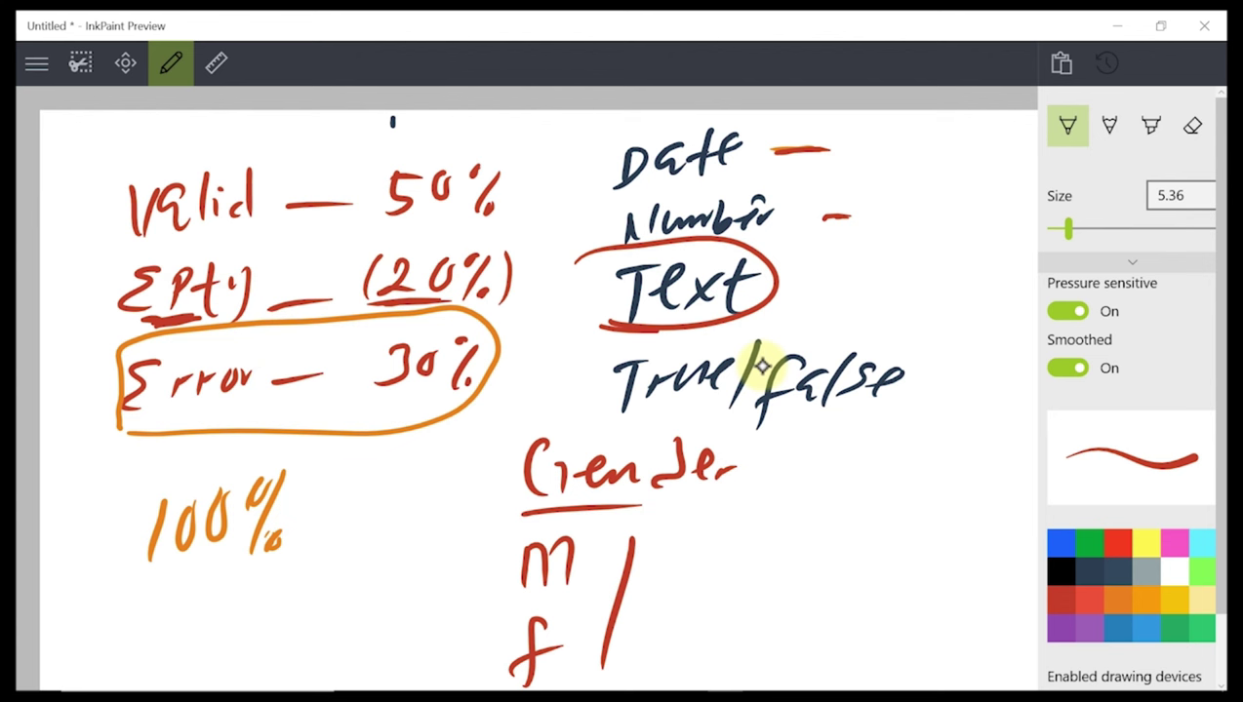
# Handwrite "unspecified" and a second short entry beside the Gender values, underline both, and draw over the dash beside Empty
pyautogui.moveTo(673, 537)
pyautogui.mouseDown()
pyautogui.moveTo(691, 572)
pyautogui.moveTo(757, 533)
pyautogui.moveTo(775, 572)
pyautogui.moveTo(820, 546)
pyautogui.moveTo(864, 544)
pyautogui.moveTo(884, 580)
pyautogui.moveTo(933, 531)
pyautogui.moveTo(945, 542)
pyautogui.moveTo(999, 505)
pyautogui.mouseUp()
pyautogui.moveTo(666, 650)
pyautogui.mouseDown()
pyautogui.moveTo(724, 597)
pyautogui.moveTo(742, 636)
pyautogui.mouseUp()
pyautogui.moveTo(751, 646)
pyautogui.mouseDown()
pyautogui.moveTo(767, 593)
pyautogui.moveTo(777, 619)
pyautogui.mouseUp()
pyautogui.moveTo(681, 661); pyautogui.dragTo(794, 652)
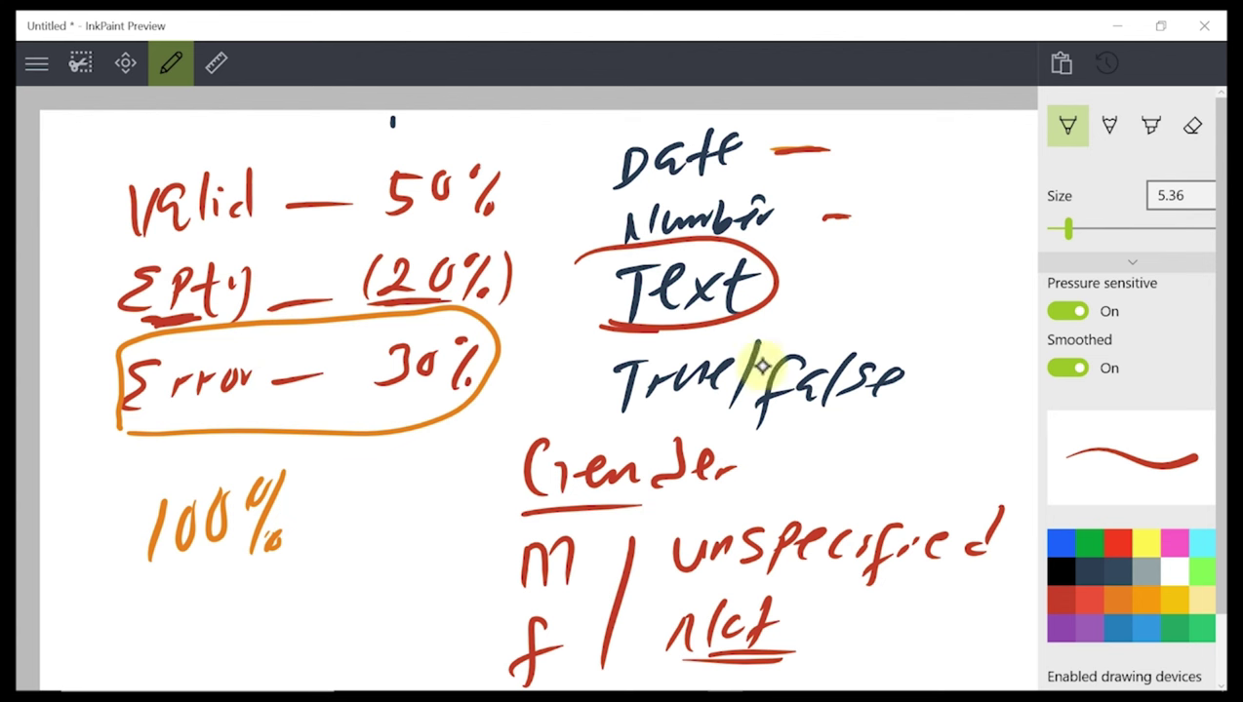
pyautogui.moveTo(259, 315); pyautogui.dragTo(308, 305)
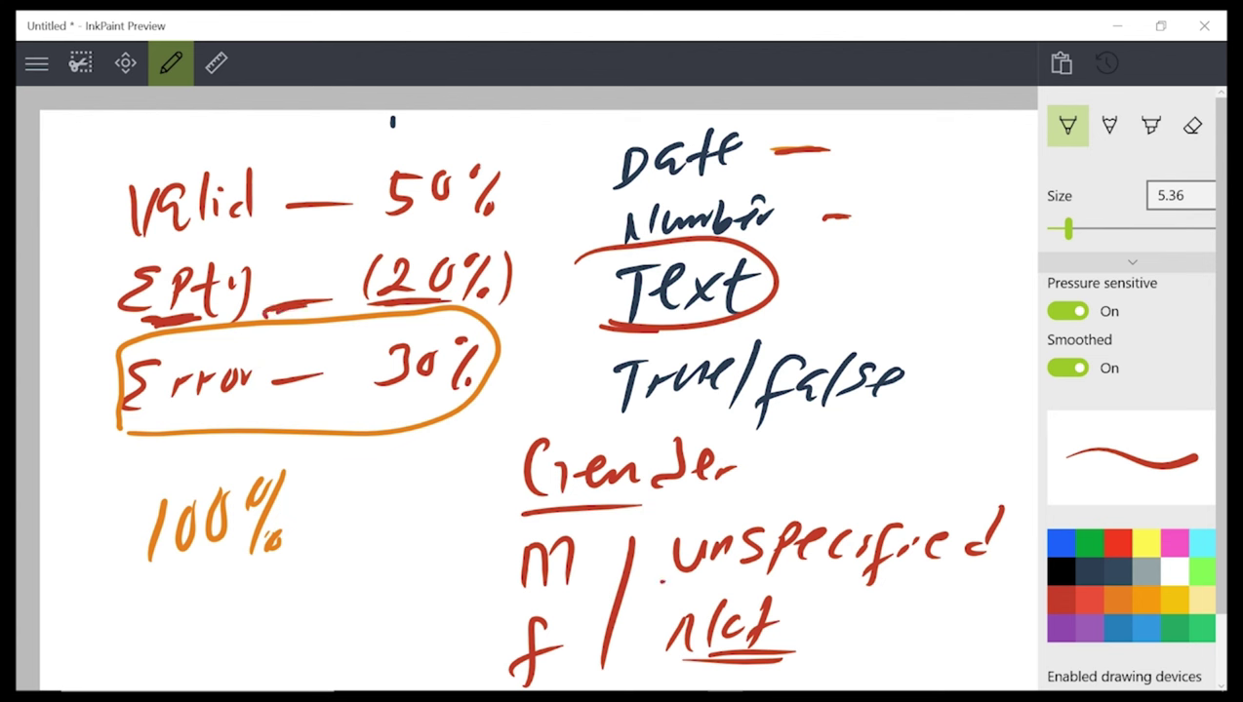
pyautogui.moveTo(632, 577); pyautogui.dragTo(704, 582)
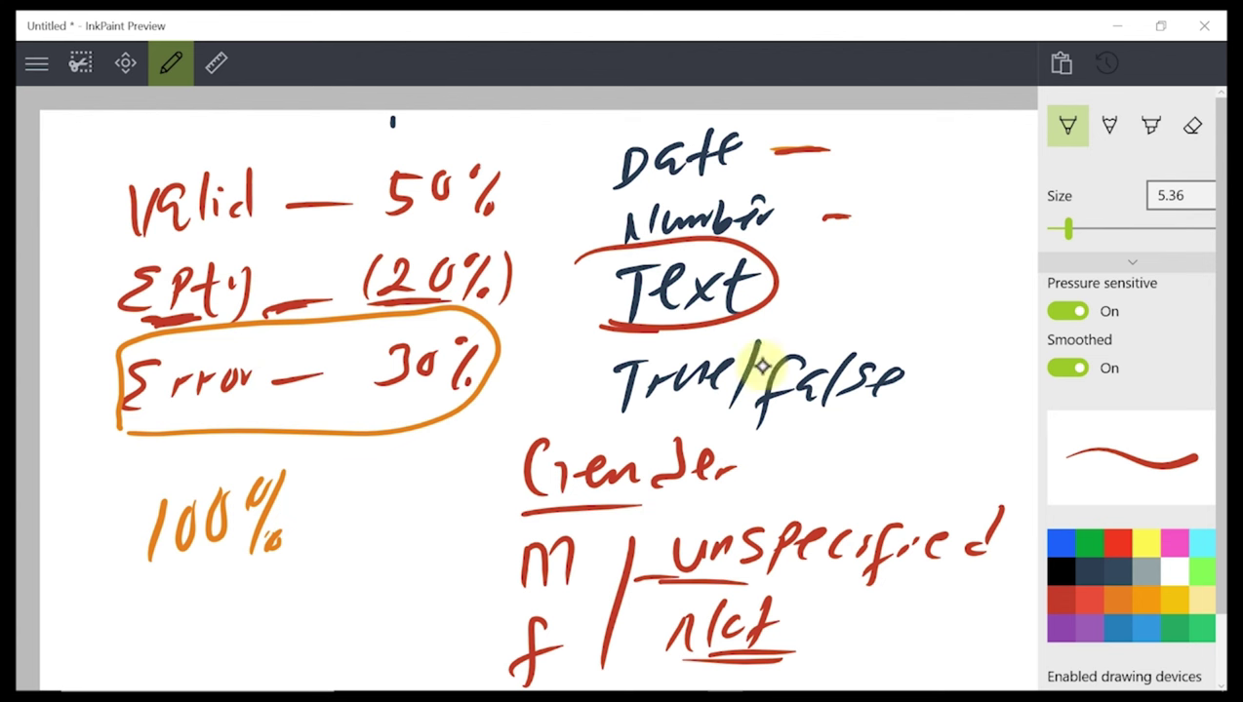
# Handwrite 50 in red beside 100% and underline it twice
pyautogui.moveTo(336, 472); pyautogui.dragTo(324, 545)
pyautogui.moveTo(314, 484)
pyautogui.mouseDown()
pyautogui.moveTo(367, 472)
pyautogui.moveTo(382, 488)
pyautogui.mouseUp()
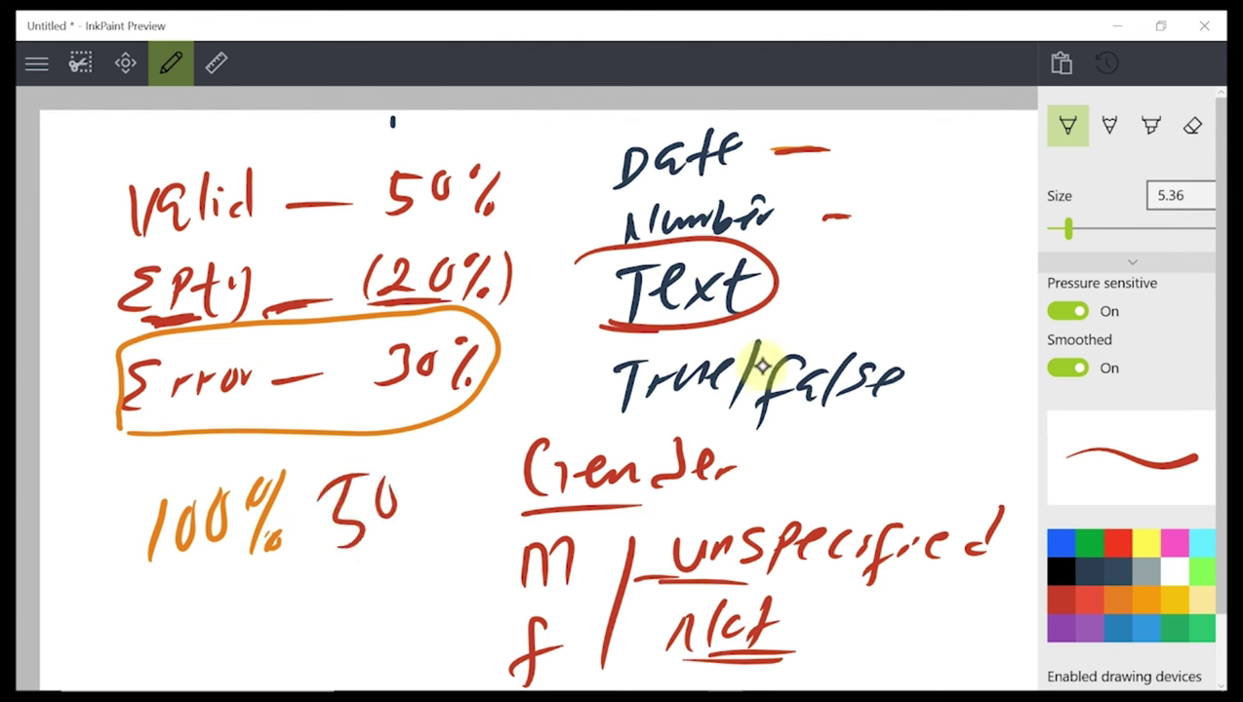
pyautogui.moveTo(337, 554); pyautogui.dragTo(414, 549)
# Handwrite the date 1/1/2004 below 100%, and return to the Facttable_ridership query in the Power Query Editor
pyautogui.moveTo(160, 615); pyautogui.dragTo(153, 653)
pyautogui.moveTo(196, 596); pyautogui.dragTo(179, 656)
pyautogui.moveTo(218, 616); pyautogui.dragTo(206, 653)
pyautogui.moveTo(251, 590); pyautogui.dragTo(230, 679)
pyautogui.moveTo(267, 627)
pyautogui.mouseDown()
pyautogui.moveTo(276, 668)
pyautogui.moveTo(297, 662)
pyautogui.mouseUp()
pyautogui.moveTo(322, 624)
pyautogui.mouseDown()
pyautogui.moveTo(342, 647)
pyautogui.moveTo(359, 624)
pyautogui.moveTo(392, 622)
pyautogui.mouseUp()
pyautogui.click(363, 613)
pyautogui.moveTo(388, 597); pyautogui.dragTo(381, 648)
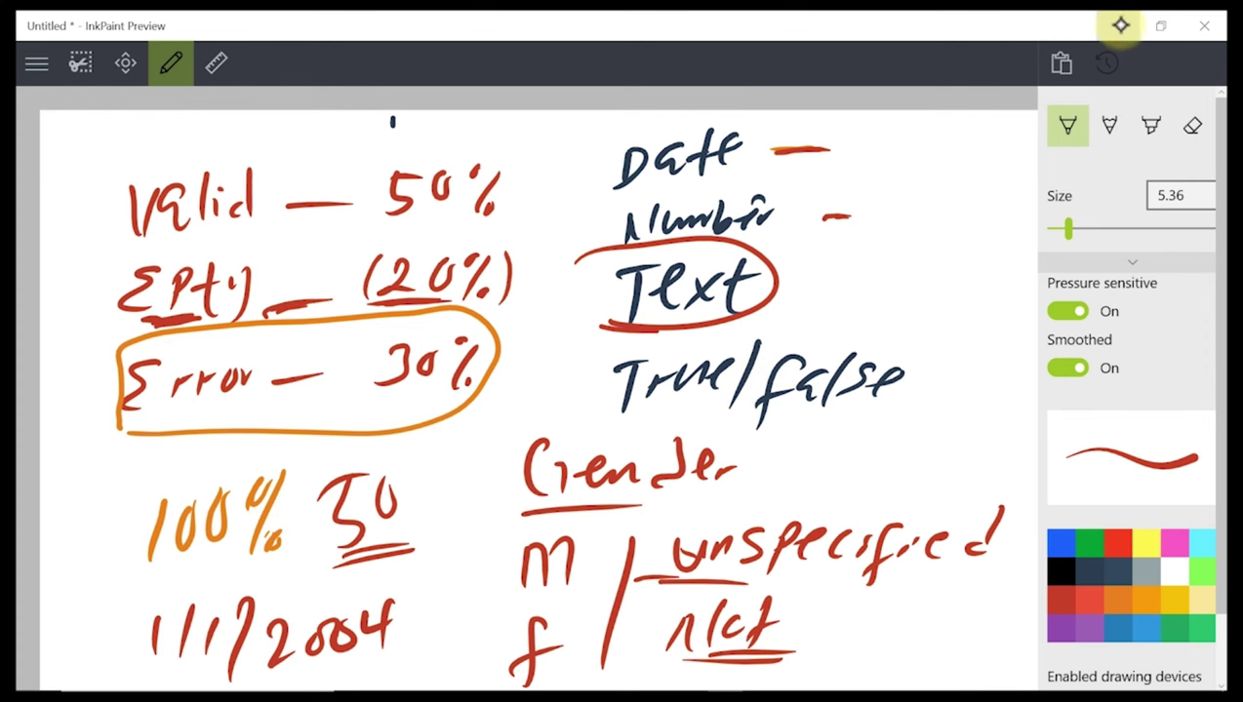
pyautogui.click(1117, 26)
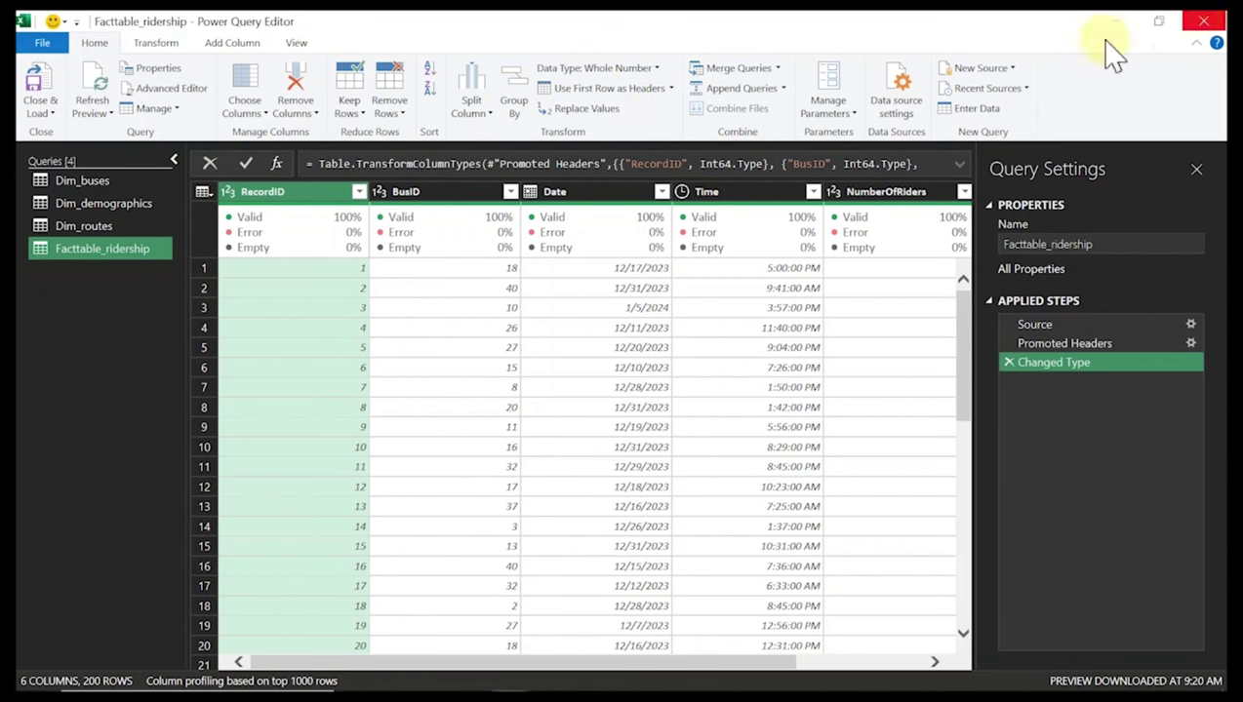
# Check the data types of the Date, Time and BusID columns in Facttable_ridership one after another
pyautogui.click(611, 195)
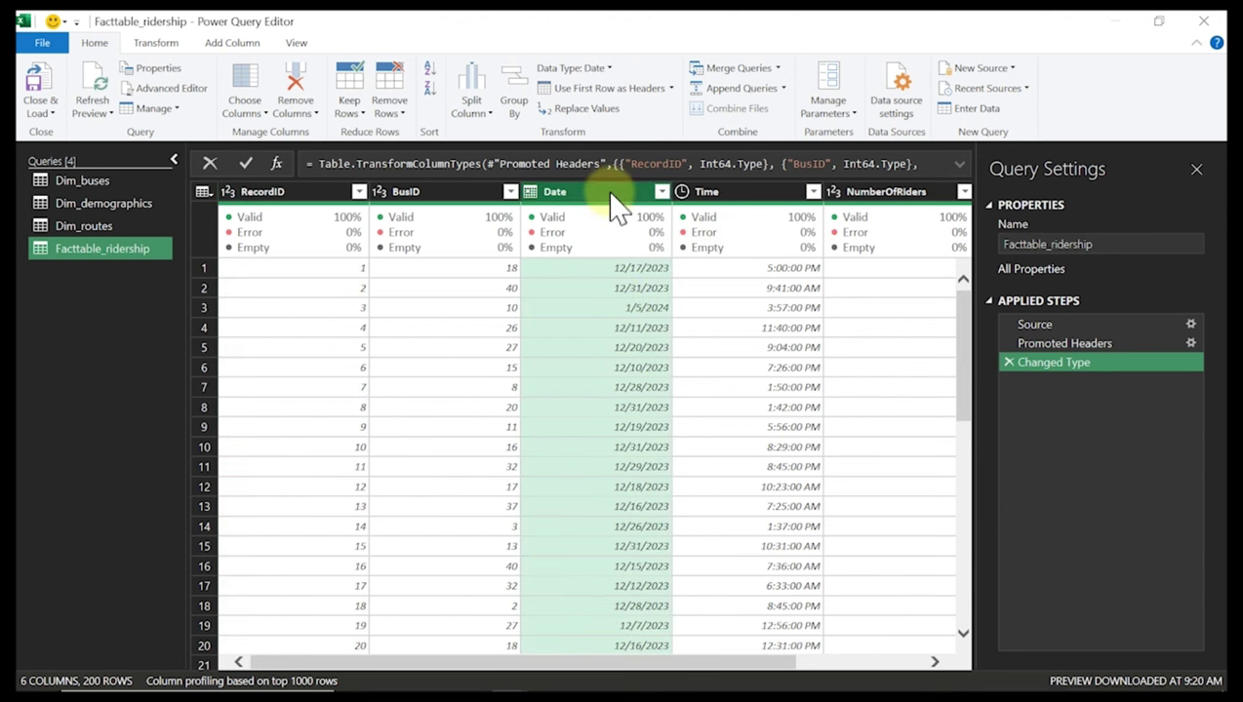
pyautogui.click(741, 200)
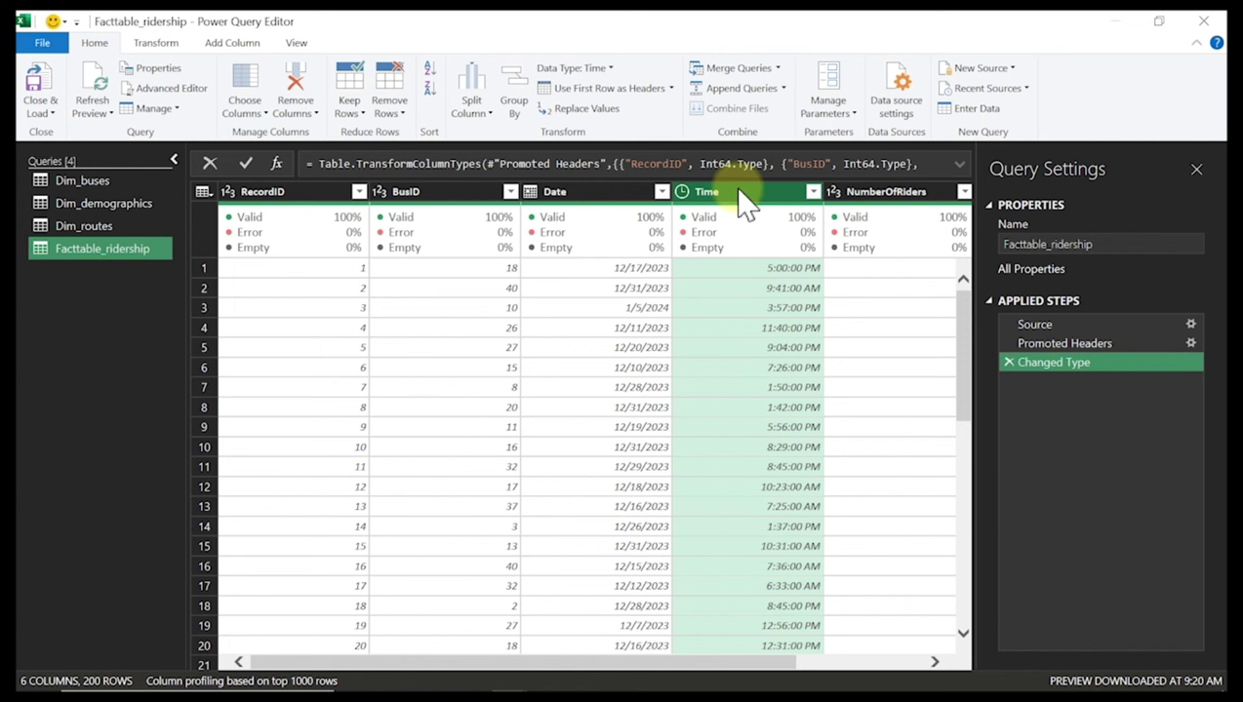
pyautogui.click(462, 201)
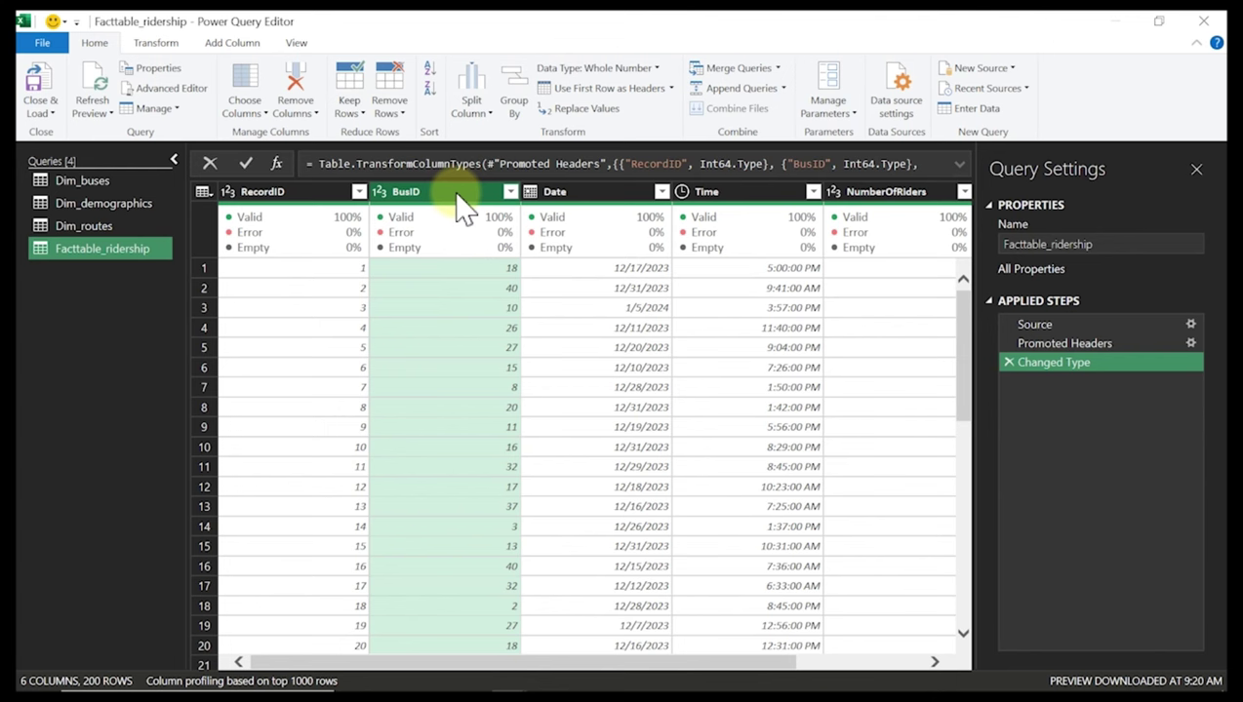
# Try out Replace Values on the RouteName column of Dim_routes with null as the value to find, and cancel it
pyautogui.click(82, 227)
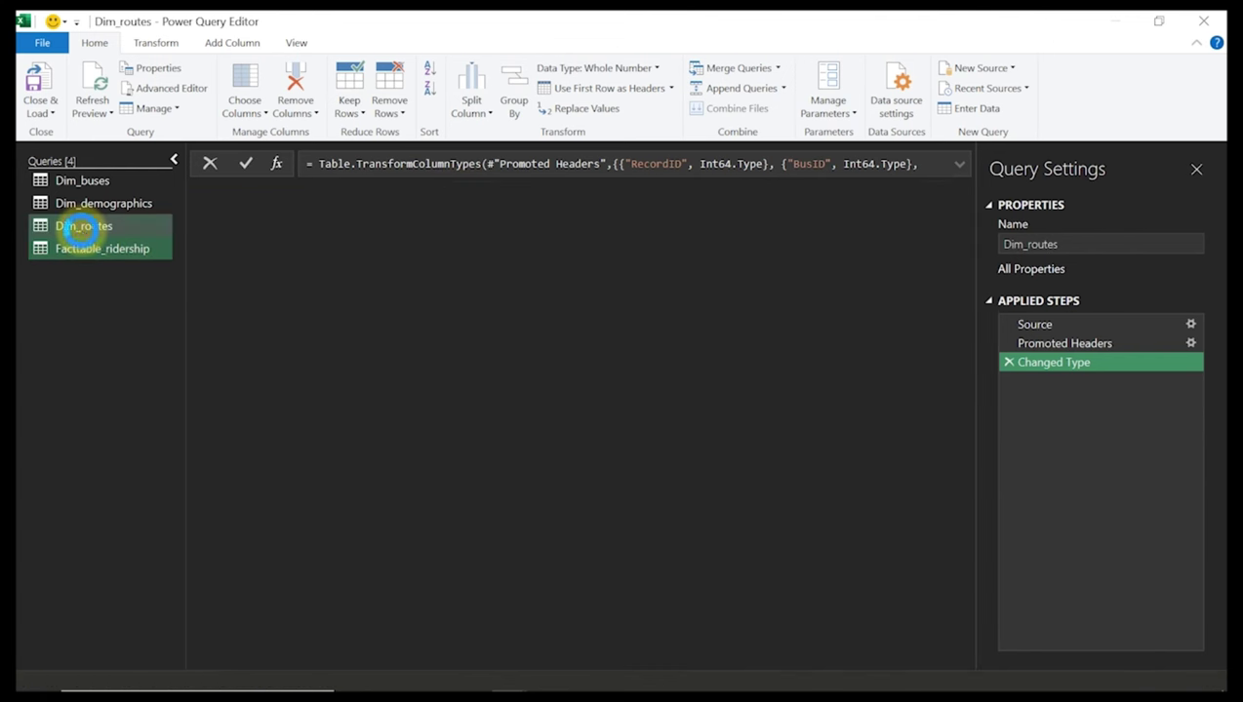
pyautogui.click(490, 193)
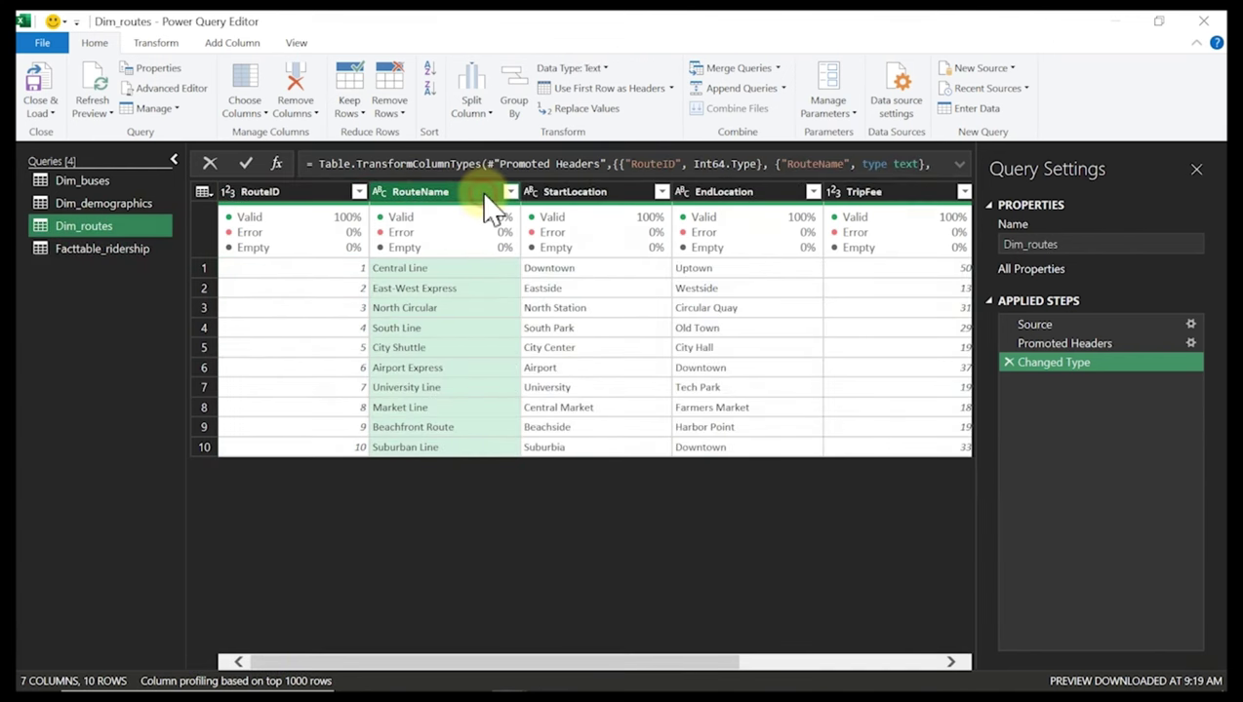
pyautogui.rightClick(450, 198)
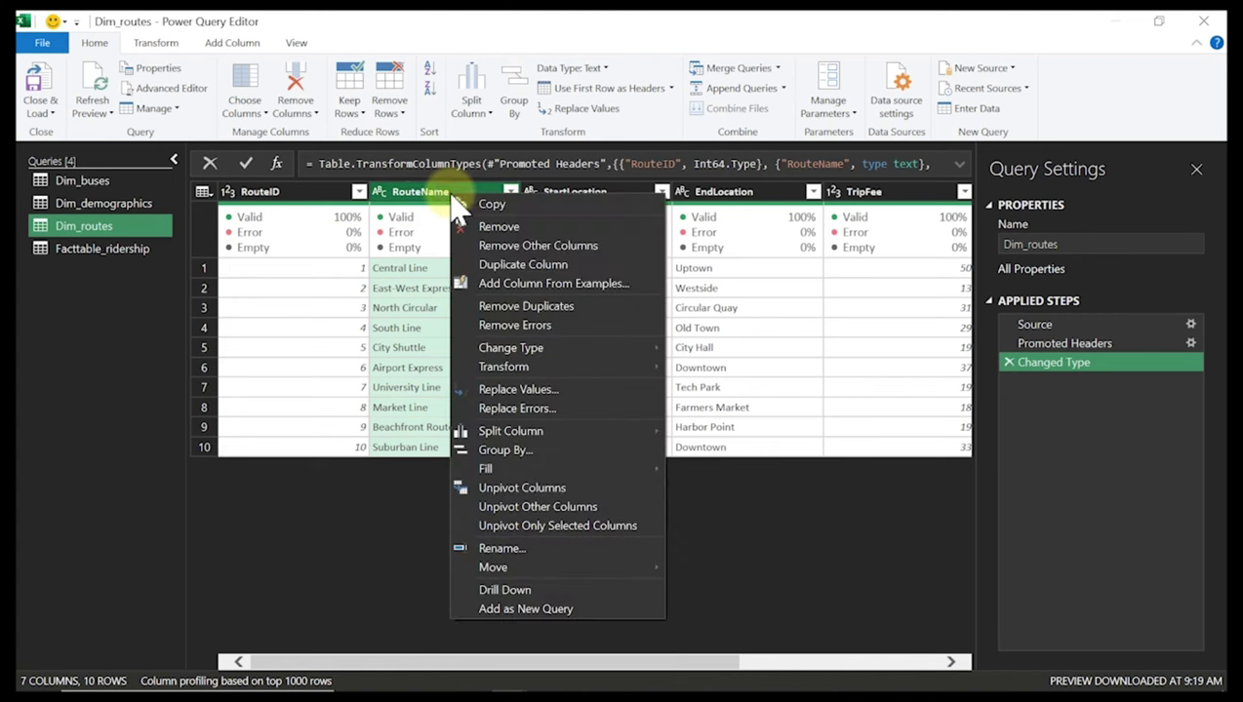
pyautogui.click(556, 390)
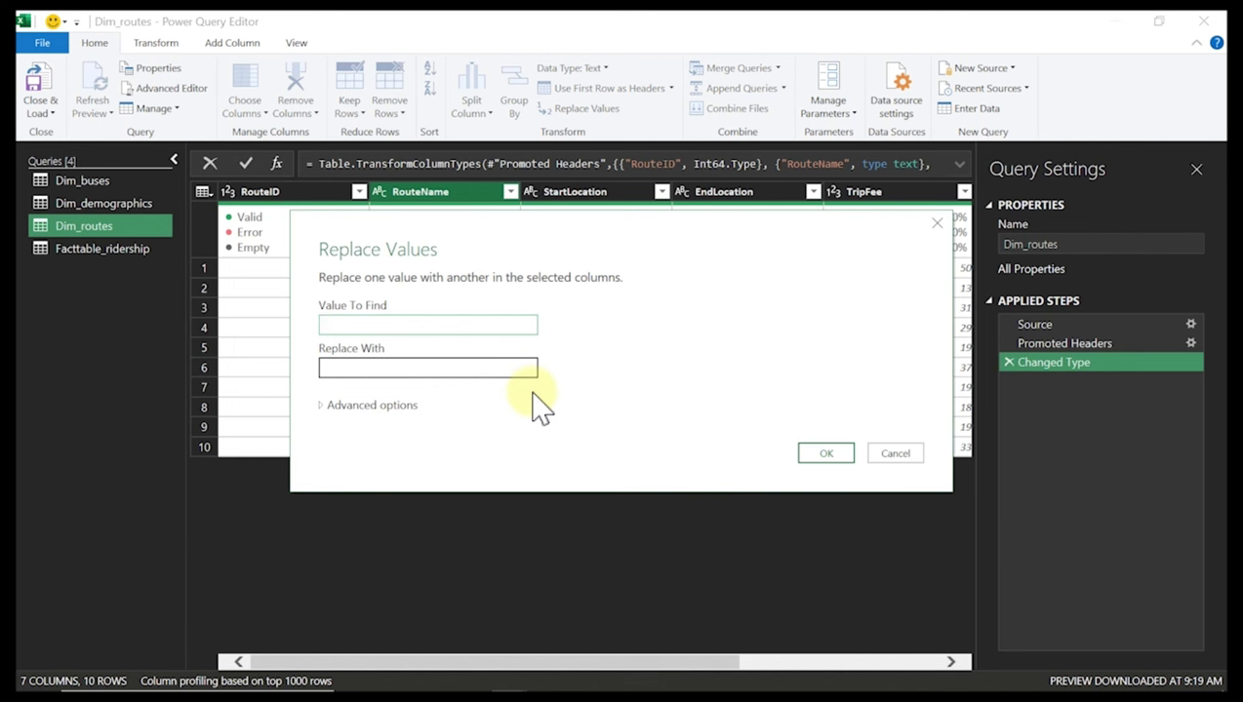
pyautogui.write('null')
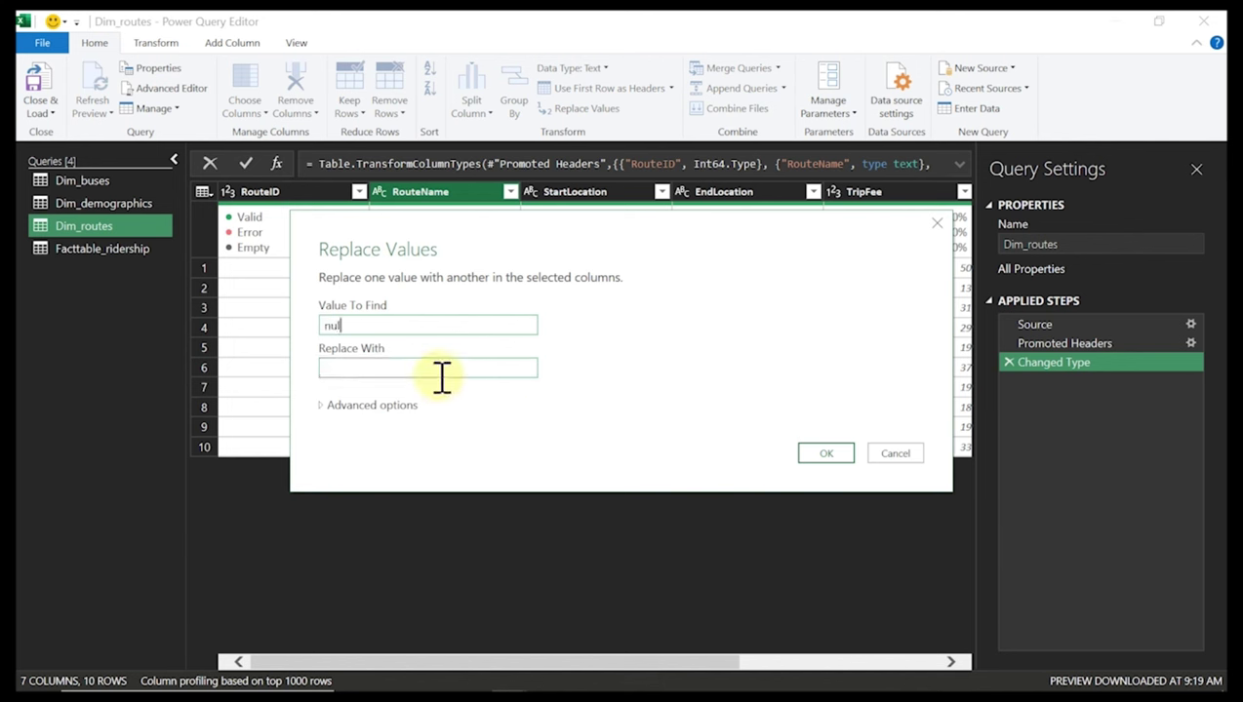
pyautogui.click(435, 376)
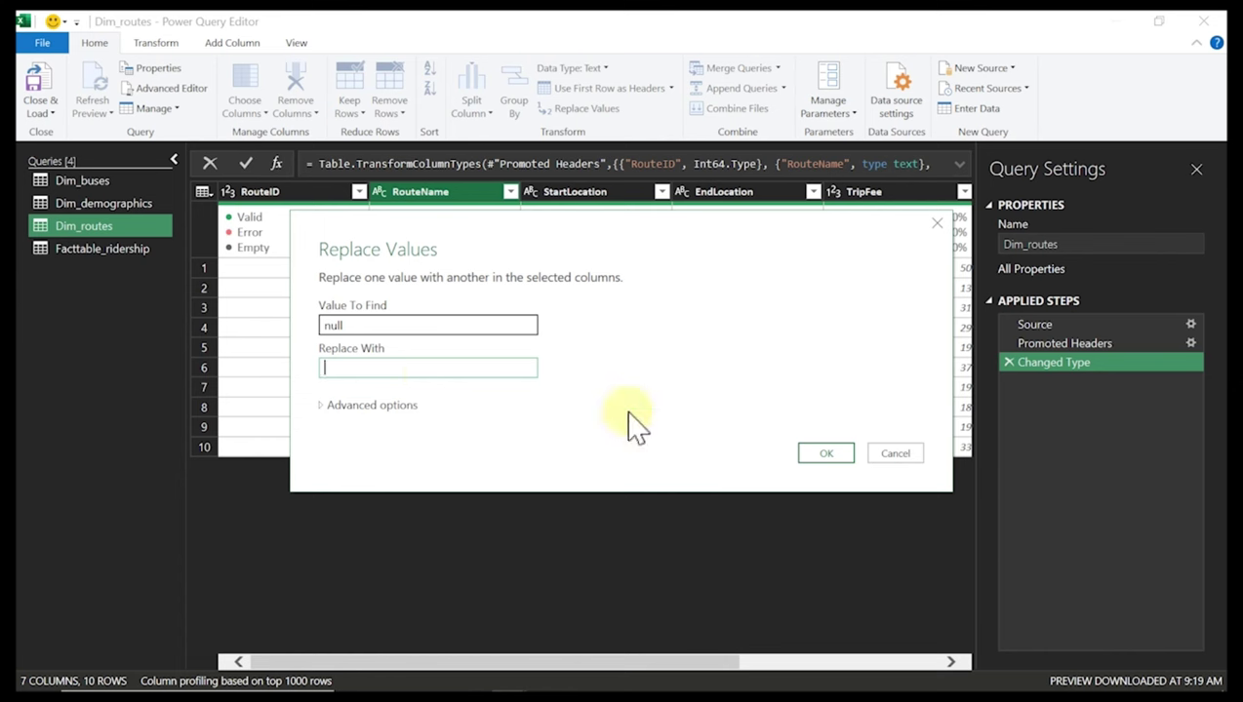
pyautogui.click(894, 455)
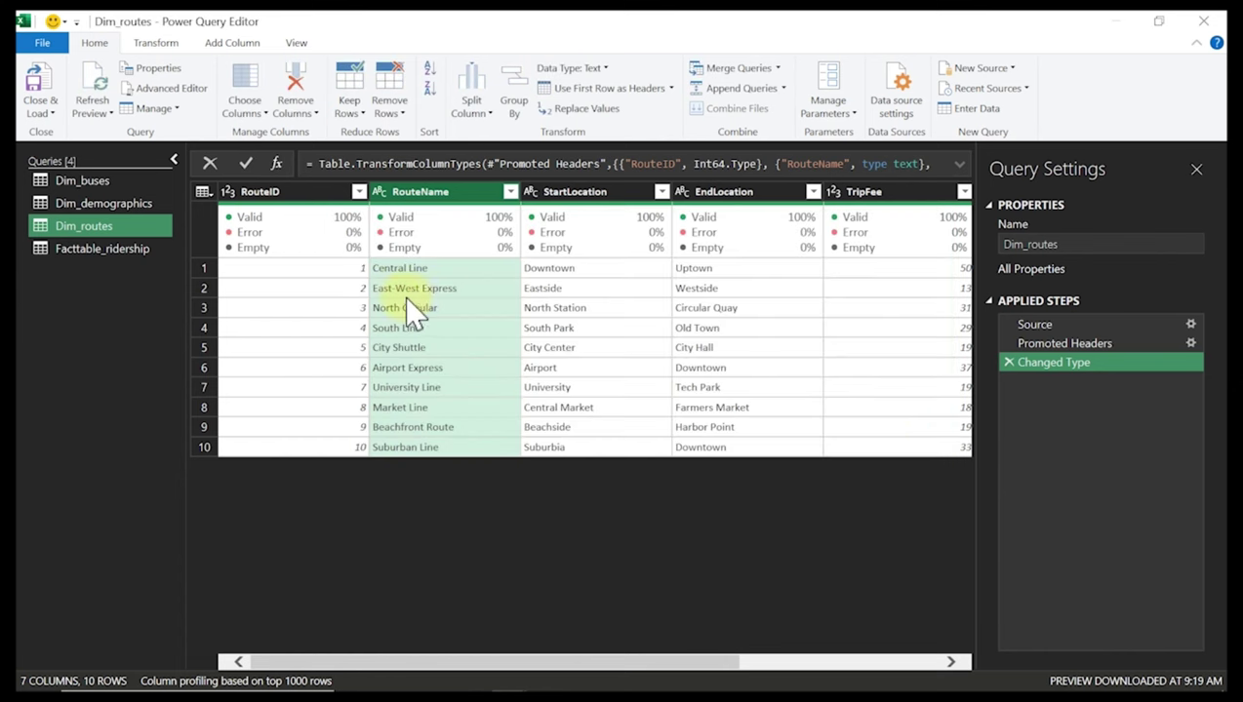
# Try Replace Values on the Date column of Facttable_ridership with hj as the value to find, check the input warning, and cancel
pyautogui.click(77, 256)
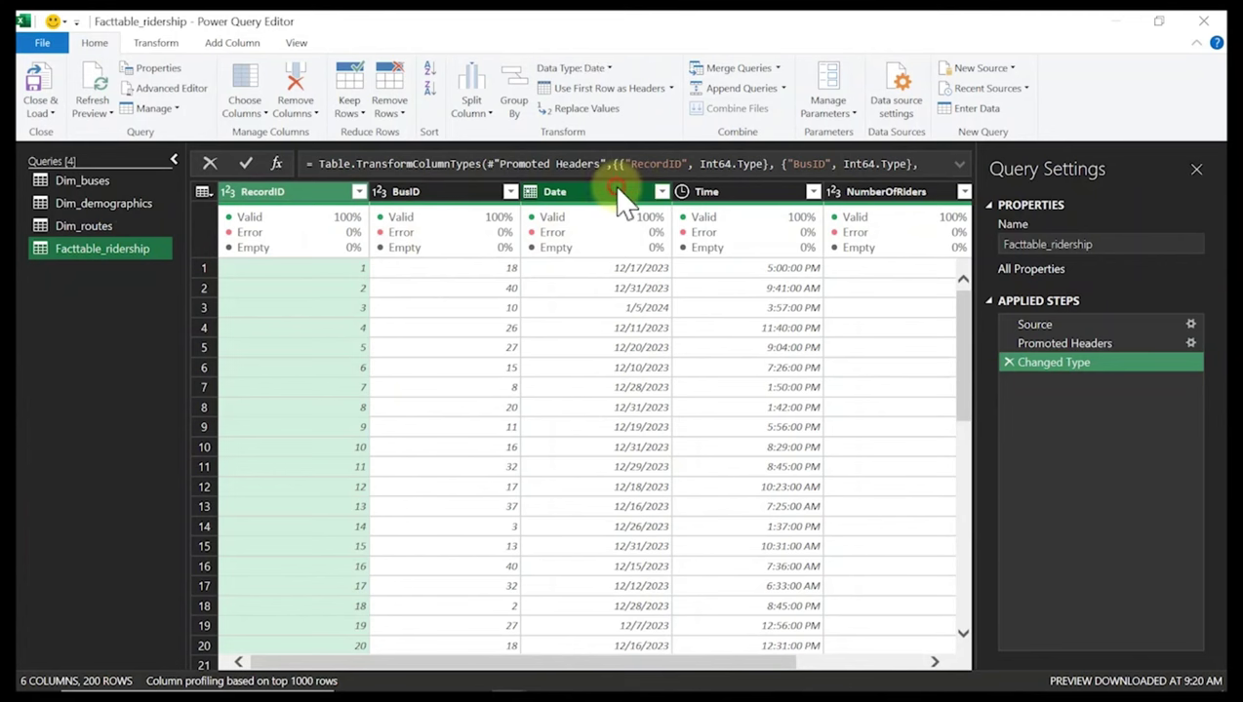
pyautogui.click(619, 191)
pyautogui.rightClick(619, 191)
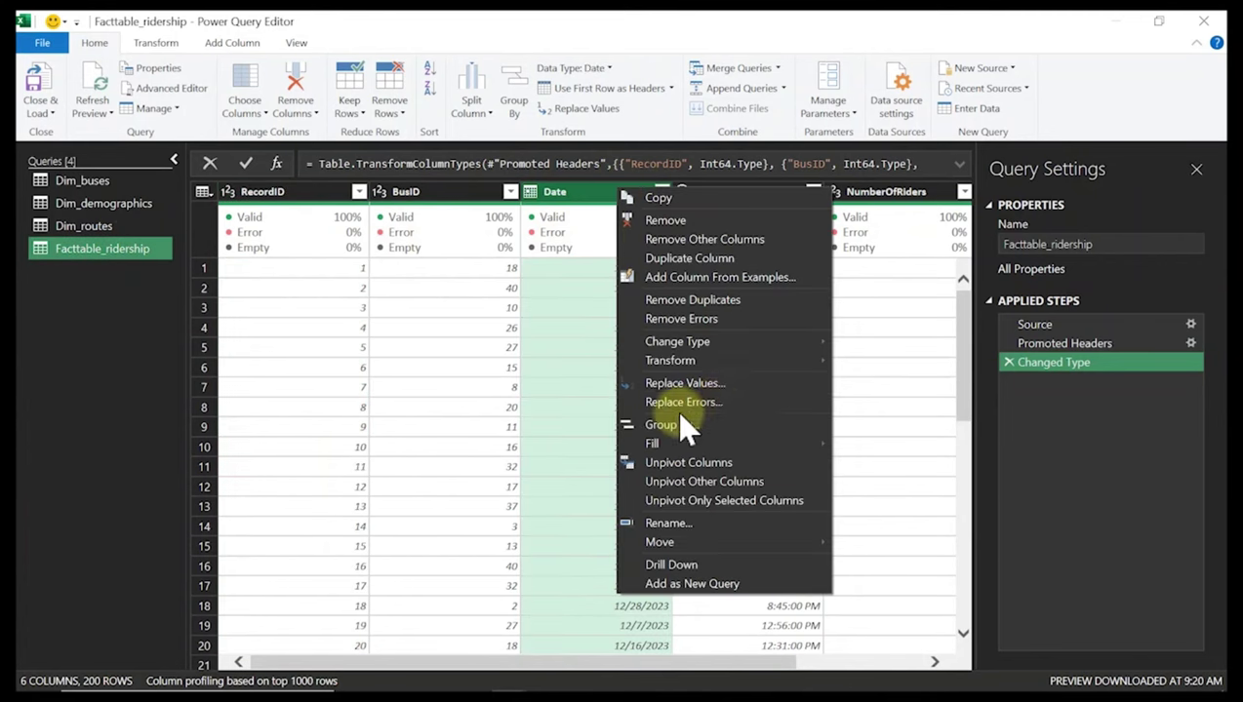
pyautogui.click(742, 388)
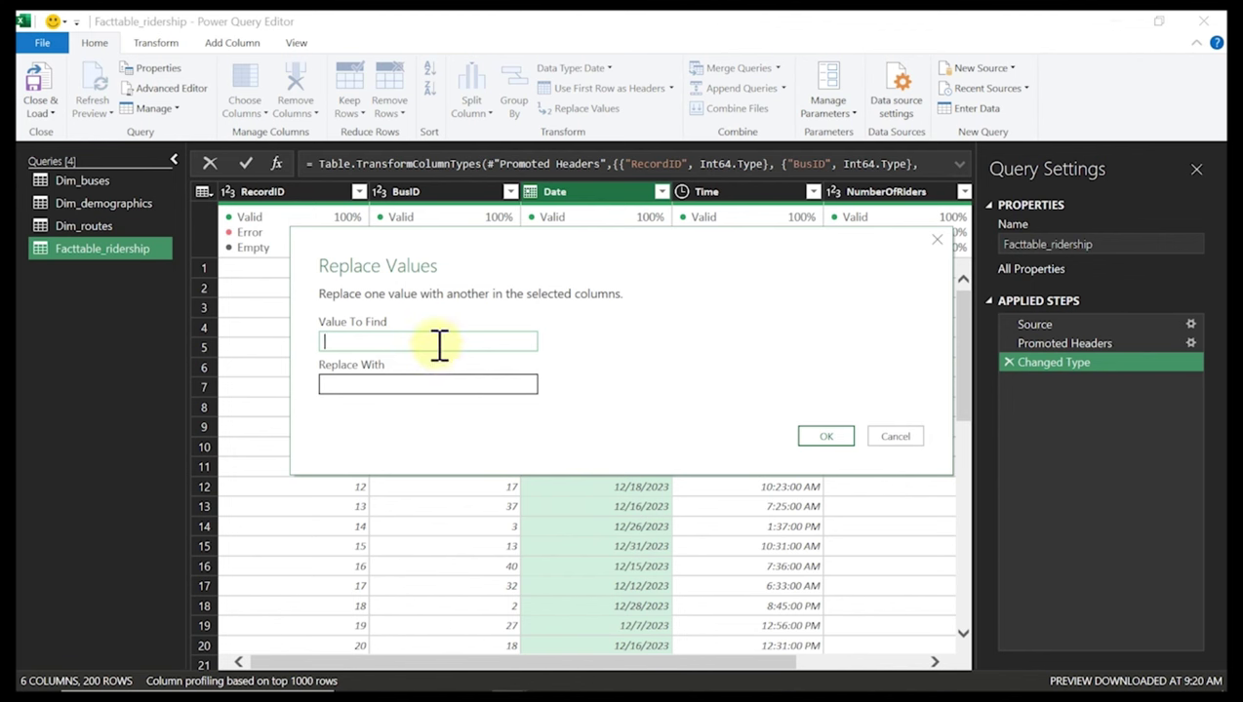
pyautogui.click(430, 382)
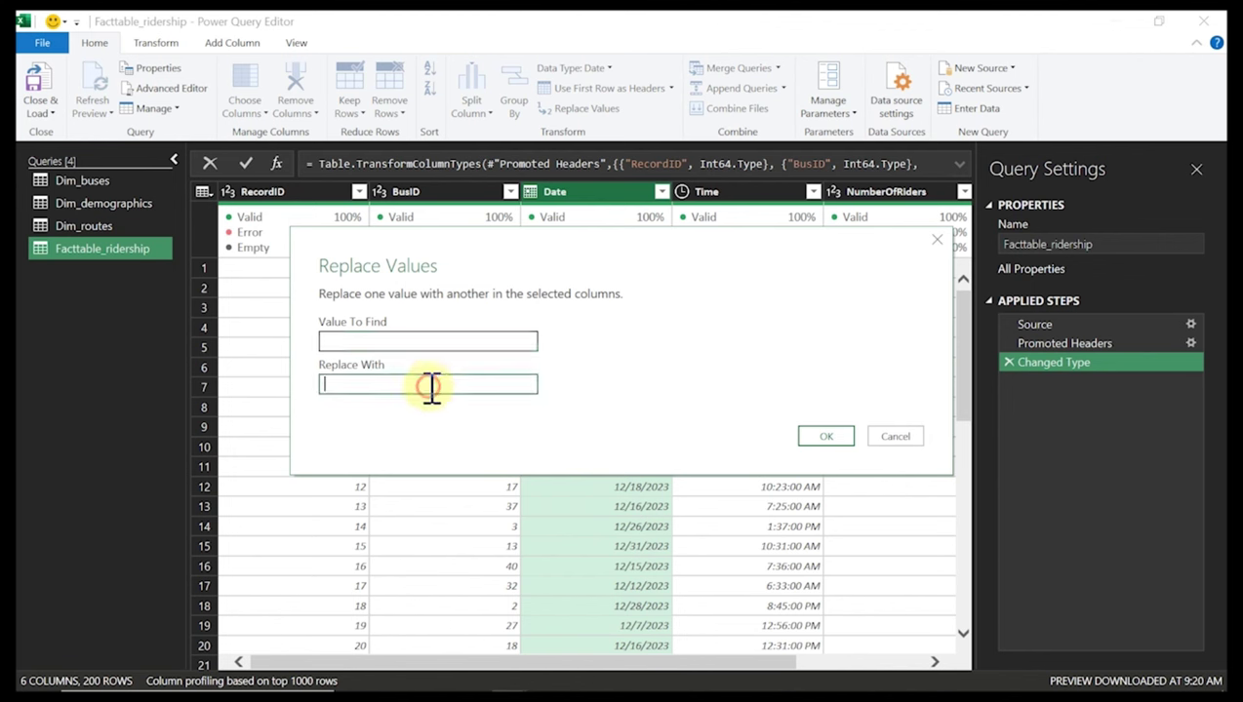
pyautogui.click(426, 341)
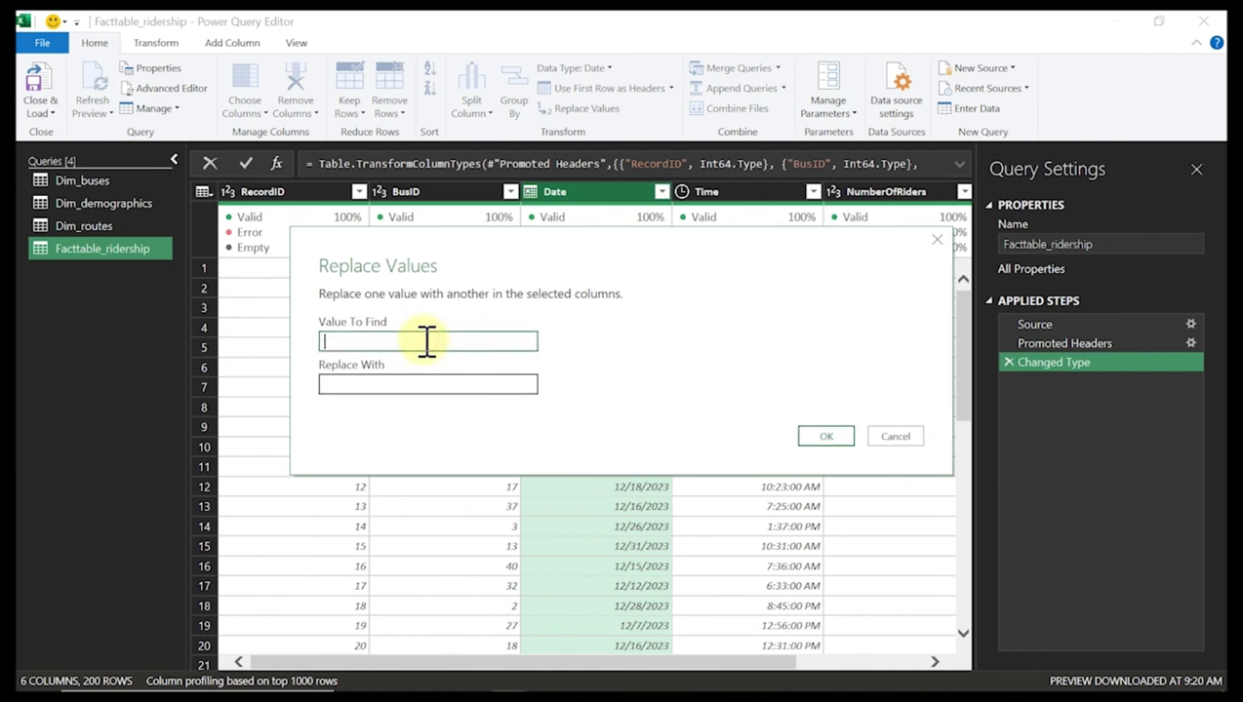
pyautogui.write('hj')
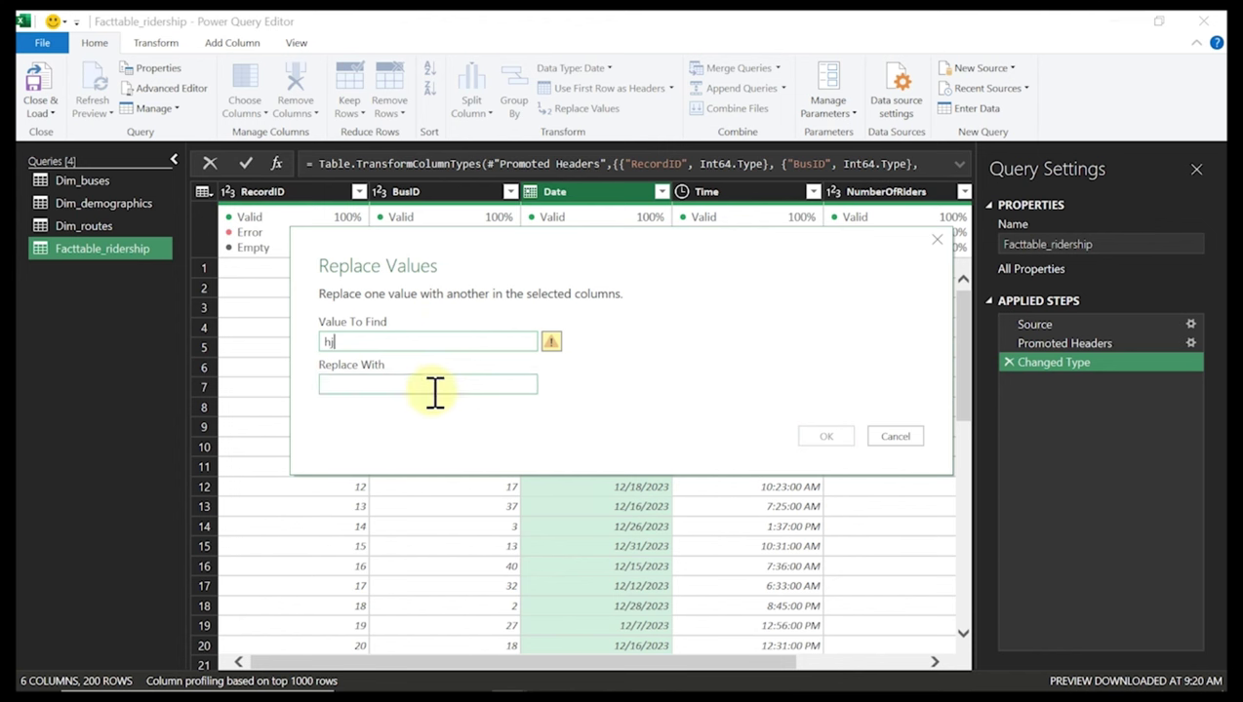
pyautogui.moveTo(562, 363)
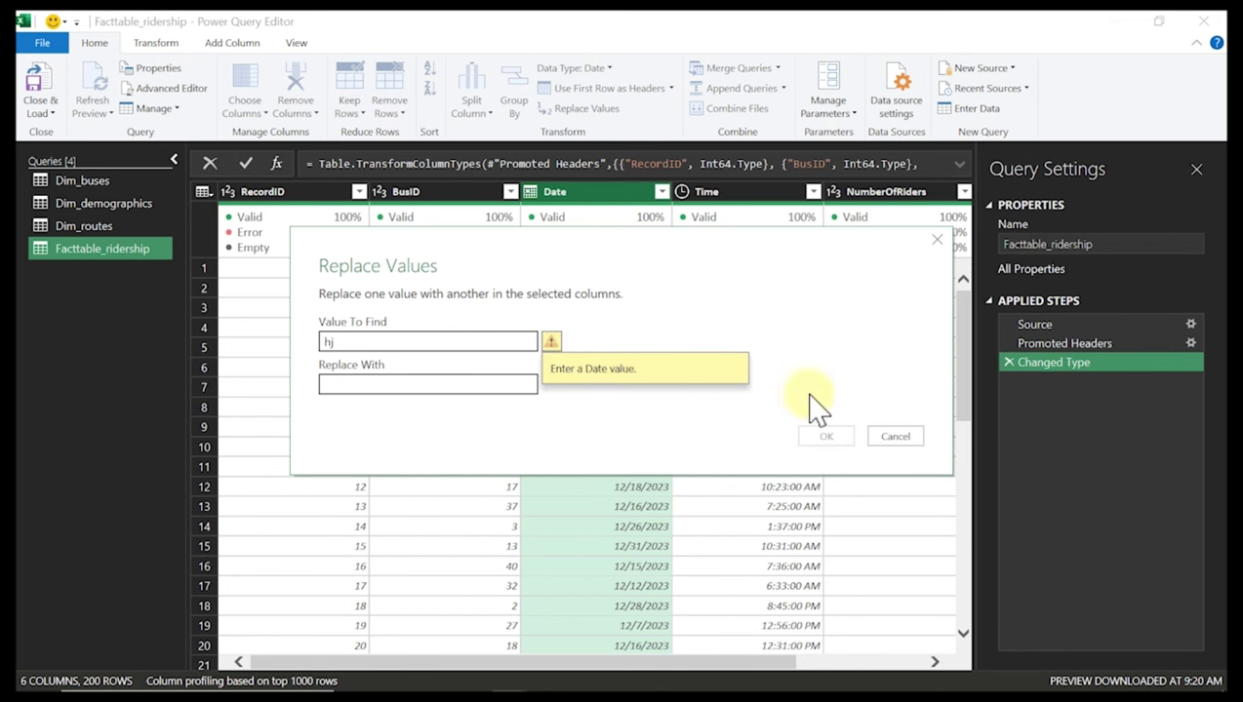
pyautogui.click(919, 440)
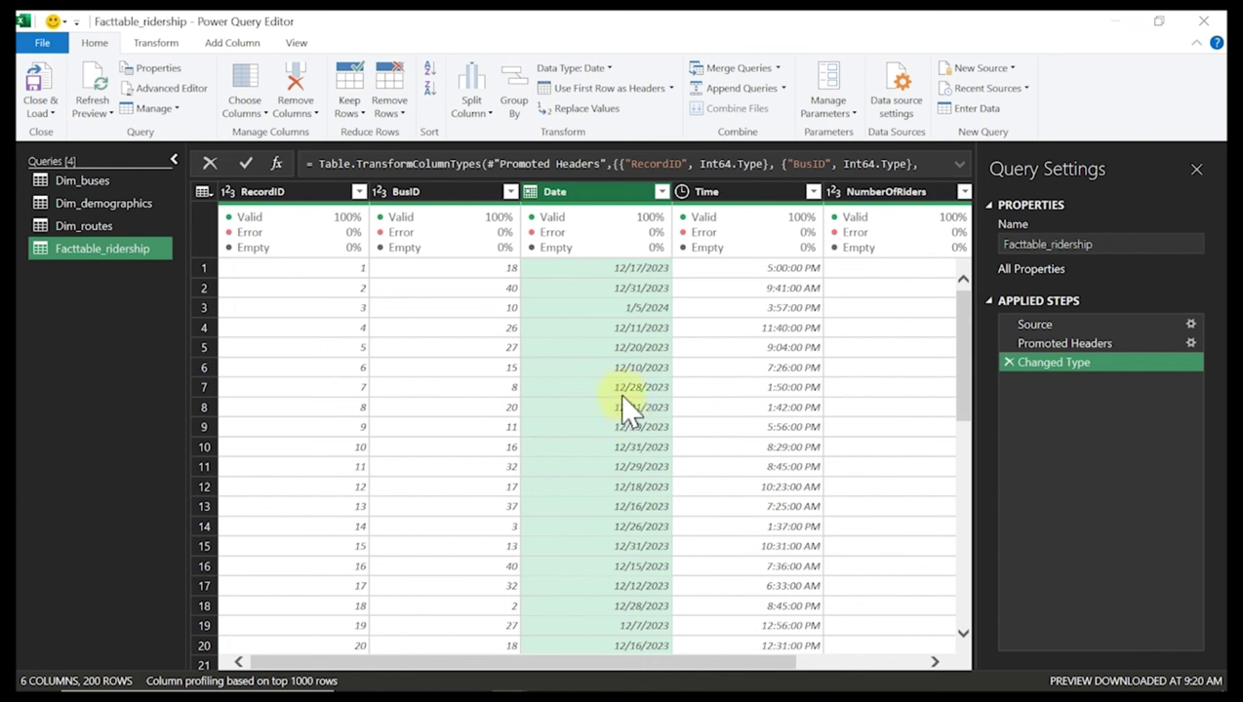
pyautogui.moveTo(566, 211)
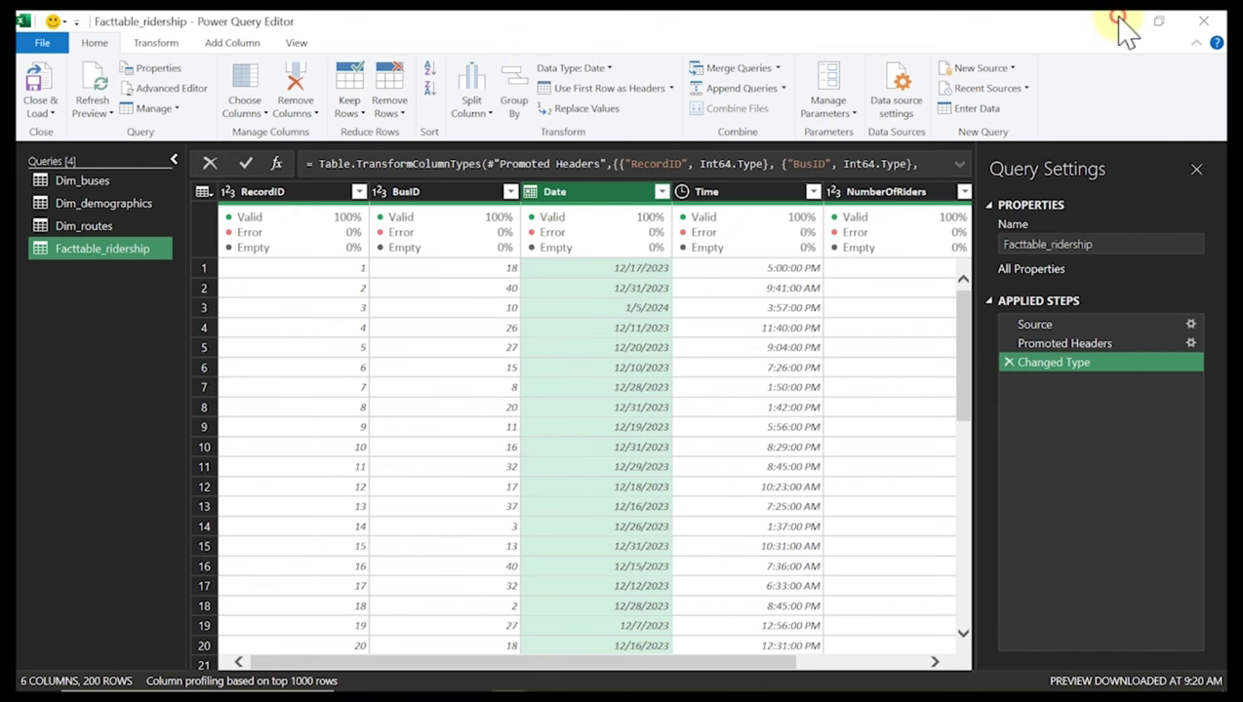
# Switch to InkPaint and draw two dark blue underlines each beneath the words Transforming and Data
pyautogui.press('super')
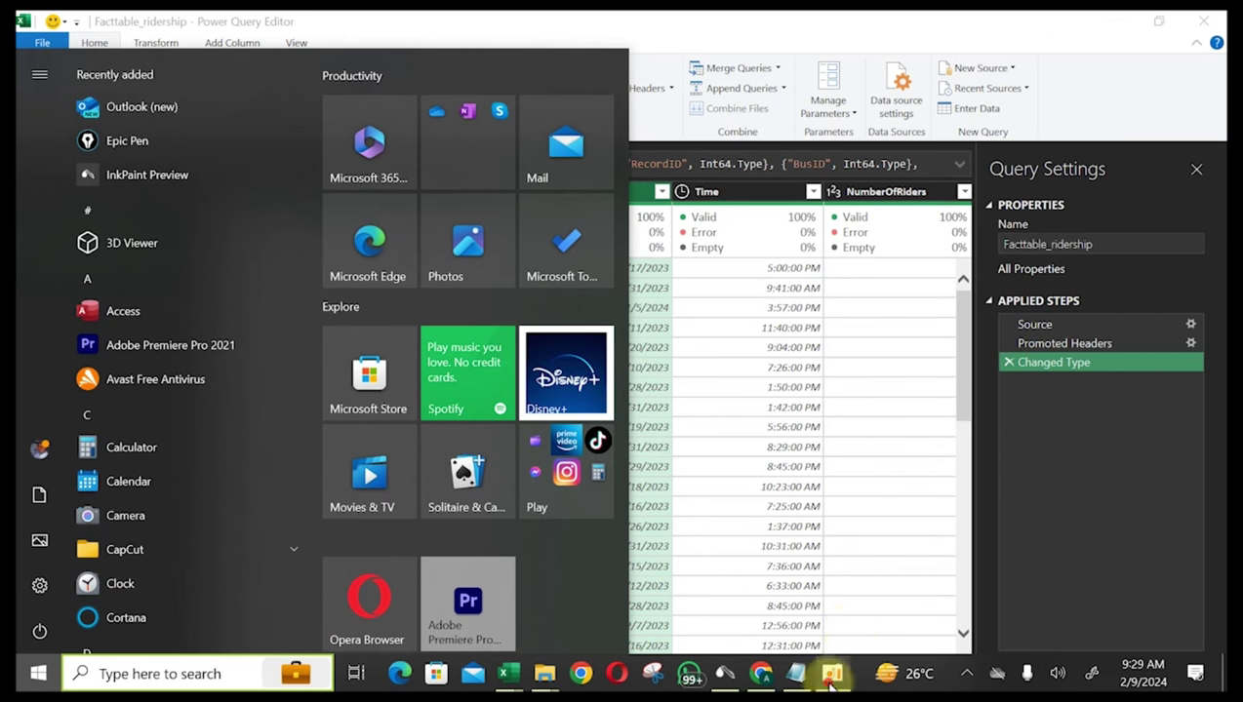
pyautogui.click(832, 673)
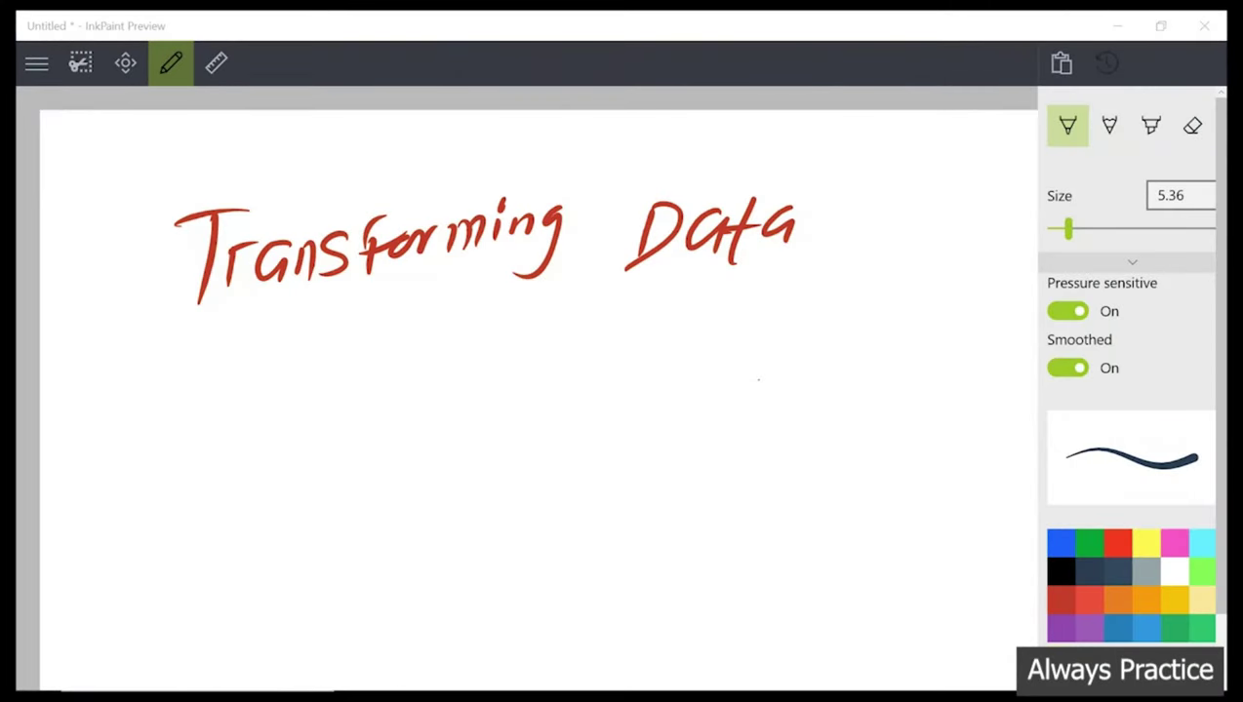
pyautogui.moveTo(185, 330); pyautogui.dragTo(349, 311)
pyautogui.moveTo(195, 353); pyautogui.dragTo(380, 325)
pyautogui.moveTo(599, 283)
pyautogui.mouseDown()
pyautogui.moveTo(724, 262)
pyautogui.moveTo(719, 285)
pyautogui.mouseUp()
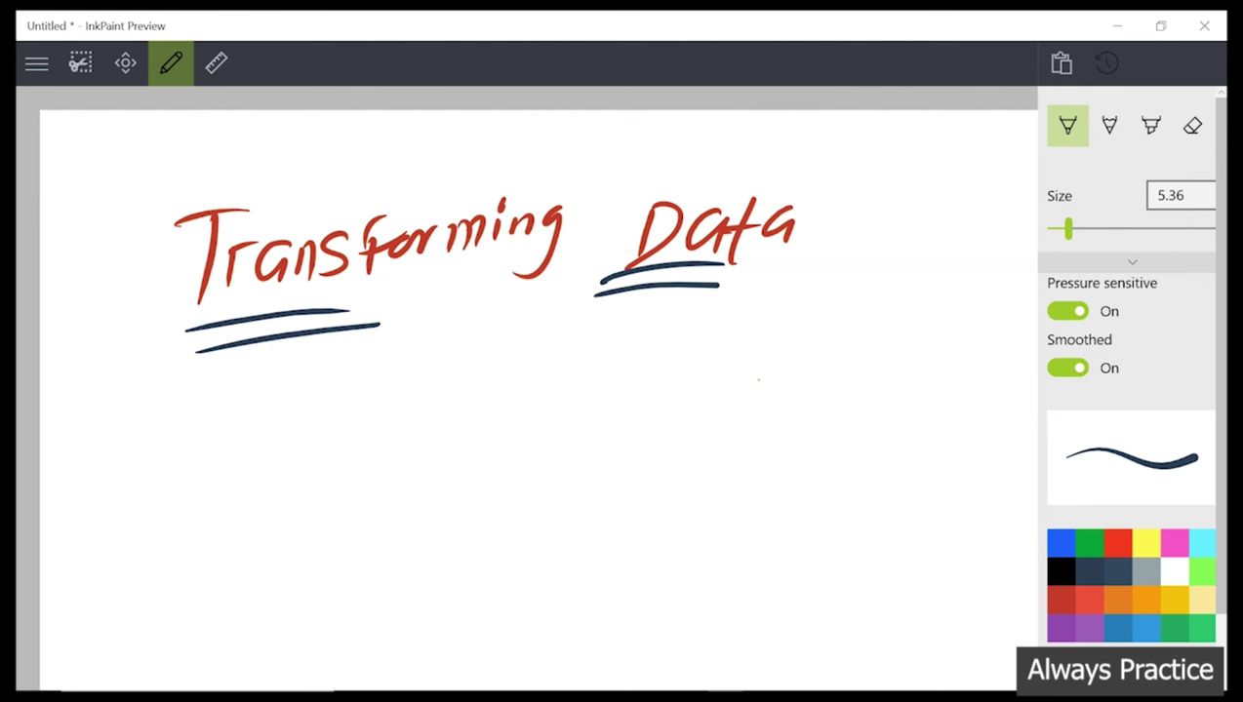
# Handwrite Age in dark blue below the heading, followed by the values 10, 15, 16, 20, 50, 70 and 80
pyautogui.moveTo(129, 484)
pyautogui.mouseDown()
pyautogui.moveTo(156, 439)
pyautogui.moveTo(162, 476)
pyautogui.mouseUp()
pyautogui.moveTo(113, 458); pyautogui.dragTo(156, 447)
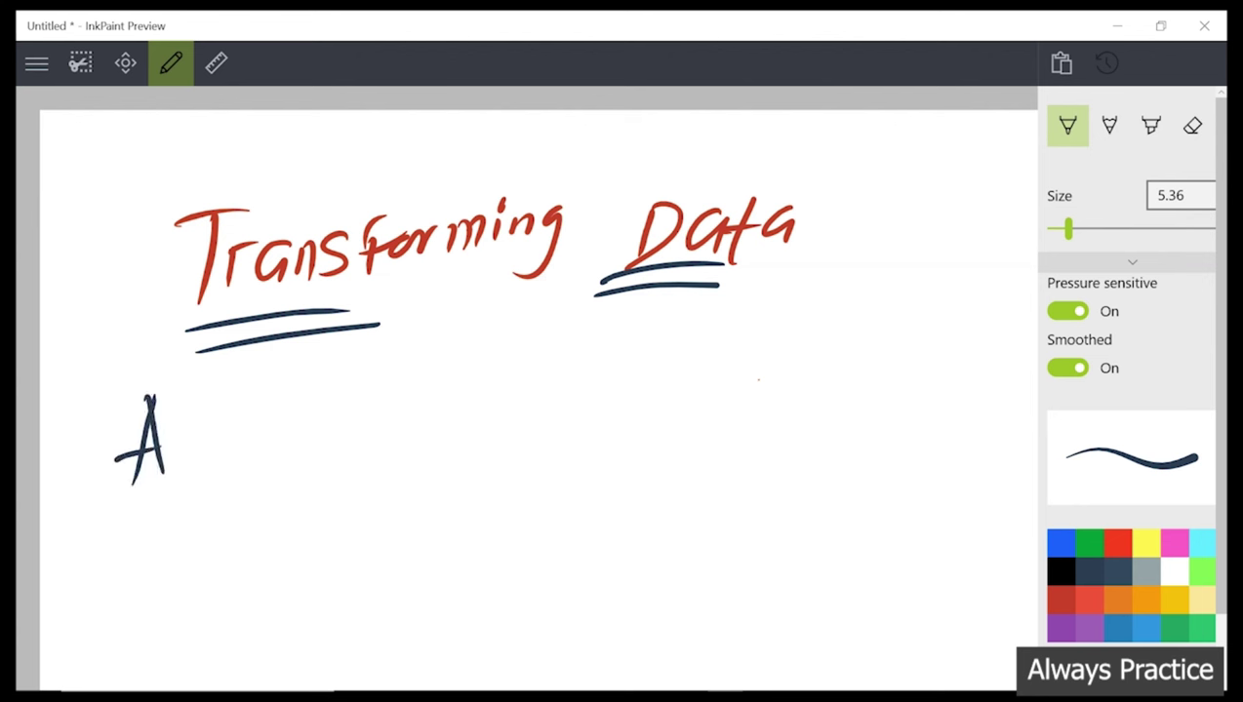
pyautogui.moveTo(195, 402)
pyautogui.mouseDown()
pyautogui.moveTo(175, 499)
pyautogui.moveTo(233, 418)
pyautogui.moveTo(231, 466)
pyautogui.mouseUp()
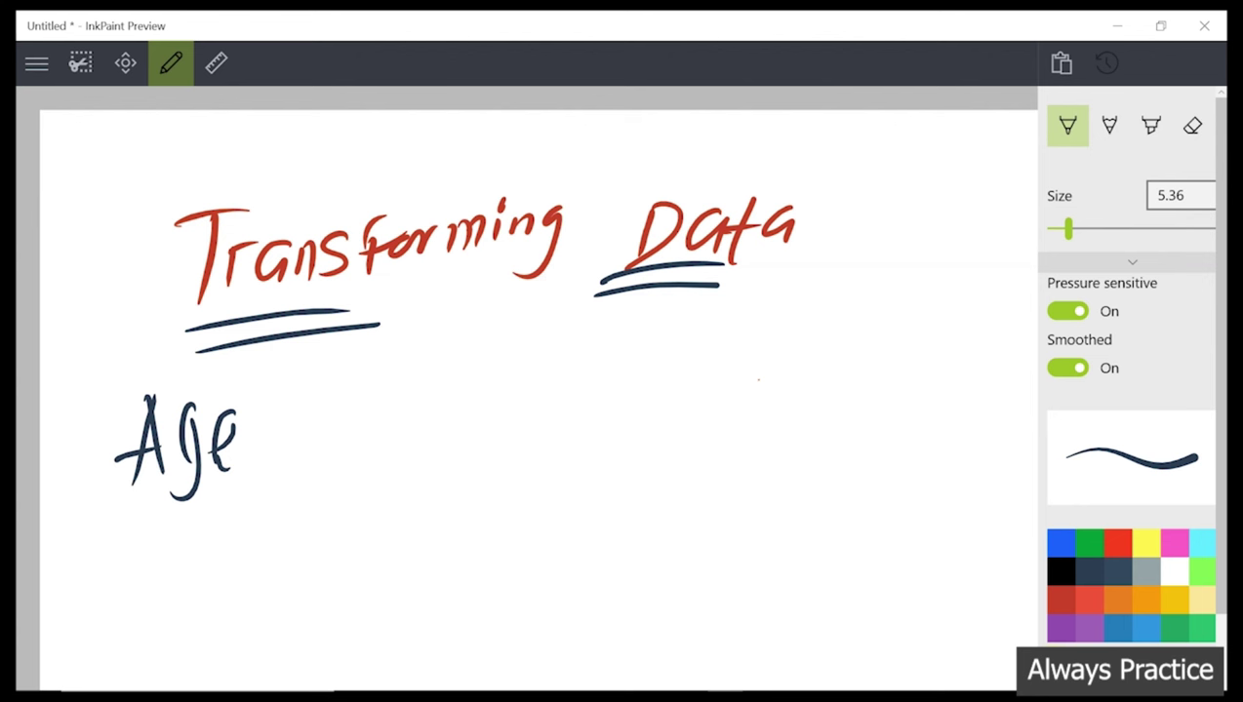
pyautogui.moveTo(310, 421)
pyautogui.mouseDown()
pyautogui.moveTo(308, 472)
pyautogui.moveTo(331, 429)
pyautogui.moveTo(390, 451)
pyautogui.mouseUp()
pyautogui.moveTo(404, 408)
pyautogui.mouseDown()
pyautogui.moveTo(415, 435)
pyautogui.moveTo(400, 450)
pyautogui.mouseUp()
pyautogui.moveTo(406, 418)
pyautogui.mouseDown()
pyautogui.moveTo(438, 410)
pyautogui.moveTo(485, 451)
pyautogui.mouseUp()
pyautogui.moveTo(521, 394); pyautogui.dragTo(507, 429)
pyautogui.moveTo(572, 404)
pyautogui.mouseDown()
pyautogui.moveTo(591, 439)
pyautogui.moveTo(617, 435)
pyautogui.mouseUp()
pyautogui.moveTo(637, 402); pyautogui.dragTo(632, 404)
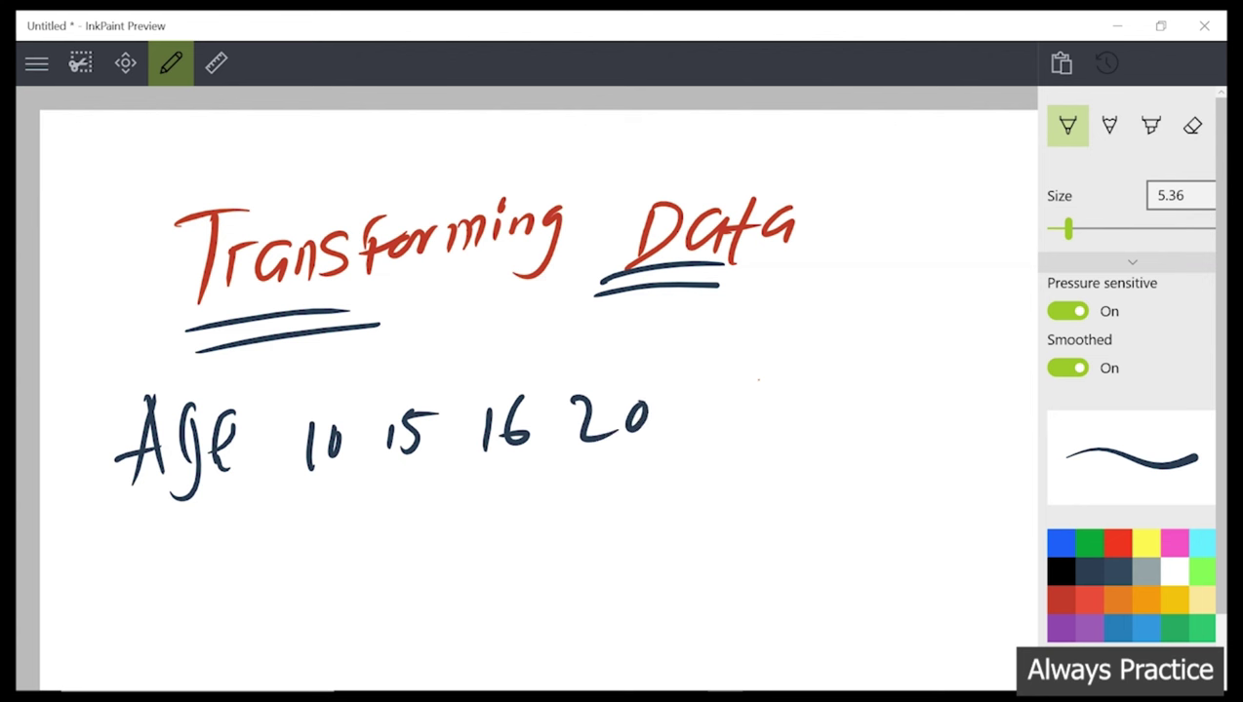
pyautogui.moveTo(707, 390)
pyautogui.mouseDown()
pyautogui.moveTo(713, 443)
pyautogui.moveTo(692, 443)
pyautogui.moveTo(738, 394)
pyautogui.mouseUp()
pyautogui.moveTo(753, 394)
pyautogui.mouseDown()
pyautogui.moveTo(741, 429)
pyautogui.moveTo(765, 394)
pyautogui.moveTo(847, 441)
pyautogui.mouseUp()
pyautogui.moveTo(822, 417)
pyautogui.mouseDown()
pyautogui.moveTo(847, 406)
pyautogui.moveTo(890, 425)
pyautogui.mouseUp()
pyautogui.moveTo(943, 392)
pyautogui.mouseDown()
pyautogui.moveTo(919, 429)
pyautogui.moveTo(923, 394)
pyautogui.mouseUp()
pyautogui.moveTo(974, 390); pyautogui.dragTo(972, 393)
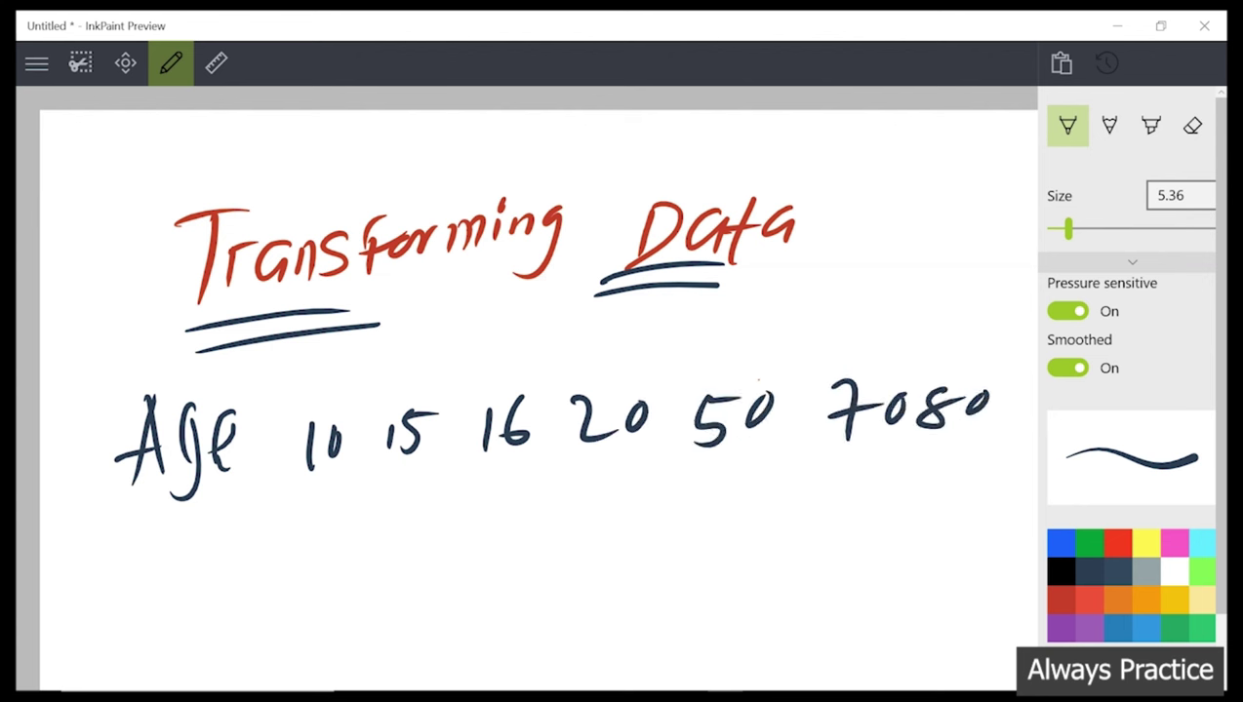
# Draw commas between the handwritten Age values to separate them
pyautogui.moveTo(910, 437); pyautogui.dragTo(899, 451)
pyautogui.moveTo(800, 440); pyautogui.dragTo(792, 456)
pyautogui.moveTo(648, 437); pyautogui.dragTo(639, 458)
pyautogui.moveTo(543, 441); pyautogui.dragTo(528, 471)
pyautogui.moveTo(450, 449); pyautogui.dragTo(440, 467)
pyautogui.moveTo(361, 456); pyautogui.dragTo(349, 477)
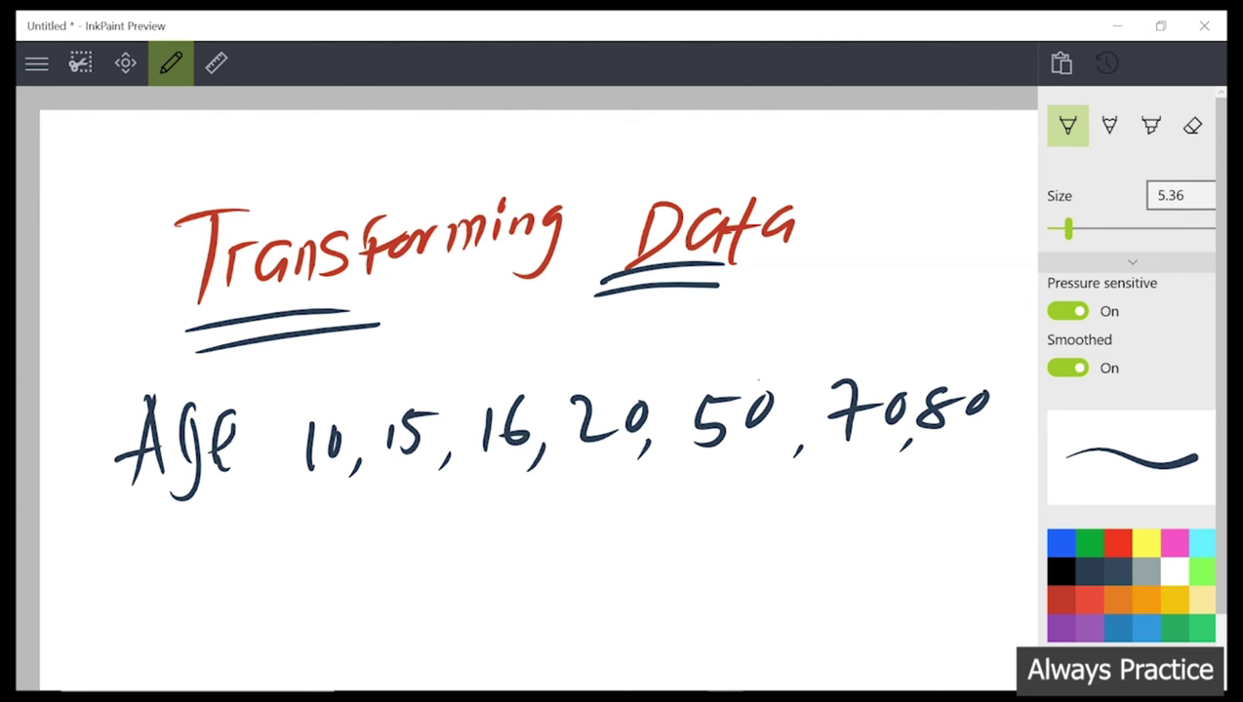
# Handwrite Age-Group below the Age row, followed by the ranges 0-10, 11-20, 21-30
pyautogui.moveTo(121, 532)
pyautogui.mouseDown()
pyautogui.moveTo(110, 605)
pyautogui.moveTo(148, 577)
pyautogui.moveTo(156, 617)
pyautogui.mouseUp()
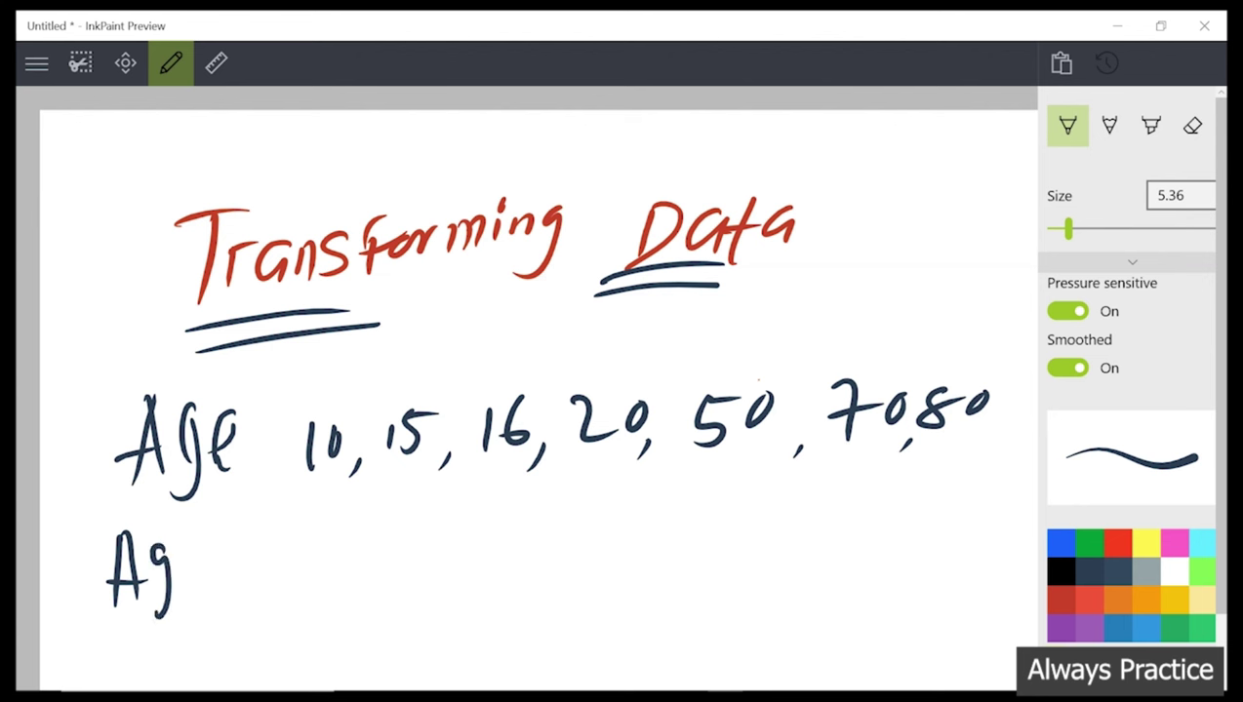
pyautogui.moveTo(174, 568)
pyautogui.mouseDown()
pyautogui.moveTo(193, 584)
pyautogui.moveTo(229, 568)
pyautogui.moveTo(271, 573)
pyautogui.moveTo(342, 547)
pyautogui.moveTo(348, 581)
pyautogui.moveTo(343, 556)
pyautogui.mouseUp()
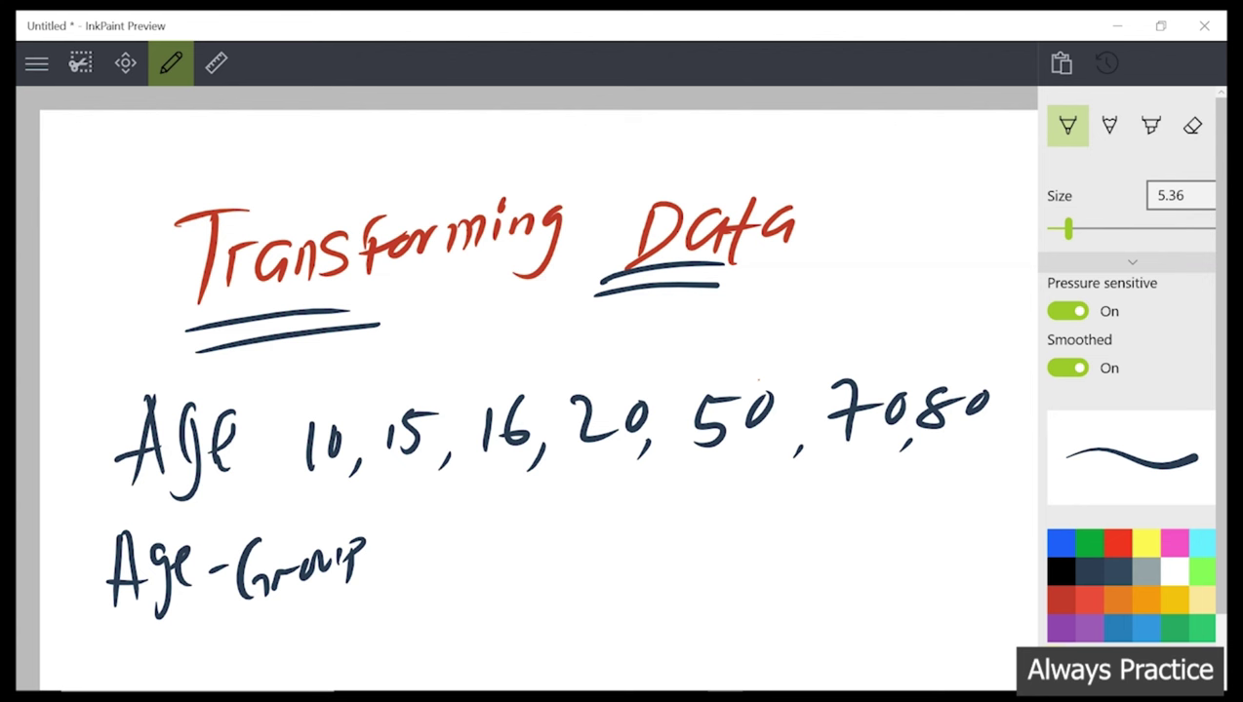
pyautogui.moveTo(435, 543)
pyautogui.mouseDown()
pyautogui.moveTo(415, 552)
pyautogui.moveTo(433, 544)
pyautogui.mouseUp()
pyautogui.moveTo(452, 558)
pyautogui.mouseDown()
pyautogui.moveTo(486, 553)
pyautogui.moveTo(506, 590)
pyautogui.mouseUp()
pyautogui.moveTo(543, 546); pyautogui.dragTo(563, 589)
pyautogui.moveTo(629, 533); pyautogui.dragTo(621, 576)
pyautogui.moveTo(661, 530)
pyautogui.mouseDown()
pyautogui.moveTo(648, 571)
pyautogui.moveTo(702, 547)
pyautogui.mouseUp()
pyautogui.moveTo(720, 527)
pyautogui.mouseDown()
pyautogui.moveTo(747, 517)
pyautogui.moveTo(771, 566)
pyautogui.mouseUp()
pyautogui.moveTo(804, 526)
pyautogui.mouseDown()
pyautogui.moveTo(786, 547)
pyautogui.moveTo(804, 519)
pyautogui.moveTo(829, 556)
pyautogui.moveTo(945, 537)
pyautogui.moveTo(956, 554)
pyautogui.mouseUp()
pyautogui.moveTo(1004, 519); pyautogui.dragTo(1011, 523)
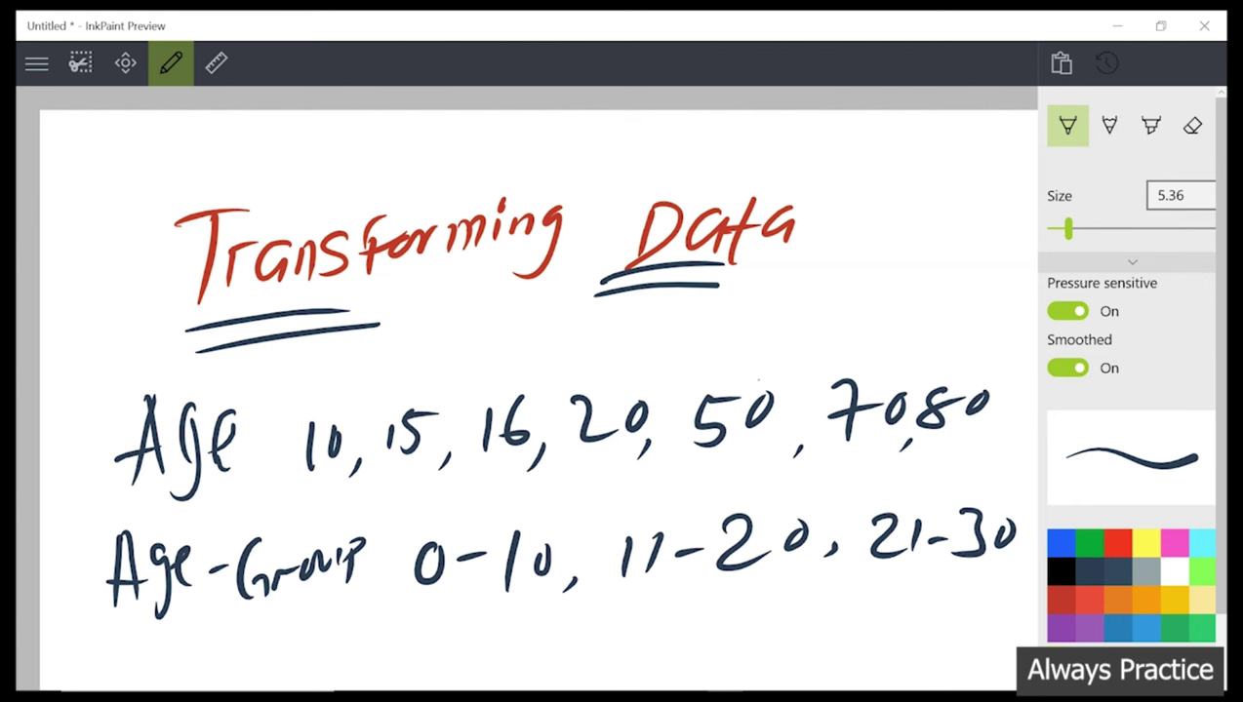
# Circle the handwritten Age-Group in red and underline Transforming again in red
pyautogui.click(1060, 598)
pyautogui.moveTo(76, 541)
pyautogui.mouseDown()
pyautogui.moveTo(266, 505)
pyautogui.moveTo(388, 582)
pyautogui.moveTo(96, 617)
pyautogui.moveTo(61, 546)
pyautogui.moveTo(76, 542)
pyautogui.mouseUp()
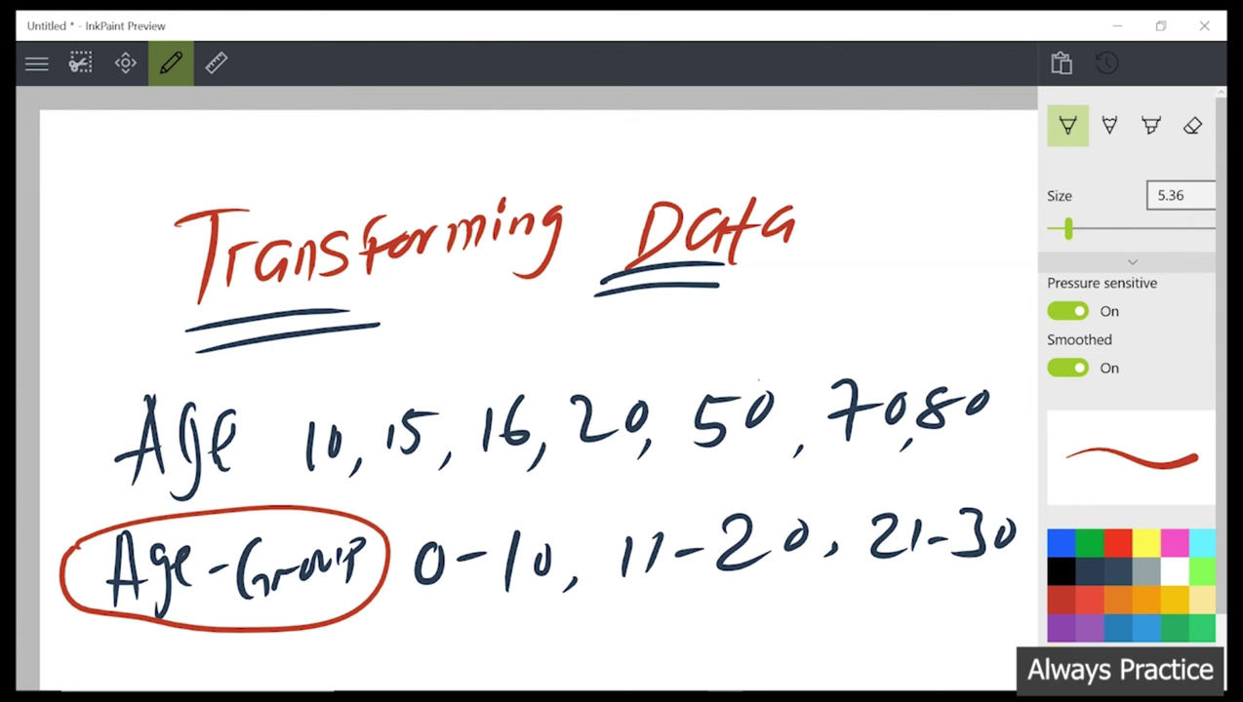
pyautogui.moveTo(151, 343)
pyautogui.mouseDown()
pyautogui.moveTo(318, 314)
pyautogui.moveTo(320, 327)
pyautogui.mouseUp()
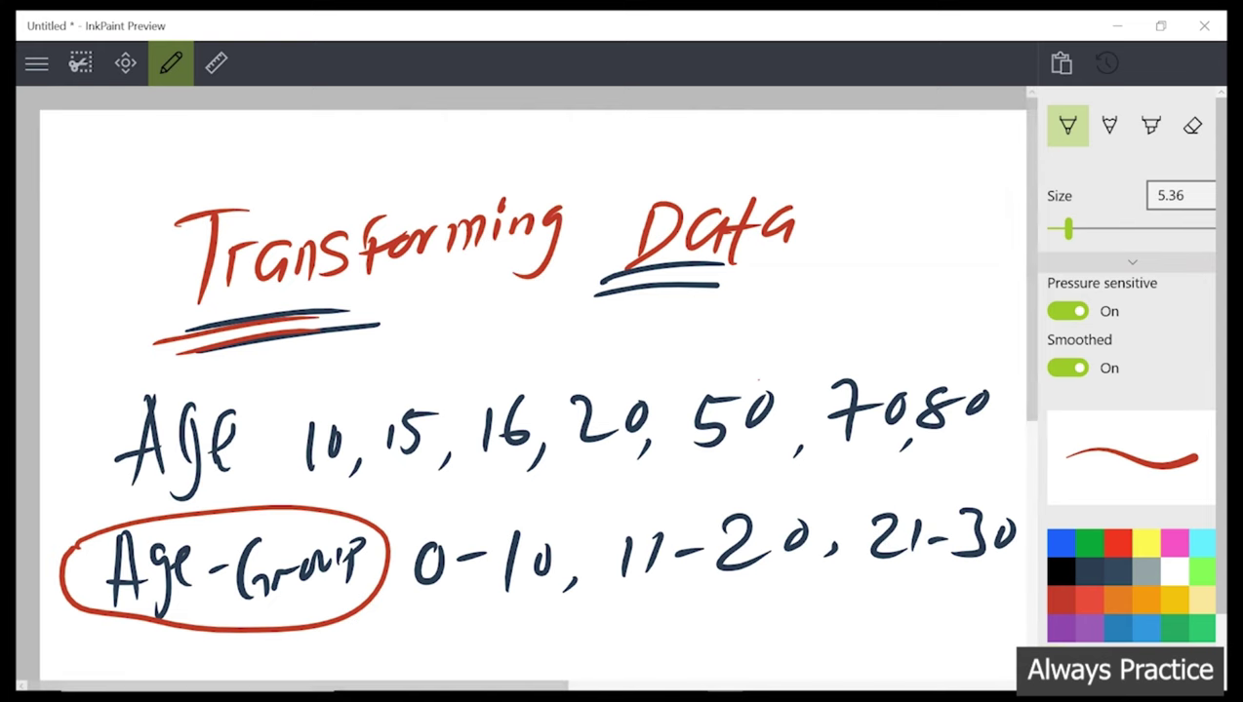
# Return to the Power Query Editor and examine the distinct Age values in the Dim_demographics filter list
pyautogui.click(1114, 25)
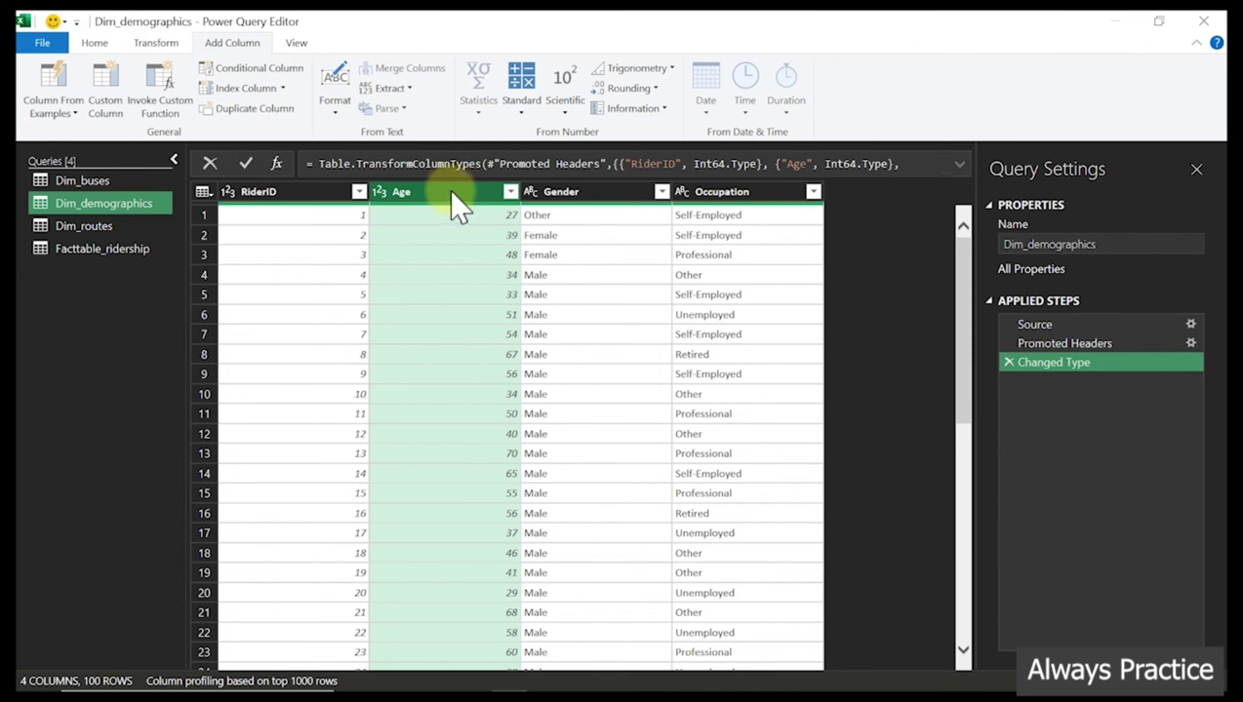
pyautogui.click(511, 192)
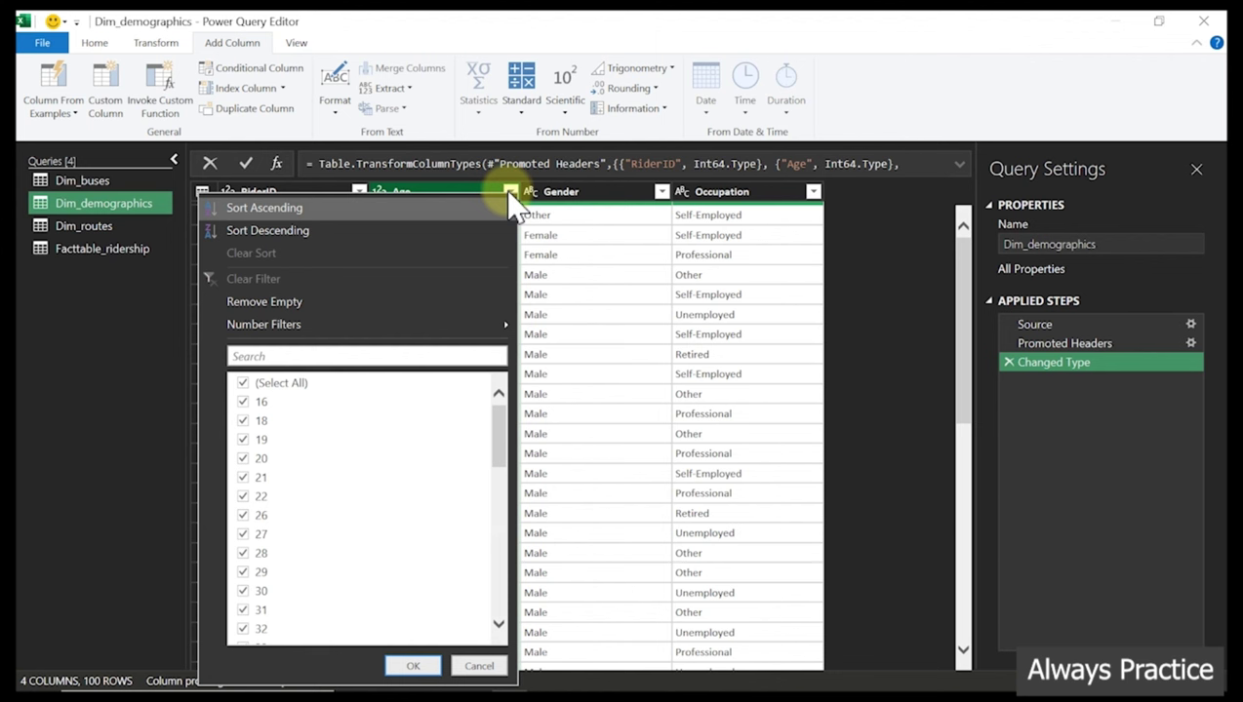
pyautogui.moveTo(500, 435); pyautogui.dragTo(499, 615)
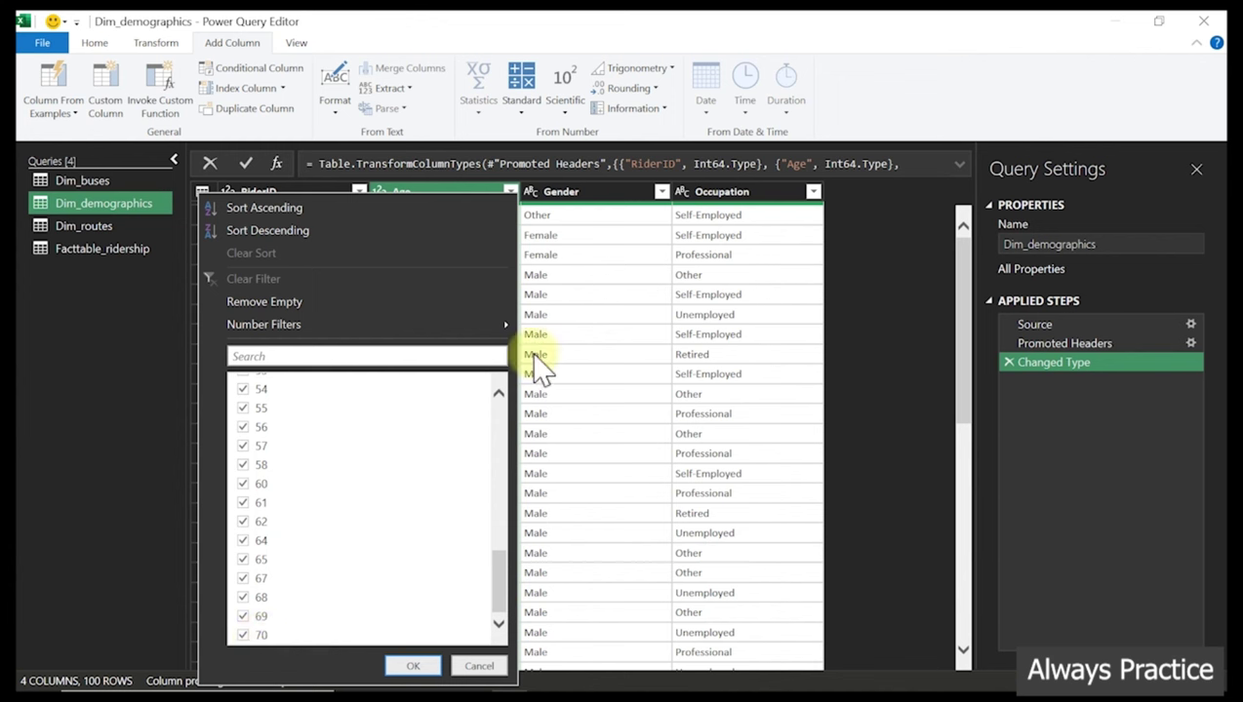
# Show the column profile for Age, examine its statistics and value distribution, and hide the profile again
pyautogui.click(298, 45)
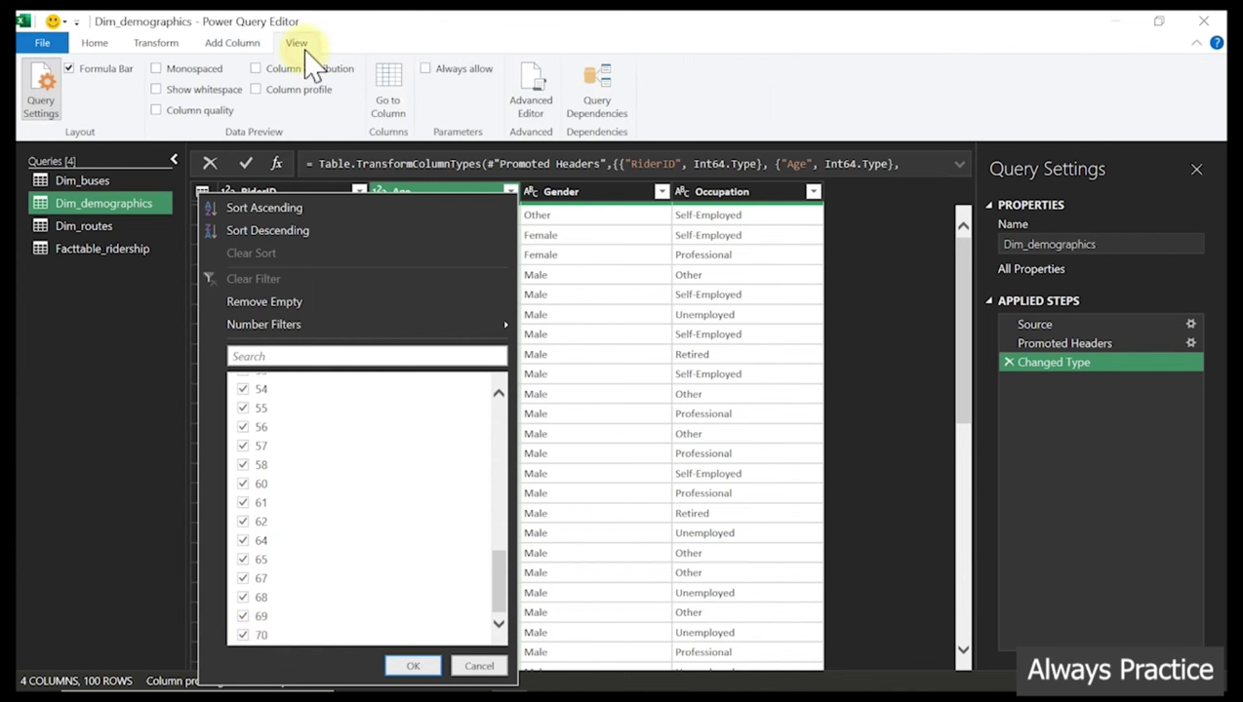
pyautogui.click(279, 94)
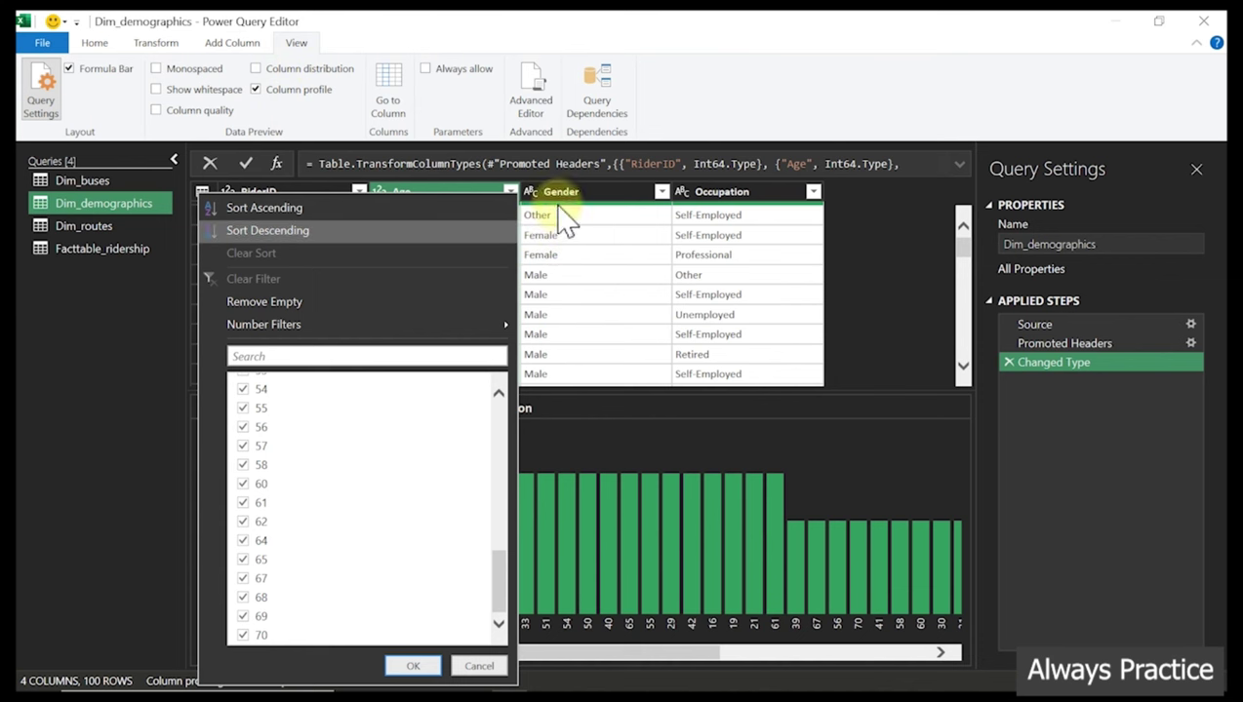
pyautogui.click(439, 191)
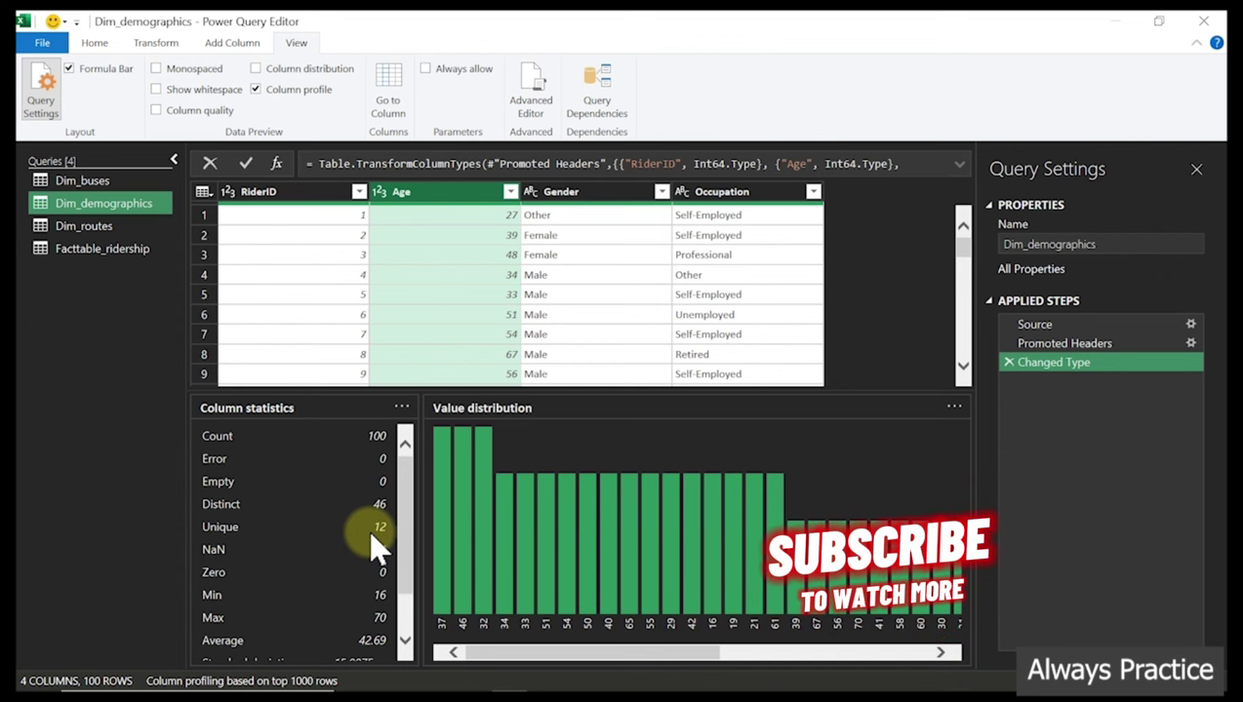
pyautogui.moveTo(574, 528)
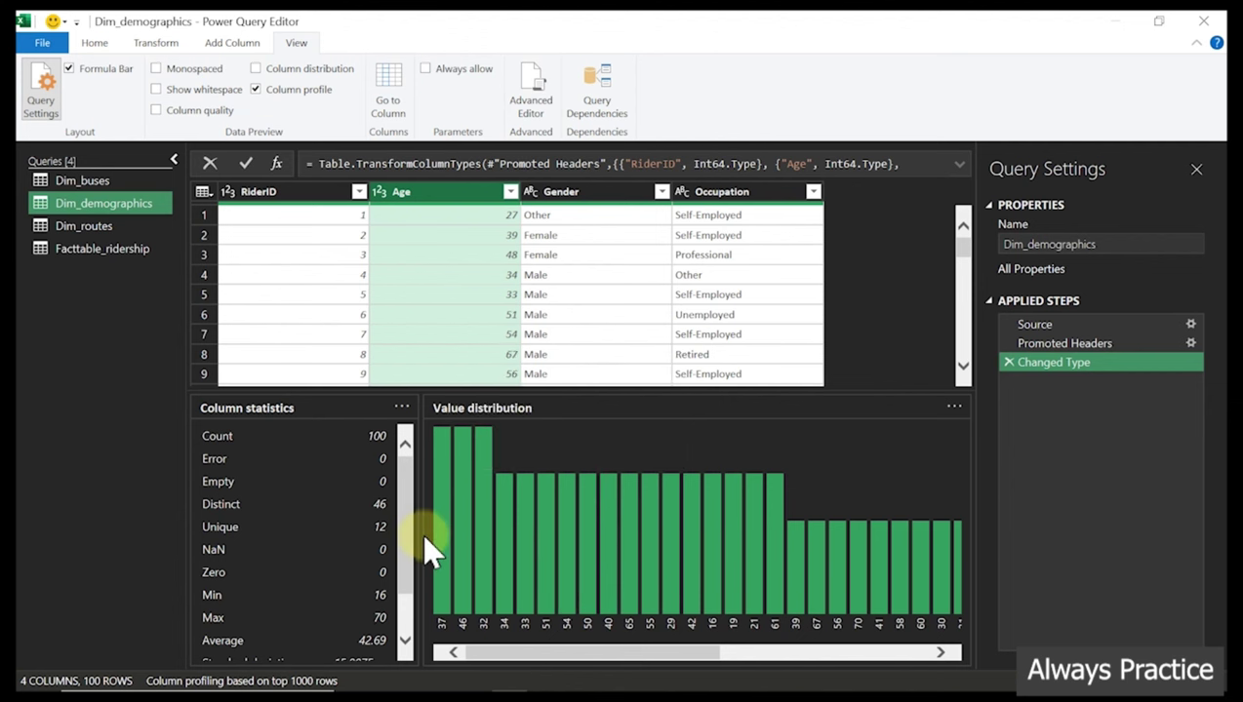
pyautogui.moveTo(445, 537)
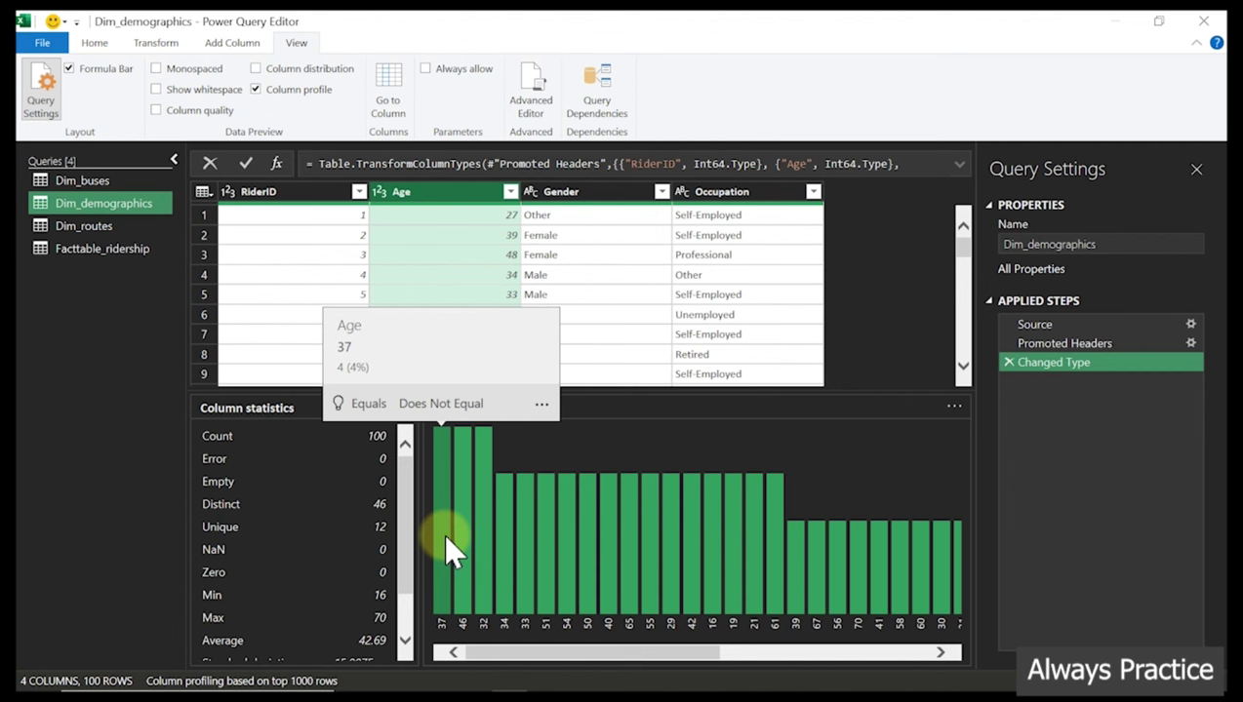
pyautogui.click(257, 90)
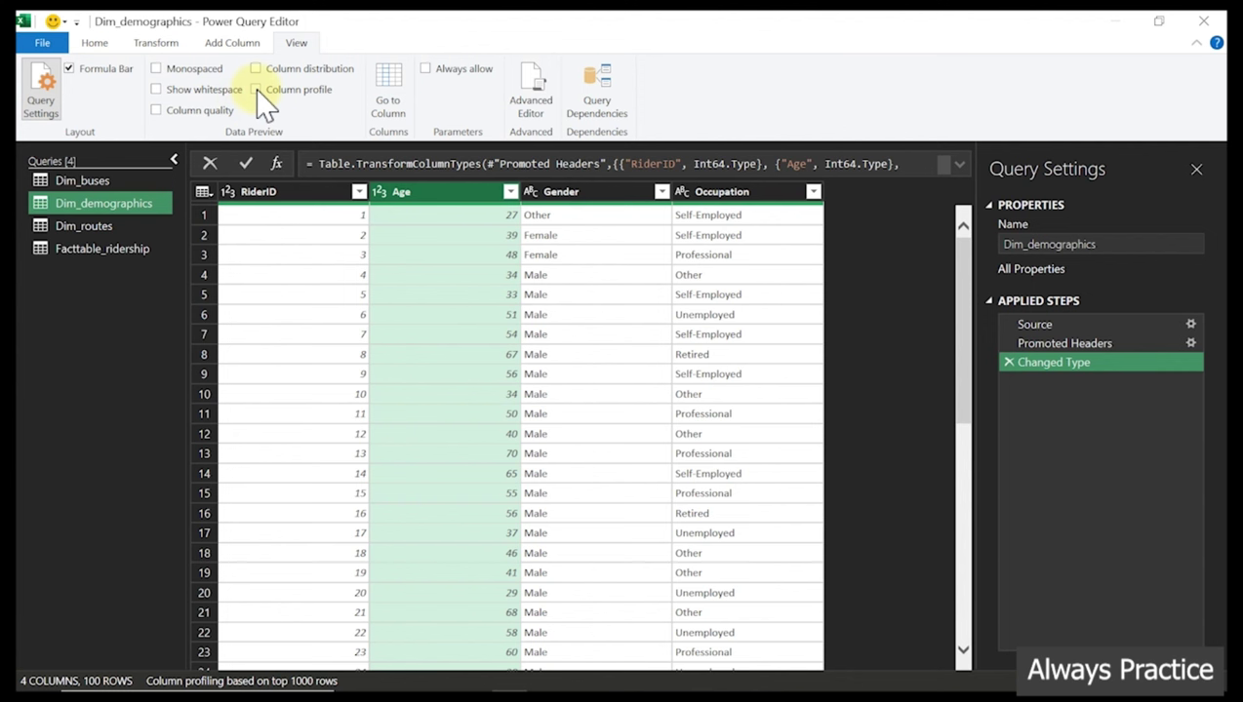
pyautogui.click(219, 46)
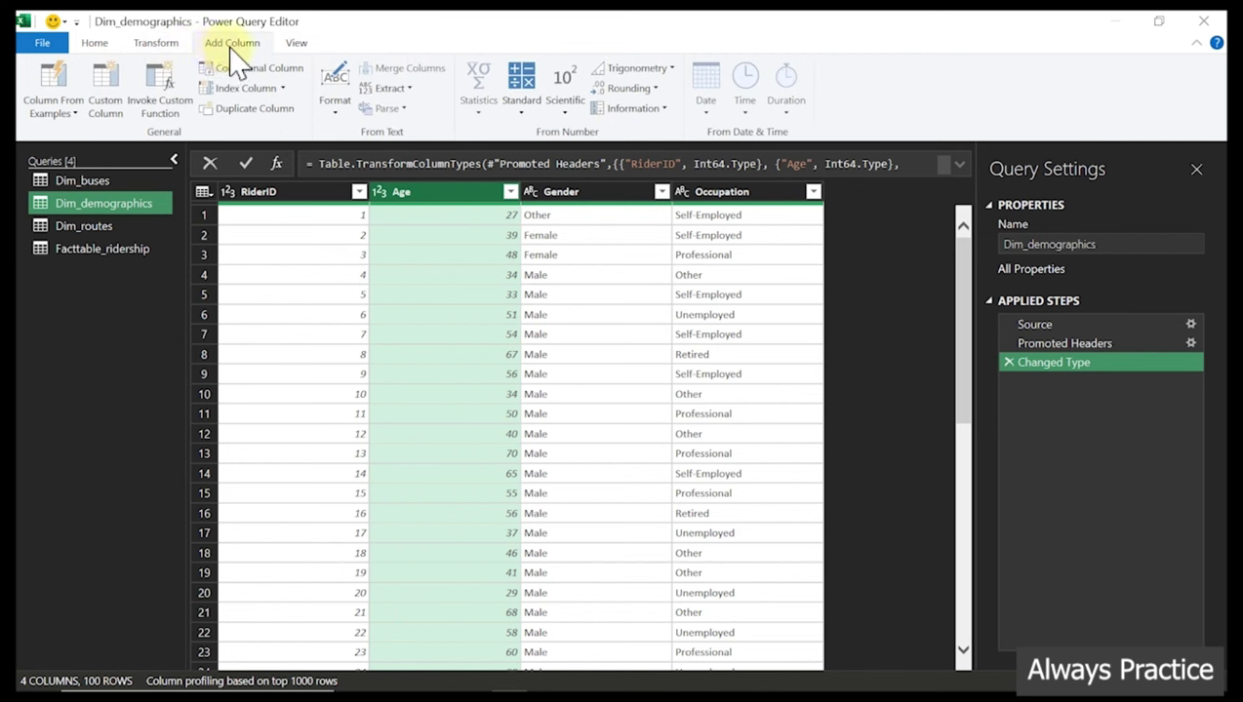
pyautogui.click(228, 70)
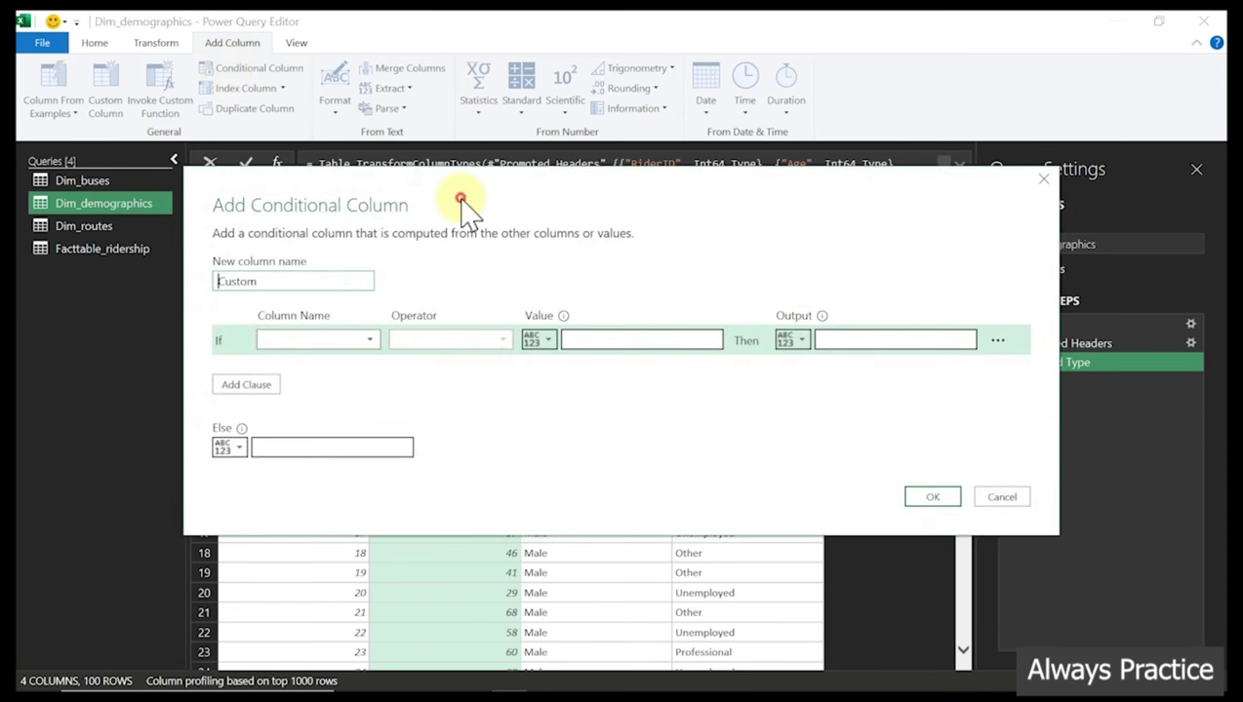
pyautogui.moveTo(466, 208); pyautogui.dragTo(434, 214)
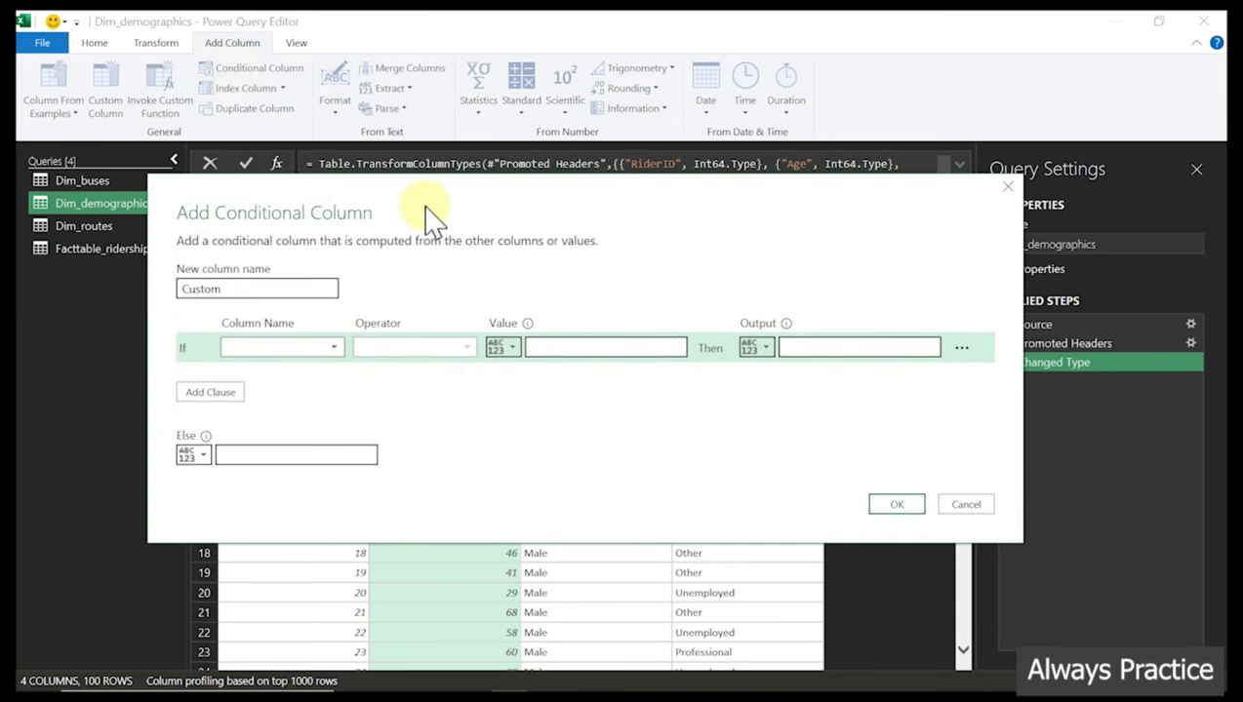
pyautogui.click(1008, 186)
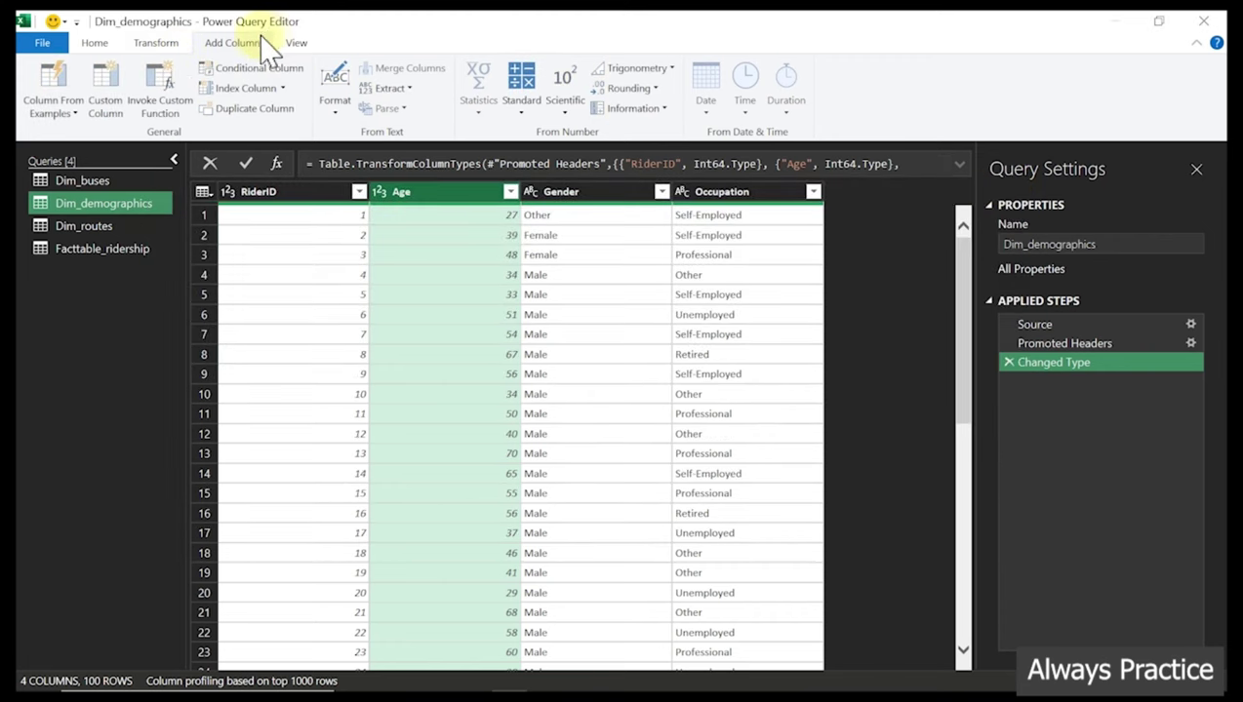
# Start a new custom column in Dim_demographics and switch to ChatGPT in Chrome
pyautogui.click(105, 80)
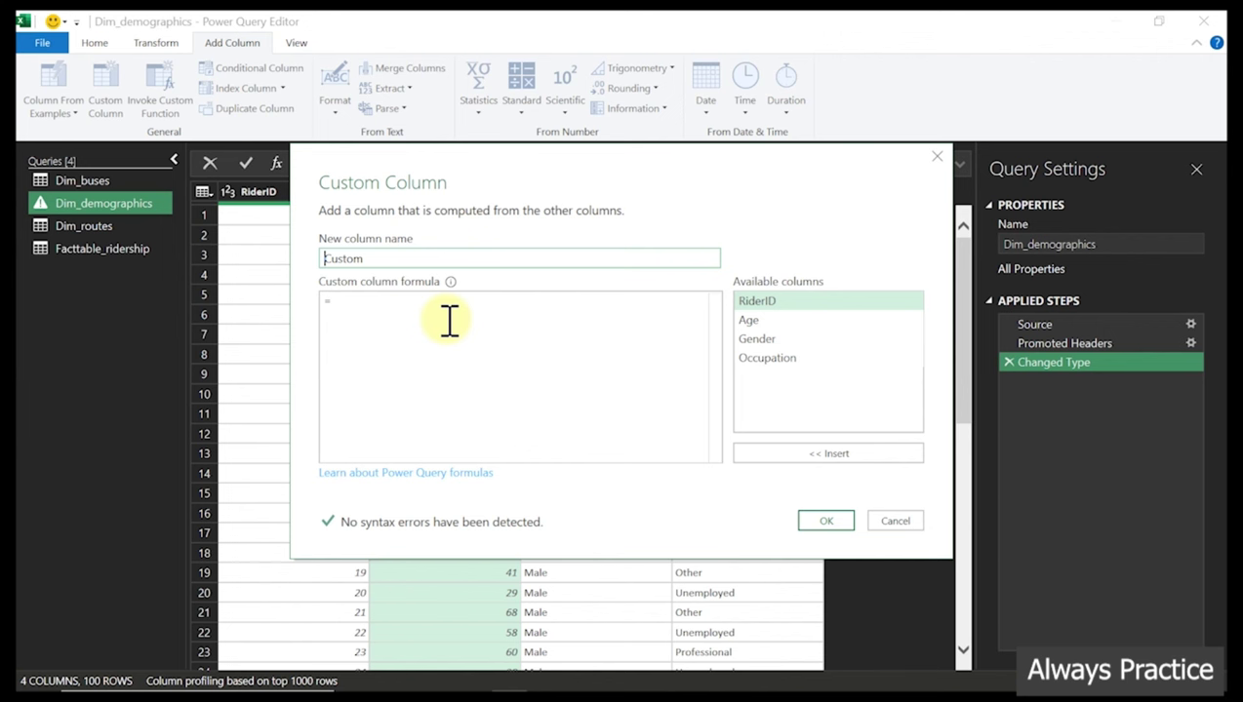
pyautogui.moveTo(766, 683)
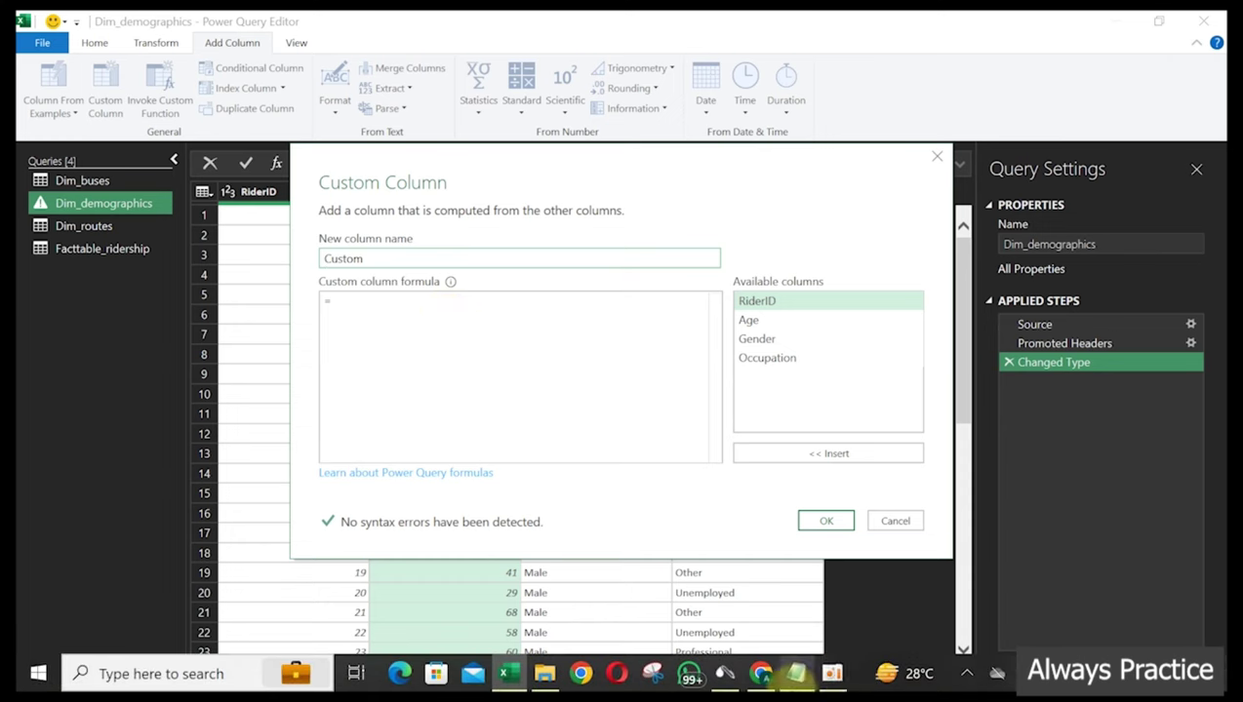
pyautogui.click(766, 676)
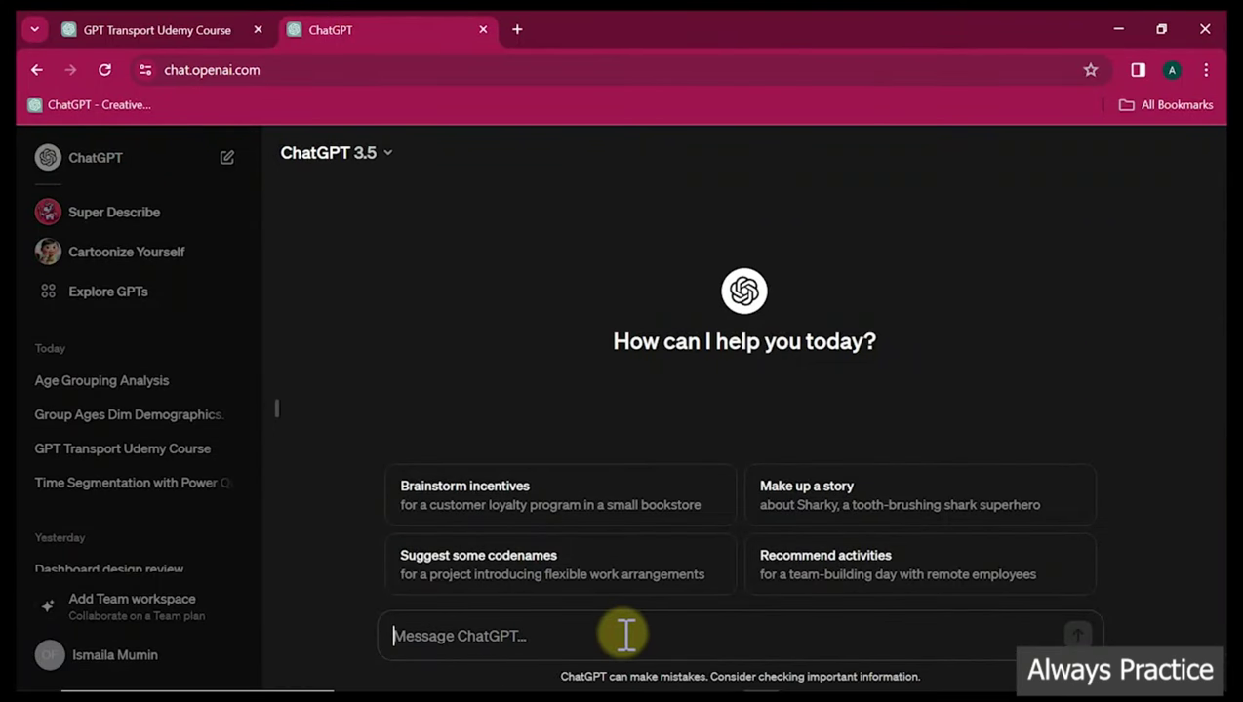
# Compose a prompt to write an M code grouping the Age column into 0-19, 20-29 and so on to 50-59, with others into Above 60
pyautogui.write('M code to group age in number using this example 0-19, 20-29 as soon as you get to 50-59 group others  Into Above 60 etc The column to group is Age.')
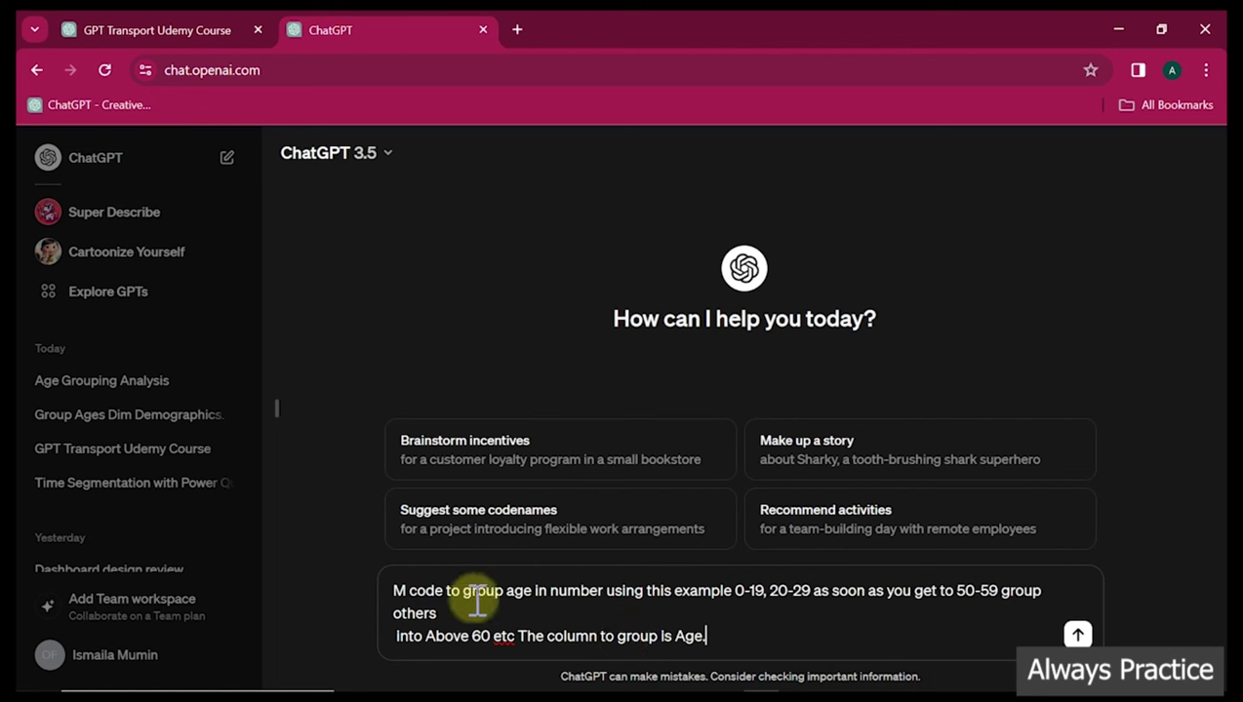
pyautogui.click(395, 590)
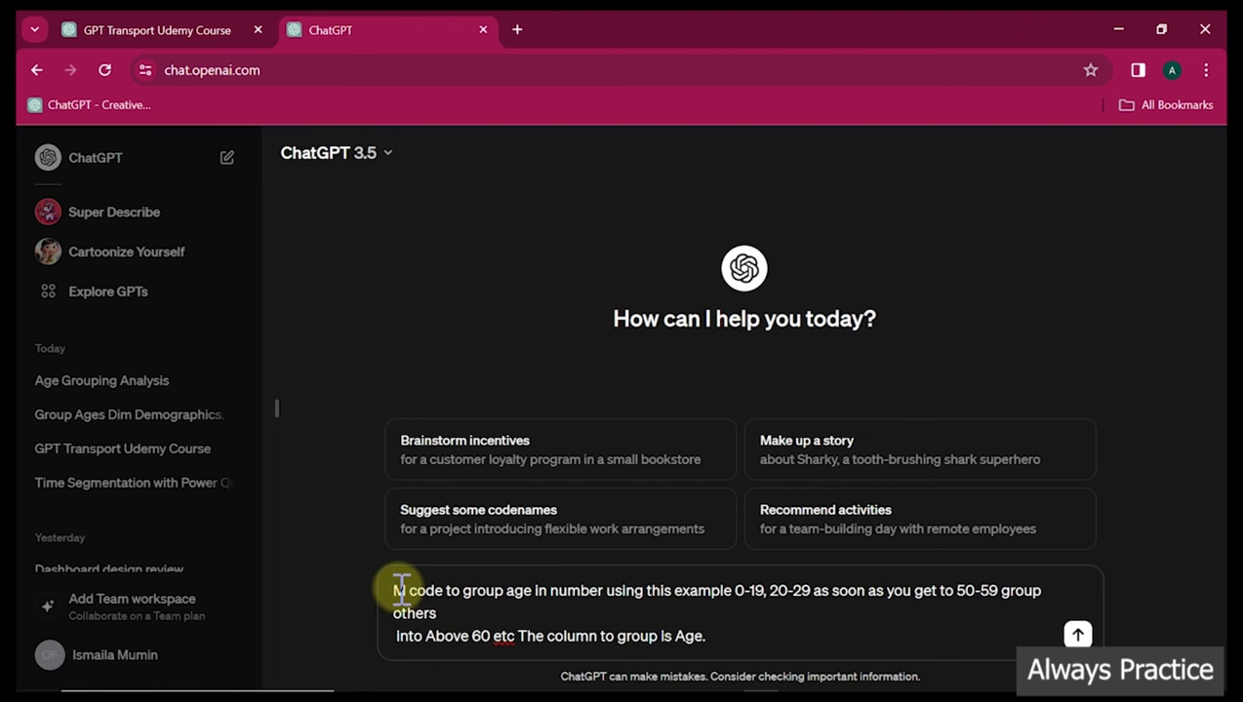
pyautogui.write('Write a')
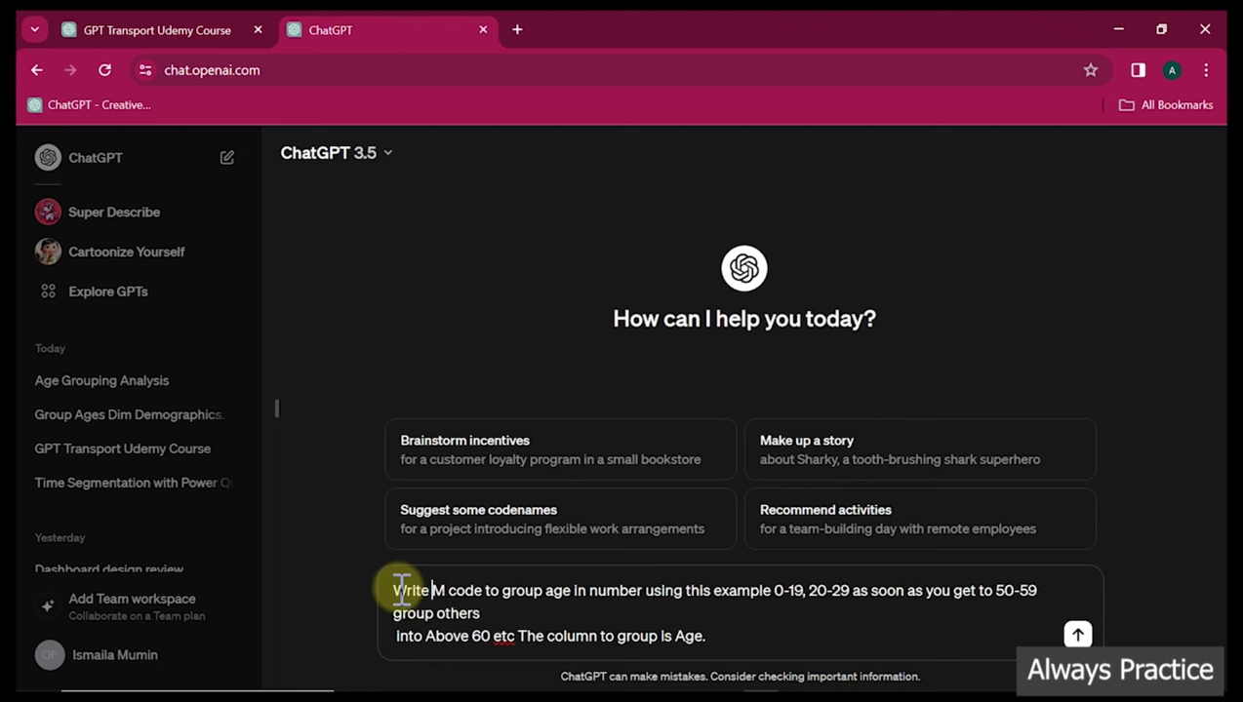
pyautogui.write('n')
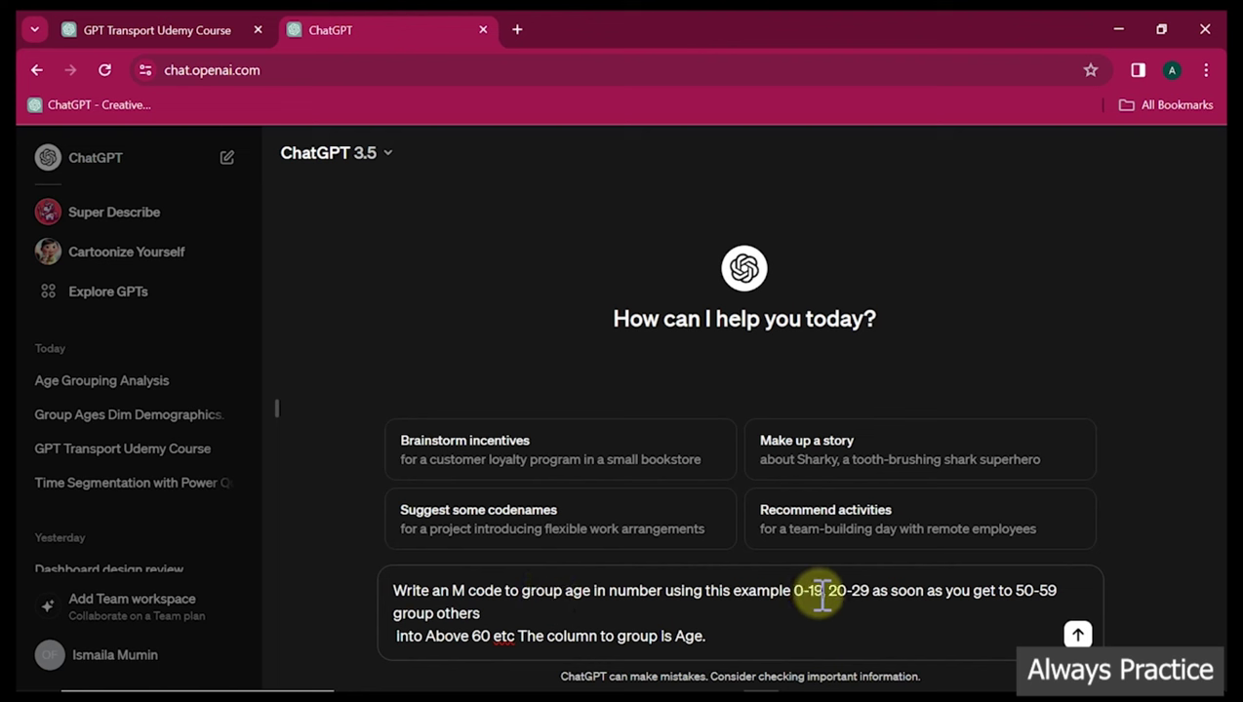
pyautogui.click(872, 592)
pyautogui.write('and')
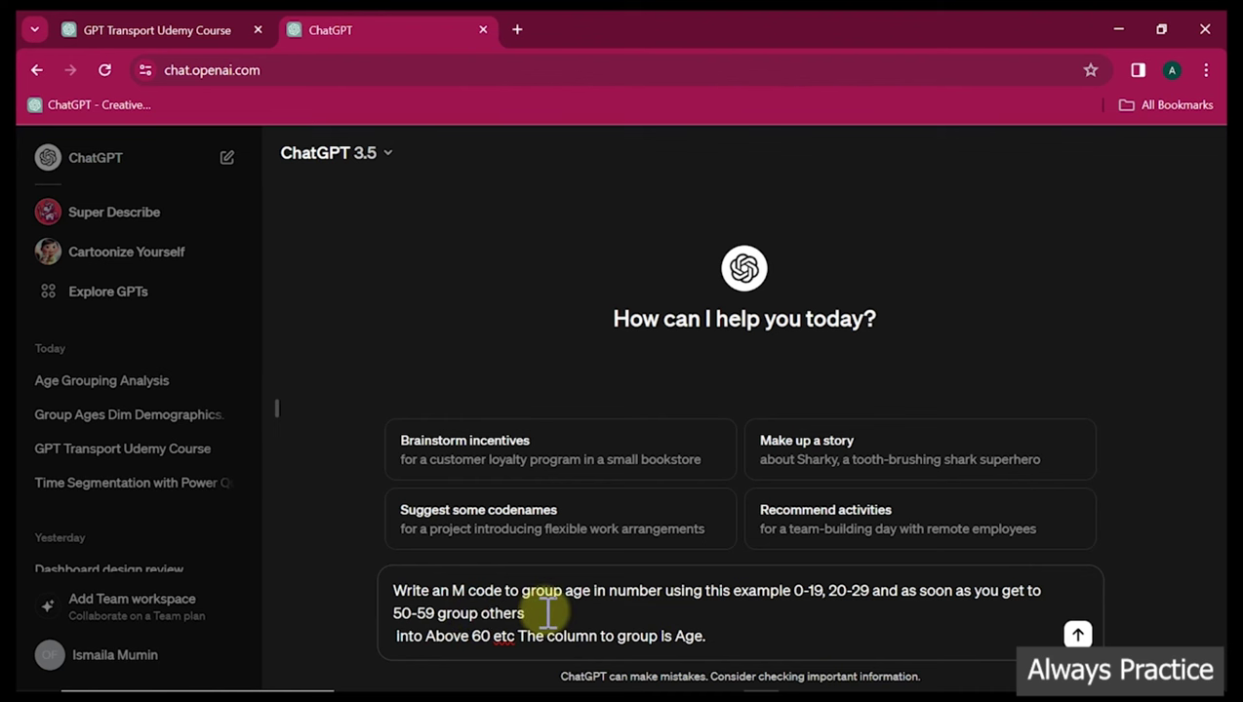
# Remove the line break before "into Above 60" so the prompt text runs on after "group others"
pyautogui.click(395, 636)
pyautogui.press('BackSpace')
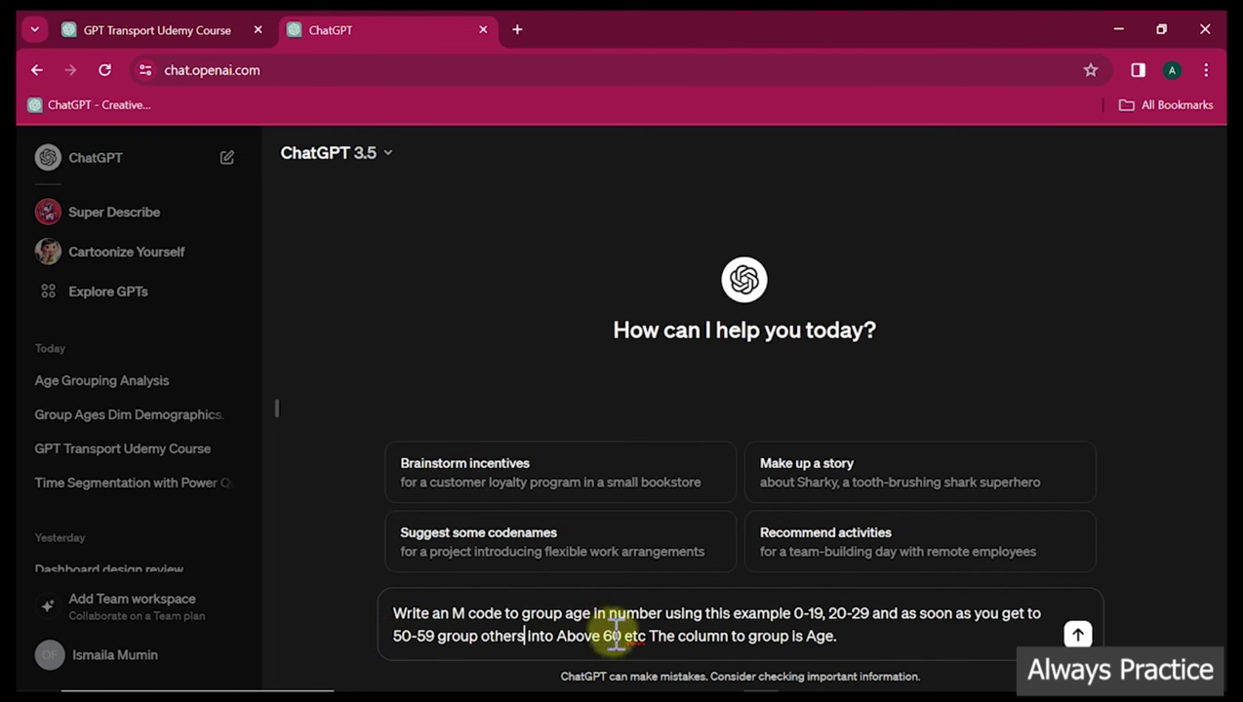
pyautogui.press('Delete')
pyautogui.write('i')
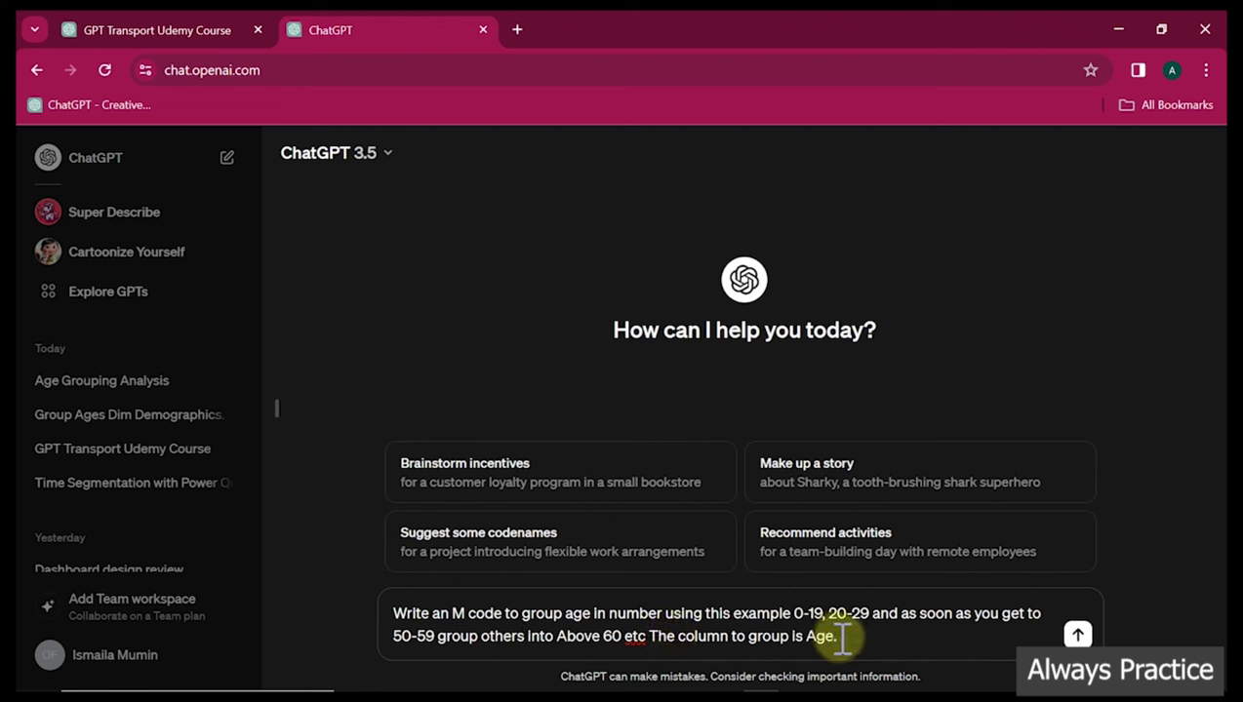
# Submit the age-grouping prompt and copy the generated M code
pyautogui.moveTo(846, 635); pyautogui.dragTo(802, 642)
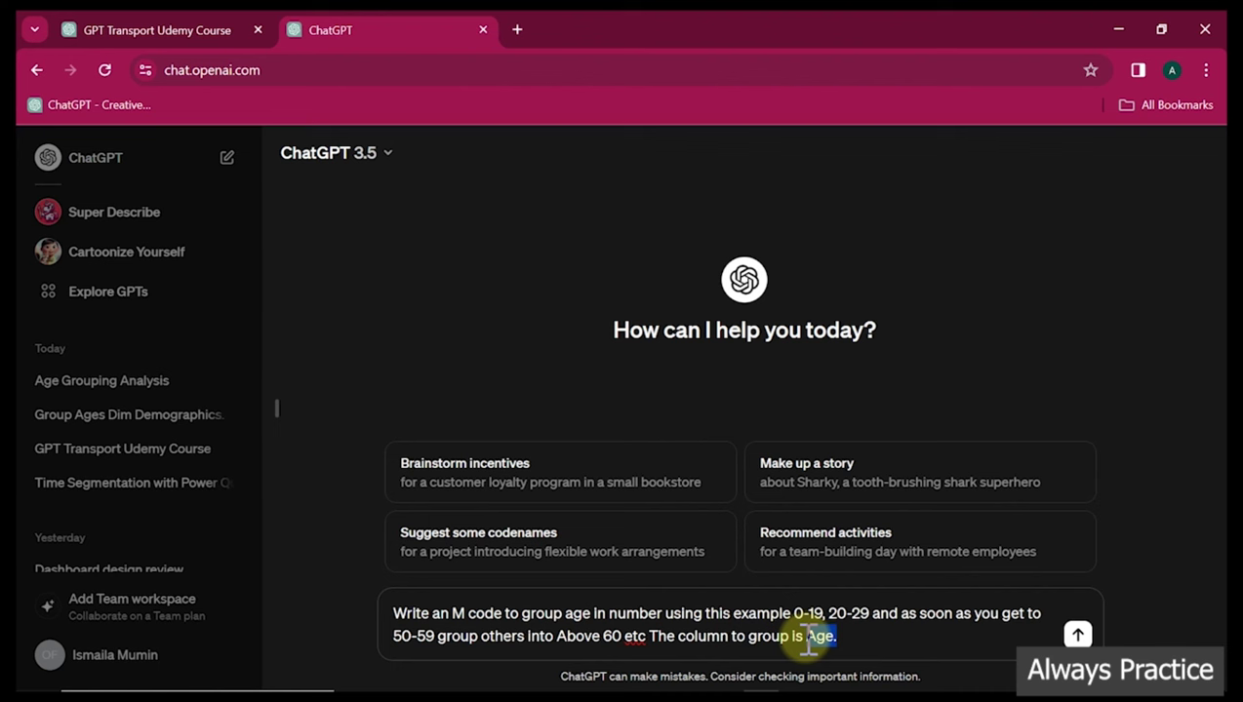
pyautogui.press('Return')
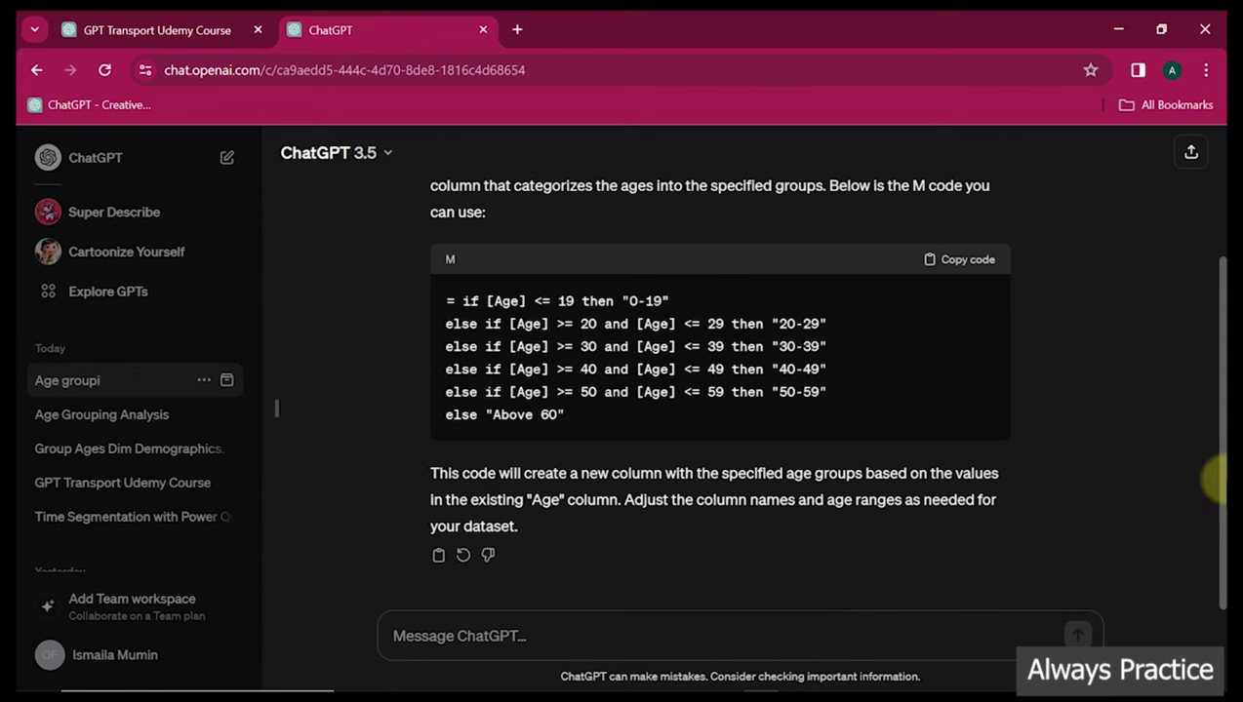
pyautogui.scroll(1, 1215, 478)
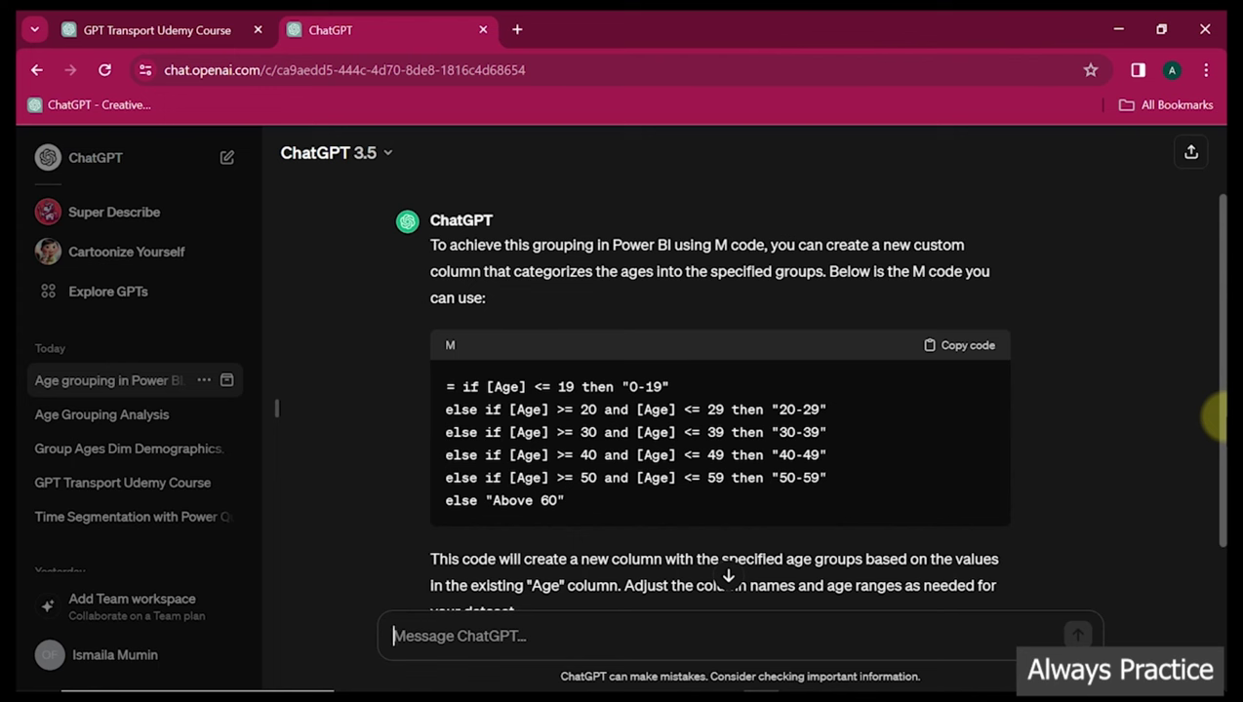
pyautogui.click(971, 346)
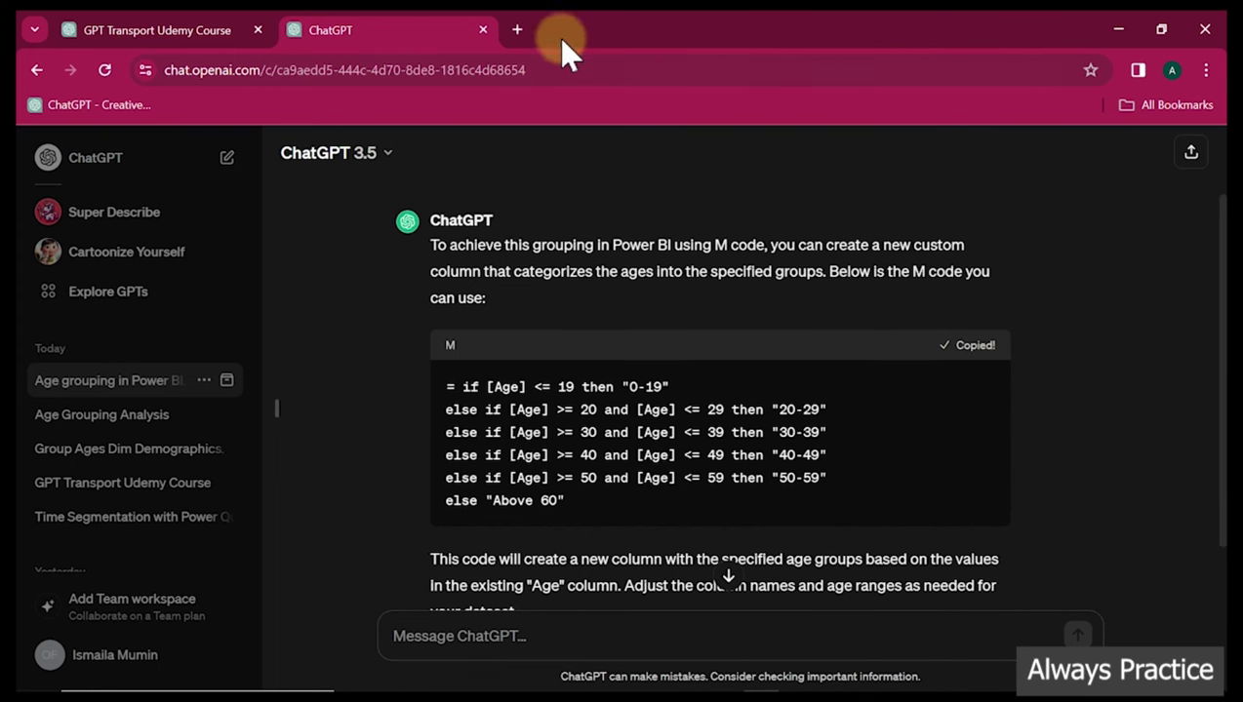
# Open a new ChatGPT chat in a separate browser tab and switch its model to ChatGPT 4
pyautogui.click(518, 31)
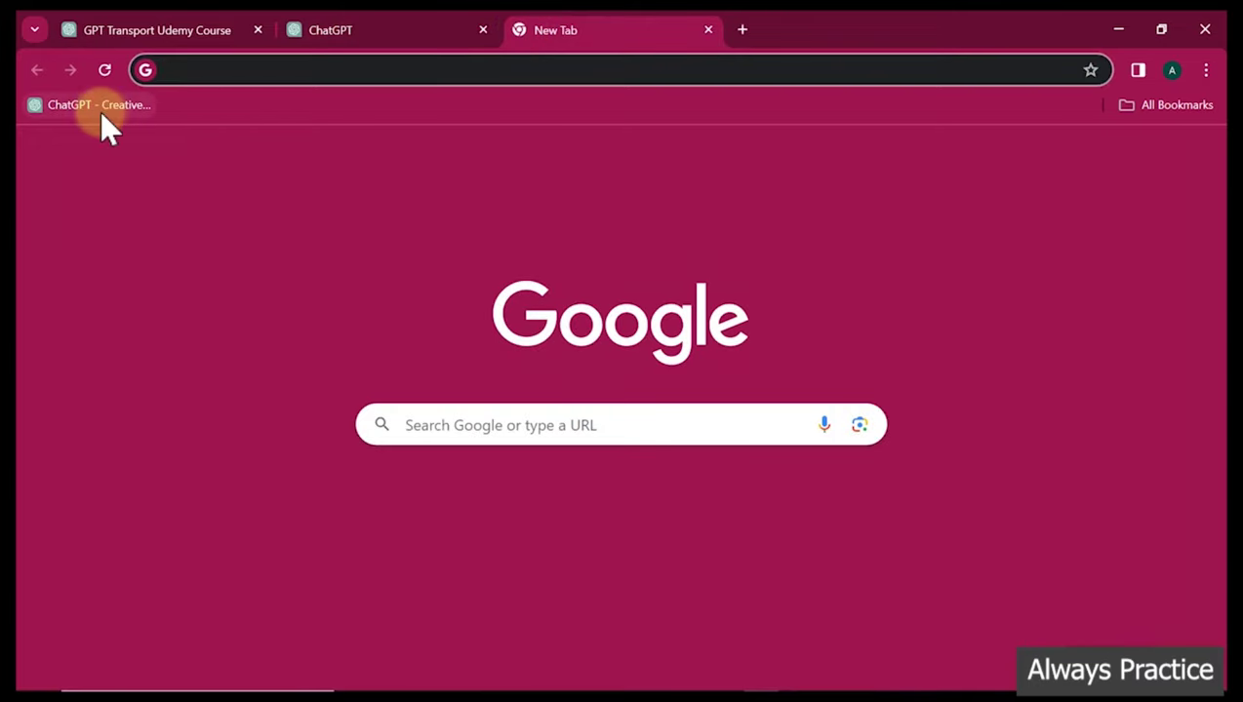
pyautogui.click(69, 107)
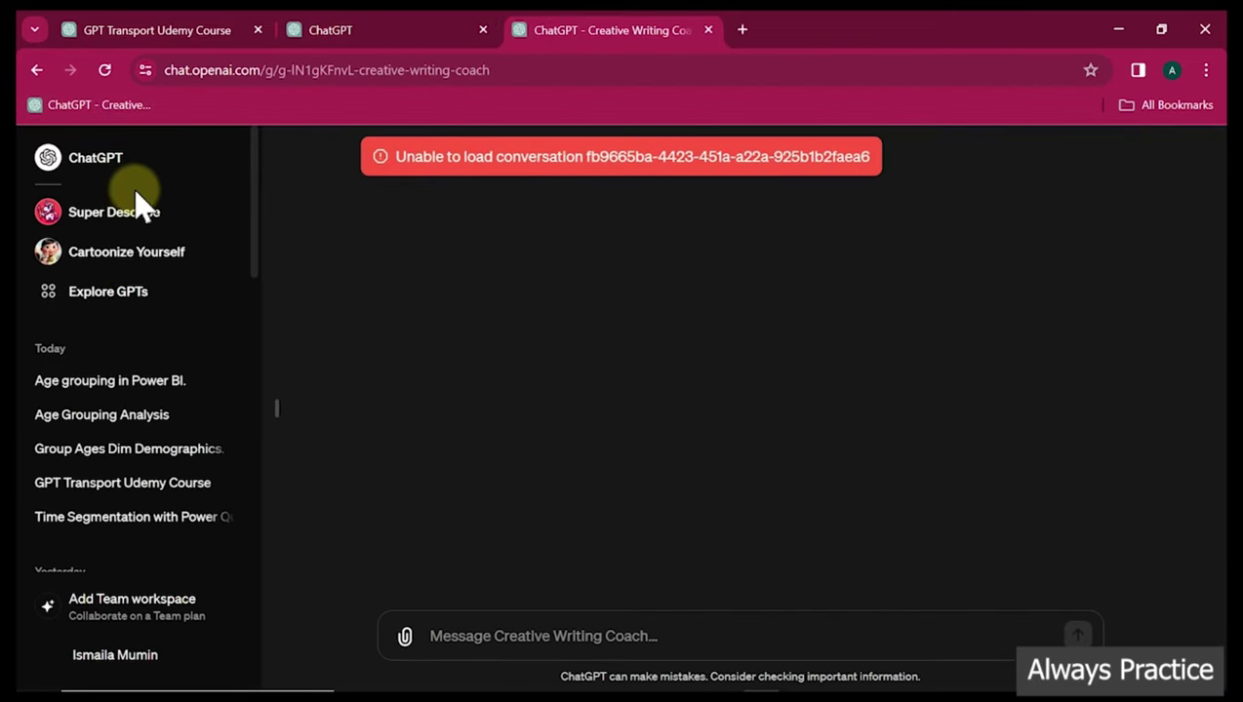
pyautogui.click(108, 157)
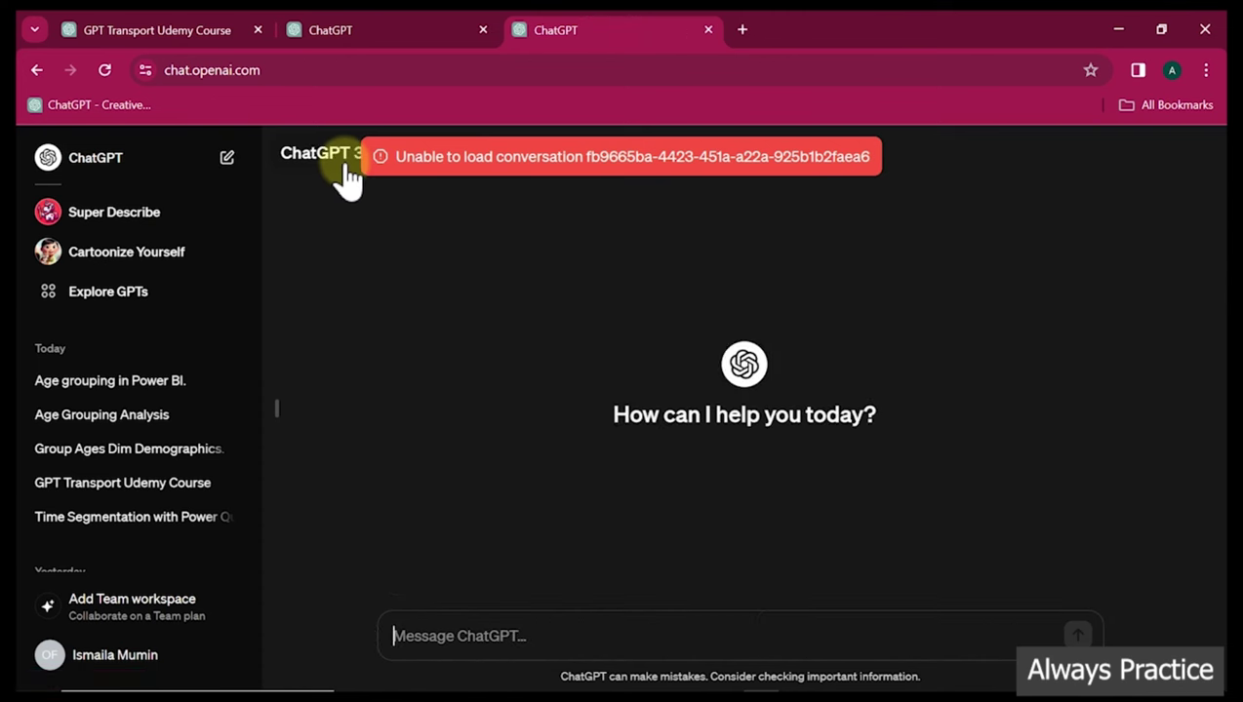
pyautogui.click(348, 175)
pyautogui.click(404, 224)
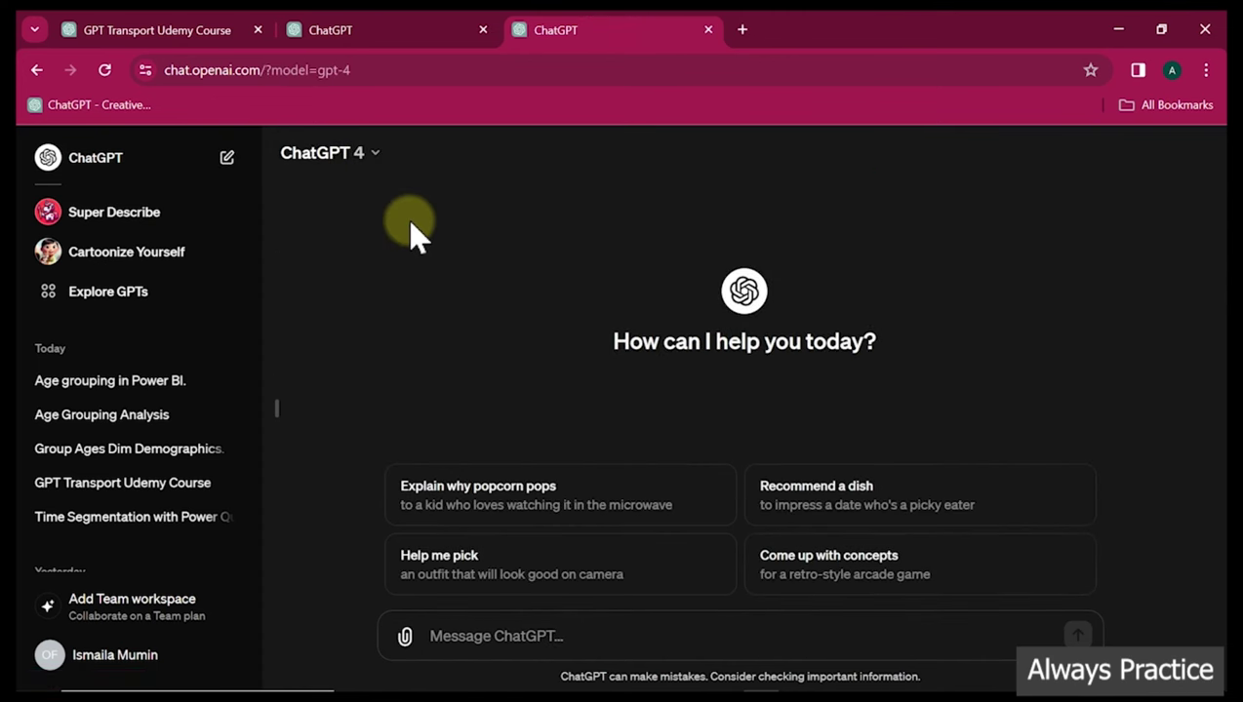
# Attach the Dim_demographics file from the Transportation Dataset folder to the new chat
pyautogui.click(405, 639)
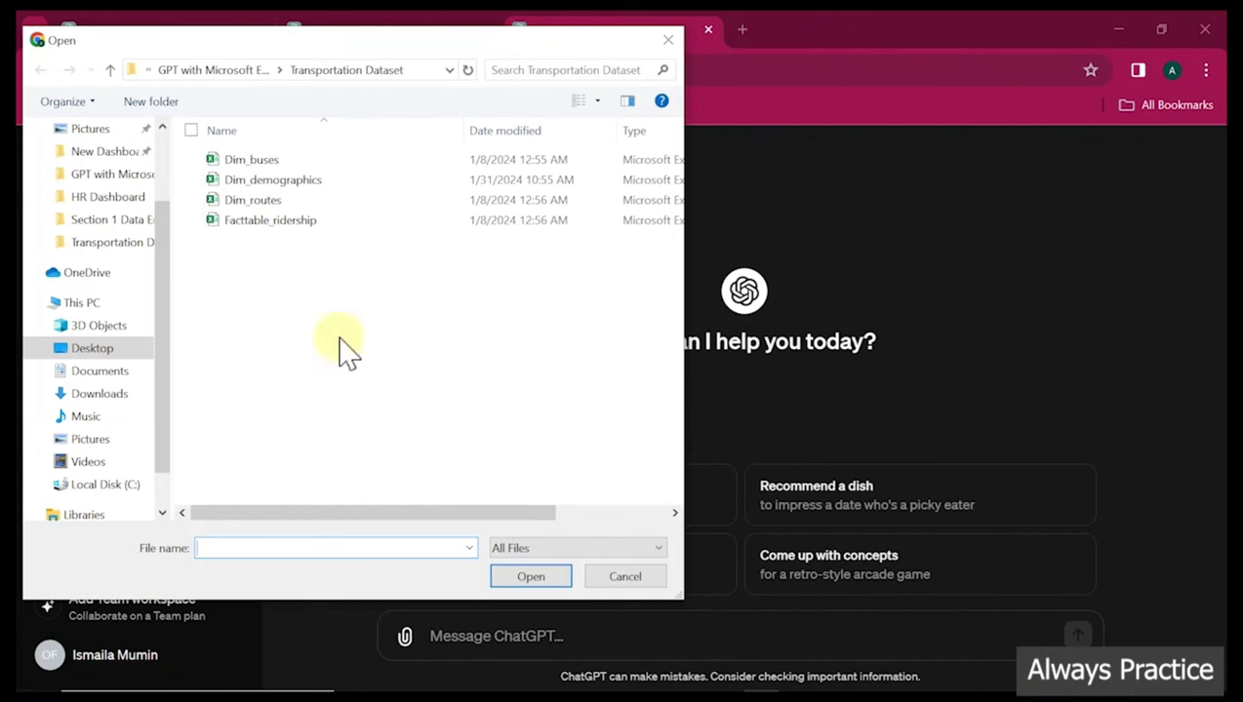
pyautogui.click(314, 182)
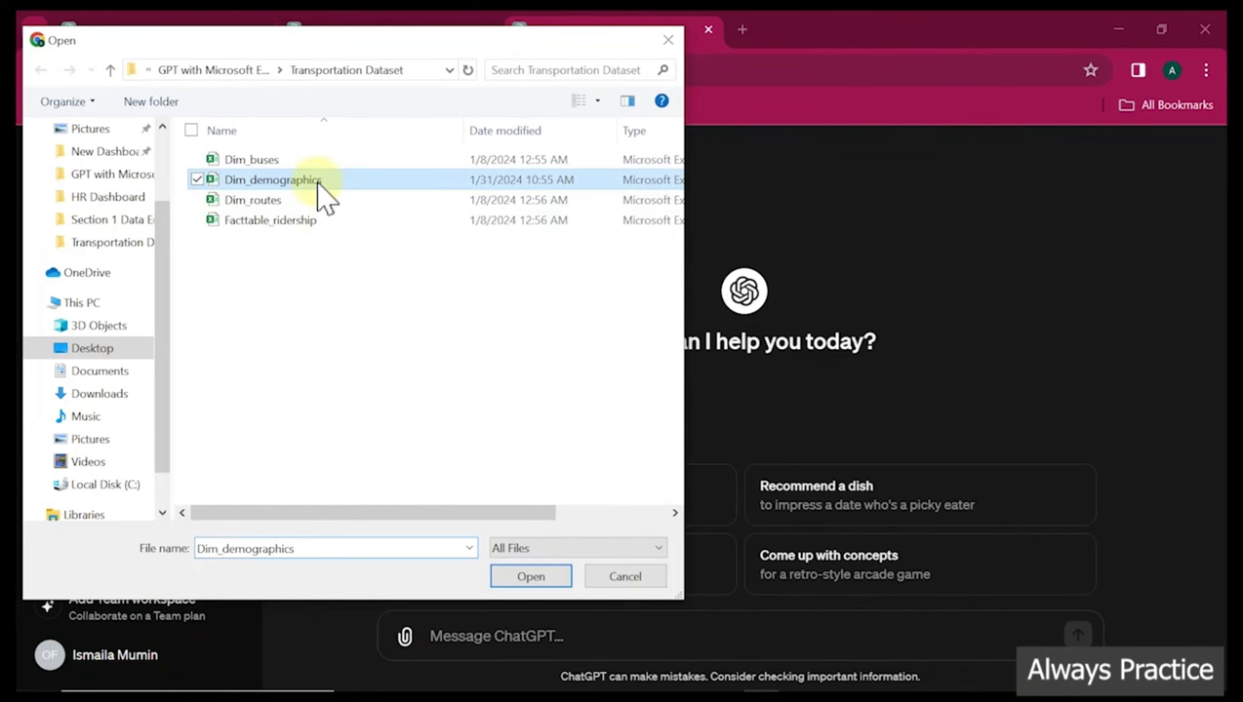
pyautogui.click(545, 580)
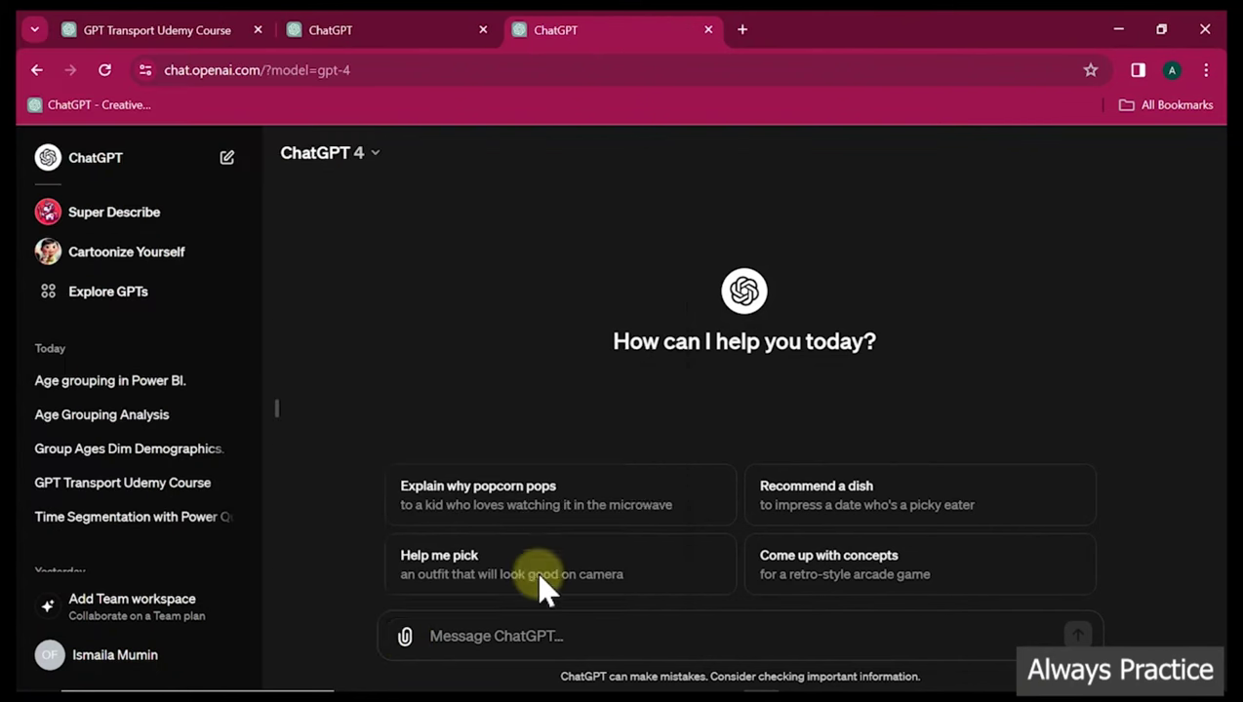
# Write the prompt's first line: "I have a column called age I want you to group the age column using this example."
pyautogui.click(529, 636)
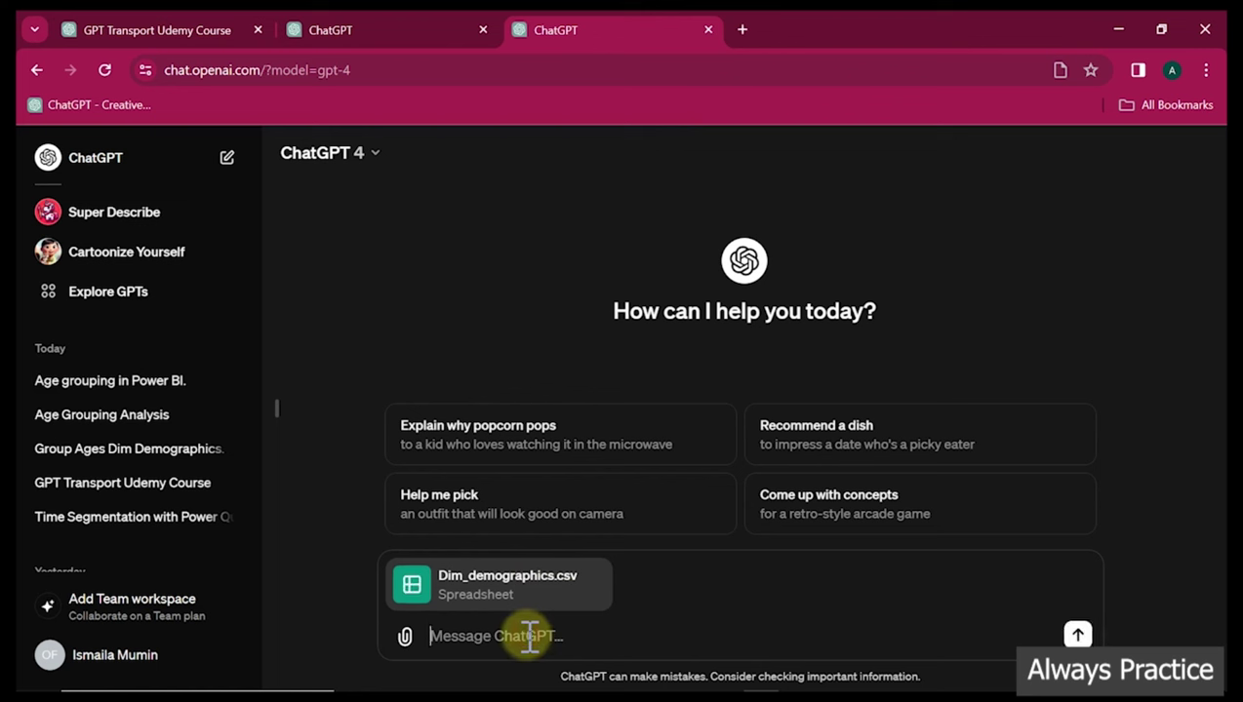
pyautogui.write('I')
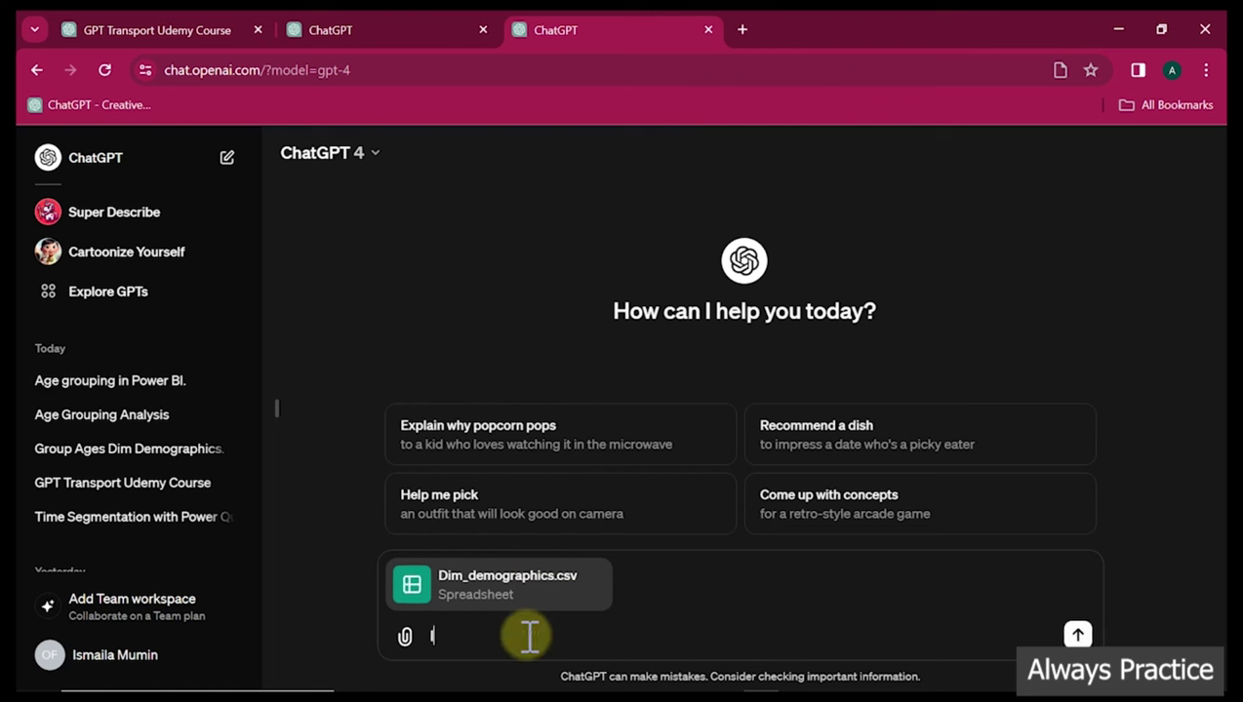
pyautogui.write(' have a column c')
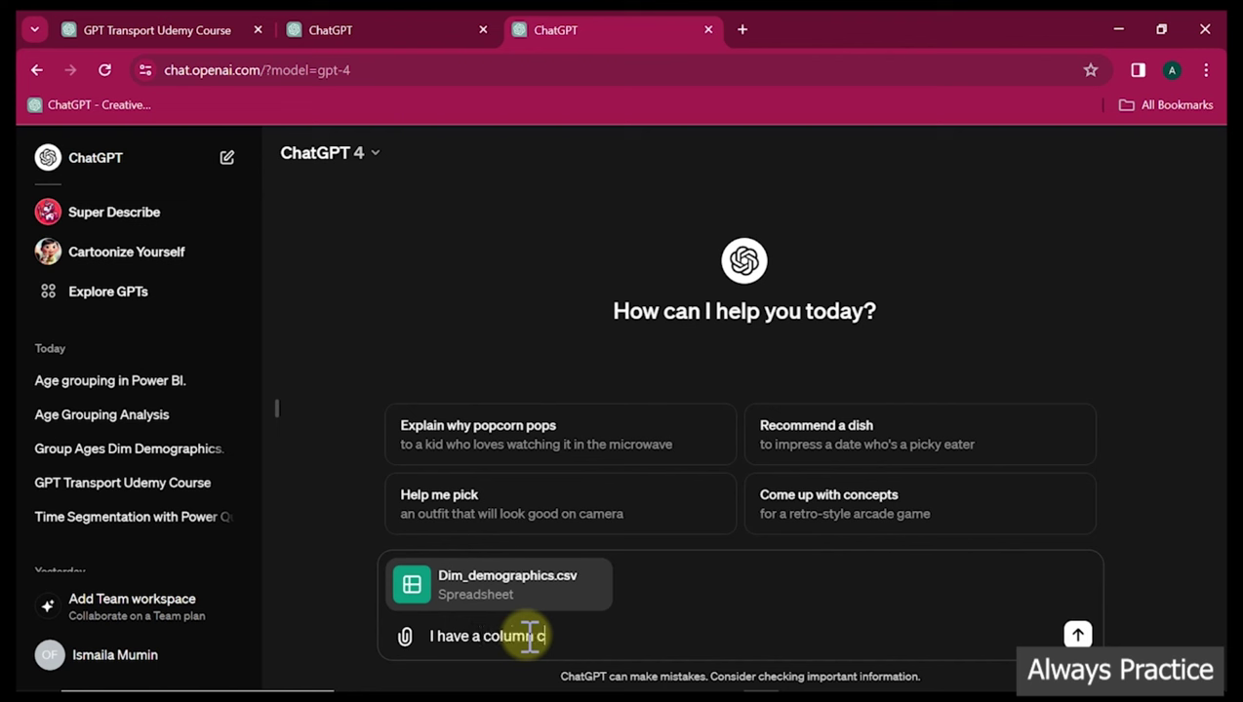
pyautogui.write('alled age I w')
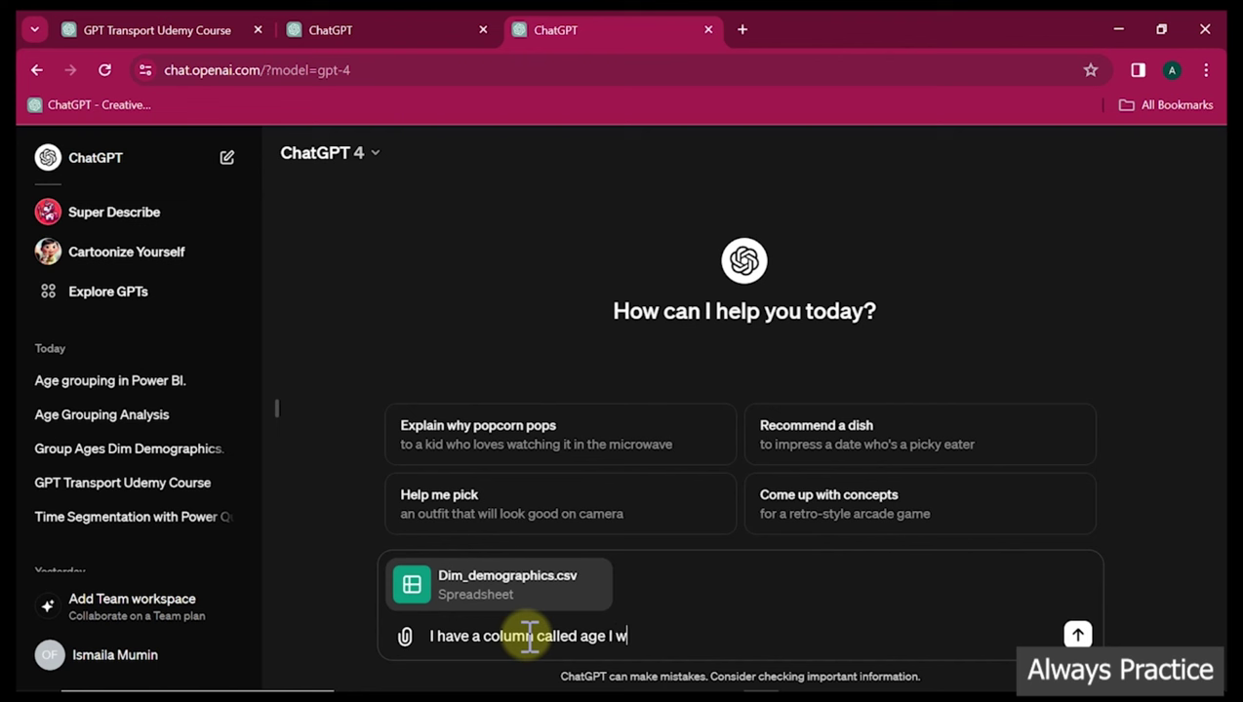
pyautogui.write('ant you to group the a')
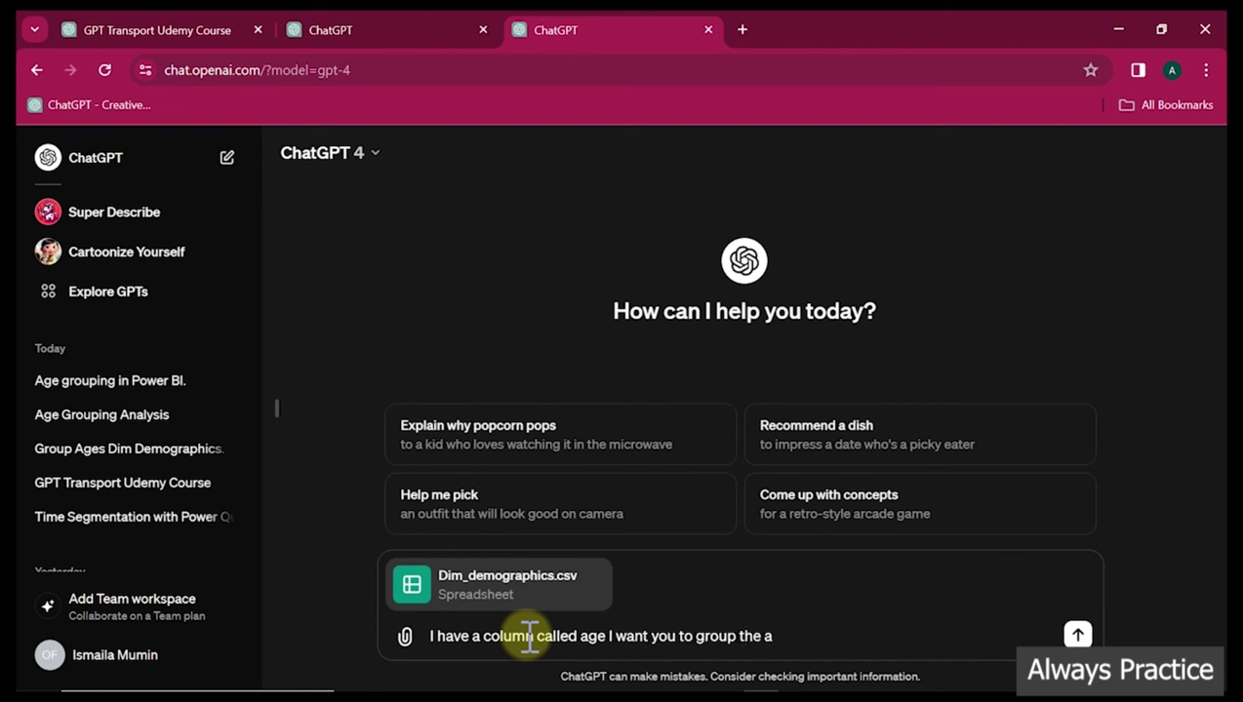
pyautogui.write('ge column usi')
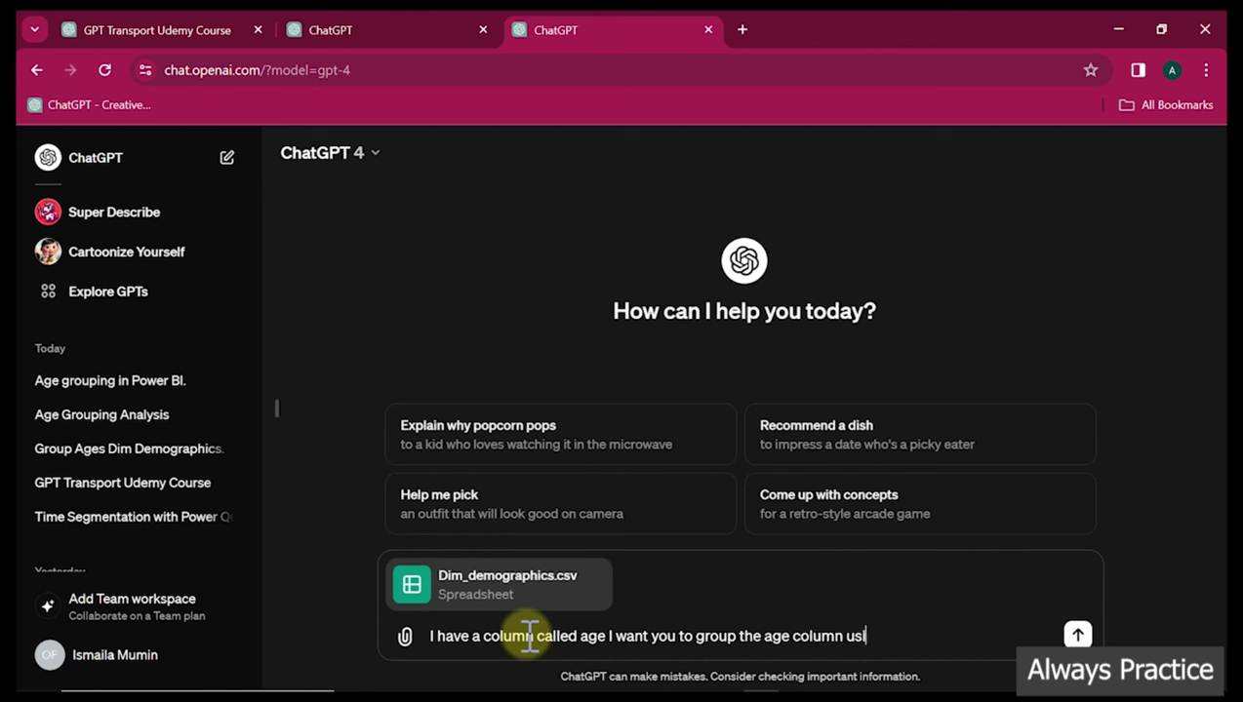
pyautogui.write('ng this example')
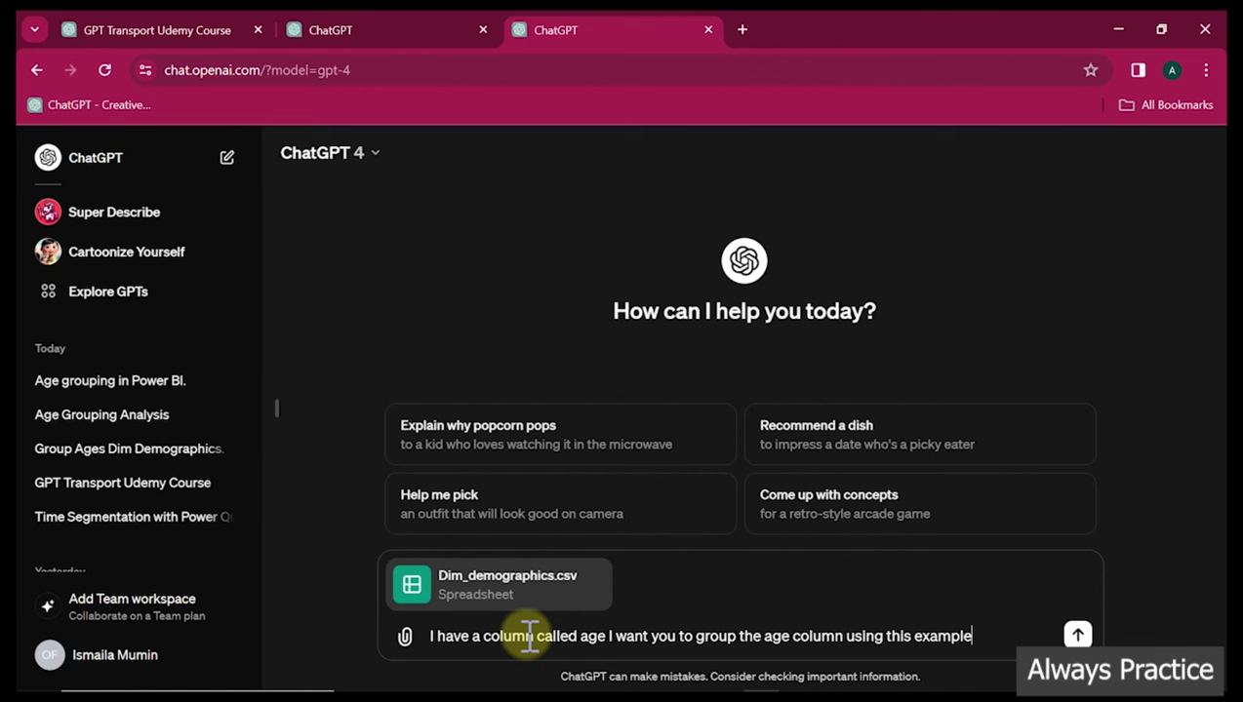
pyautogui.write('.')
pyautogui.hotkey('shift', 'Return')
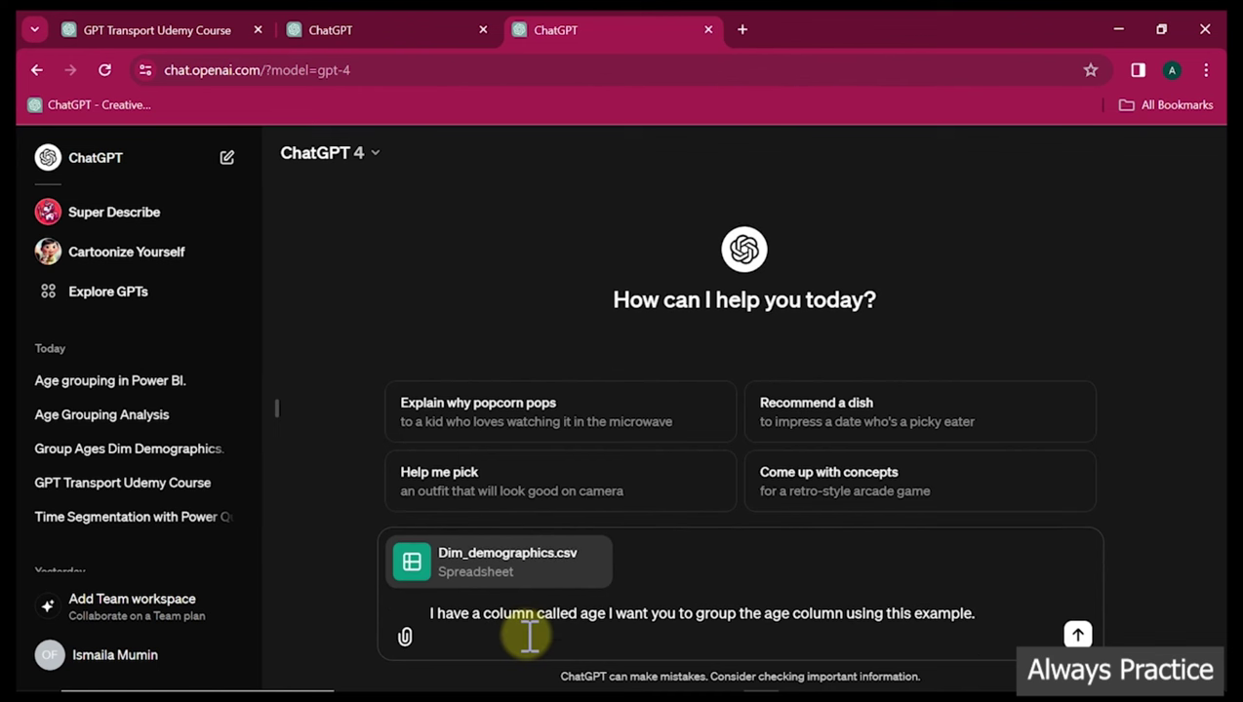
# Add "0-19, 20-29 and as soon as it gets to 50-59 group others into abve 60" on a second line and submit the prompt
pyautogui.write('0-19, 20-29 and as soon')
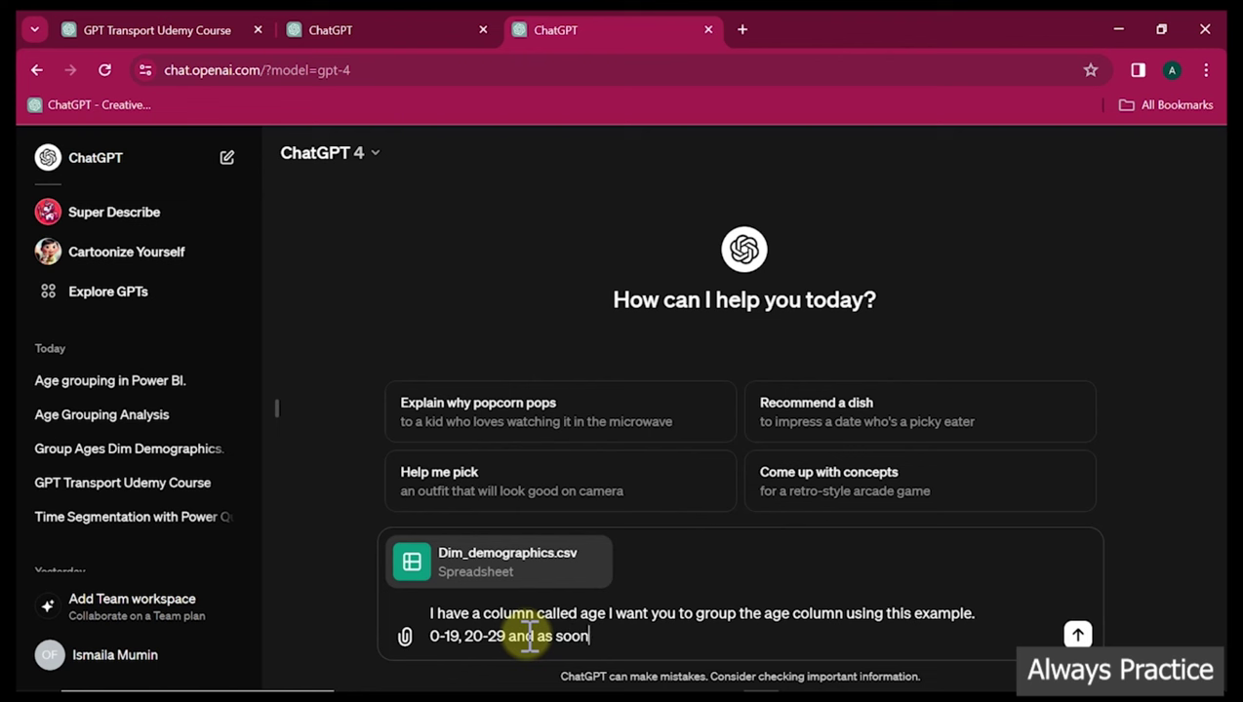
pyautogui.write(' a s it gets to 50')
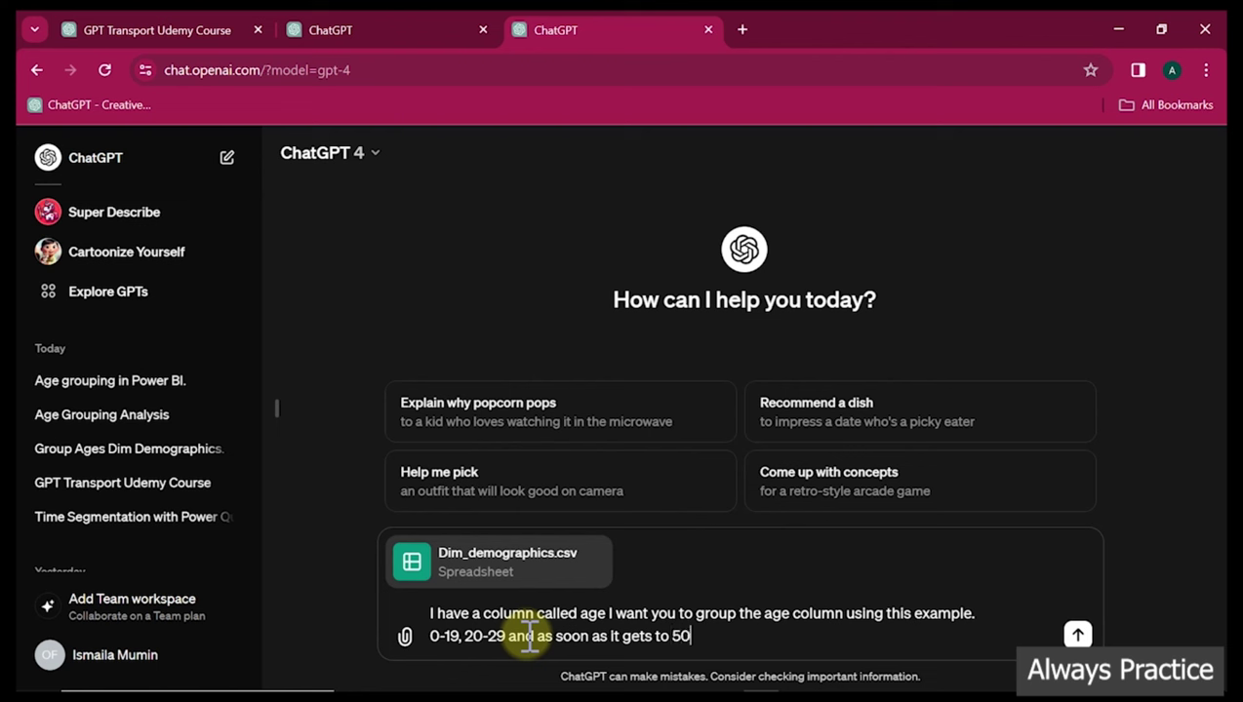
pyautogui.write('-59 group others Int o')
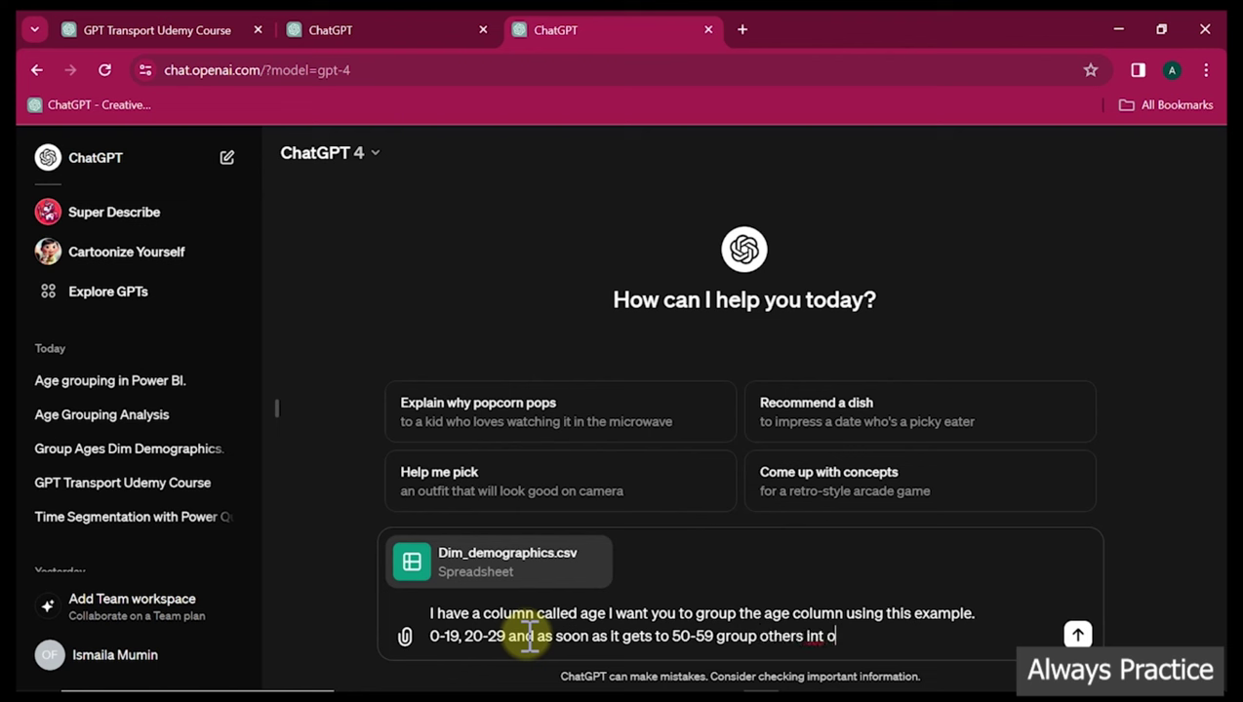
pyautogui.press('BackSpace')
pyautogui.press('BackSpace')
pyautogui.write('ot av')
pyautogui.press('BackSpace')
pyautogui.write('bve 60')
pyautogui.press('Return')
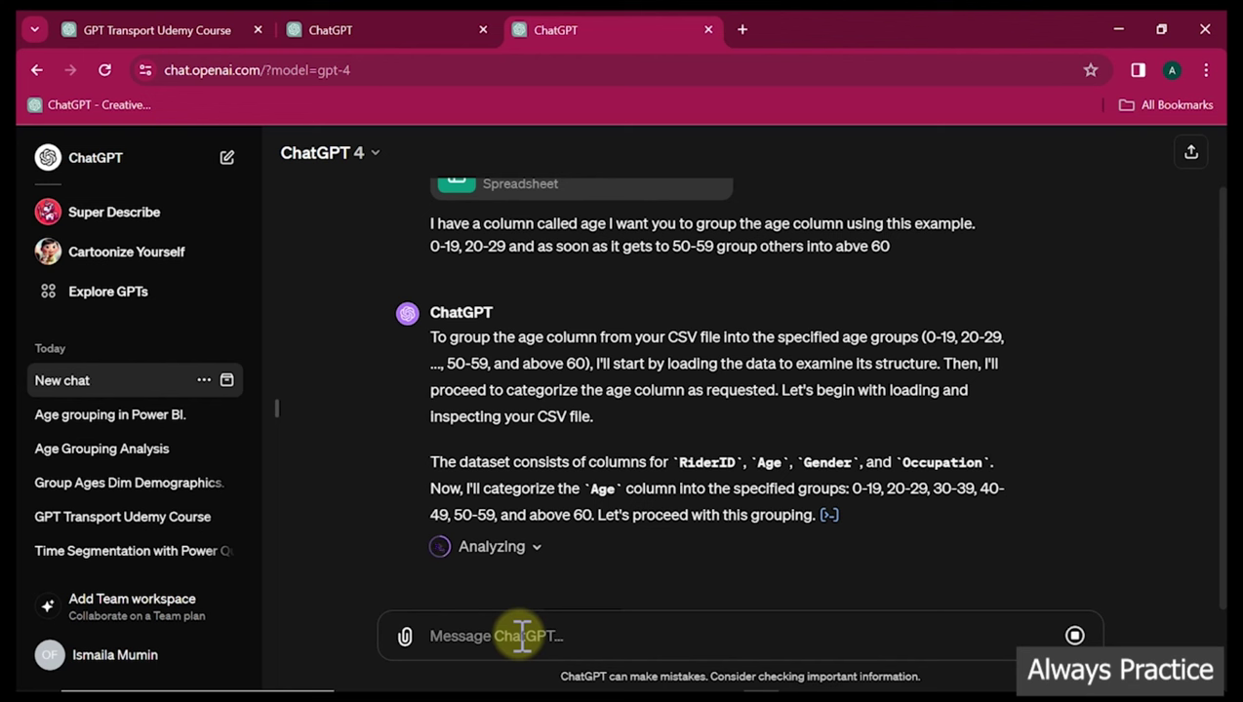
# Ask ChatGPT in a follow-up message to do the grouping in Power Query M code, and bring the generated code into view
pyautogui.write('Do')
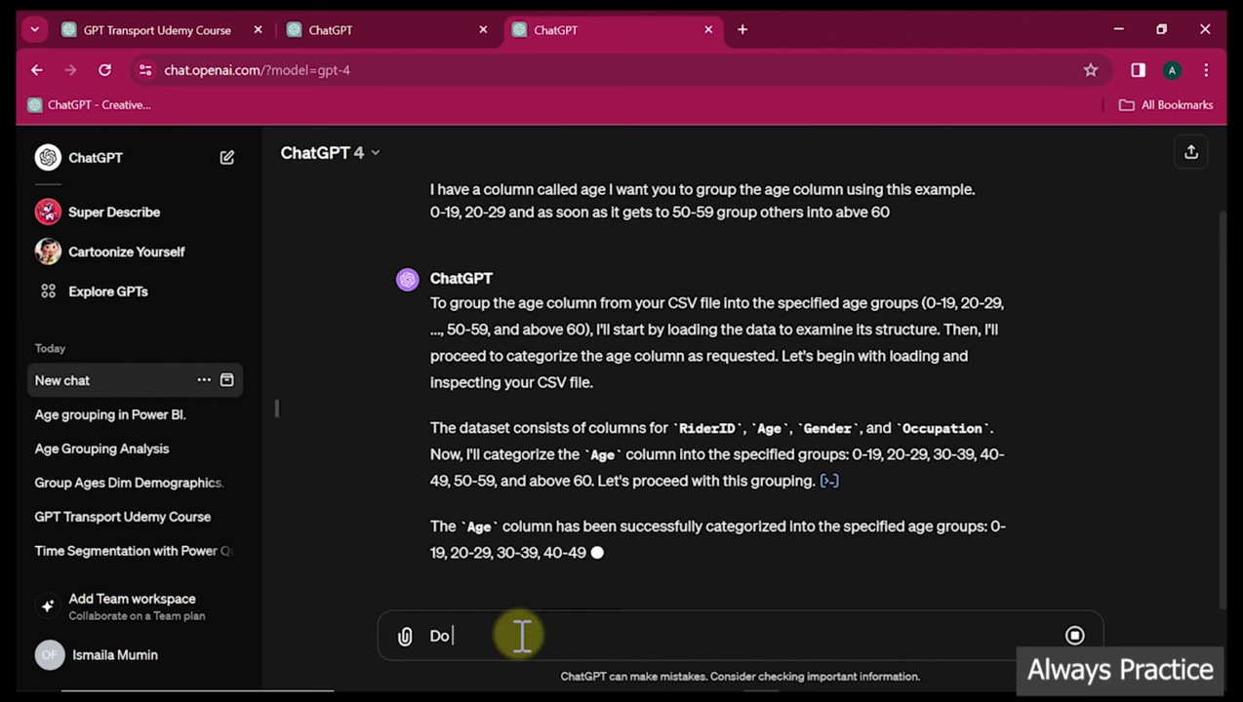
pyautogui.write(' it in')
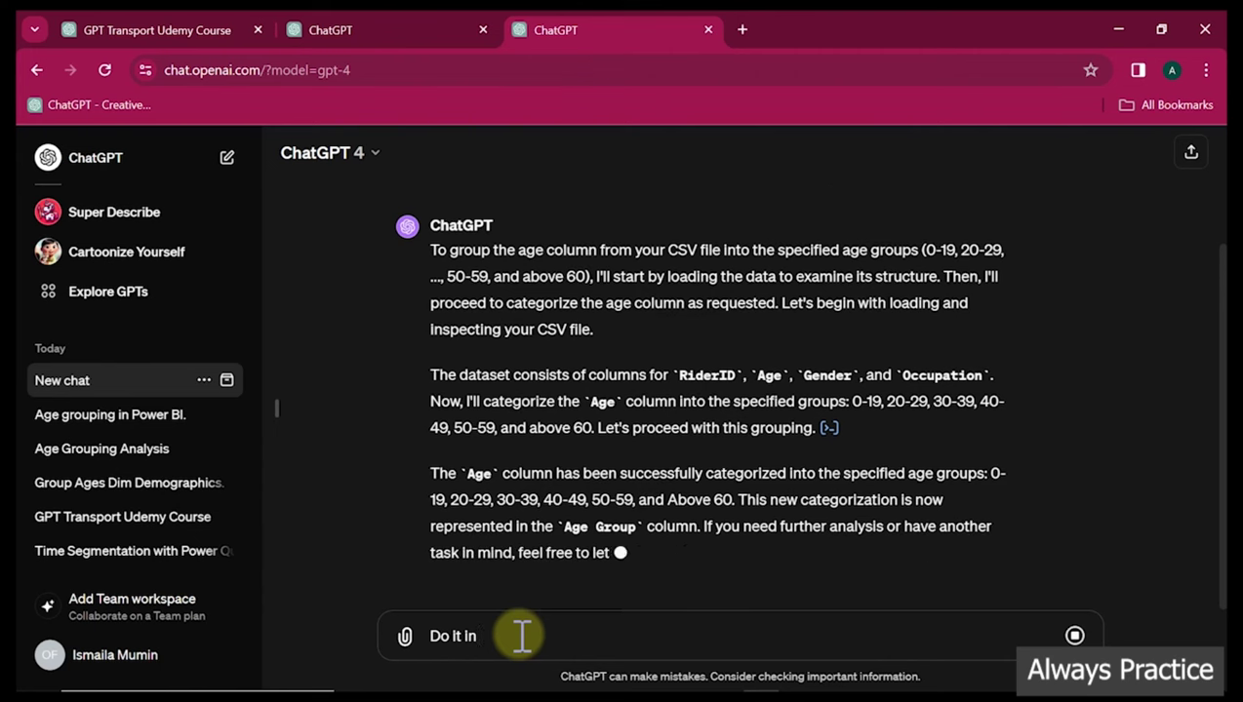
pyautogui.write(' Power Qu')
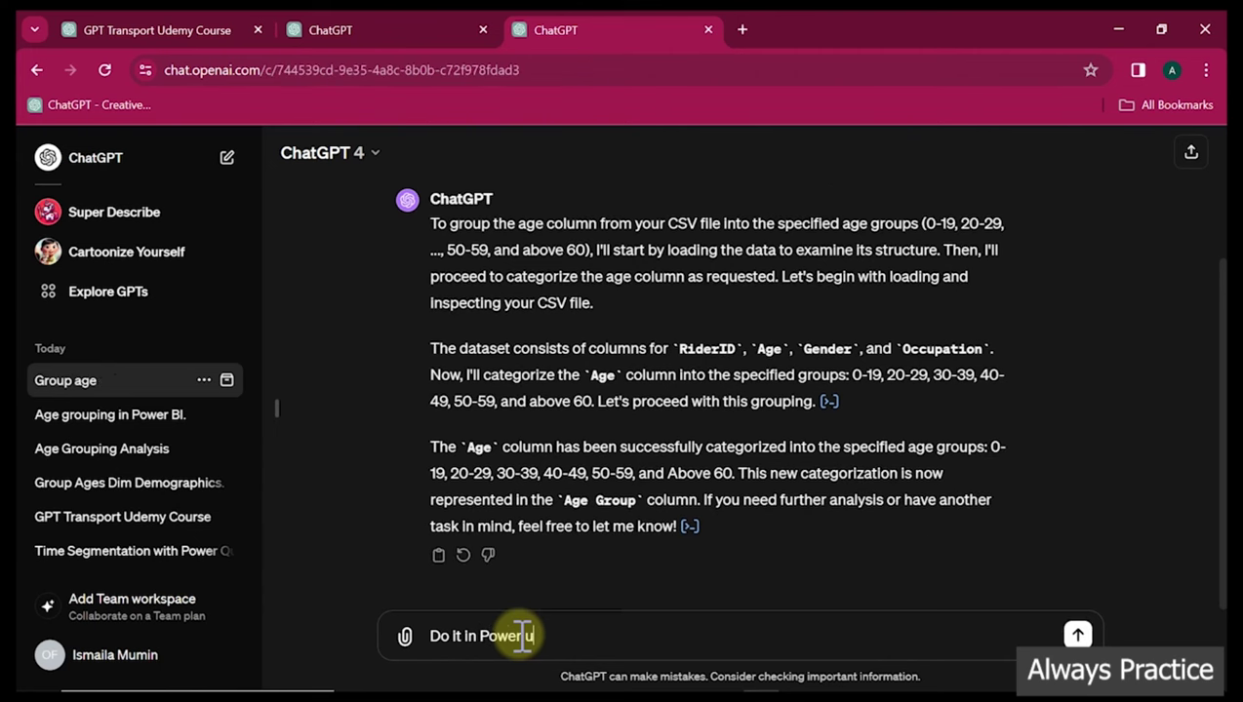
pyautogui.write('ery')
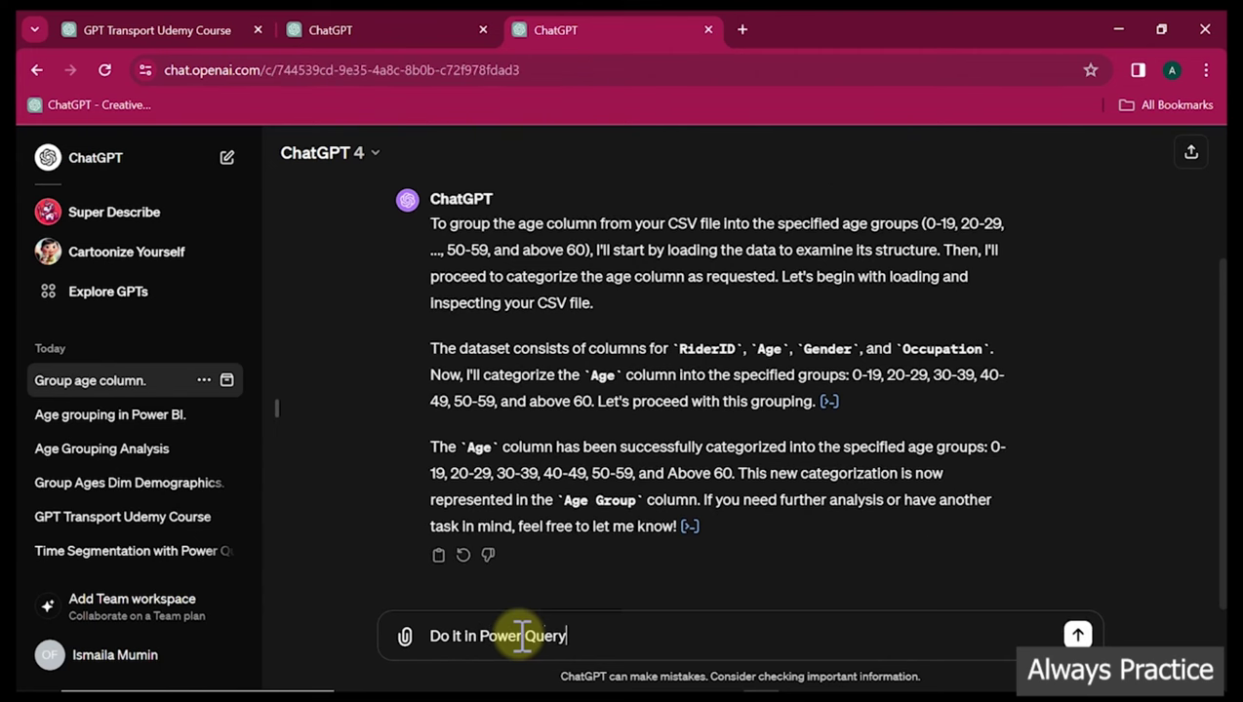
pyautogui.write(' Mo')
pyautogui.write(' code')
pyautogui.press('Return')
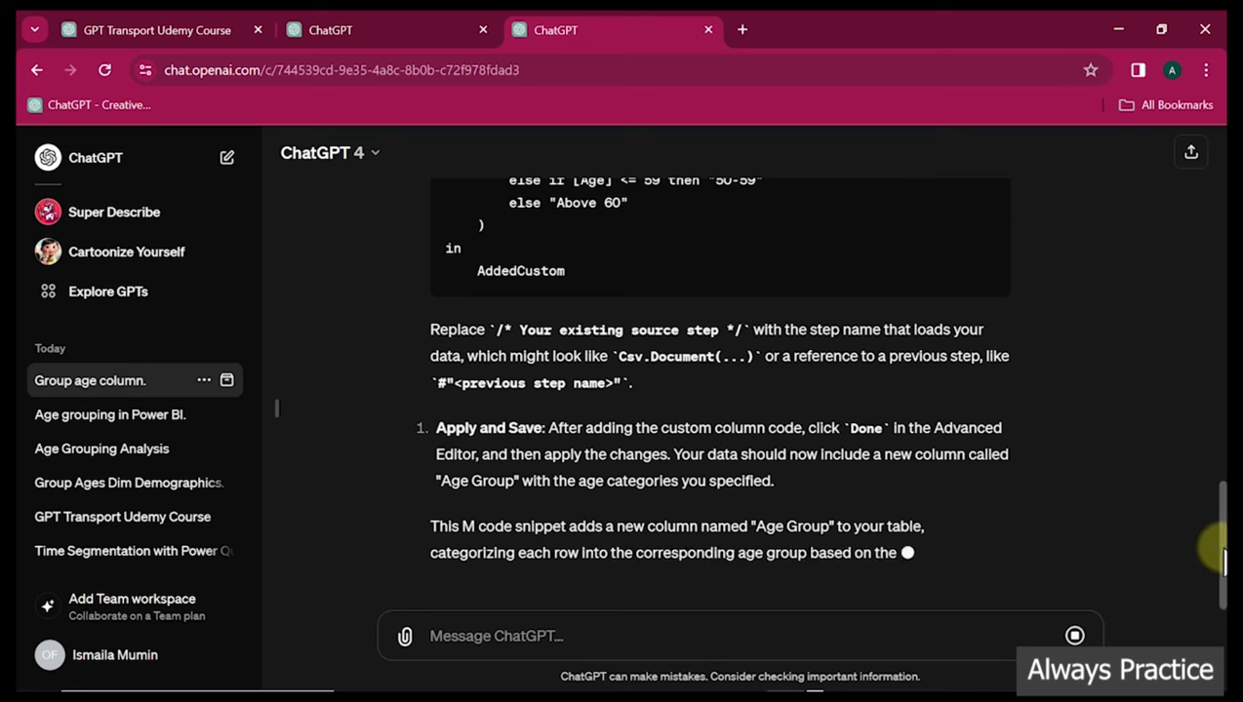
pyautogui.moveTo(1221, 561); pyautogui.dragTo(1213, 475)
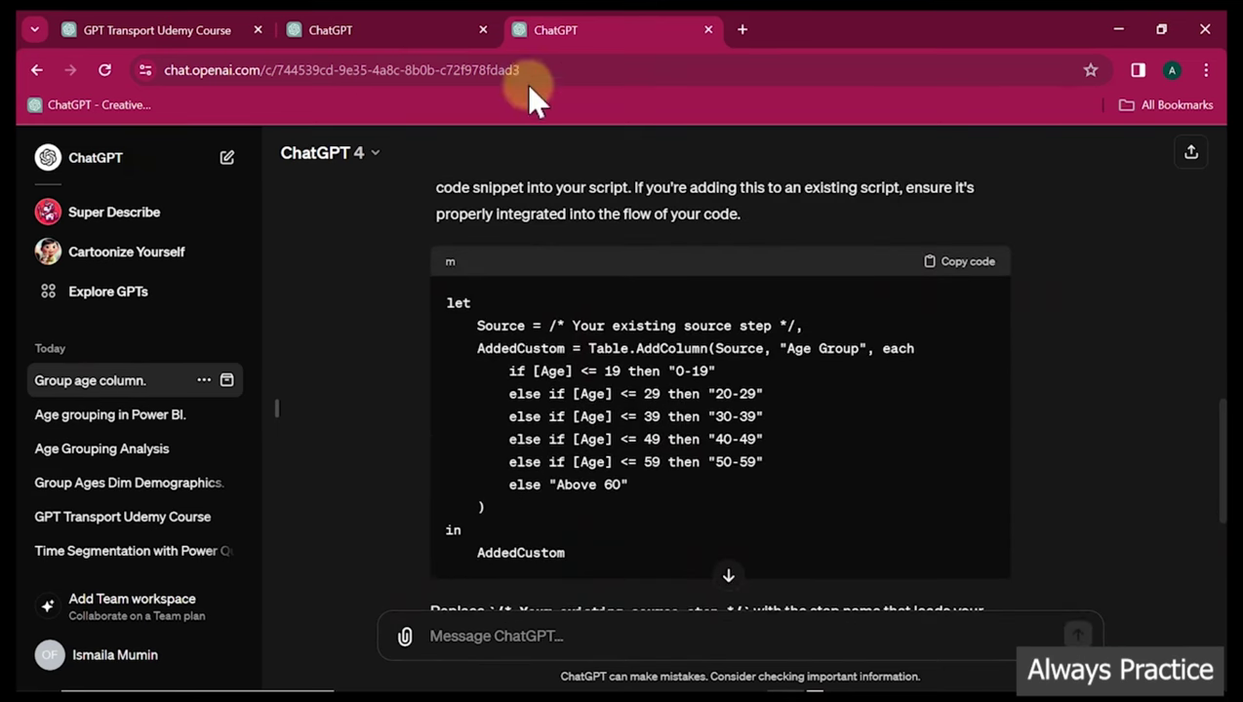
# Copy the age-grouping M code from the ChatGPT 3.5 chat and switch to the Power Query Editor
pyautogui.click(359, 30)
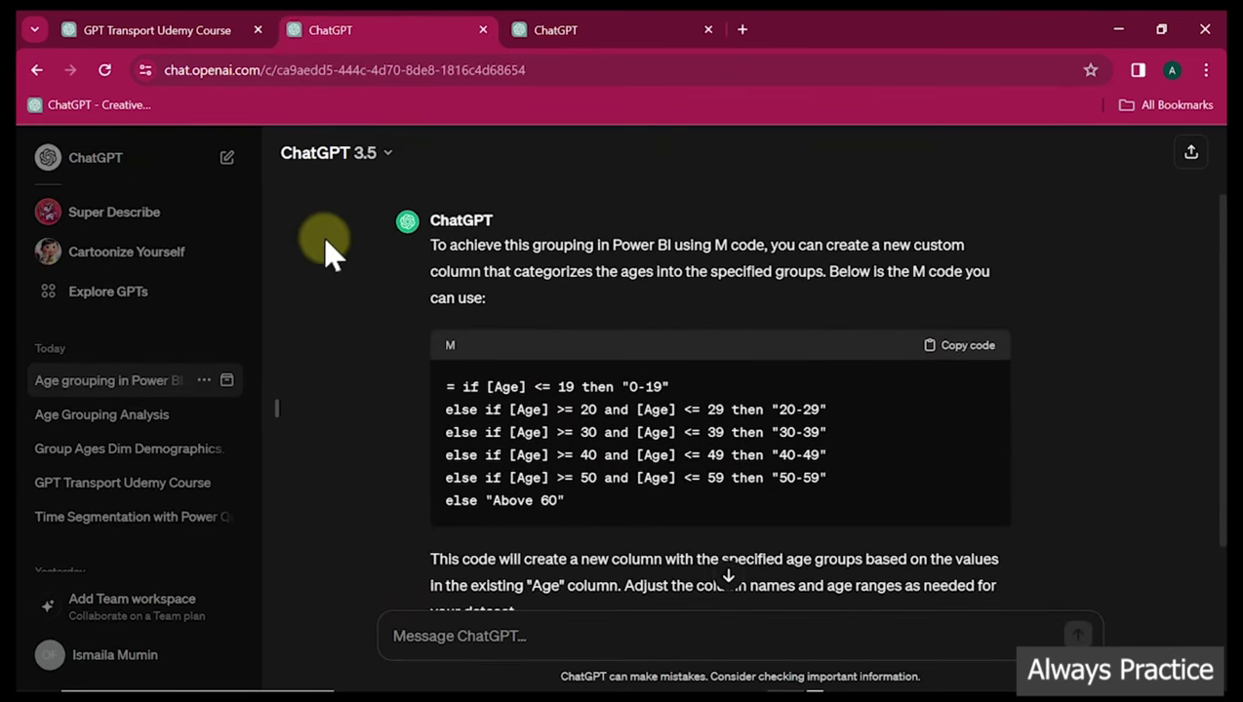
pyautogui.click(984, 346)
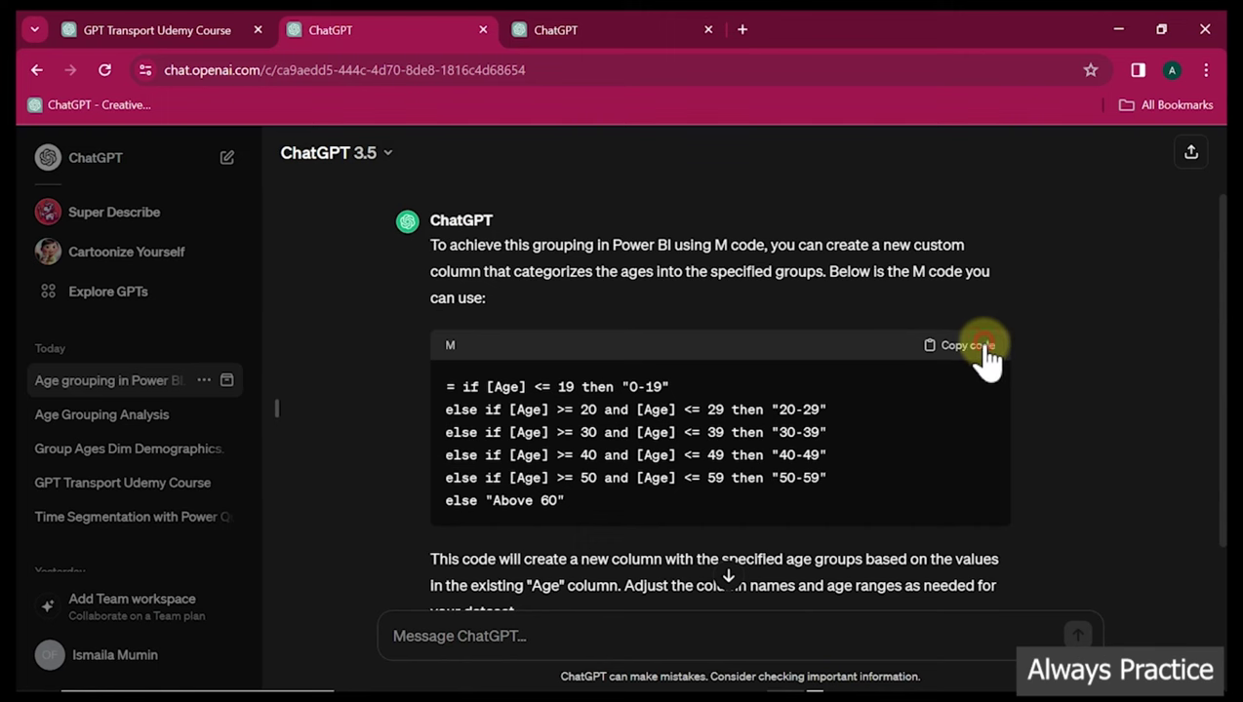
pyautogui.moveTo(736, 678)
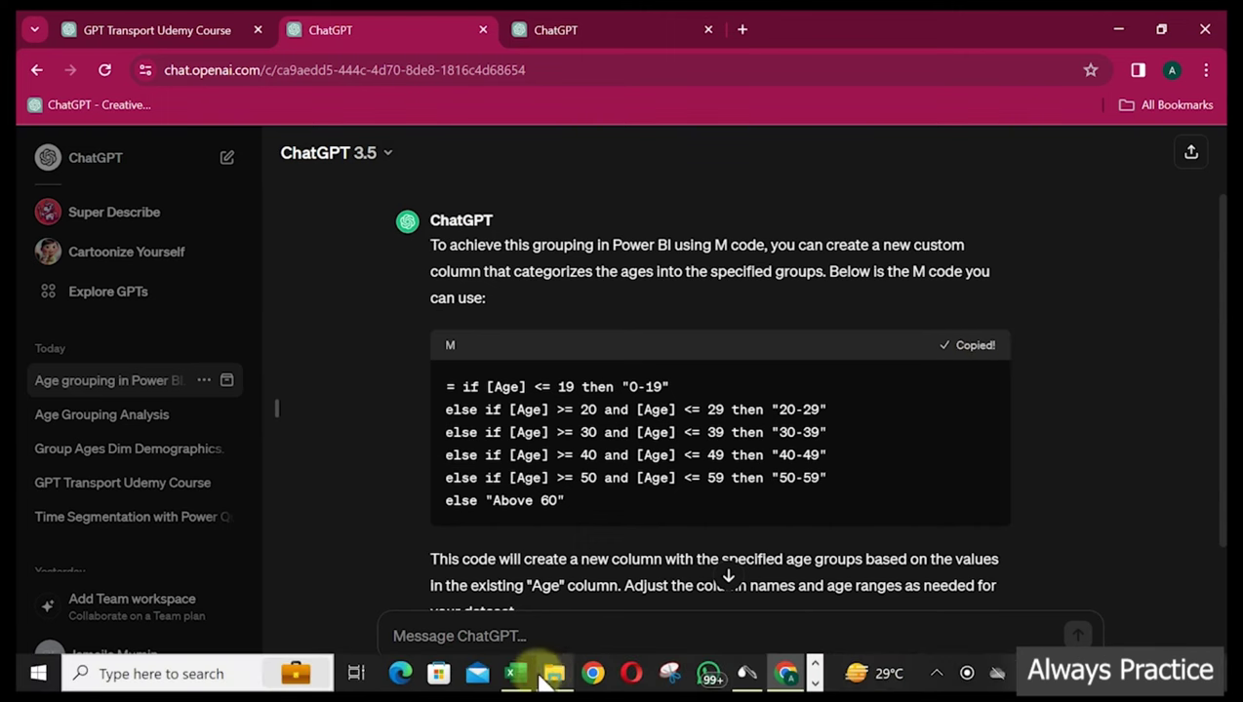
pyautogui.moveTo(511, 673)
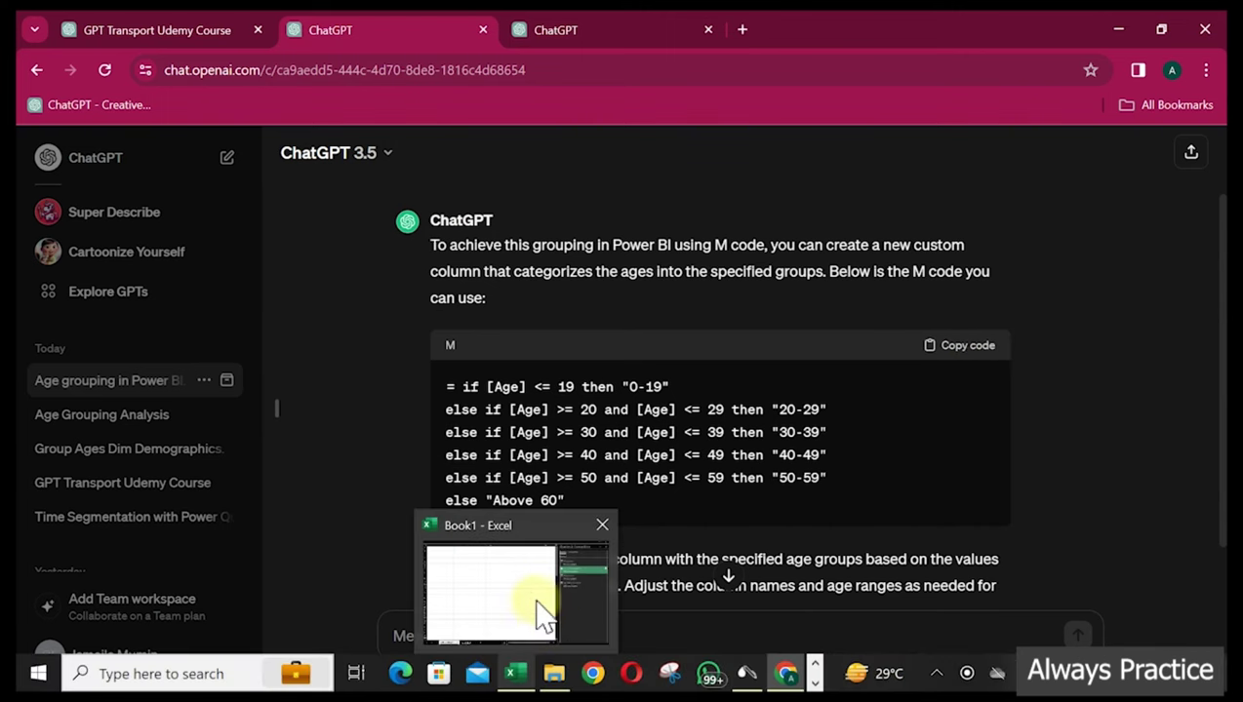
pyautogui.click(543, 615)
# Create the custom column in Dim_demographics from the pasted age-group formula and check its distinct values
pyautogui.click(472, 343)
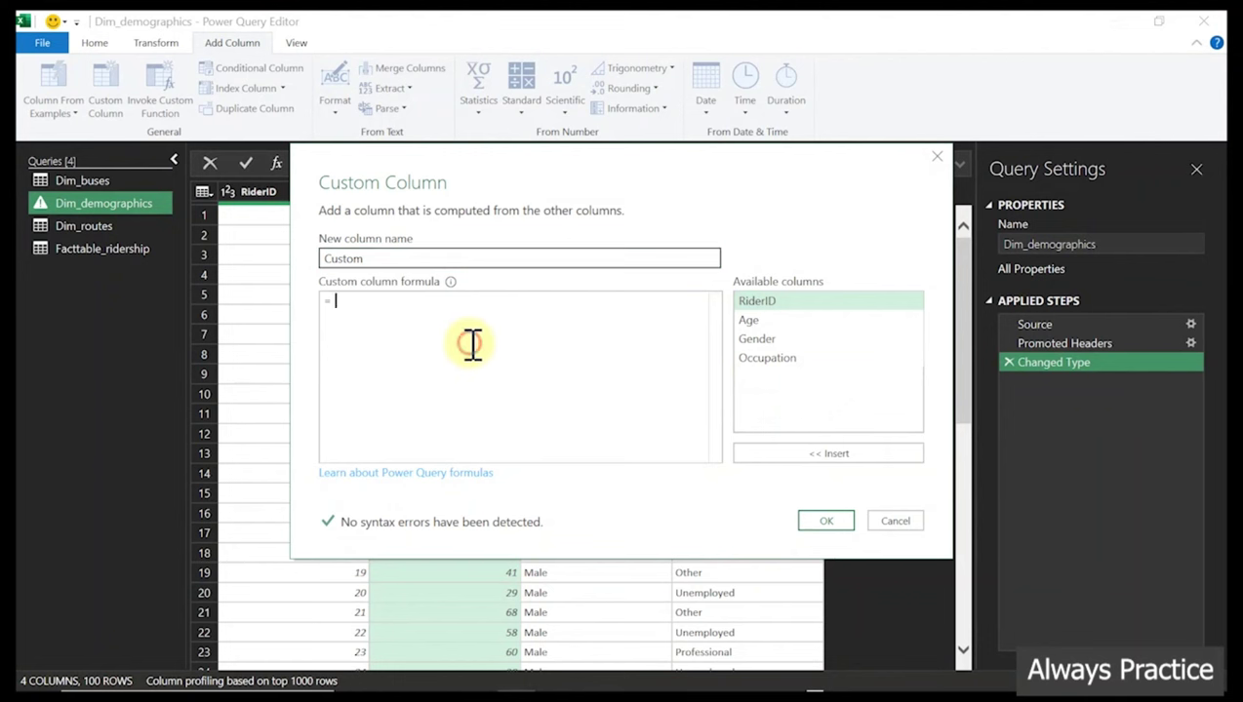
pyautogui.write('= if [Age] <= 19 then "0-19" else if [Age] >= 20 and [Age] <= 29 then "20-29" else if [Age] >= 30 and [Age] <= 39 then "30-39" else if [Age] >= 40 and [Age] <= 49 then "40-49" else if [Age] >= 50 and [Age] <= 59 then "50-59" else "Above 60"')
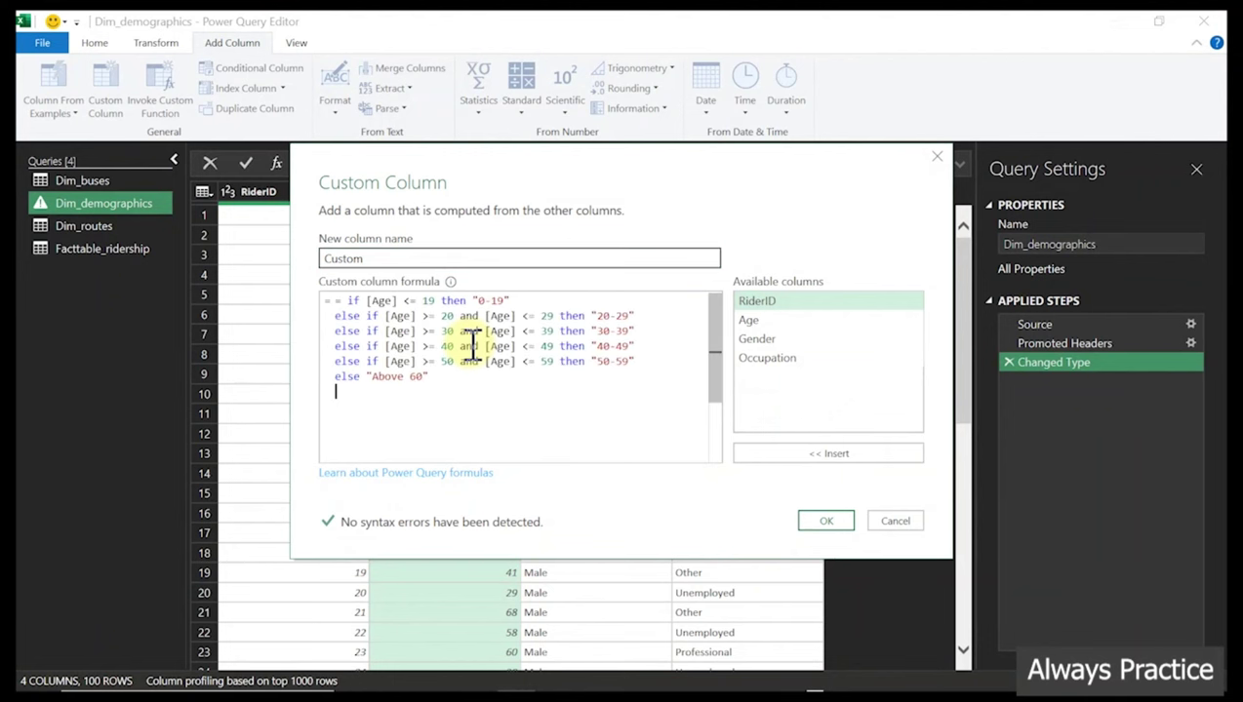
pyautogui.click(824, 527)
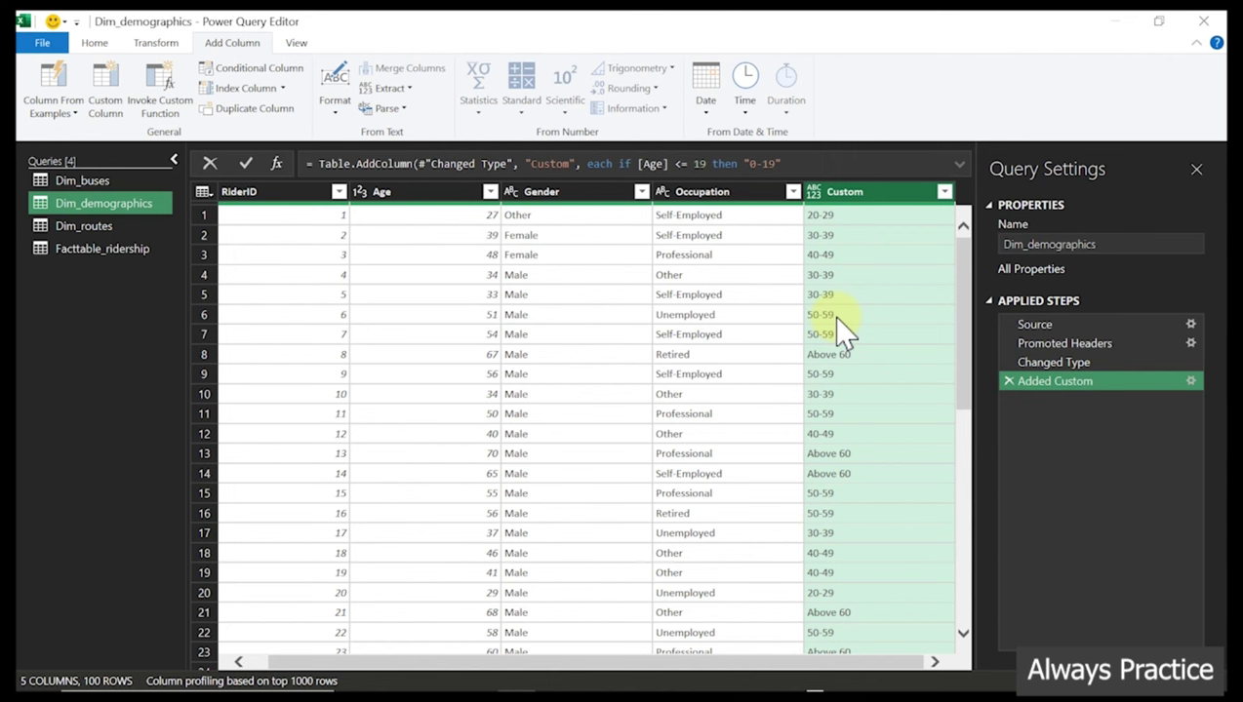
pyautogui.click(945, 192)
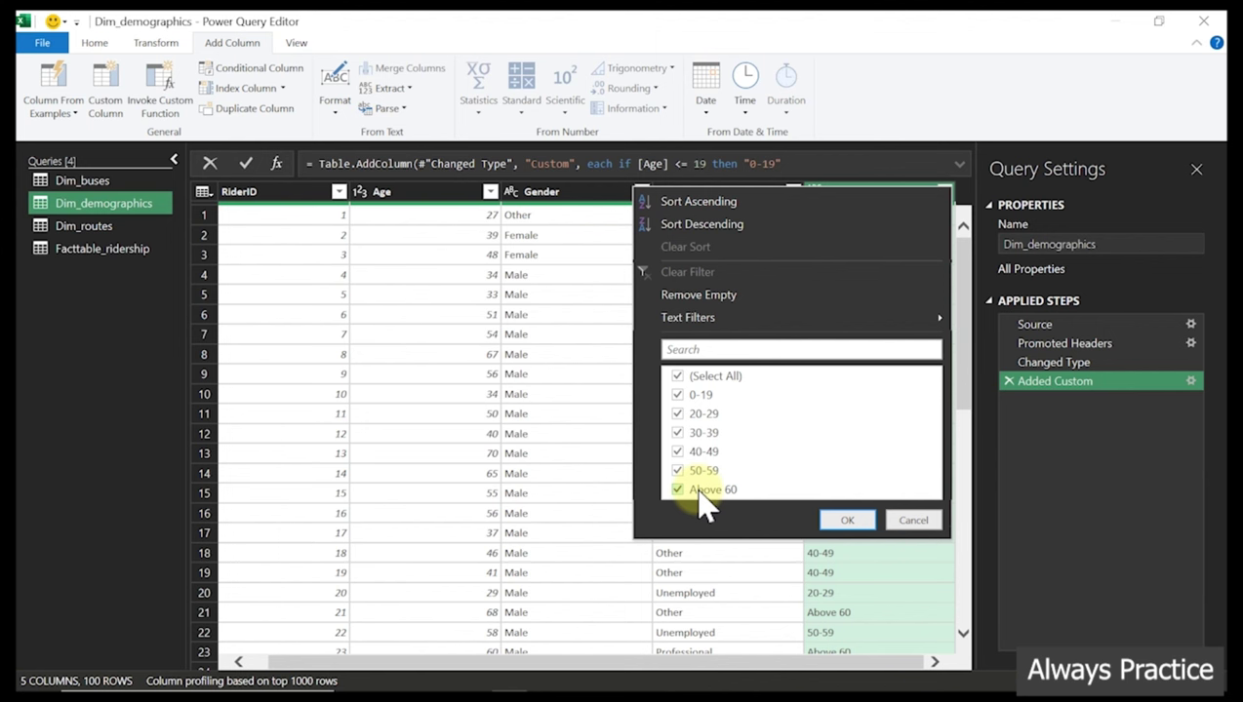
pyautogui.click(911, 523)
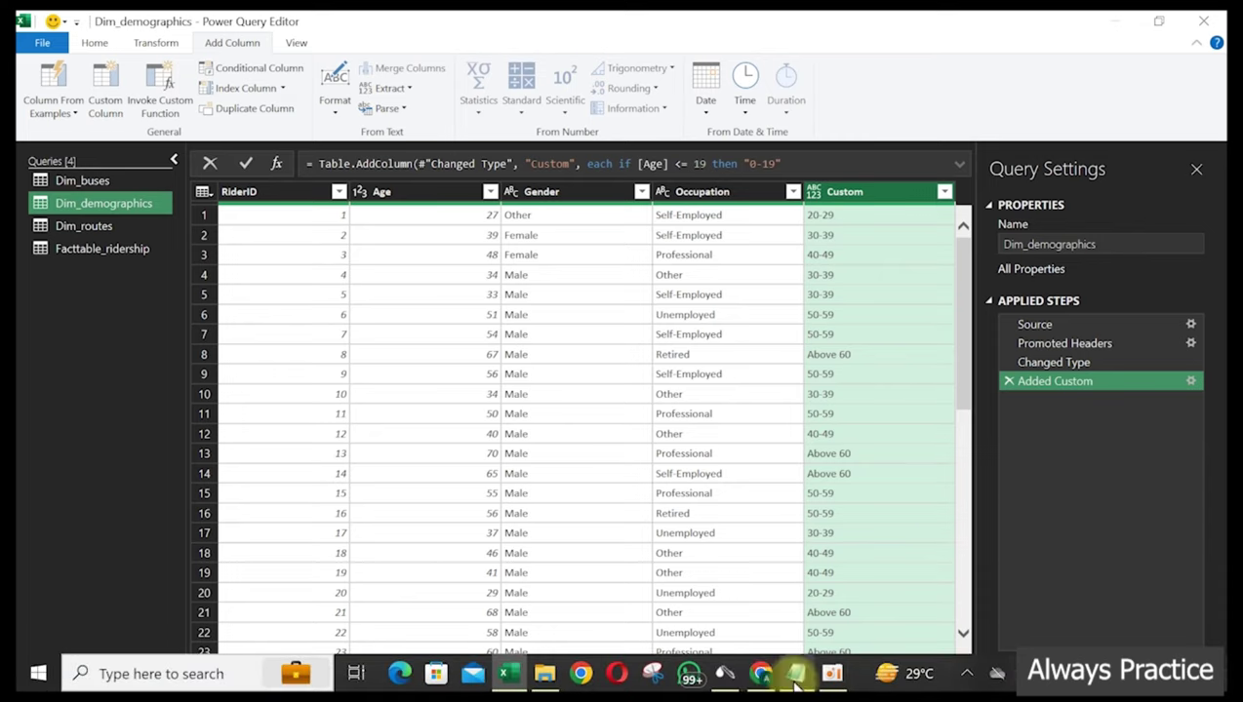
# Copy the M code from the ChatGPT 4 chat in the browser and return to the Power Query Editor
pyautogui.click(771, 686)
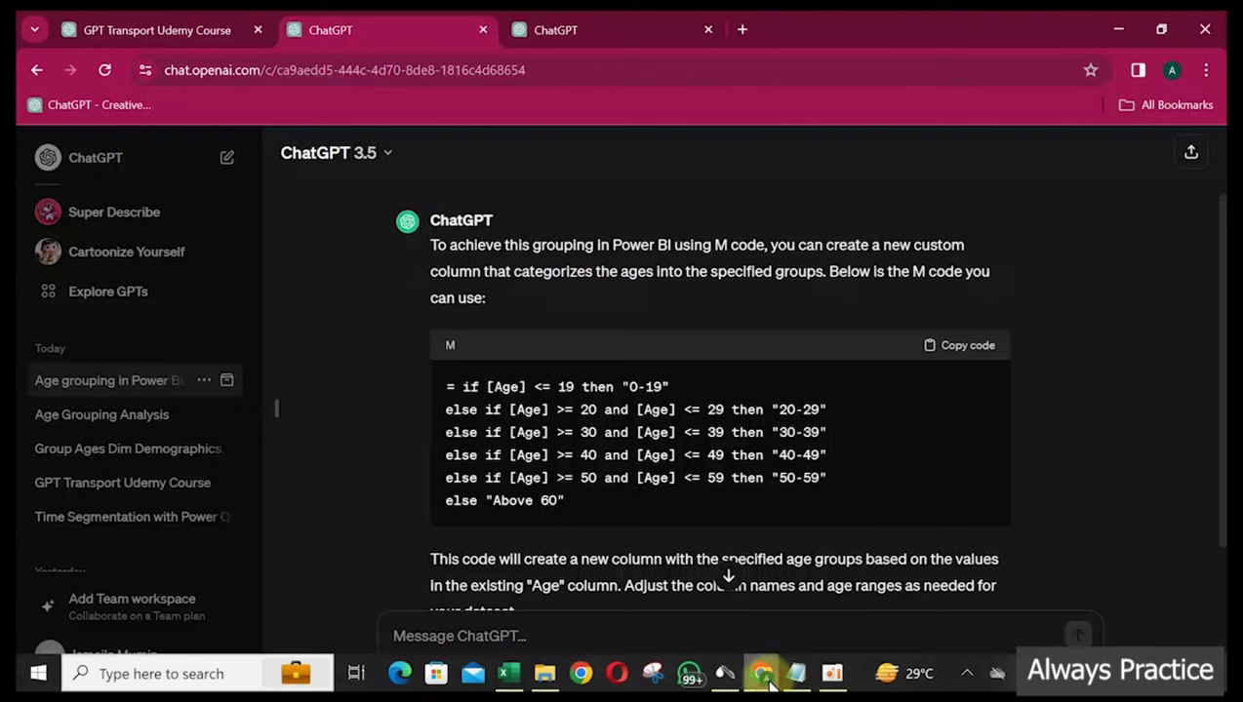
pyautogui.click(568, 20)
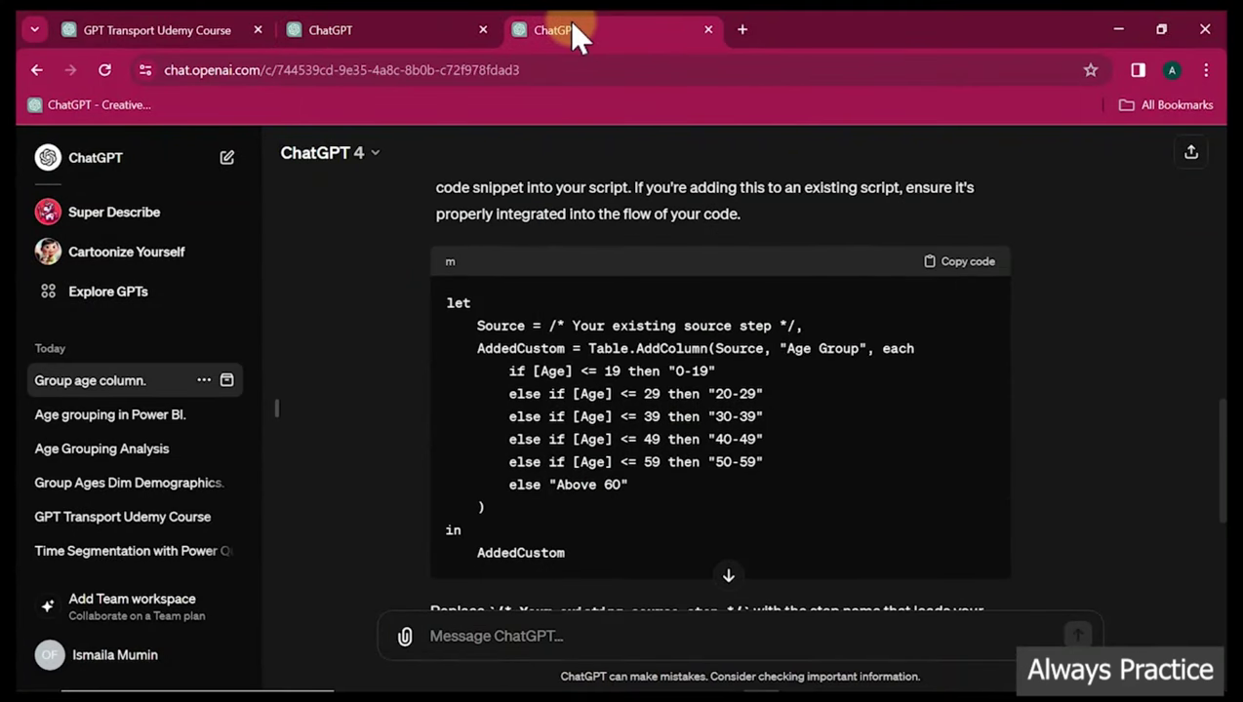
pyautogui.click(961, 263)
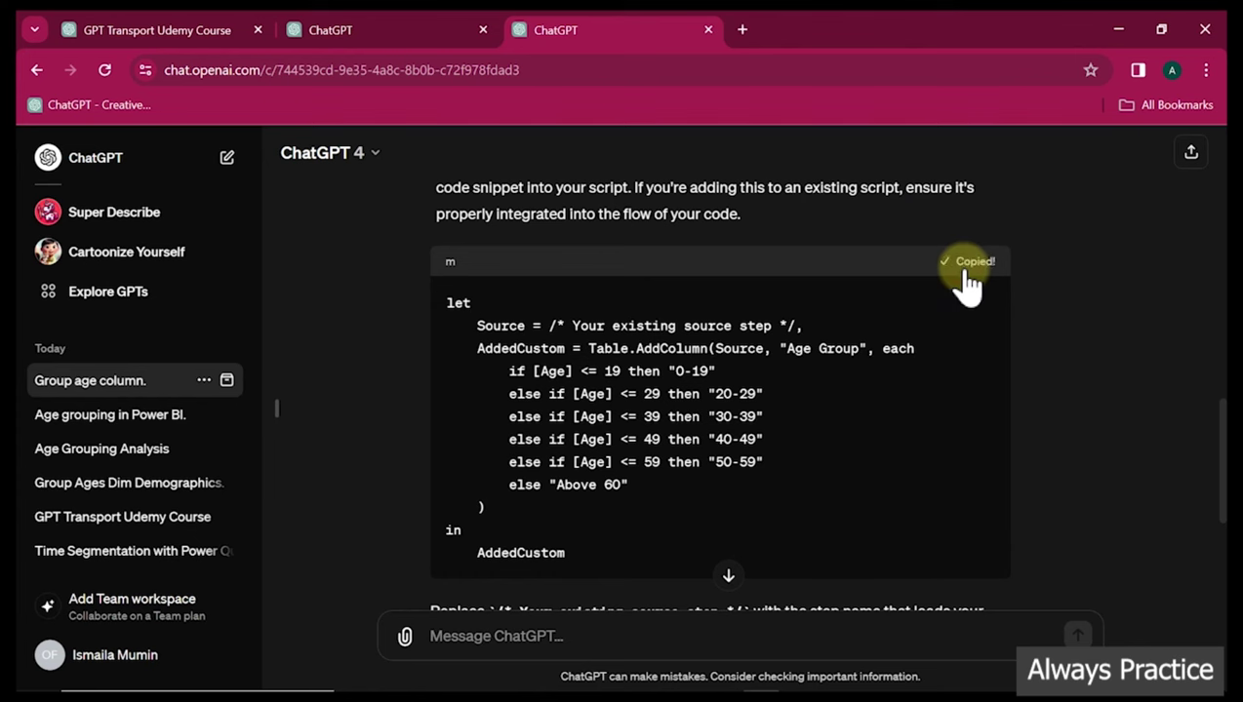
pyautogui.click(508, 683)
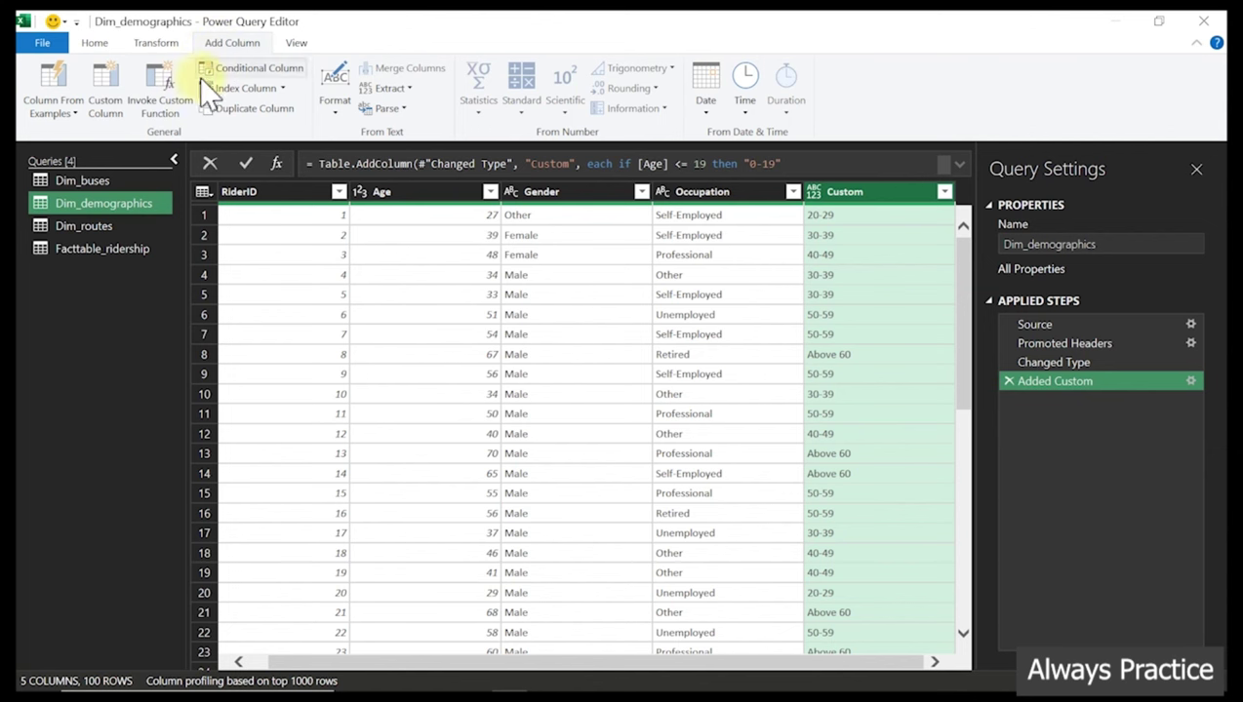
# Try adding a second custom column, Custom.1, from the pasted ChatGPT 4 M code, without the comma after the Source comment line
pyautogui.click(102, 98)
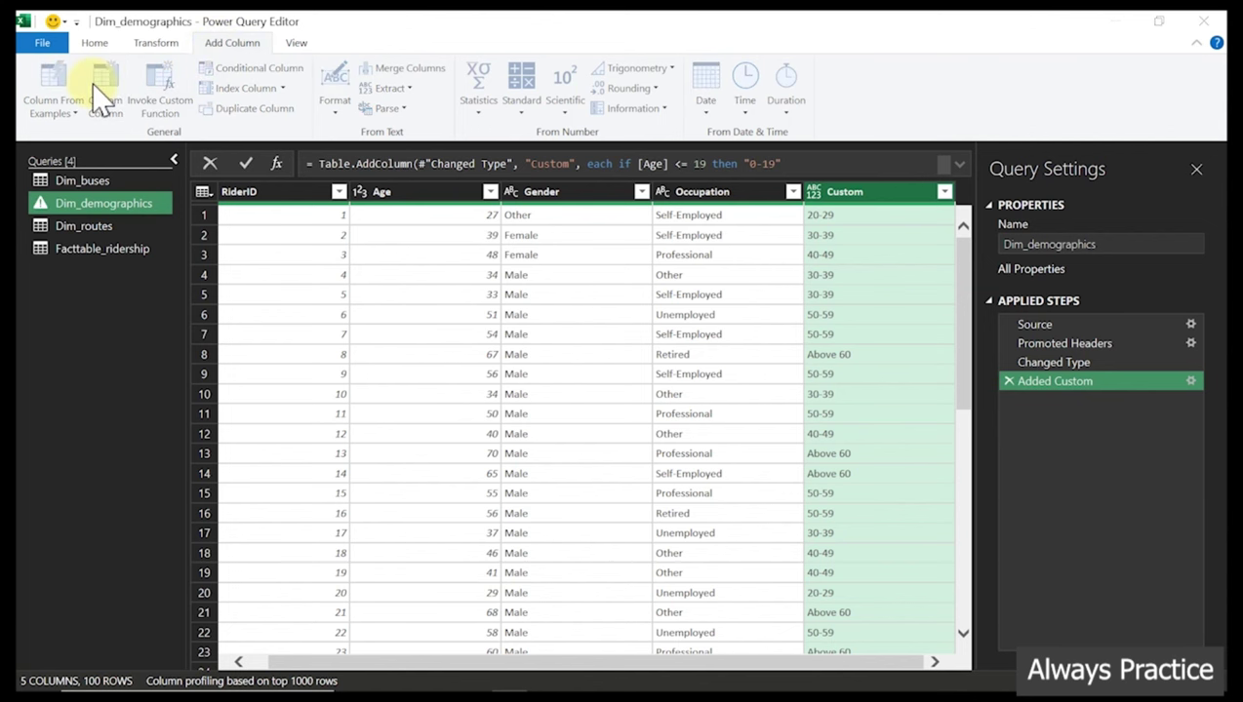
pyautogui.click(384, 305)
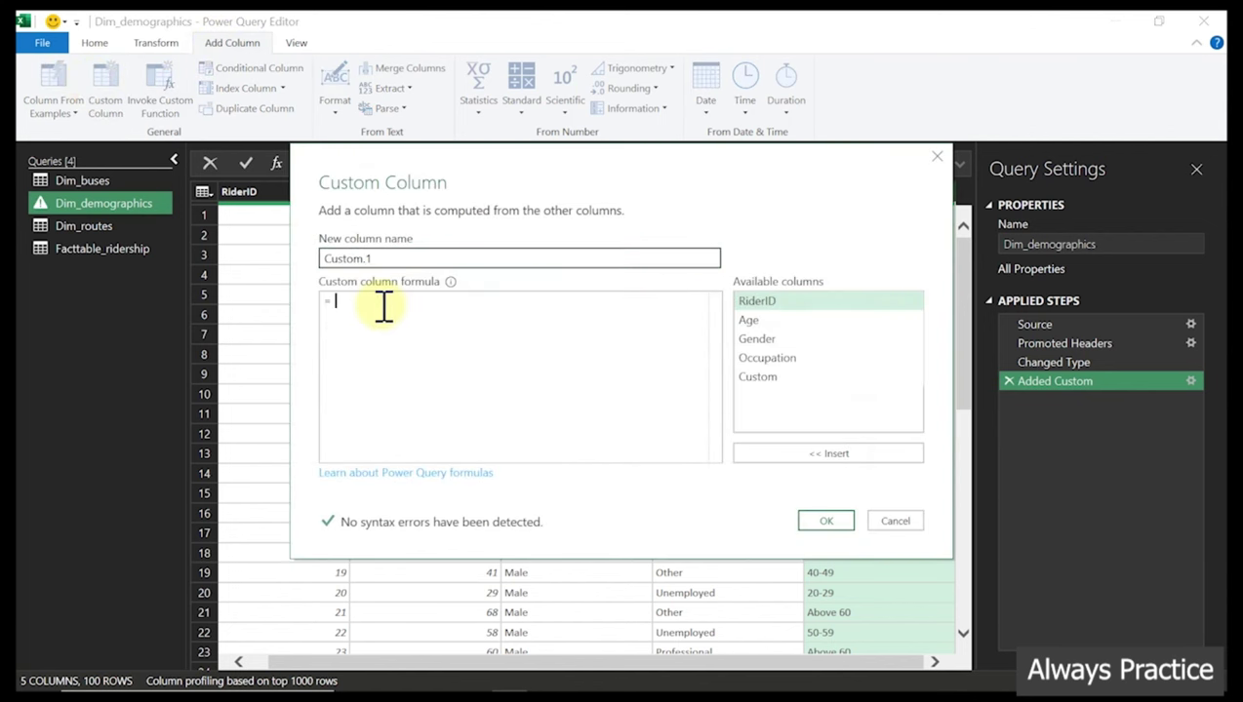
pyautogui.hotkey('ctrl', 'v')
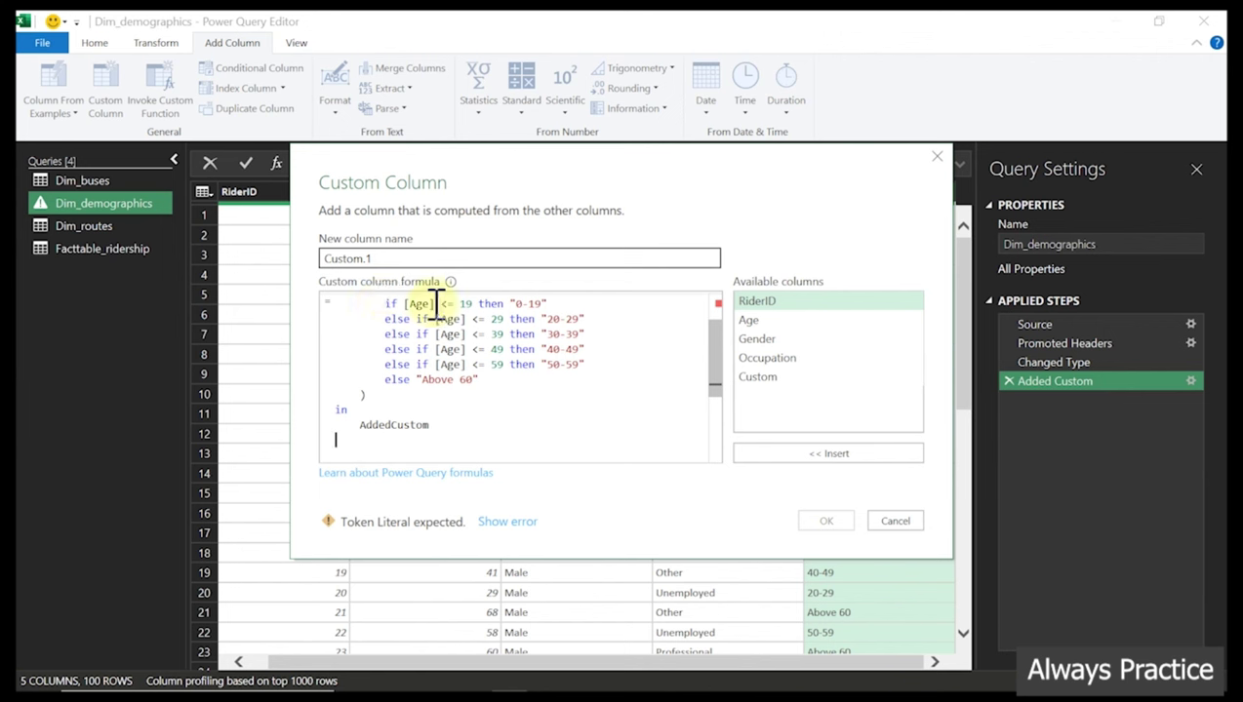
pyautogui.scroll(1, 720, 362)
pyautogui.scroll(1, 720, 356)
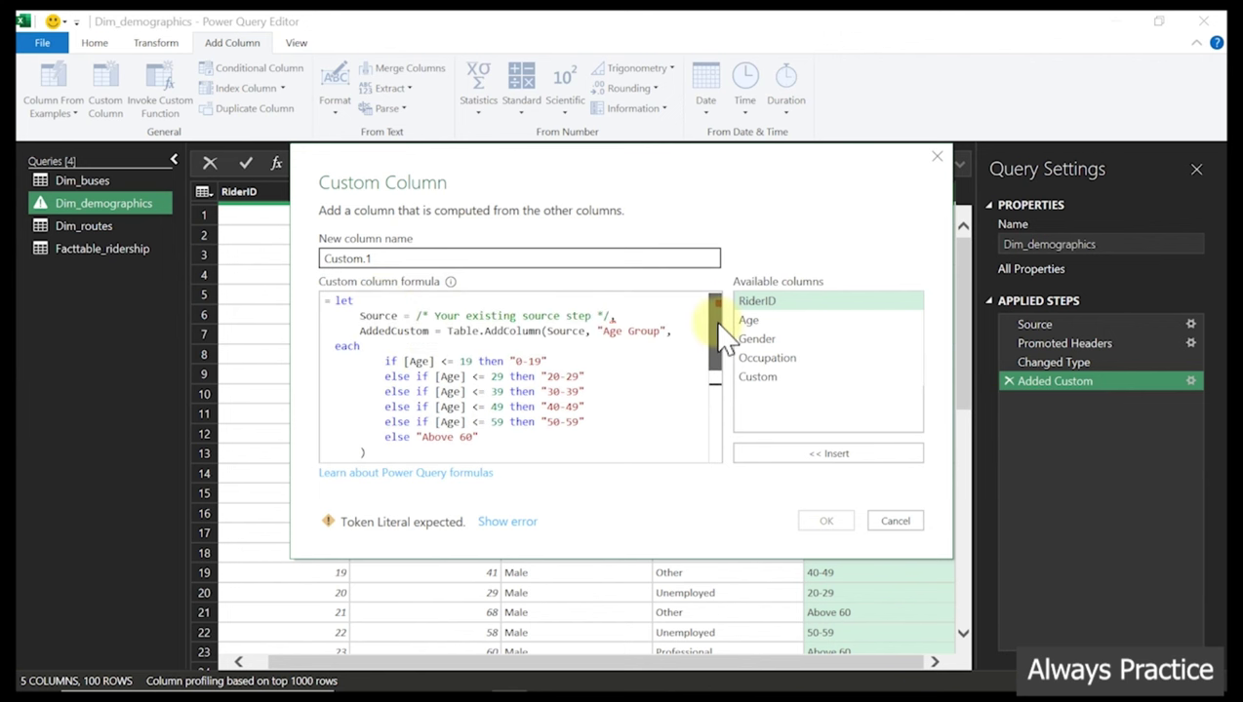
pyautogui.click(621, 317)
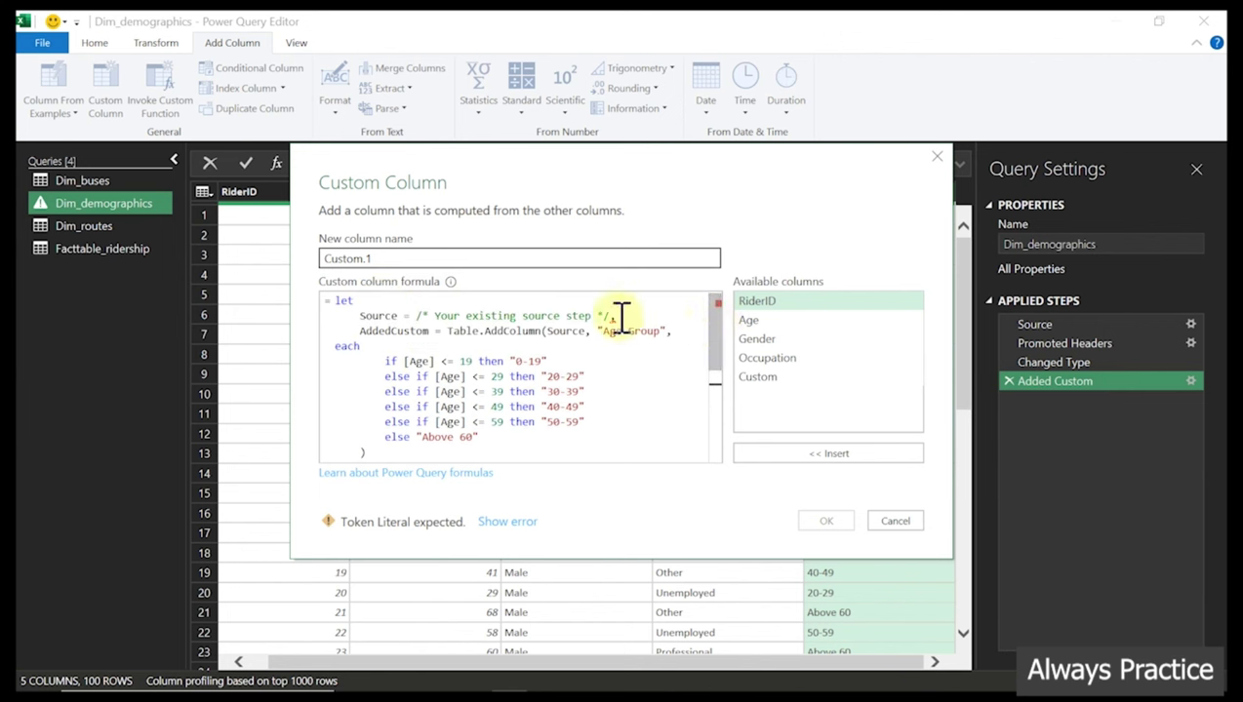
pyautogui.press('BackSpace')
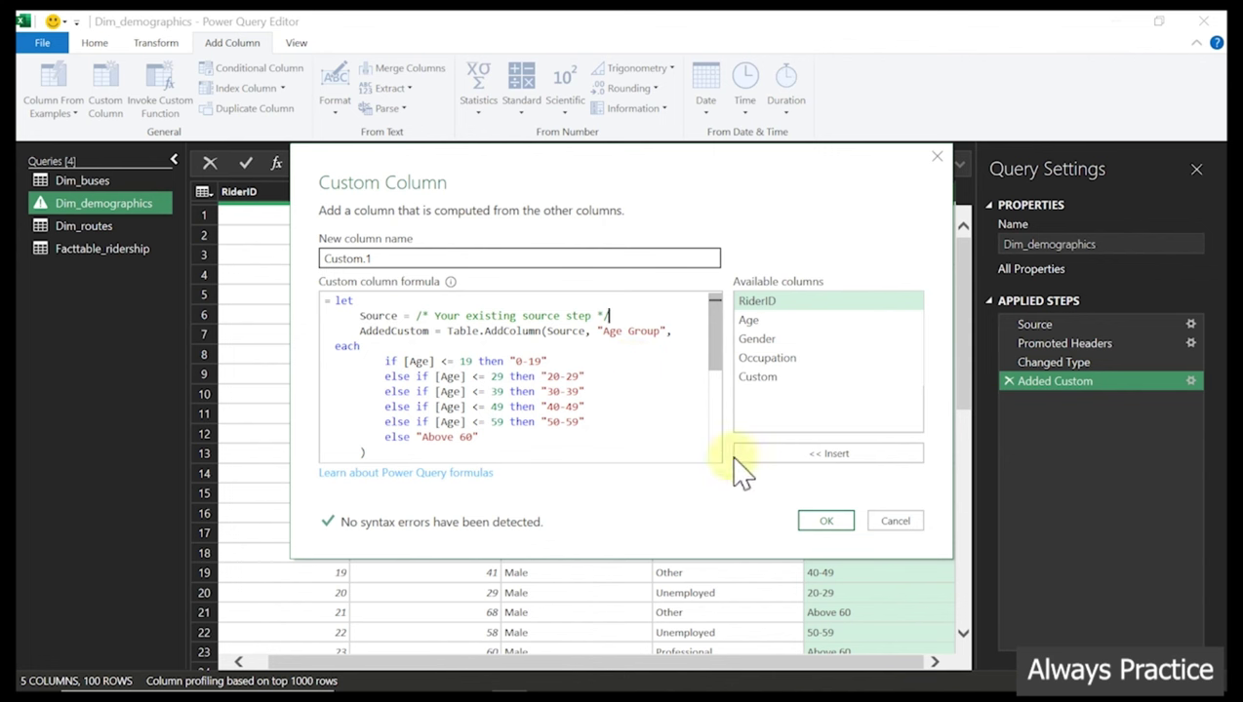
pyautogui.click(818, 521)
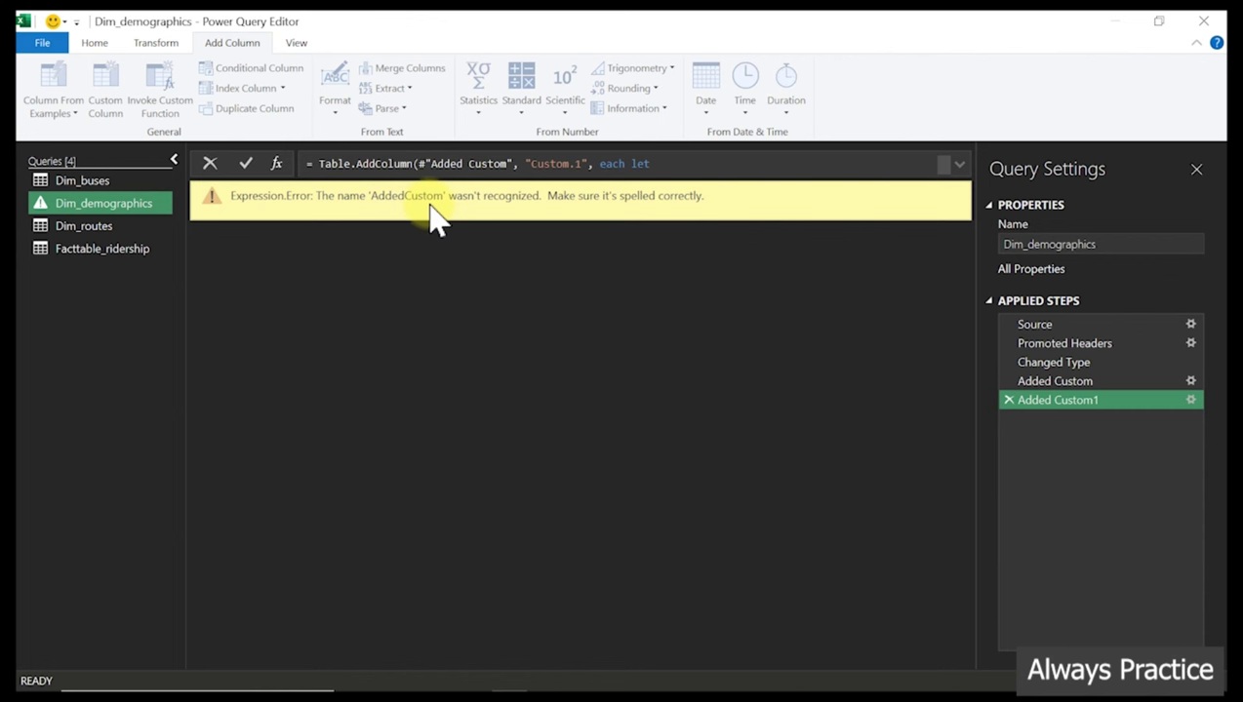
# Edit the Custom.1 formula to keep only the if/else age conditions, removing the let, Source and AddedCustom lines
pyautogui.click(1190, 400)
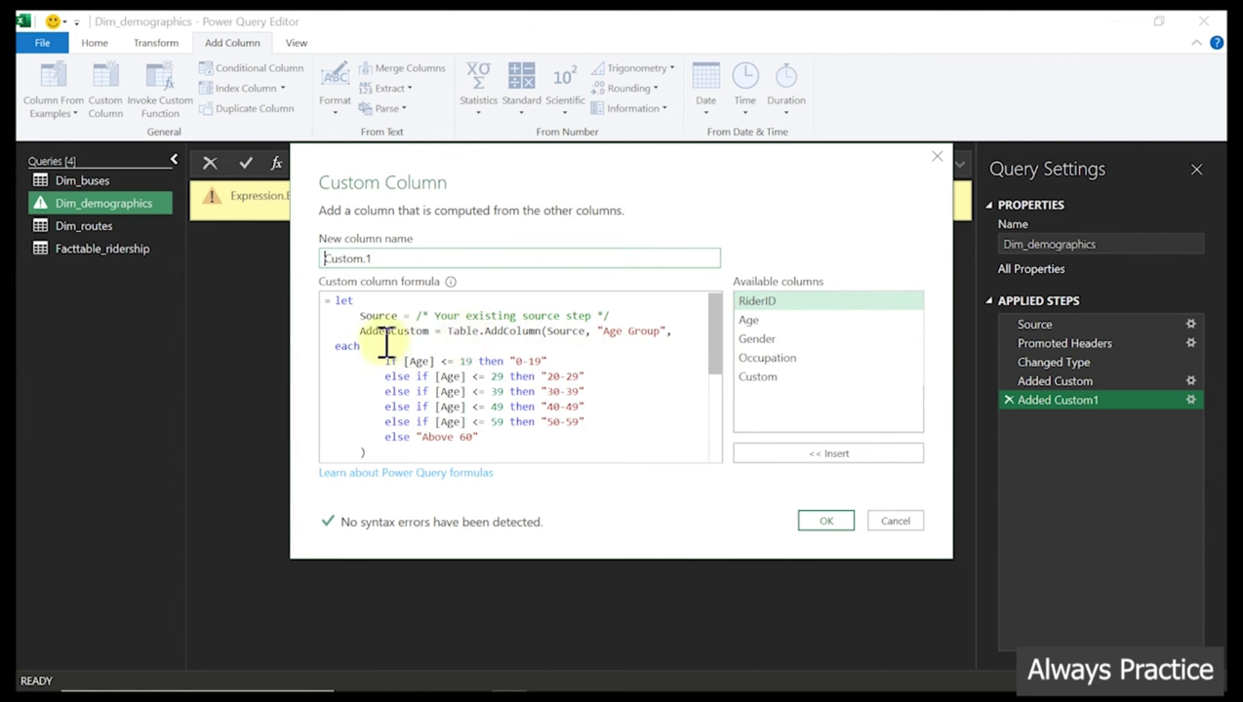
pyautogui.moveTo(369, 347); pyautogui.dragTo(327, 313)
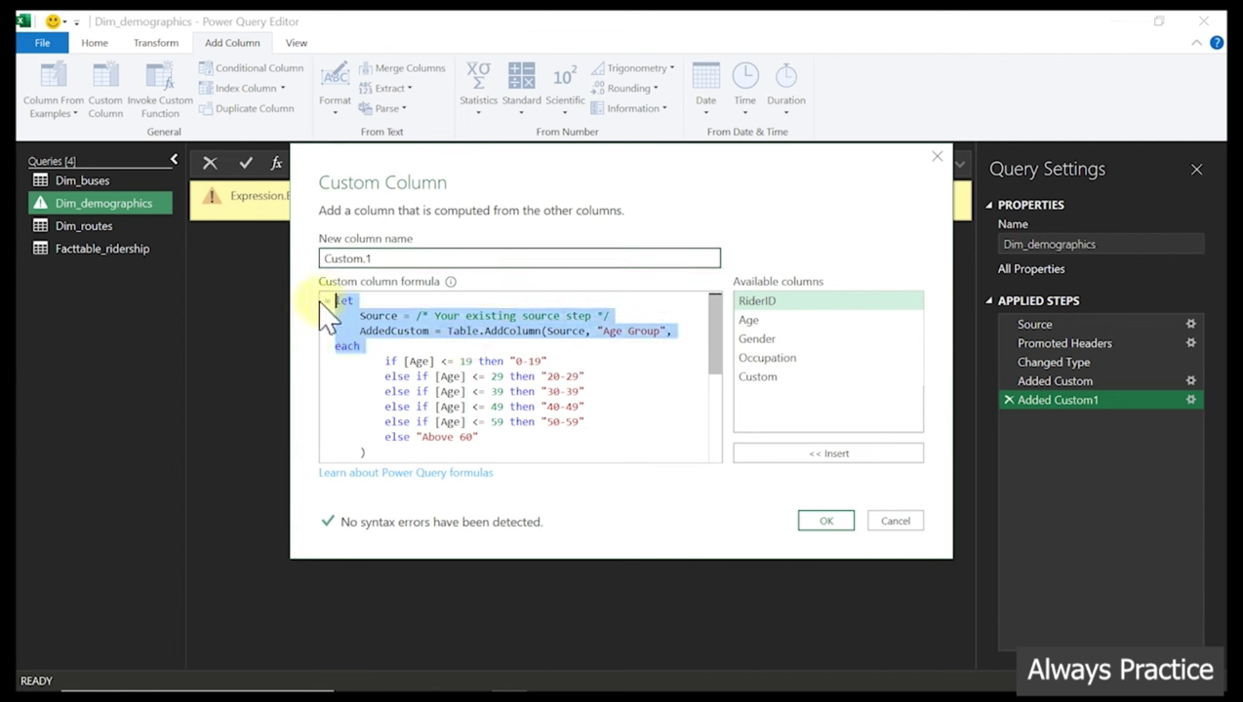
pyautogui.press('BackSpace')
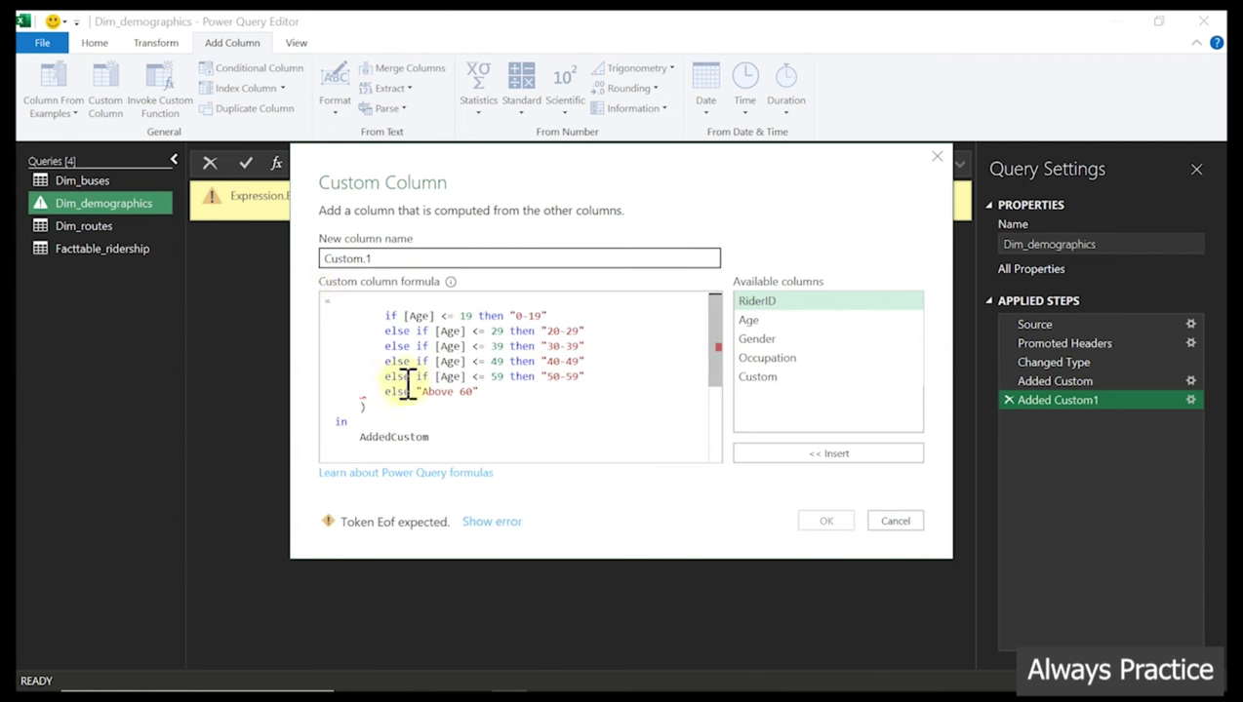
pyautogui.moveTo(359, 402); pyautogui.dragTo(450, 438)
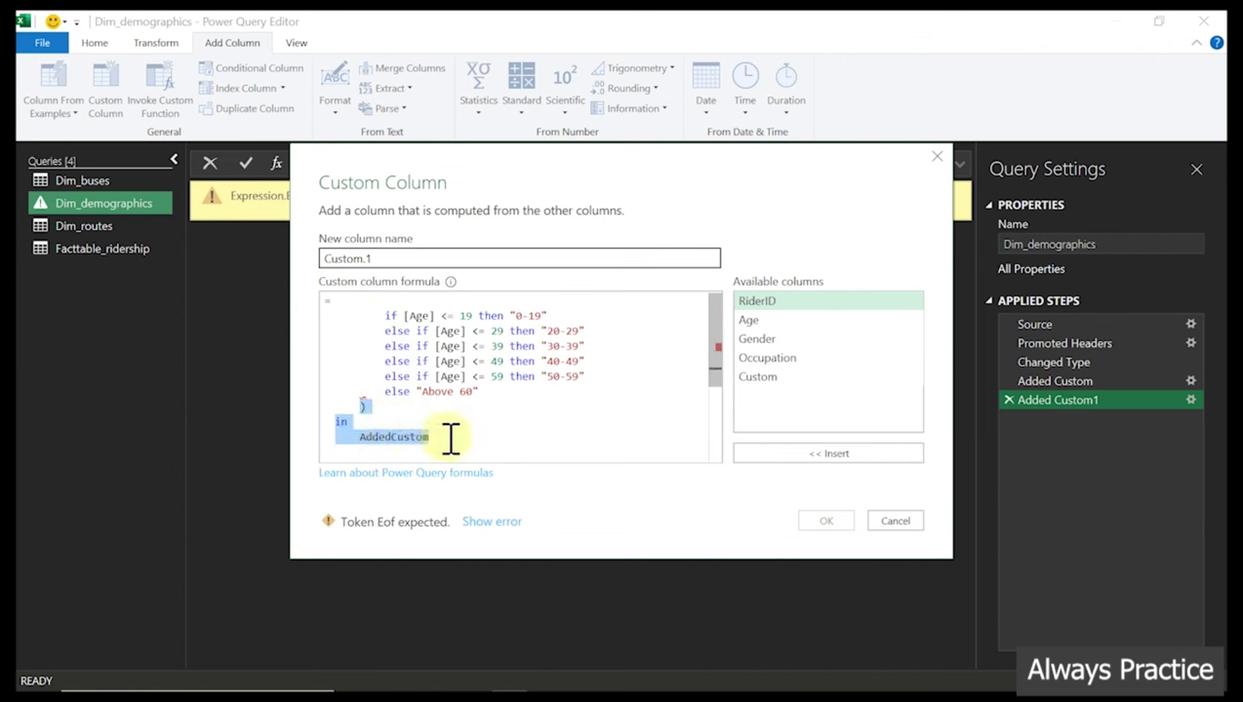
pyautogui.press('BackSpace')
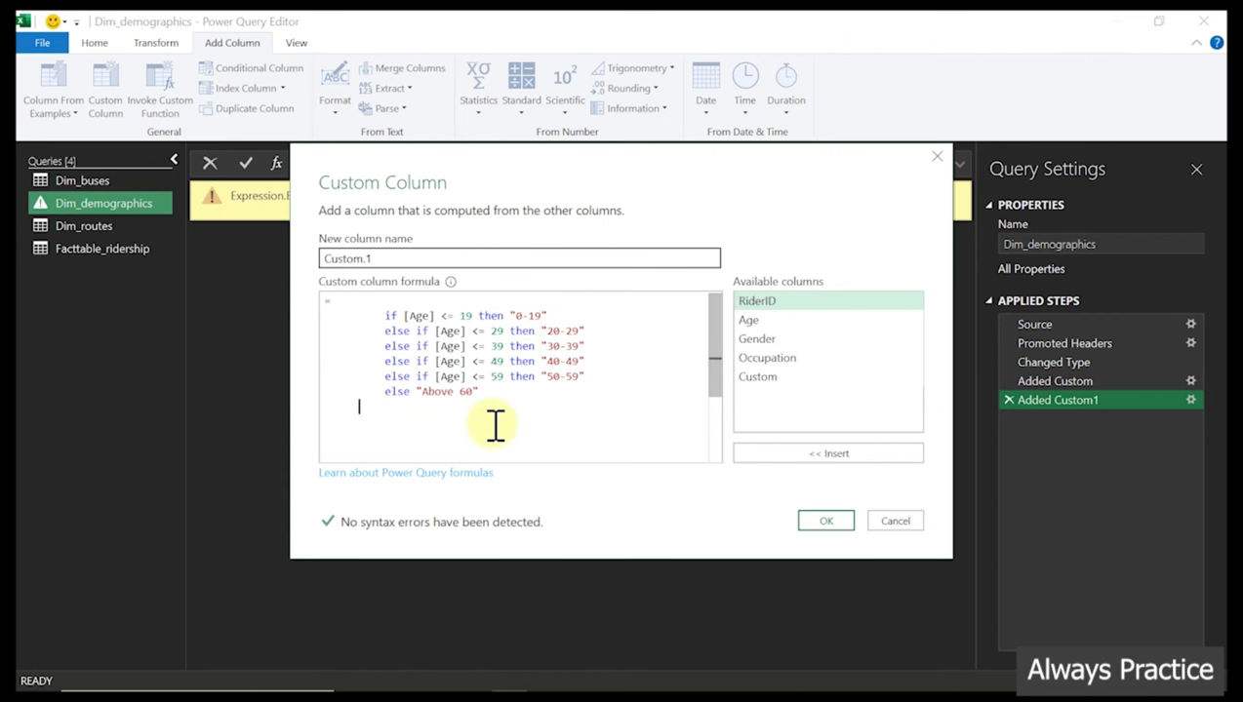
pyautogui.click(828, 527)
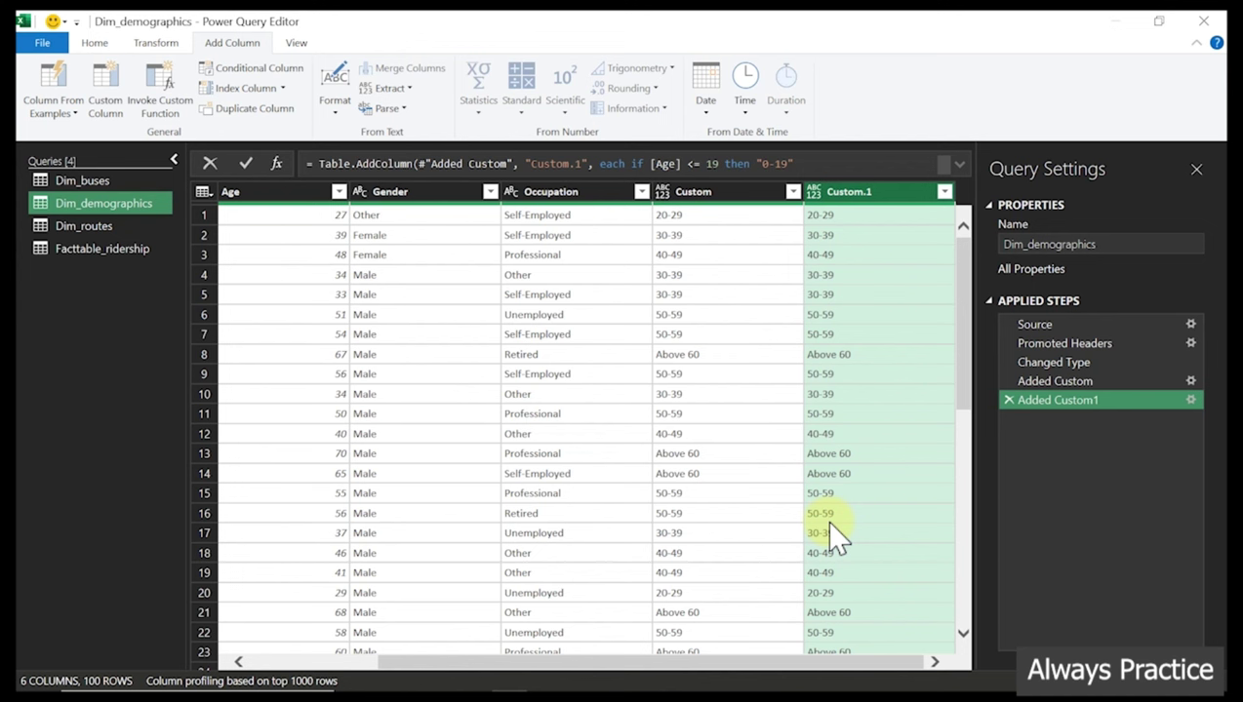
# Review the conditional rules behind the Custom.1 column without changing them, and delete its Added Custom1 step
pyautogui.click(1191, 400)
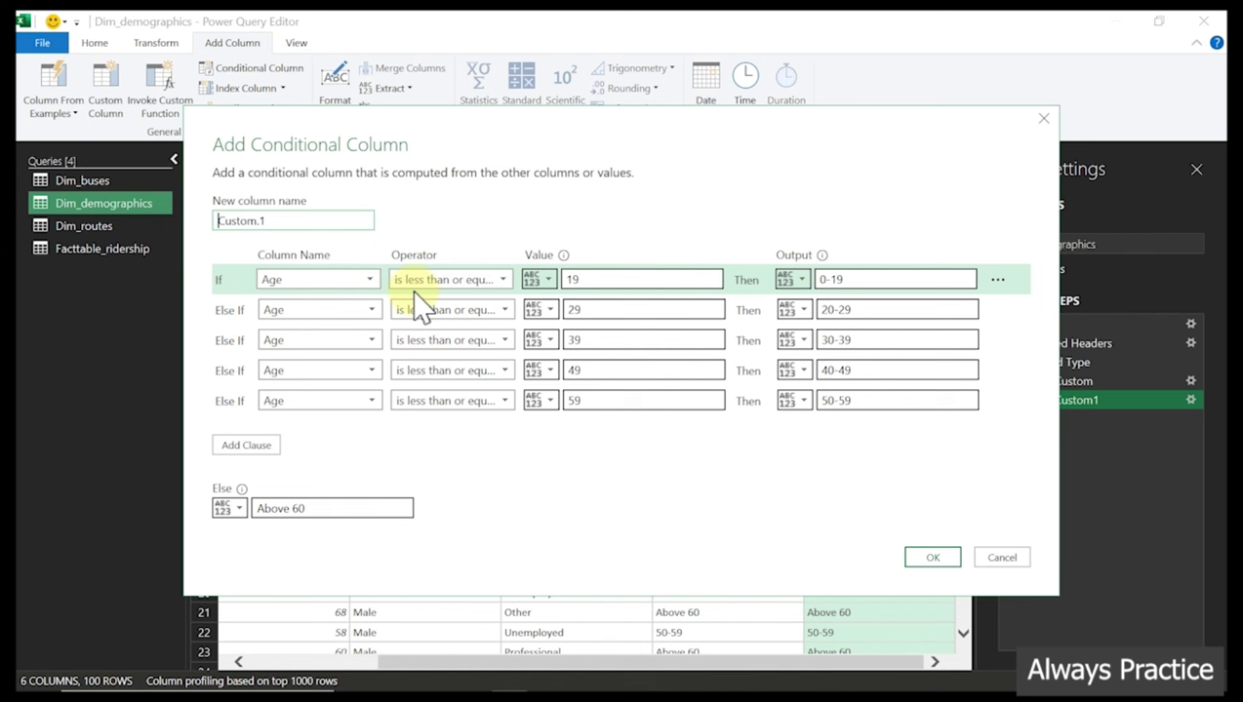
pyautogui.click(586, 281)
pyautogui.click(337, 508)
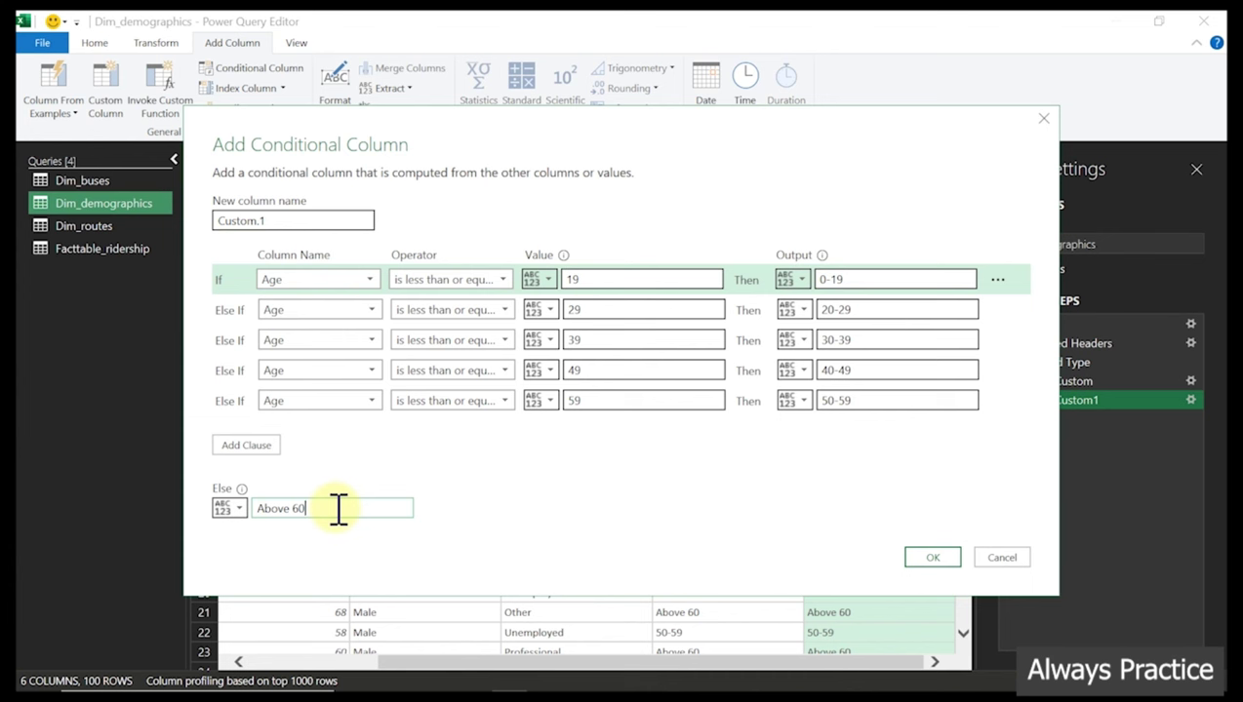
pyautogui.click(1005, 560)
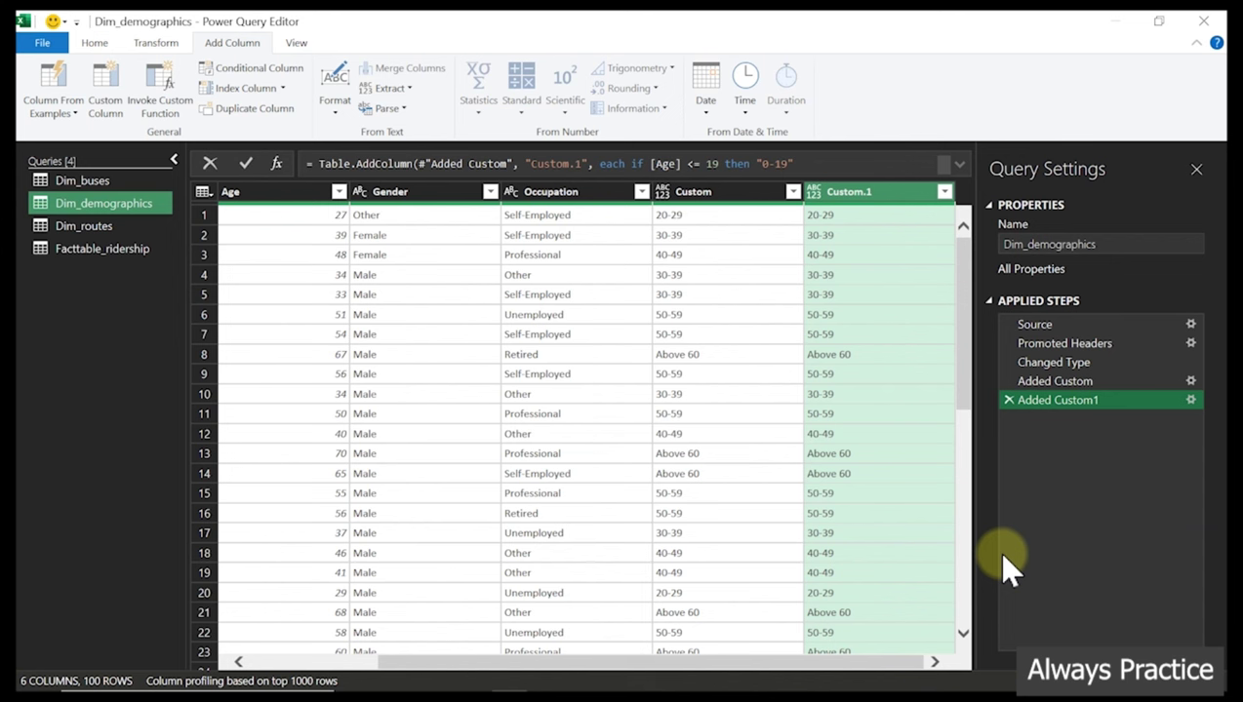
pyautogui.click(1009, 400)
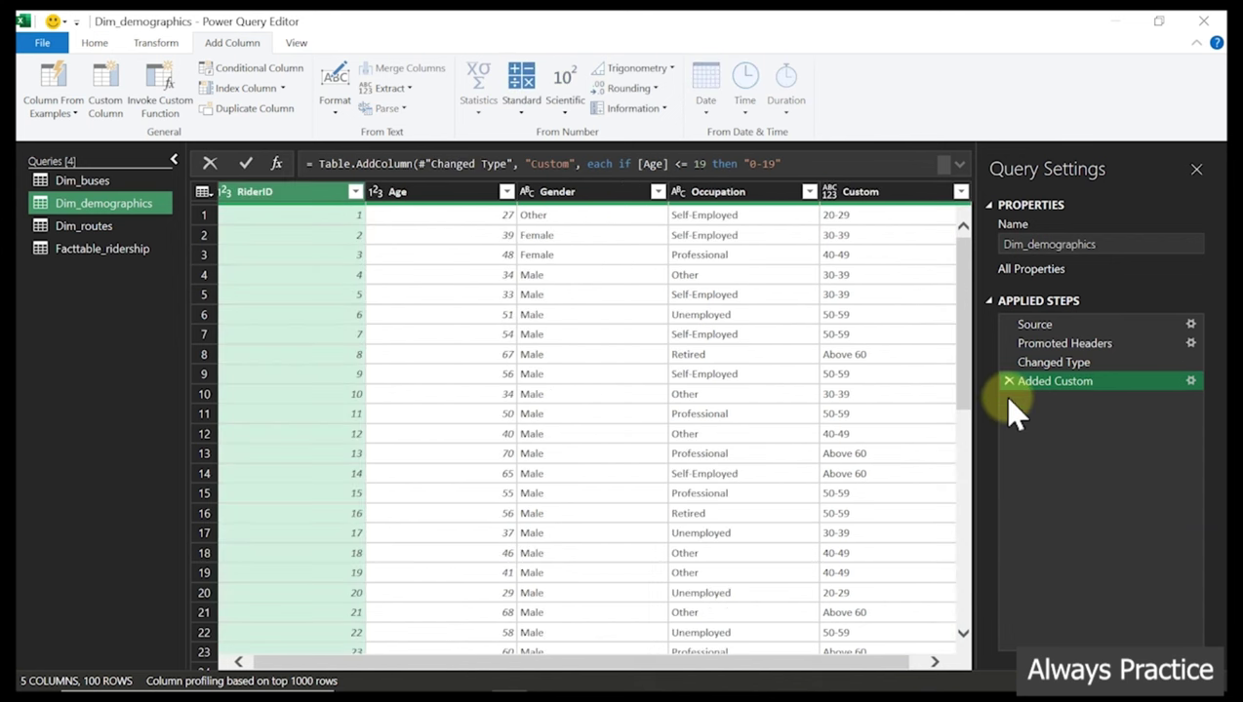
# Rename the remaining Custom column in Dim_demographics to Age-Group and set its data type to Text
pyautogui.click(903, 194)
pyautogui.doubleClick(882, 192)
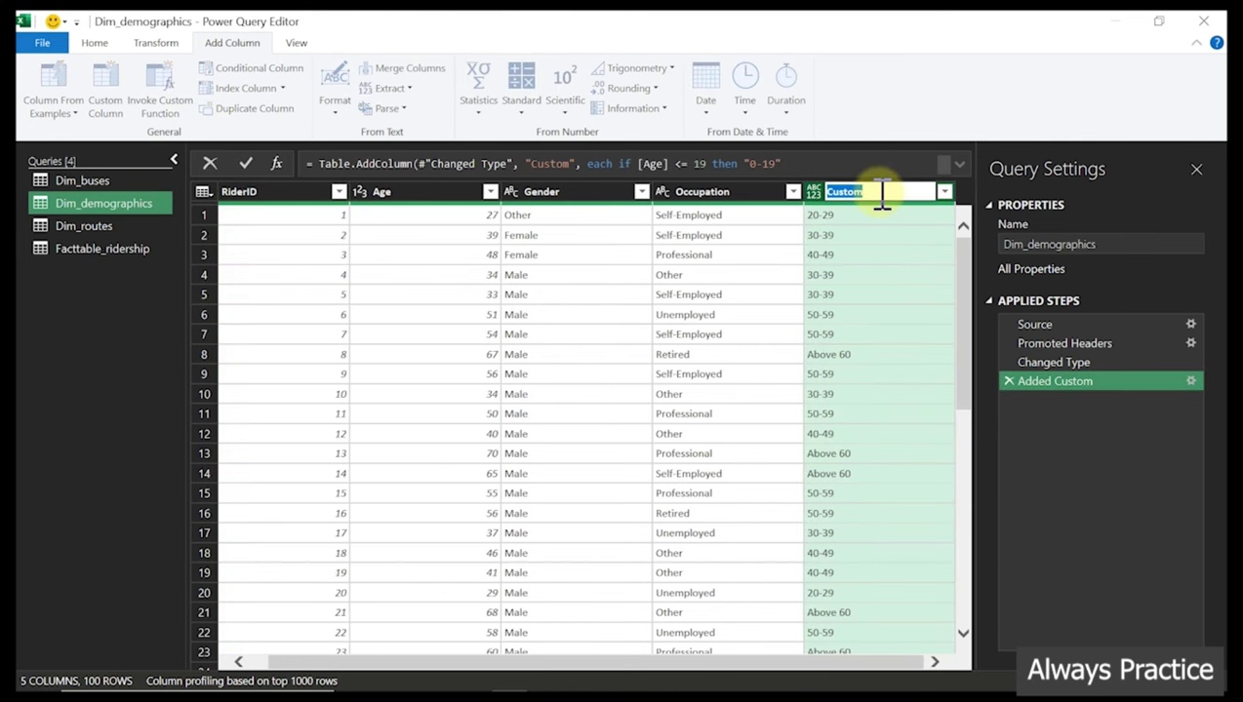
pyautogui.write('Age-Group')
pyautogui.press('Return')
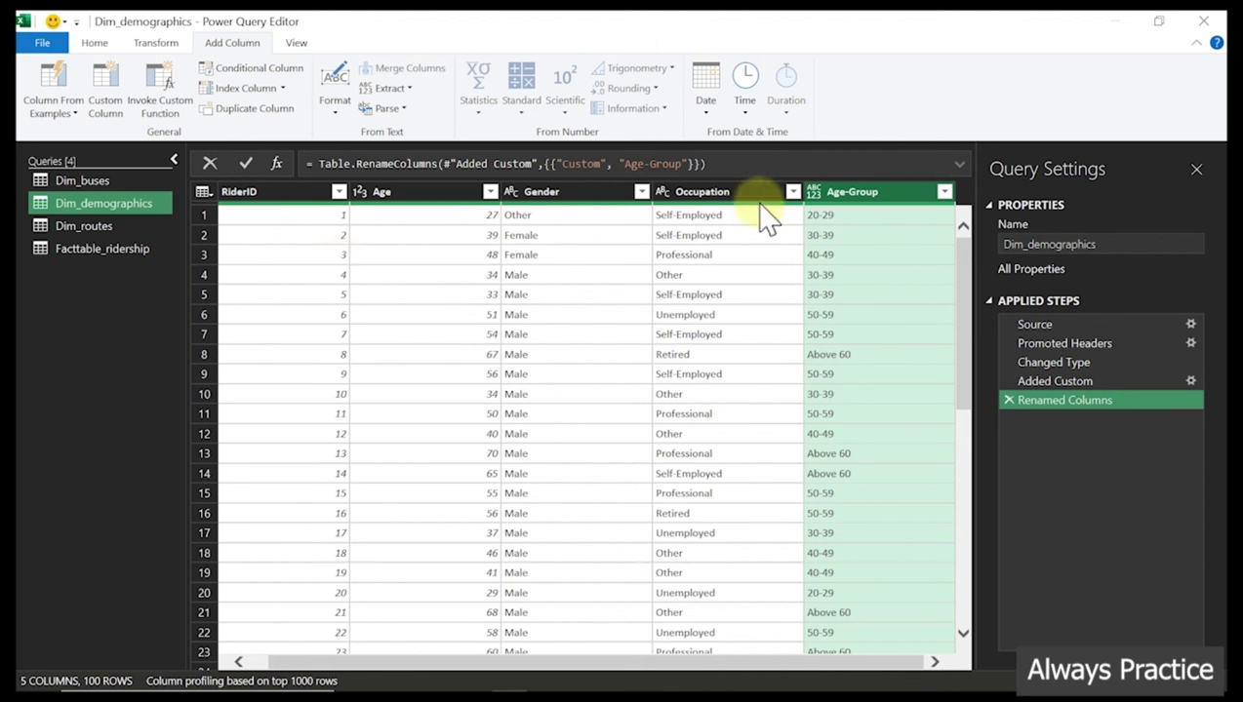
pyautogui.click(811, 195)
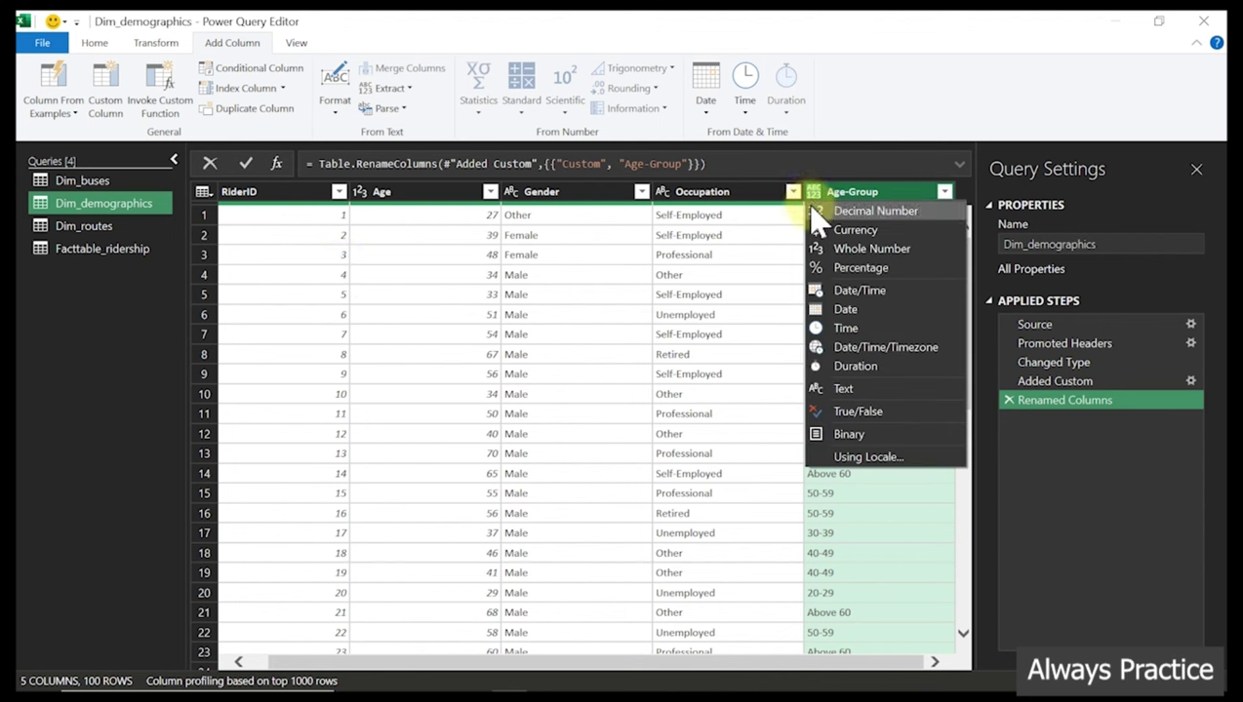
pyautogui.click(857, 389)
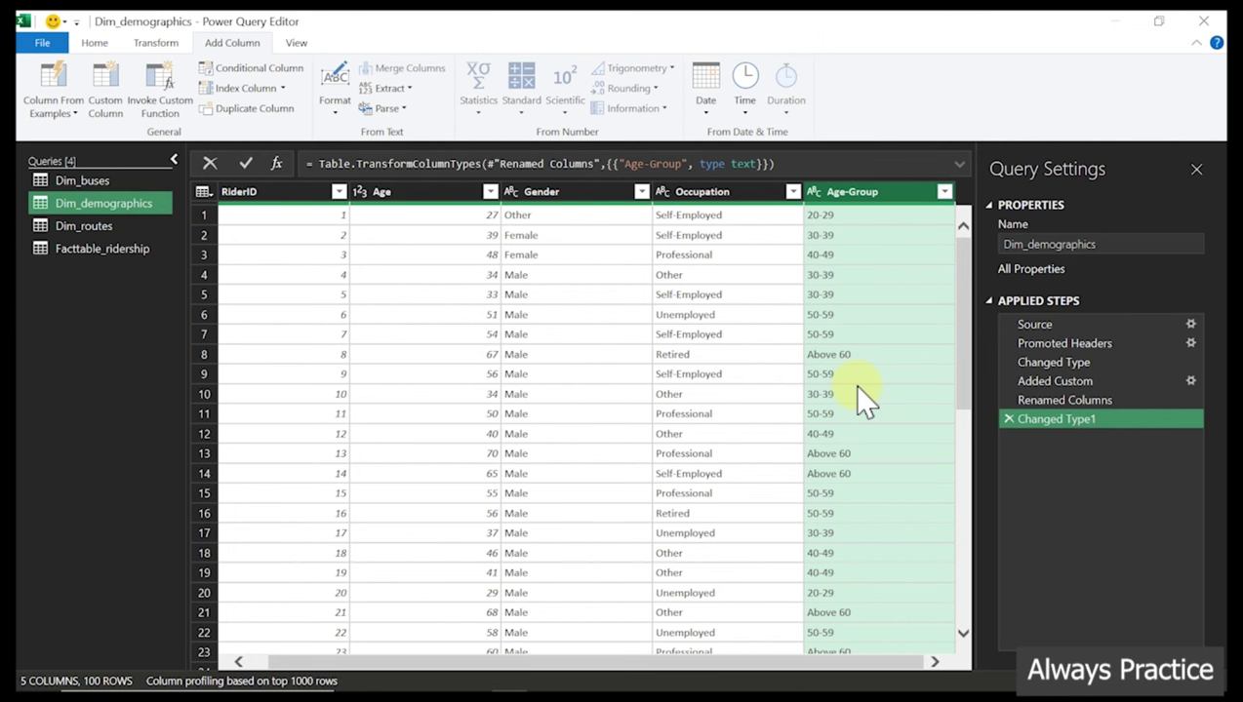
# Open the Facttable_ridership query
pyautogui.click(813, 191)
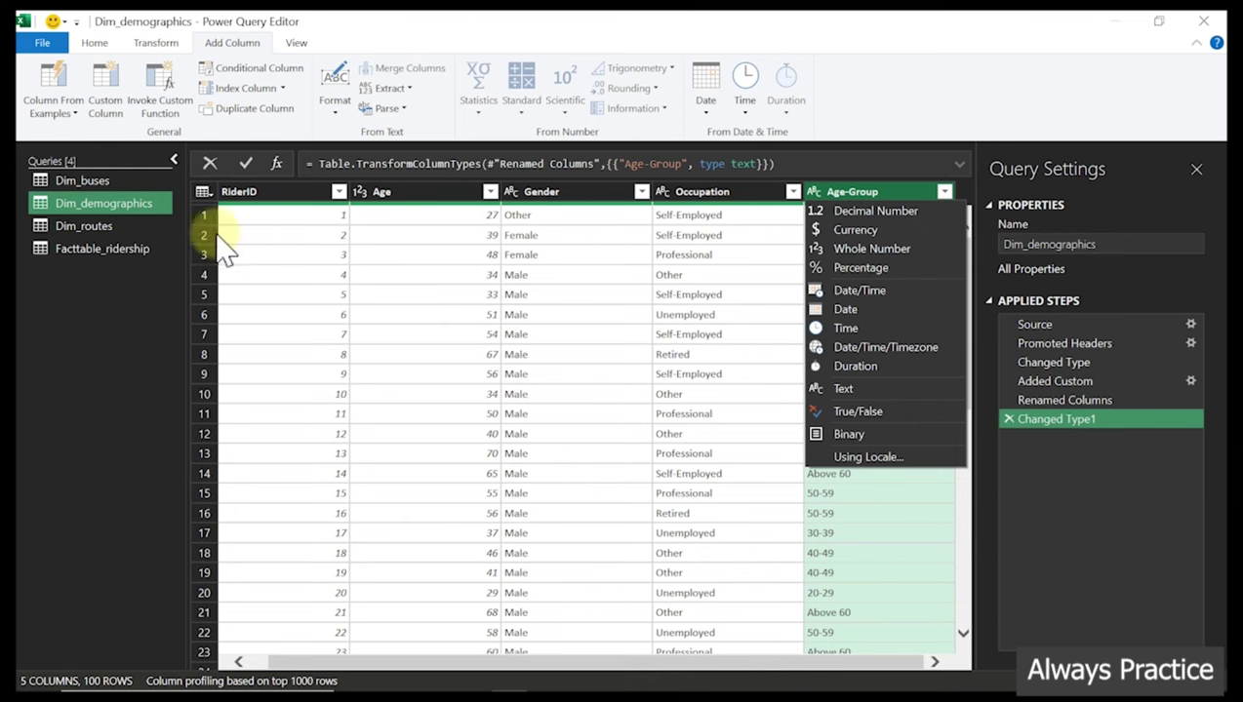
pyautogui.click(131, 255)
pyautogui.click(133, 257)
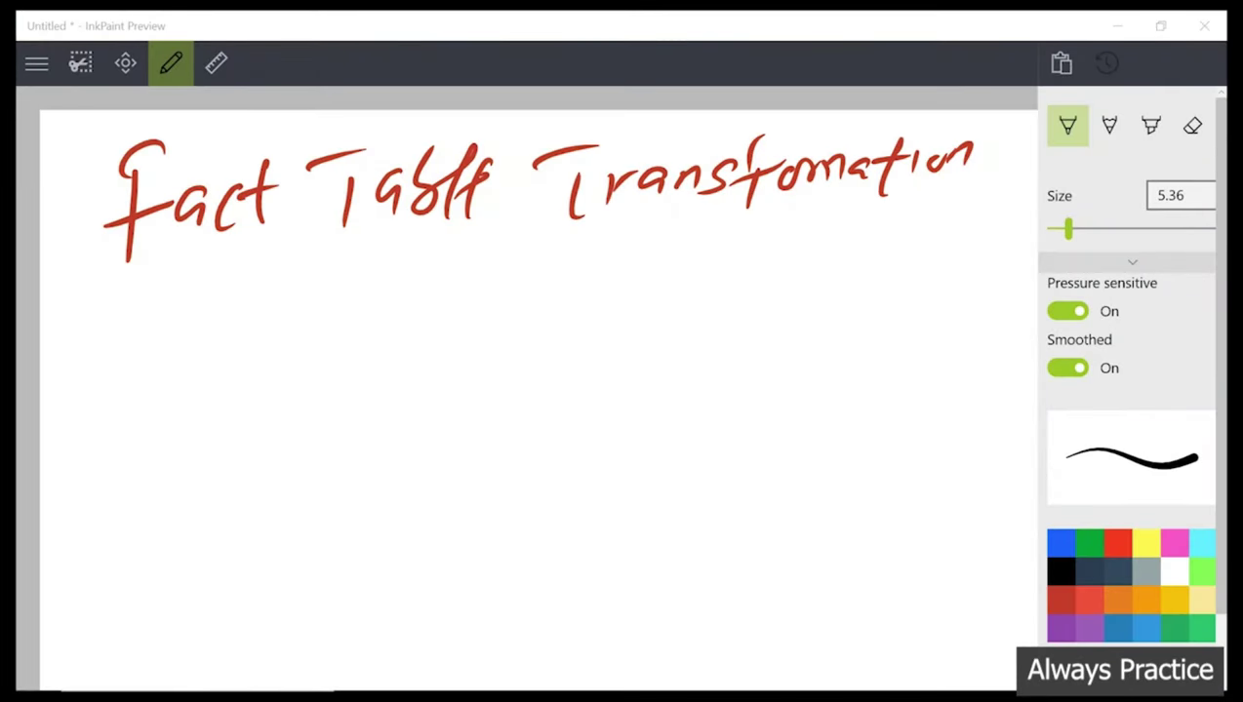
# In InkPaint, double-underline the start of the "Fact Table Transformation" heading and handwrite "Time" below it in black
pyautogui.moveTo(161, 269); pyautogui.dragTo(365, 231)
pyautogui.moveTo(156, 289); pyautogui.dragTo(350, 252)
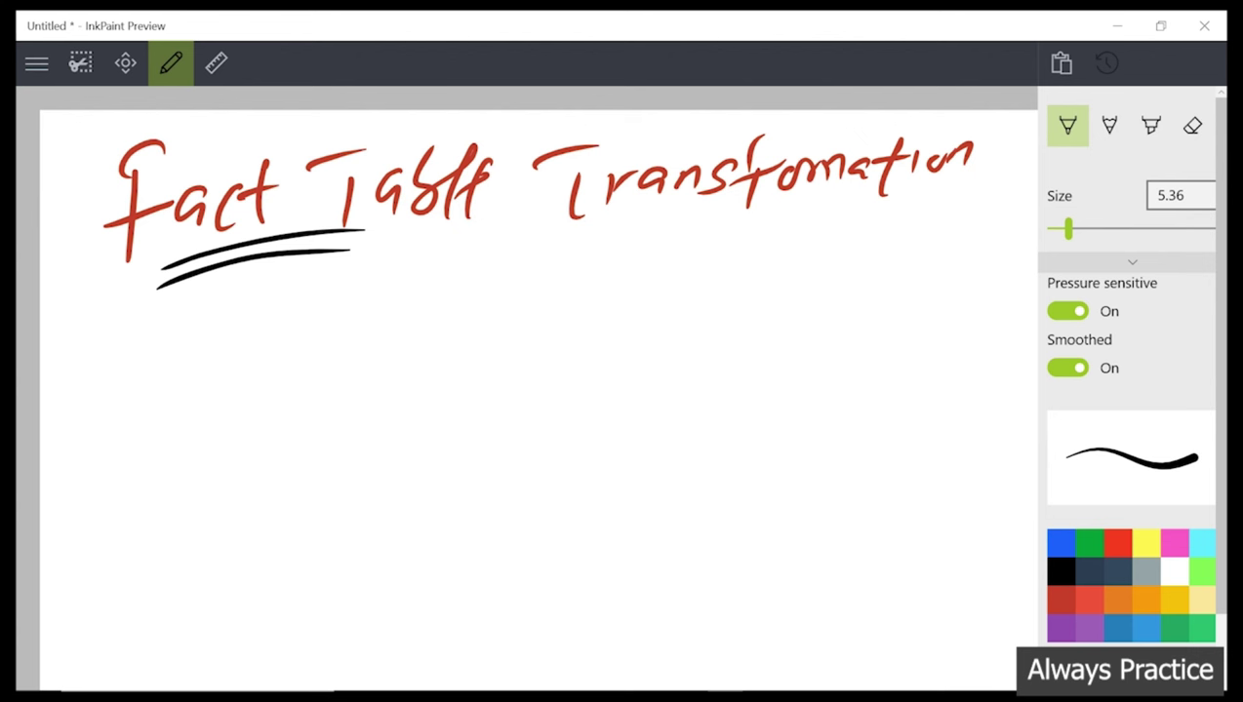
pyautogui.moveTo(186, 358); pyautogui.dragTo(178, 417)
pyautogui.moveTo(141, 376)
pyautogui.mouseDown()
pyautogui.moveTo(197, 344)
pyautogui.moveTo(199, 398)
pyautogui.mouseUp()
pyautogui.moveTo(217, 394)
pyautogui.mouseDown()
pyautogui.moveTo(222, 369)
pyautogui.moveTo(258, 387)
pyautogui.moveTo(297, 347)
pyautogui.moveTo(306, 363)
pyautogui.mouseUp()
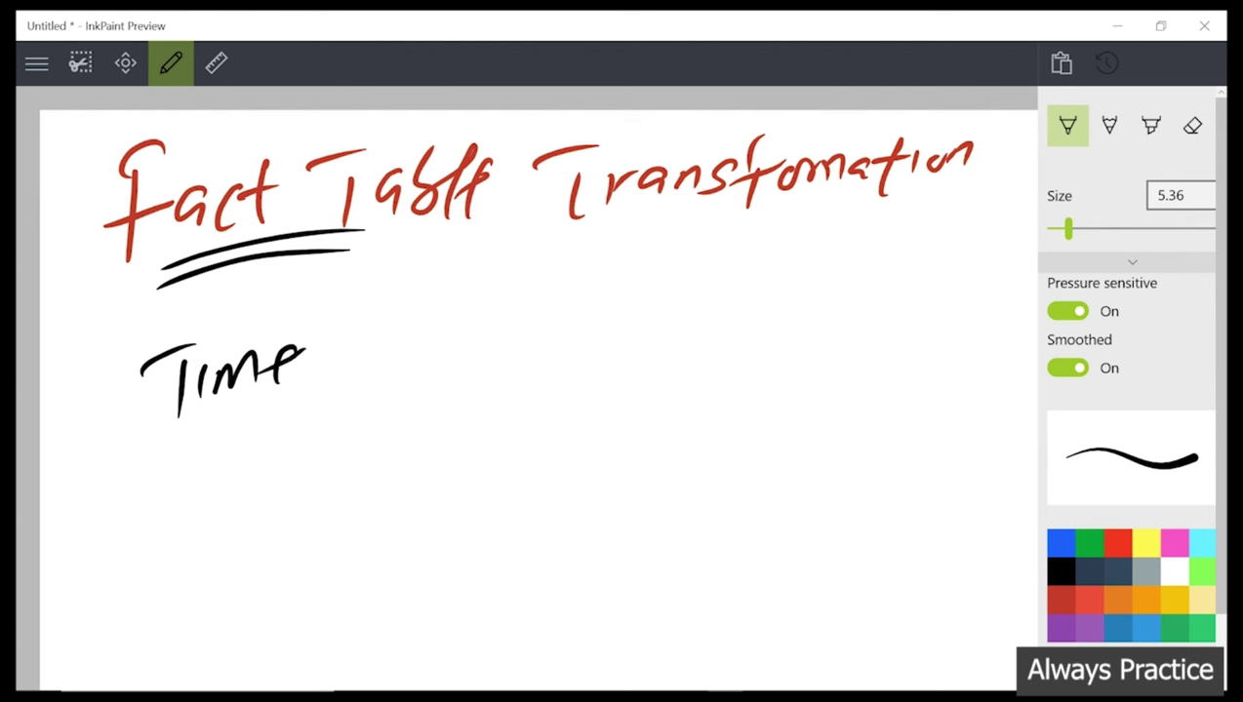
# Handwrite "/AM/PM" after "Time" with a double underline, and circle "Time" in red
pyautogui.moveTo(357, 318); pyautogui.dragTo(338, 406)
pyautogui.moveTo(378, 340)
pyautogui.mouseDown()
pyautogui.moveTo(361, 389)
pyautogui.moveTo(376, 383)
pyautogui.mouseUp()
pyautogui.moveTo(363, 355); pyautogui.dragTo(404, 349)
pyautogui.moveTo(355, 367)
pyautogui.mouseDown()
pyautogui.moveTo(422, 353)
pyautogui.moveTo(439, 371)
pyautogui.mouseUp()
pyautogui.moveTo(477, 314); pyautogui.dragTo(439, 408)
pyautogui.moveTo(503, 332)
pyautogui.mouseDown()
pyautogui.moveTo(476, 402)
pyautogui.moveTo(488, 359)
pyautogui.moveTo(543, 337)
pyautogui.moveTo(558, 369)
pyautogui.mouseUp()
pyautogui.moveTo(377, 455); pyautogui.dragTo(562, 396)
pyautogui.moveTo(424, 444); pyautogui.dragTo(529, 403)
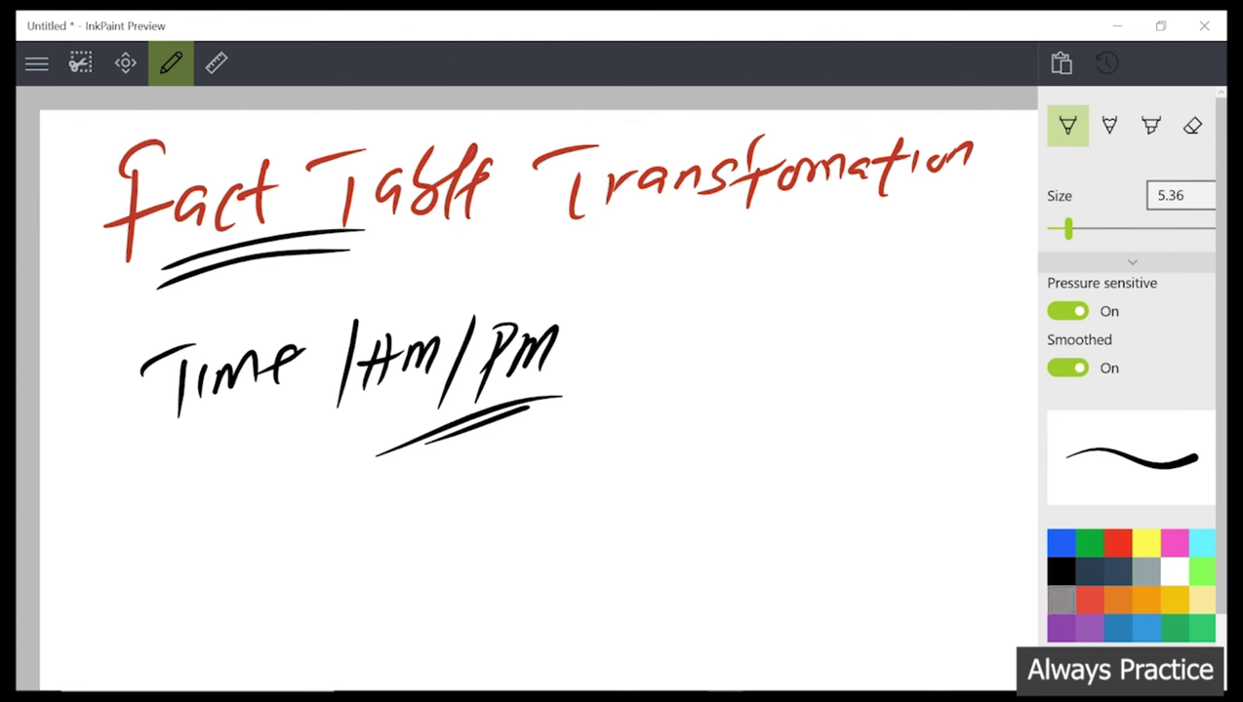
pyautogui.click(1060, 598)
pyautogui.moveTo(176, 441)
pyautogui.mouseDown()
pyautogui.moveTo(244, 441)
pyautogui.moveTo(273, 326)
pyautogui.moveTo(176, 440)
pyautogui.mouseUp()
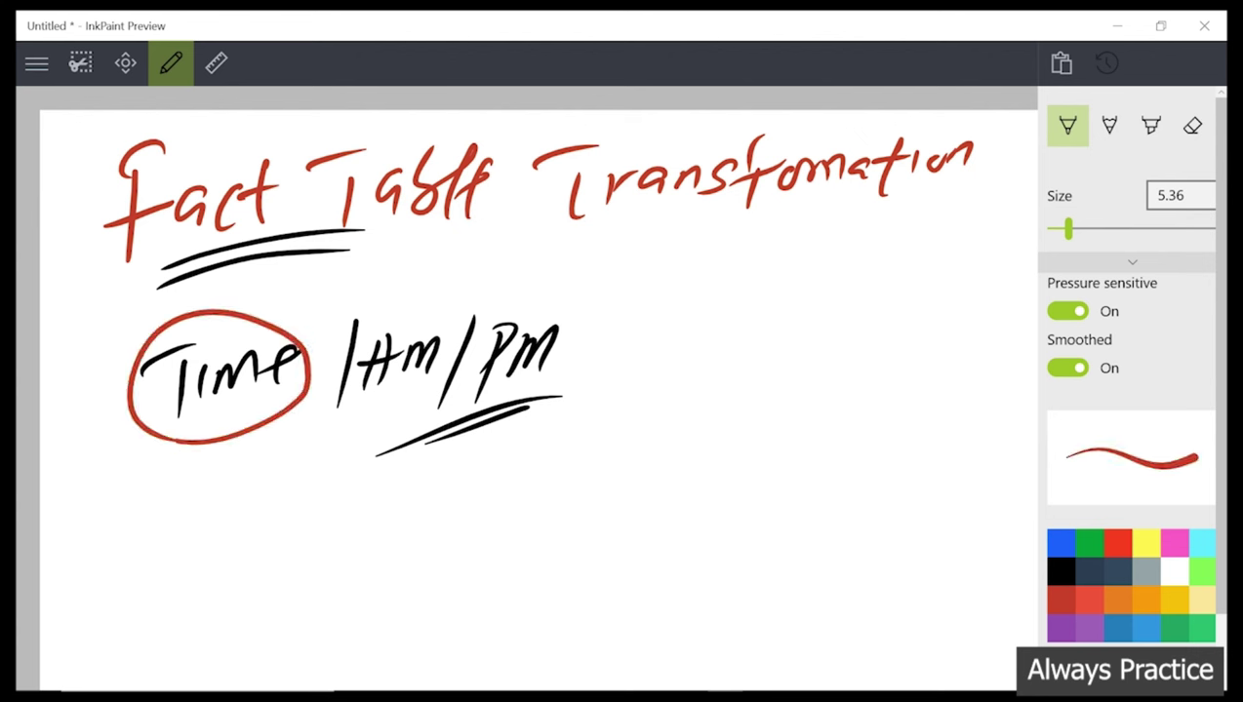
# Handwrite "Group" below "Time" in dark blue with a double underline
pyautogui.click(1060, 572)
pyautogui.moveTo(189, 489)
pyautogui.mouseDown()
pyautogui.moveTo(147, 554)
pyautogui.moveTo(183, 570)
pyautogui.moveTo(215, 519)
pyautogui.moveTo(261, 517)
pyautogui.moveTo(264, 553)
pyautogui.moveTo(282, 509)
pyautogui.mouseUp()
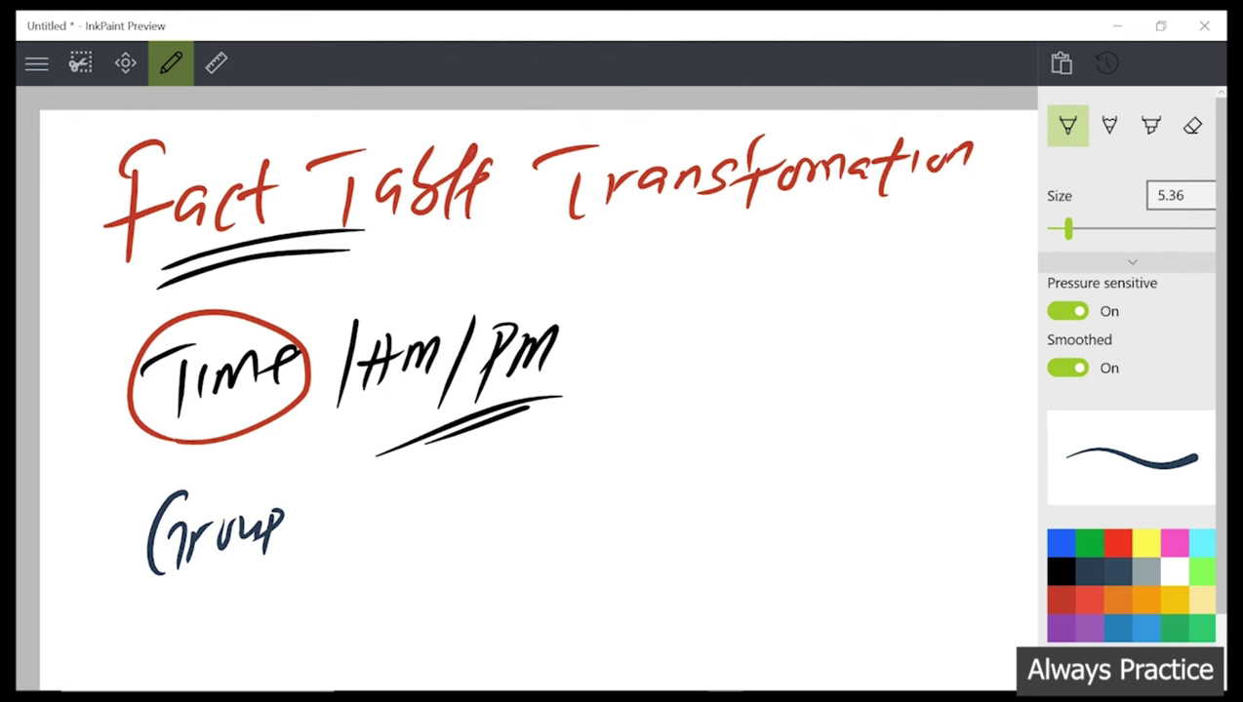
pyautogui.moveTo(200, 583)
pyautogui.mouseDown()
pyautogui.moveTo(306, 544)
pyautogui.moveTo(301, 554)
pyautogui.mouseUp()
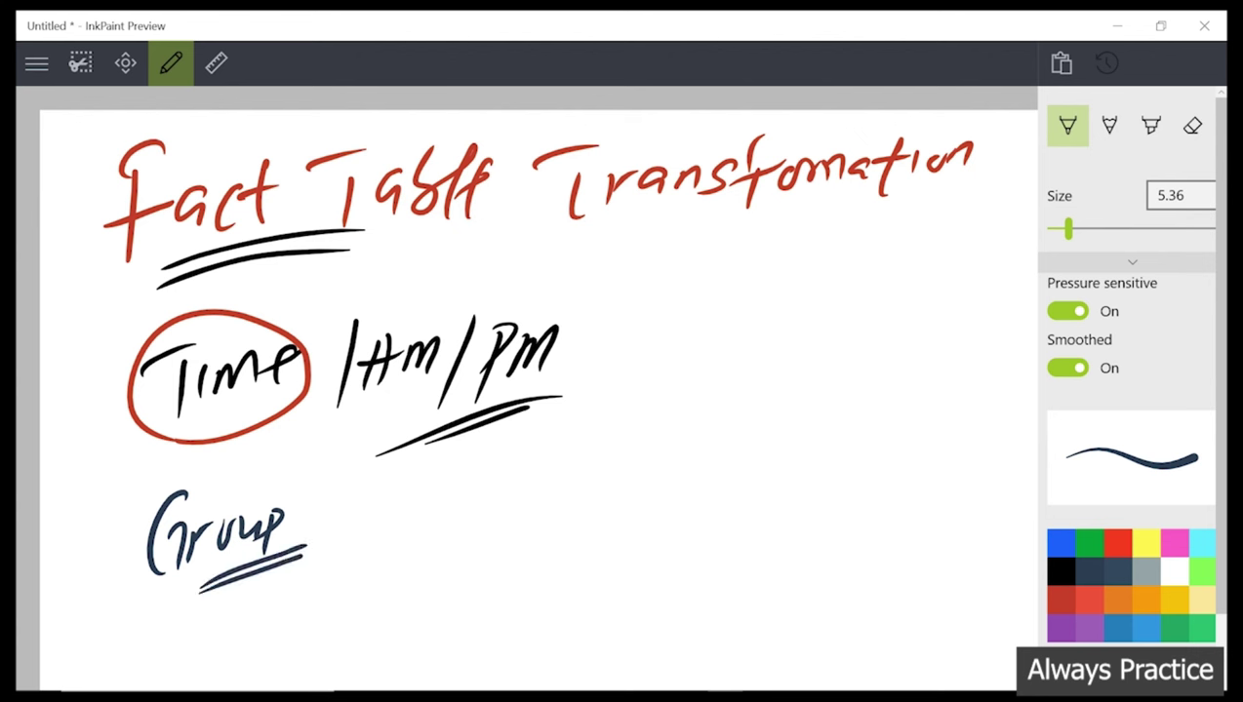
# Handwrite the range "3:00pm - 5:00pm" beside "Group" and draw a bracket underneath it
pyautogui.moveTo(387, 514); pyautogui.dragTo(388, 548)
pyautogui.moveTo(457, 515)
pyautogui.mouseDown()
pyautogui.moveTo(449, 529)
pyautogui.moveTo(458, 517)
pyautogui.mouseUp()
pyautogui.moveTo(480, 511)
pyautogui.mouseDown()
pyautogui.moveTo(497, 542)
pyautogui.moveTo(501, 527)
pyautogui.moveTo(572, 514)
pyautogui.moveTo(602, 532)
pyautogui.moveTo(634, 492)
pyautogui.moveTo(647, 497)
pyautogui.moveTo(644, 523)
pyautogui.mouseUp()
pyautogui.moveTo(674, 502)
pyautogui.mouseDown()
pyautogui.moveTo(659, 517)
pyautogui.moveTo(675, 500)
pyautogui.mouseUp()
pyautogui.moveTo(689, 495)
pyautogui.mouseDown()
pyautogui.moveTo(702, 532)
pyautogui.moveTo(718, 503)
pyautogui.mouseUp()
pyautogui.moveTo(724, 509)
pyautogui.mouseDown()
pyautogui.moveTo(740, 496)
pyautogui.moveTo(758, 503)
pyautogui.mouseUp()
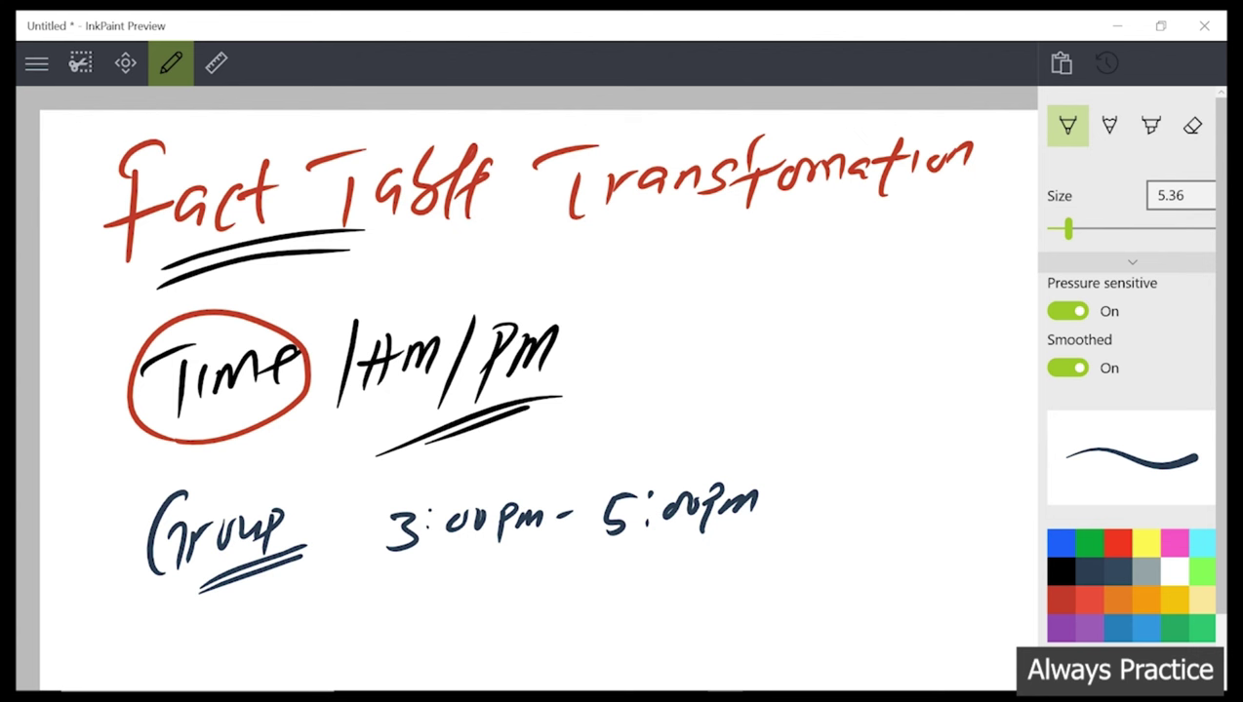
pyautogui.moveTo(429, 554)
pyautogui.mouseDown()
pyautogui.moveTo(441, 585)
pyautogui.moveTo(527, 583)
pyautogui.moveTo(679, 555)
pyautogui.moveTo(678, 537)
pyautogui.mouseUp()
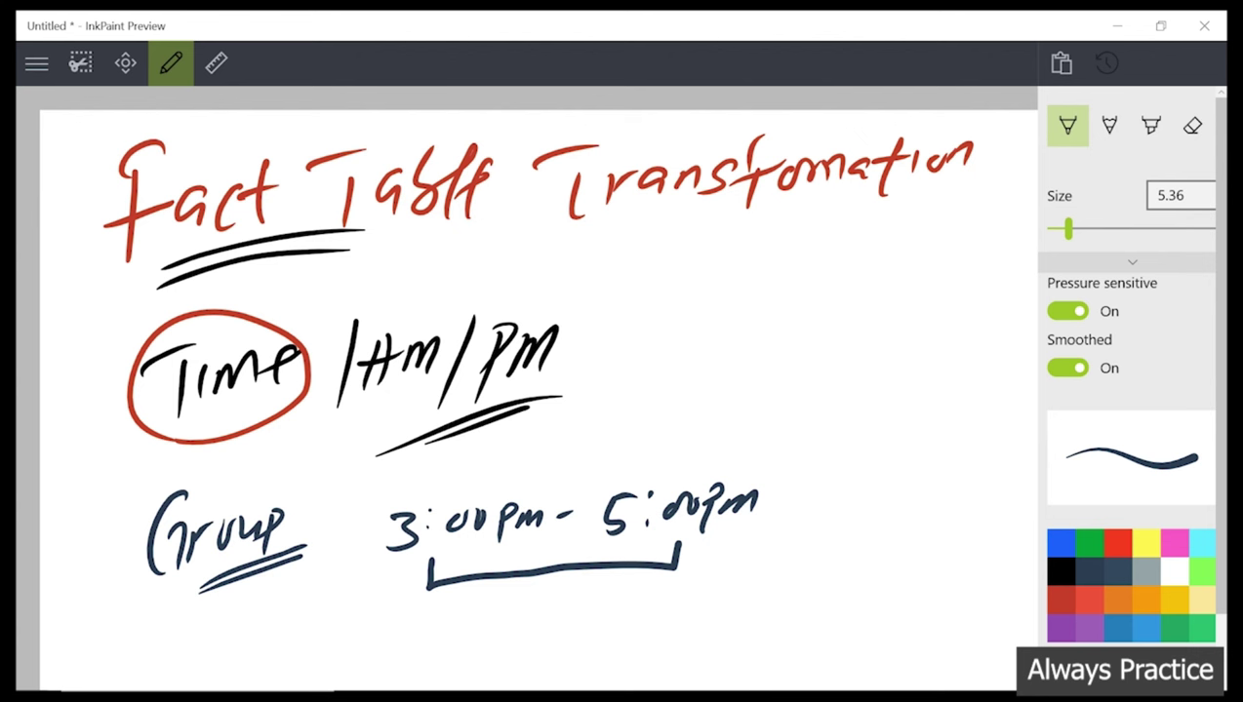
# Handwrite "bus capacity" in the free space below the heading's second half, underlining the end of "capacity"
pyautogui.moveTo(659, 275); pyautogui.dragTo(652, 340)
pyautogui.moveTo(695, 292)
pyautogui.mouseDown()
pyautogui.moveTo(701, 314)
pyautogui.moveTo(720, 293)
pyautogui.mouseUp()
pyautogui.moveTo(742, 276); pyautogui.dragTo(722, 310)
pyautogui.moveTo(818, 273)
pyautogui.mouseDown()
pyautogui.moveTo(814, 322)
pyautogui.moveTo(857, 326)
pyautogui.mouseUp()
pyautogui.moveTo(868, 269)
pyautogui.mouseDown()
pyautogui.moveTo(837, 306)
pyautogui.moveTo(927, 293)
pyautogui.moveTo(948, 250)
pyautogui.moveTo(982, 255)
pyautogui.moveTo(959, 320)
pyautogui.moveTo(993, 299)
pyautogui.mouseUp()
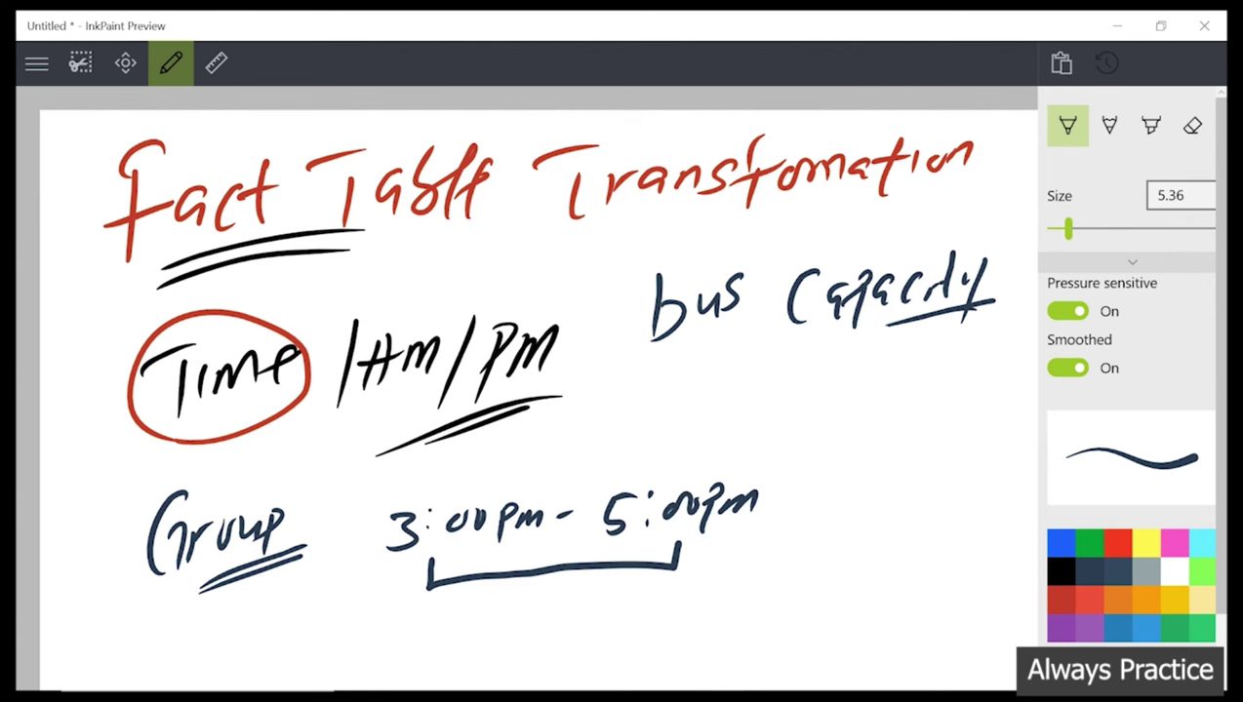
# Handwrite "20" with a double underline below "bus capacity", and retrace the ends of the bracket under the time range
pyautogui.moveTo(652, 386)
pyautogui.mouseDown()
pyautogui.moveTo(671, 375)
pyautogui.moveTo(689, 421)
pyautogui.mouseUp()
pyautogui.moveTo(709, 376)
pyautogui.mouseDown()
pyautogui.moveTo(701, 394)
pyautogui.moveTo(711, 376)
pyautogui.mouseUp()
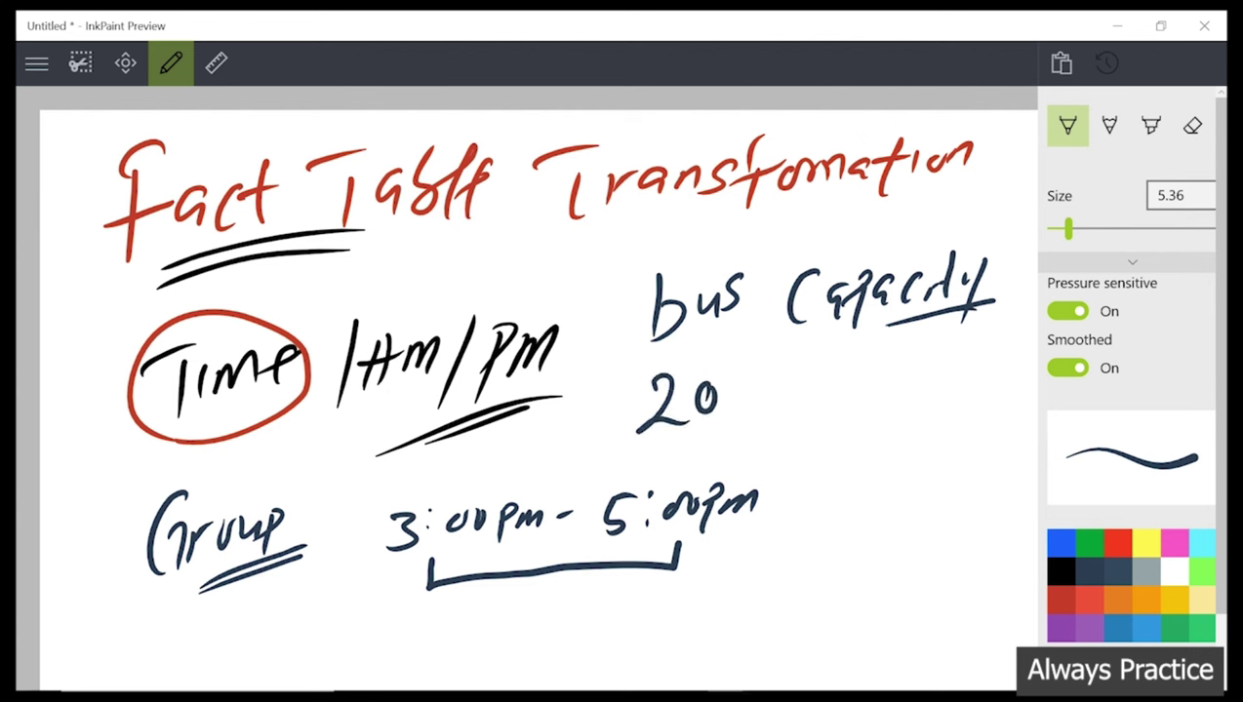
pyautogui.click(743, 428)
pyautogui.moveTo(742, 430); pyautogui.dragTo(640, 449)
pyautogui.moveTo(744, 438); pyautogui.dragTo(606, 464)
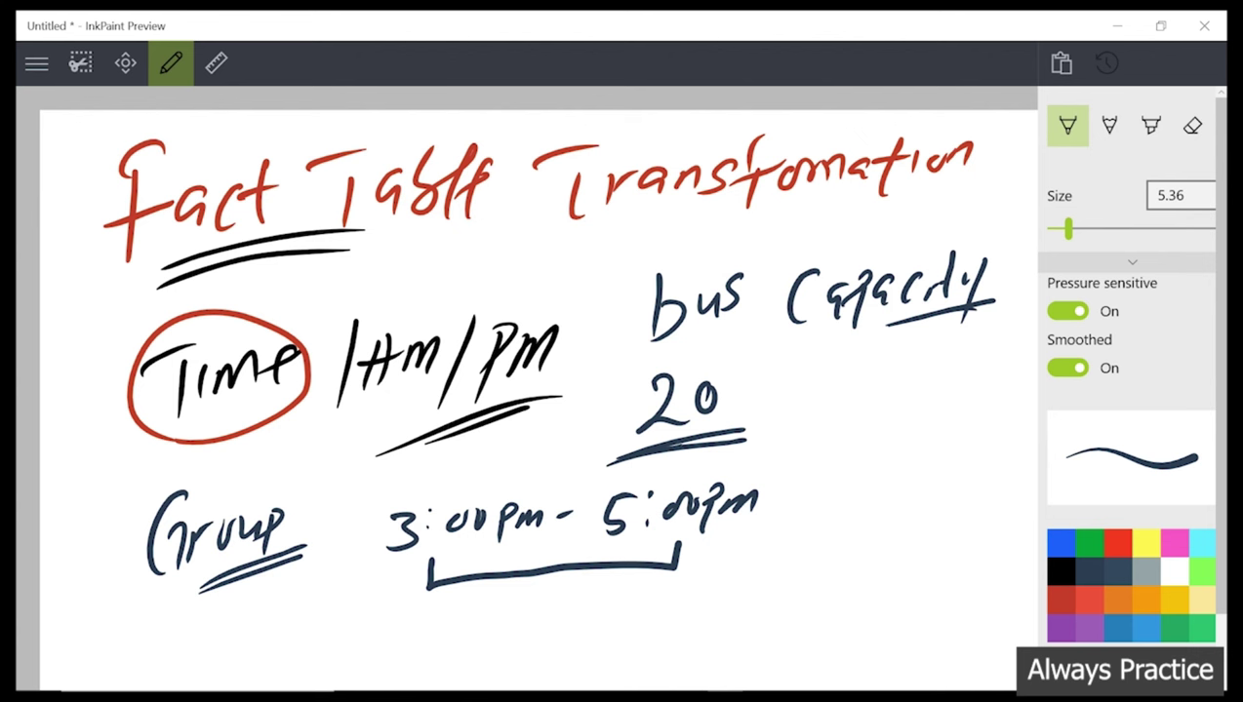
pyautogui.moveTo(681, 449); pyautogui.dragTo(611, 467)
pyautogui.moveTo(427, 556)
pyautogui.mouseDown()
pyautogui.moveTo(424, 599)
pyautogui.moveTo(495, 580)
pyautogui.mouseUp()
pyautogui.moveTo(671, 564); pyautogui.dragTo(669, 578)
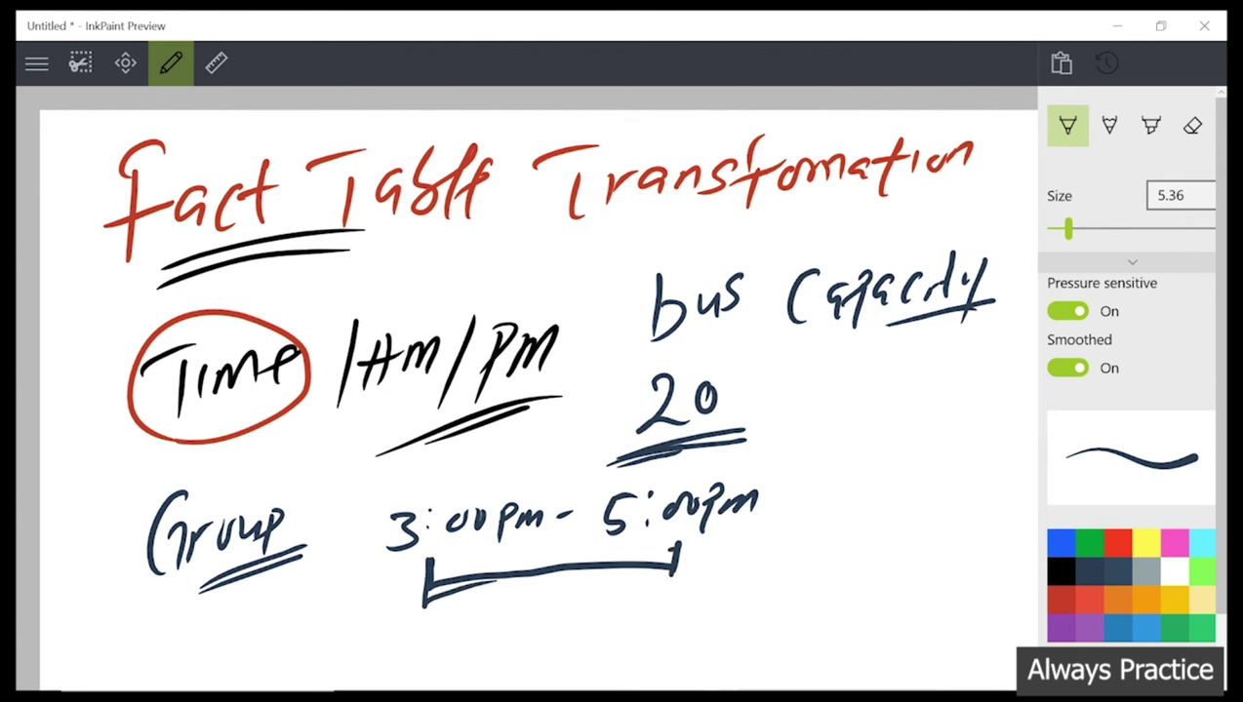
# Thicken the underline of "20" and handwrite "well", "under" and "Above" as a list beside it, with a double underline below "Above"
pyautogui.moveTo(687, 449); pyautogui.dragTo(603, 472)
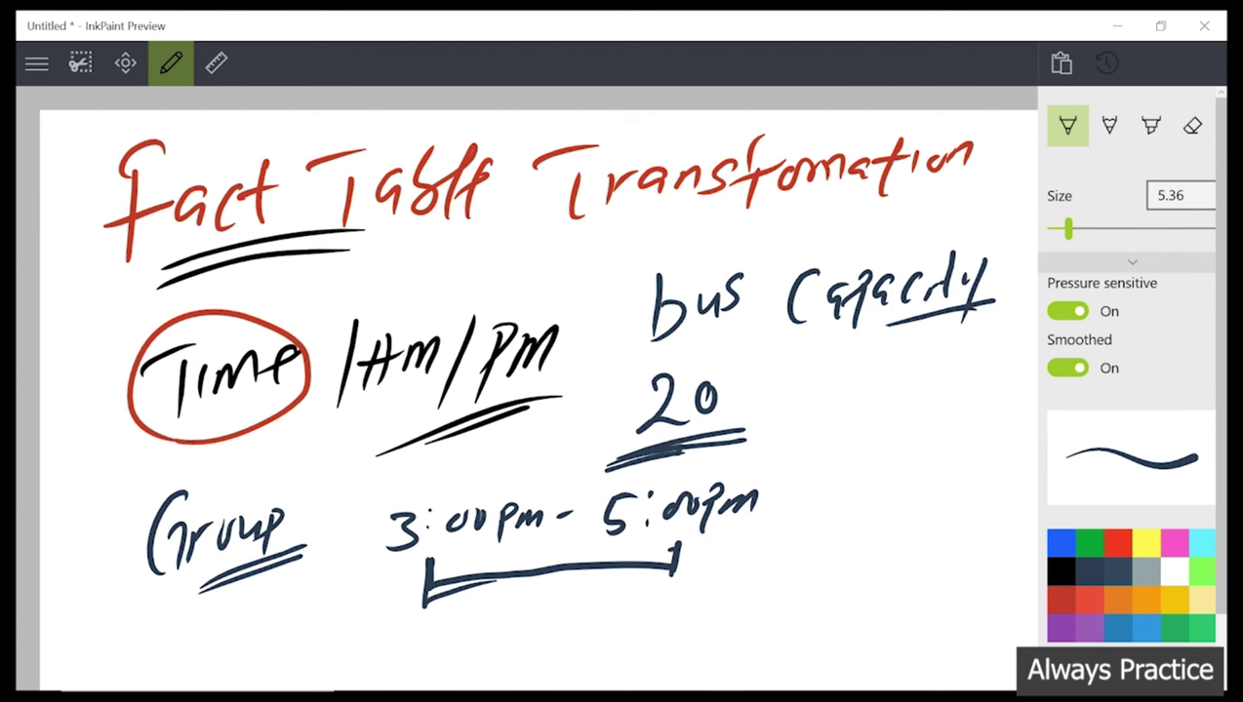
pyautogui.moveTo(804, 396)
pyautogui.mouseDown()
pyautogui.moveTo(812, 424)
pyautogui.moveTo(835, 400)
pyautogui.moveTo(876, 421)
pyautogui.mouseUp()
pyautogui.moveTo(899, 376)
pyautogui.mouseDown()
pyautogui.moveTo(888, 422)
pyautogui.moveTo(954, 408)
pyautogui.mouseUp()
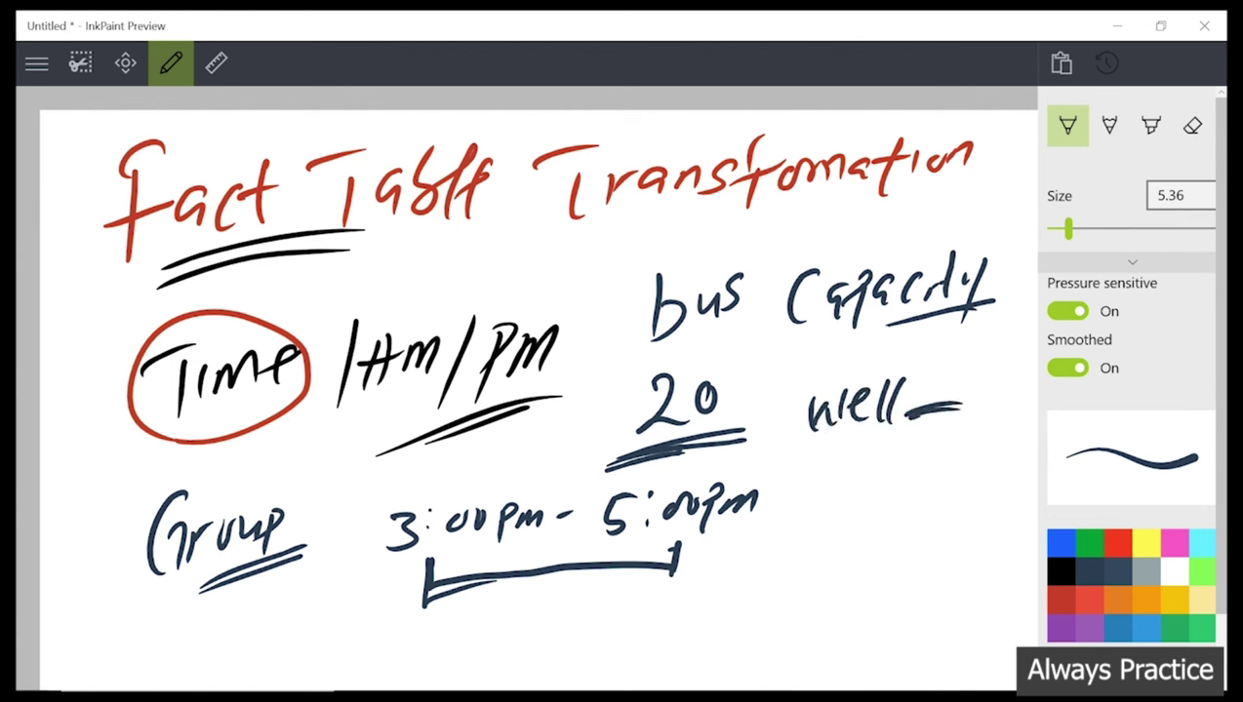
pyautogui.moveTo(829, 474)
pyautogui.mouseDown()
pyautogui.moveTo(852, 501)
pyautogui.moveTo(882, 499)
pyautogui.moveTo(913, 448)
pyautogui.moveTo(937, 478)
pyautogui.moveTo(956, 465)
pyautogui.mouseUp()
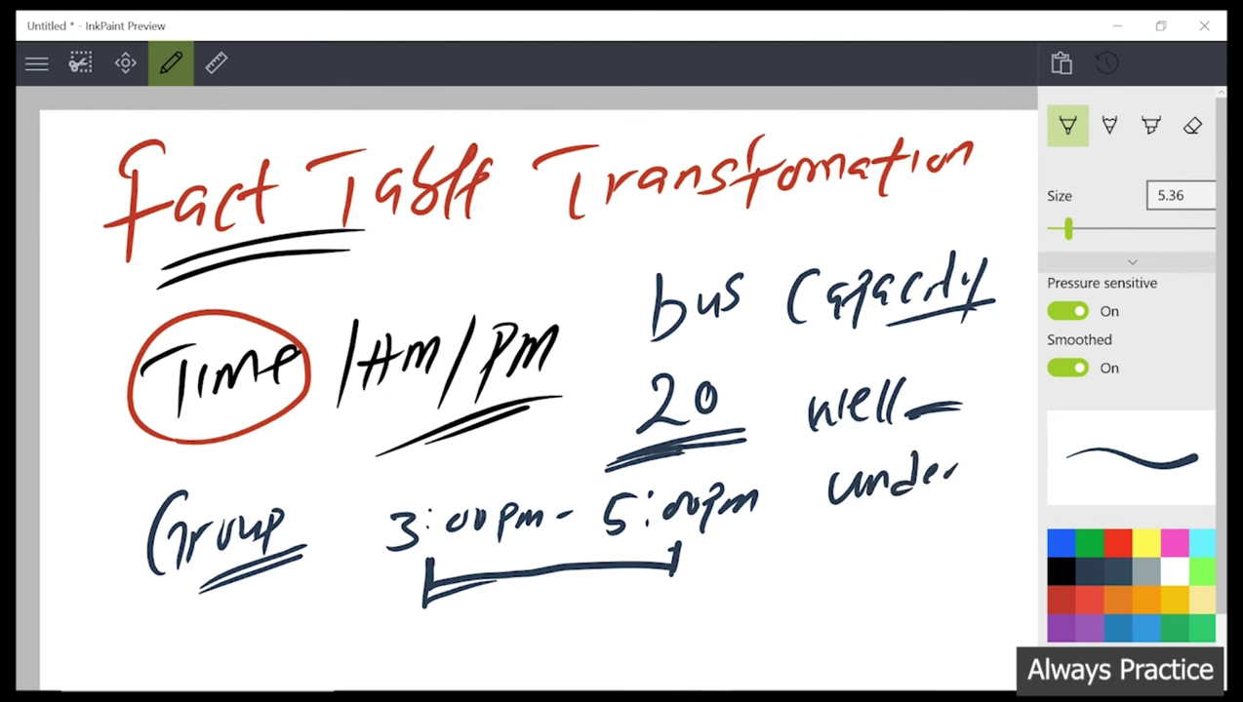
pyautogui.moveTo(824, 584)
pyautogui.mouseDown()
pyautogui.moveTo(847, 577)
pyautogui.moveTo(841, 558)
pyautogui.mouseUp()
pyautogui.moveTo(865, 540)
pyautogui.mouseDown()
pyautogui.moveTo(896, 570)
pyautogui.moveTo(958, 553)
pyautogui.mouseUp()
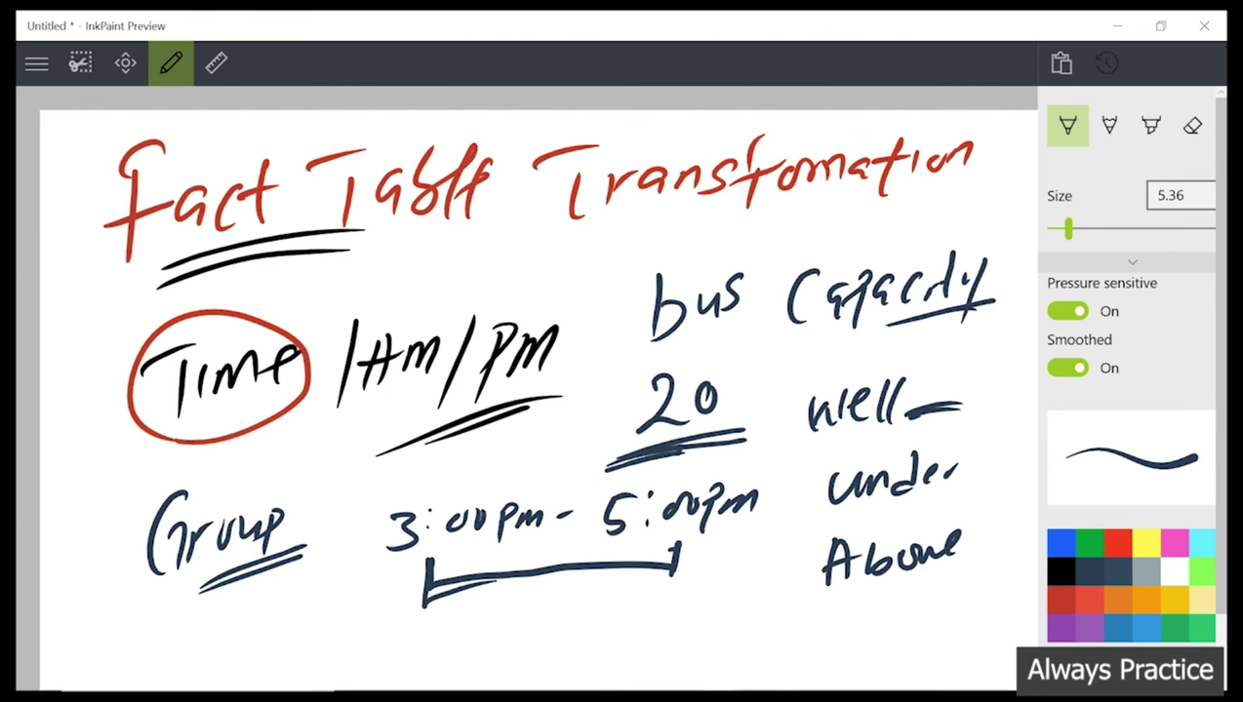
pyautogui.moveTo(828, 586)
pyautogui.mouseDown()
pyautogui.moveTo(973, 558)
pyautogui.moveTo(839, 602)
pyautogui.mouseUp()
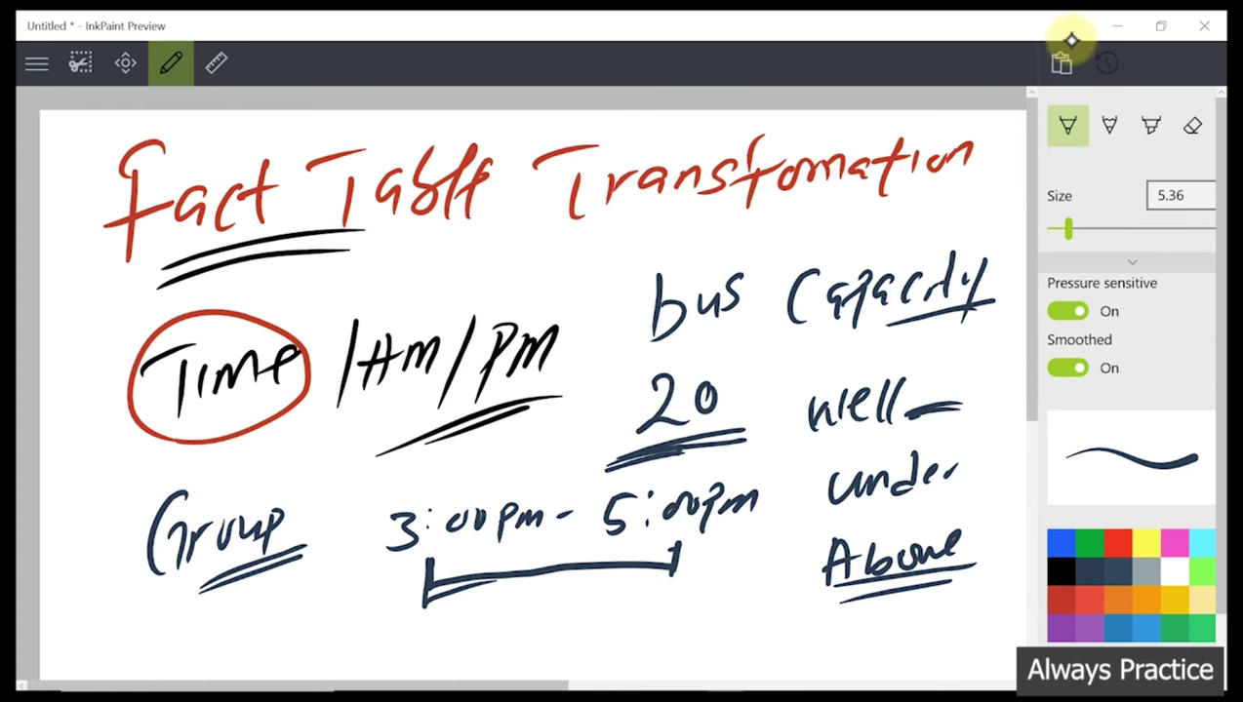
# Switch to the Power Query Editor and check the data type options of the Time column in Facttable_ridership, keeping Time selected
pyautogui.moveTo(545, 680)
pyautogui.click(508, 673)
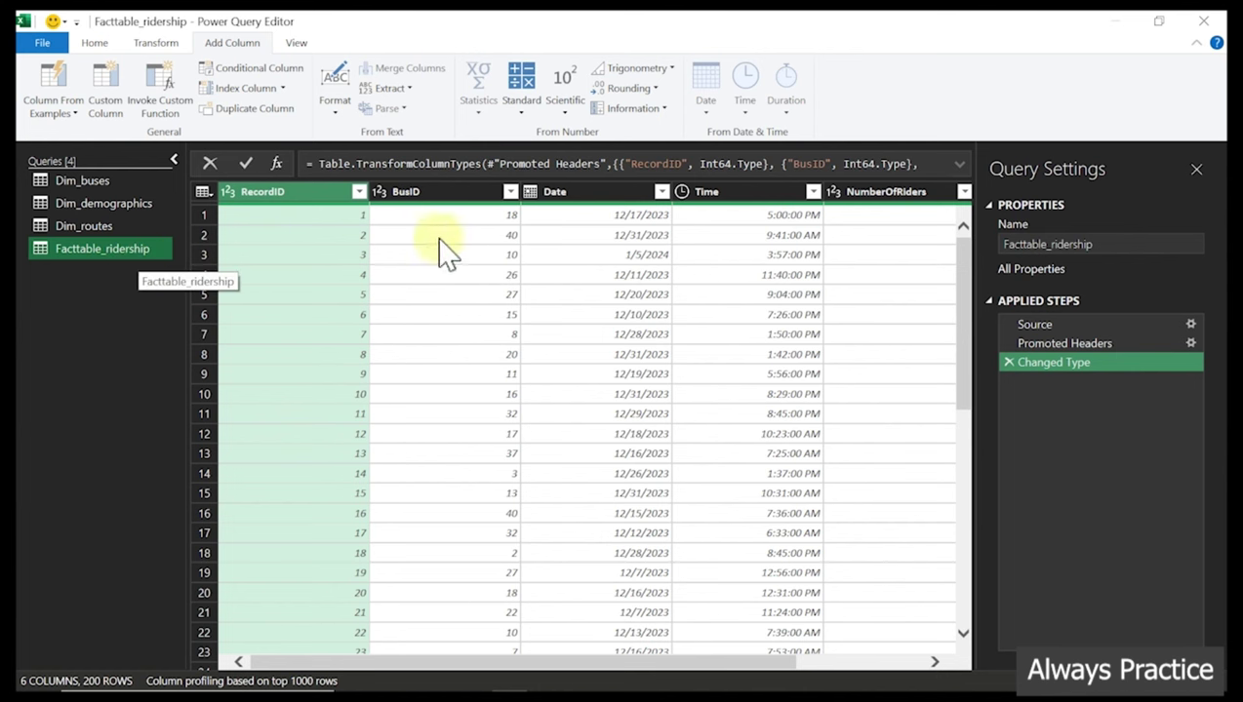
pyautogui.click(775, 200)
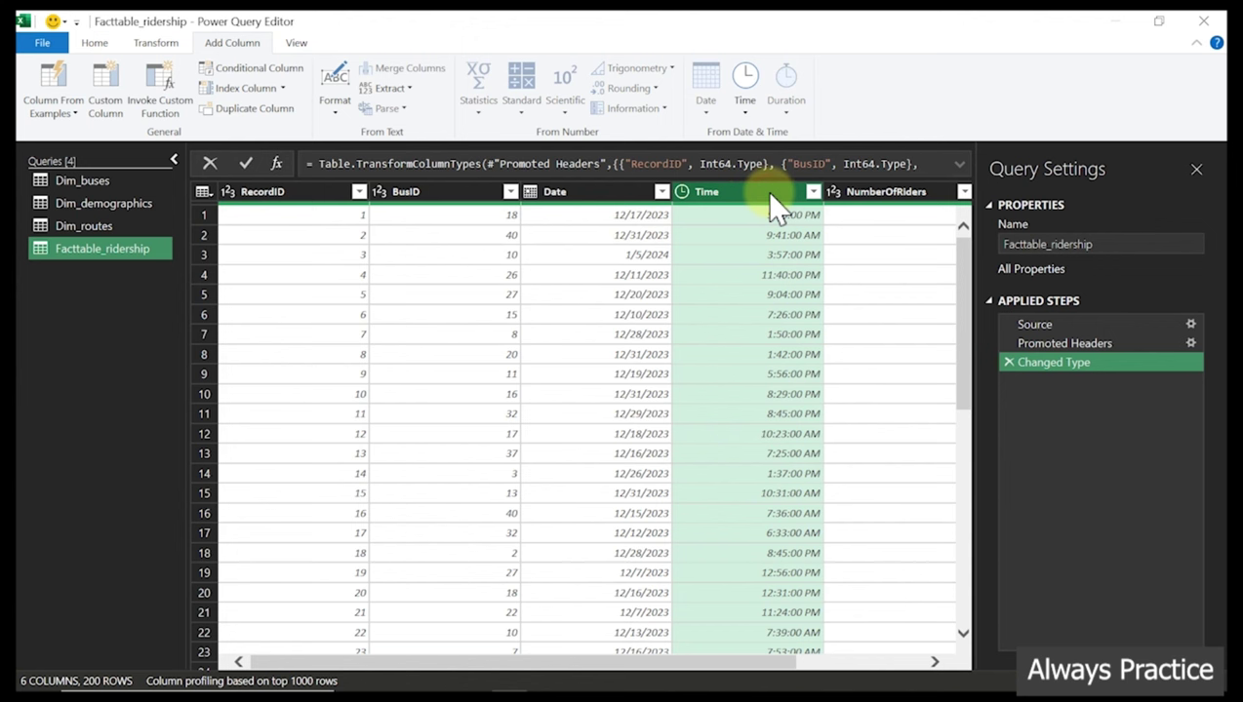
pyautogui.click(684, 192)
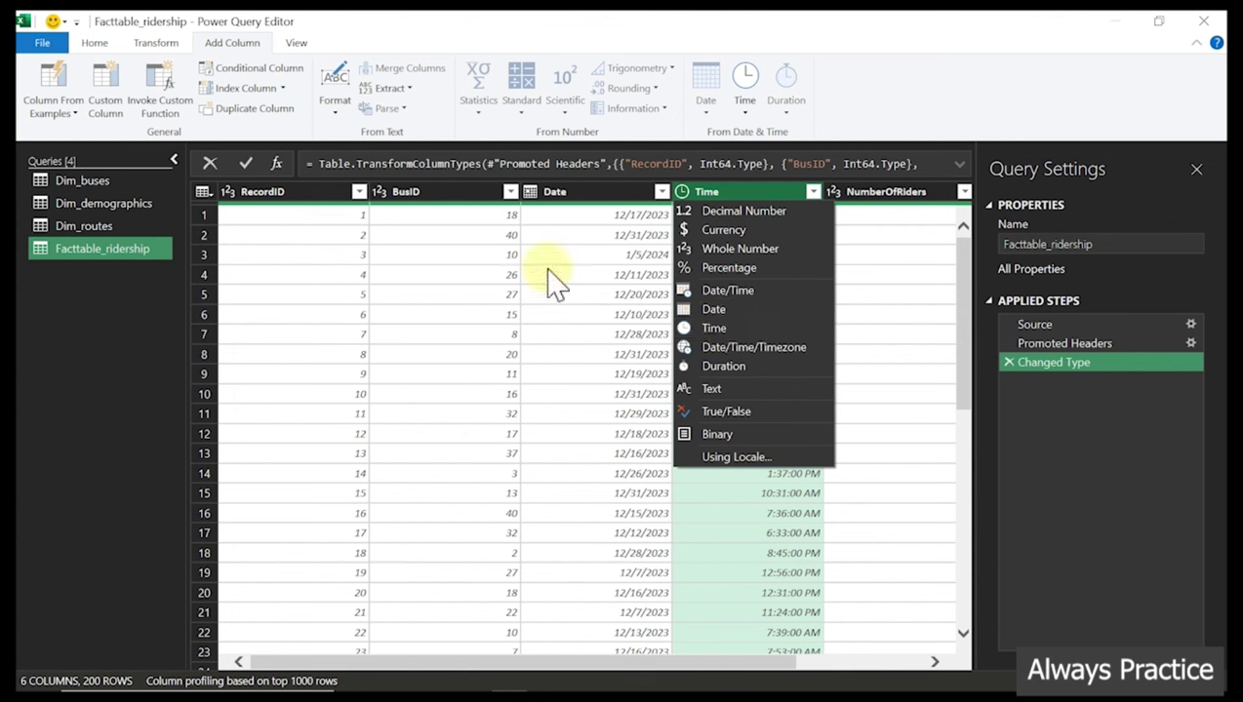
pyautogui.click(553, 194)
pyautogui.click(554, 194)
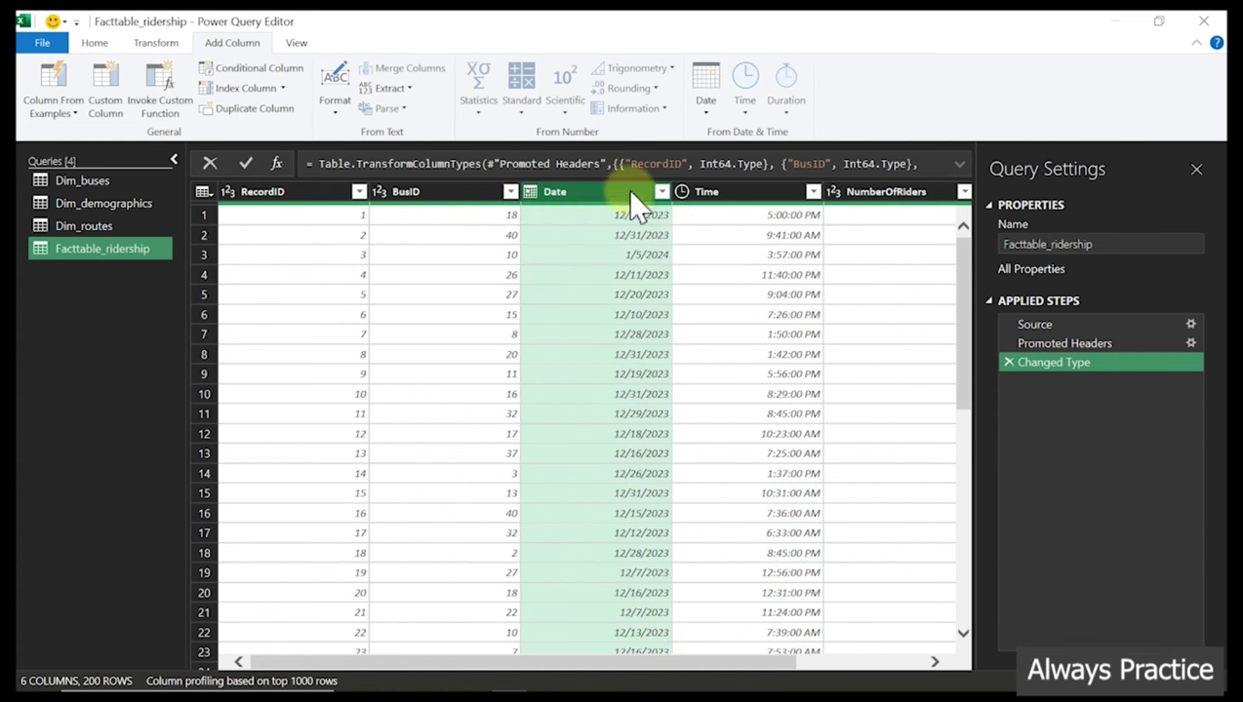
pyautogui.click(720, 194)
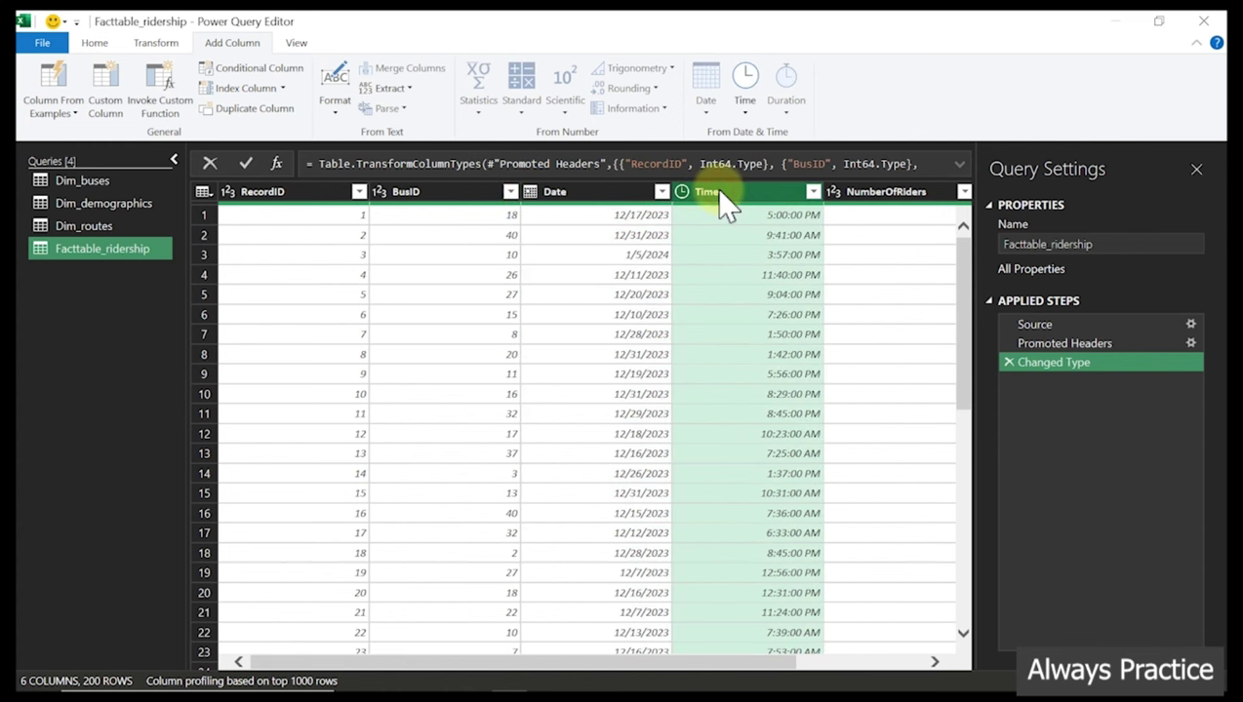
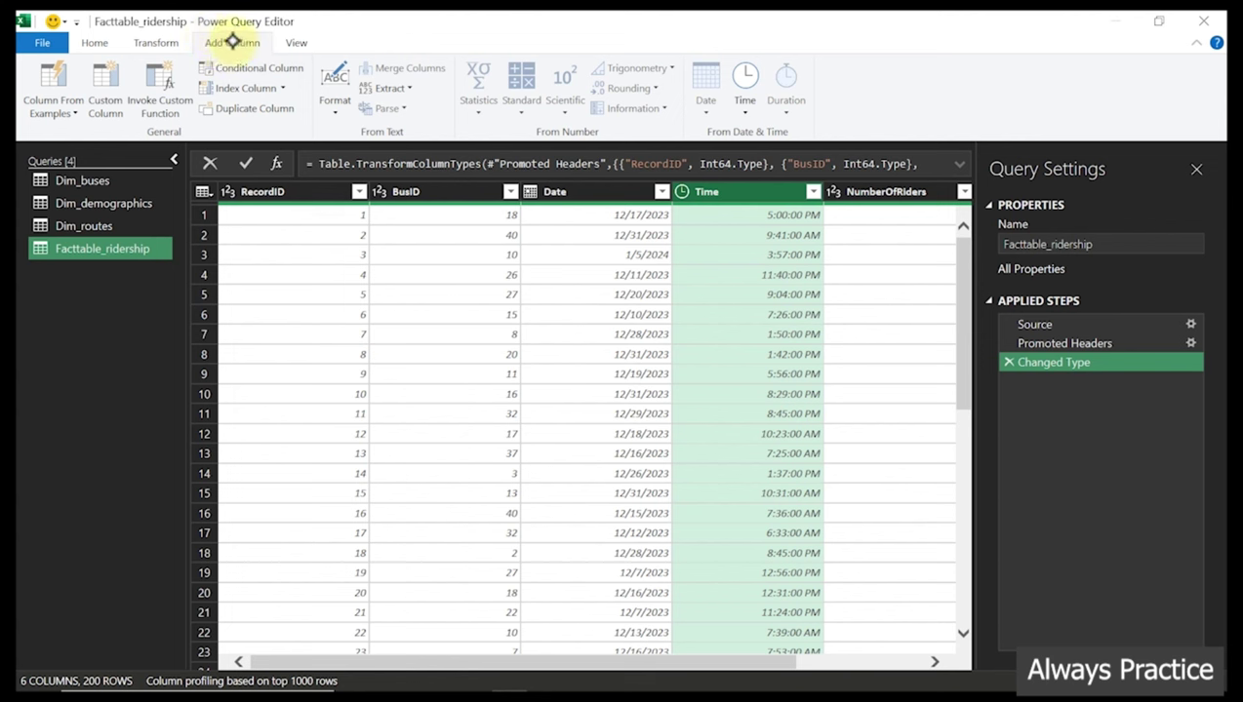
# Try to extract the last 2 characters of the Time column into a new column, and delete the resulting applied step
pyautogui.click(157, 42)
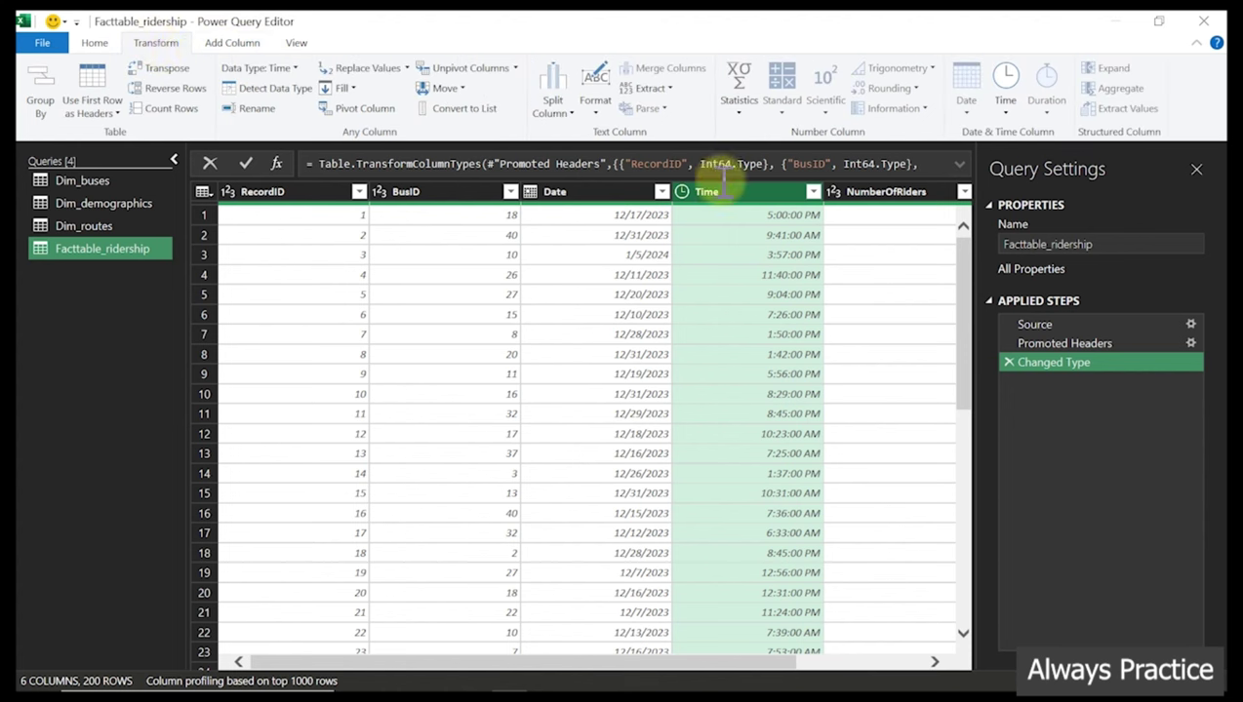
pyautogui.click(236, 43)
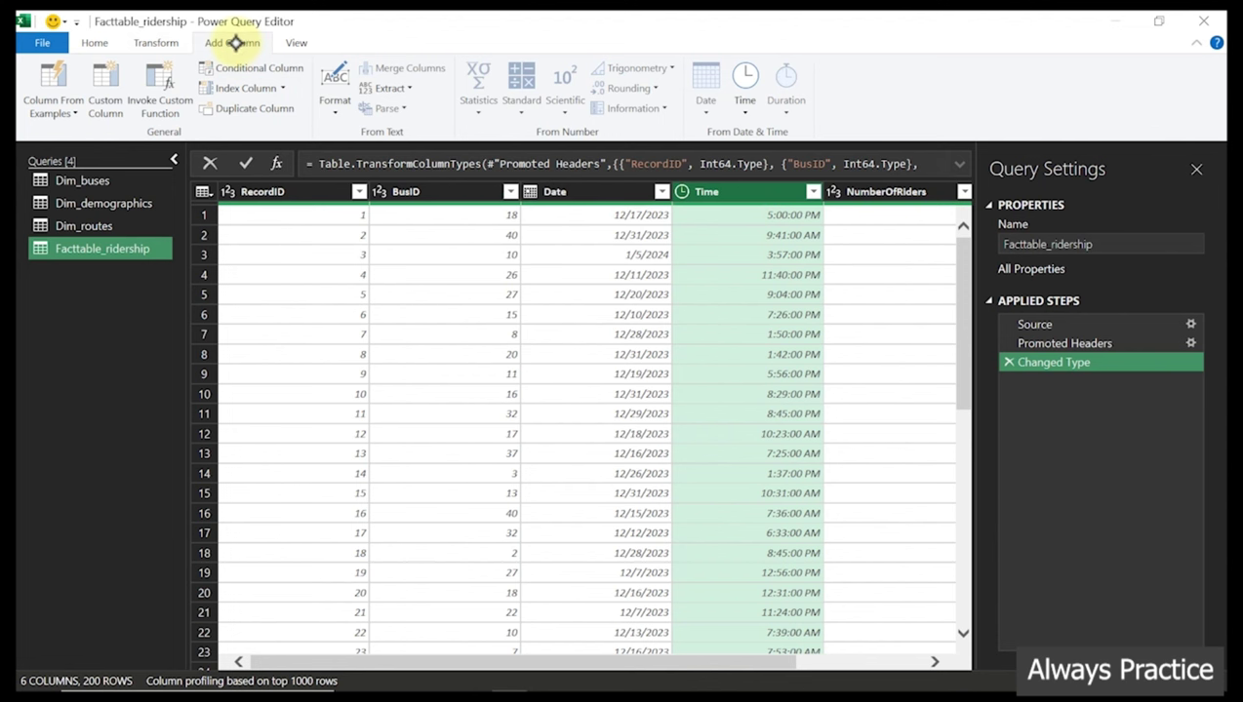
pyautogui.click(410, 88)
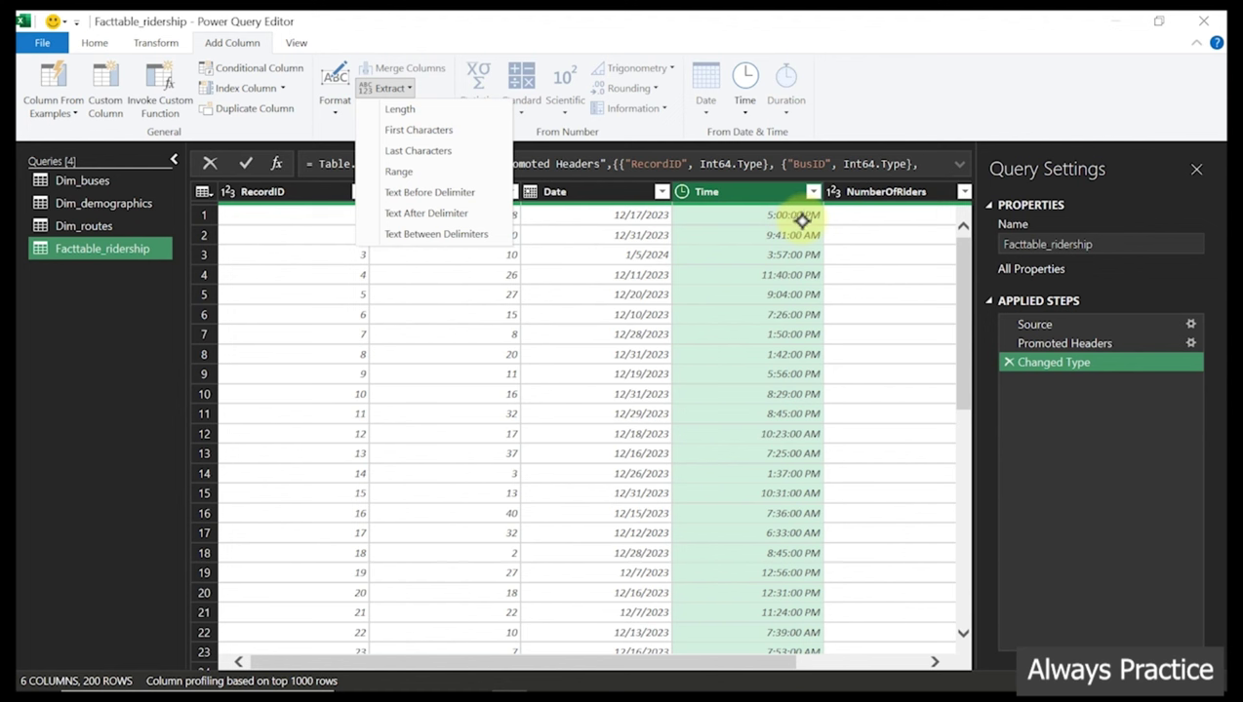
pyautogui.click(436, 152)
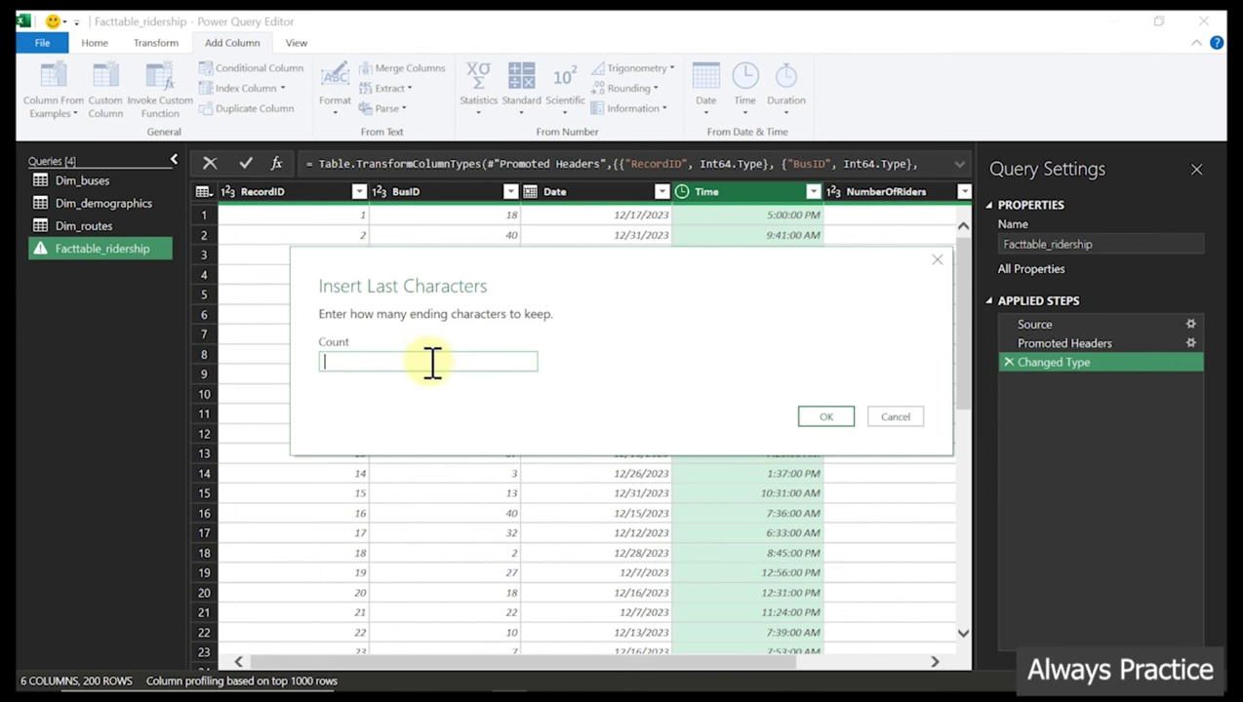
pyautogui.write('2')
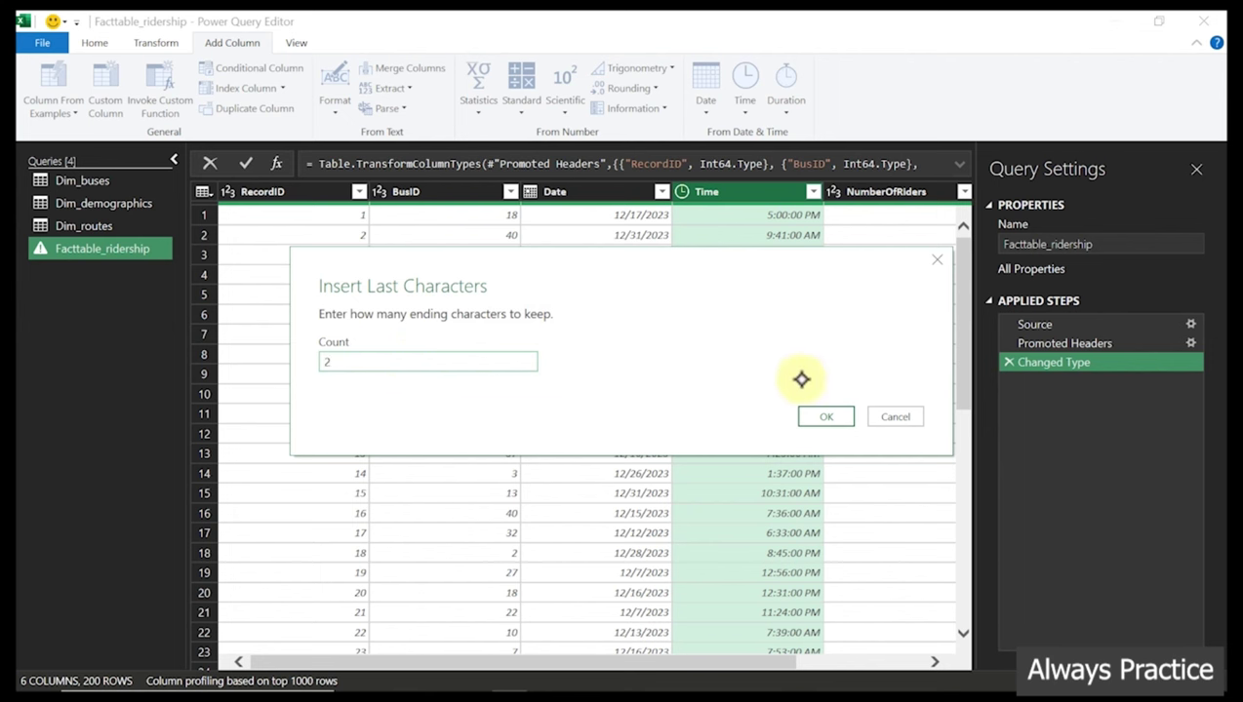
pyautogui.click(826, 417)
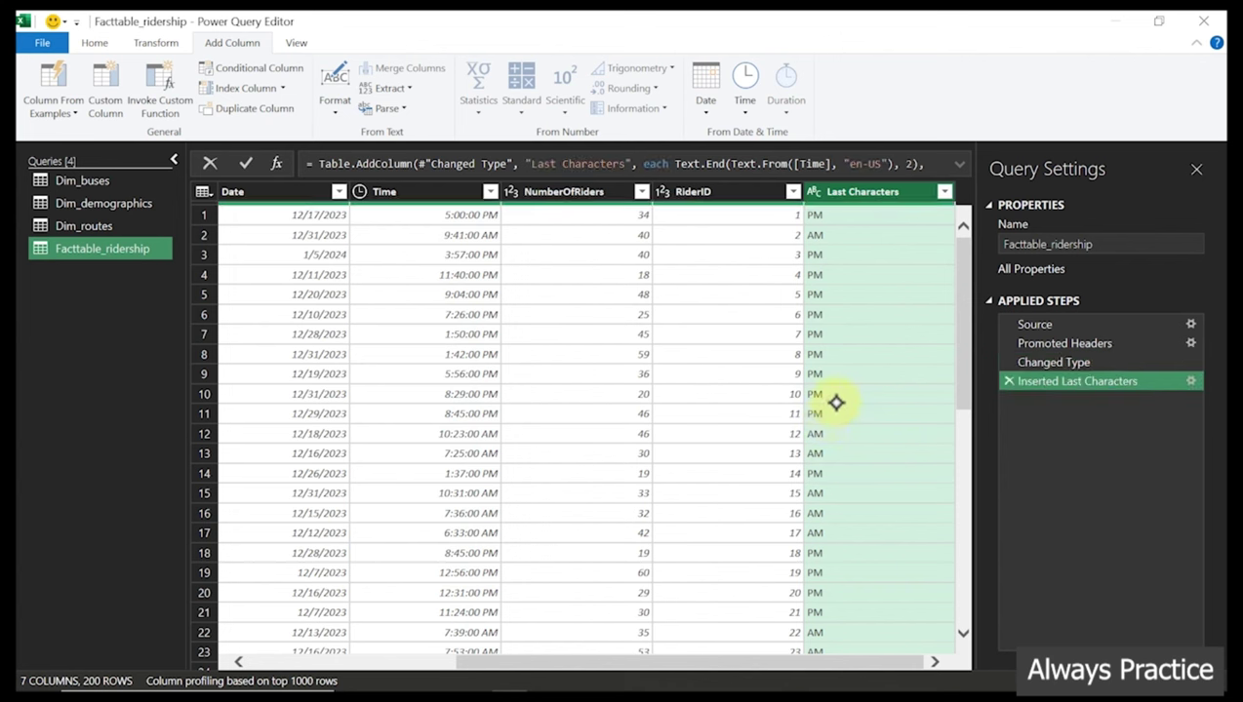
pyautogui.click(1008, 381)
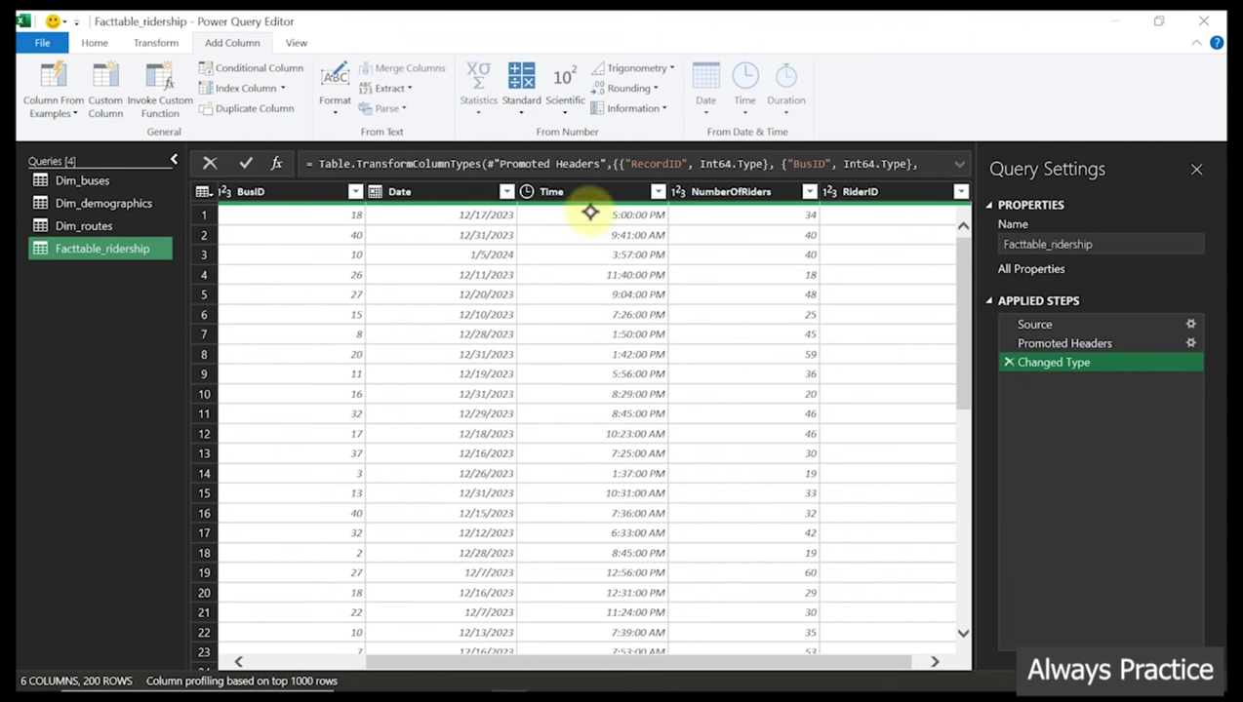
# Split the Time column by the Space delimiter at each occurrence
pyautogui.click(585, 198)
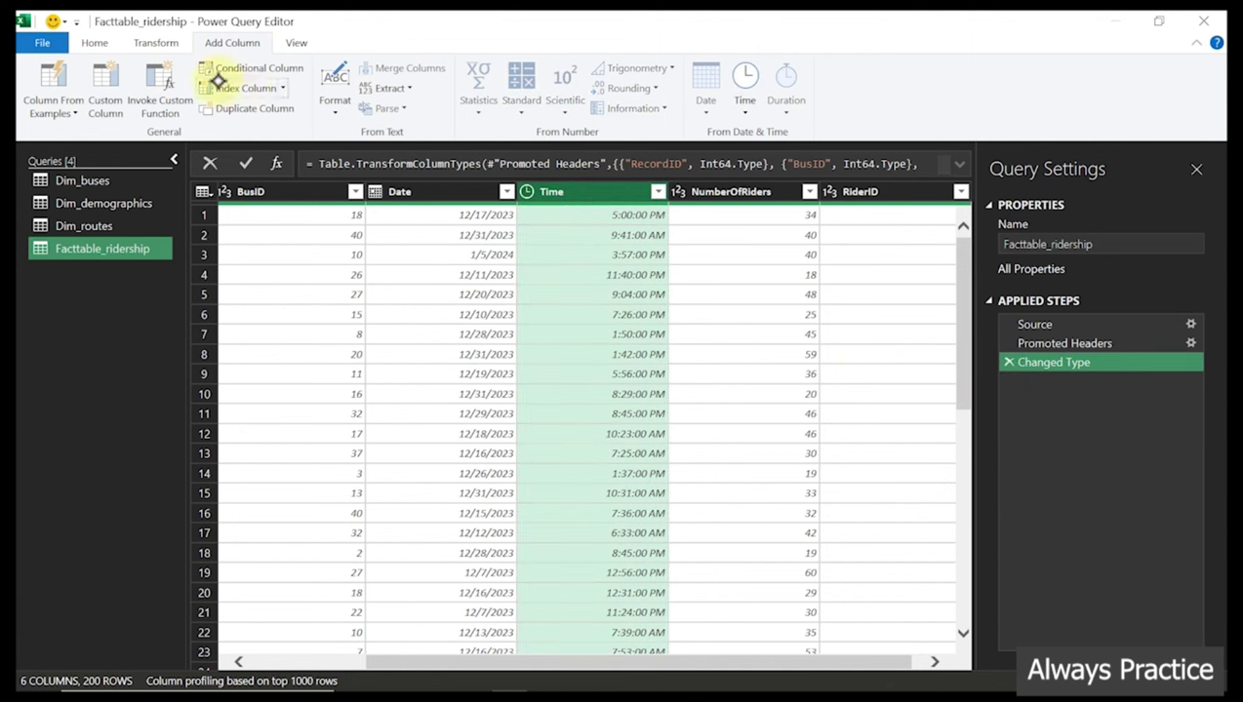
pyautogui.click(96, 44)
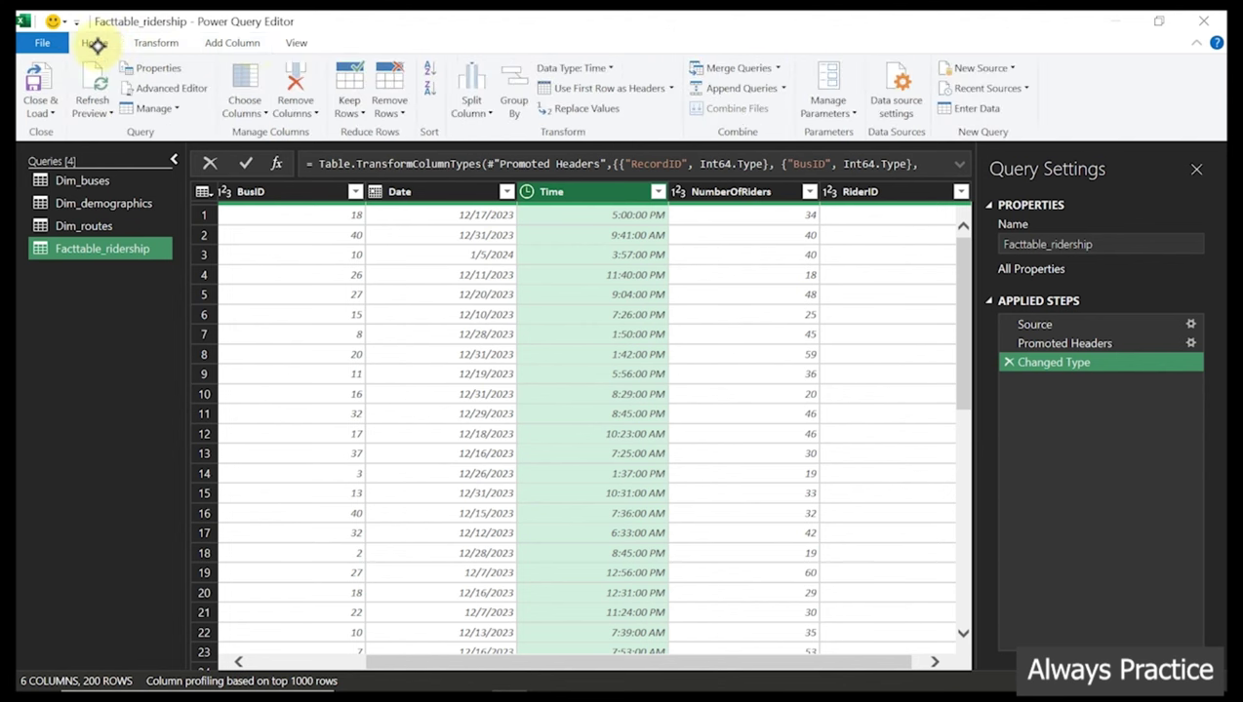
pyautogui.click(483, 113)
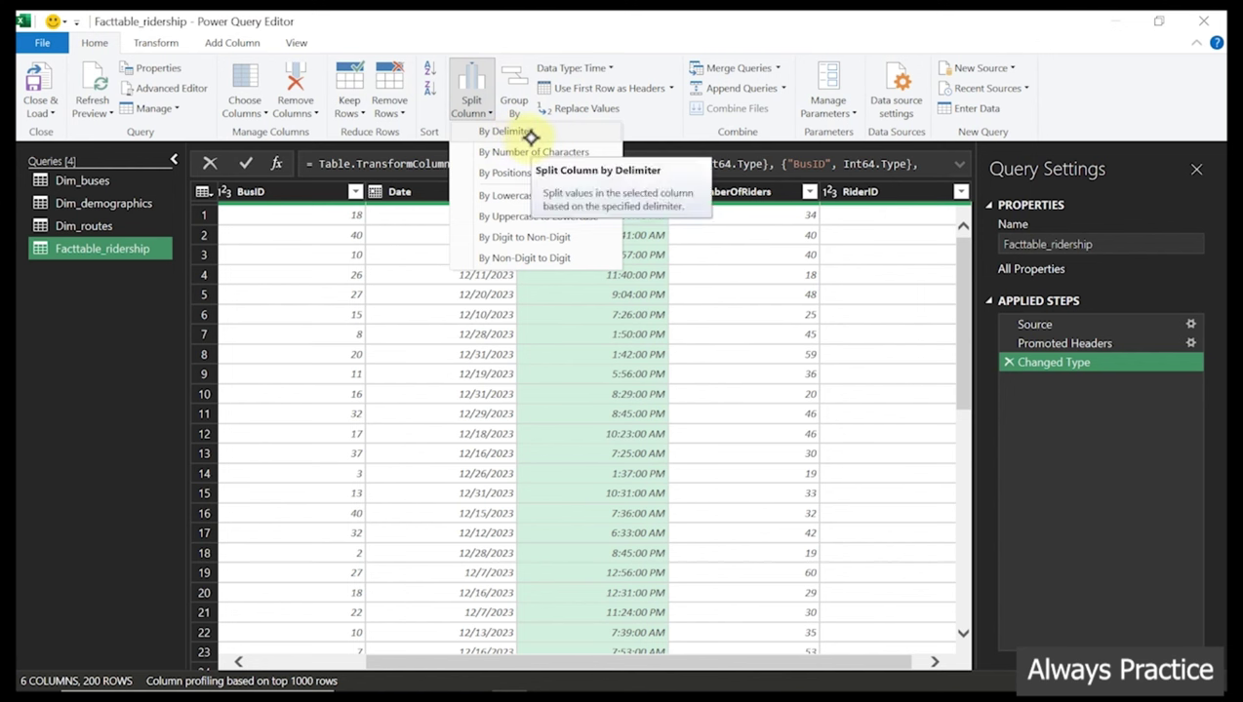
pyautogui.click(529, 136)
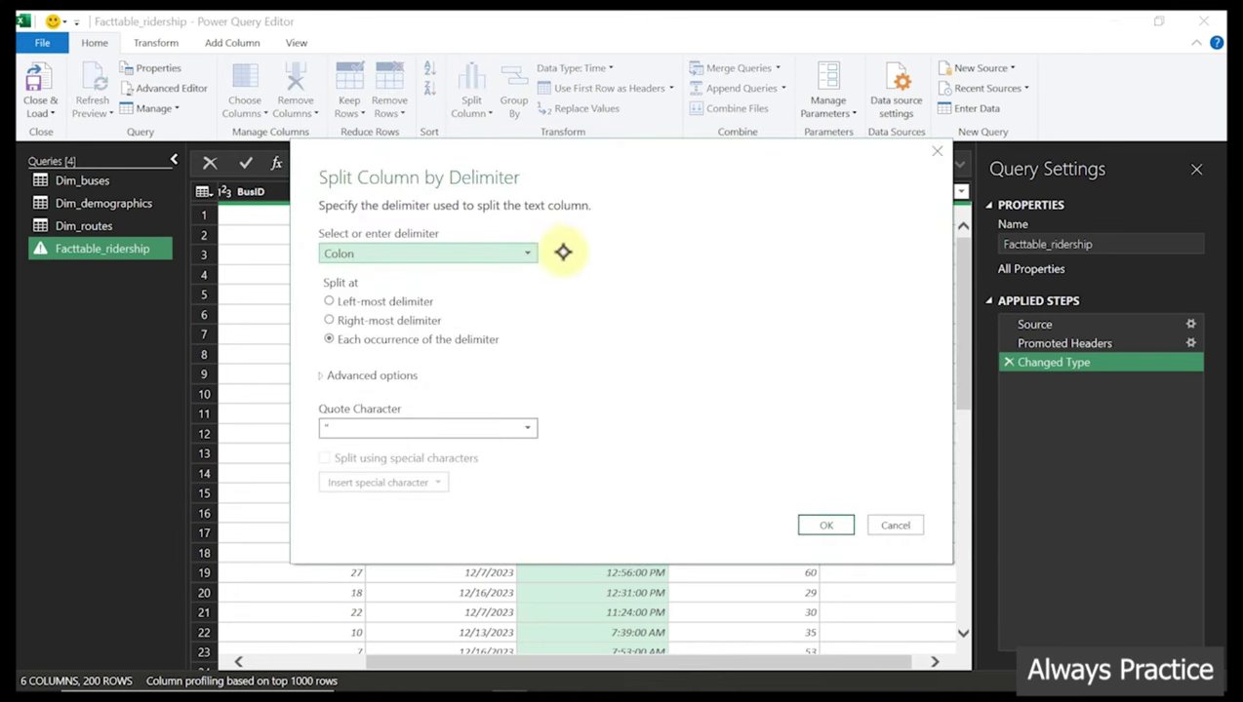
pyautogui.moveTo(585, 171); pyautogui.dragTo(606, 306)
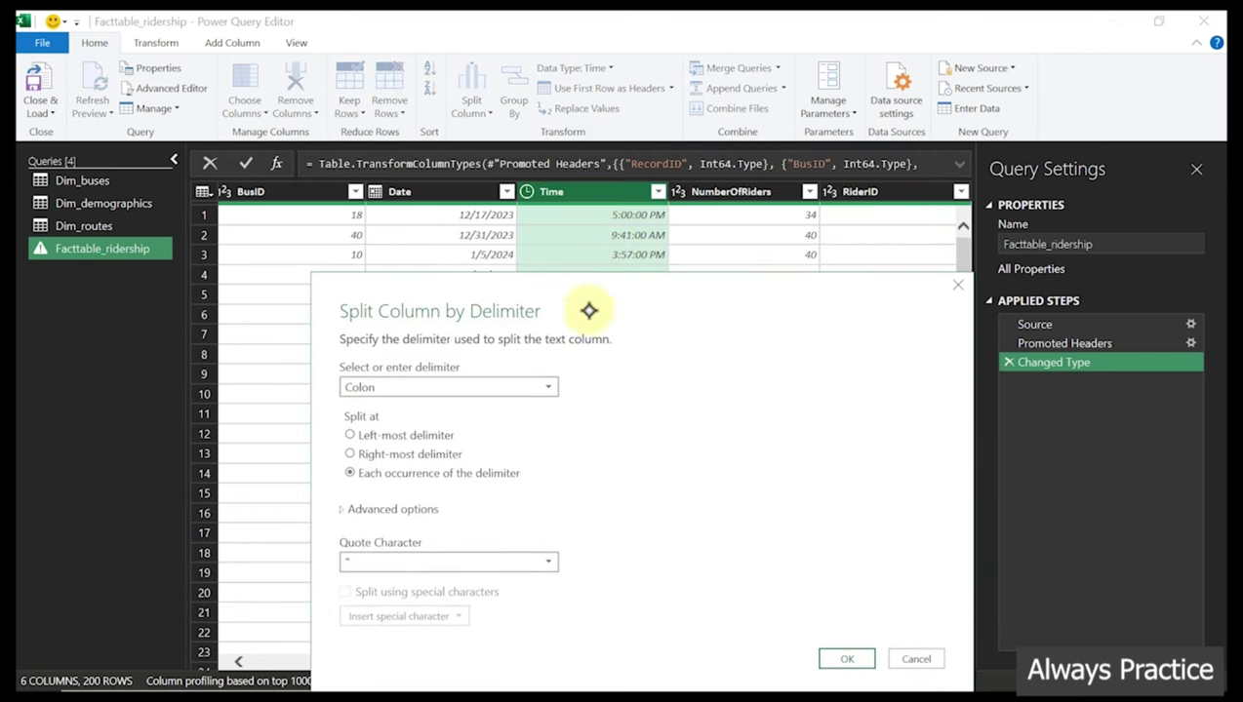
pyautogui.click(494, 389)
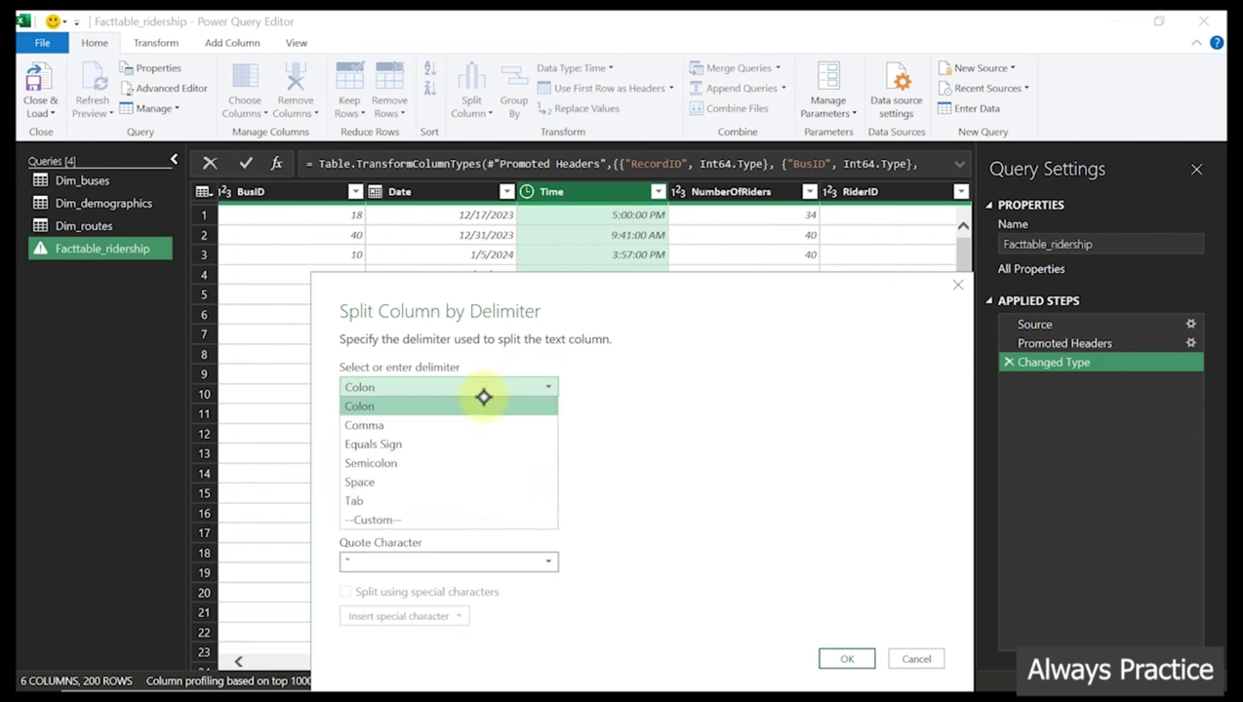
pyautogui.click(389, 482)
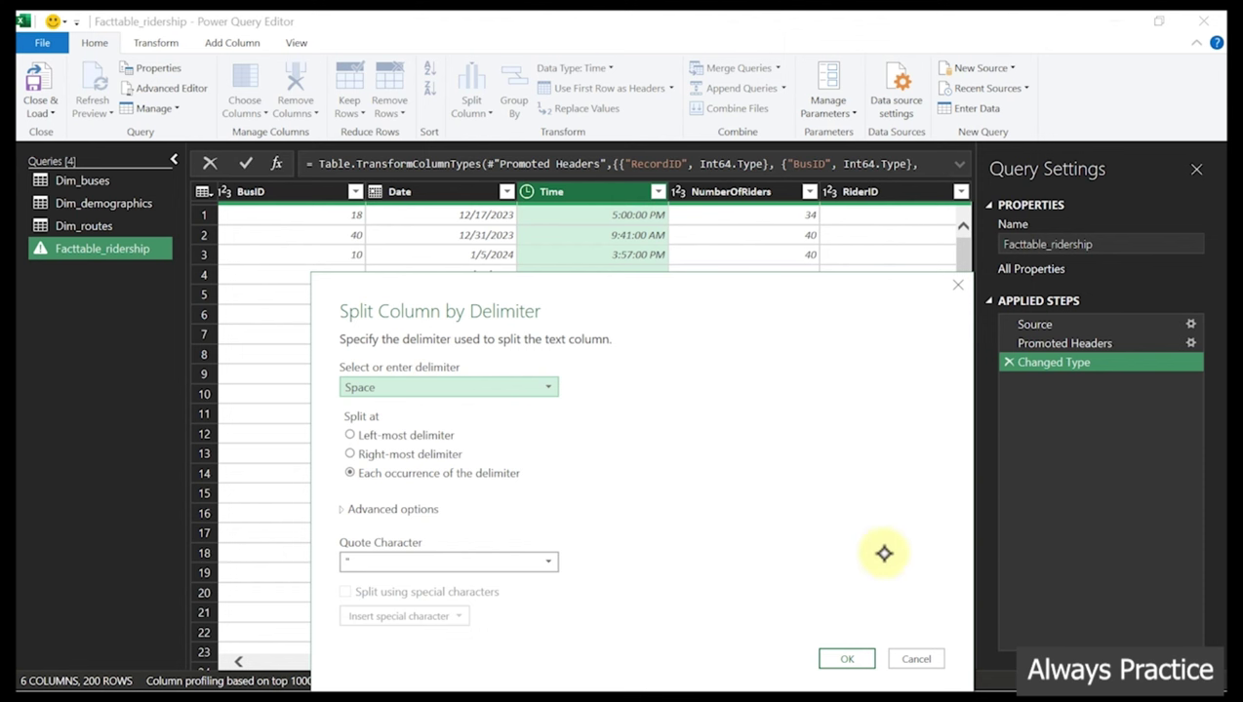
pyautogui.click(858, 665)
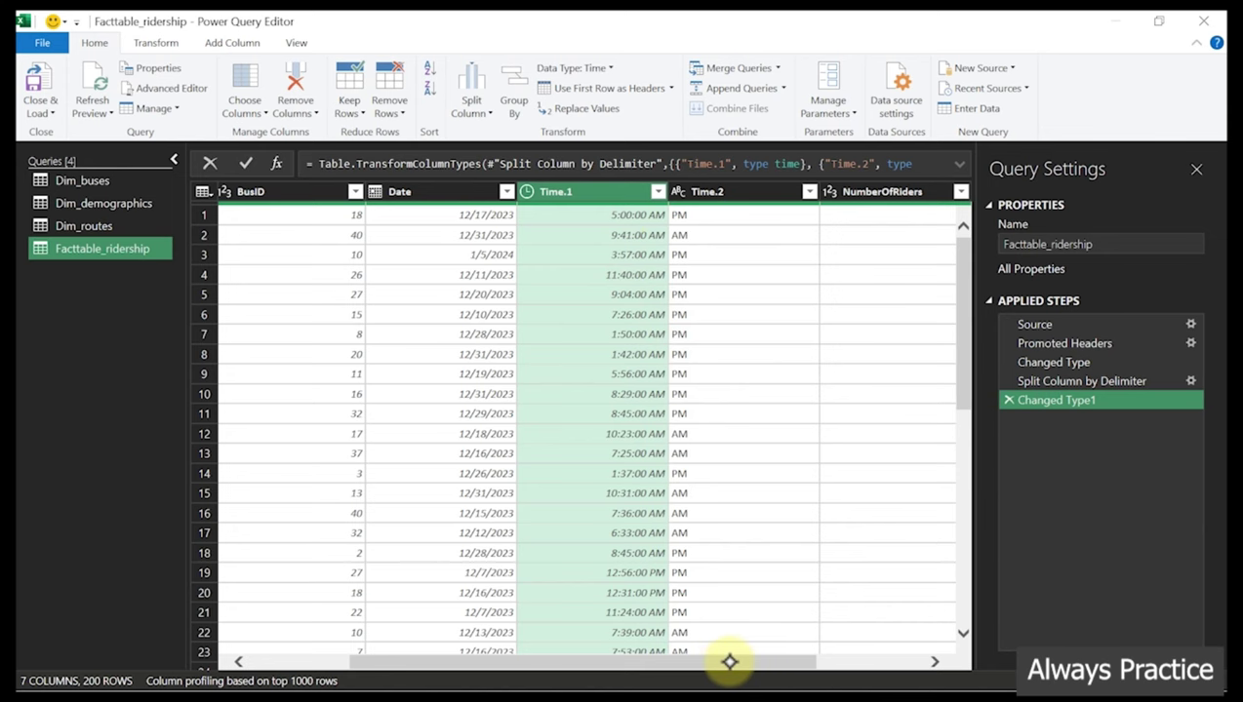
# Rename the Time.2 column as Operation Moment
pyautogui.moveTo(729, 662); pyautogui.dragTo(705, 664)
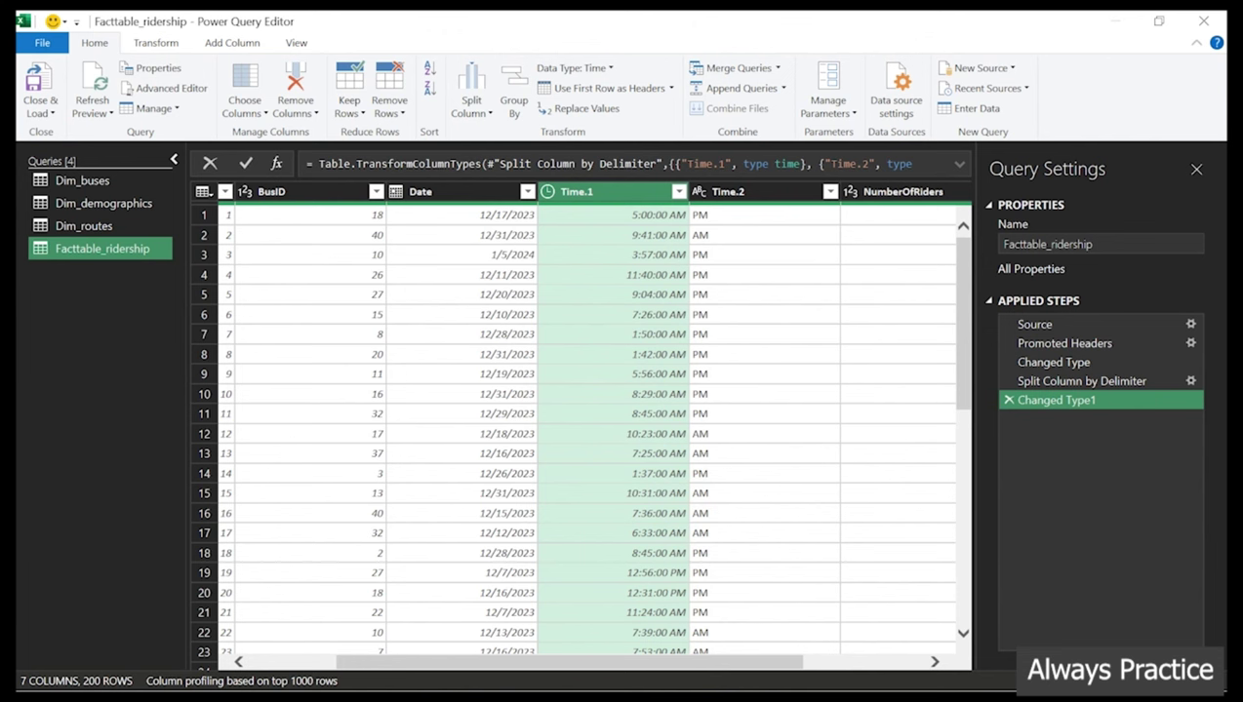
pyautogui.click(740, 192)
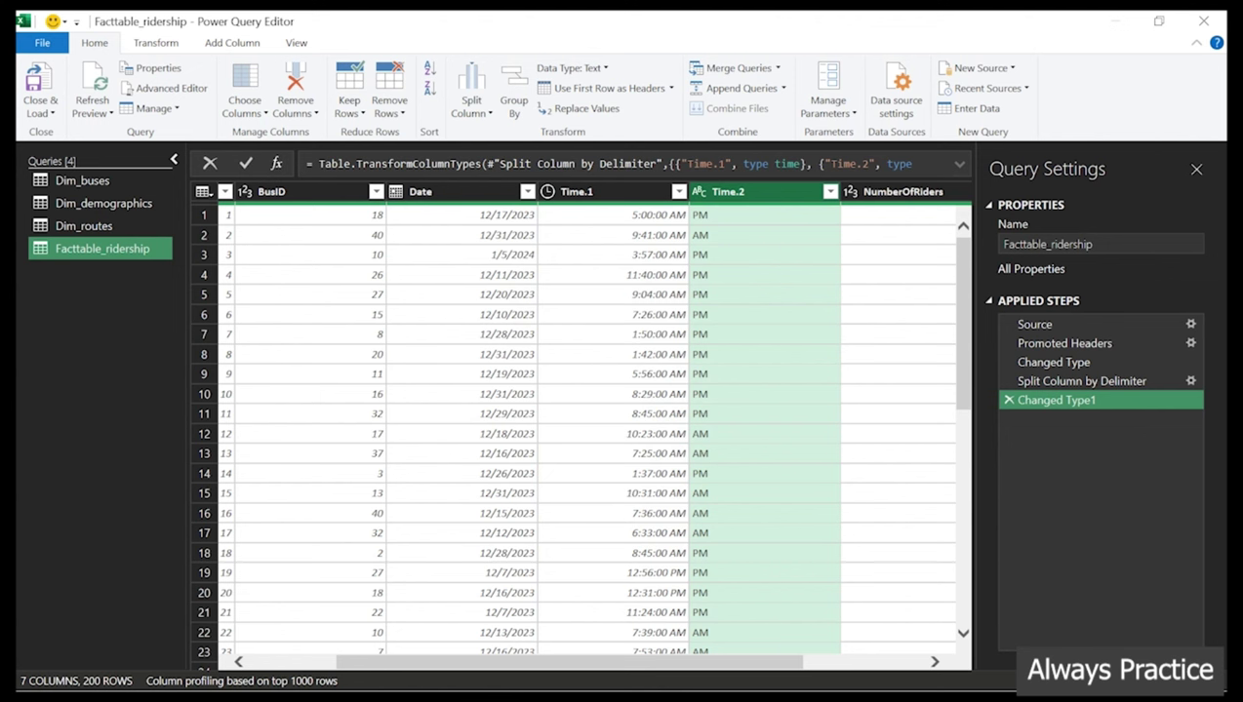
pyautogui.doubleClick(738, 189)
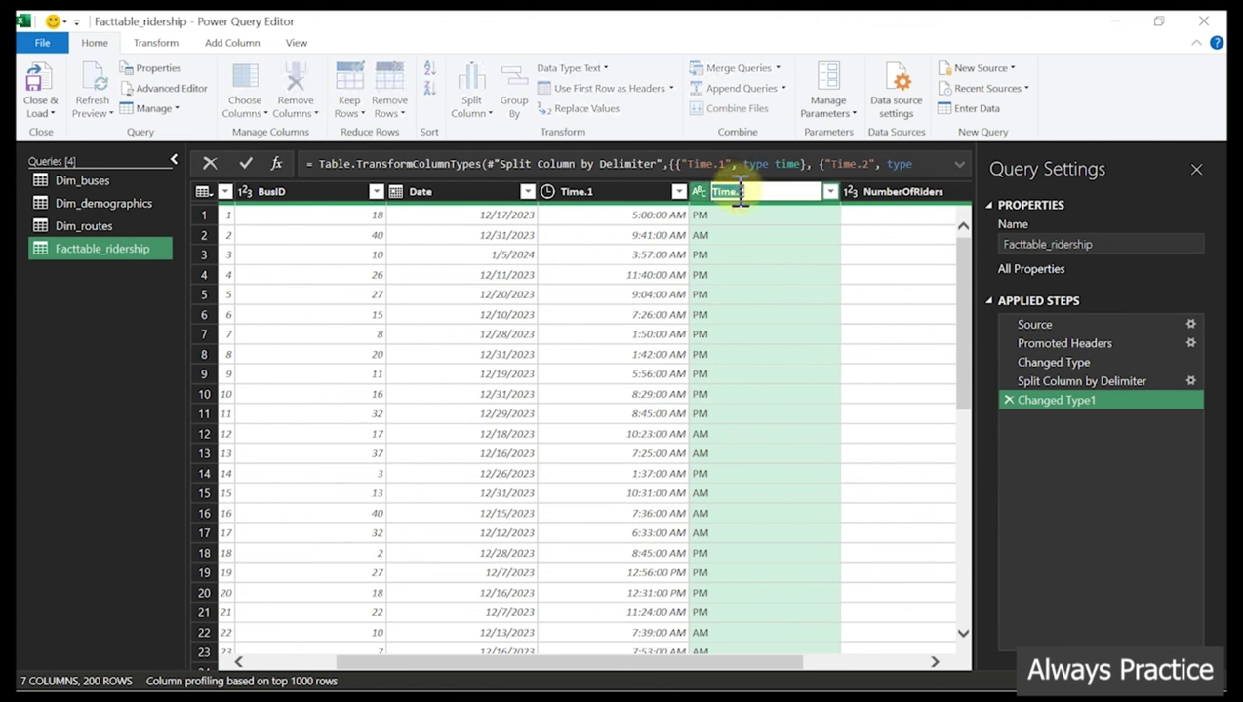
pyautogui.write('Operation Moment')
pyautogui.press('Return')
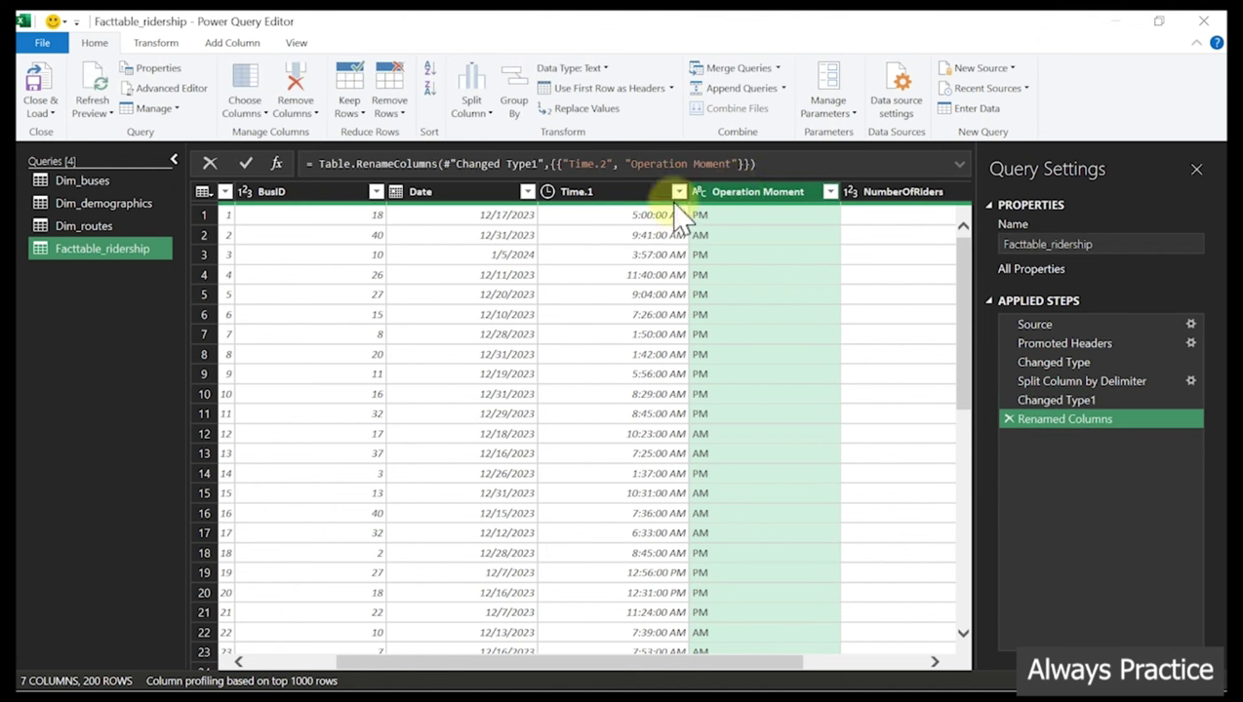
# Rename the Time.1 column as Time
pyautogui.click(600, 195)
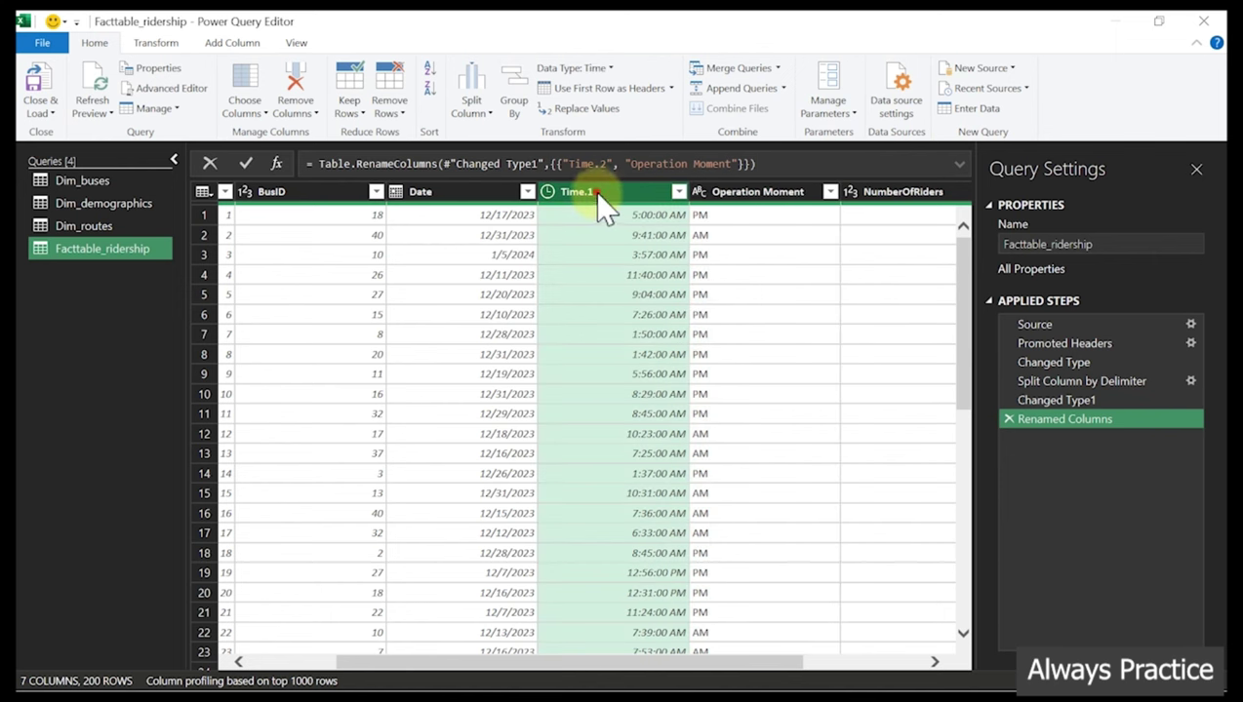
pyautogui.doubleClick(599, 193)
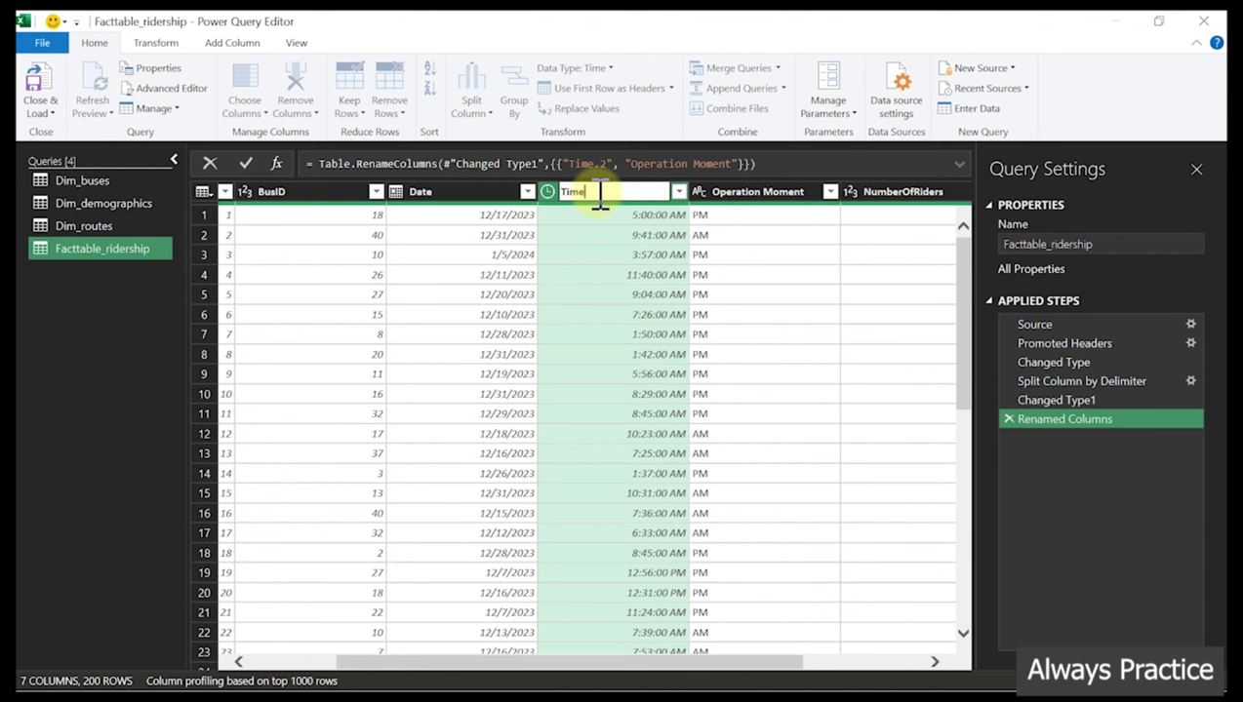
pyautogui.press('Return')
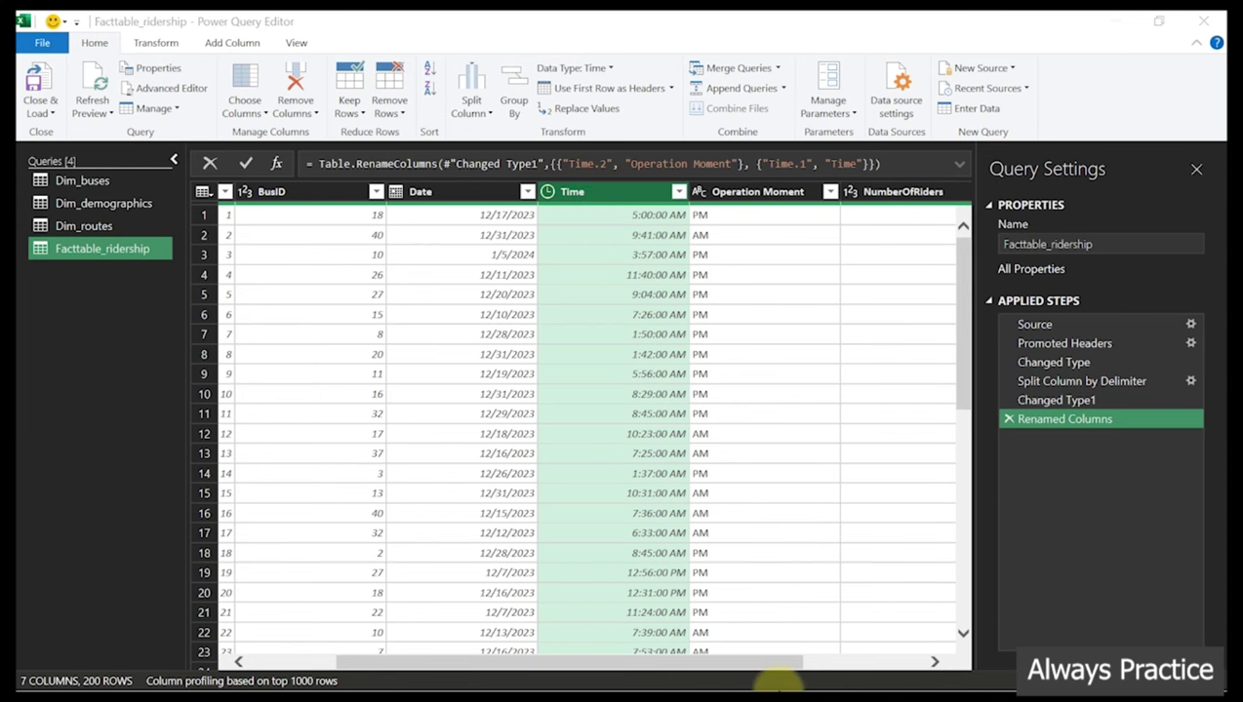
pyautogui.press('super')
pyautogui.click(836, 686)
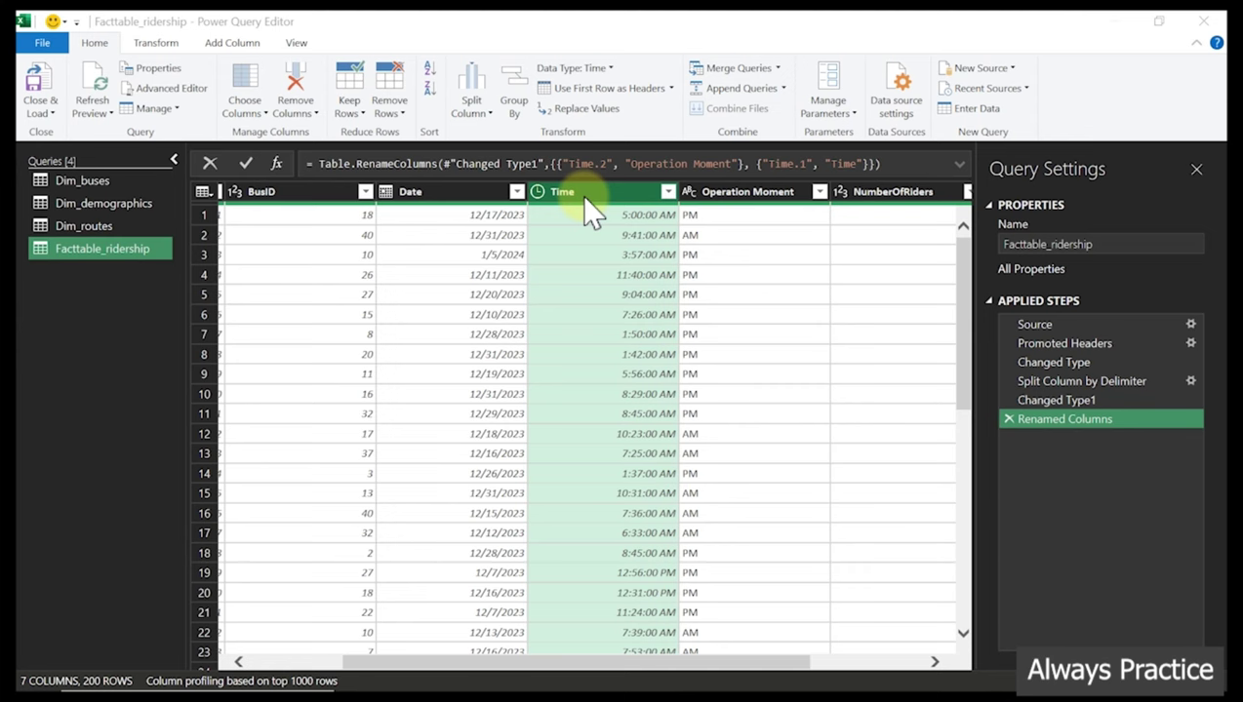
pyautogui.moveTo(683, 682)
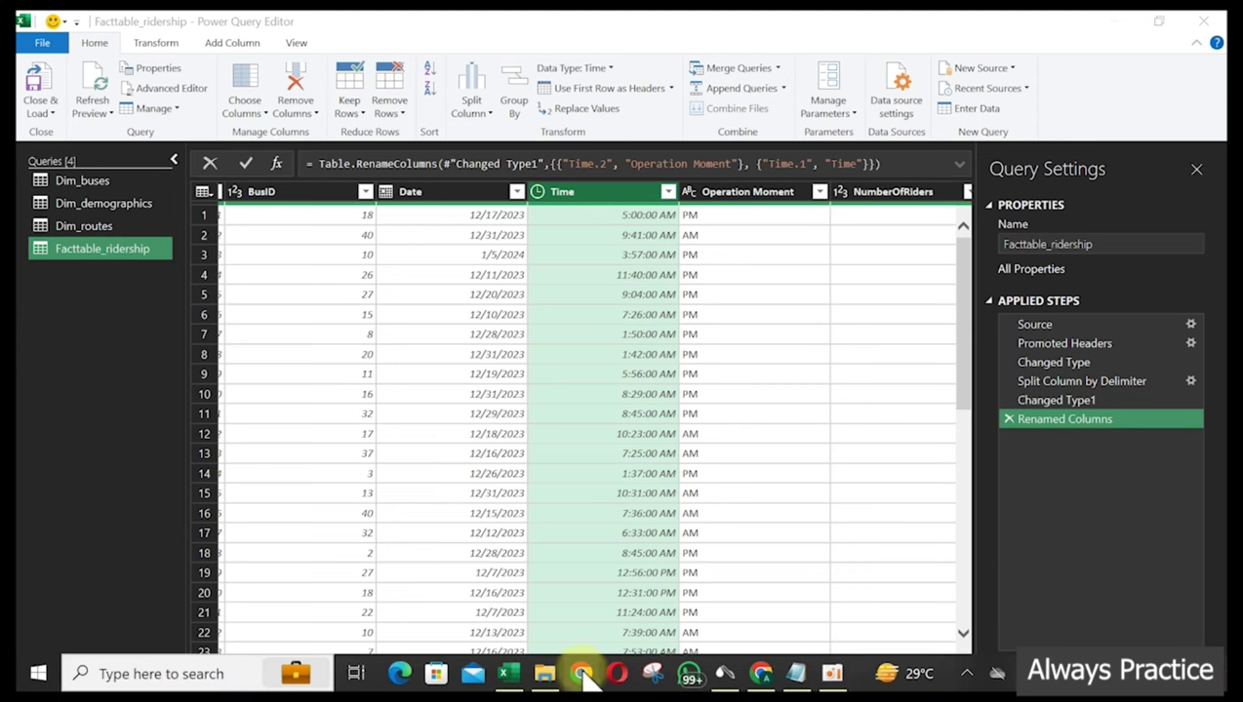
# Switch to ChatGPT in Chrome, join the time-segmentation prompt's lines, and copy the M code that groups Time into five-hour ranges
pyautogui.click(761, 675)
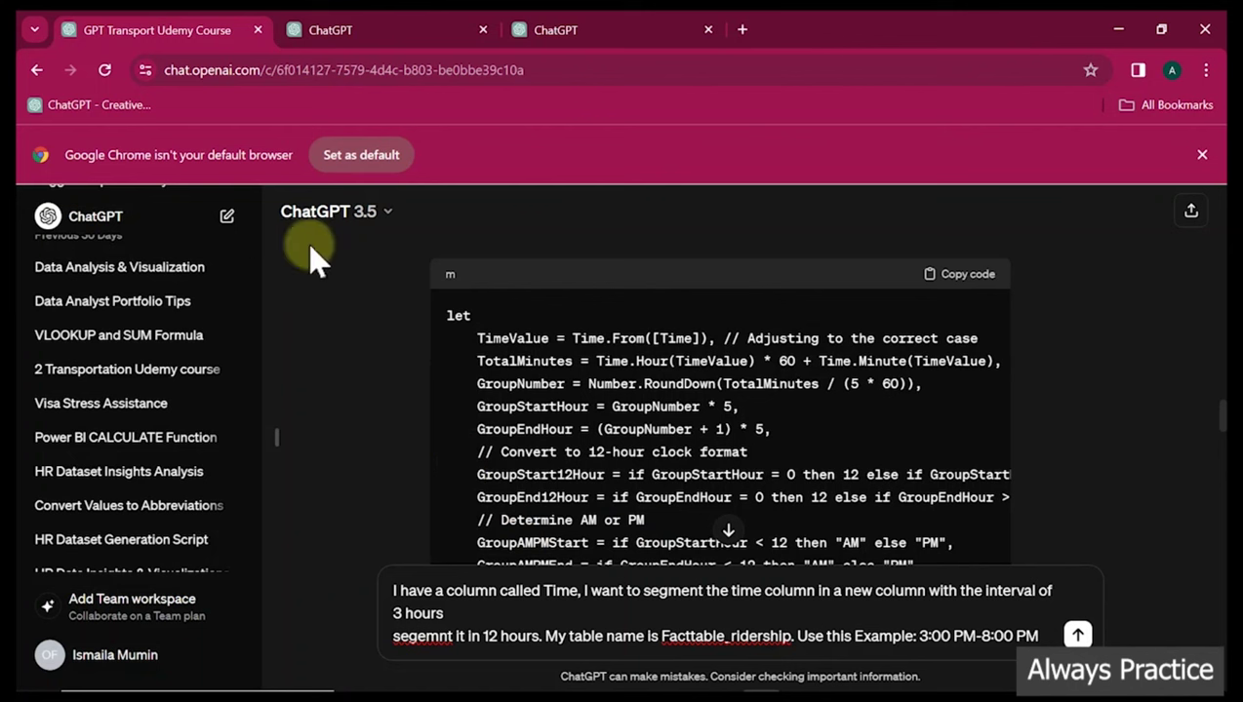
pyautogui.click(383, 217)
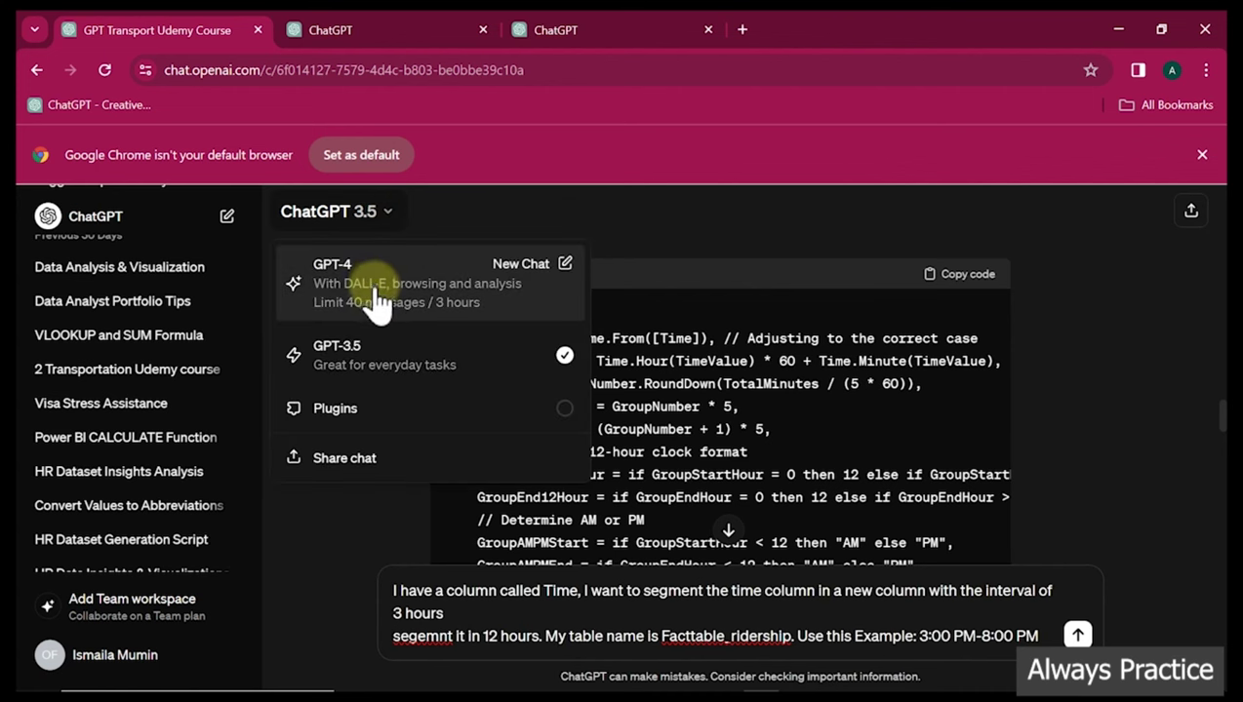
pyautogui.click(649, 234)
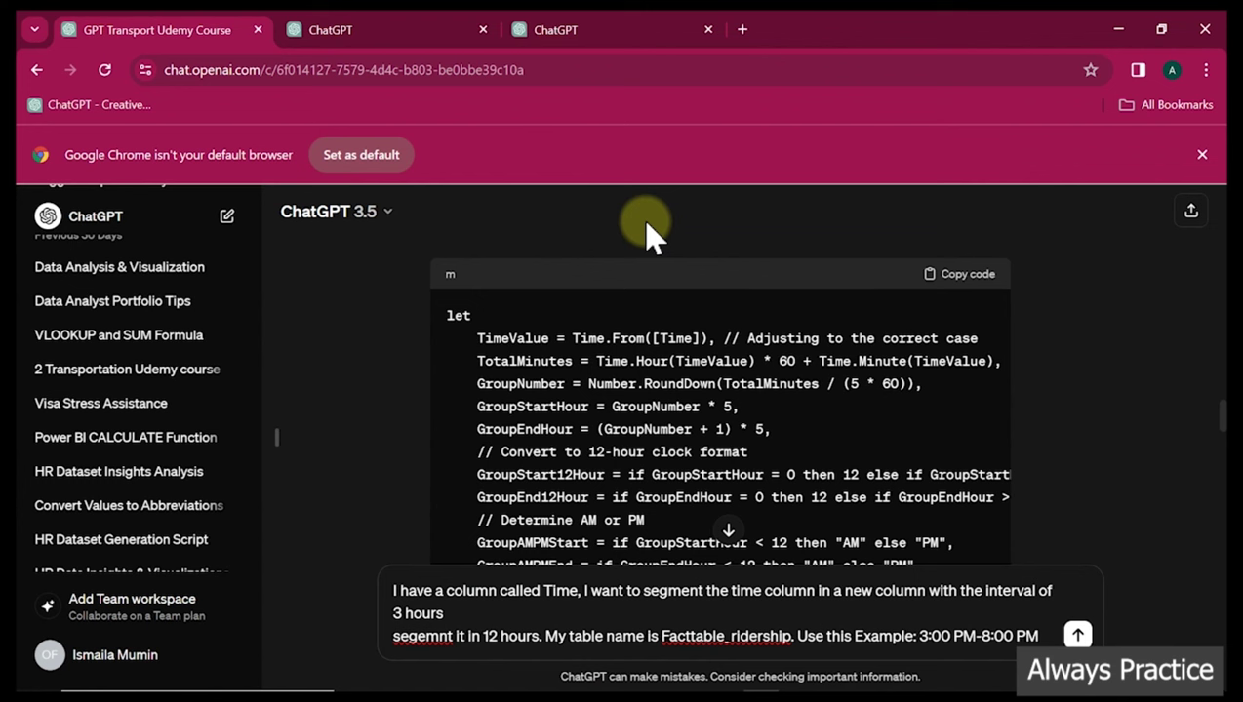
pyautogui.click(393, 636)
pyautogui.press('BackSpace')
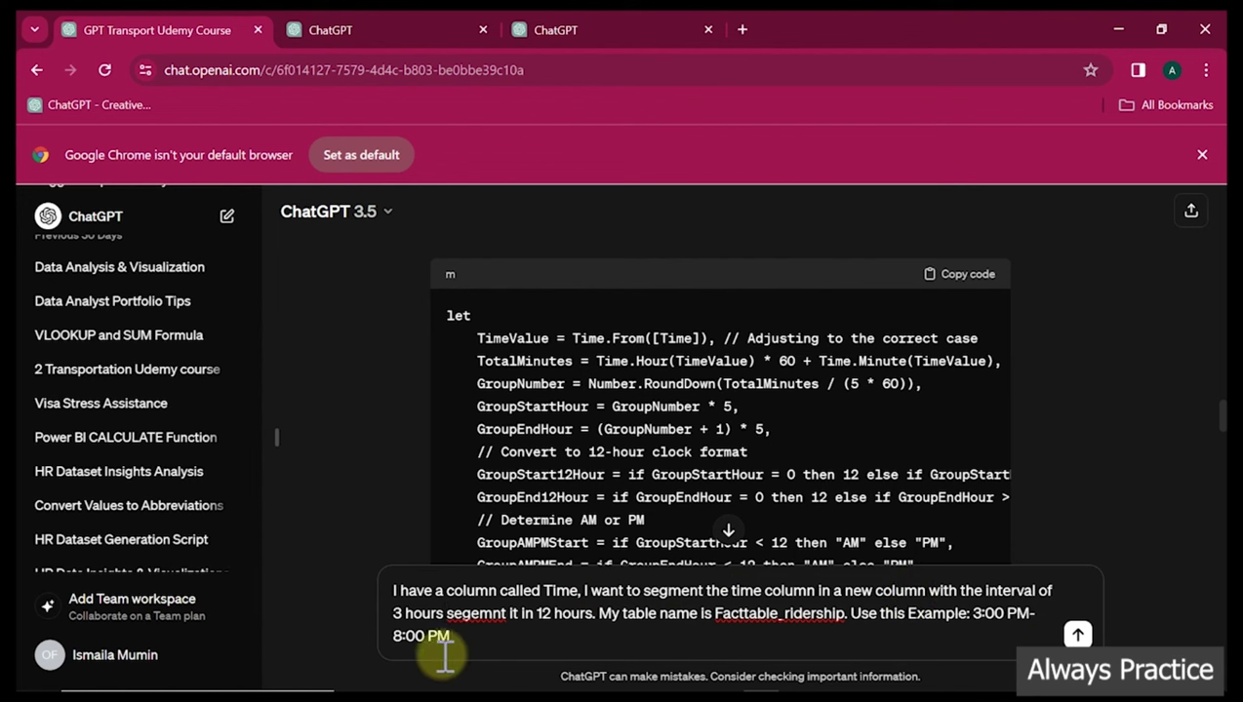
pyautogui.click(491, 624)
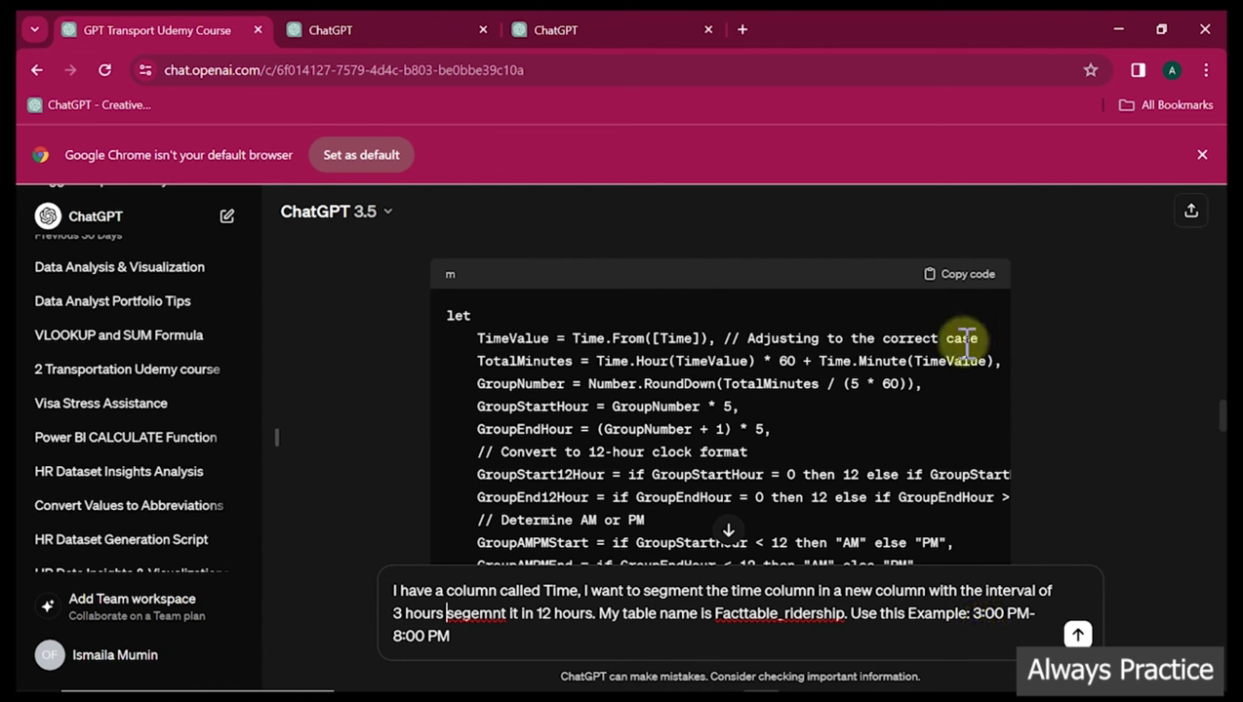
pyautogui.click(972, 277)
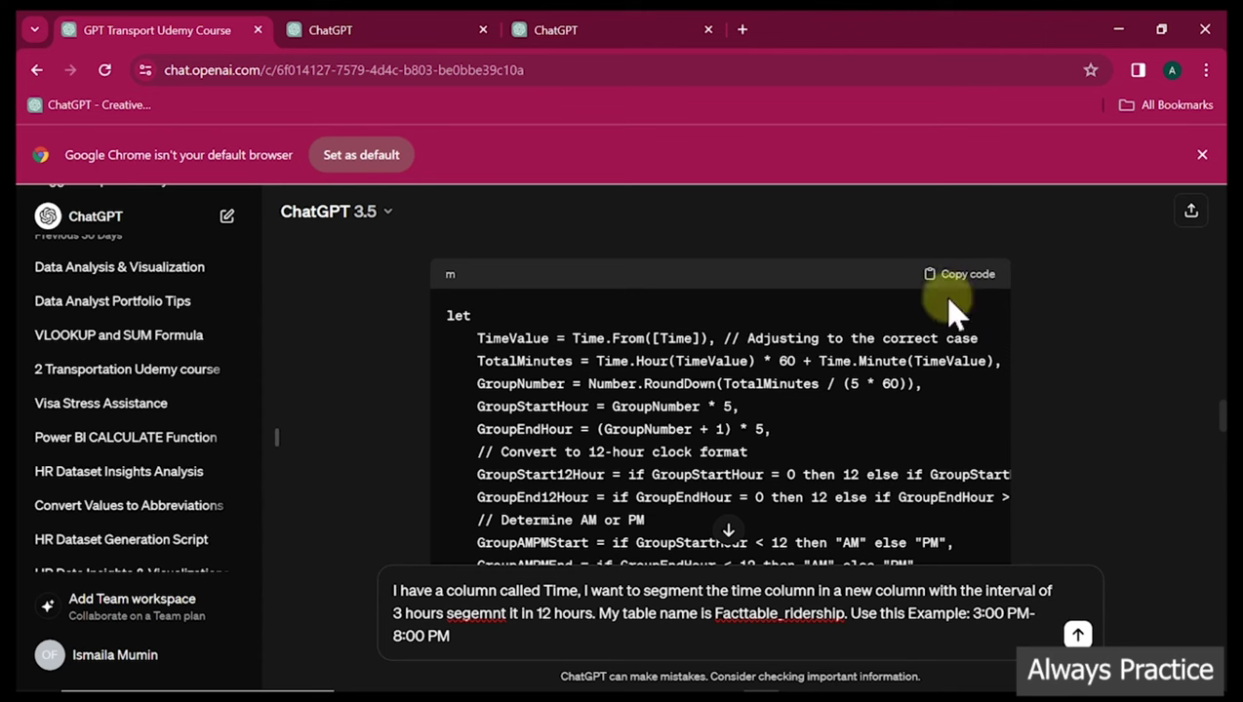
# Back in Power Query, add a custom column named Time Group to Facttable_ridership using the copied M code as its formula
pyautogui.moveTo(616, 675)
pyautogui.click(508, 673)
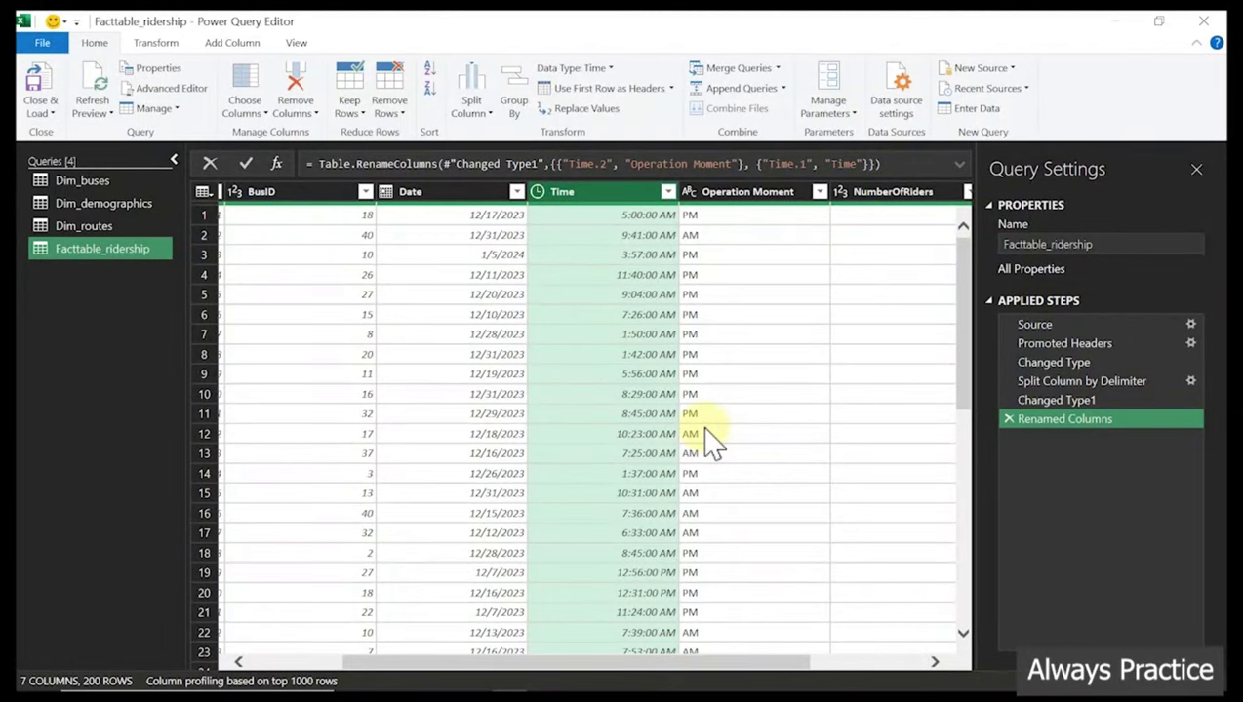
pyautogui.click(239, 43)
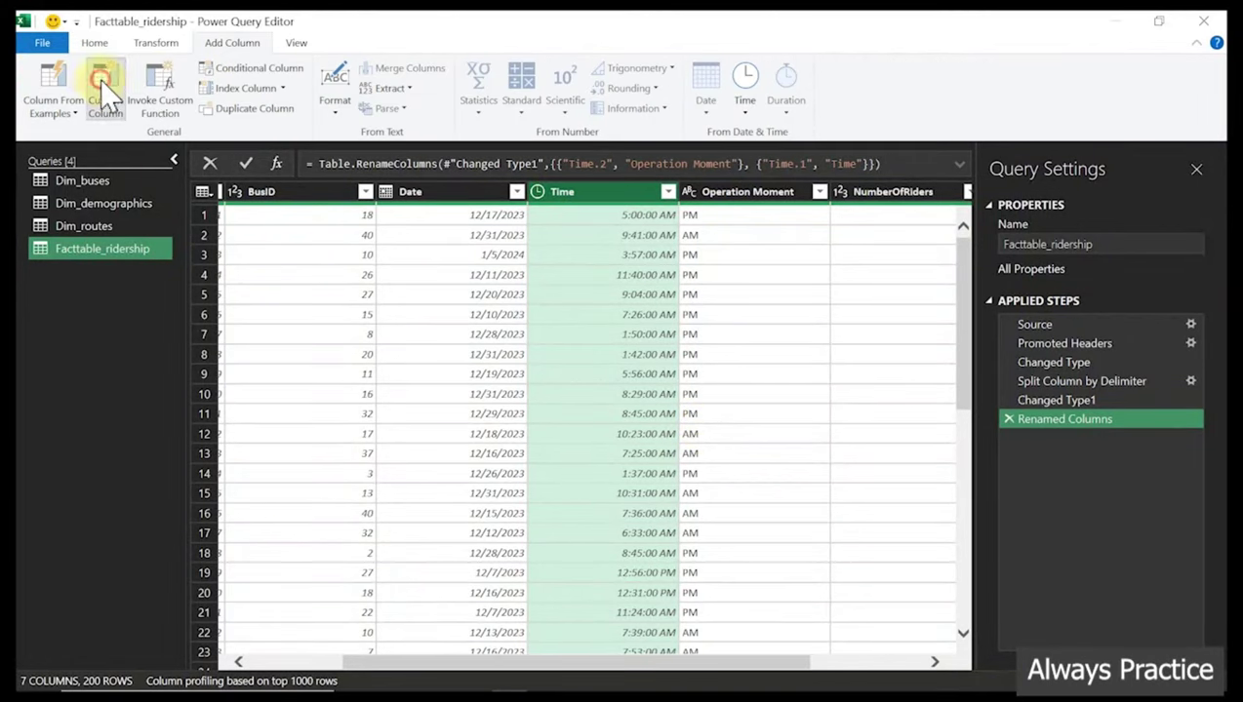
pyautogui.click(100, 80)
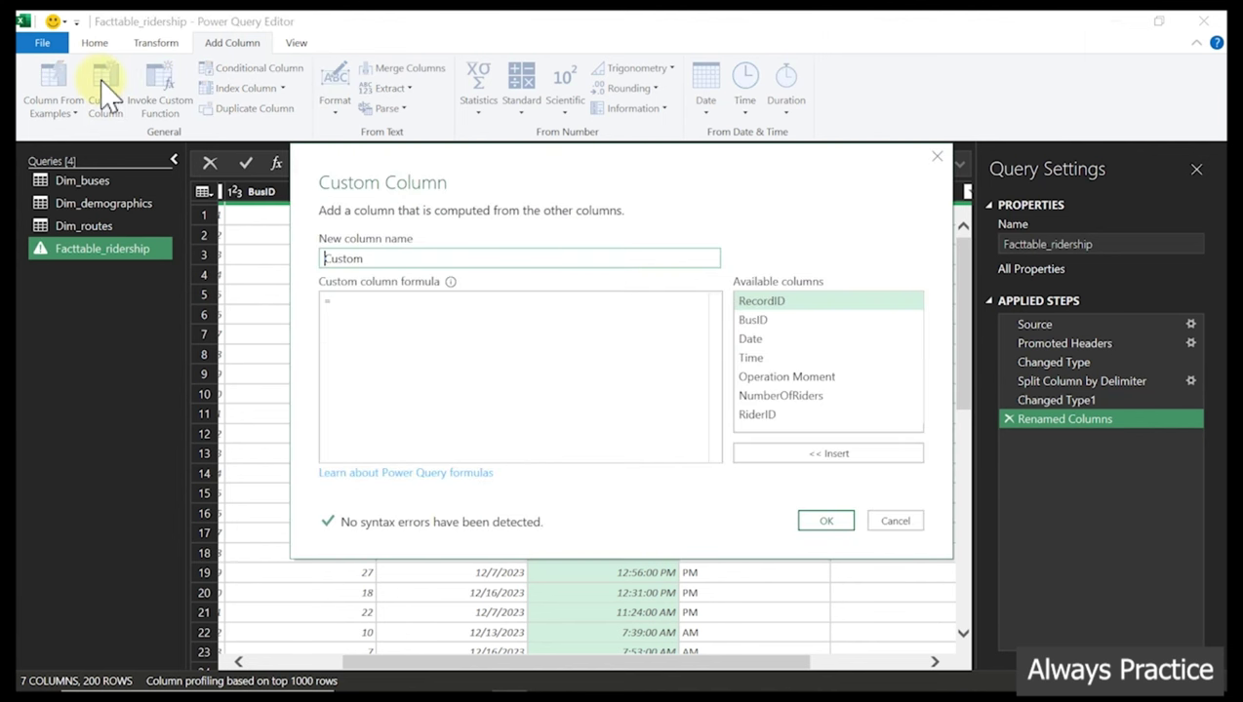
pyautogui.click(366, 304)
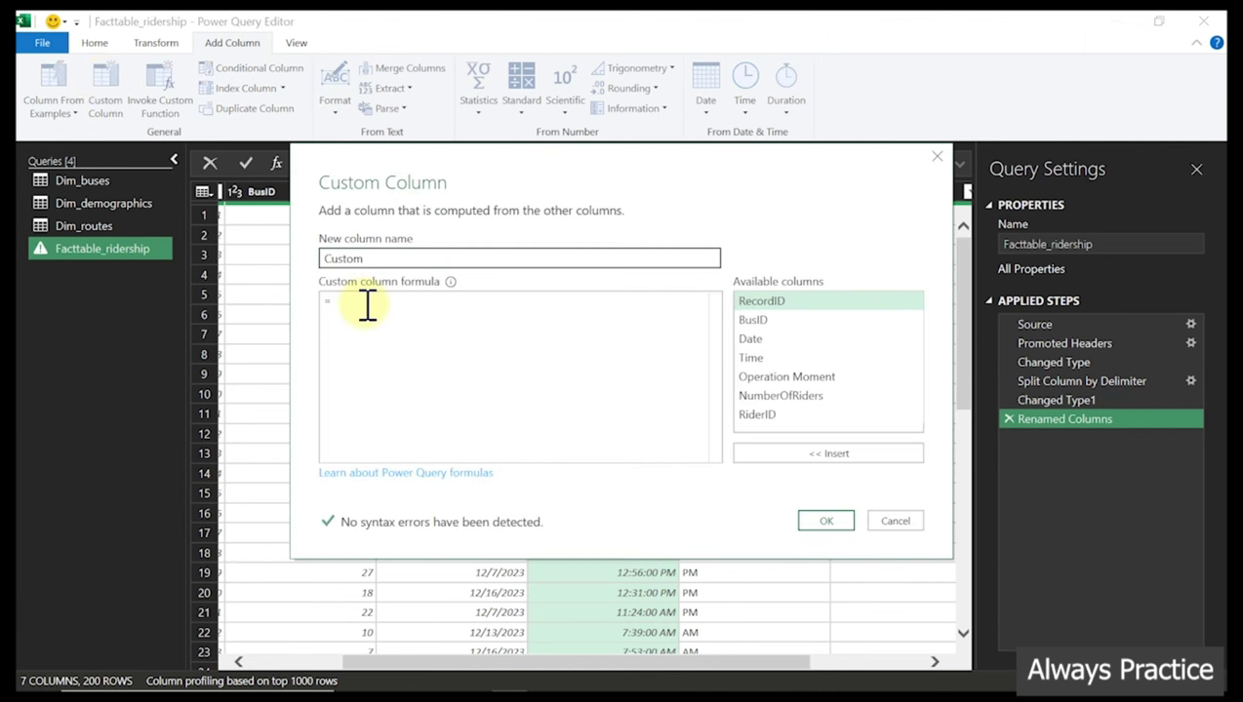
pyautogui.hotkey('ctrl', 'v')
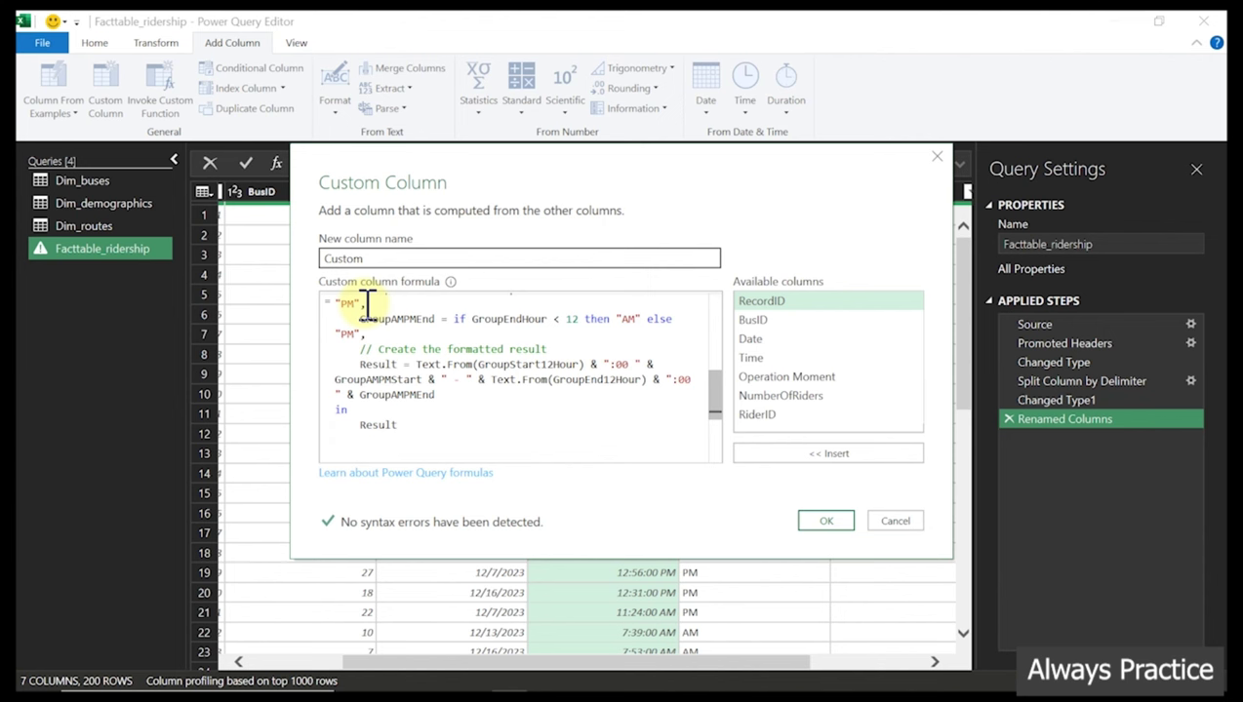
pyautogui.moveTo(450, 256); pyautogui.dragTo(296, 256)
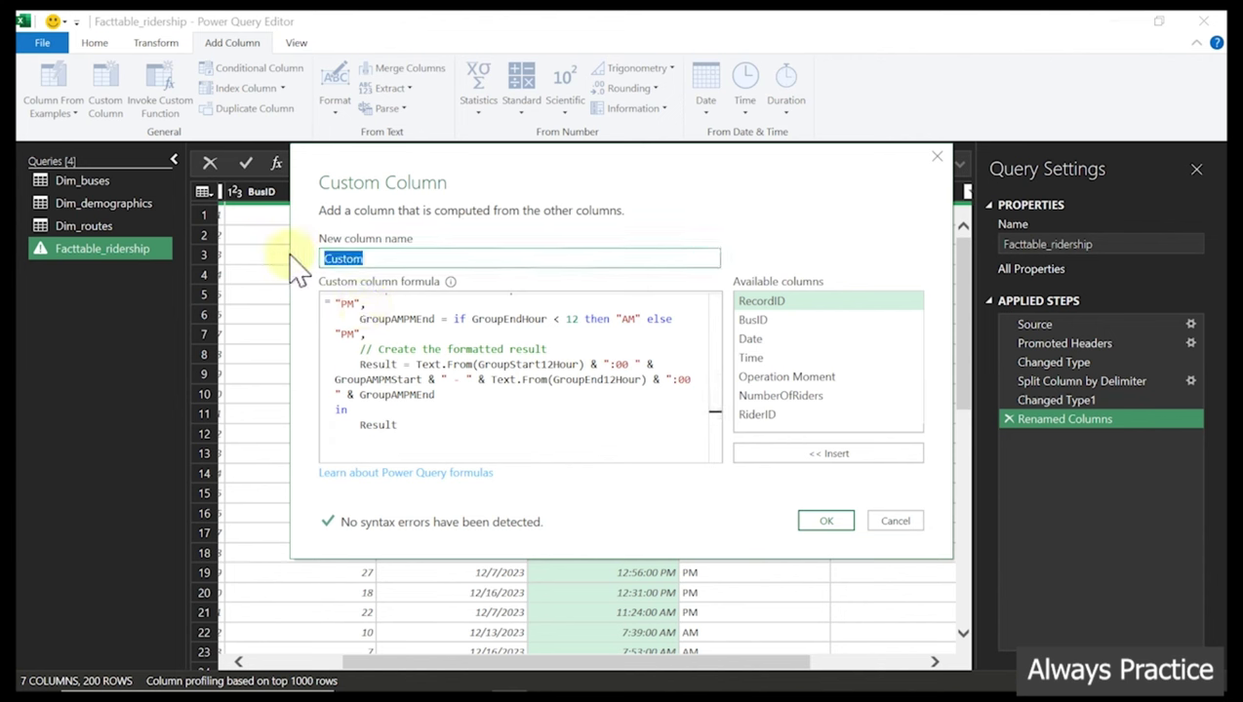
pyautogui.write('Time Group')
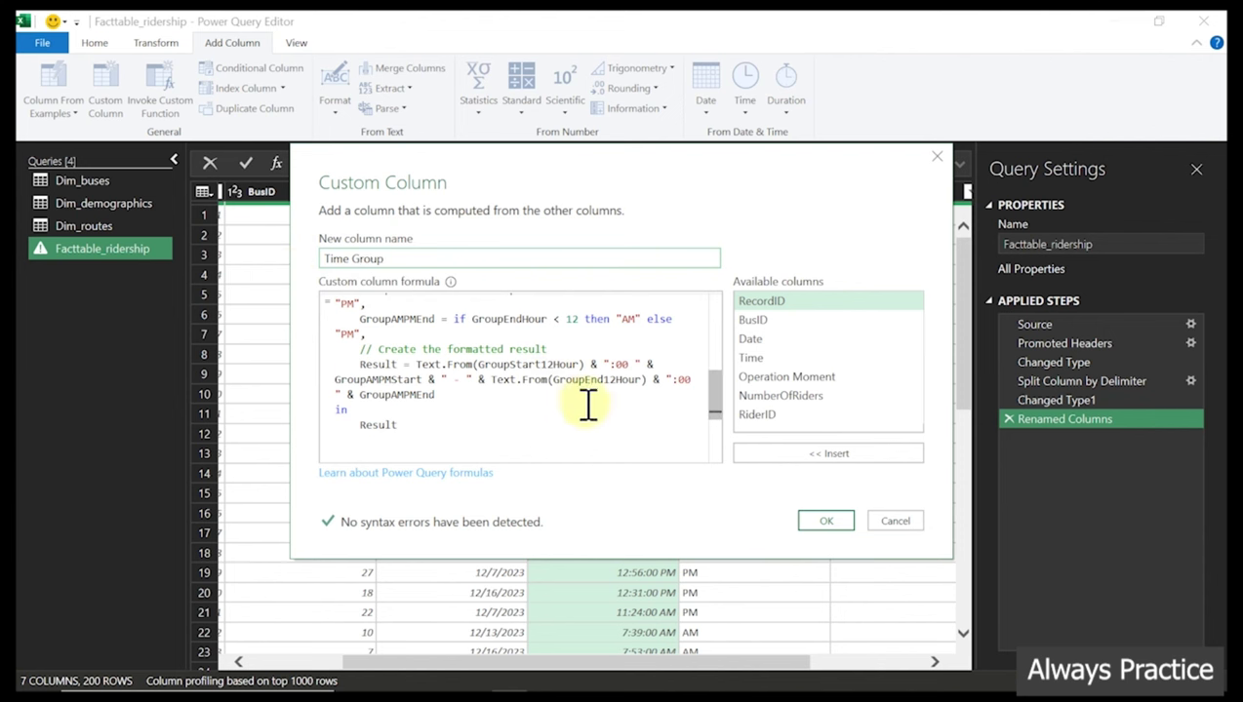
pyautogui.click(826, 524)
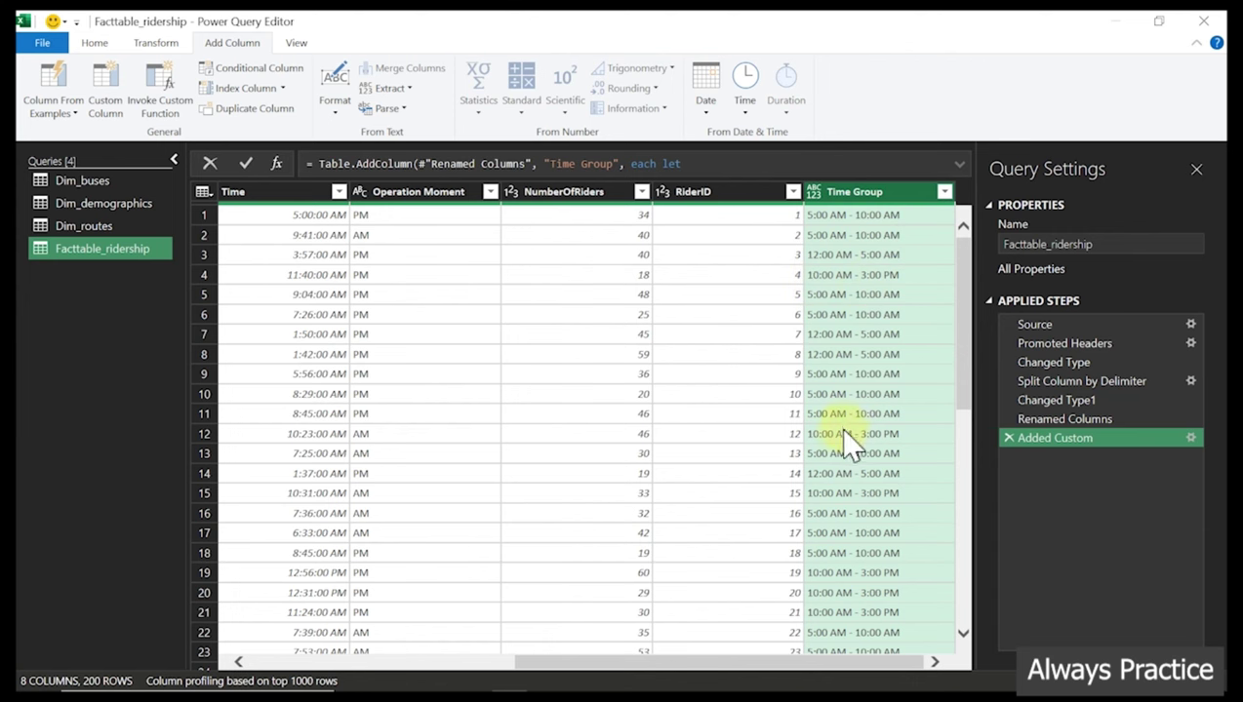
# Check the distinct ranges in the Time Group column and set its data type to Text
pyautogui.moveTo(970, 357); pyautogui.dragTo(973, 641)
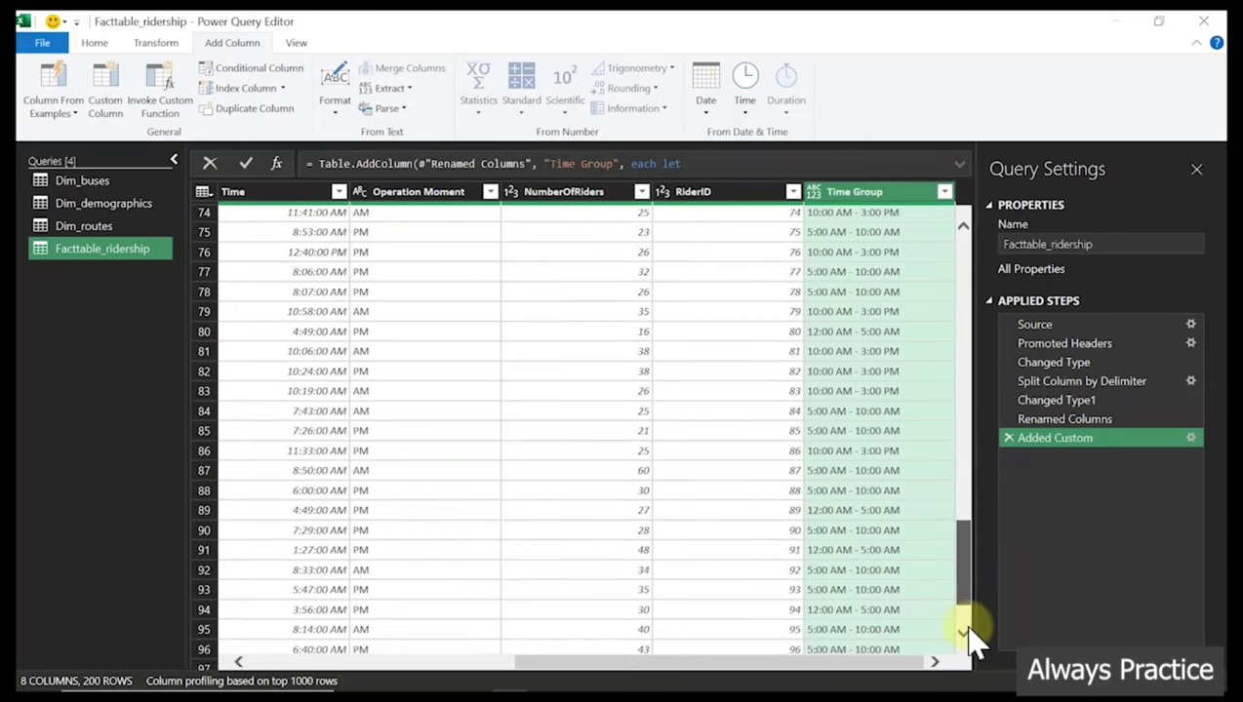
pyautogui.click(943, 192)
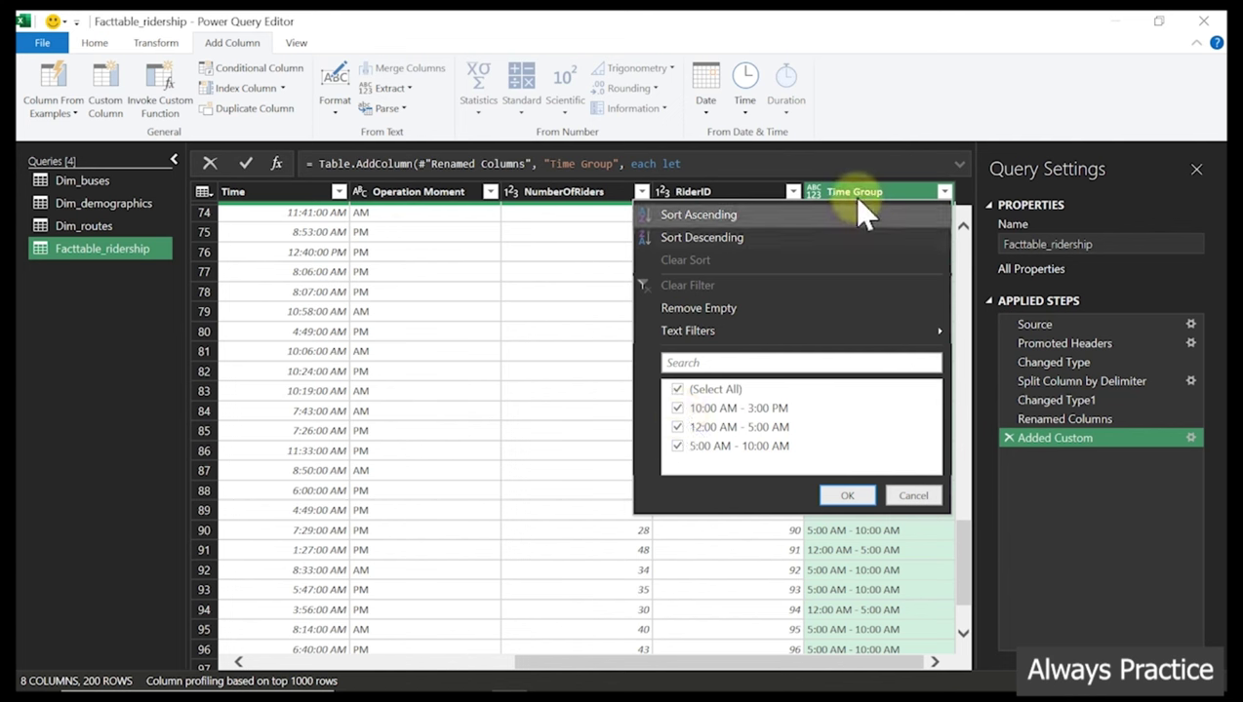
pyautogui.click(813, 192)
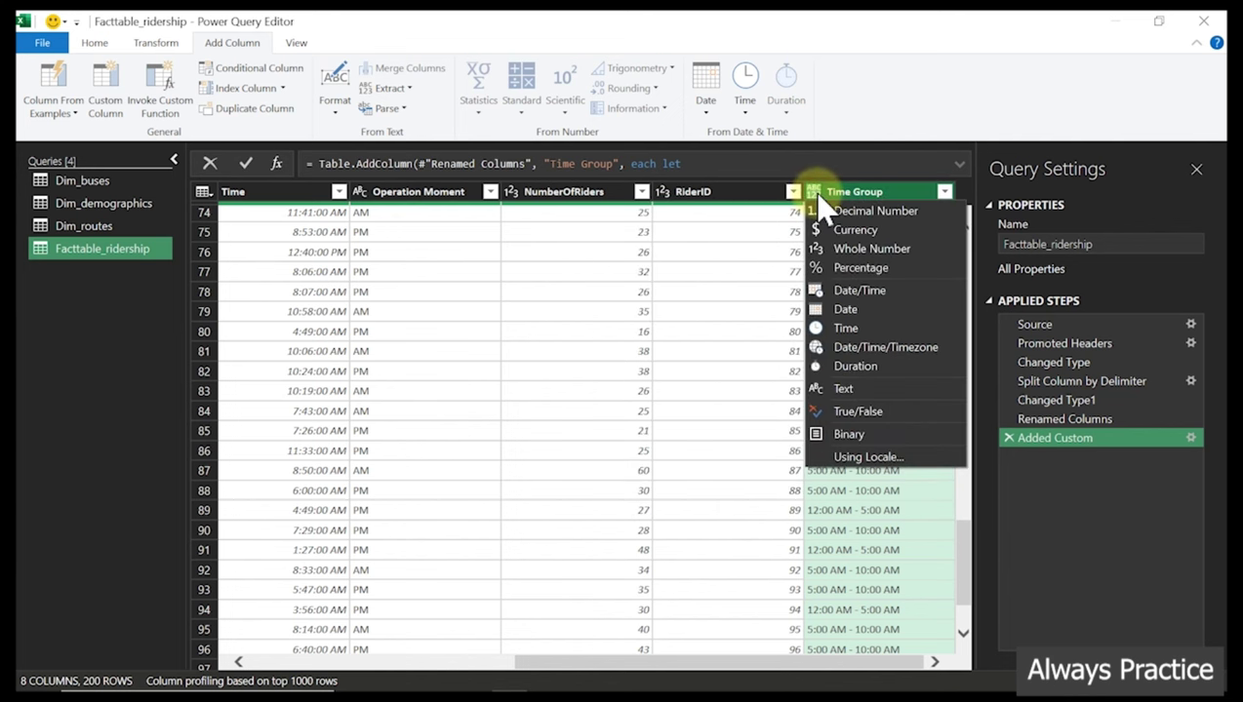
pyautogui.click(845, 391)
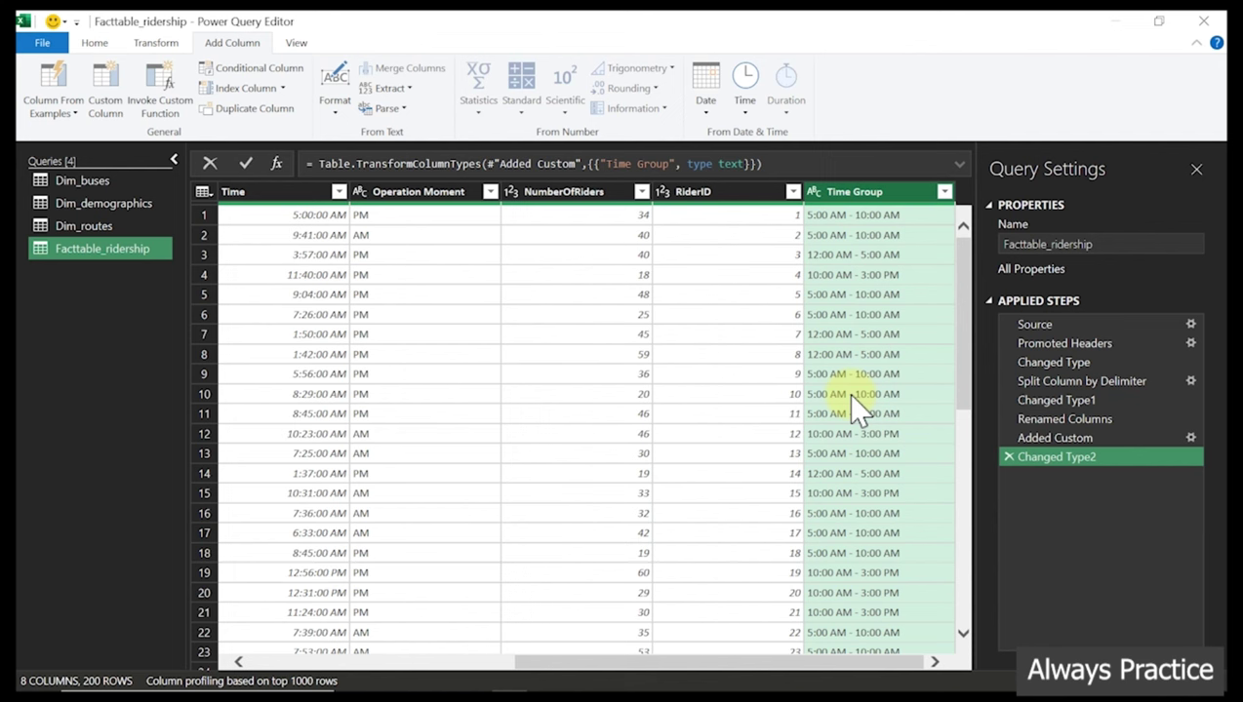
# Examine the NumberOfRiders values in Facttable_ridership and the Capacity of each bus in Dim_buses
pyautogui.click(555, 200)
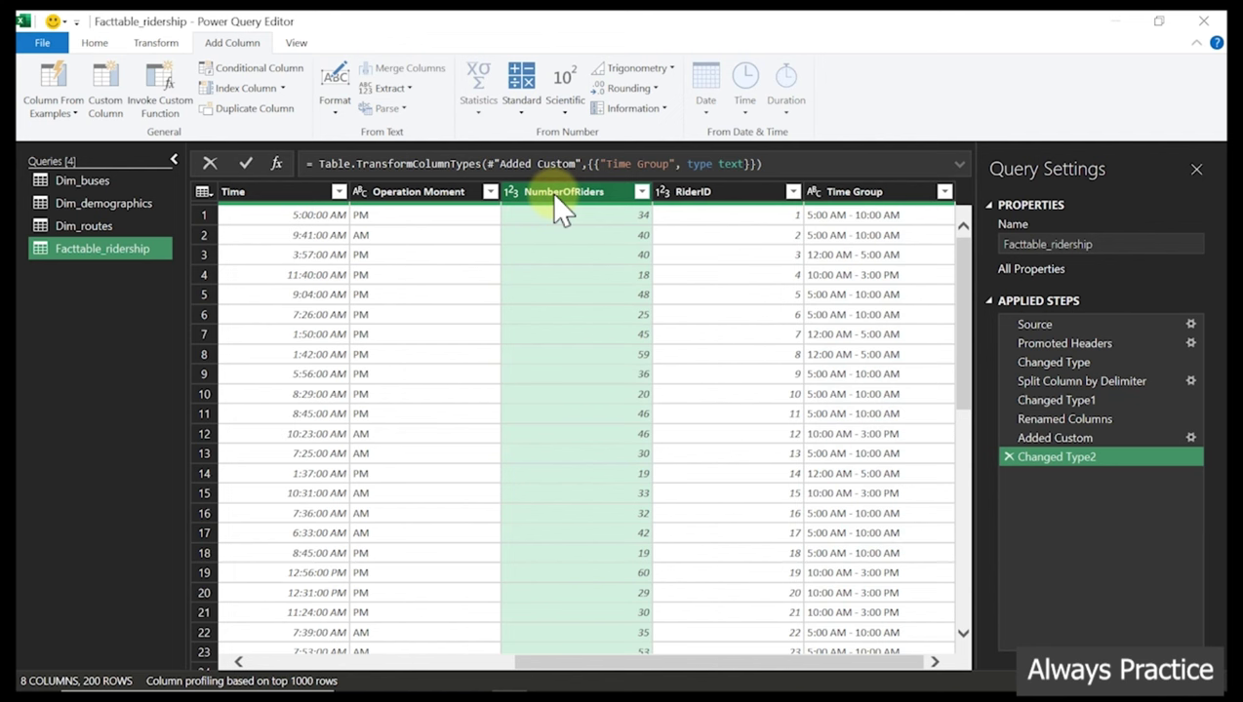
pyautogui.click(556, 215)
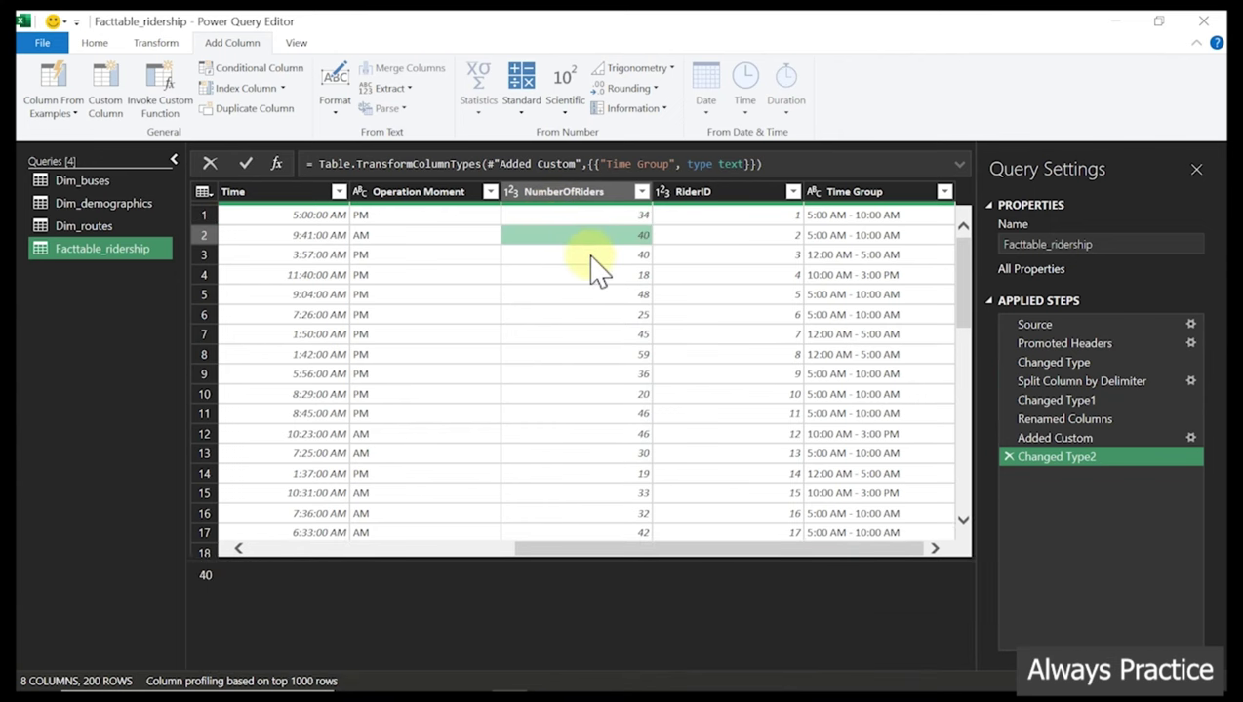
pyautogui.click(591, 256)
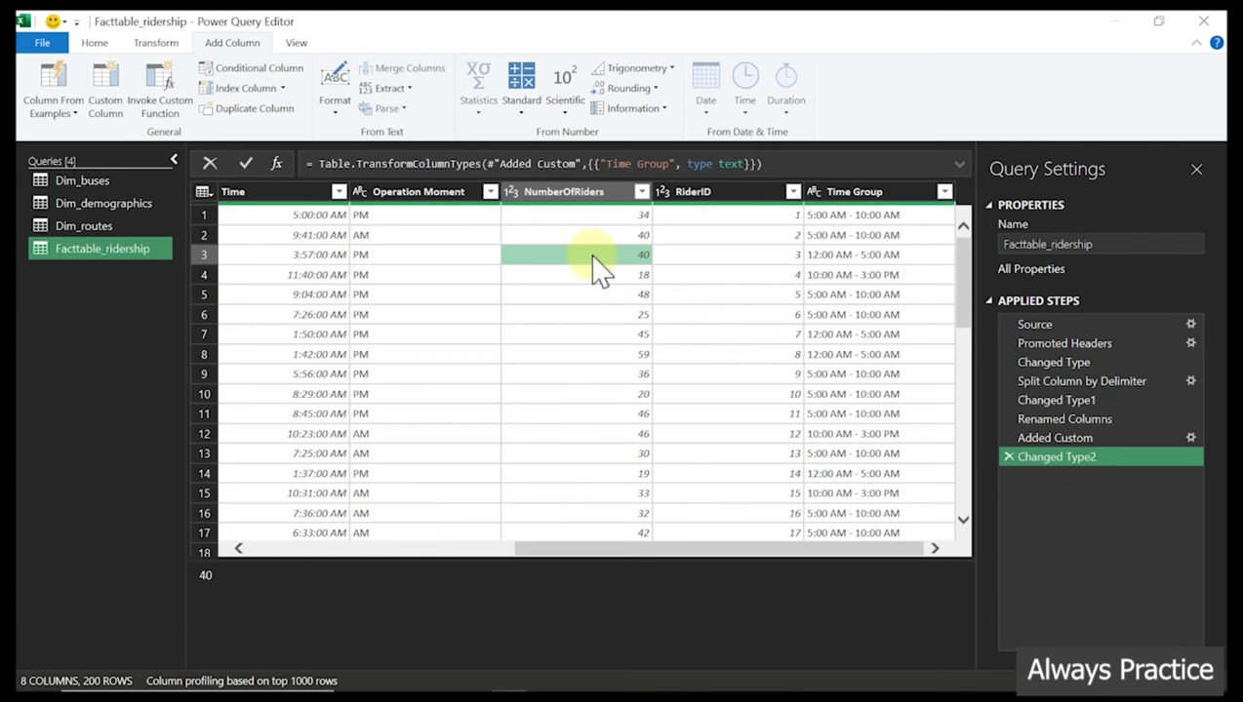
pyautogui.click(120, 173)
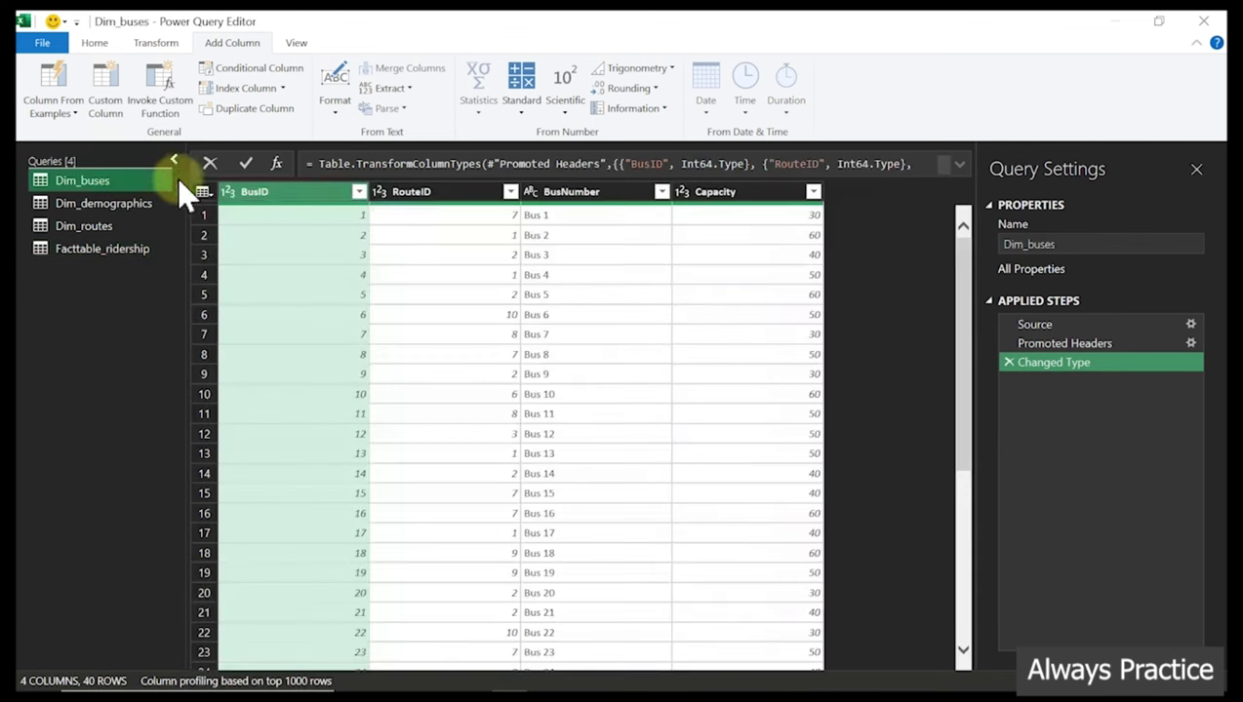
pyautogui.click(752, 193)
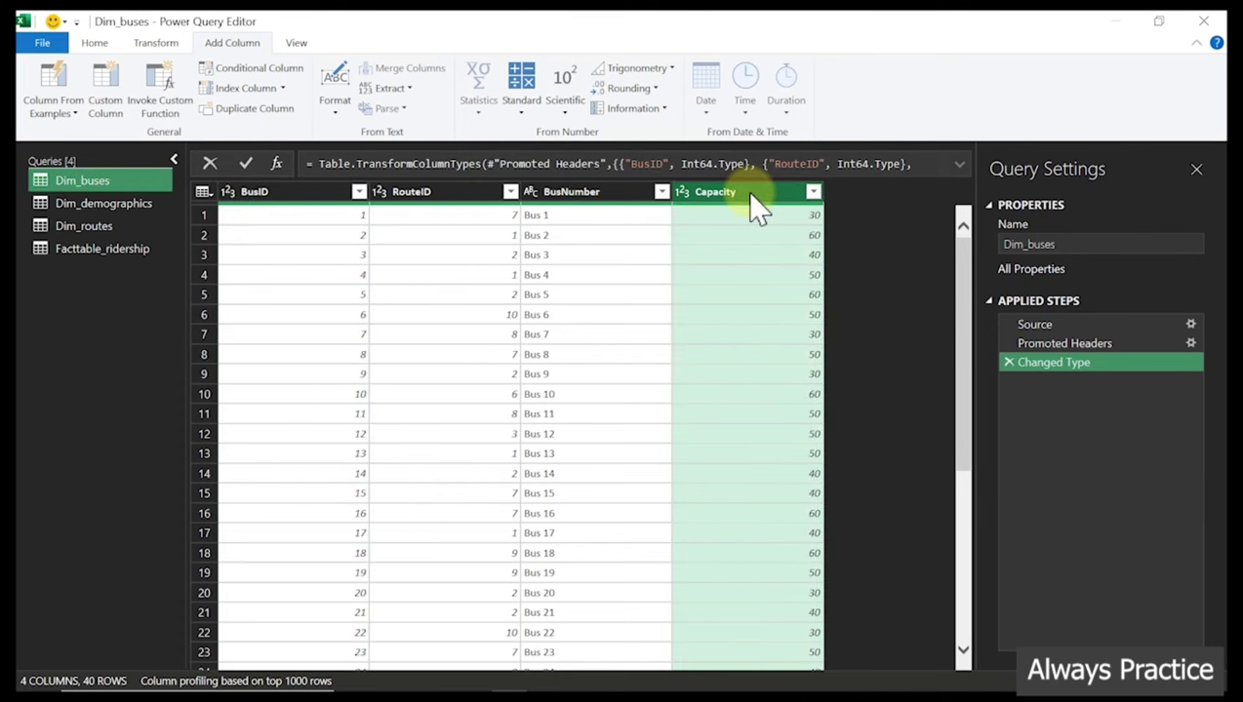
pyautogui.click(580, 217)
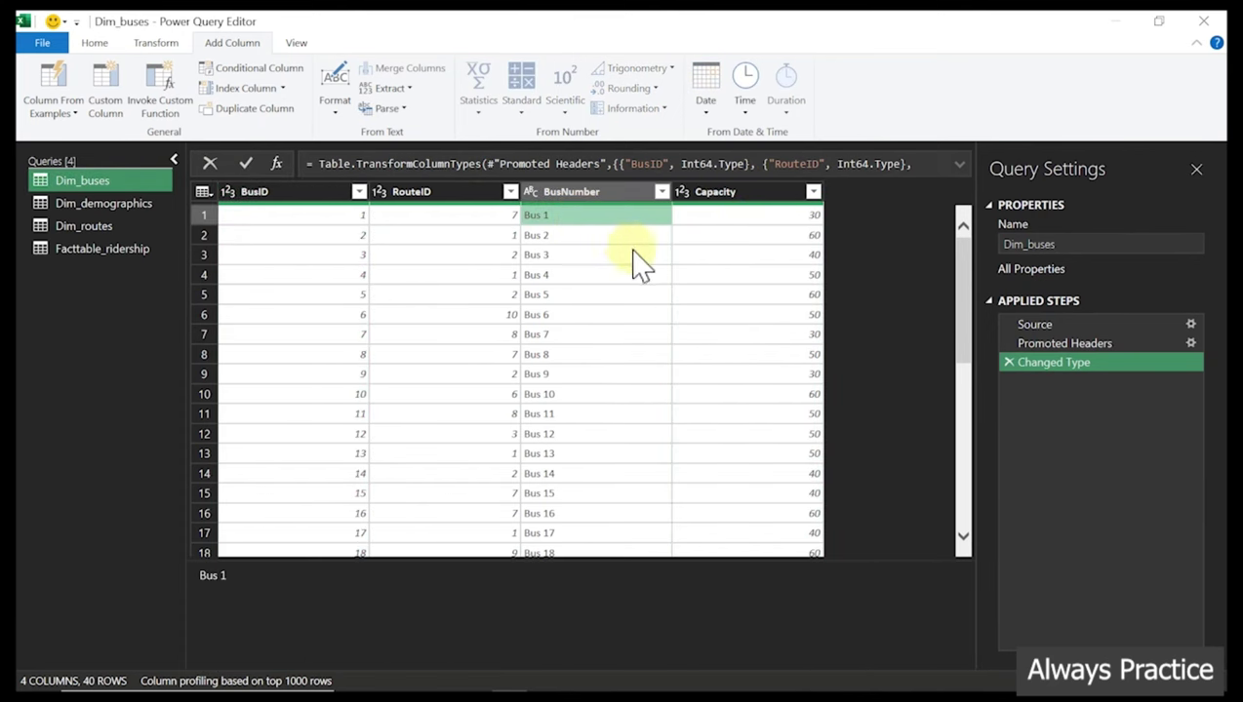
pyautogui.click(619, 238)
pyautogui.click(781, 238)
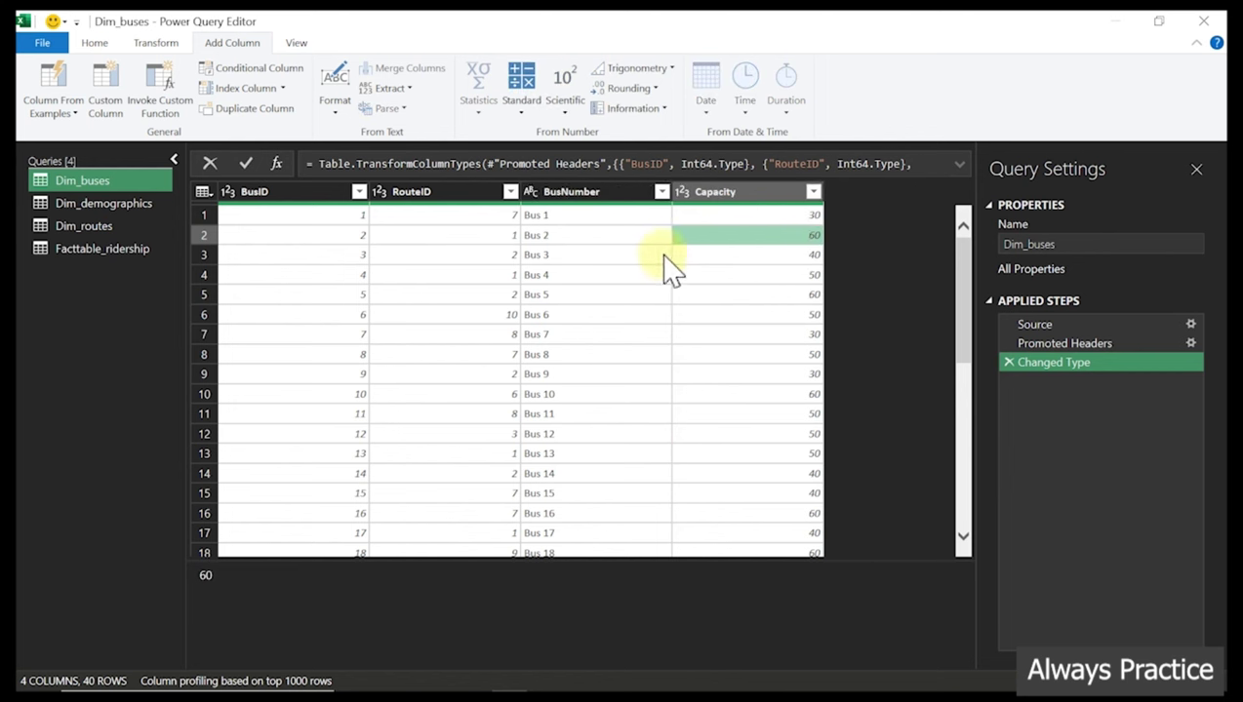
pyautogui.click(634, 256)
pyautogui.click(795, 254)
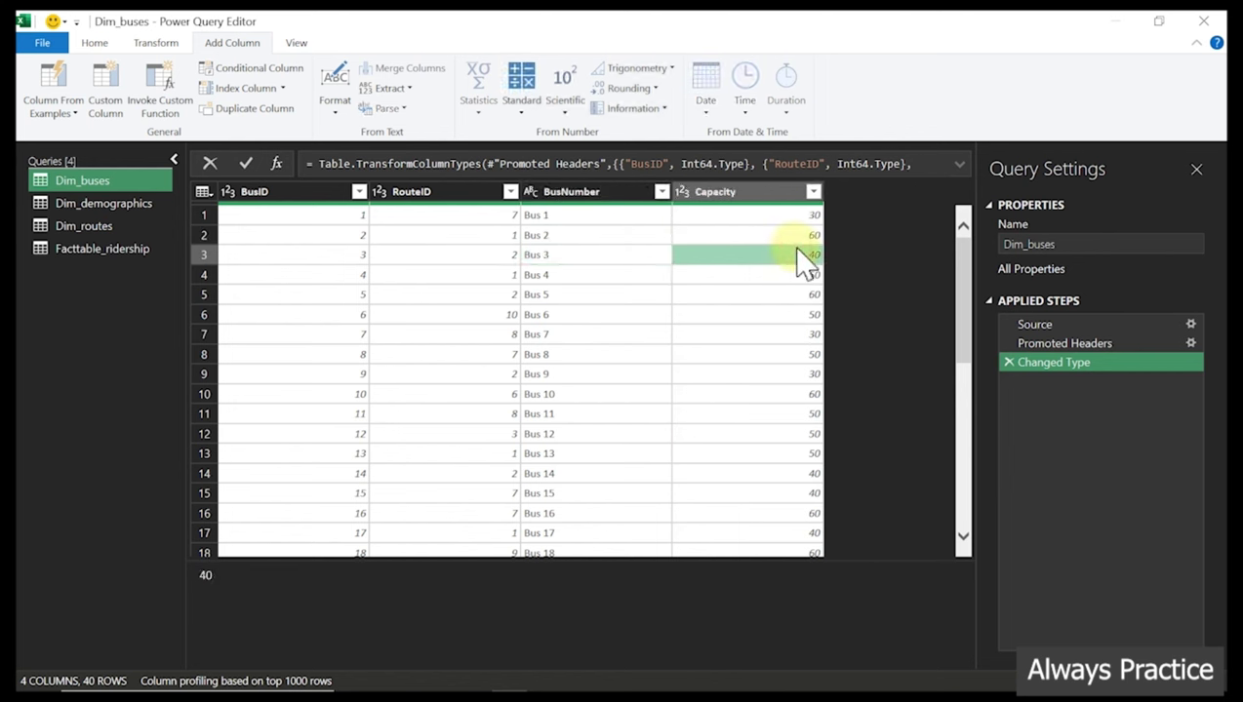
# Merge Facttable_ridership with Dim_buses, matching on BusID in both tables with a Left Outer join
pyautogui.click(137, 249)
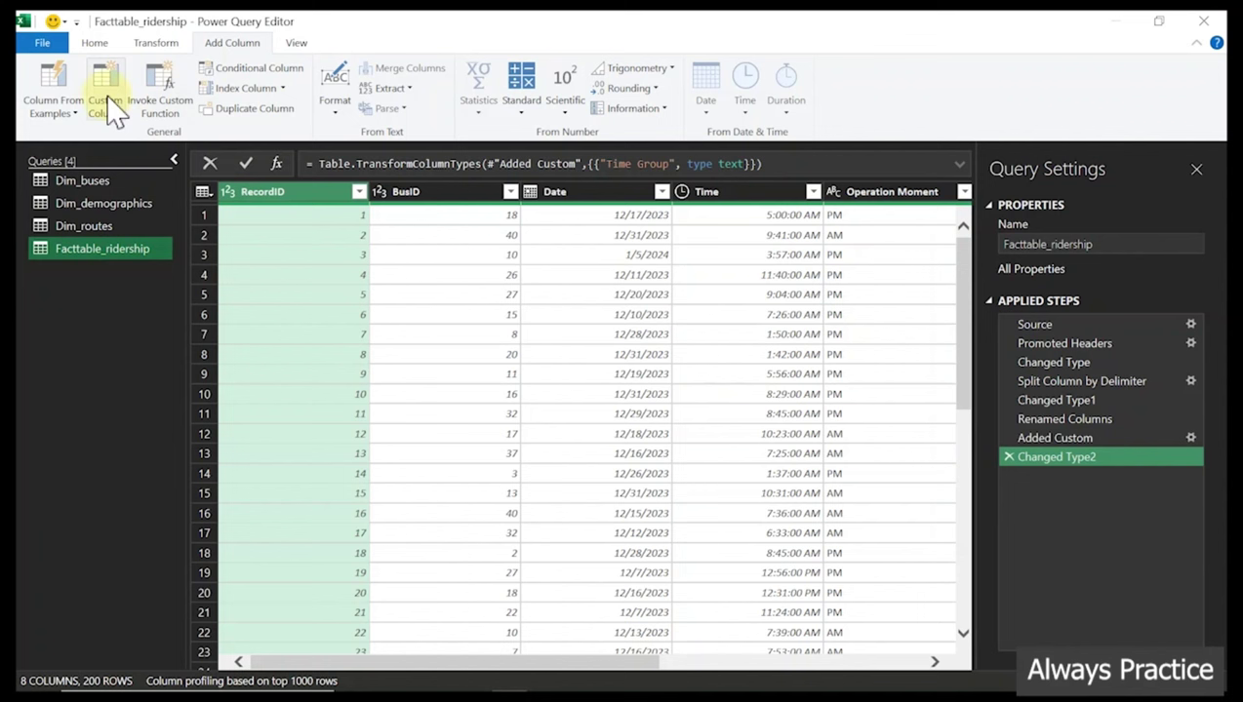
pyautogui.click(99, 44)
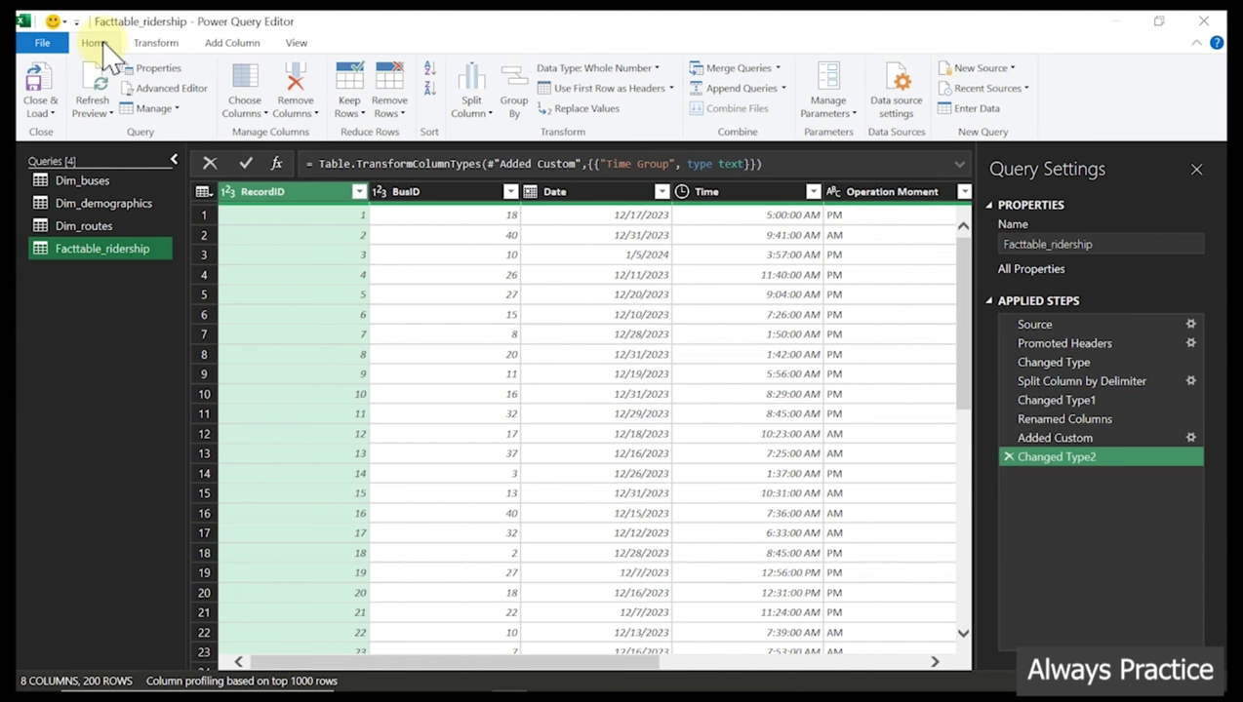
pyautogui.click(739, 69)
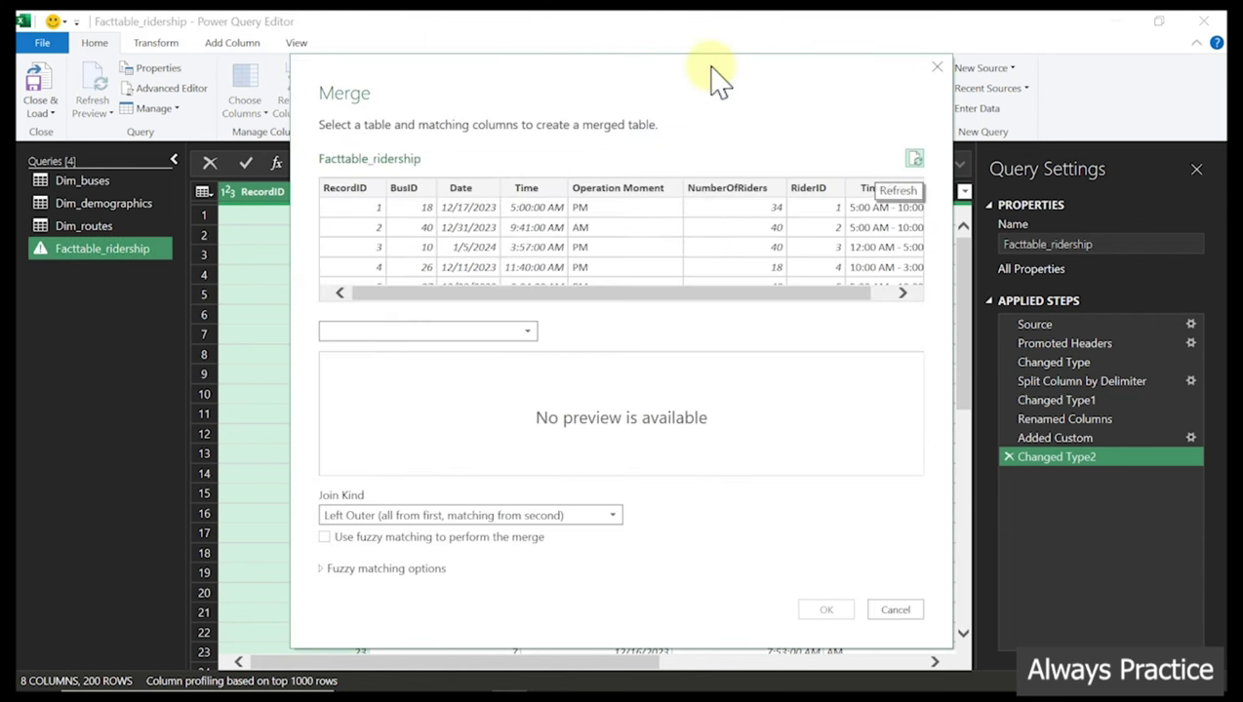
pyautogui.click(504, 332)
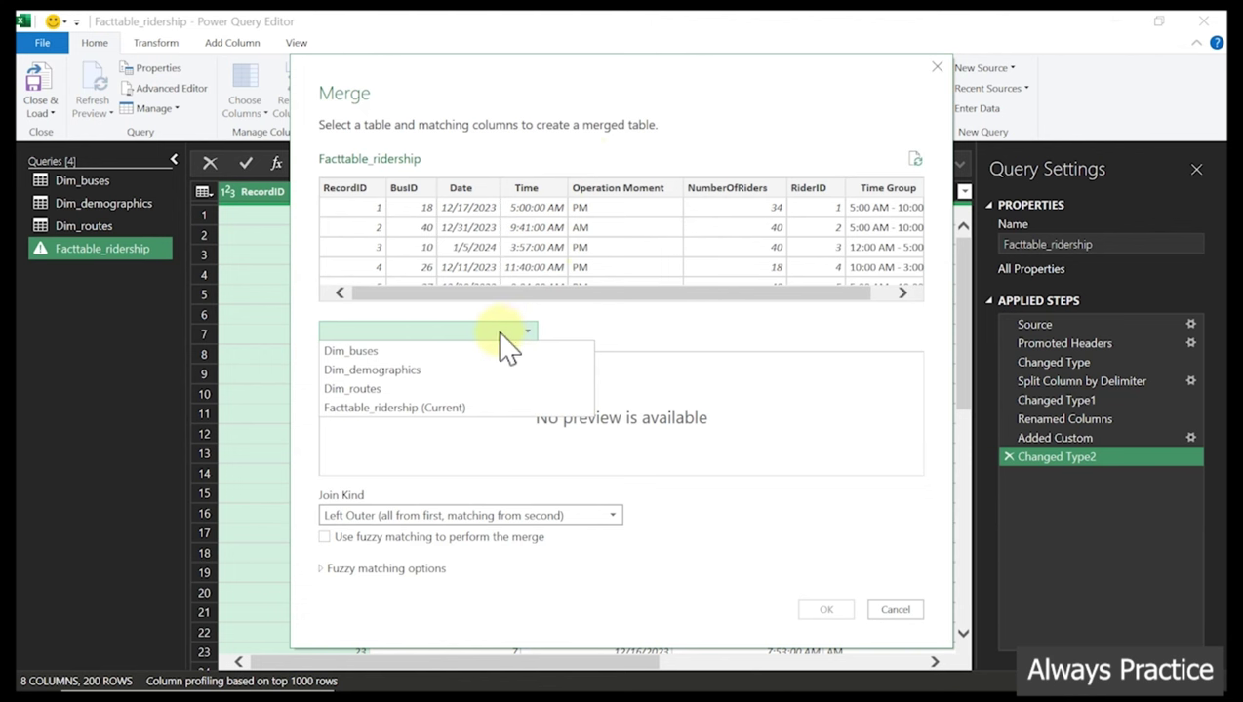
pyautogui.click(353, 351)
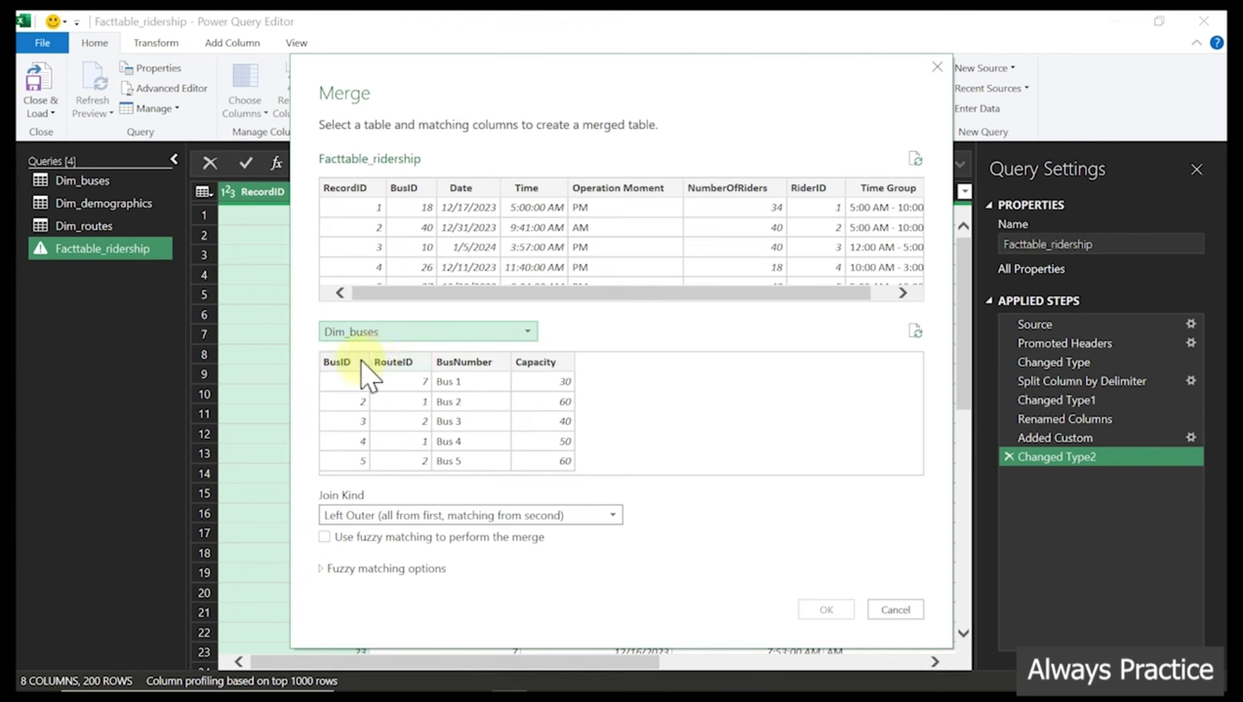
pyautogui.click(335, 361)
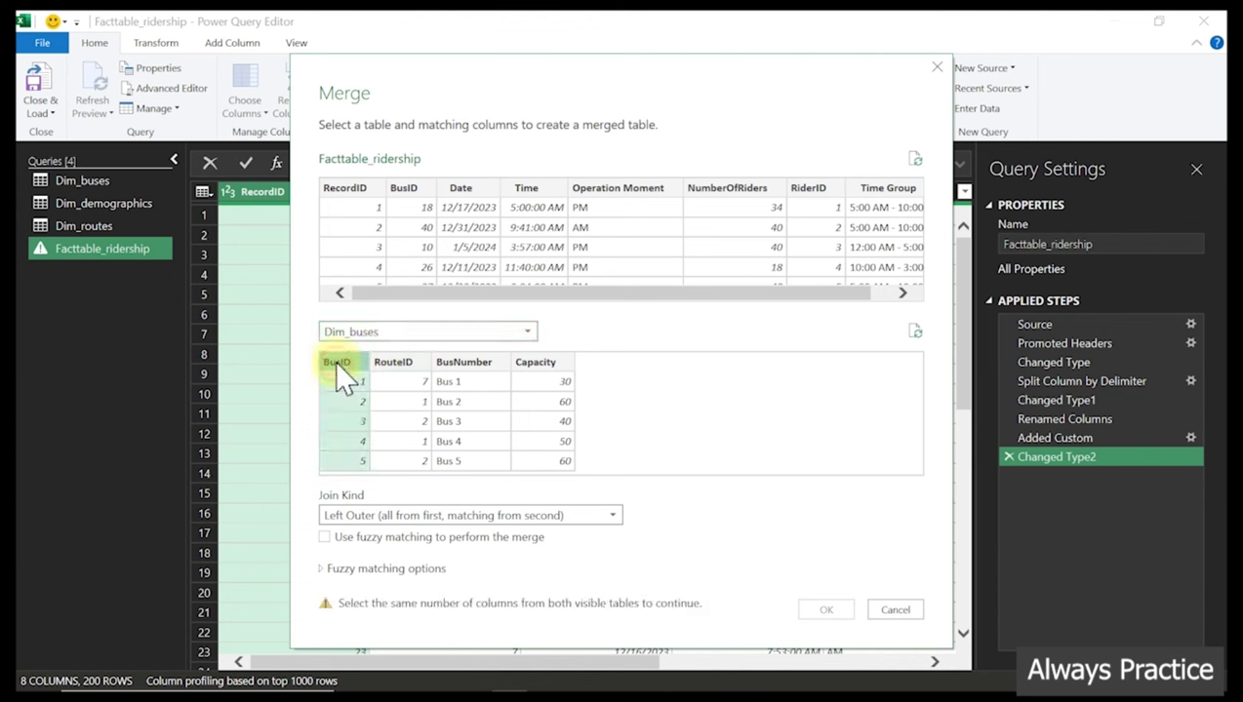
pyautogui.click(408, 188)
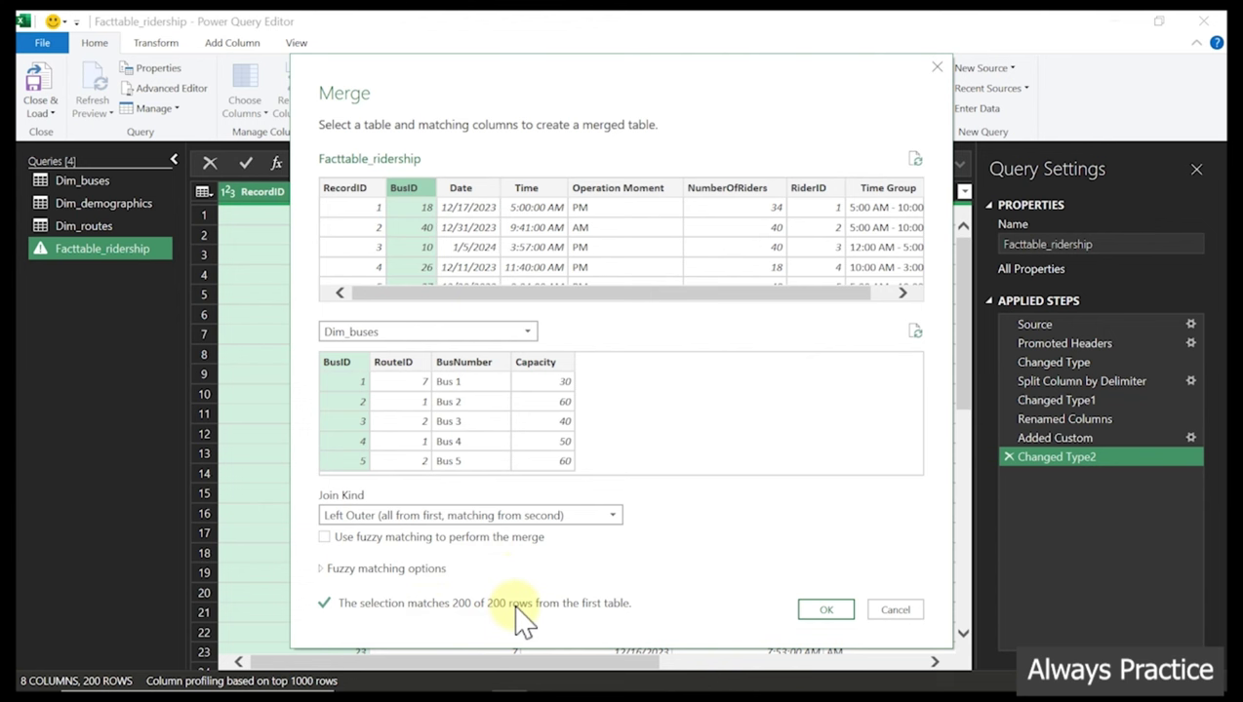
pyautogui.click(359, 192)
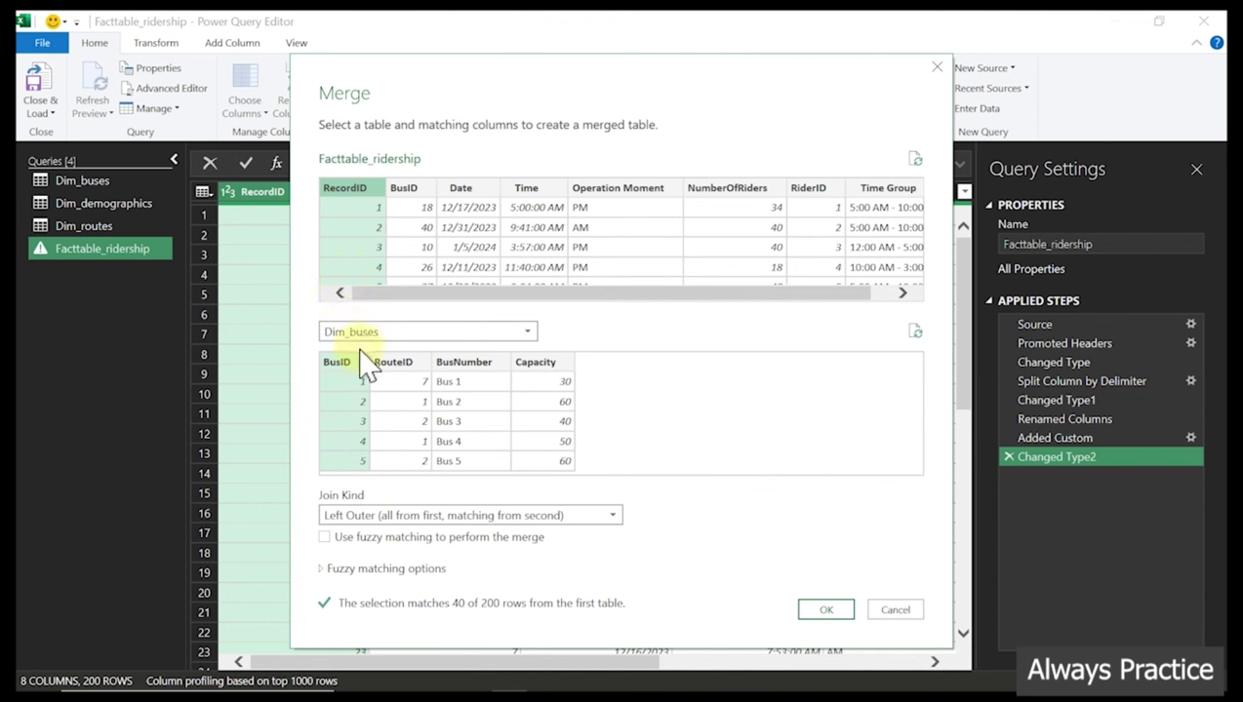
pyautogui.click(409, 188)
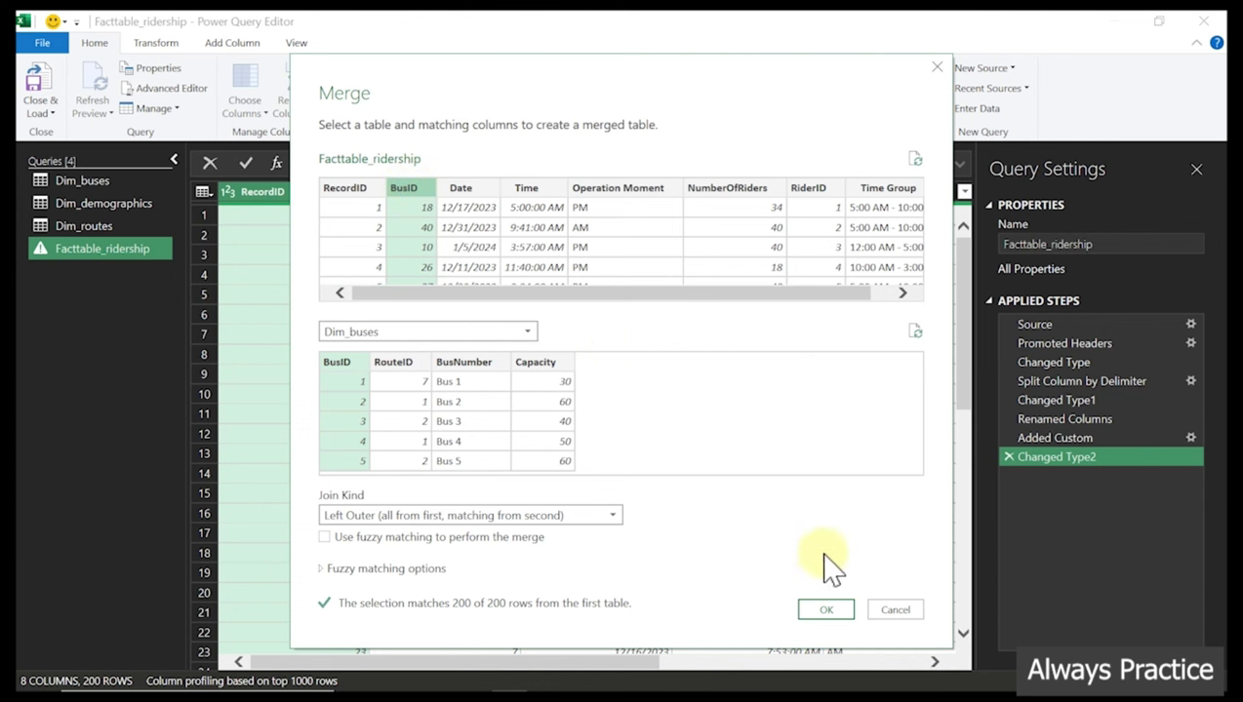
pyautogui.click(829, 612)
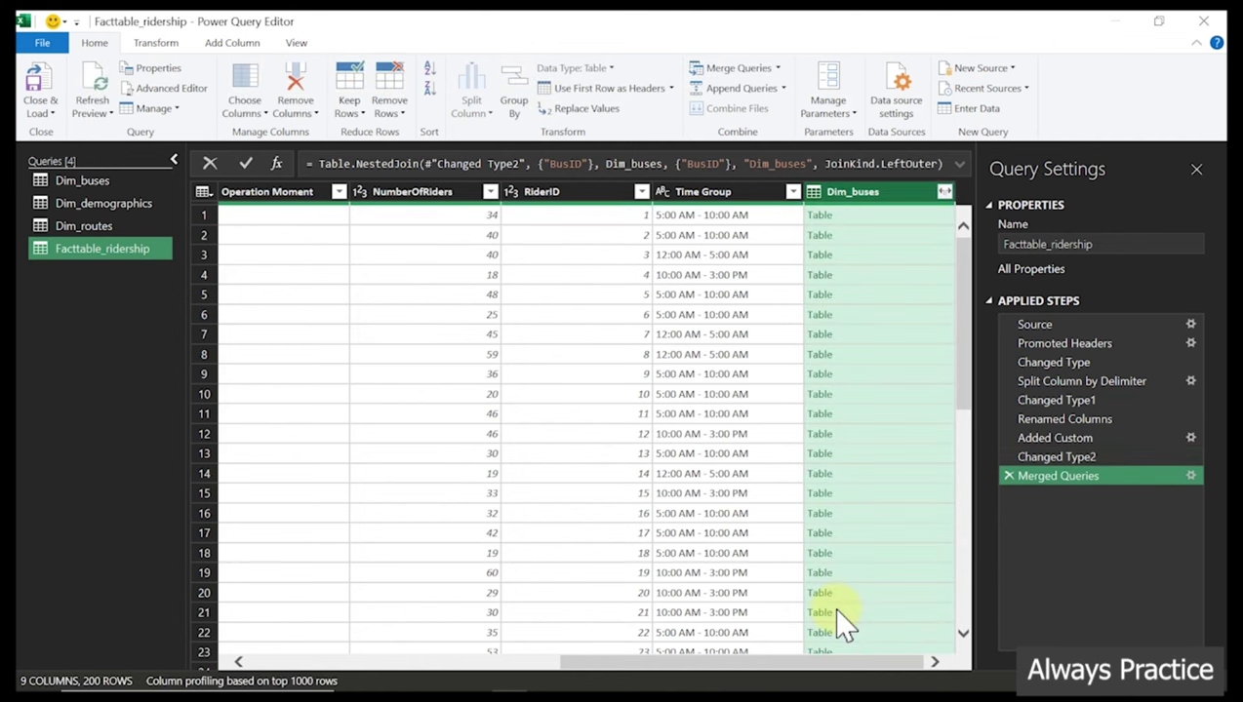
# Expand only the Capacity column from the merged Dim_buses column, without the original column name as prefix
pyautogui.click(944, 193)
pyautogui.click(662, 381)
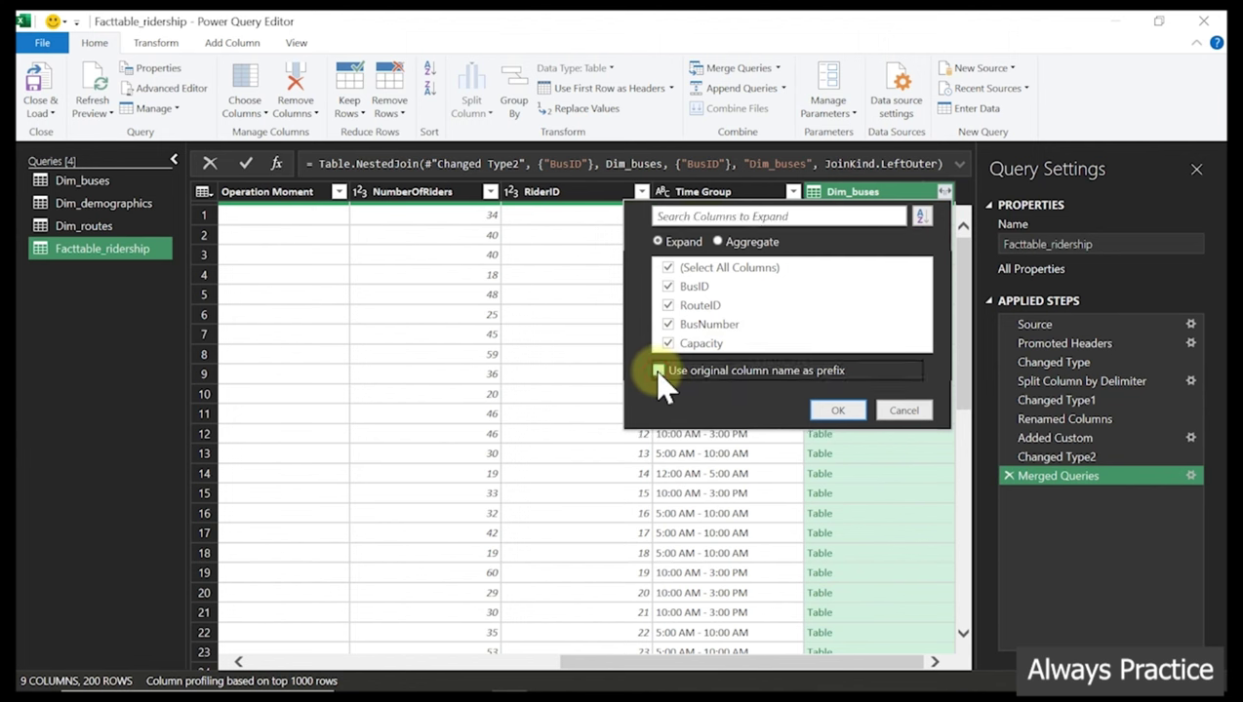
pyautogui.click(668, 267)
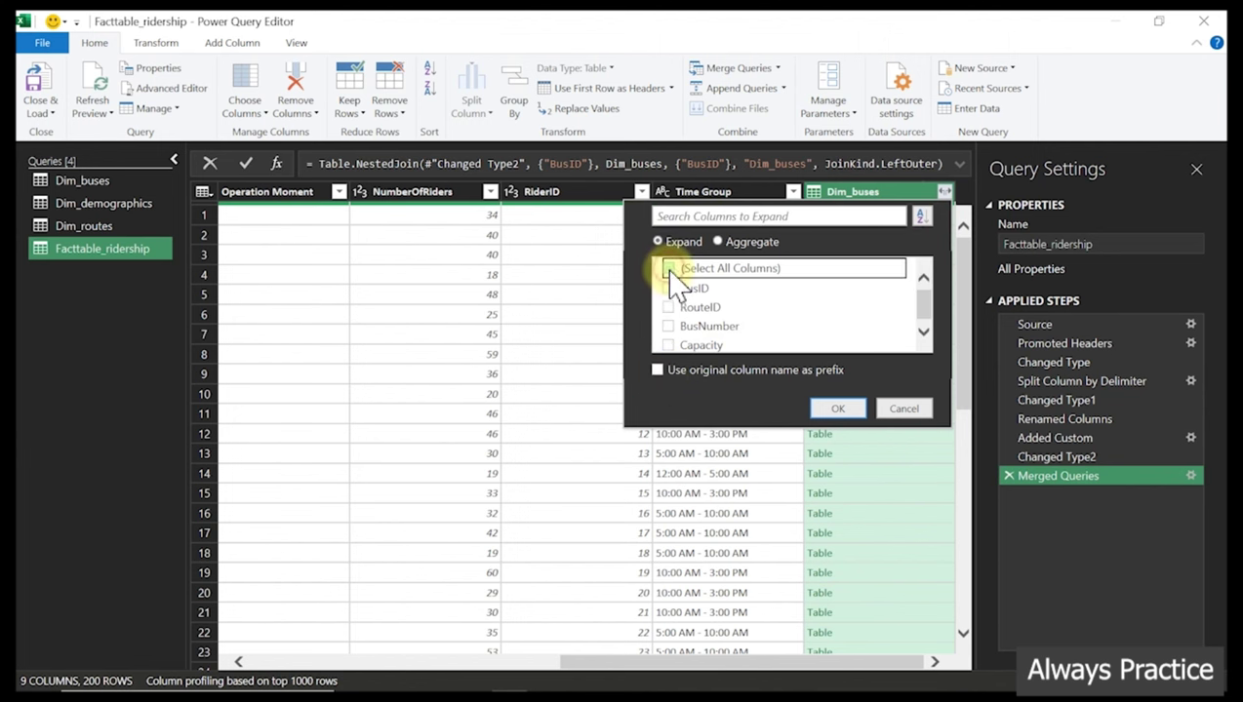
pyautogui.click(670, 346)
pyautogui.click(838, 407)
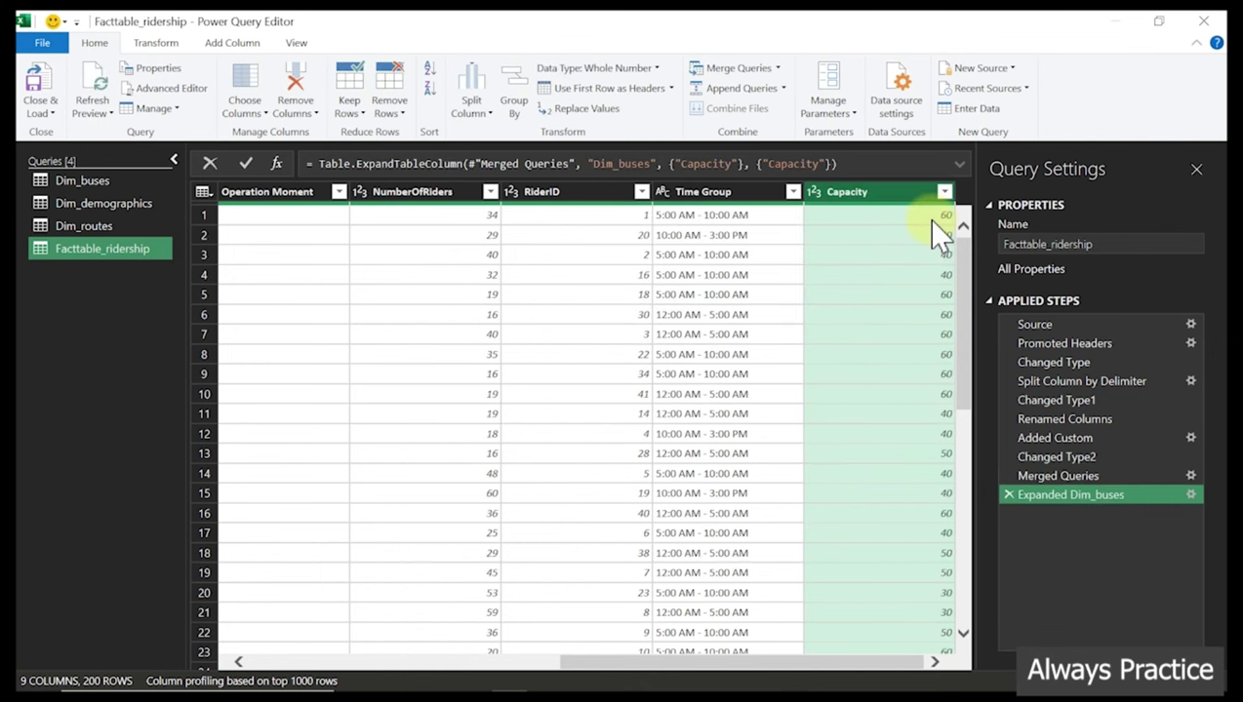
# Check the first row's Capacity and NumberOfRiders values, and start a new custom column in Facttable_ridership
pyautogui.click(904, 219)
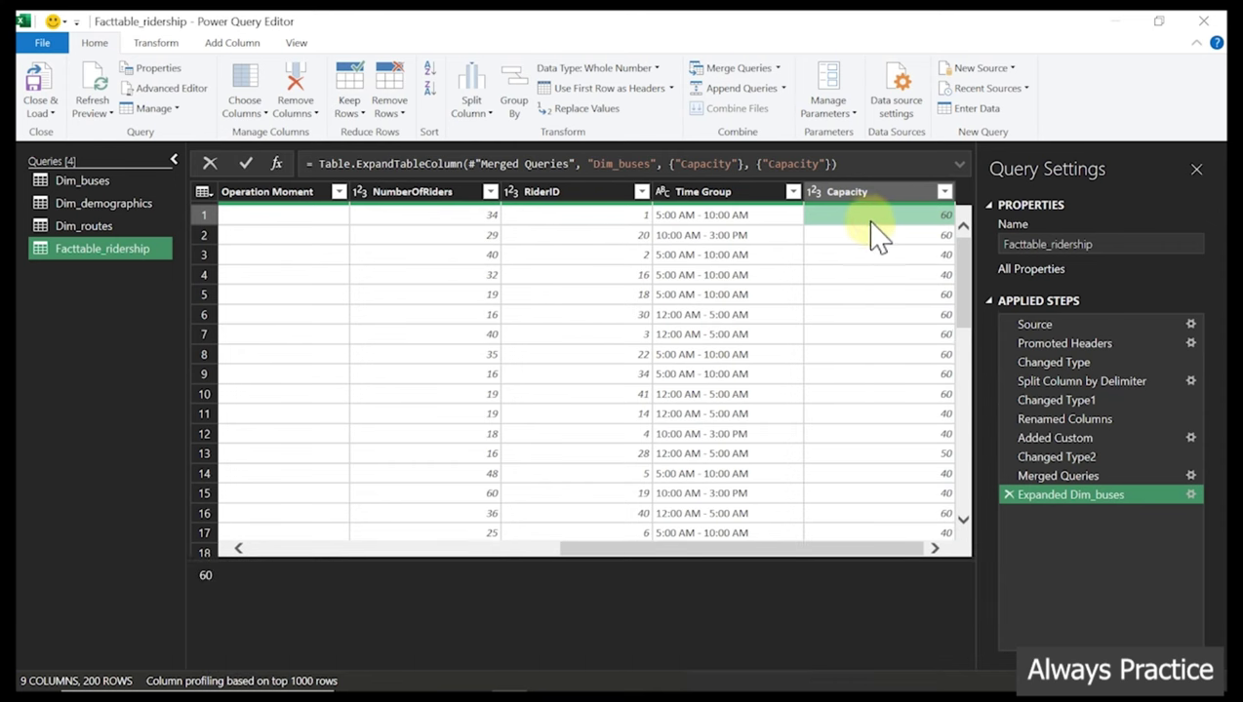
pyautogui.click(490, 217)
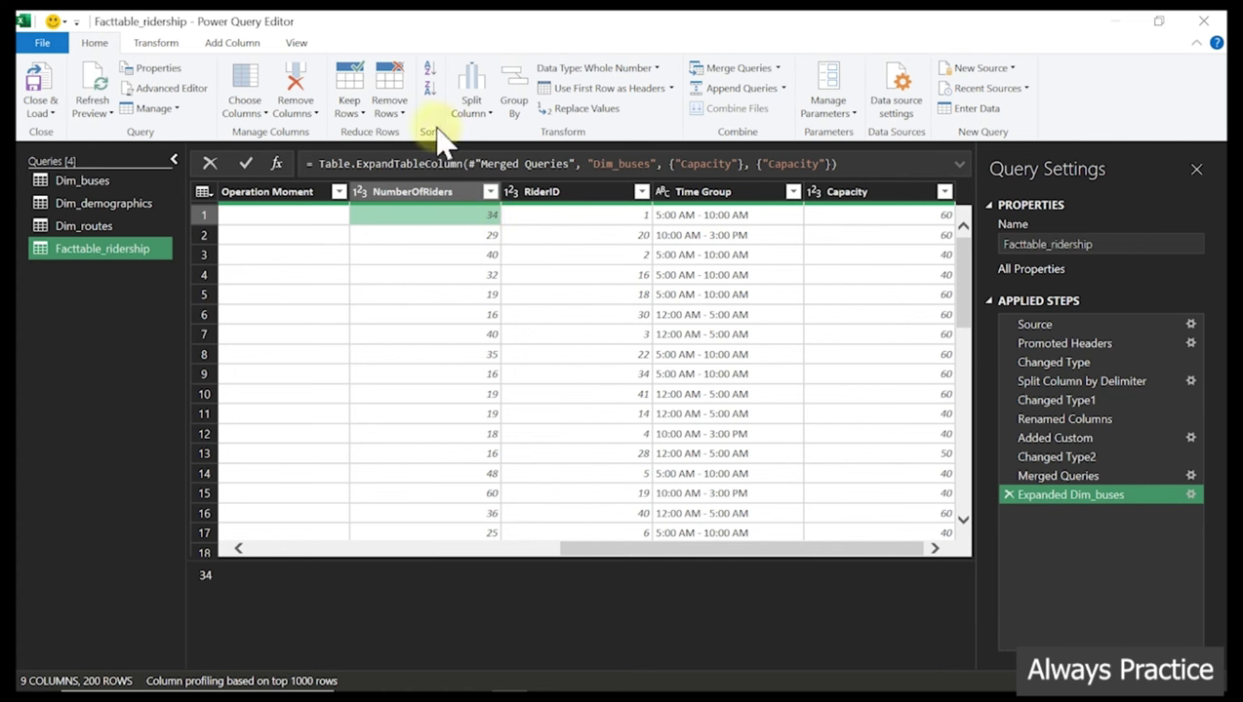
pyautogui.click(229, 44)
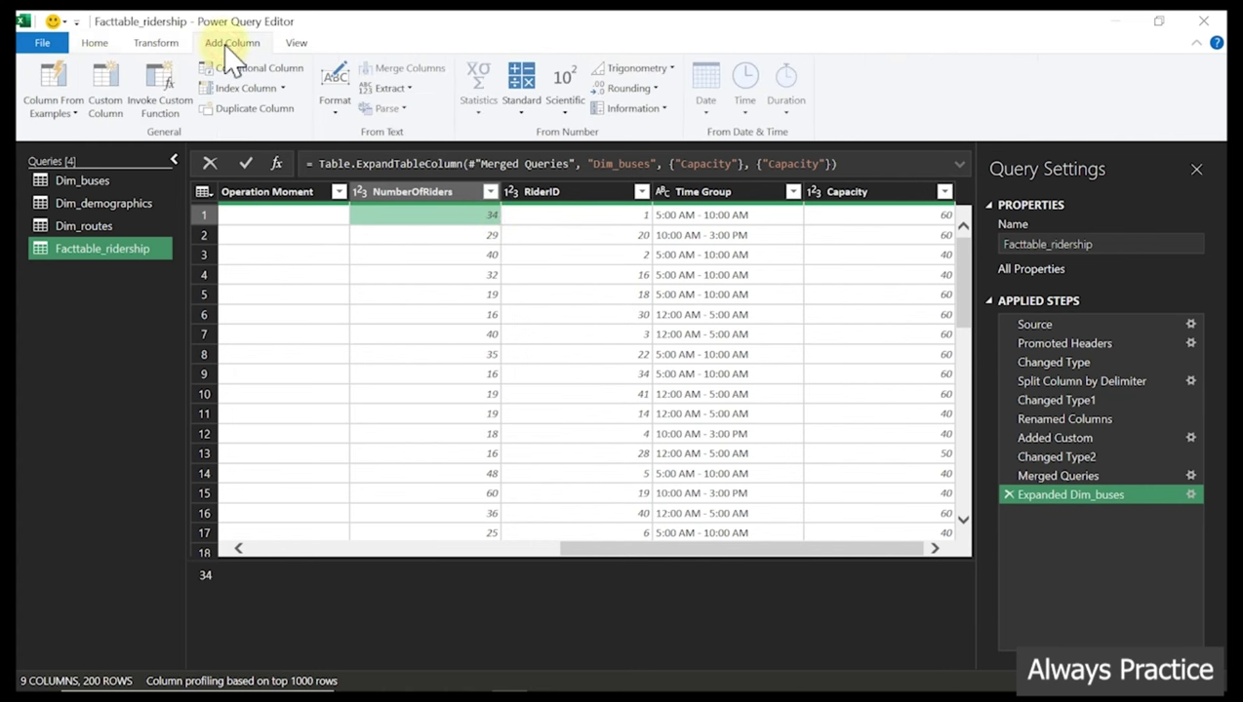
pyautogui.click(108, 82)
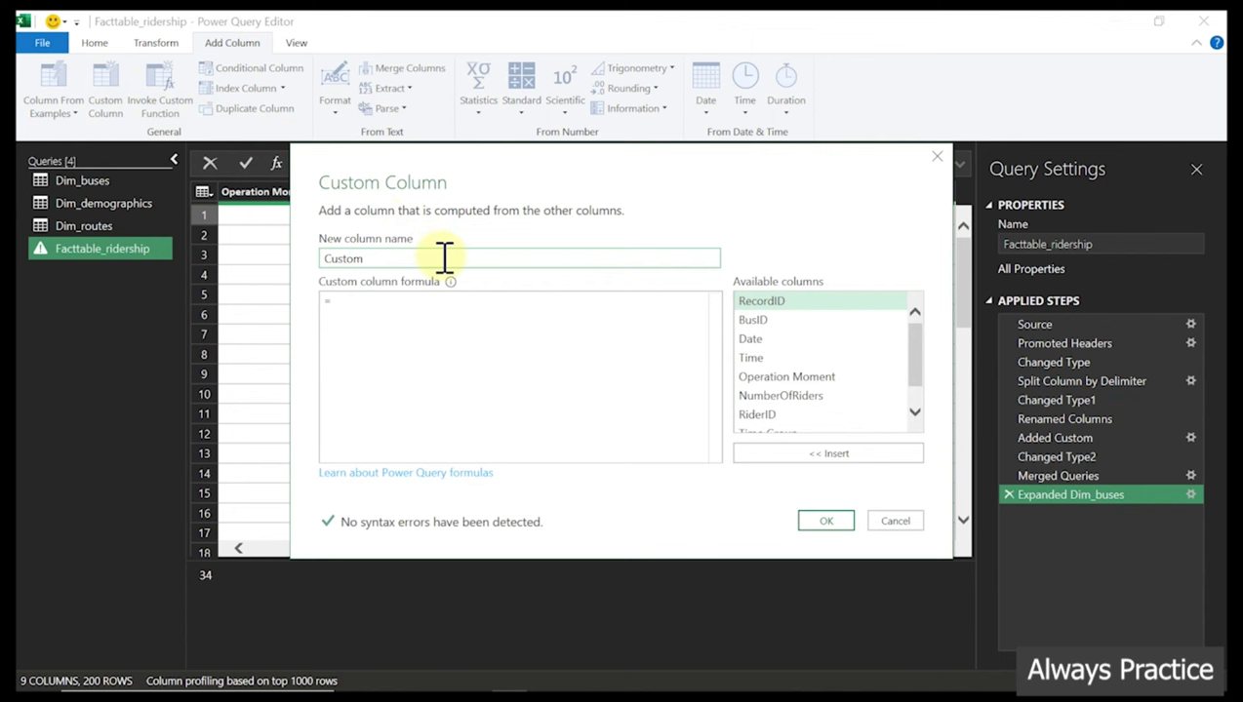
pyautogui.click(378, 308)
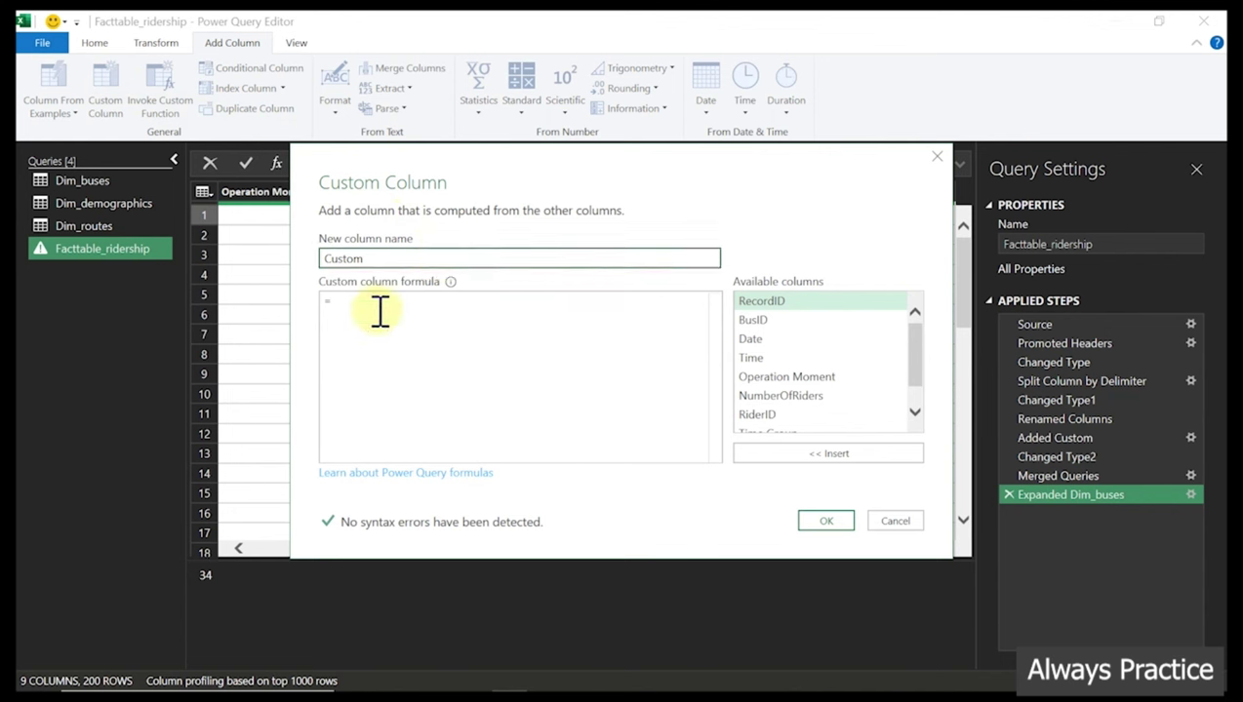
# Build the custom column formula dividing NumberOfRiders by Capacity: [NumberOfRiders]/[Capacity]
pyautogui.click(772, 402)
pyautogui.click(828, 456)
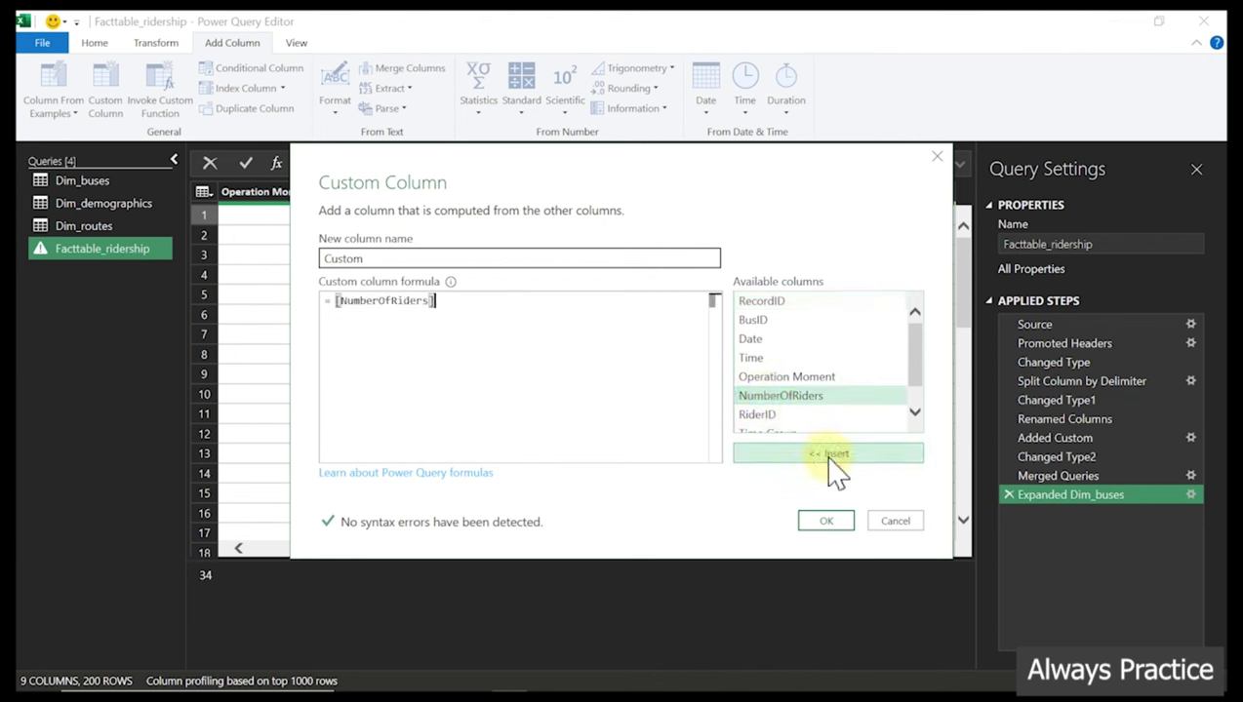
pyautogui.write('/')
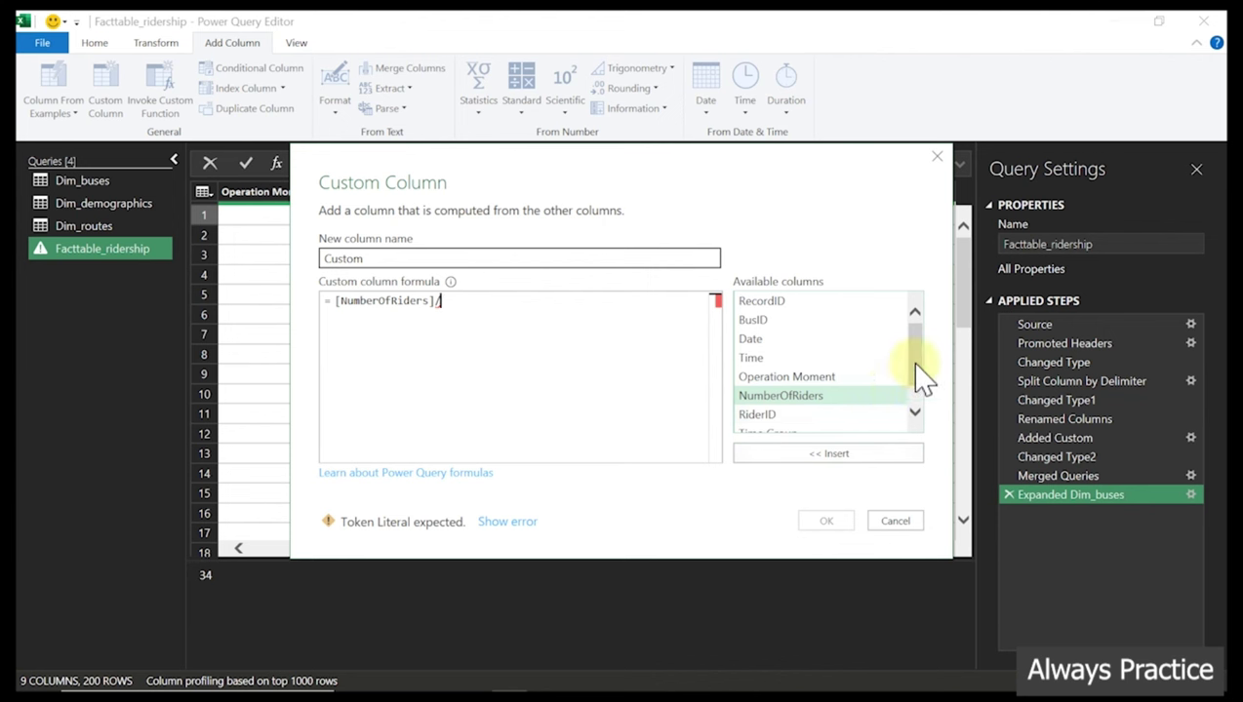
pyautogui.moveTo(915, 361); pyautogui.dragTo(927, 439)
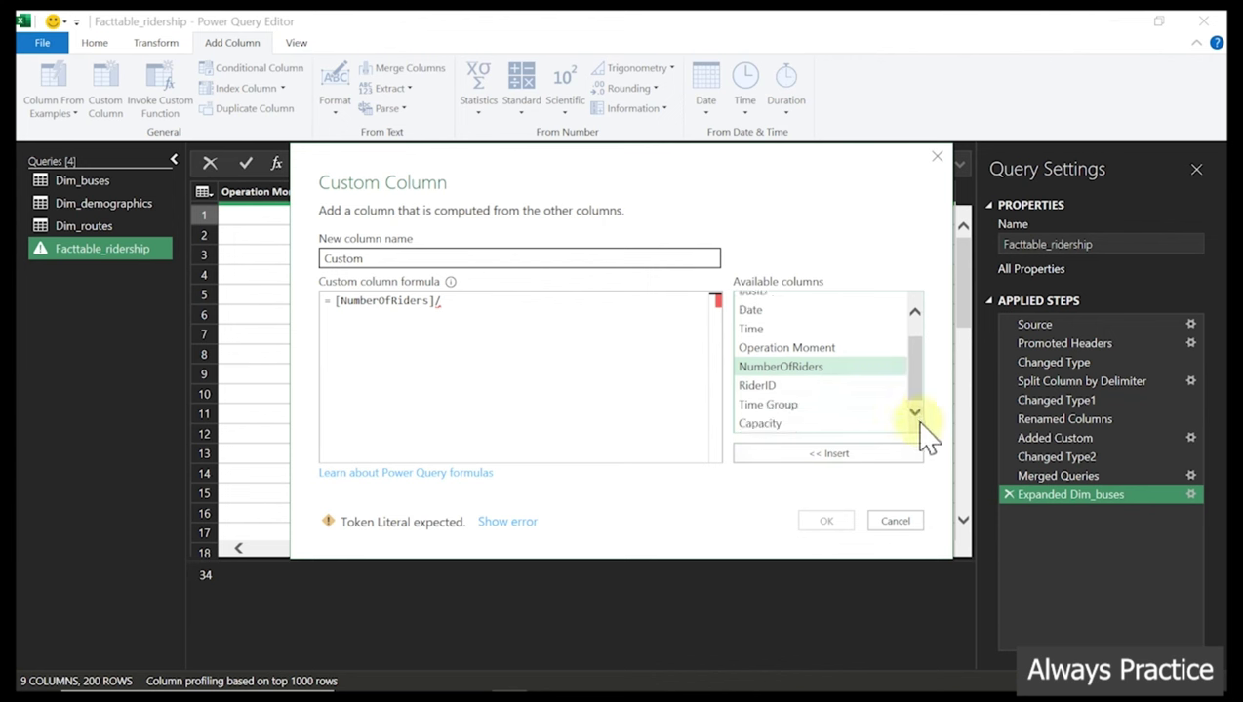
pyautogui.doubleClick(806, 428)
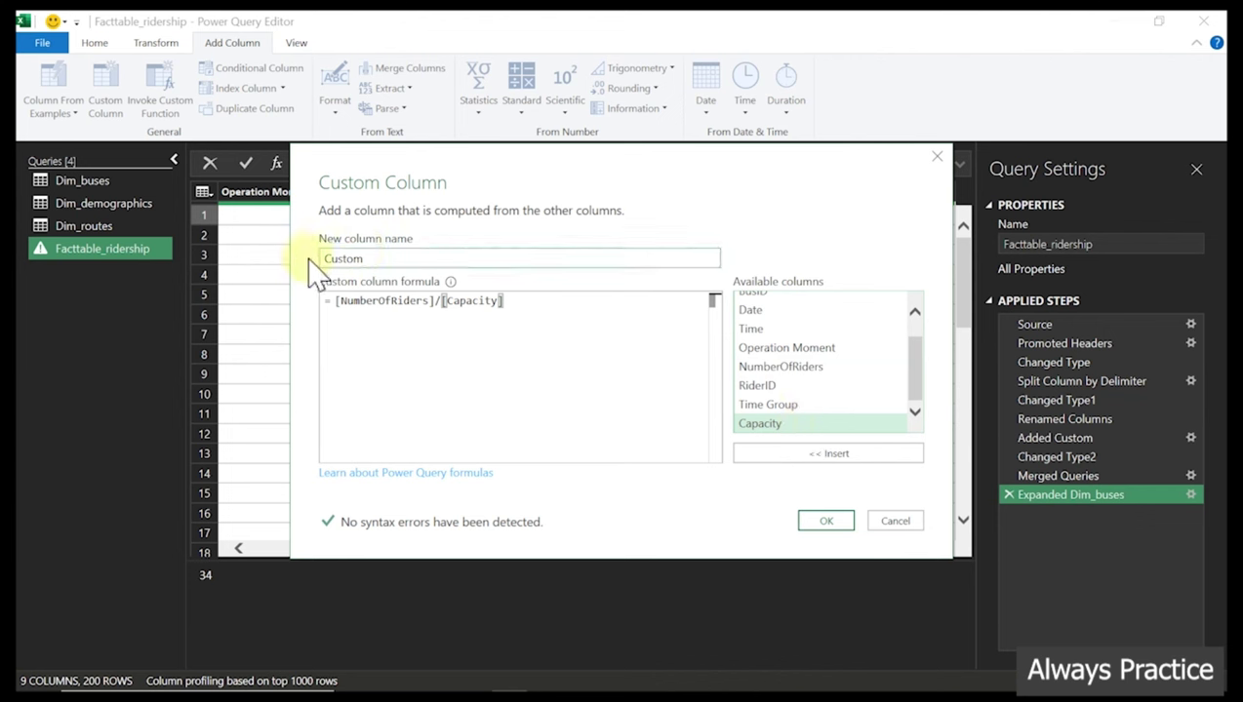
# Name the custom column Utilization Pct, create it, and set its data type to Percentage
pyautogui.moveTo(383, 258); pyautogui.dragTo(325, 257)
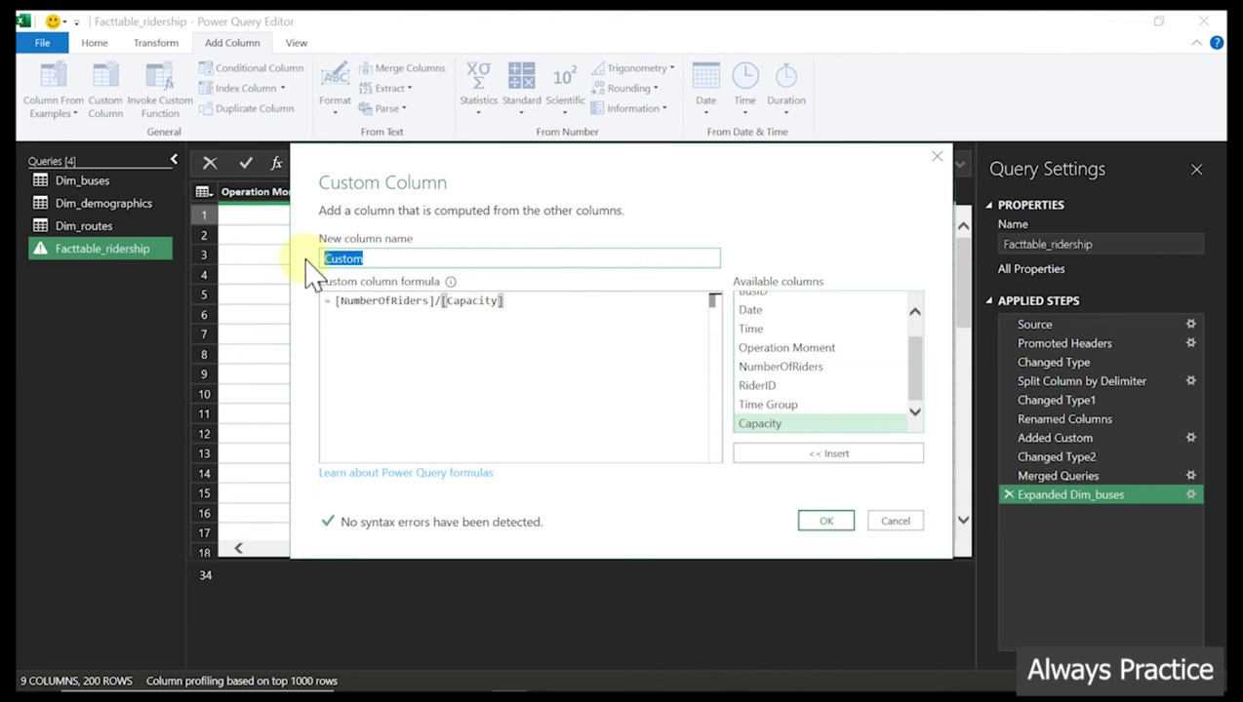
pyautogui.write('Utilization Pct')
pyautogui.click(826, 522)
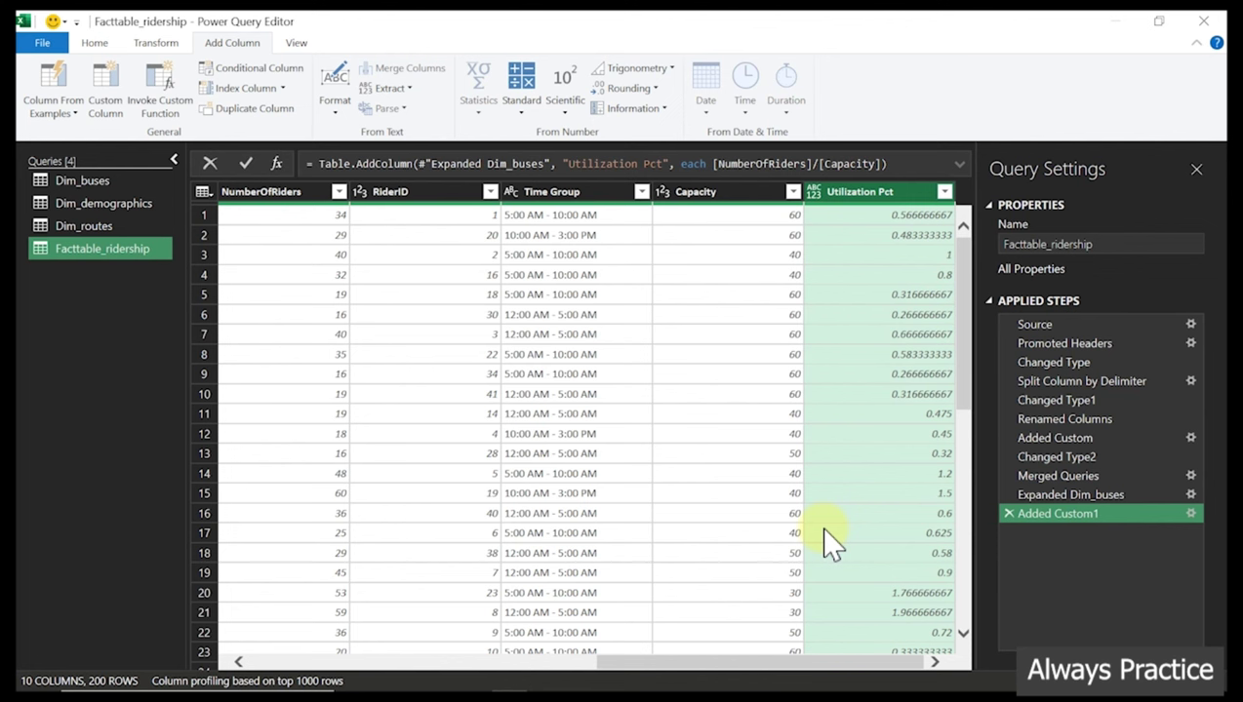
pyautogui.click(814, 193)
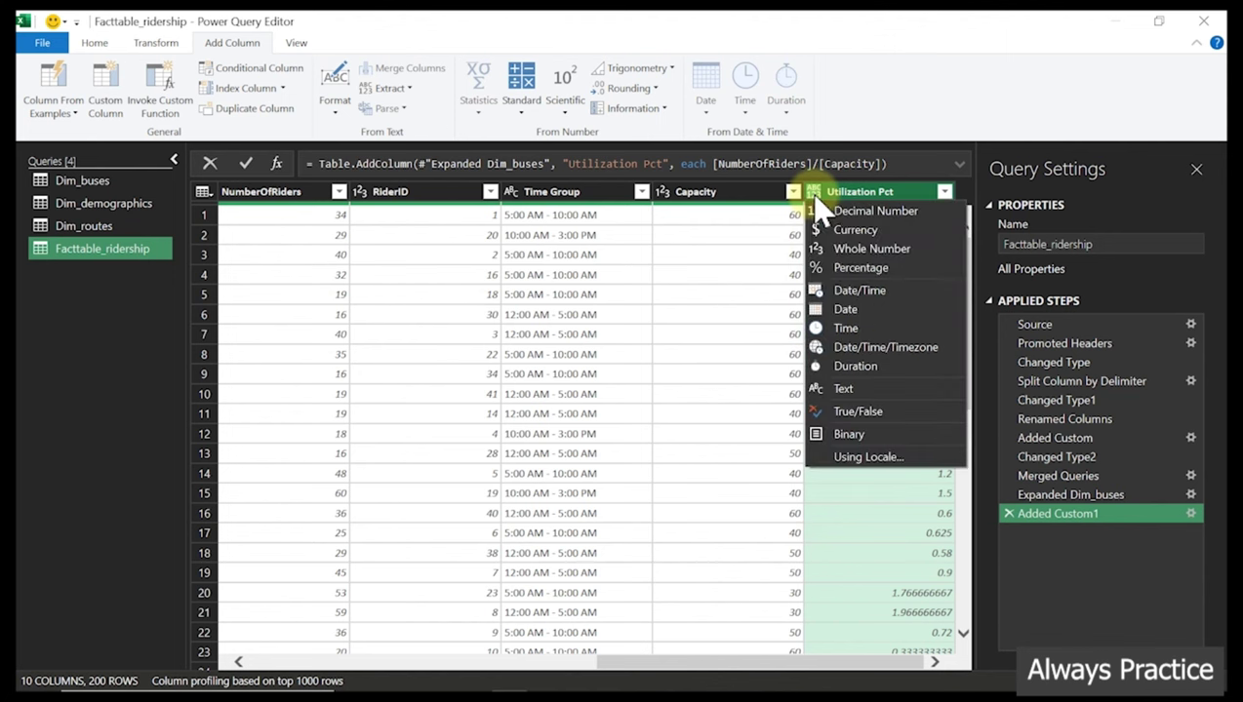
pyautogui.click(858, 269)
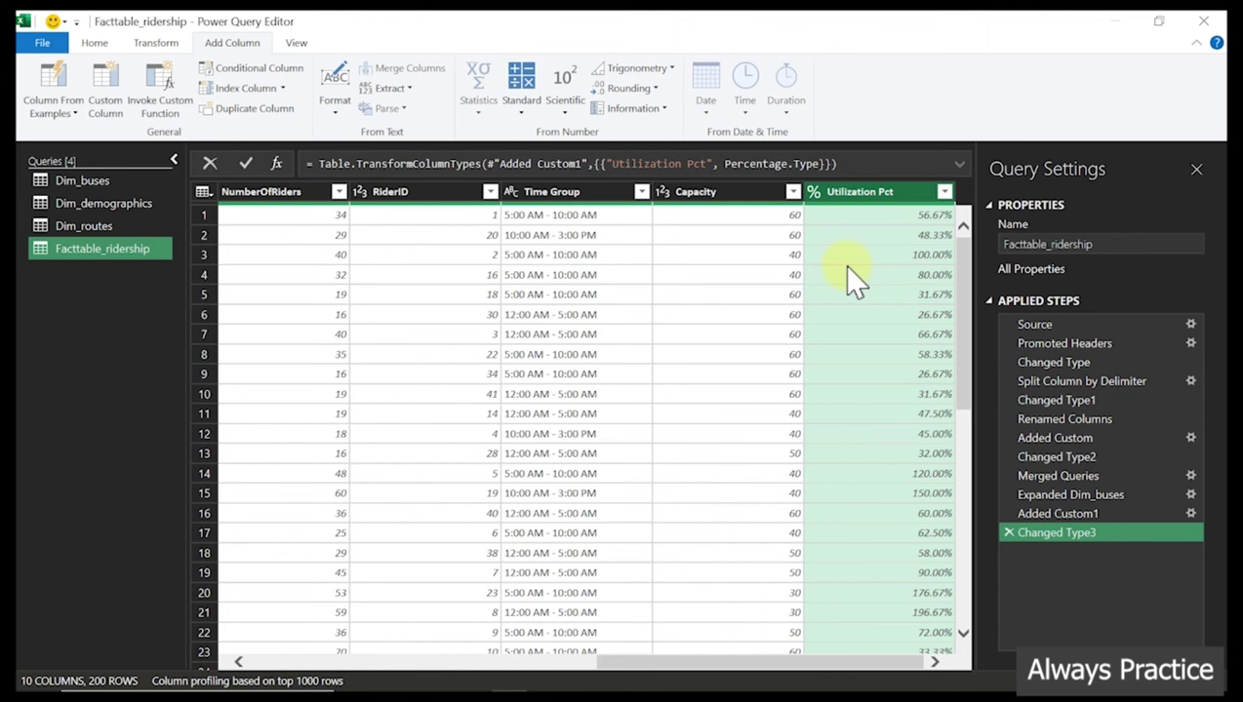
# Compare the Utilization Pct of rows 3, 7 and 14 with their Capacity and NumberOfRiders, and view the column's filter values
pyautogui.click(927, 255)
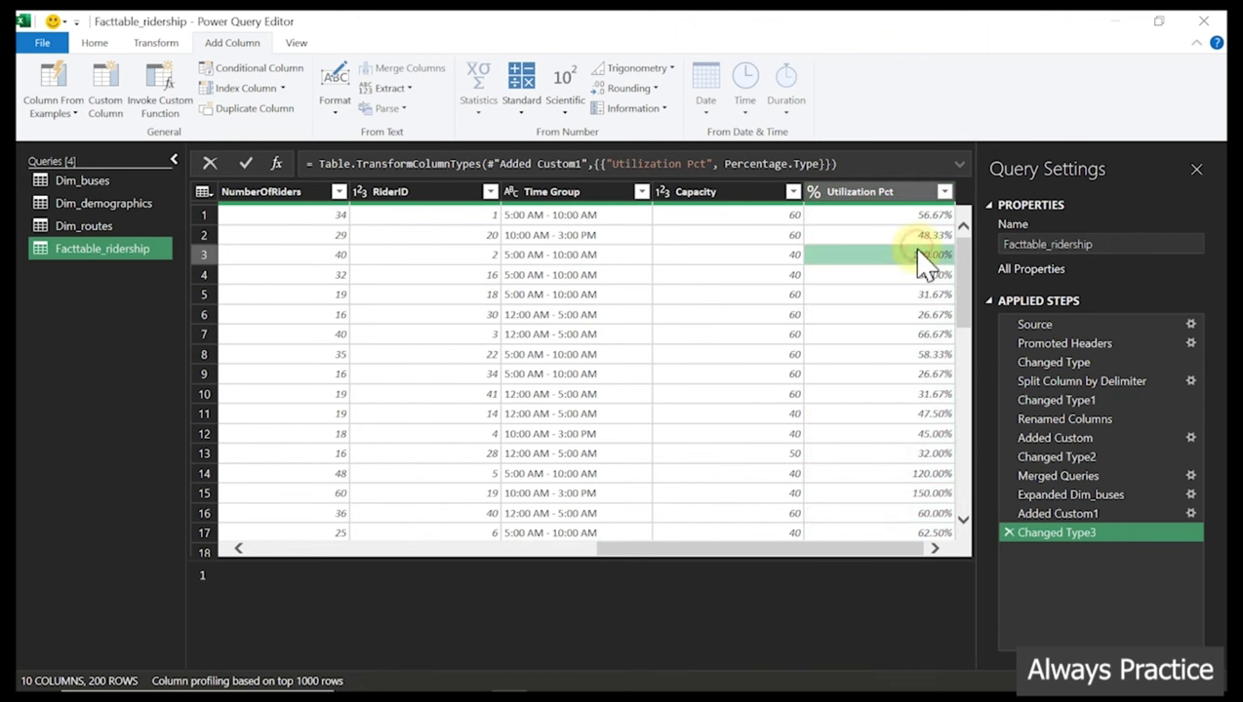
pyautogui.click(771, 256)
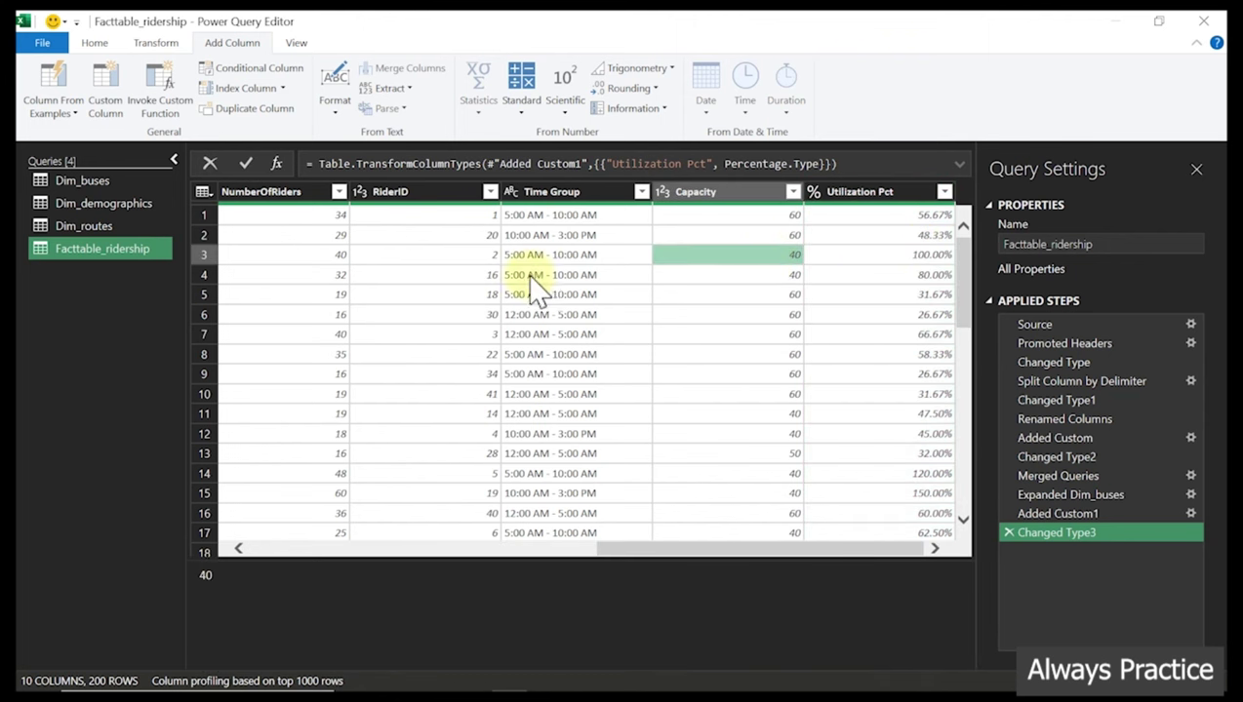
pyautogui.click(328, 256)
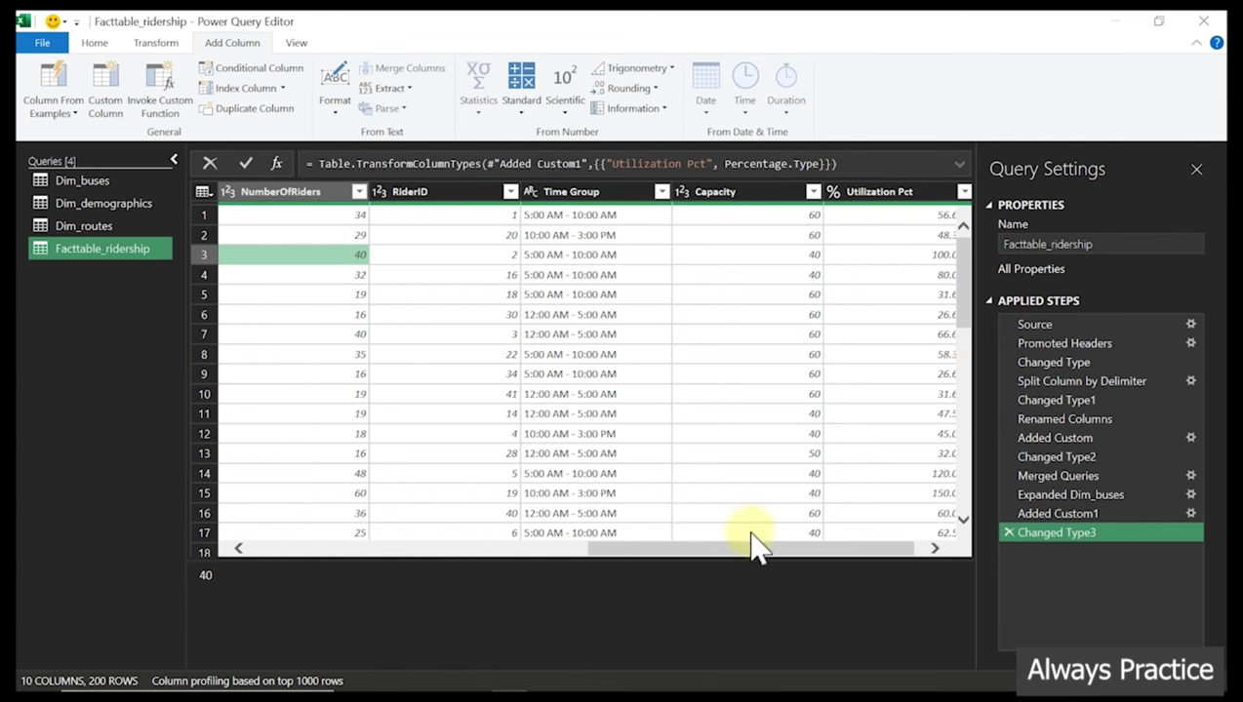
pyautogui.moveTo(743, 552); pyautogui.dragTo(777, 557)
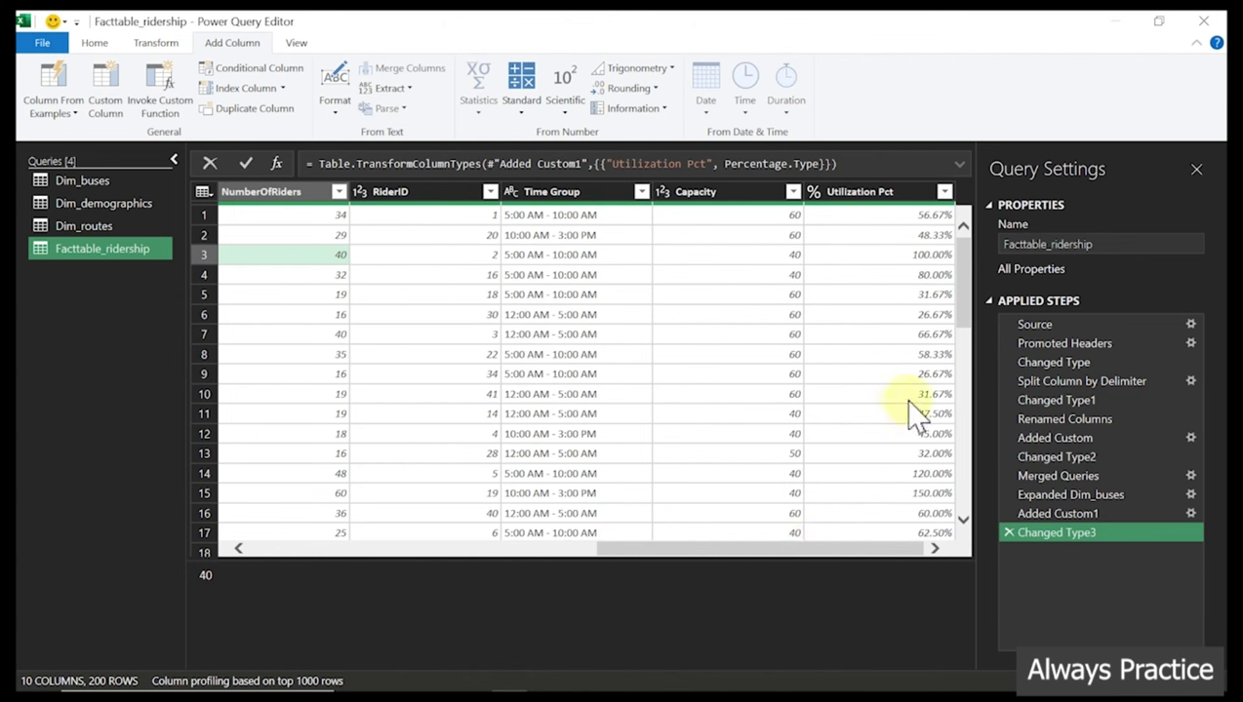
pyautogui.click(930, 334)
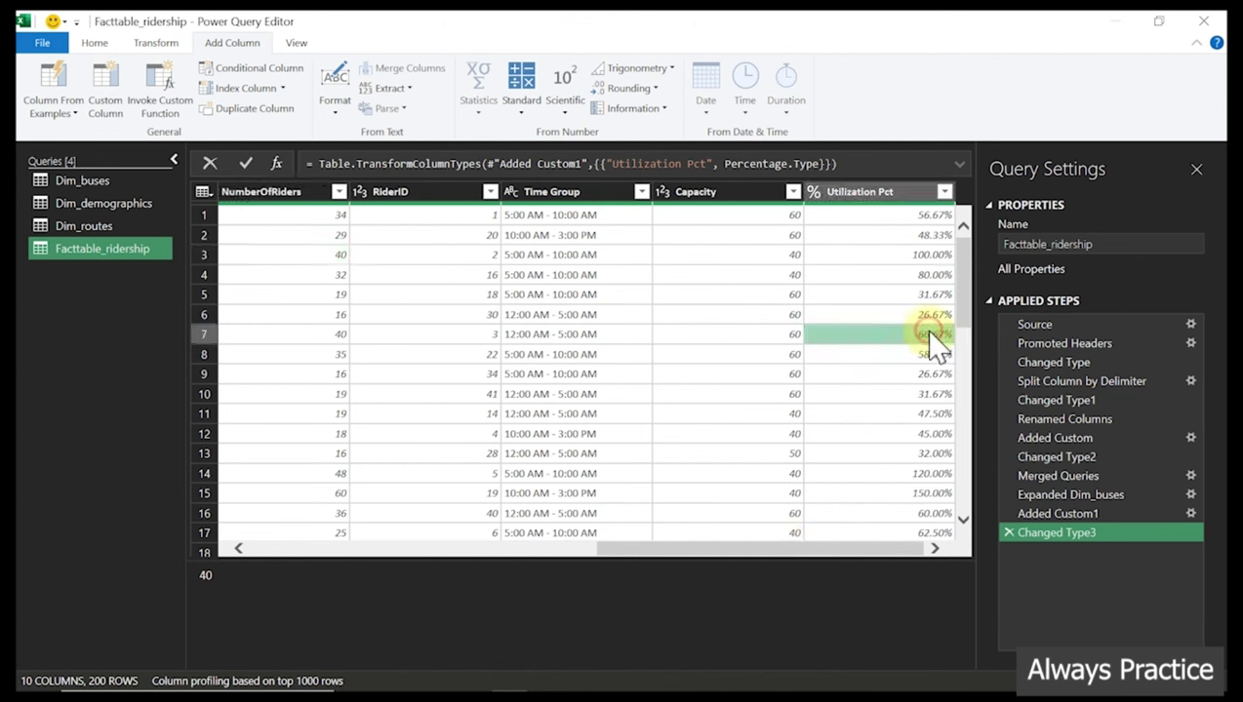
pyautogui.click(777, 337)
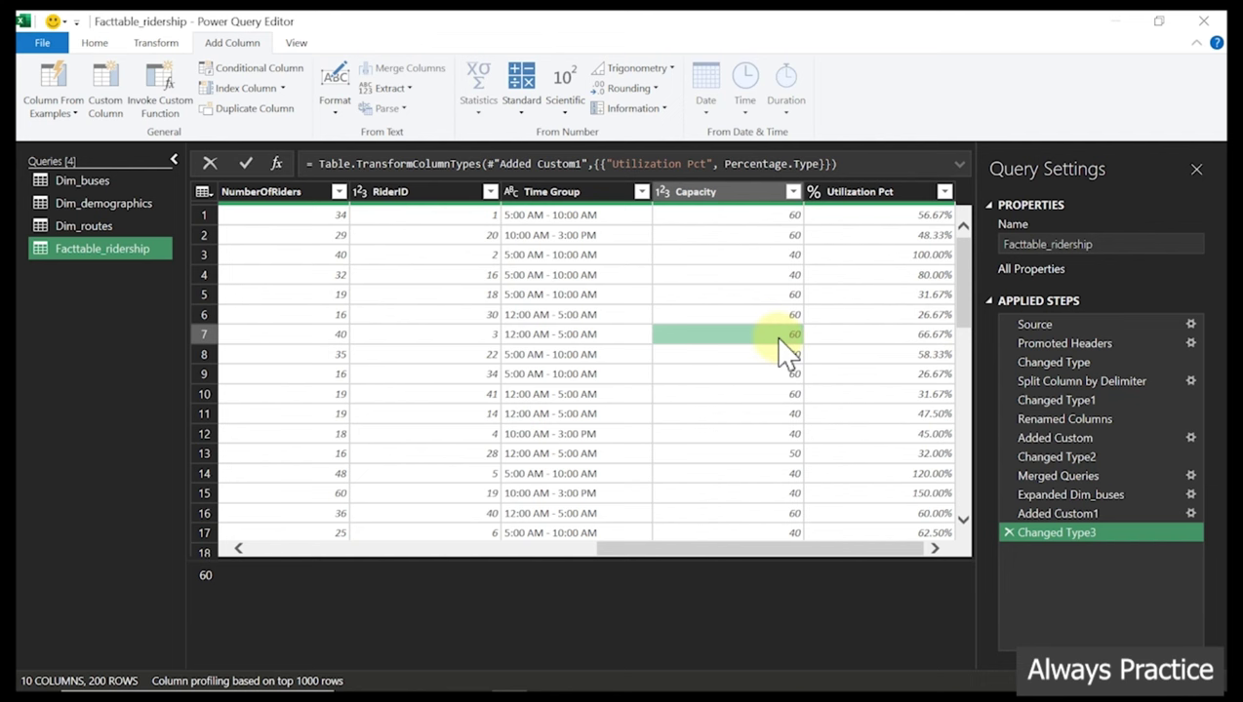
pyautogui.click(326, 336)
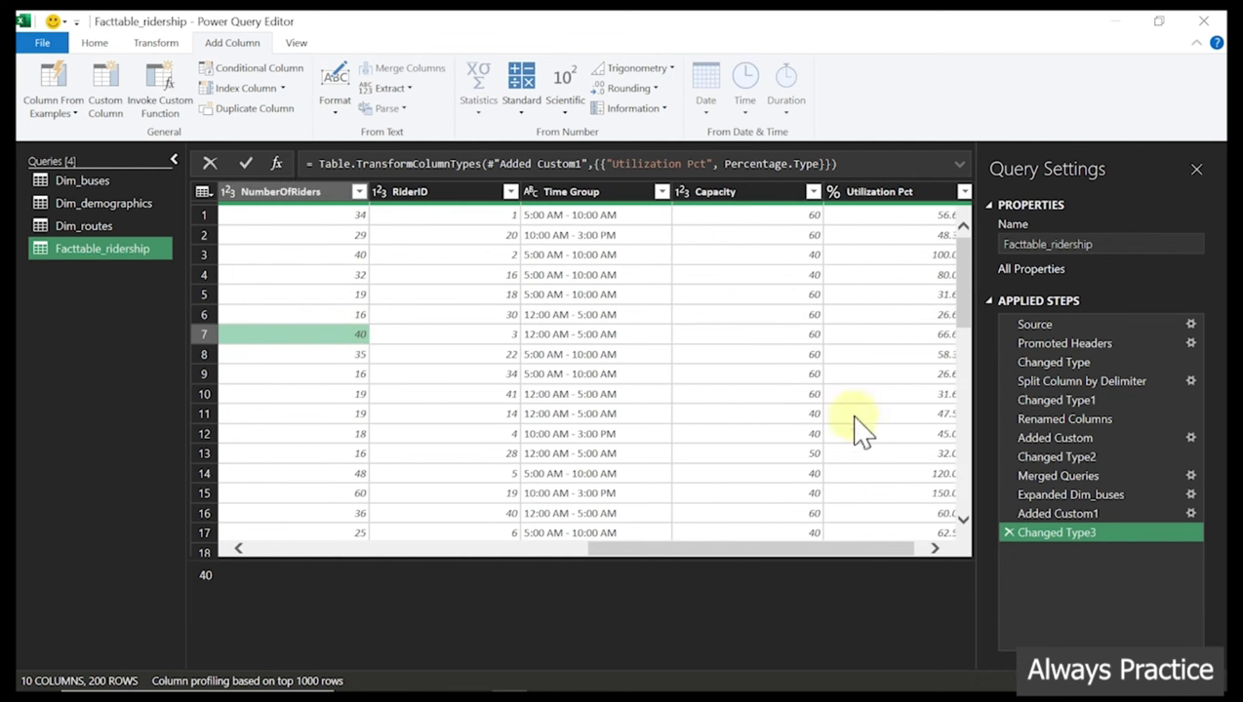
pyautogui.click(920, 476)
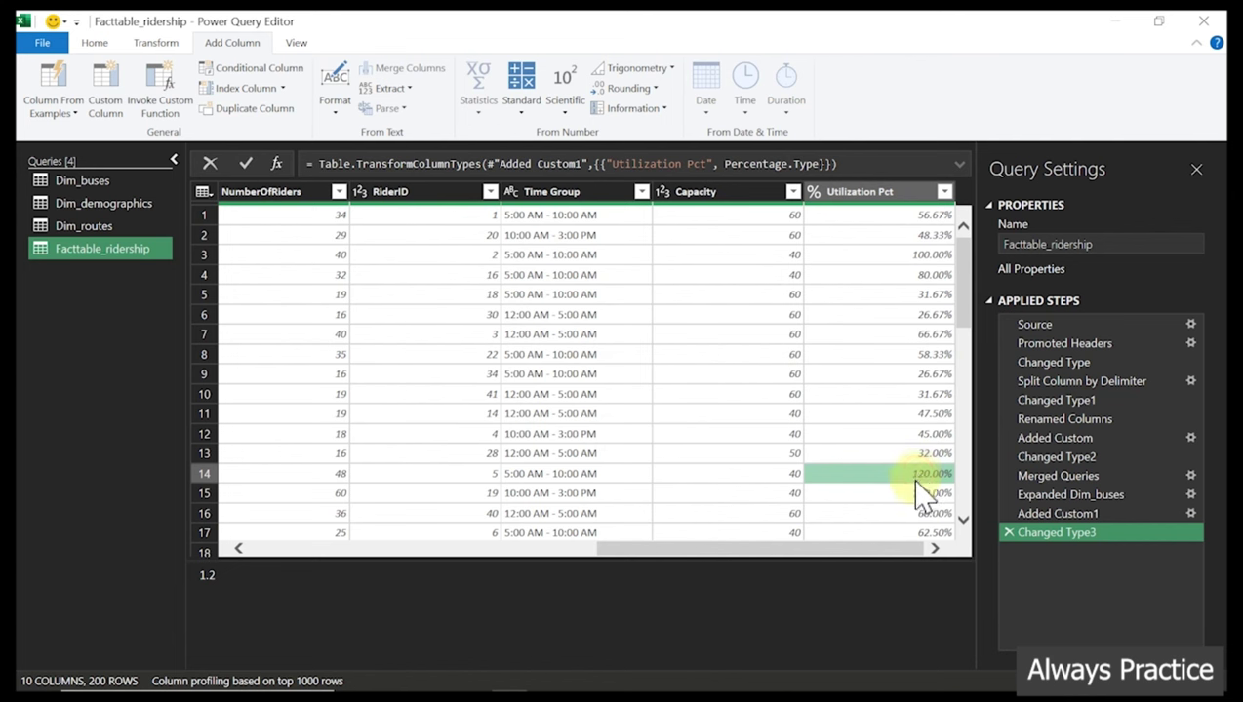
pyautogui.click(761, 475)
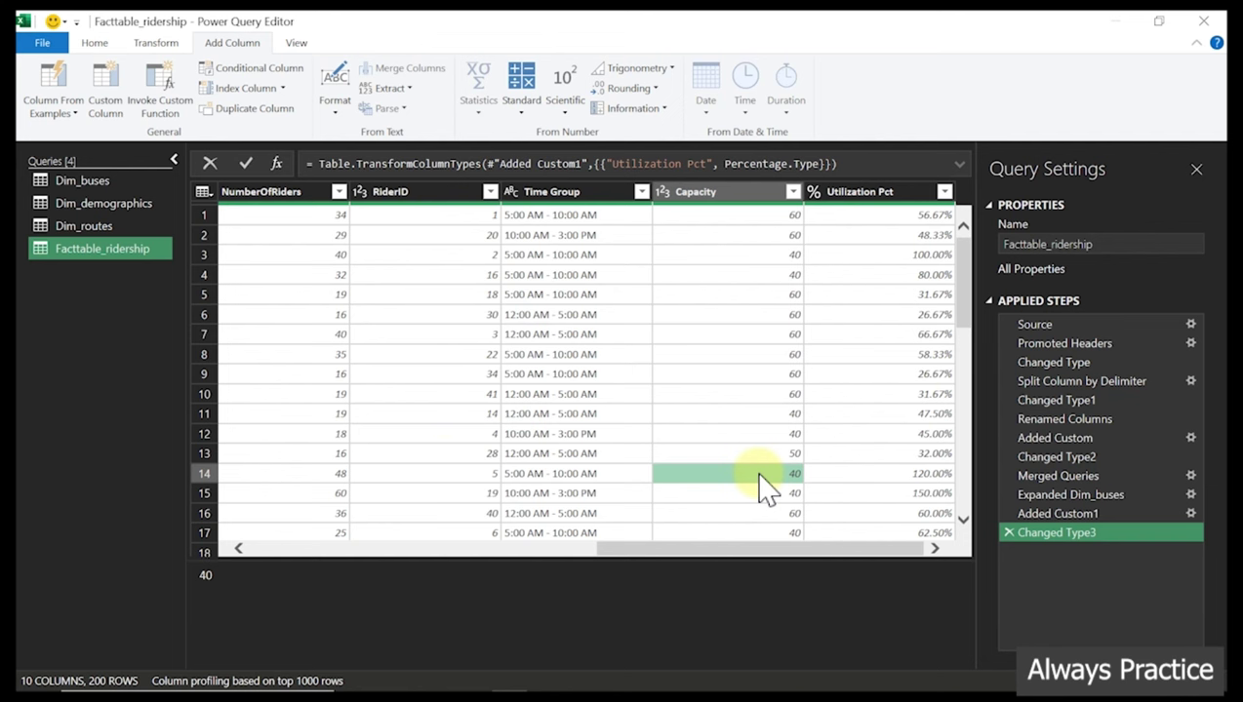
pyautogui.click(337, 478)
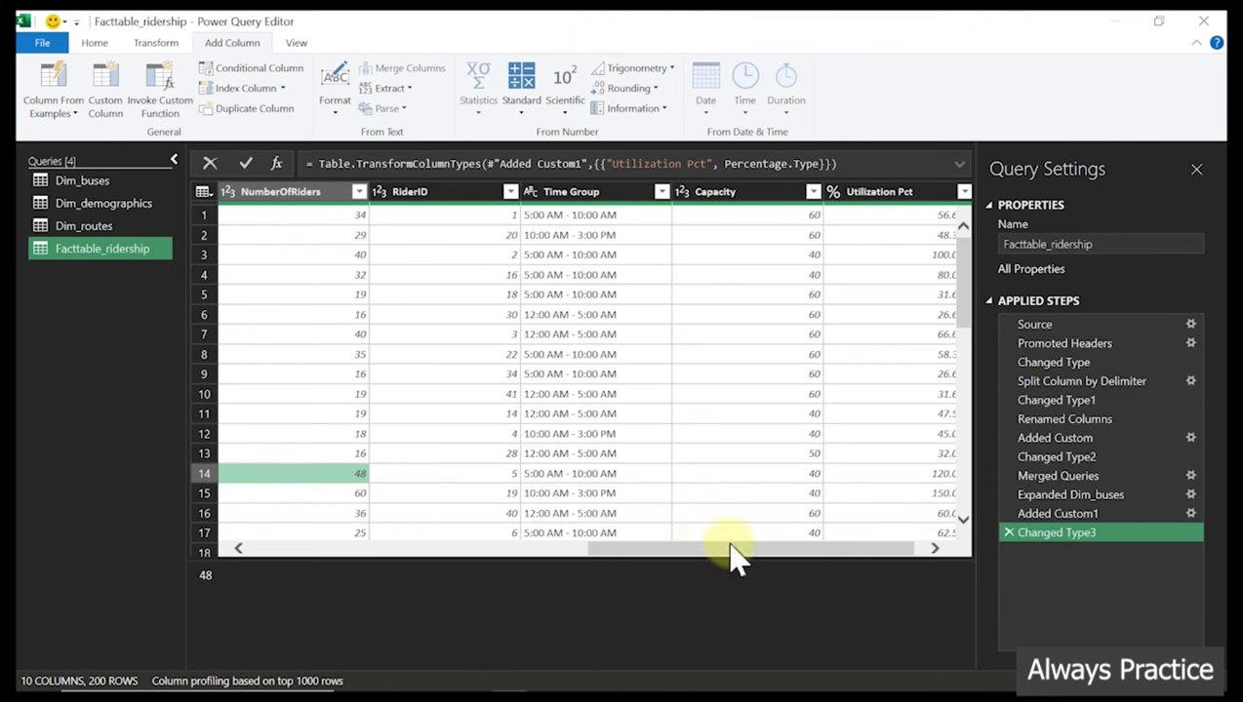
pyautogui.moveTo(736, 555); pyautogui.dragTo(854, 556)
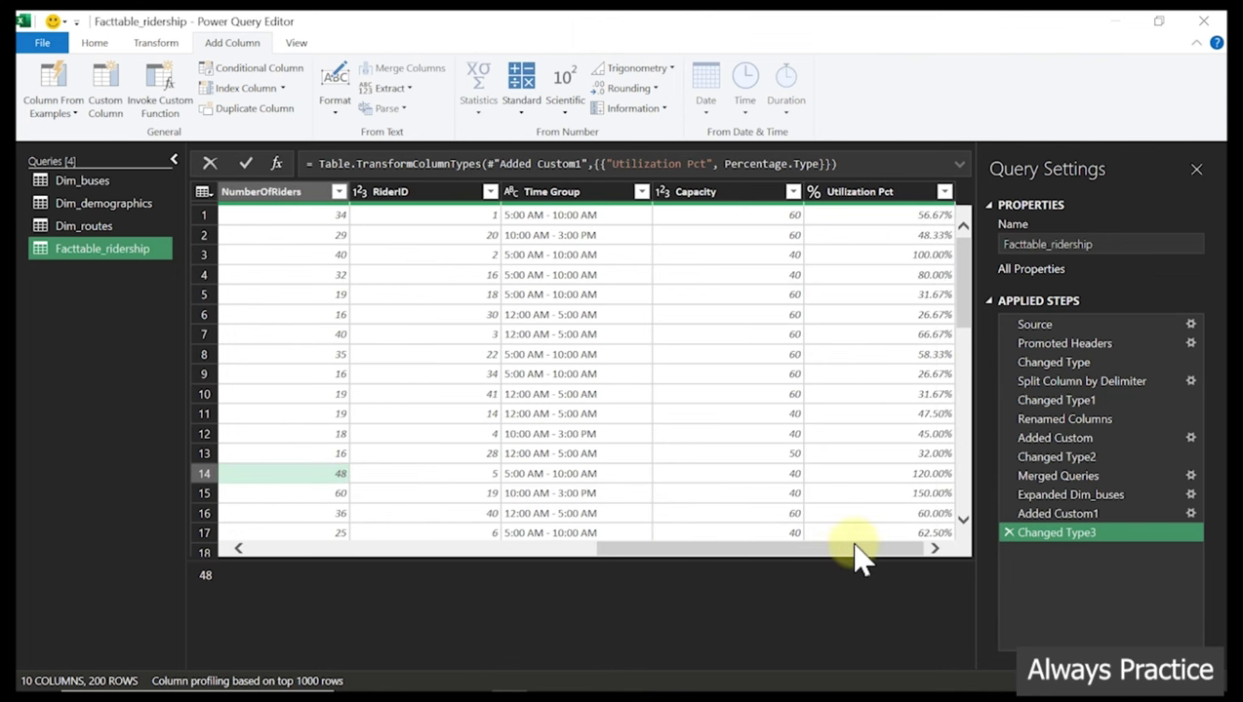
pyautogui.click(944, 193)
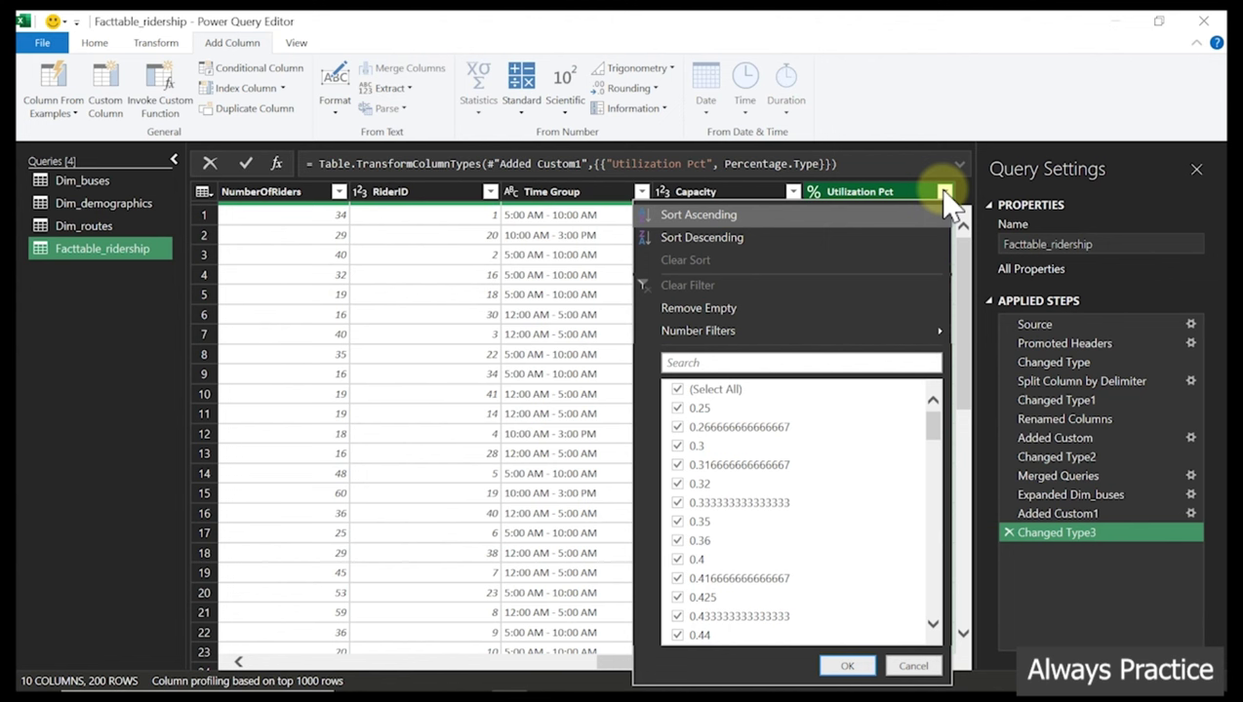
pyautogui.click(857, 192)
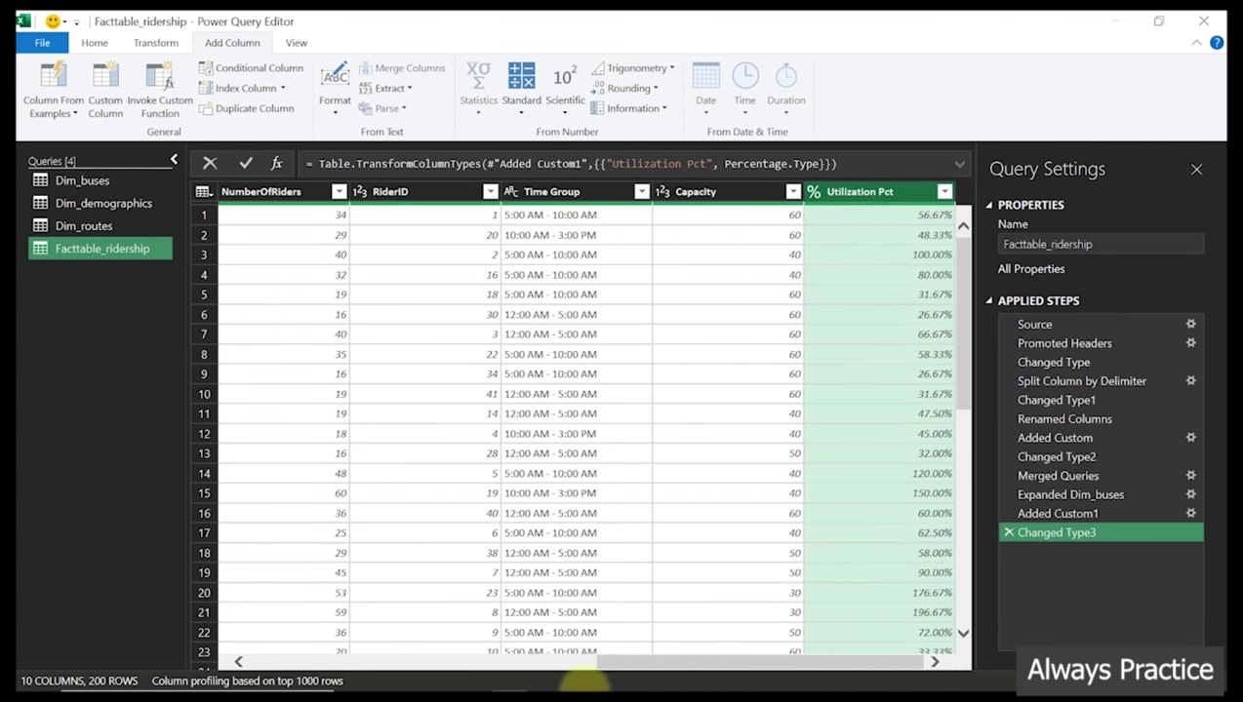
# Look up the utilization segment prompt in Notepad, switch to ChatGPT in Chrome, and start a new chat with GPT-3.5
pyautogui.moveTo(574, 683)
pyautogui.click(797, 675)
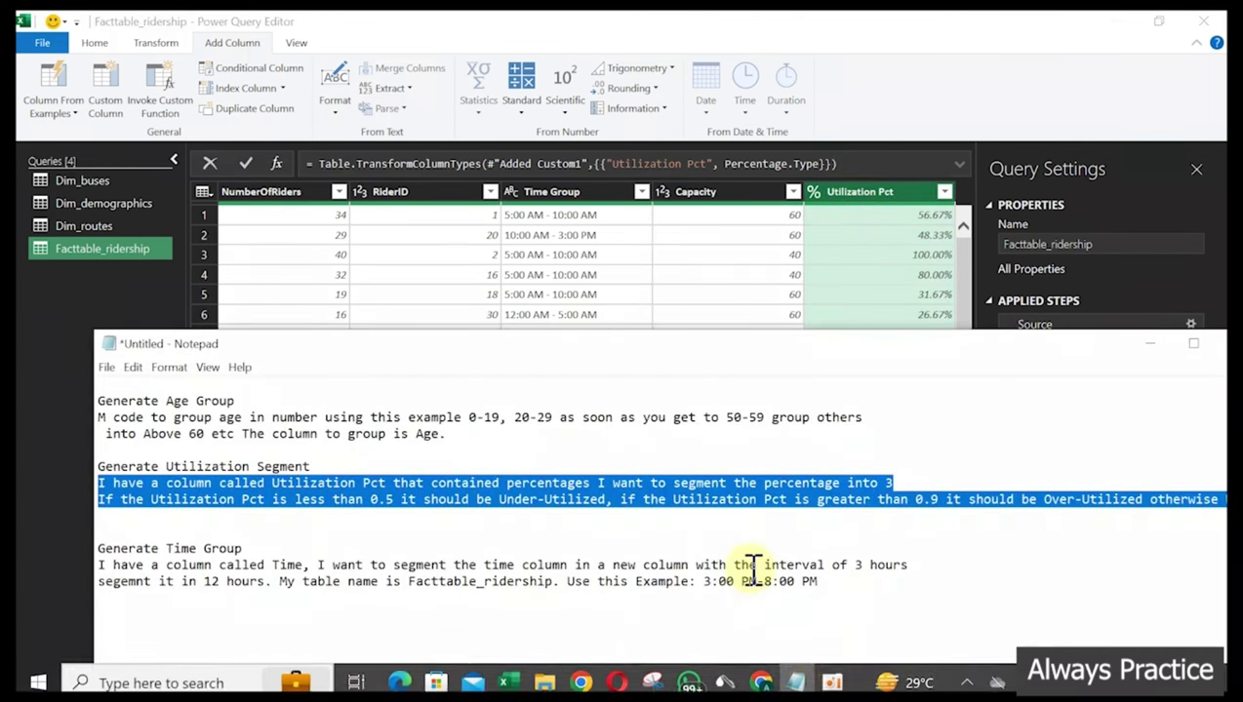
pyautogui.click(975, 298)
pyautogui.moveTo(581, 689)
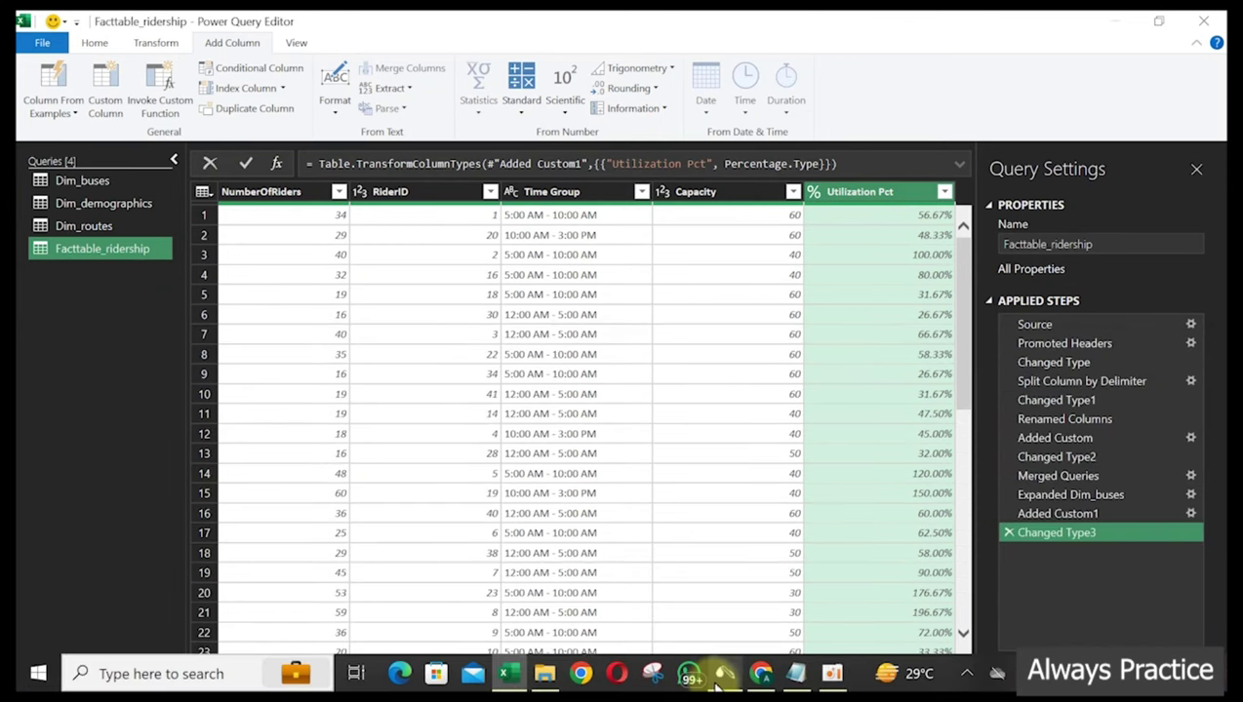
pyautogui.click(762, 675)
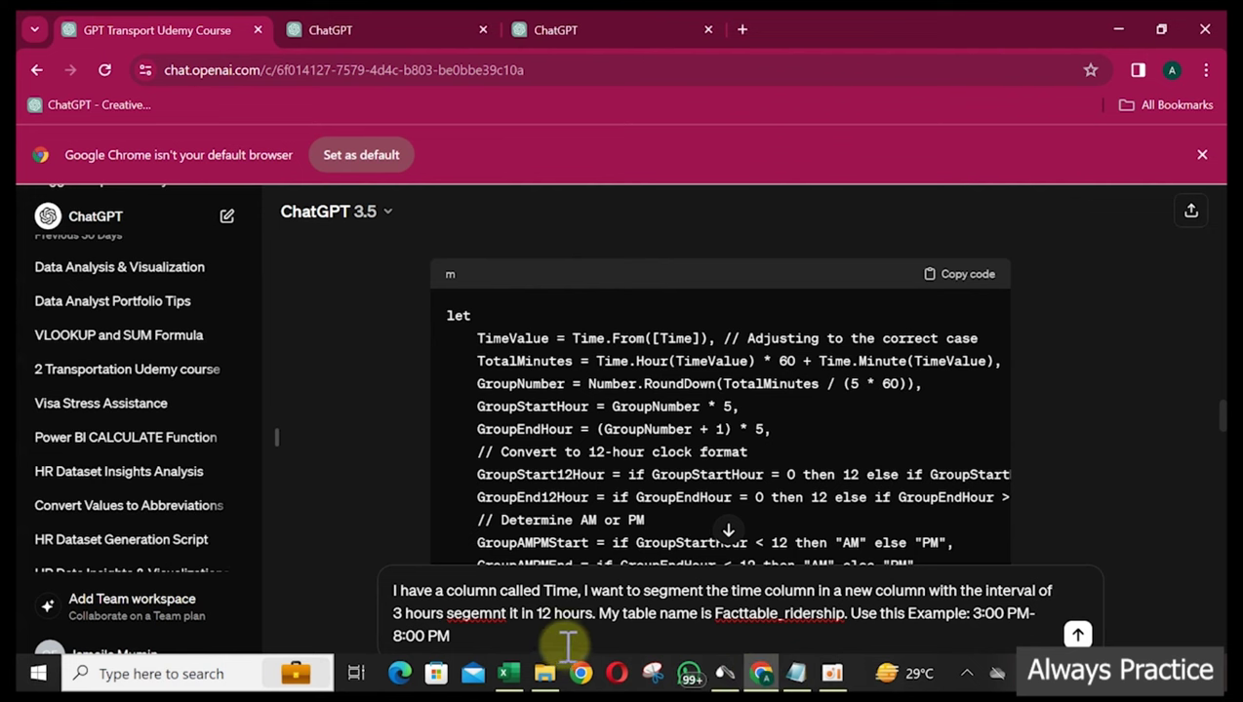
pyautogui.click(125, 232)
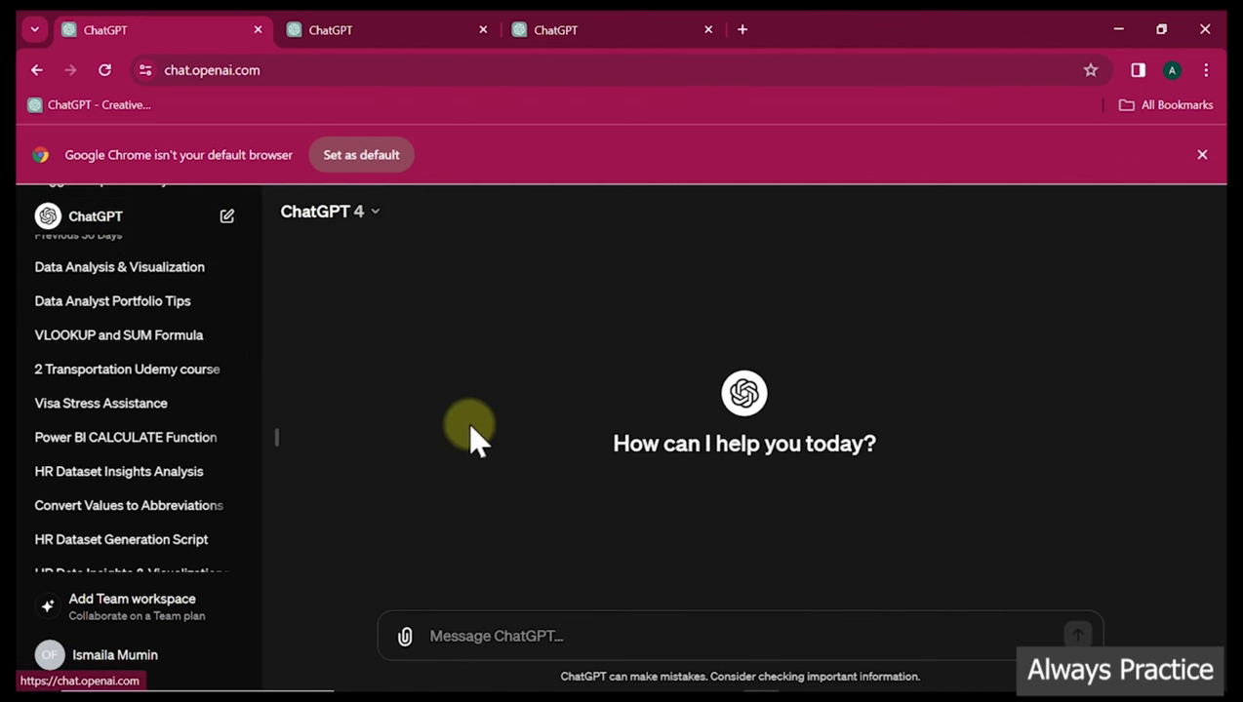
pyautogui.click(375, 214)
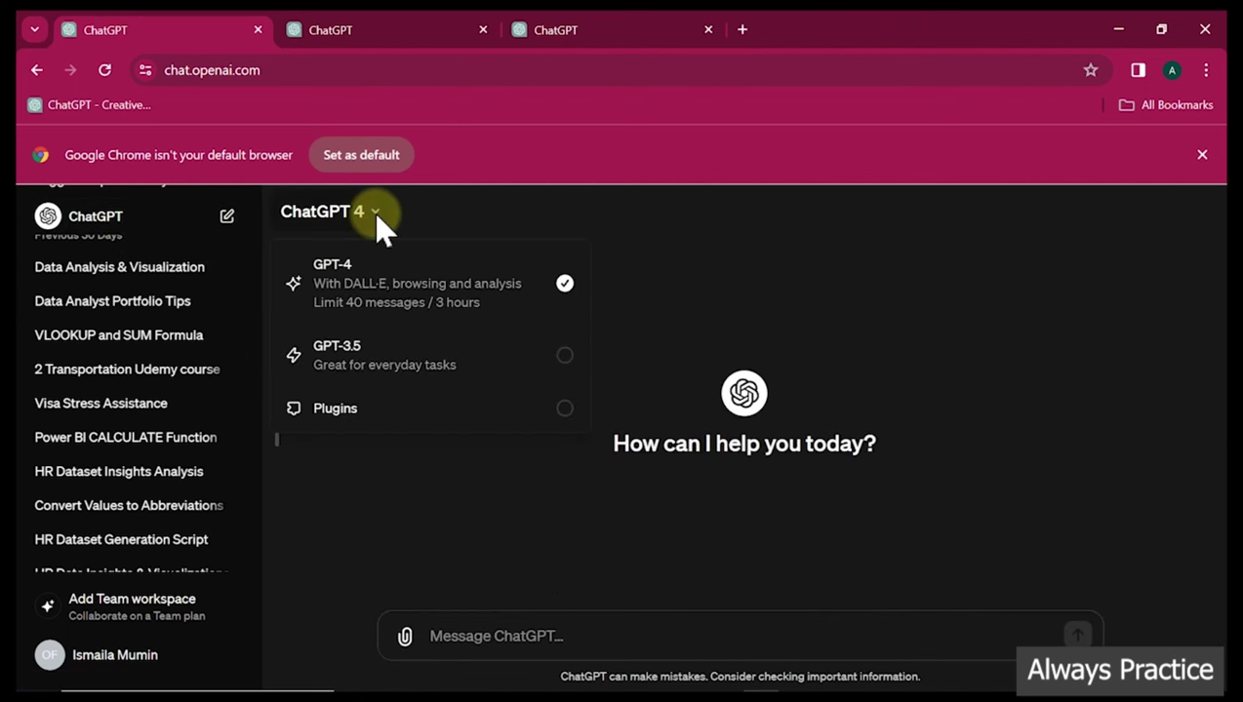
pyautogui.click(359, 363)
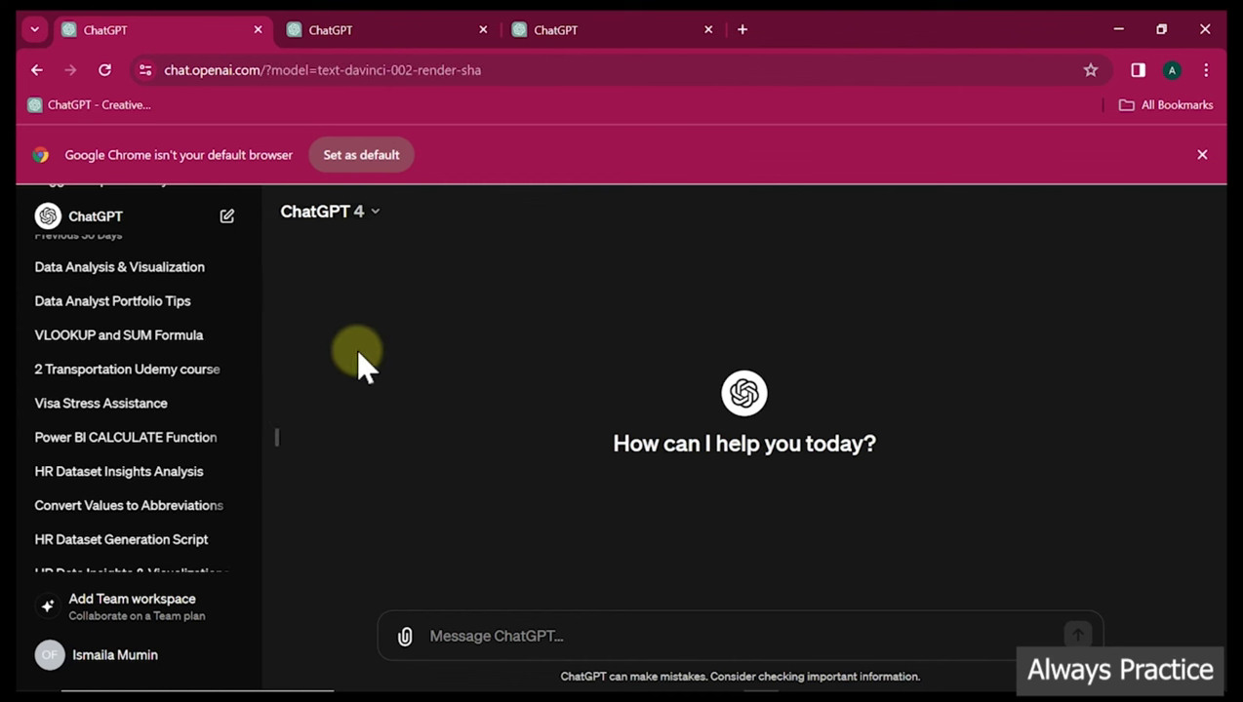
# Ask for a three-way segmentation of Utilization Pct: less than 0.5 Under-Utilized, greater than 0.9 Over-Utilized, otherwise Well-Utilized
pyautogui.click(466, 639)
pyautogui.write('I have a column called Utilization Pct that contained percentages I want to segment the percentage into 3 If the Utilization Pct is less than 0.5 it should be Under-Utilized, if the Utilization Pct is greater than 0.9 it should be Over-Utilized otherwise Well-Utilized')
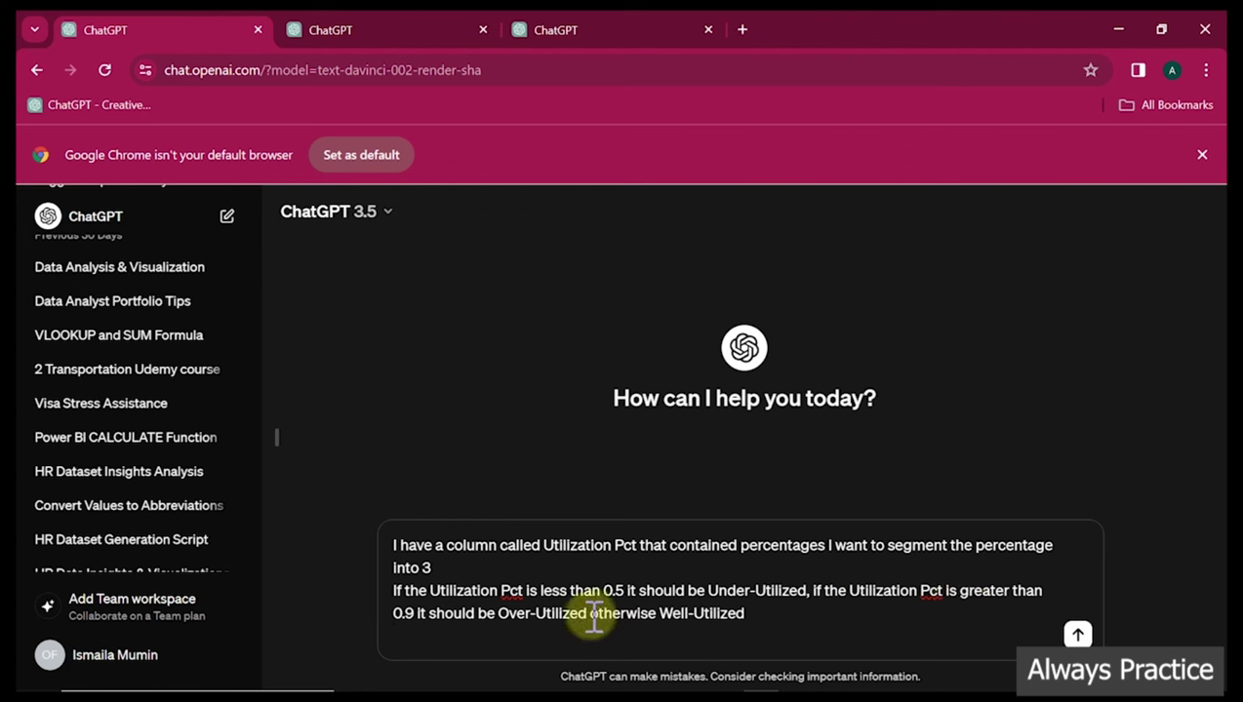
pyautogui.press('Return')
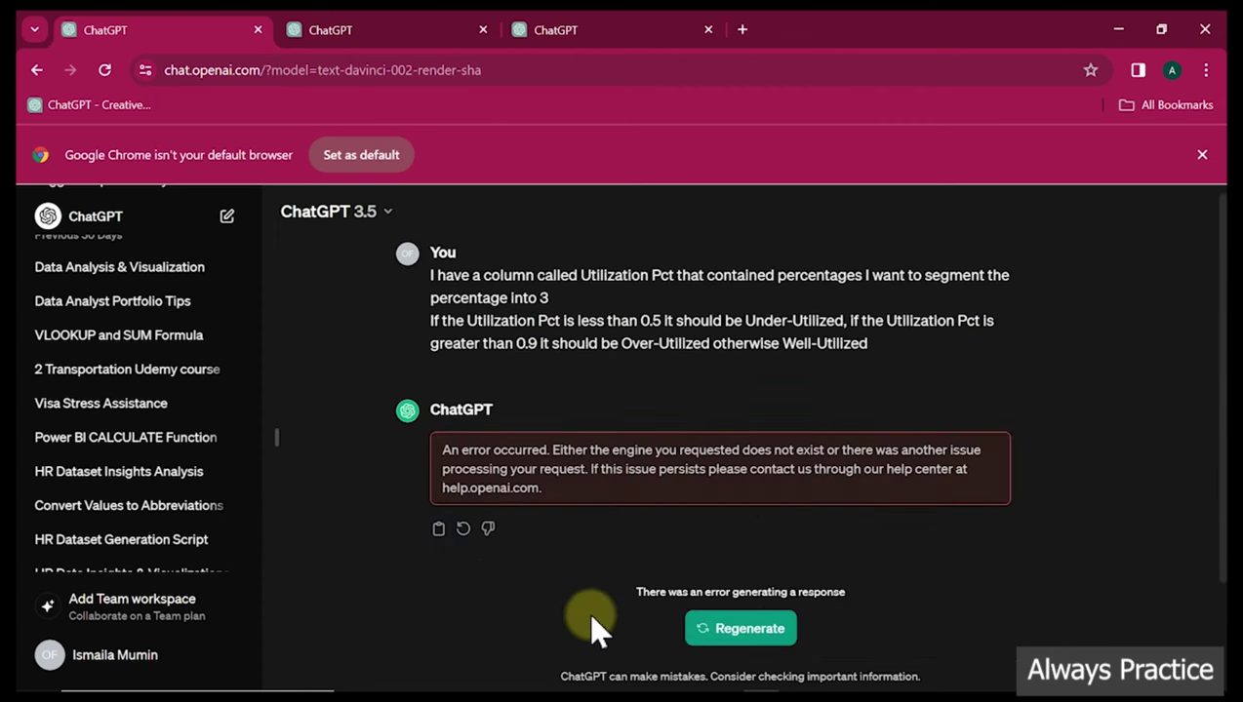
# Regenerate the response to the segmentation prompt and review the suggested Excel formula to its end
pyautogui.click(741, 629)
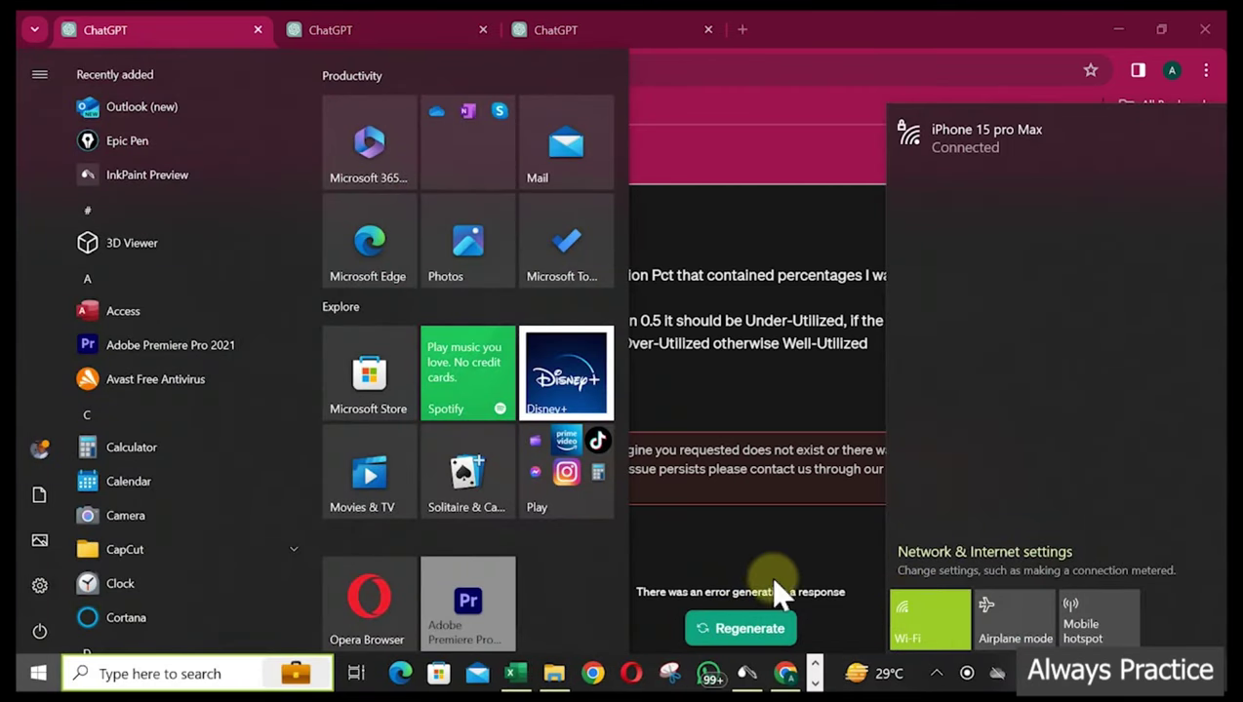
pyautogui.click(789, 554)
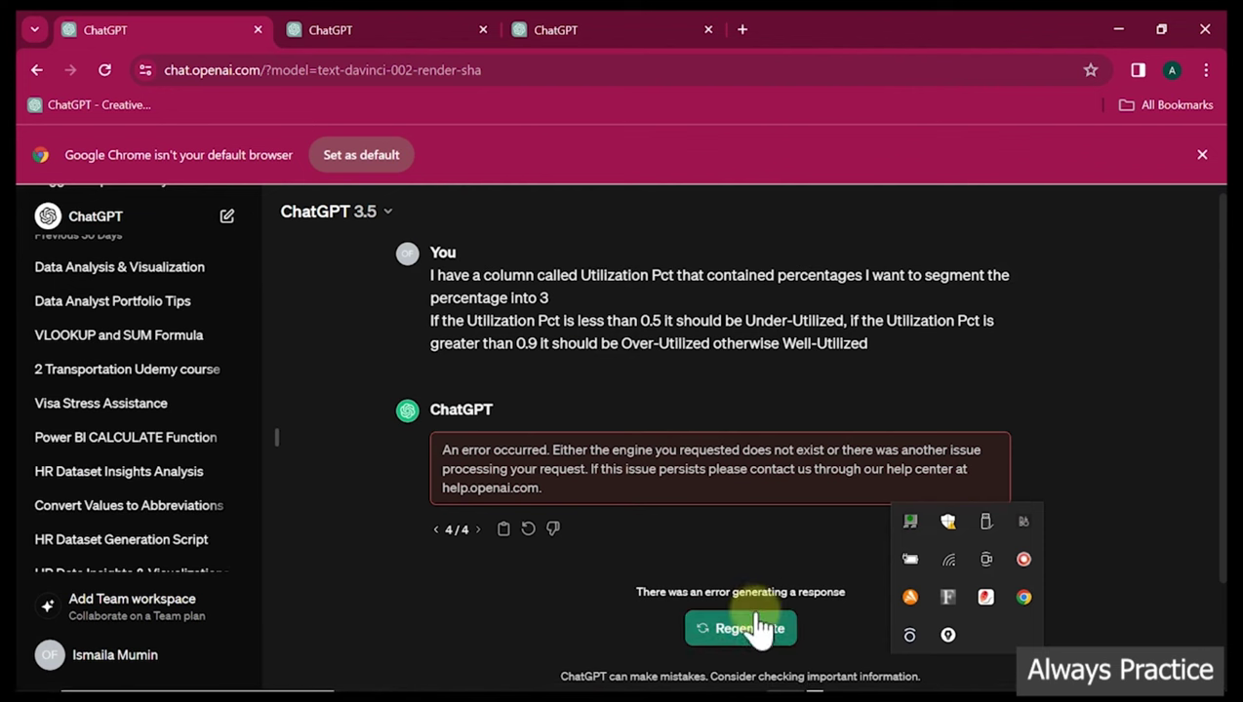
pyautogui.click(825, 554)
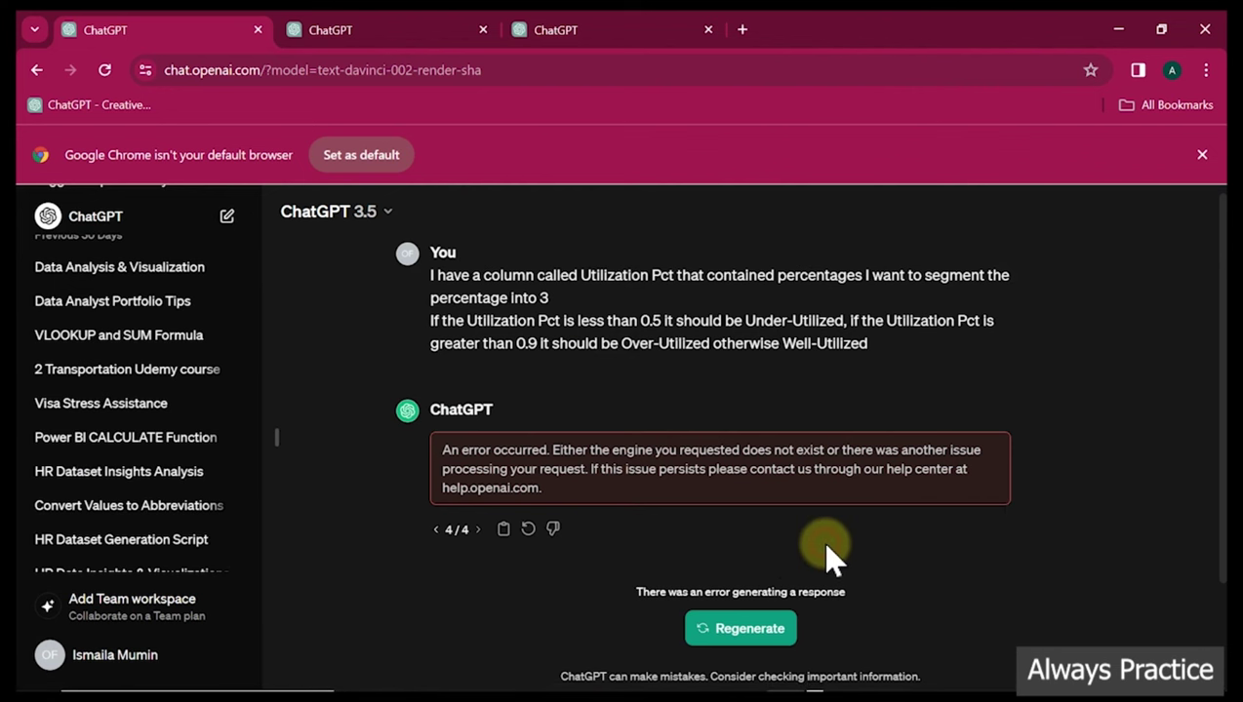
pyautogui.click(746, 629)
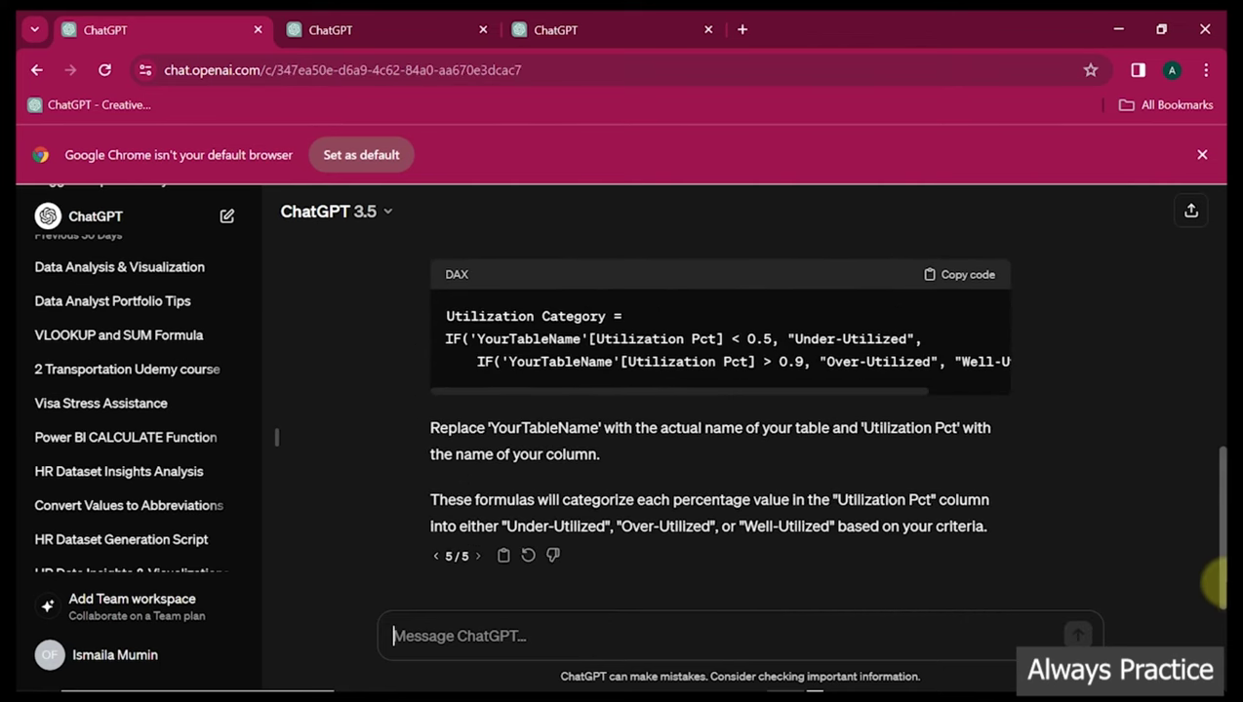
pyautogui.scroll(1, 1213, 575)
pyautogui.scroll(3, 1219, 488)
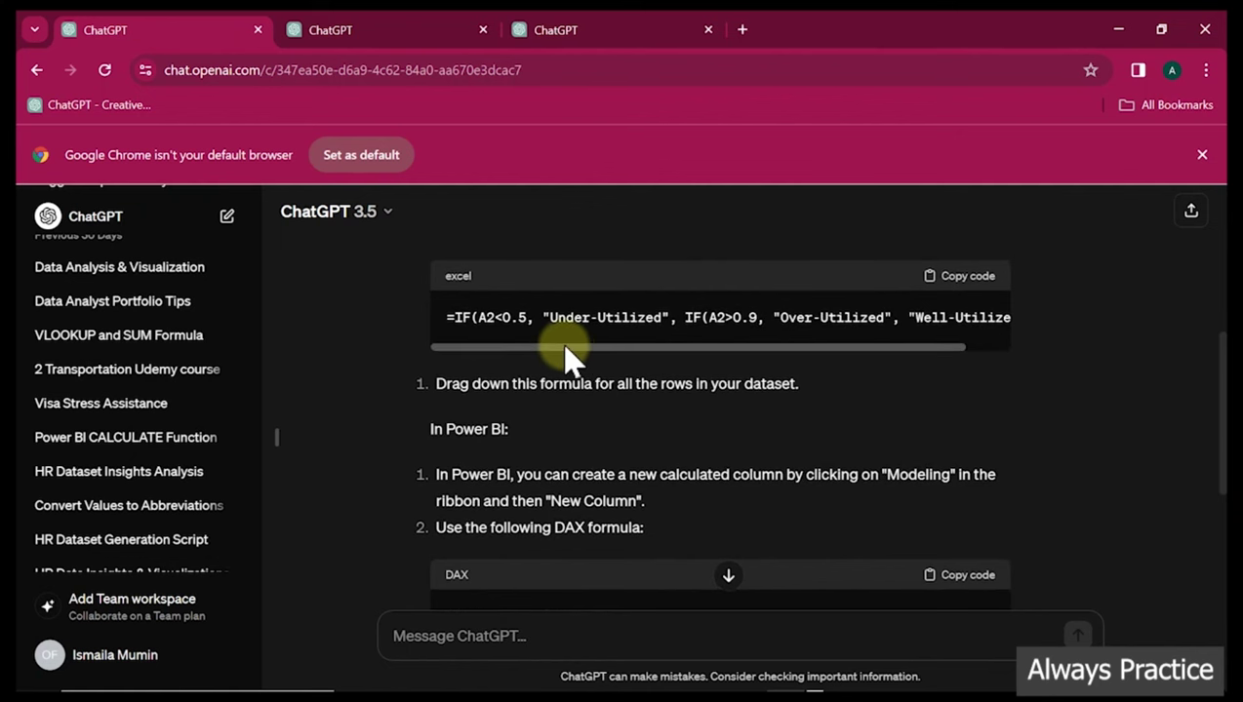
pyautogui.moveTo(568, 347); pyautogui.dragTo(702, 352)
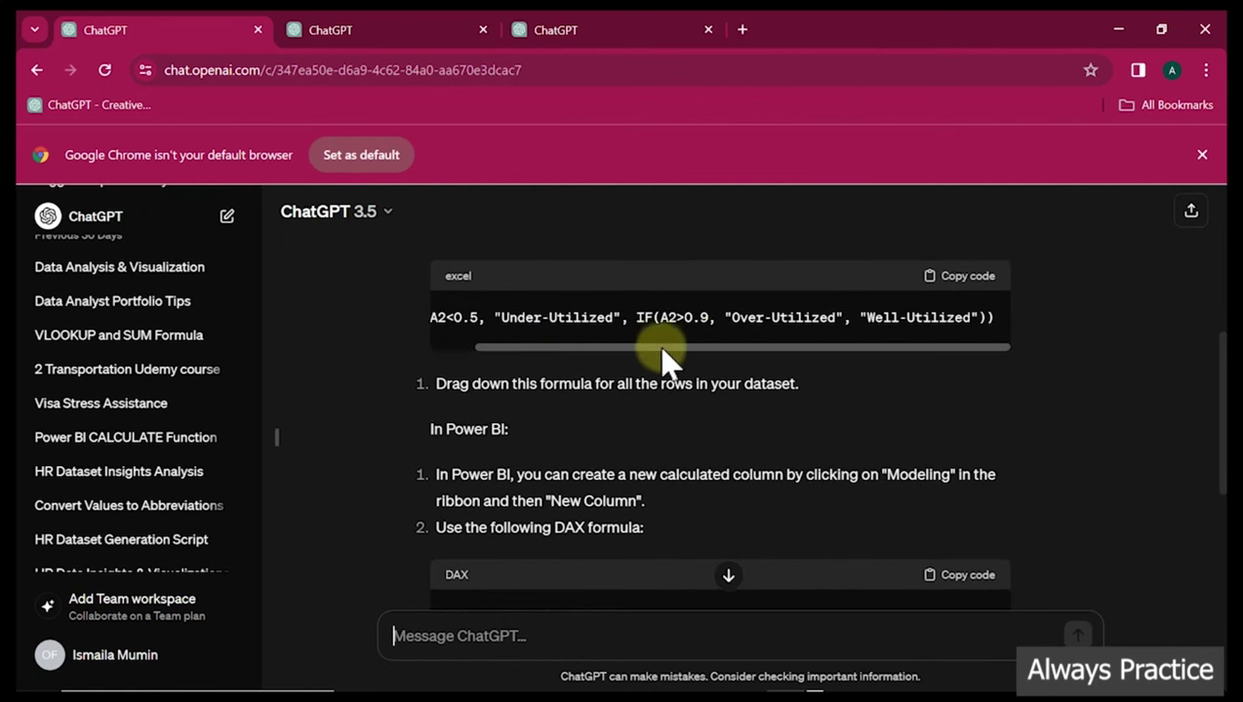
# Review the start of the suggested Excel formula, then copy the DAX formula for Utilization Category from the same response
pyautogui.moveTo(612, 350); pyautogui.dragTo(540, 349)
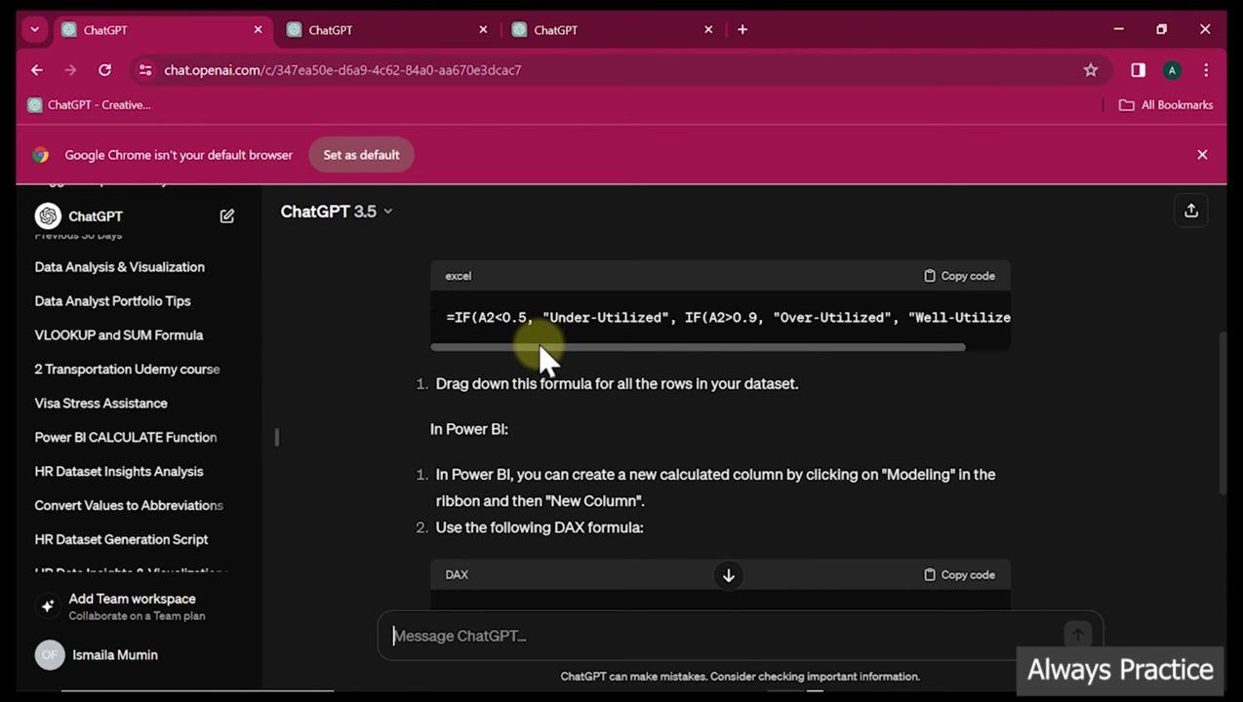
pyautogui.moveTo(1217, 394); pyautogui.dragTo(1217, 495)
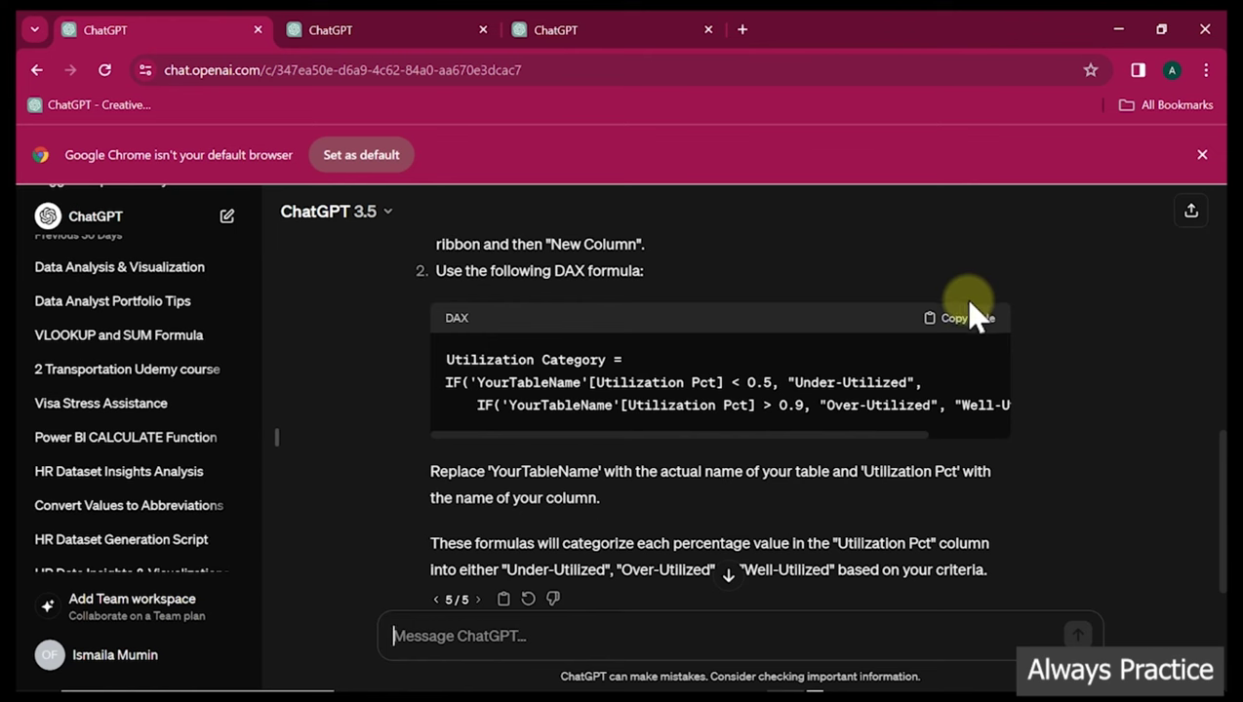
pyautogui.click(966, 337)
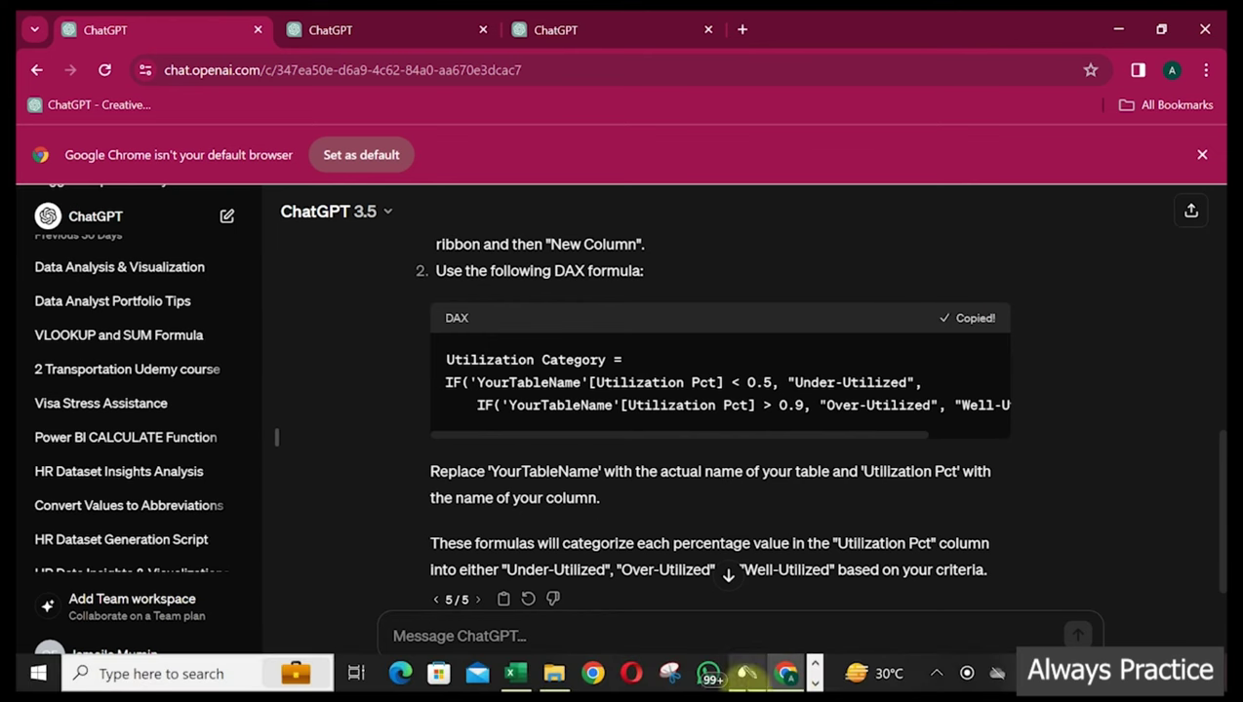
# Switch to the Power Query Editor, start a custom column in Facttable_ridership, and paste the copied DAX code as its formula
pyautogui.click(515, 673)
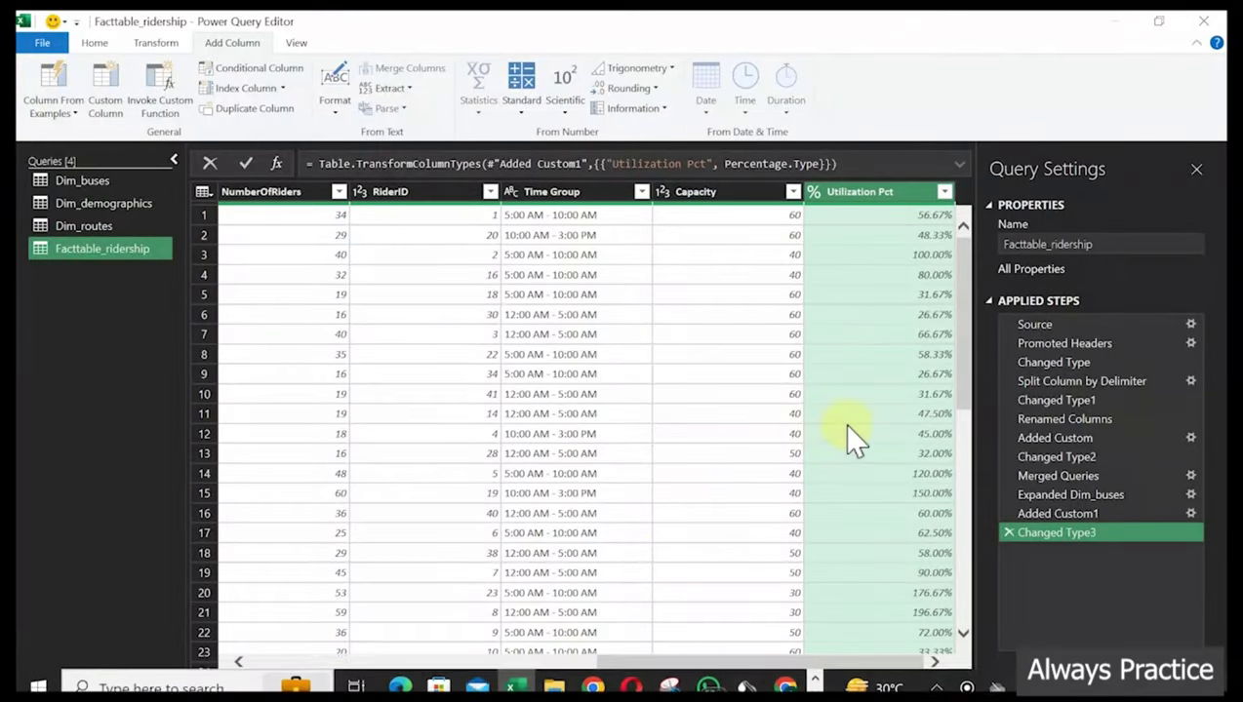
pyautogui.click(99, 75)
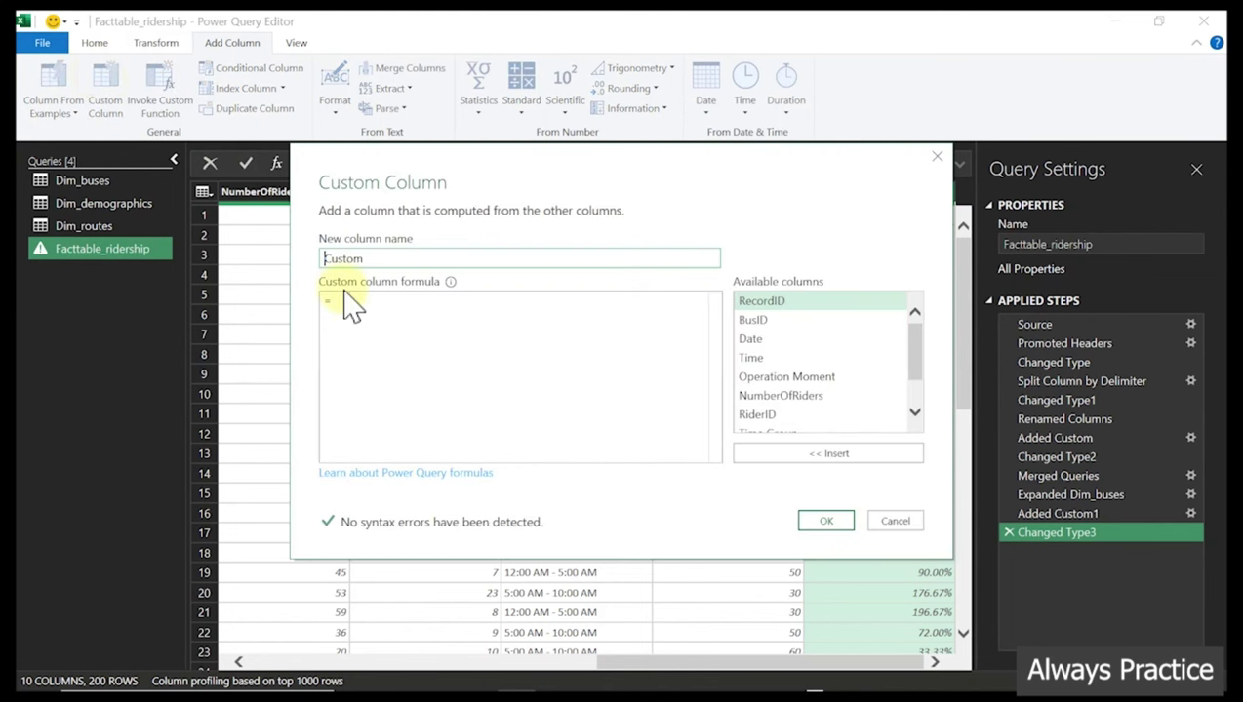
pyautogui.click(348, 303)
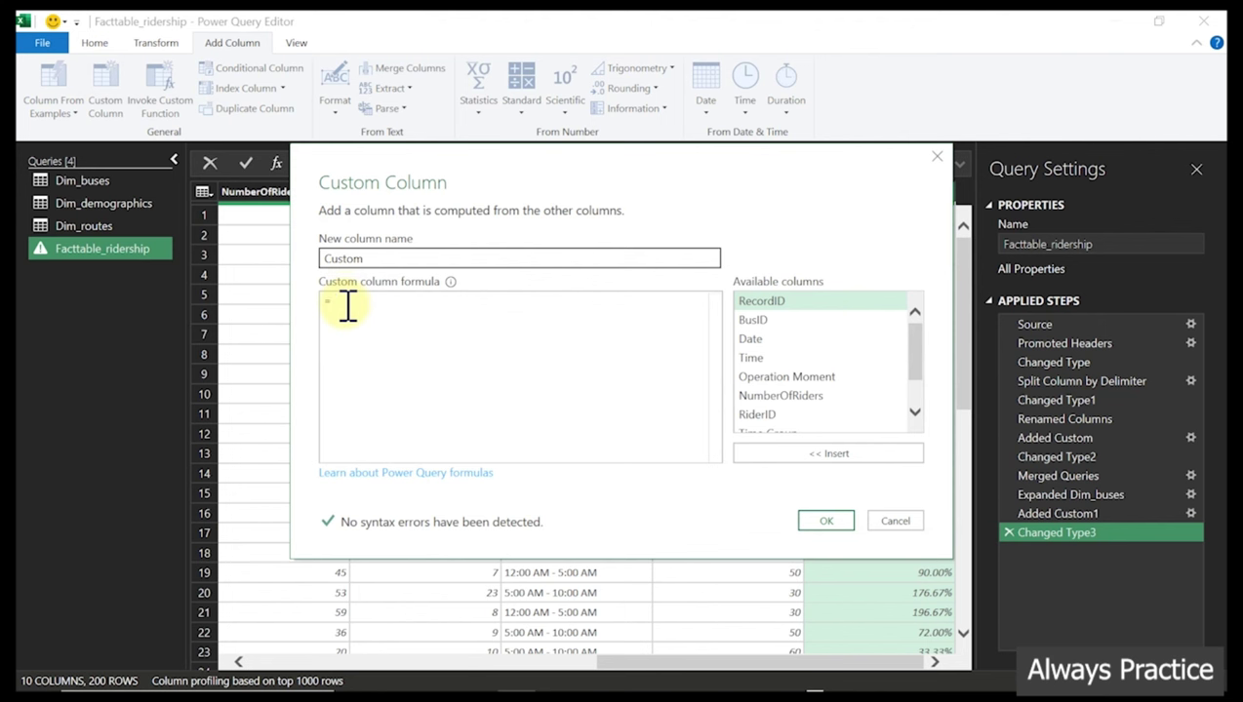
pyautogui.hotkey('ctrl', 'v')
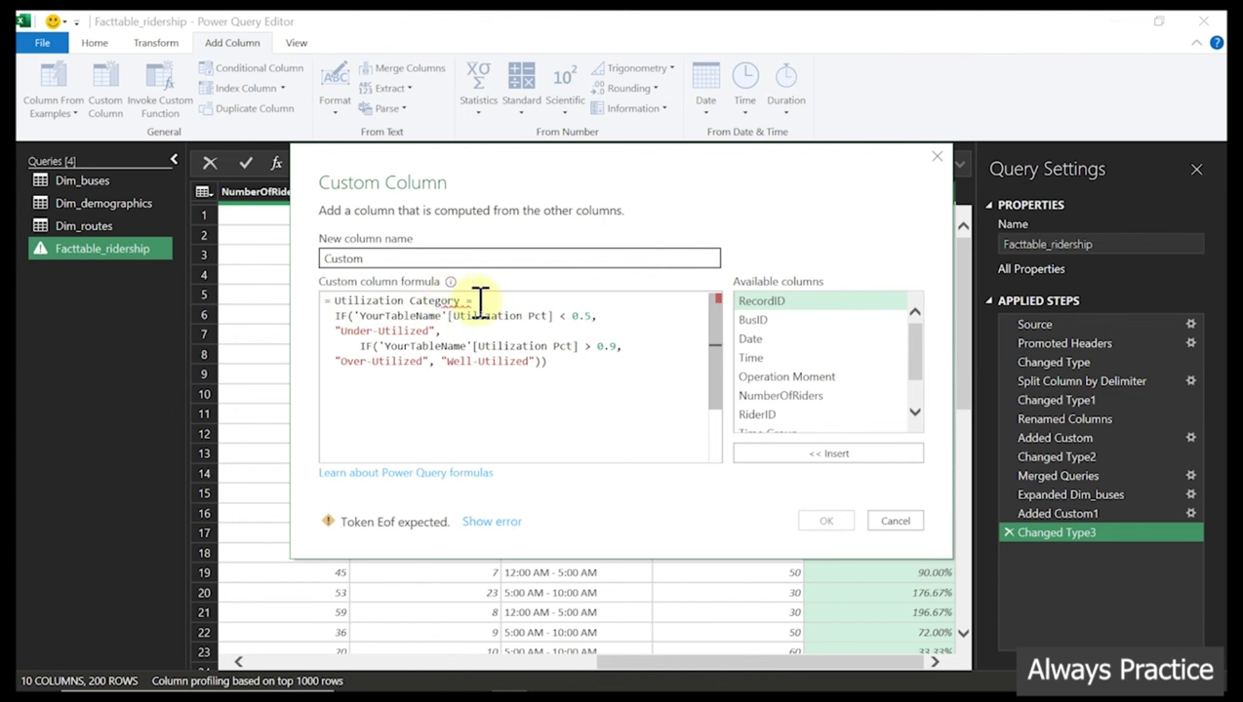
# Remove the "Utilization Category =" line from the start of the pasted custom column formula
pyautogui.moveTo(475, 300); pyautogui.dragTo(334, 302)
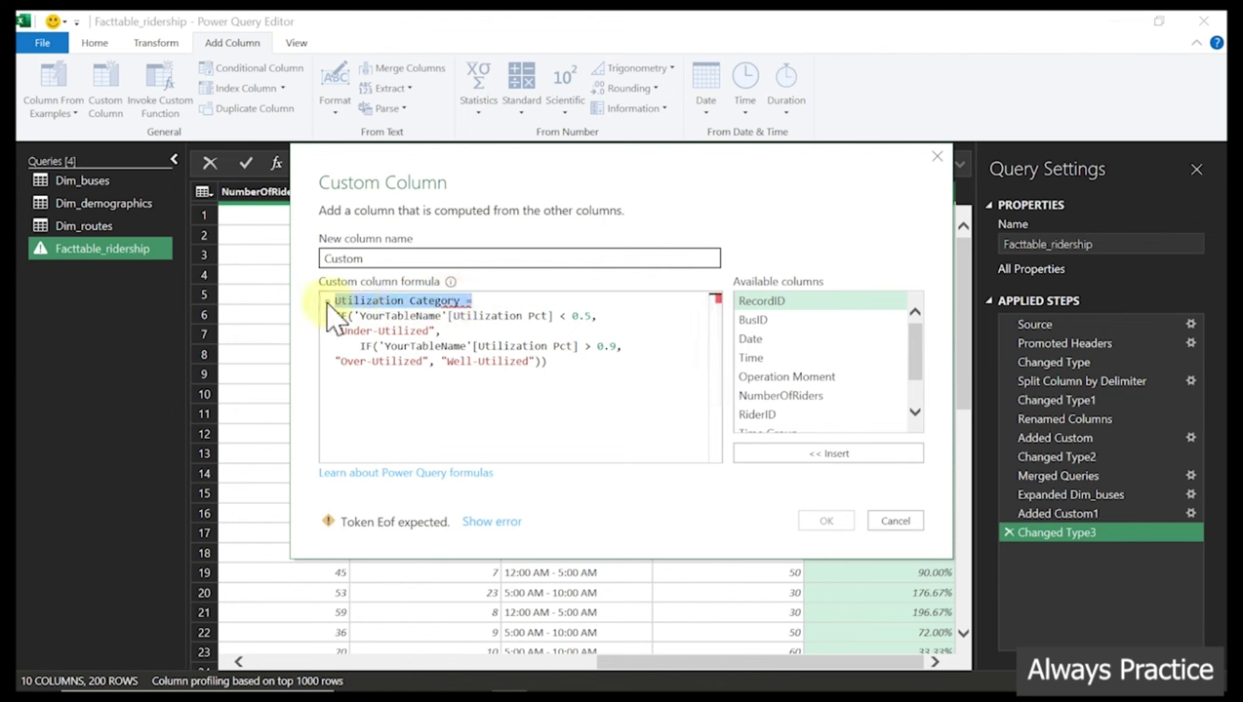
pyautogui.press('Delete')
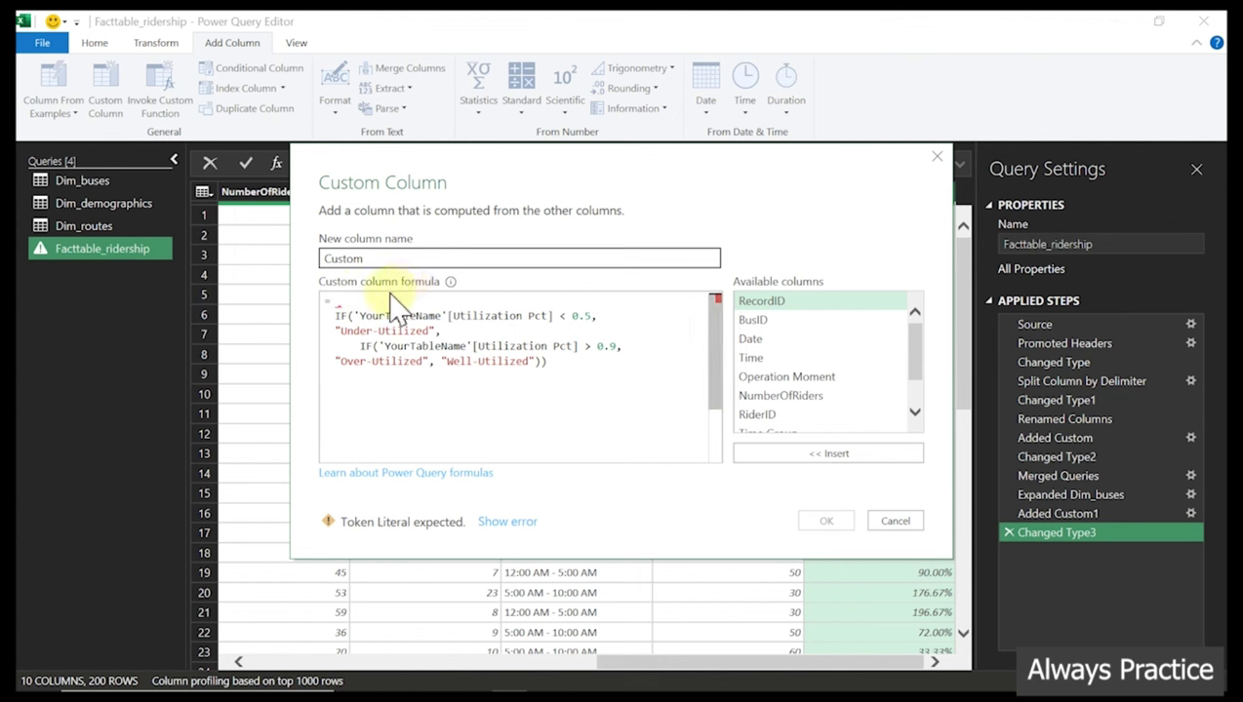
pyautogui.hotkey('ctrl', 'z')
pyautogui.moveTo(455, 283)
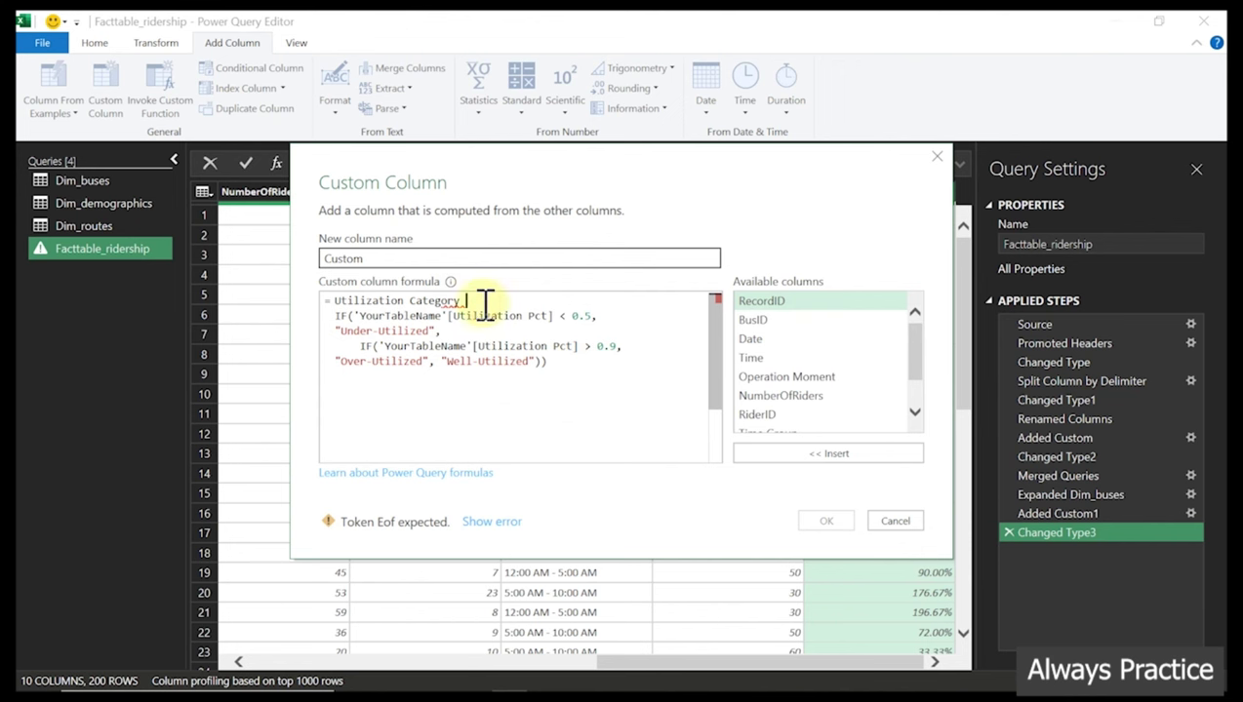
pyautogui.click(356, 384)
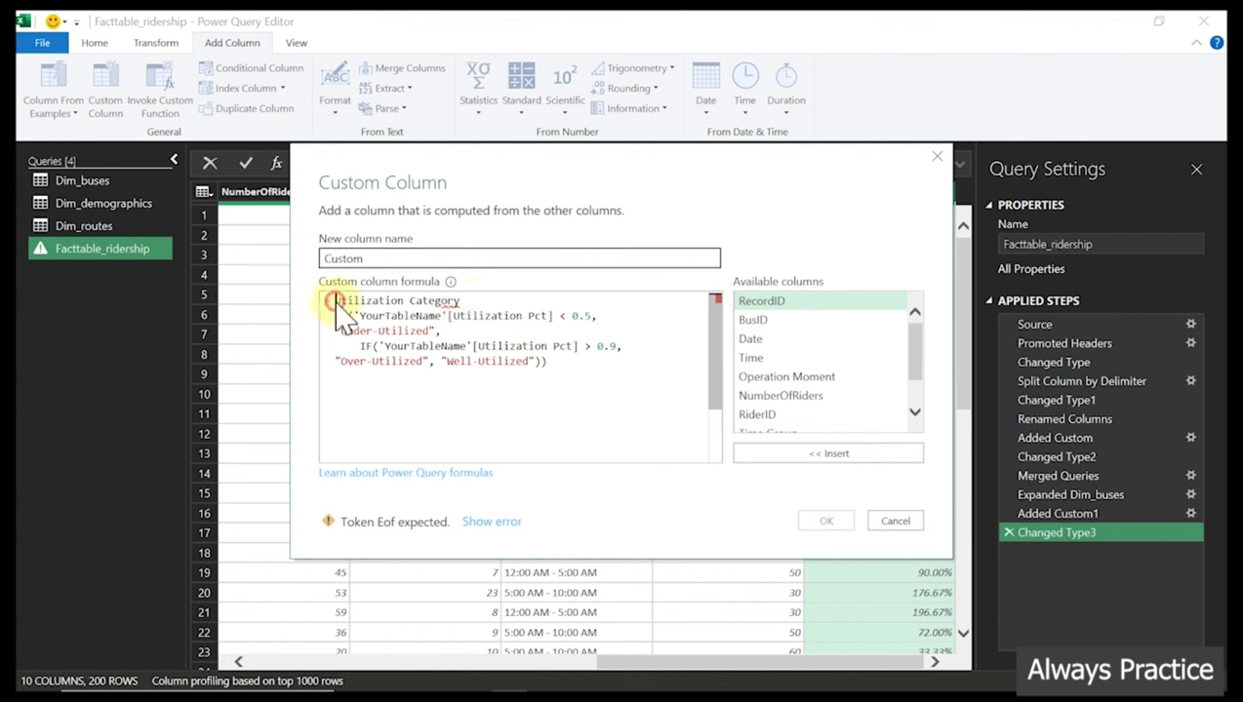
pyautogui.moveTo(335, 302); pyautogui.dragTo(507, 297)
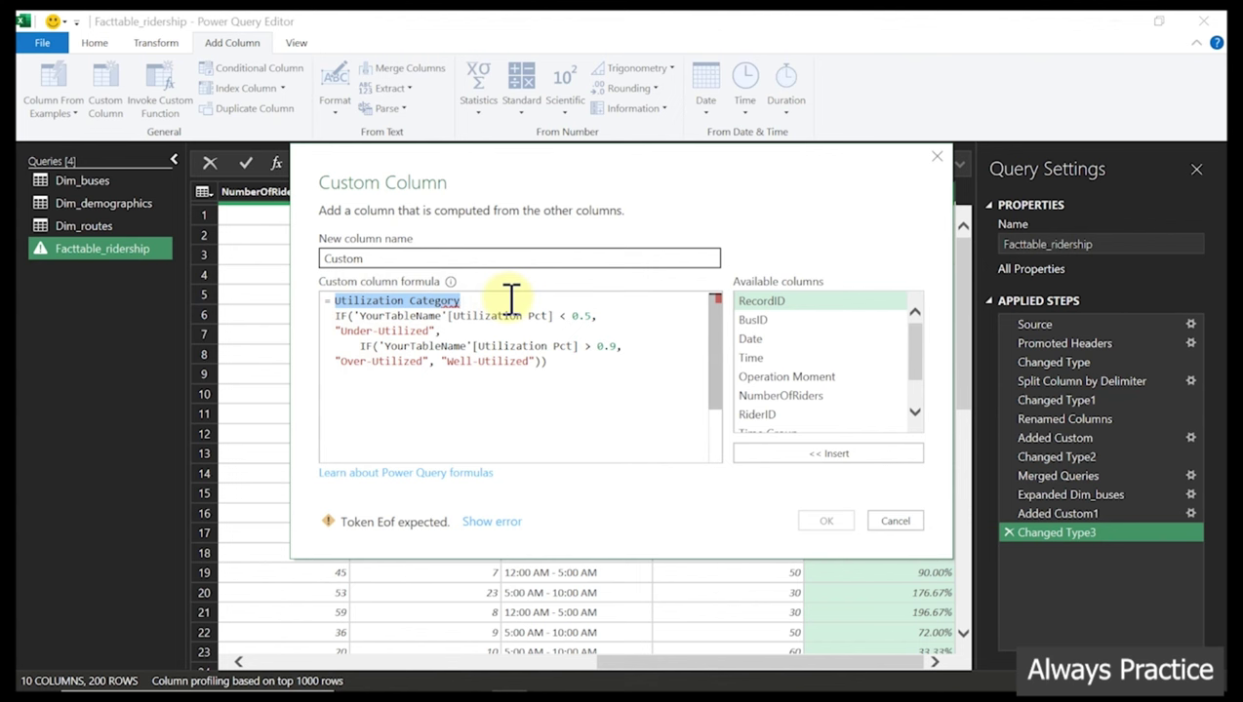
pyautogui.press('BackSpace')
pyautogui.click(488, 401)
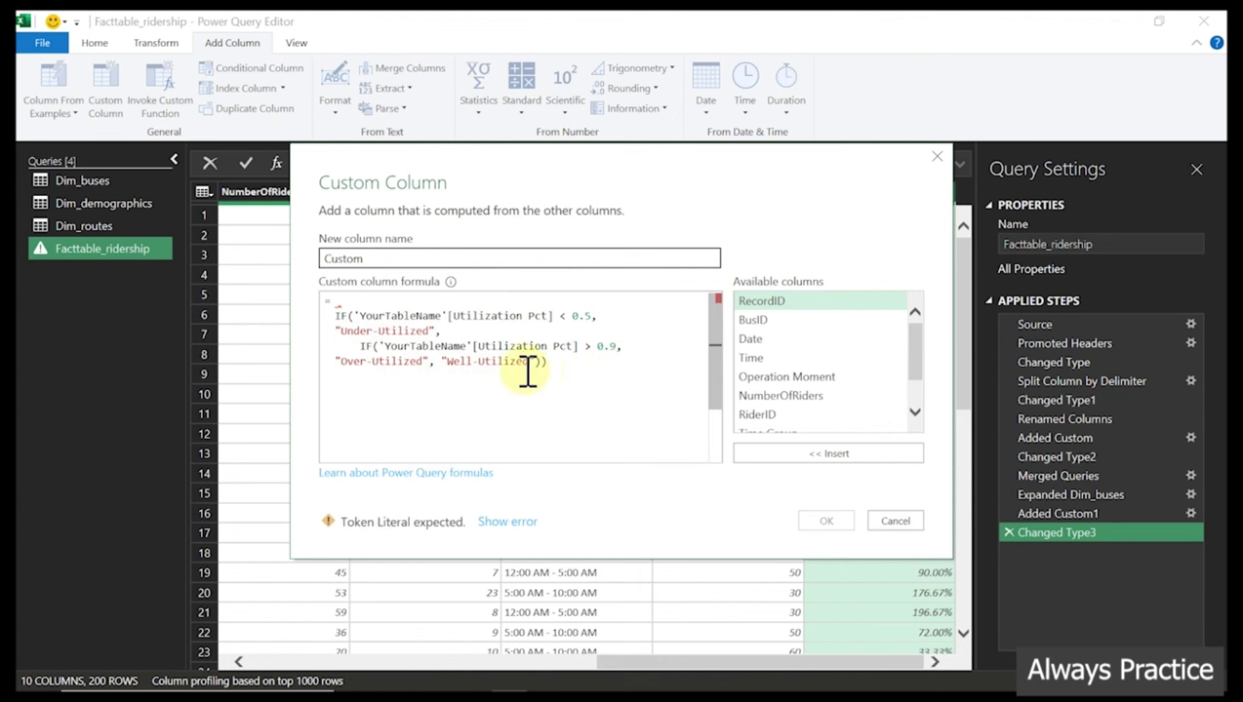
pyautogui.click(341, 306)
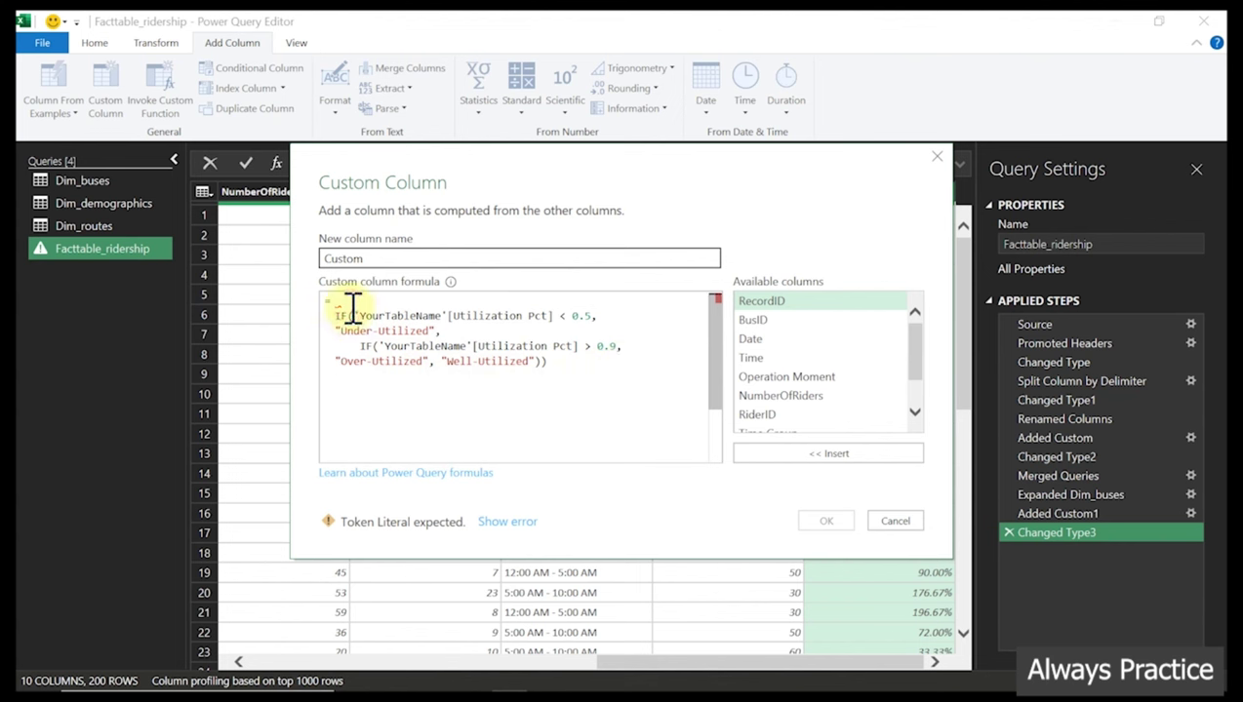
# Switch to ChatGPT in Chrome, regenerate the answer to the segmentation prompt, and review the new response
pyautogui.moveTo(725, 681)
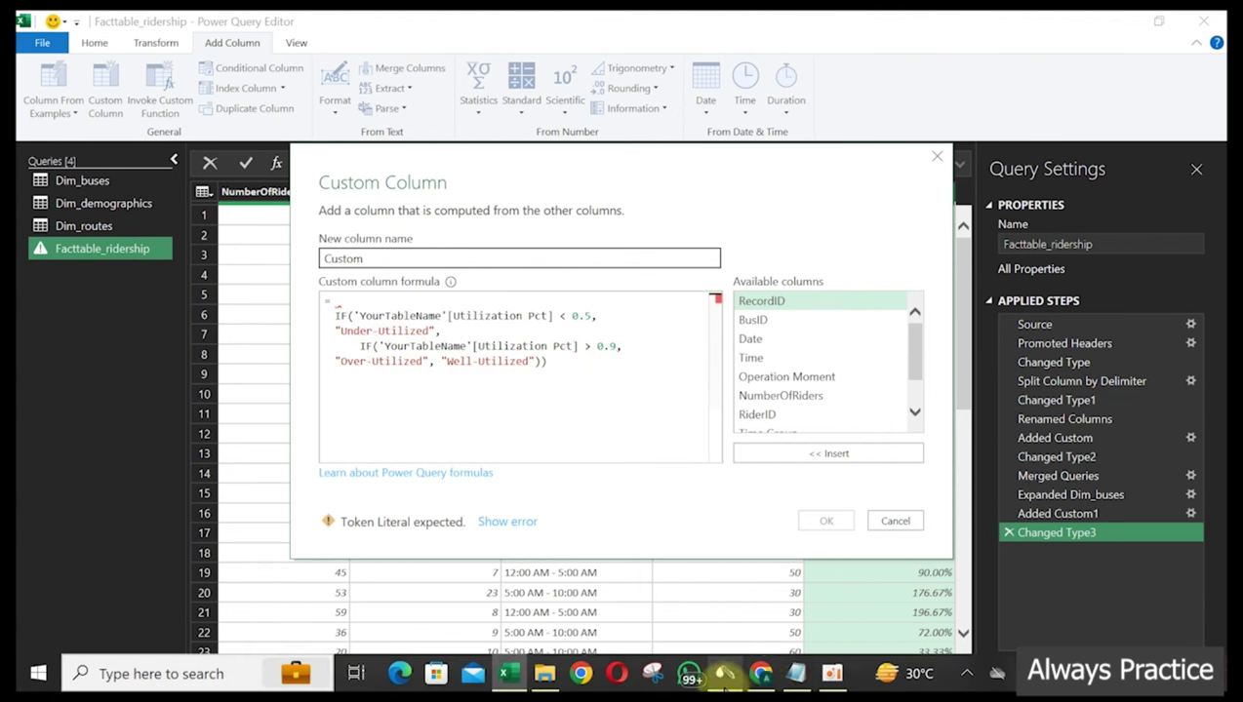
pyautogui.moveTo(761, 676)
pyautogui.click(818, 629)
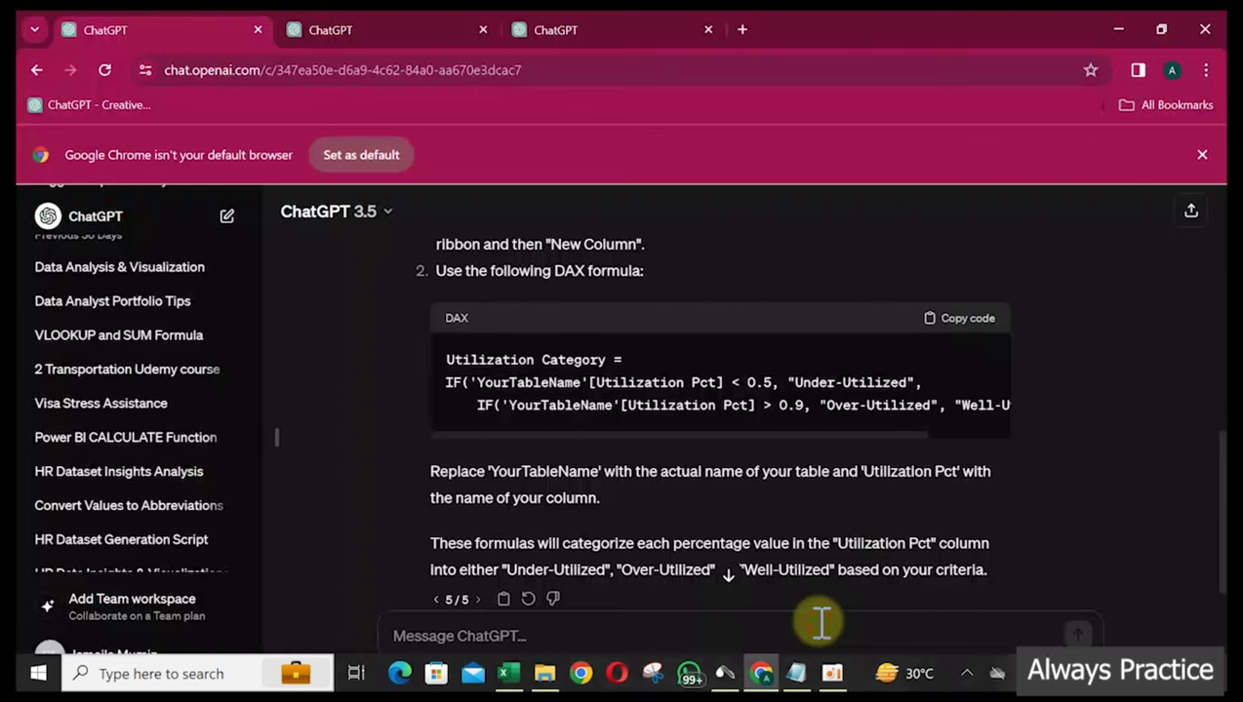
pyautogui.click(528, 599)
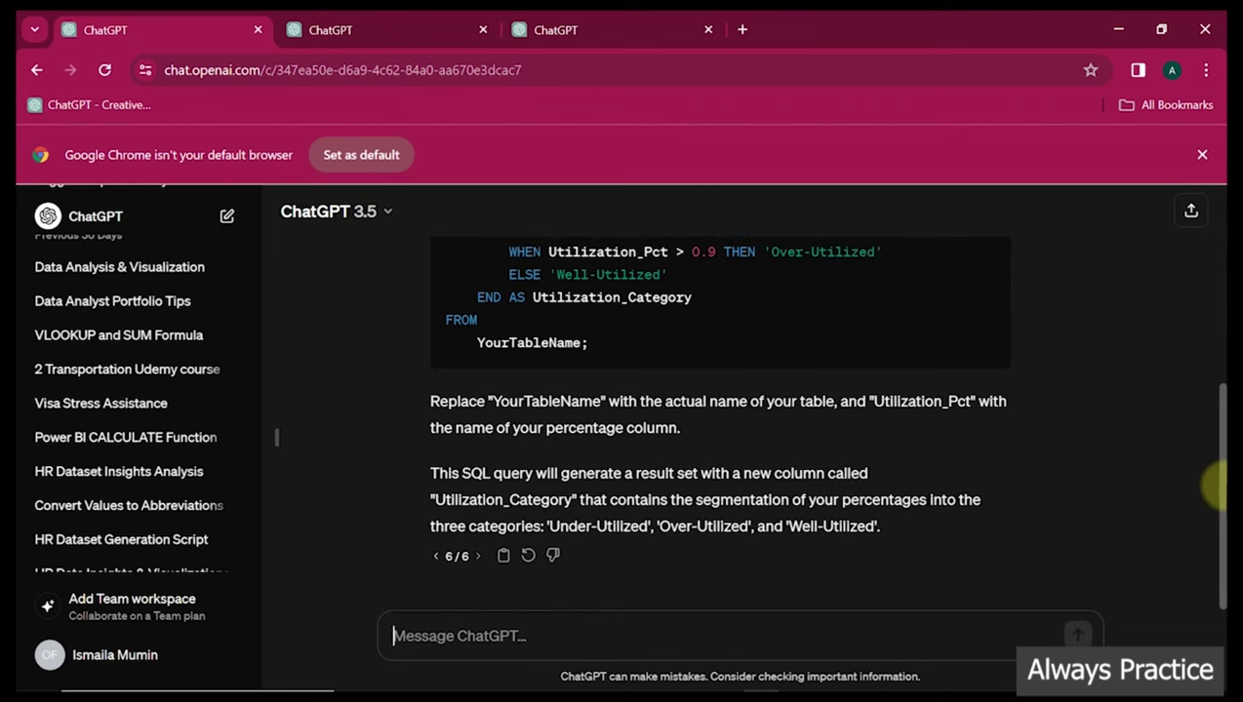
pyautogui.moveTo(1217, 507); pyautogui.dragTo(1190, 591)
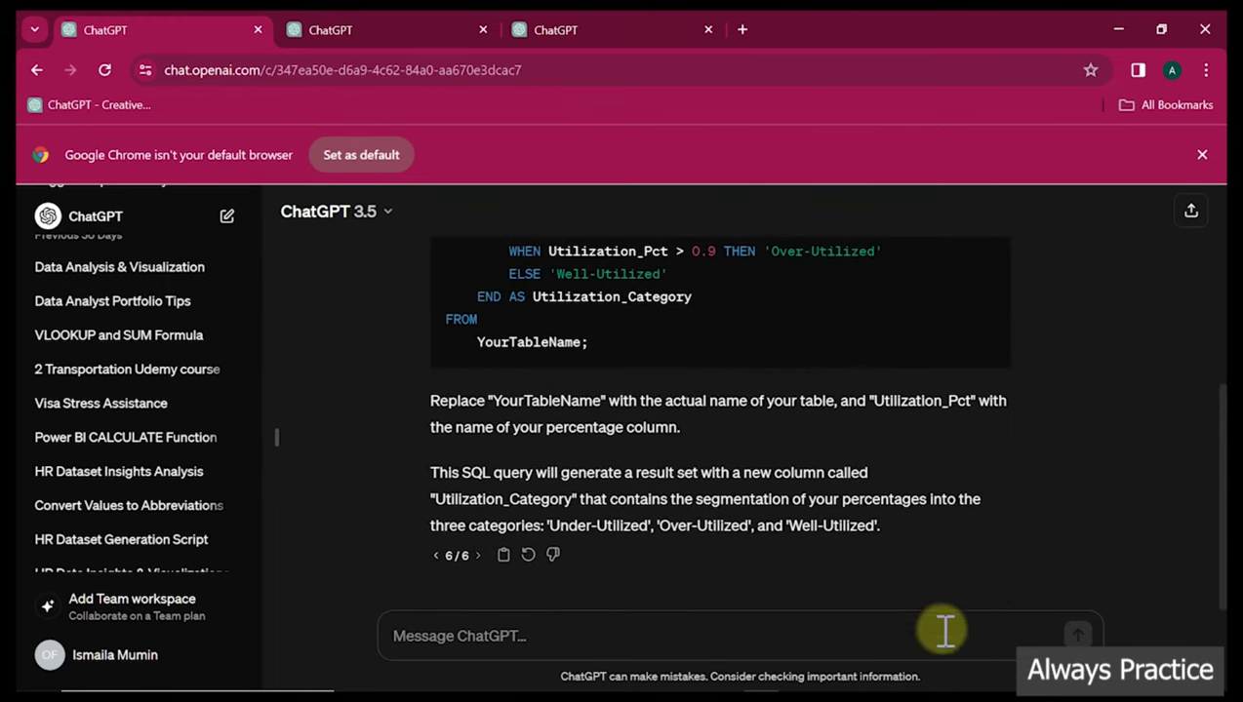
# Ask ChatGPT in a follow-up message to generate M code for Power Query
pyautogui.click(750, 642)
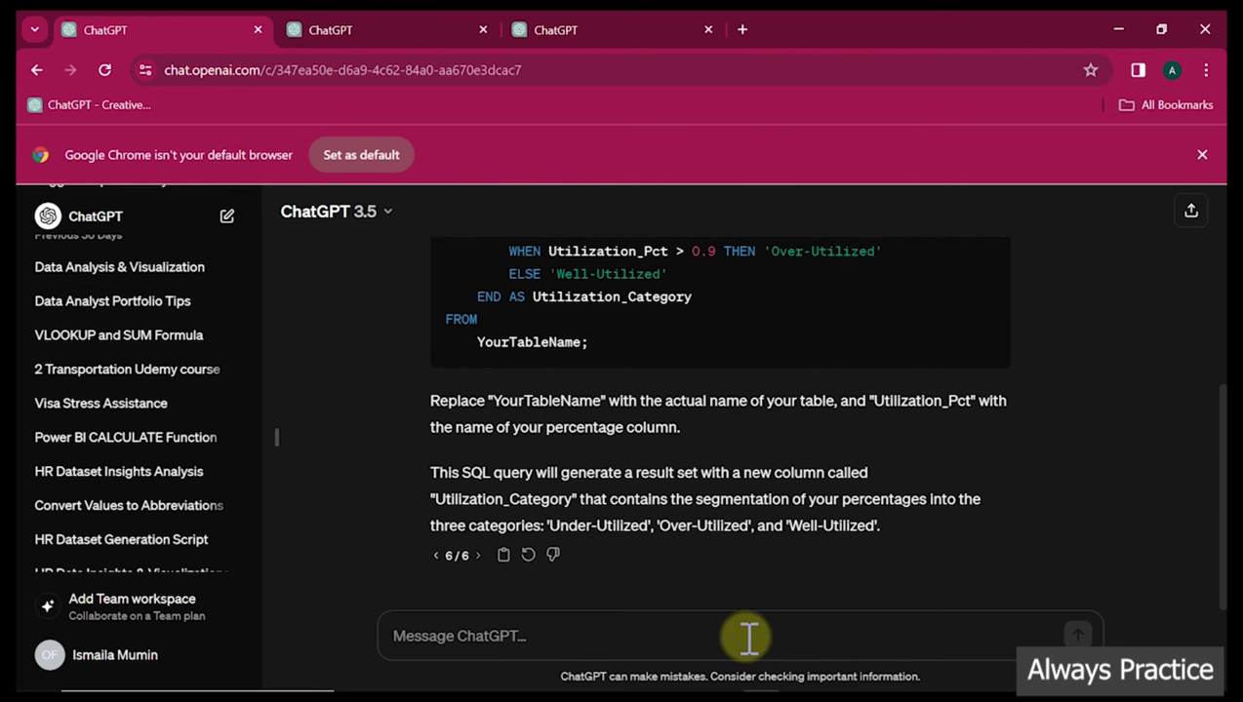
pyautogui.write('Gnerate ')
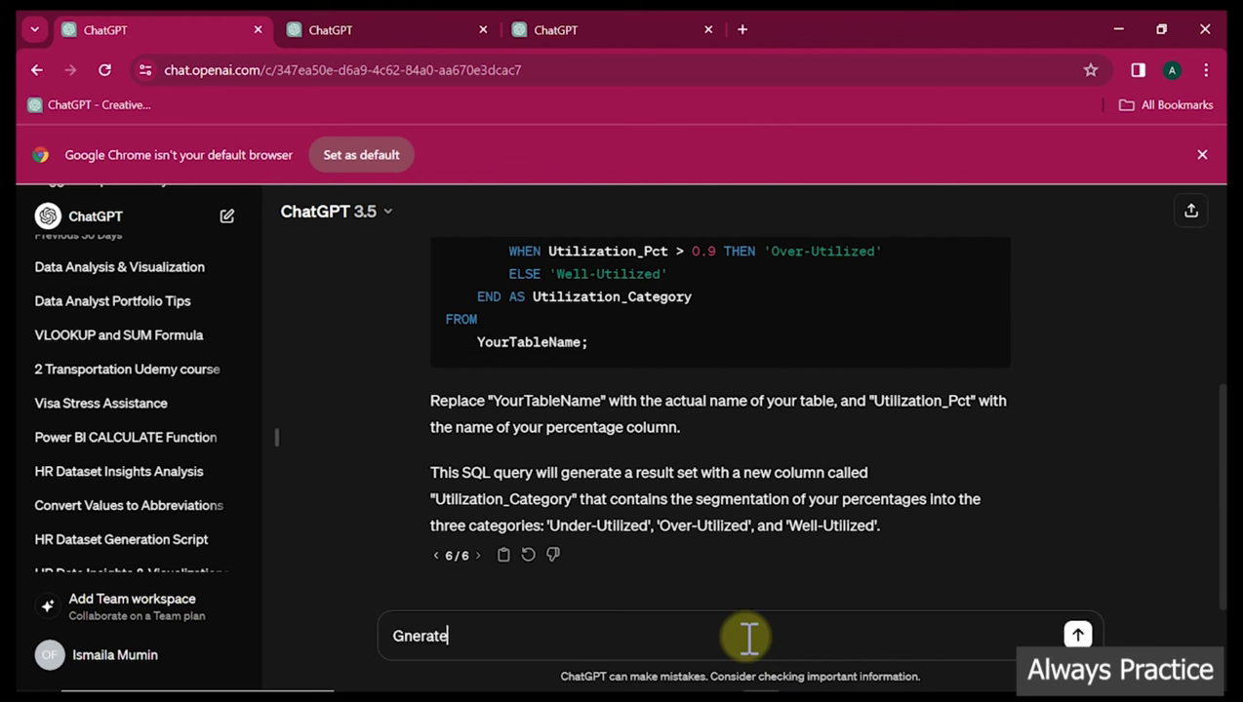
pyautogui.write('Mo')
pyautogui.write('code ')
pyautogui.write('fo')
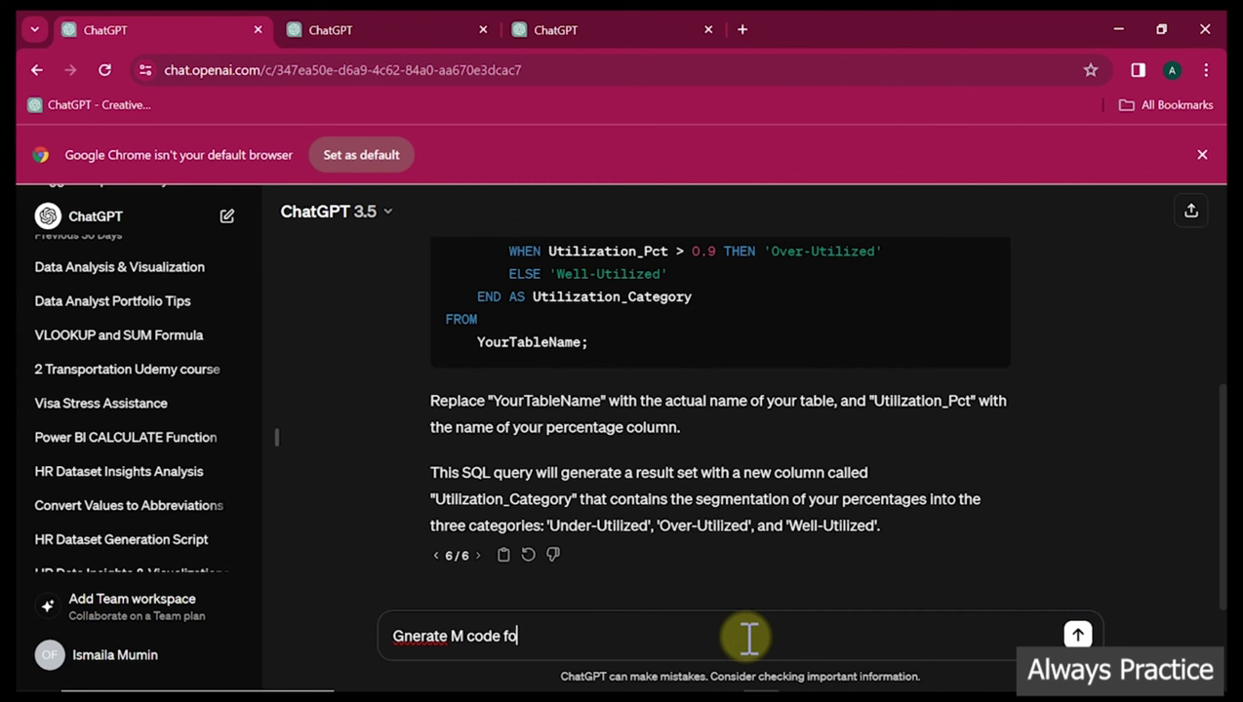
pyautogui.write('r Power Query')
pyautogui.press('Return')
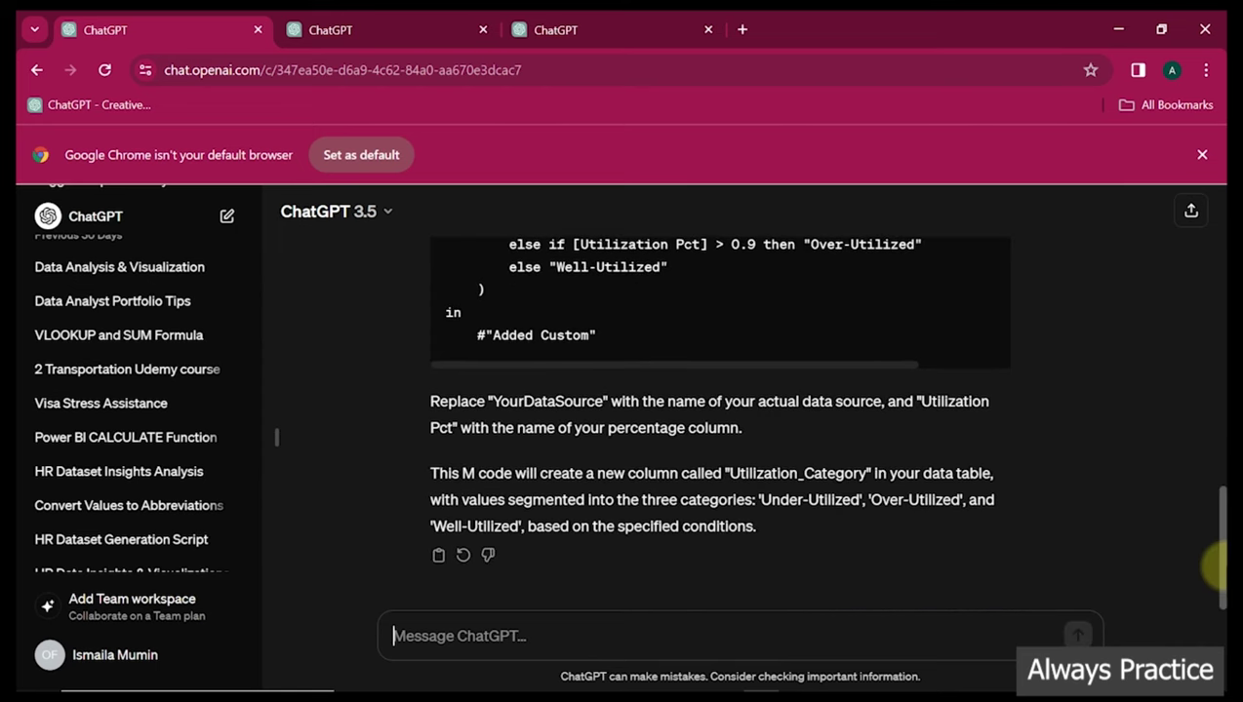
# Copy the M code that builds Utilization_Category from ChatGPT's latest response
pyautogui.moveTo(1213, 577); pyautogui.dragTo(1217, 514)
pyautogui.moveTo(1218, 505); pyautogui.dragTo(1215, 519)
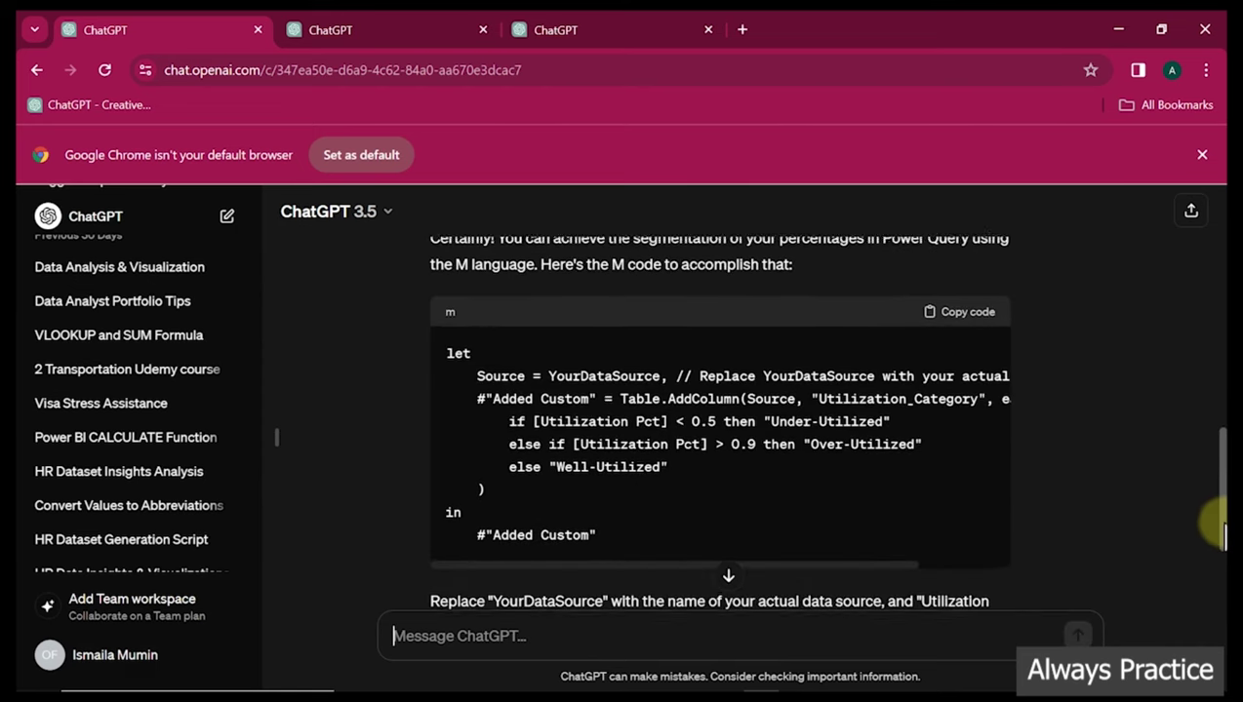
pyautogui.click(958, 312)
pyautogui.click(1119, 30)
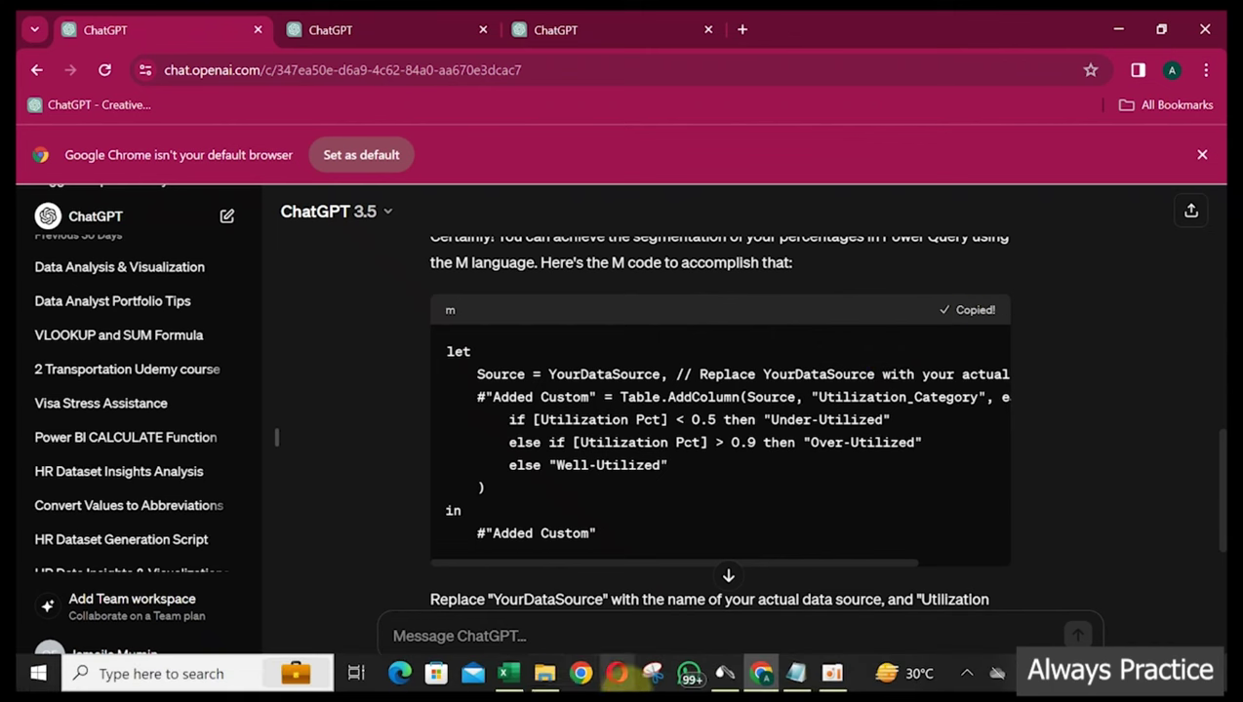
# Switch to the Power Query Editor, replace the whole custom column formula with the copied M code, and create the column
pyautogui.click(509, 671)
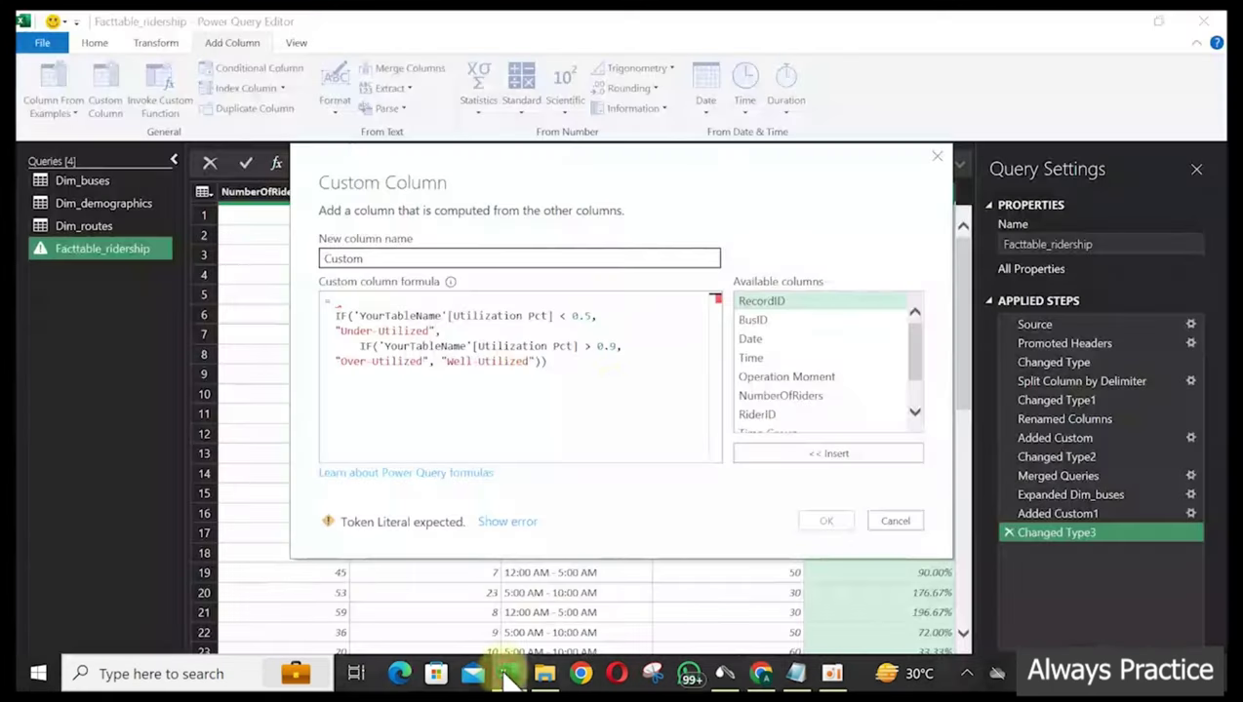
pyautogui.click(581, 366)
pyautogui.hotkey('ctrl', 'a')
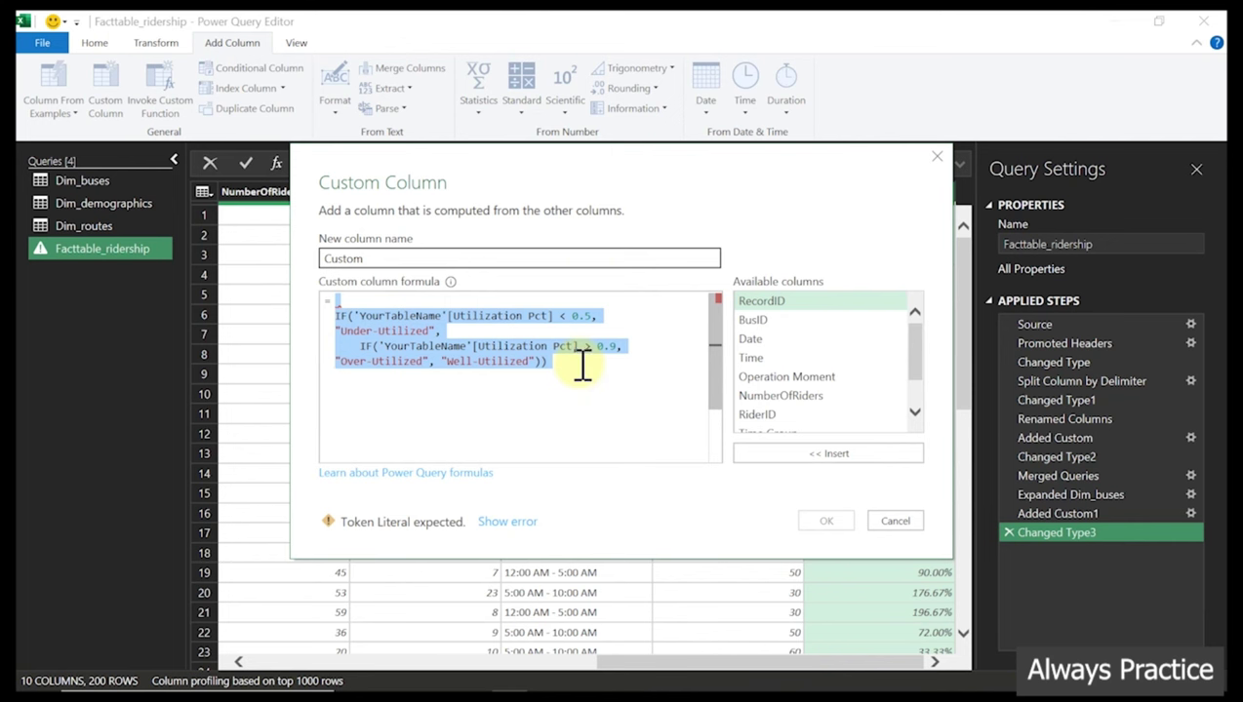
pyautogui.hotkey('ctrl', 'v')
pyautogui.scroll(1, 717, 321)
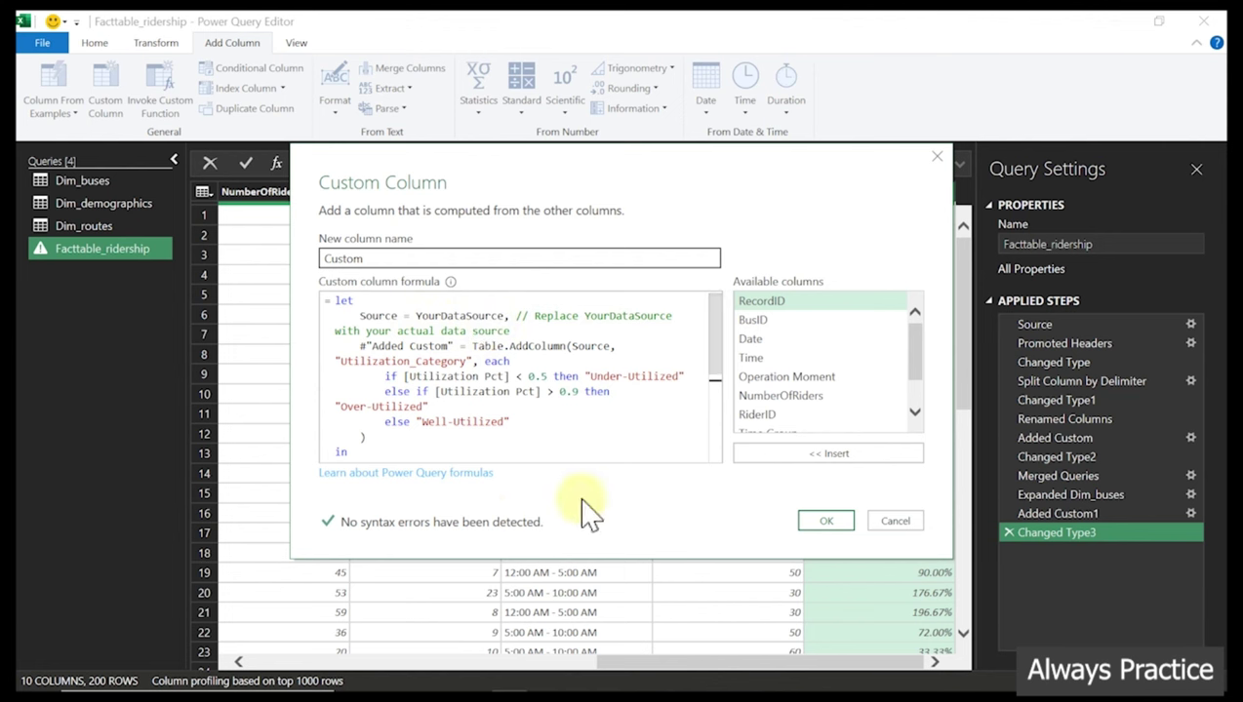
pyautogui.click(825, 521)
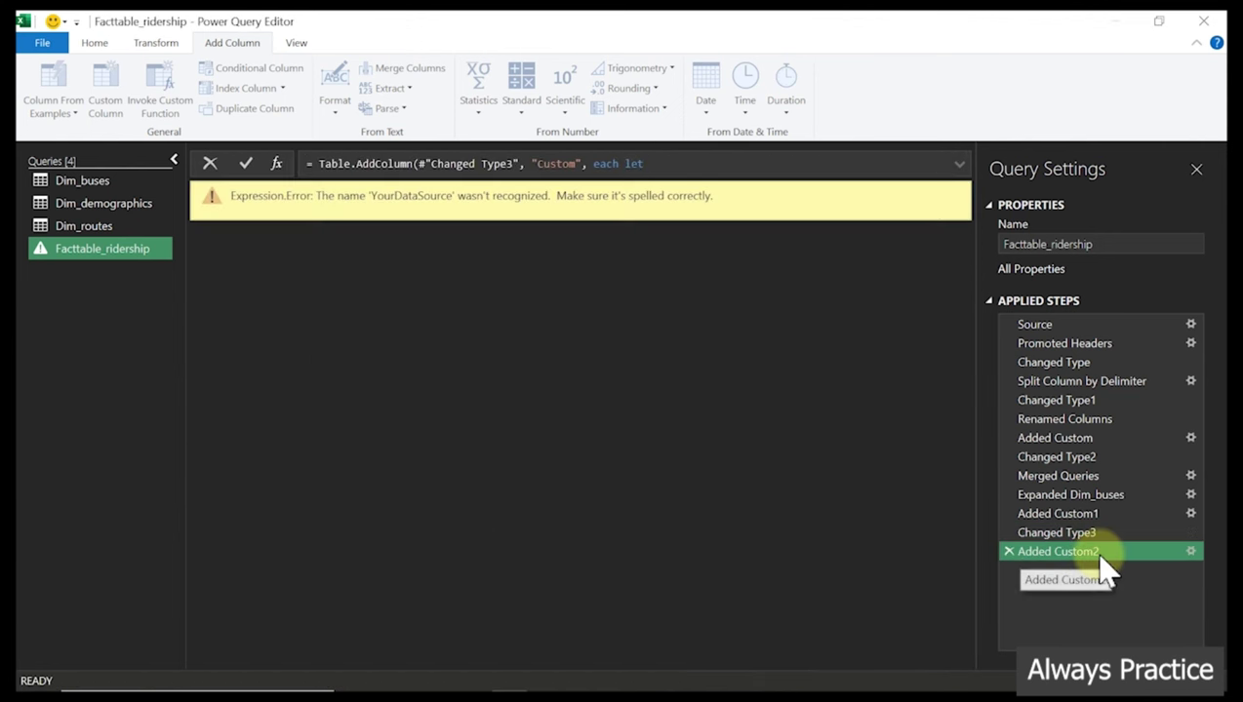
# Reopen the Added Custom2 step's formula and replace YourDataSource in its Source line with Facttable_ridership
pyautogui.click(1191, 553)
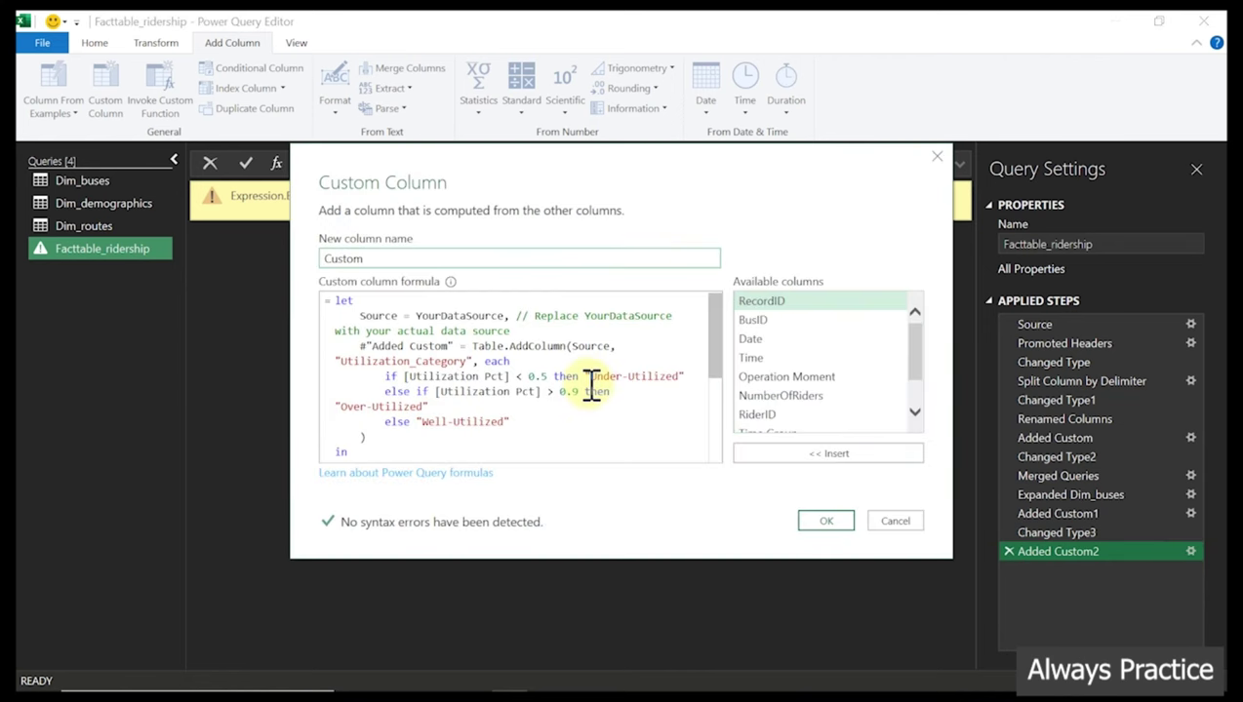
pyautogui.click(466, 317)
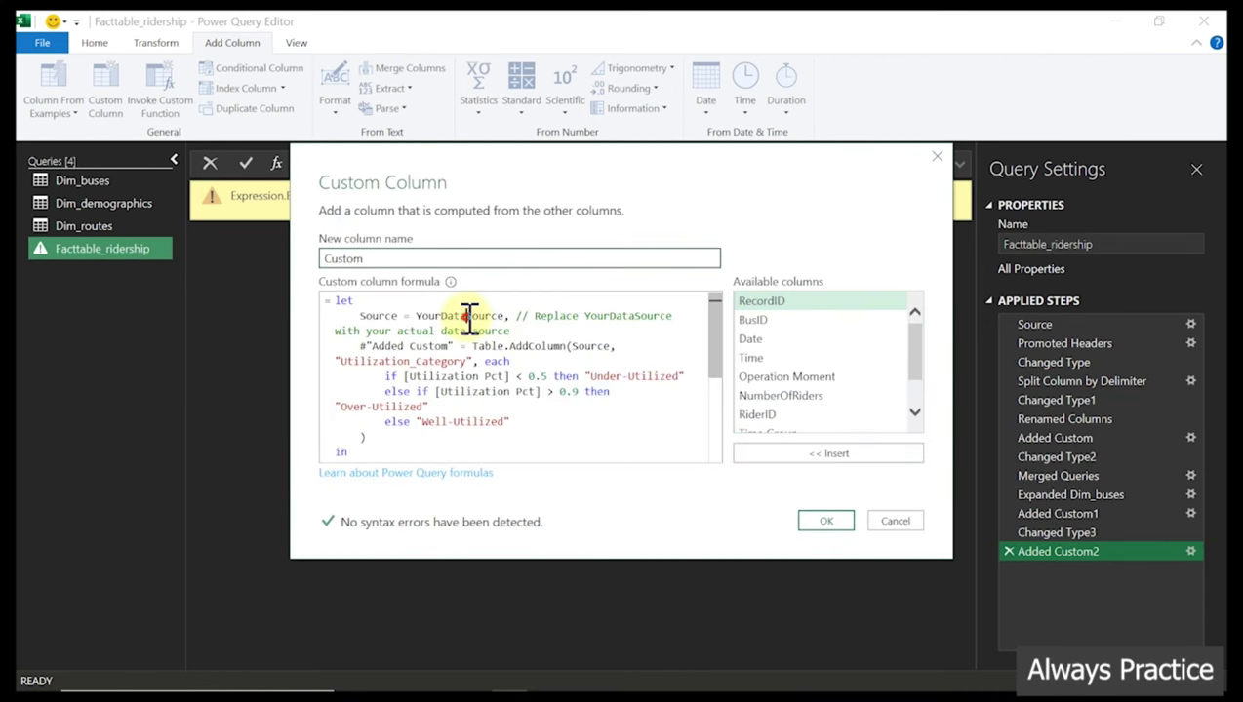
pyautogui.doubleClick(467, 317)
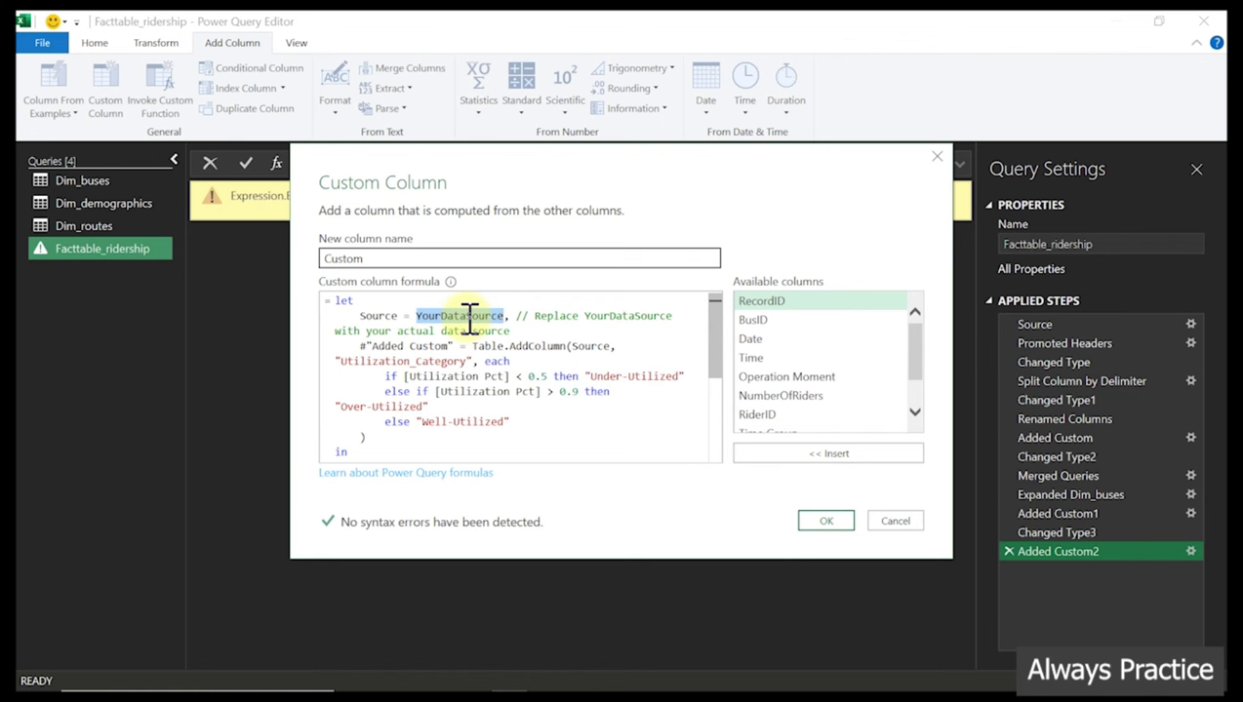
pyautogui.press('BackSpace')
pyautogui.write('Factta')
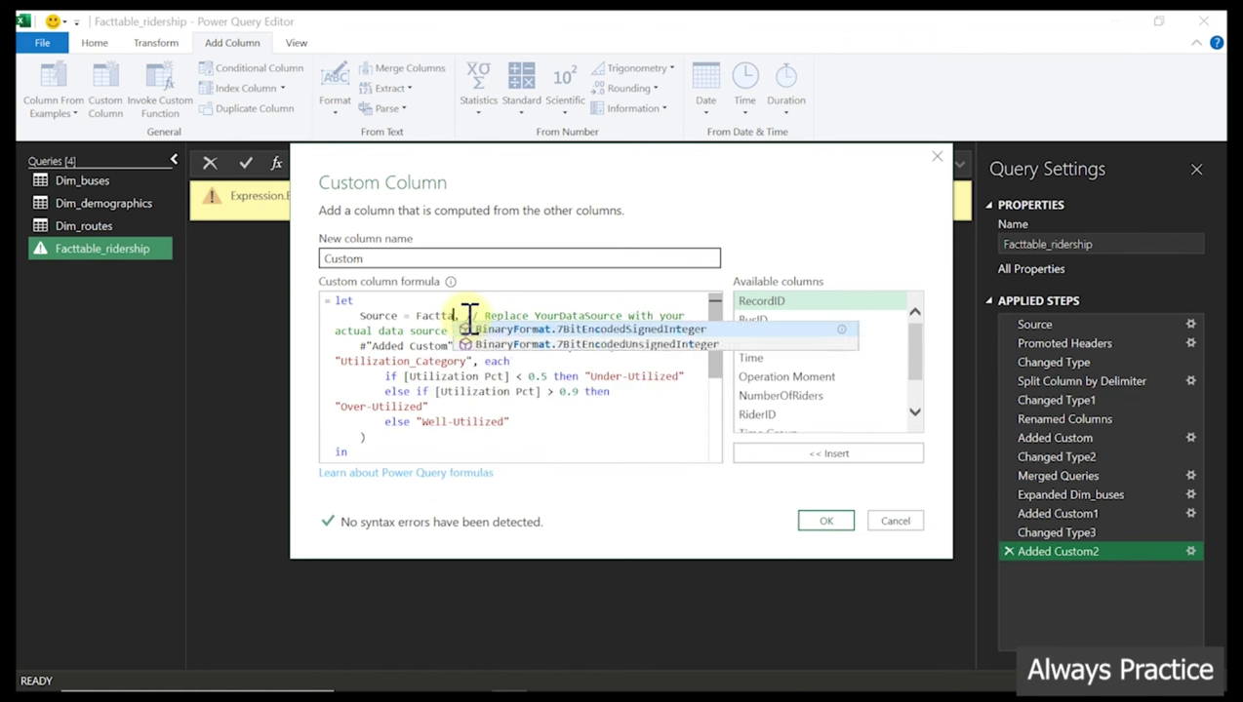
pyautogui.write('ble')
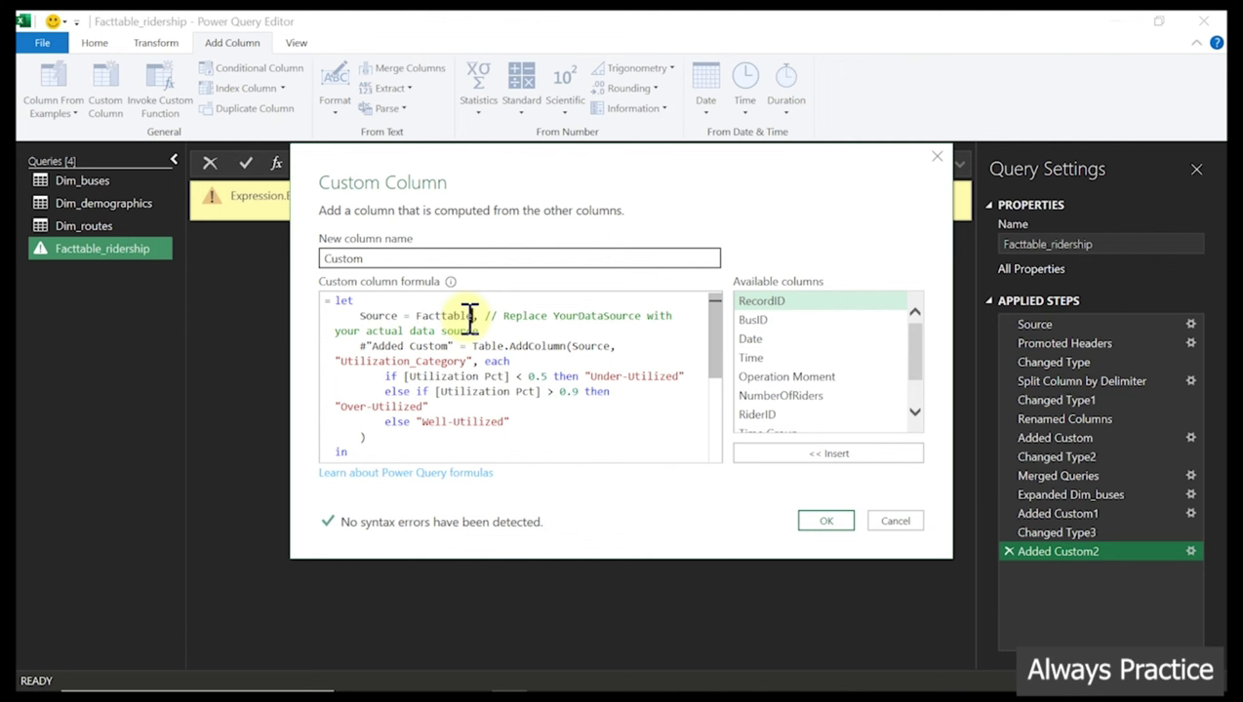
pyautogui.write('_ridersh')
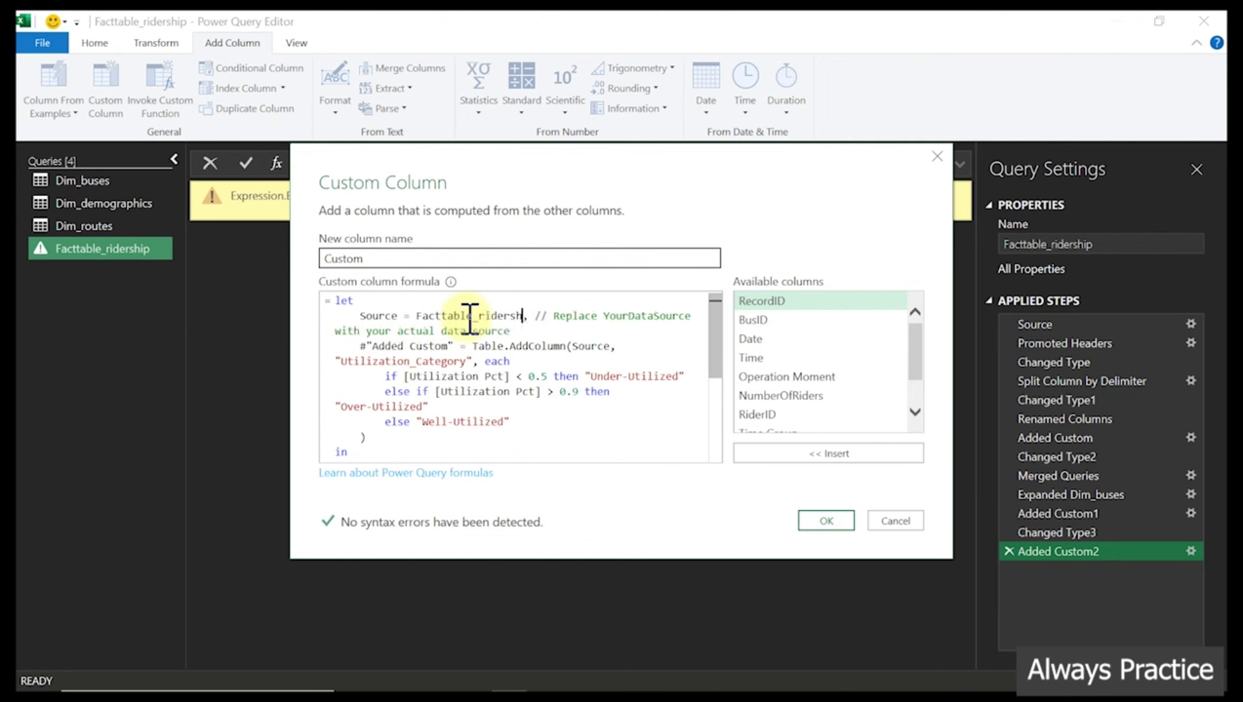
pyautogui.write('ip')
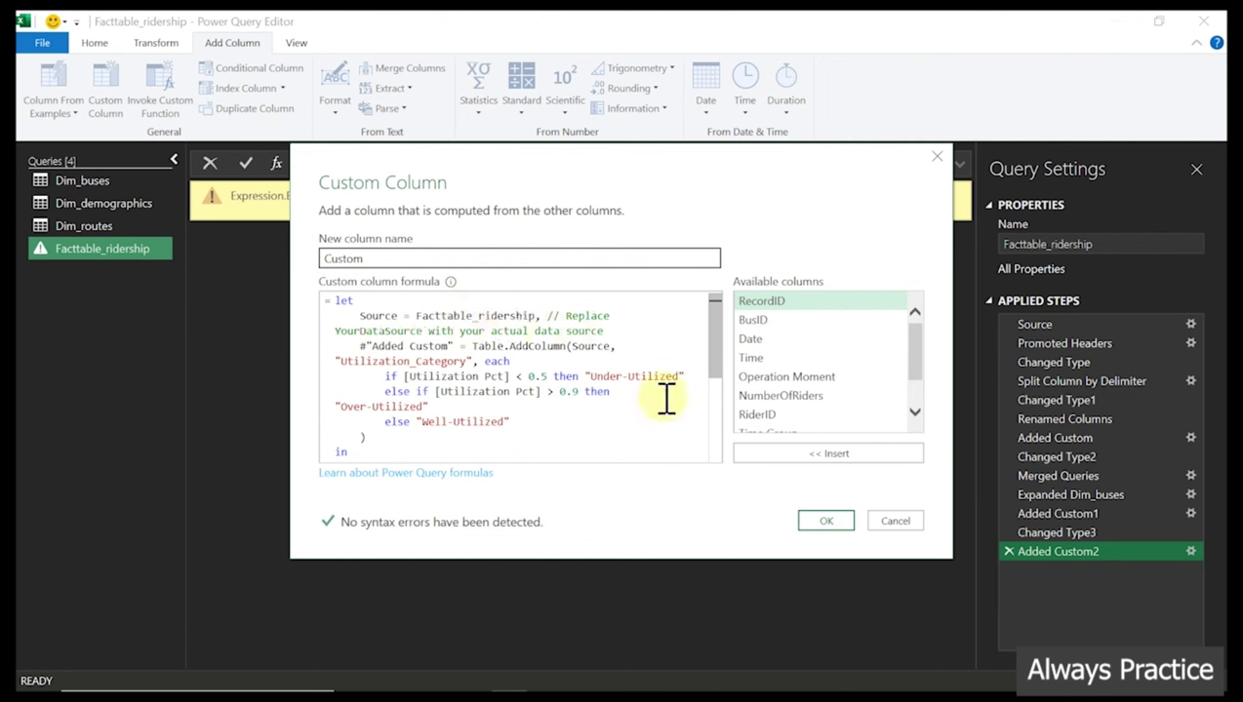
# Apply the edited custom column formula and show the error details of row 15 in the Custom column
pyautogui.click(674, 432)
pyautogui.click(827, 522)
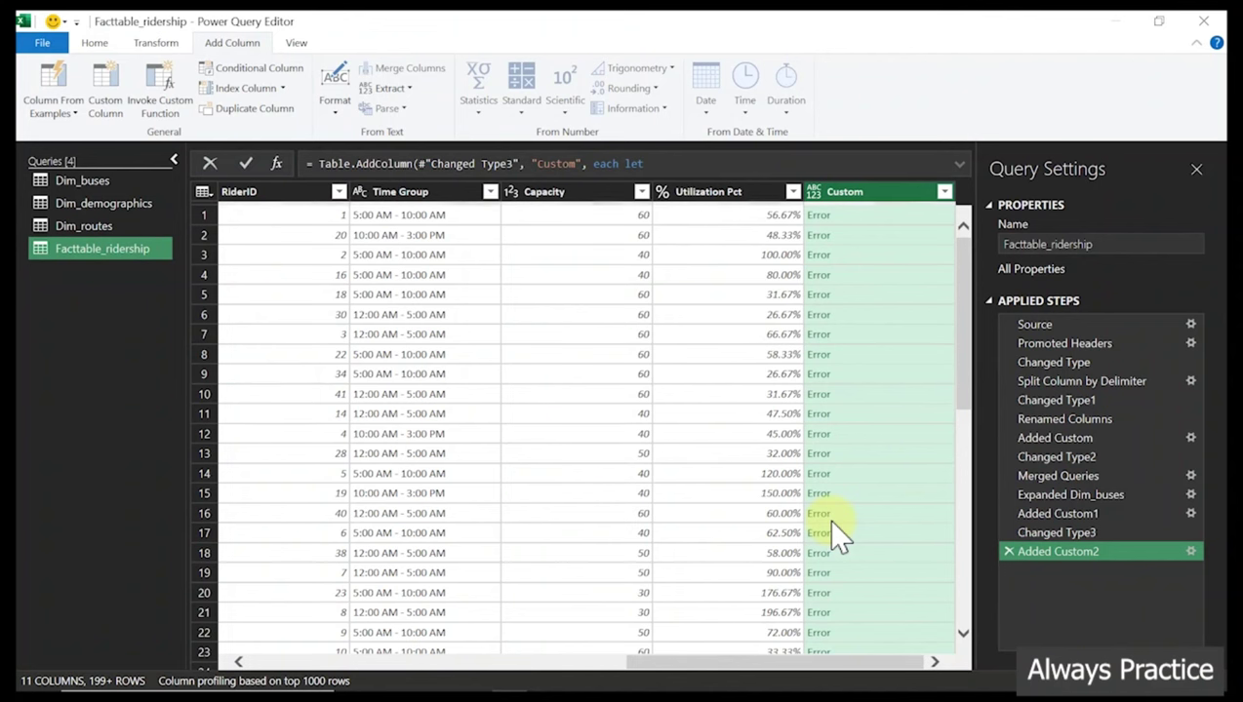
pyautogui.click(877, 489)
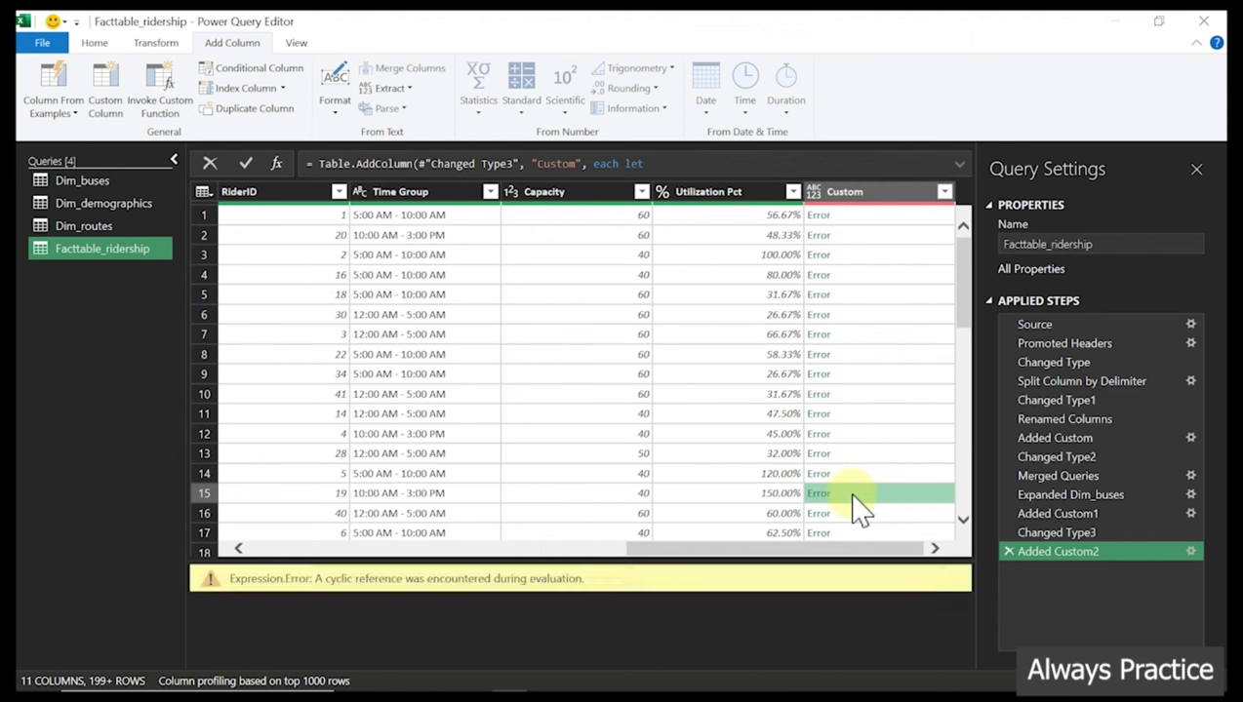
# Copy the cyclic reference error message, send it to ChatGPT in the same chat, and review the revised M code in the reply
pyautogui.tripleClick(533, 578)
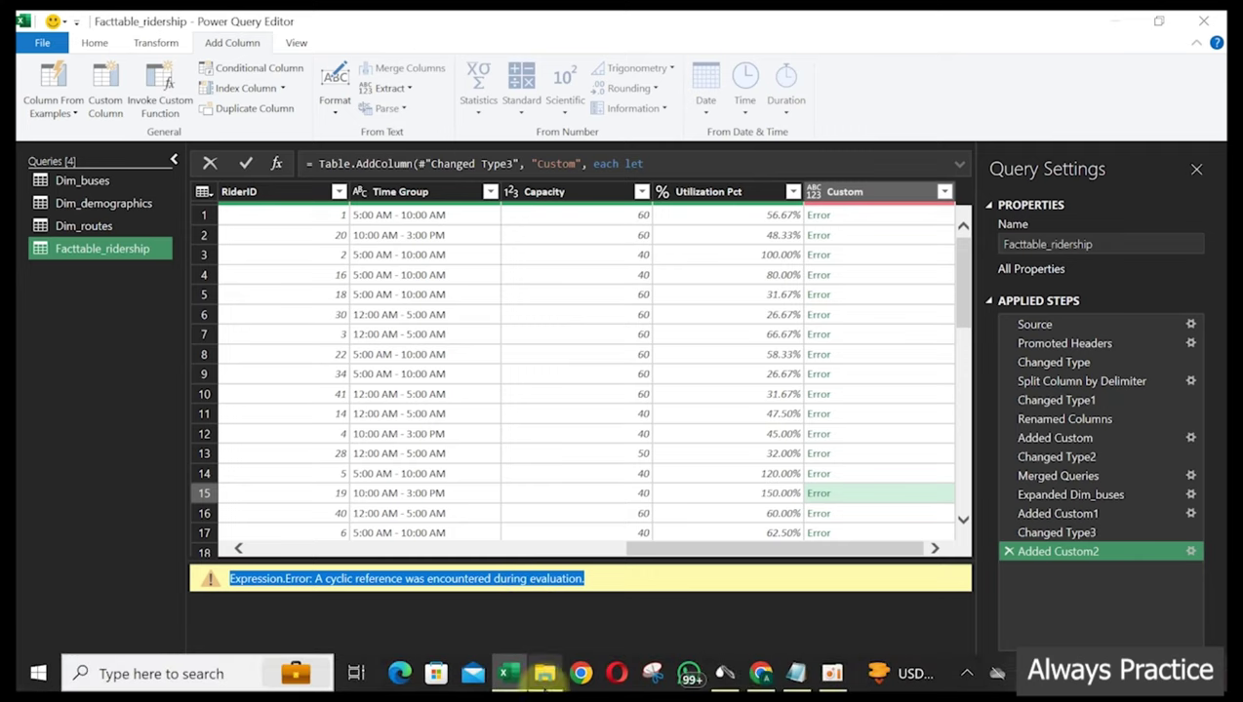
pyautogui.click(759, 675)
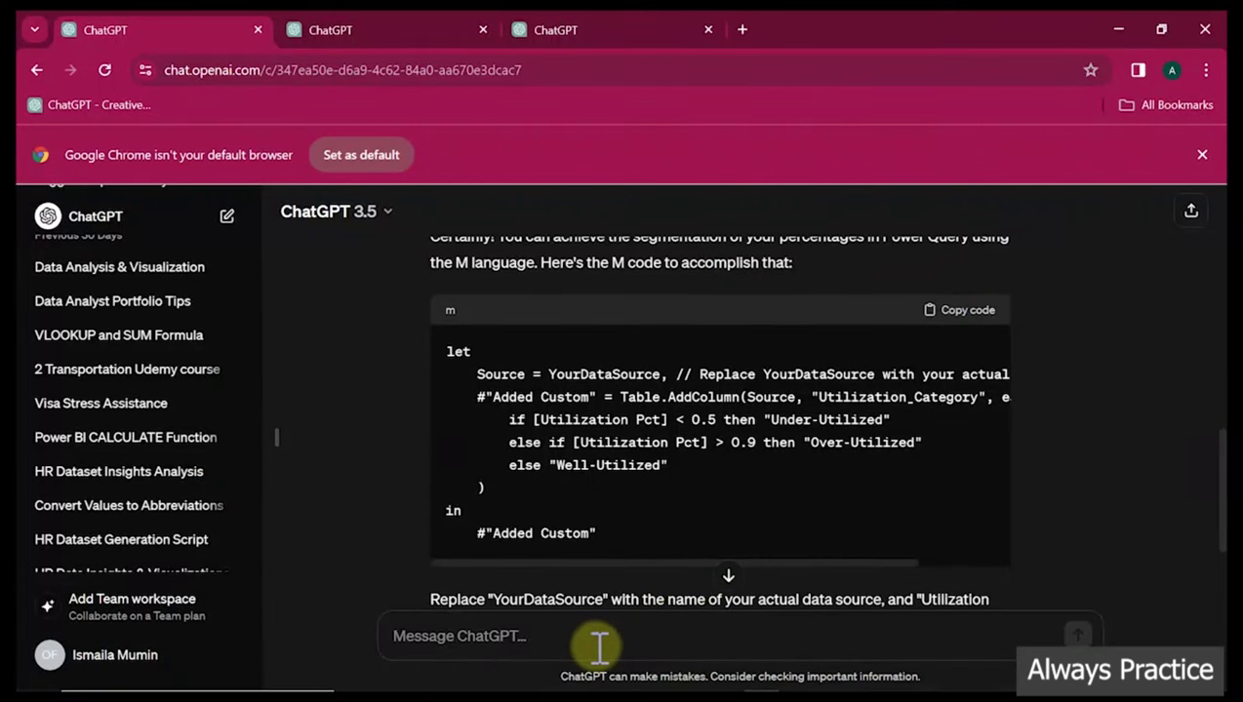
pyautogui.hotkey('ctrl', 'v')
pyautogui.press('Return')
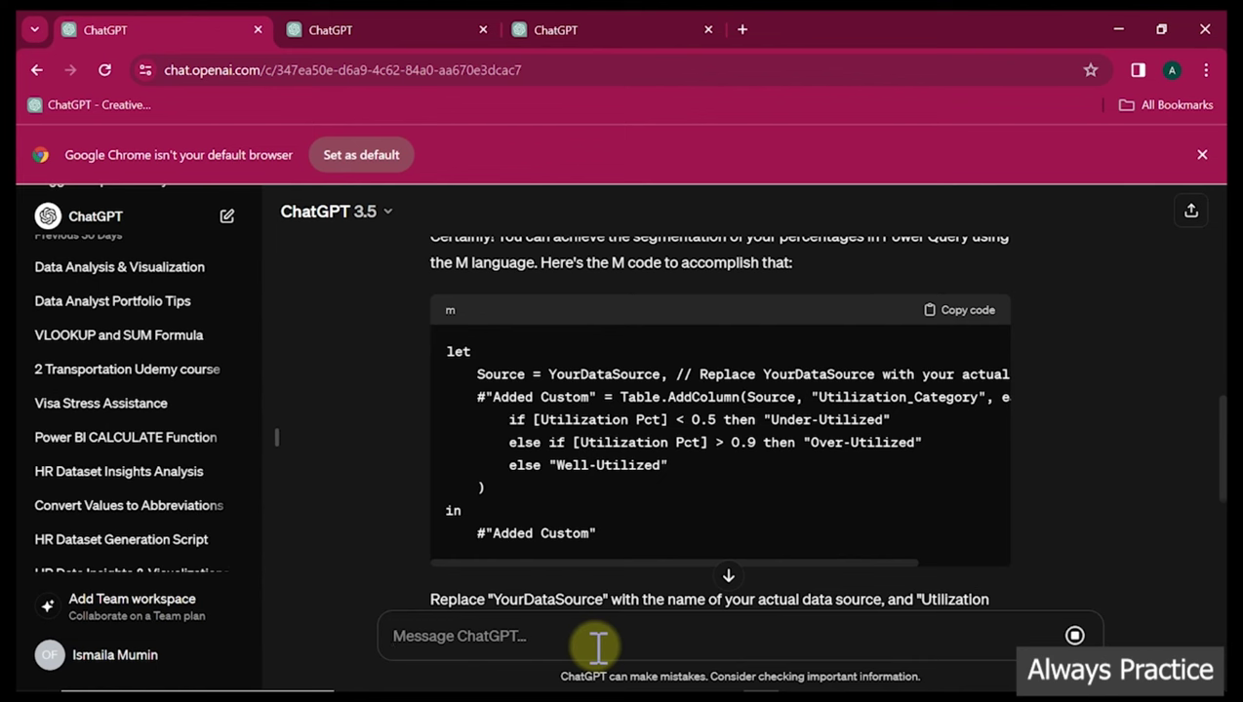
pyautogui.click(728, 578)
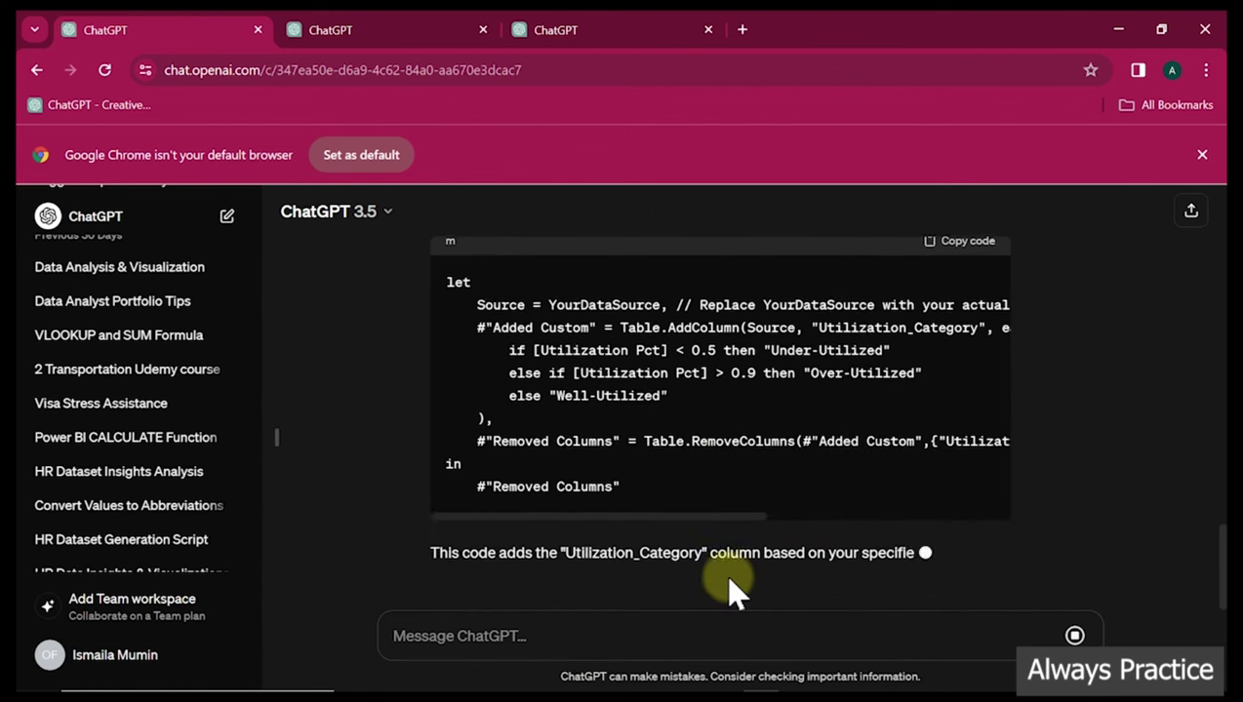
pyautogui.moveTo(1213, 591); pyautogui.dragTo(1217, 547)
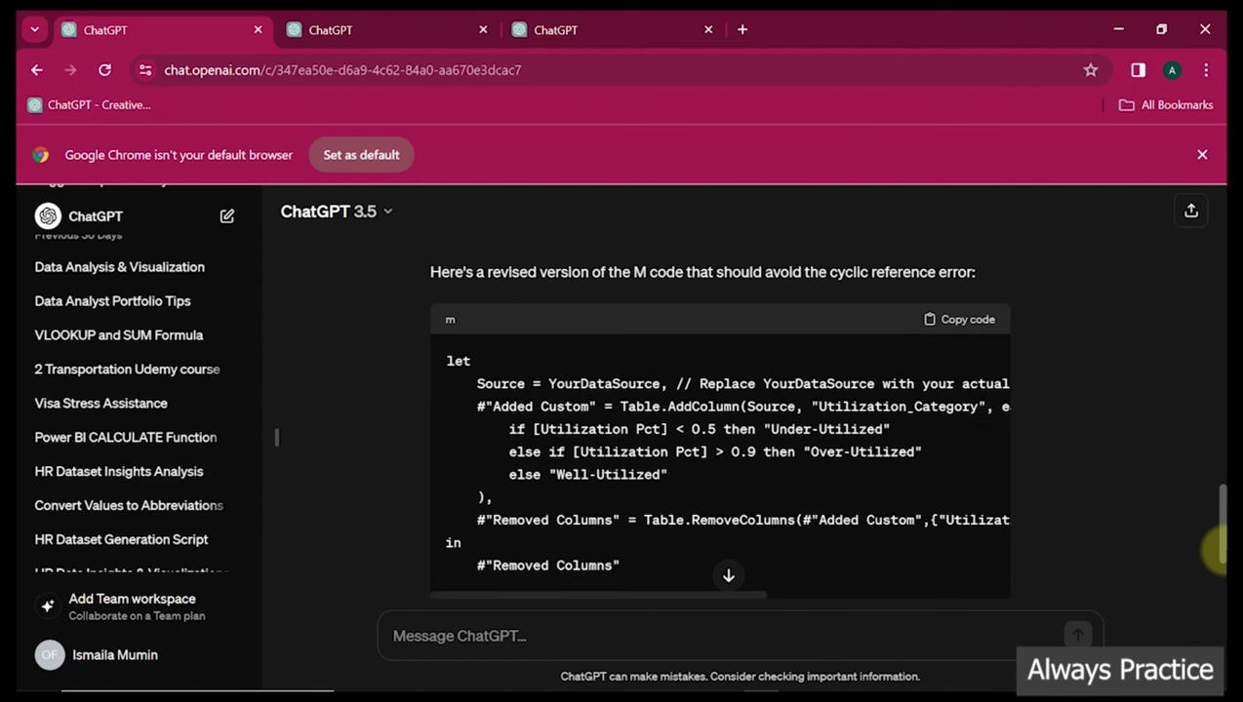
pyautogui.click(727, 639)
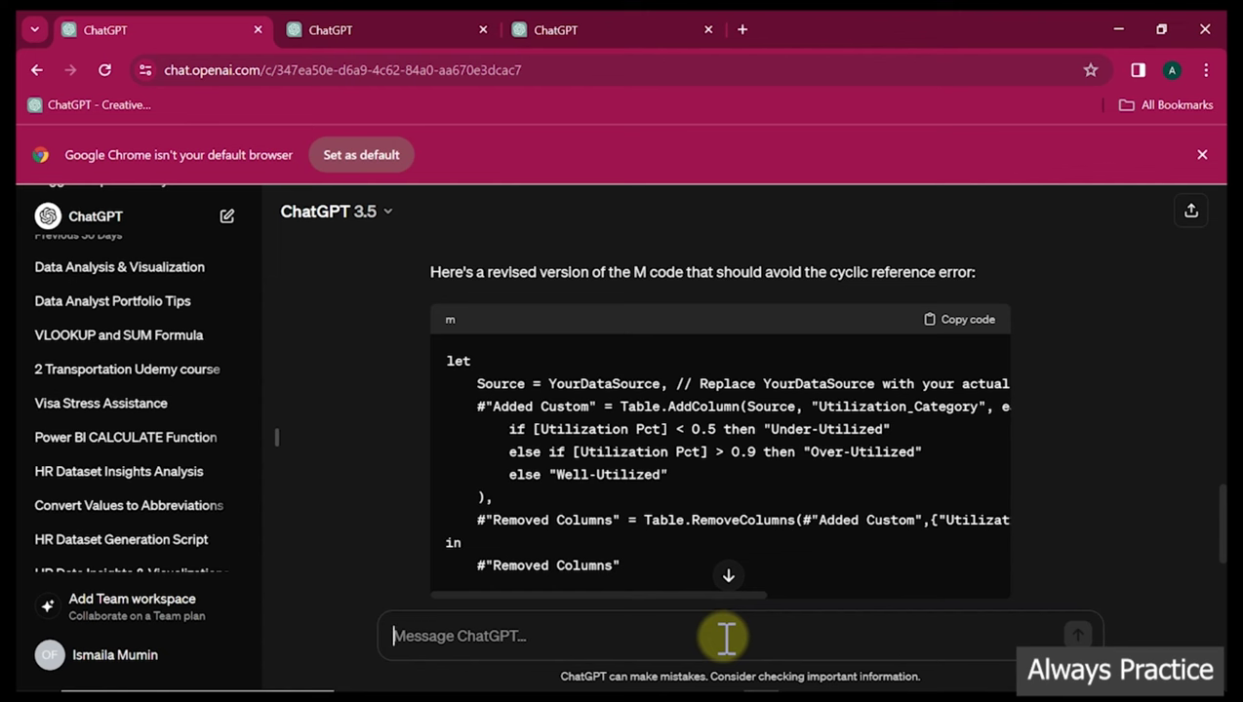
# Edit the first ChatGPT prompt to add "Use if and ifelse" and "generate a power query M code", and resubmit it
pyautogui.moveTo(1212, 528); pyautogui.dragTo(1218, 239)
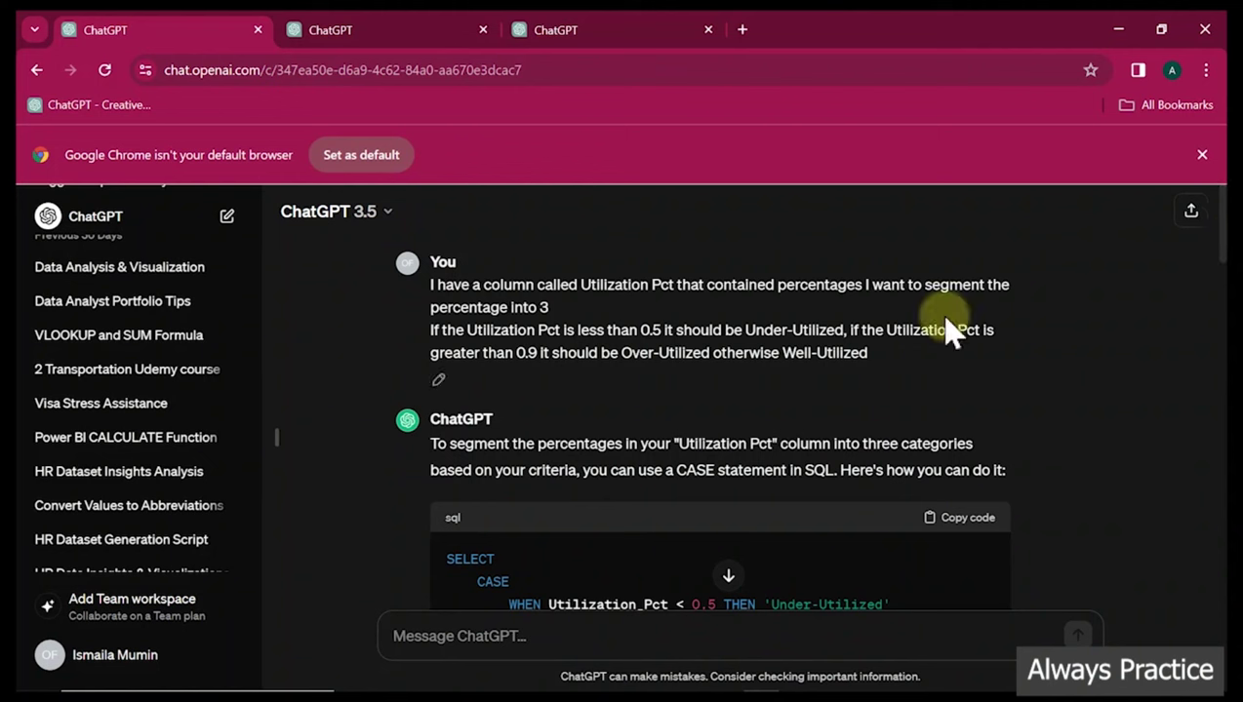
pyautogui.click(442, 382)
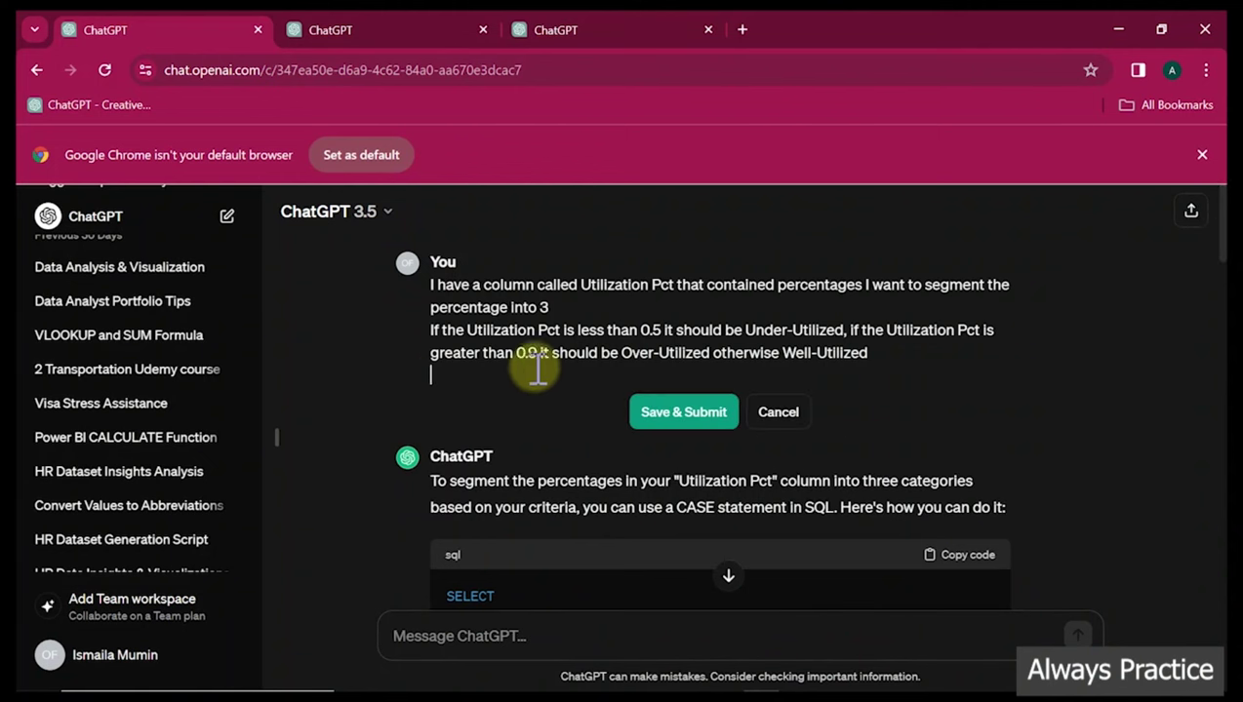
pyautogui.click(902, 354)
pyautogui.press('Return')
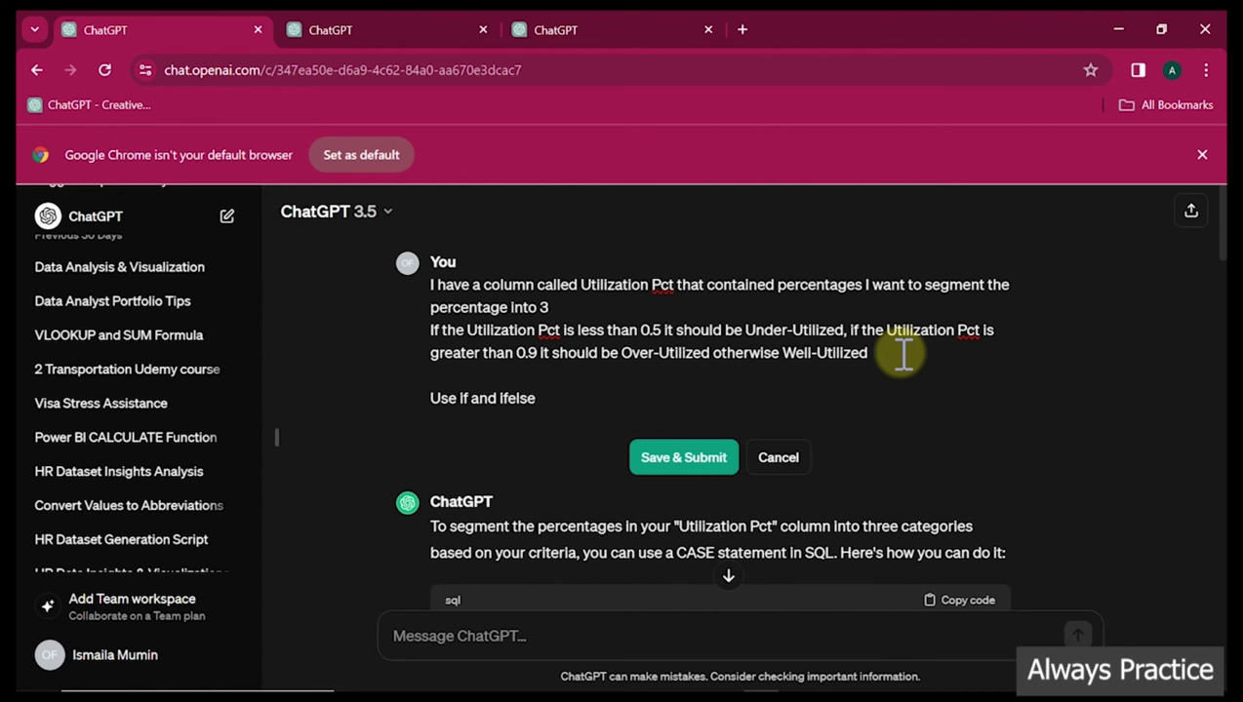
pyautogui.press('Return')
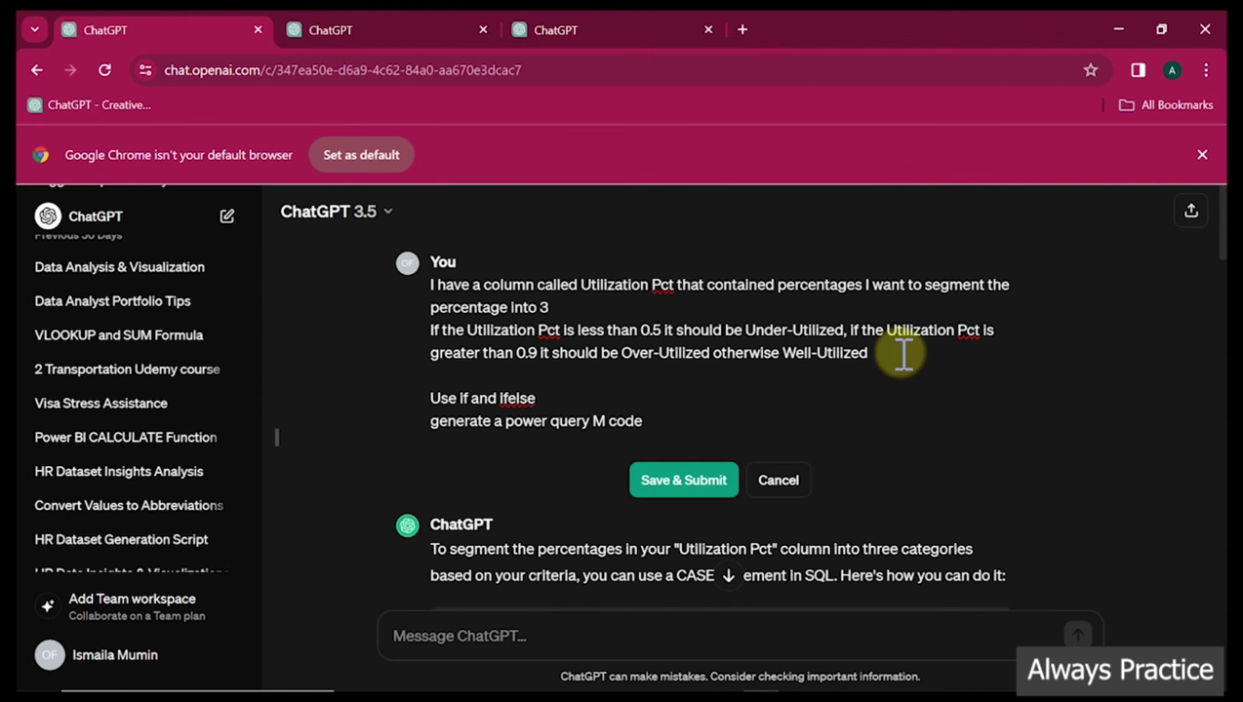
pyautogui.click(691, 482)
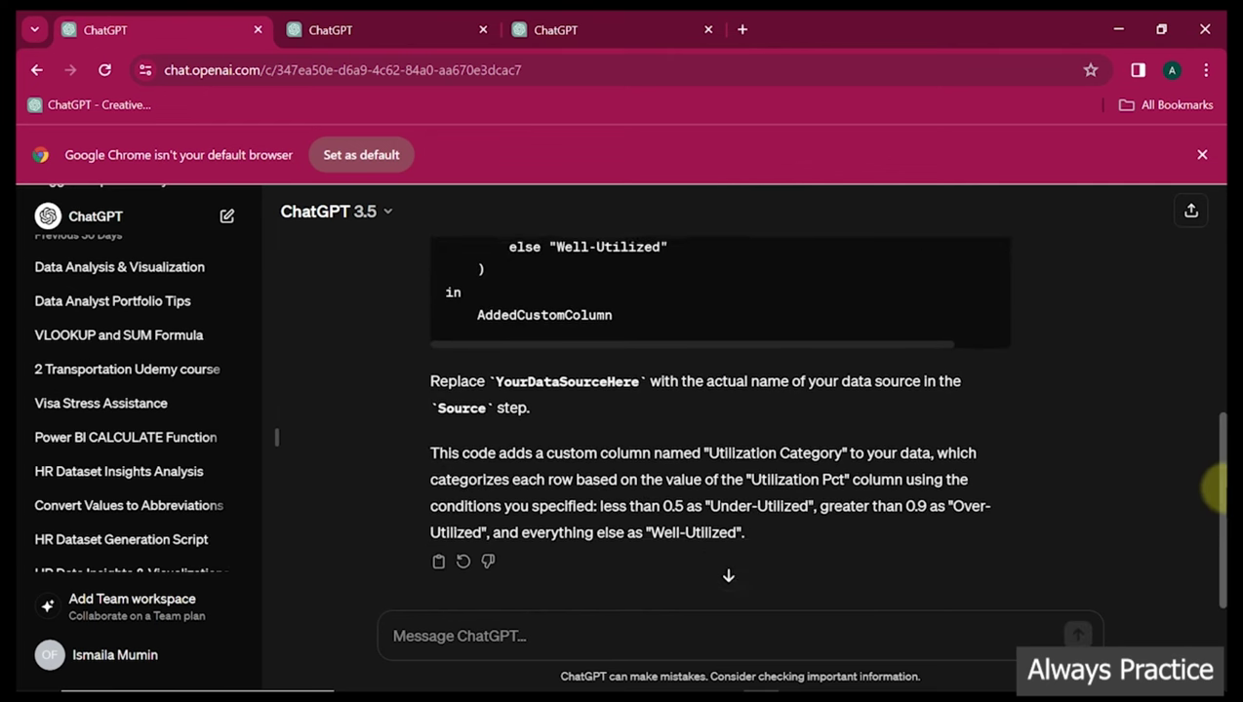
# Copy ChatGPT's new M code and replace the whole Added Custom2 formula with it in the Power Query Editor
pyautogui.moveTo(1215, 488); pyautogui.dragTo(1214, 410)
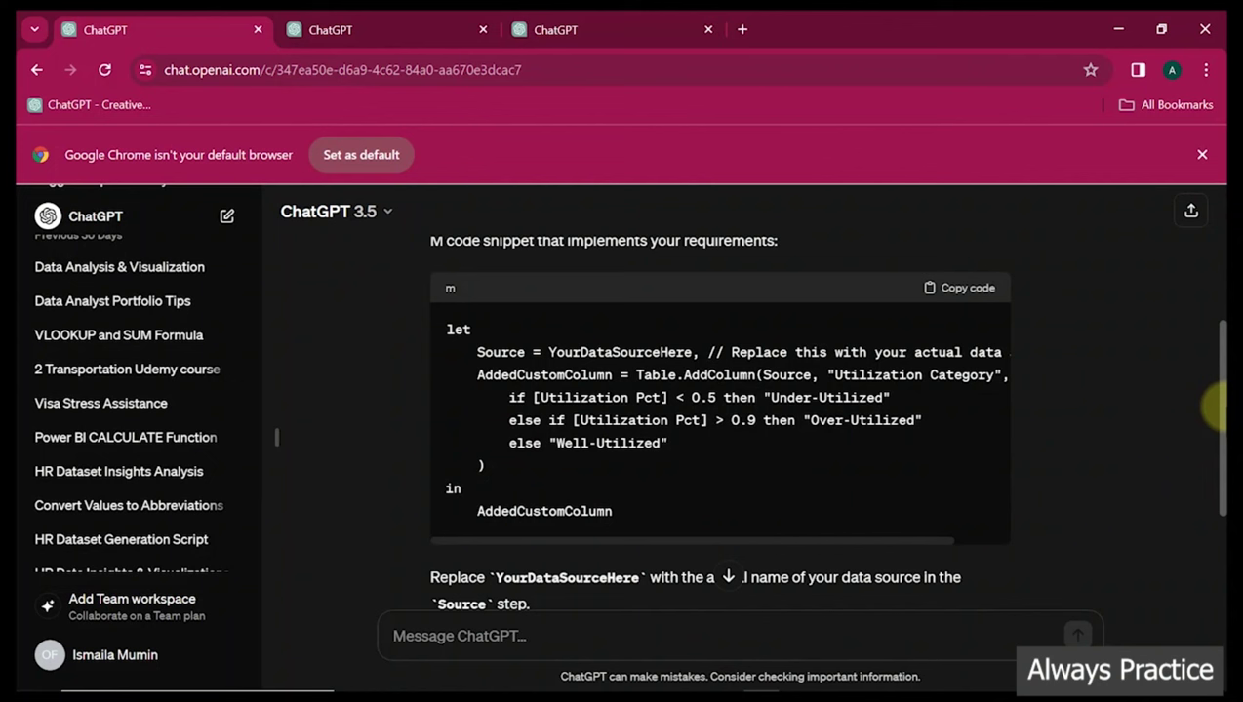
pyautogui.click(954, 287)
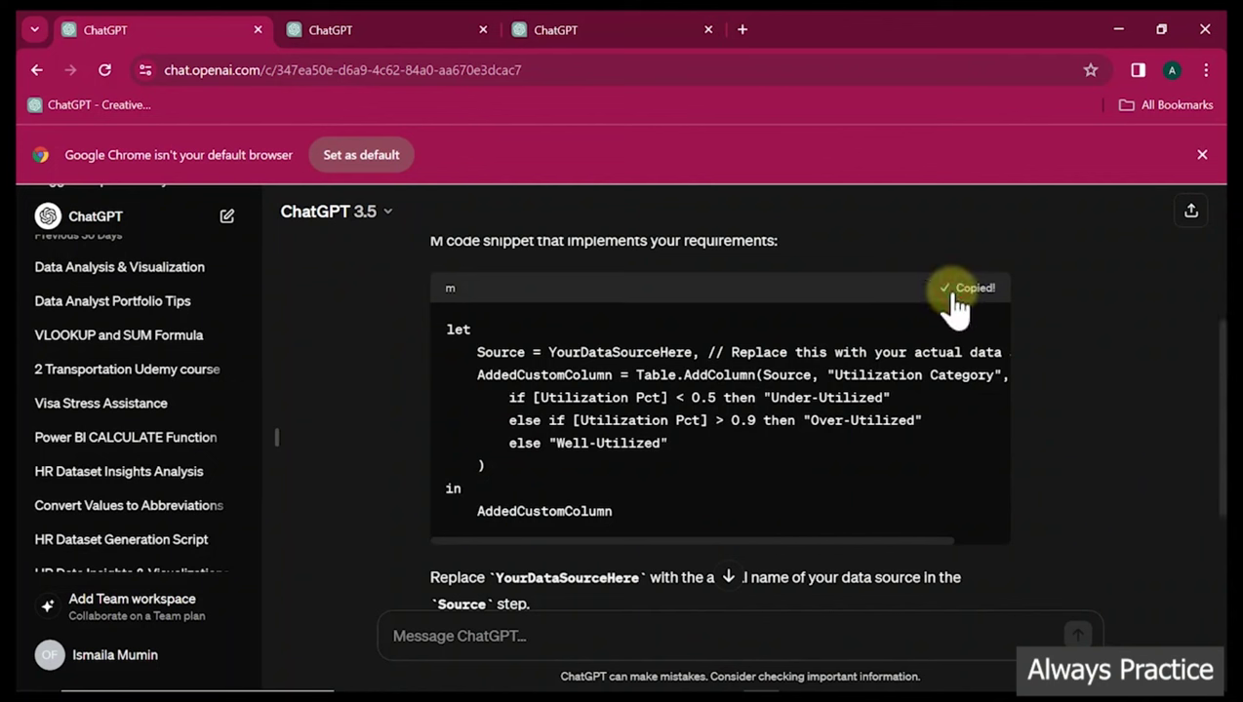
pyautogui.moveTo(548, 688)
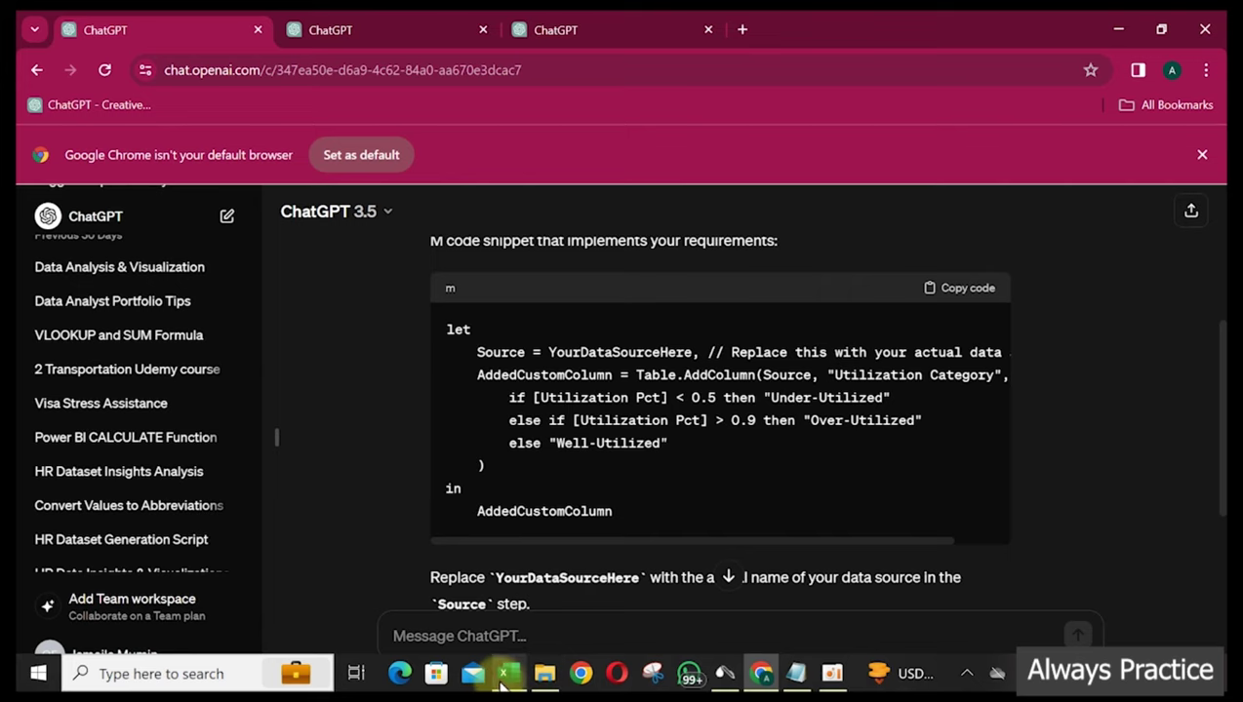
pyautogui.click(506, 683)
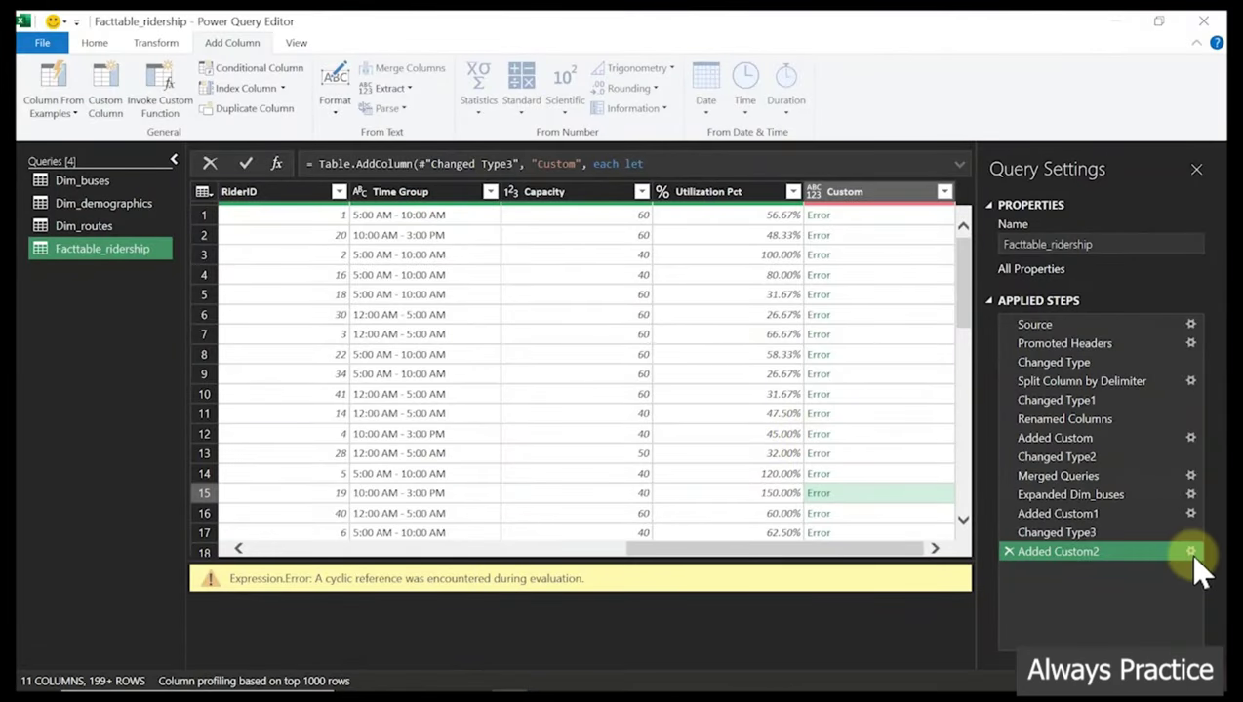
pyautogui.click(1191, 552)
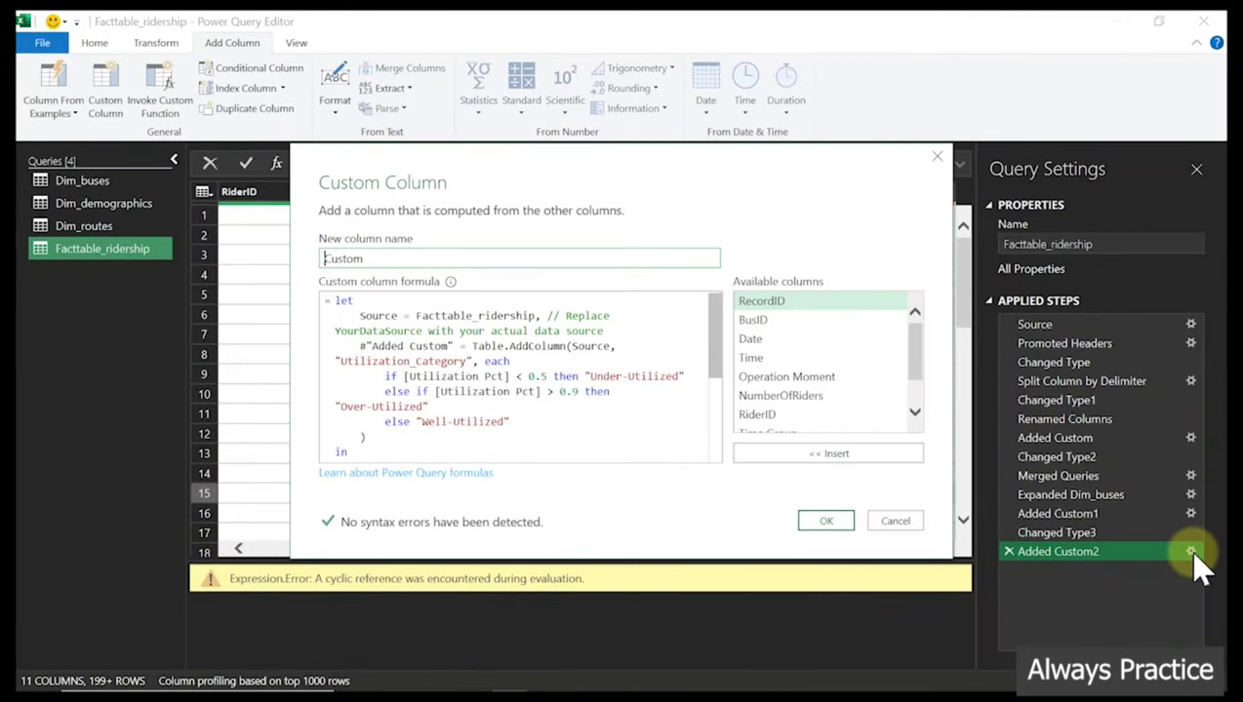
pyautogui.click(569, 388)
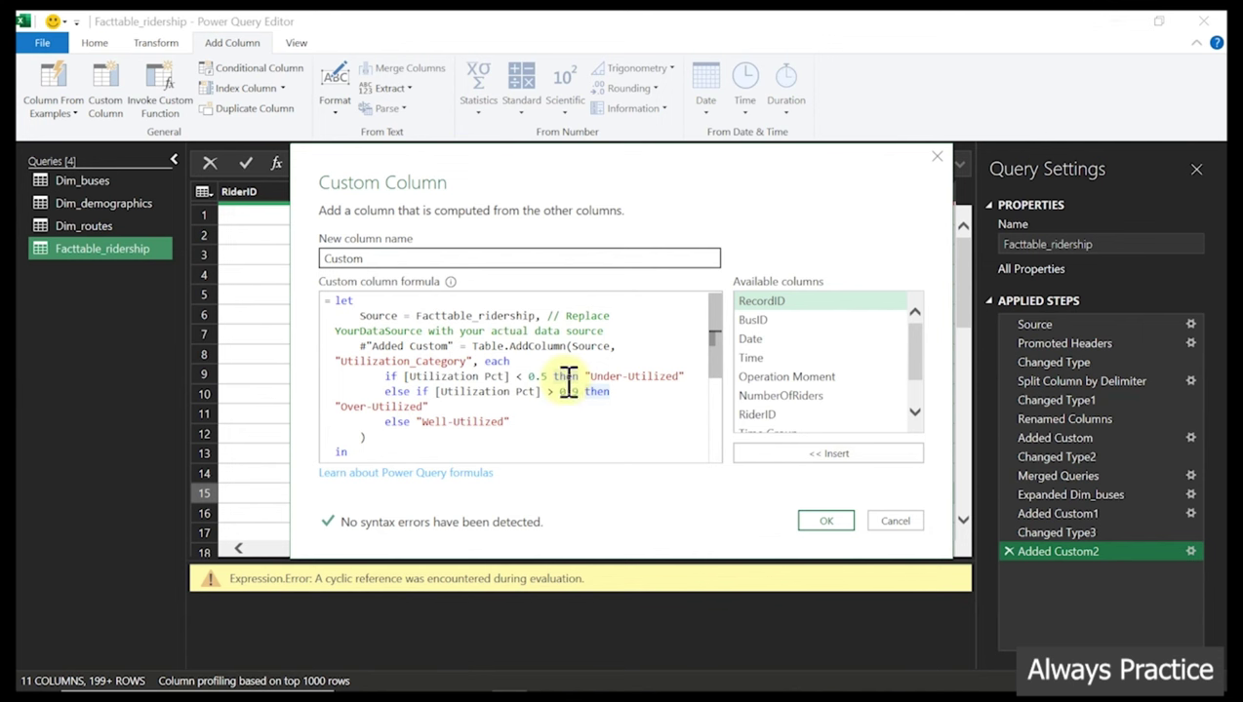
pyautogui.hotkey('ctrl', 'a')
pyautogui.hotkey('ctrl', 'v')
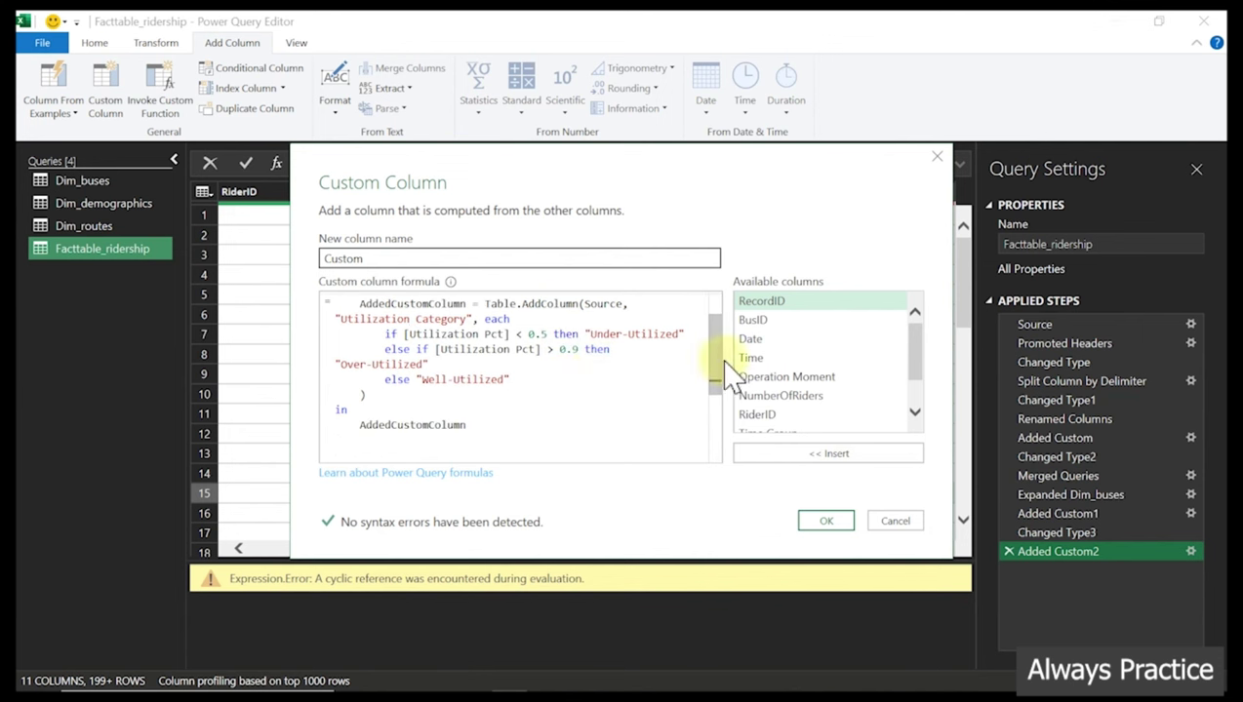
pyautogui.moveTo(722, 369); pyautogui.dragTo(717, 314)
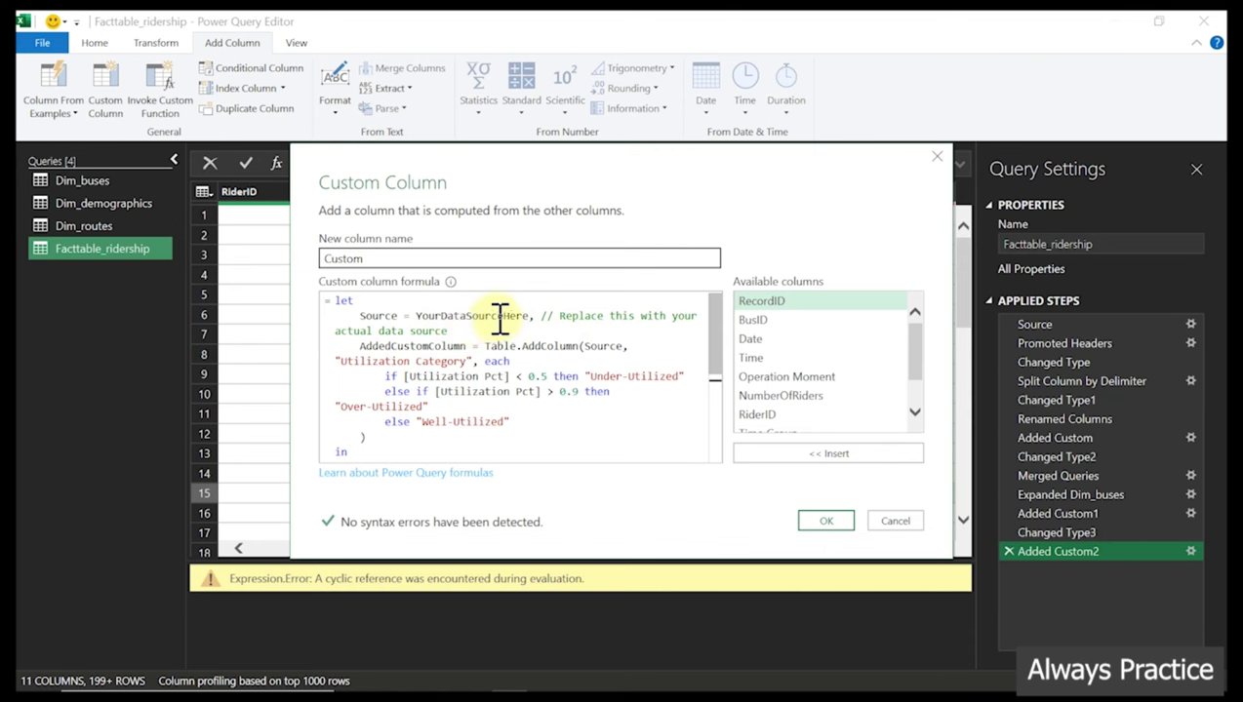
# Switch back to ChatGPT and send a follow-up message stating that the table name is facttable_ridership
pyautogui.moveTo(629, 683)
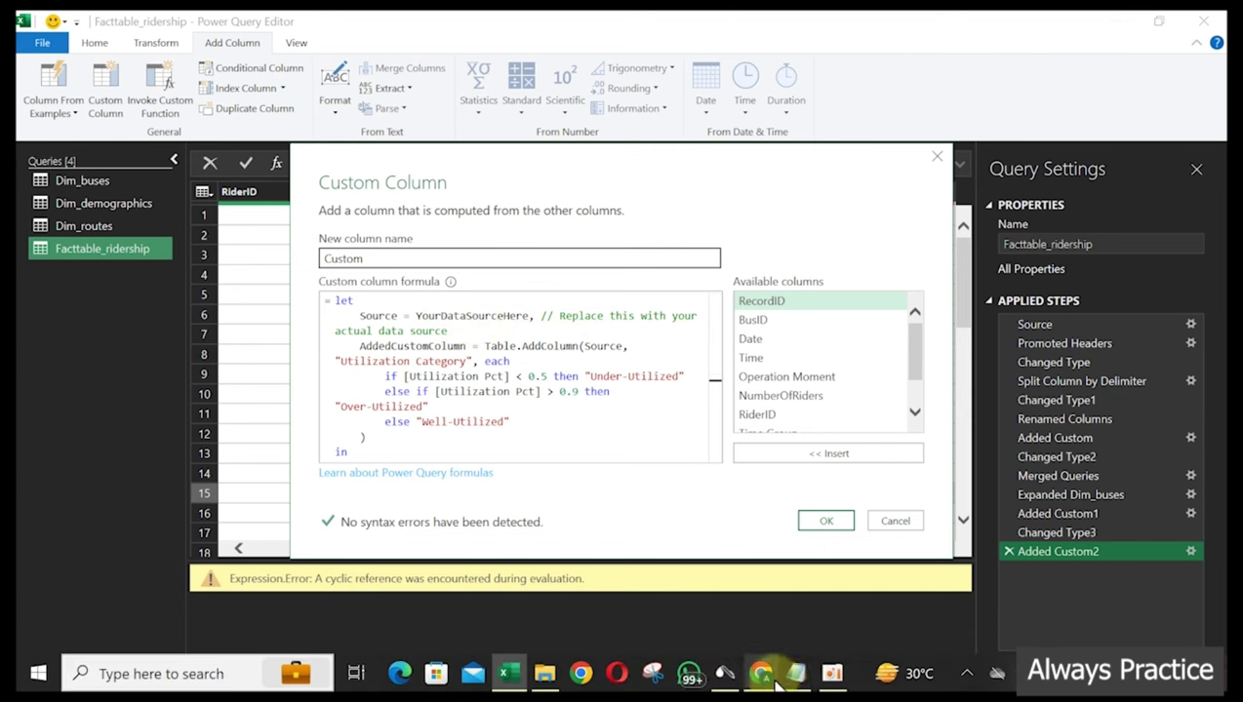
pyautogui.click(761, 673)
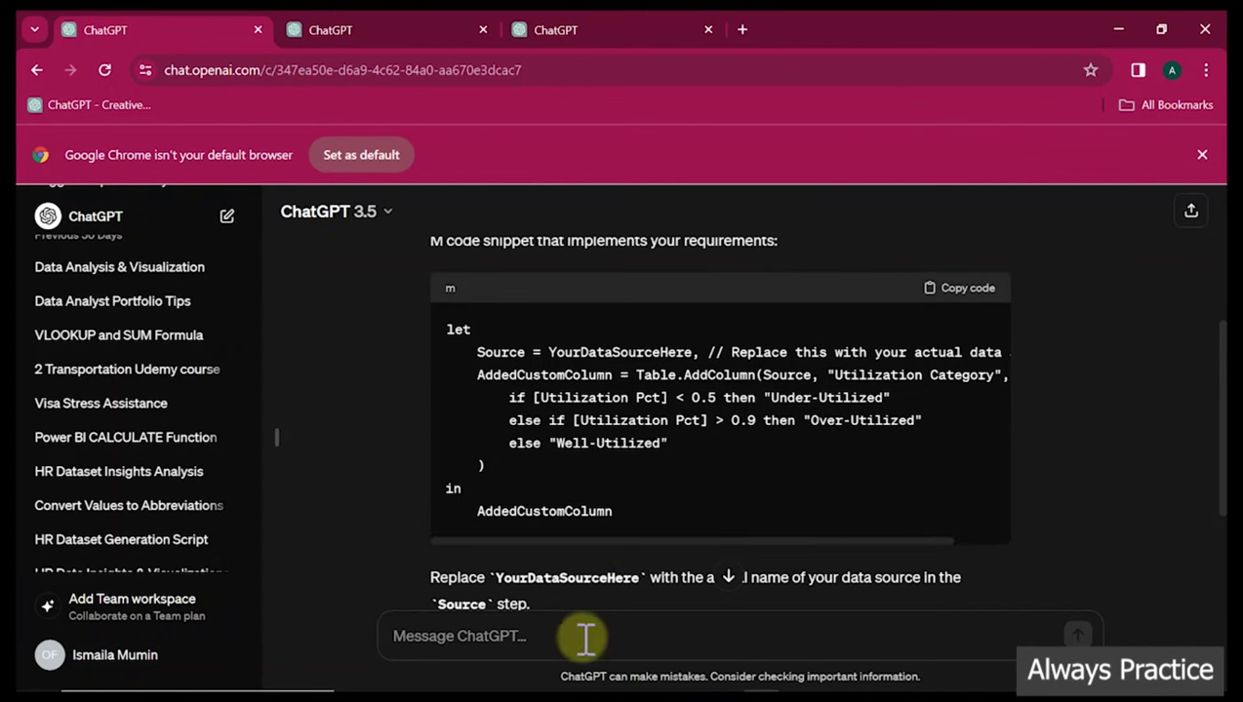
pyautogui.click(585, 639)
pyautogui.write('my')
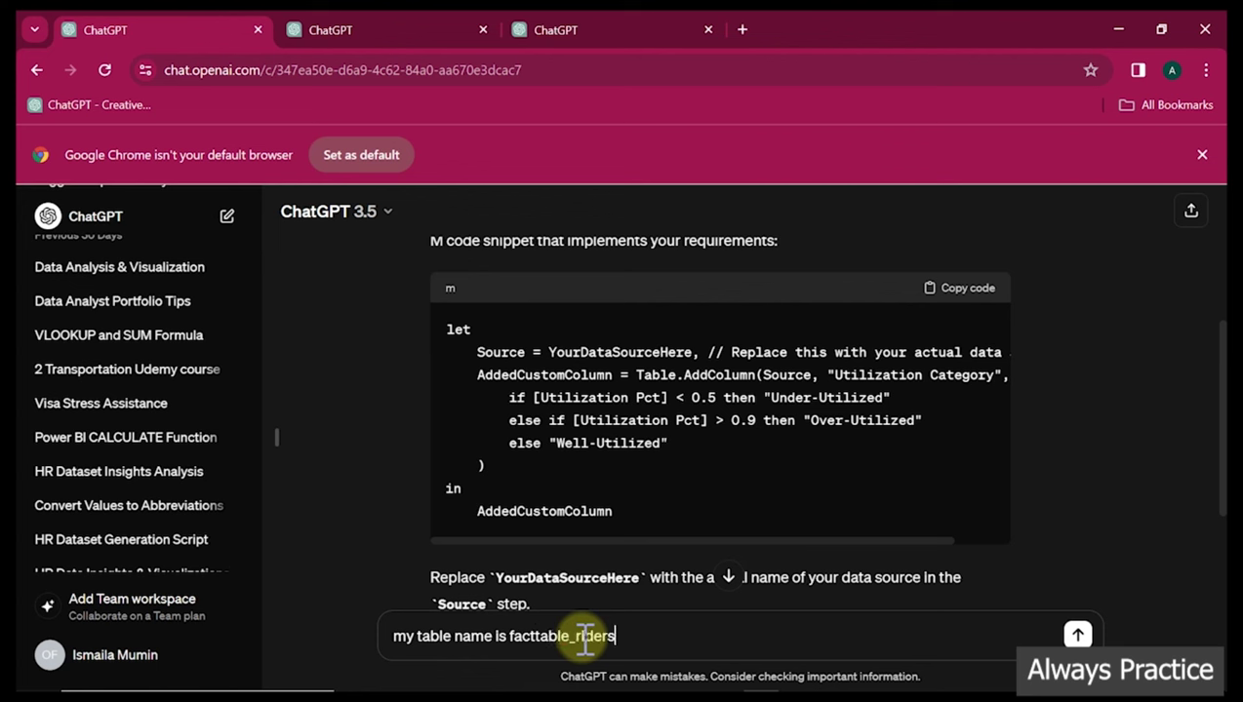
pyautogui.press('Return')
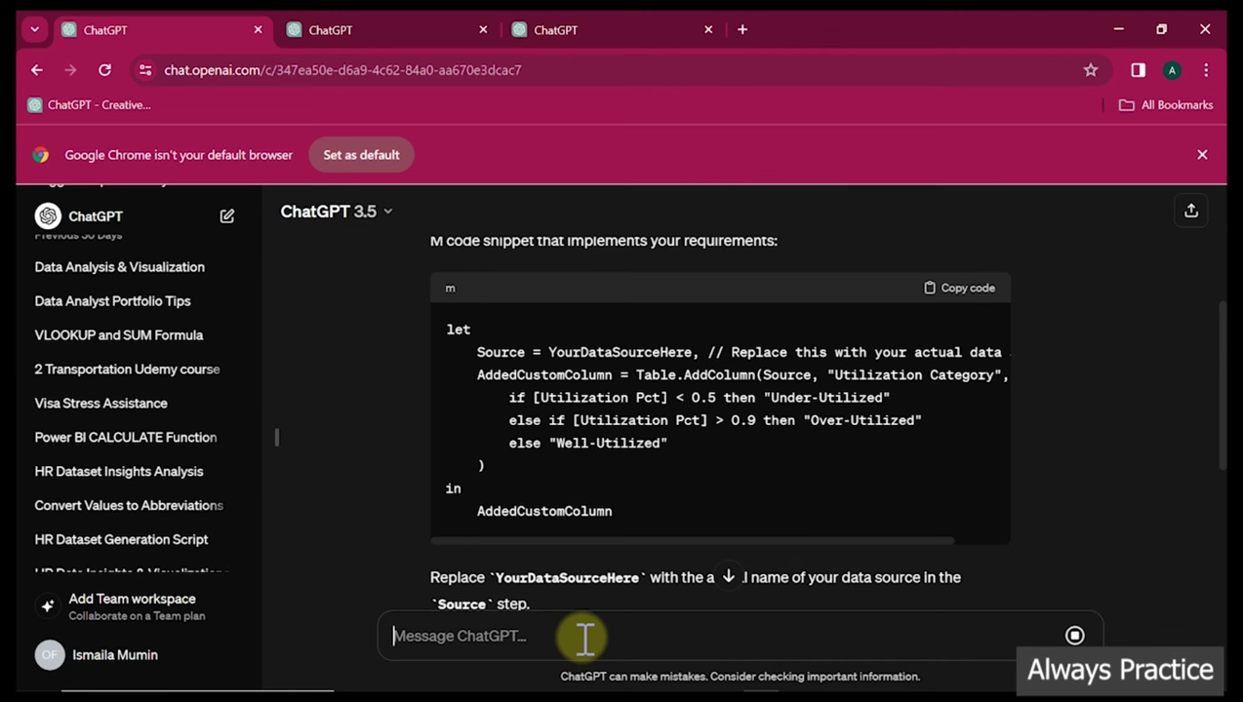
# Copy the M code updated for facttable_ridership, replace the whole custom column formula with it in Power Query Editor, and apply it
pyautogui.click(727, 583)
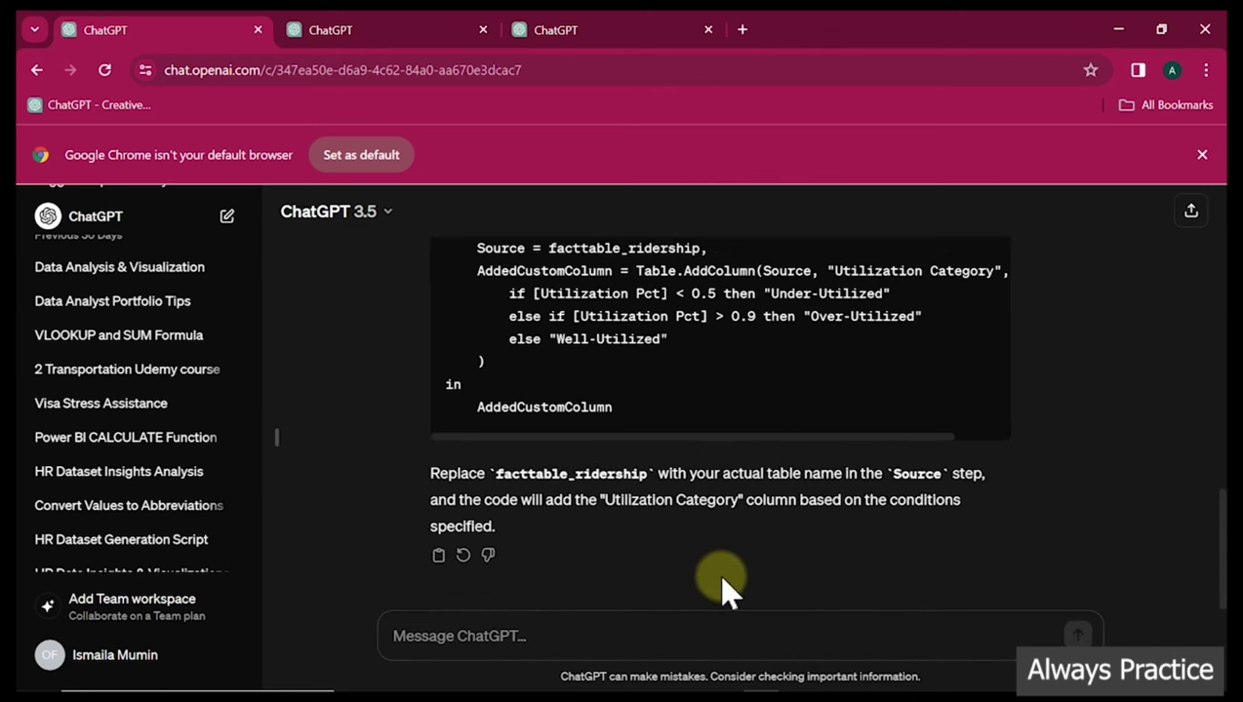
pyautogui.moveTo(1212, 522)
pyautogui.mouseDown()
pyautogui.moveTo(1212, 478)
pyautogui.moveTo(1213, 508)
pyautogui.mouseUp()
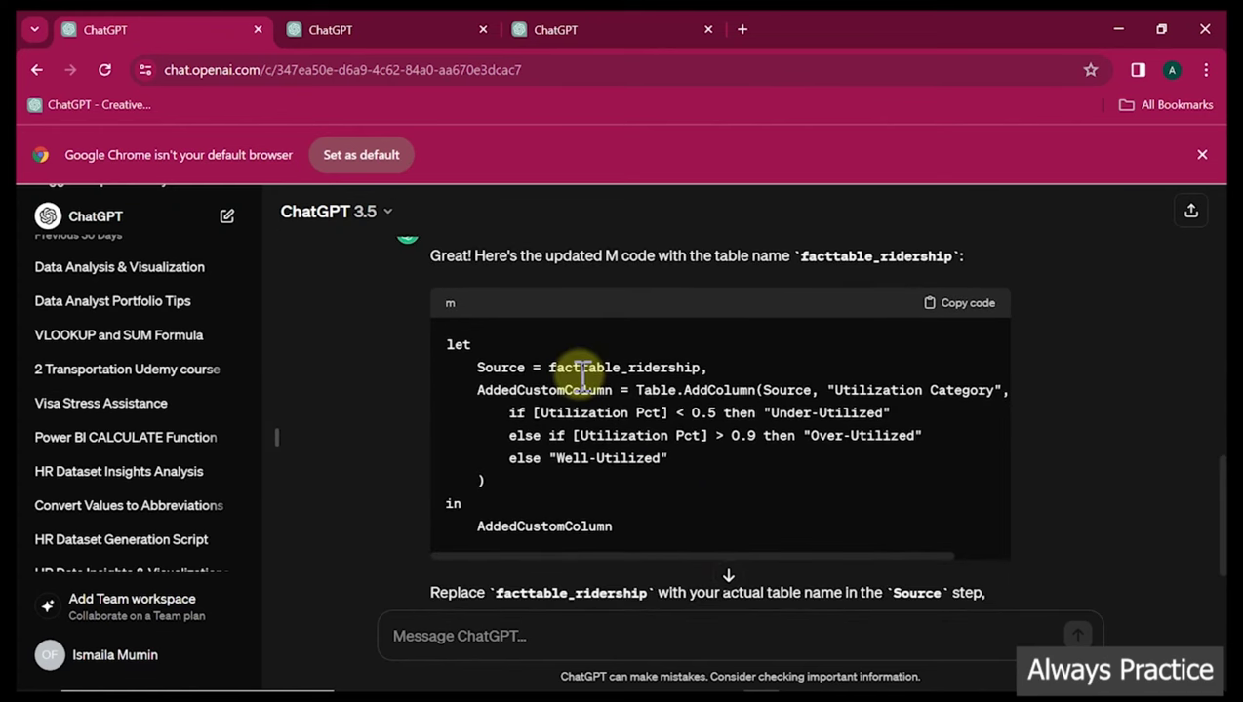
pyautogui.click(948, 305)
pyautogui.click(515, 674)
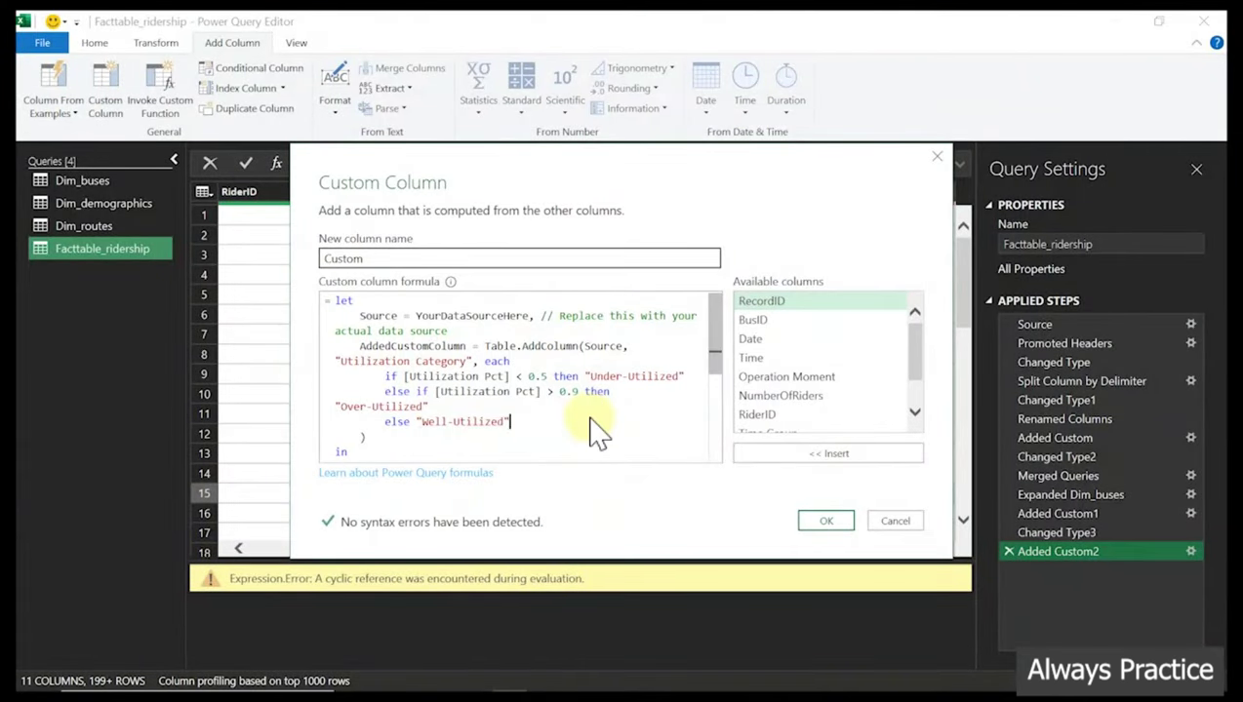
pyautogui.hotkey('ctrl', 'a')
pyautogui.hotkey('ctrl', 'v')
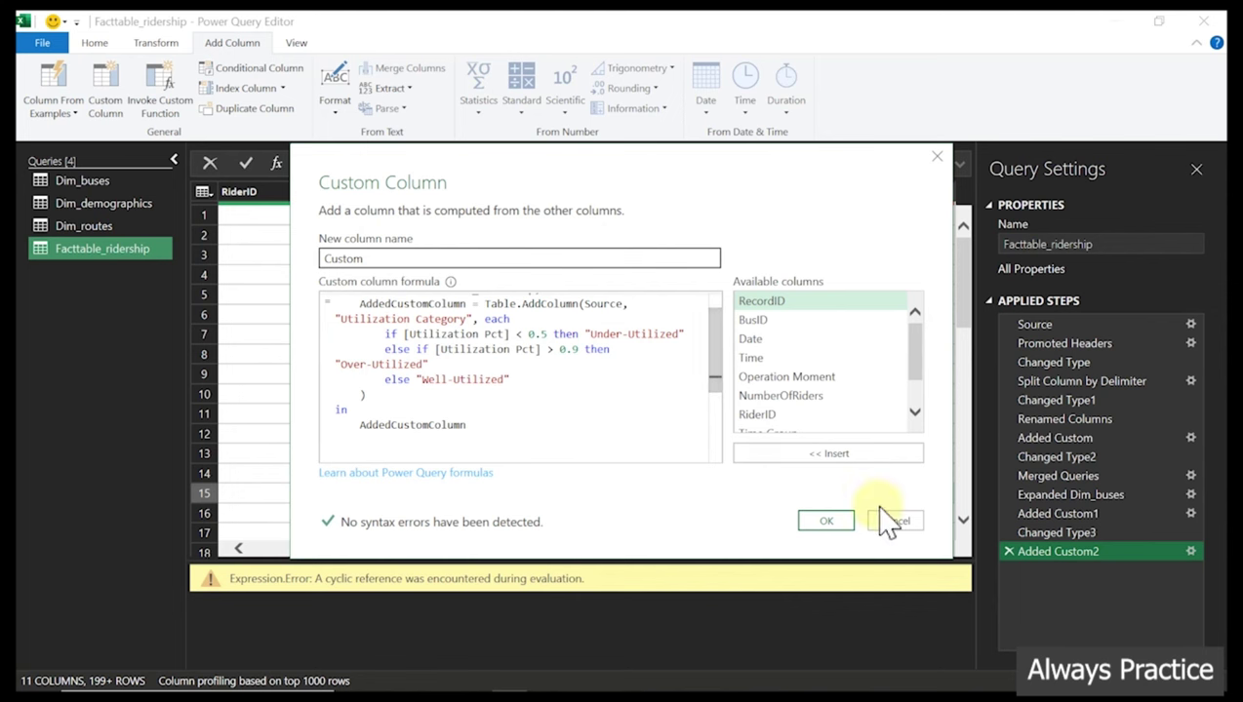
pyautogui.click(826, 521)
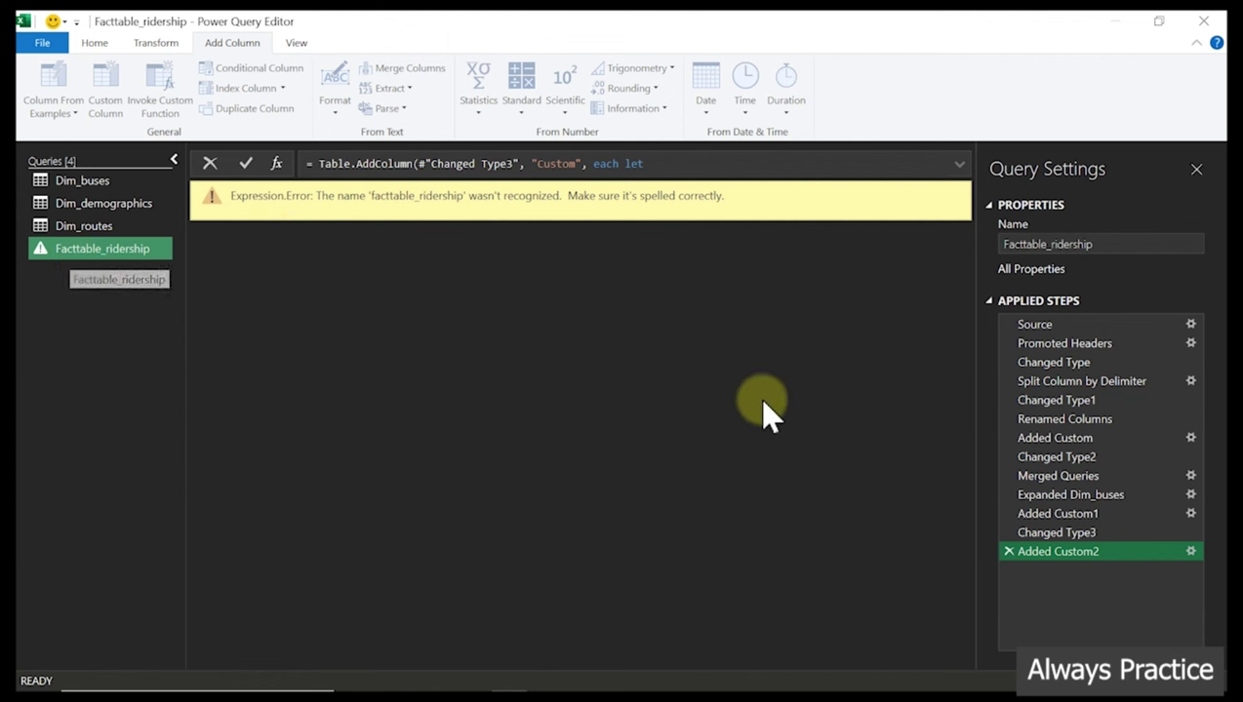
# Reopen the Added Custom2 formula and delete everything around the if, else if and else lines, including the let, Source, AddedCustomColumn and in parts
pyautogui.click(1190, 551)
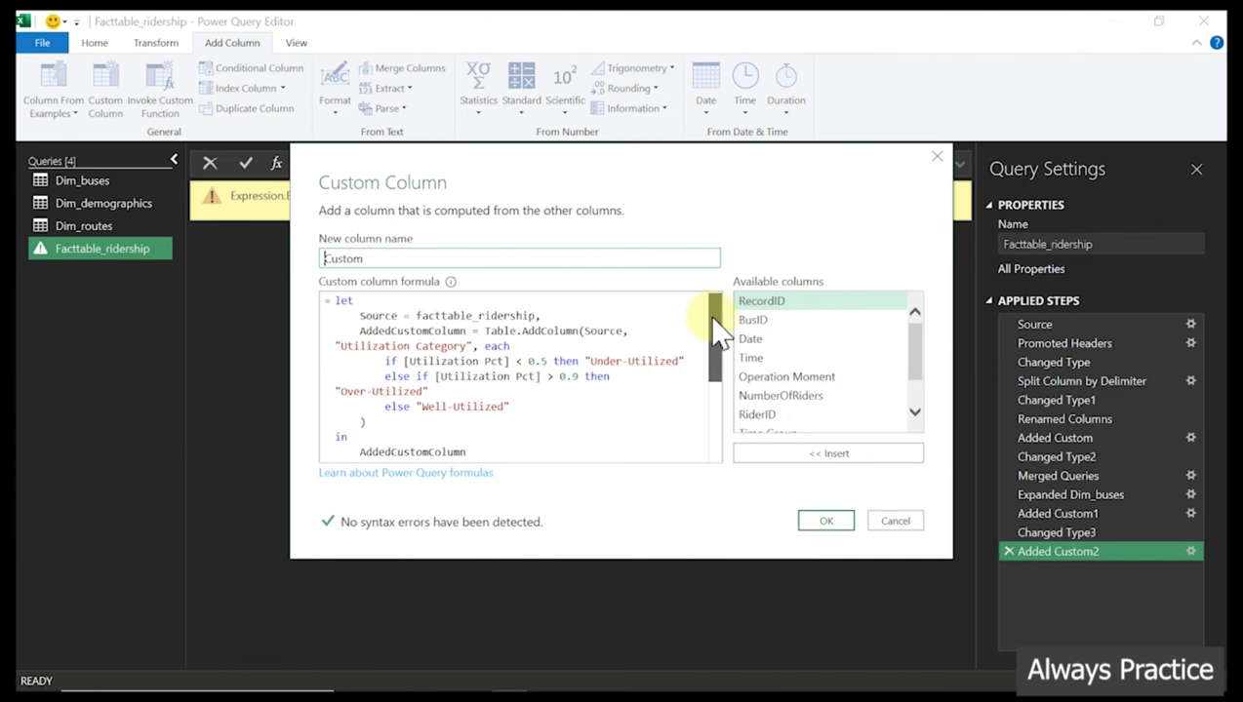
pyautogui.scroll(-1, 717, 332)
pyautogui.scroll(1, 717, 324)
pyautogui.scroll(-1, 715, 325)
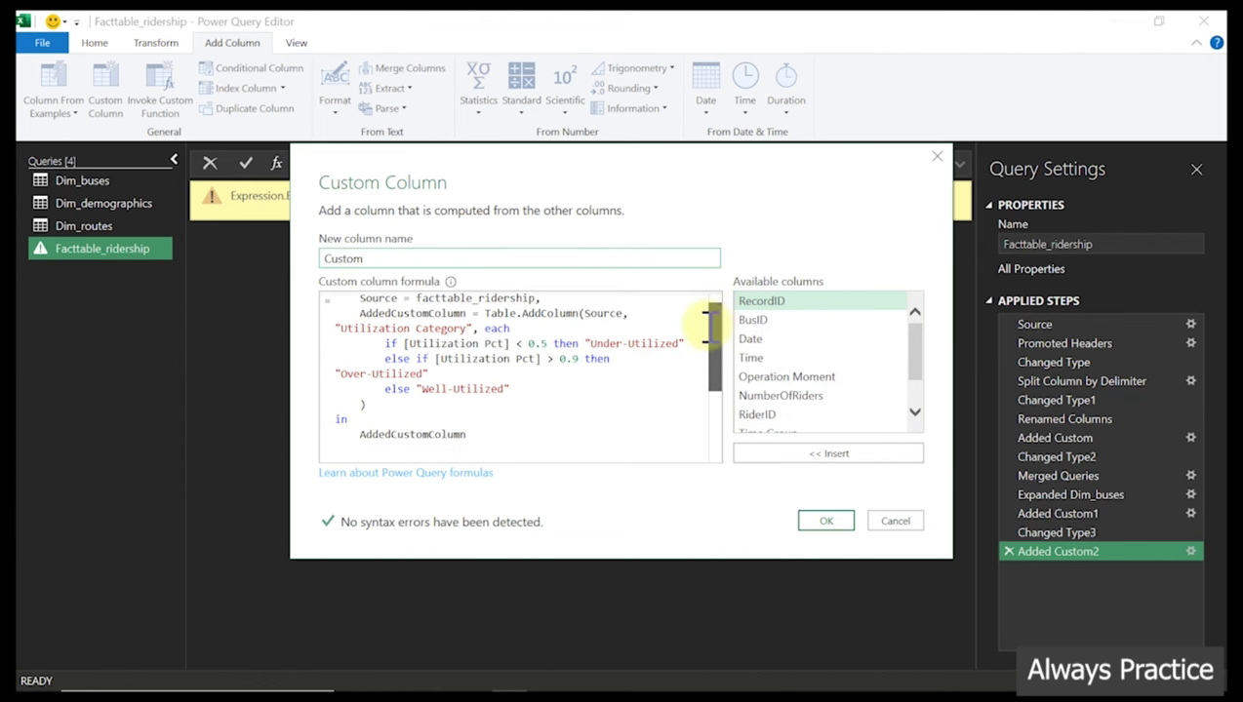
pyautogui.scroll(1, 711, 328)
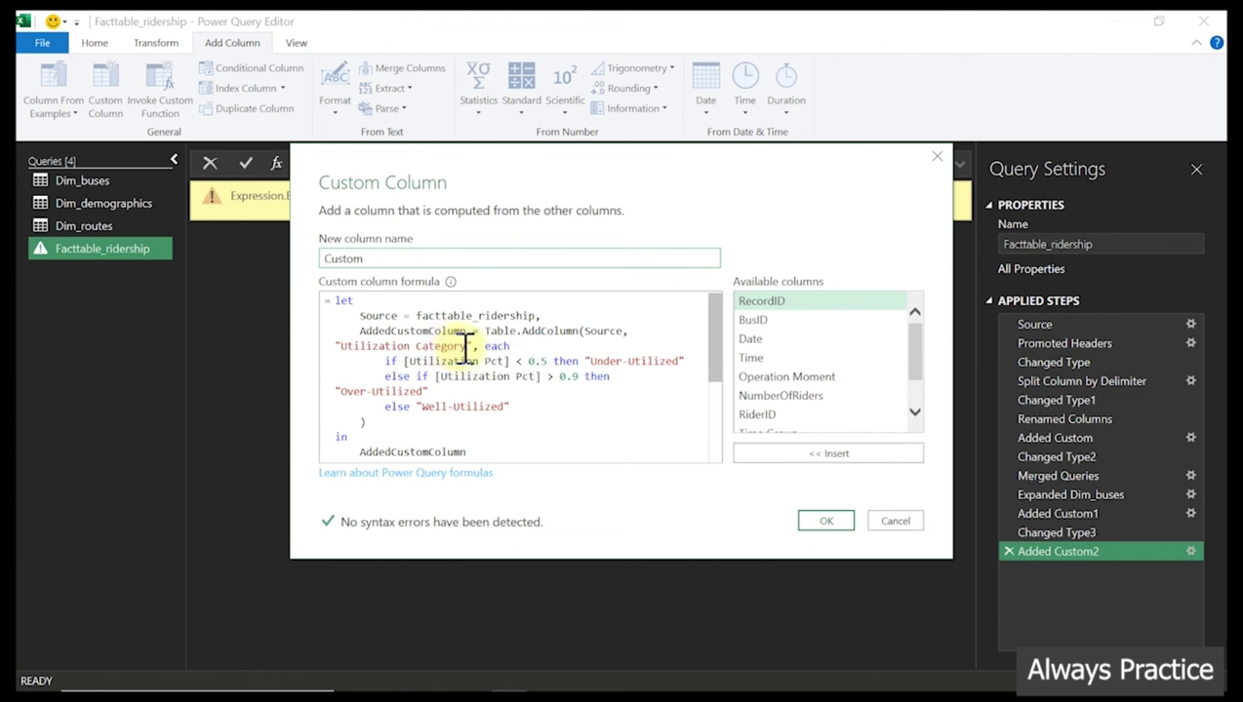
pyautogui.moveTo(521, 348); pyautogui.dragTo(333, 297)
pyautogui.press('BackSpace')
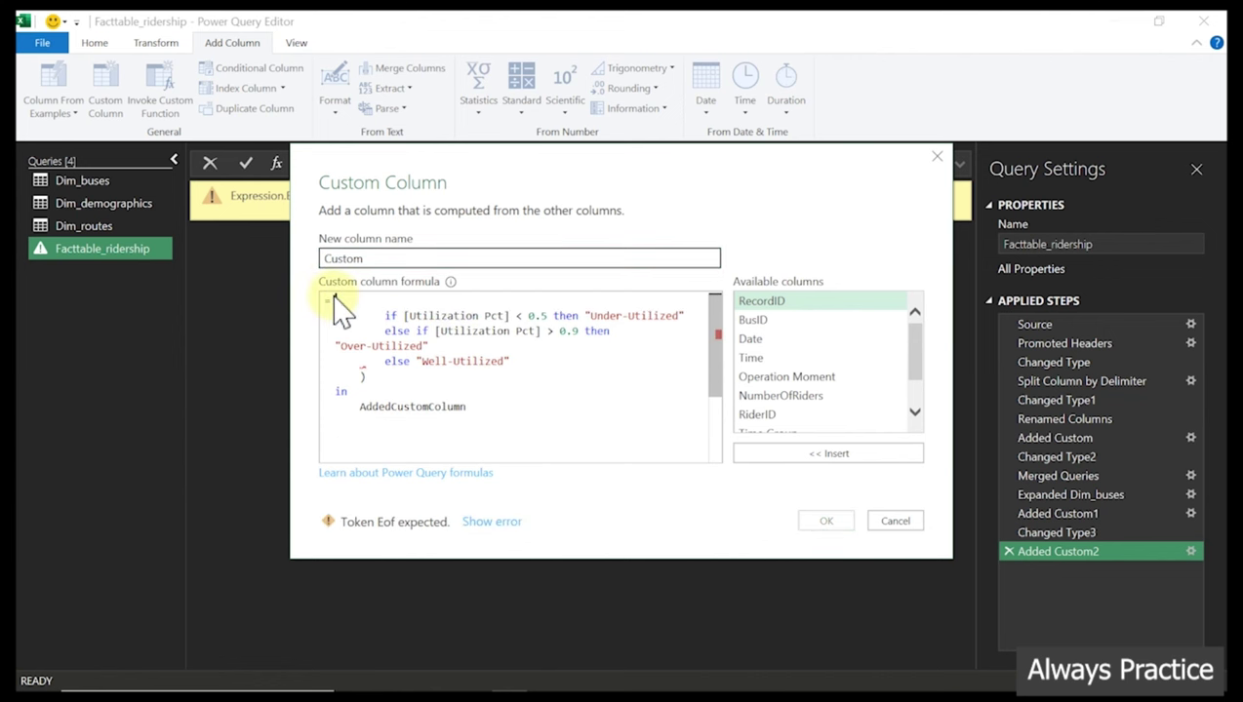
pyautogui.moveTo(359, 378); pyautogui.dragTo(491, 417)
pyautogui.press('BackSpace')
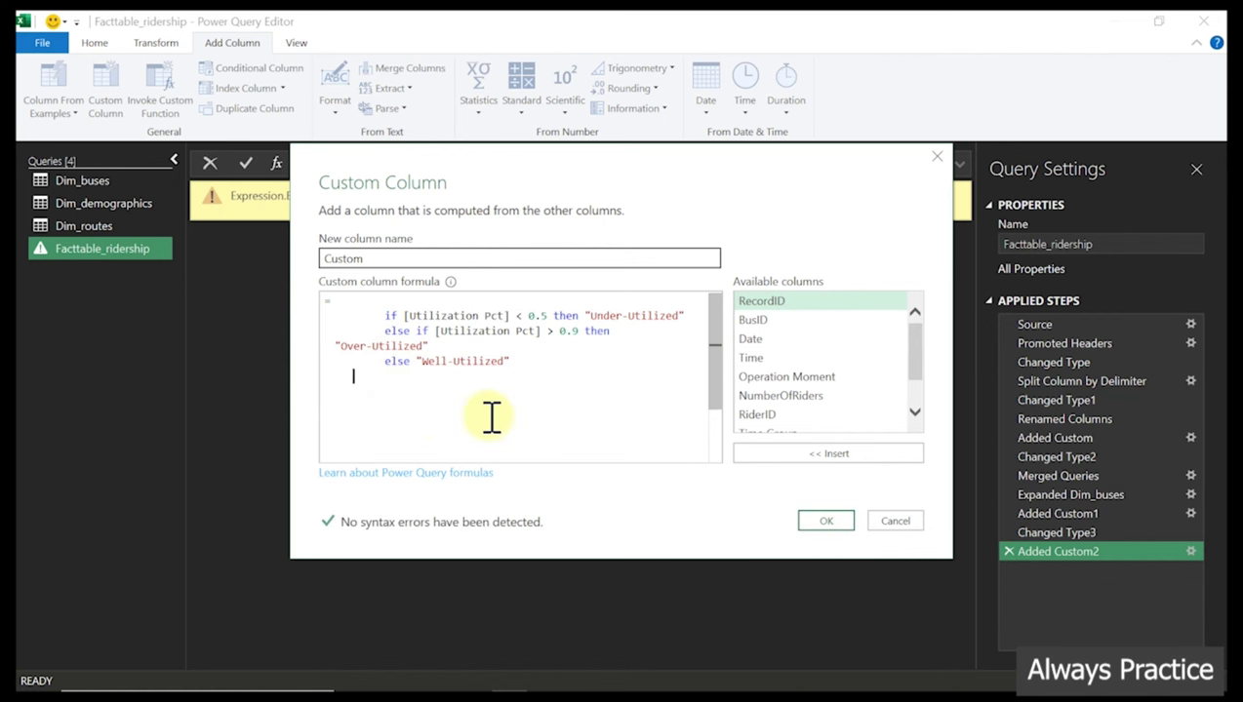
# Apply the trimmed if/else formula to the custom column and review its conditions in the Added Custom2 settings
pyautogui.click(820, 520)
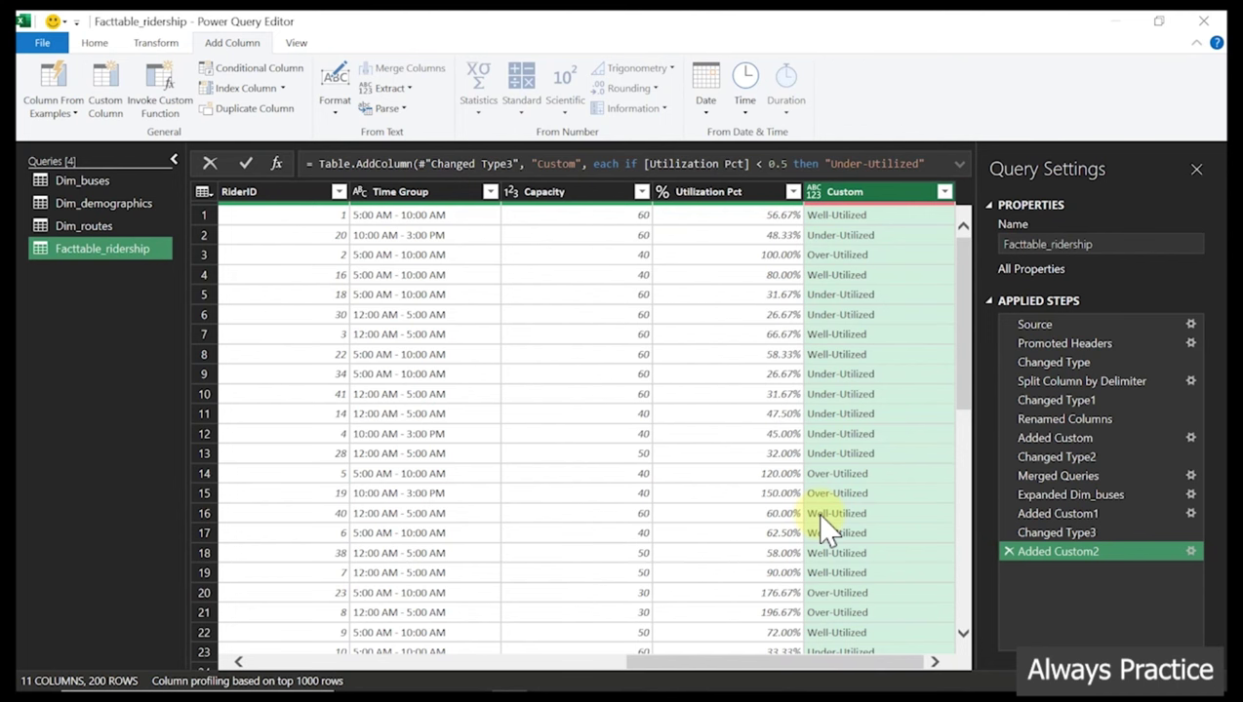
pyautogui.click(1190, 552)
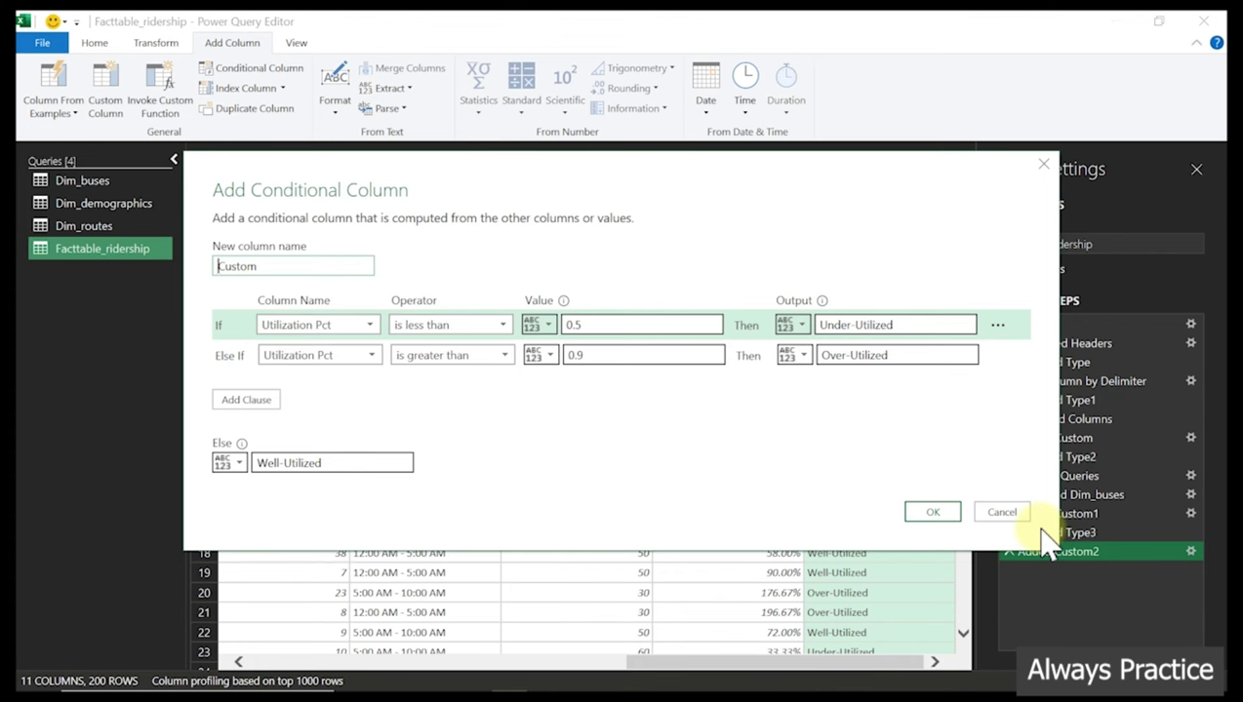
pyautogui.click(1011, 514)
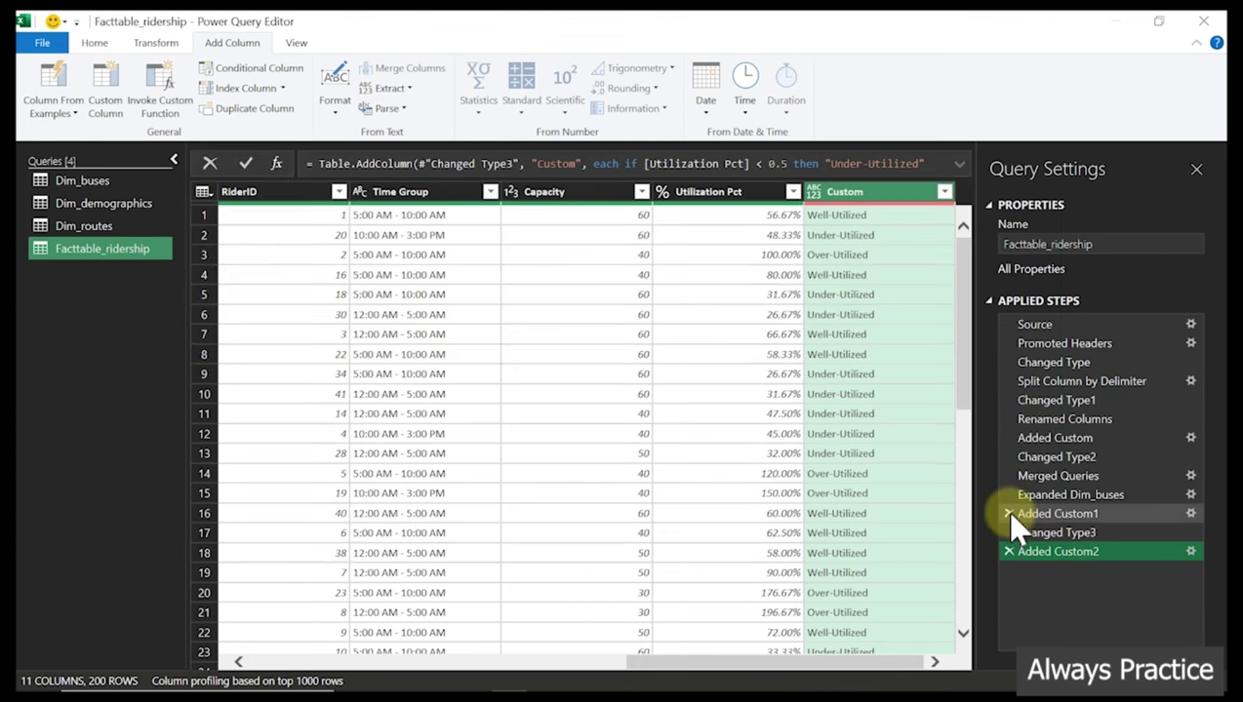
# Delete the Added Custom2 step and add a new custom column using the copied M code for facttable_ridership
pyautogui.click(1010, 552)
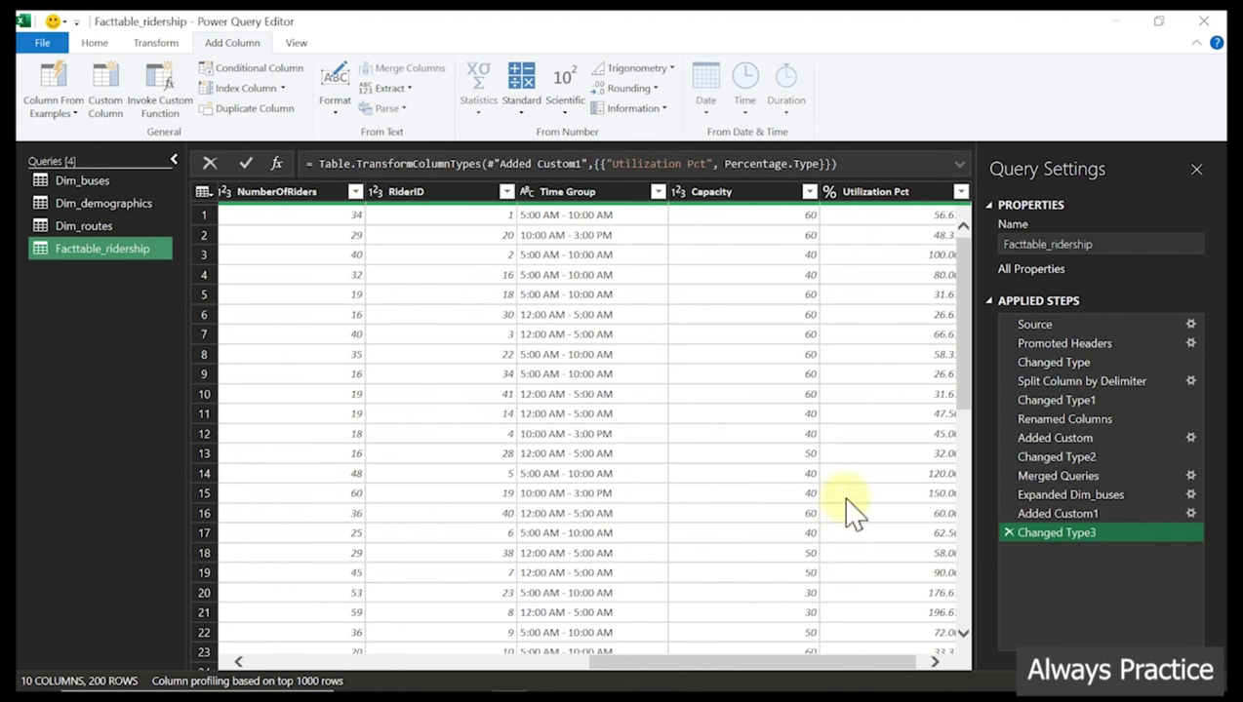
pyautogui.click(103, 84)
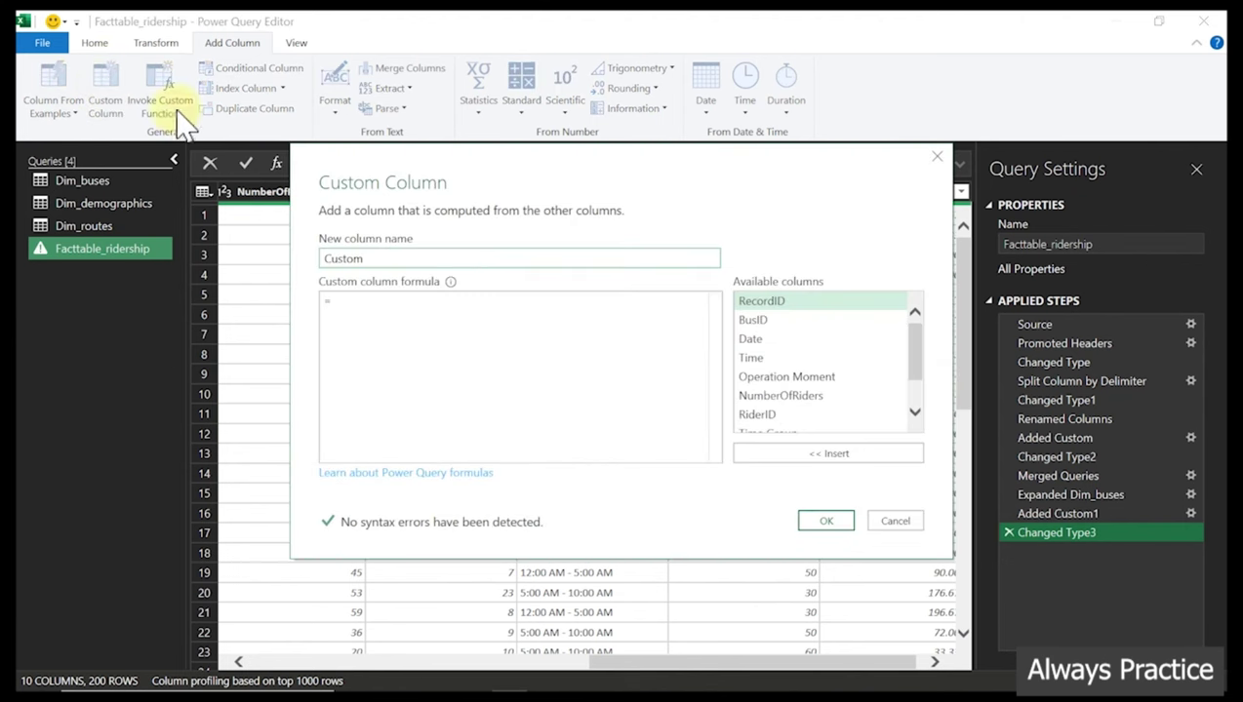
pyautogui.click(349, 317)
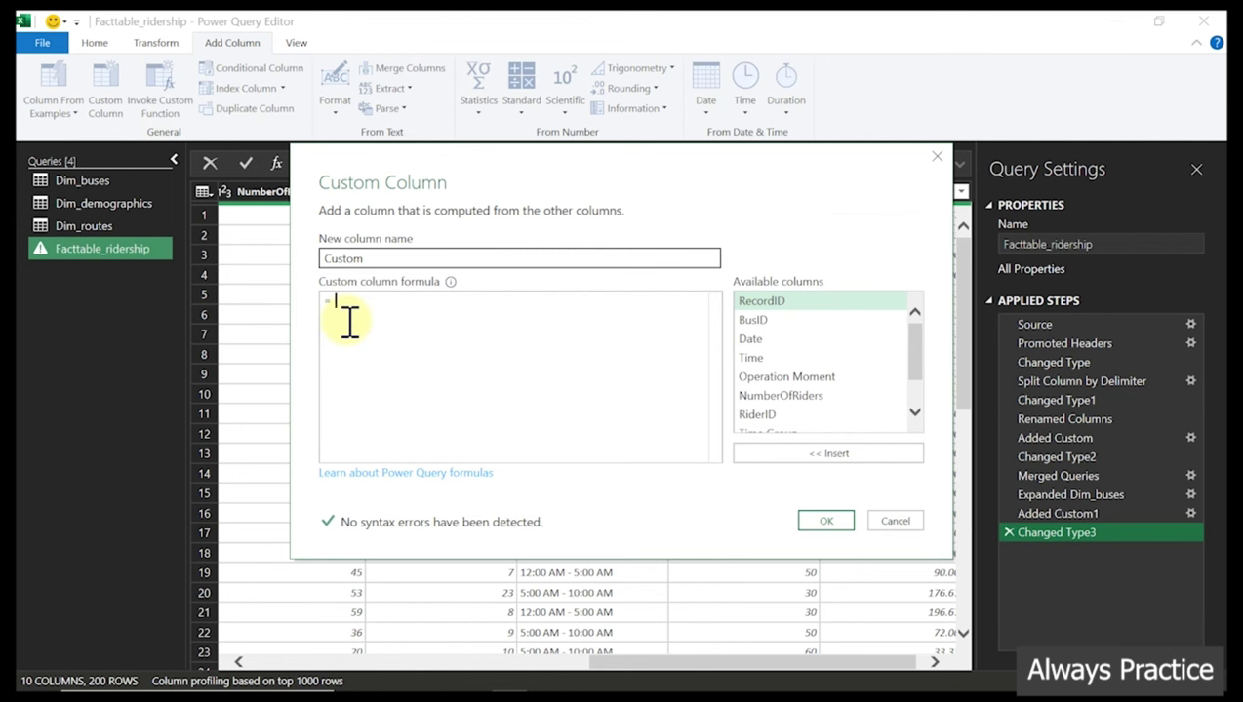
pyautogui.hotkey('ctrl', 'v')
pyautogui.click(825, 522)
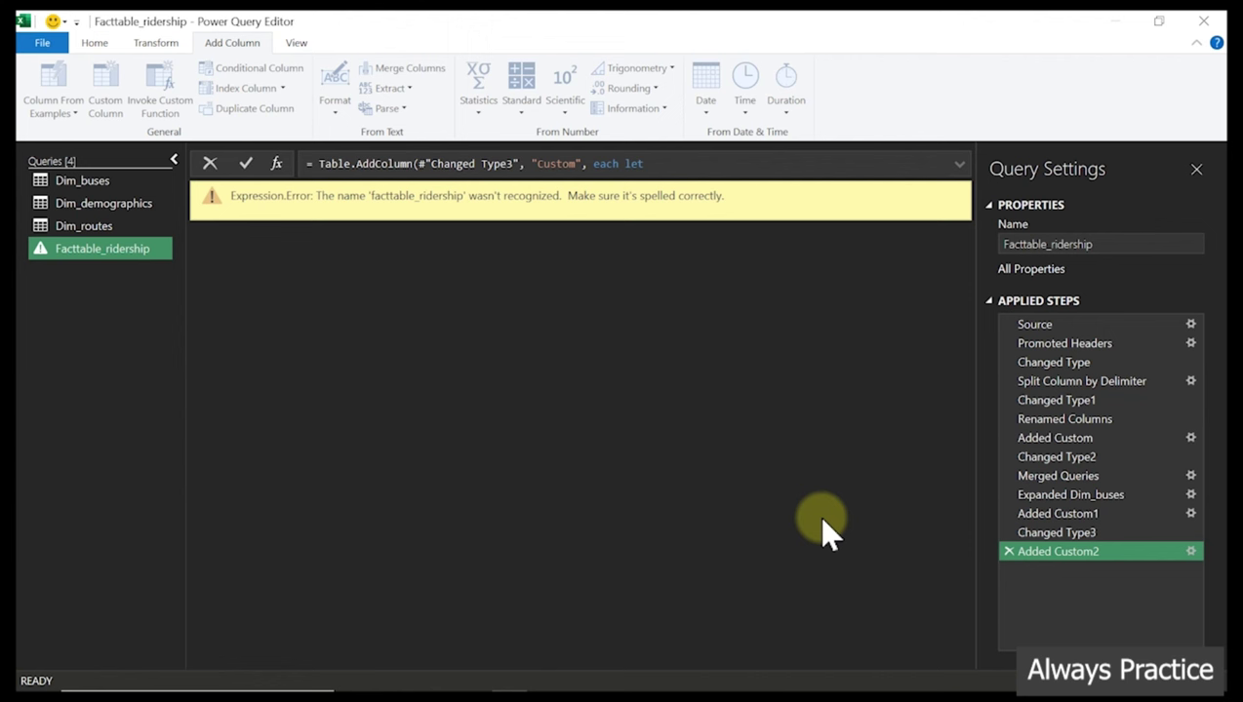
# Reopen the new custom column's formula, strip the code surrounding the if, else if and else lines, and apply it
pyautogui.click(1191, 553)
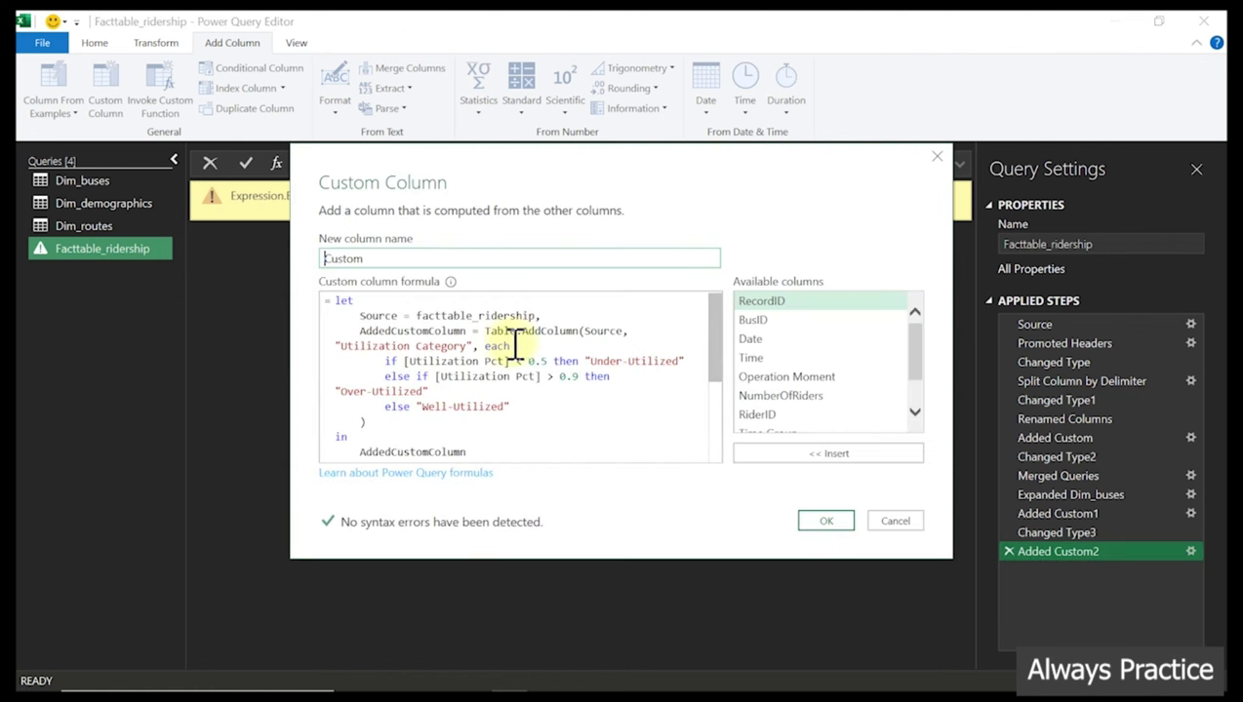
pyautogui.moveTo(511, 346); pyautogui.dragTo(340, 304)
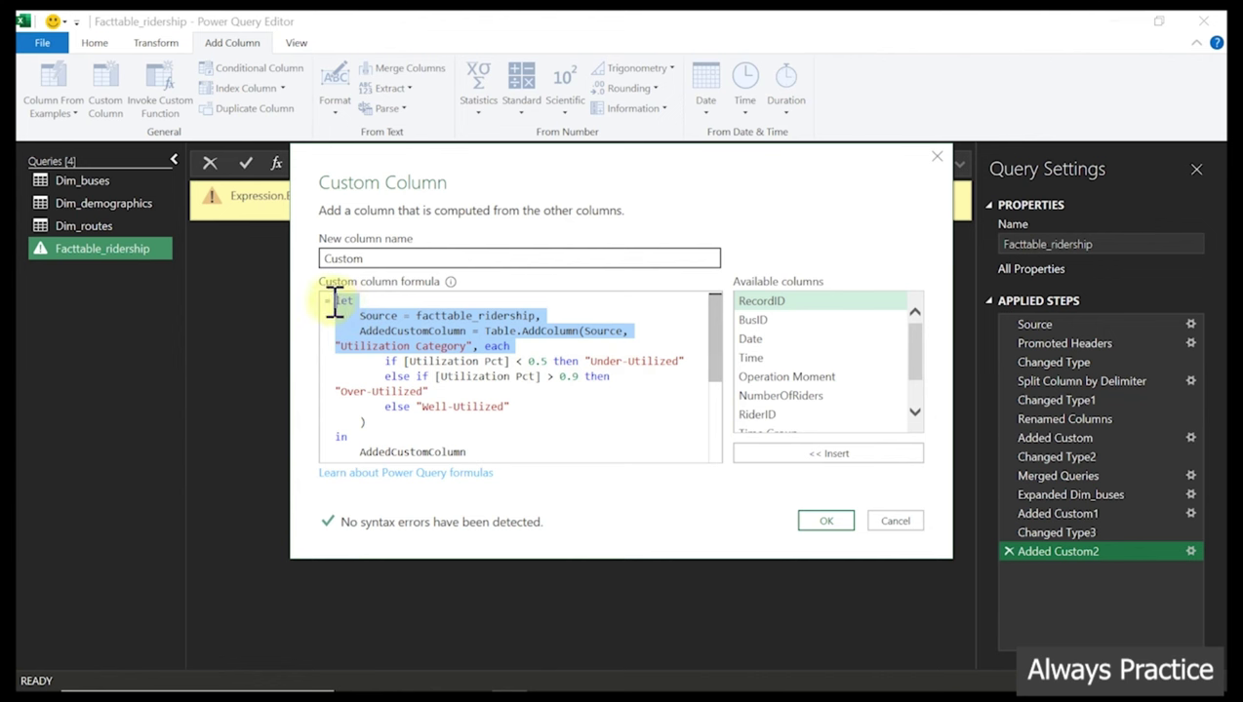
pyautogui.press('Delete')
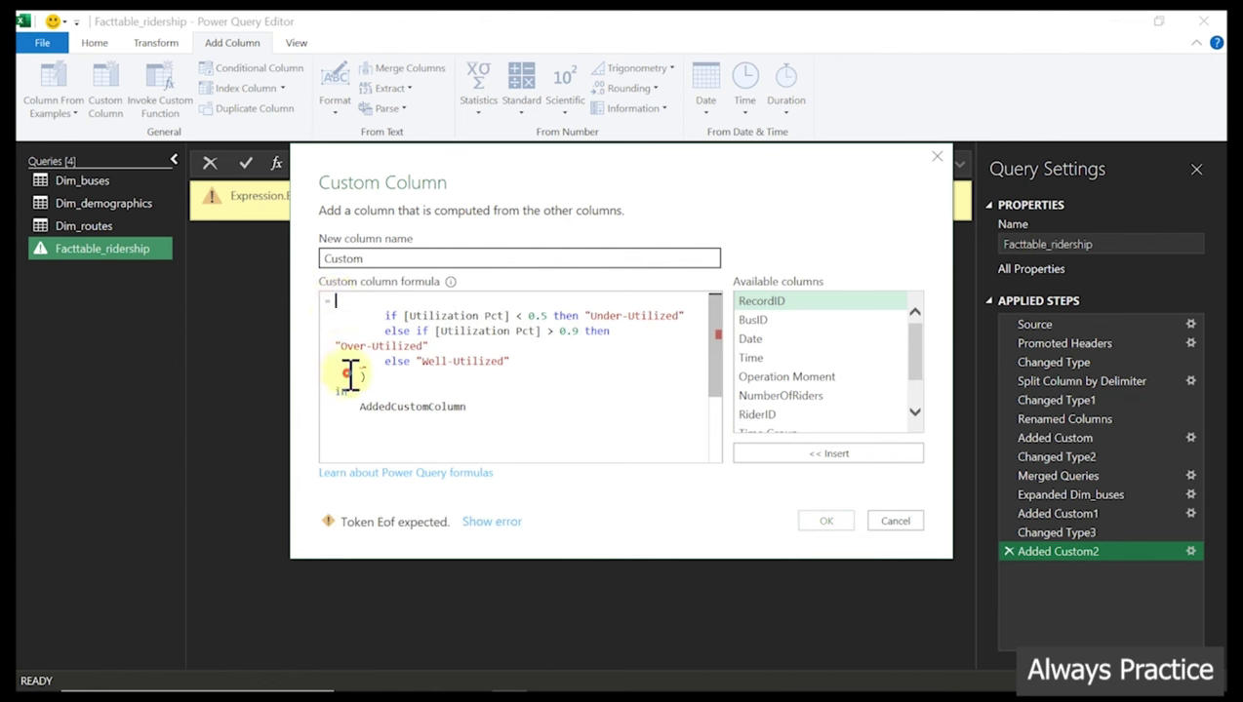
pyautogui.moveTo(348, 376); pyautogui.dragTo(481, 417)
pyautogui.press('Delete')
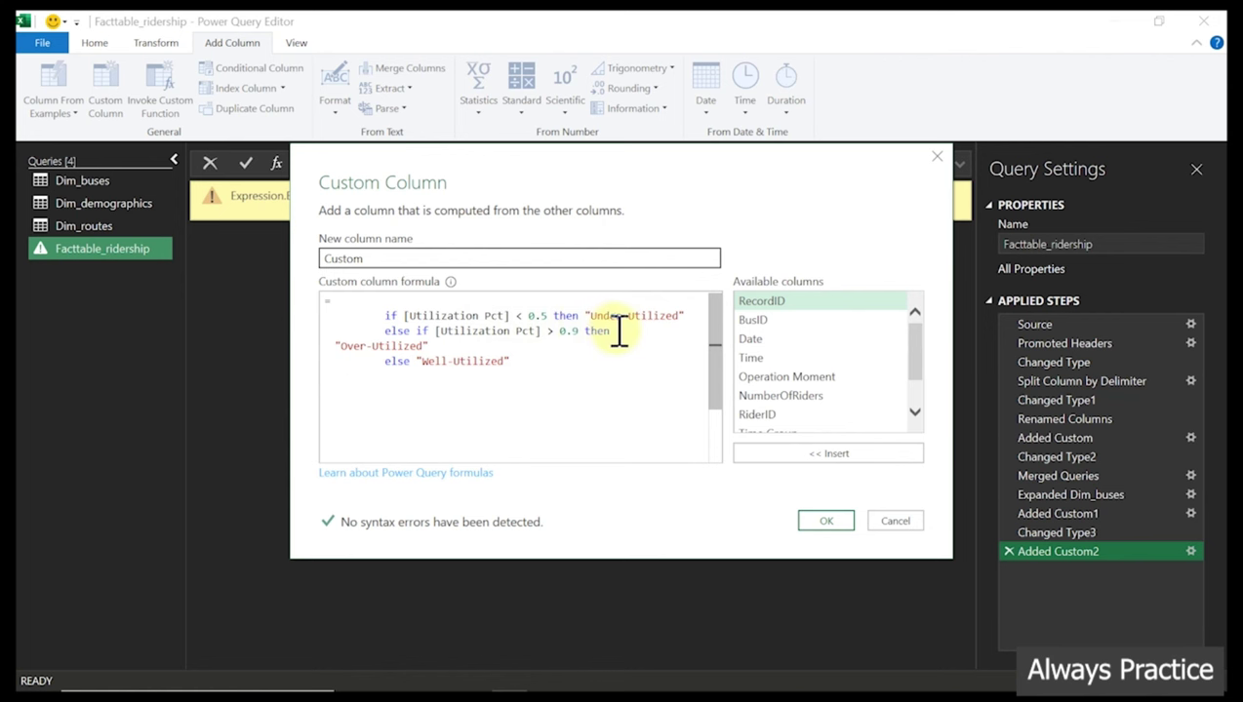
pyautogui.click(825, 522)
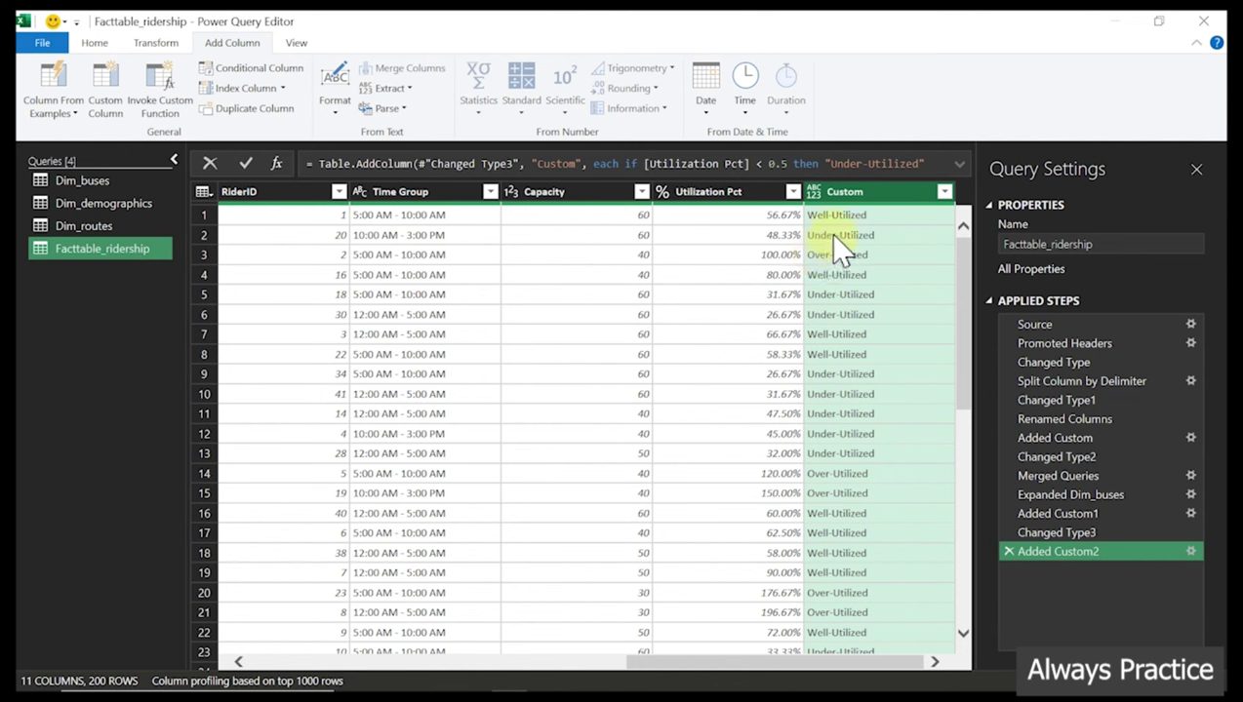
# Compare the Added Custom2 conditions with the original segmentation prompt in ChatGPT, and return to the Power Query Editor
pyautogui.click(1190, 552)
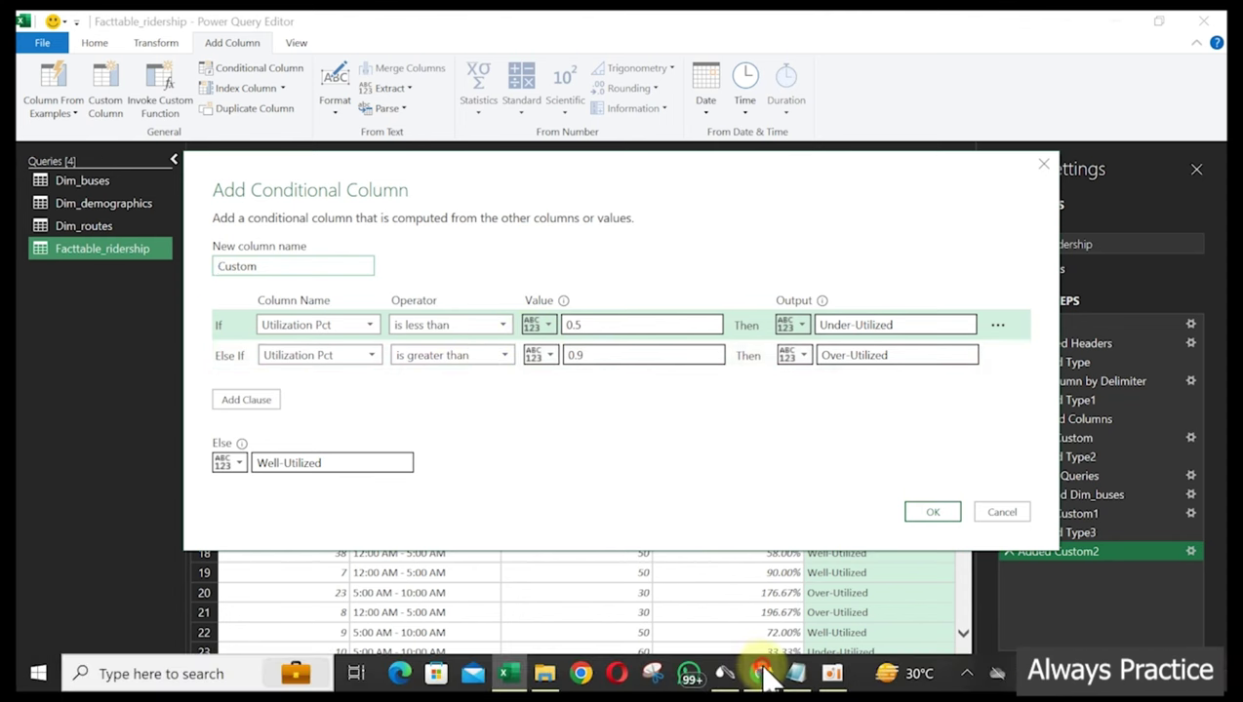
pyautogui.click(762, 675)
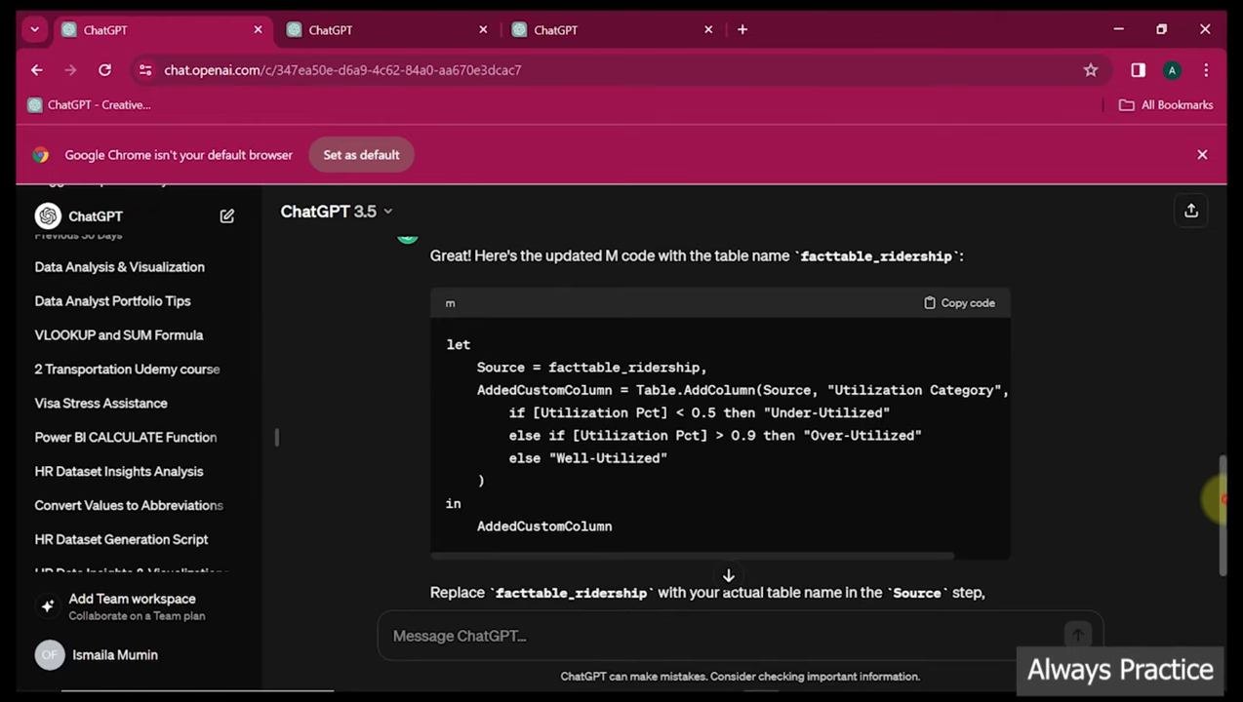
pyautogui.moveTo(1216, 506); pyautogui.dragTo(1207, 195)
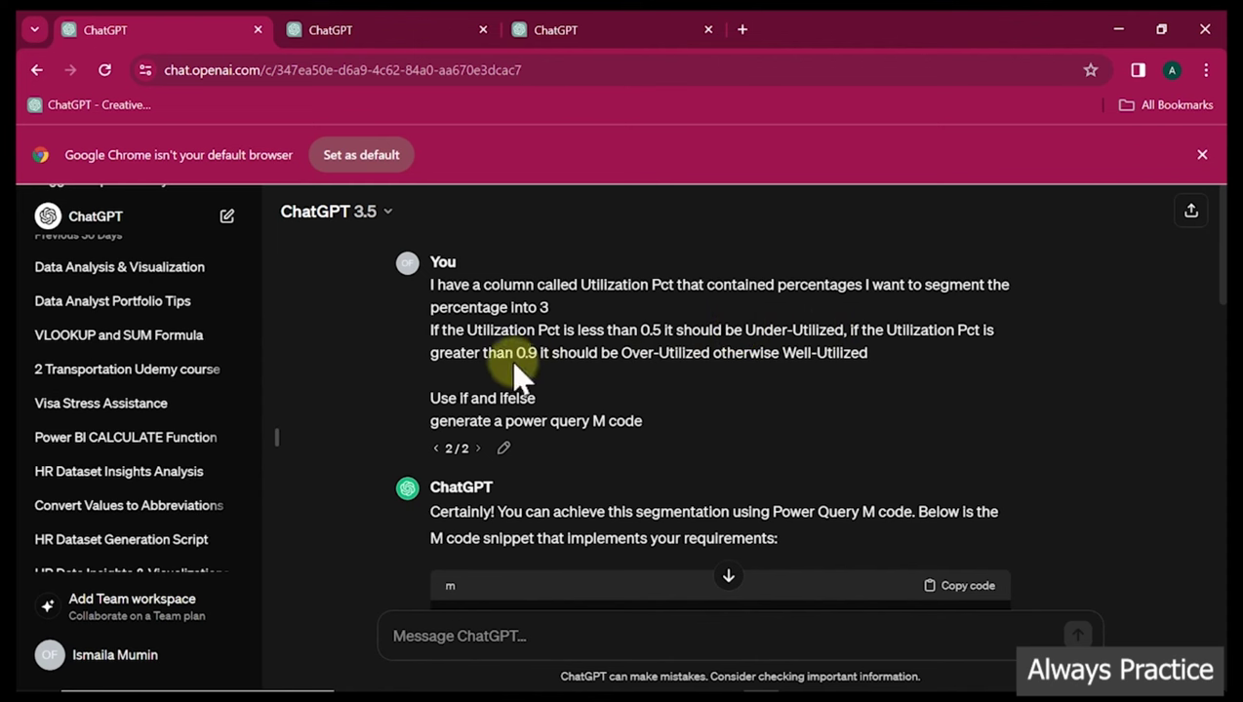
pyautogui.click(1109, 39)
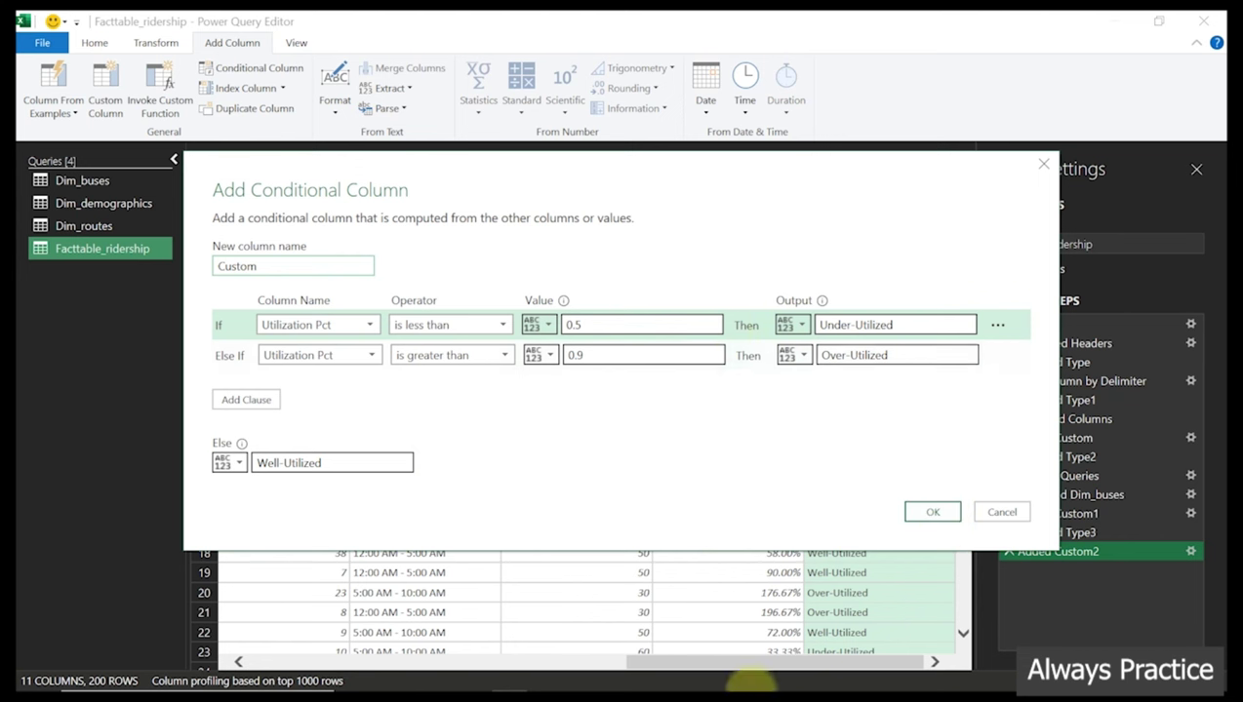
pyautogui.moveTo(766, 688)
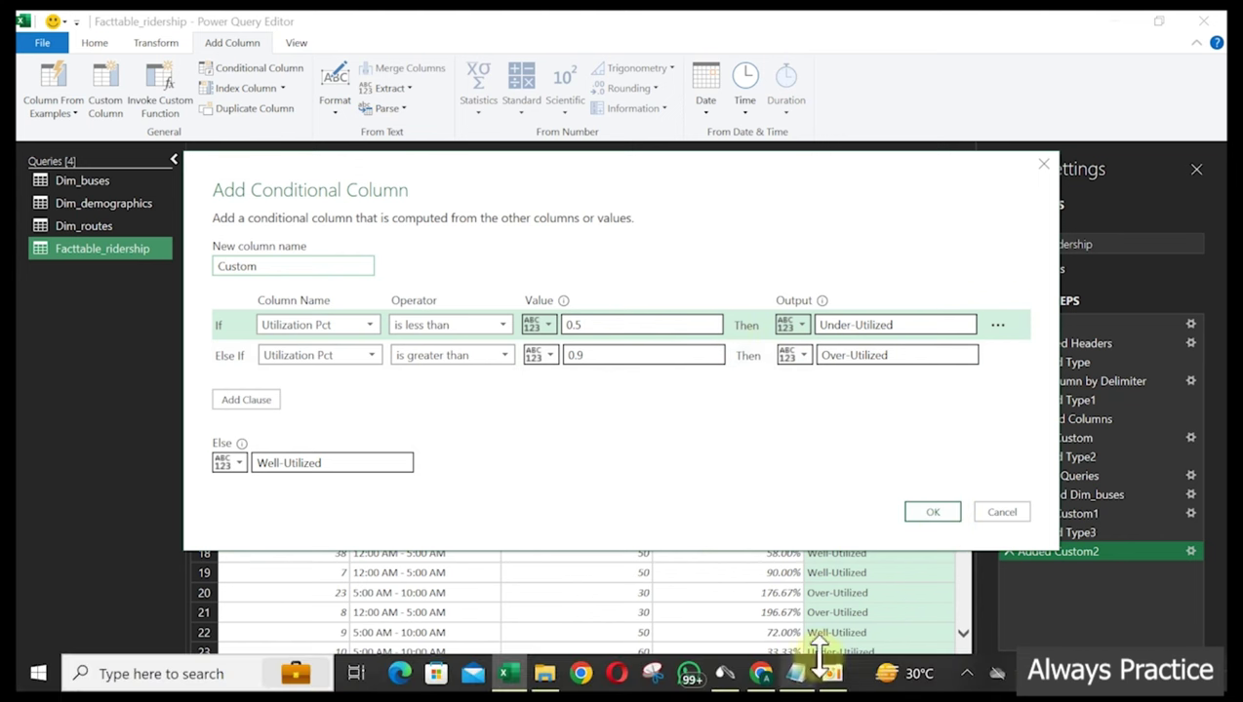
pyautogui.click(766, 678)
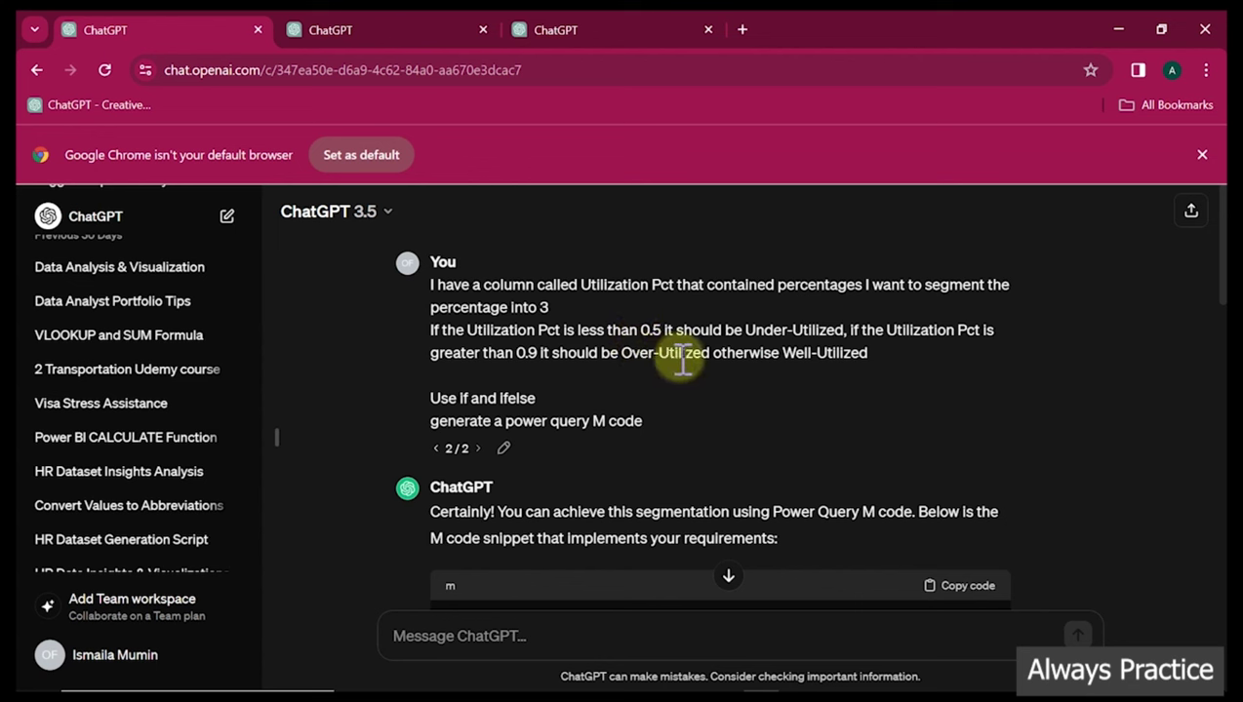
pyautogui.click(1117, 30)
pyautogui.click(933, 512)
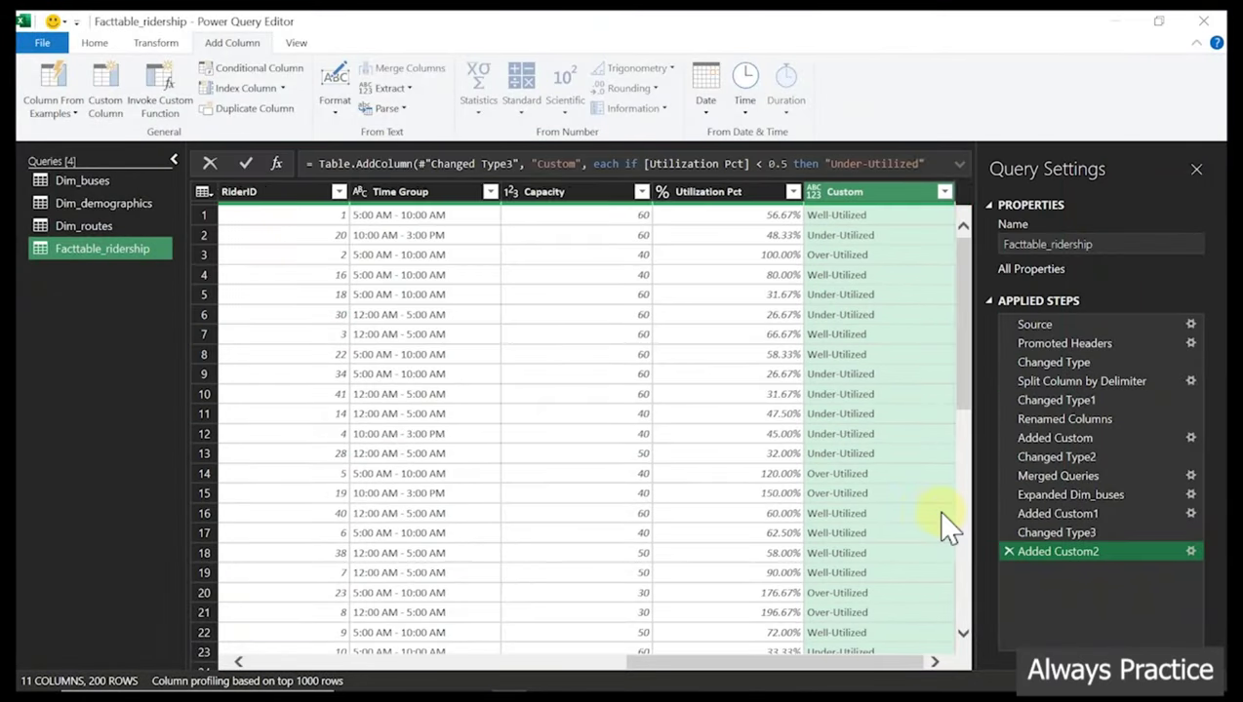
# Filter the Custom column to Over-Utilized only and inspect the Capacity and Utilization Pct values of those rows
pyautogui.click(944, 192)
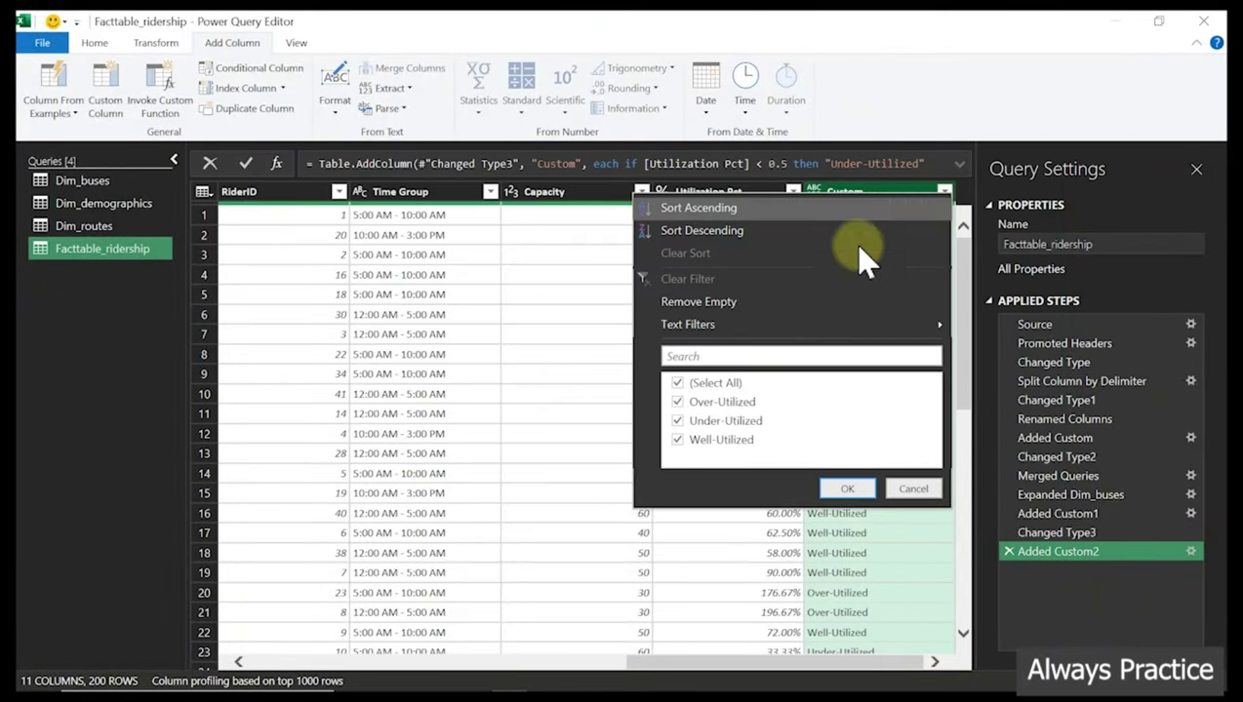
pyautogui.click(677, 383)
pyautogui.click(678, 402)
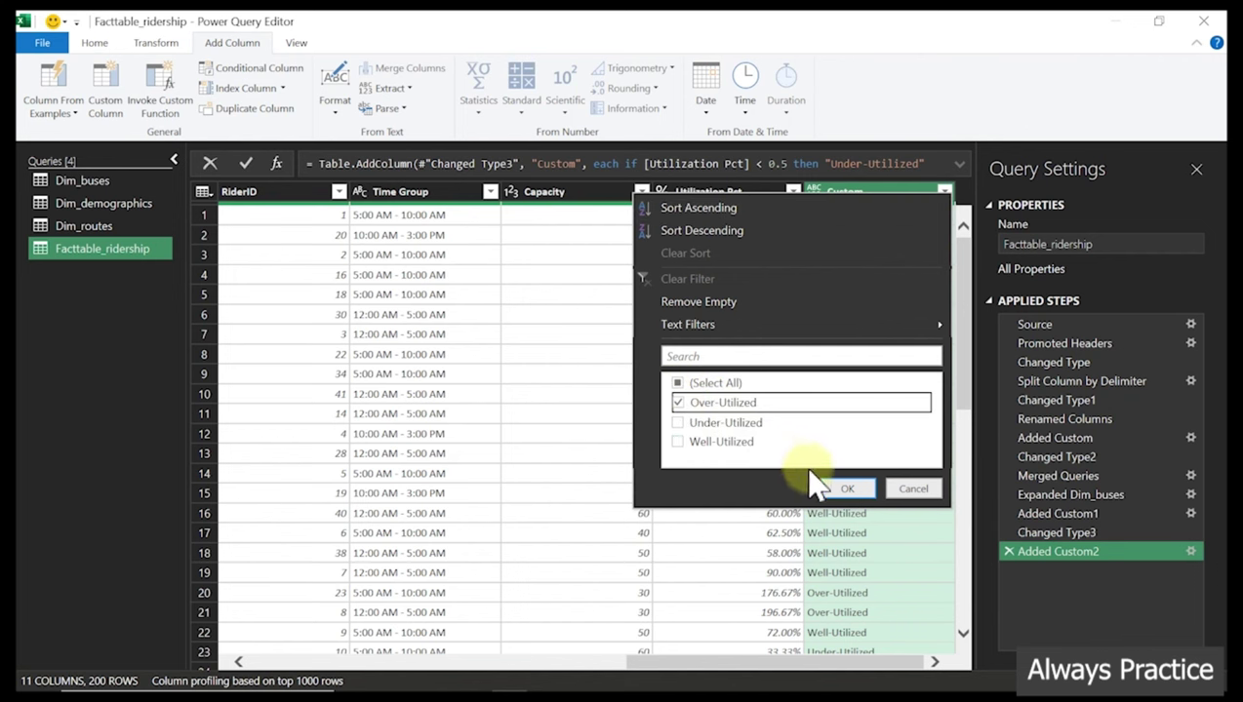
pyautogui.click(840, 488)
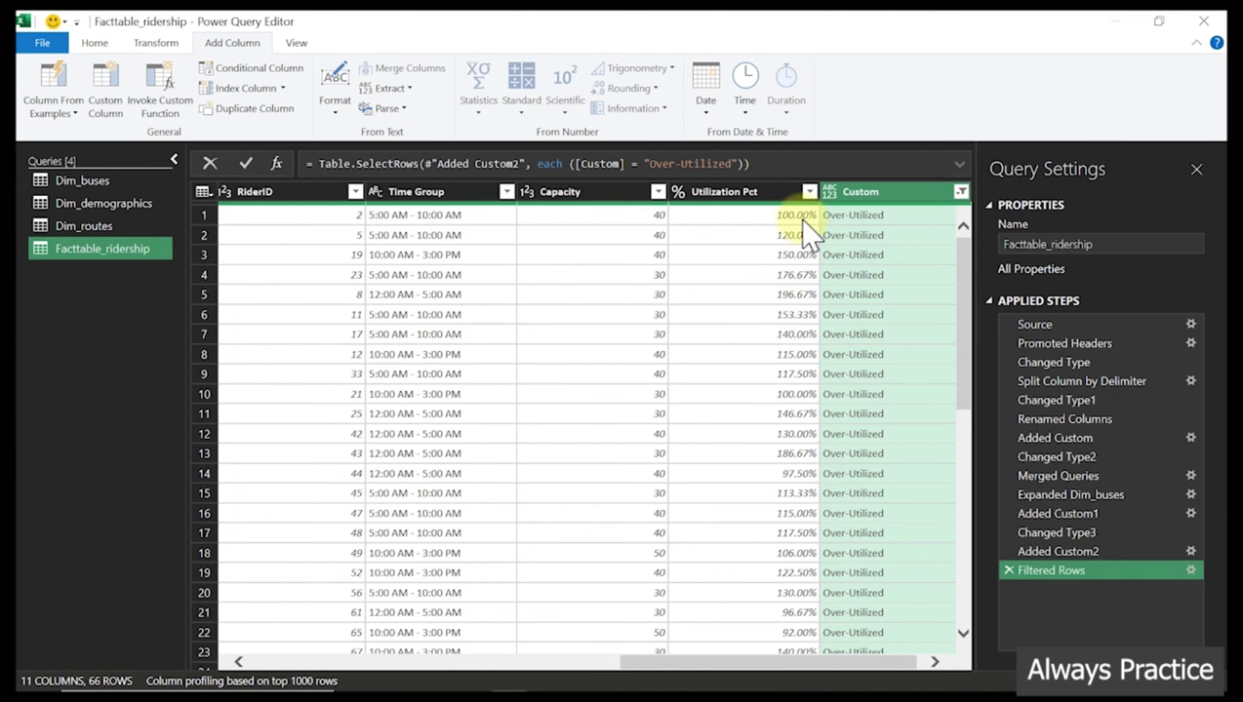
pyautogui.click(624, 216)
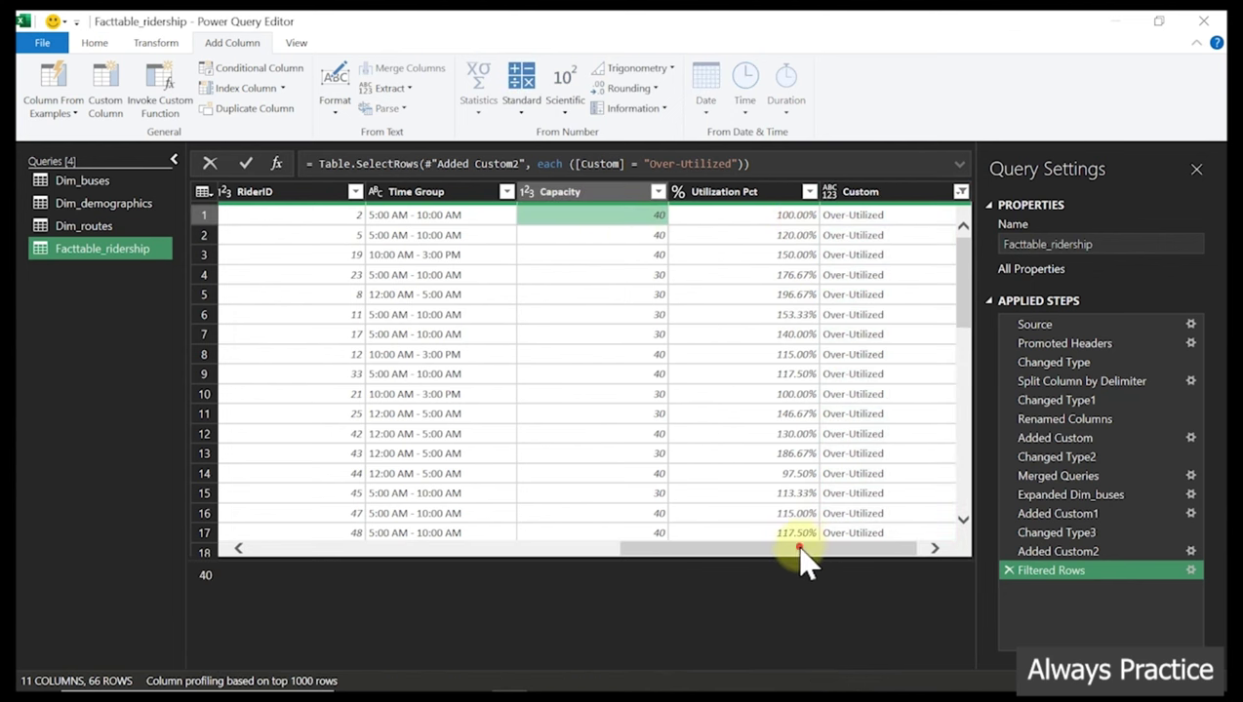
pyautogui.moveTo(800, 552); pyautogui.dragTo(841, 555)
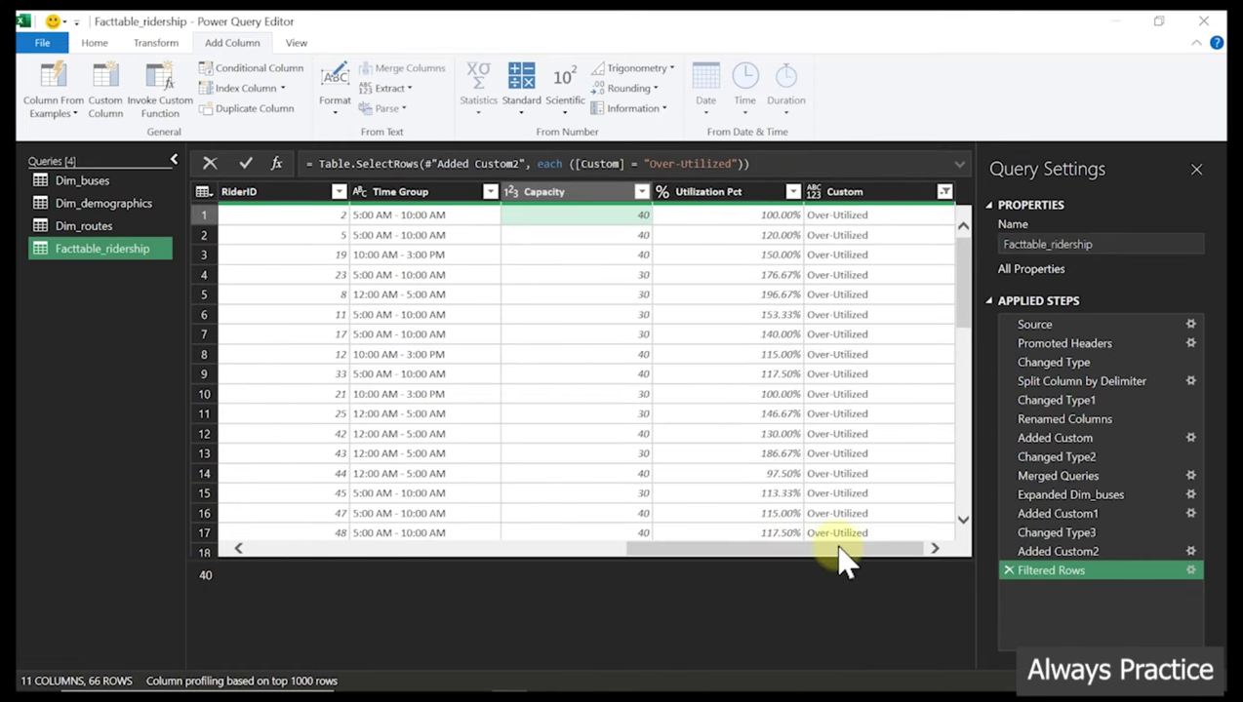
# View the Filtered Rows settings without changing them and delete that step
pyautogui.click(1190, 570)
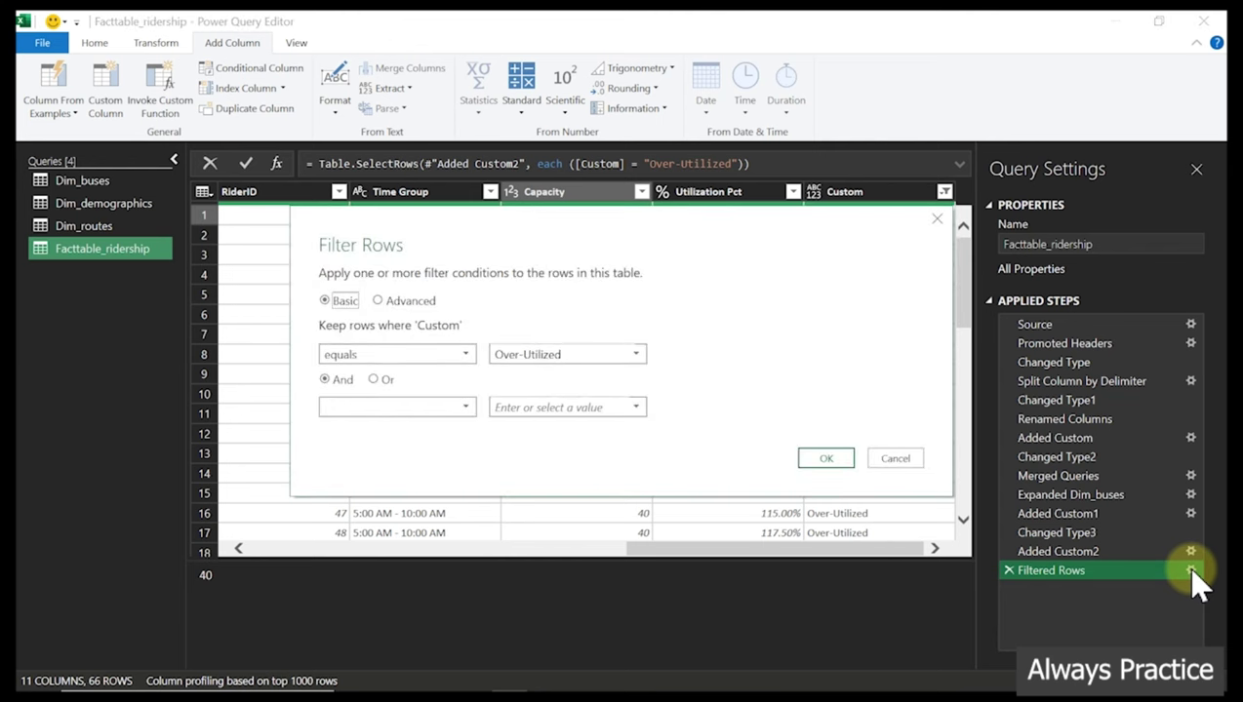
pyautogui.click(915, 464)
pyautogui.click(1009, 571)
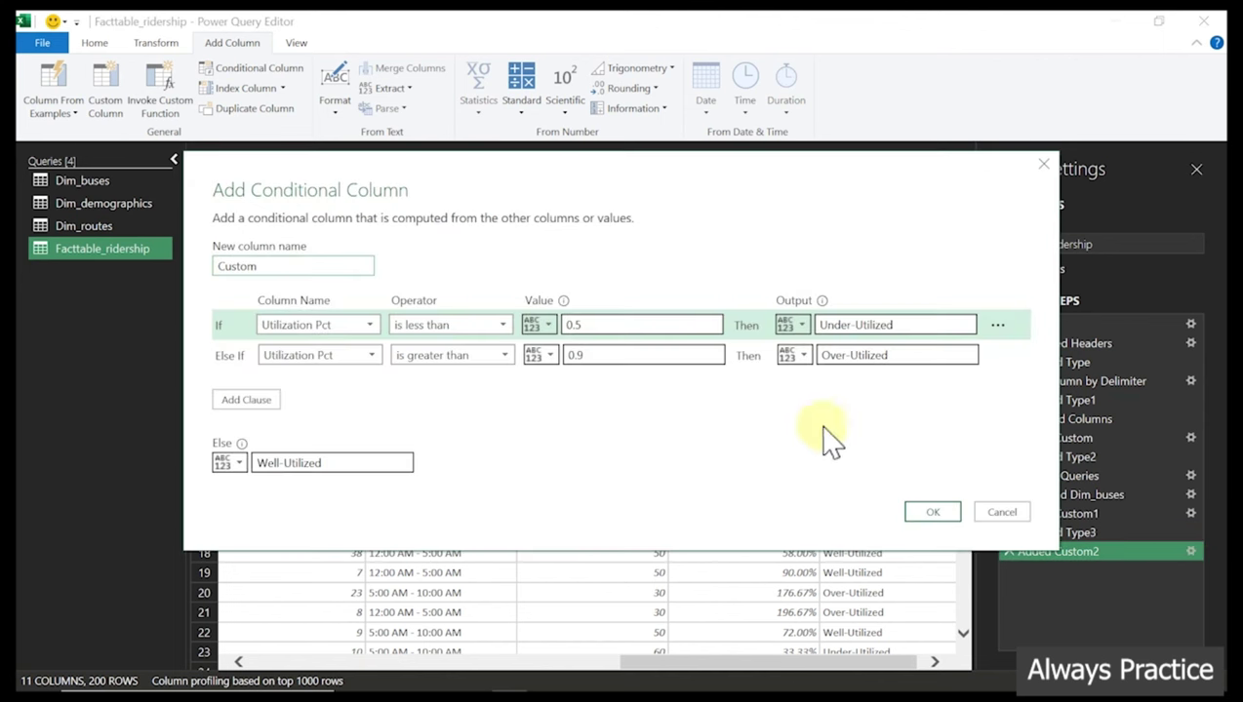
# In the Added Custom2 conditions, set the Else If operator for Utilization Pct to "is less than" and apply it
pyautogui.click(503, 357)
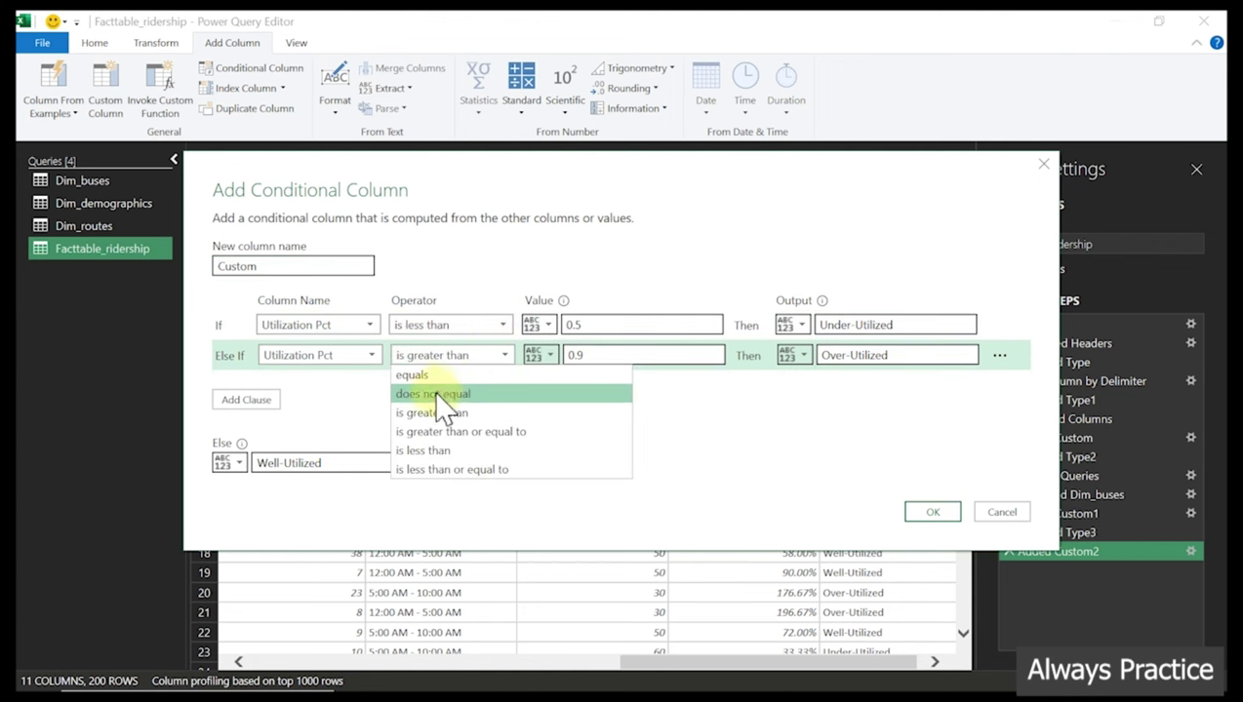
pyautogui.click(439, 454)
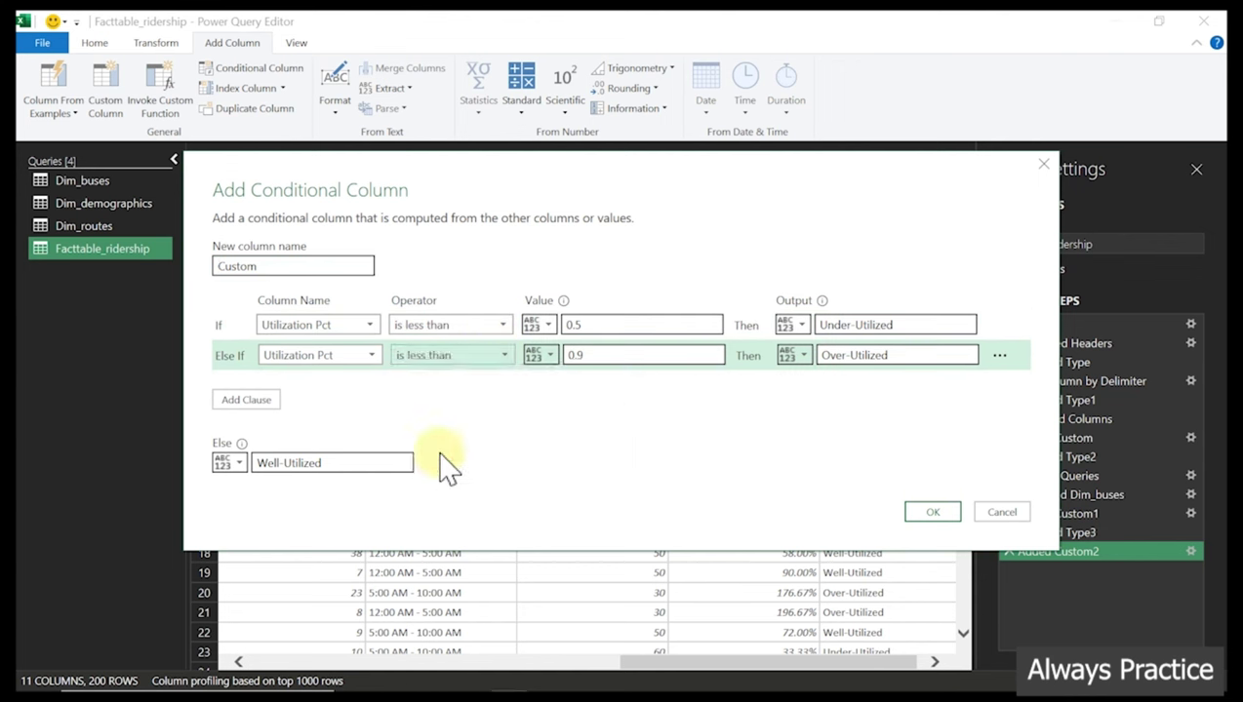
pyautogui.click(930, 514)
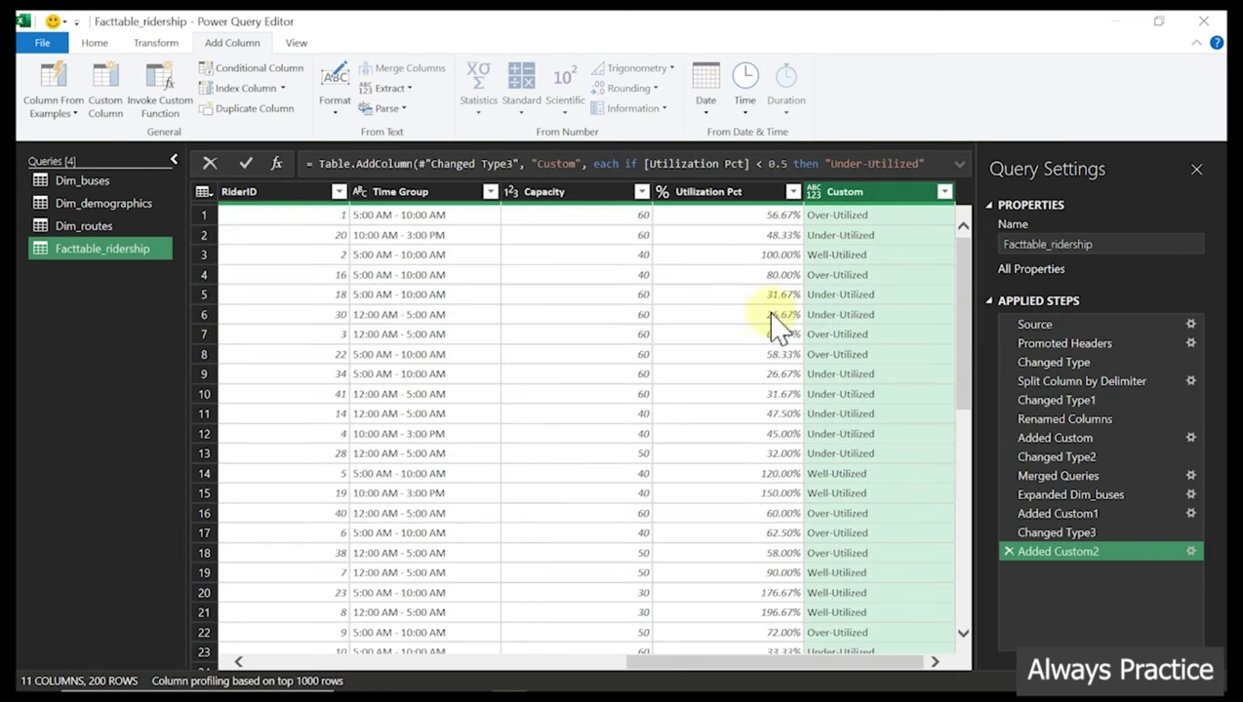
# Check row 3's Custom category against its Utilization Pct, Capacity and NumberOfRiders values
pyautogui.click(817, 256)
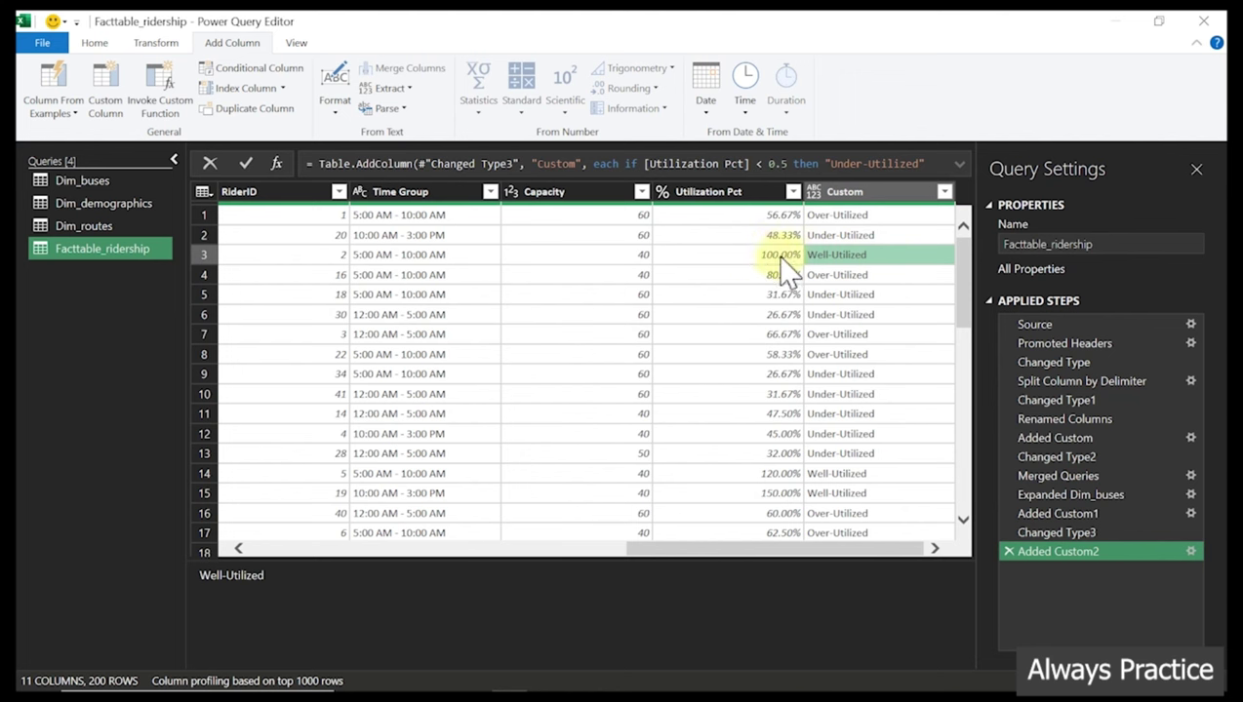
pyautogui.click(773, 259)
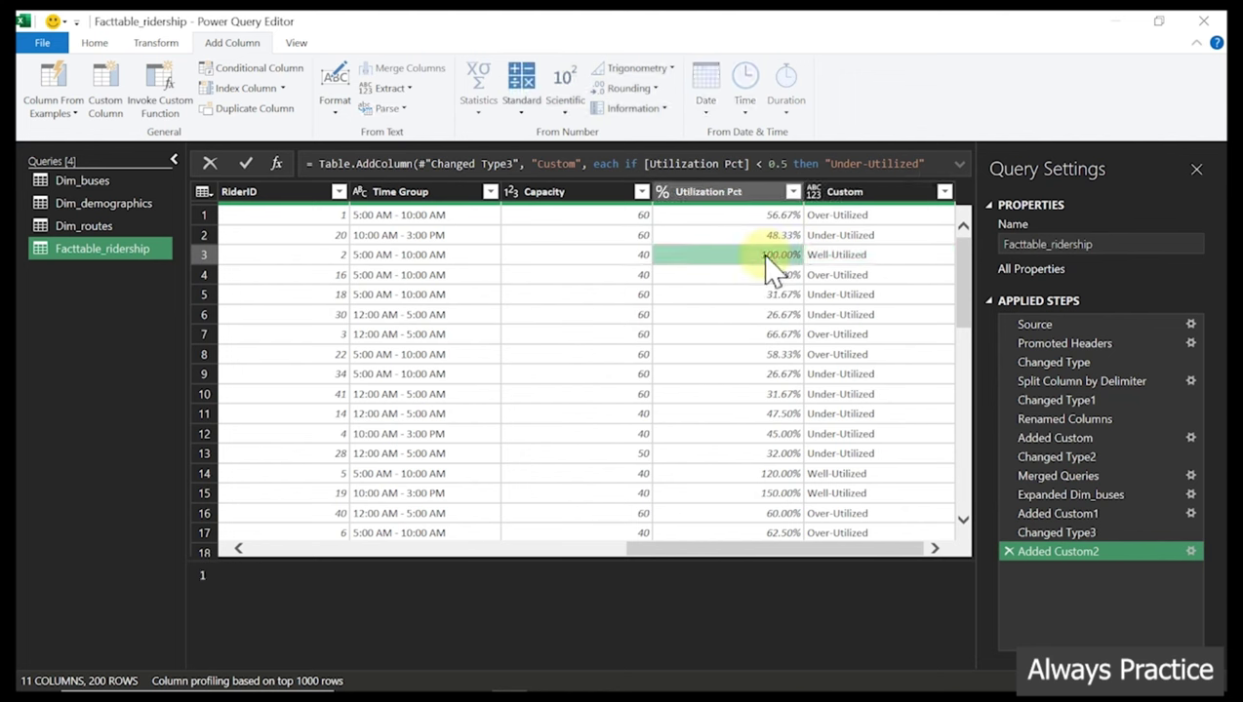
pyautogui.click(632, 256)
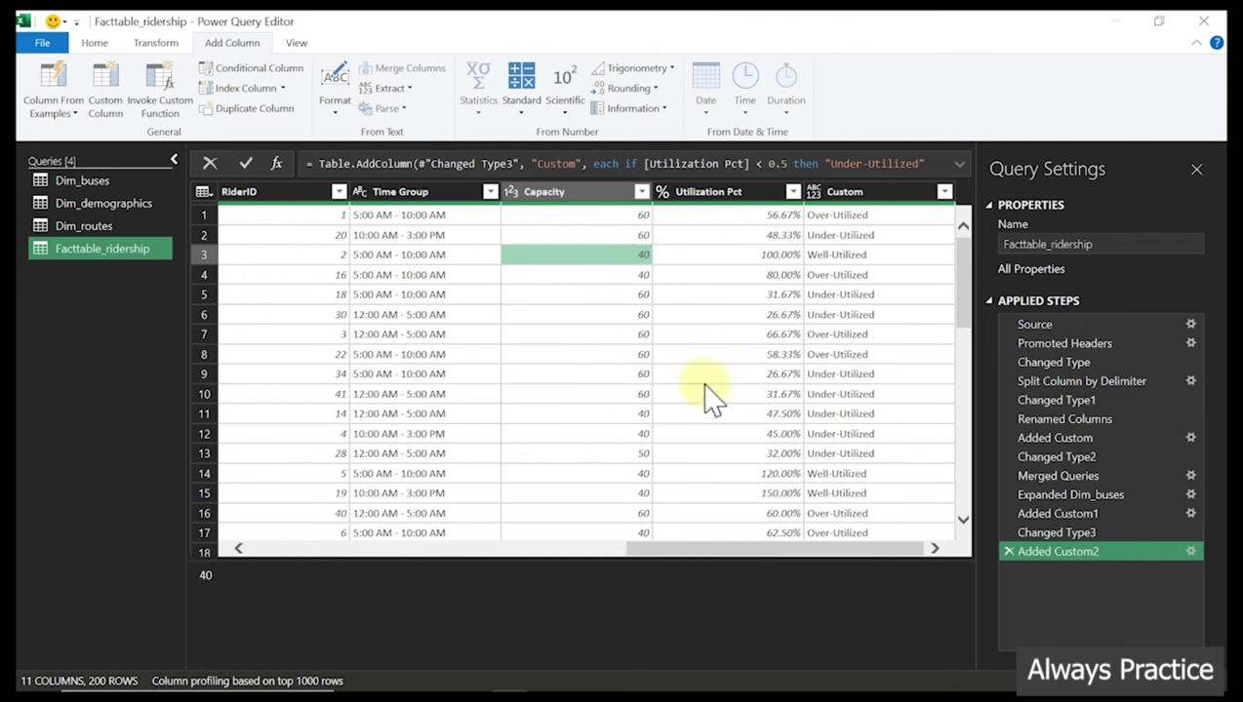
pyautogui.moveTo(749, 551); pyautogui.dragTo(644, 564)
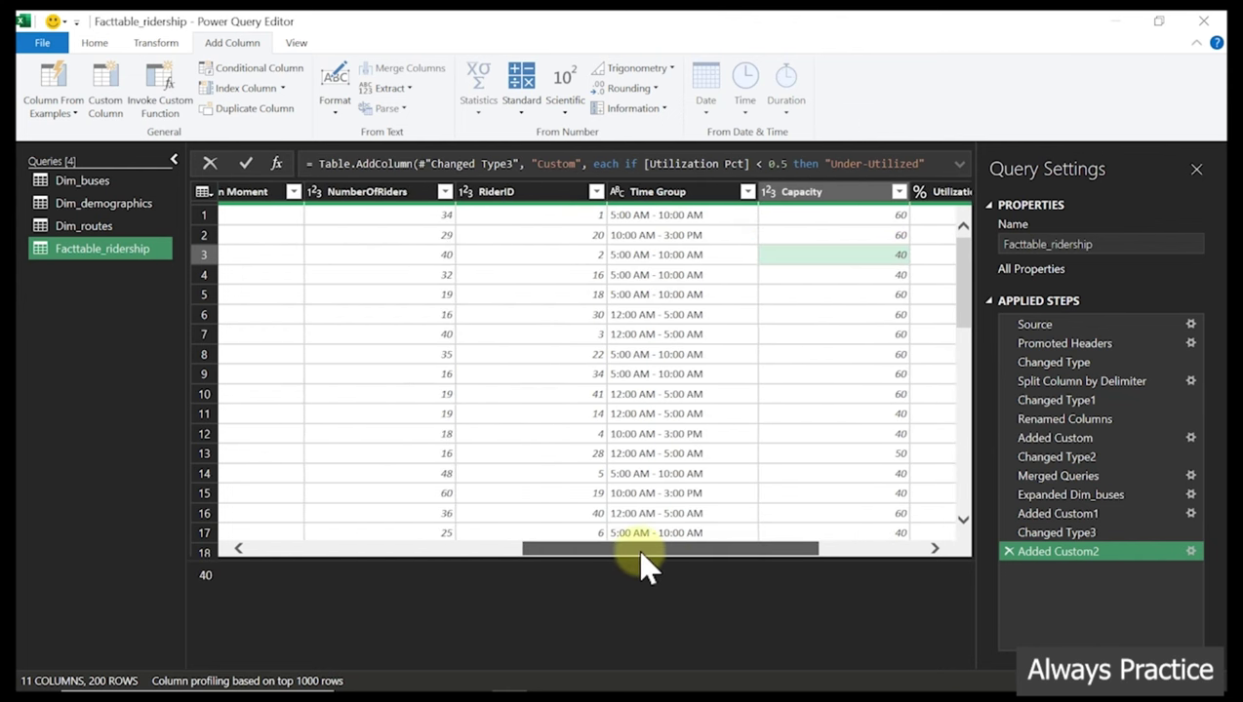
pyautogui.click(434, 258)
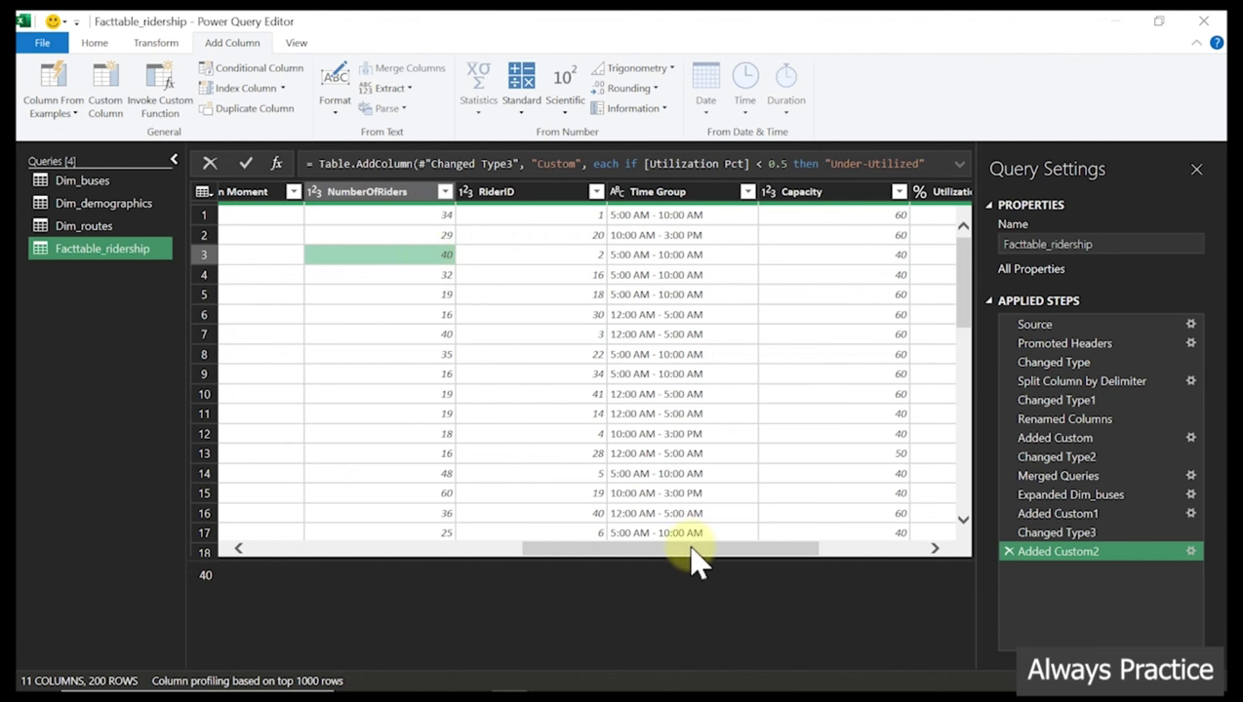
pyautogui.moveTo(688, 546); pyautogui.dragTo(874, 551)
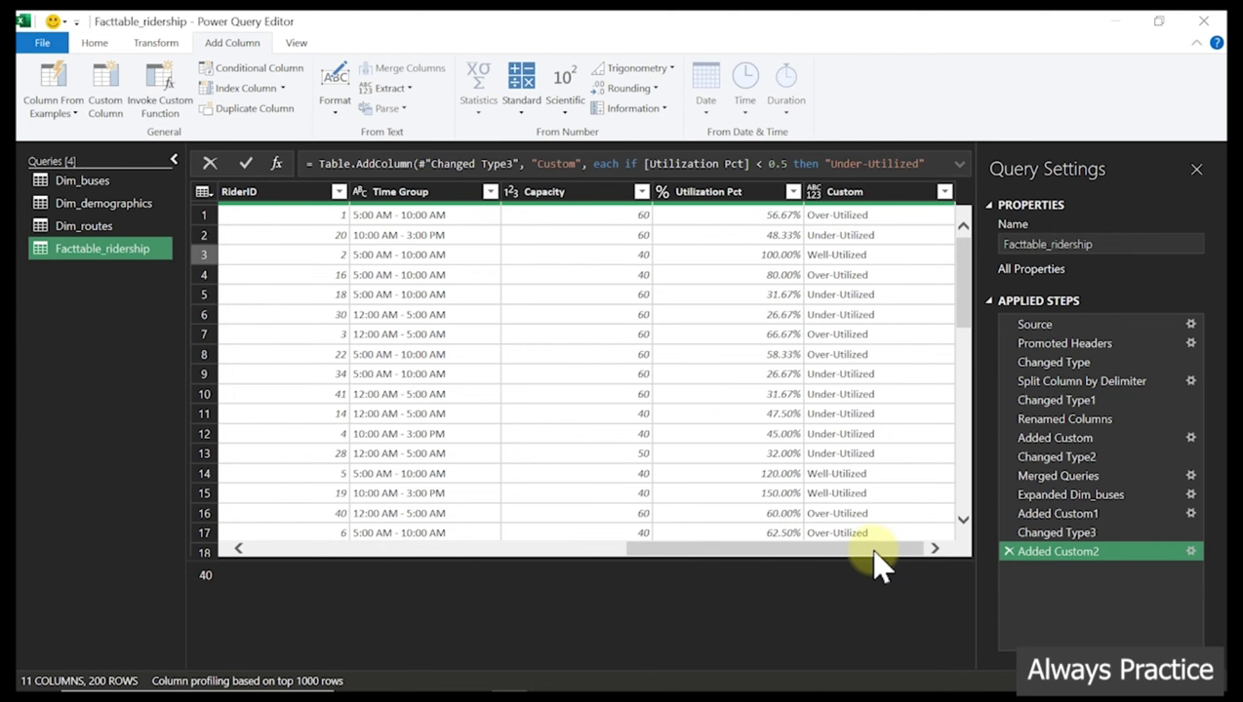
# Review the conditions of the Added Custom2 step and the Else If operator choices, and leave them unchanged
pyautogui.click(1191, 553)
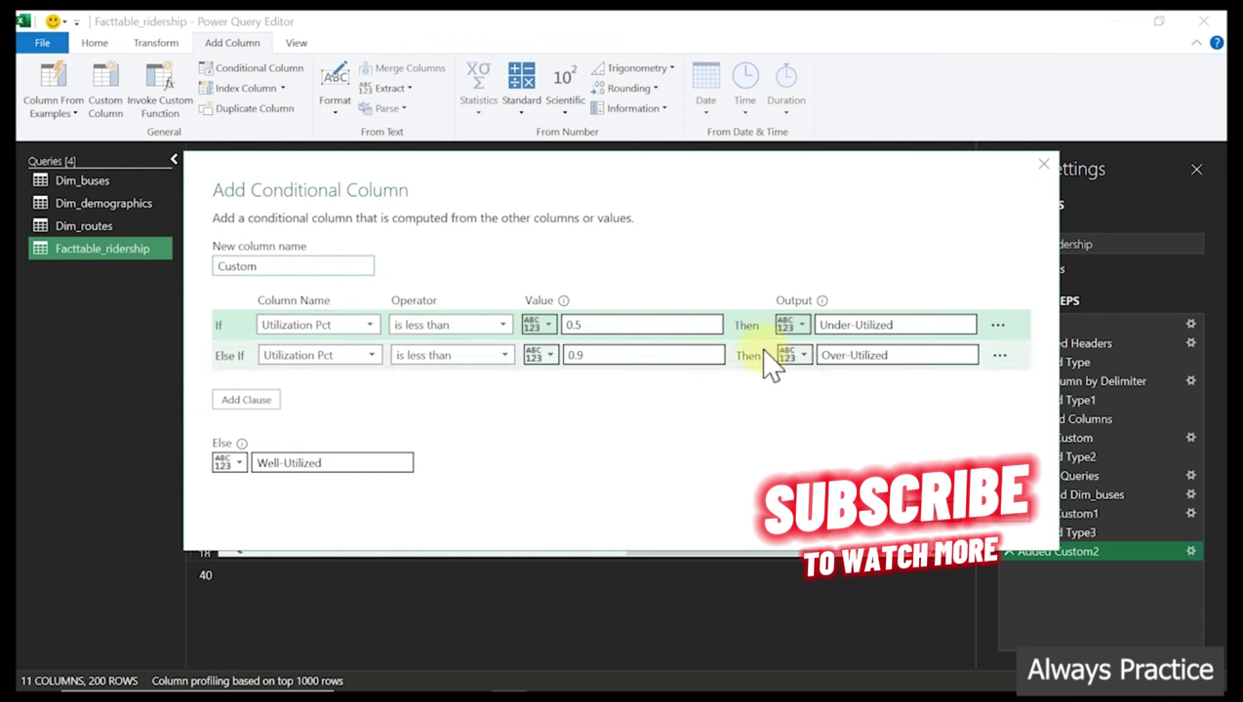
pyautogui.click(501, 356)
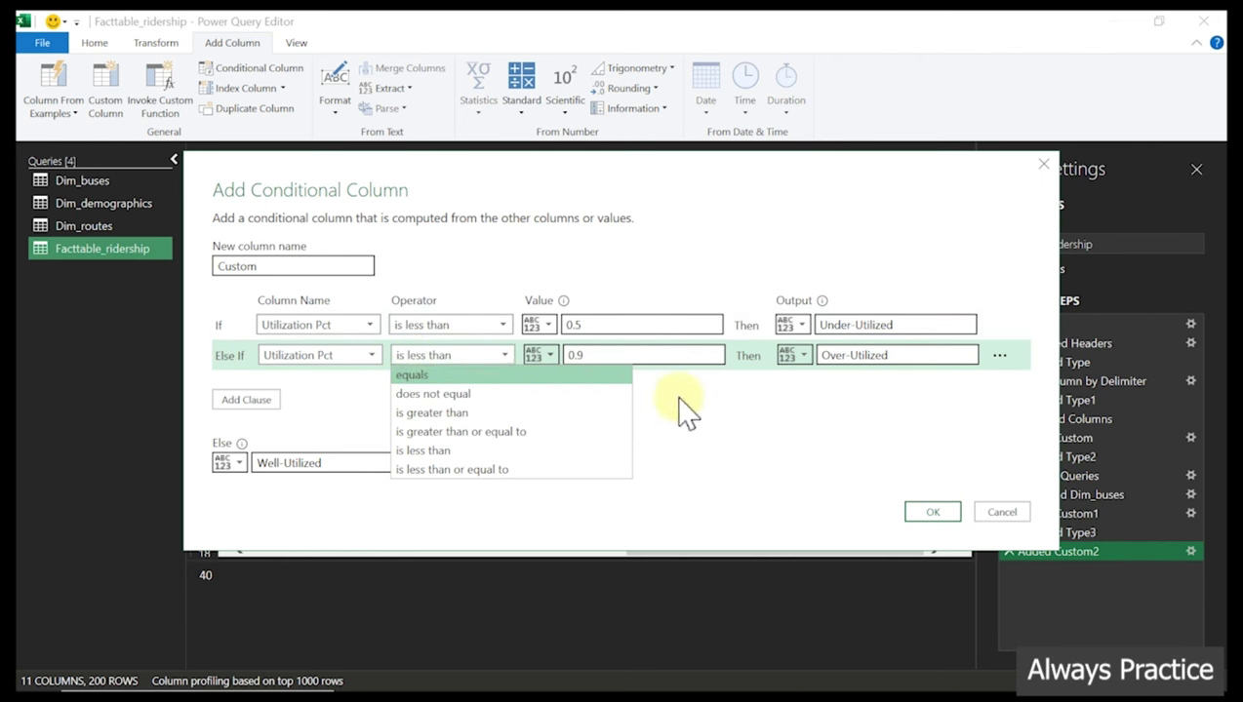
pyautogui.click(720, 422)
pyautogui.click(1002, 512)
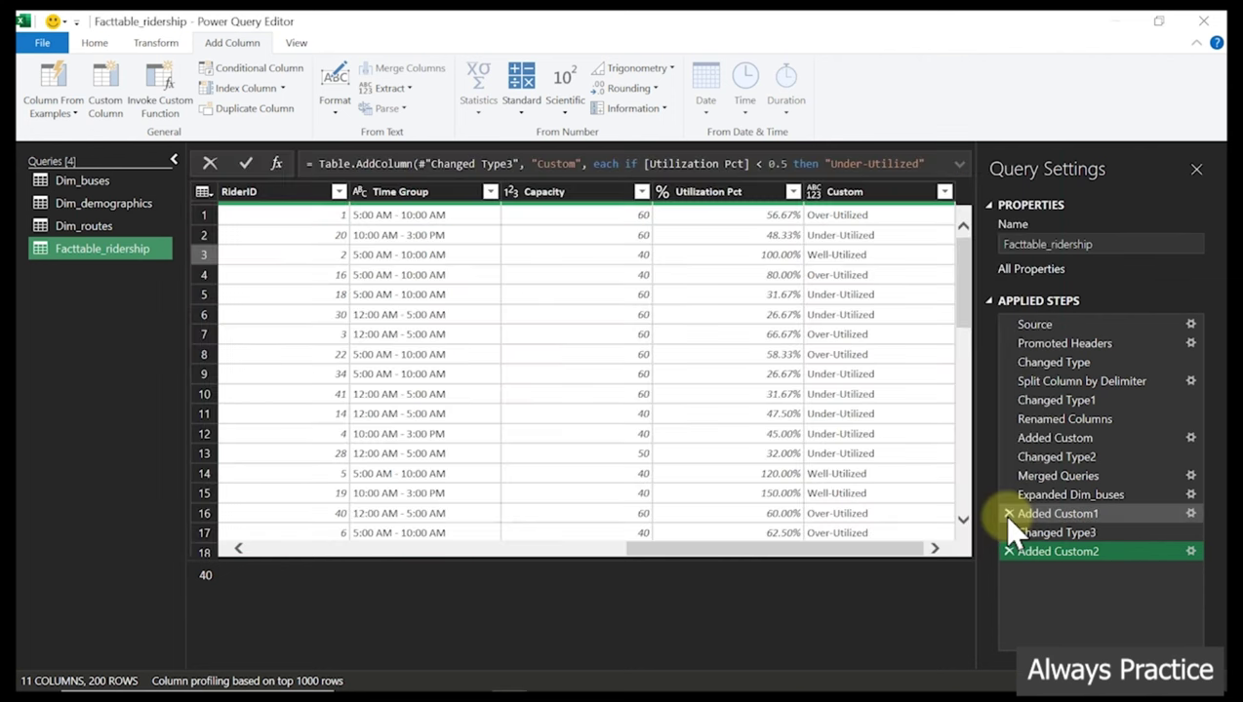
pyautogui.moveTo(964, 300)
pyautogui.mouseDown()
pyautogui.moveTo(963, 411)
pyautogui.moveTo(961, 278)
pyautogui.mouseUp()
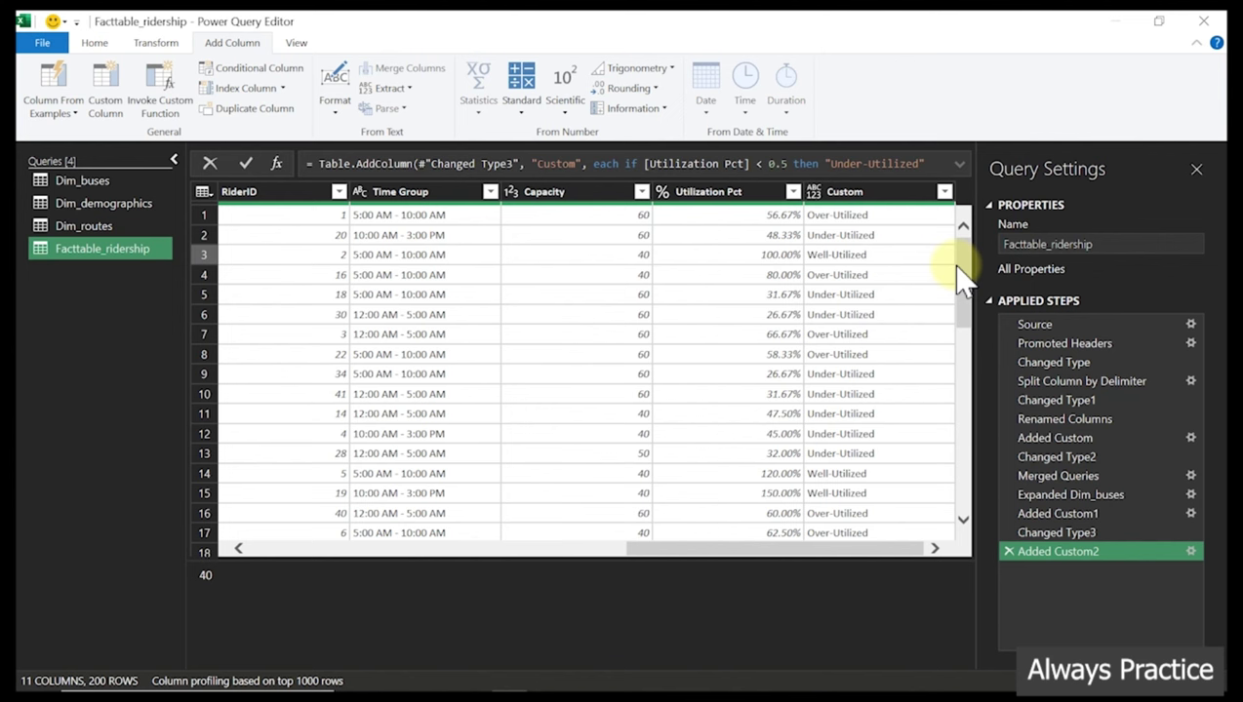
# Rename the Custom column to "Bus Utilization Category" and set its data type to Text
pyautogui.doubleClick(847, 192)
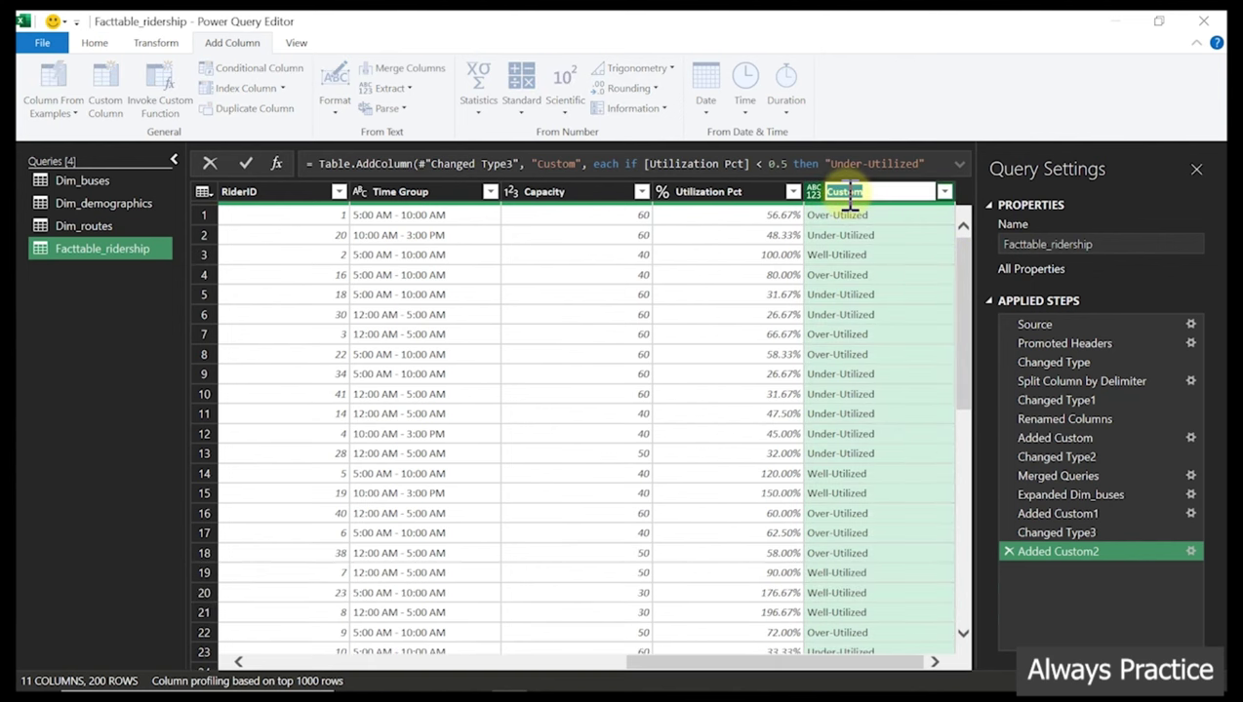
pyautogui.write('Bus Utilization Category')
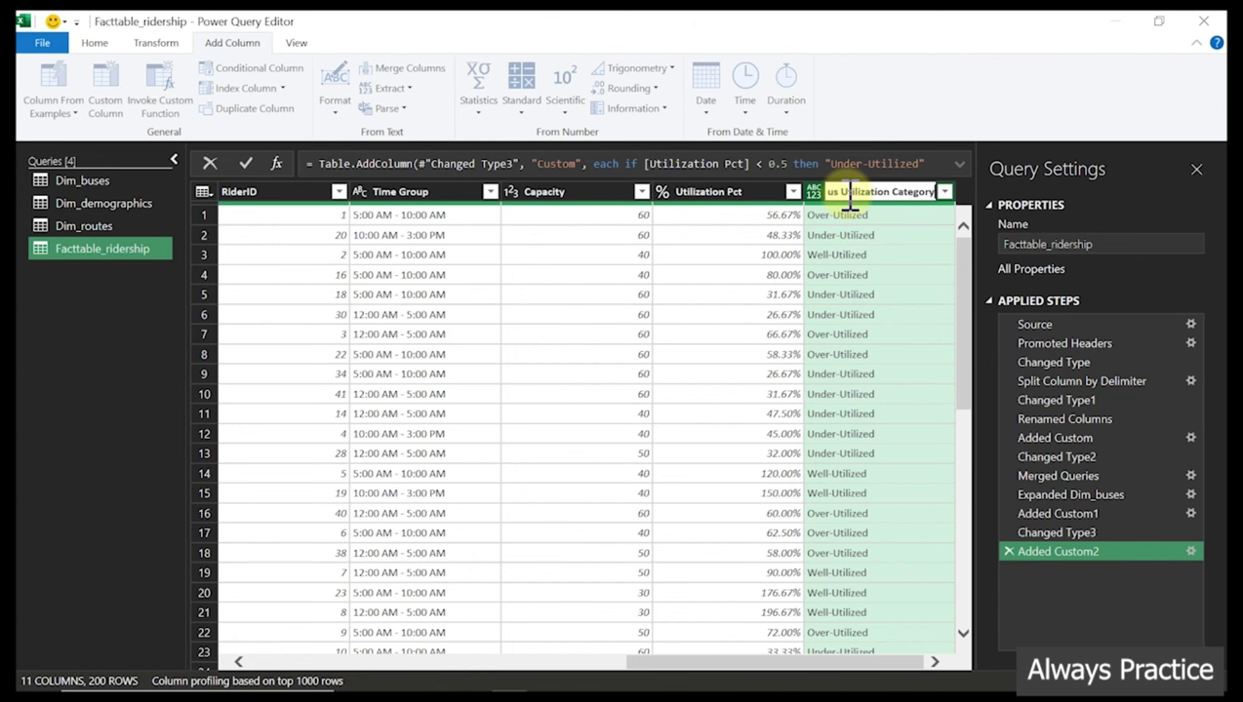
pyautogui.press('Return')
pyautogui.click(781, 194)
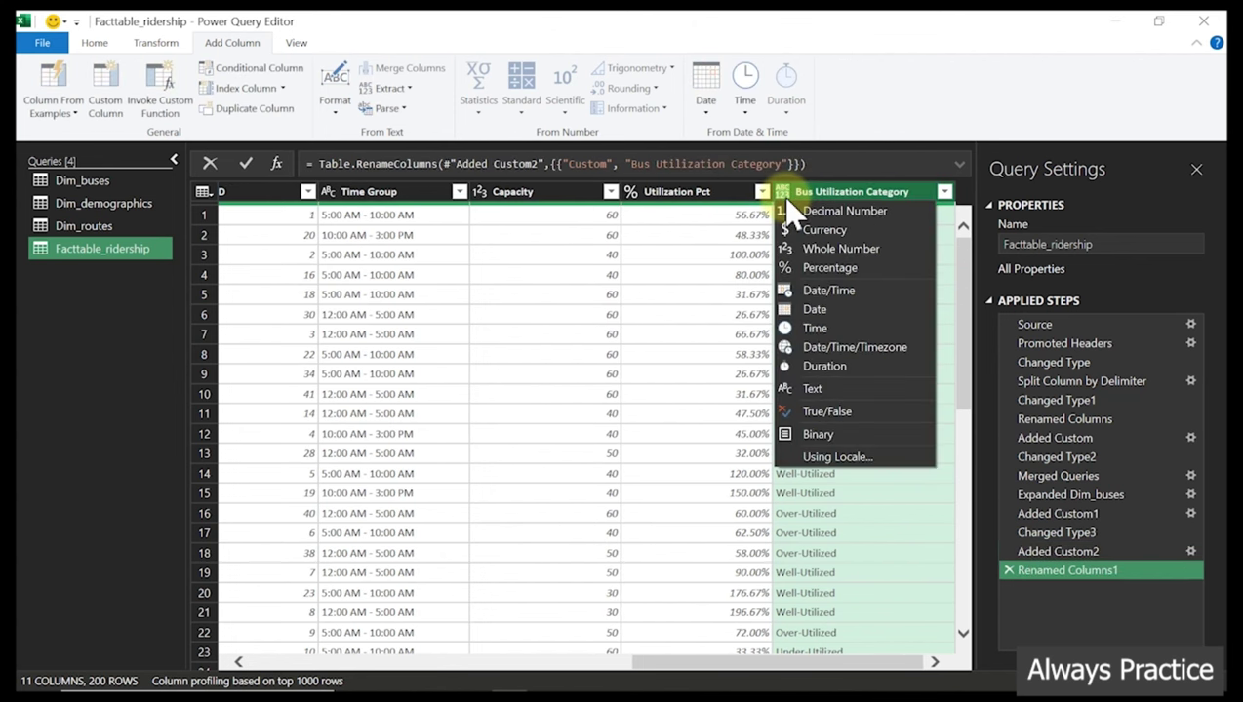
pyautogui.click(800, 384)
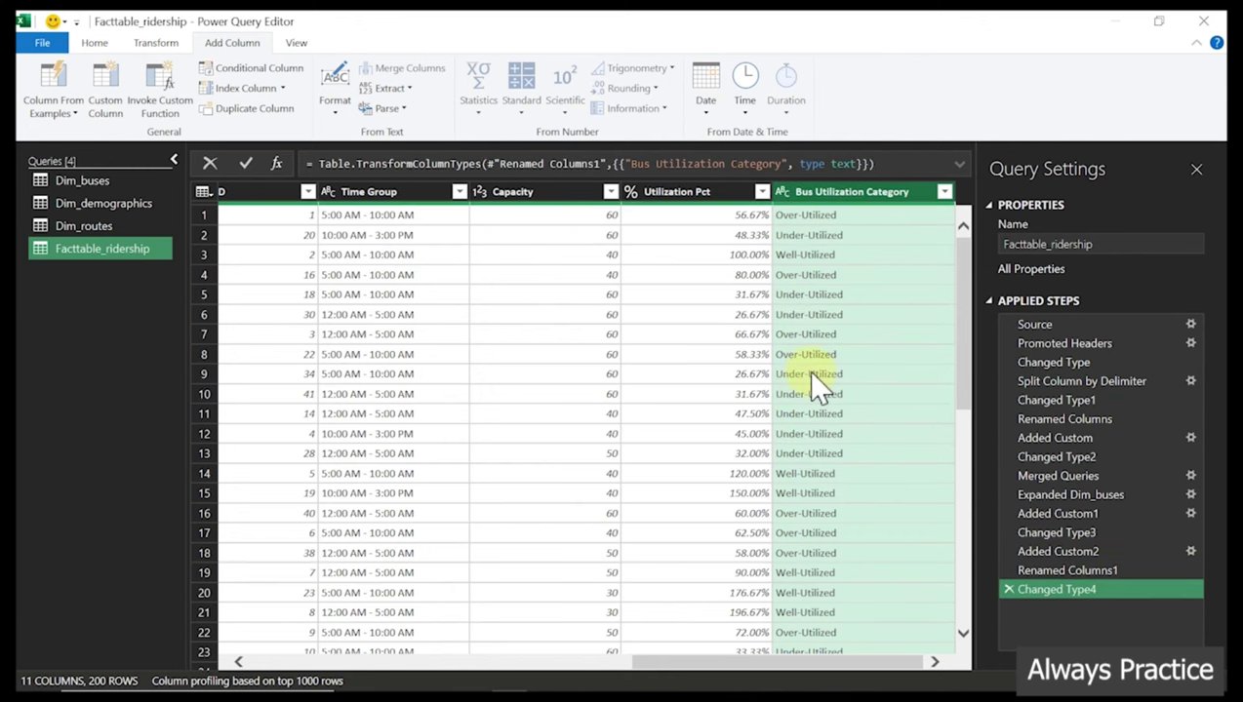
pyautogui.moveTo(750, 668); pyautogui.dragTo(776, 672)
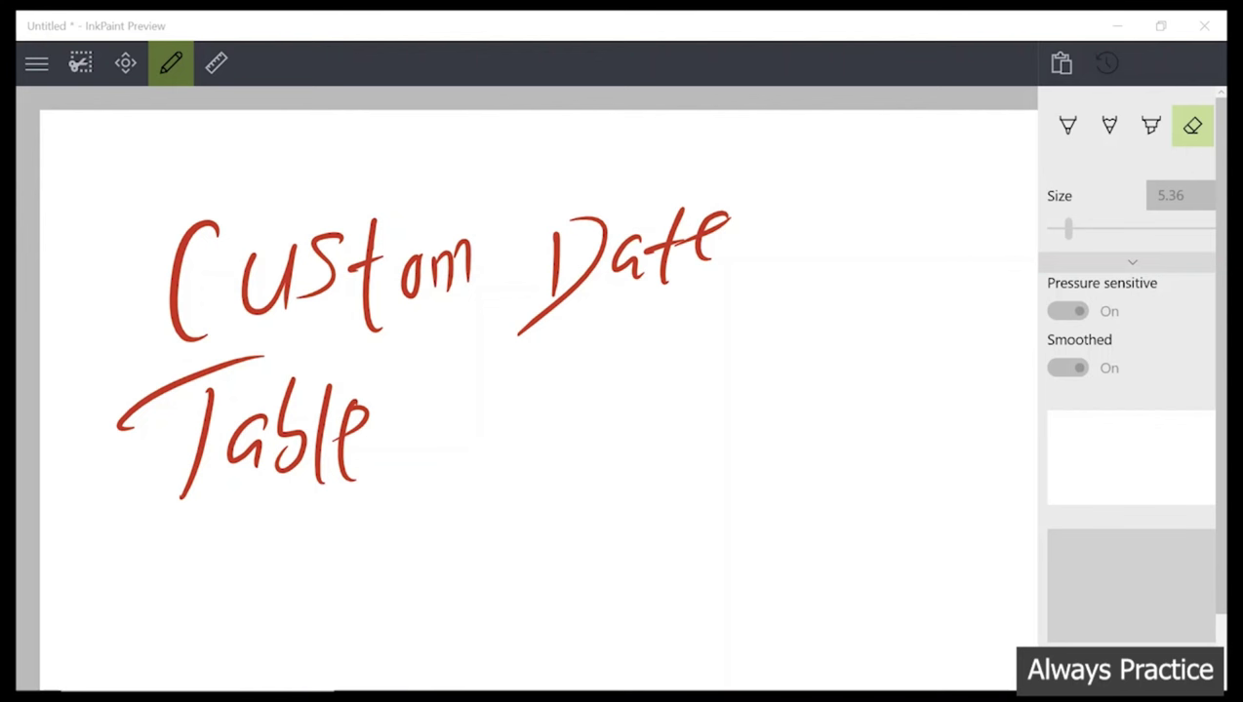
# Switch to the InkPaint sketch and underline the handwritten words Custom, Date and Table with the red pen
pyautogui.click(1068, 125)
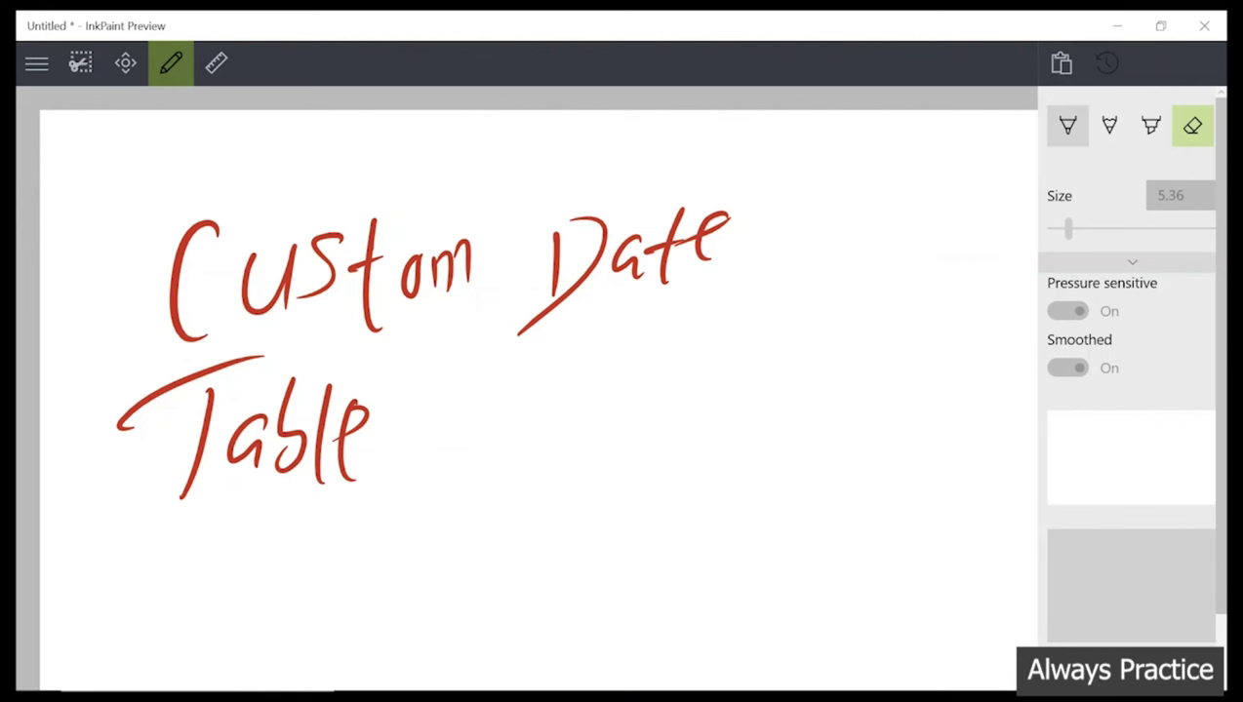
pyautogui.moveTo(125, 367)
pyautogui.mouseDown()
pyautogui.moveTo(310, 330)
pyautogui.moveTo(298, 340)
pyautogui.mouseUp()
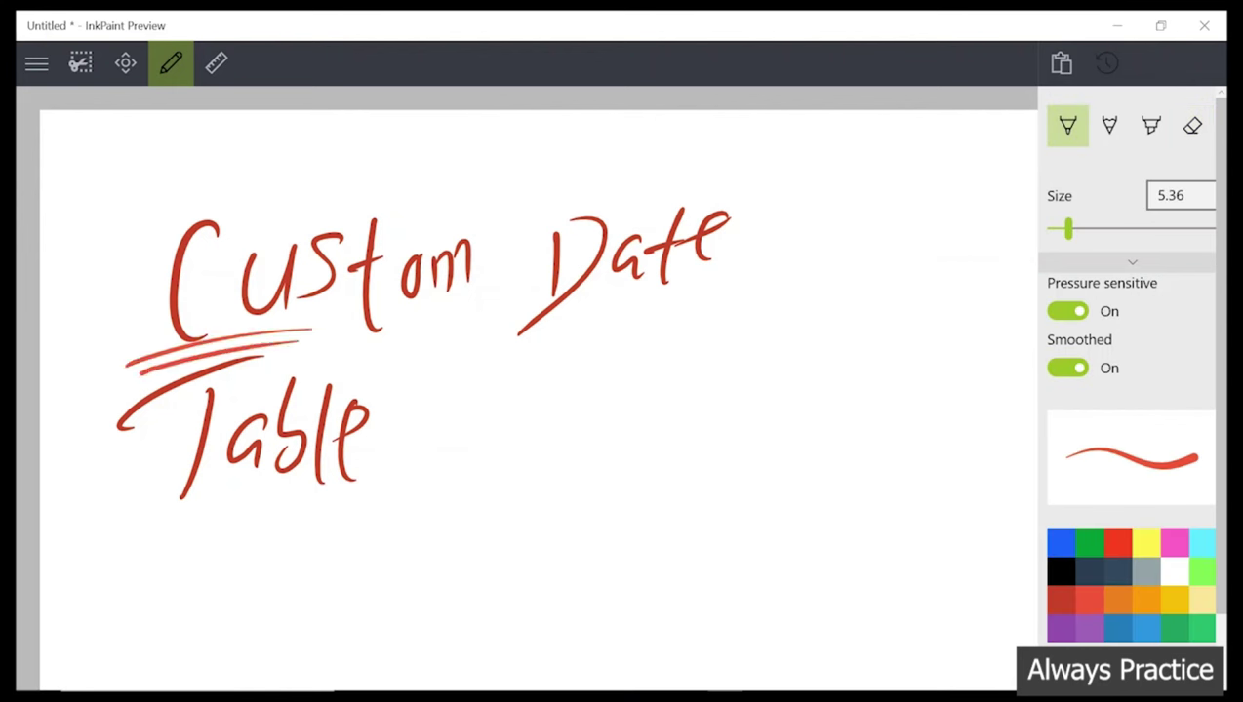
pyautogui.moveTo(493, 359)
pyautogui.mouseDown()
pyautogui.moveTo(669, 338)
pyautogui.moveTo(658, 341)
pyautogui.mouseUp()
pyautogui.moveTo(147, 542)
pyautogui.mouseDown()
pyautogui.moveTo(310, 480)
pyautogui.moveTo(304, 494)
pyautogui.mouseUp()
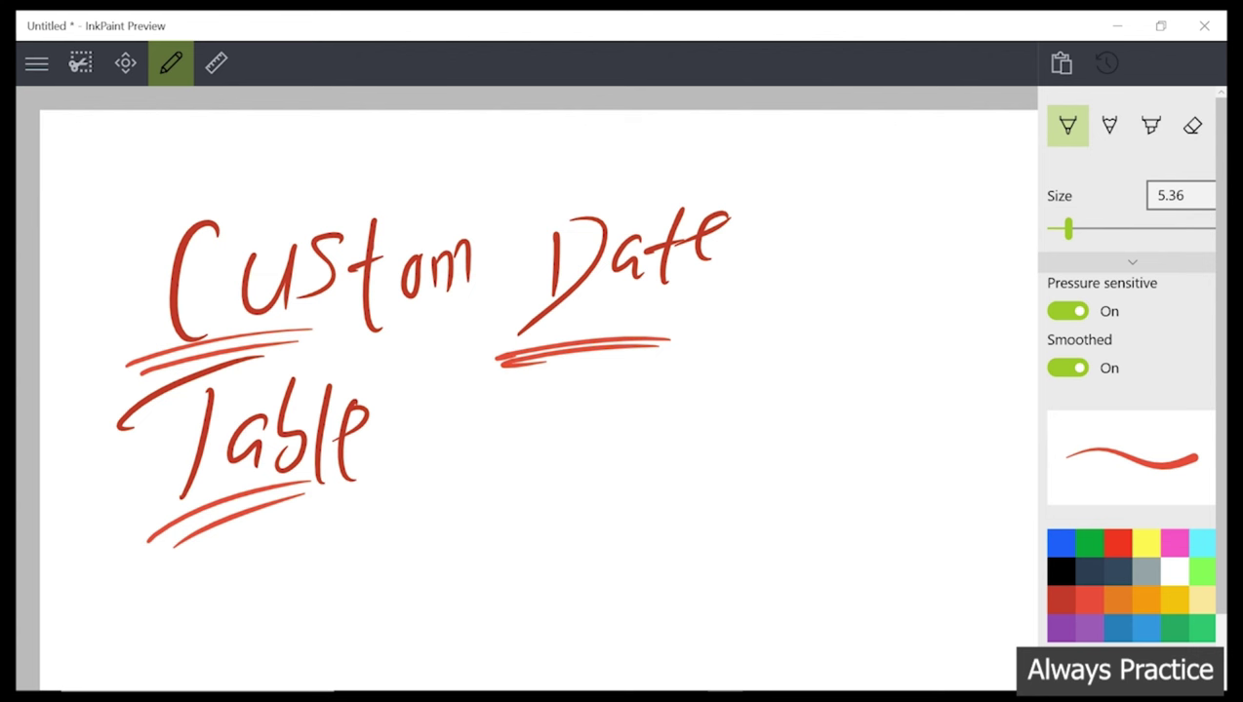
# Handwrite "Week day" beside the word Table, underline Week, and write a 2 below it
pyautogui.moveTo(471, 429)
pyautogui.mouseDown()
pyautogui.moveTo(467, 472)
pyautogui.moveTo(553, 449)
pyautogui.moveTo(548, 461)
pyautogui.mouseUp()
pyautogui.moveTo(567, 418); pyautogui.dragTo(566, 466)
pyautogui.moveTo(590, 428); pyautogui.dragTo(589, 452)
pyautogui.moveTo(642, 401); pyautogui.dragTo(615, 457)
pyautogui.moveTo(661, 427)
pyautogui.mouseDown()
pyautogui.moveTo(677, 426)
pyautogui.moveTo(673, 445)
pyautogui.mouseUp()
pyautogui.moveTo(683, 419); pyautogui.dragTo(695, 456)
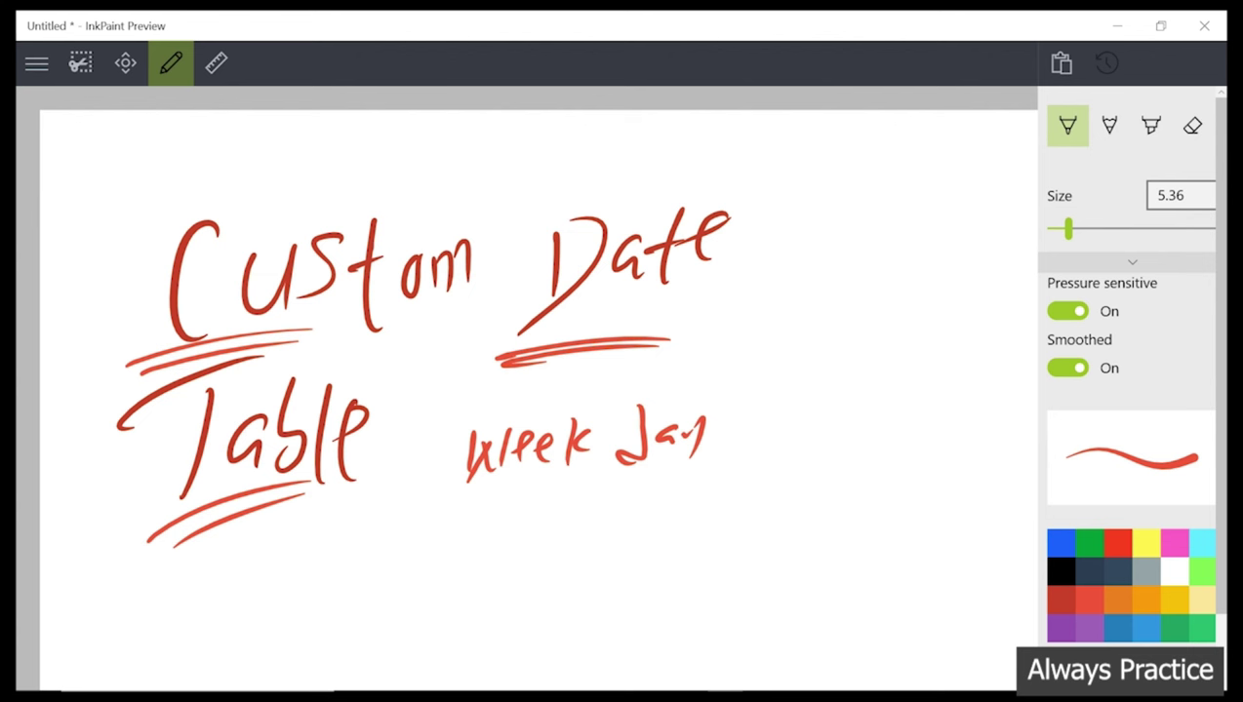
pyautogui.moveTo(471, 490)
pyautogui.mouseDown()
pyautogui.moveTo(548, 482)
pyautogui.moveTo(543, 496)
pyautogui.mouseUp()
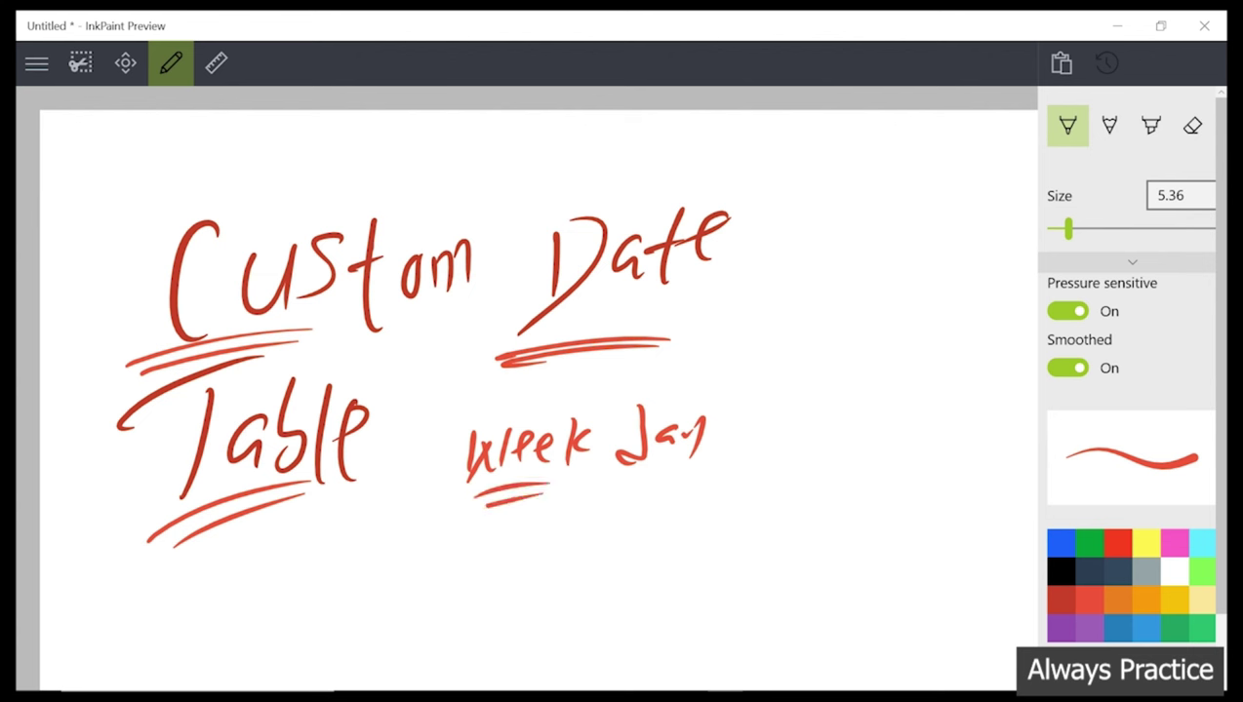
pyautogui.moveTo(476, 534); pyautogui.dragTo(515, 577)
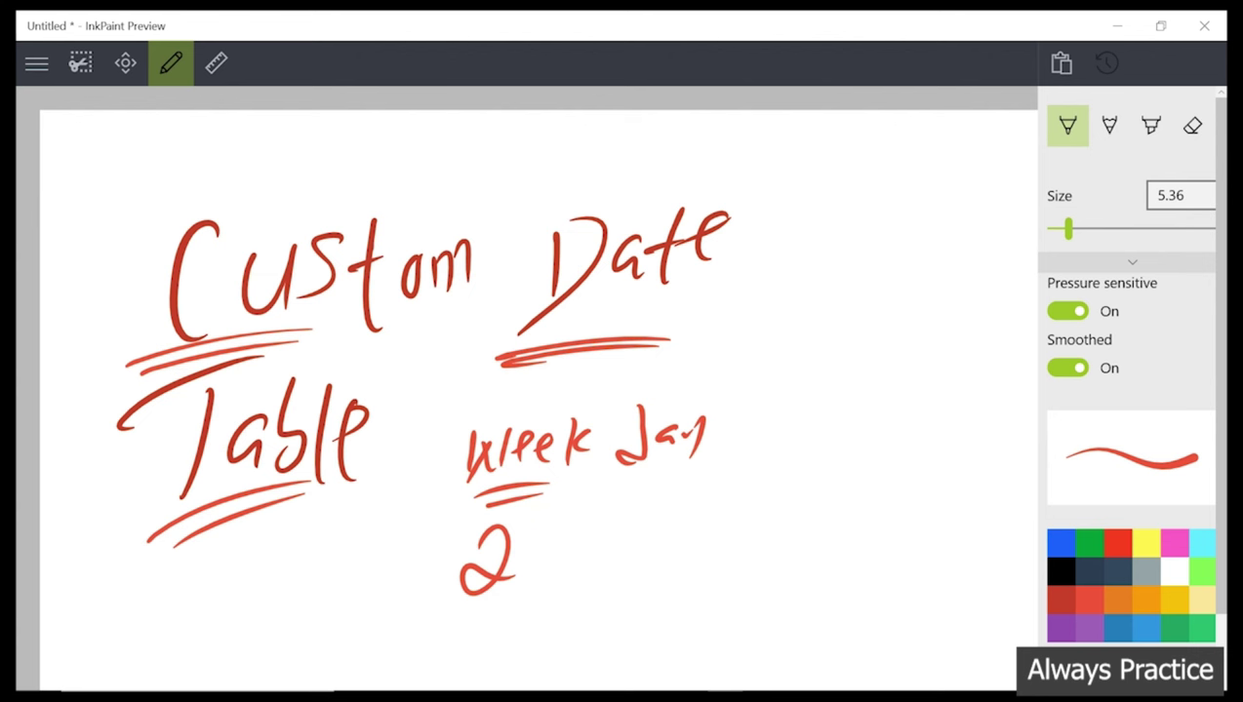
# Draw a tall vertical divider to the right of the notes and handwrite an underlined "Calculation" beside it
pyautogui.moveTo(751, 174); pyautogui.dragTo(711, 597)
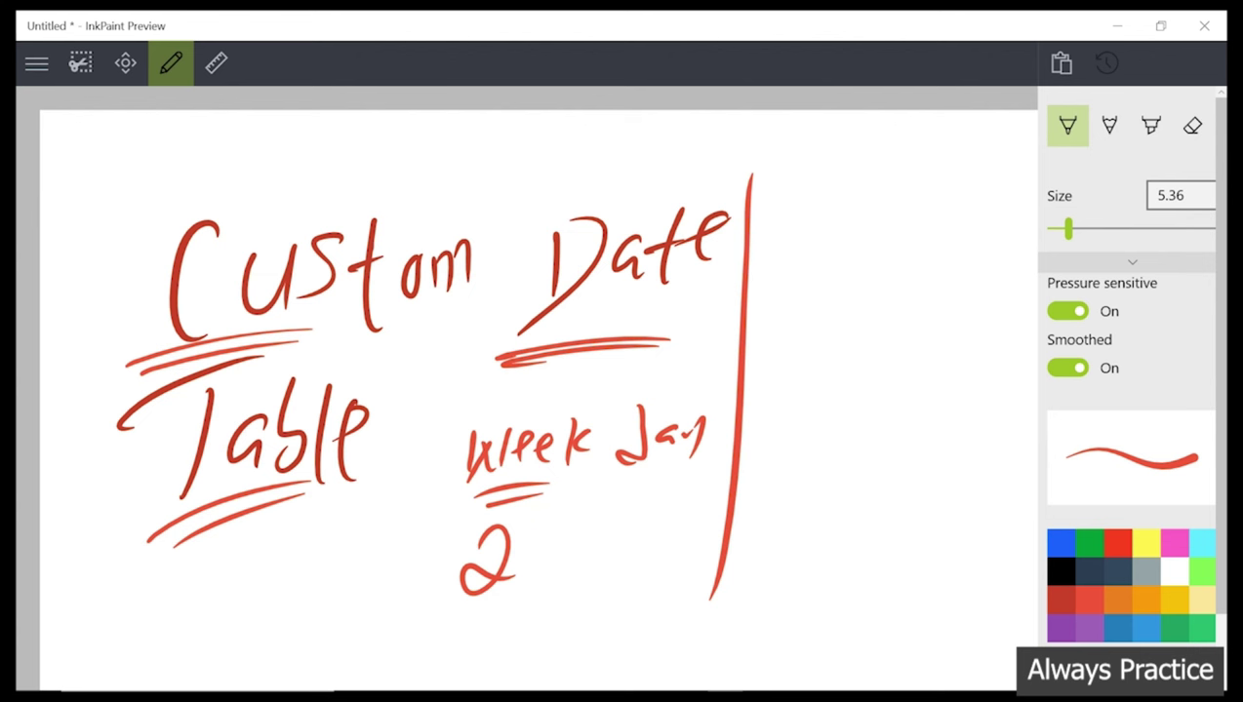
pyautogui.moveTo(781, 245); pyautogui.dragTo(759, 315)
pyautogui.moveTo(816, 264); pyautogui.dragTo(812, 299)
pyautogui.moveTo(841, 240)
pyautogui.mouseDown()
pyautogui.moveTo(828, 309)
pyautogui.moveTo(851, 300)
pyautogui.mouseUp()
pyautogui.moveTo(878, 264)
pyautogui.mouseDown()
pyautogui.moveTo(904, 259)
pyautogui.moveTo(913, 298)
pyautogui.mouseUp()
pyautogui.moveTo(948, 250); pyautogui.dragTo(939, 285)
pyautogui.moveTo(968, 229); pyautogui.dragTo(950, 305)
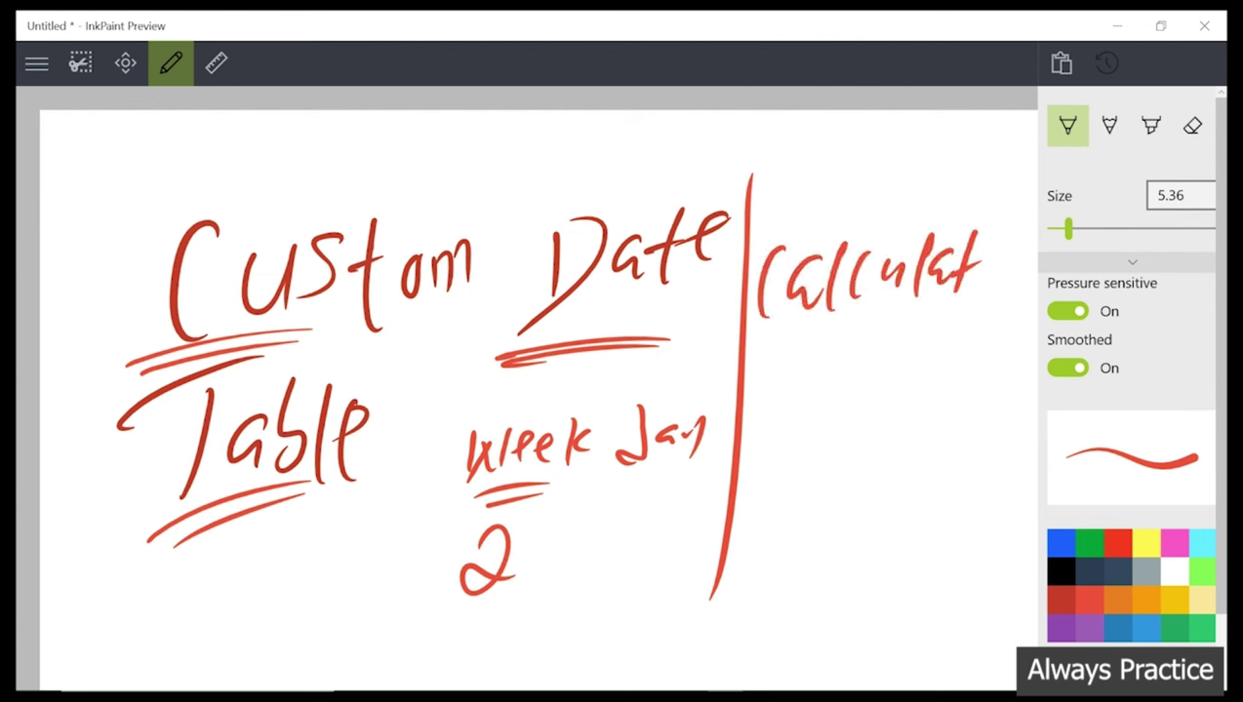
pyautogui.click(997, 255)
pyautogui.moveTo(980, 258)
pyautogui.mouseDown()
pyautogui.moveTo(972, 283)
pyautogui.moveTo(999, 263)
pyautogui.mouseUp()
pyautogui.moveTo(1001, 270); pyautogui.dragTo(1027, 249)
pyautogui.moveTo(1025, 297); pyautogui.dragTo(808, 361)
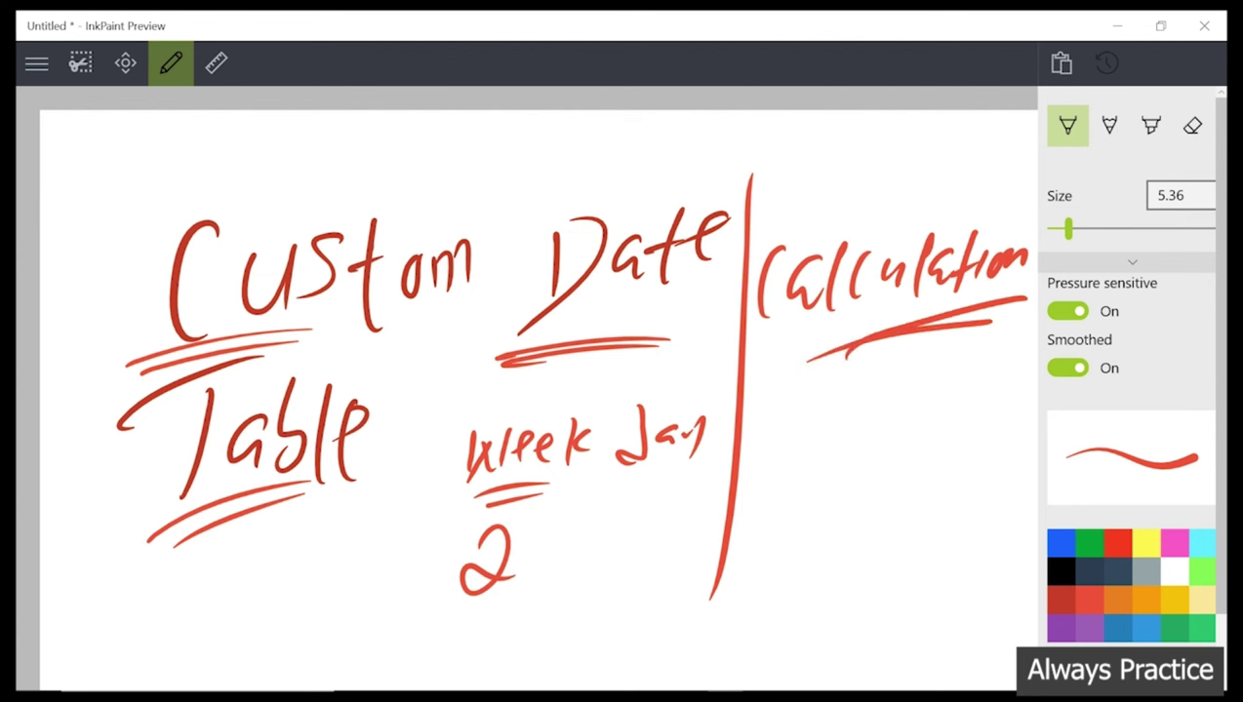
# Handwrite "DAX" in large letters below Calculation and underline it twice
pyautogui.moveTo(786, 438)
pyautogui.mouseDown()
pyautogui.moveTo(779, 542)
pyautogui.moveTo(744, 591)
pyautogui.mouseUp()
pyautogui.moveTo(828, 465); pyautogui.dragTo(812, 556)
pyautogui.moveTo(851, 454); pyautogui.dragTo(853, 554)
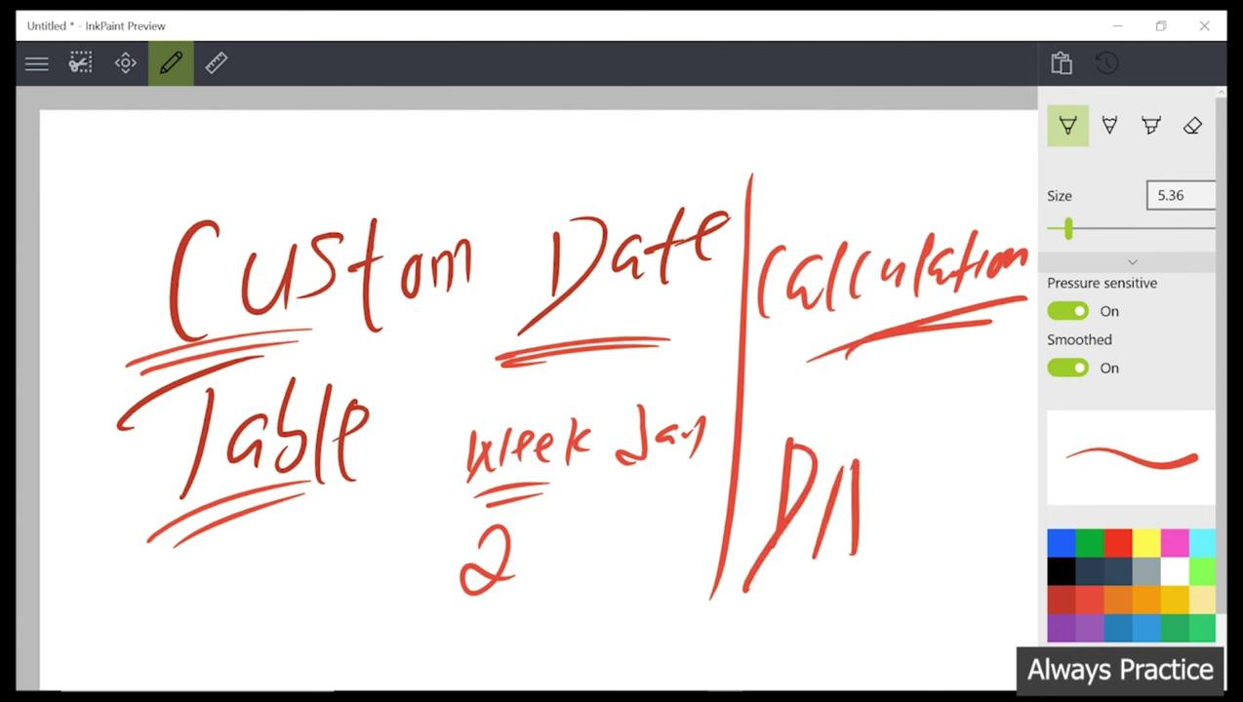
pyautogui.moveTo(824, 515); pyautogui.dragTo(898, 480)
pyautogui.moveTo(886, 467); pyautogui.dragTo(913, 537)
pyautogui.moveTo(931, 467)
pyautogui.mouseDown()
pyautogui.moveTo(871, 555)
pyautogui.moveTo(722, 618)
pyautogui.mouseUp()
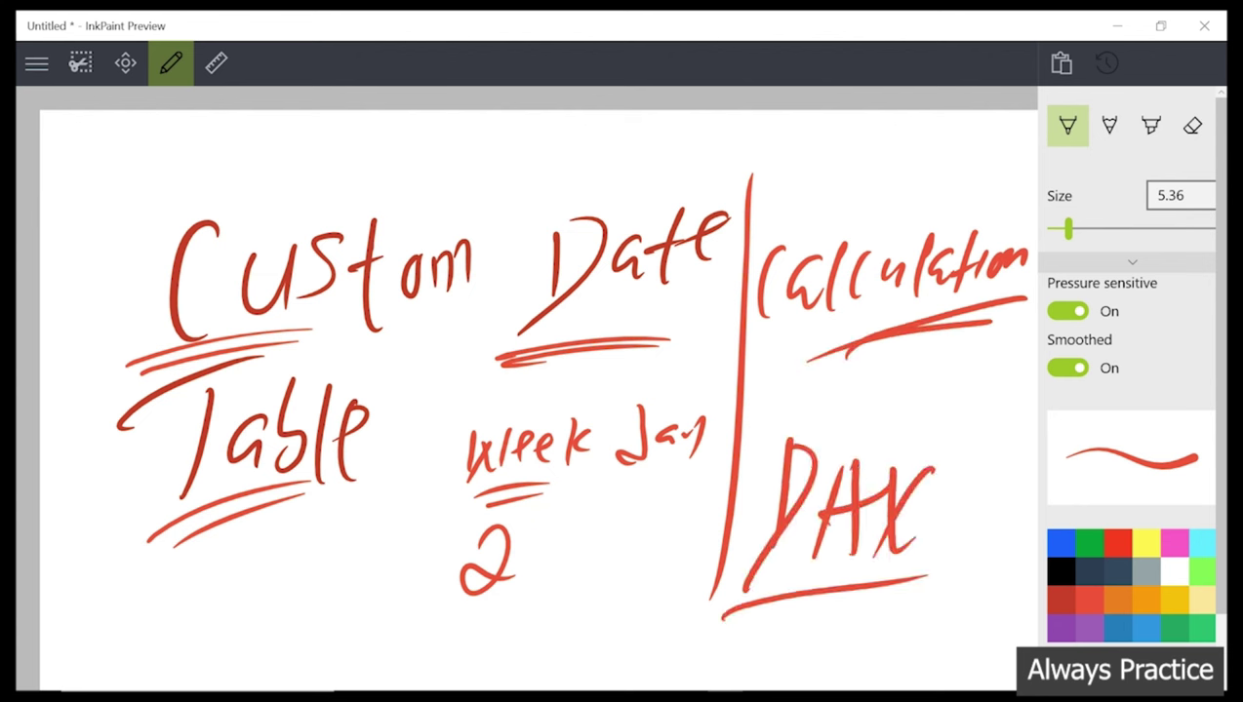
pyautogui.moveTo(928, 590); pyautogui.dragTo(734, 637)
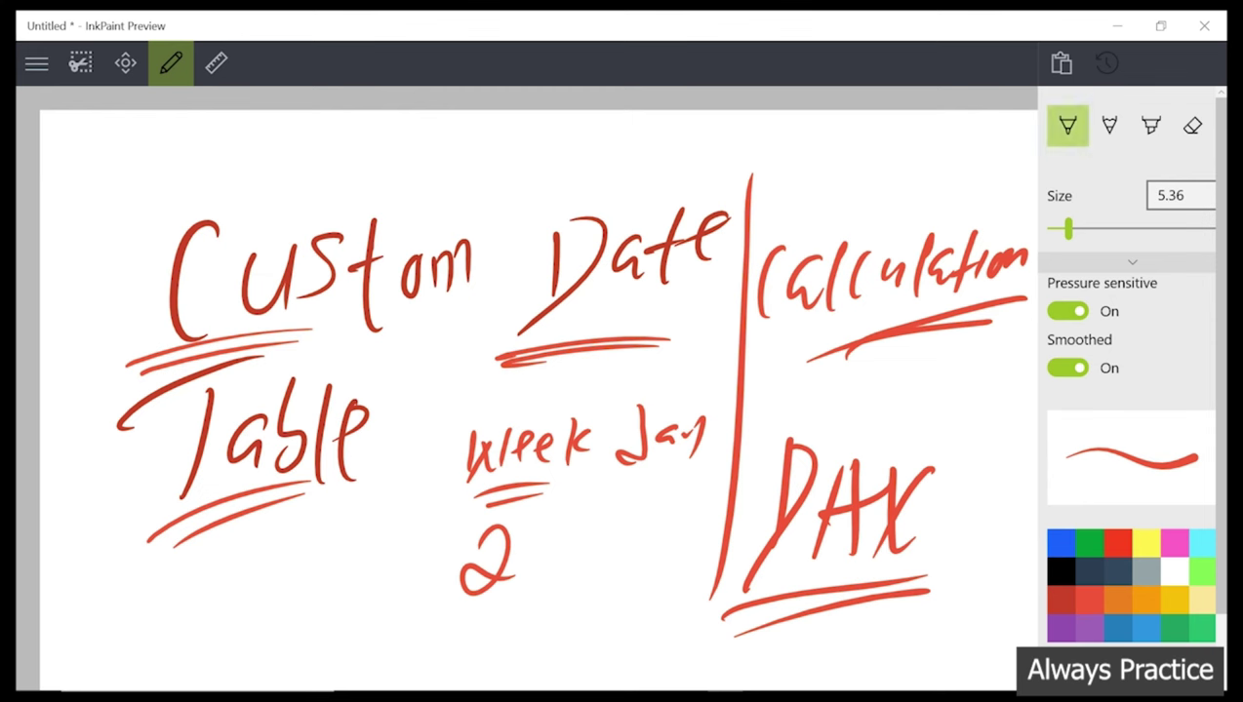
# Switch back to Power Query Editor, duplicate the Facttable_ridership query and remove all columns except Date from the copy
pyautogui.click(1115, 27)
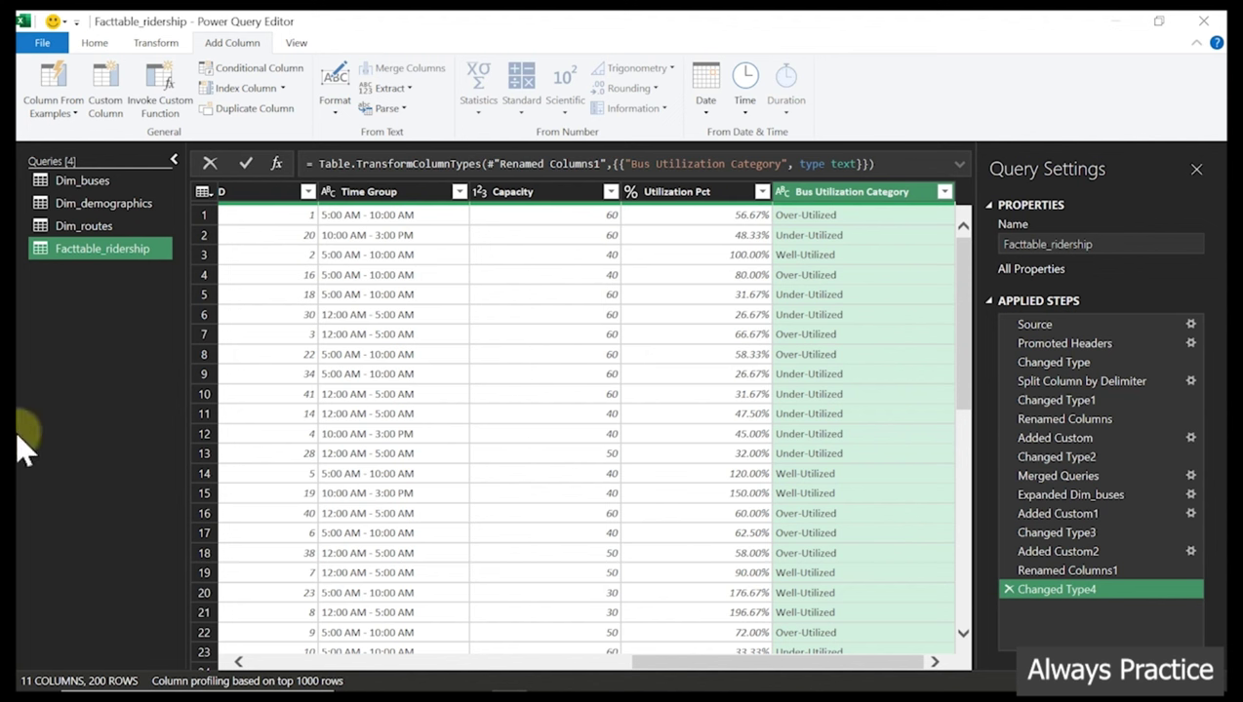
pyautogui.rightClick(124, 248)
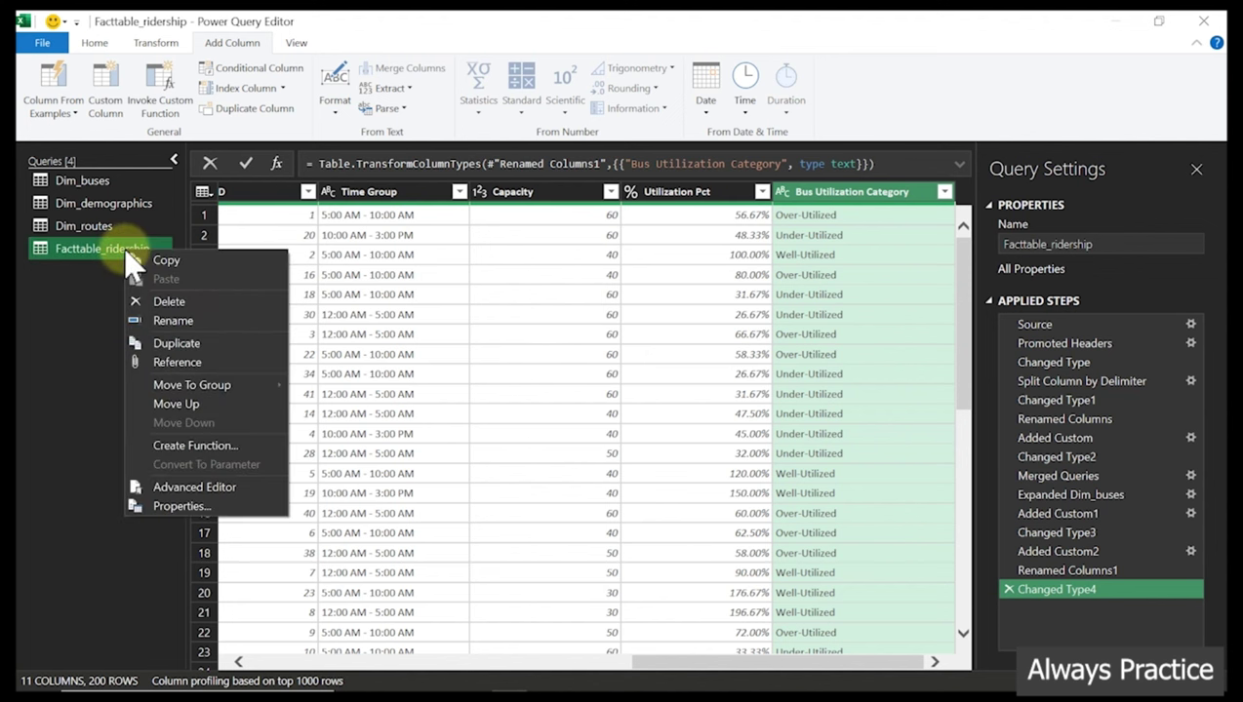
pyautogui.click(193, 340)
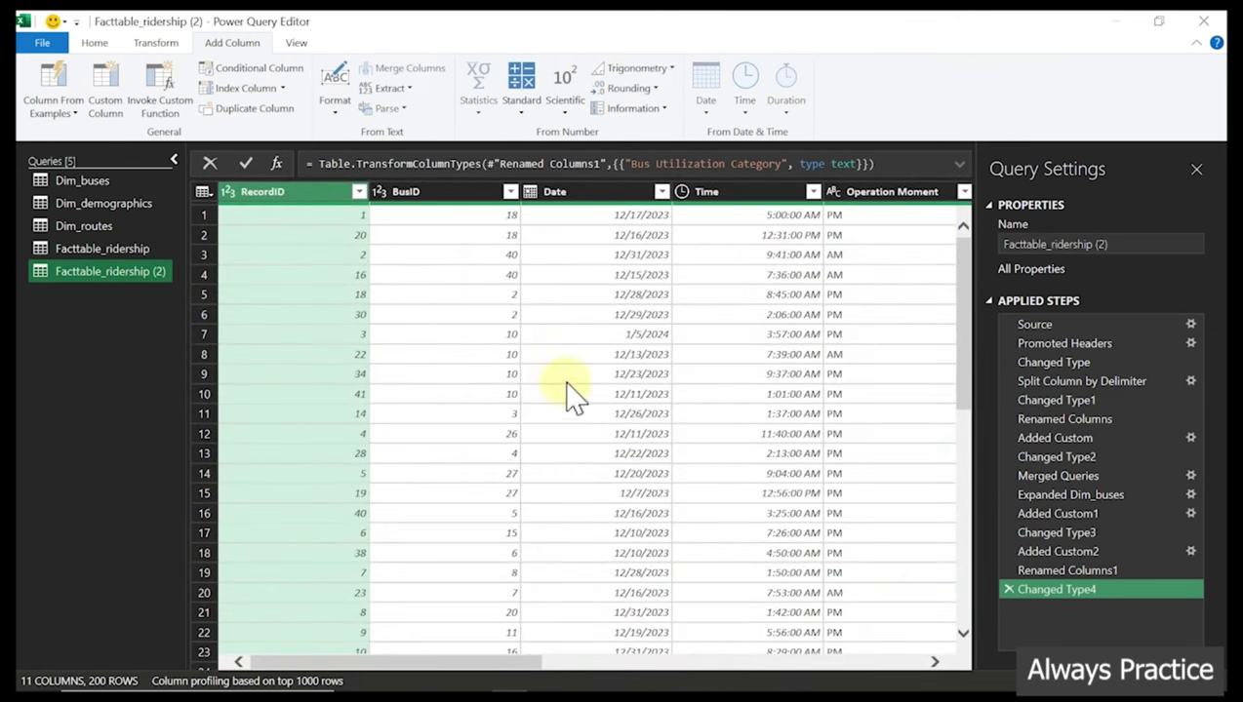
pyautogui.click(603, 197)
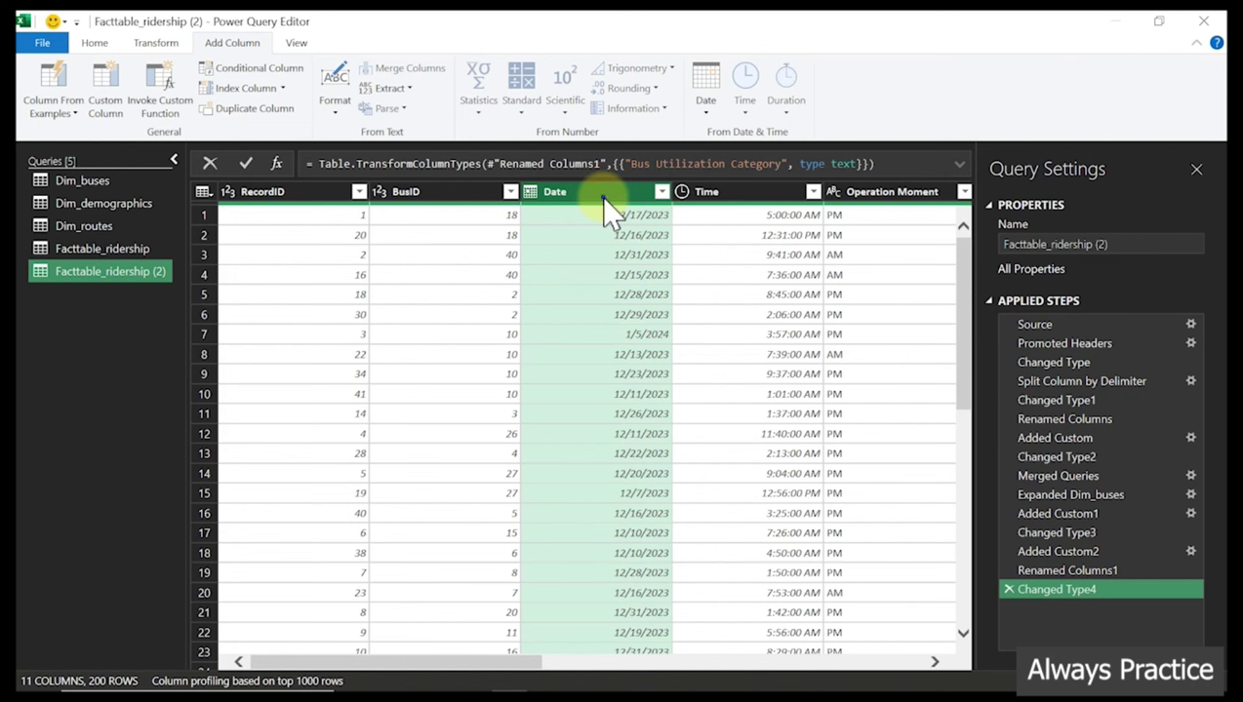
pyautogui.rightClick(604, 199)
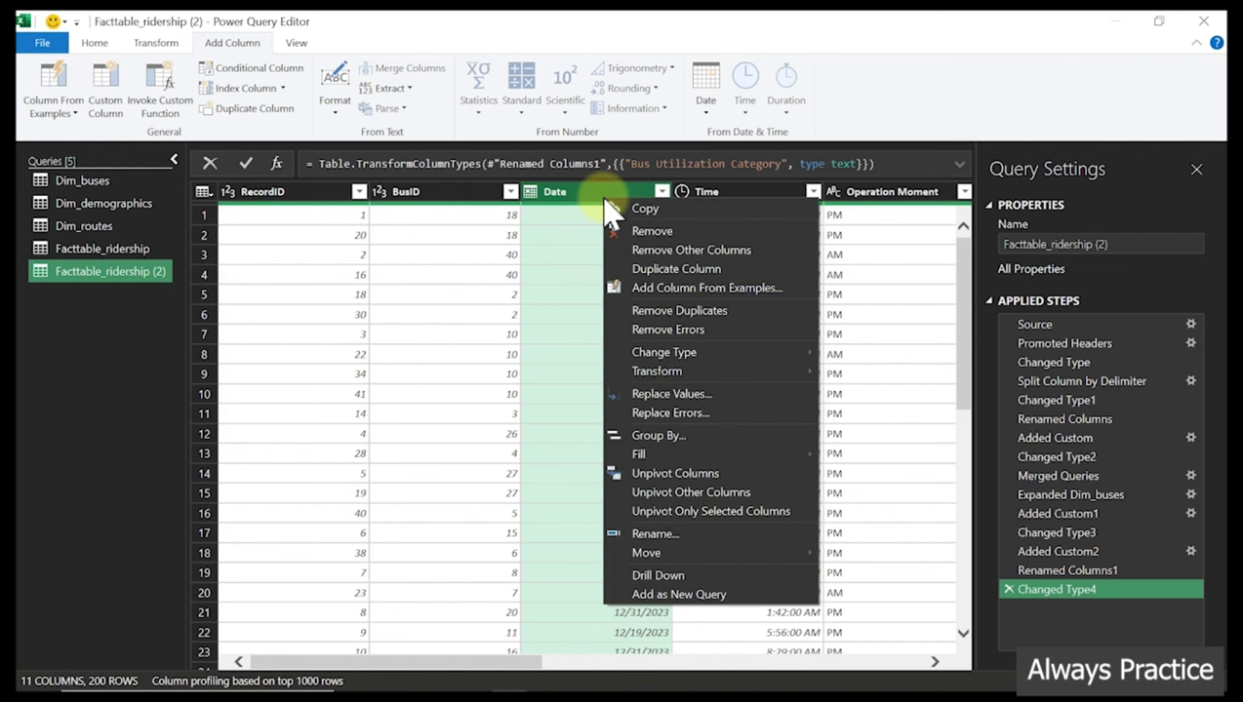
pyautogui.click(658, 251)
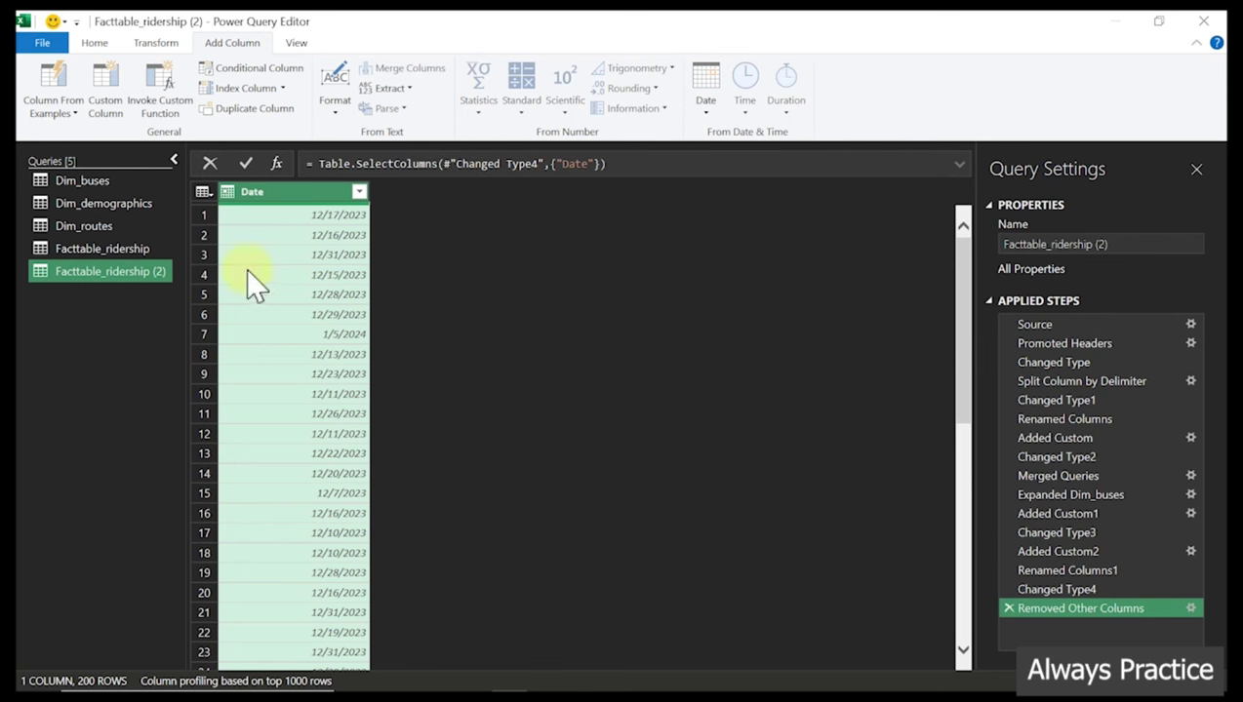
# Rename the duplicated ridership query to "Dim_DateTable"
pyautogui.doubleClick(138, 273)
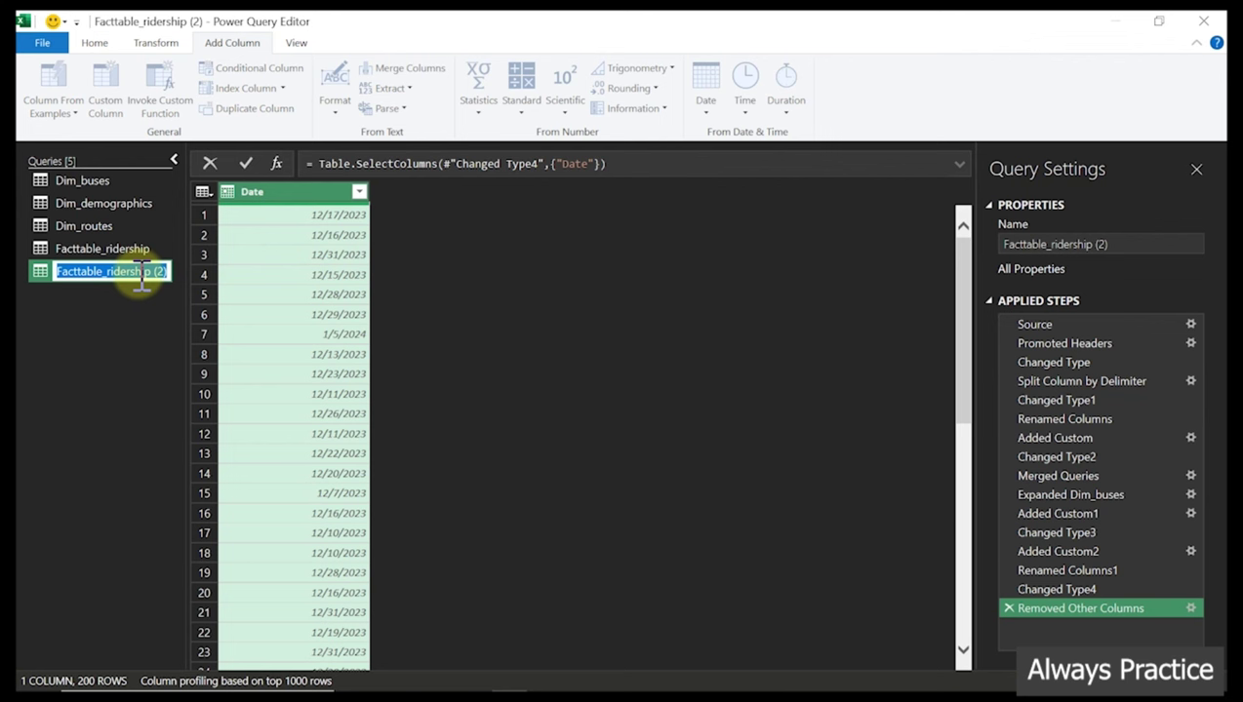
pyautogui.write('Dim_')
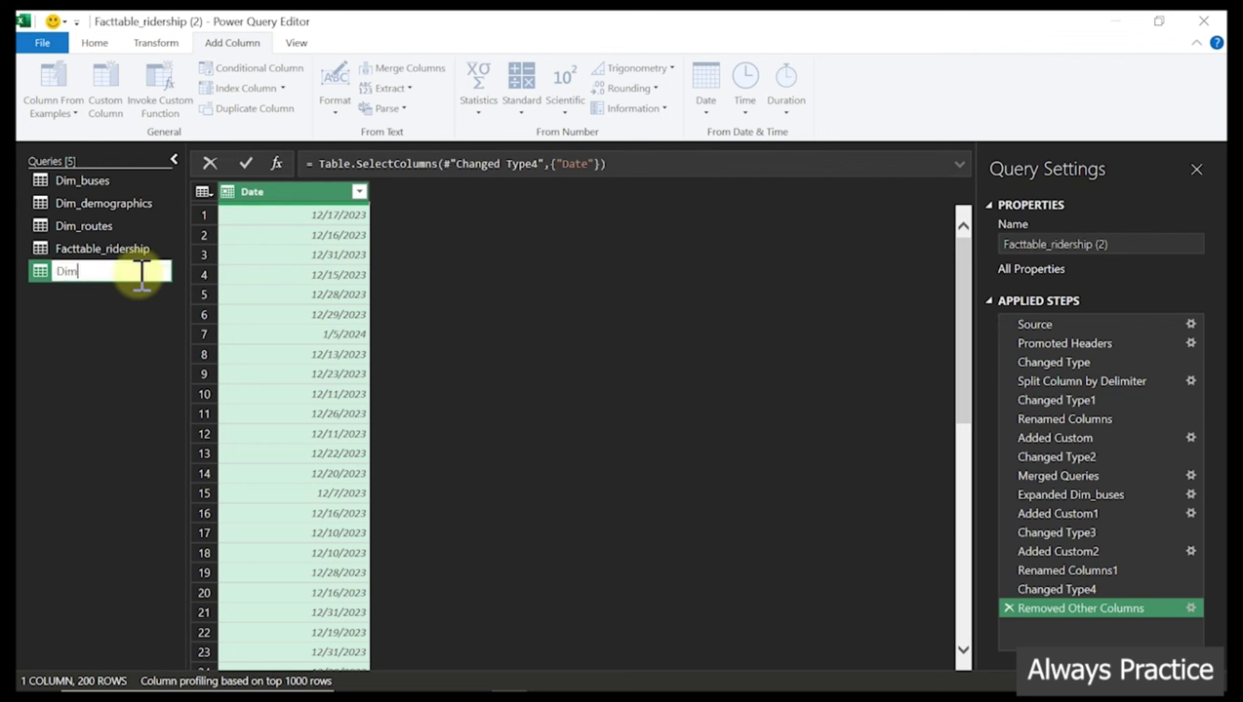
pyautogui.write('DateTable')
pyautogui.press('Return')
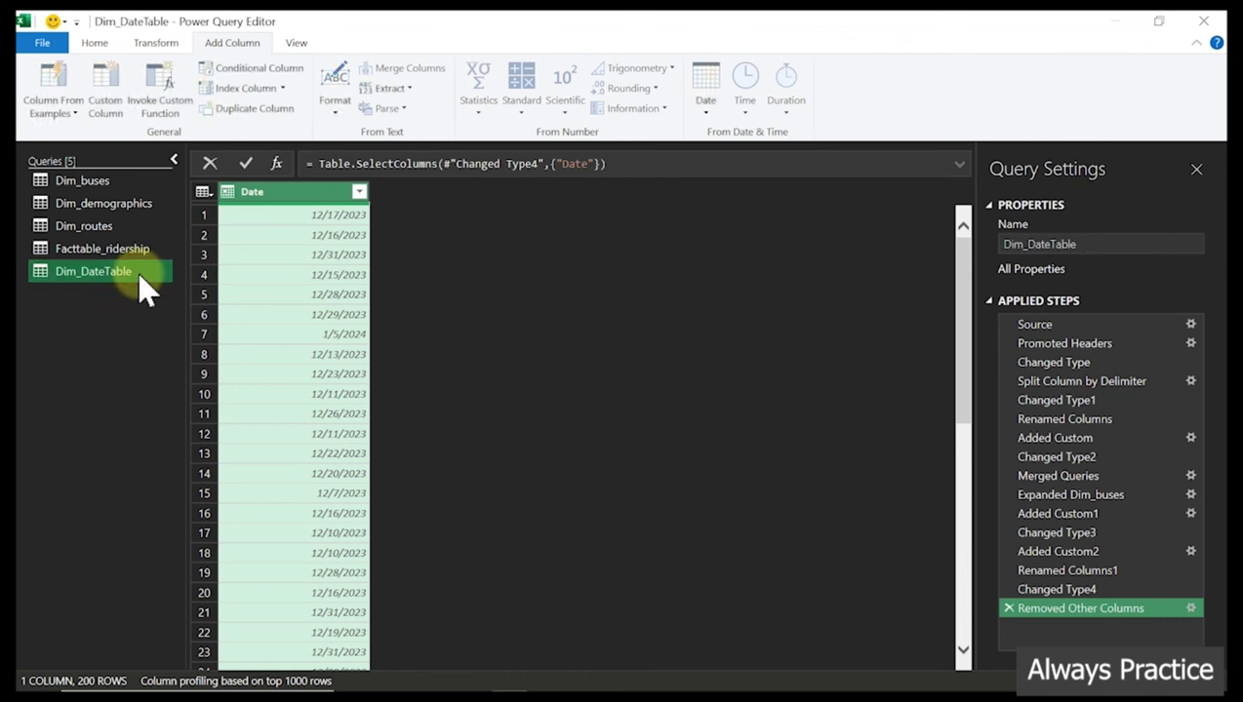
# Compare Dim_DateTable with Facttable_ridership, and remove the duplicate dates from the Date column of Dim_DateTable
pyautogui.click(117, 253)
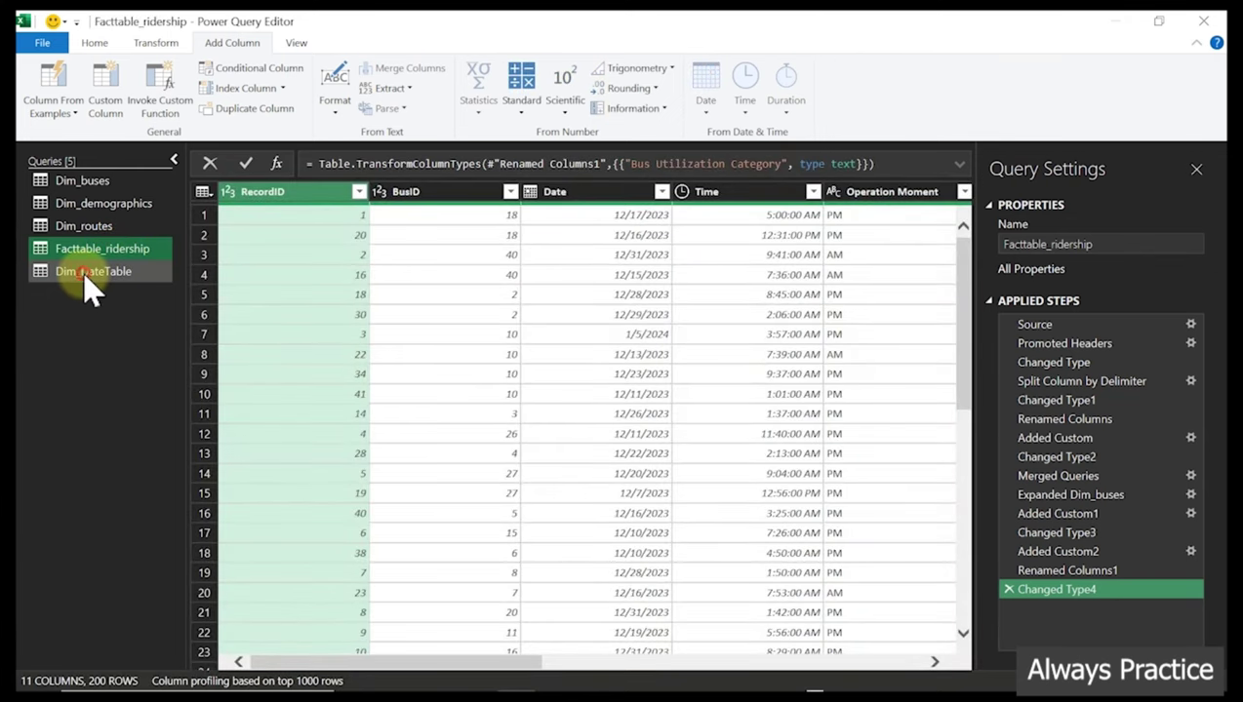
pyautogui.click(85, 279)
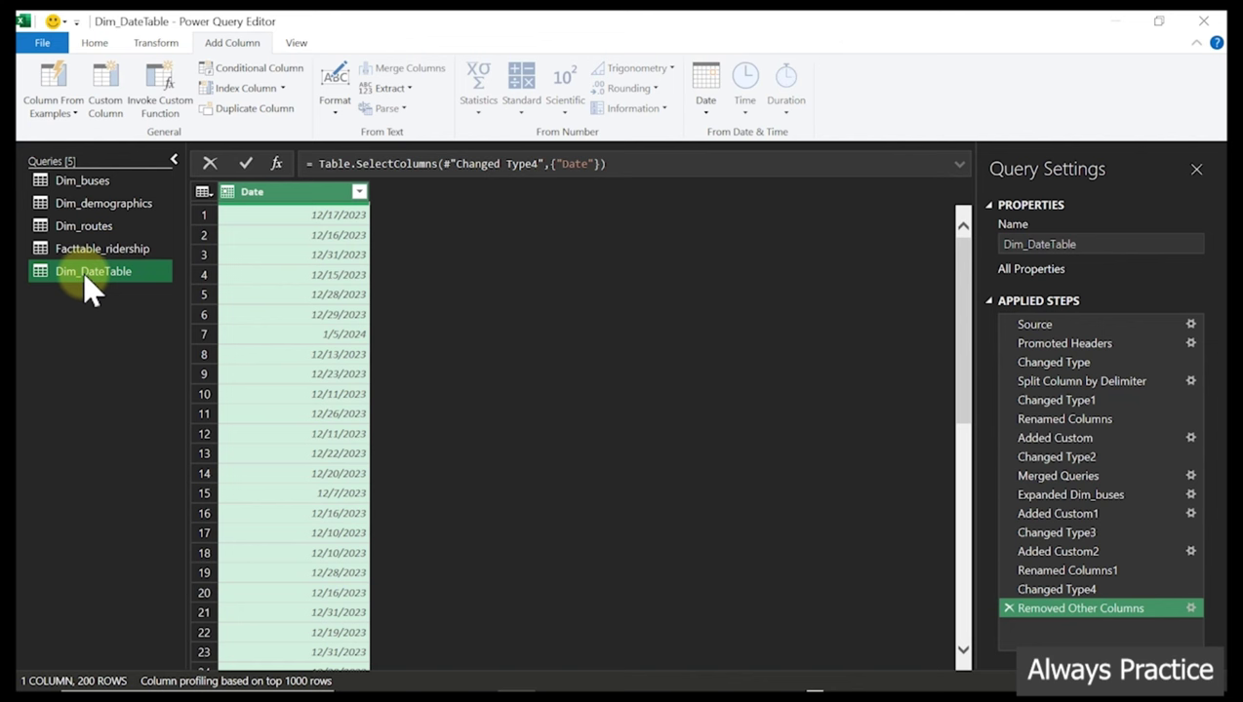
pyautogui.rightClick(305, 187)
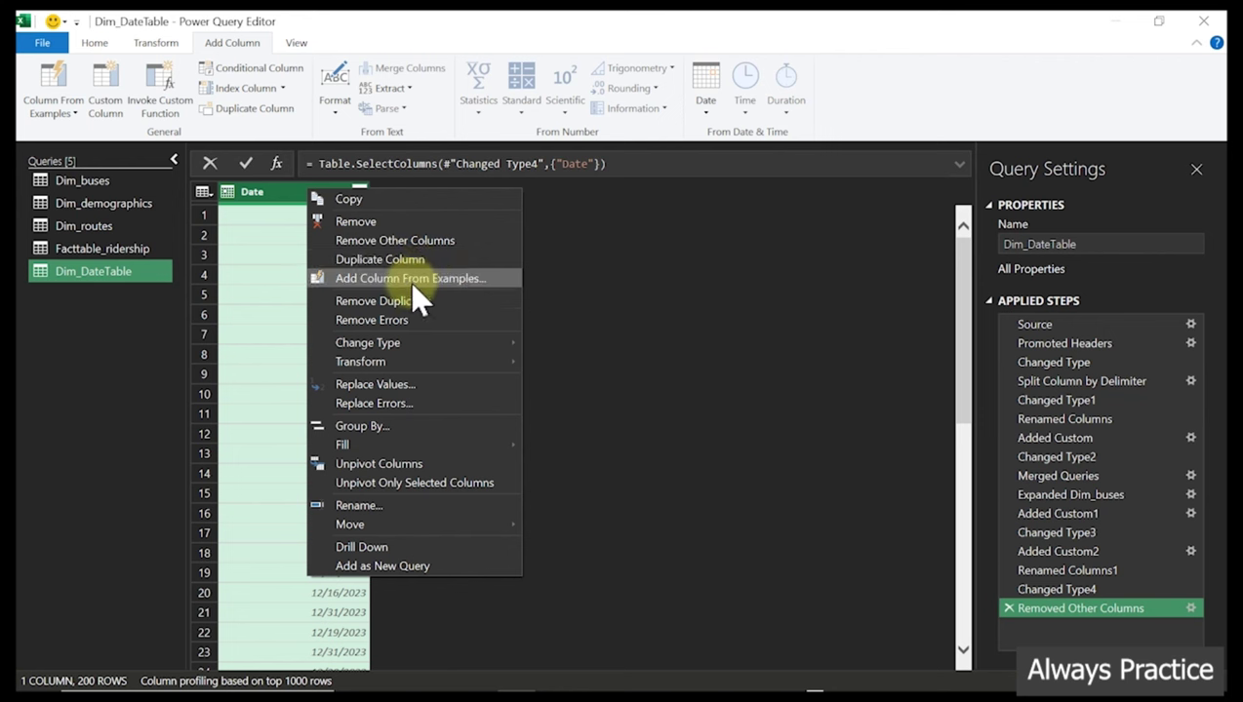
pyautogui.moveTo(410, 359)
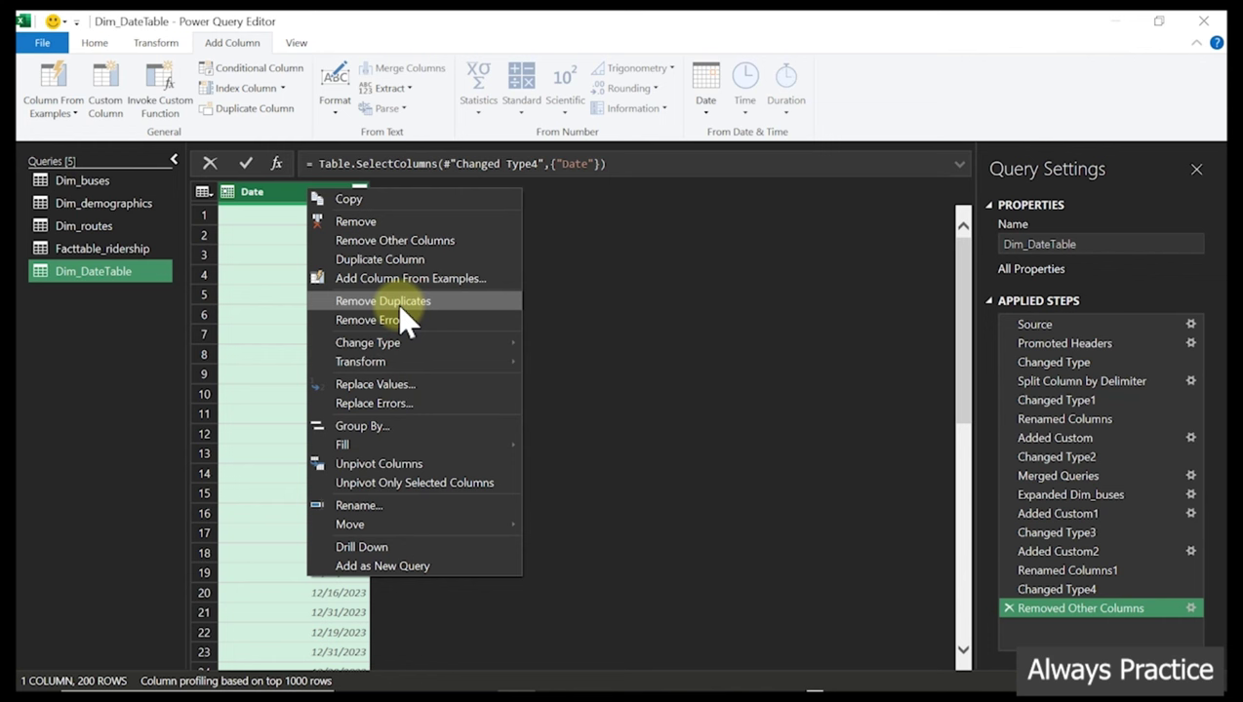
pyautogui.click(400, 312)
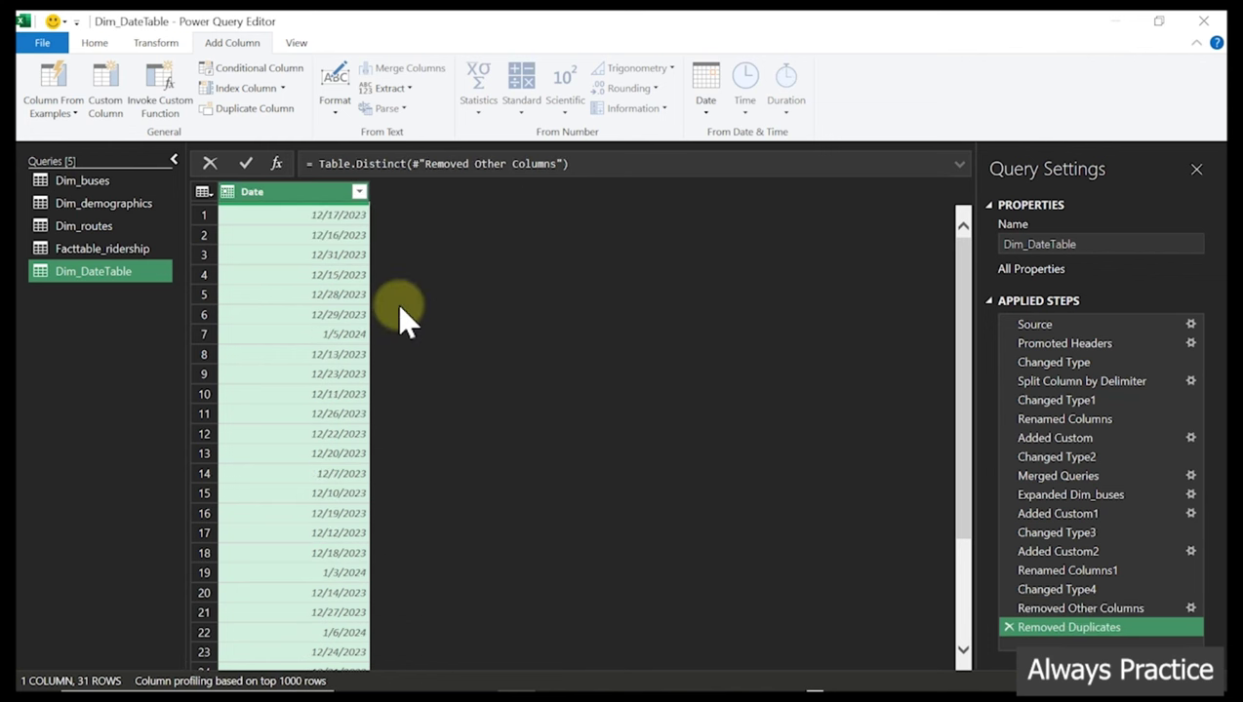
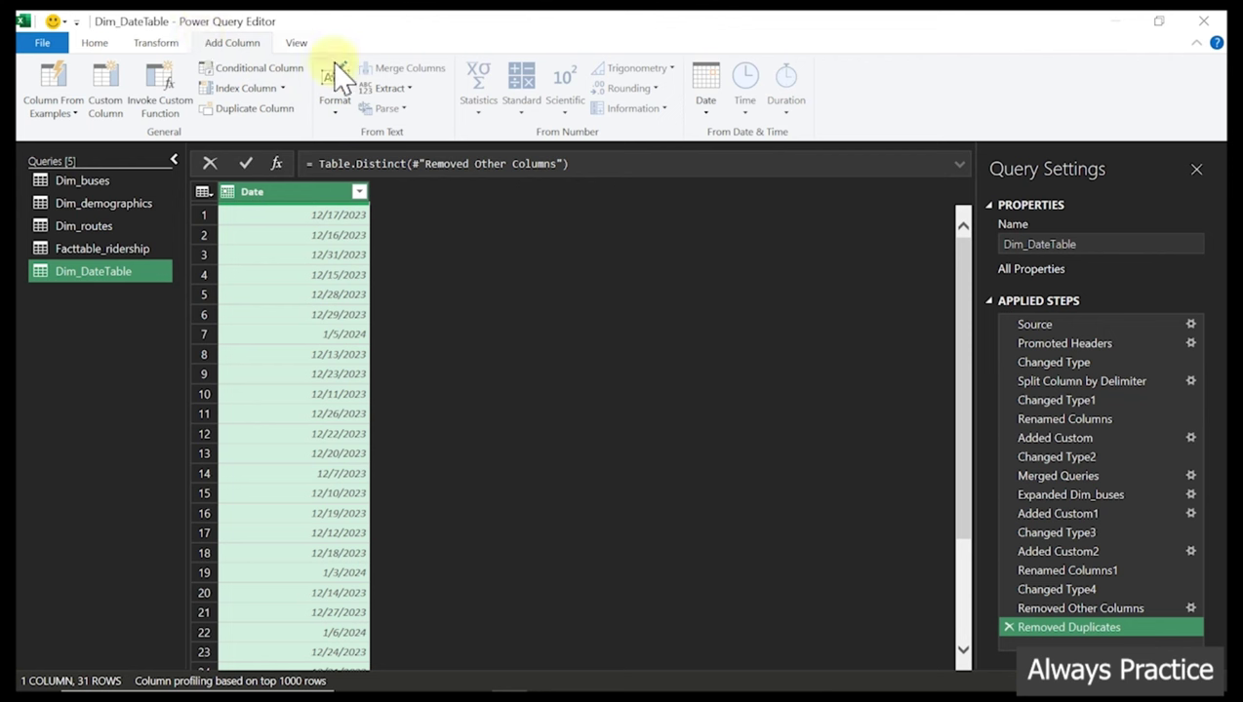
# Add a Year column derived from the Date column of Dim_DateTable and check which years it contains
pyautogui.click(705, 113)
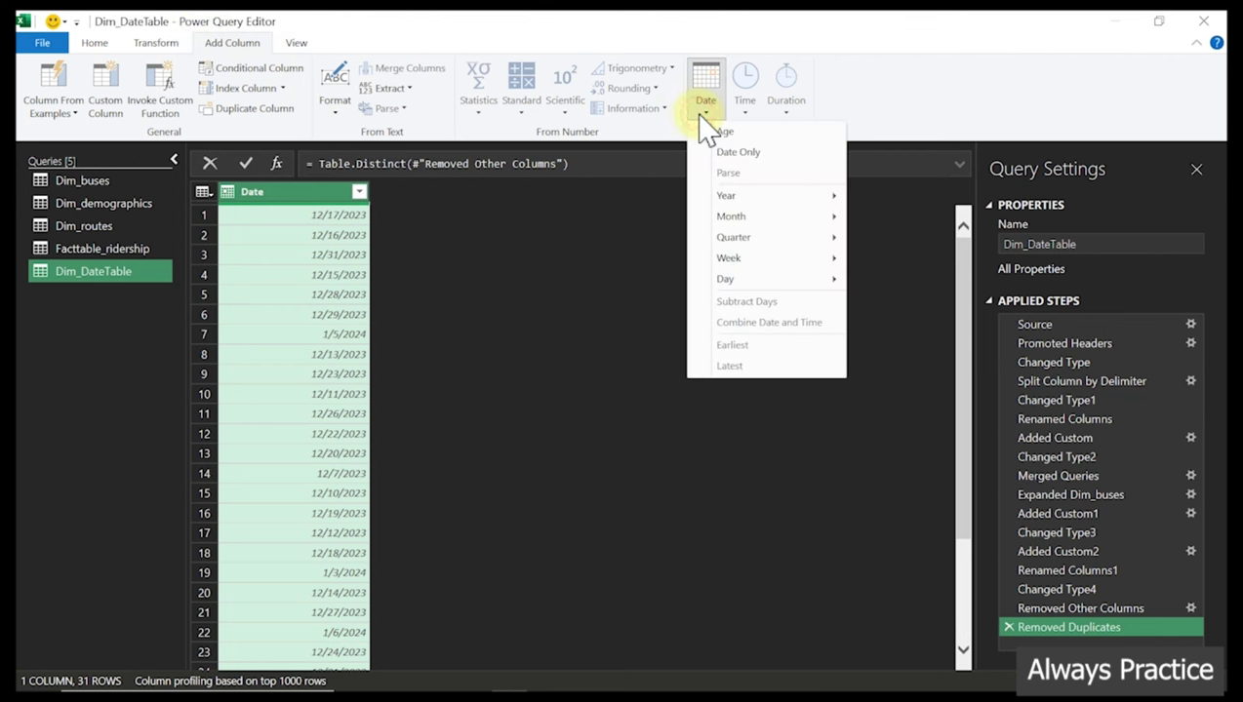
pyautogui.moveTo(757, 198)
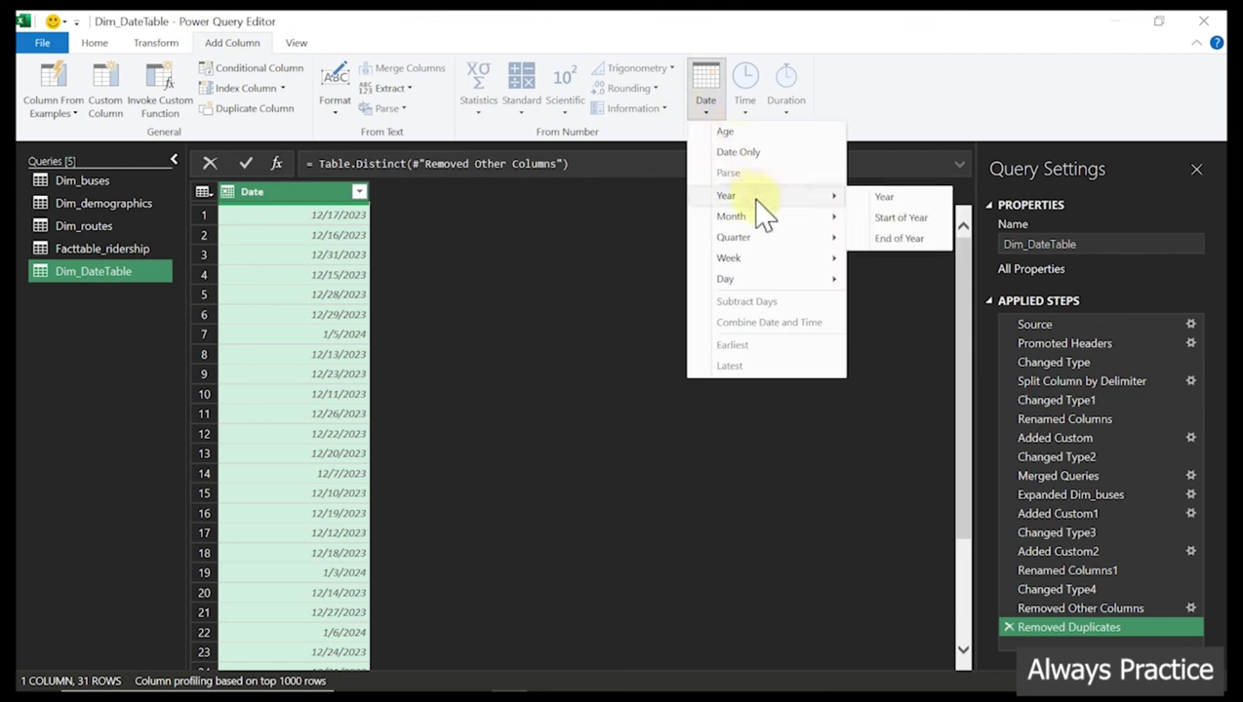
pyautogui.click(881, 198)
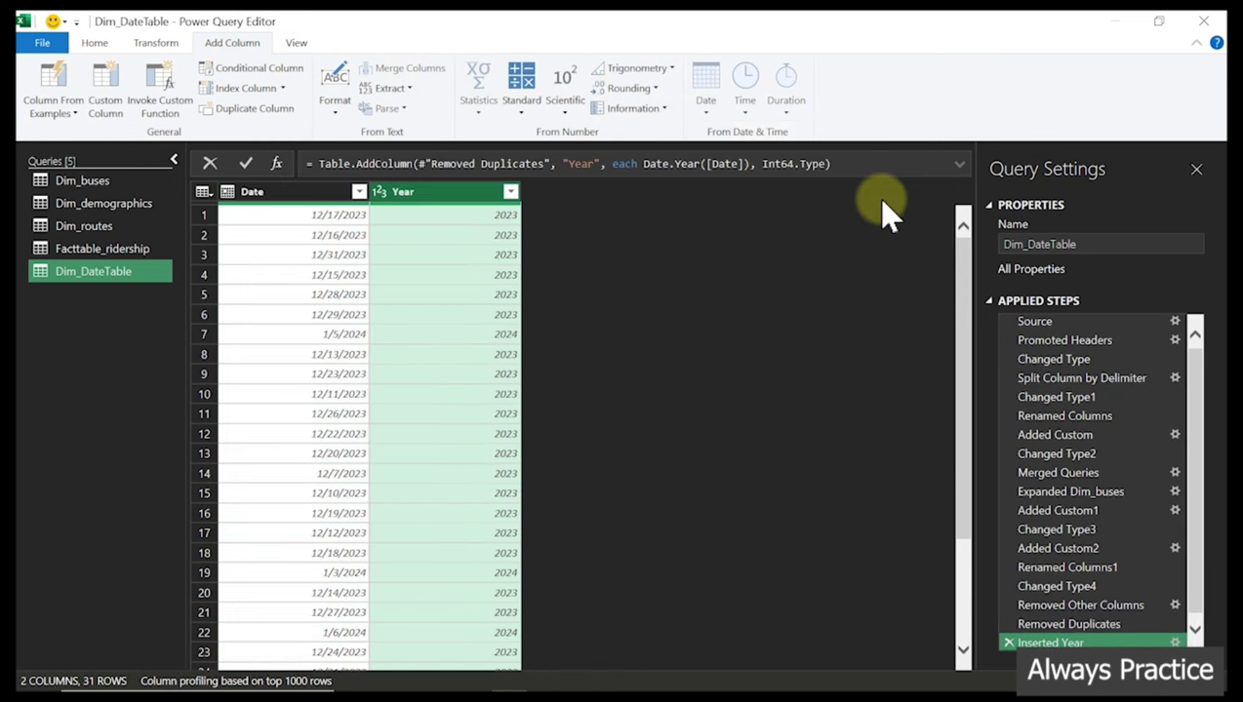
pyautogui.click(511, 192)
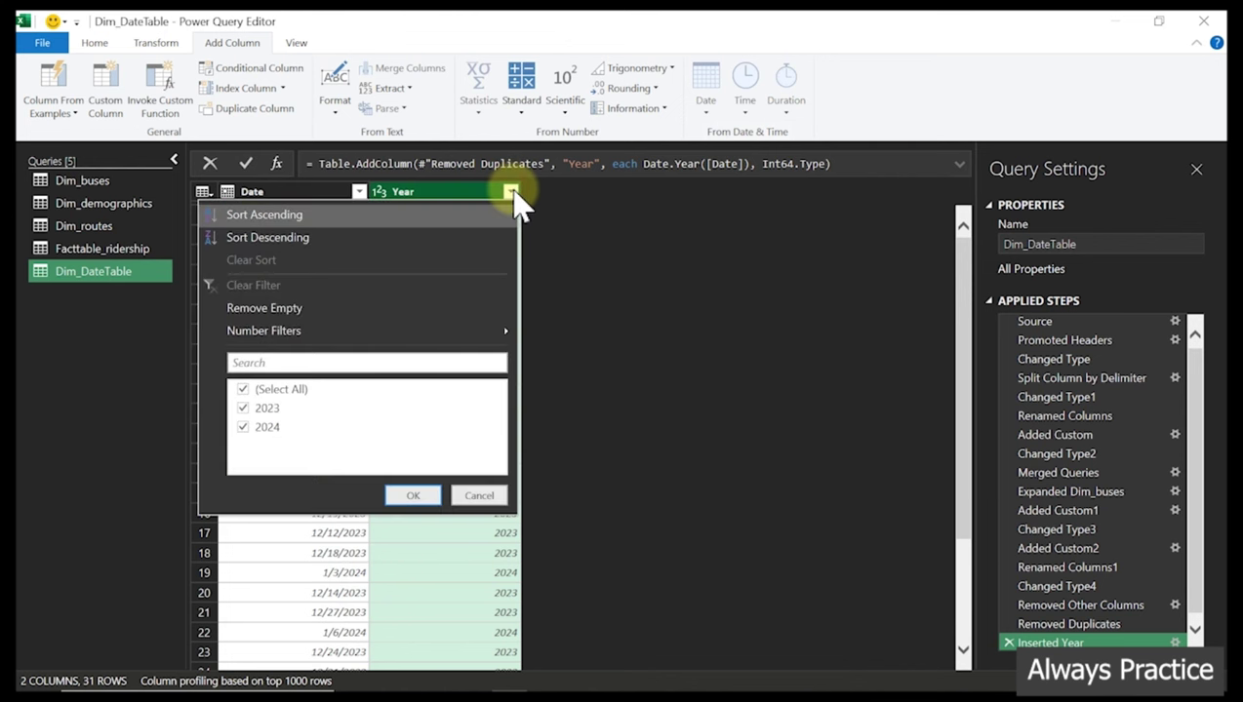
pyautogui.click(439, 195)
# Add a Month Name column to Dim_DateTable containing the name of the month of each date
pyautogui.click(308, 199)
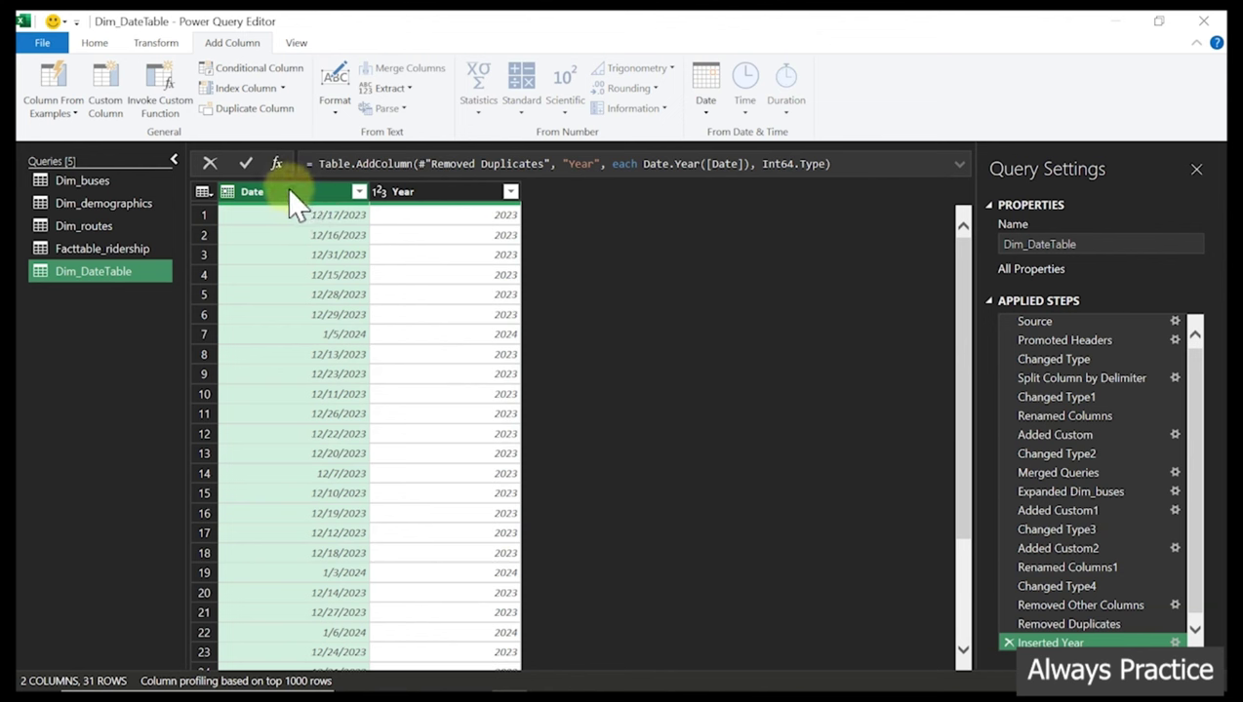
pyautogui.click(705, 108)
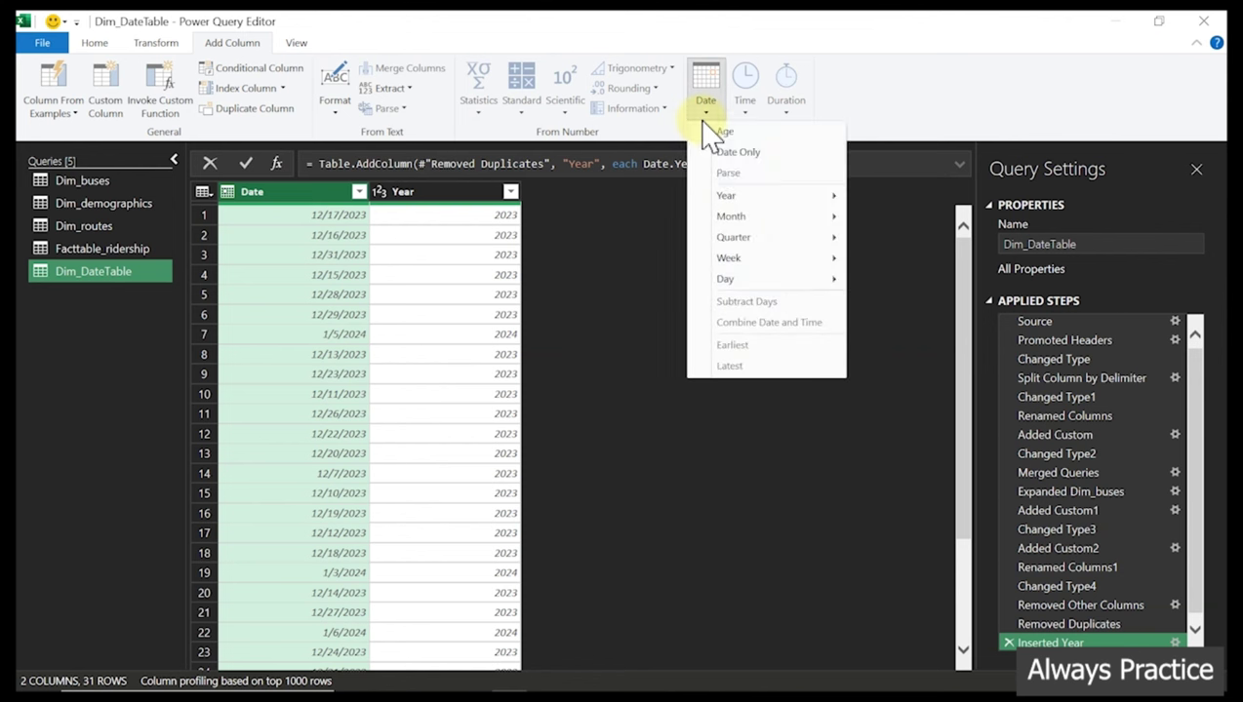
pyautogui.moveTo(727, 217)
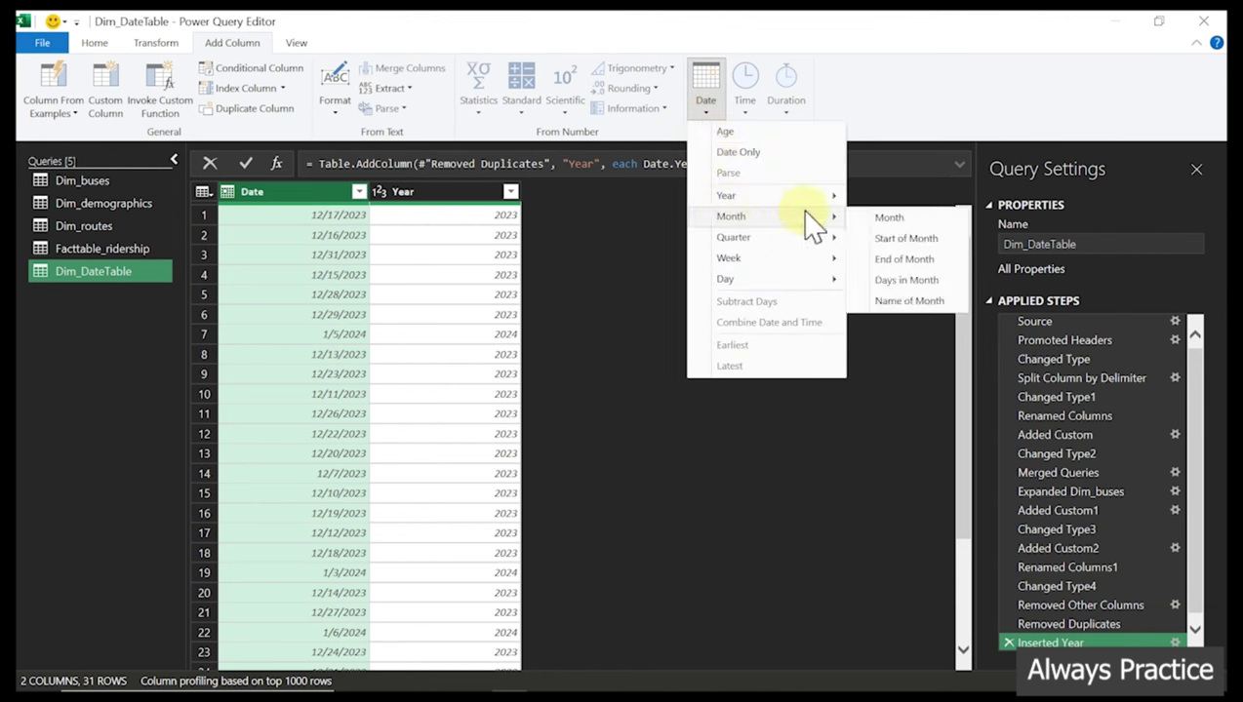
pyautogui.click(927, 301)
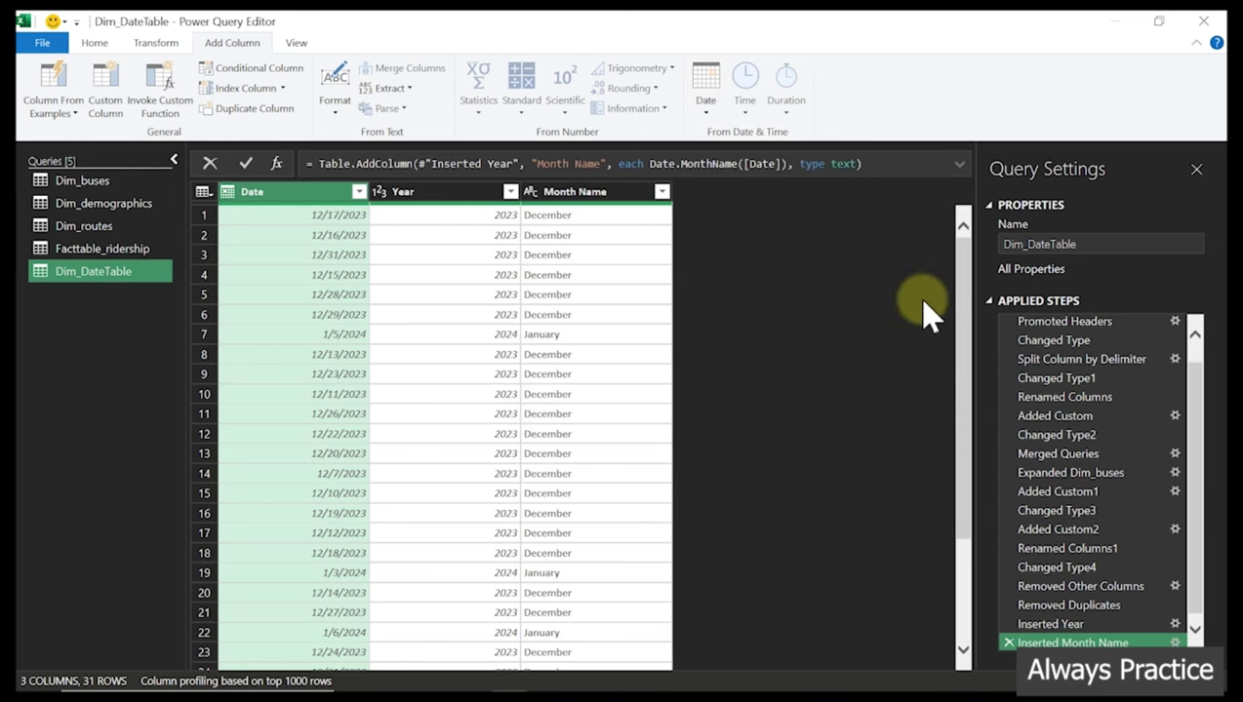
# Shorten the Month Name values to their first 3 characters, replacing the full names in the same column
pyautogui.click(576, 199)
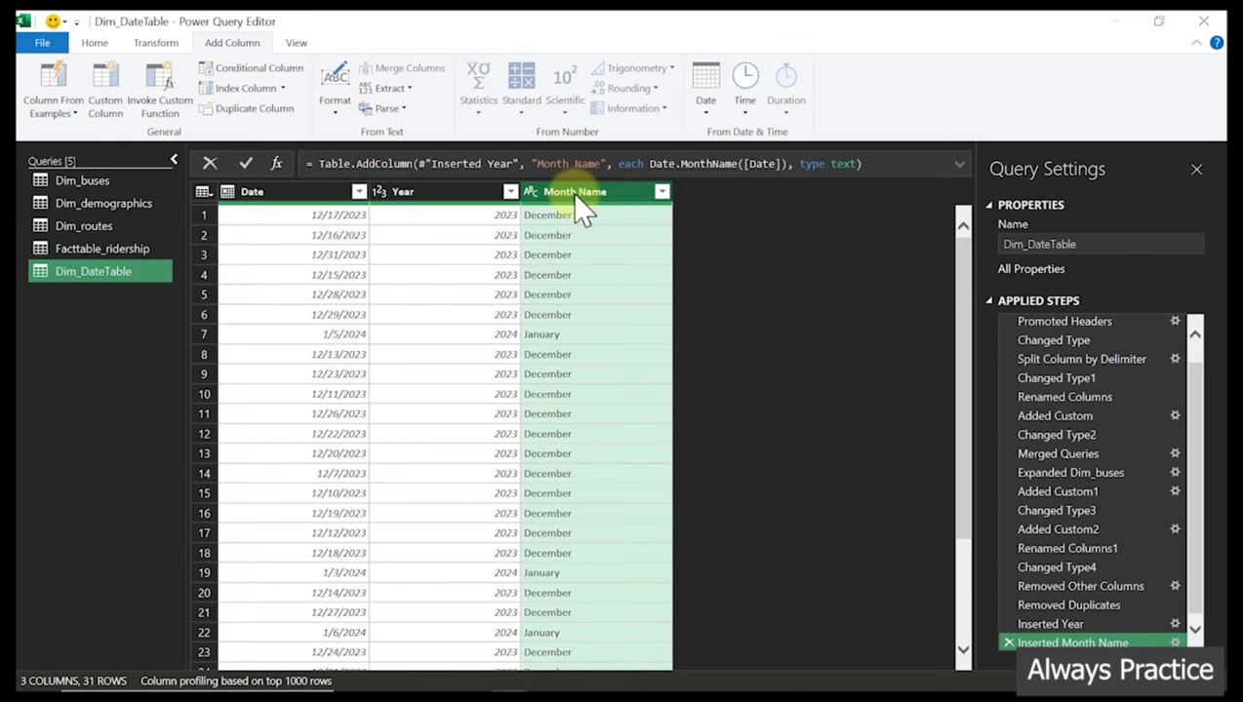
pyautogui.click(150, 44)
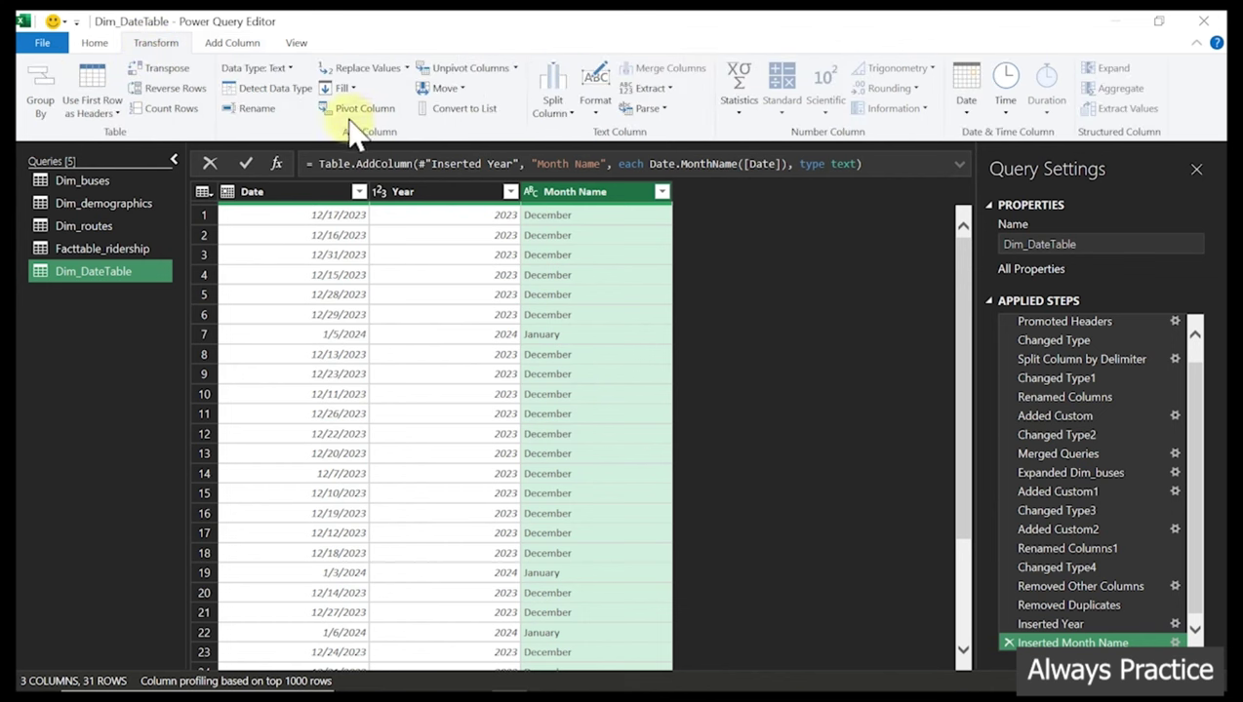
pyautogui.click(598, 115)
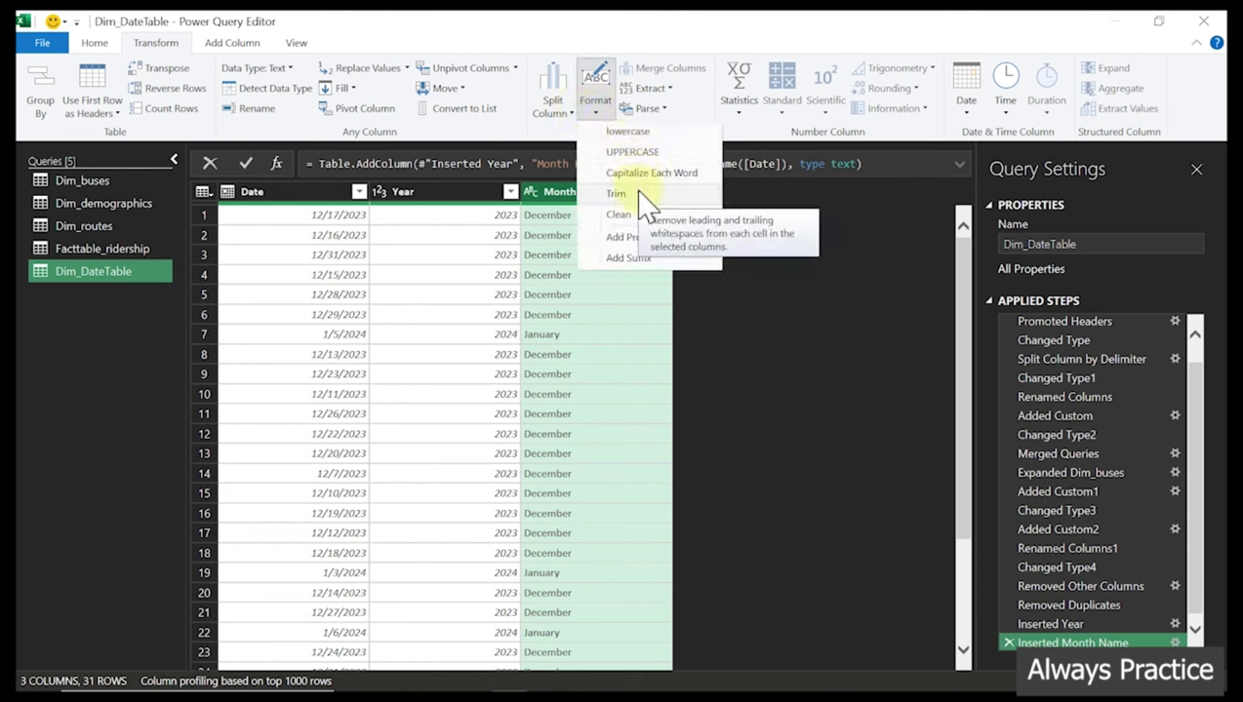
pyautogui.click(669, 90)
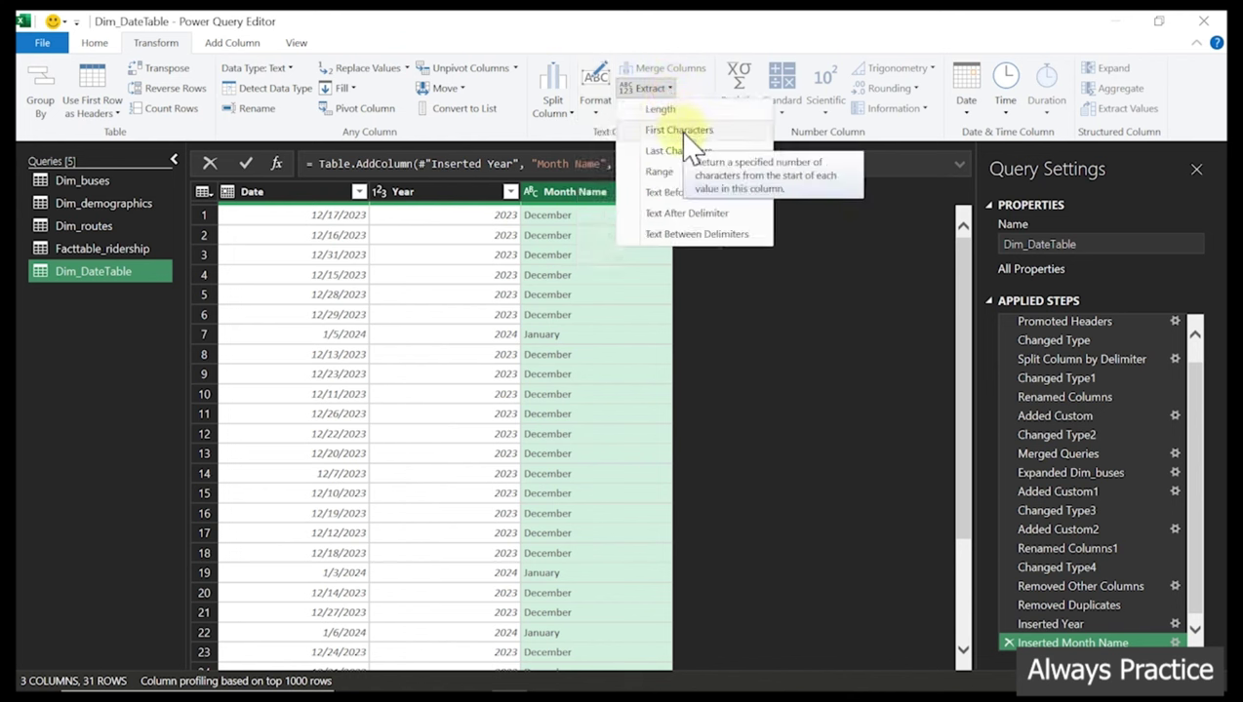
pyautogui.click(685, 132)
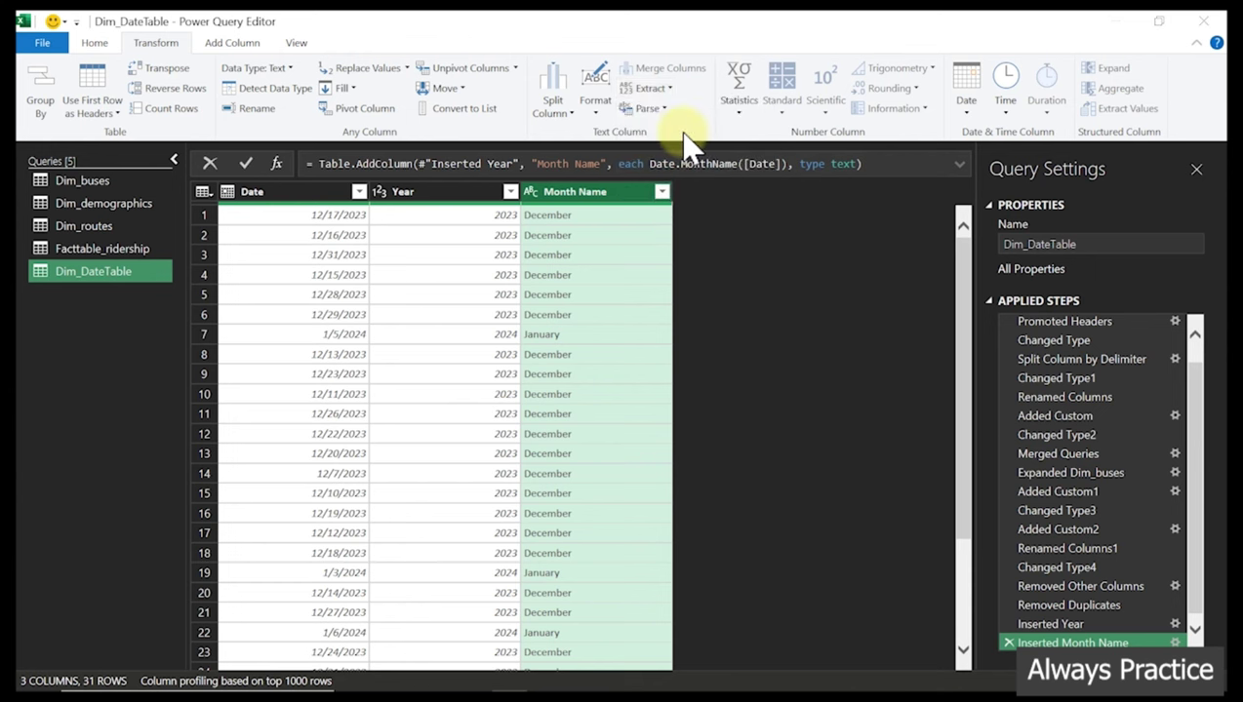
pyautogui.click(433, 361)
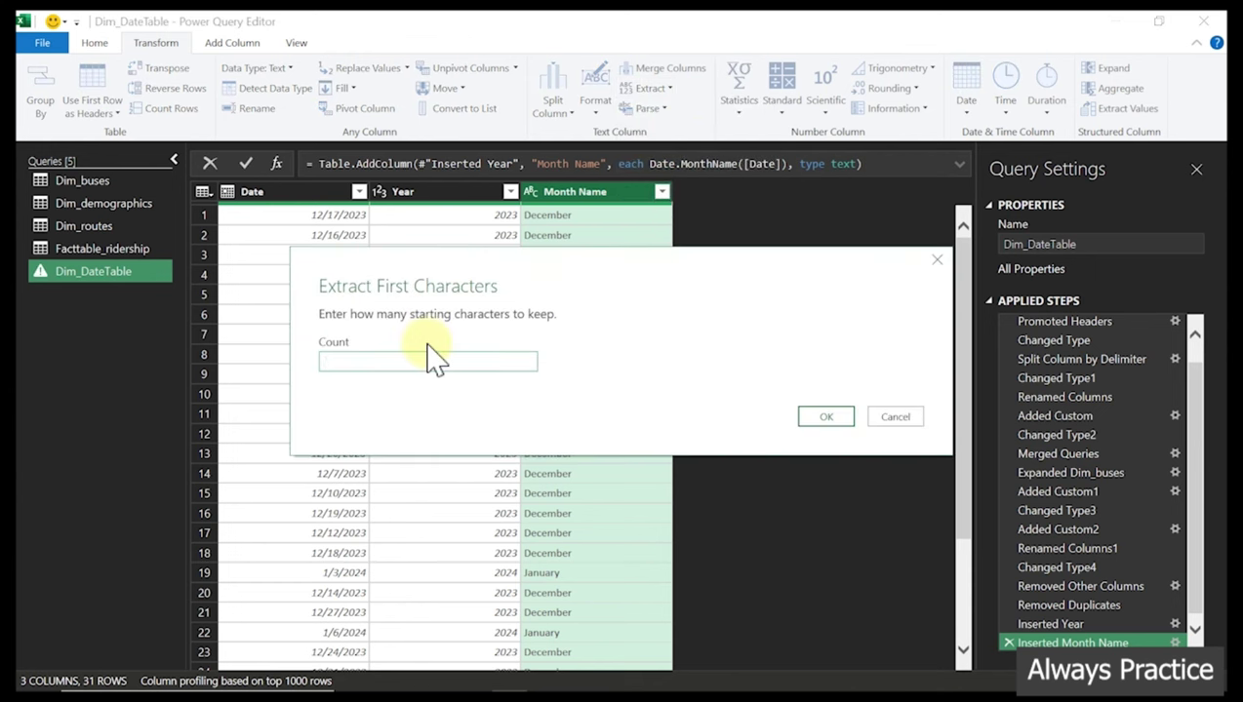
pyautogui.write('3')
pyautogui.click(845, 422)
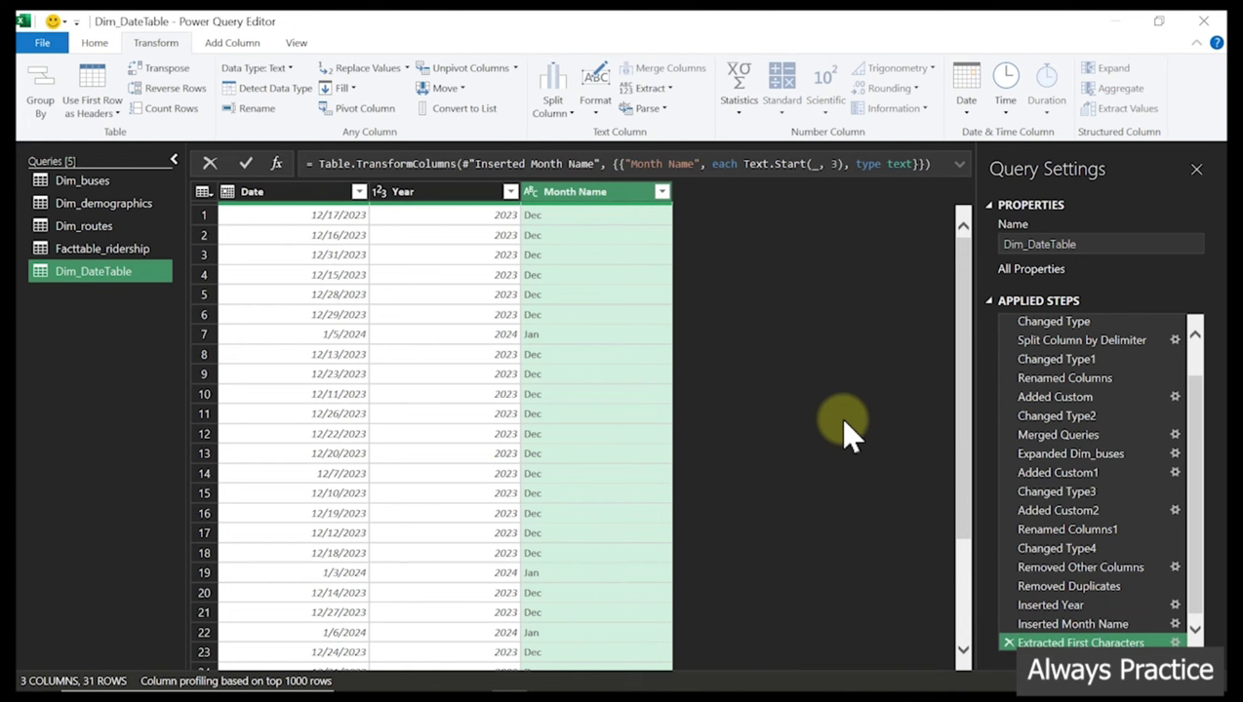
# Try converting the Date column itself to month numbers, and delete that applied step to restore the dates
pyautogui.click(294, 195)
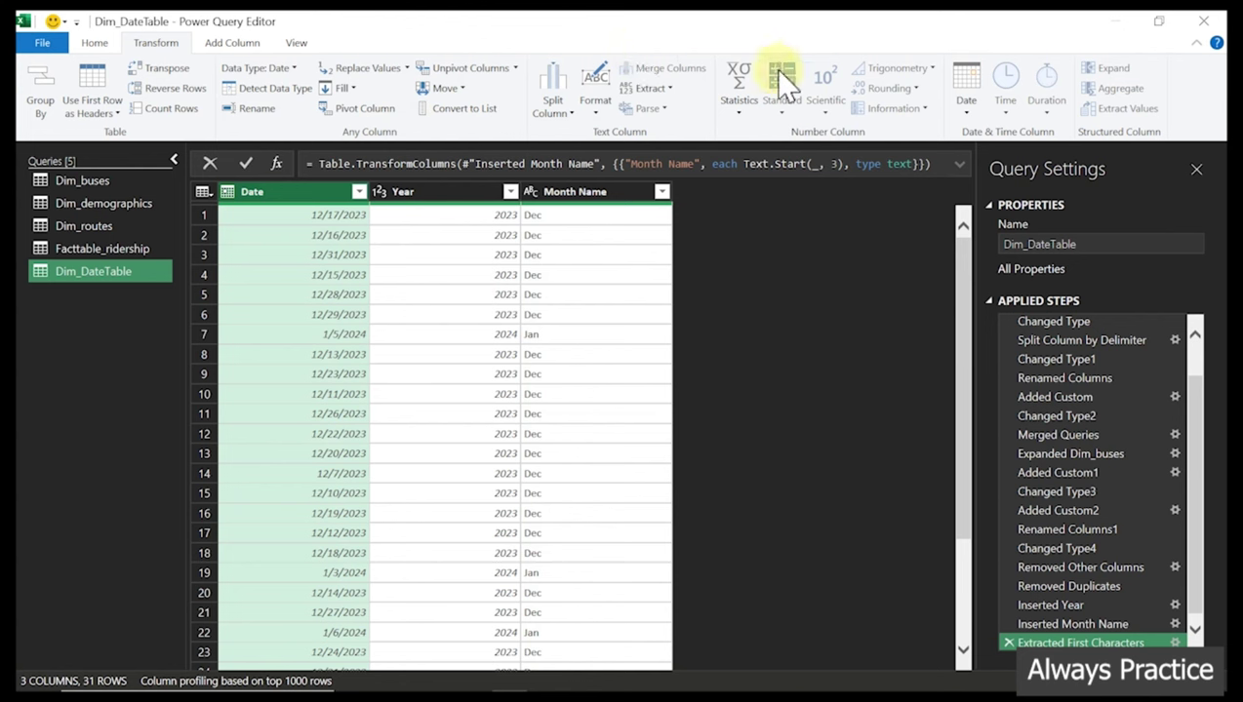
pyautogui.click(964, 109)
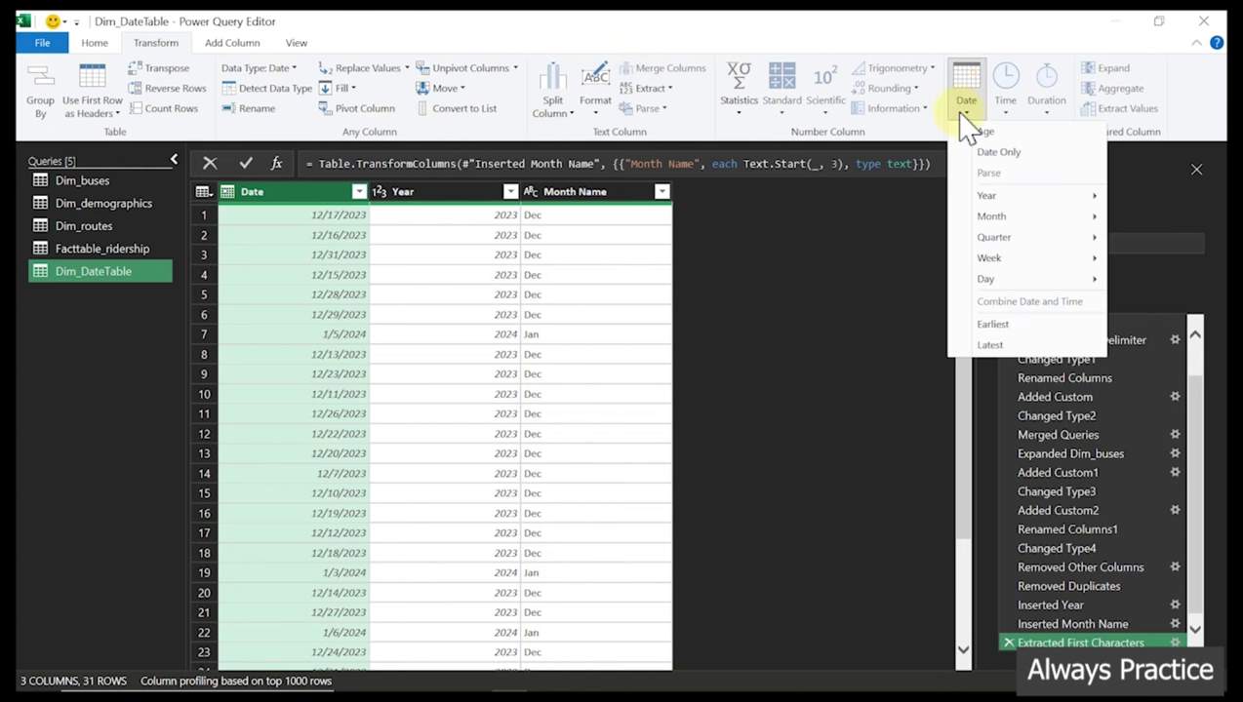
pyautogui.moveTo(1001, 221)
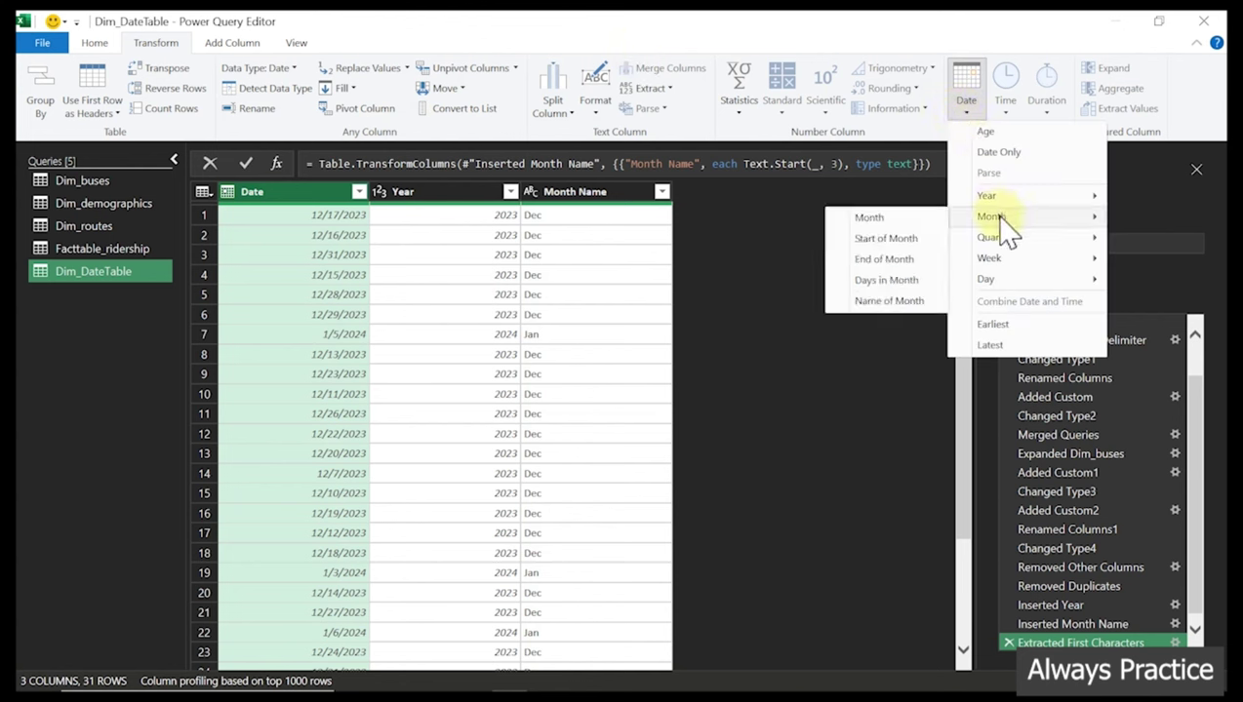
pyautogui.click(924, 214)
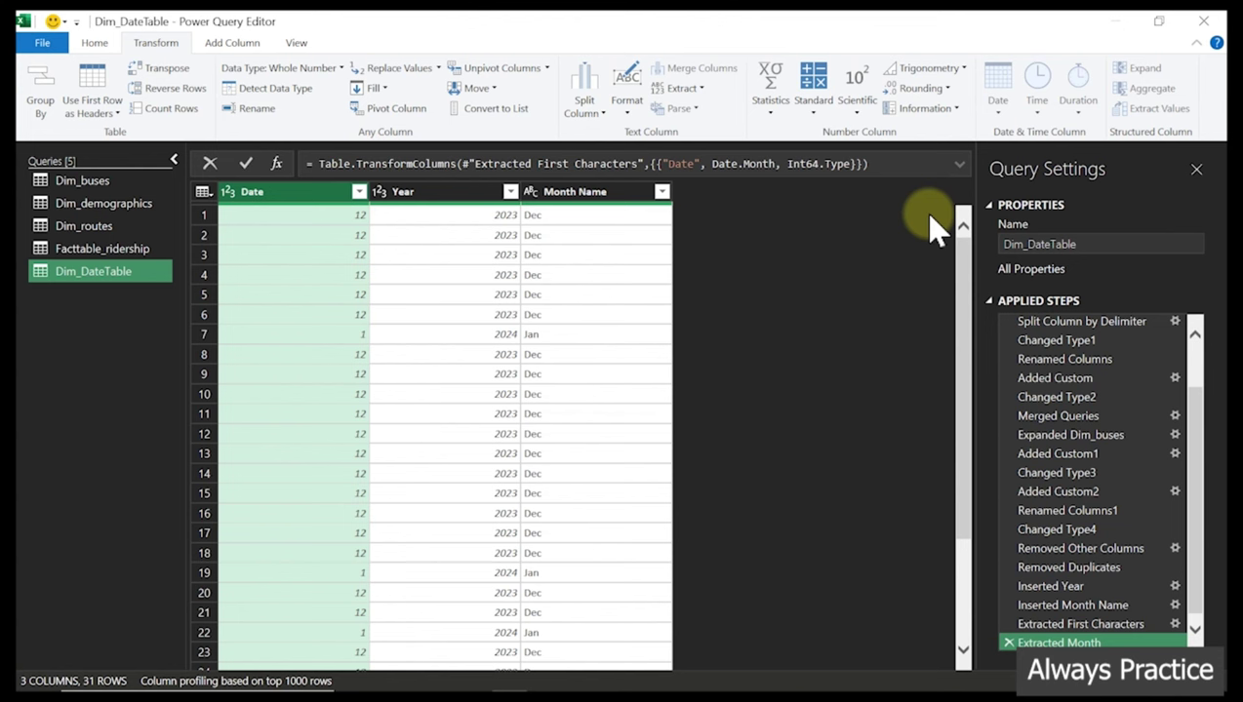
pyautogui.hotkey('alt', 'Tab')
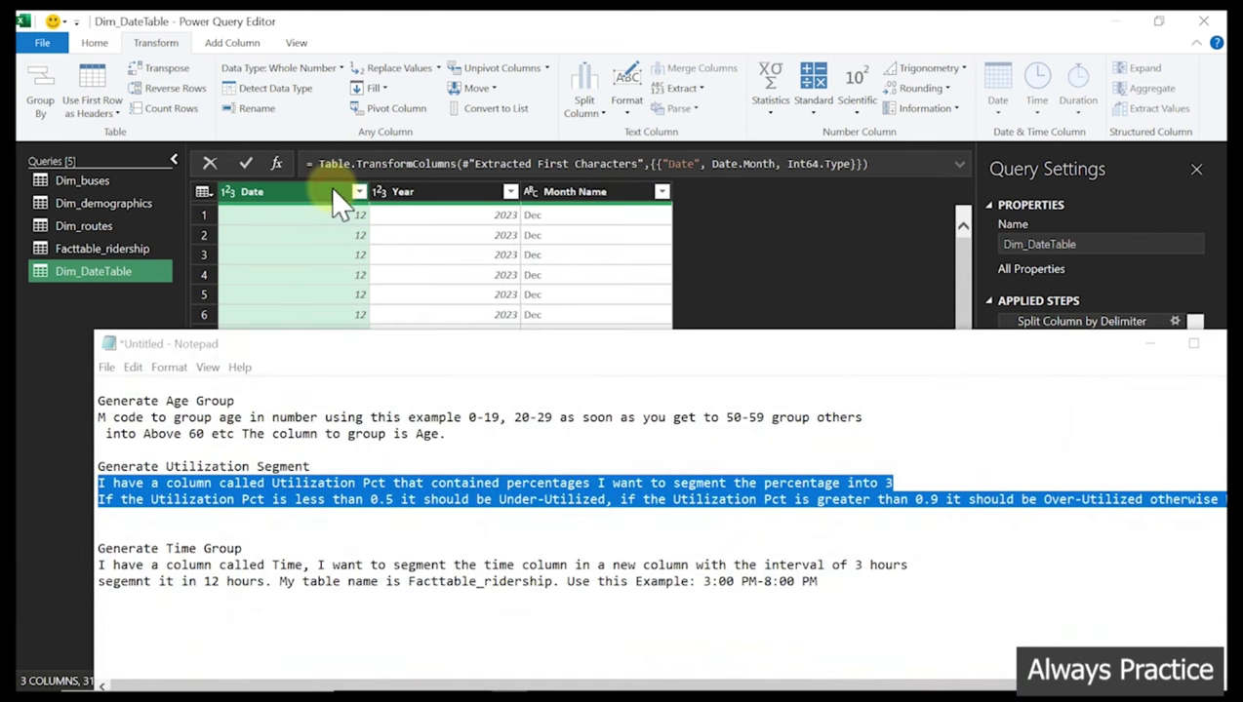
pyautogui.click(1151, 342)
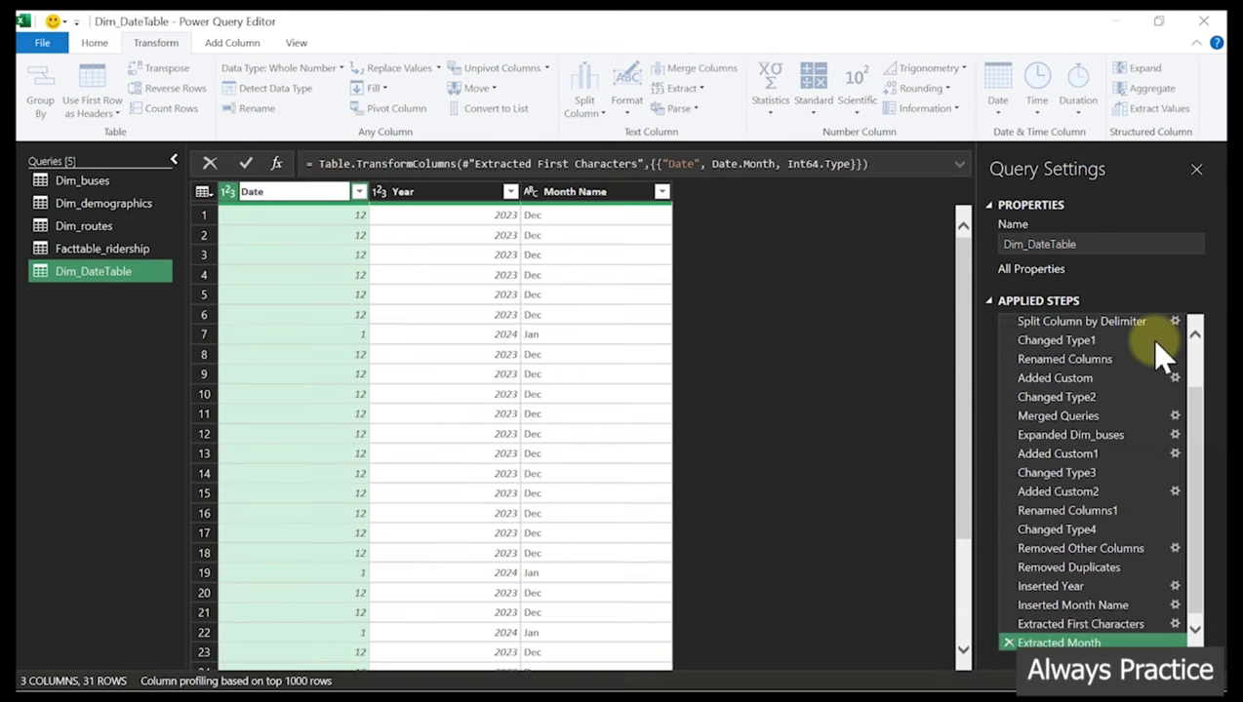
pyautogui.click(334, 267)
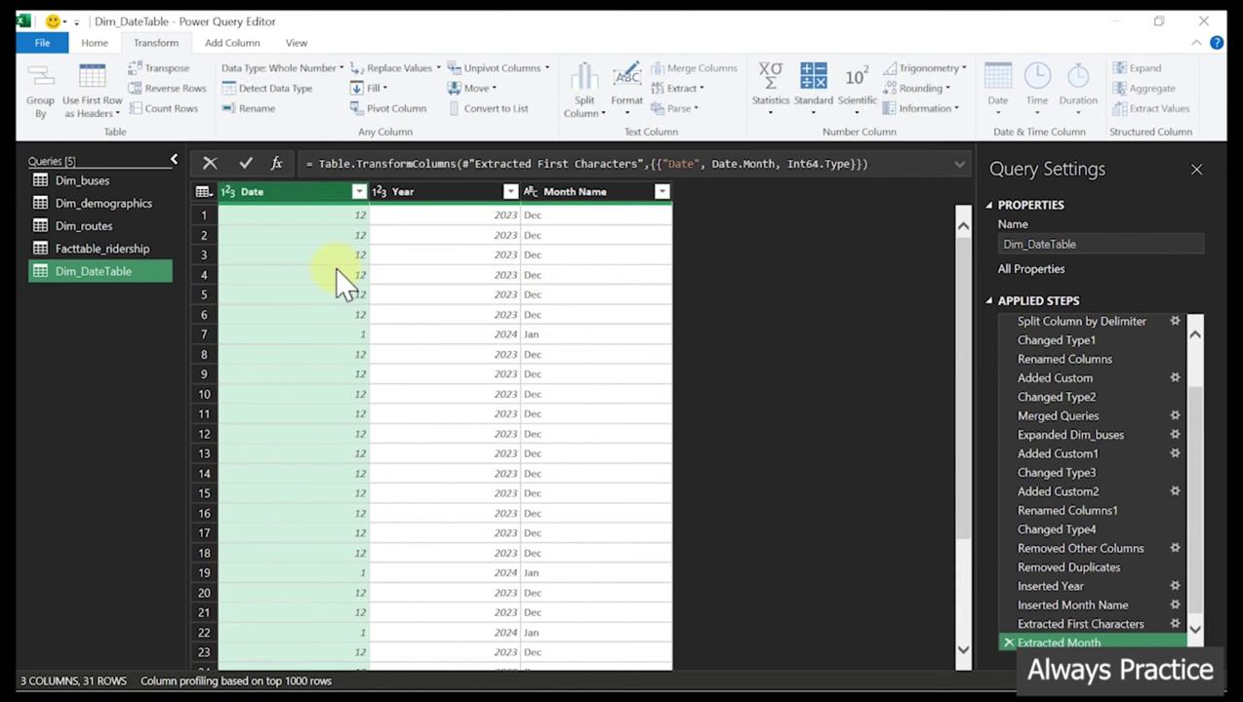
pyautogui.click(1009, 643)
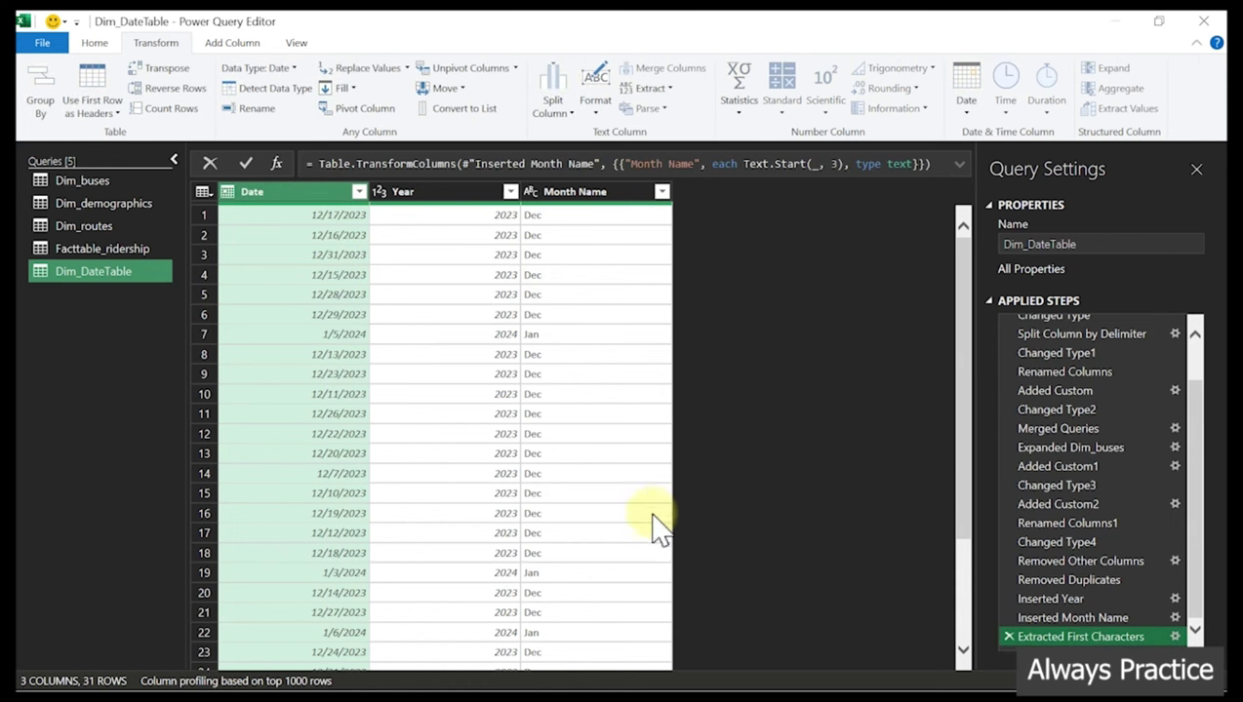
# Add a separate column to Dim_DateTable with the month number of each date, keeping the Date column
pyautogui.click(315, 390)
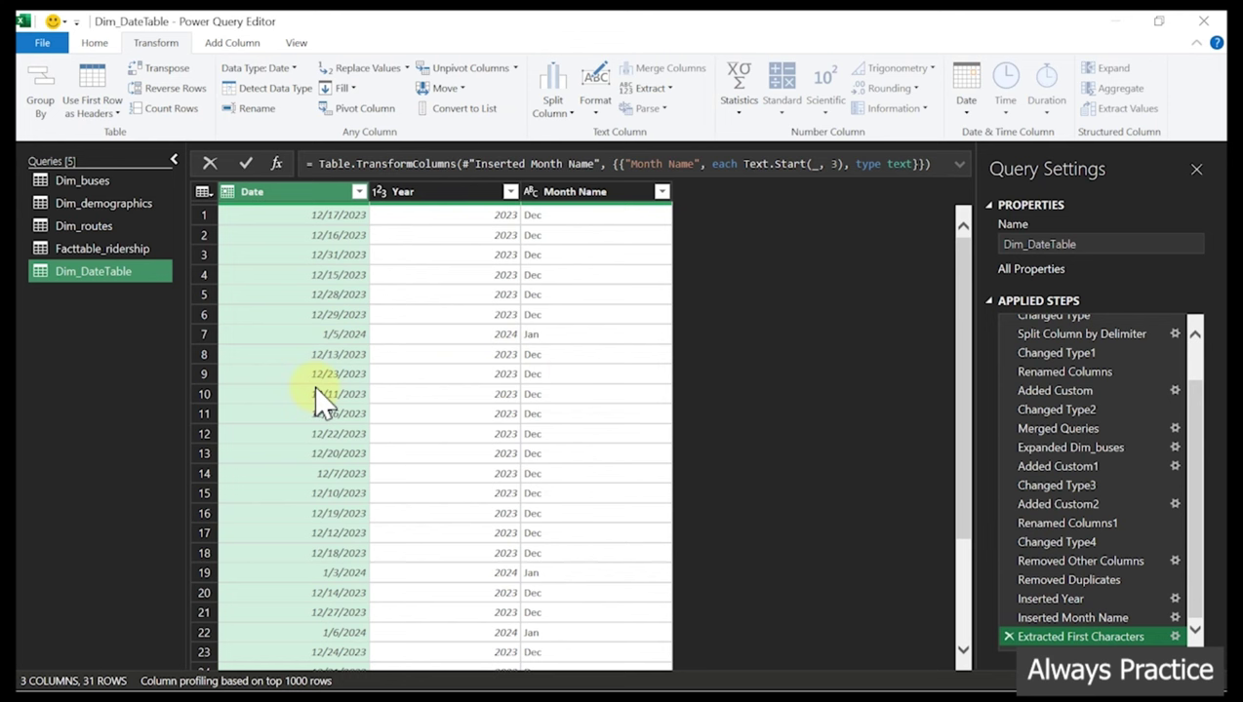
pyautogui.click(242, 45)
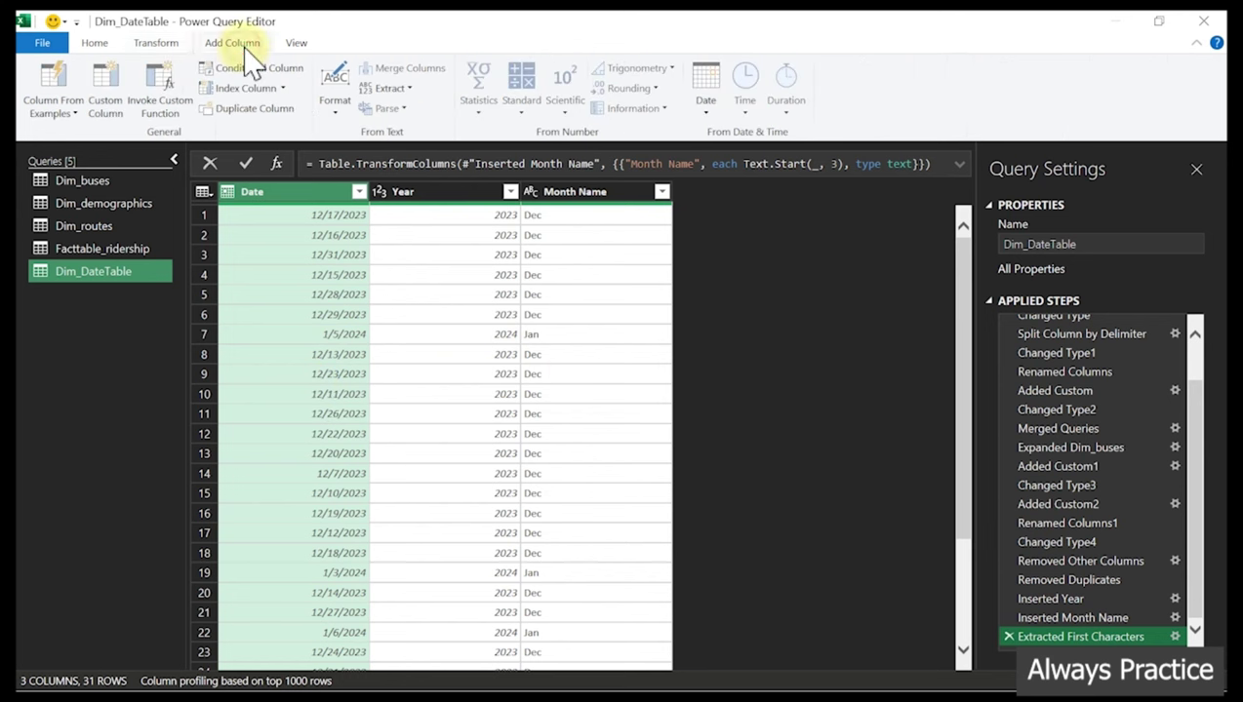
pyautogui.click(168, 43)
pyautogui.click(234, 47)
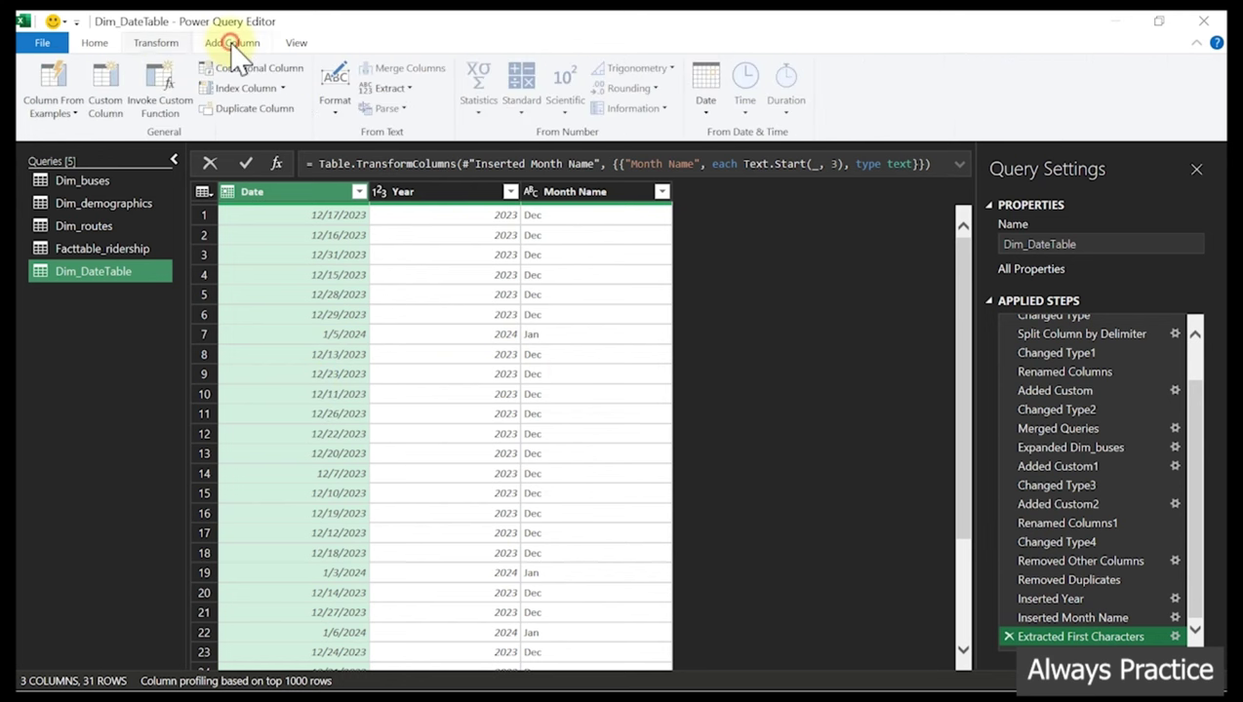
pyautogui.click(707, 114)
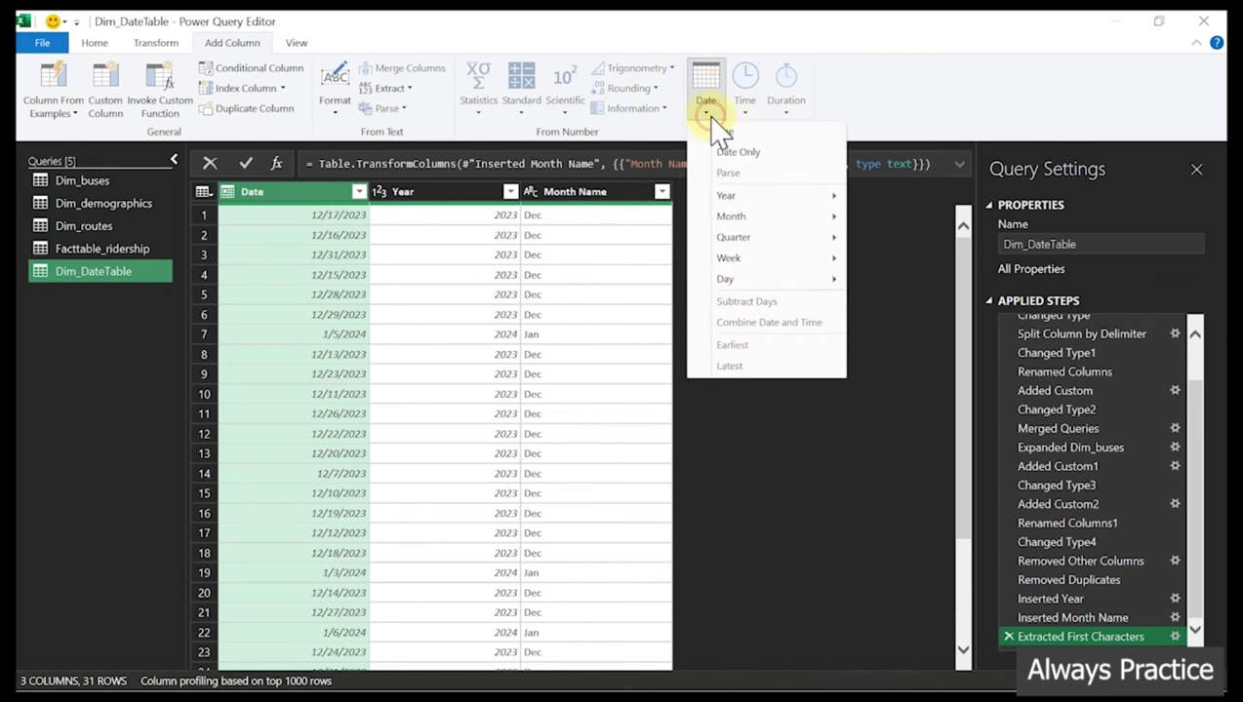
pyautogui.moveTo(746, 218)
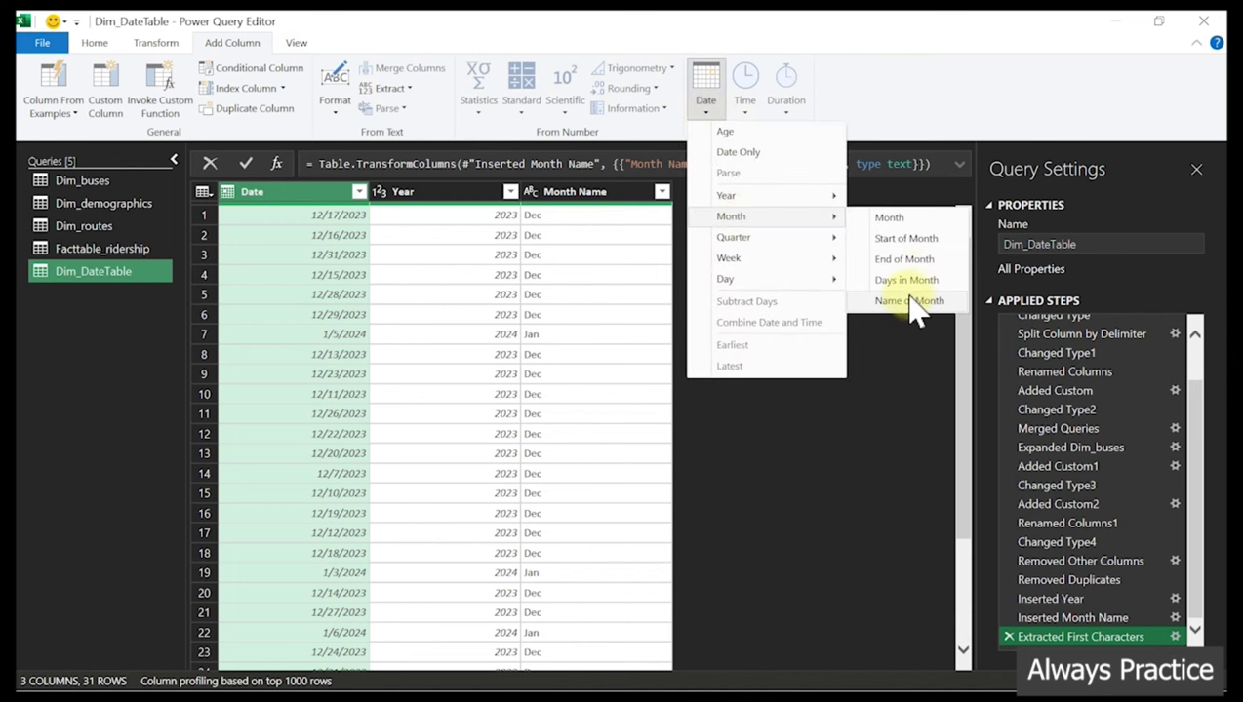
pyautogui.click(917, 217)
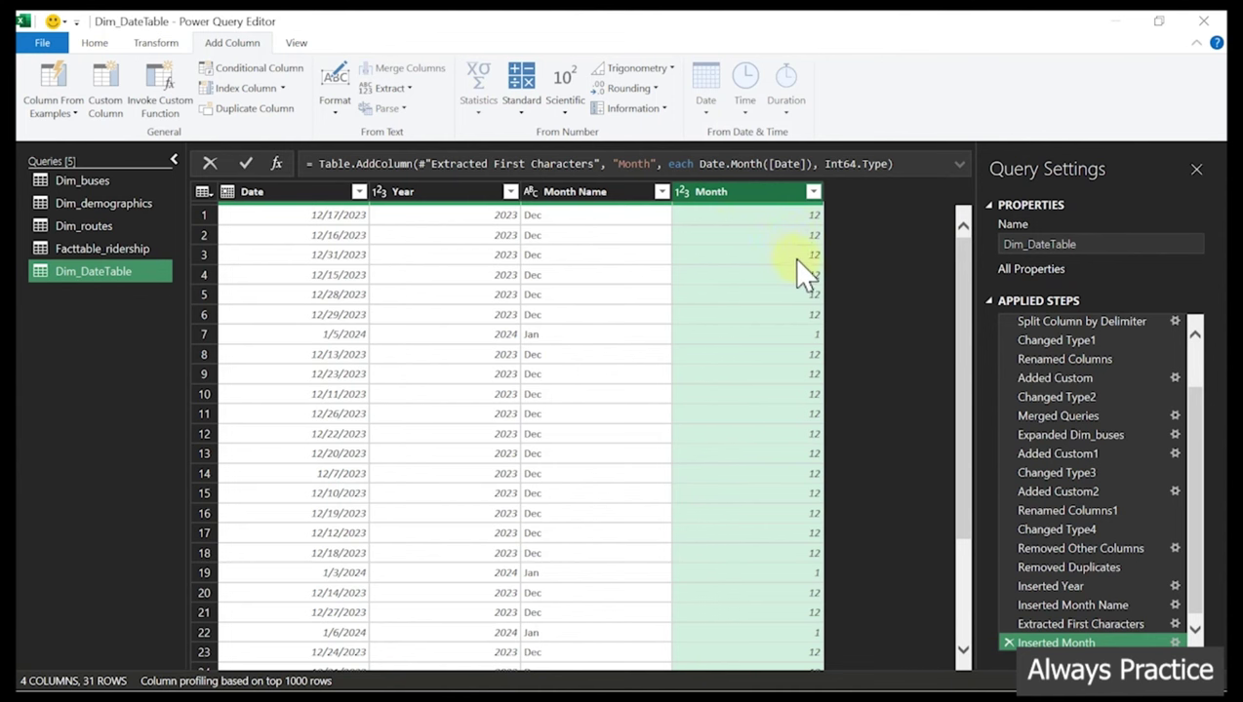
# Compare the Month Name and Month columns, and rename the Month column to "Month Number"
pyautogui.click(591, 198)
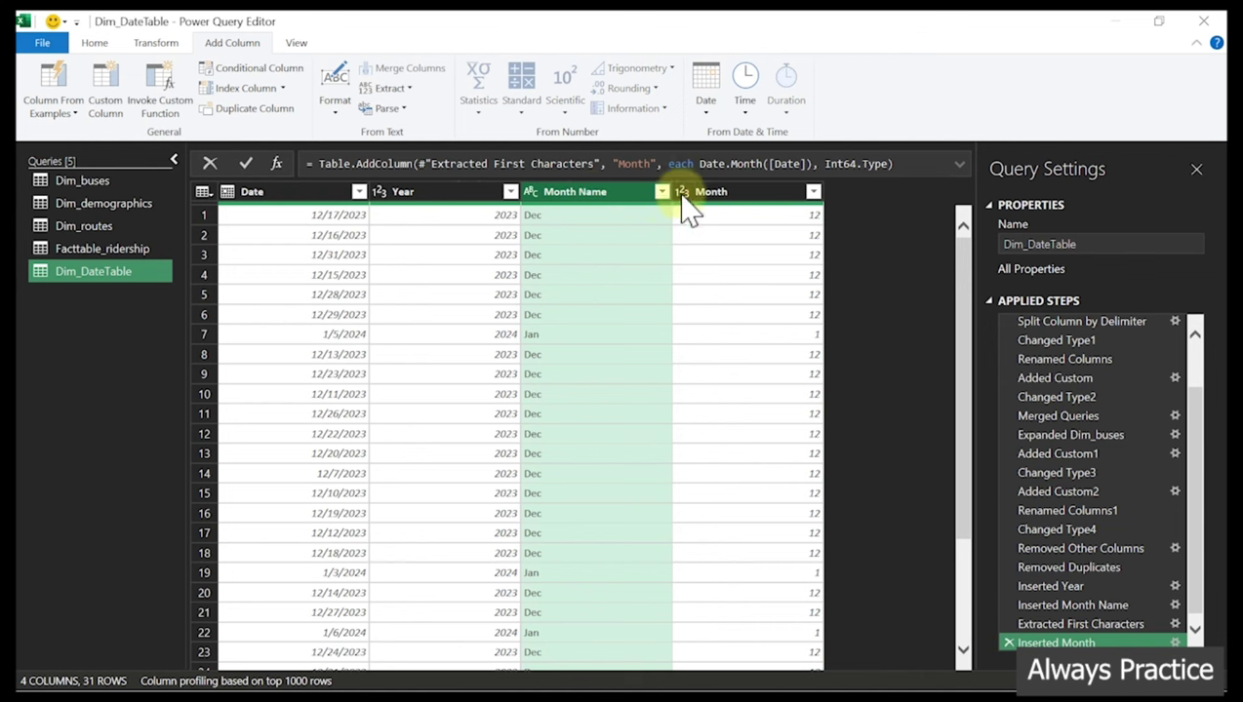
pyautogui.click(716, 200)
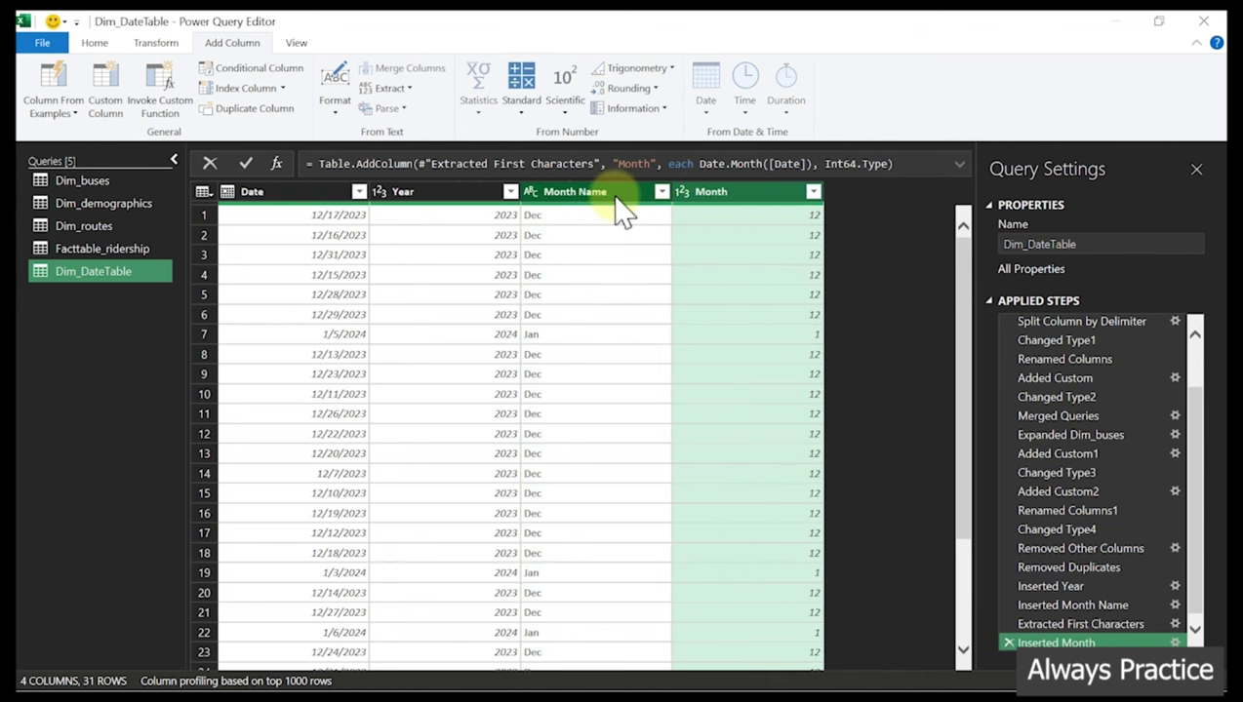
pyautogui.doubleClick(704, 190)
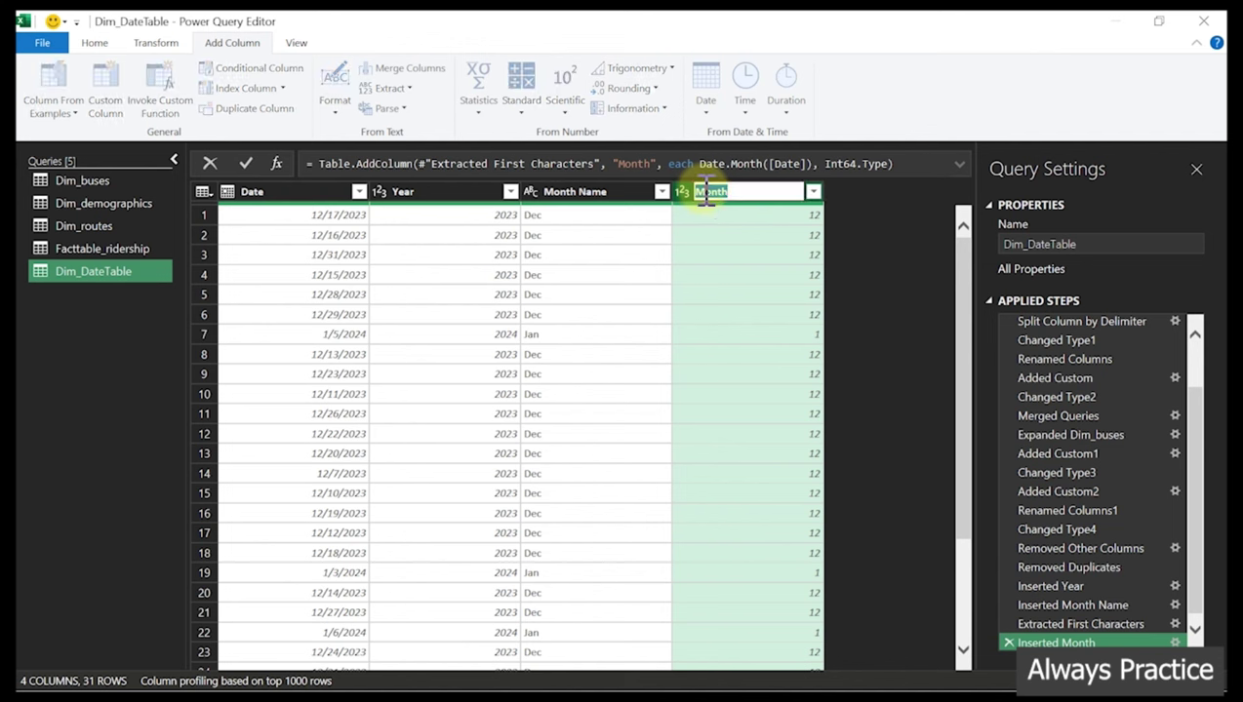
pyautogui.write('Month')
pyautogui.write('ber')
pyautogui.press('Return')
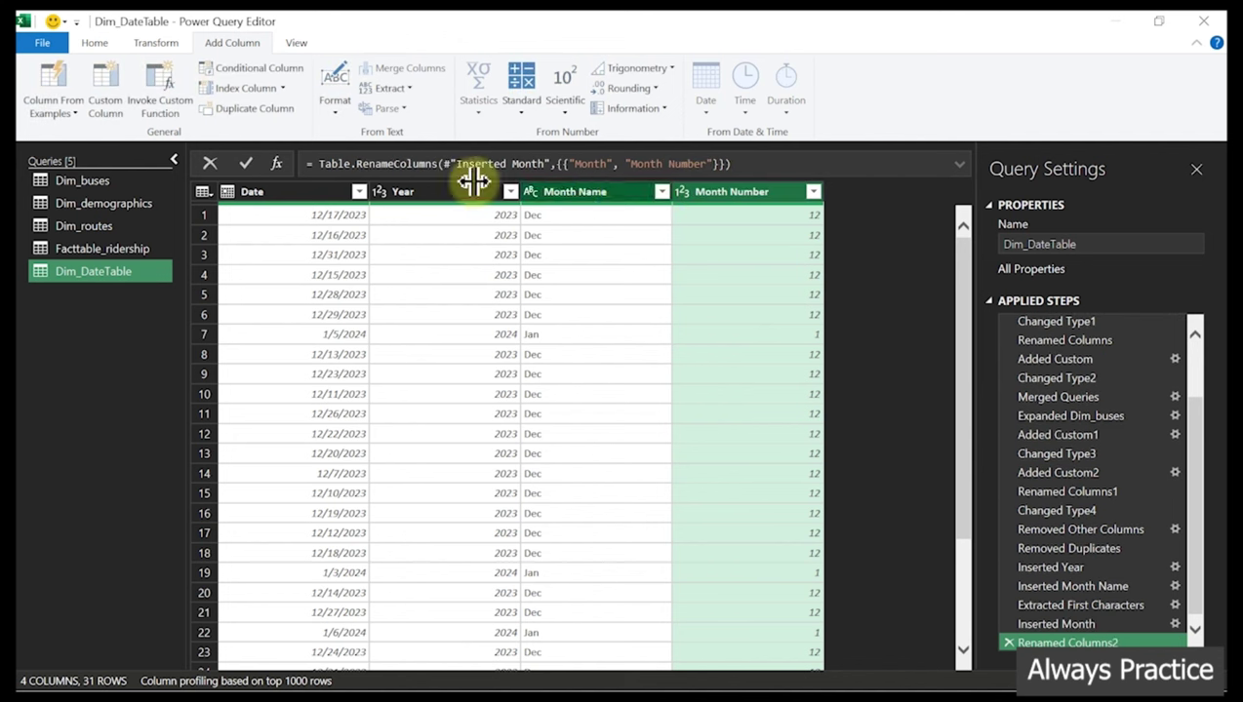
# Add a column to Dim_DateTable with the name of the day for each date in the Date column
pyautogui.click(255, 191)
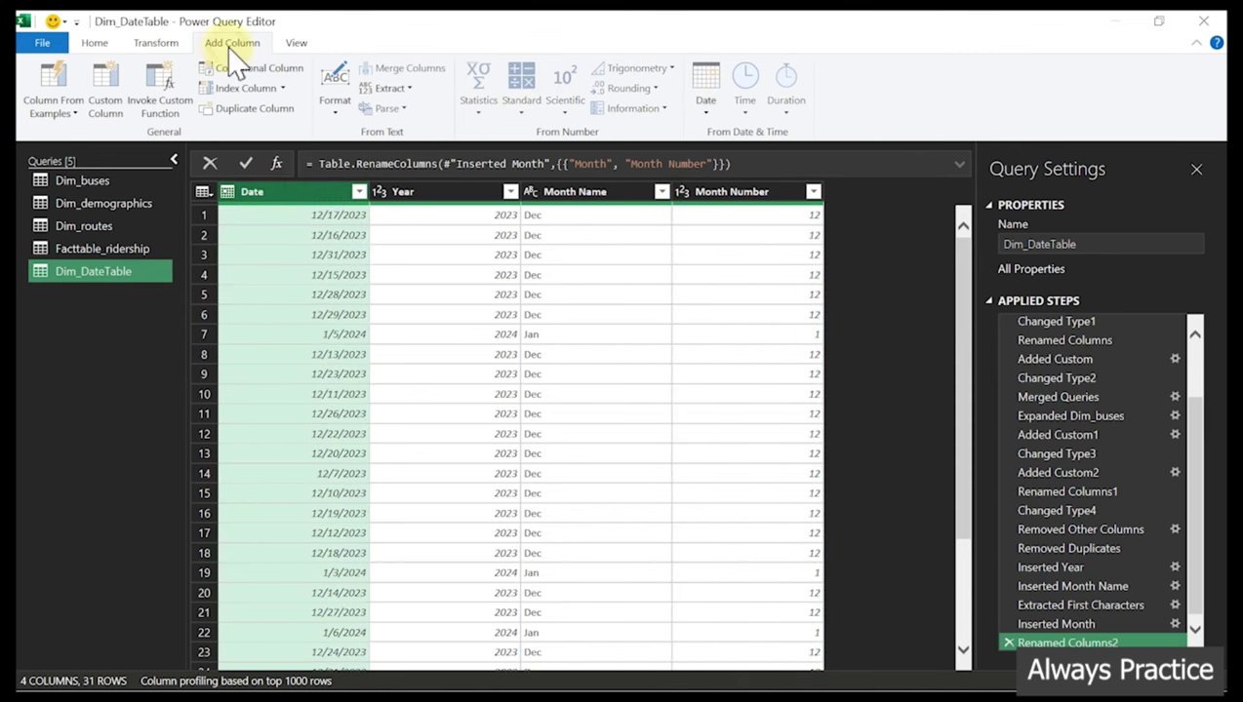
pyautogui.click(709, 109)
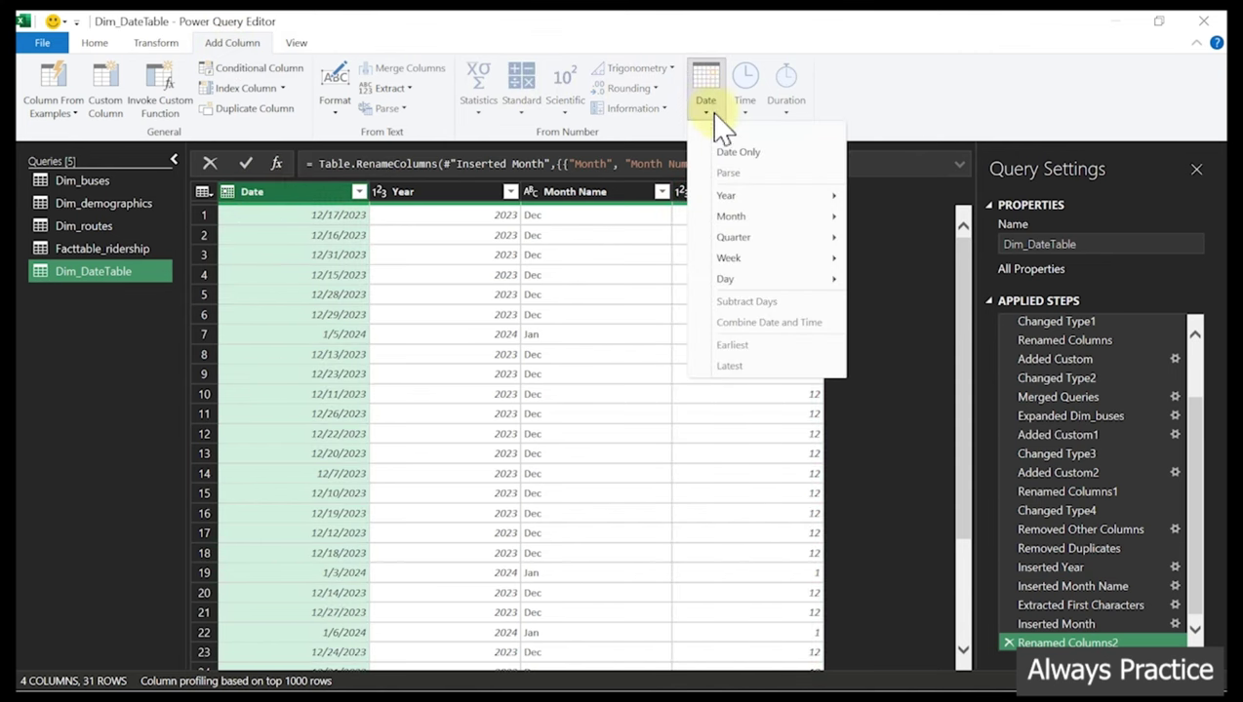
pyautogui.moveTo(747, 261)
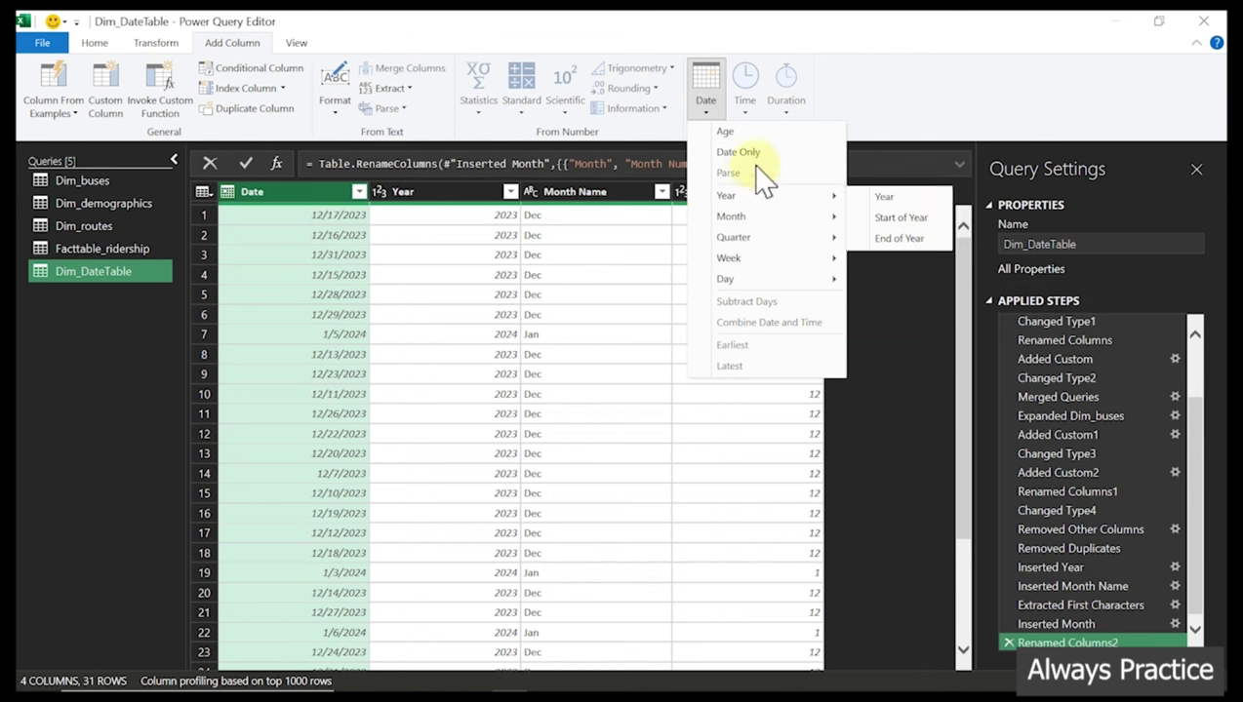
pyautogui.moveTo(734, 283)
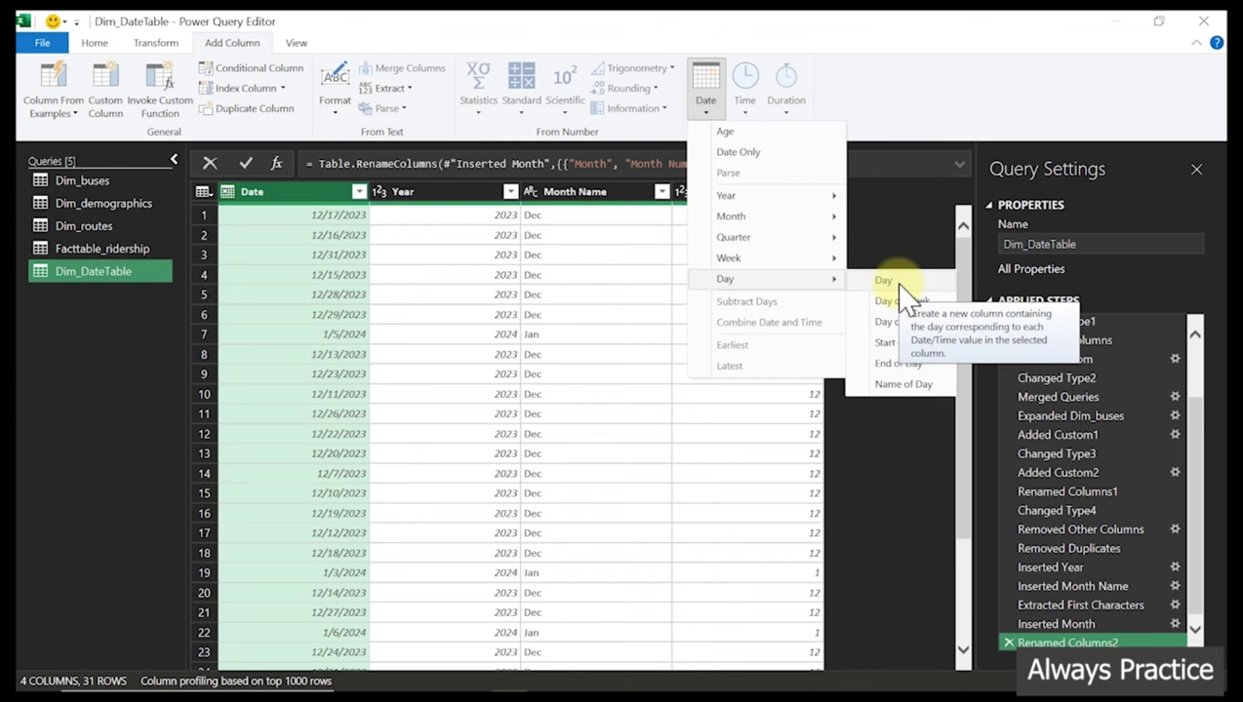
pyautogui.click(902, 385)
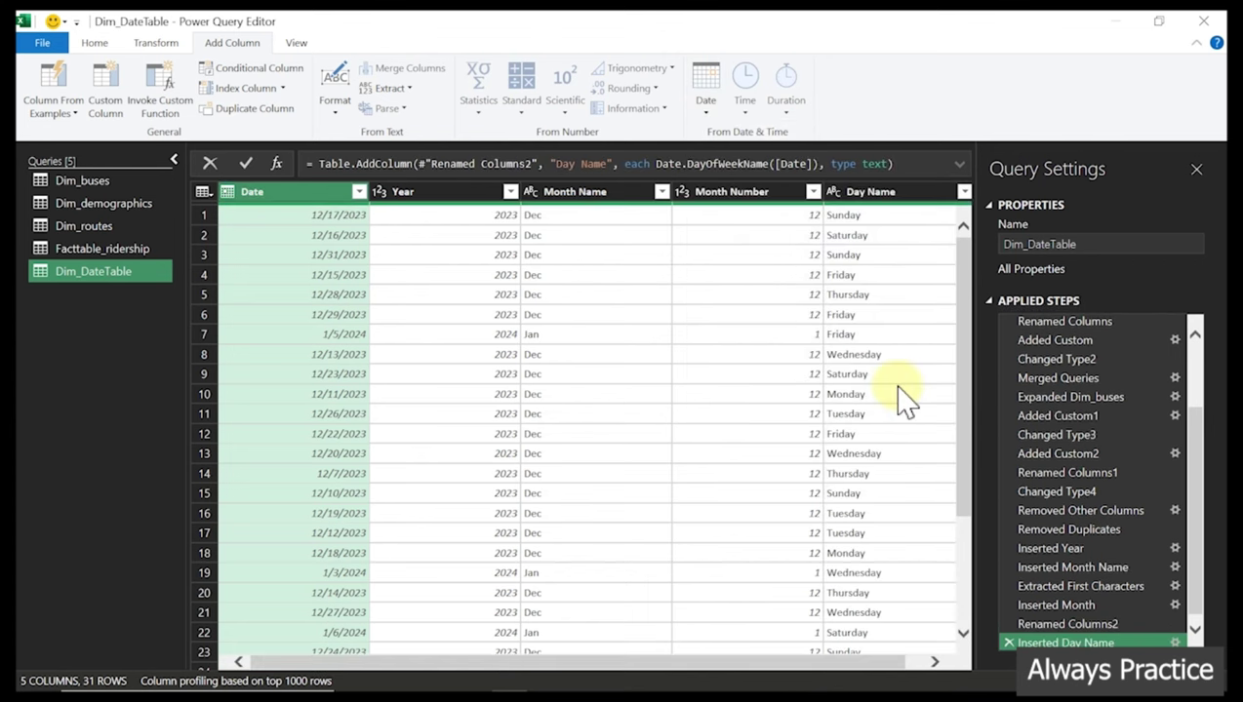
# Shorten the Day Name values to their first 3 characters, replacing the full names in the same column
pyautogui.click(885, 193)
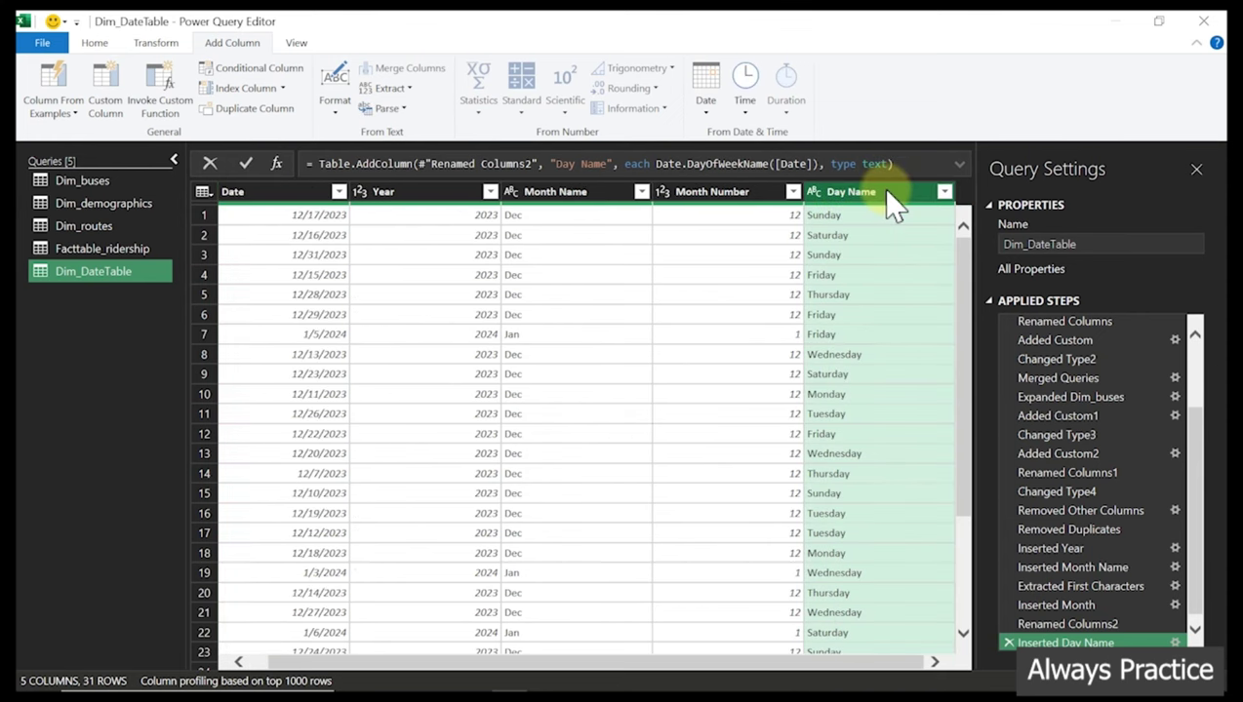
pyautogui.click(156, 43)
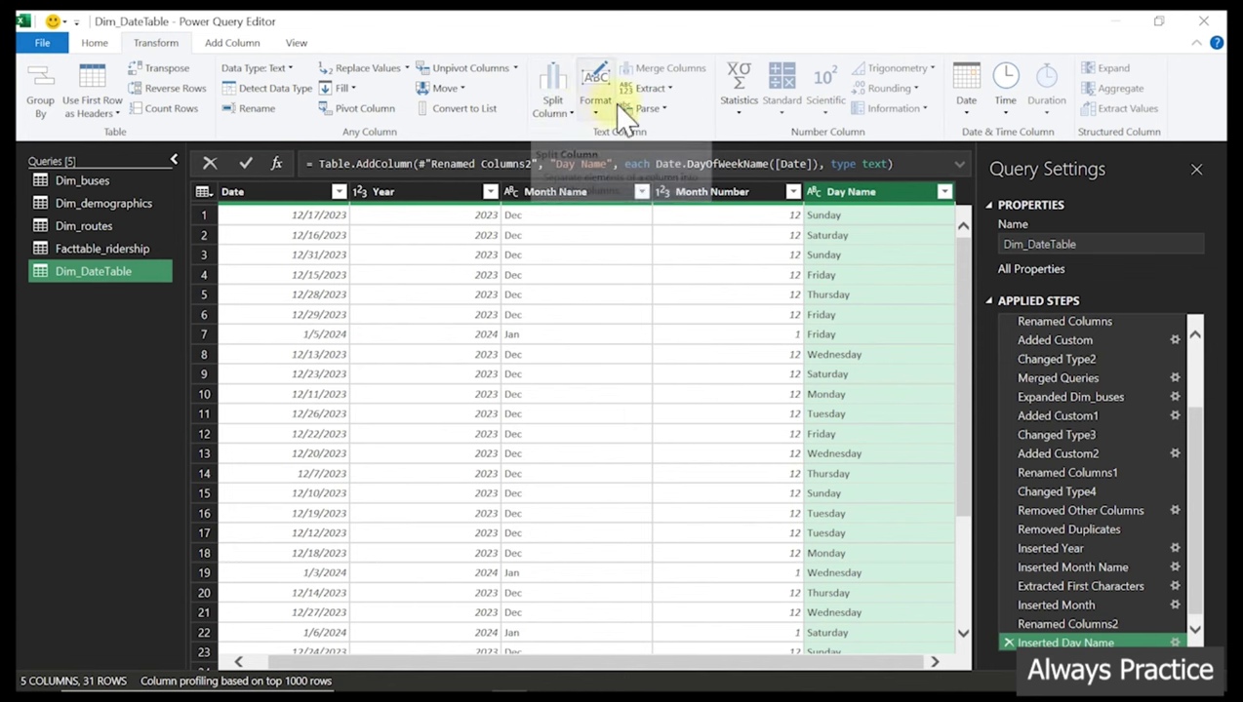
pyautogui.click(671, 97)
pyautogui.click(672, 141)
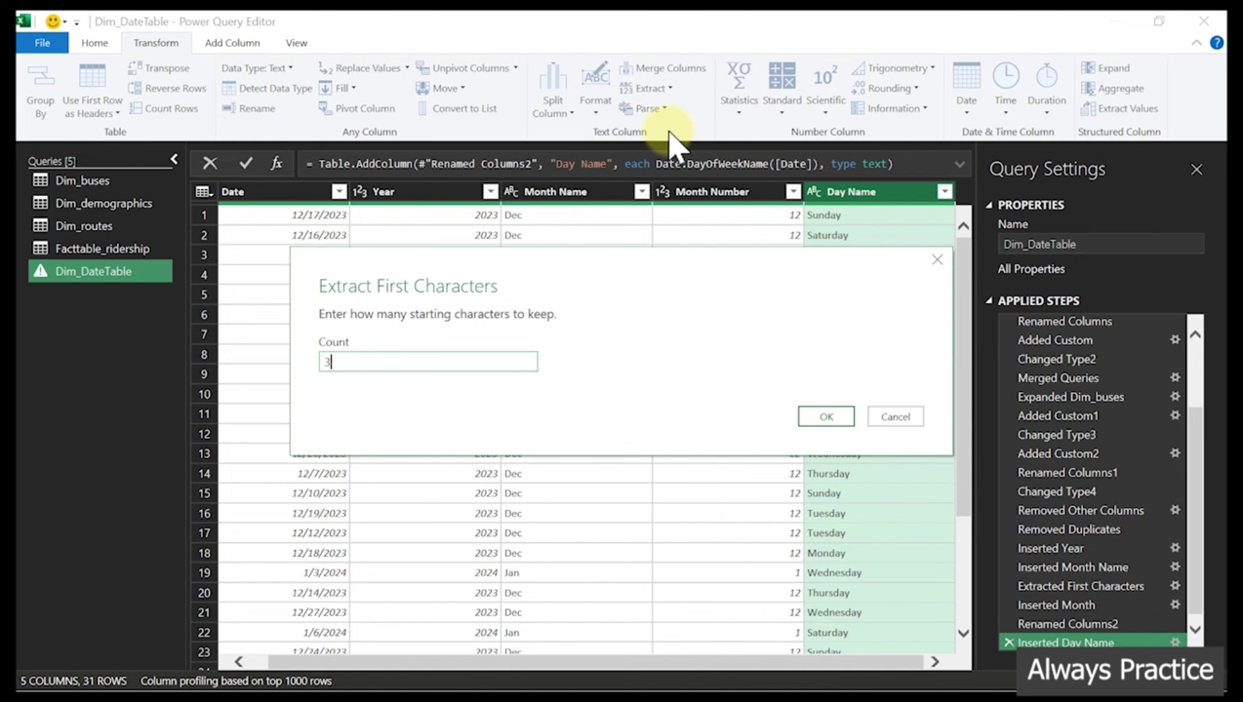
pyautogui.write('3')
pyautogui.click(841, 417)
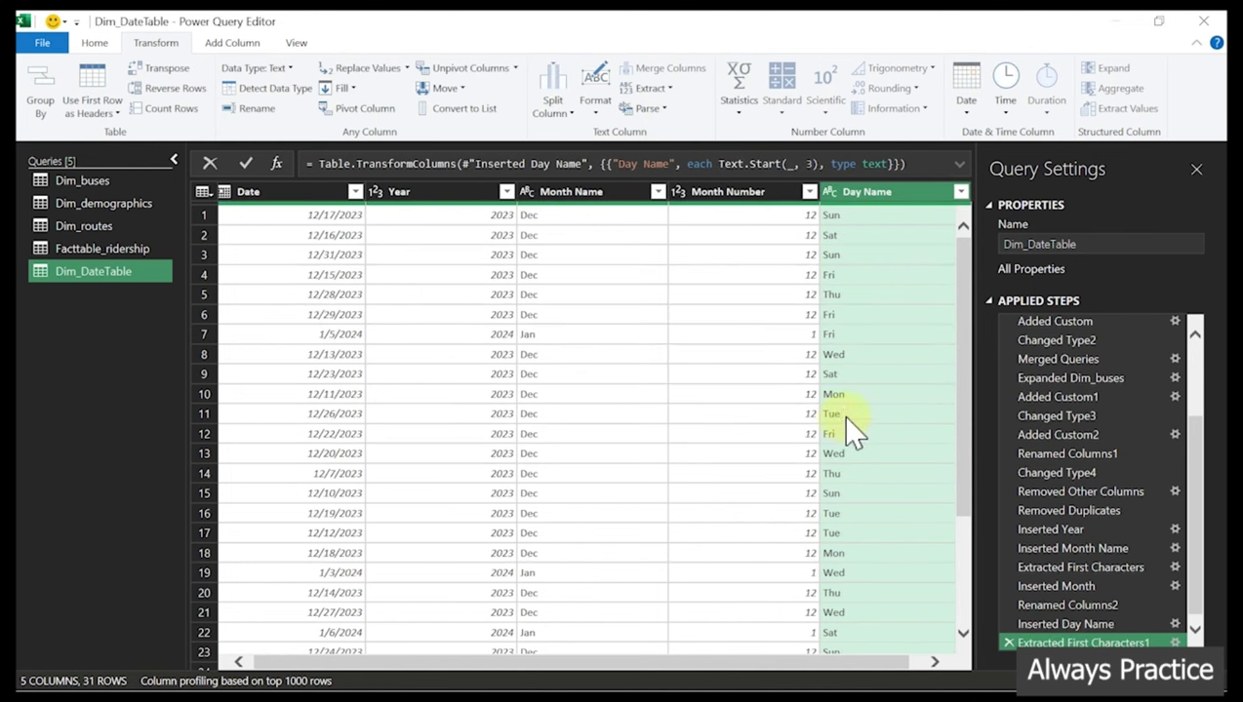
# Add a Day of Week number column based on the Date column, and compare its values with the day names
pyautogui.click(274, 195)
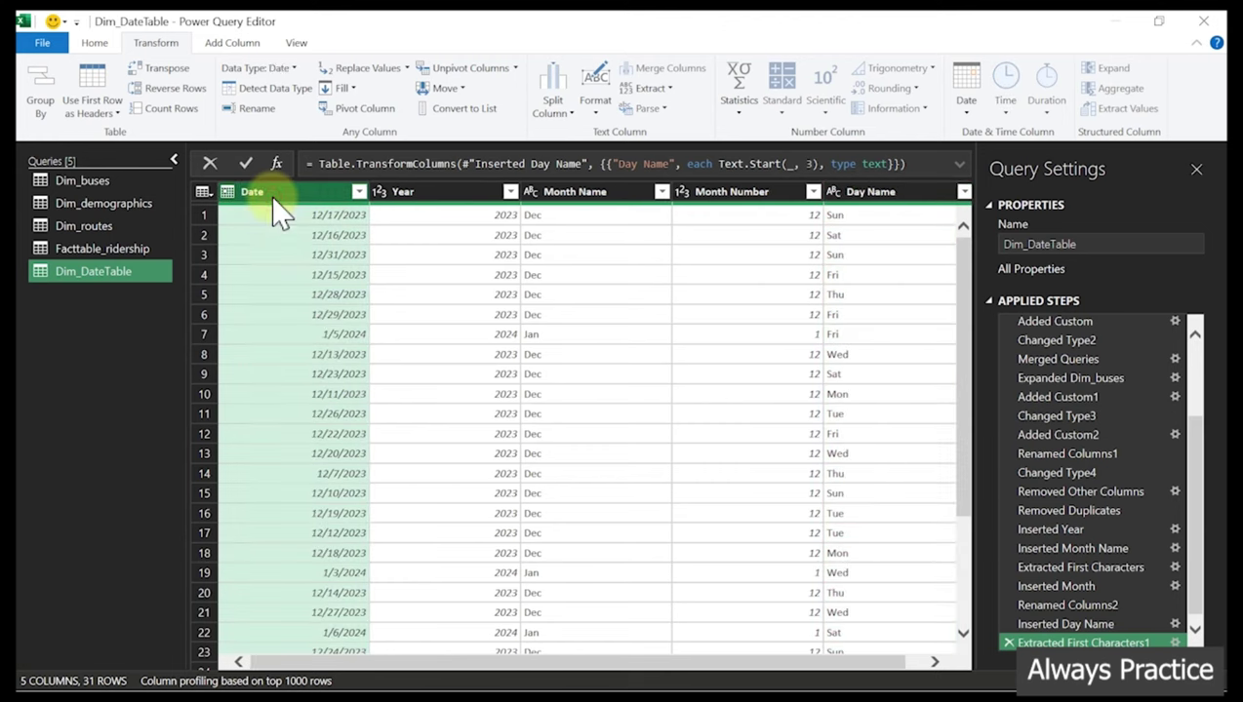
pyautogui.click(230, 43)
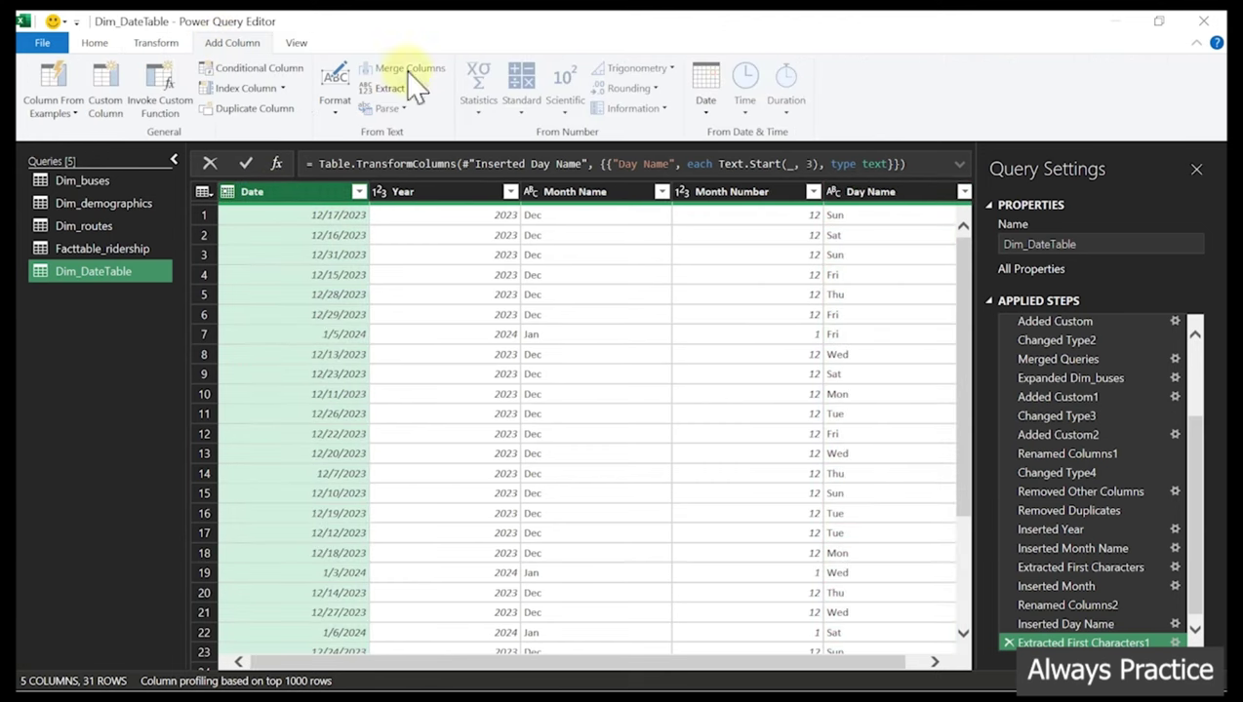
pyautogui.click(707, 98)
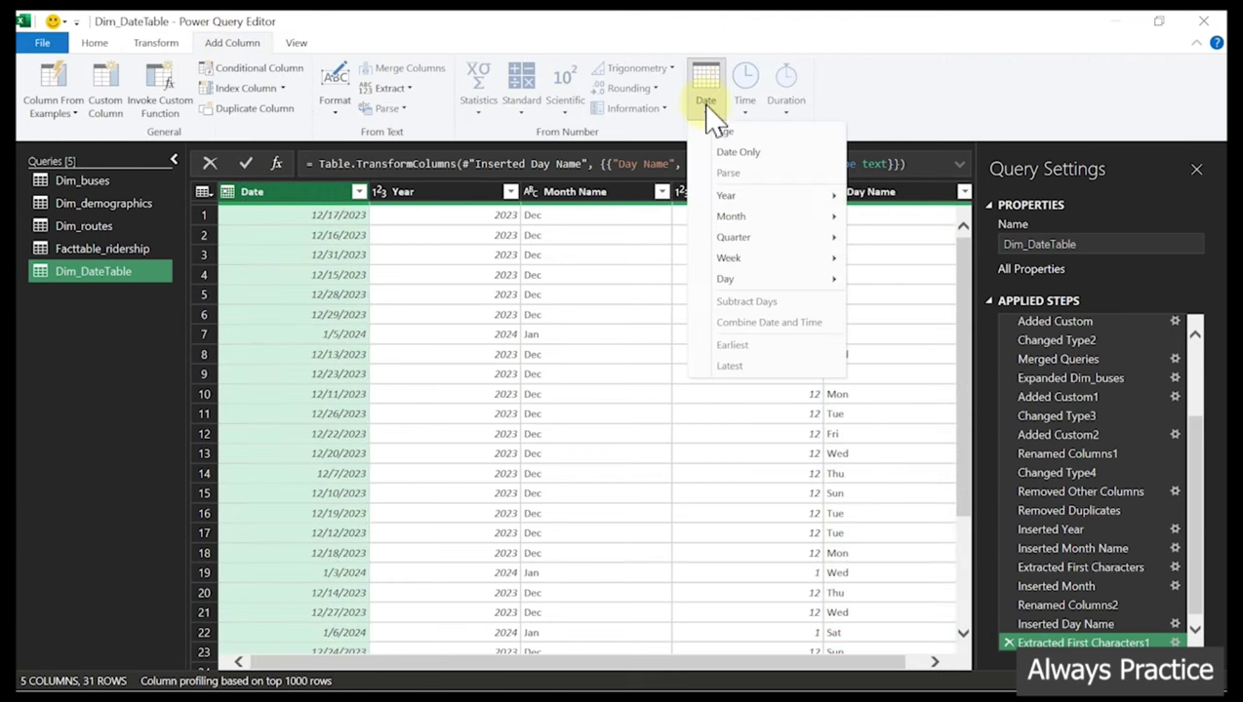
pyautogui.moveTo(778, 280)
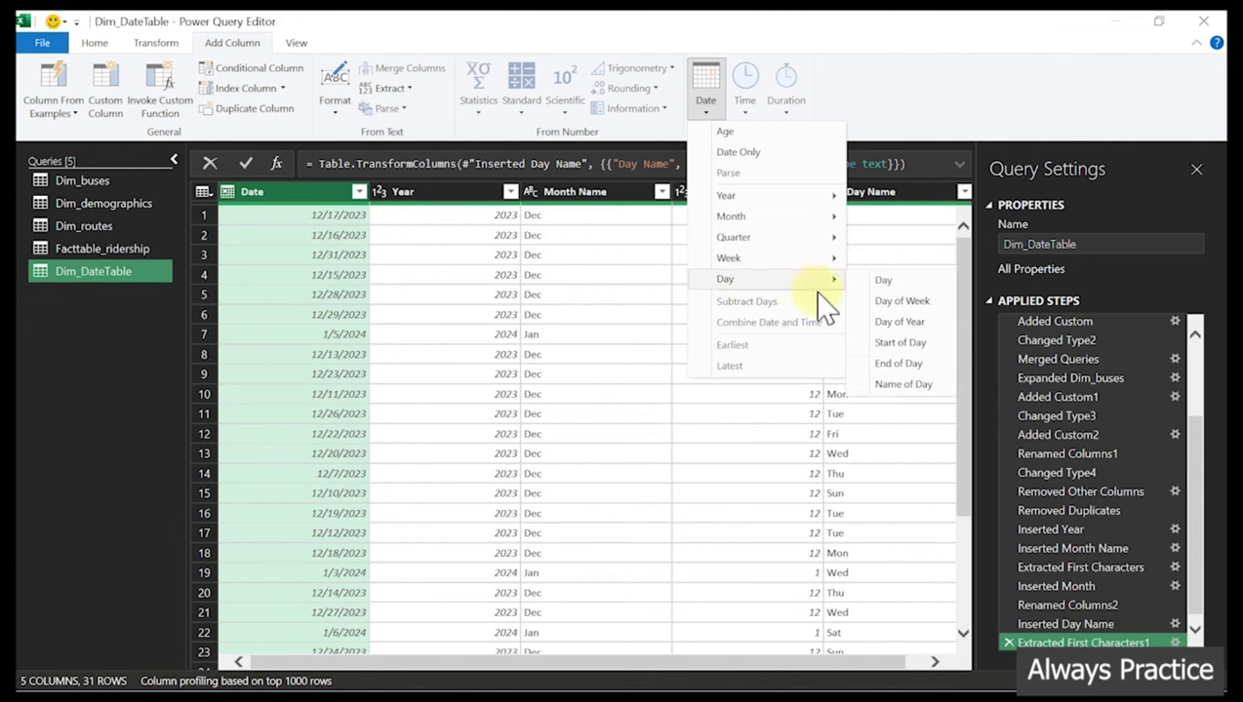
pyautogui.click(900, 304)
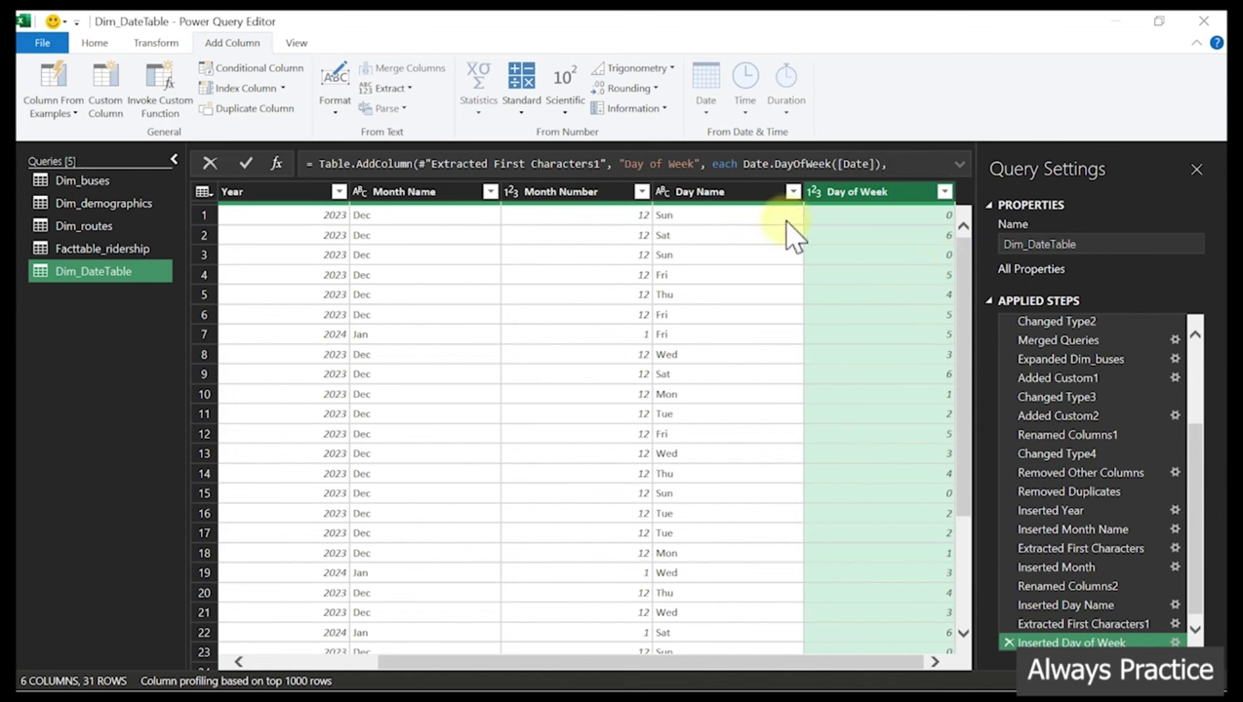
pyautogui.click(861, 219)
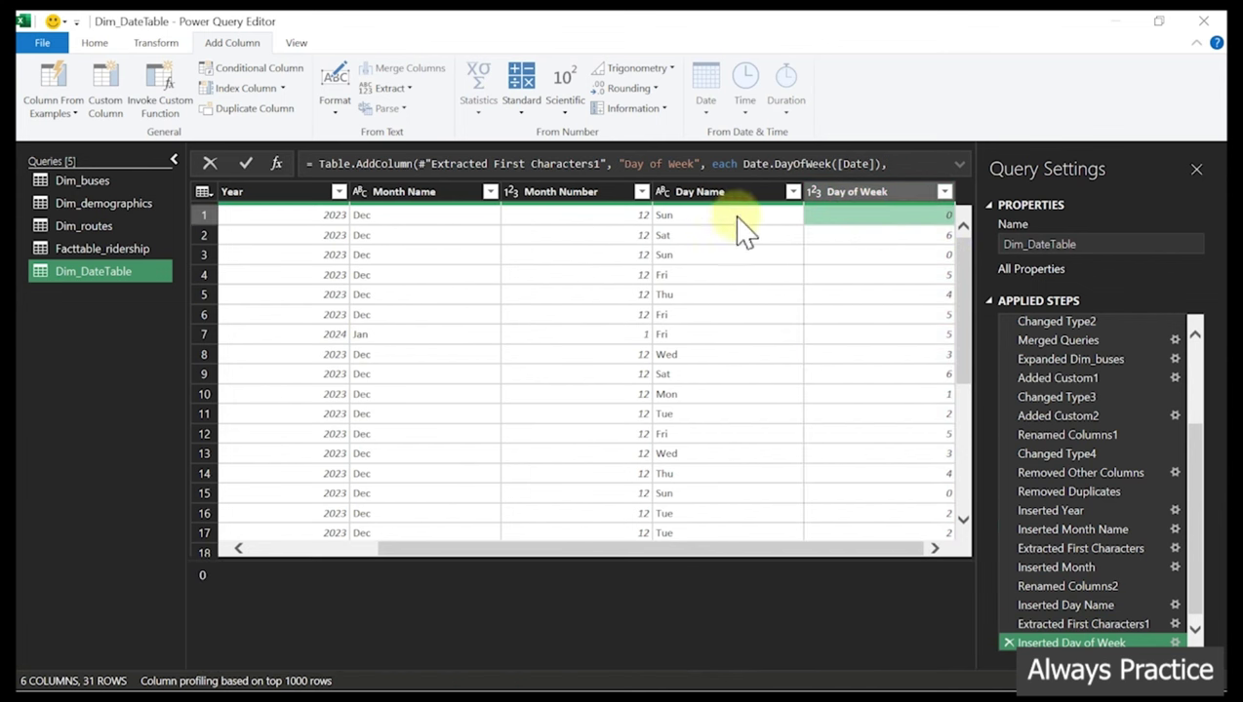
pyautogui.click(863, 236)
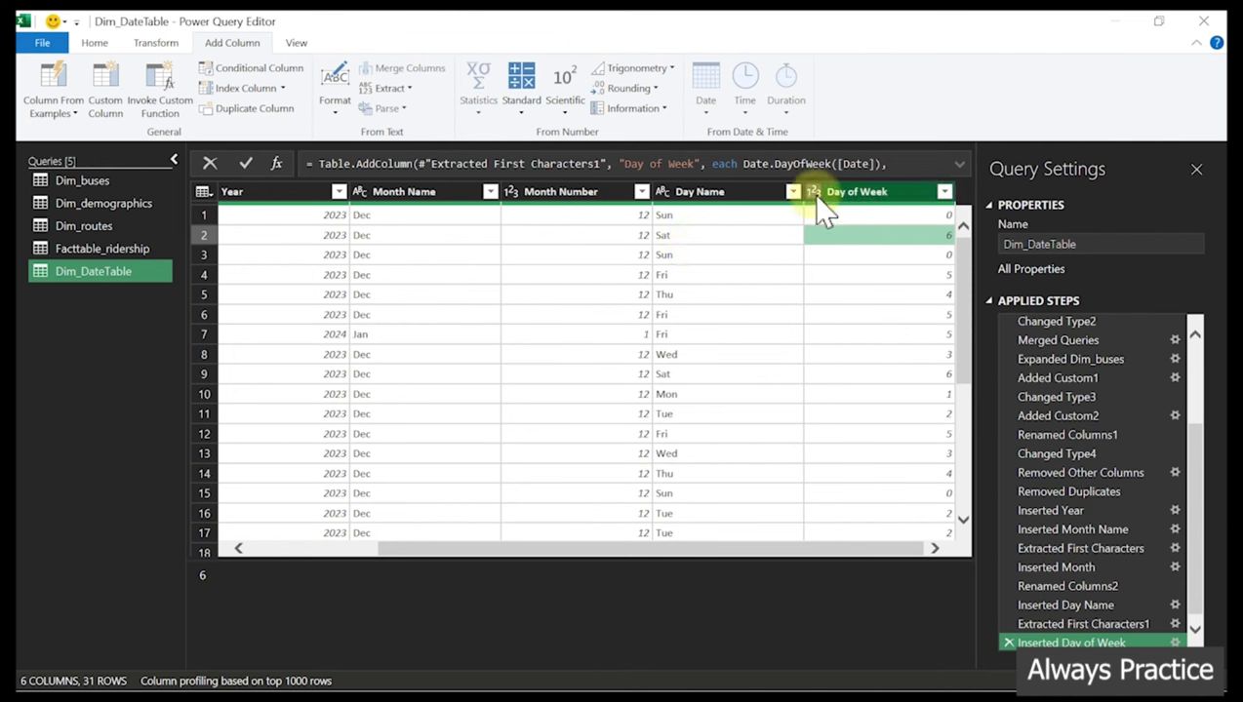
pyautogui.click(859, 195)
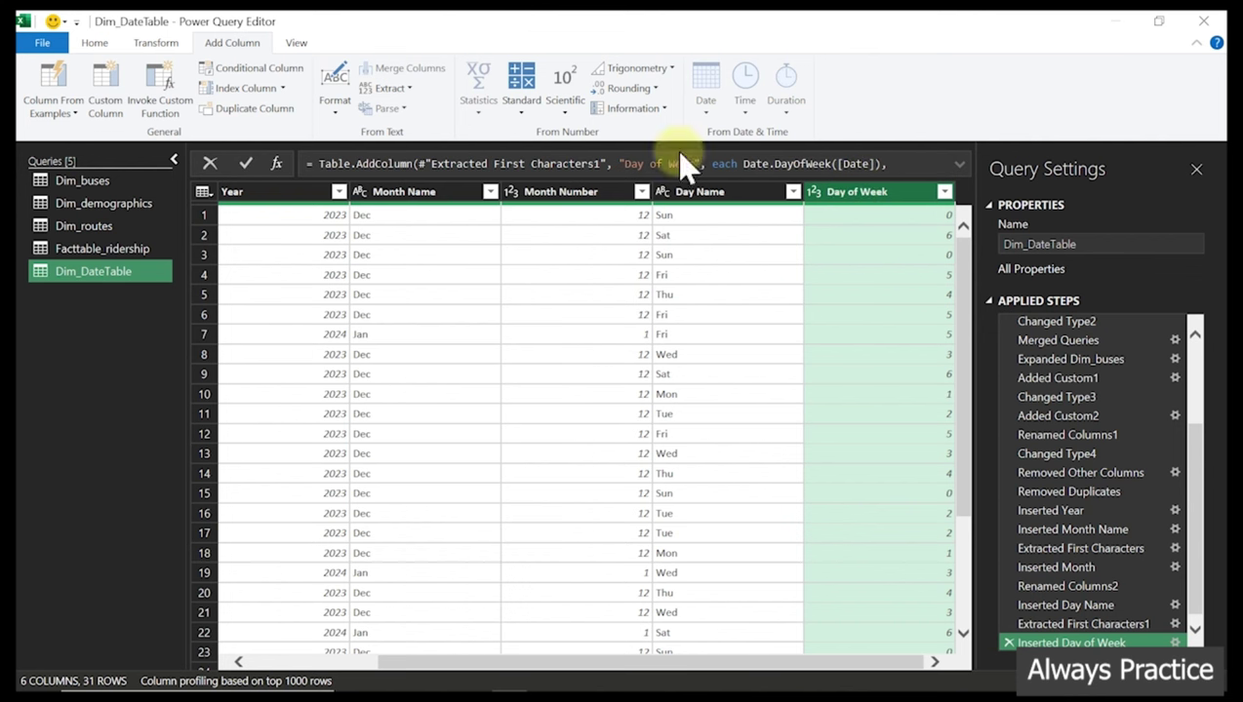
# Start a conditional column named "WeekType" that outputs "Weekend" if Day of Week equals 0
pyautogui.click(233, 68)
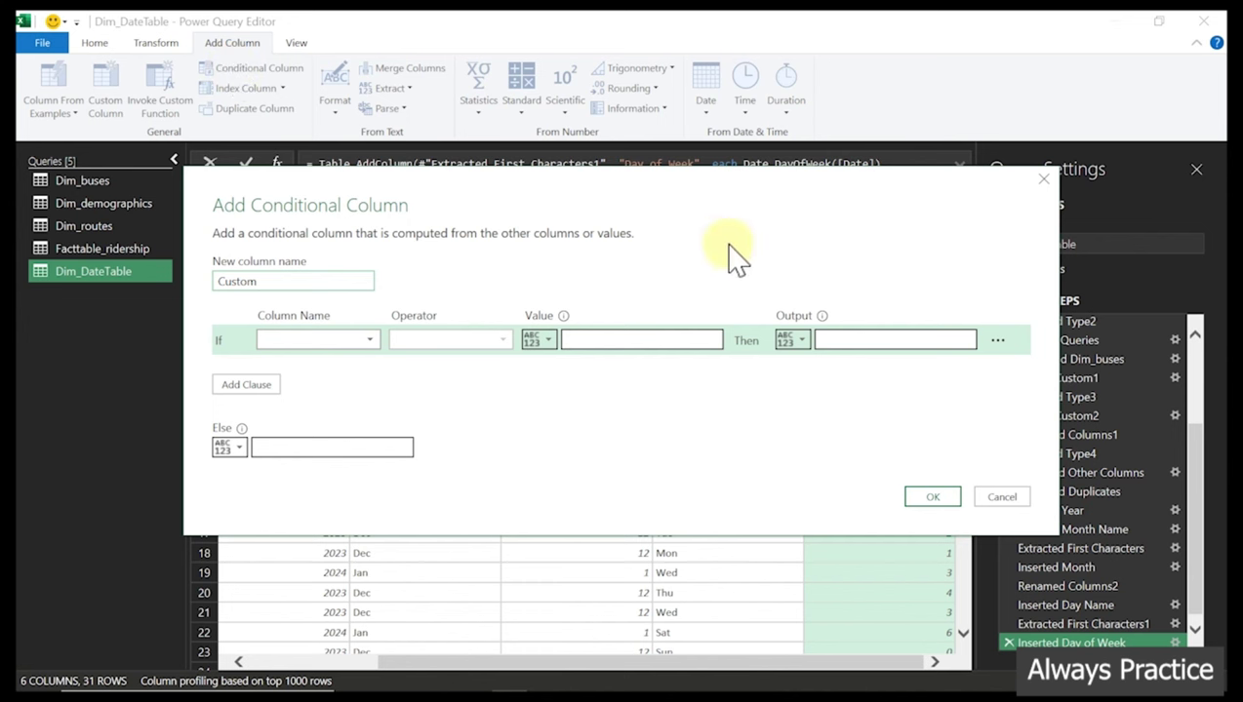
pyautogui.moveTo(718, 288); pyautogui.dragTo(716, 367)
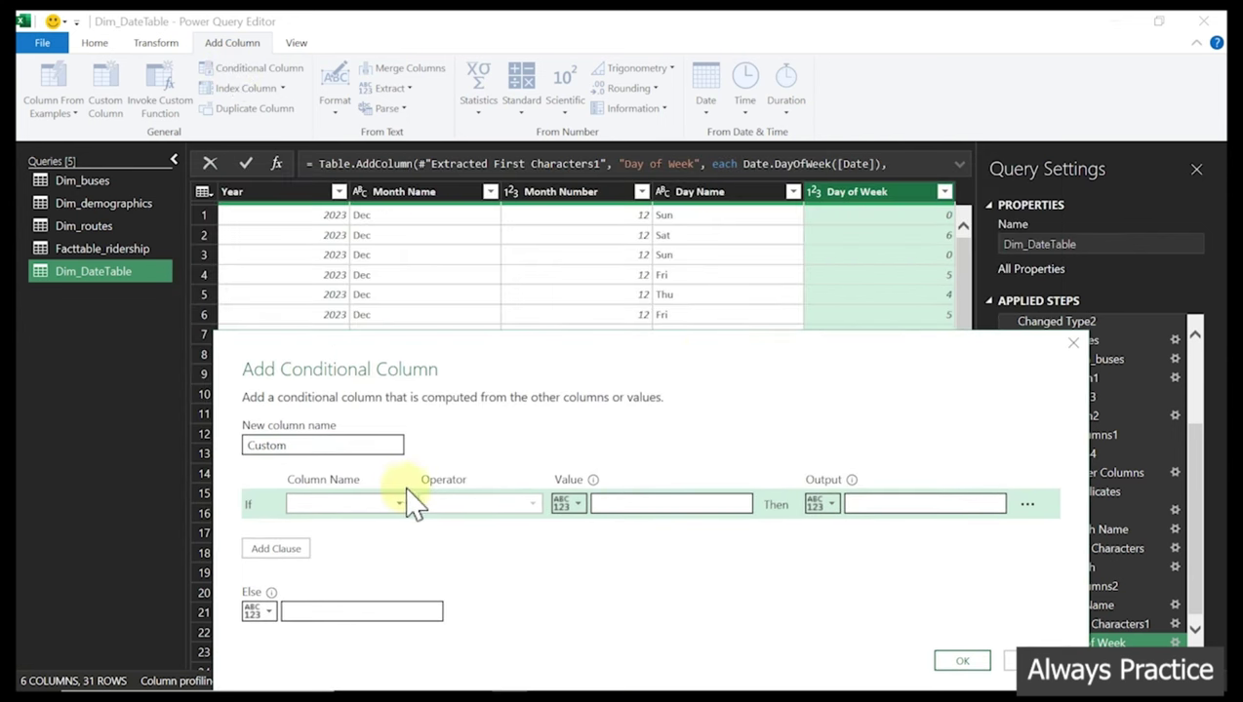
pyautogui.doubleClick(346, 445)
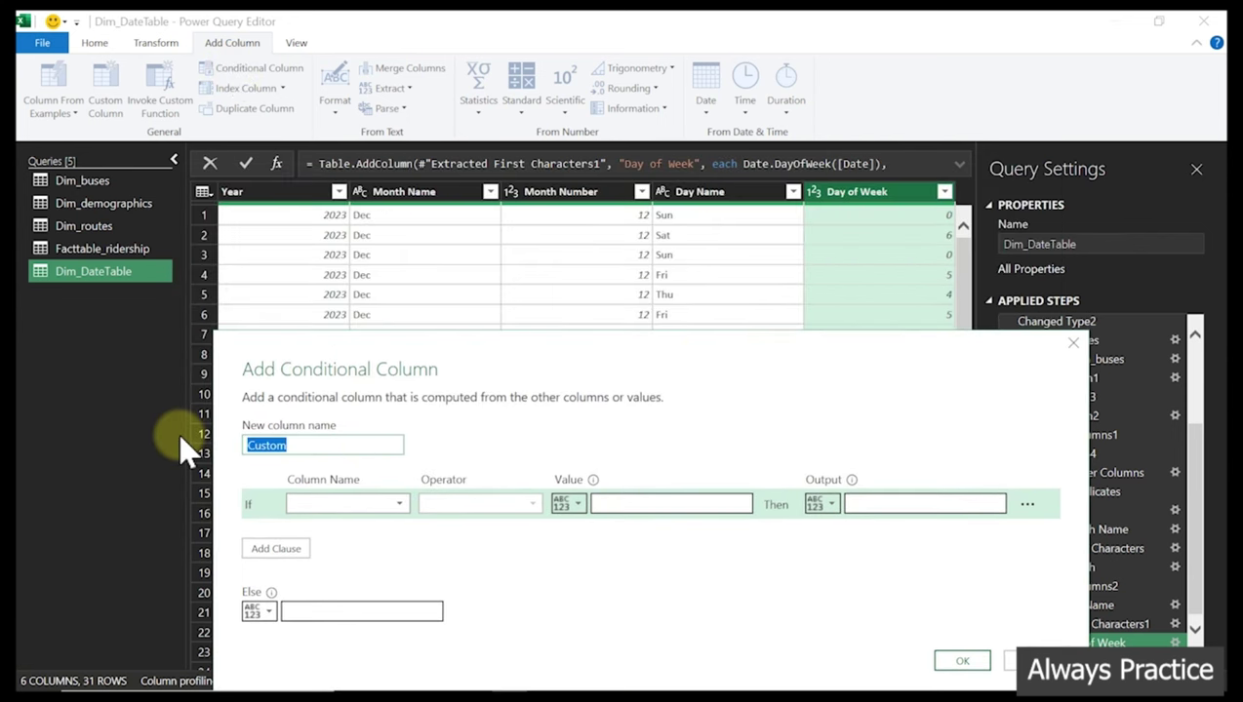
pyautogui.write('WeekType')
pyautogui.click(308, 506)
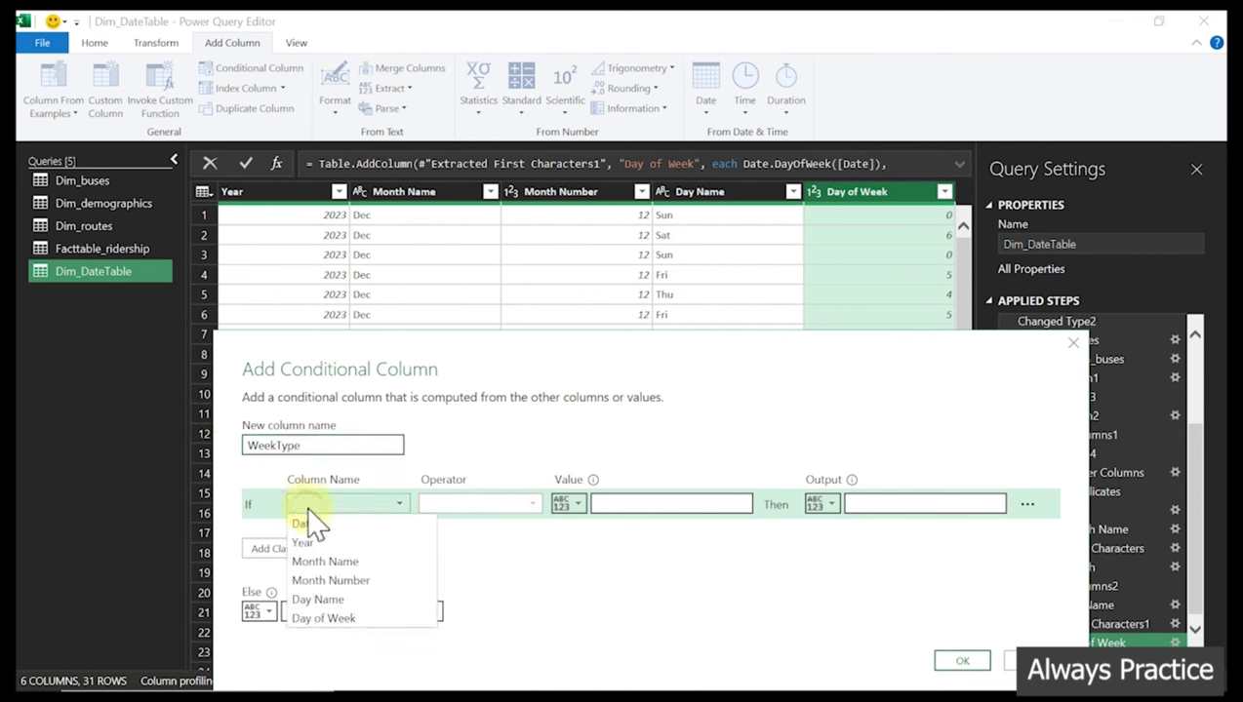
pyautogui.click(336, 620)
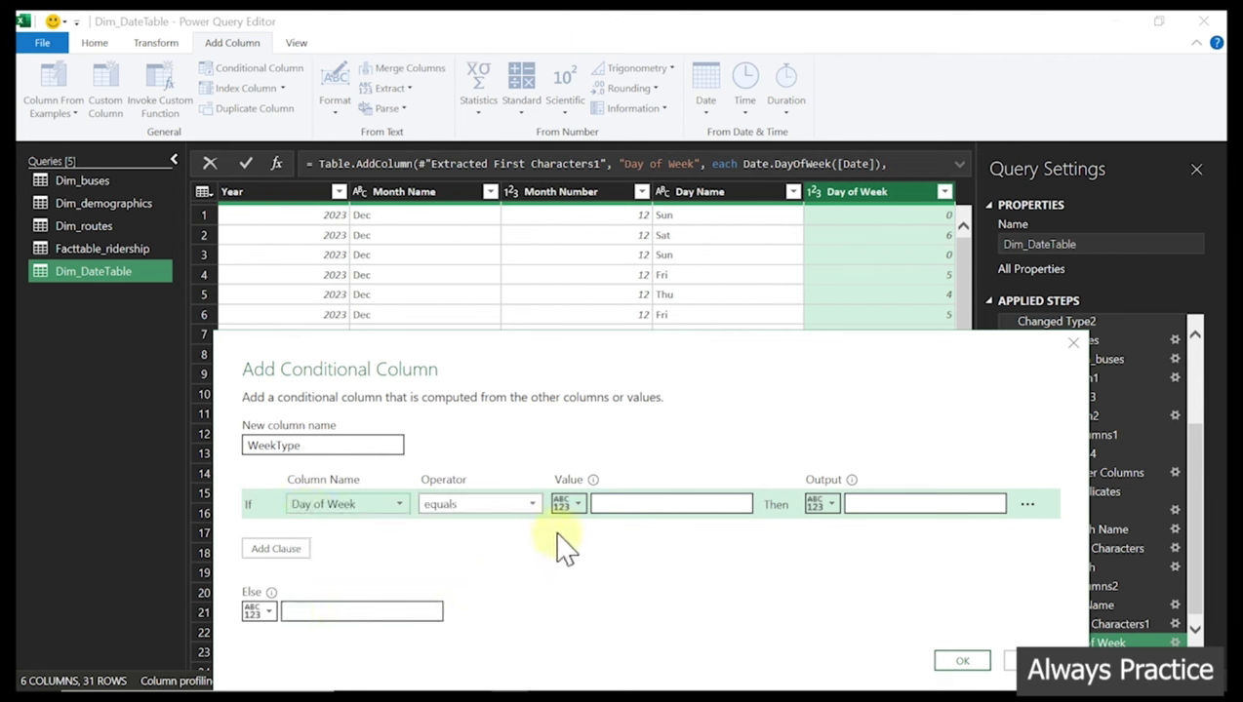
pyautogui.click(630, 504)
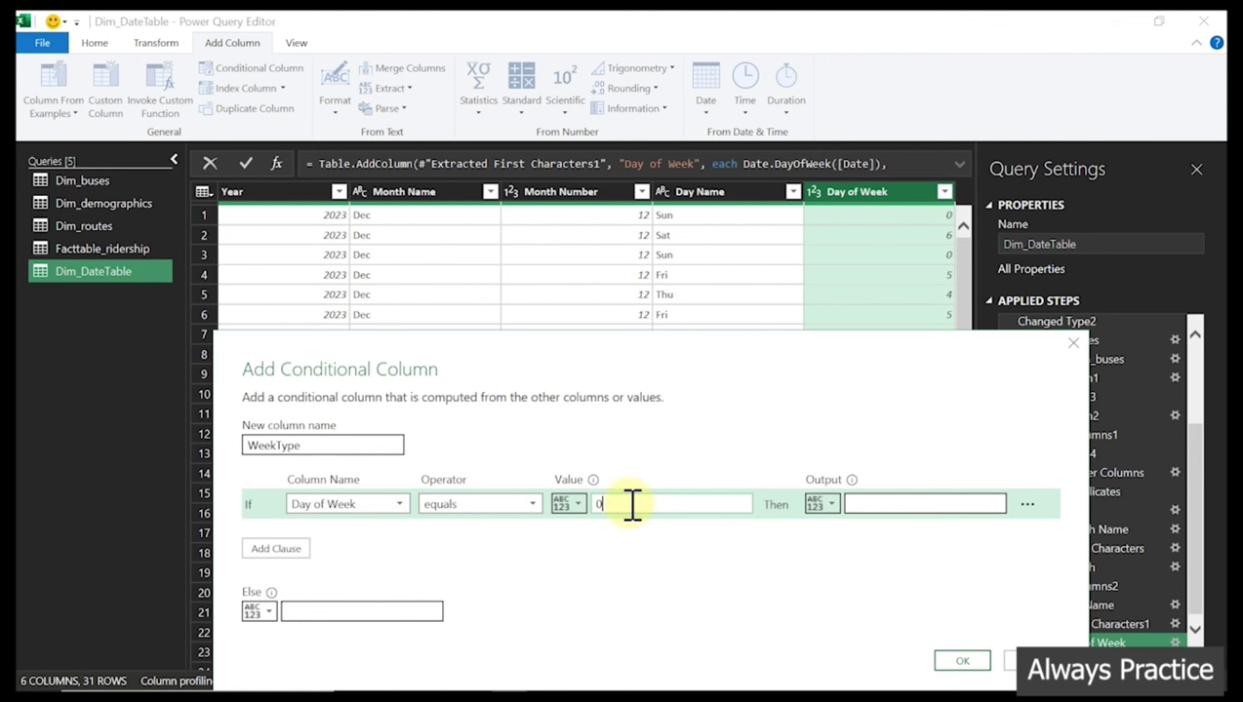
pyautogui.write('0')
pyautogui.click(881, 507)
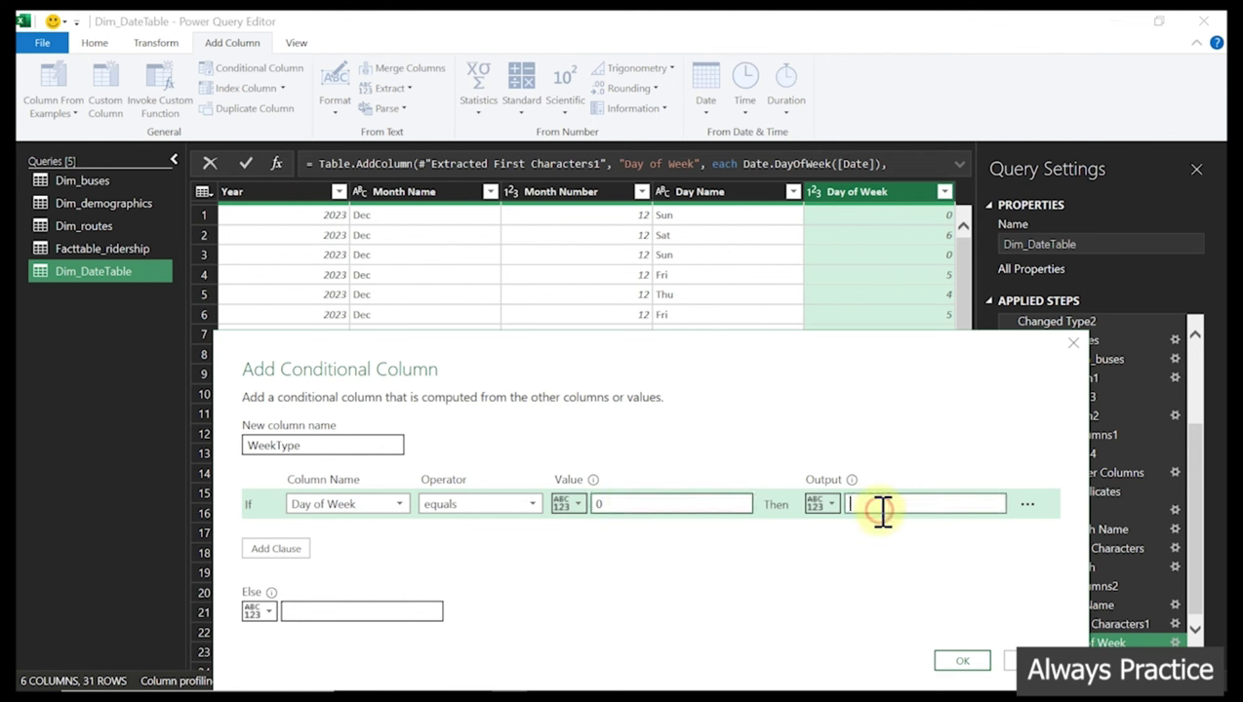
pyautogui.write('Wee')
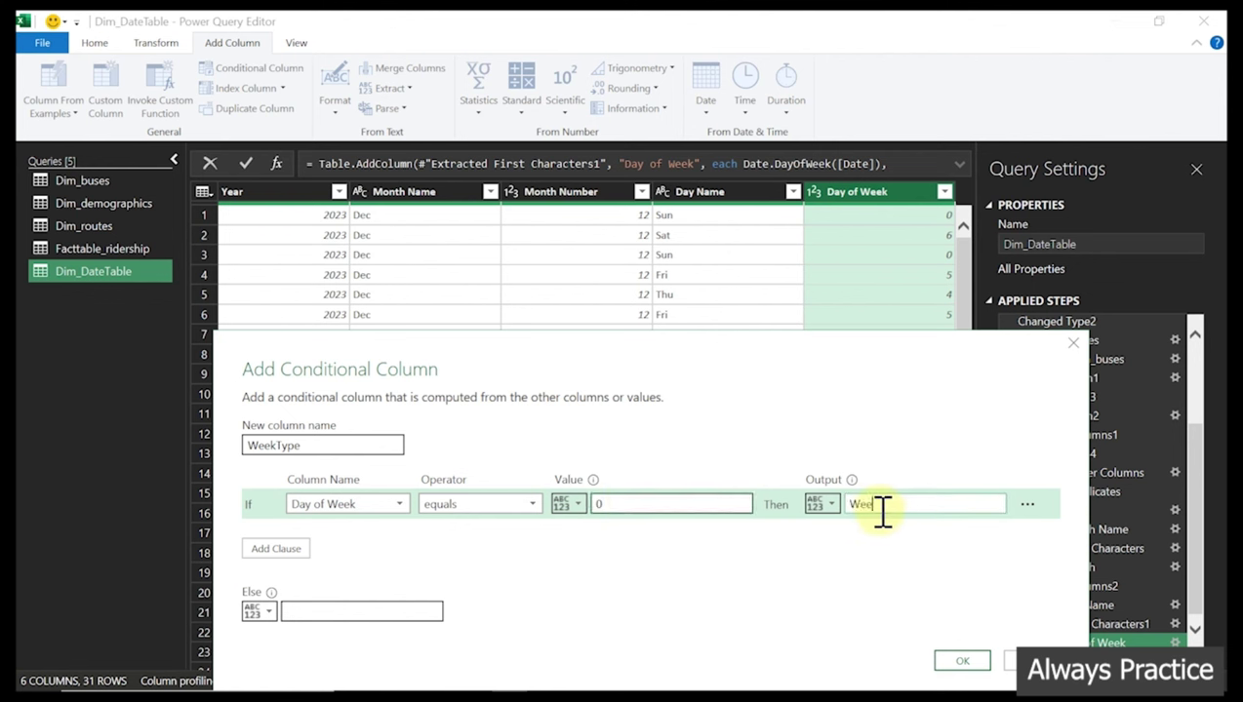
pyautogui.write('kend')
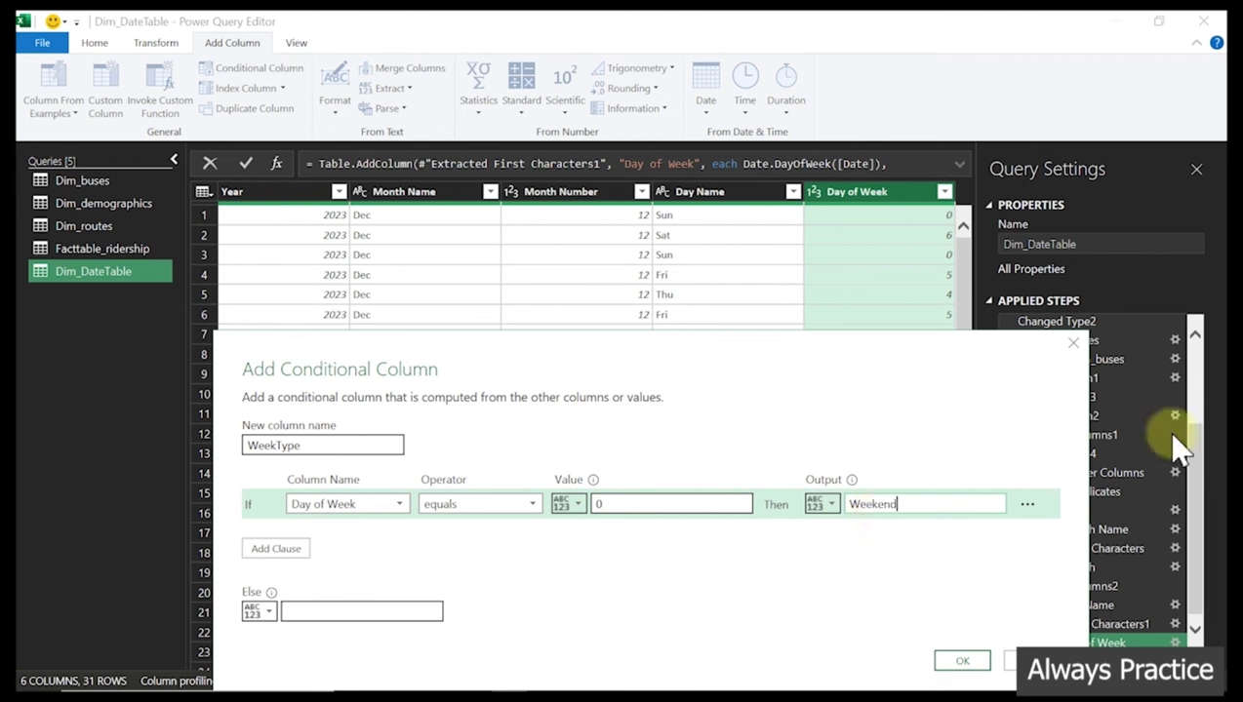
# Add an else-if clause to the WeekType condition that outputs "Weekend" when Day of Week equals 6
pyautogui.click(287, 552)
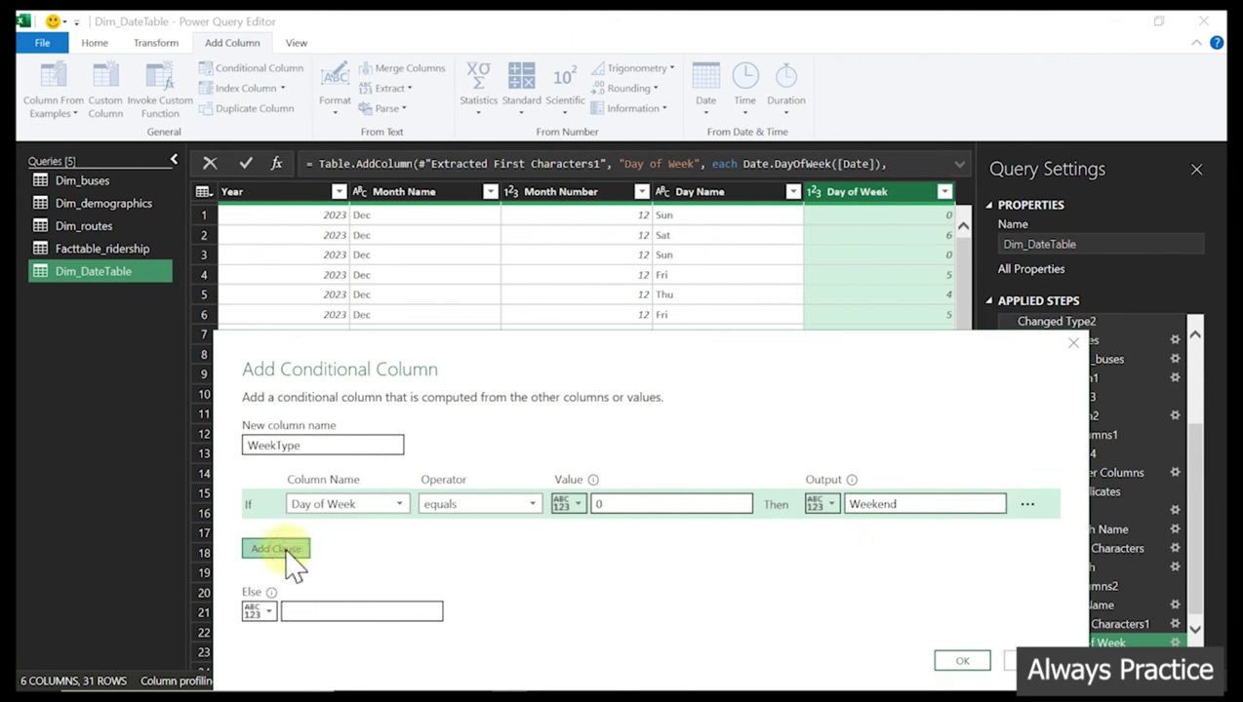
pyautogui.click(349, 535)
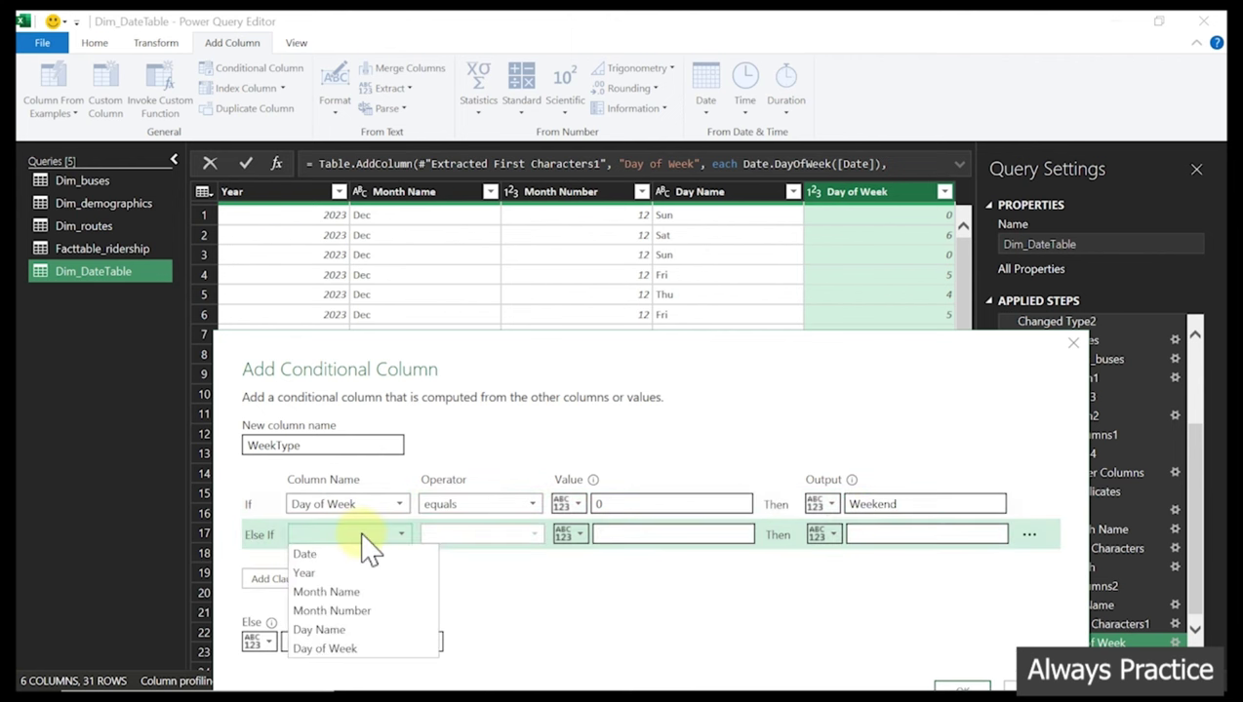
pyautogui.click(325, 649)
pyautogui.click(660, 535)
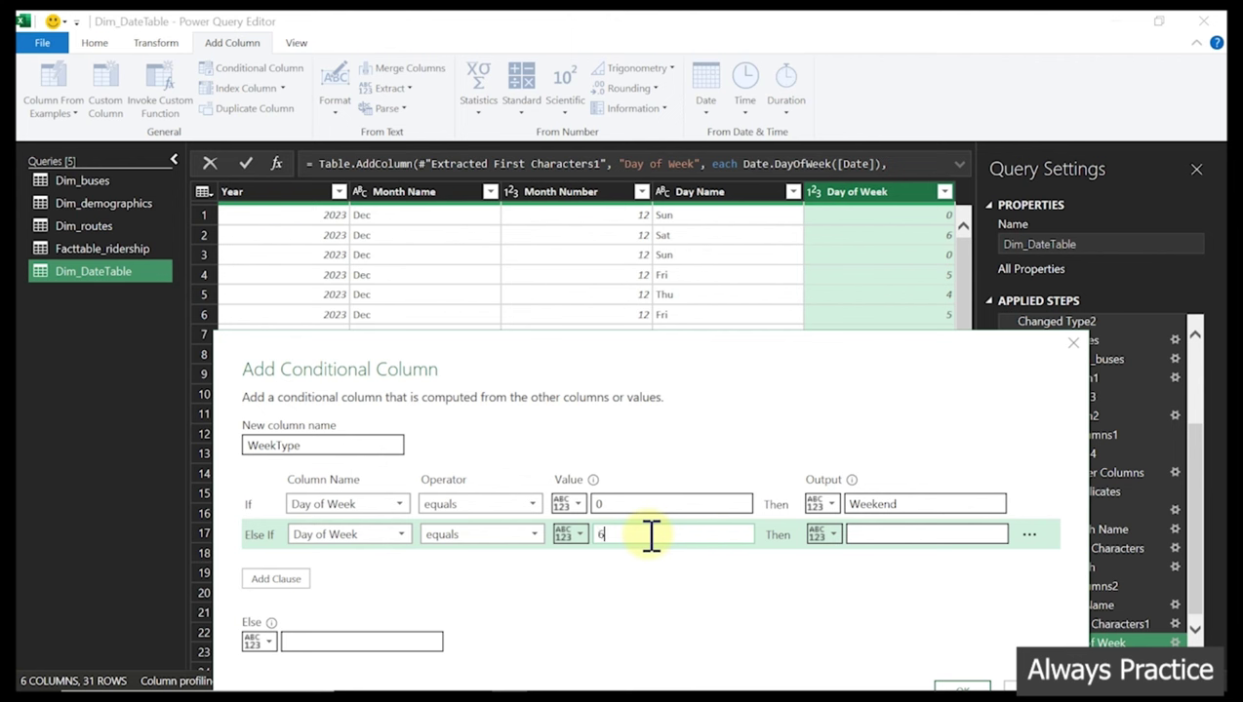
pyautogui.write('6')
pyautogui.click(899, 533)
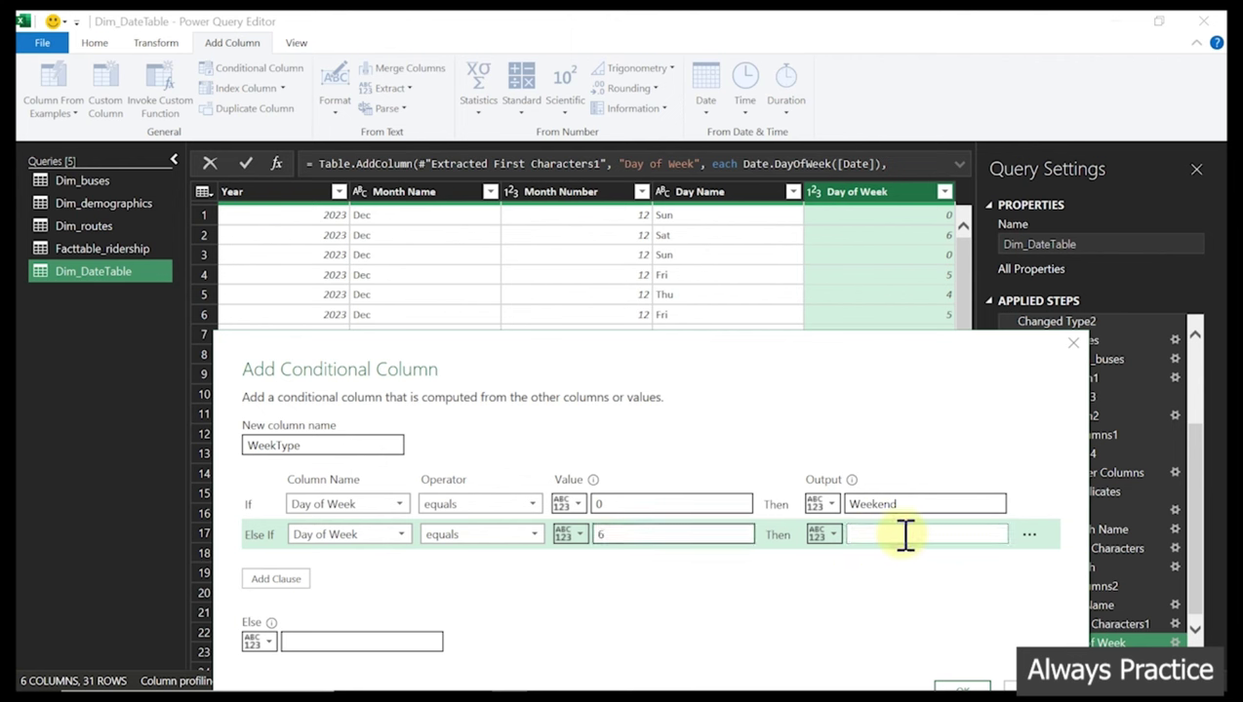
pyautogui.write('Weekend')
# Set the else output of the WeekType condition to "Weekday" and create the column
pyautogui.click(298, 642)
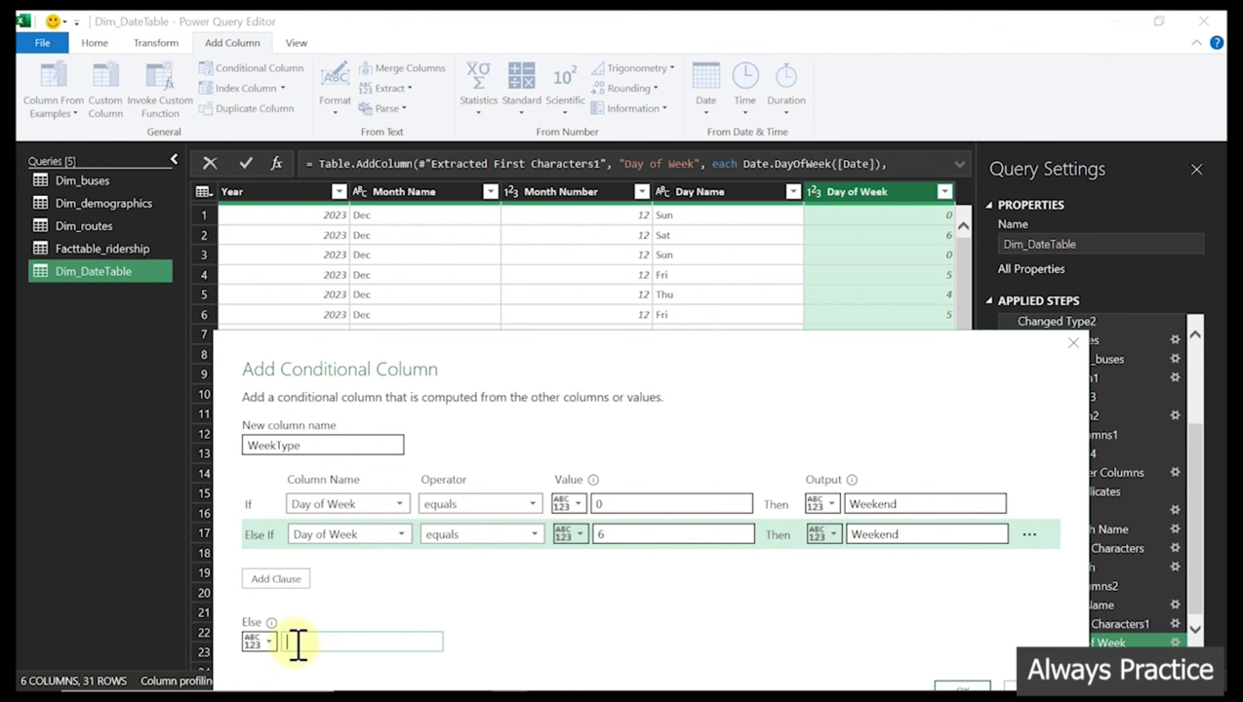
pyautogui.write('Weekday')
pyautogui.moveTo(732, 371); pyautogui.dragTo(668, 278)
pyautogui.click(895, 598)
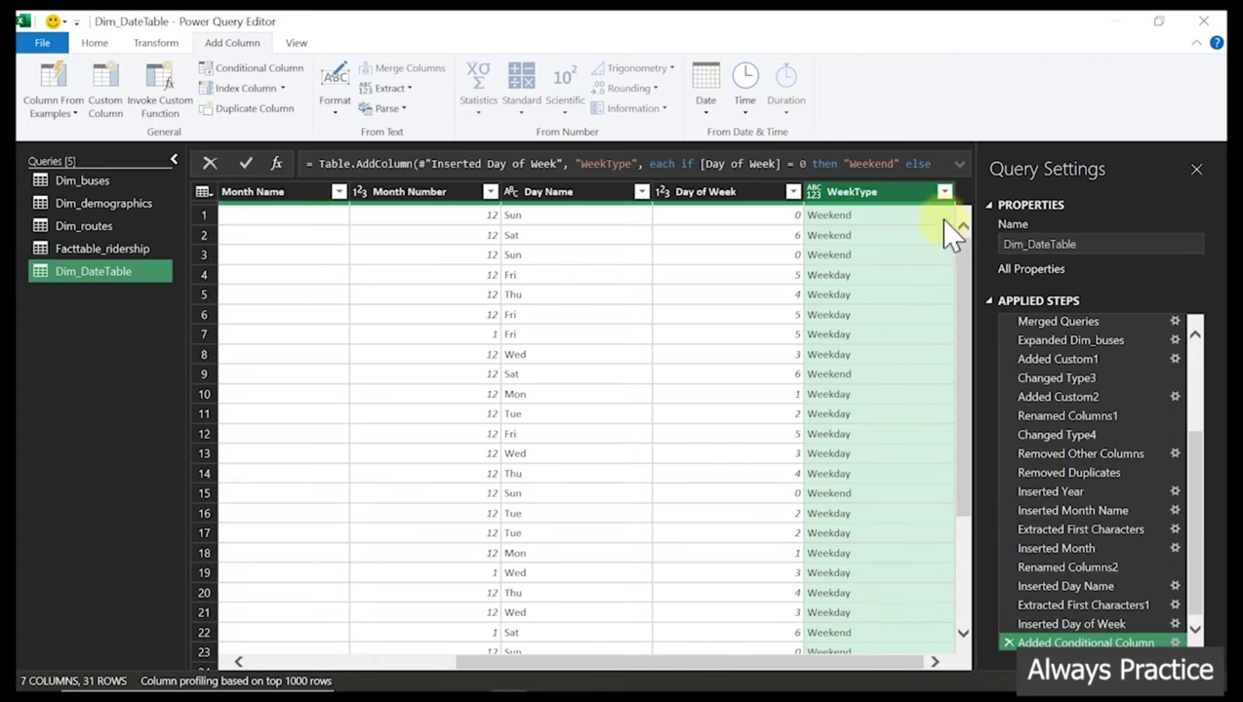
# Set the data type of the WeekType column to Text
pyautogui.click(945, 193)
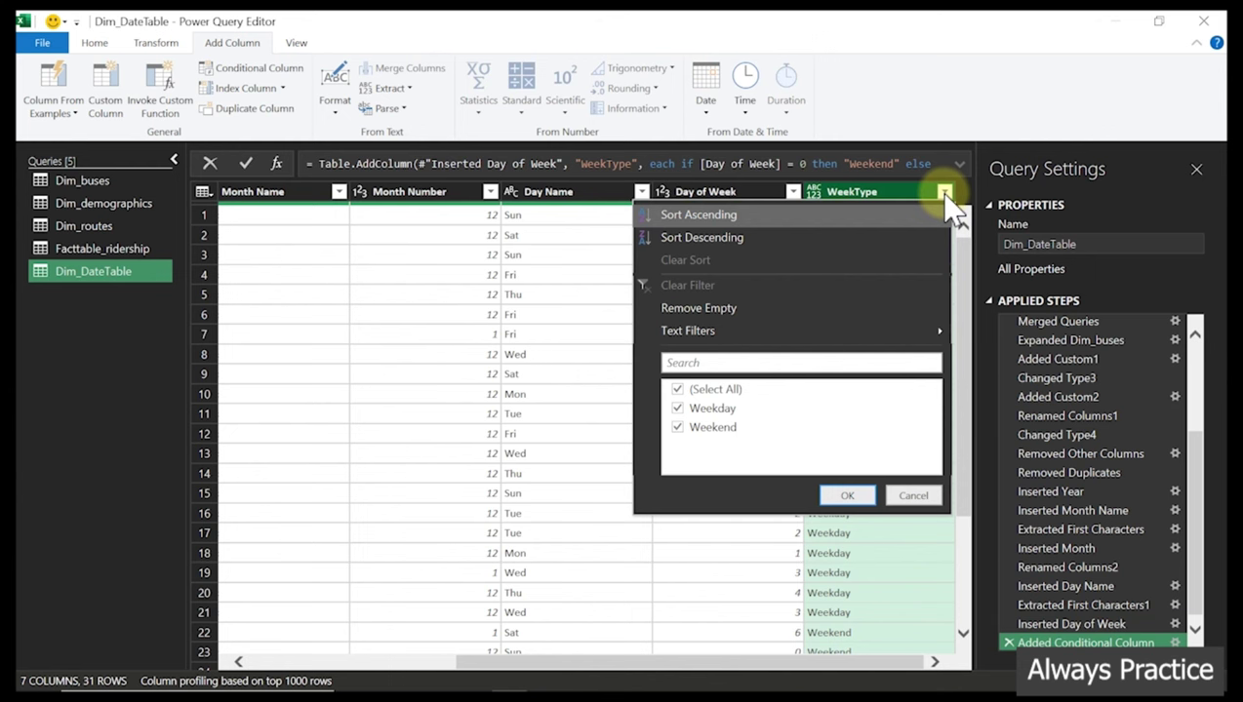
pyautogui.click(812, 191)
pyautogui.click(812, 192)
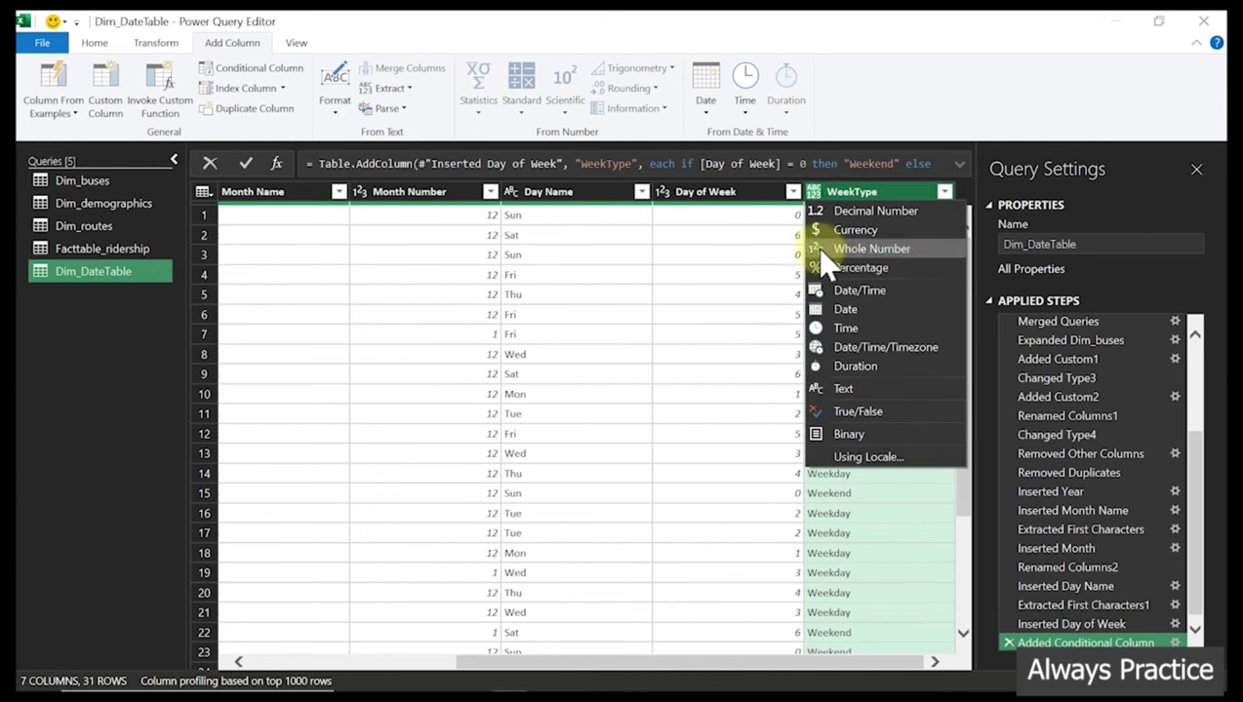
pyautogui.press('Escape')
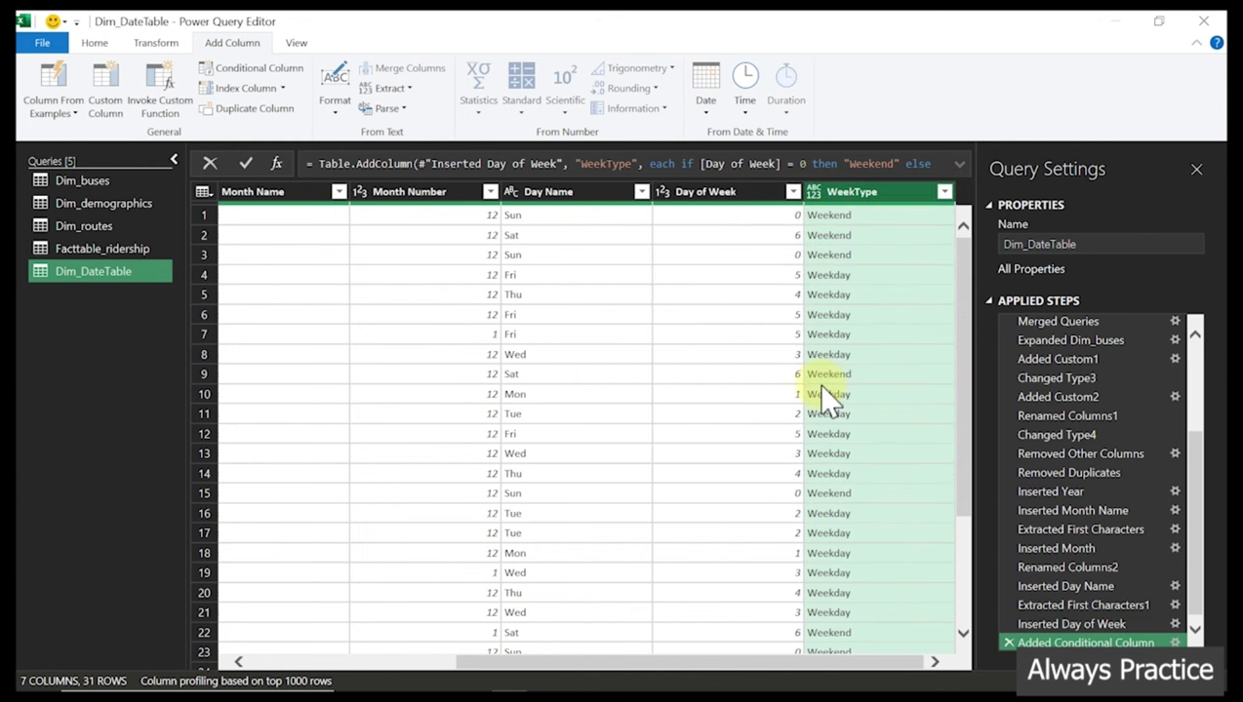
# Rename the Day of Week column as "Week Number"
pyautogui.doubleClick(718, 195)
pyautogui.write('Week Nu')
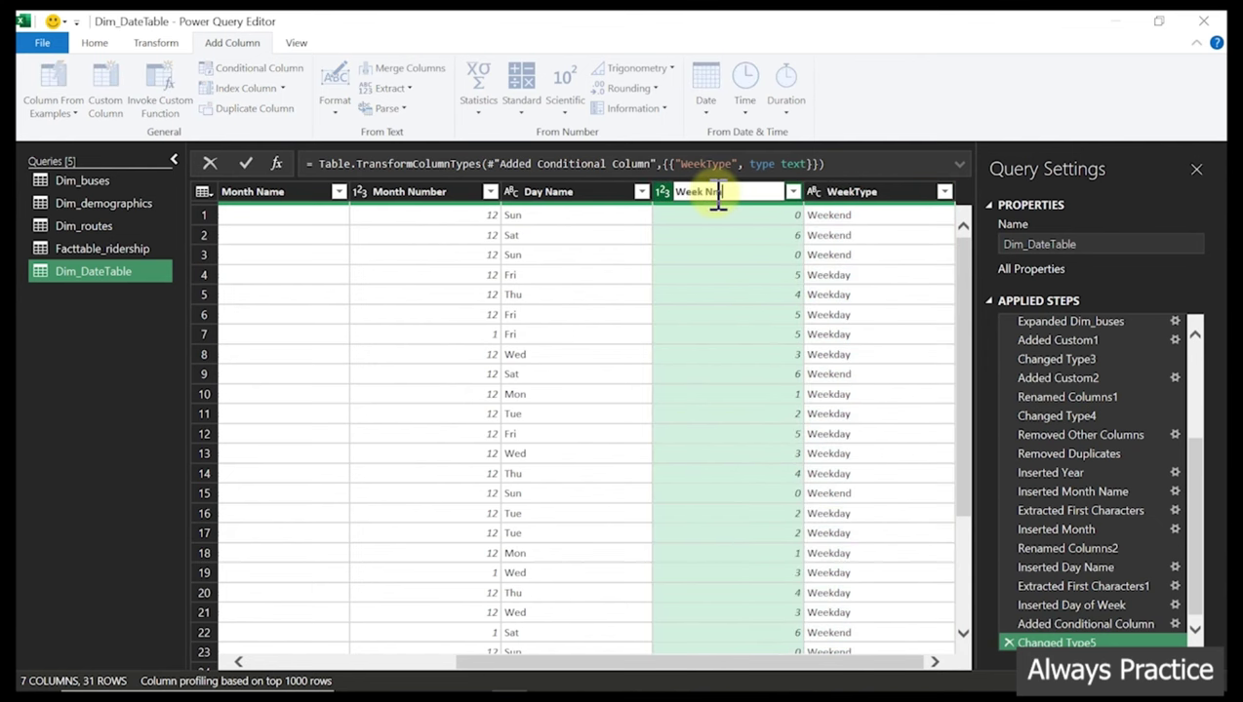
pyautogui.write('mber')
pyautogui.press('Return')
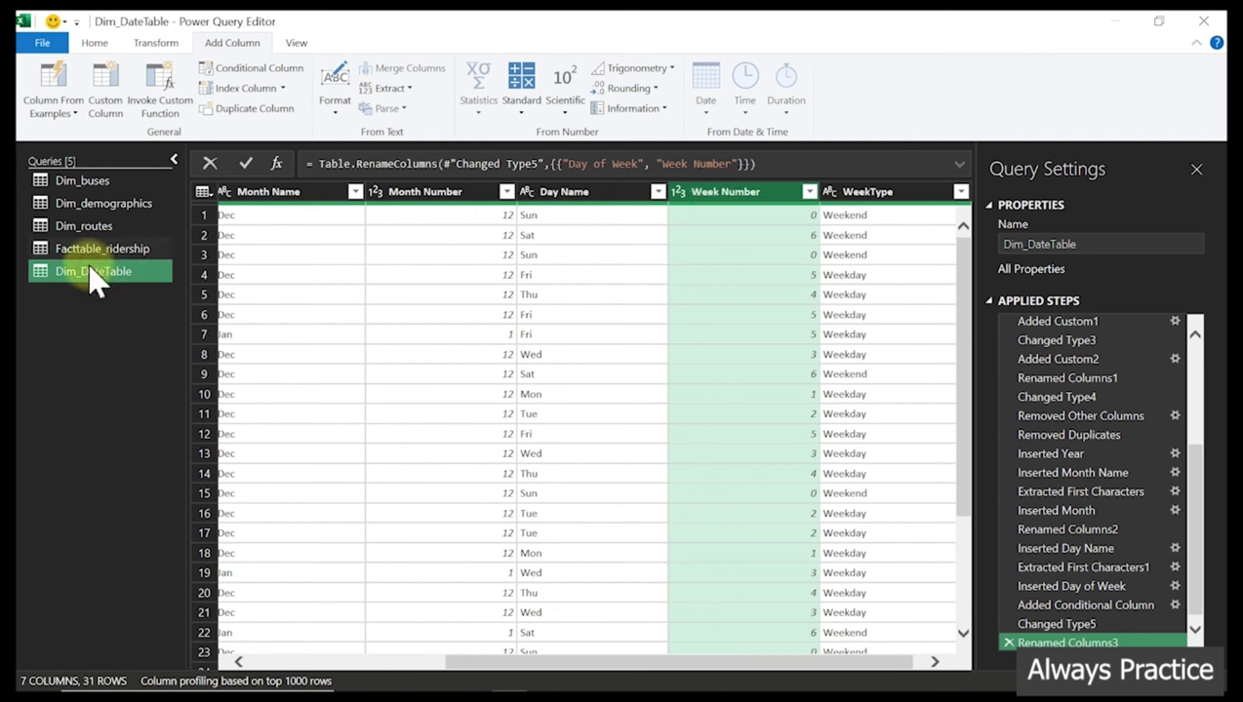
# Close the query editor and load Dim_DateTable as a connection only, adding its data to the Data Model
pyautogui.click(90, 44)
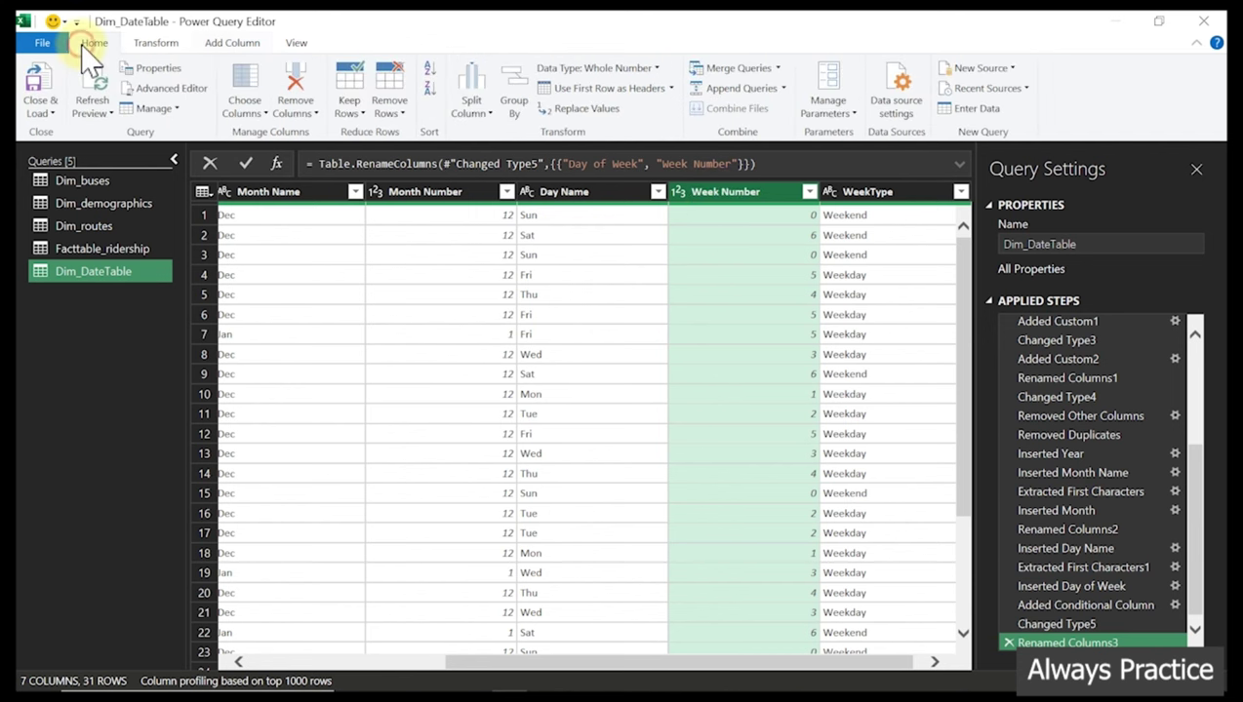
pyautogui.click(43, 114)
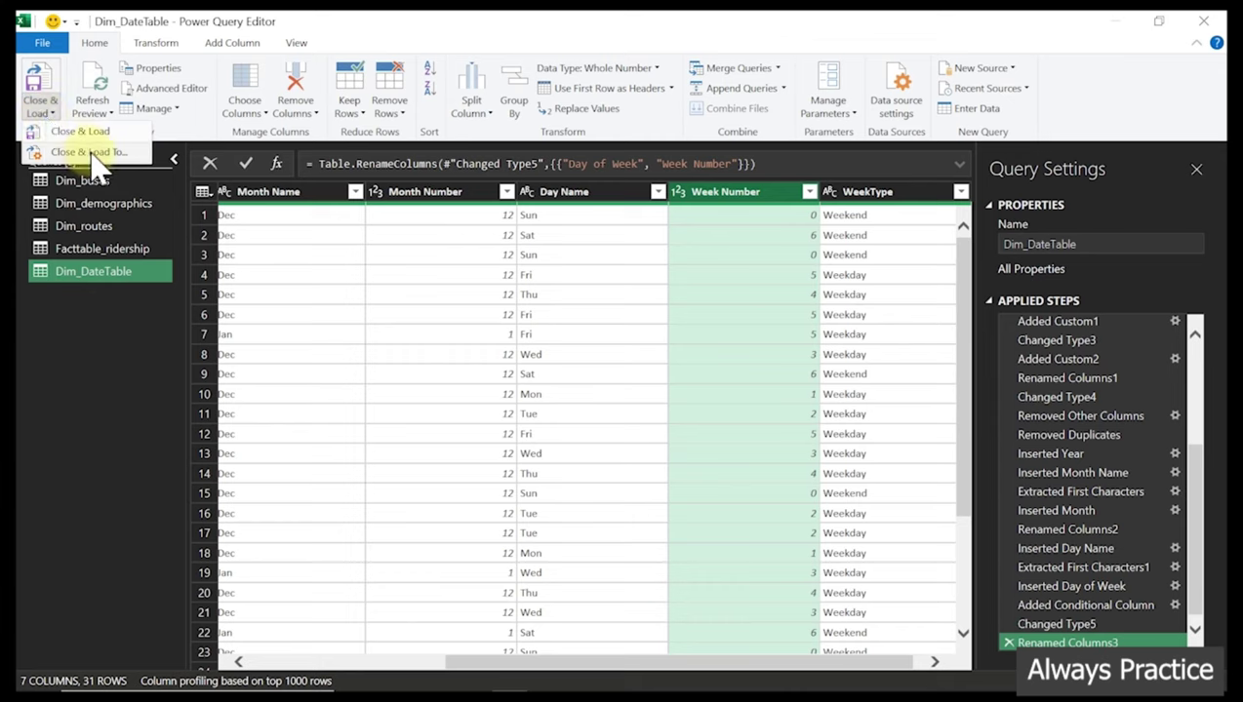
pyautogui.click(80, 136)
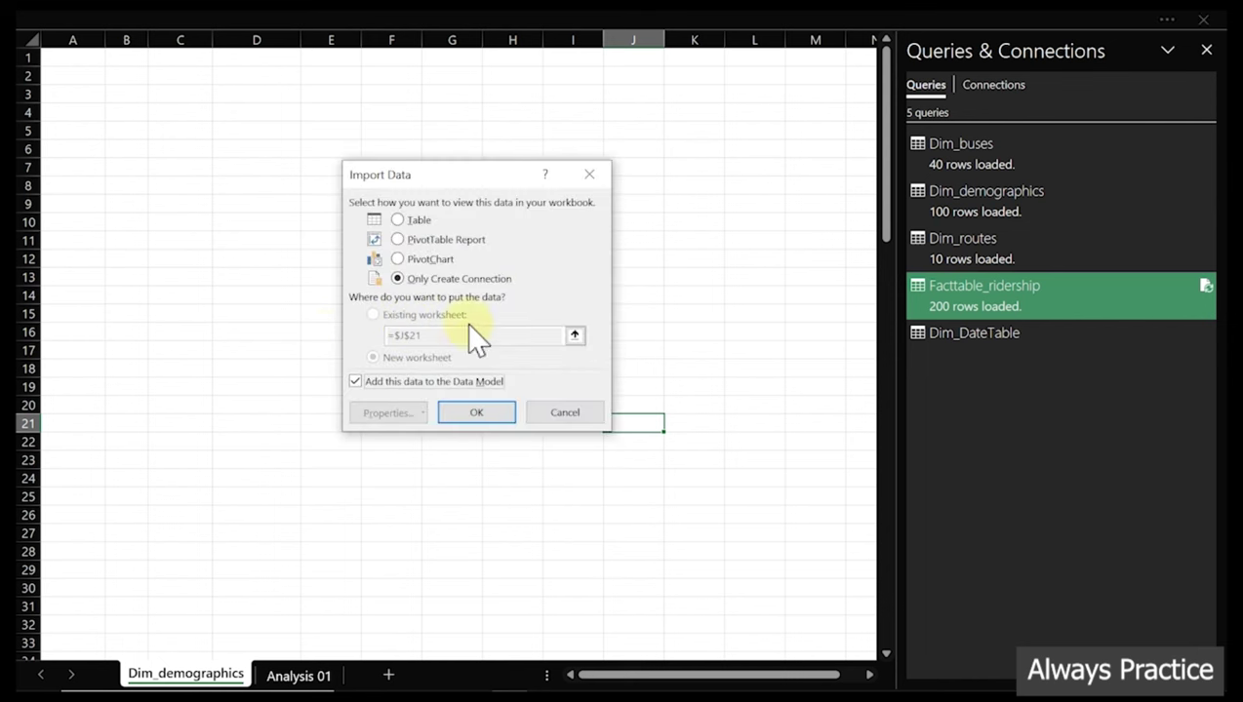
pyautogui.click(458, 280)
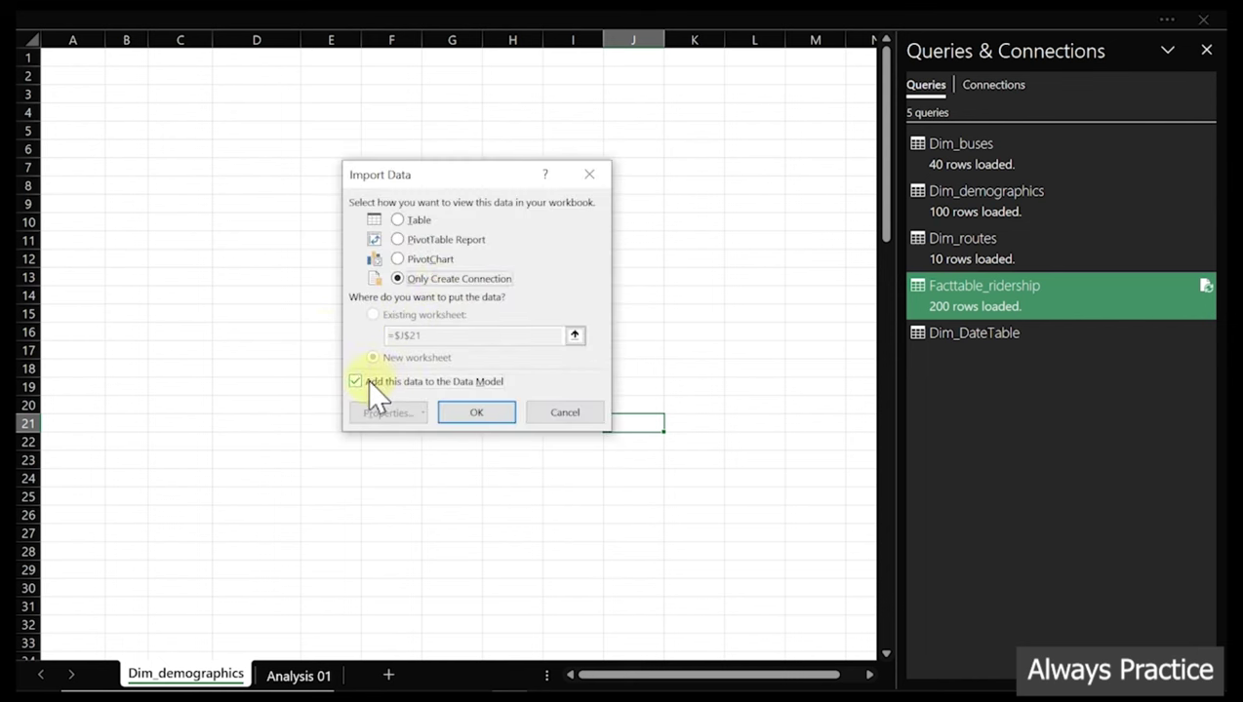
pyautogui.click(447, 413)
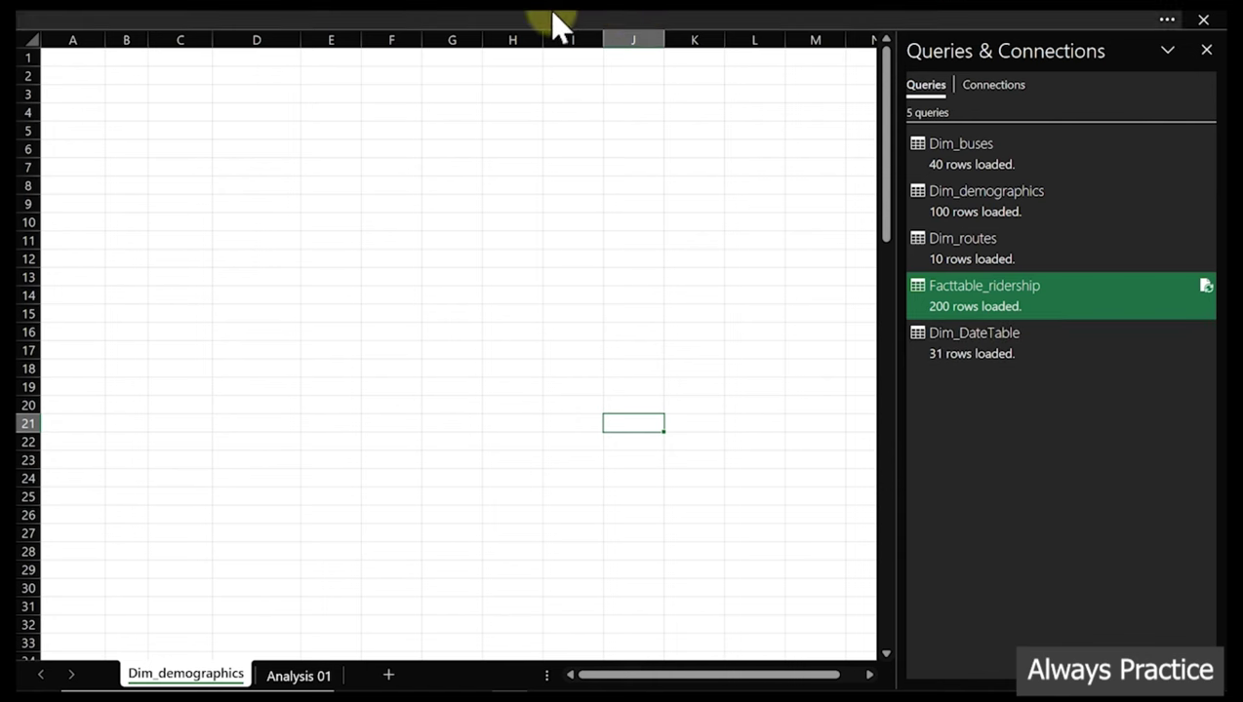
# Create a new blank query in the workbook
pyautogui.click(471, 22)
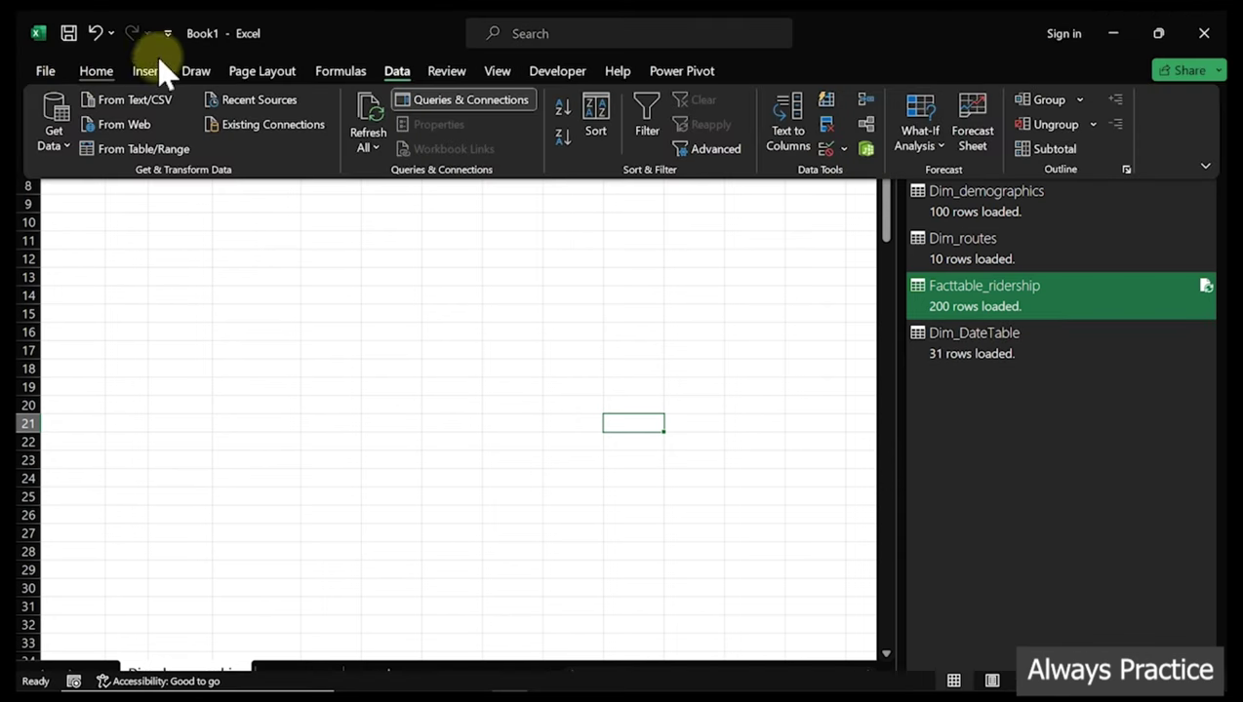
pyautogui.click(60, 137)
pyautogui.moveTo(159, 306)
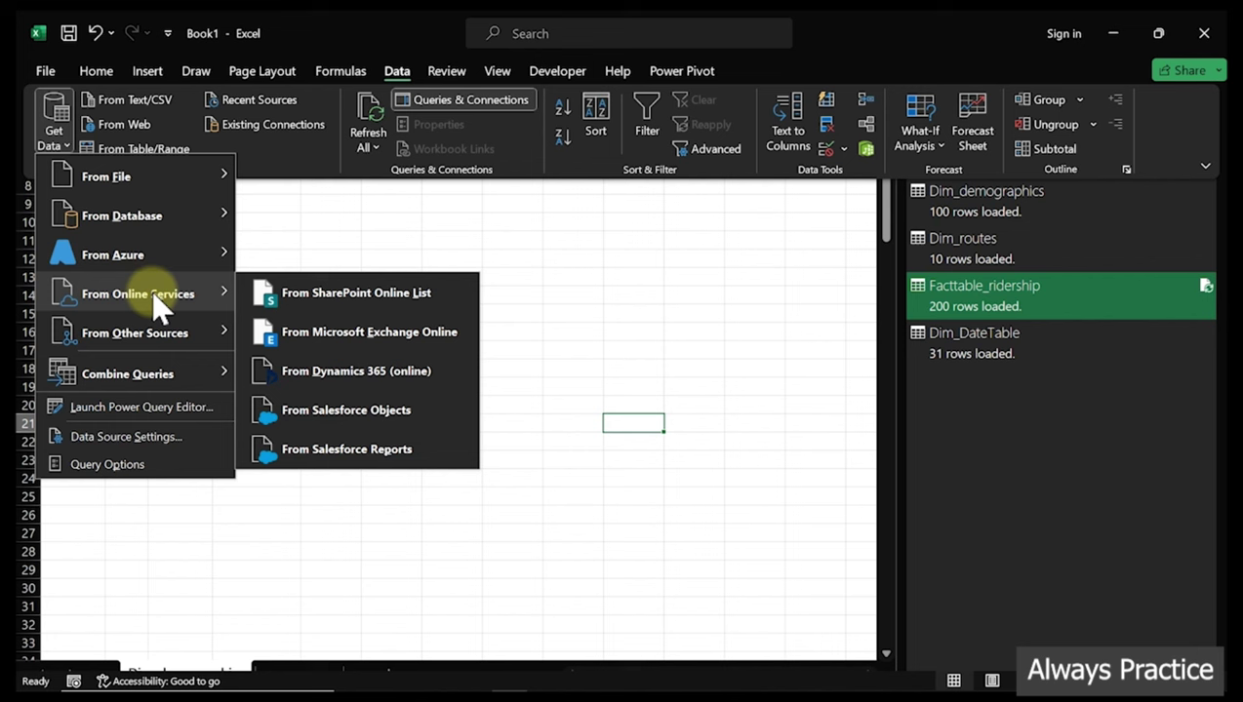
pyautogui.moveTo(170, 331)
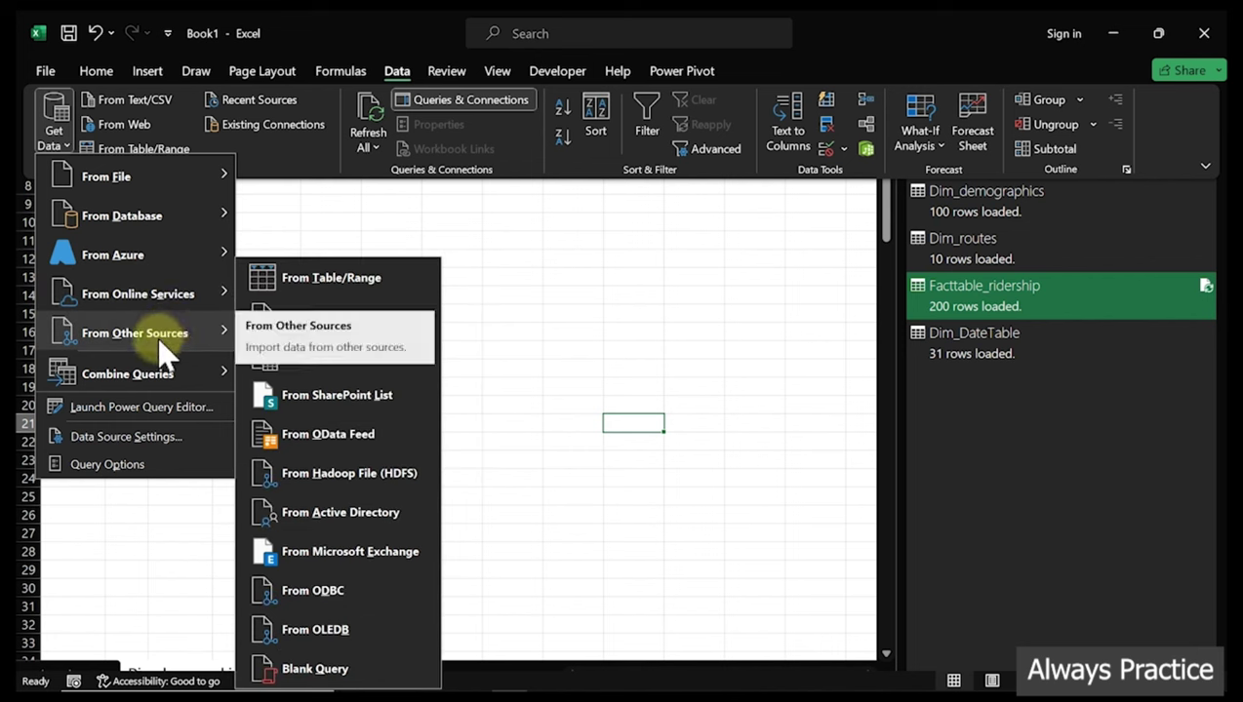
pyautogui.click(314, 673)
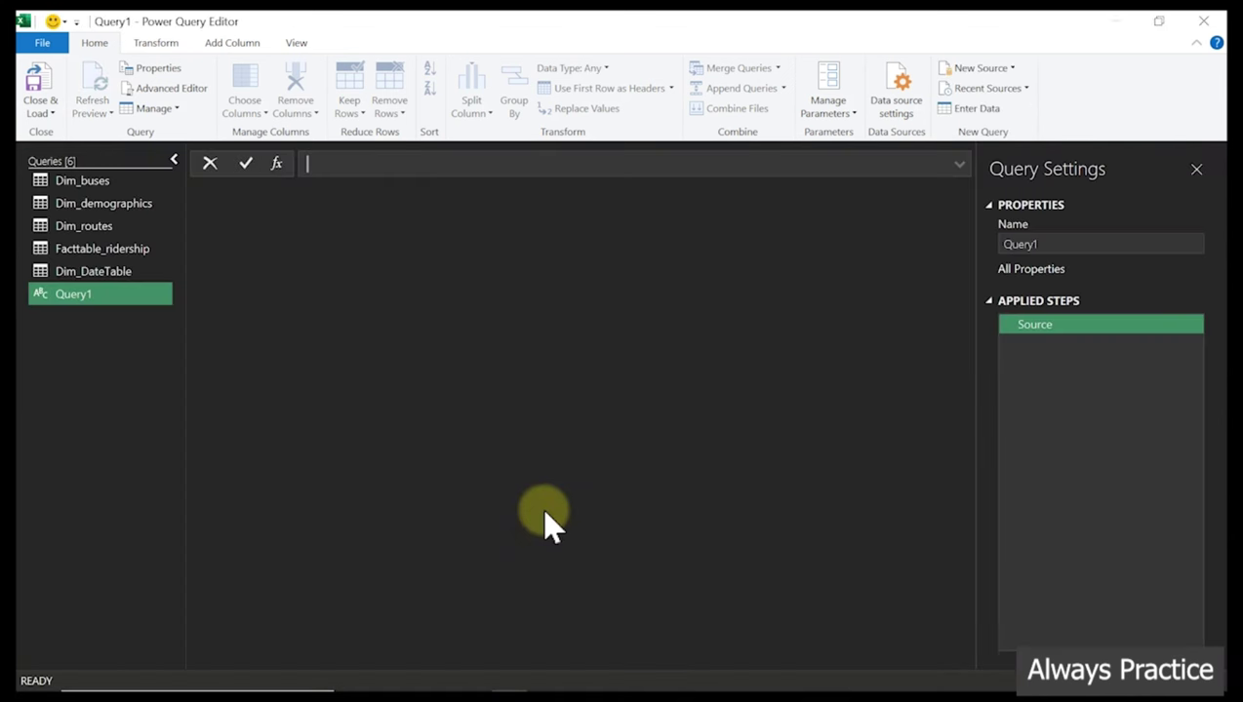
# Enter 1 as the blank query's source value and convert it to a table
pyautogui.doubleClick(75, 300)
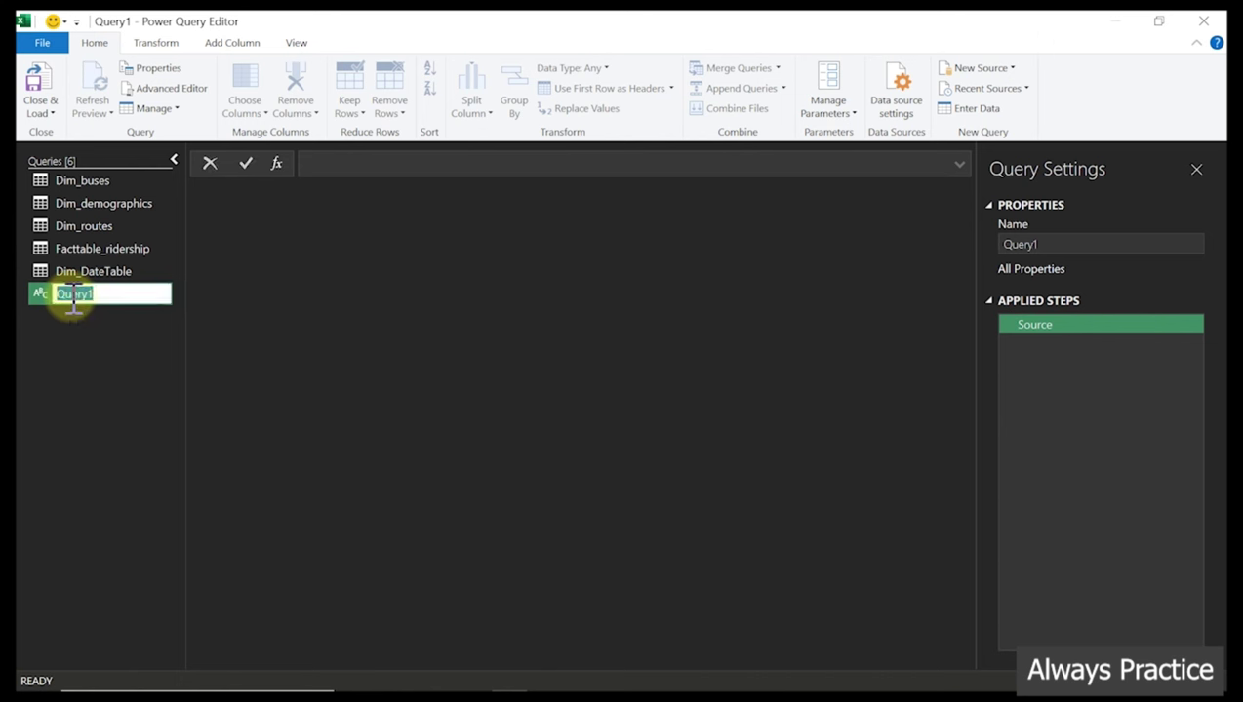
pyautogui.click(330, 167)
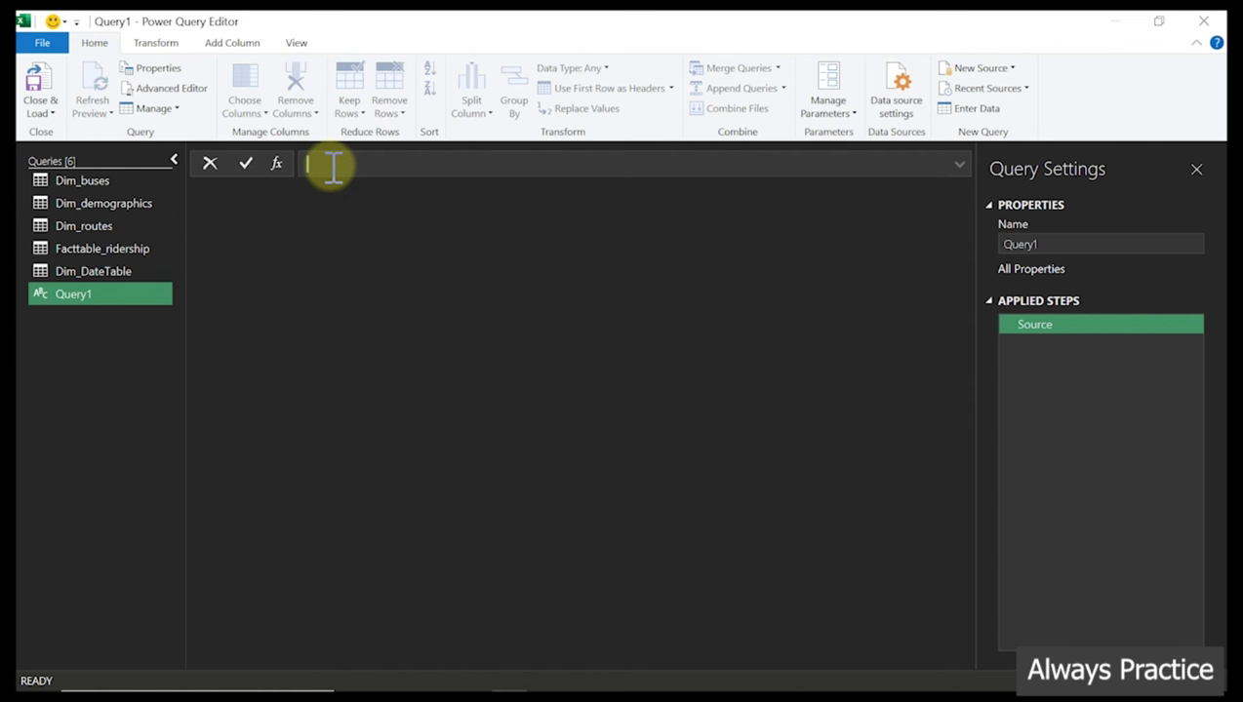
pyautogui.write('1')
pyautogui.press('Return')
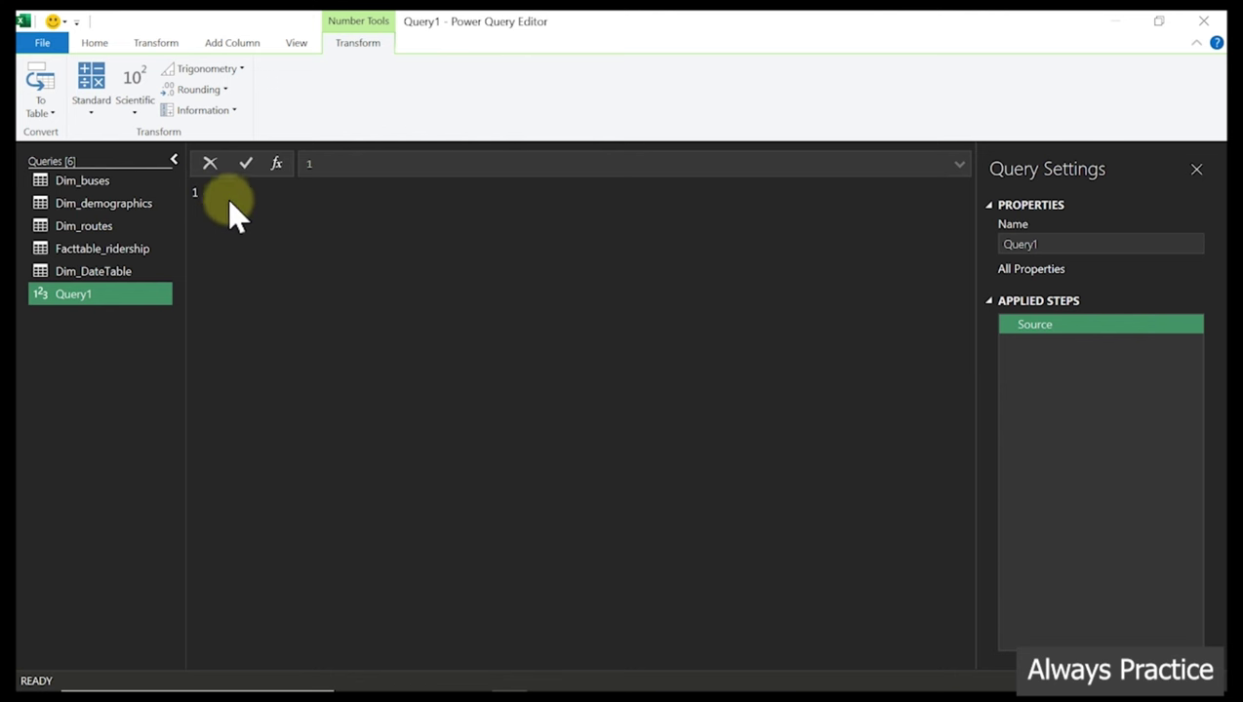
pyautogui.click(39, 80)
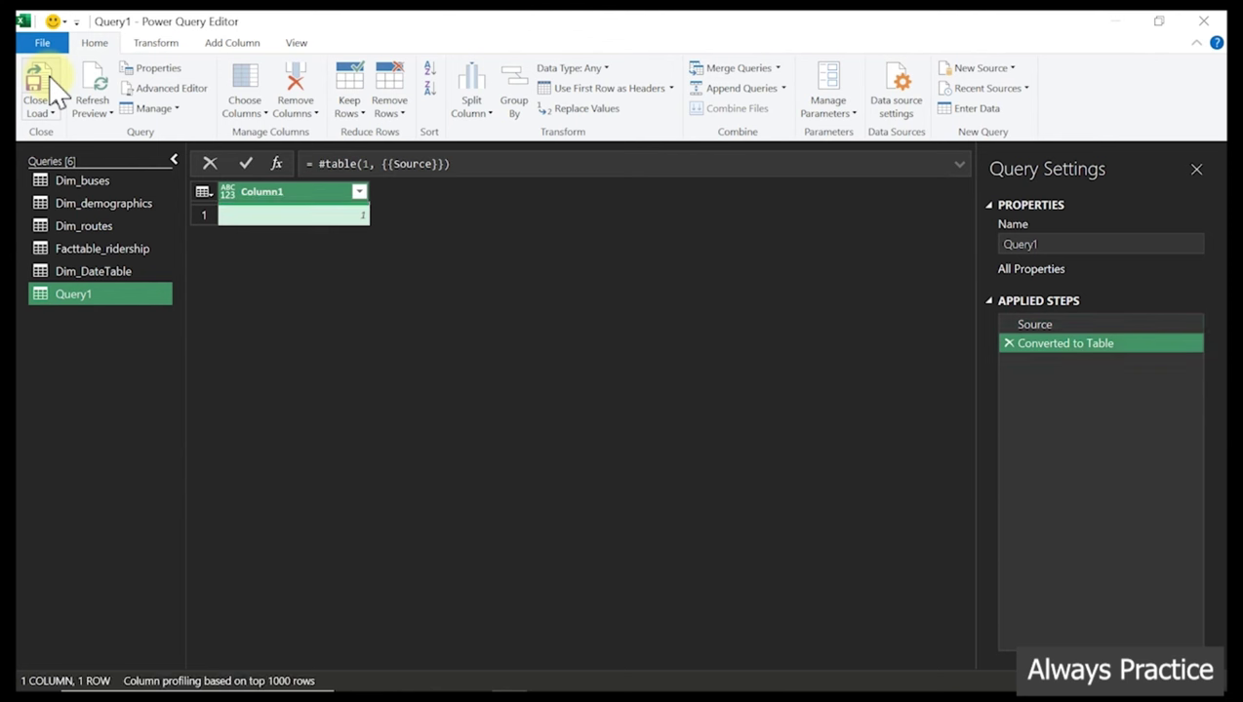
# Rename the new table's only column as "Calclation" and set its data type to Whole Number
pyautogui.doubleClick(274, 192)
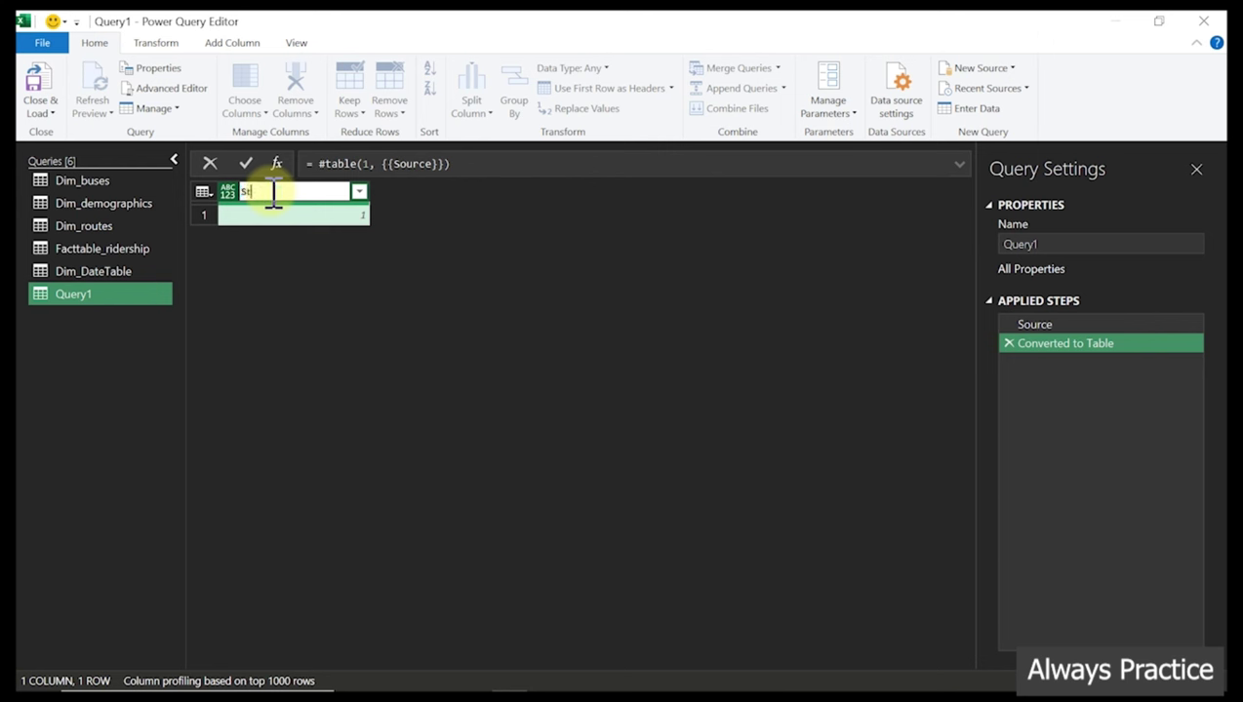
pyautogui.press('BackSpace')
pyautogui.write('Calclation')
pyautogui.press('Return')
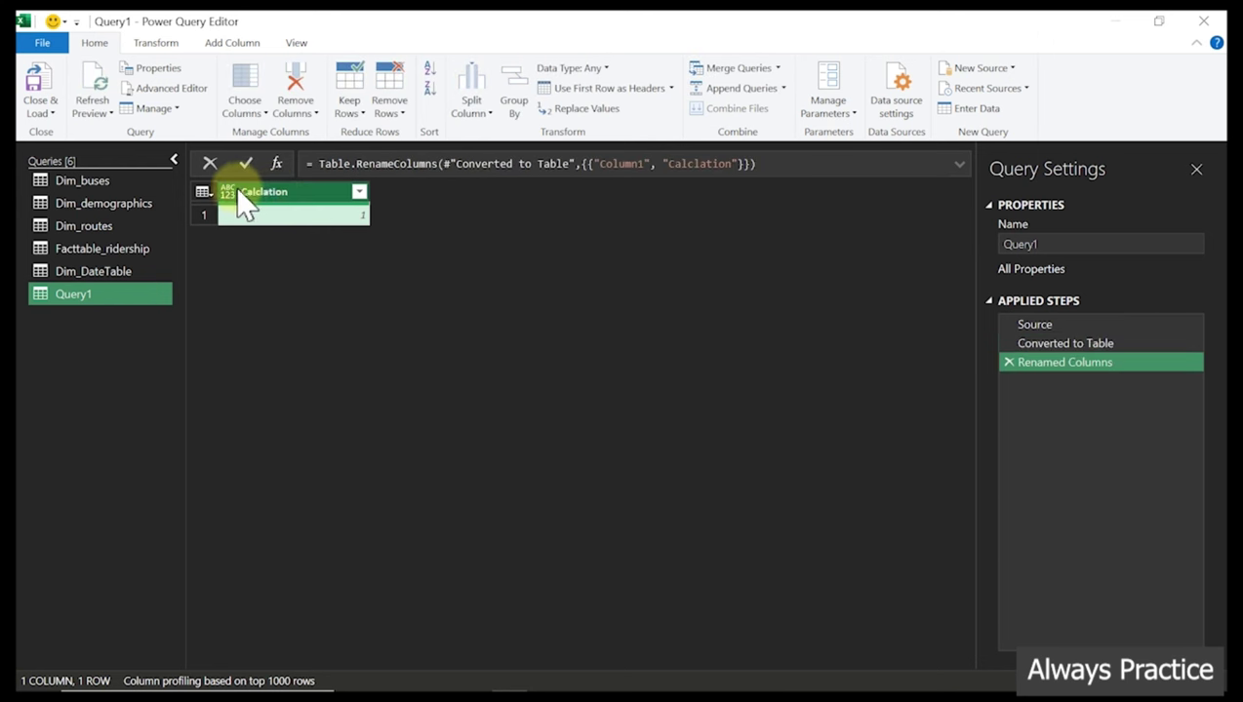
pyautogui.click(228, 194)
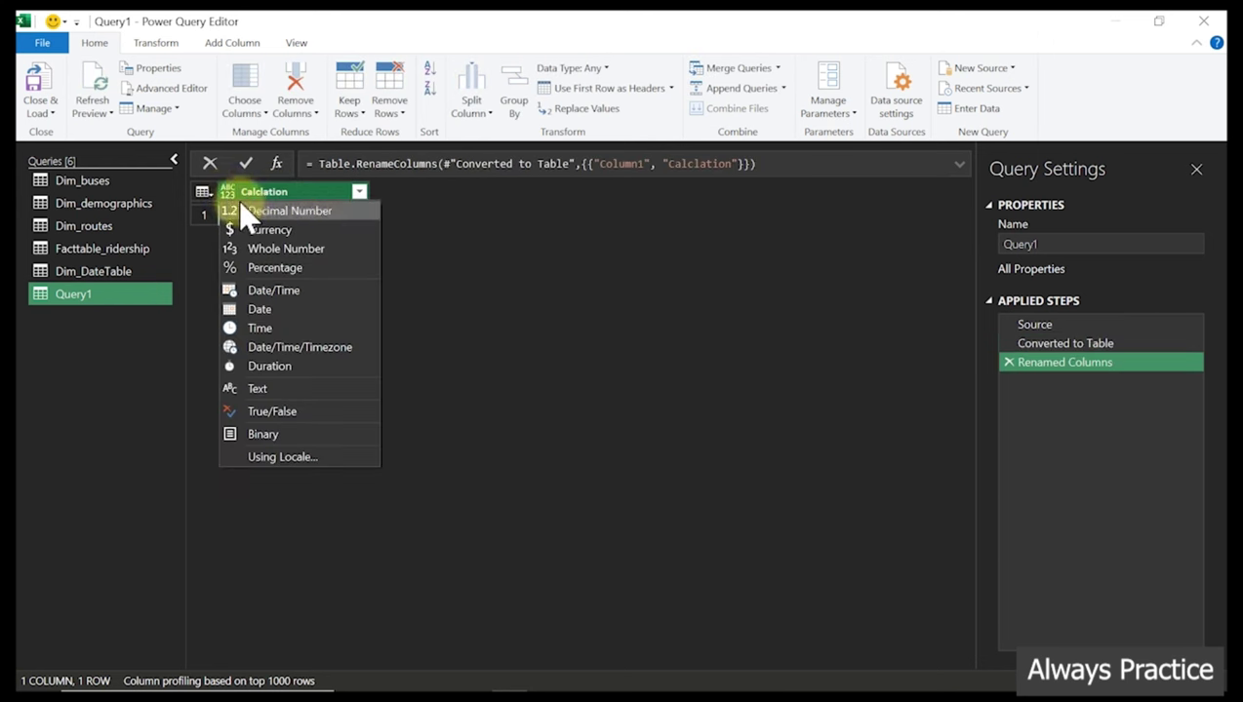
pyautogui.click(280, 251)
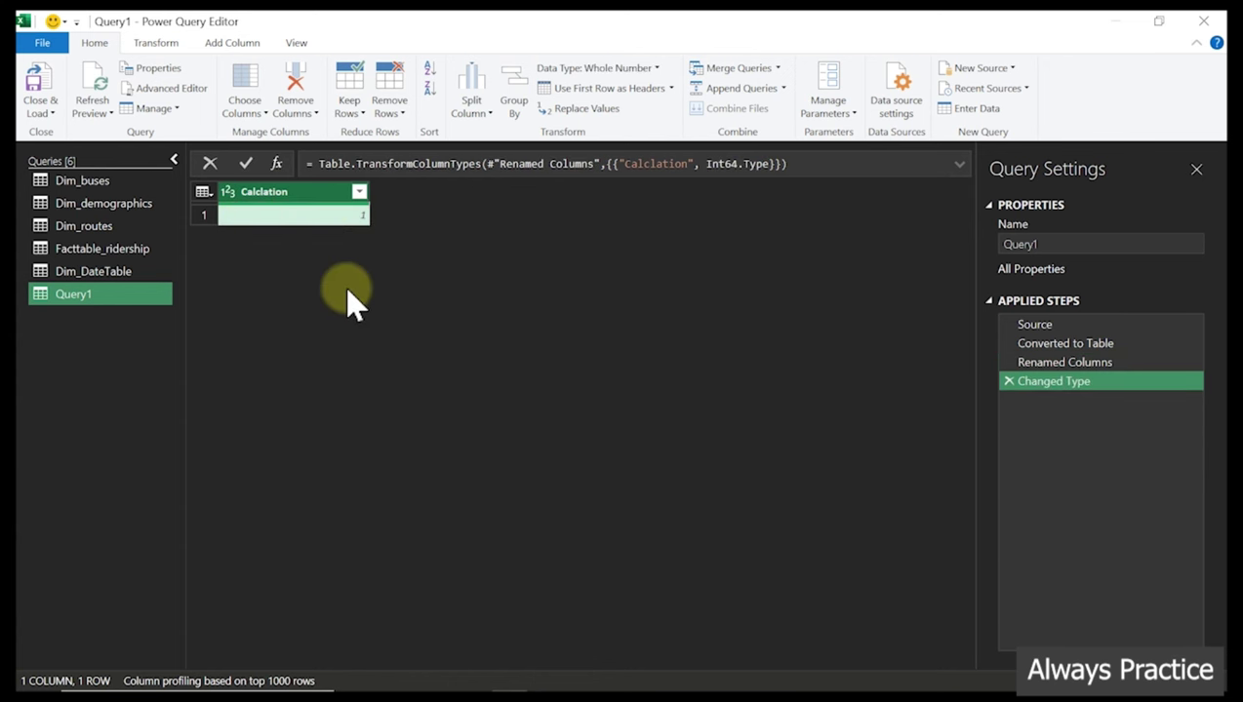
# Rename the new query as "Calculations"
pyautogui.doubleClick(99, 295)
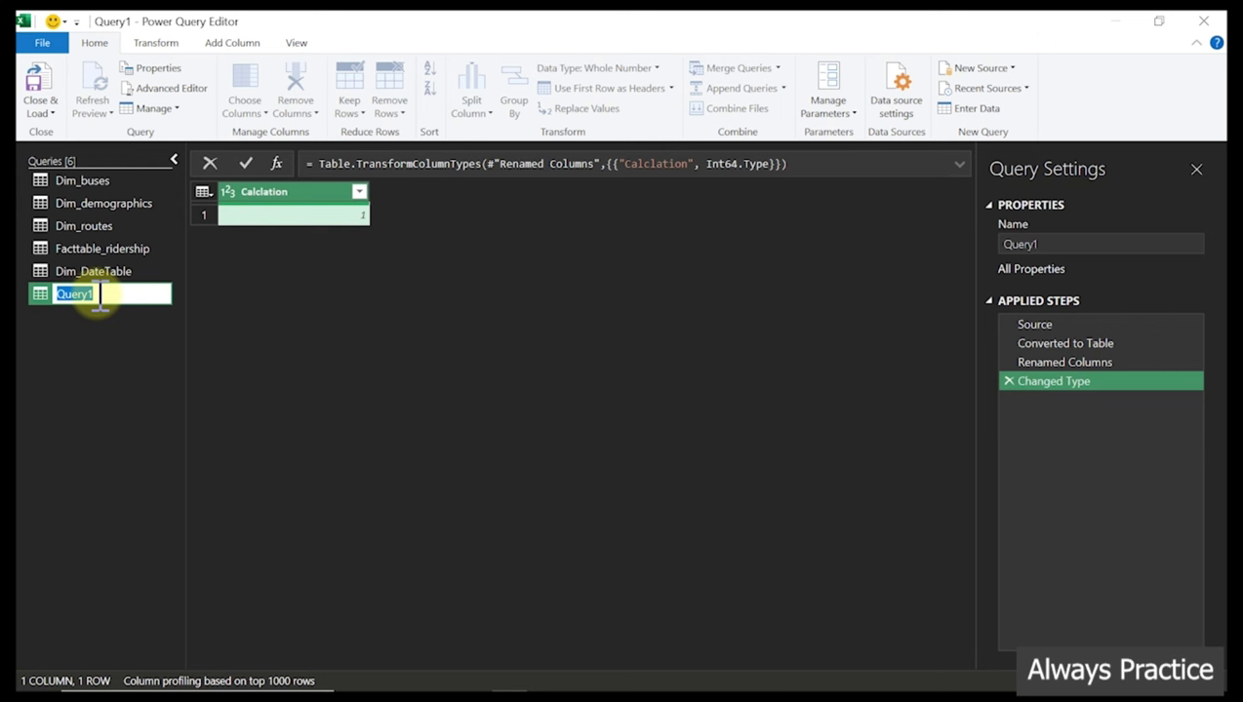
pyautogui.write('Cal')
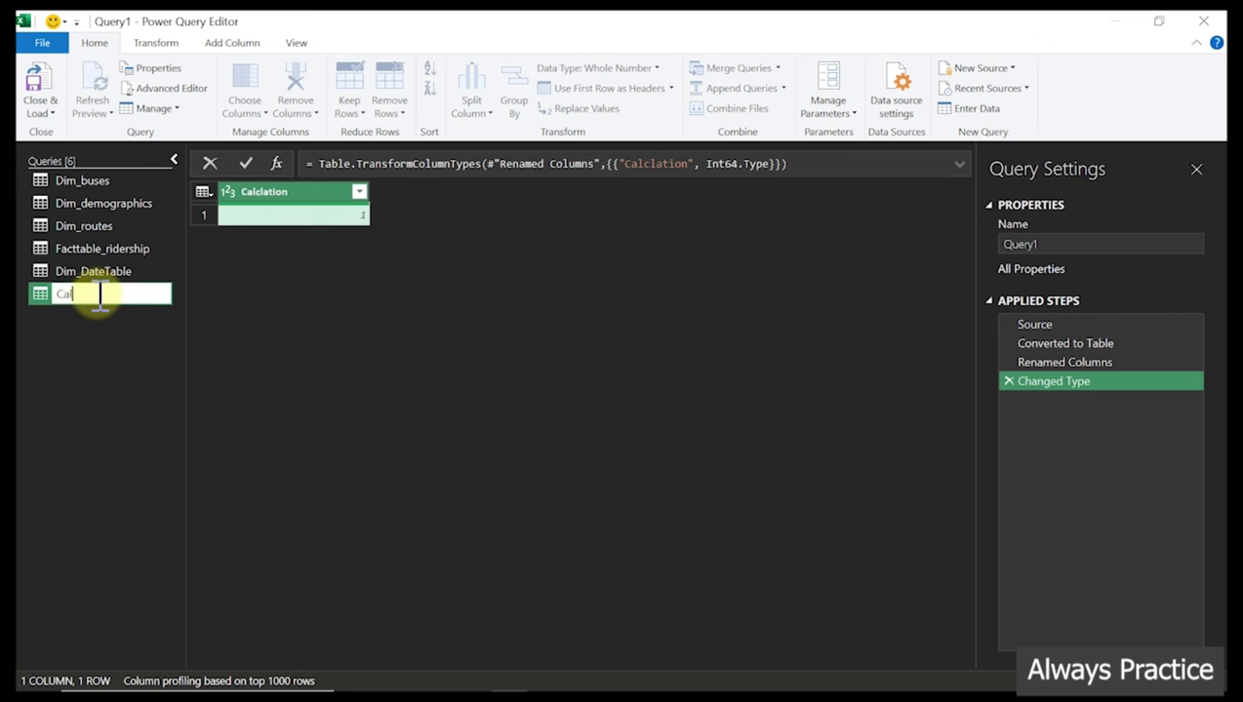
pyautogui.press('BackSpace')
pyautogui.press('BackSpace')
pyautogui.press('BackSpace')
pyautogui.write('Calculations')
pyautogui.press('Return')
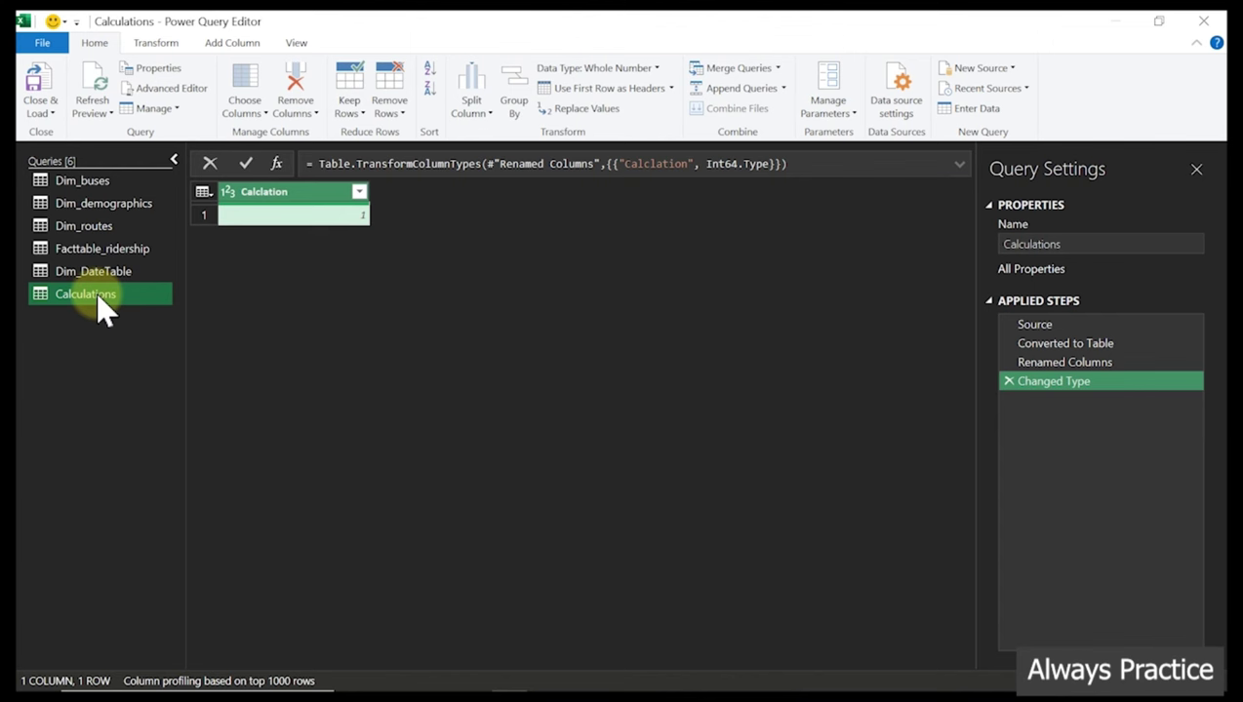
# Close the query editor and load the Calculations query as a connection only, adding its data to the Data Model
pyautogui.click(39, 110)
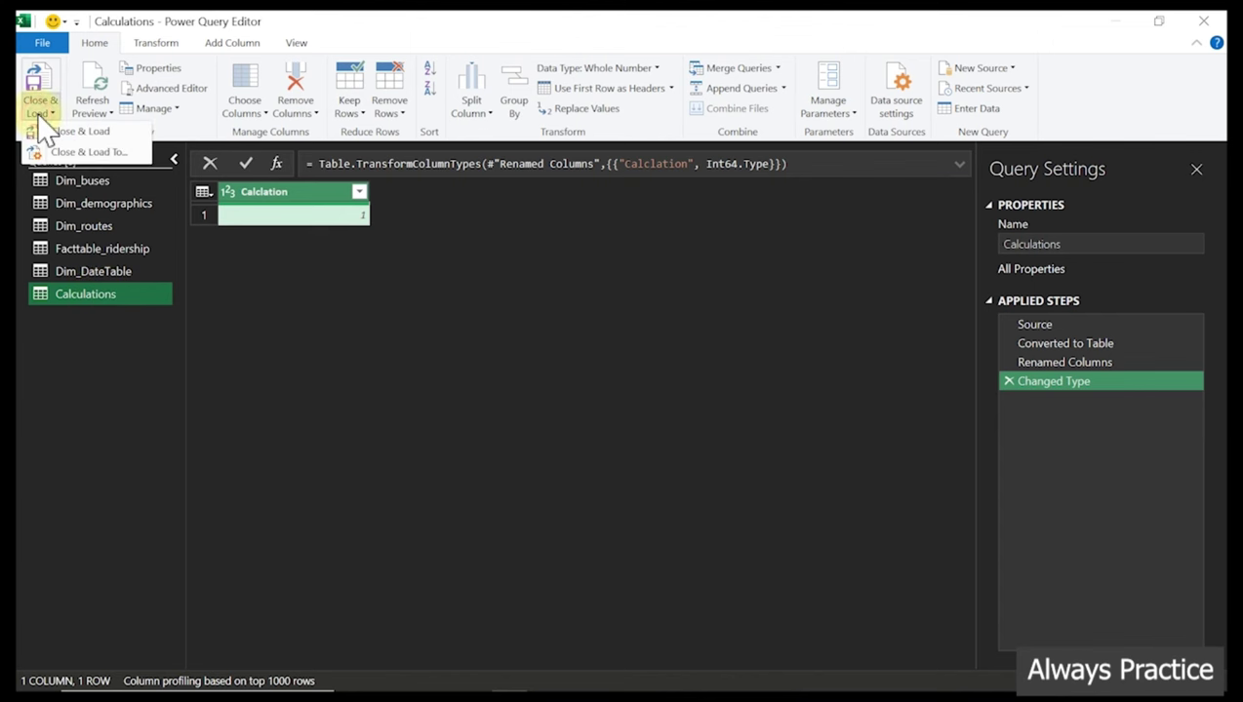
pyautogui.click(82, 155)
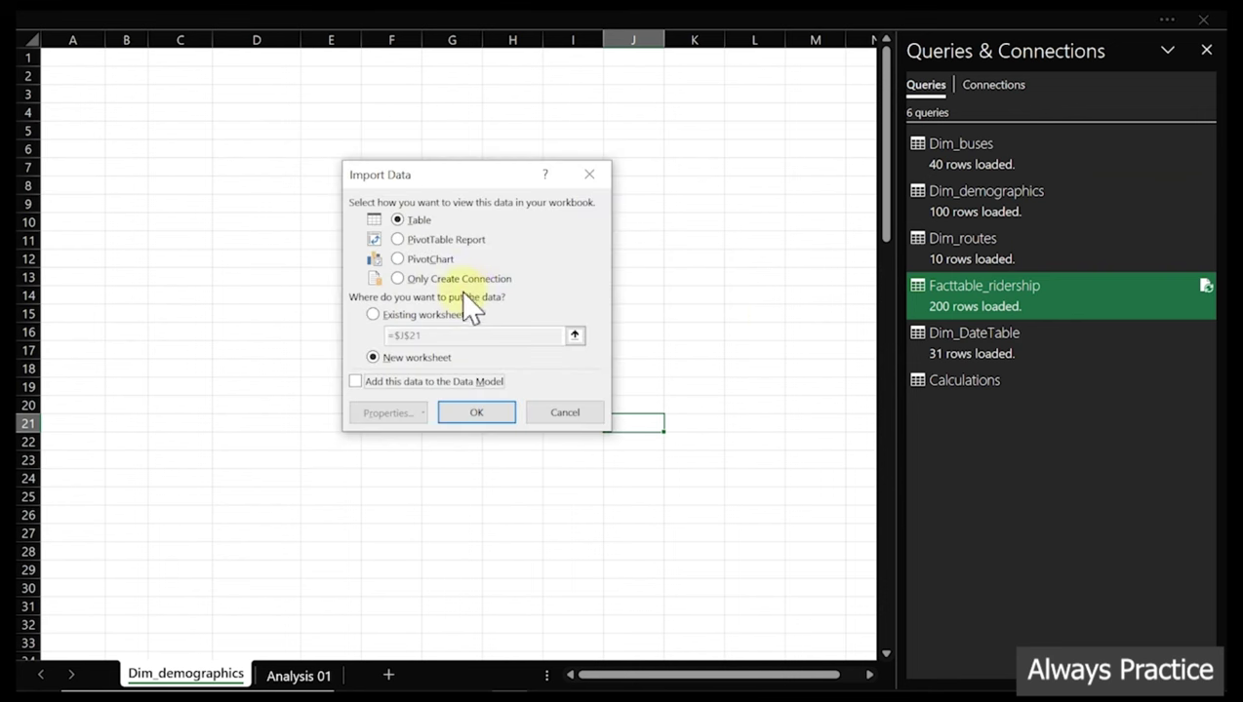
pyautogui.click(464, 279)
pyautogui.click(356, 381)
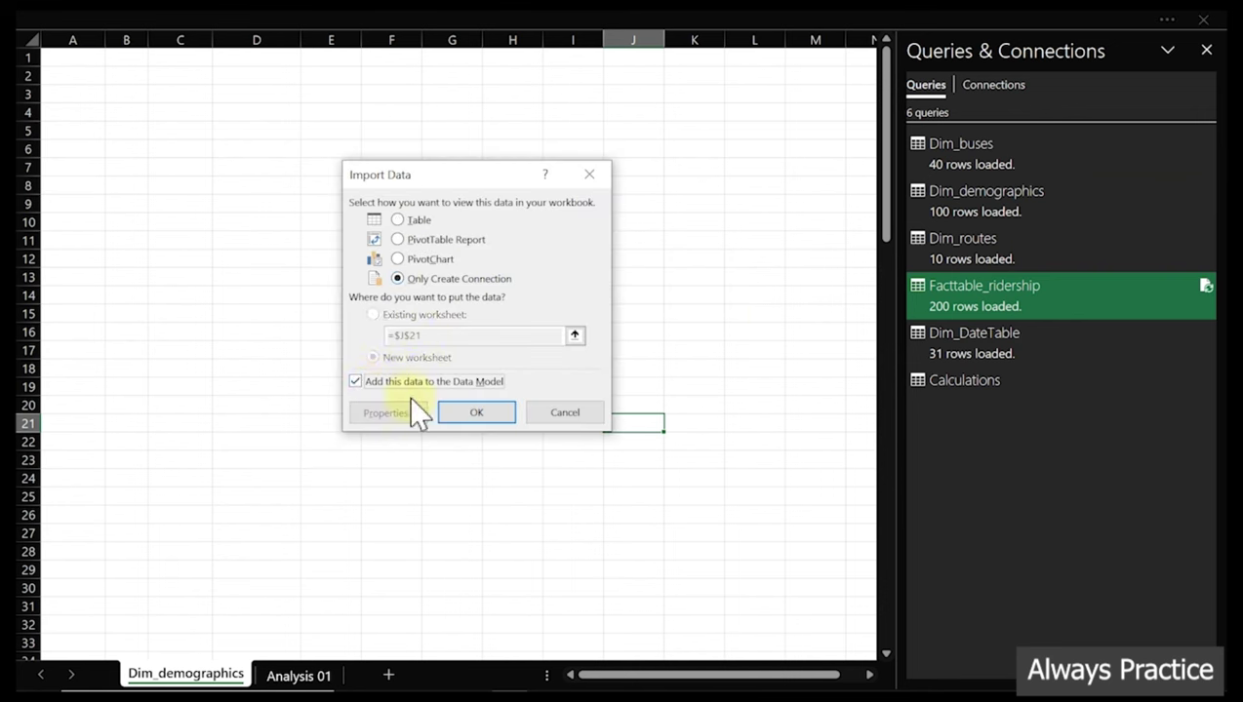
pyautogui.click(474, 414)
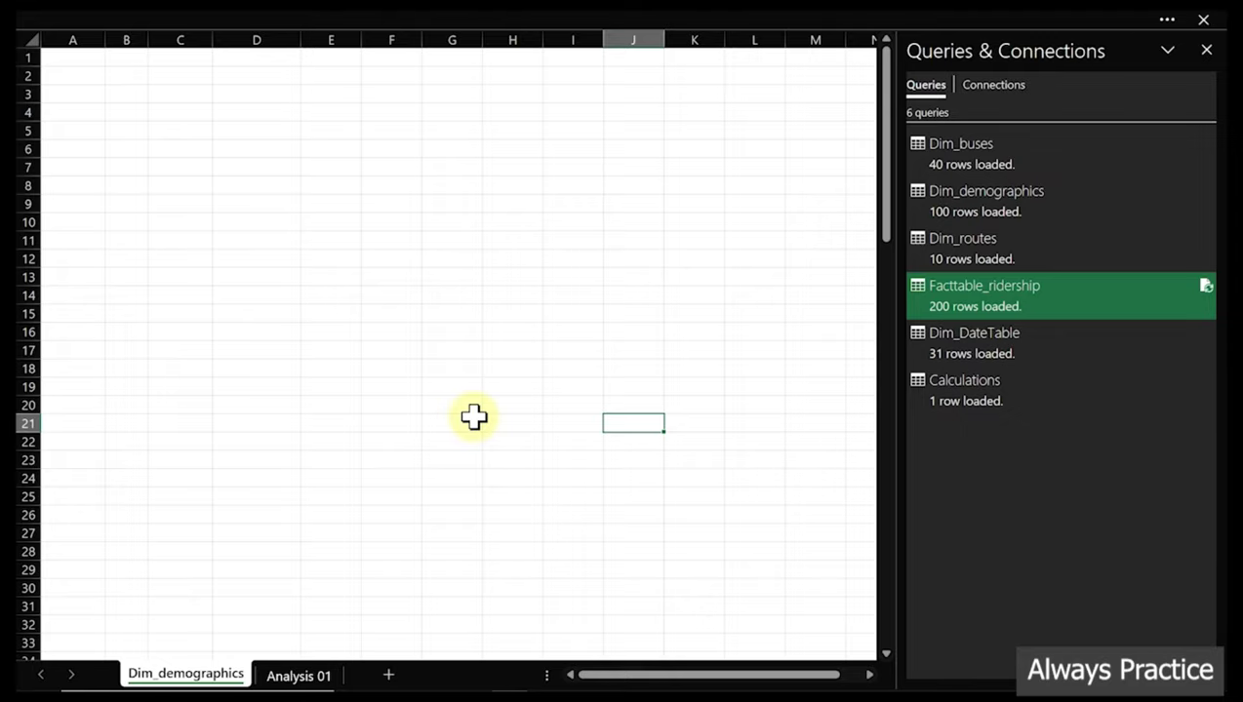
# Switch to InkPaint, draw a red vertical line beside the handwritten list, and write "Powe Pivot" next to it with a double underline
pyautogui.click(833, 672)
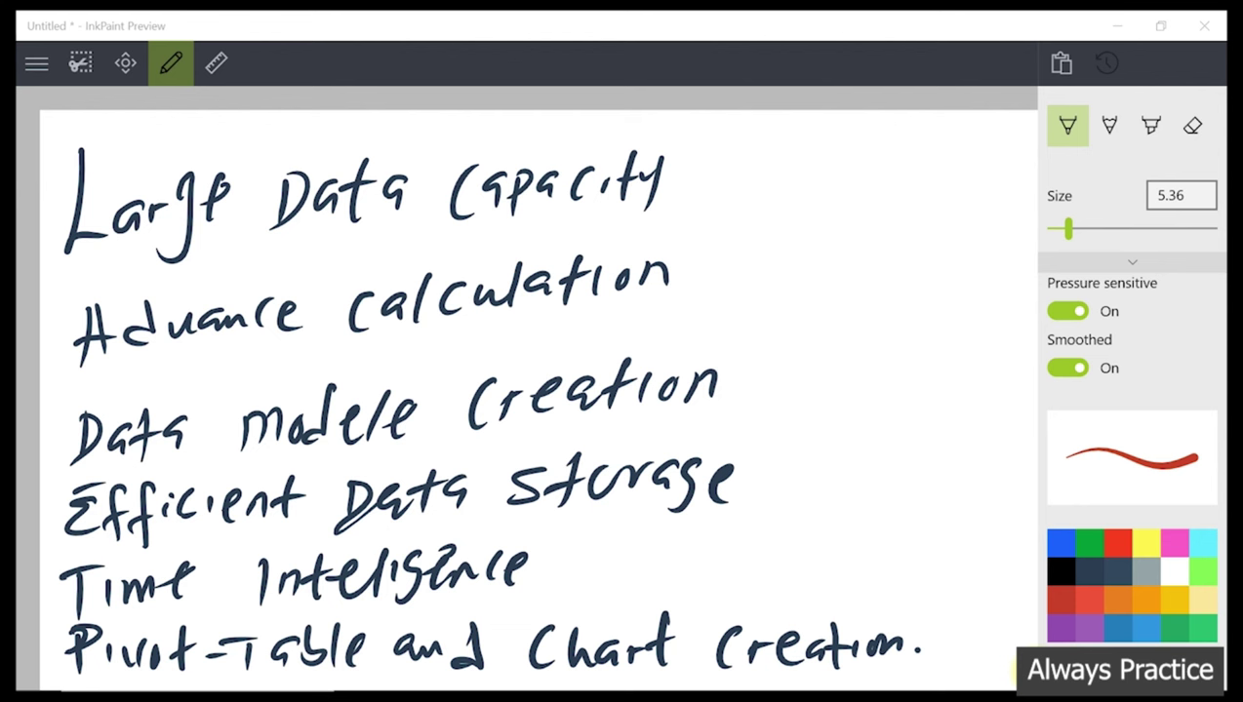
pyautogui.moveTo(757, 130); pyautogui.dragTo(770, 420)
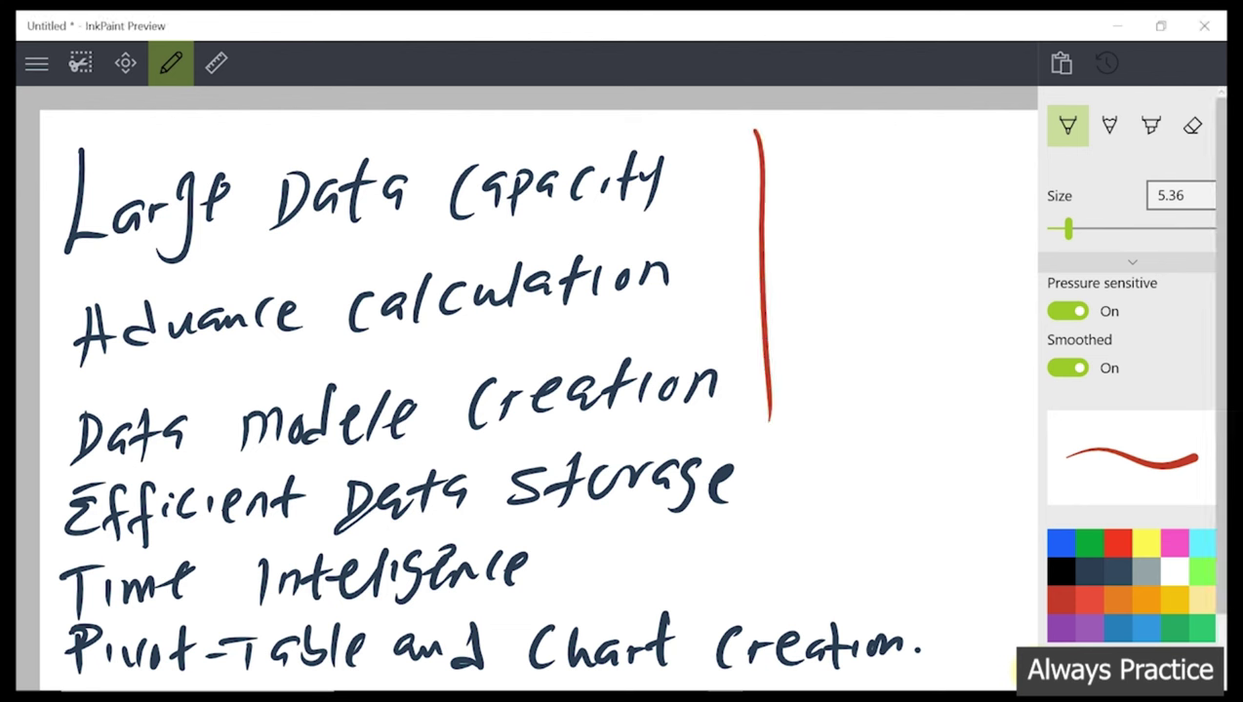
pyautogui.moveTo(798, 220)
pyautogui.mouseDown()
pyautogui.moveTo(818, 144)
pyautogui.moveTo(848, 156)
pyautogui.moveTo(909, 135)
pyautogui.moveTo(817, 291)
pyautogui.moveTo(824, 256)
pyautogui.moveTo(925, 244)
pyautogui.mouseUp()
pyautogui.moveTo(944, 183)
pyautogui.mouseDown()
pyautogui.moveTo(934, 249)
pyautogui.moveTo(954, 221)
pyautogui.mouseUp()
pyautogui.moveTo(877, 279); pyautogui.dragTo(971, 252)
pyautogui.moveTo(850, 295); pyautogui.dragTo(958, 264)
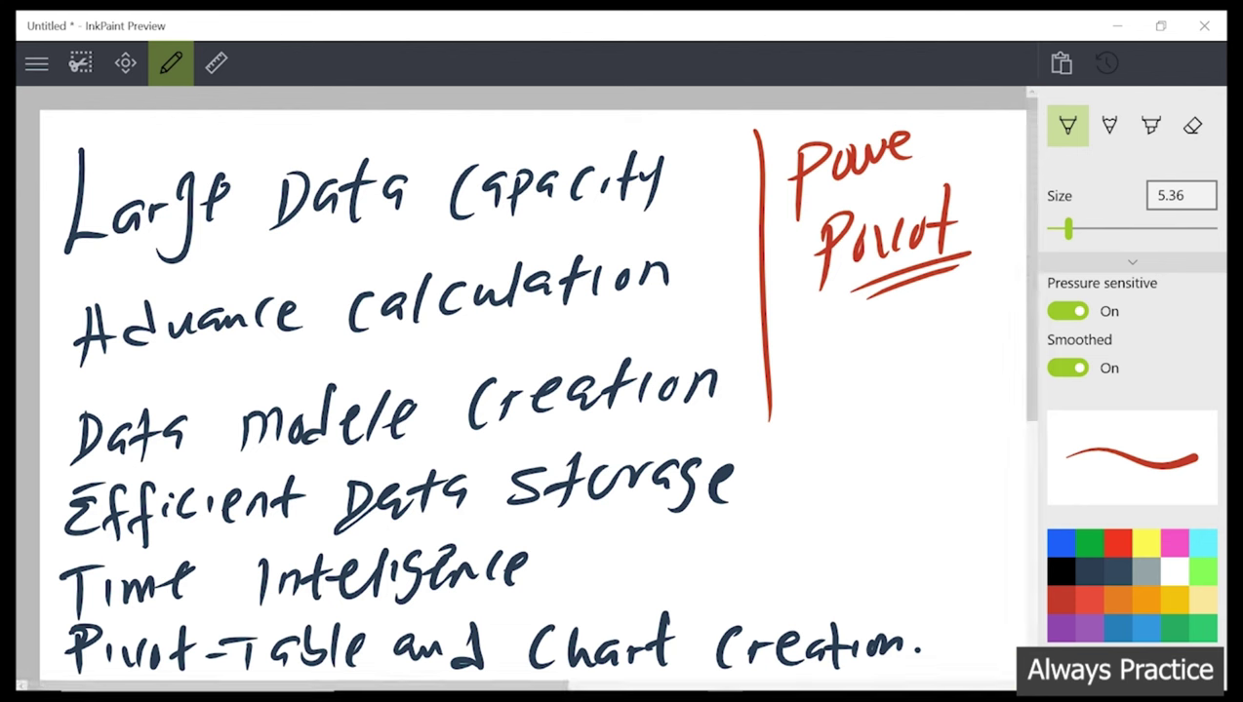
# Underline "Large Data Capacity" in red and add emphasis strokes under both words of the red heading
pyautogui.moveTo(68, 277); pyautogui.dragTo(187, 245)
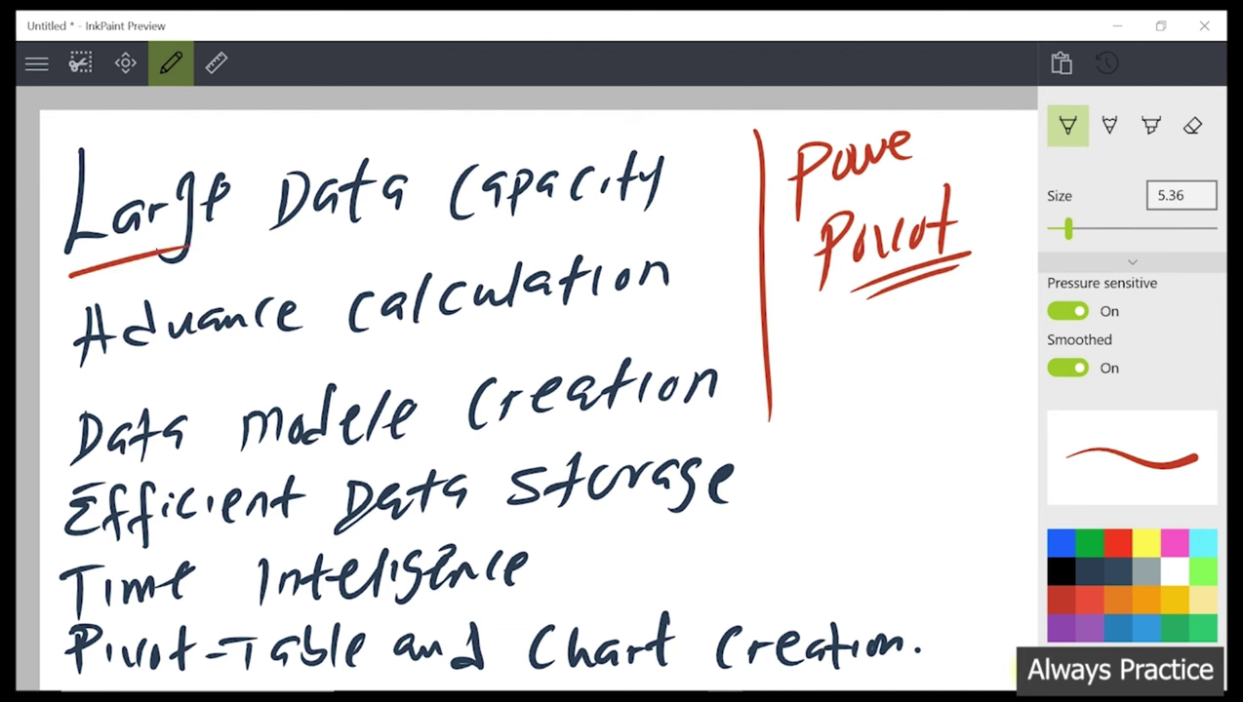
pyautogui.moveTo(264, 249)
pyautogui.mouseDown()
pyautogui.moveTo(404, 229)
pyautogui.moveTo(564, 228)
pyautogui.mouseUp()
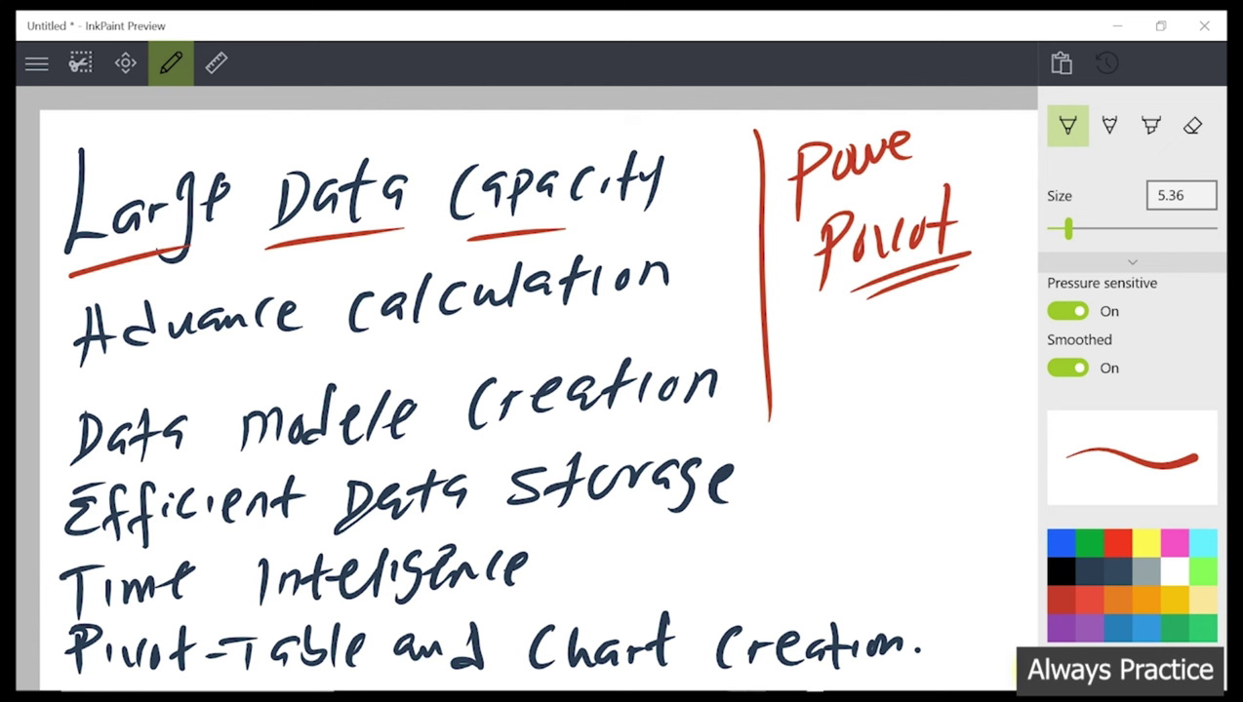
pyautogui.moveTo(821, 202); pyautogui.dragTo(905, 179)
pyautogui.moveTo(882, 294); pyautogui.dragTo(927, 280)
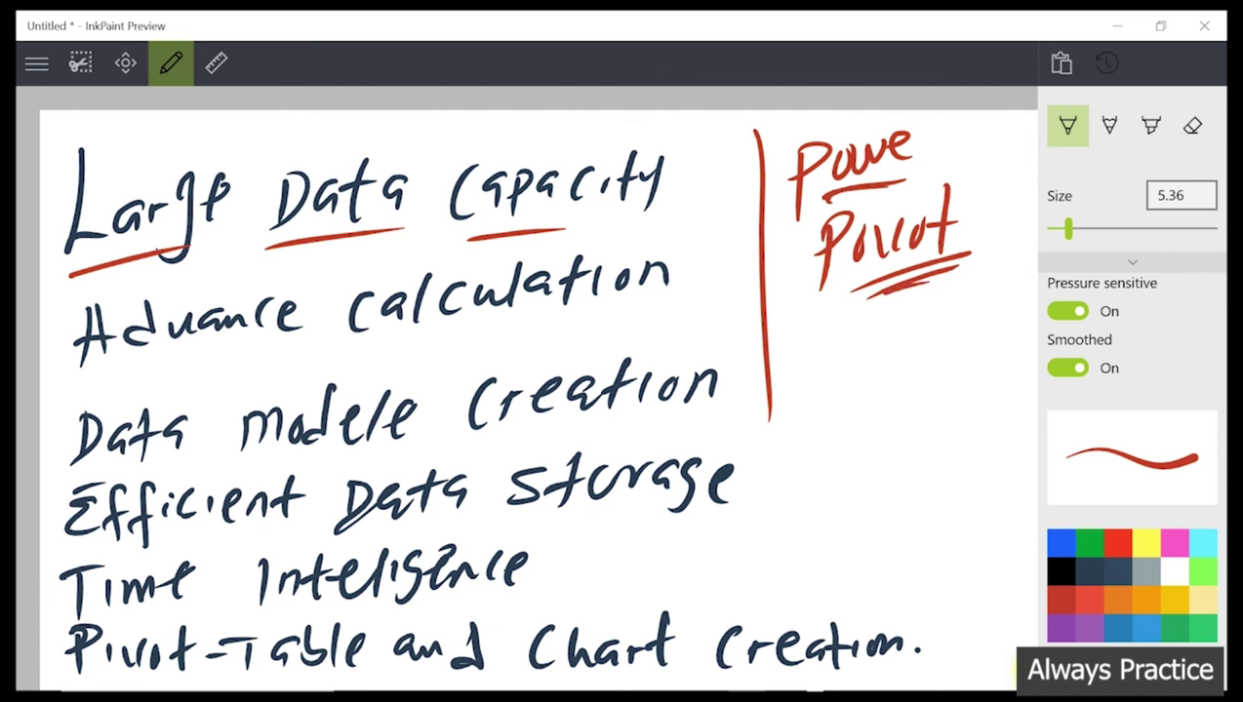
# Underline "Advance calculation" in red and write "DAX" below the "Powe Pivot" heading
pyautogui.moveTo(119, 380); pyautogui.dragTo(242, 344)
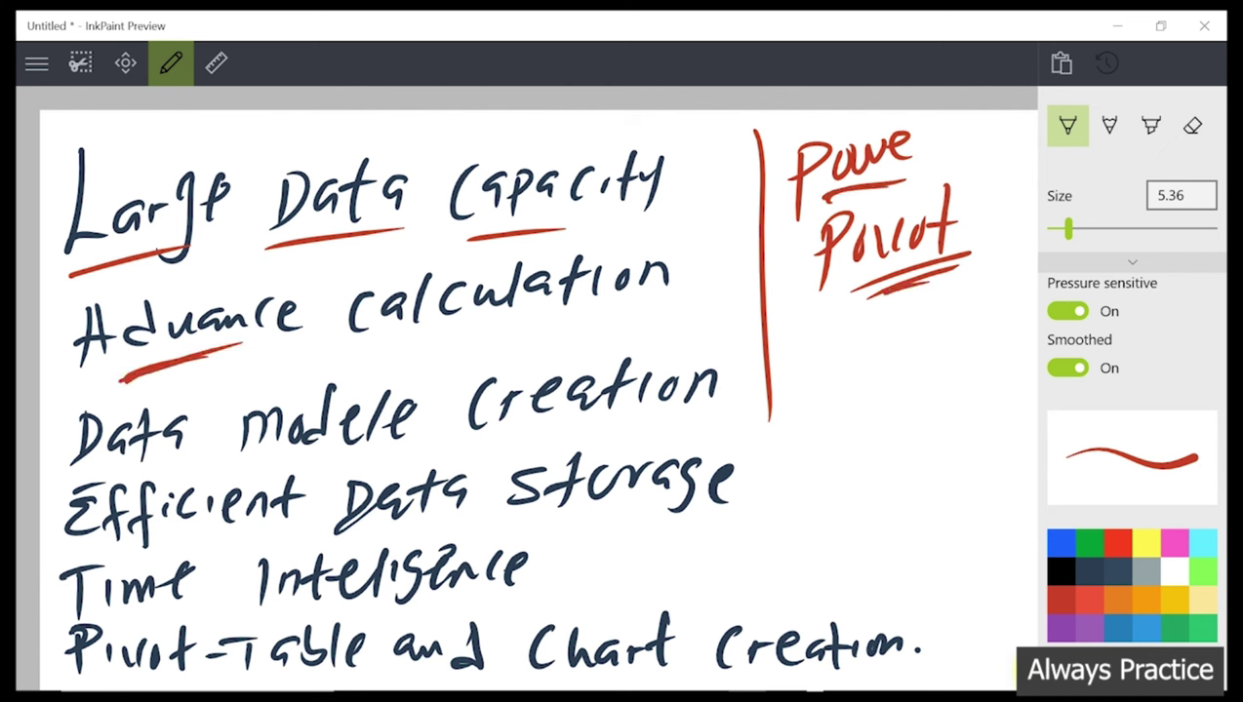
pyautogui.moveTo(362, 355)
pyautogui.mouseDown()
pyautogui.moveTo(487, 330)
pyautogui.moveTo(466, 338)
pyautogui.mouseUp()
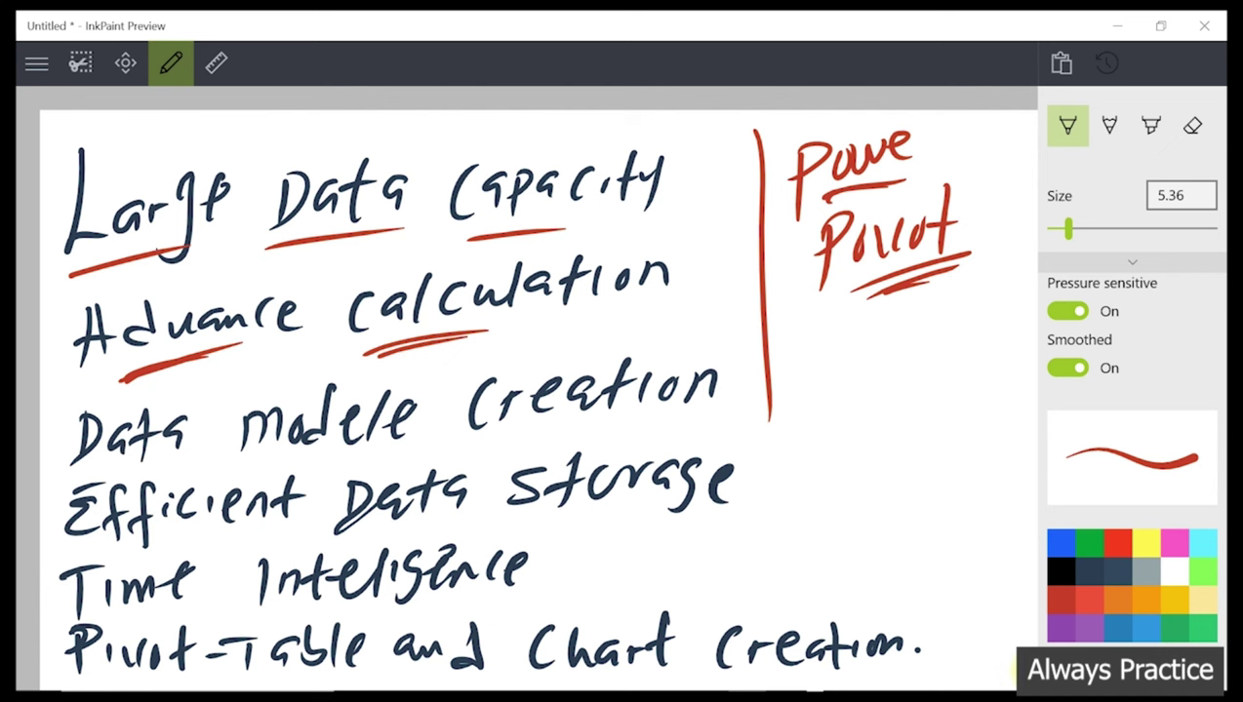
pyautogui.moveTo(820, 325); pyautogui.dragTo(815, 369)
pyautogui.moveTo(823, 329)
pyautogui.mouseDown()
pyautogui.moveTo(845, 336)
pyautogui.moveTo(808, 374)
pyautogui.mouseUp()
pyautogui.moveTo(845, 378)
pyautogui.mouseDown()
pyautogui.moveTo(868, 332)
pyautogui.moveTo(878, 378)
pyautogui.moveTo(884, 361)
pyautogui.mouseUp()
pyautogui.moveTo(890, 335); pyautogui.dragTo(910, 368)
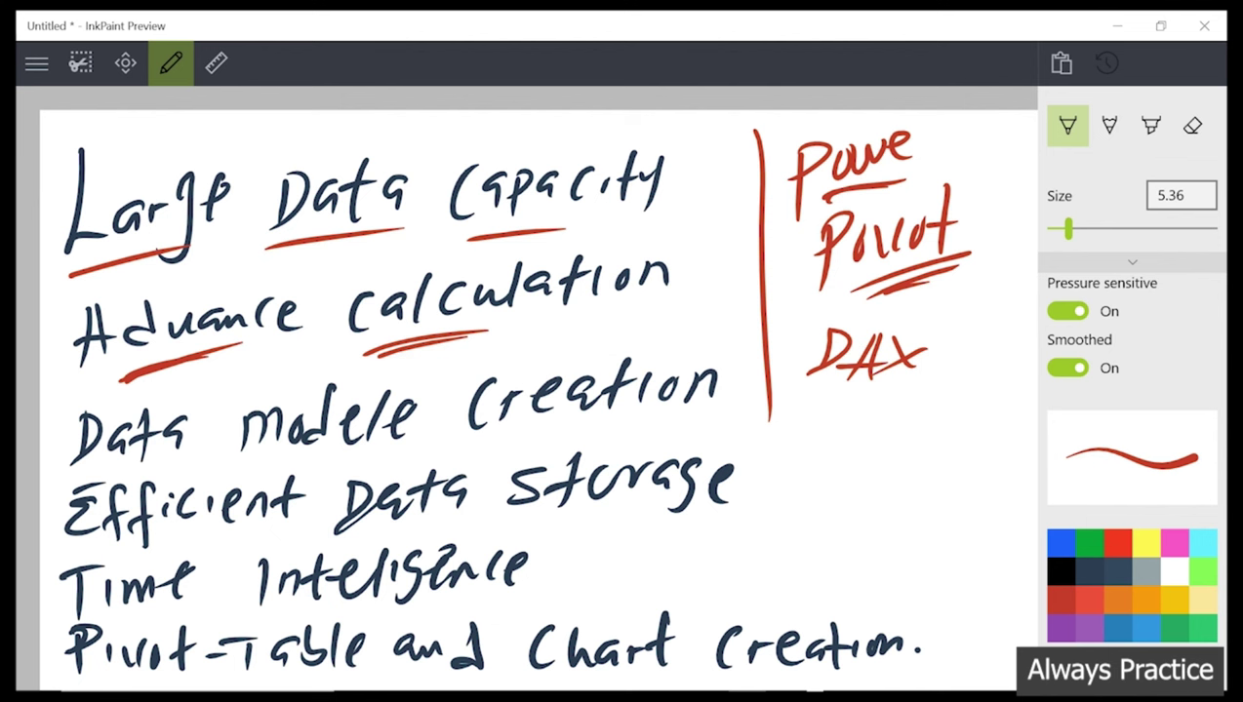
# Underline "Data modele Creation" in red and write "5/" below "DAX"
pyautogui.moveTo(96, 469); pyautogui.dragTo(154, 461)
pyautogui.moveTo(265, 459)
pyautogui.mouseDown()
pyautogui.moveTo(336, 445)
pyautogui.moveTo(325, 450)
pyautogui.mouseUp()
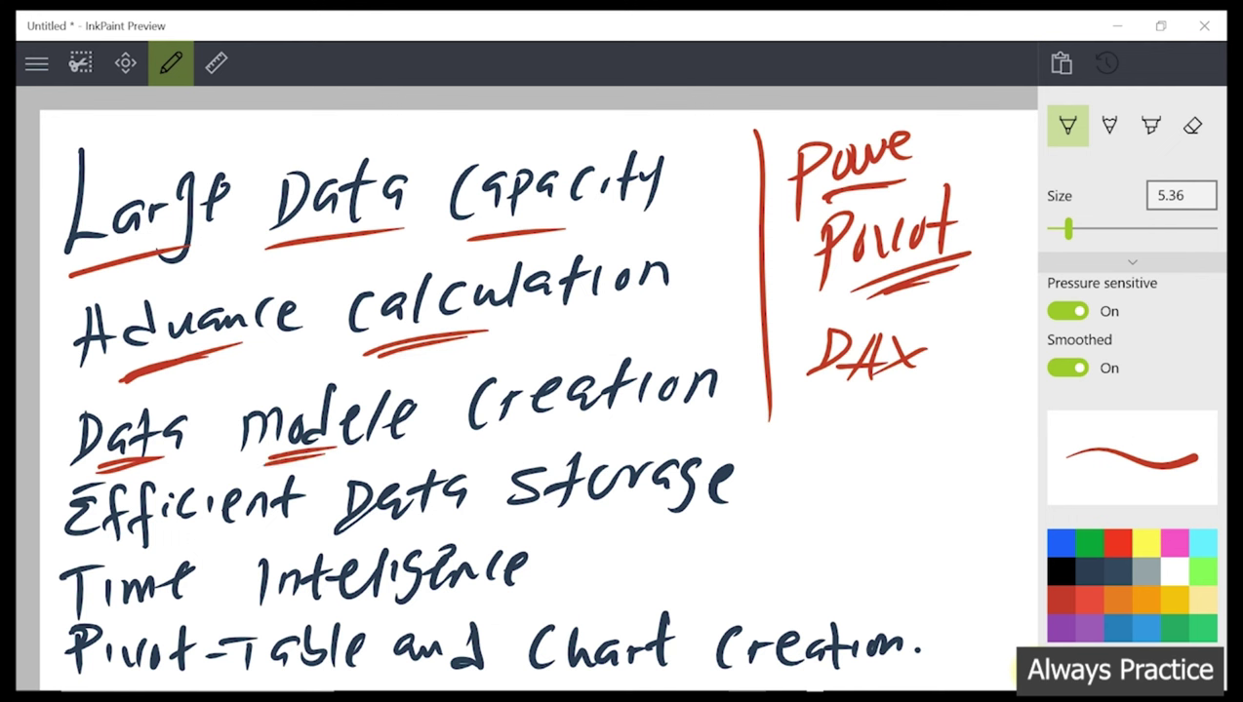
pyautogui.moveTo(449, 446); pyautogui.dragTo(517, 431)
pyautogui.moveTo(815, 409)
pyautogui.mouseDown()
pyautogui.moveTo(810, 469)
pyautogui.moveTo(853, 408)
pyautogui.moveTo(853, 485)
pyautogui.mouseUp()
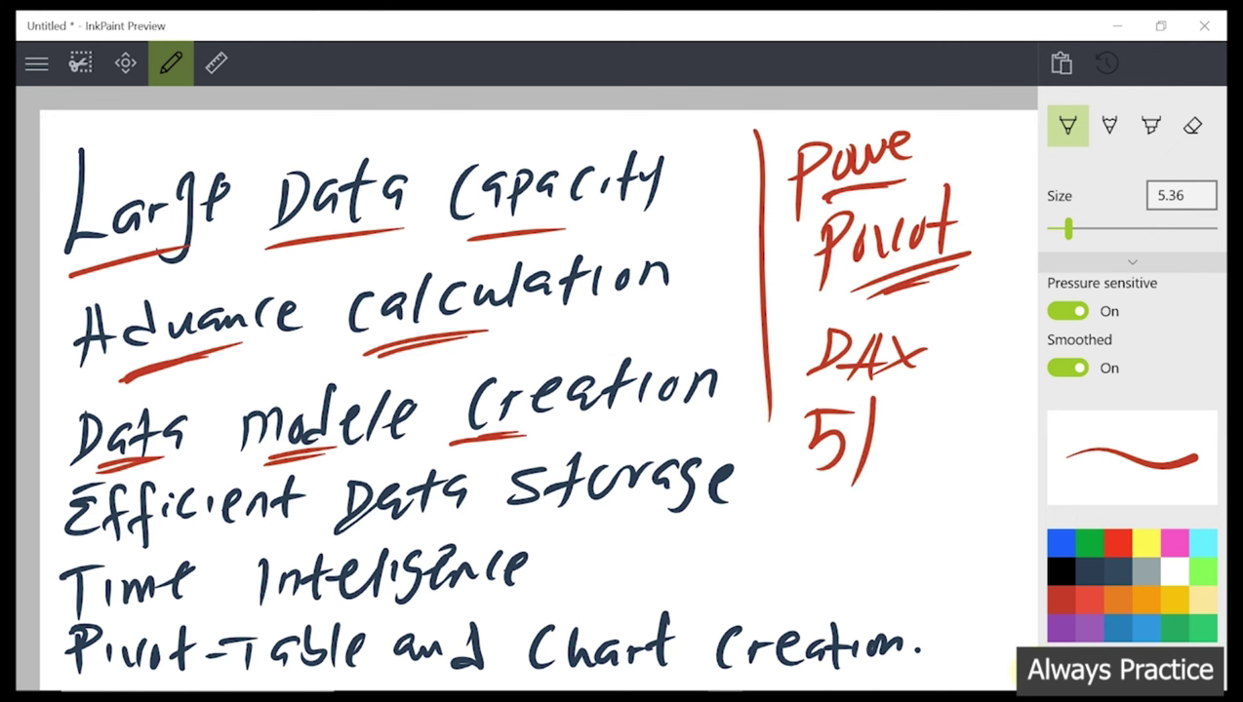
# Sketch a red square with short notes beside it below "5/", and add the letters "f" and "D" after the slash
pyautogui.moveTo(828, 527)
pyautogui.mouseDown()
pyautogui.moveTo(890, 600)
pyautogui.moveTo(810, 549)
pyautogui.moveTo(827, 527)
pyautogui.moveTo(907, 541)
pyautogui.moveTo(924, 565)
pyautogui.mouseUp()
pyautogui.moveTo(938, 548)
pyautogui.mouseDown()
pyautogui.moveTo(906, 580)
pyautogui.moveTo(933, 609)
pyautogui.moveTo(947, 583)
pyautogui.moveTo(910, 616)
pyautogui.moveTo(991, 597)
pyautogui.moveTo(964, 585)
pyautogui.moveTo(1000, 583)
pyautogui.moveTo(1008, 601)
pyautogui.mouseUp()
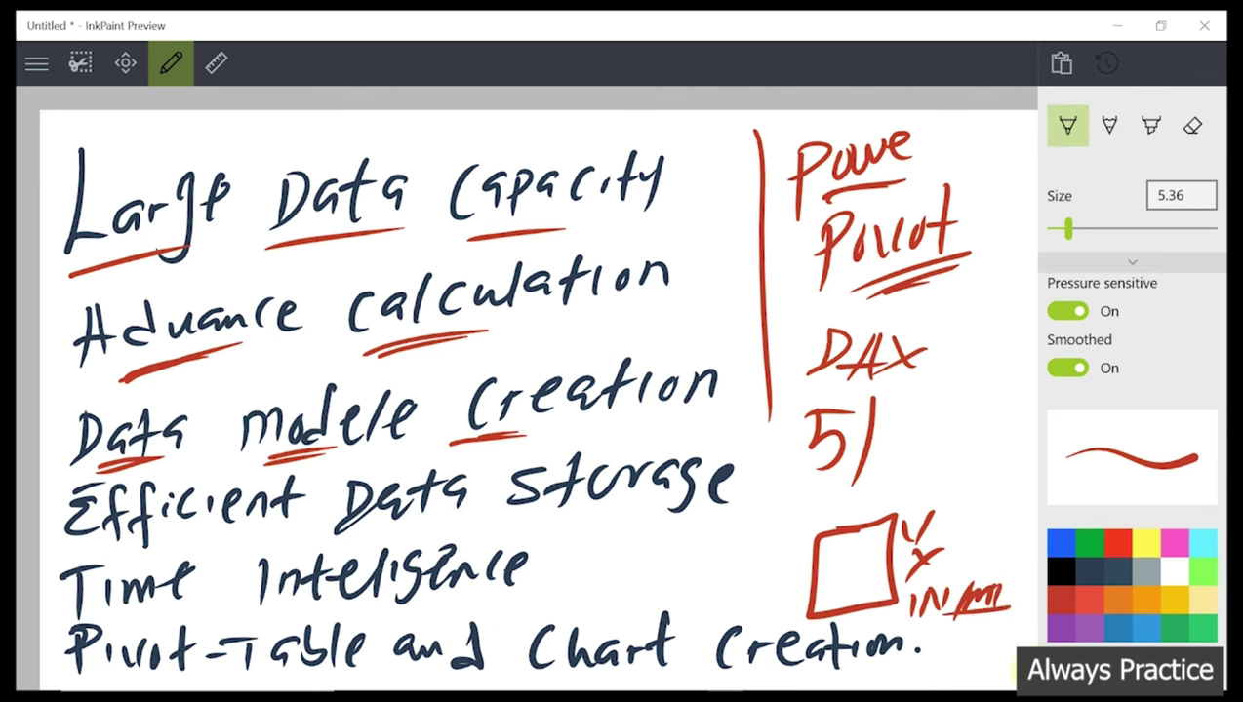
pyautogui.moveTo(921, 393); pyautogui.dragTo(900, 457)
pyautogui.moveTo(887, 441)
pyautogui.mouseDown()
pyautogui.moveTo(917, 432)
pyautogui.moveTo(905, 499)
pyautogui.mouseUp()
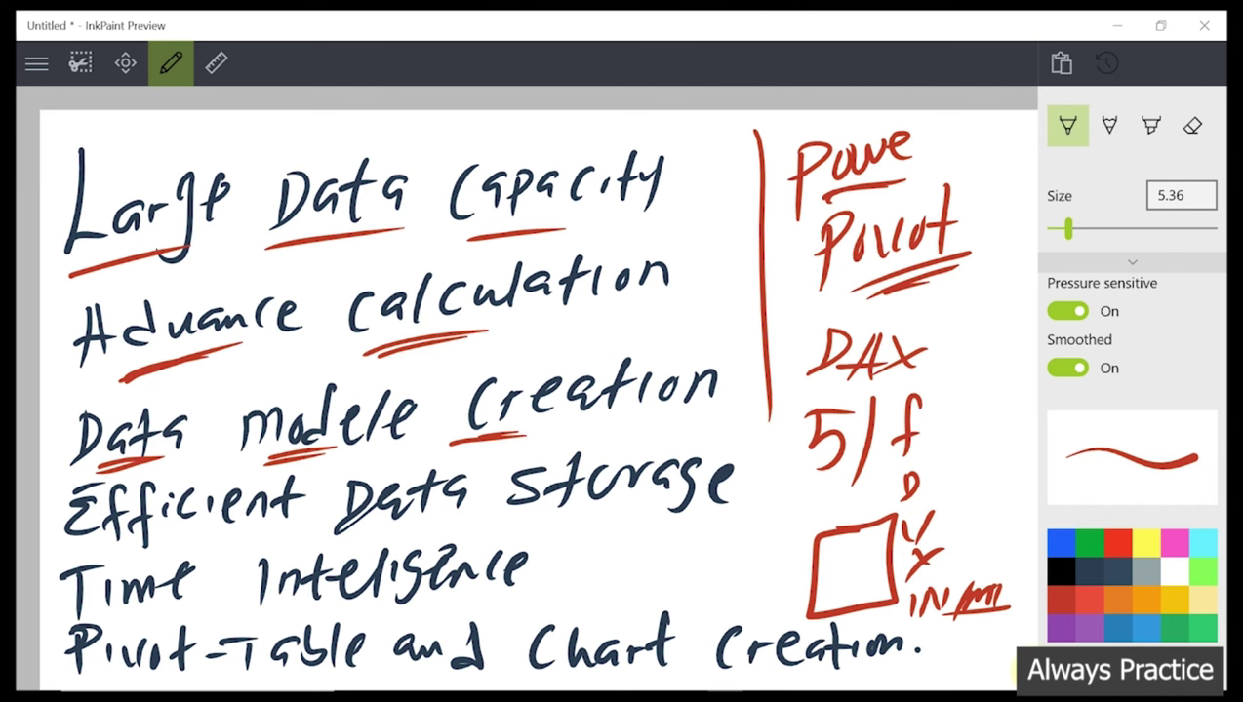
# Underline "Efficient Data Storage" in red and add emphasis strokes under "Powe" and "Pivot"
pyautogui.moveTo(144, 550); pyautogui.dragTo(227, 541)
pyautogui.moveTo(367, 535); pyautogui.dragTo(431, 521)
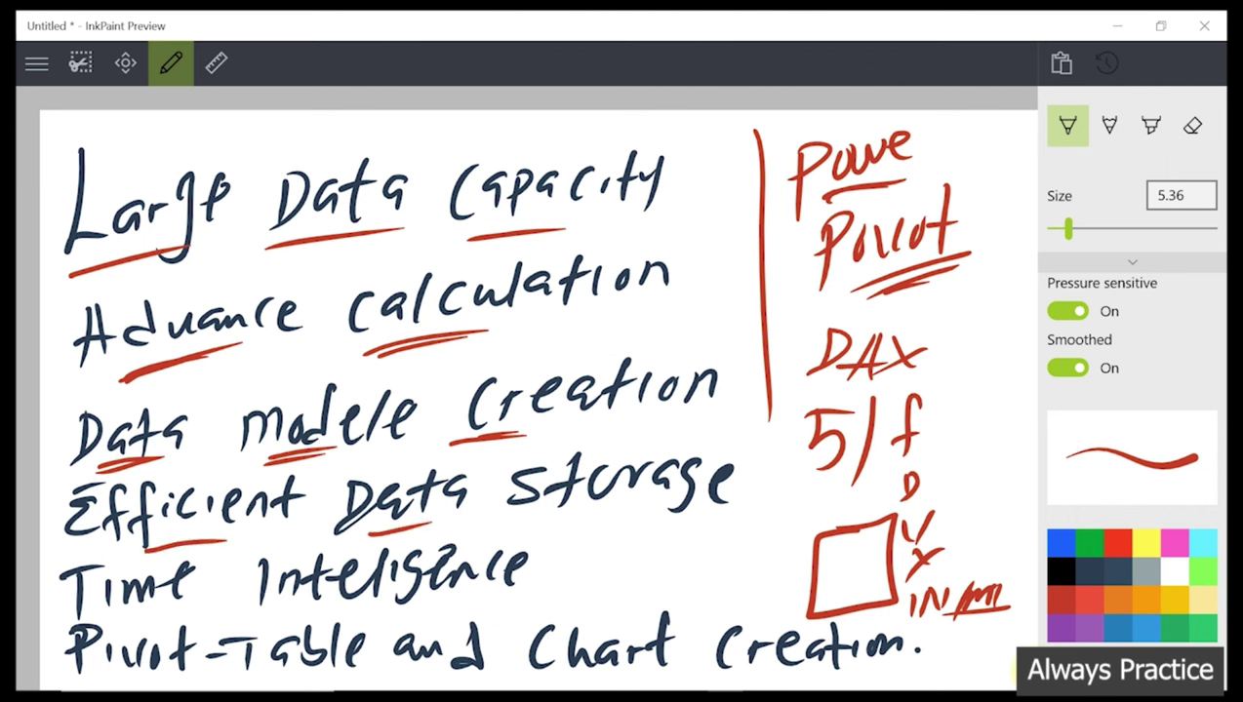
pyautogui.moveTo(516, 524); pyautogui.dragTo(549, 516)
pyautogui.moveTo(839, 193); pyautogui.dragTo(916, 183)
pyautogui.moveTo(843, 197); pyautogui.dragTo(909, 187)
pyautogui.moveTo(894, 292); pyautogui.dragTo(919, 286)
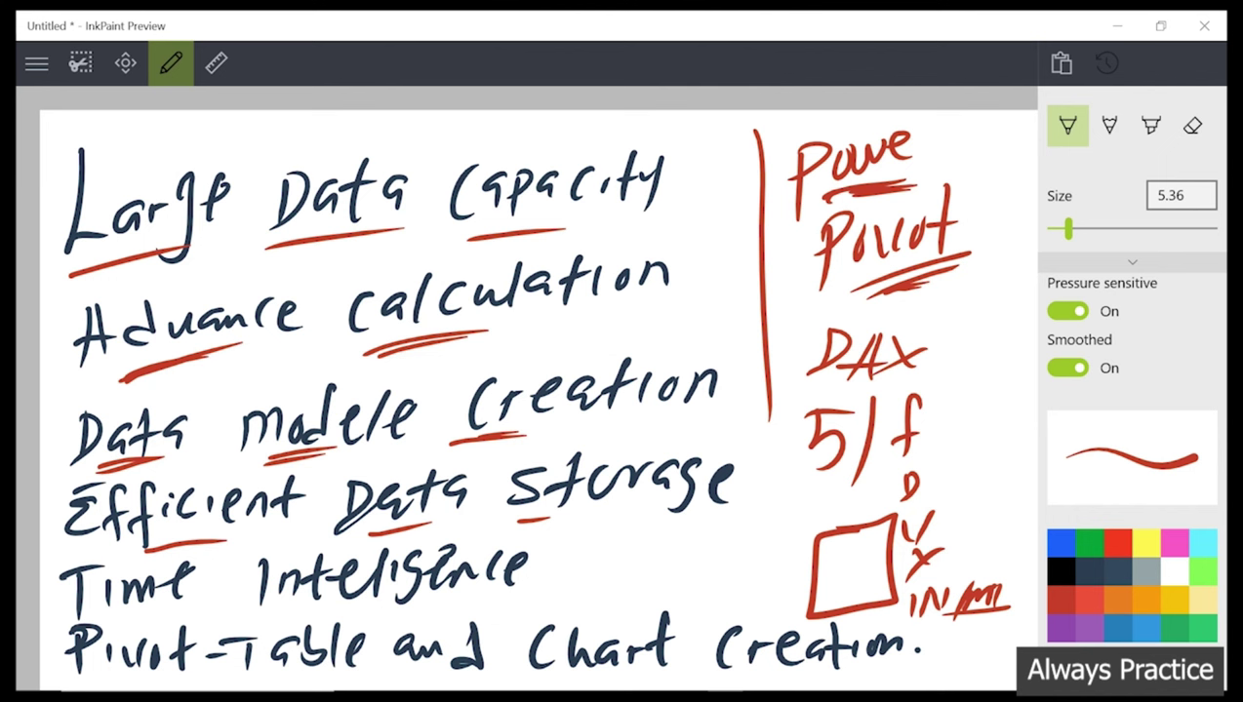
# Underline "Time Inteligence" in red and circle the word "DAX"
pyautogui.moveTo(109, 607)
pyautogui.mouseDown()
pyautogui.moveTo(170, 597)
pyautogui.moveTo(174, 609)
pyautogui.mouseUp()
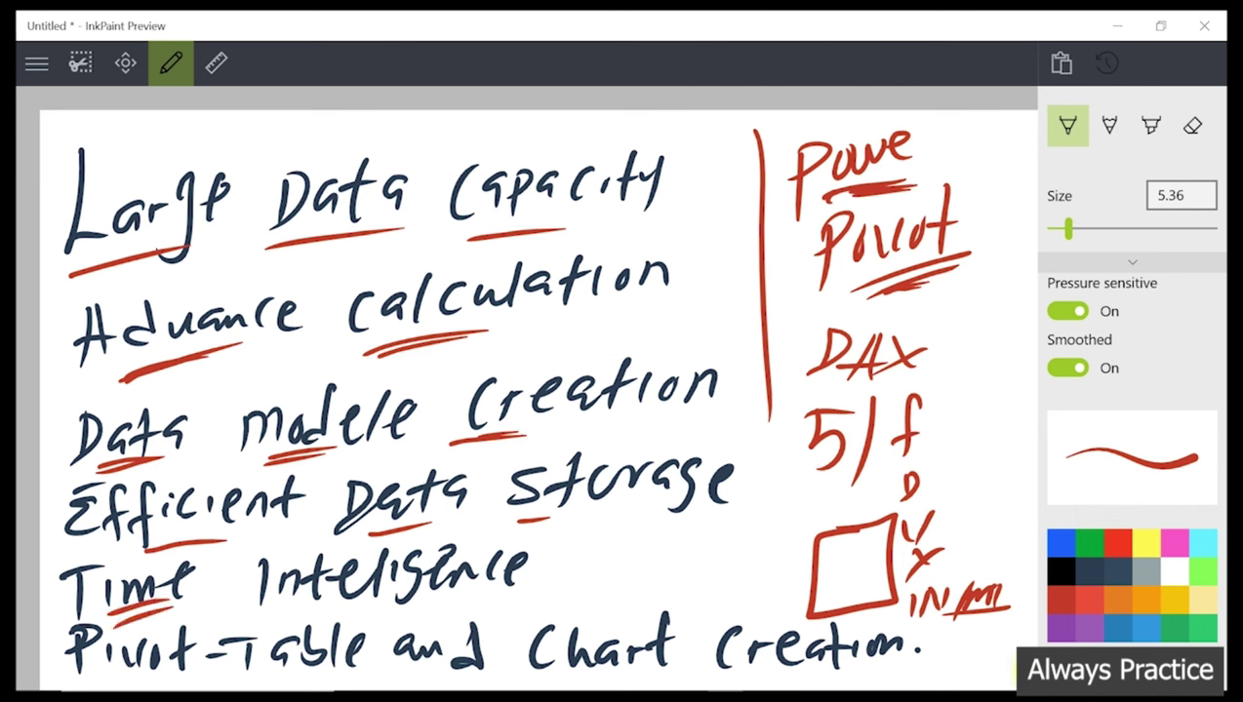
pyautogui.moveTo(294, 614)
pyautogui.mouseDown()
pyautogui.moveTo(349, 607)
pyautogui.moveTo(332, 611)
pyautogui.mouseUp()
pyautogui.moveTo(269, 617); pyautogui.dragTo(289, 613)
pyautogui.moveTo(779, 390)
pyautogui.mouseDown()
pyautogui.moveTo(948, 394)
pyautogui.moveTo(794, 320)
pyautogui.moveTo(778, 391)
pyautogui.mouseUp()
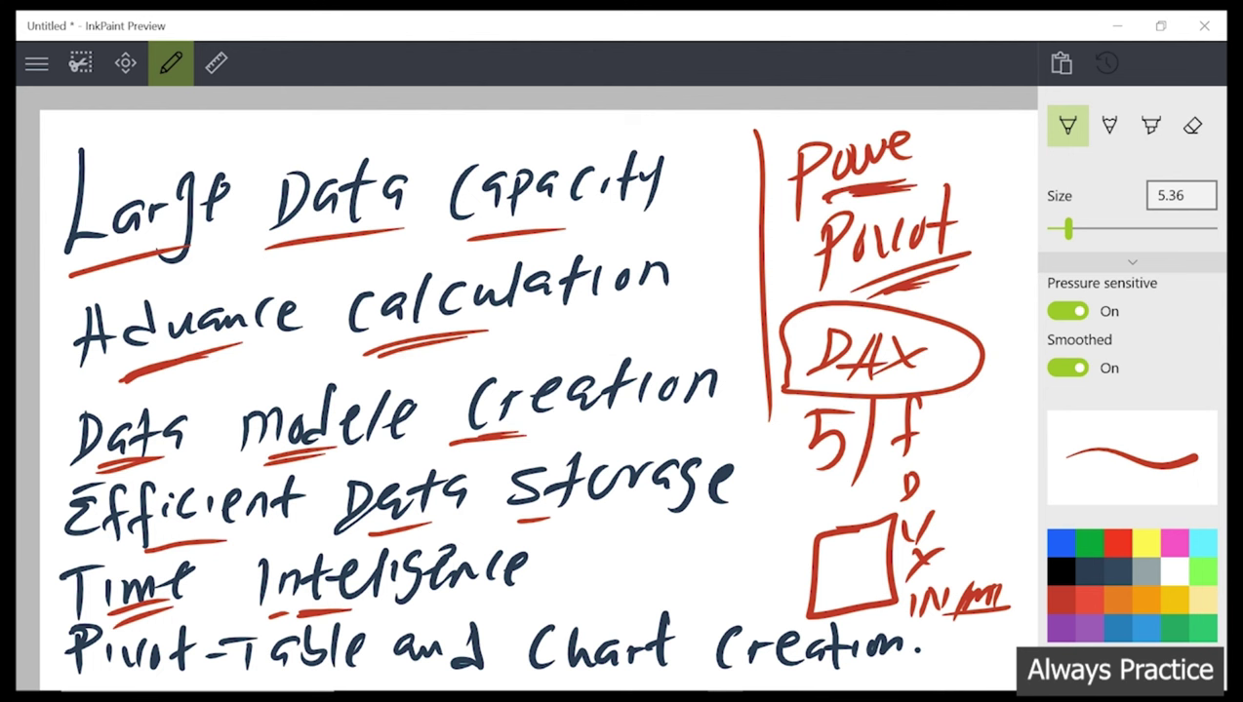
# Underline "Pivot-Table and Chart" in red in the last line of the list
pyautogui.moveTo(76, 674); pyautogui.dragTo(134, 676)
pyautogui.moveTo(256, 675)
pyautogui.mouseDown()
pyautogui.moveTo(303, 664)
pyautogui.moveTo(295, 670)
pyautogui.mouseUp()
pyautogui.moveTo(232, 688); pyautogui.dragTo(264, 680)
pyautogui.moveTo(132, 680); pyautogui.dragTo(169, 672)
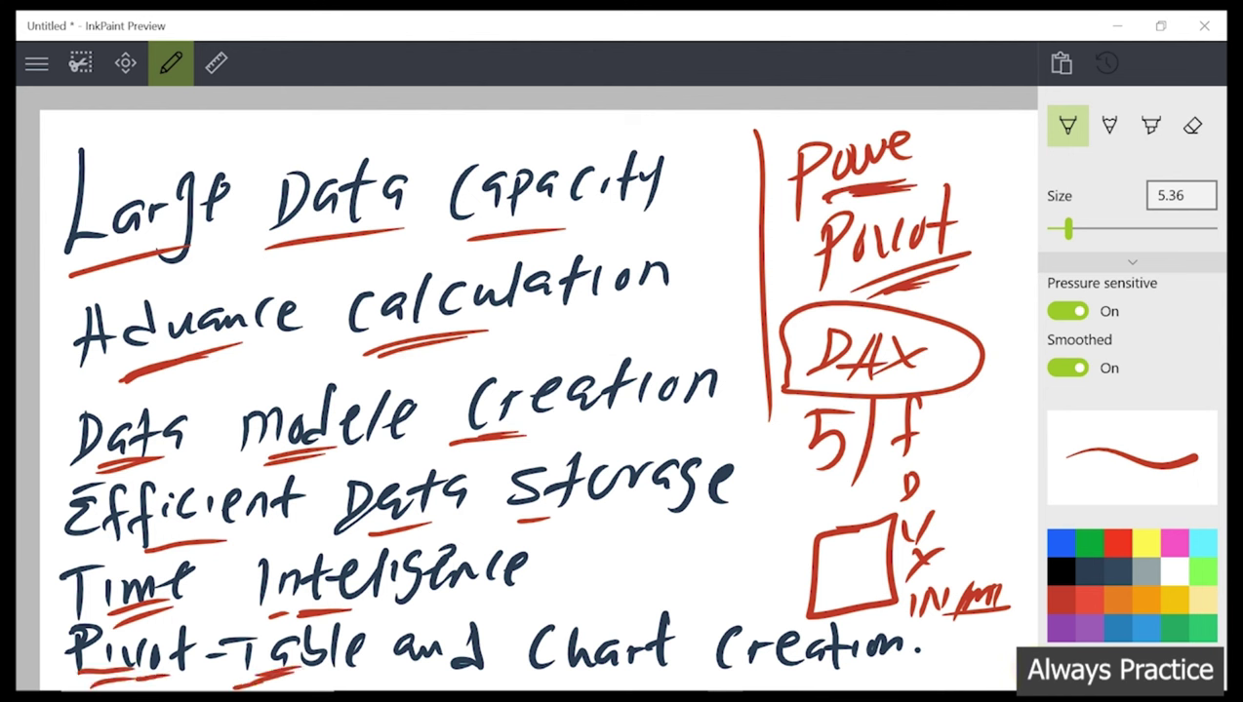
pyautogui.moveTo(396, 673); pyautogui.dragTo(461, 667)
pyautogui.moveTo(556, 682); pyautogui.dragTo(625, 673)
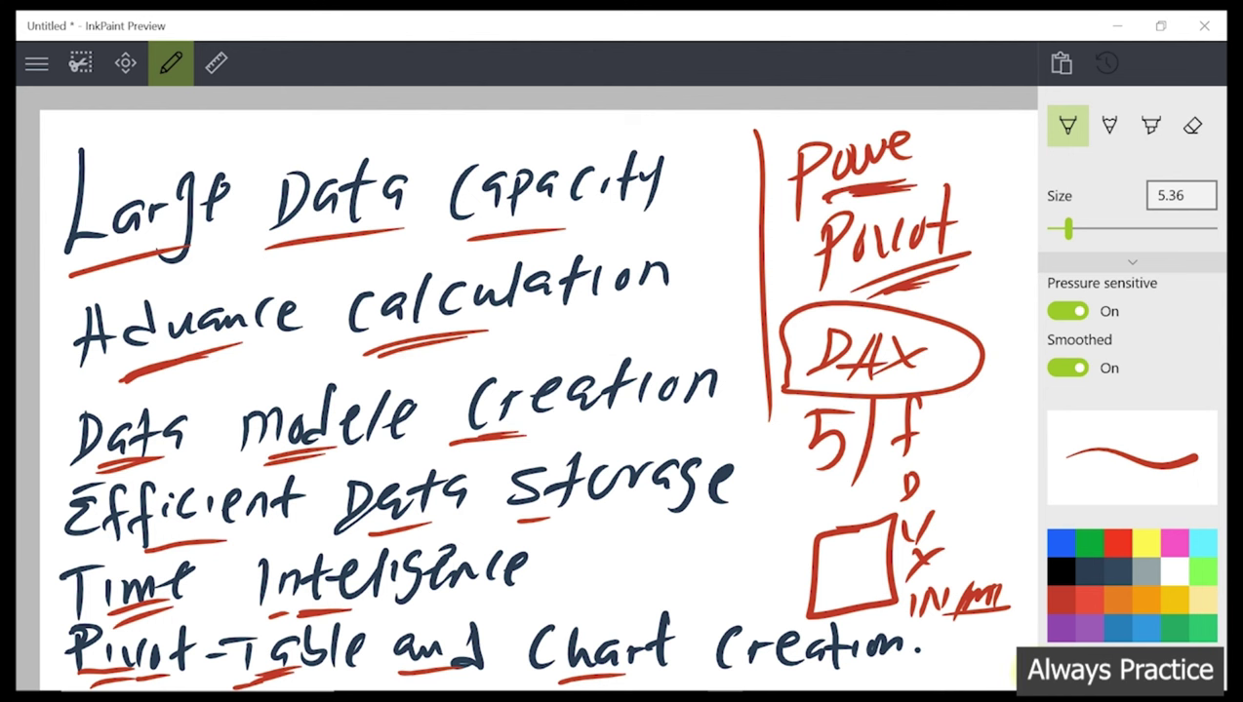
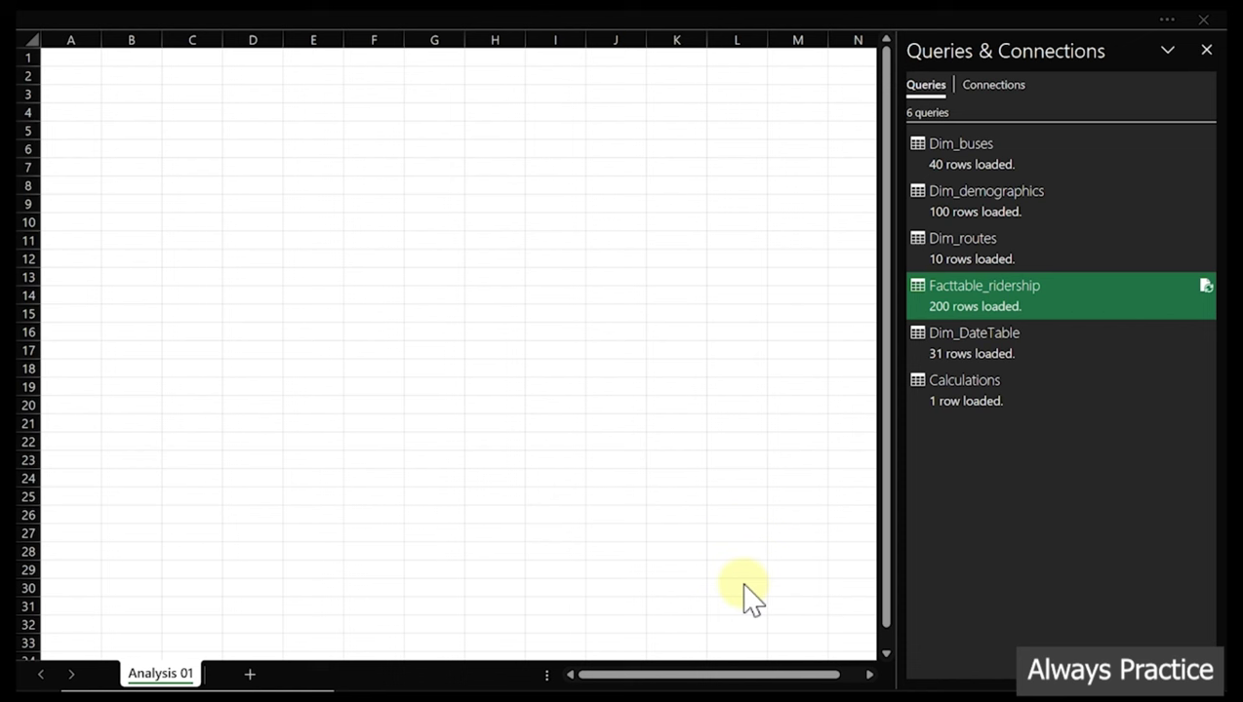
# Switch to the Excel workbook and open its Data Model in the Power Pivot window
pyautogui.click(449, 15)
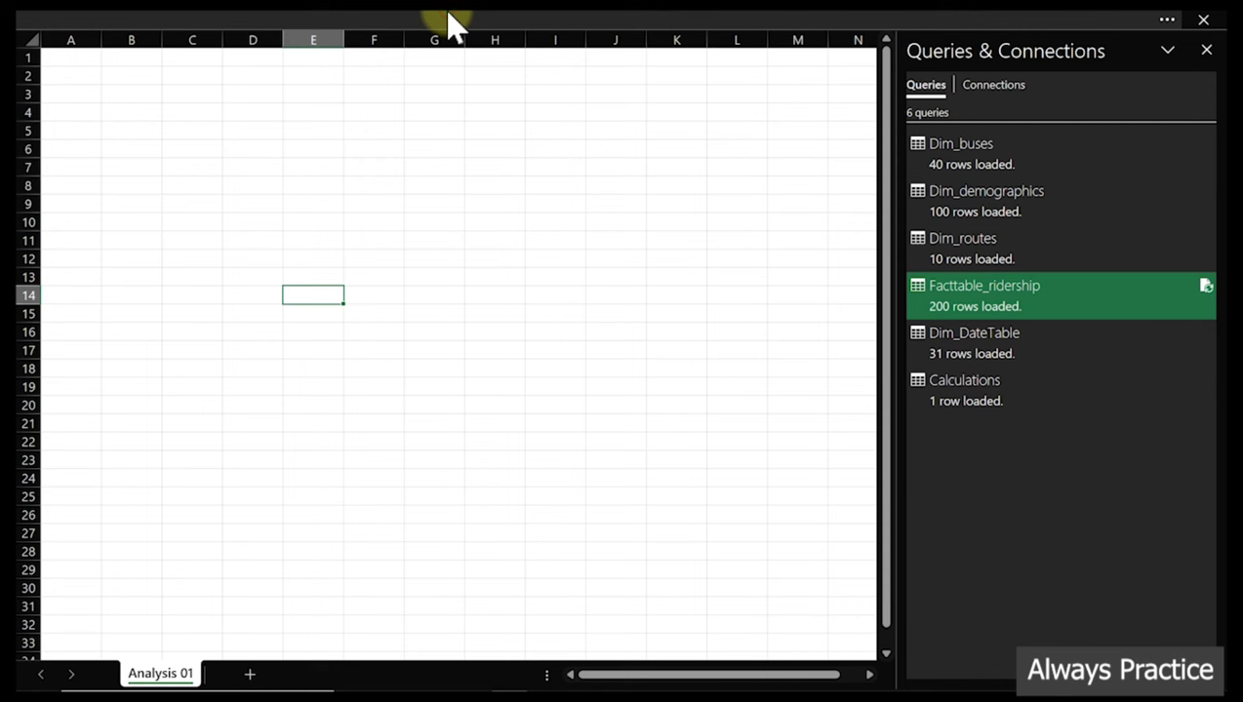
pyautogui.click(448, 13)
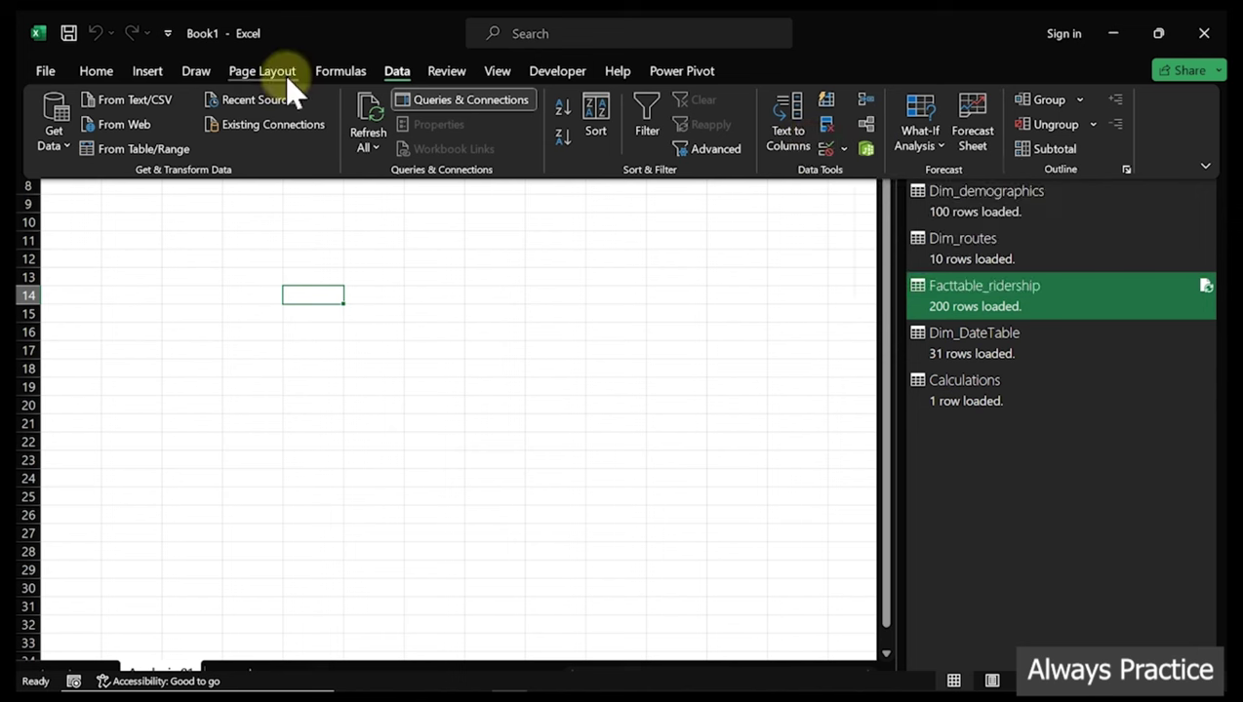
pyautogui.click(683, 72)
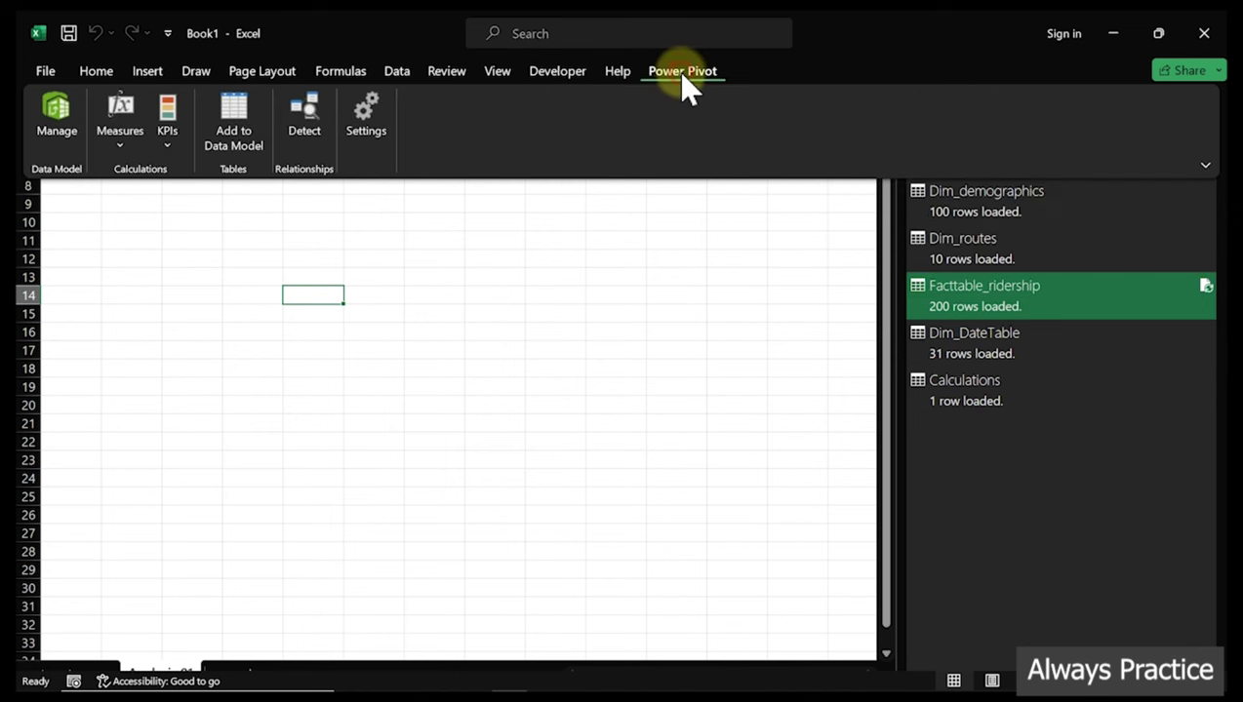
pyautogui.click(60, 111)
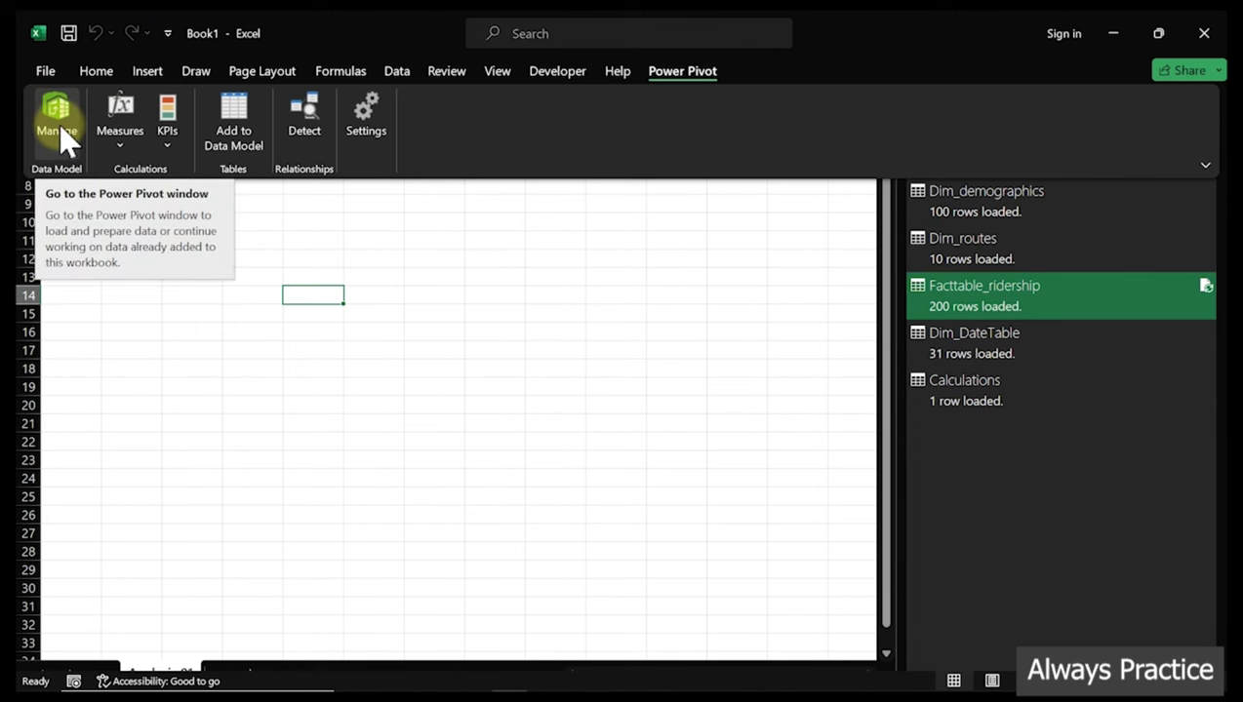
pyautogui.click(51, 119)
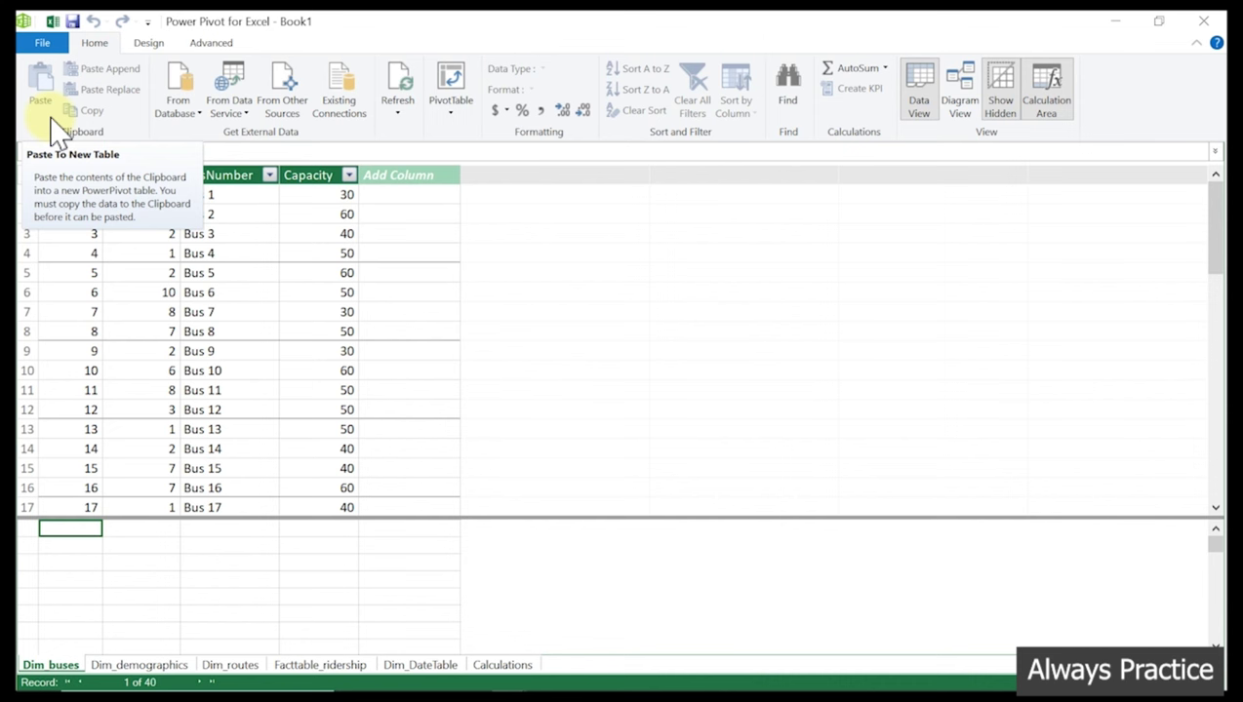
# Review the Data Model tables from Dim_demographics through Calculations, checking the data type options for Utilization Pct in Facttable_ridership
pyautogui.click(156, 664)
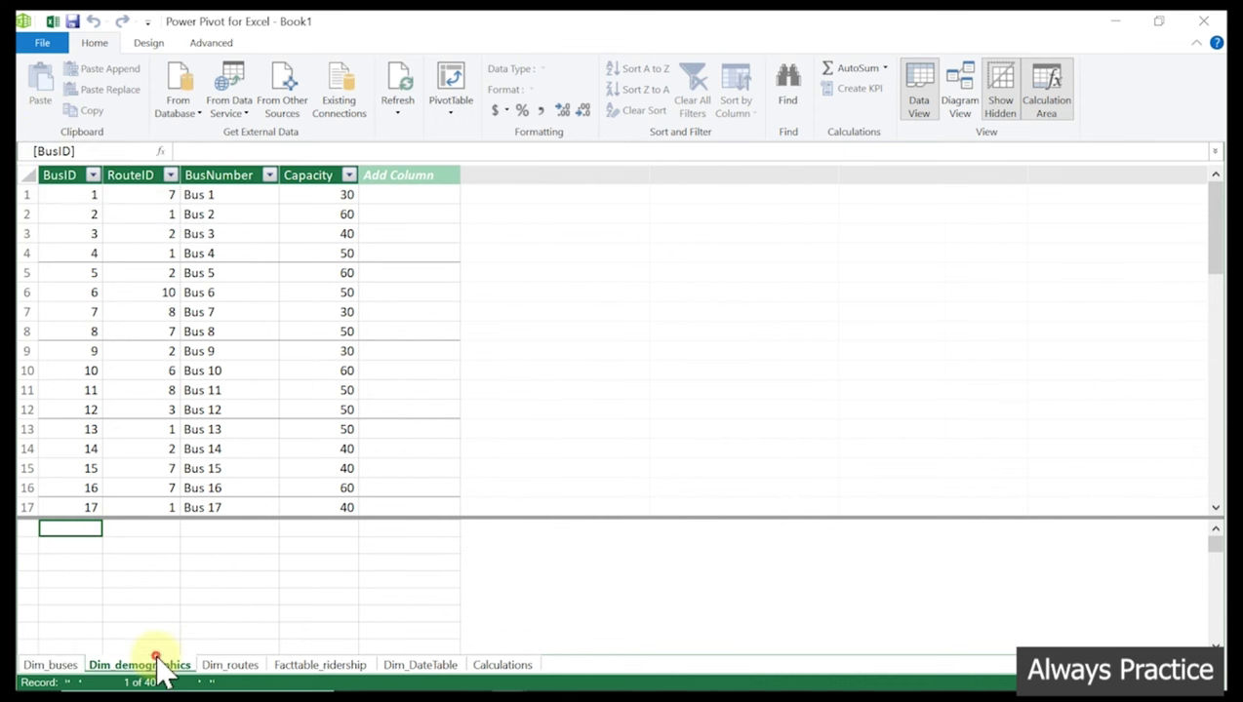
pyautogui.click(230, 664)
pyautogui.click(310, 667)
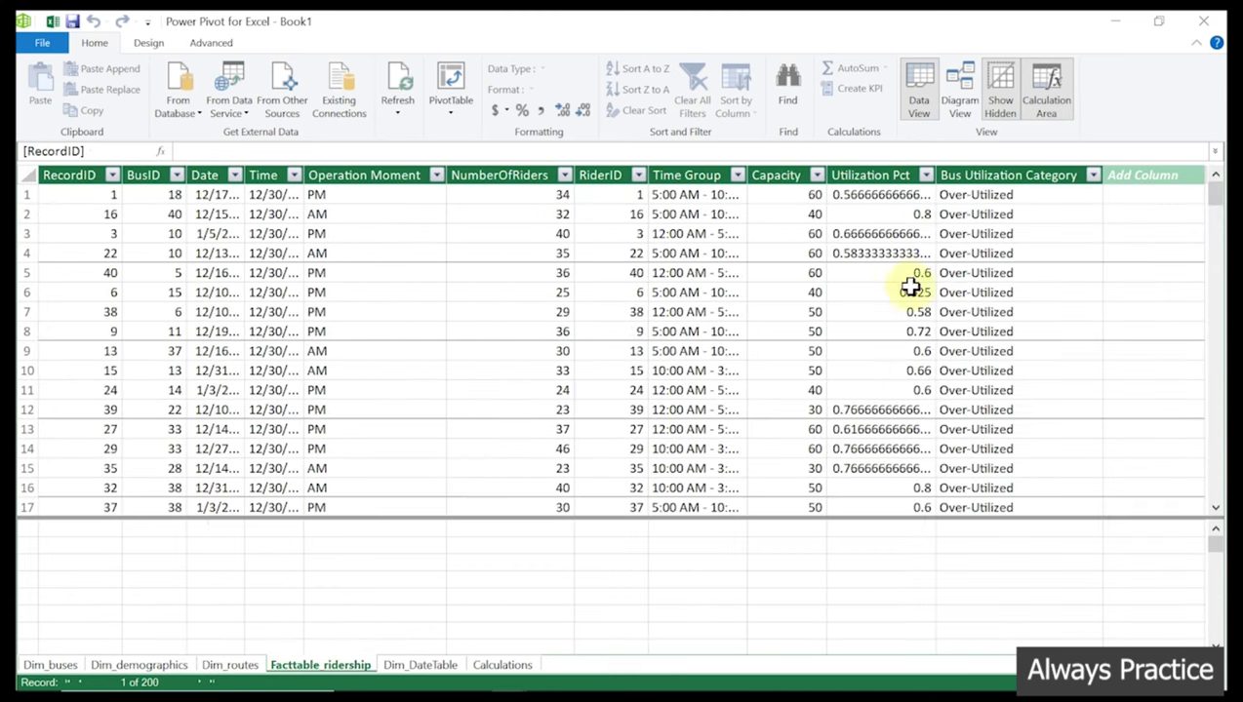
pyautogui.click(879, 173)
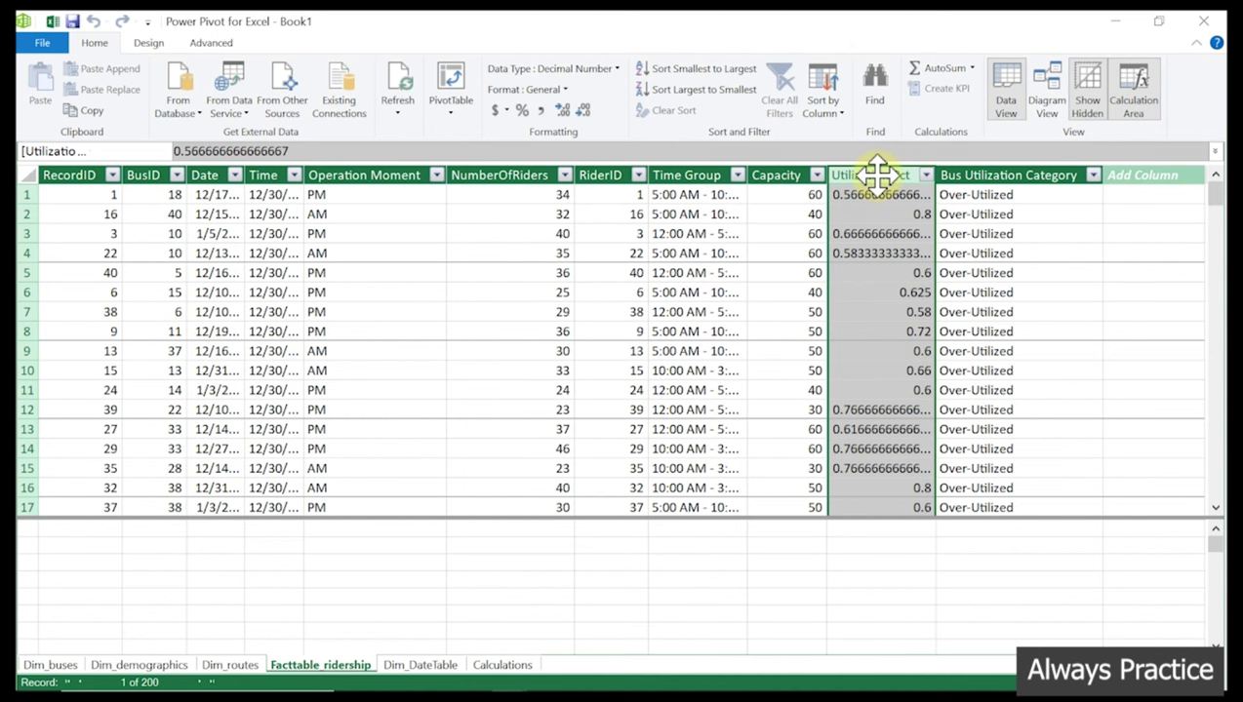
pyautogui.click(617, 69)
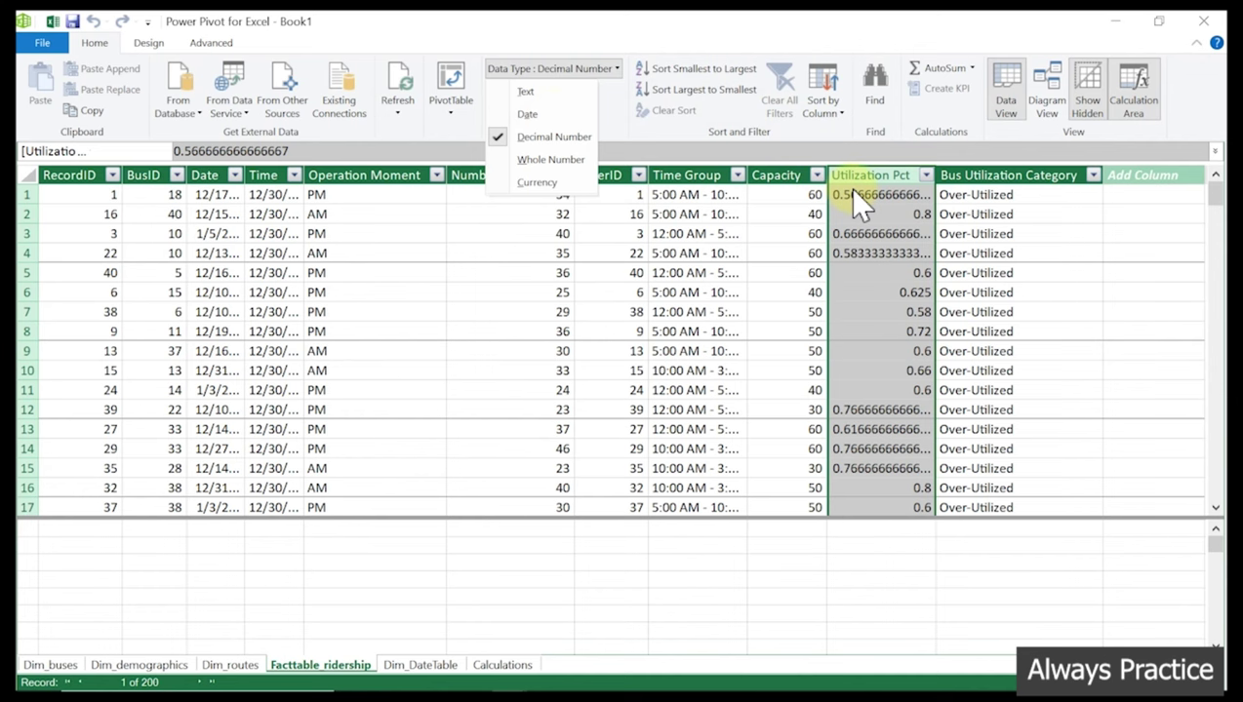
pyautogui.click(398, 673)
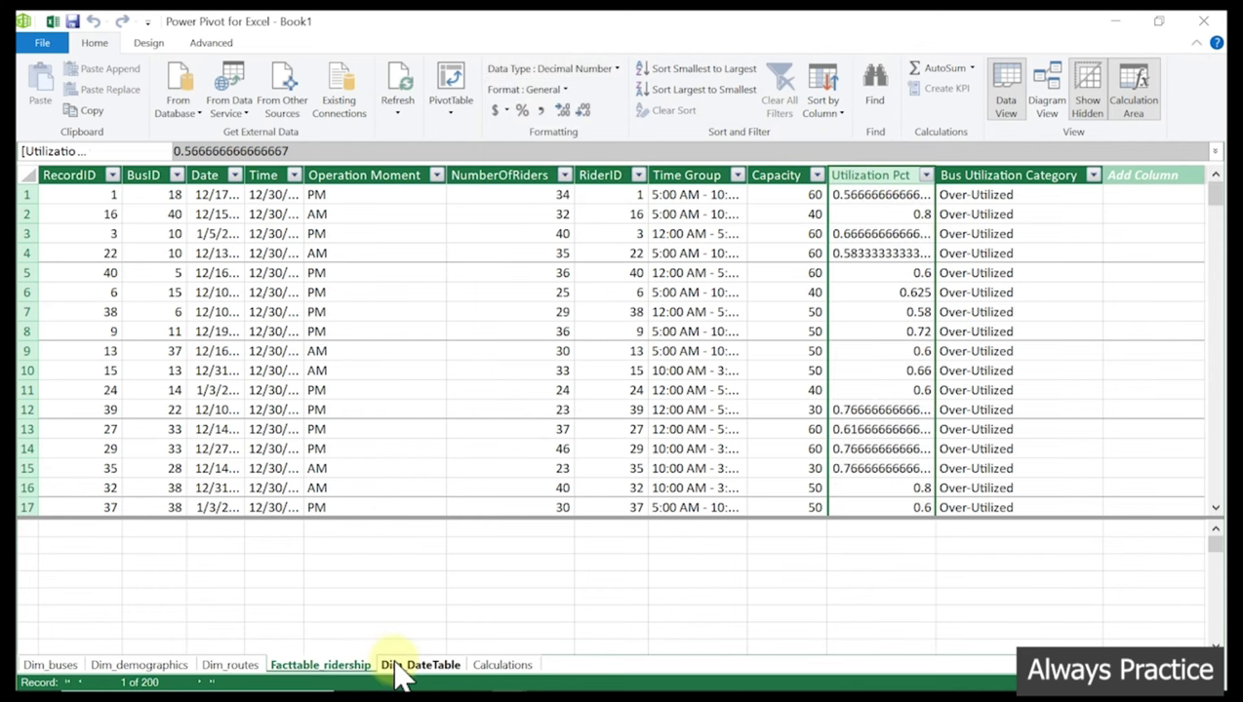
pyautogui.click(398, 674)
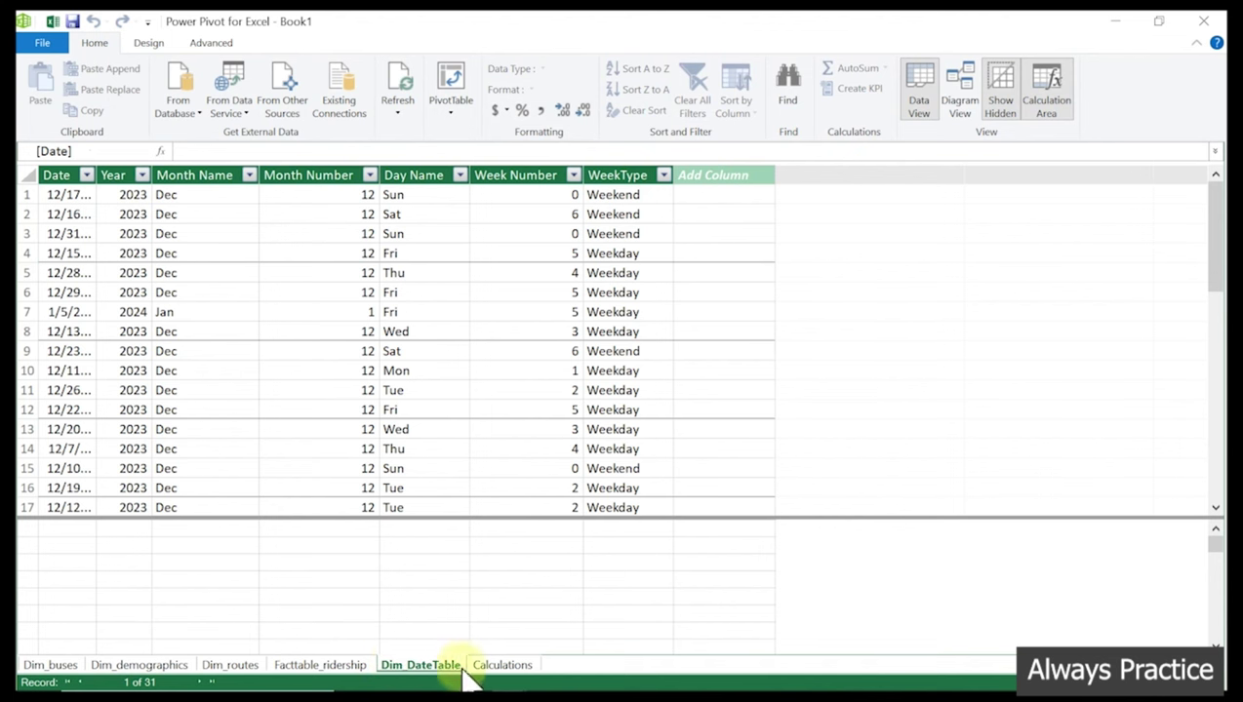
pyautogui.click(499, 673)
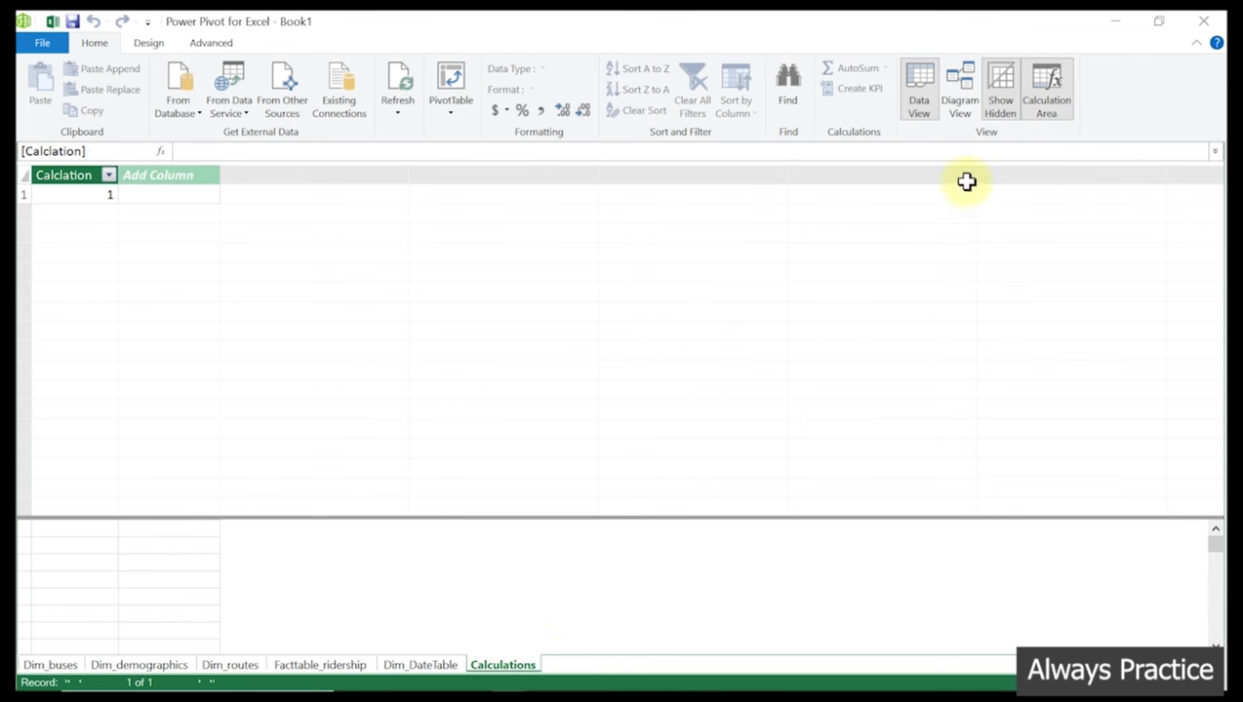
# In the diagram view, place Facttable_ridership below Dim_demographics and enlarge its box to show more fields
pyautogui.click(959, 84)
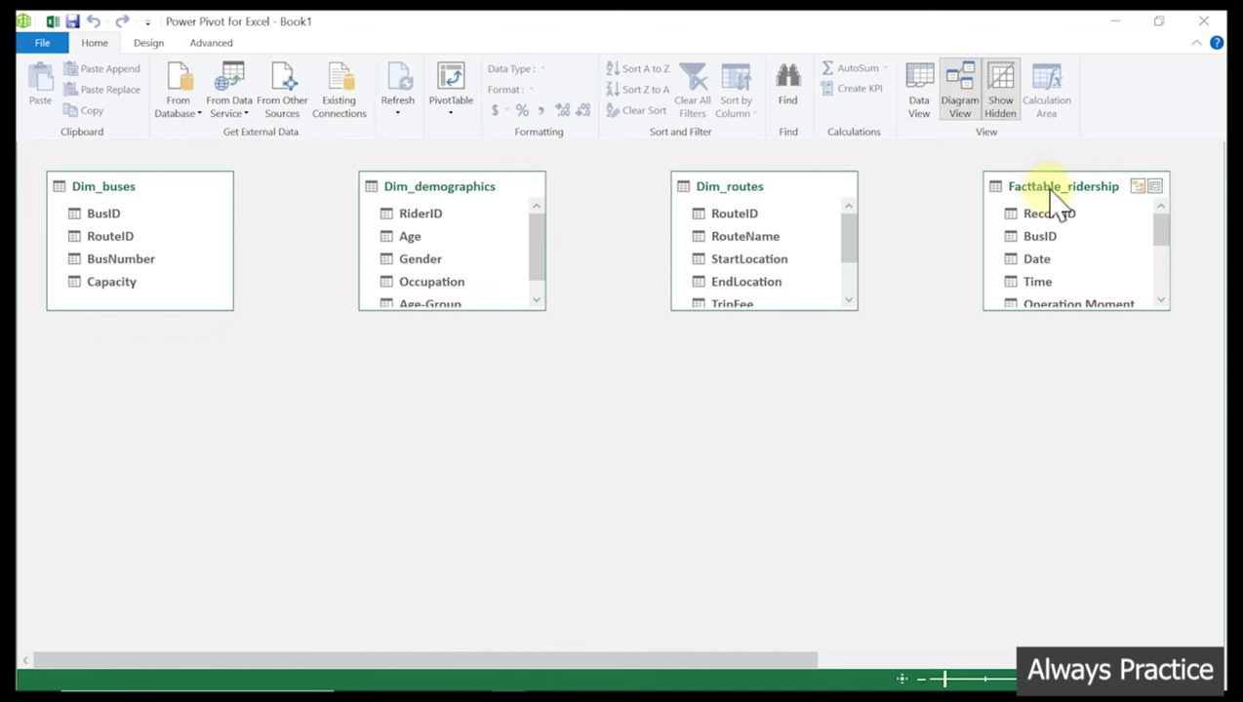
pyautogui.moveTo(1051, 191); pyautogui.dragTo(464, 476)
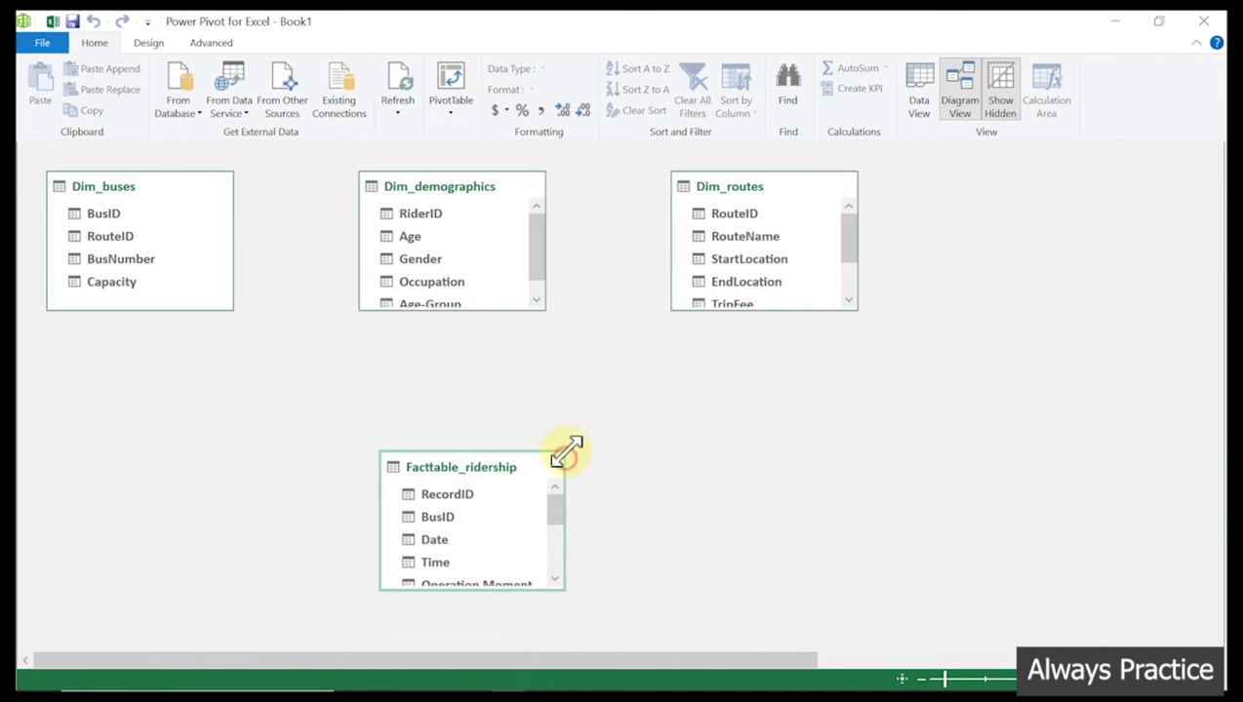
pyautogui.moveTo(566, 452); pyautogui.dragTo(527, 398)
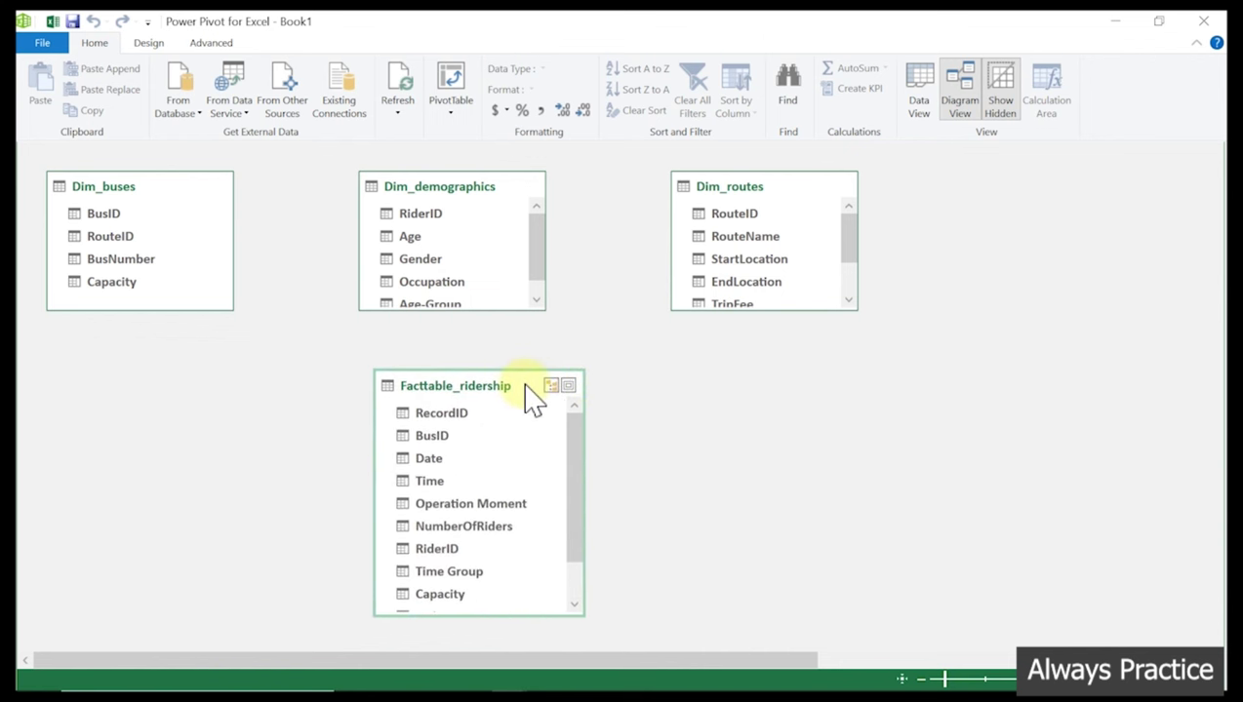
# Arrange Dim_DateTable in the top row beside Dim_routes and place Calculations apart in the lower area of the diagram
pyautogui.moveTo(652, 663); pyautogui.dragTo(1096, 630)
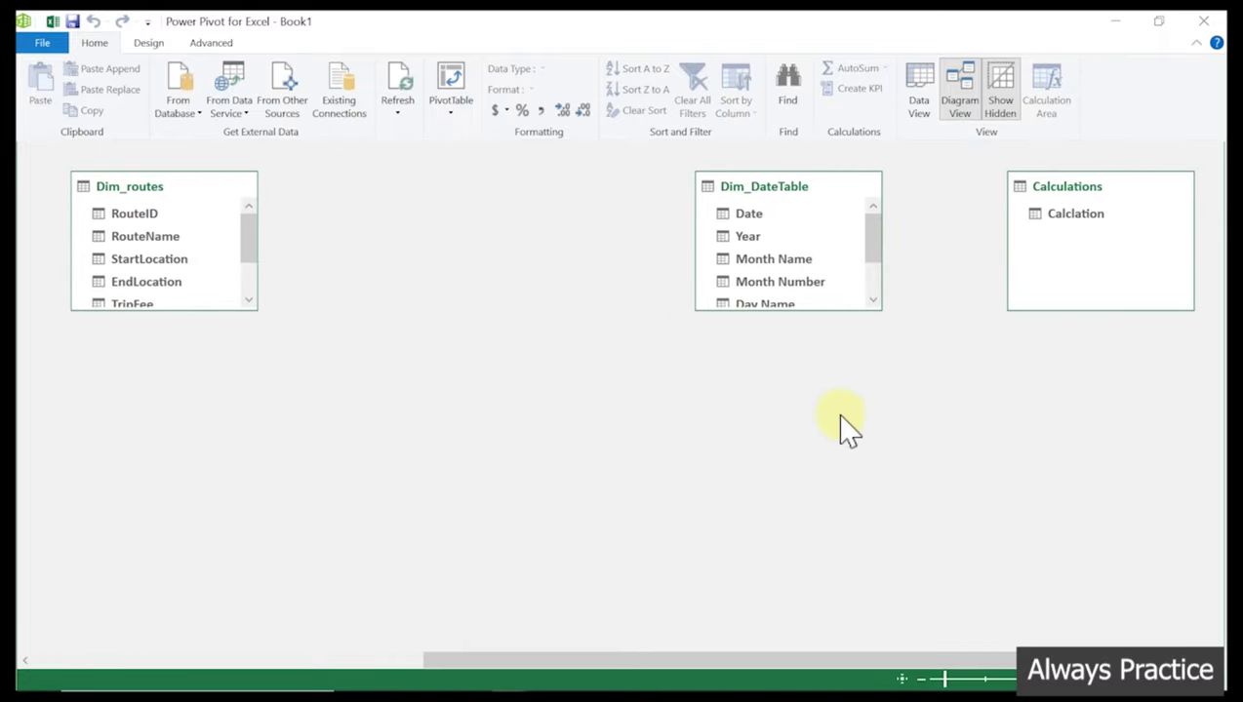
pyautogui.moveTo(808, 200); pyautogui.dragTo(145, 458)
pyautogui.moveTo(1093, 186); pyautogui.dragTo(432, 327)
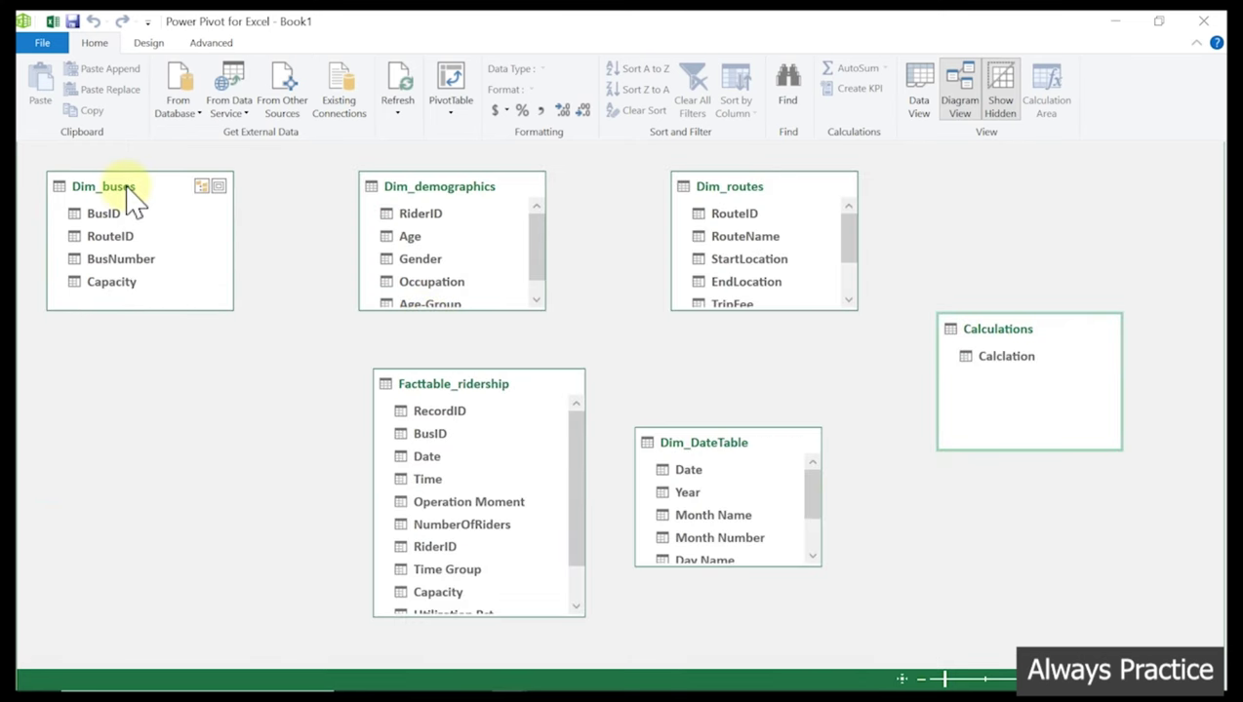
pyautogui.moveTo(1042, 331); pyautogui.dragTo(1034, 532)
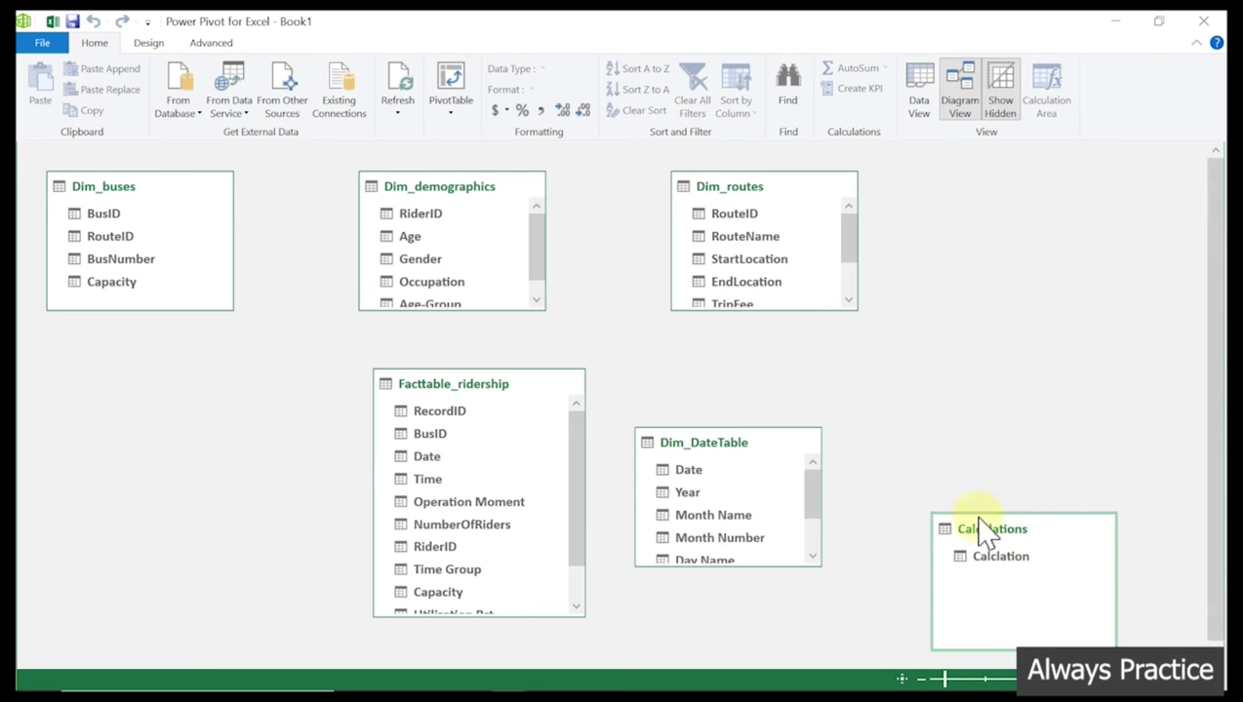
pyautogui.moveTo(730, 445); pyautogui.dragTo(1030, 189)
pyautogui.moveTo(1016, 547); pyautogui.dragTo(937, 585)
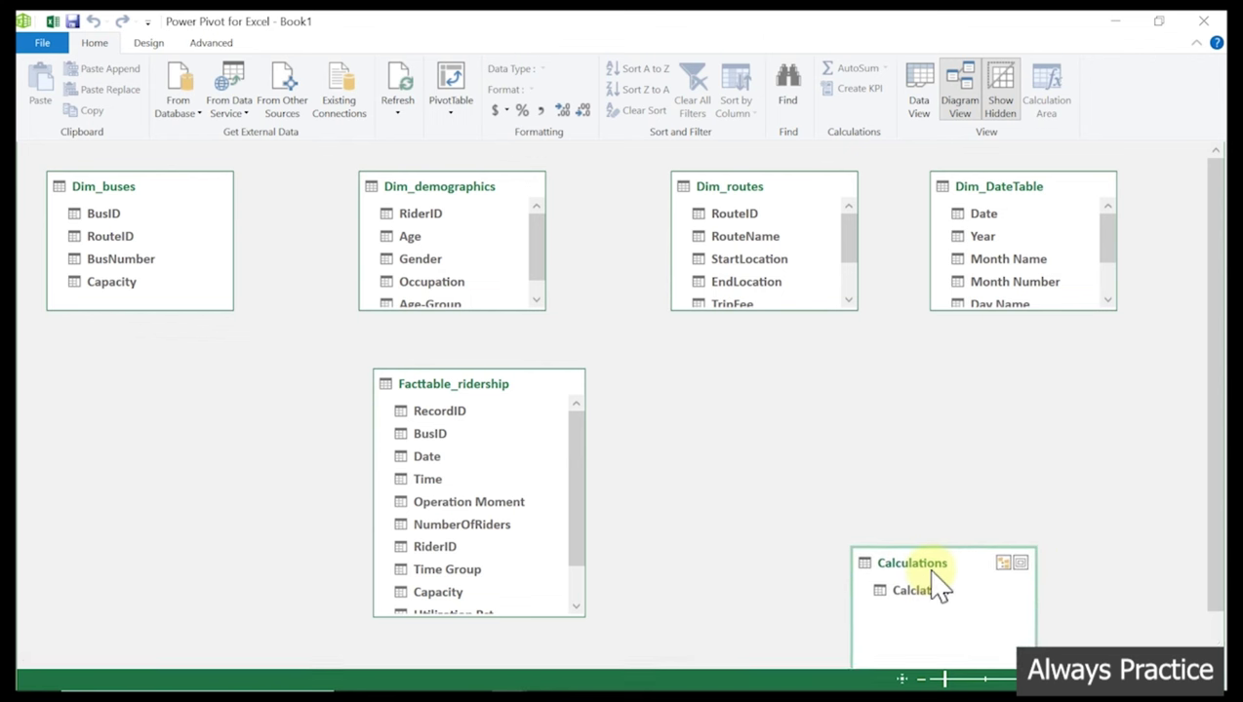
# Create a relationship from BusID in Dim_buses to BusID in Facttable_ridership, and return to the data view
pyautogui.click(458, 449)
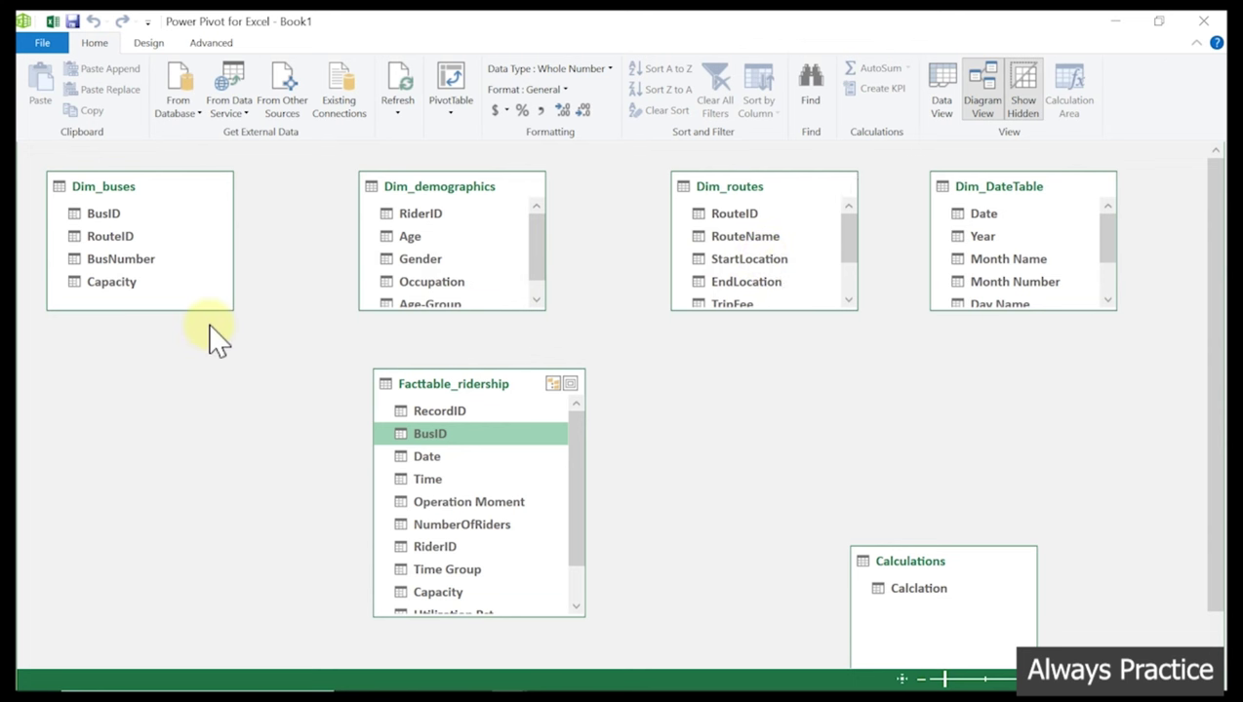
pyautogui.click(113, 213)
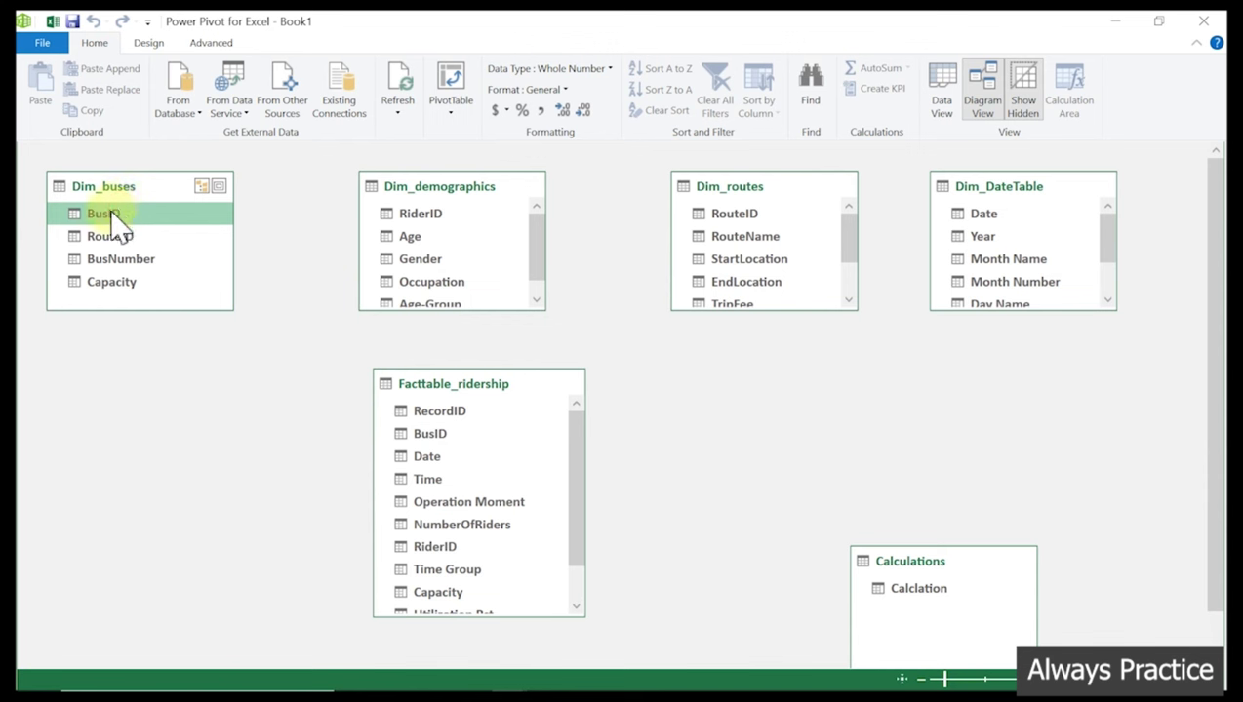
pyautogui.moveTo(111, 221); pyautogui.dragTo(420, 426)
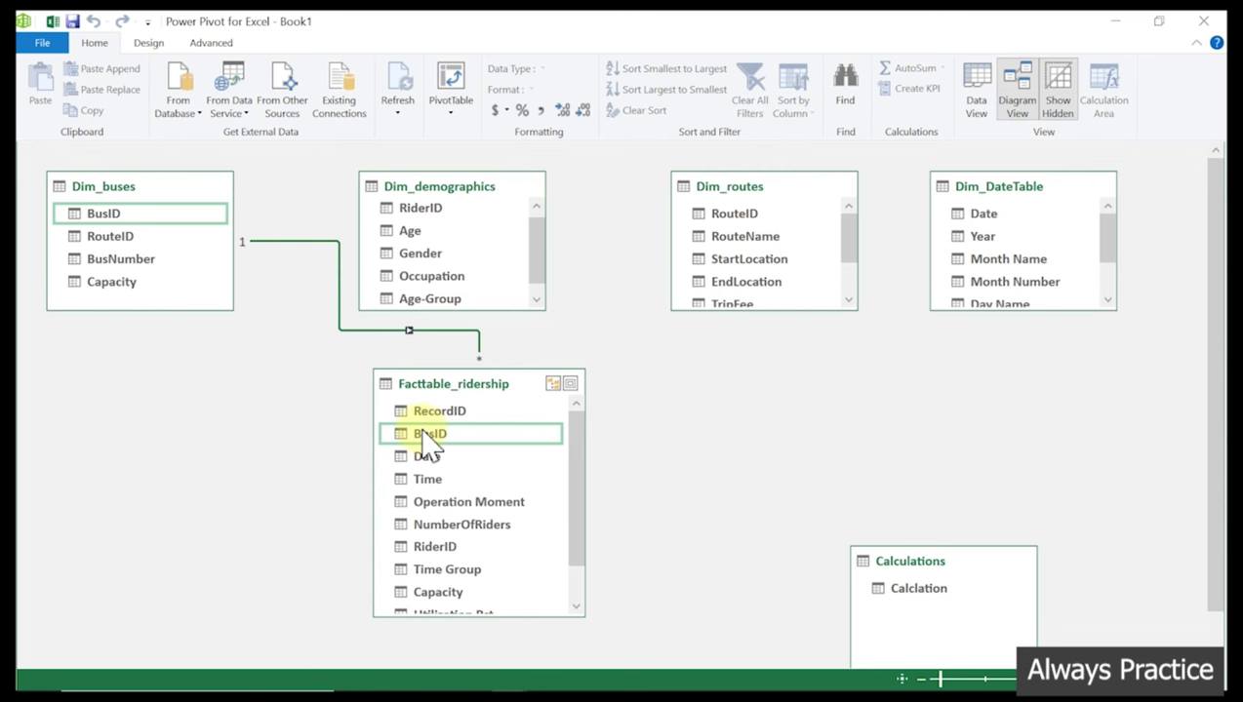
pyautogui.click(154, 191)
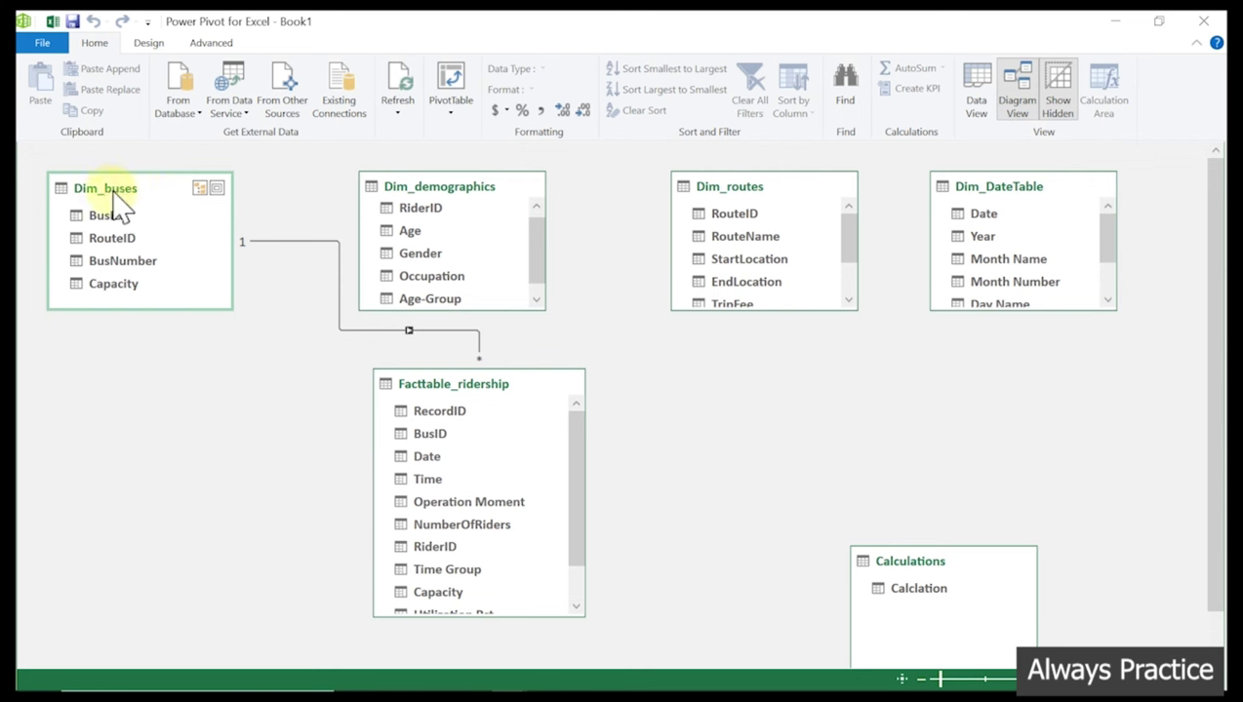
pyautogui.click(985, 78)
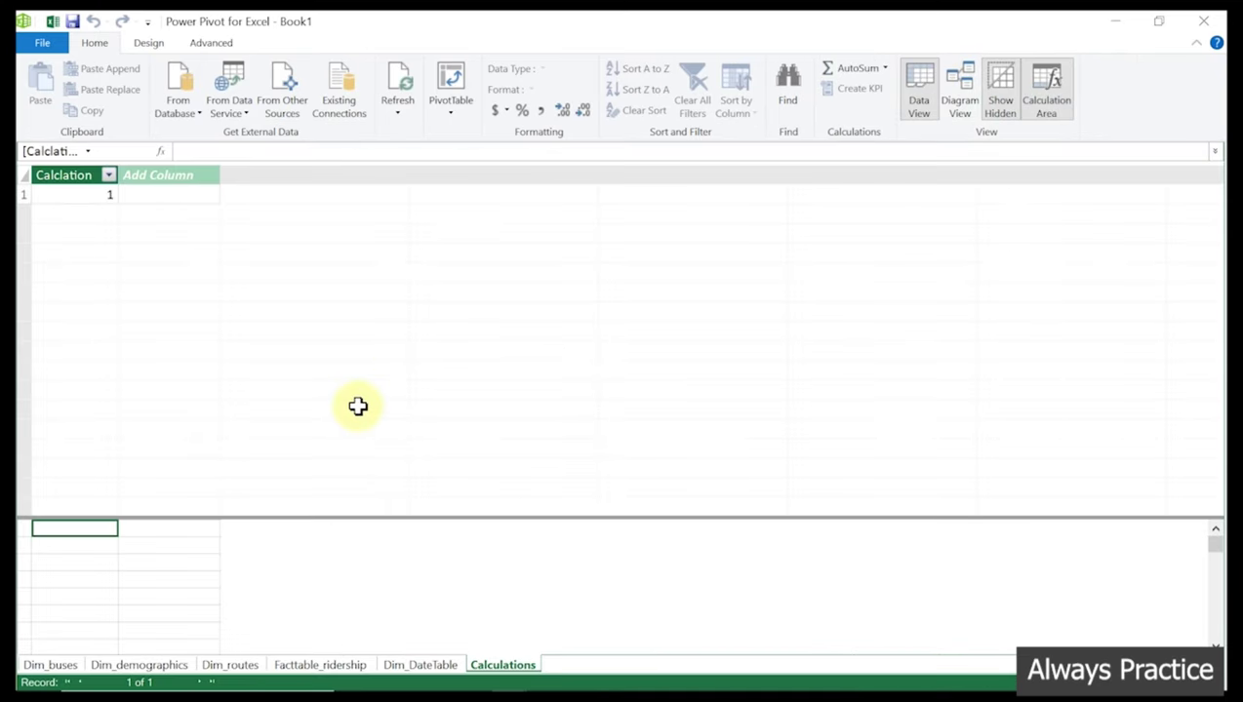
# Filter the BusNumber column of the Dim_buses table to show only Bus 1
pyautogui.click(57, 667)
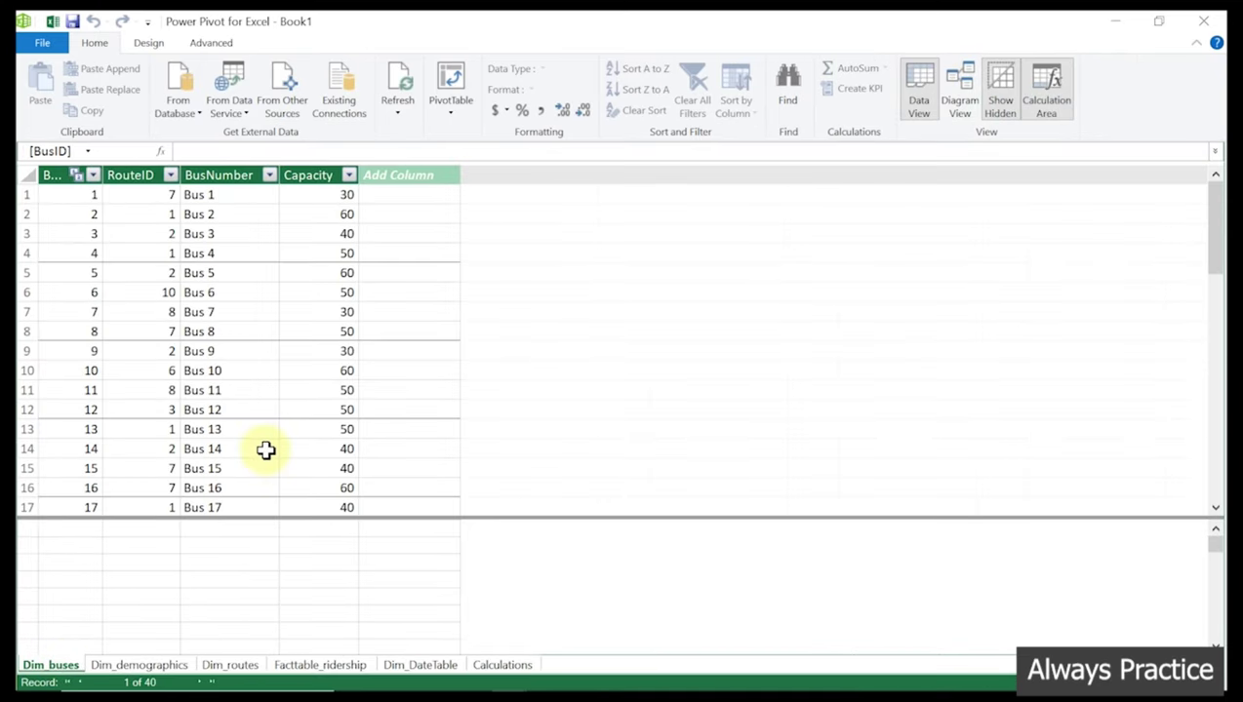
pyautogui.click(269, 176)
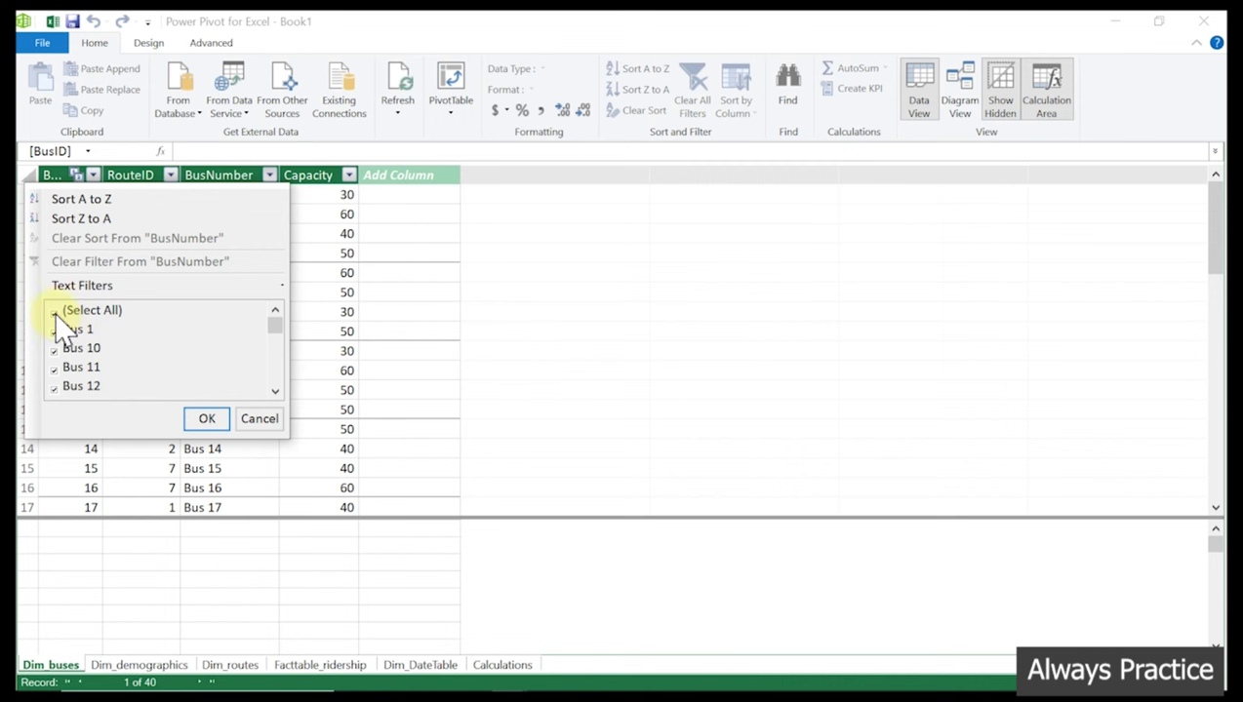
pyautogui.click(55, 313)
pyautogui.click(54, 330)
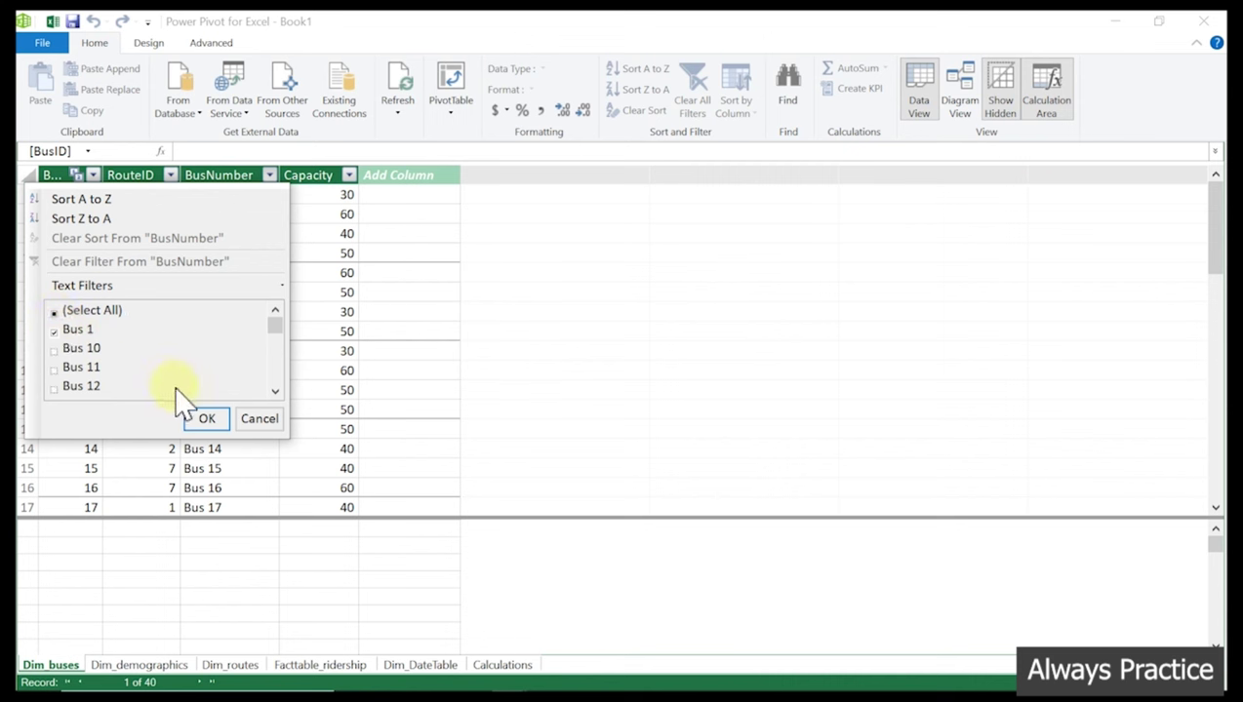
pyautogui.click(204, 421)
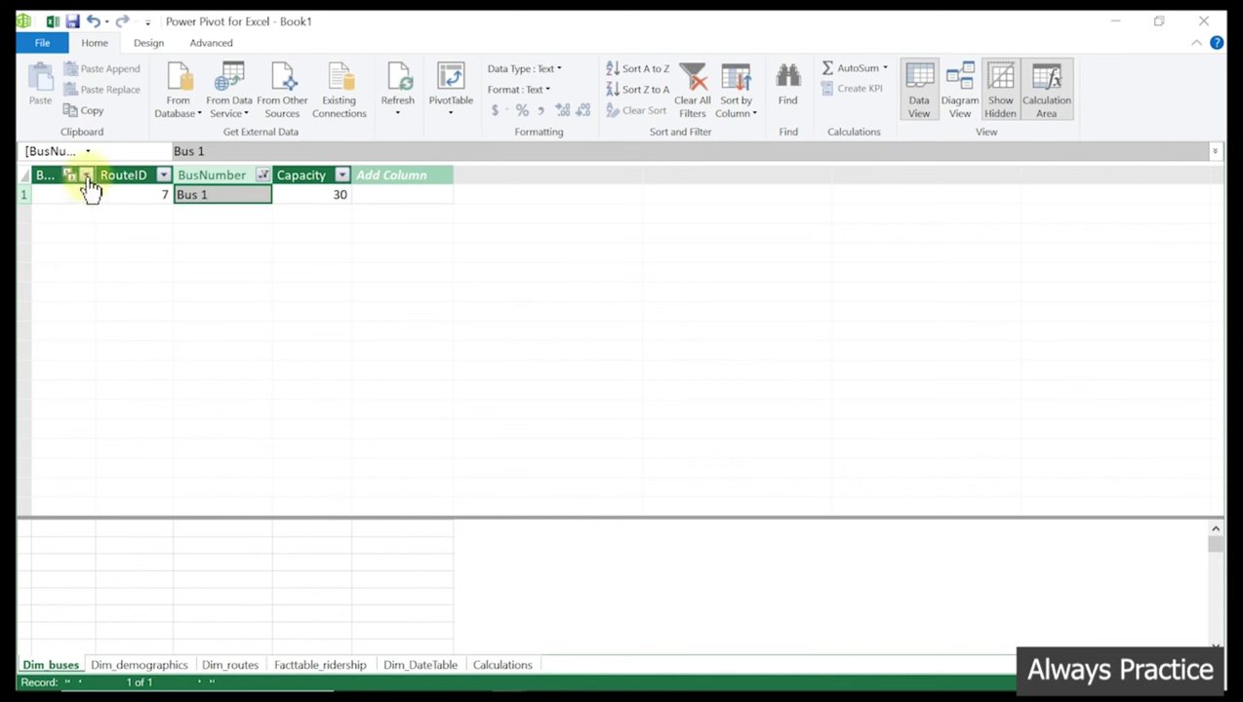
# Clear the BusNumber filter in Dim_buses and widen the BusID column until its full header fits
pyautogui.click(263, 175)
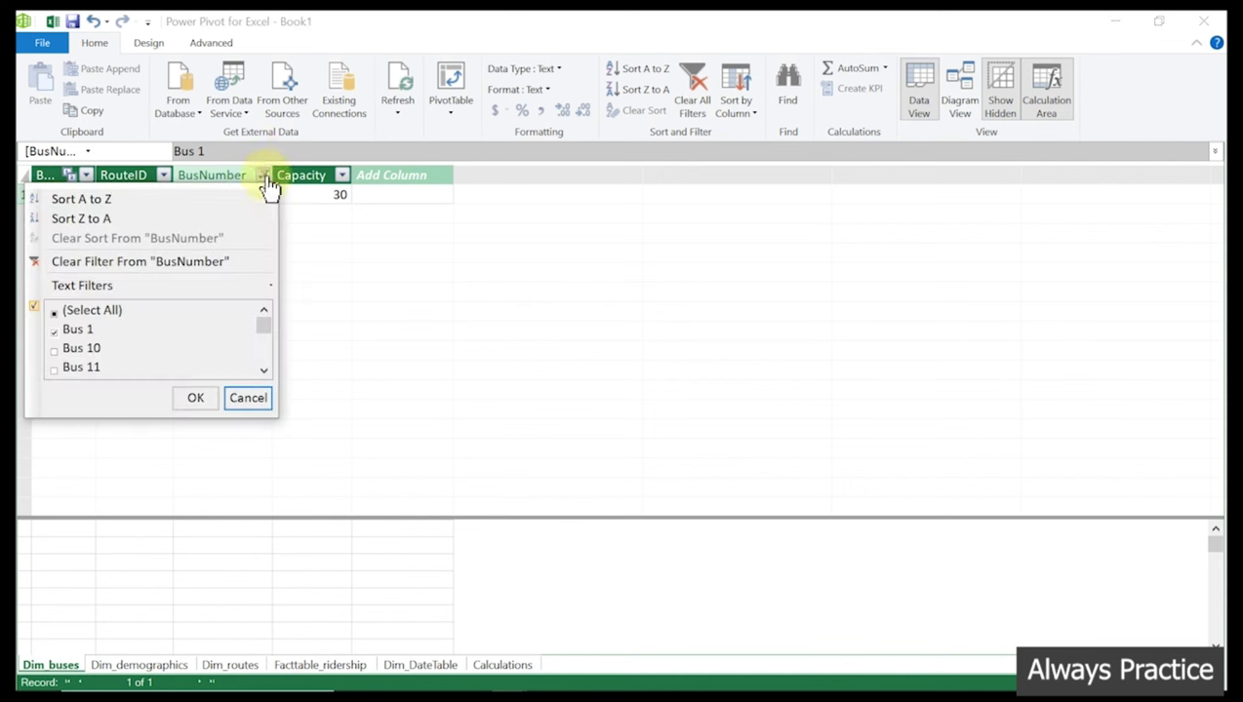
pyautogui.click(73, 263)
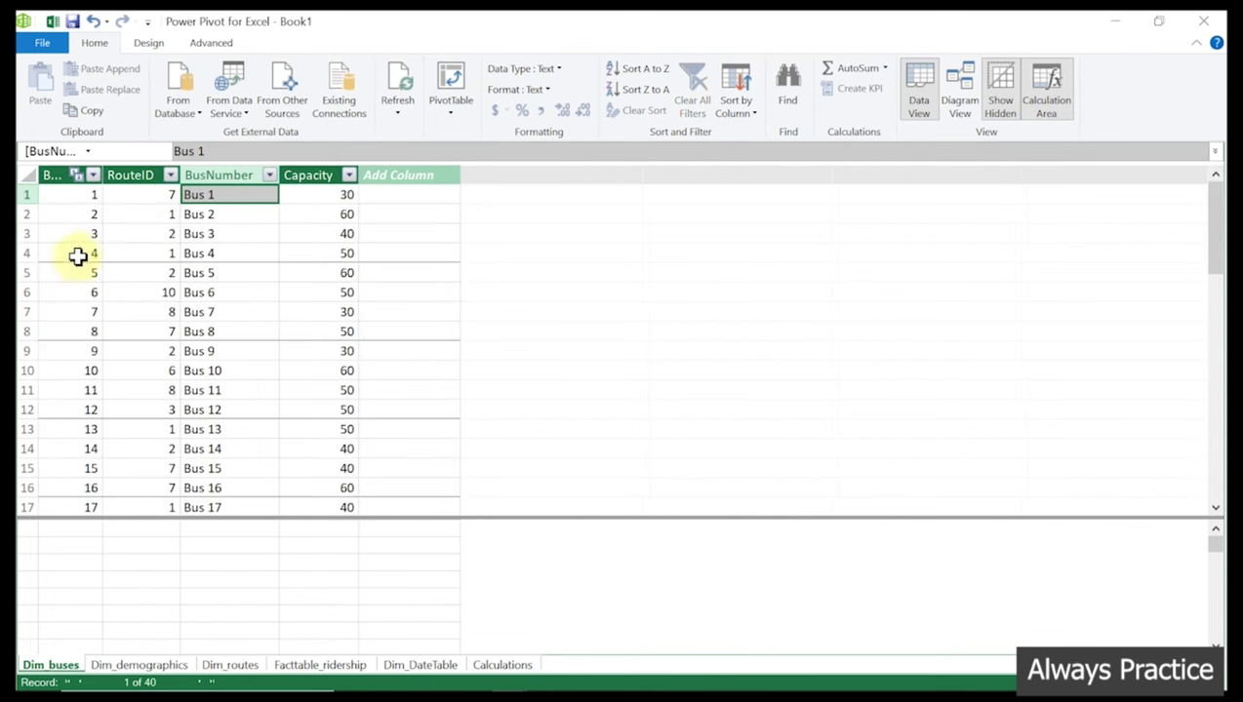
pyautogui.moveTo(98, 175); pyautogui.dragTo(133, 175)
pyautogui.click(62, 174)
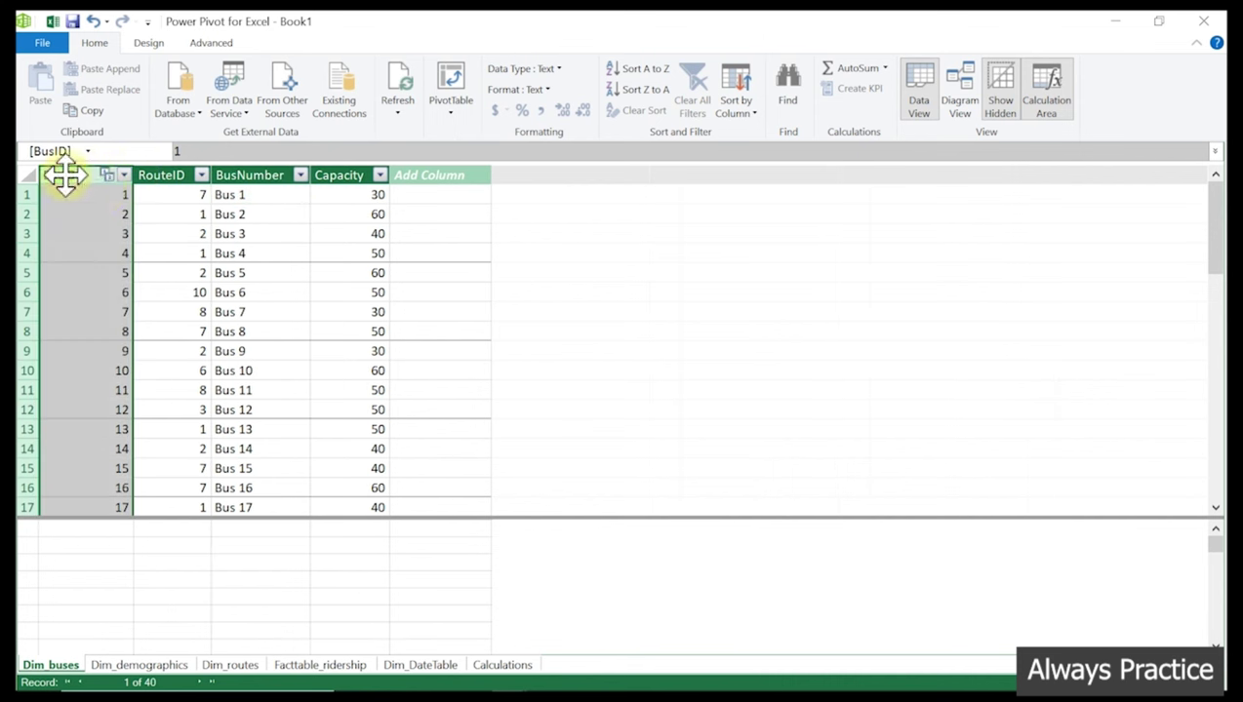
pyautogui.click(118, 195)
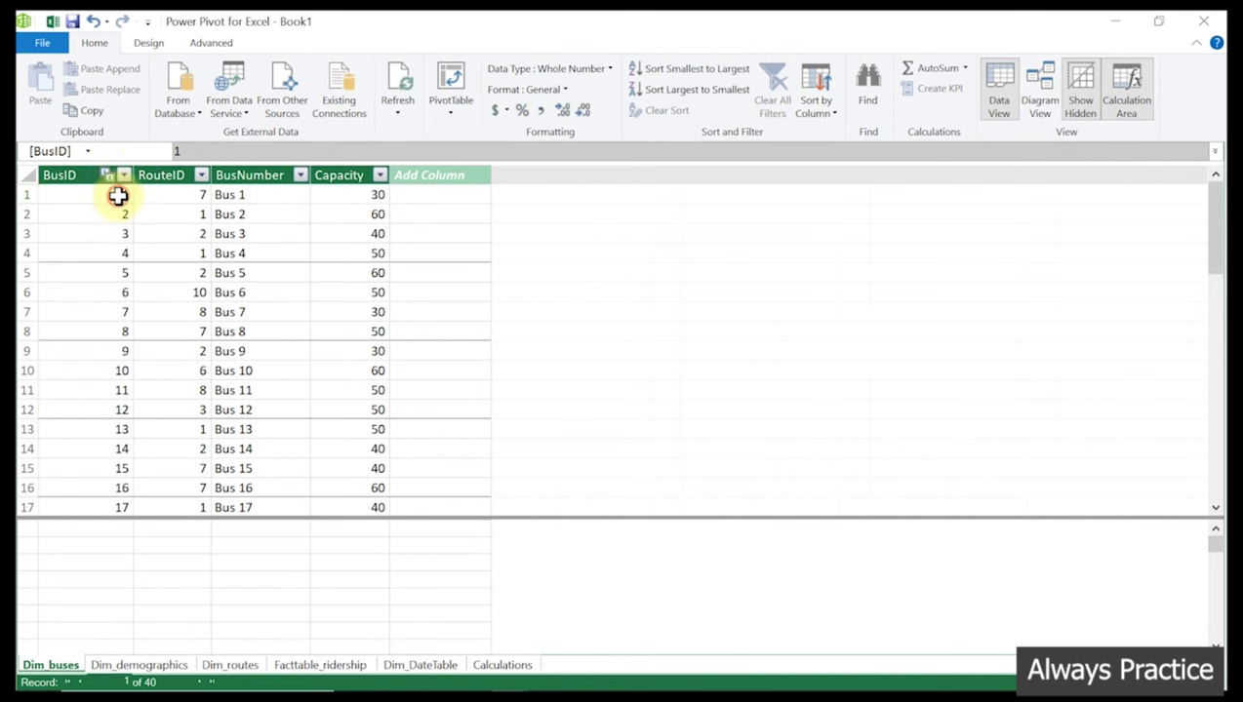
pyautogui.click(247, 196)
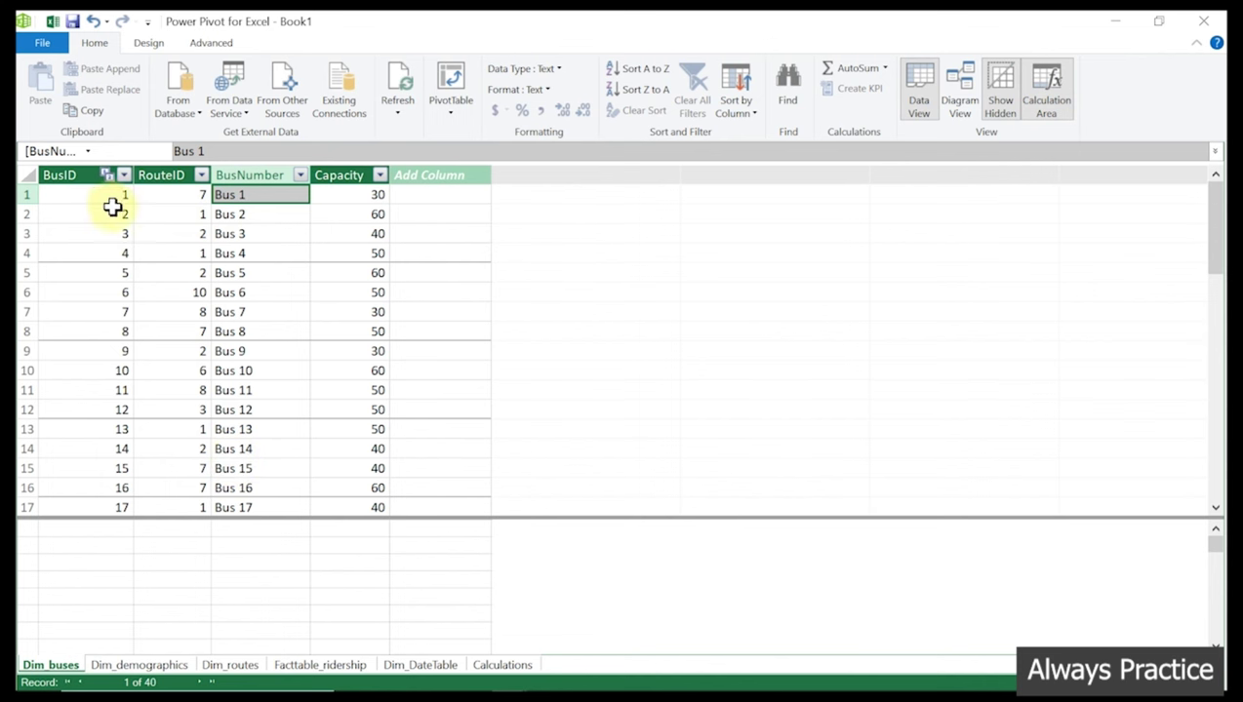
# In Facttable_ridership, widen the BusID column and filter it to show only BusID 1
pyautogui.click(303, 668)
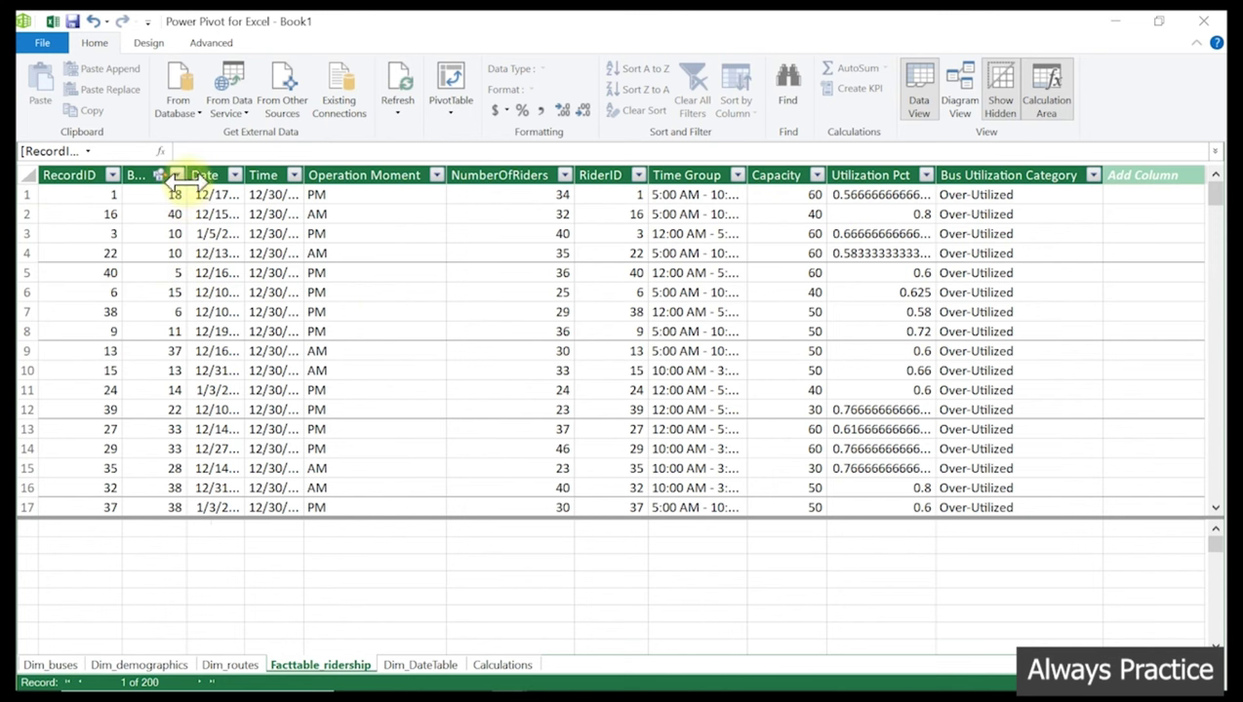
pyautogui.moveTo(185, 176); pyautogui.dragTo(246, 176)
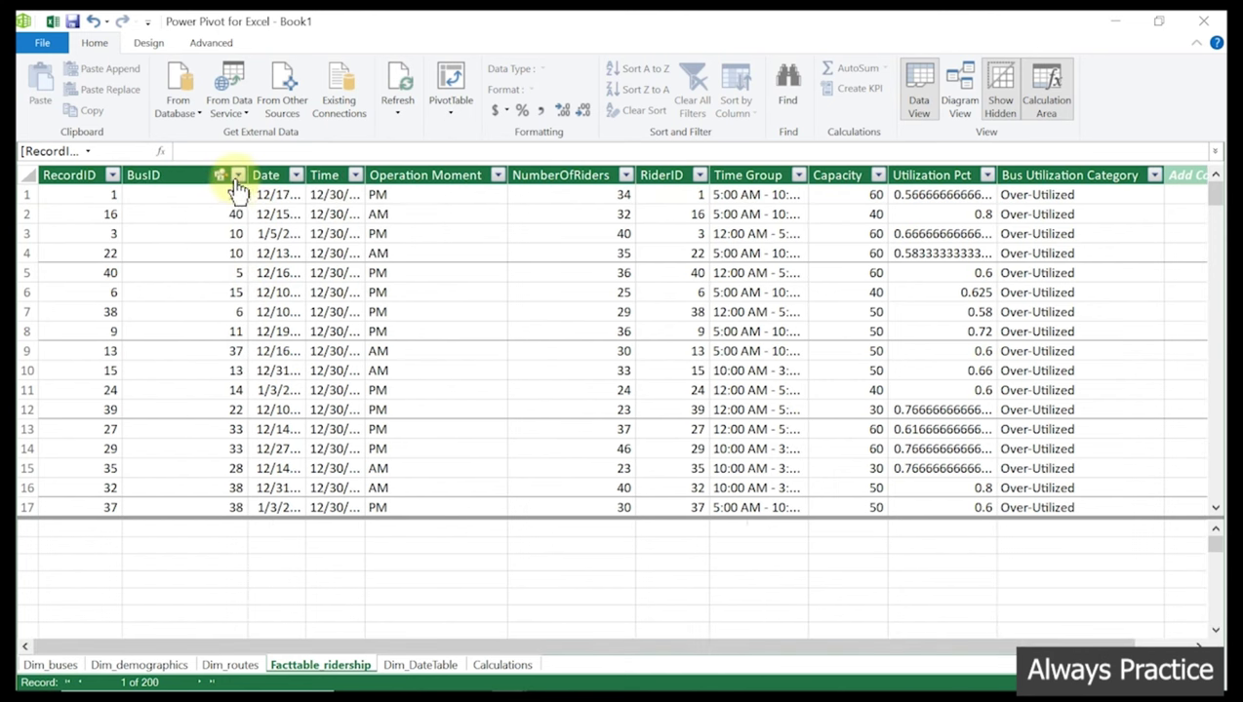
pyautogui.click(238, 176)
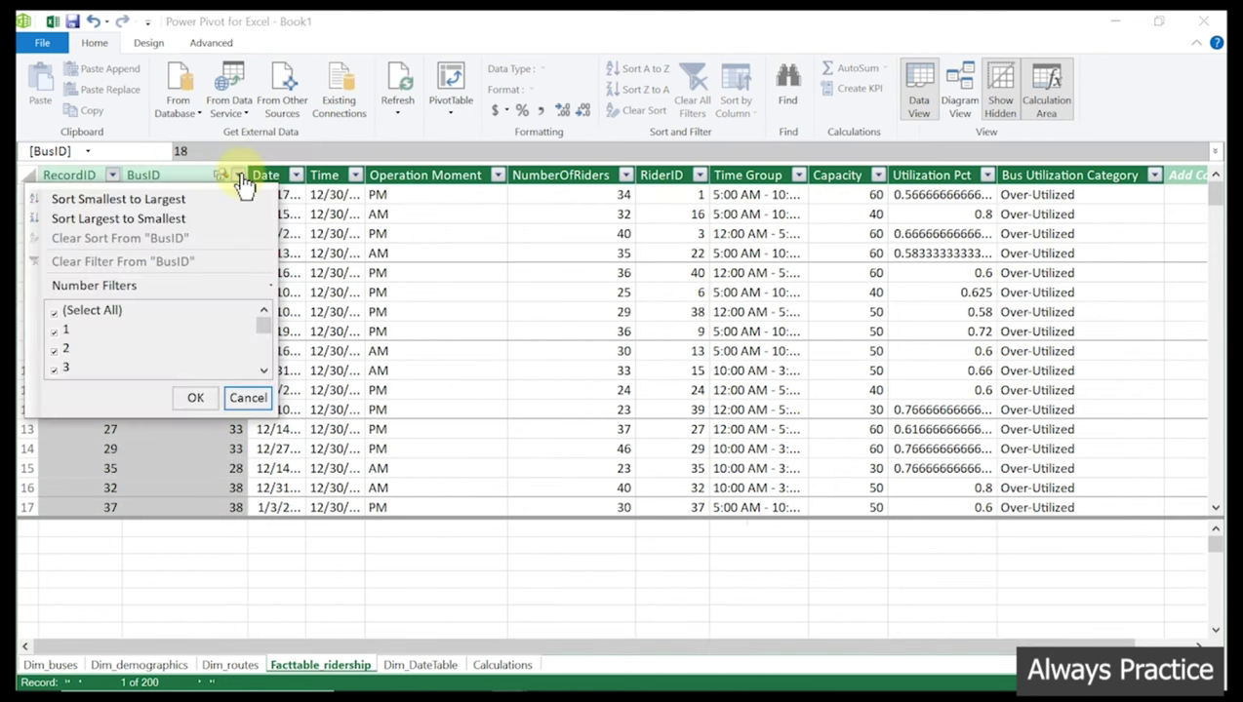
pyautogui.click(55, 312)
pyautogui.click(55, 331)
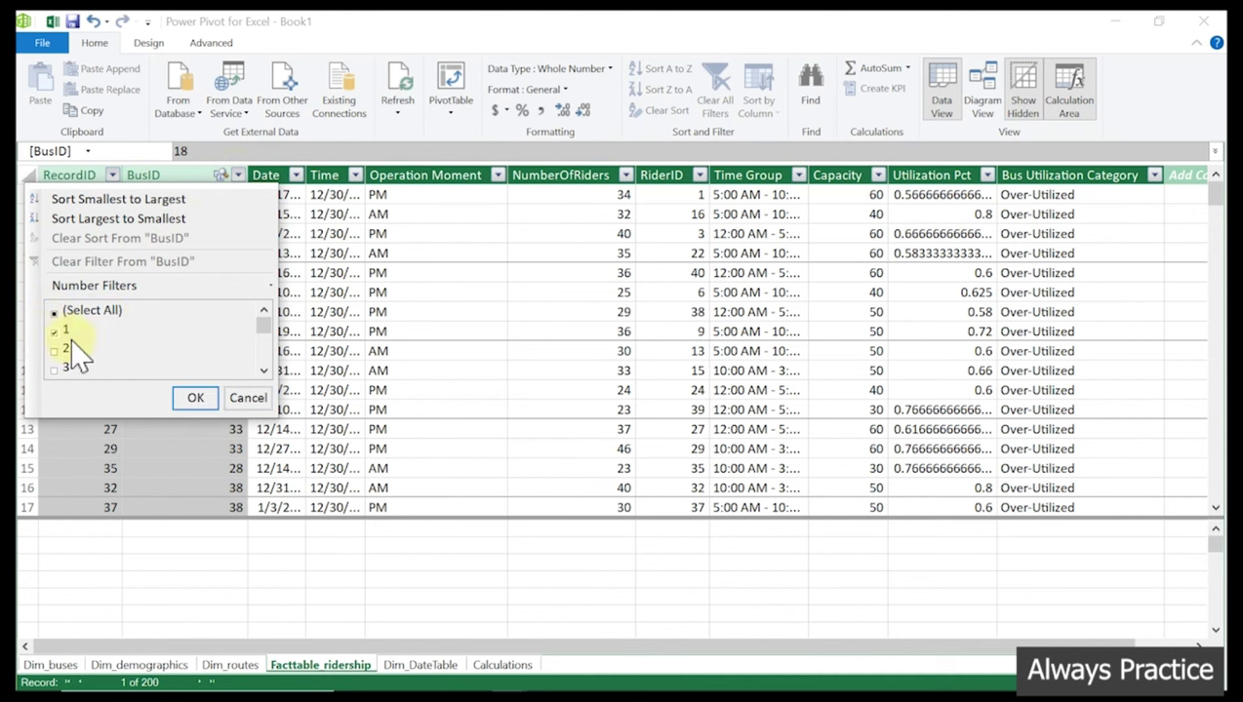
pyautogui.click(194, 398)
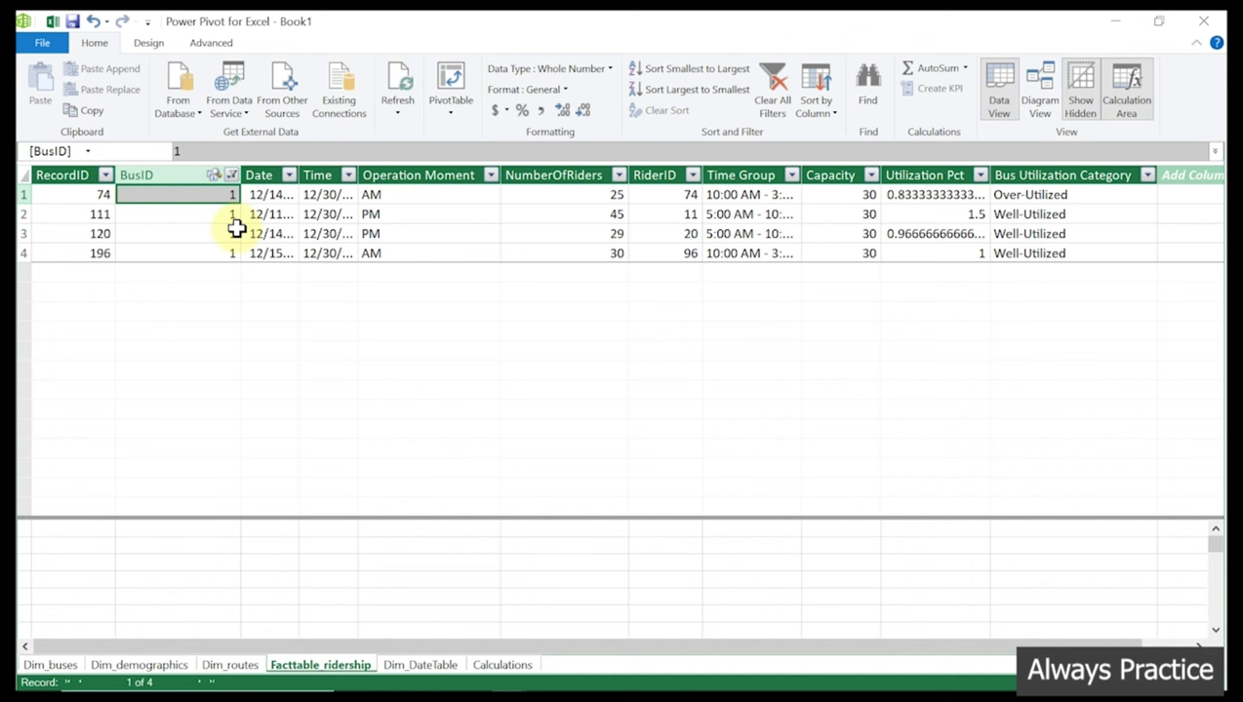
# Clear the BusID filter in Facttable_ridership and display the data model in Diagram View
pyautogui.click(232, 175)
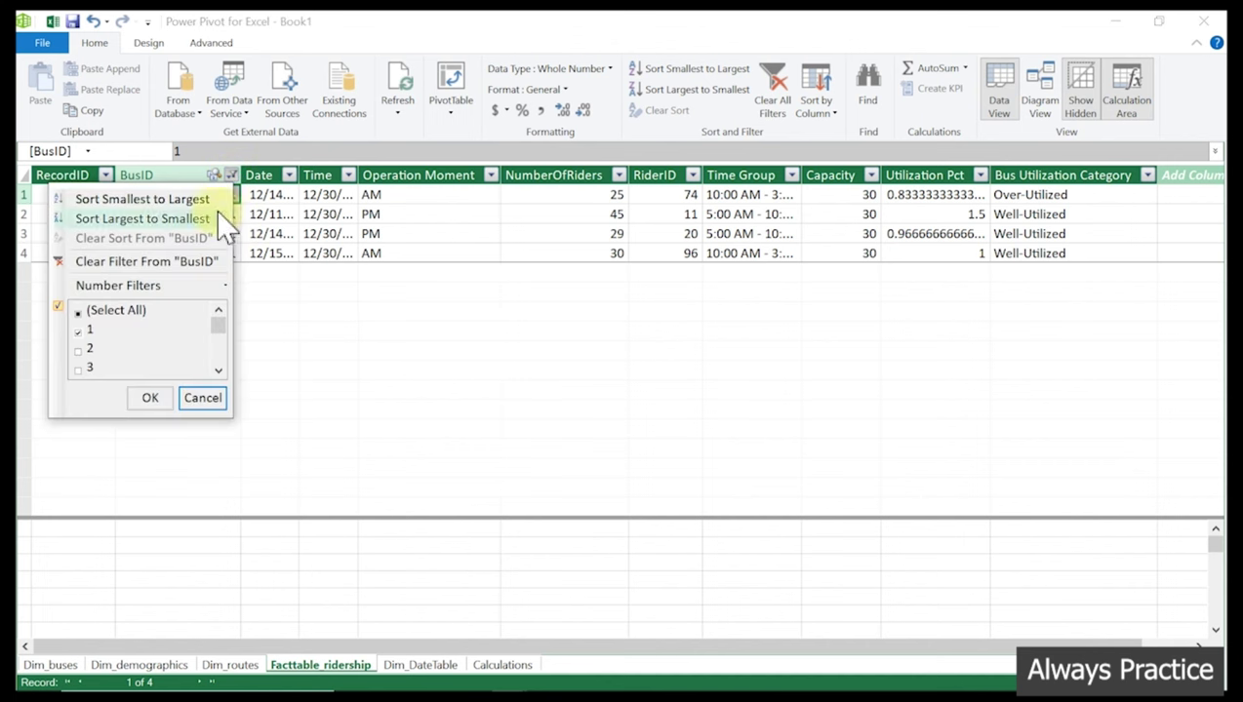
pyautogui.click(114, 262)
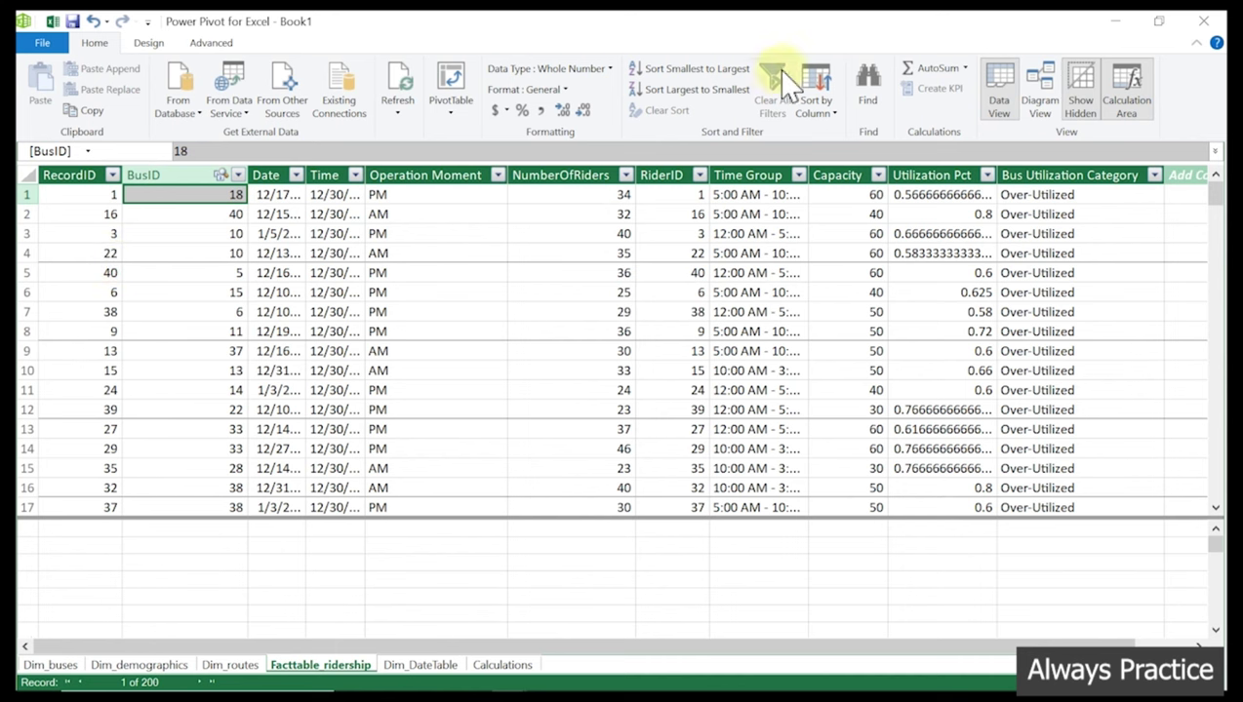
pyautogui.click(1041, 94)
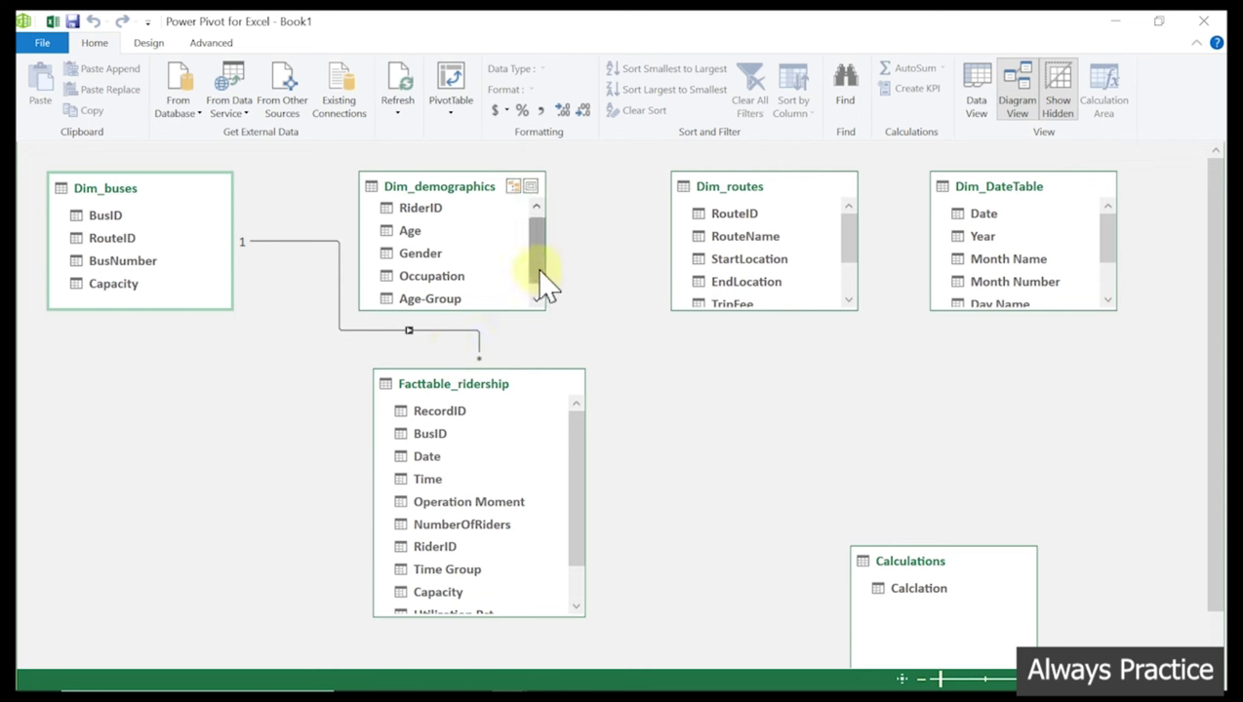
# Enlarge the Dim_routes and Dim_demographics tables in the diagram until all their fields fit
pyautogui.moveTo(540, 271); pyautogui.dragTo(539, 244)
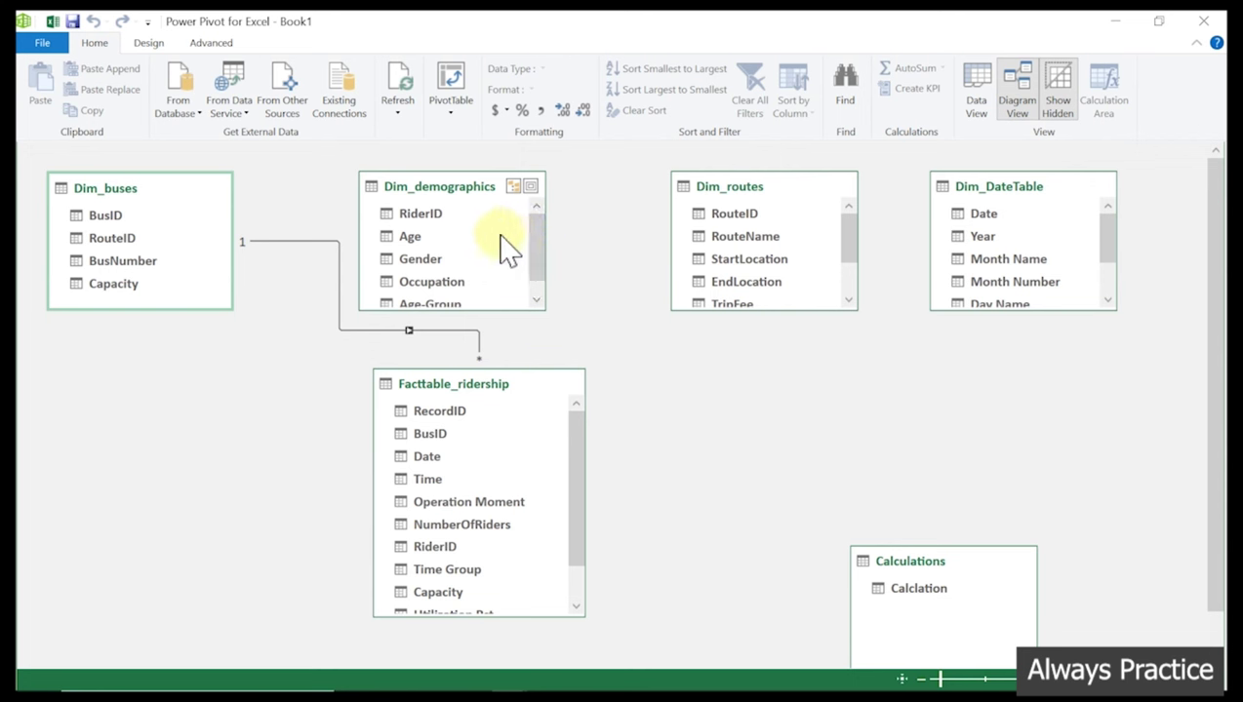
pyautogui.click(421, 214)
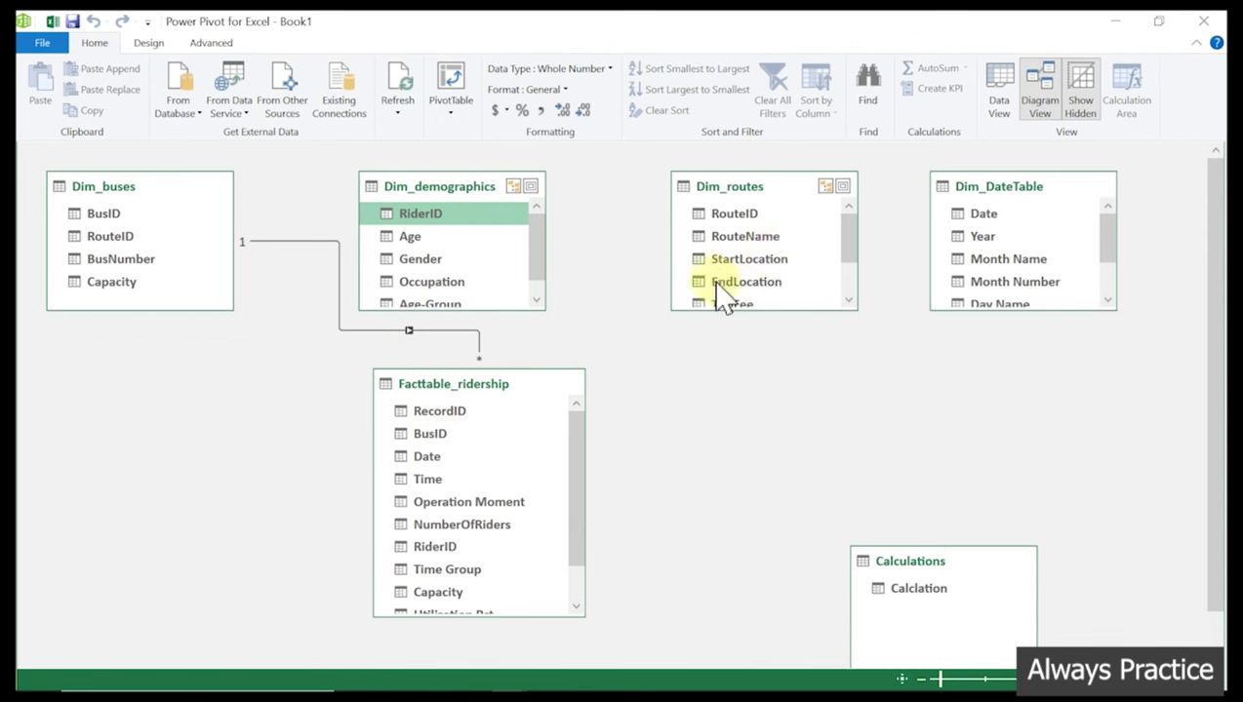
pyautogui.moveTo(855, 312); pyautogui.dragTo(878, 402)
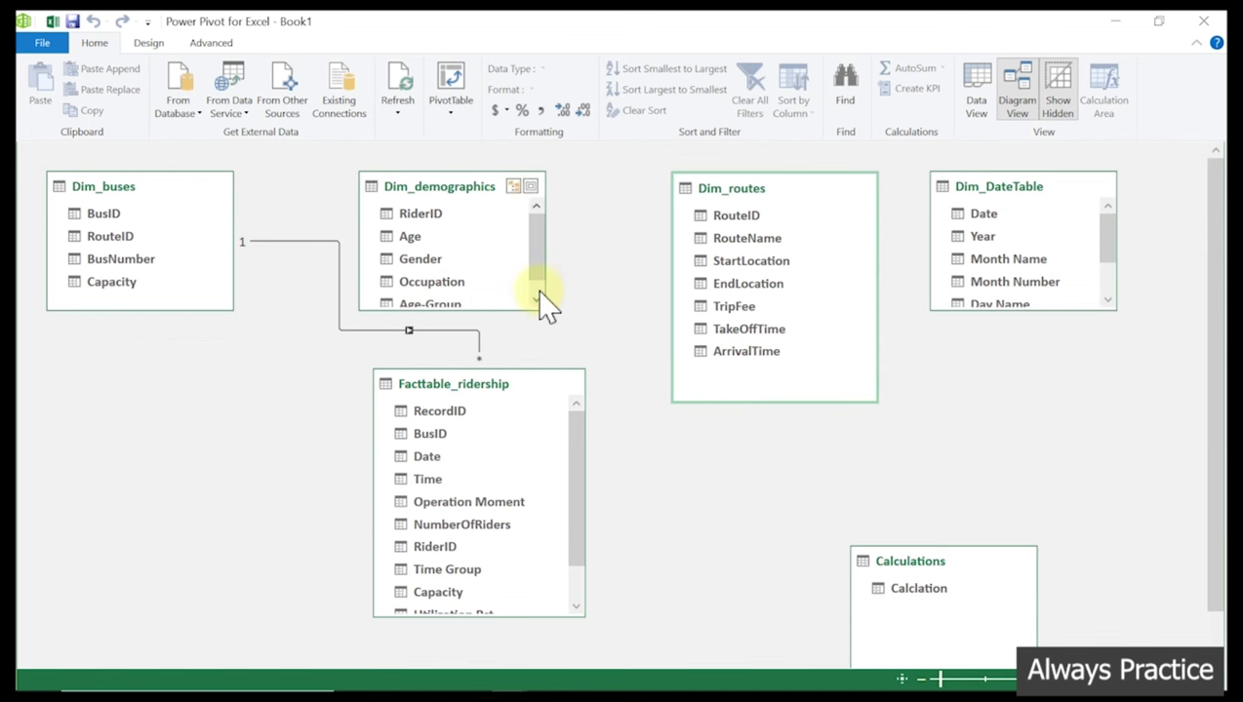
pyautogui.moveTo(545, 312); pyautogui.dragTo(548, 332)
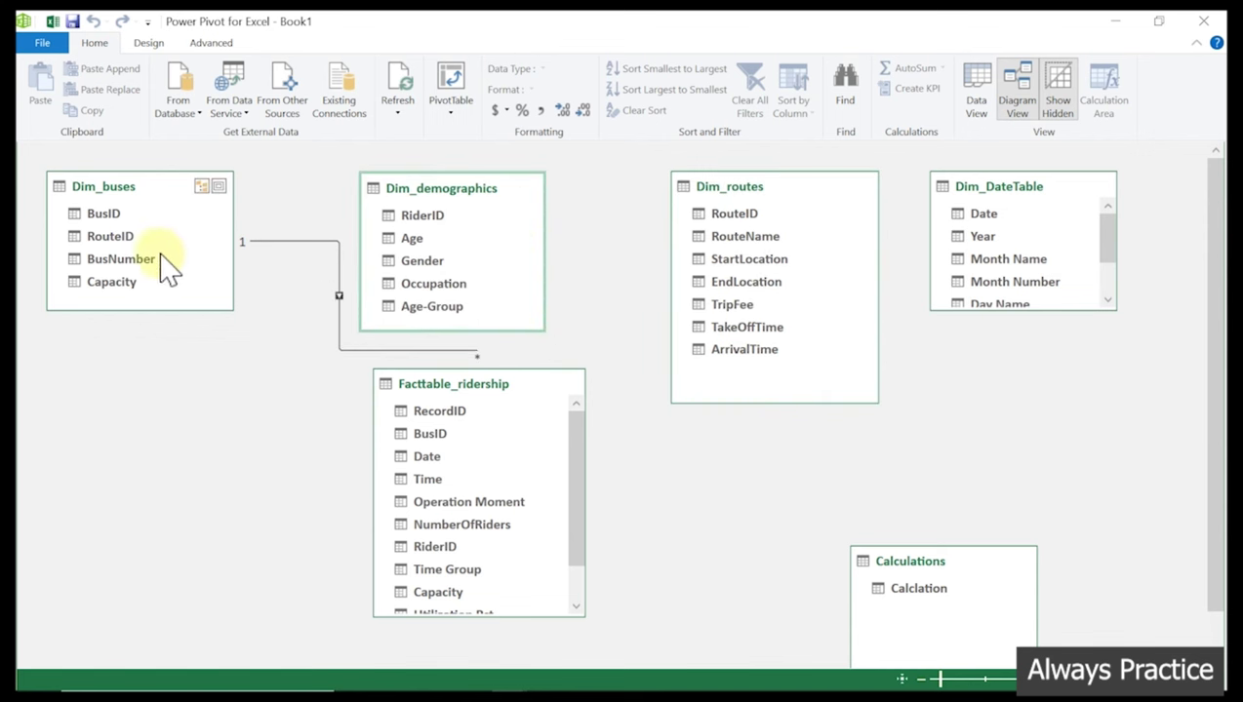
# Create a relationship from RouteID in Dim_buses to RouteID in Dim_routes
pyautogui.click(126, 236)
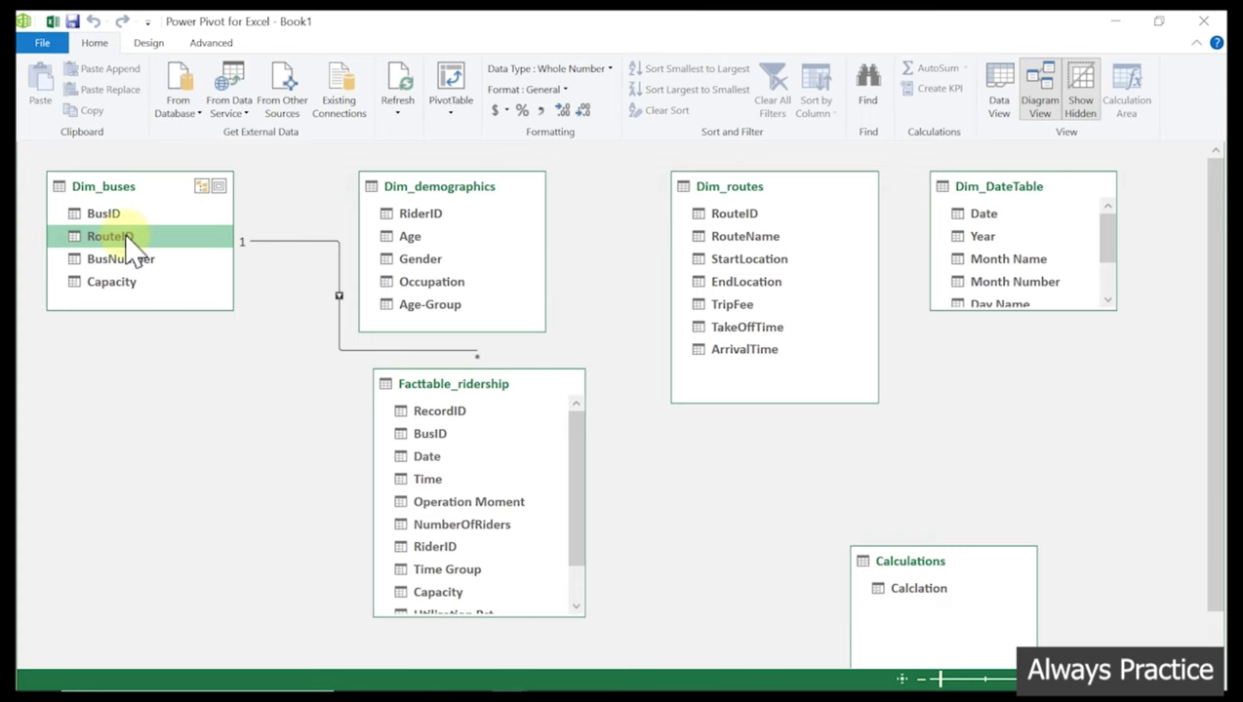
pyautogui.moveTo(127, 238); pyautogui.dragTo(744, 209)
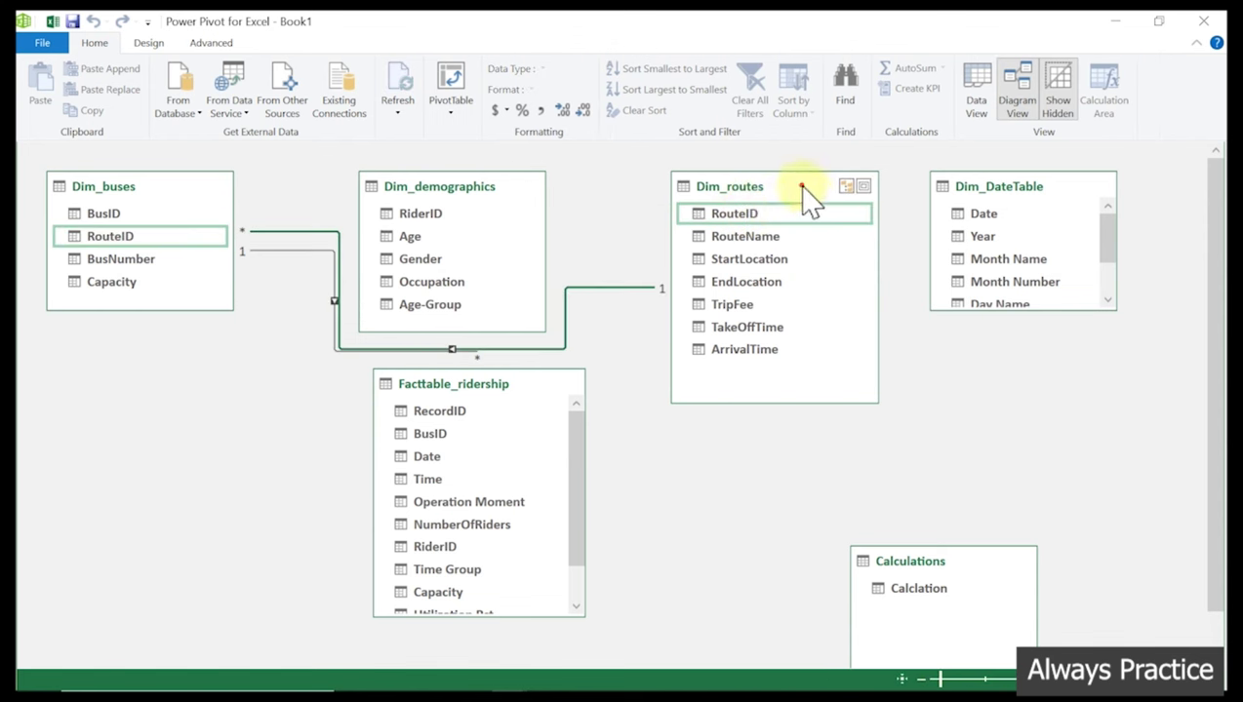
# Rearrange the diagram so Dim_routes sits between Dim_buses and Dim_demographics, and shorten Dim_routes to clear Facttable_ridership
pyautogui.moveTo(803, 187); pyautogui.dragTo(379, 201)
pyautogui.click(478, 192)
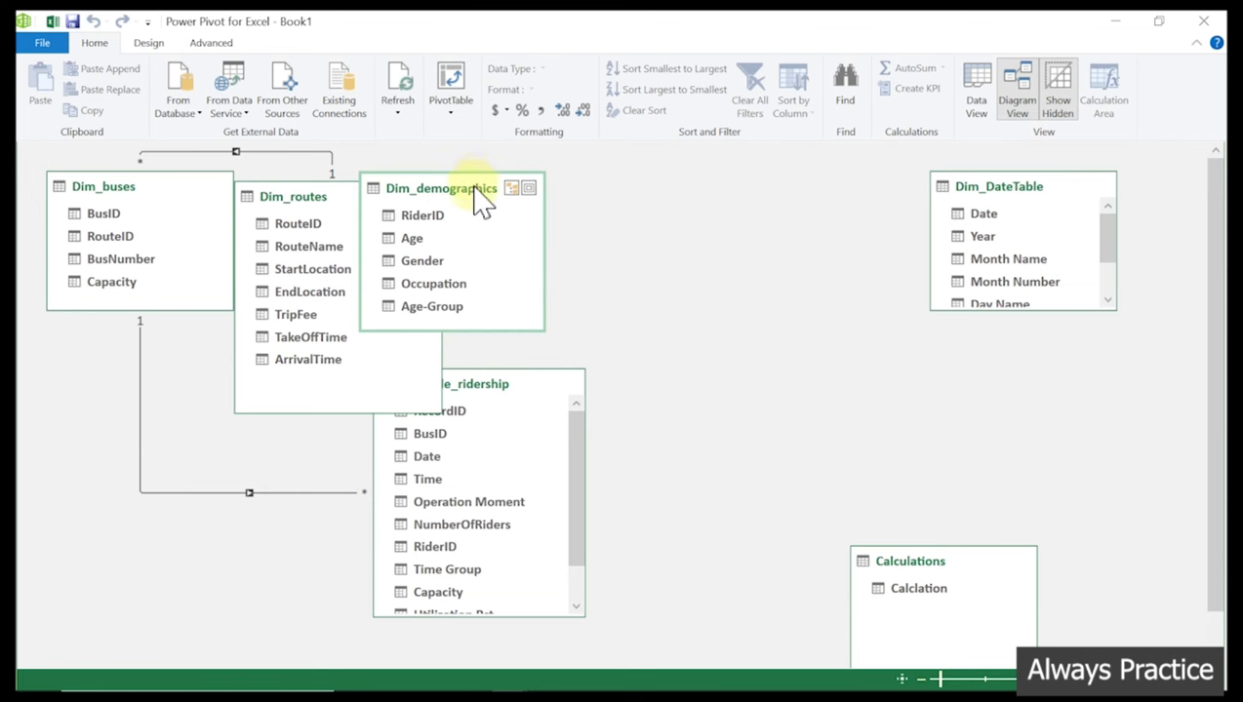
pyautogui.moveTo(483, 200); pyautogui.dragTo(769, 188)
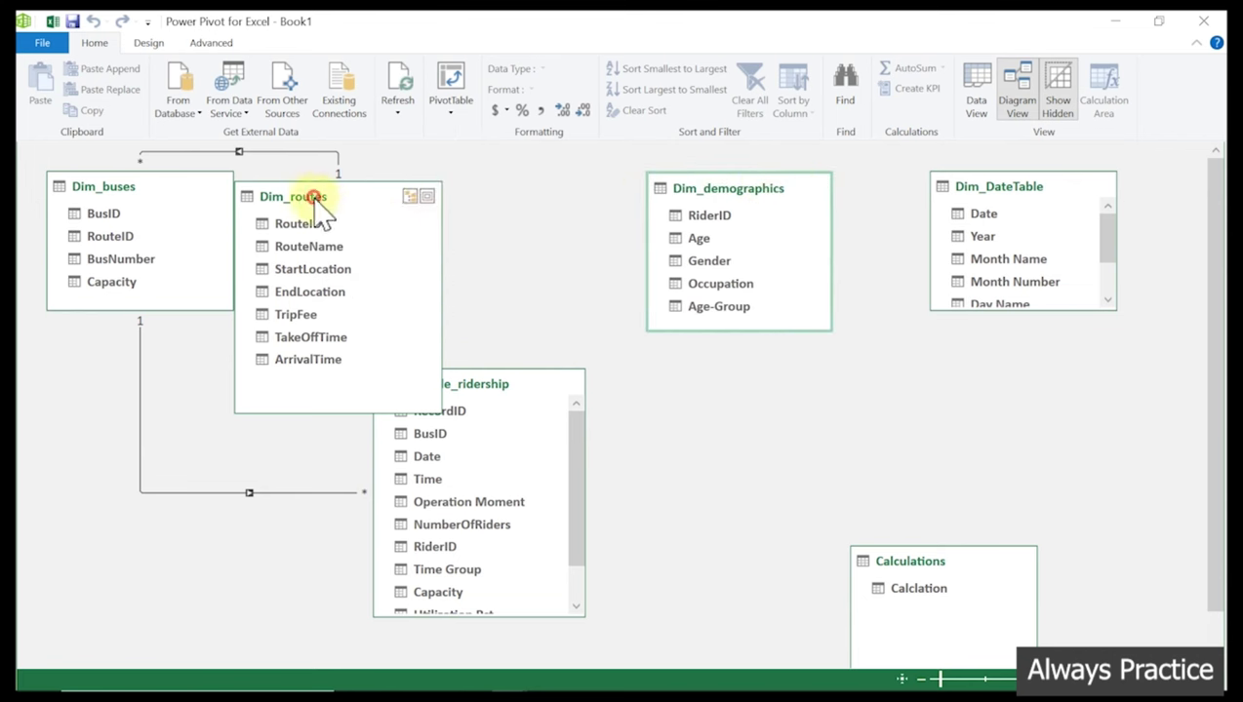
pyautogui.moveTo(315, 198); pyautogui.dragTo(447, 190)
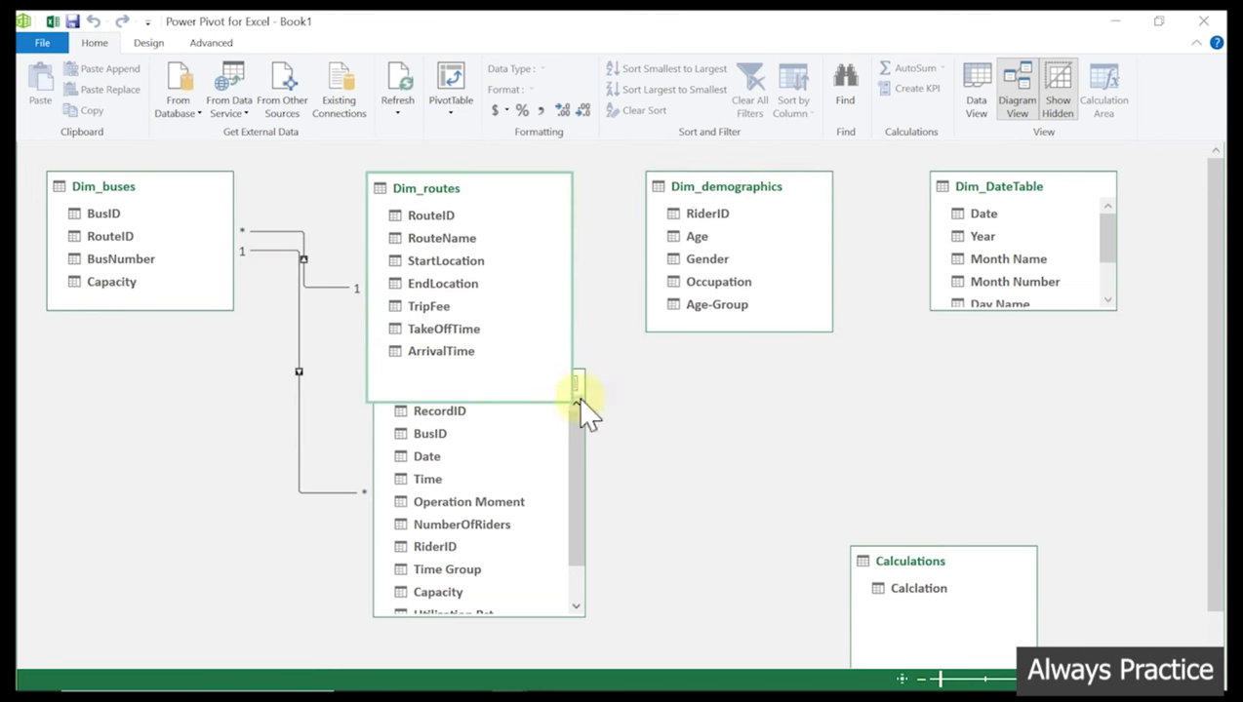
pyautogui.moveTo(571, 400); pyautogui.dragTo(561, 305)
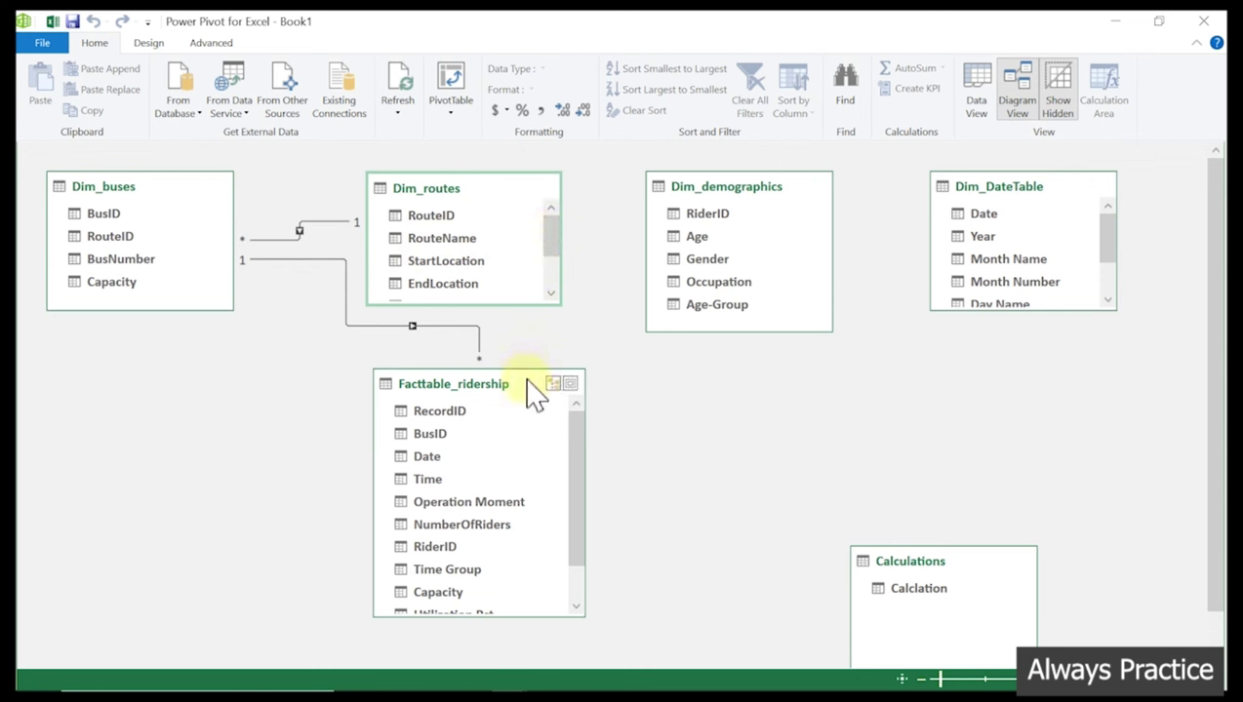
# Create a relationship from RiderID in Facttable_ridership to RiderID in Dim_demographics
pyautogui.click(718, 221)
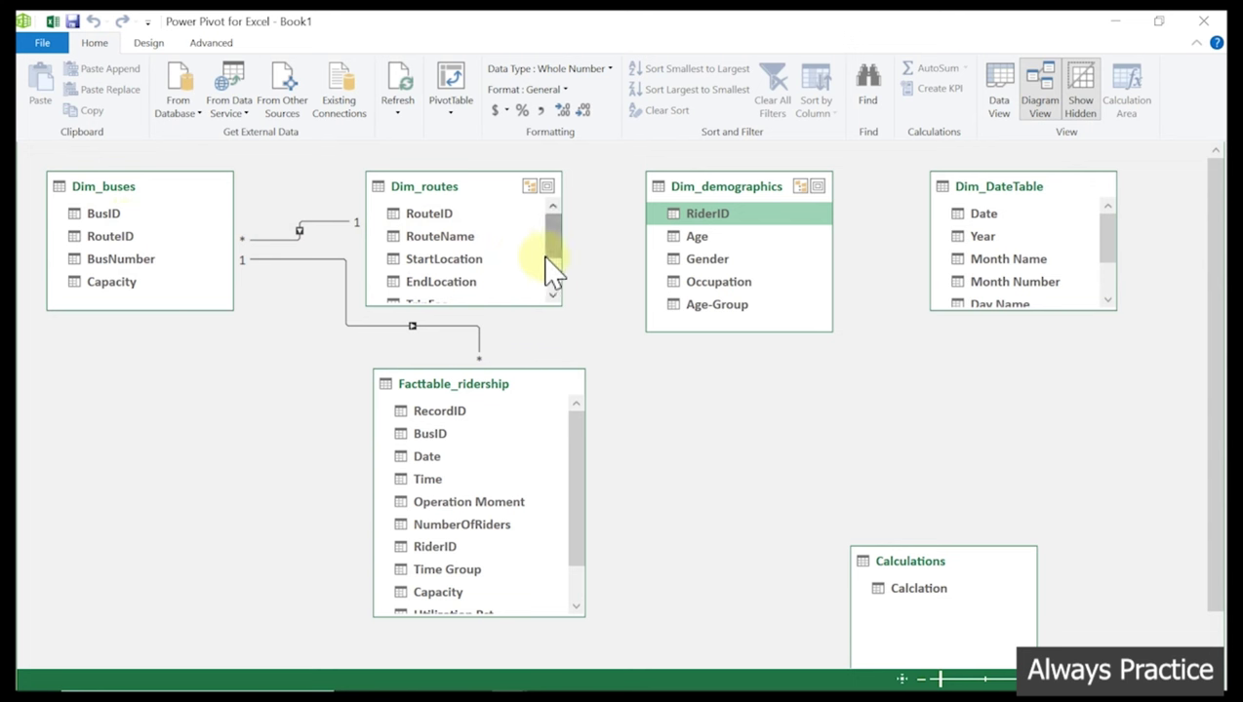
pyautogui.moveTo(550, 269); pyautogui.dragTo(544, 225)
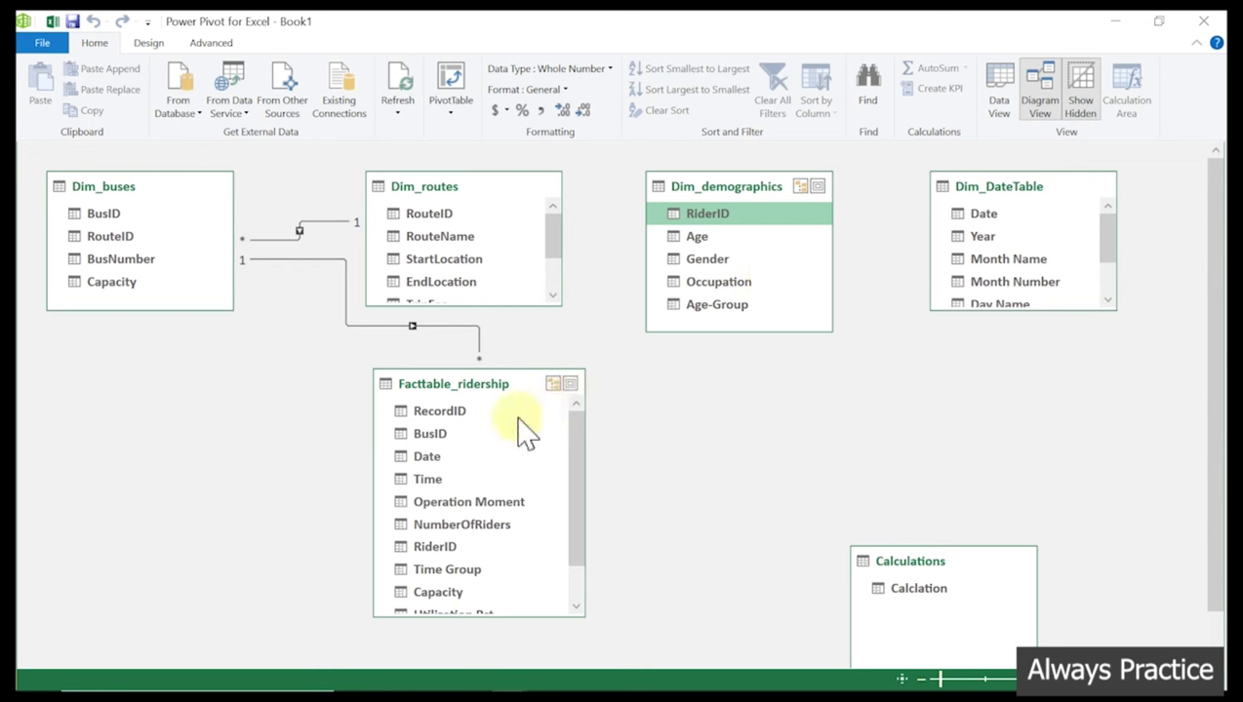
pyautogui.click(444, 550)
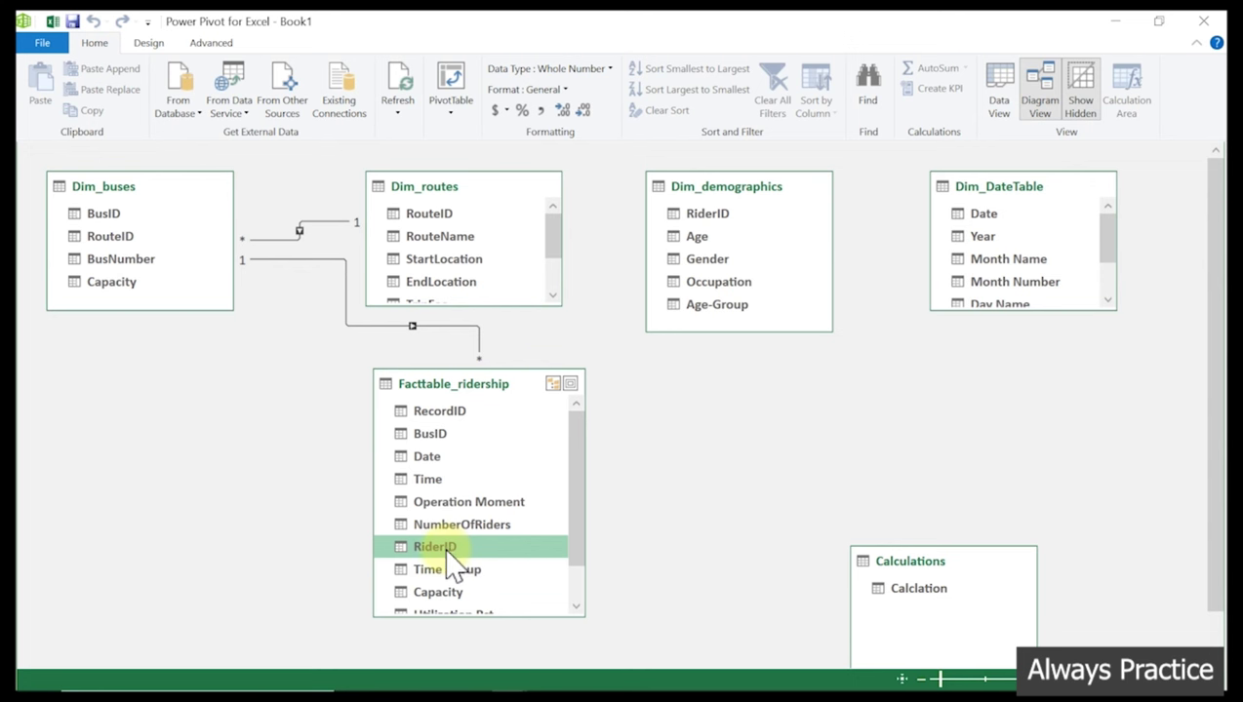
pyautogui.moveTo(444, 550)
pyautogui.mouseDown()
pyautogui.moveTo(694, 305)
pyautogui.moveTo(722, 210)
pyautogui.mouseUp()
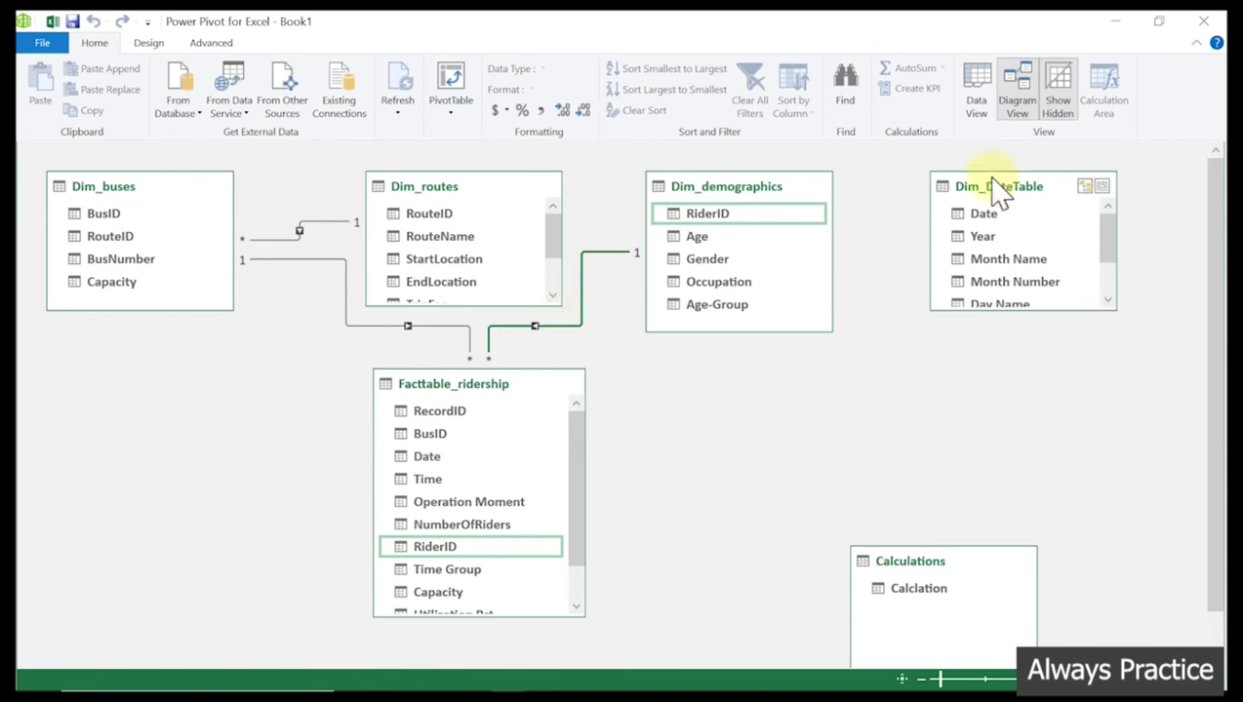
# Move Dim_DateTable closer to Dim_demographics and relate its Date field to Date in Facttable_ridership
pyautogui.moveTo(999, 190); pyautogui.dragTo(952, 200)
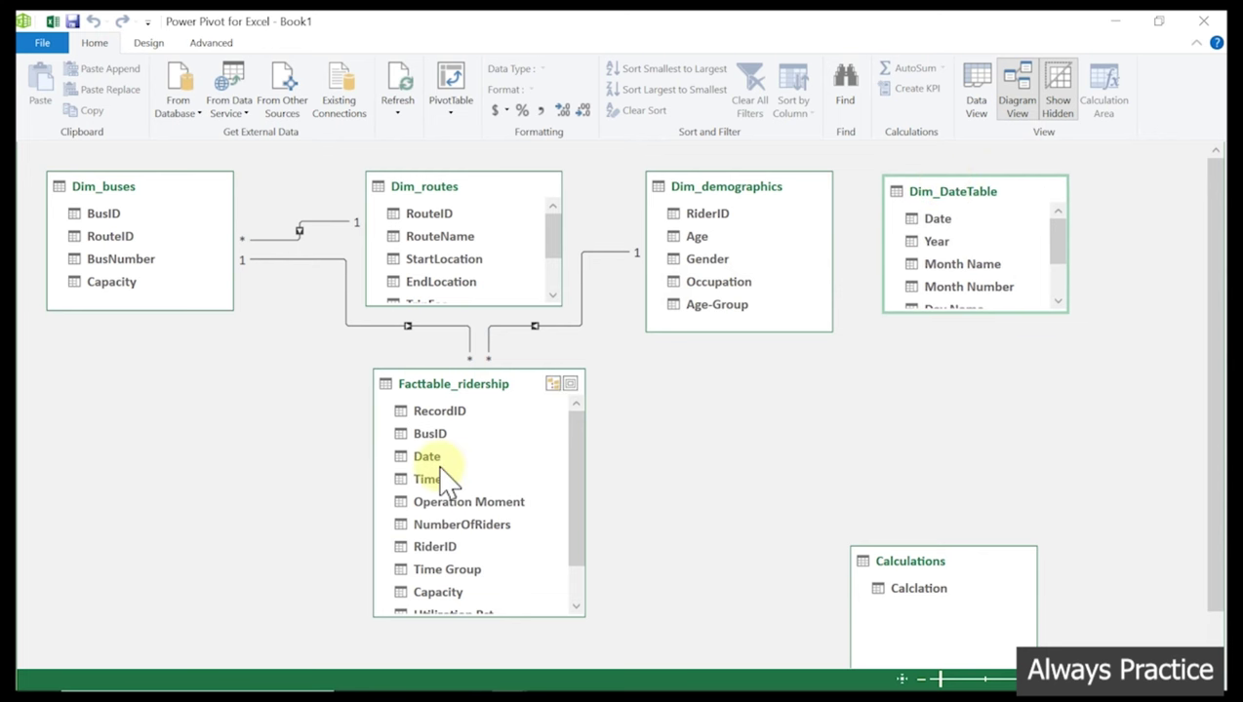
pyautogui.moveTo(958, 222); pyautogui.dragTo(434, 456)
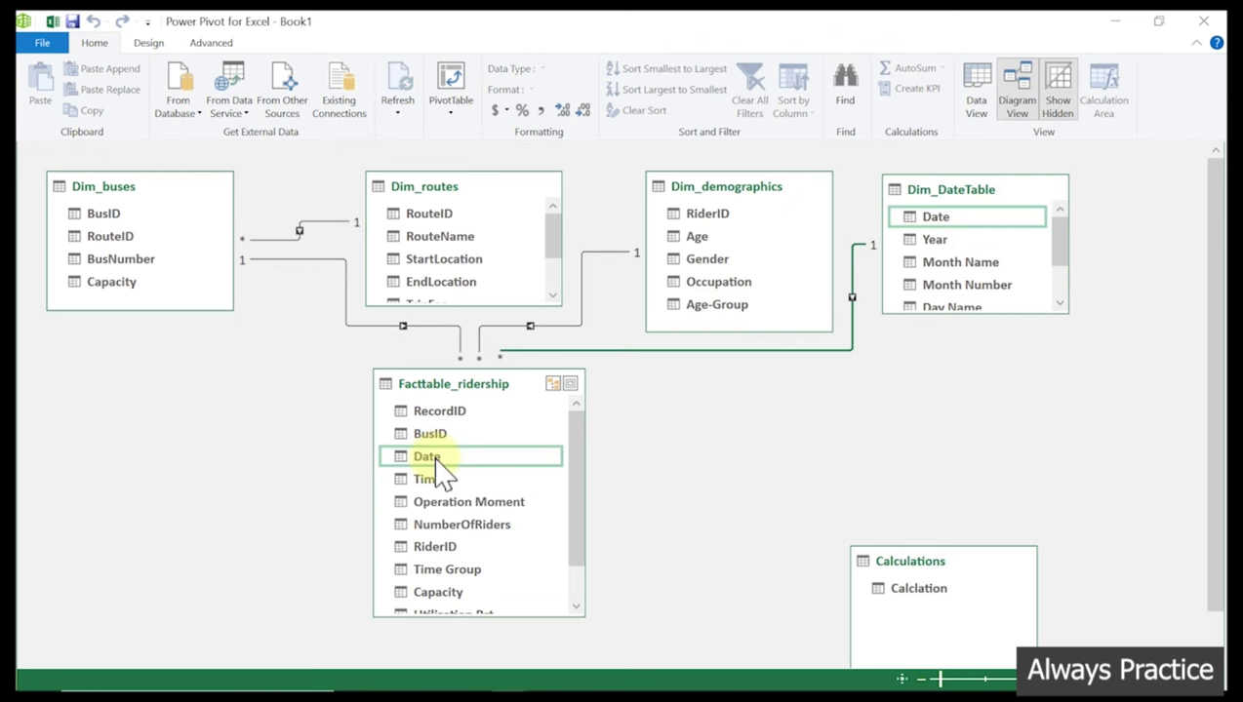
# Delete the Date relationship between Dim_DateTable and Facttable_ridership from the model
pyautogui.rightClick(673, 351)
pyautogui.click(716, 429)
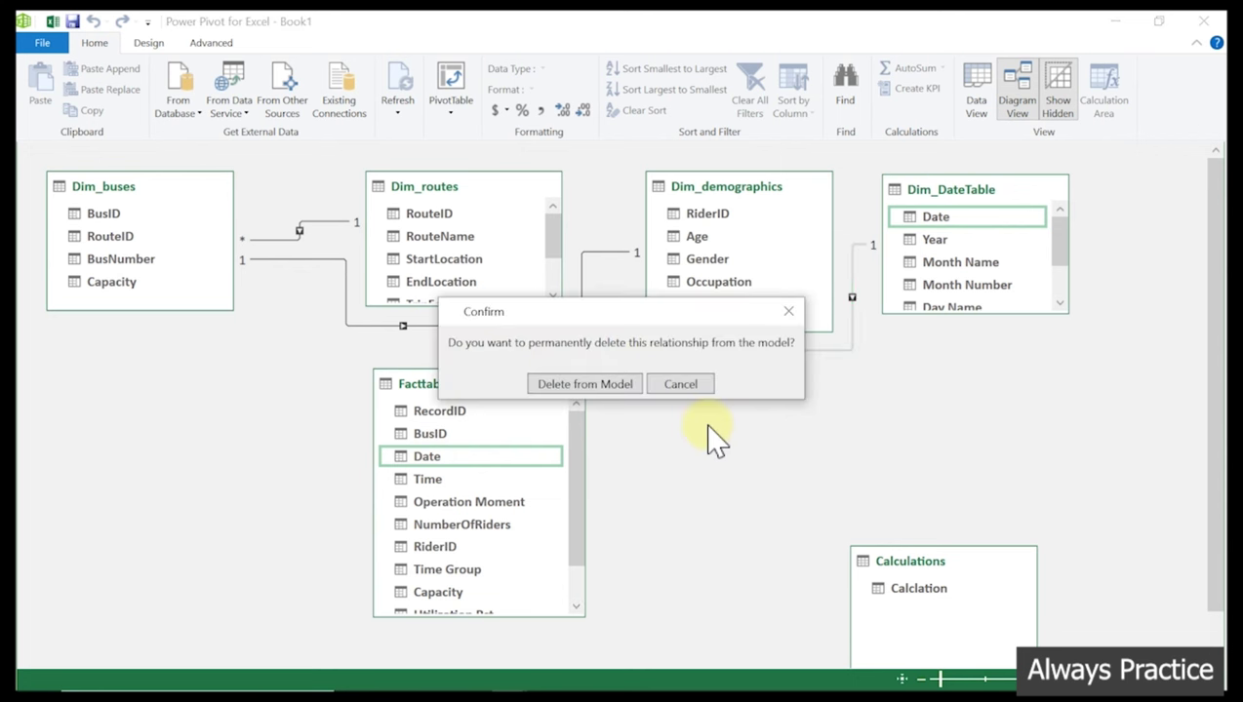
pyautogui.click(605, 385)
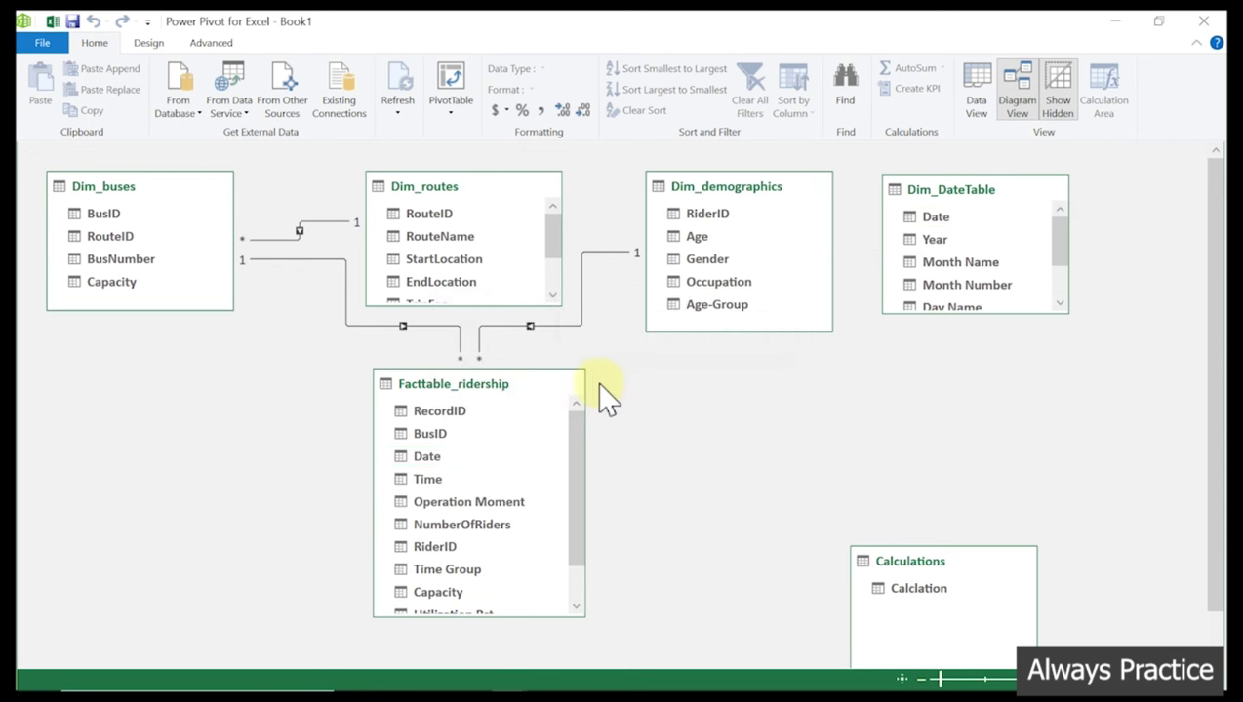
# Relate Dim_DateTable to Facttable_ridership on Date, editing the relationship to use the fact table's Date column instead of BusID
pyautogui.click(942, 220)
pyautogui.moveTo(945, 225); pyautogui.dragTo(439, 438)
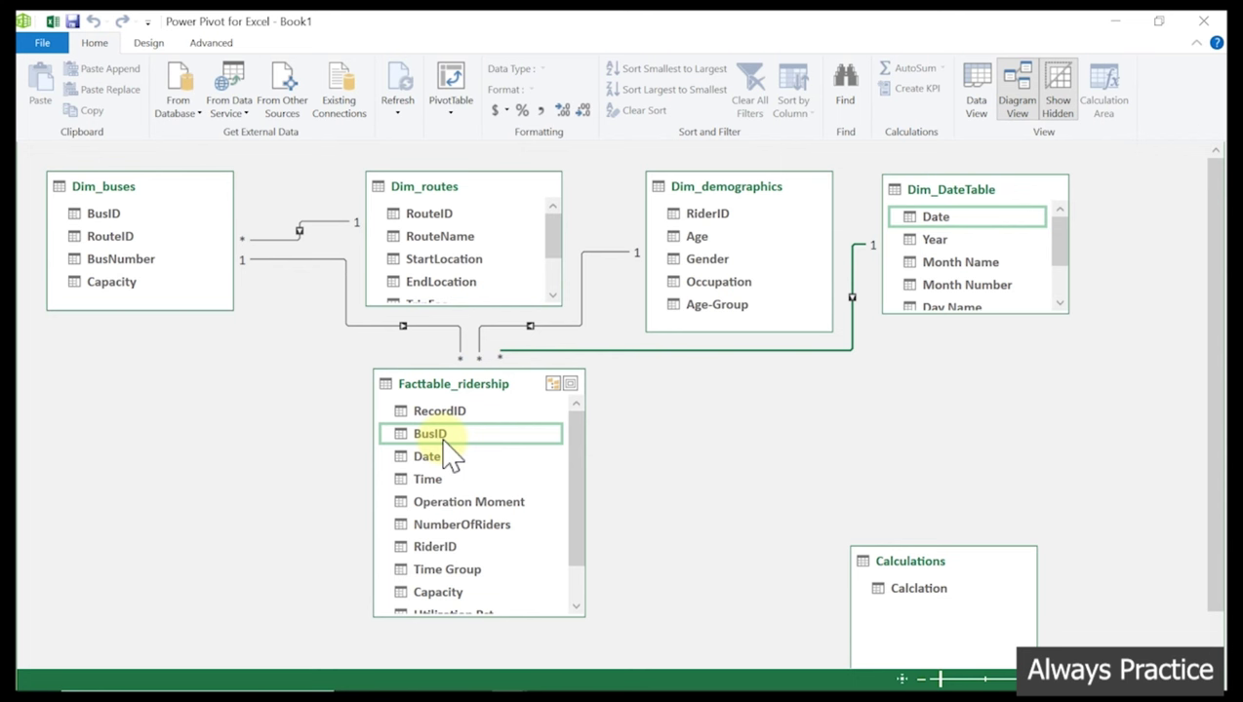
pyautogui.rightClick(661, 350)
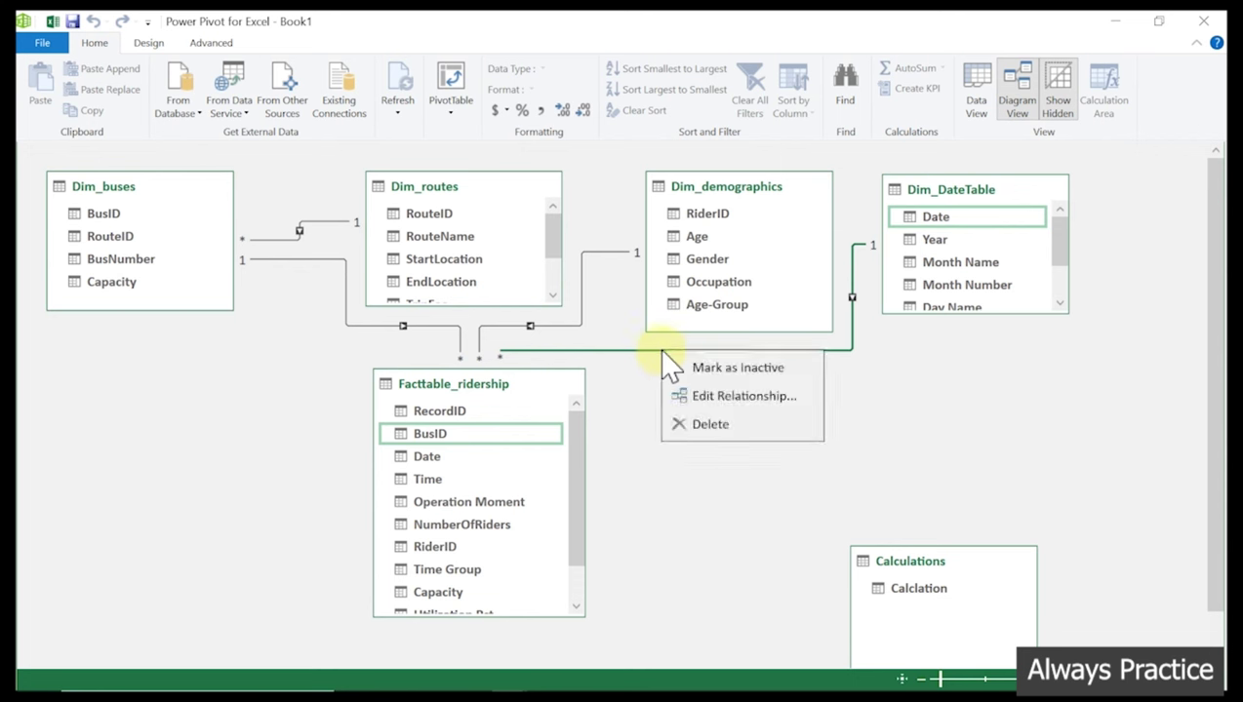
pyautogui.click(720, 410)
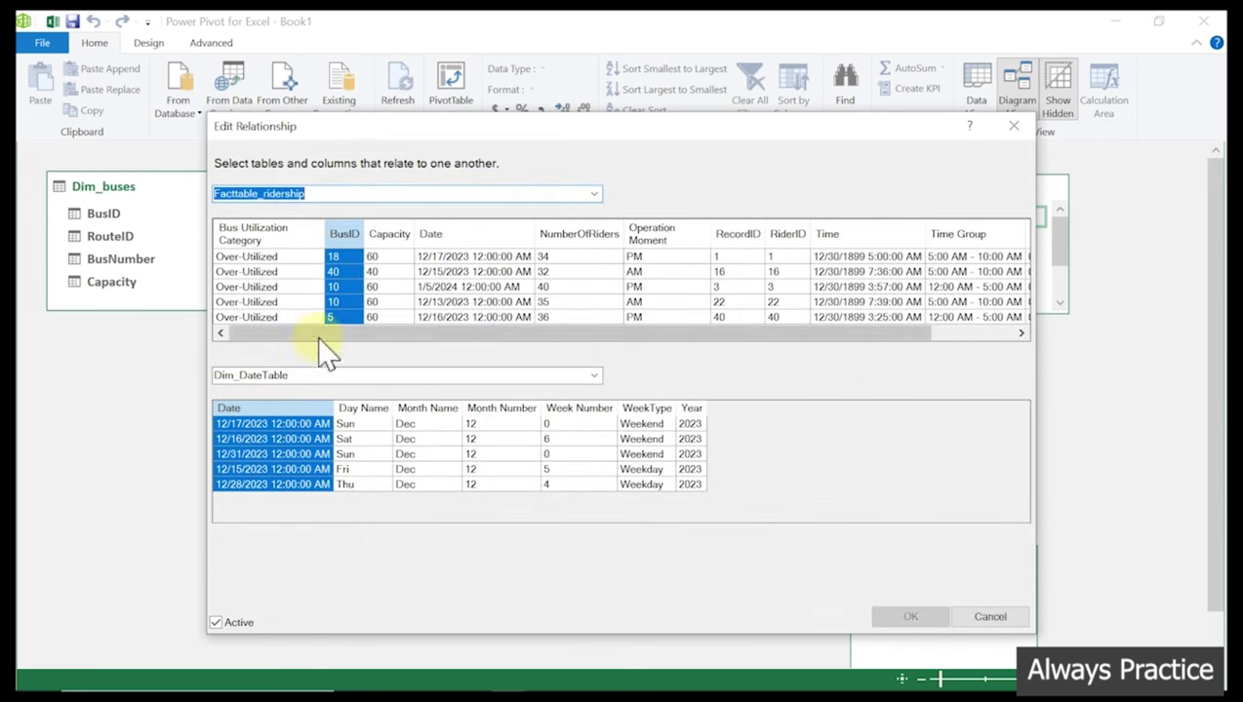
pyautogui.click(347, 239)
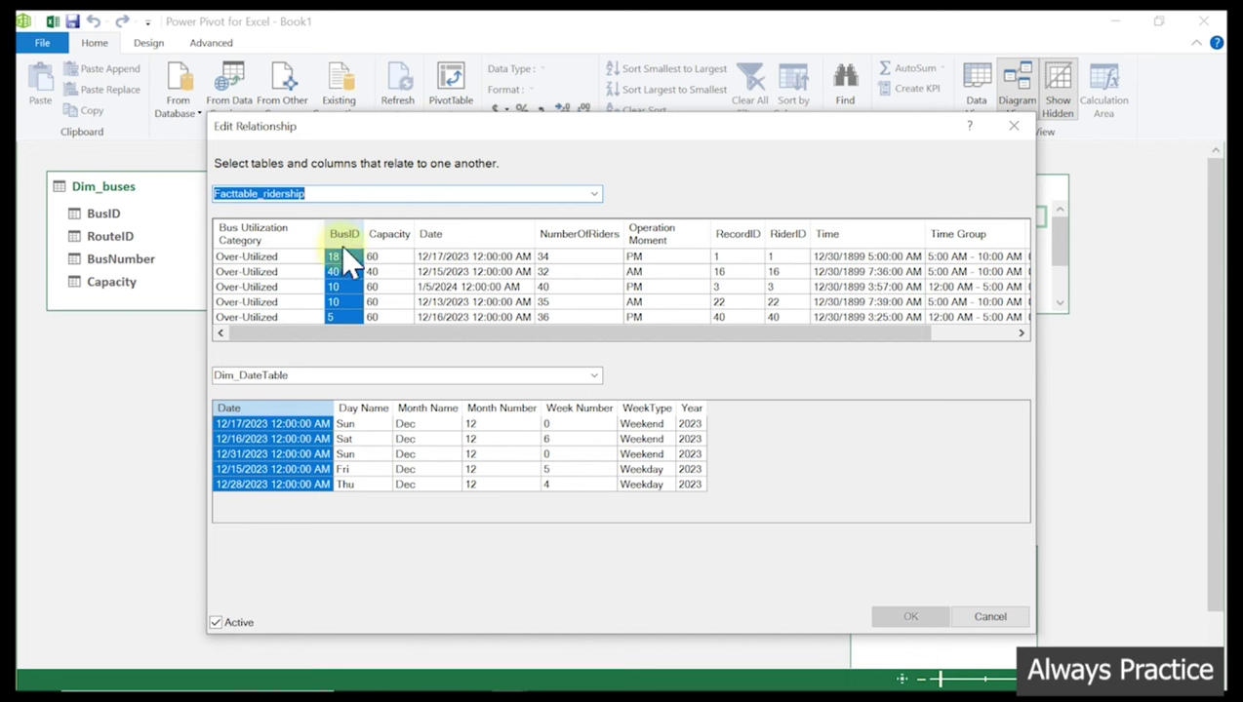
pyautogui.click(441, 239)
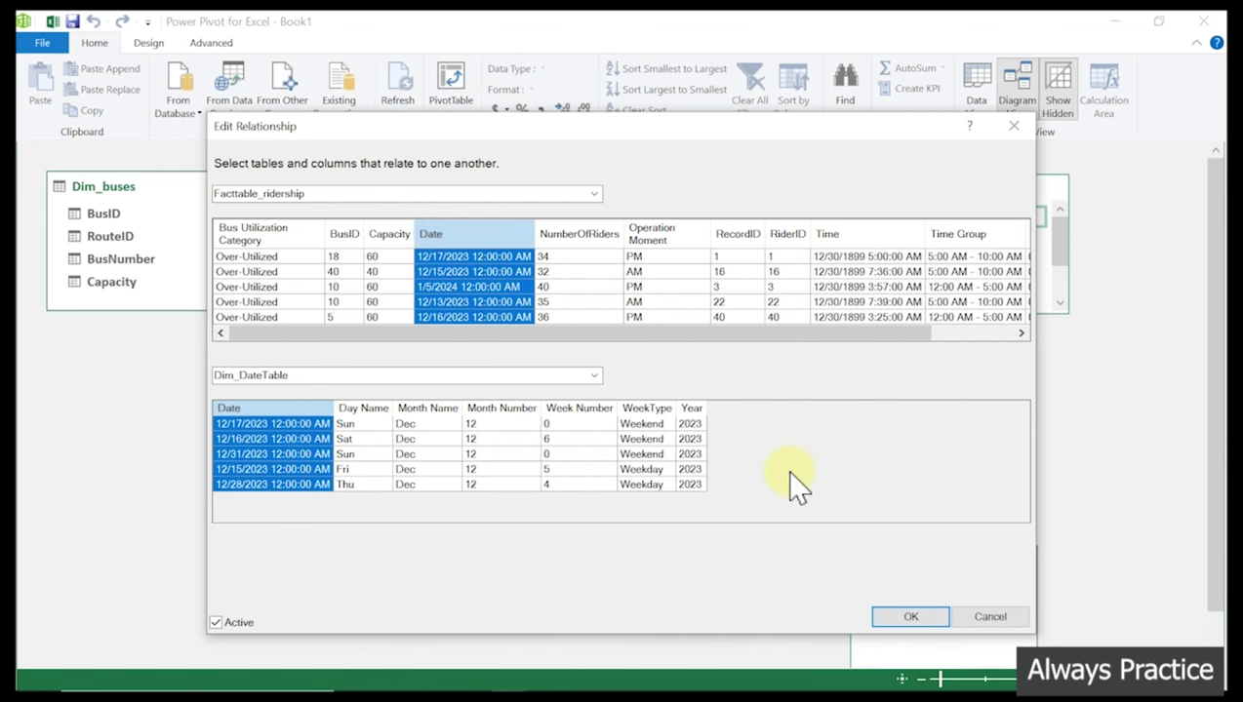
pyautogui.click(907, 618)
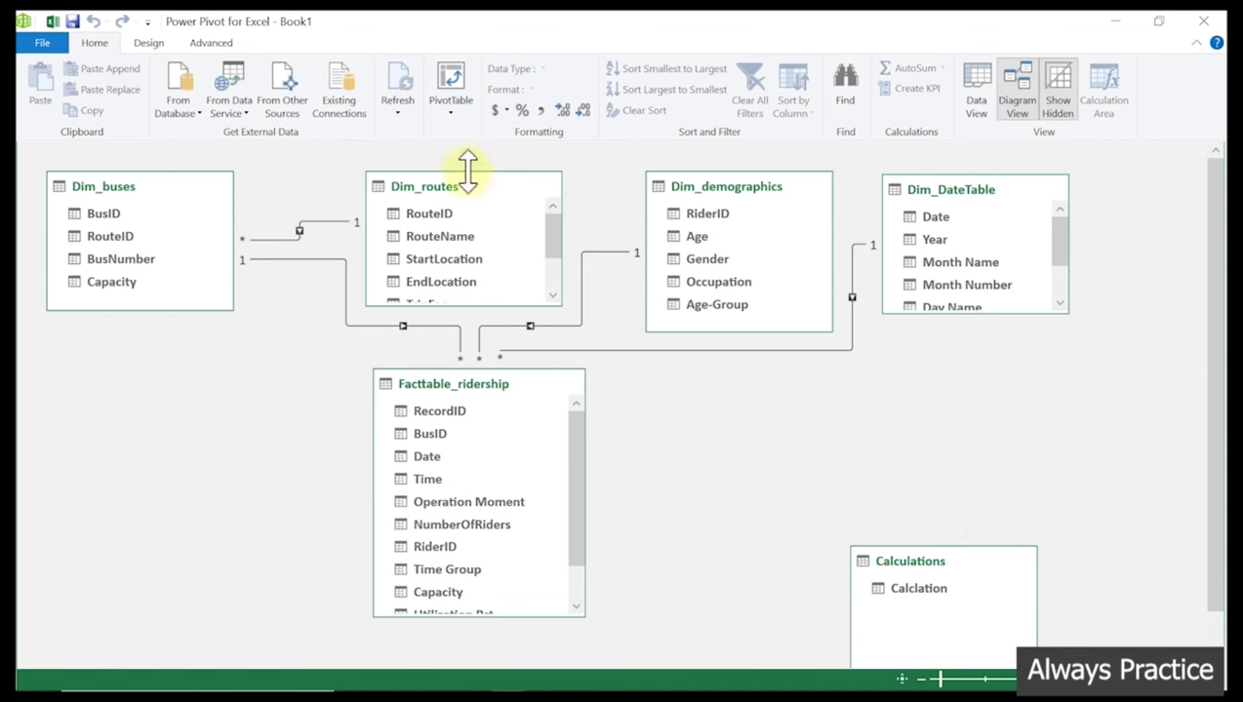
# Rearrange the diagram so Dim_buses sits beside Facttable_ridership with Dim_routes directly above it
pyautogui.moveTo(475, 193); pyautogui.dragTo(372, 162)
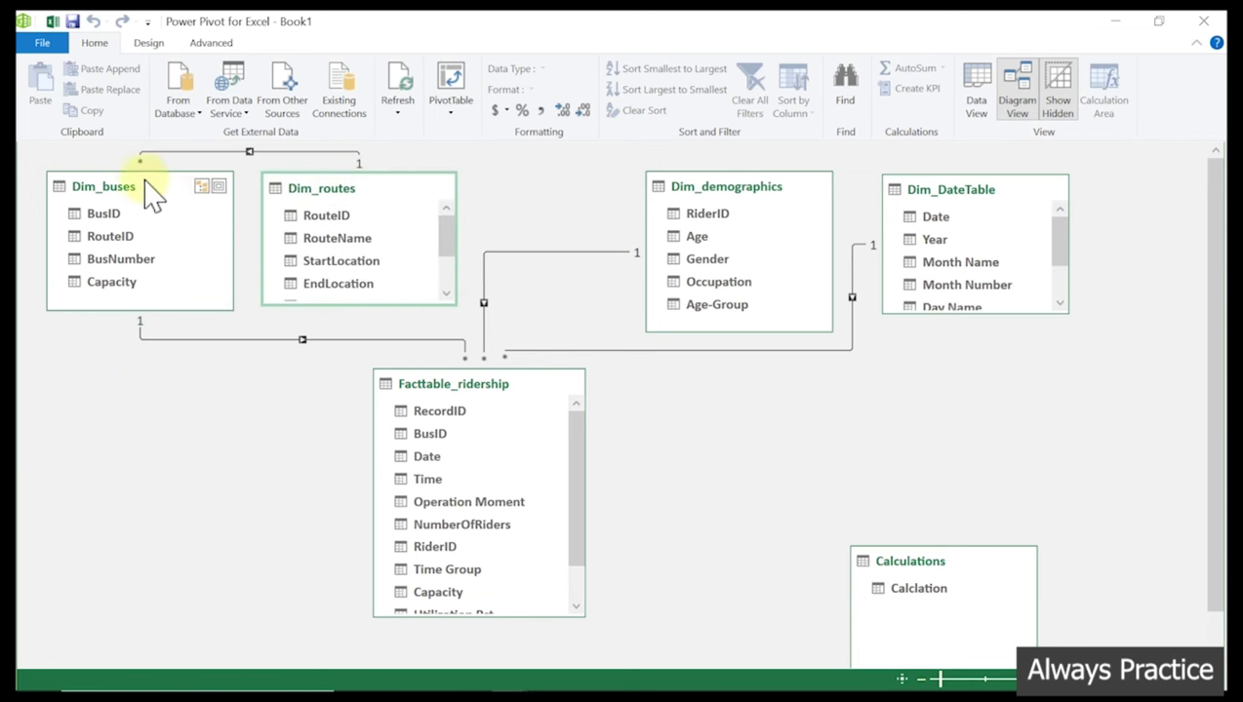
pyautogui.moveTo(152, 195); pyautogui.dragTo(158, 358)
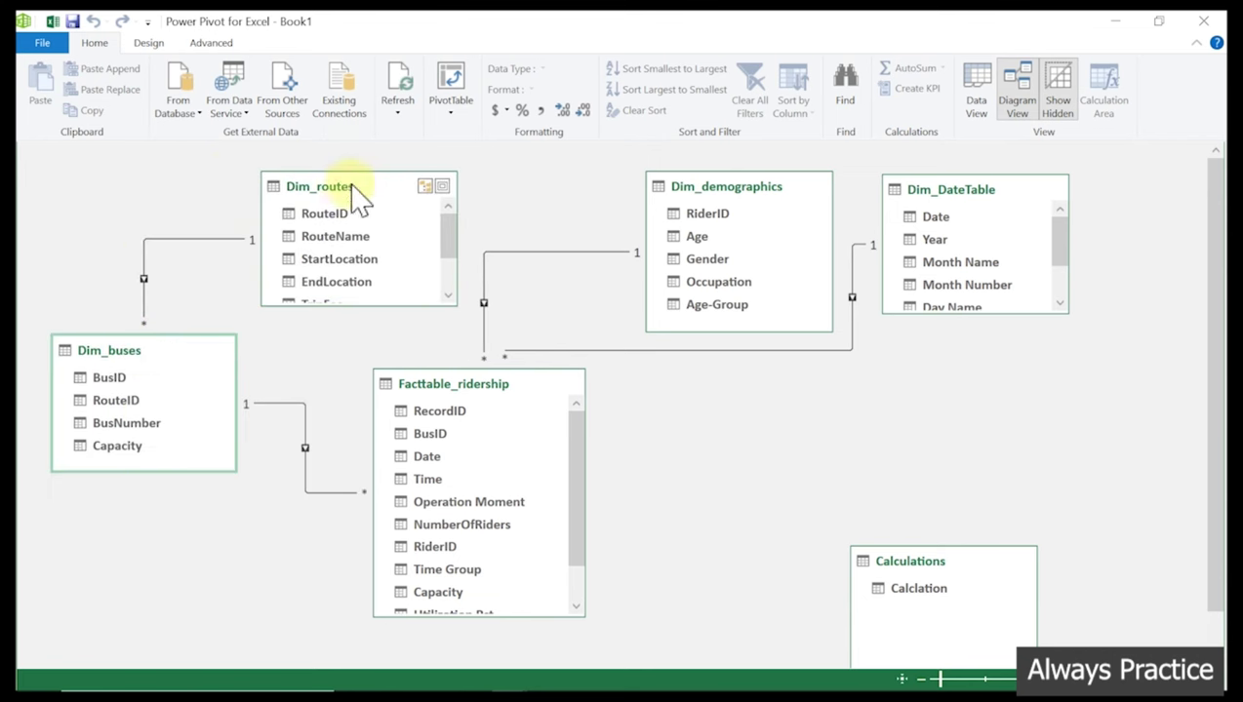
pyautogui.moveTo(353, 188); pyautogui.dragTo(207, 189)
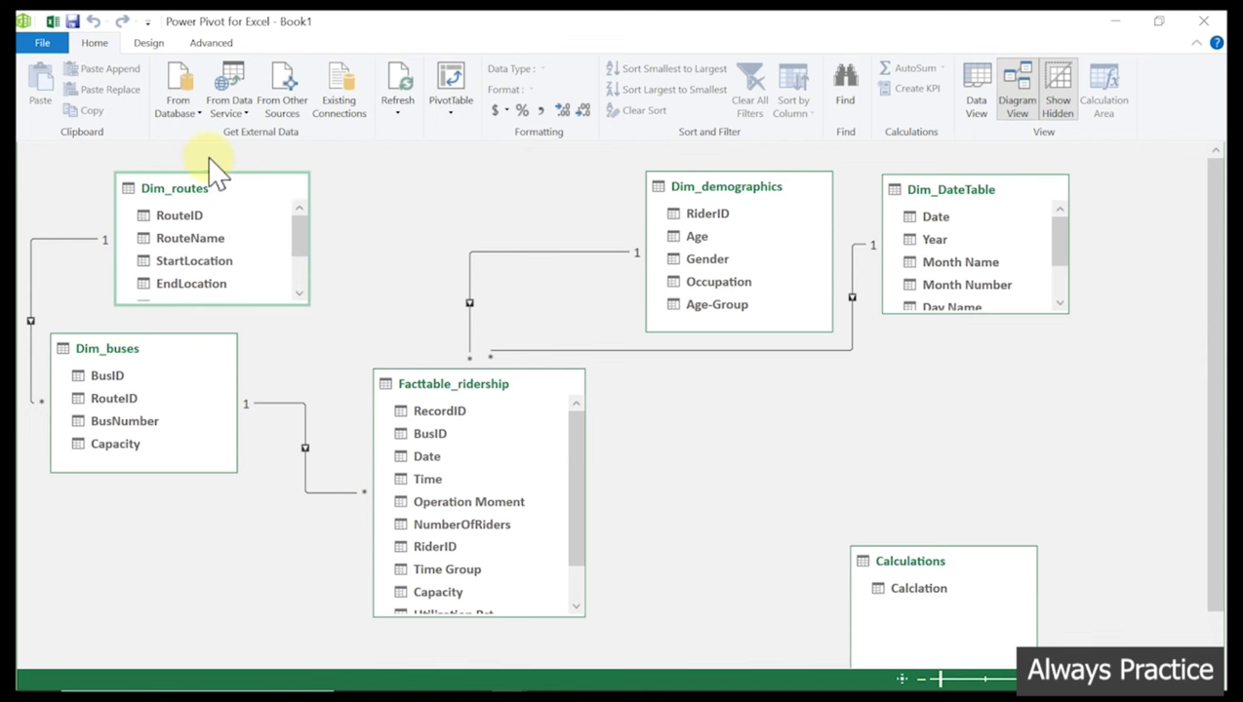
# Line up Dim_demographics, Dim_DateTable and Calculations in a row beside Dim_routes, and place Facttable_ridership below Dim_demographics and Dim_DateTable
pyautogui.moveTo(787, 193); pyautogui.dragTo(498, 190)
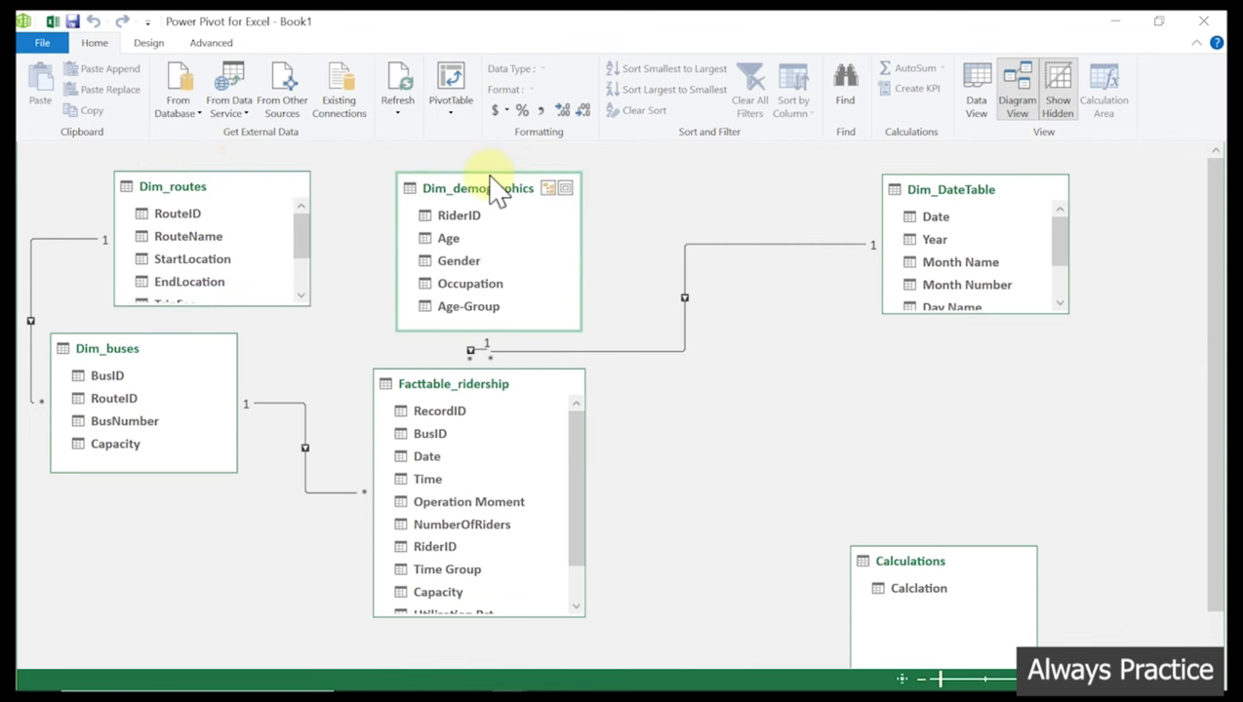
pyautogui.moveTo(943, 191); pyautogui.dragTo(695, 176)
pyautogui.moveTo(951, 564); pyautogui.dragTo(971, 537)
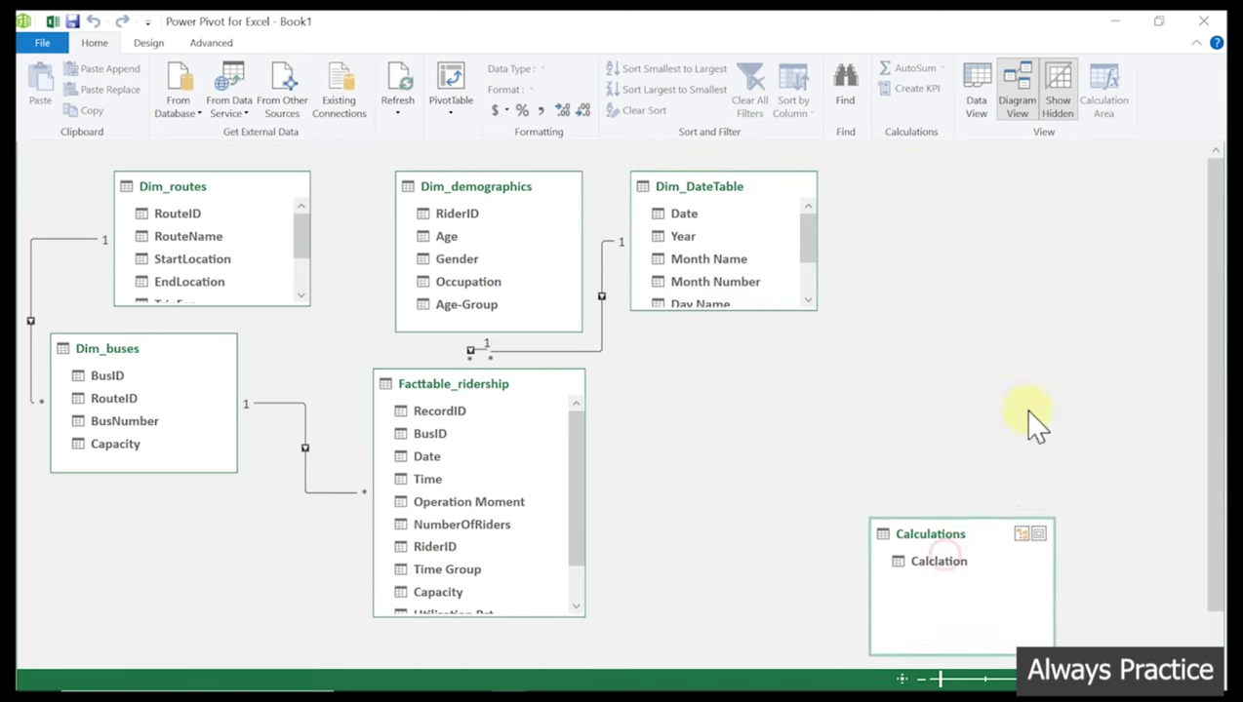
pyautogui.moveTo(1028, 410); pyautogui.dragTo(978, 166)
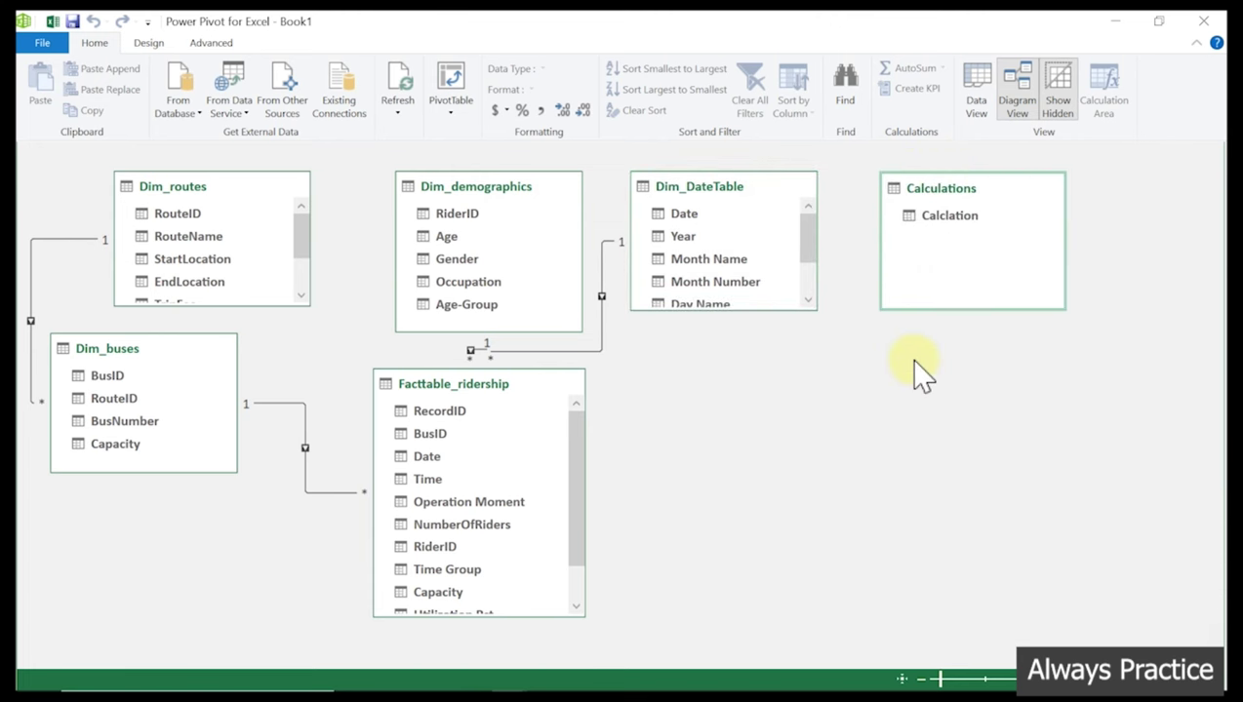
pyautogui.moveTo(518, 408); pyautogui.dragTo(698, 422)
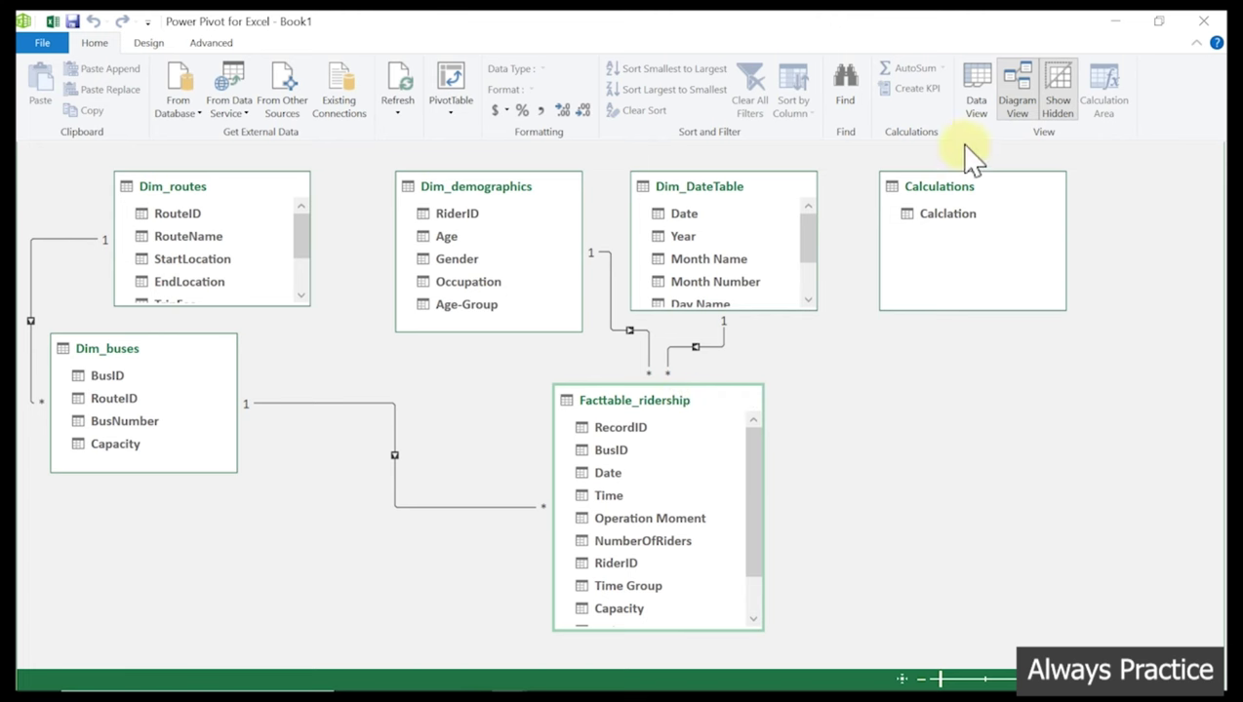
# Create a PivotTable from the data model on a new worksheet in Excel
pyautogui.click(976, 98)
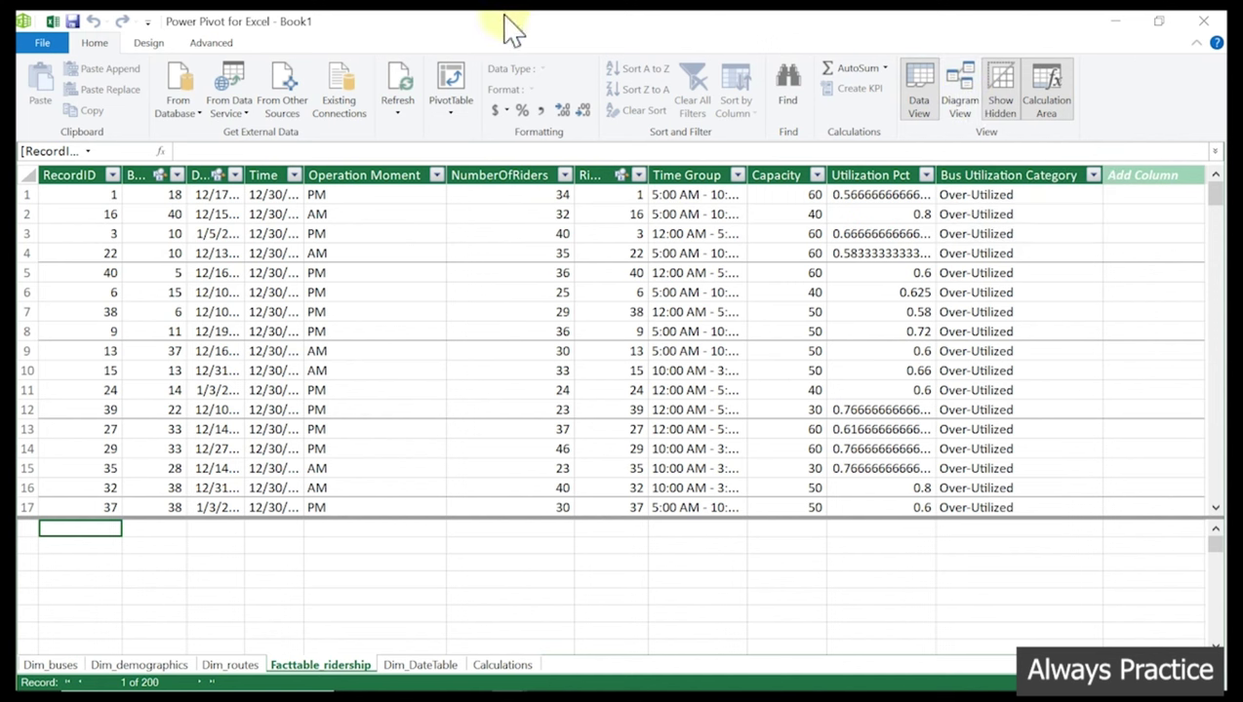
pyautogui.click(449, 114)
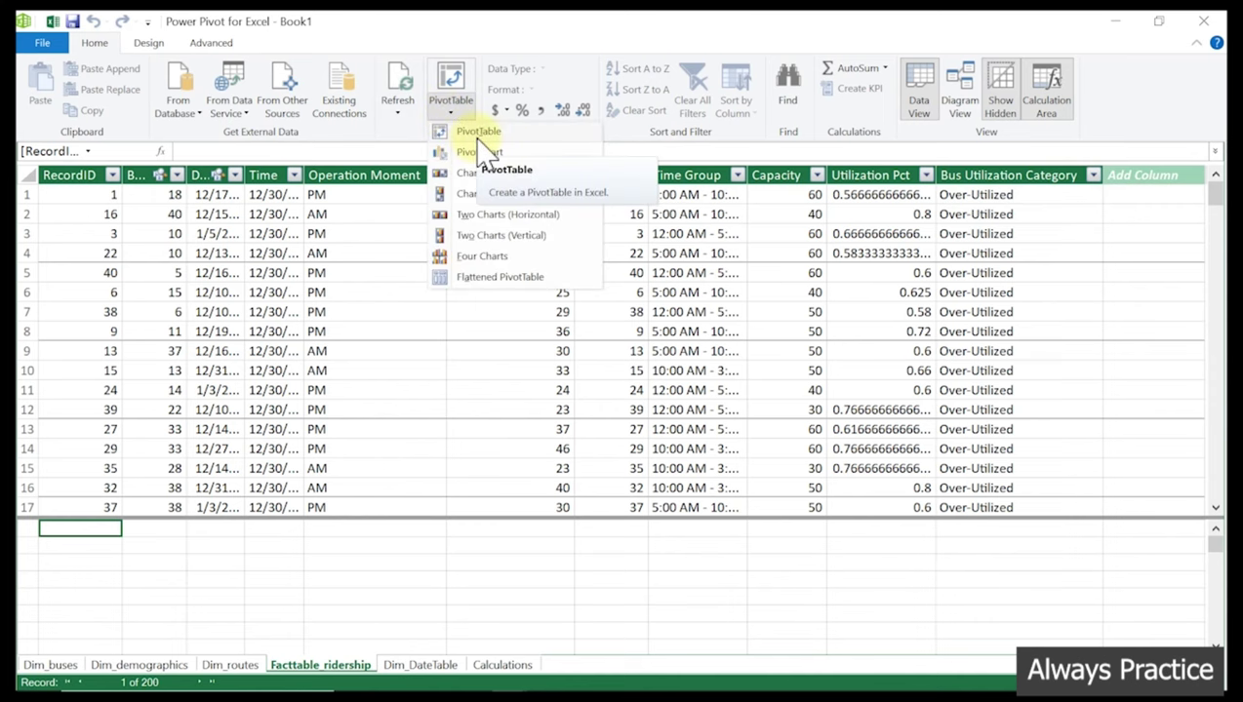
pyautogui.click(477, 132)
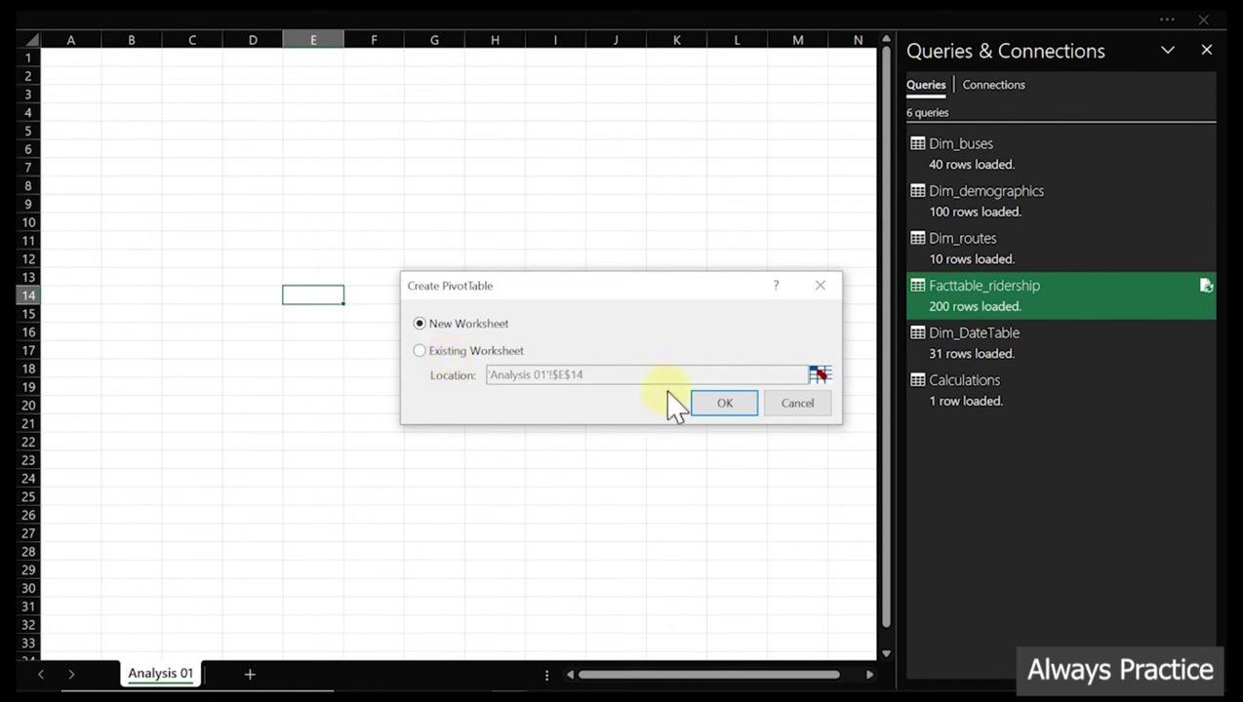
pyautogui.click(709, 406)
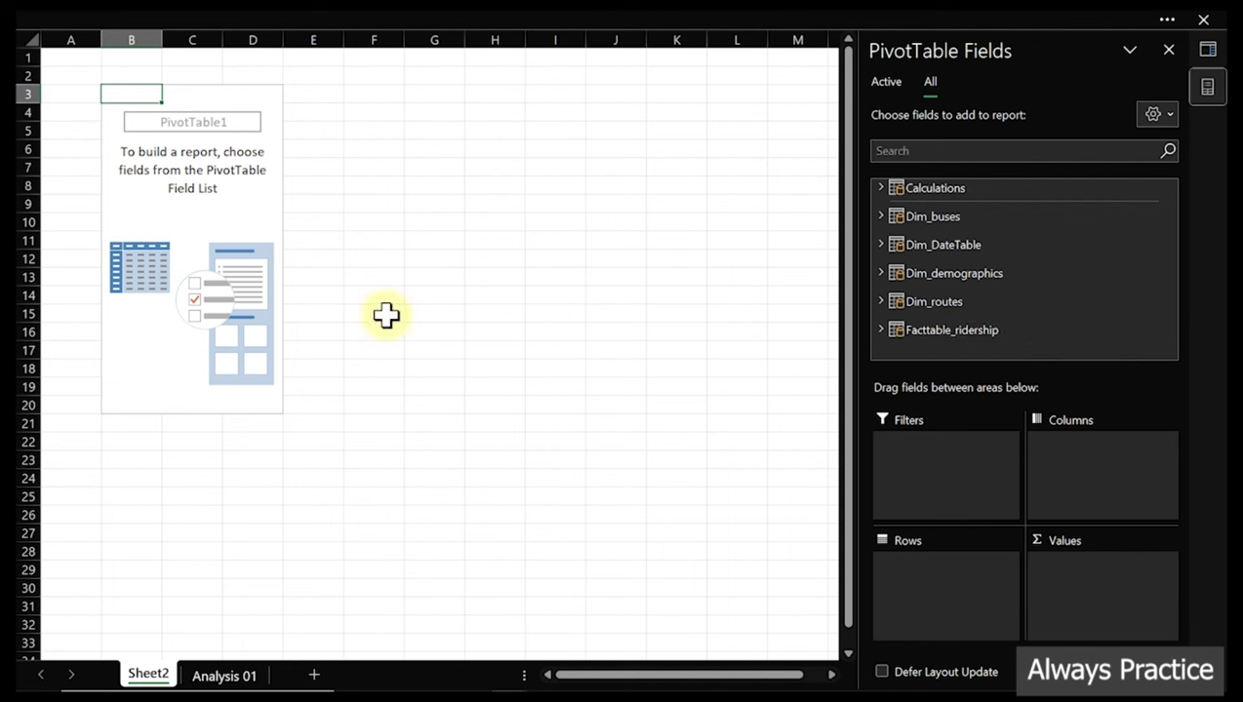
# Delete the new worksheet that holds the empty PivotTable
pyautogui.rightClick(151, 673)
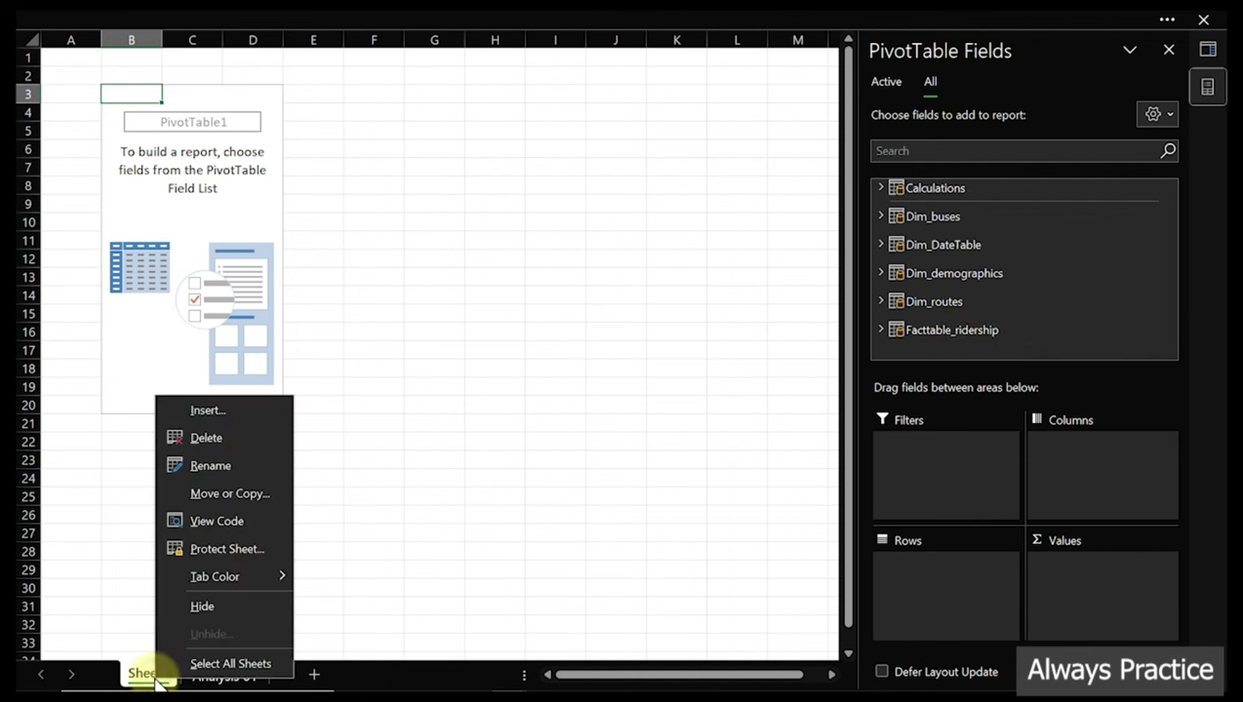
pyautogui.click(200, 438)
pyautogui.click(603, 414)
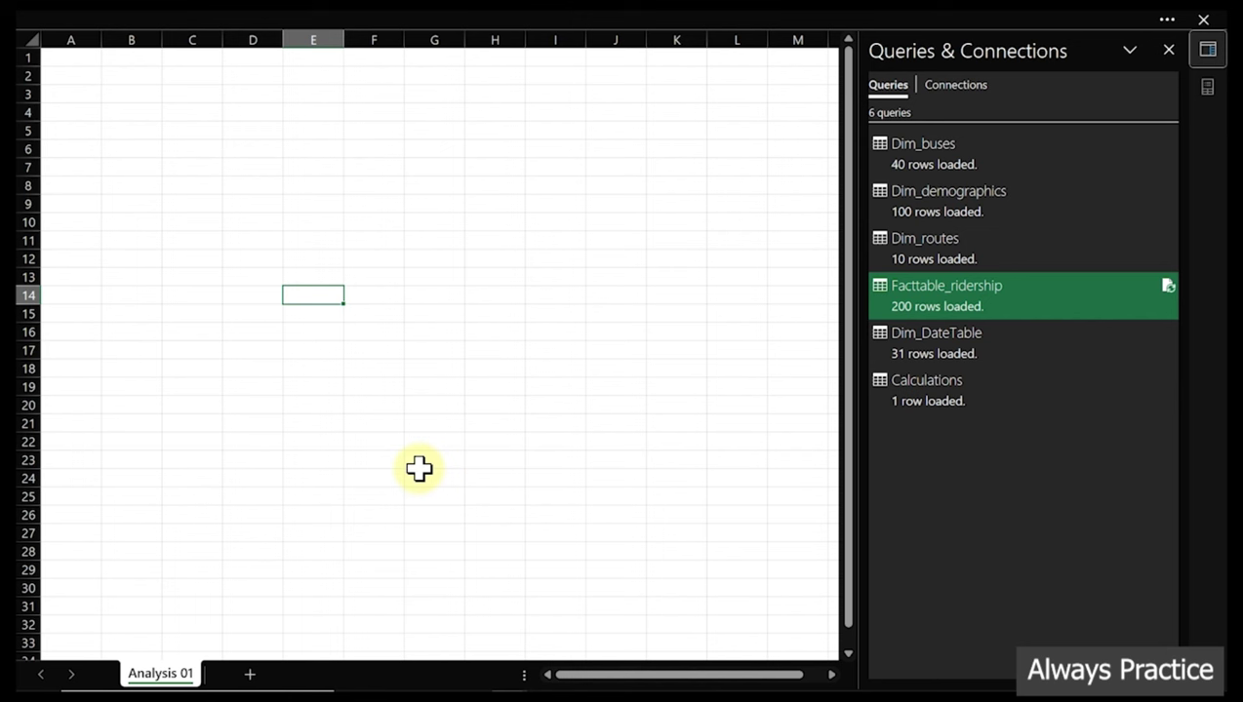
# Insert a PivotTable from the data model at cell D9 of the existing Analysis 01 worksheet
pyautogui.click(323, 313)
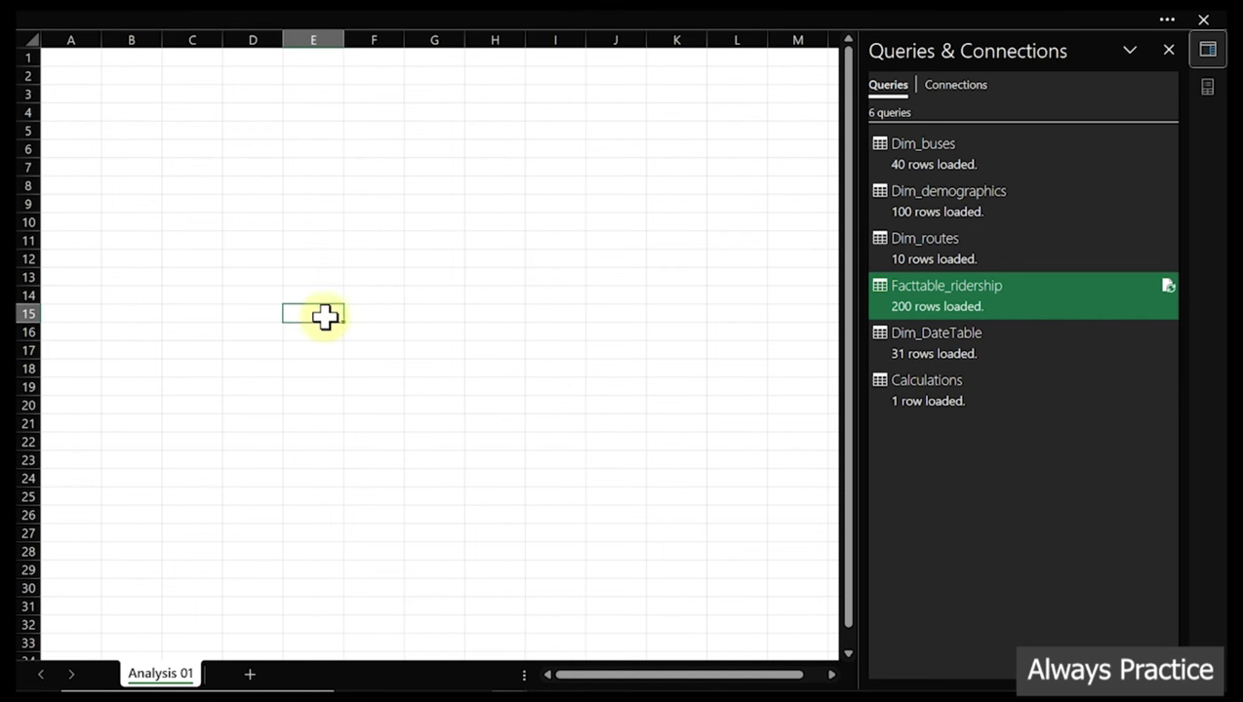
pyautogui.click(498, 19)
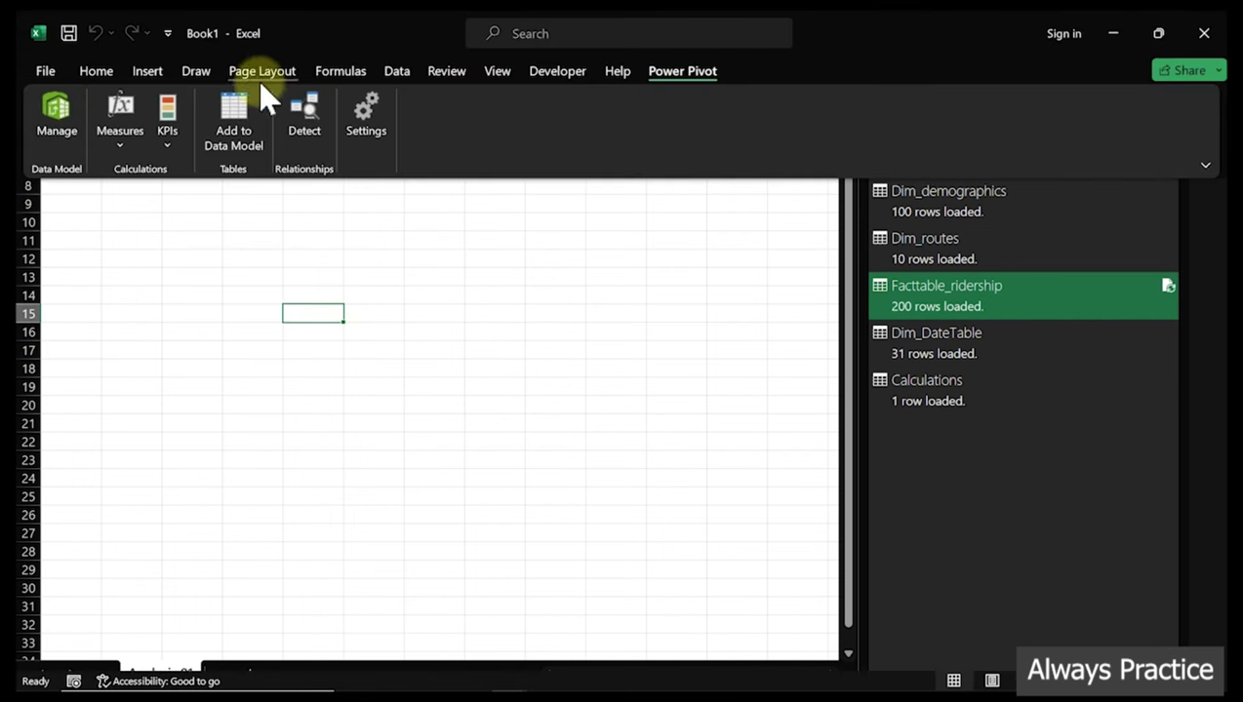
pyautogui.click(158, 75)
pyautogui.click(78, 144)
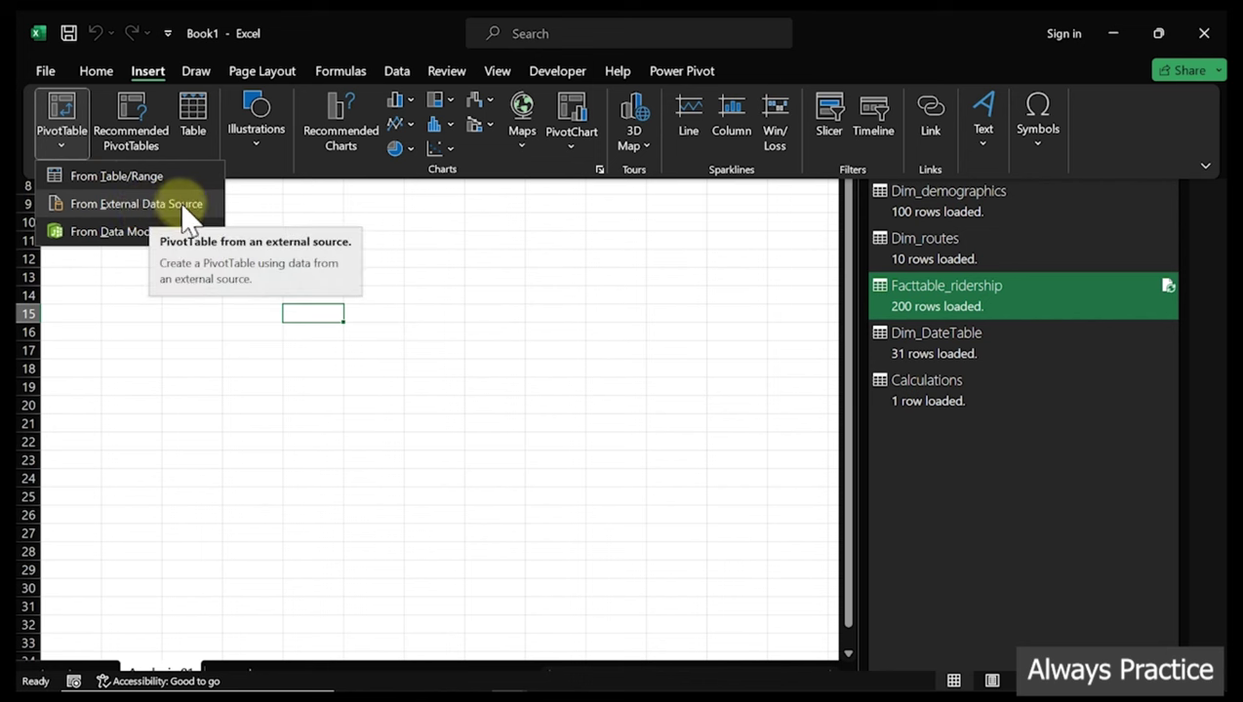
pyautogui.click(116, 233)
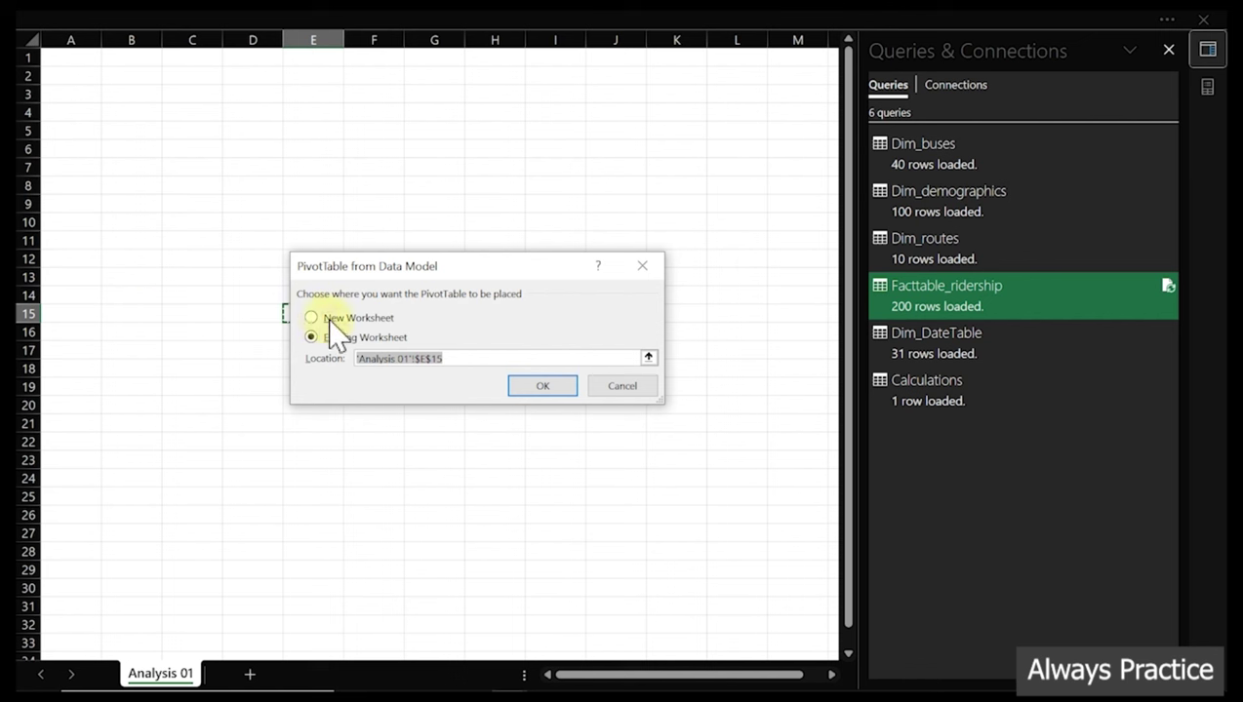
pyautogui.click(236, 203)
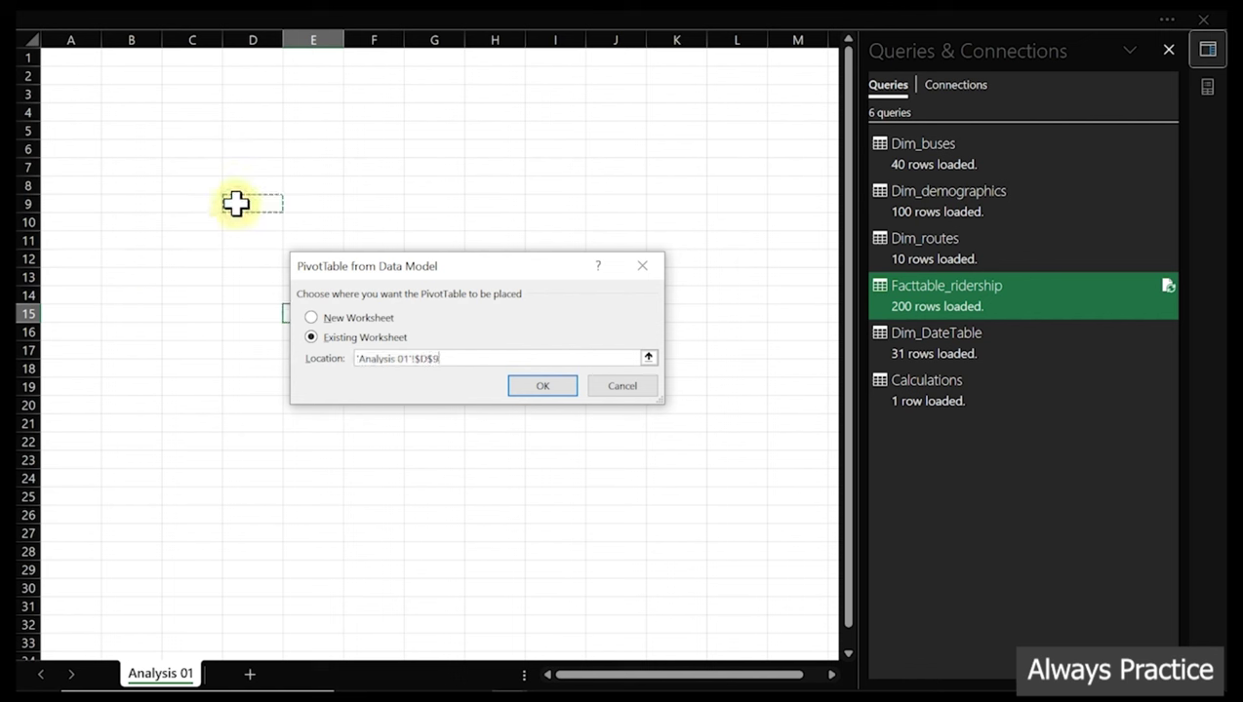
pyautogui.click(538, 386)
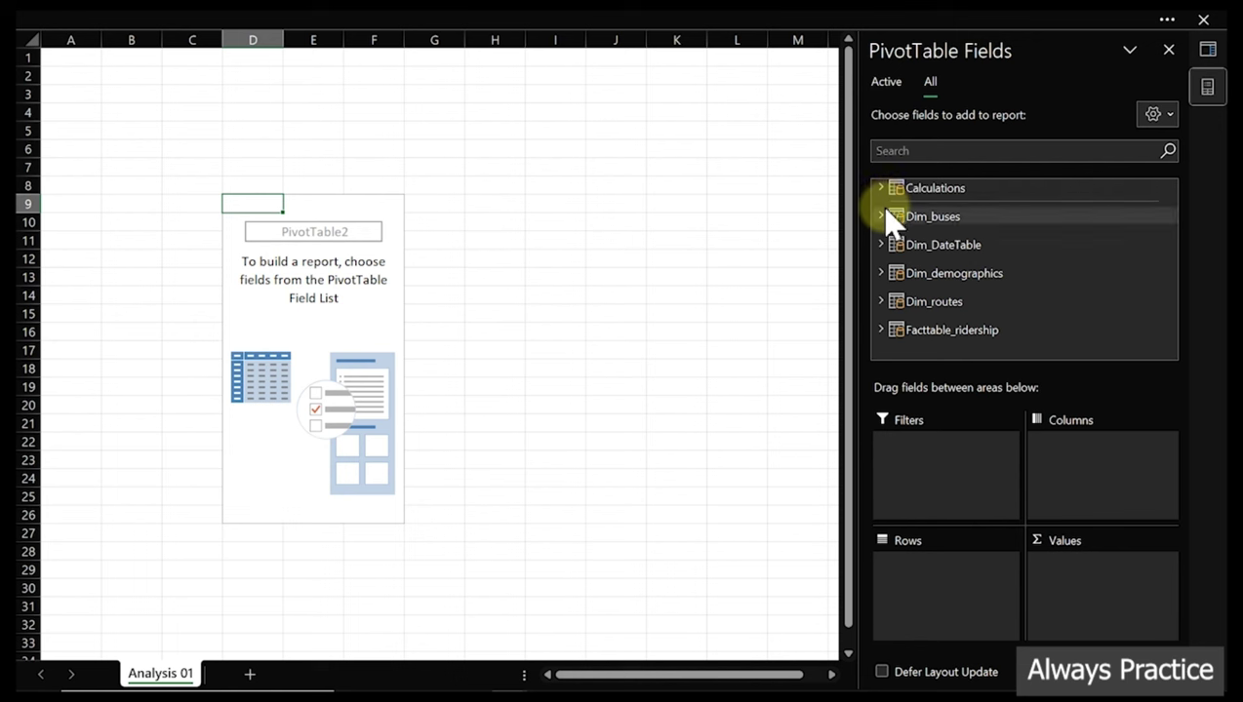
# Add Age-Group from Dim_demographics to the PivotTable's rows
pyautogui.click(882, 272)
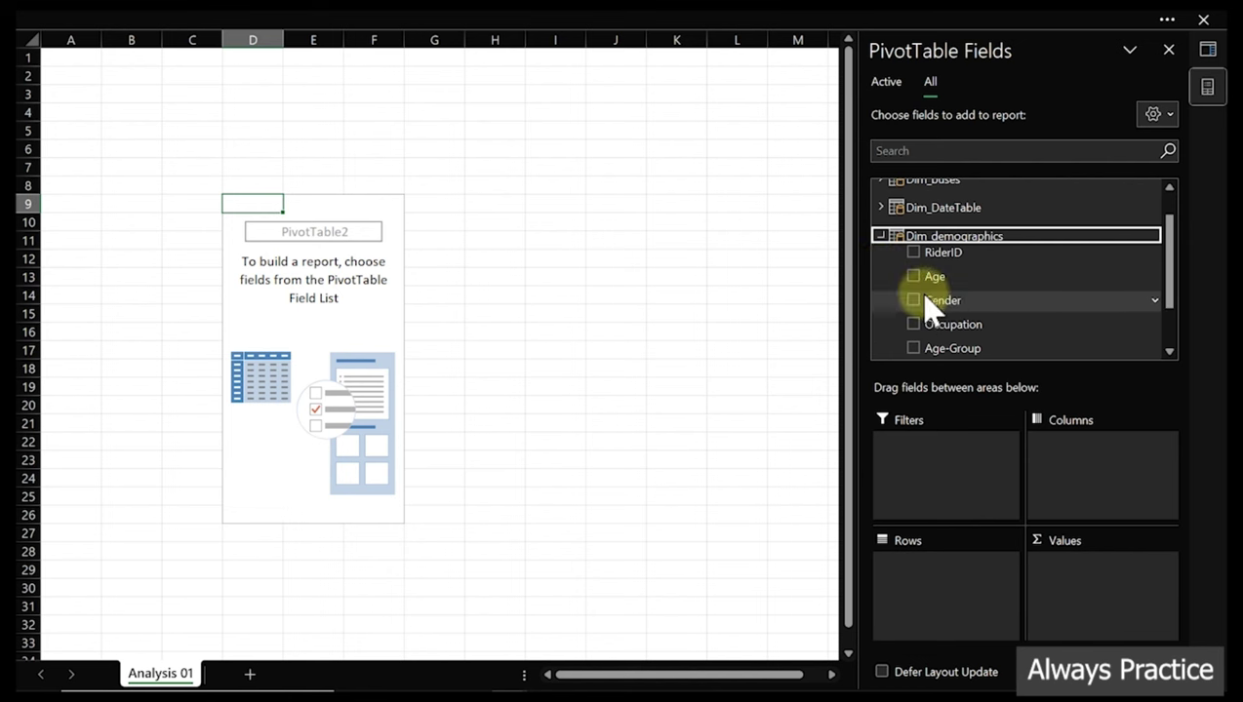
pyautogui.click(913, 349)
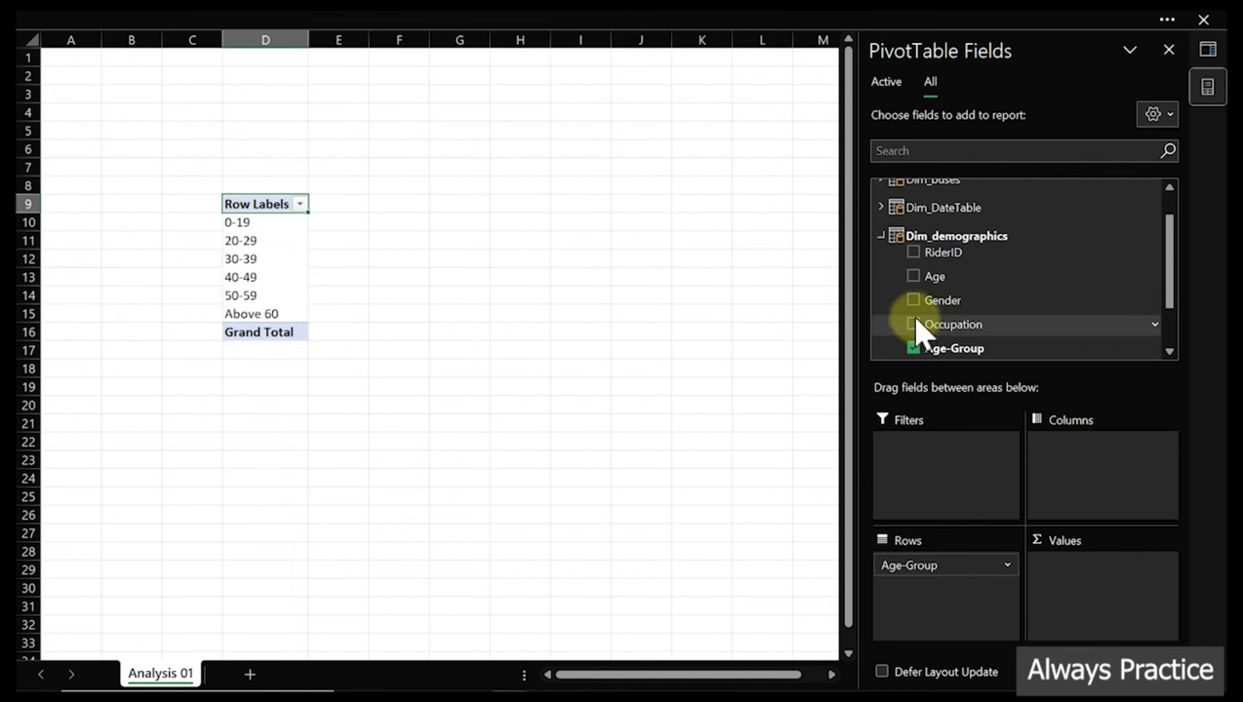
pyautogui.click(885, 242)
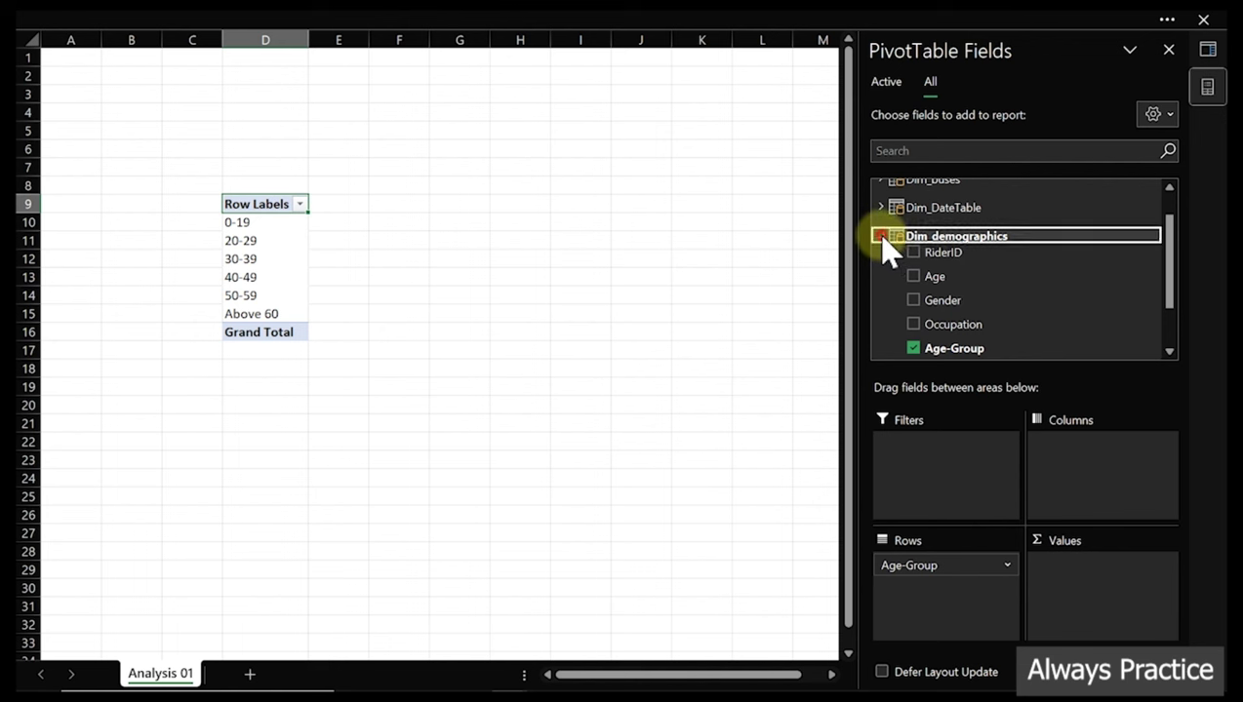
# Place the Date field from Facttable_ridership in the PivotTable's values
pyautogui.click(882, 329)
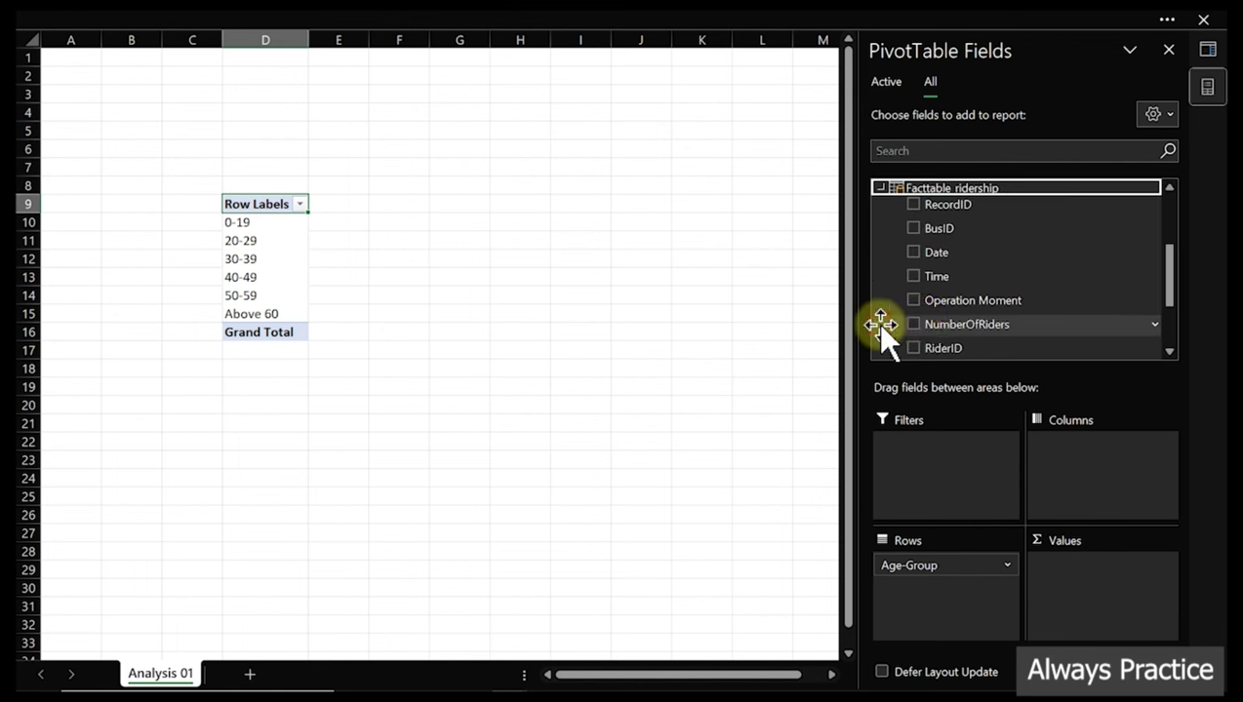
pyautogui.click(943, 251)
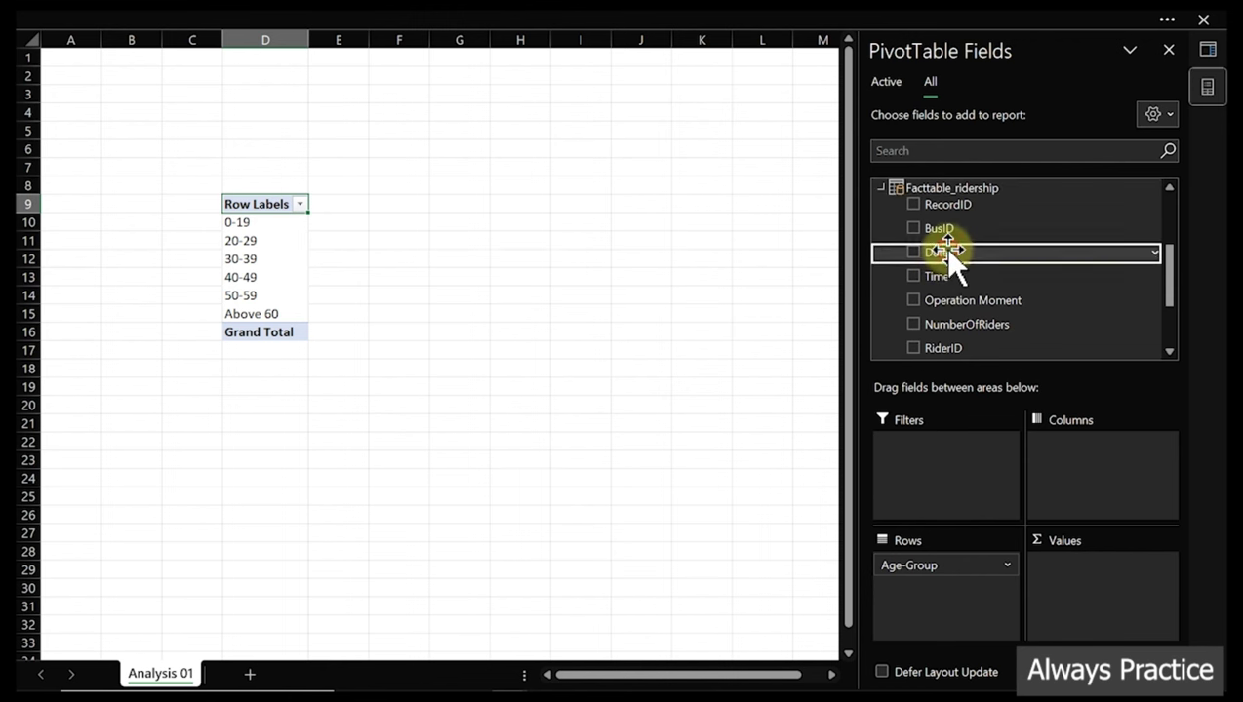
pyautogui.moveTo(943, 247); pyautogui.dragTo(1098, 573)
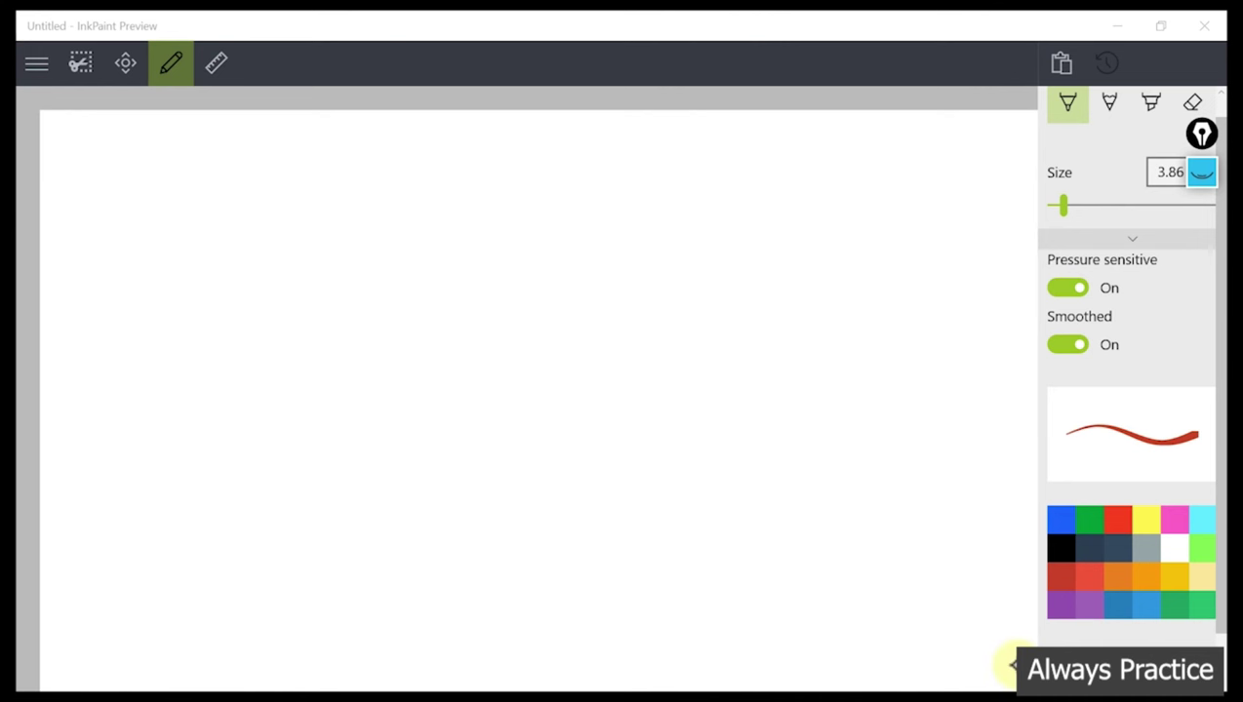
# Switch to InkPaint and handwrite "function/formula" in red across the upper part of the blank canvas
pyautogui.moveTo(283, 182)
pyautogui.mouseDown()
pyautogui.moveTo(239, 269)
pyautogui.moveTo(261, 221)
pyautogui.moveTo(289, 244)
pyautogui.mouseUp()
pyautogui.moveTo(312, 209)
pyautogui.mouseDown()
pyautogui.moveTo(311, 239)
pyautogui.moveTo(328, 218)
pyautogui.moveTo(363, 242)
pyautogui.mouseUp()
pyautogui.moveTo(404, 185)
pyautogui.mouseDown()
pyautogui.moveTo(394, 246)
pyautogui.moveTo(422, 207)
pyautogui.mouseUp()
pyautogui.moveTo(357, 236)
pyautogui.mouseDown()
pyautogui.moveTo(377, 246)
pyautogui.moveTo(424, 227)
pyautogui.moveTo(420, 244)
pyautogui.mouseUp()
pyautogui.moveTo(446, 219); pyautogui.dragTo(487, 223)
pyautogui.moveTo(548, 174); pyautogui.dragTo(496, 262)
pyautogui.moveTo(602, 177); pyautogui.dragTo(560, 287)
pyautogui.moveTo(566, 240)
pyautogui.mouseDown()
pyautogui.moveTo(640, 234)
pyautogui.moveTo(656, 221)
pyautogui.moveTo(742, 226)
pyautogui.moveTo(787, 182)
pyautogui.moveTo(792, 220)
pyautogui.moveTo(810, 230)
pyautogui.mouseUp()
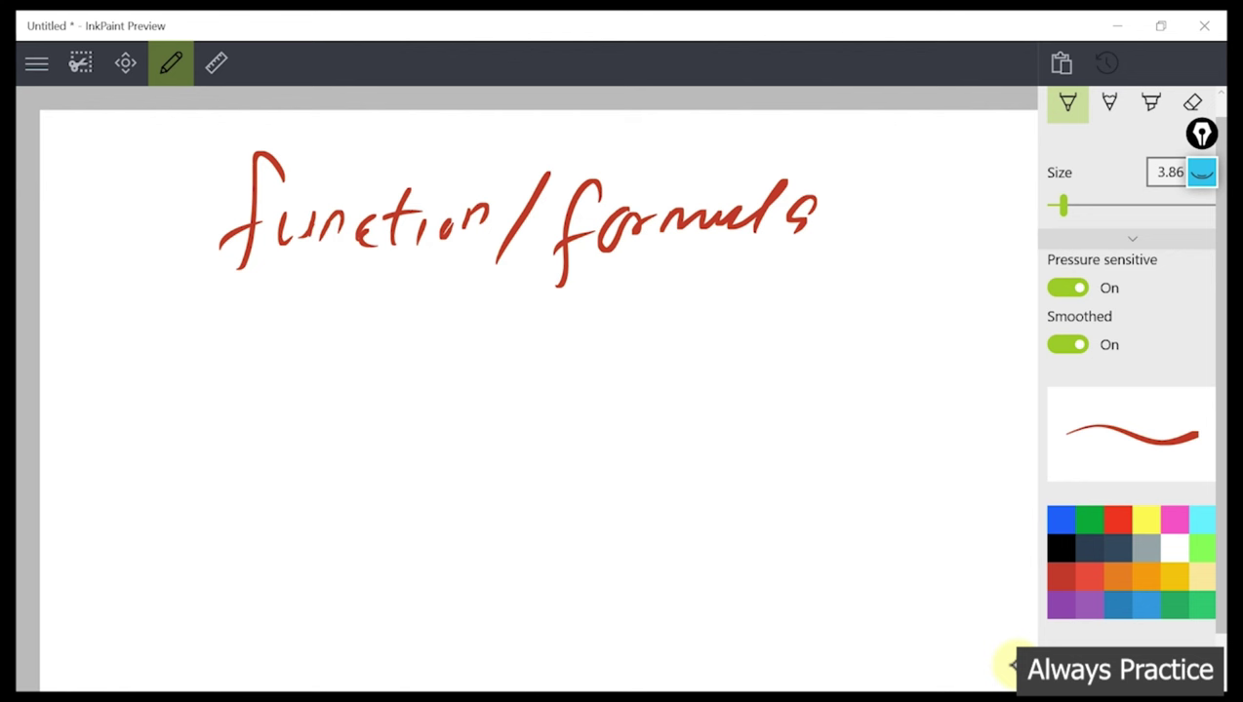
# Handwrite "Drag and drop" in red on the line below "function/formula"
pyautogui.moveTo(256, 329)
pyautogui.mouseDown()
pyautogui.moveTo(240, 385)
pyautogui.moveTo(222, 395)
pyautogui.mouseUp()
pyautogui.moveTo(287, 366)
pyautogui.mouseDown()
pyautogui.moveTo(310, 337)
pyautogui.moveTo(347, 368)
pyautogui.moveTo(318, 418)
pyautogui.mouseUp()
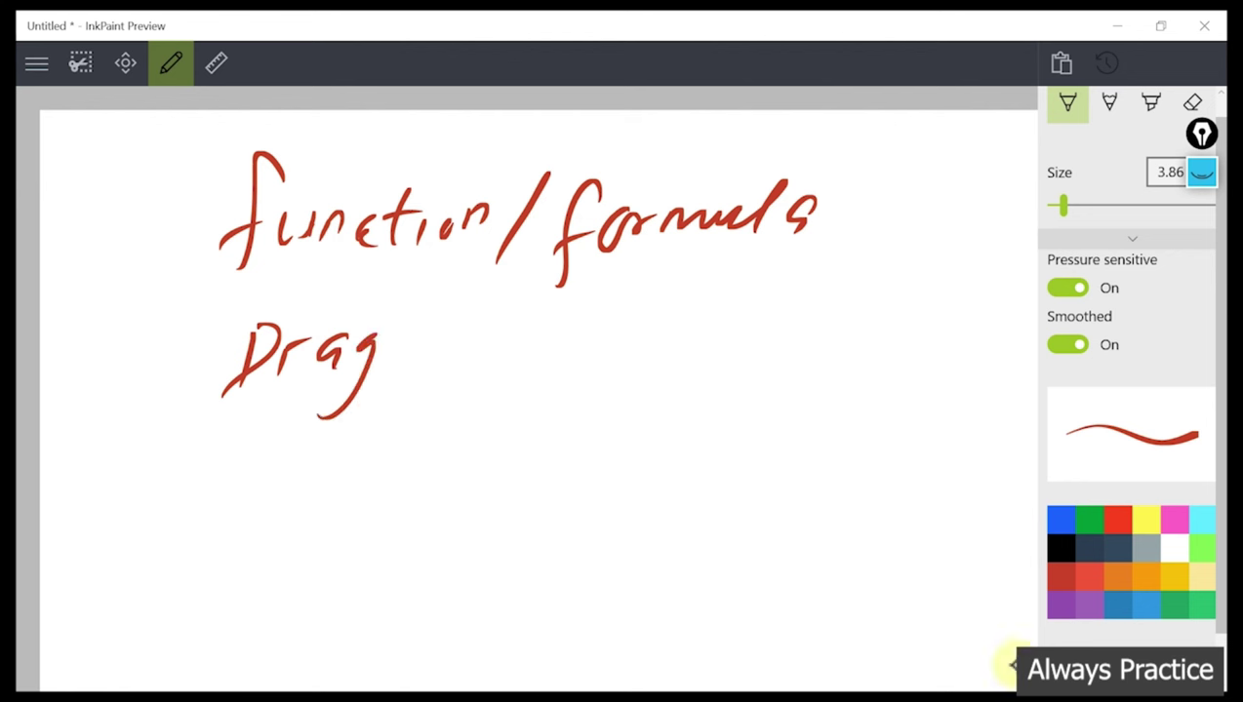
pyautogui.moveTo(459, 351)
pyautogui.mouseDown()
pyautogui.moveTo(460, 365)
pyautogui.moveTo(497, 377)
pyautogui.moveTo(517, 369)
pyautogui.mouseUp()
pyautogui.moveTo(559, 326); pyautogui.dragTo(554, 340)
pyautogui.moveTo(519, 382); pyautogui.dragTo(556, 332)
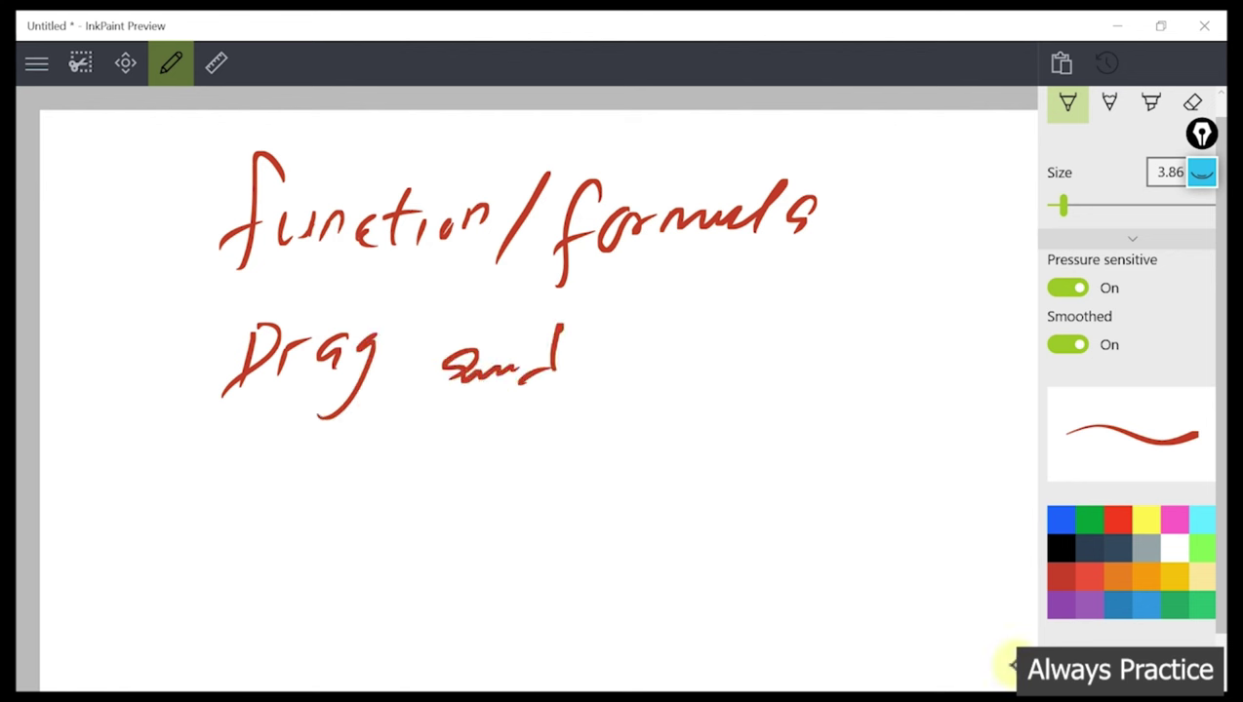
pyautogui.moveTo(648, 332); pyautogui.dragTo(642, 402)
pyautogui.moveTo(634, 359); pyautogui.dragTo(632, 394)
pyautogui.moveTo(674, 362); pyautogui.dragTo(724, 371)
pyautogui.moveTo(734, 348)
pyautogui.mouseDown()
pyautogui.moveTo(716, 400)
pyautogui.moveTo(727, 363)
pyautogui.mouseUp()
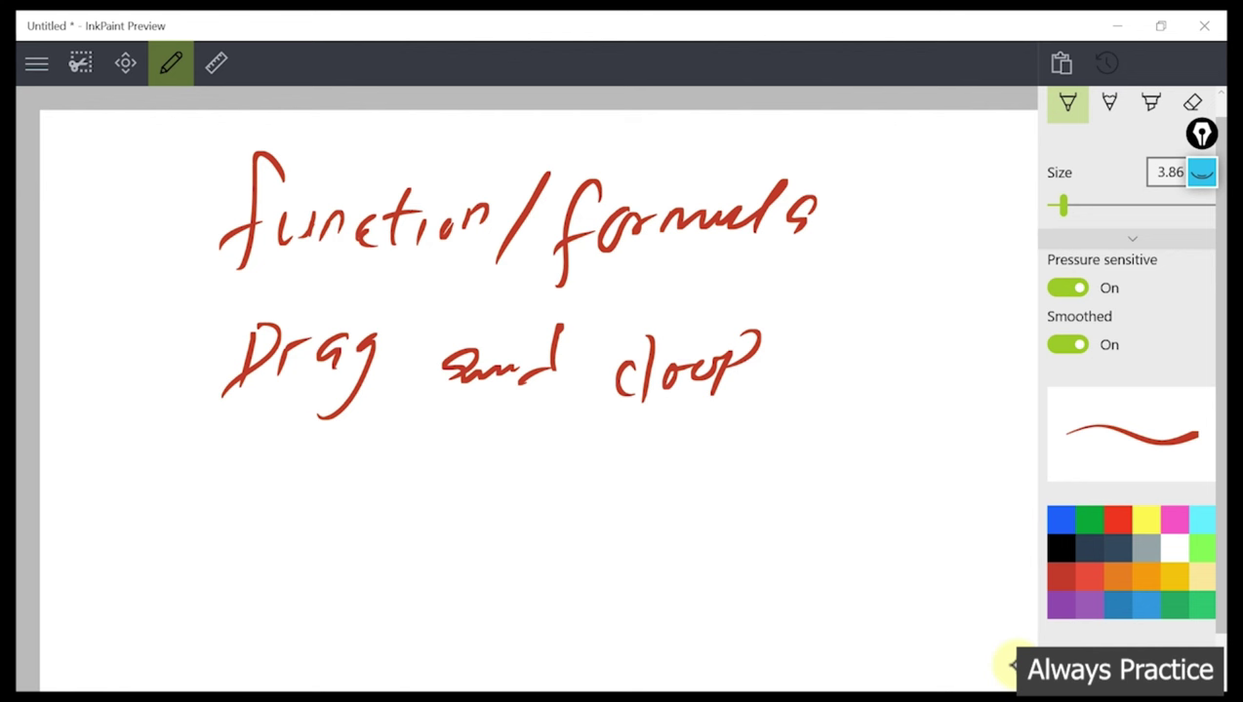
# Handwrite "DAX" in red below the "Drag and drop" line and underline it twice in dark blue
pyautogui.moveTo(241, 461)
pyautogui.mouseDown()
pyautogui.moveTo(226, 543)
pyautogui.moveTo(291, 537)
pyautogui.moveTo(329, 502)
pyautogui.moveTo(365, 519)
pyautogui.moveTo(388, 481)
pyautogui.mouseUp()
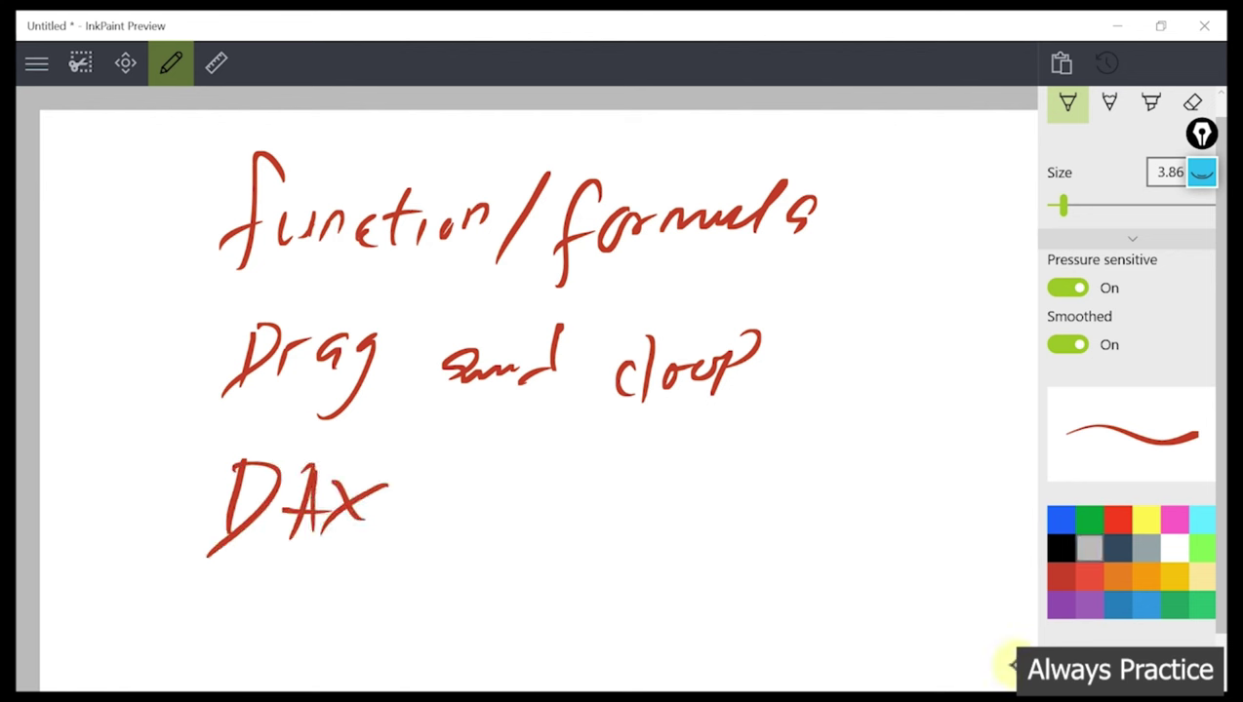
pyautogui.click(1089, 547)
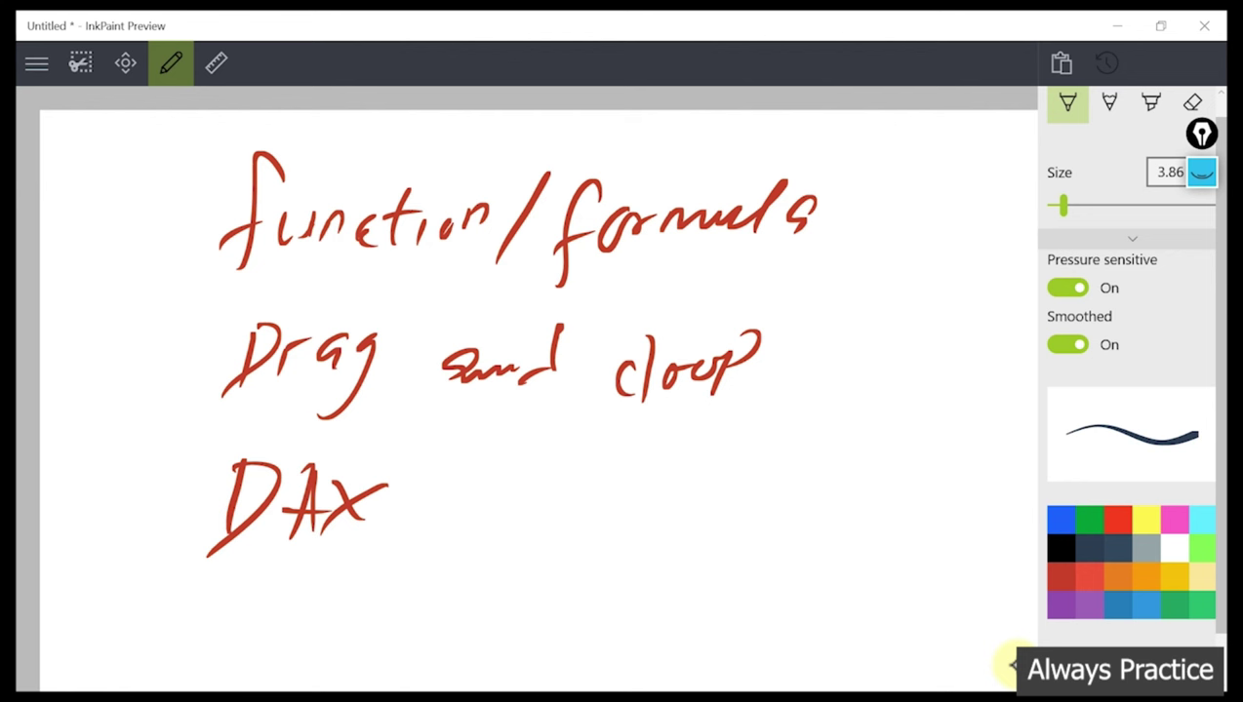
pyautogui.moveTo(377, 538); pyautogui.dragTo(222, 583)
pyautogui.moveTo(349, 553); pyautogui.dragTo(221, 593)
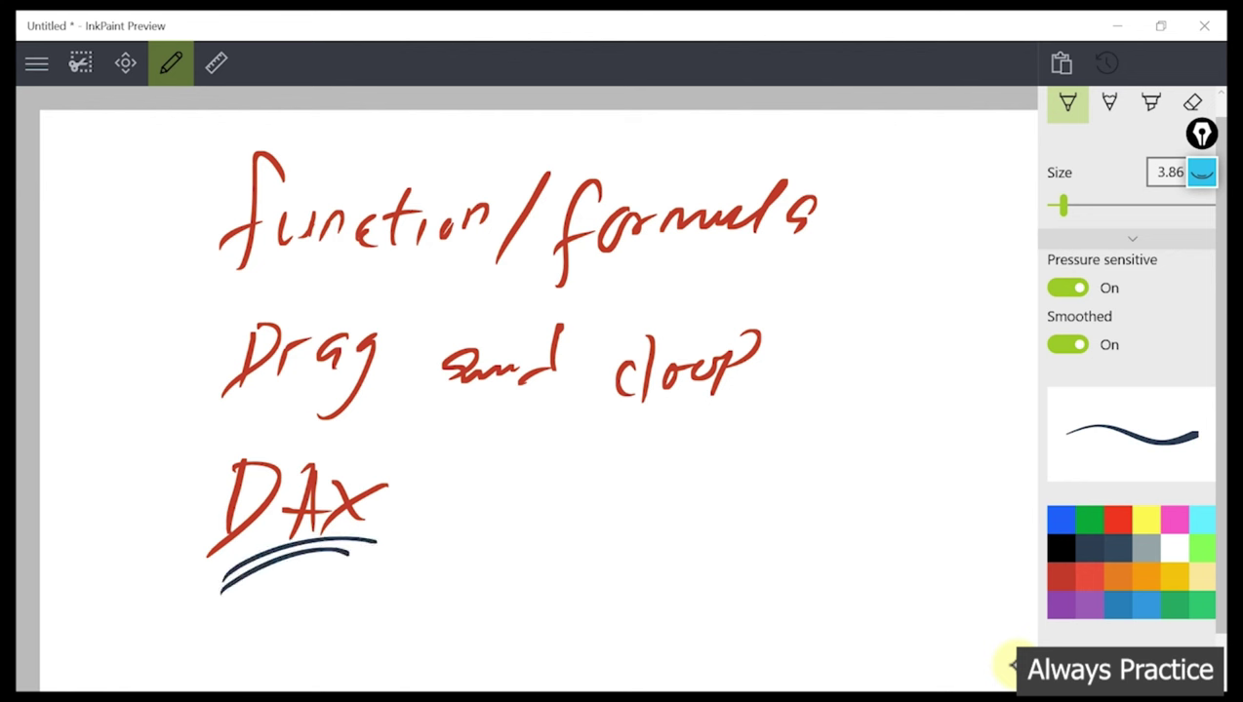
# Underline the starts of the "function/formula" and "Drag and drop" lines and circle "DAX" in dark blue
pyautogui.moveTo(253, 266); pyautogui.dragTo(358, 249)
pyautogui.moveTo(232, 408); pyautogui.dragTo(310, 390)
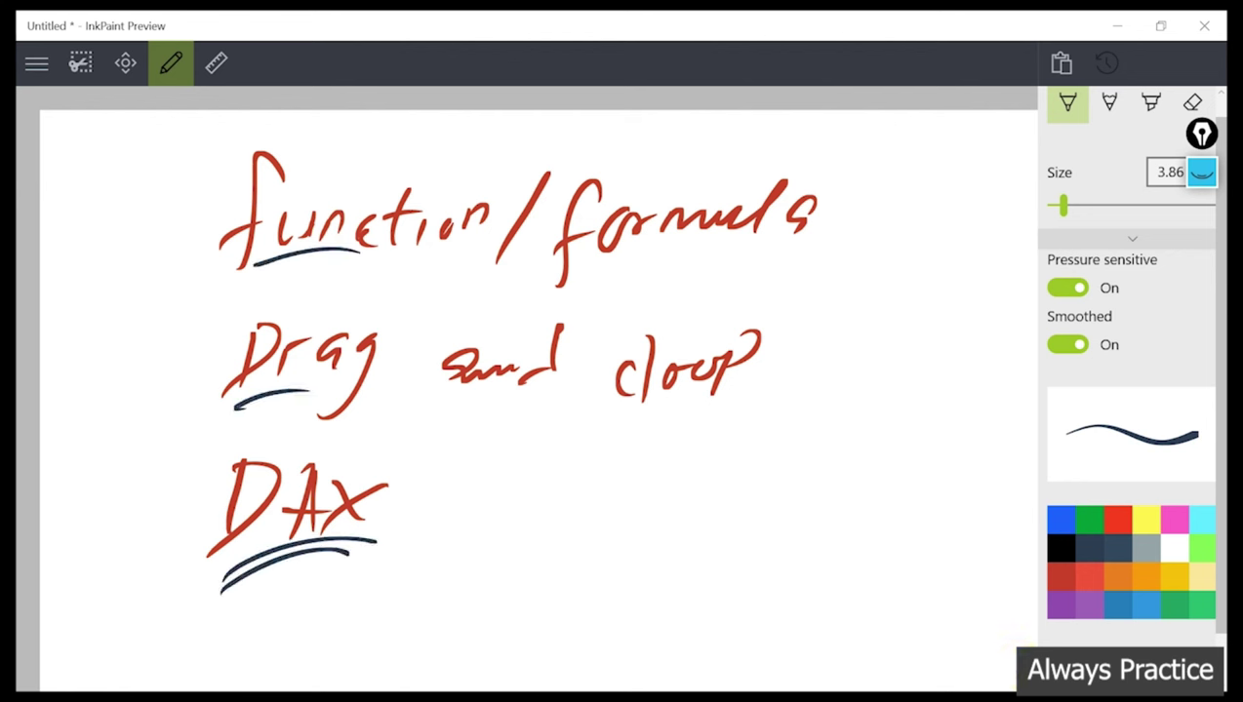
pyautogui.moveTo(186, 482)
pyautogui.mouseDown()
pyautogui.moveTo(346, 447)
pyautogui.moveTo(150, 486)
pyautogui.mouseUp()
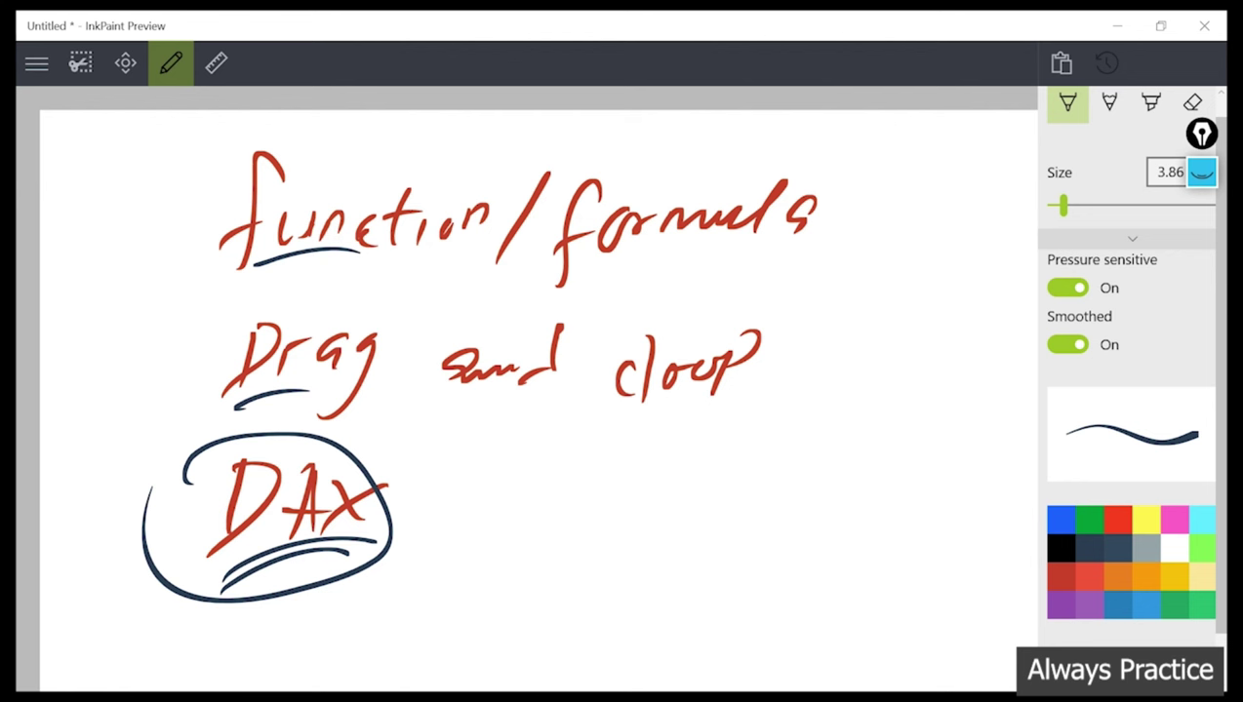
# Add a small dark blue check mark after each of the three handwritten lines and return to the Excel PivotTable
pyautogui.moveTo(848, 221); pyautogui.dragTo(885, 217)
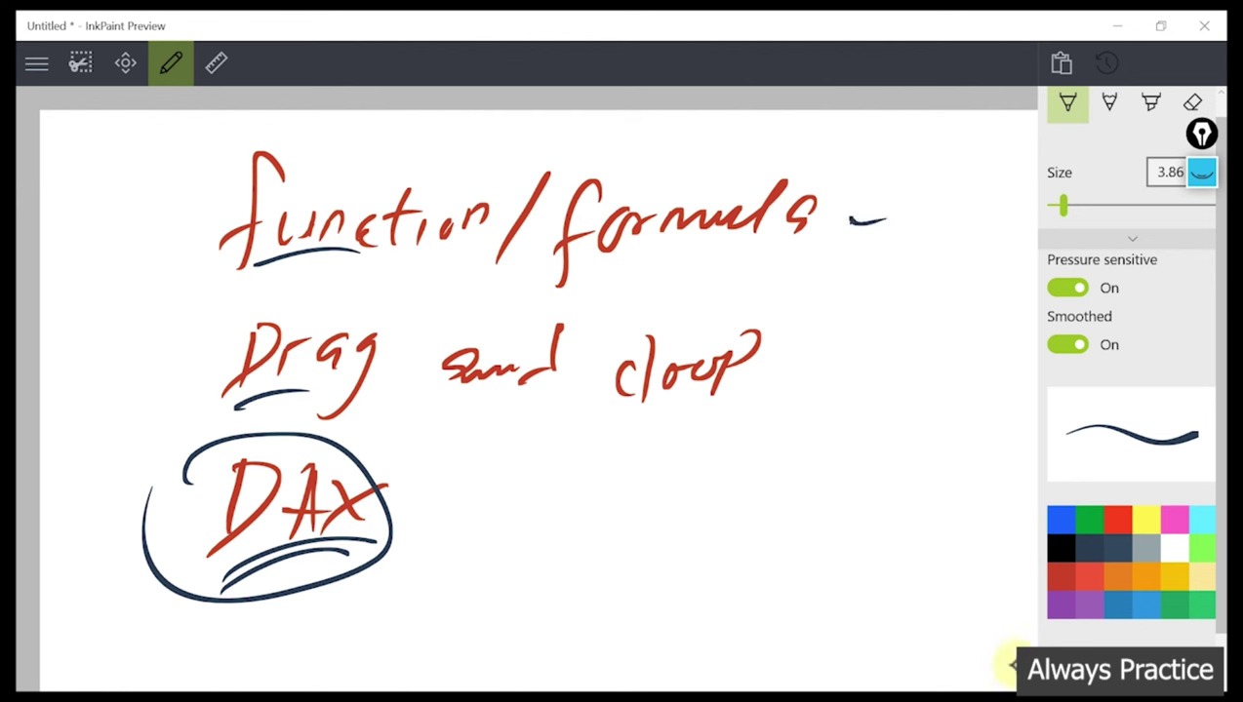
pyautogui.moveTo(810, 347); pyautogui.dragTo(837, 339)
pyautogui.moveTo(441, 534); pyautogui.dragTo(467, 529)
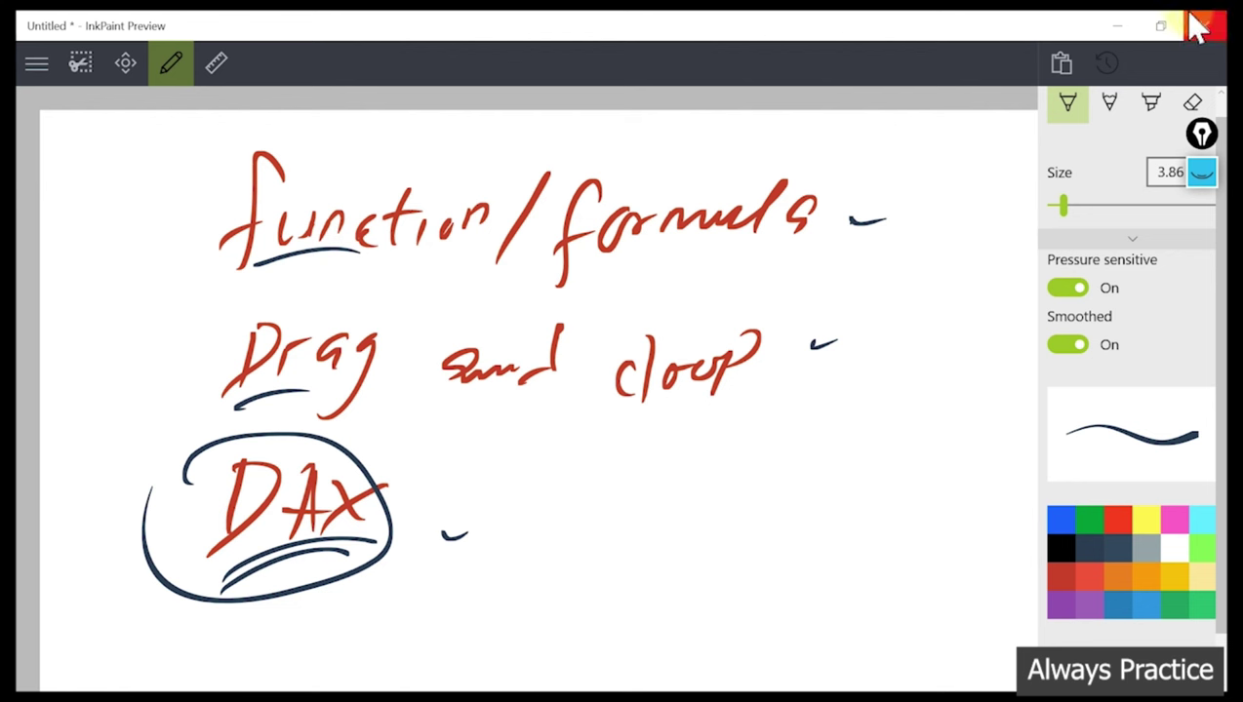
pyautogui.click(1114, 30)
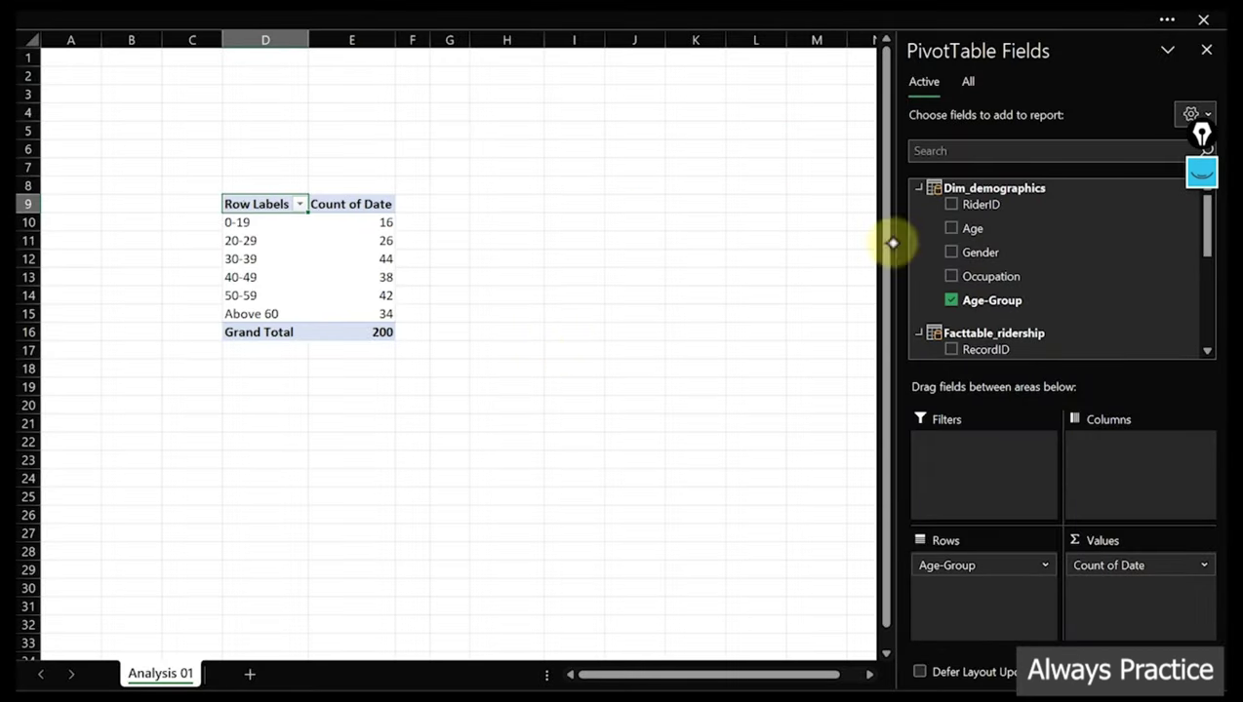
# Annotate the screen with red circles around the PivotTable, the Rows area and the Values area, and clear the annotations
pyautogui.click(1198, 202)
pyautogui.moveTo(1201, 258)
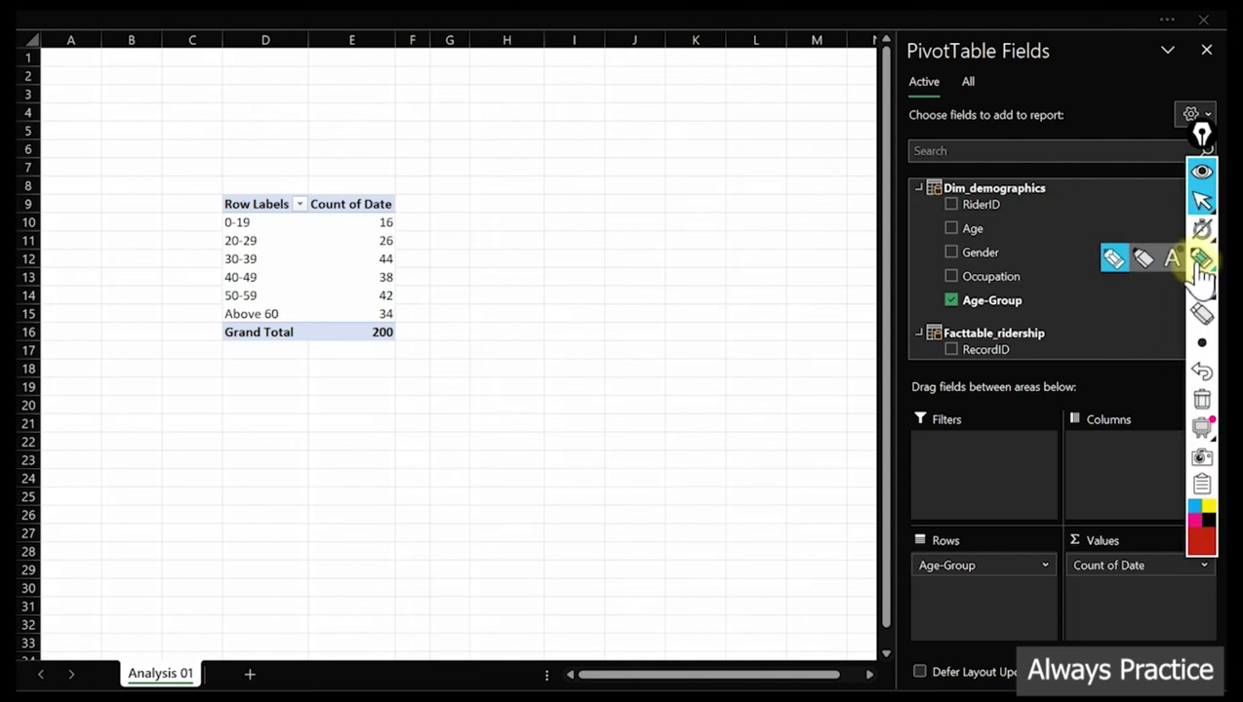
pyautogui.click(1114, 258)
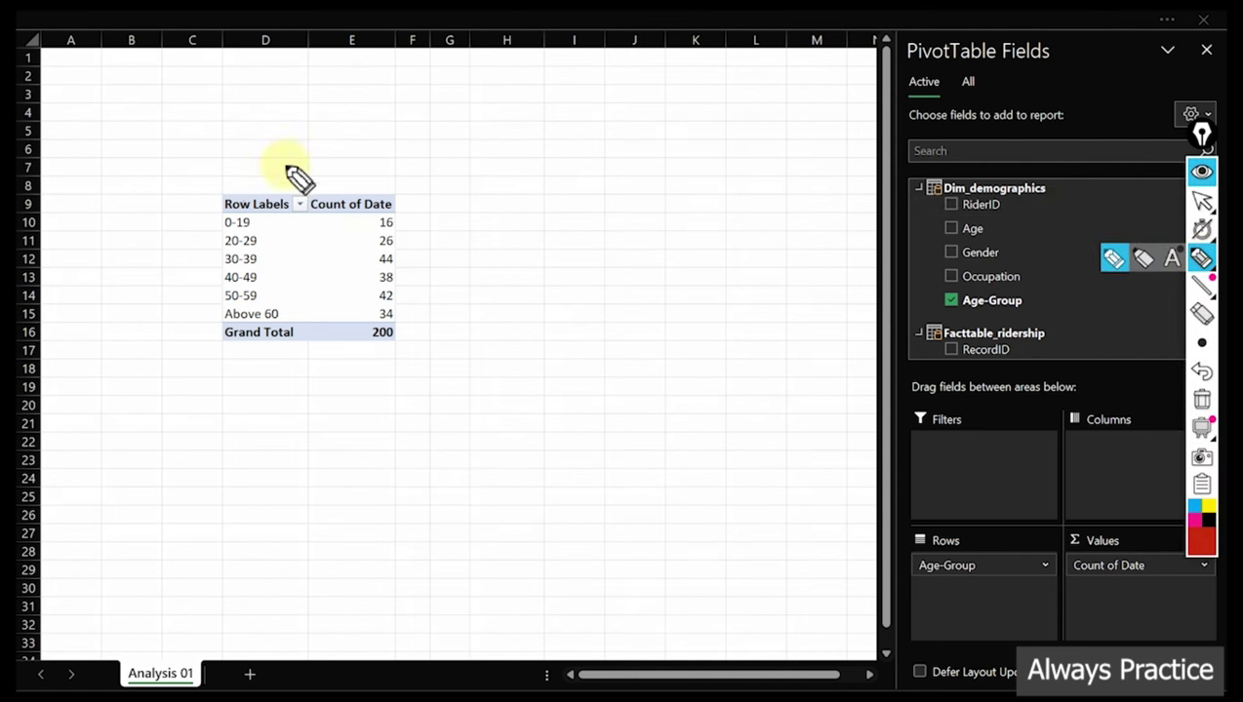
pyautogui.moveTo(186, 164)
pyautogui.mouseDown()
pyautogui.moveTo(319, 153)
pyautogui.moveTo(145, 313)
pyautogui.moveTo(217, 127)
pyautogui.mouseUp()
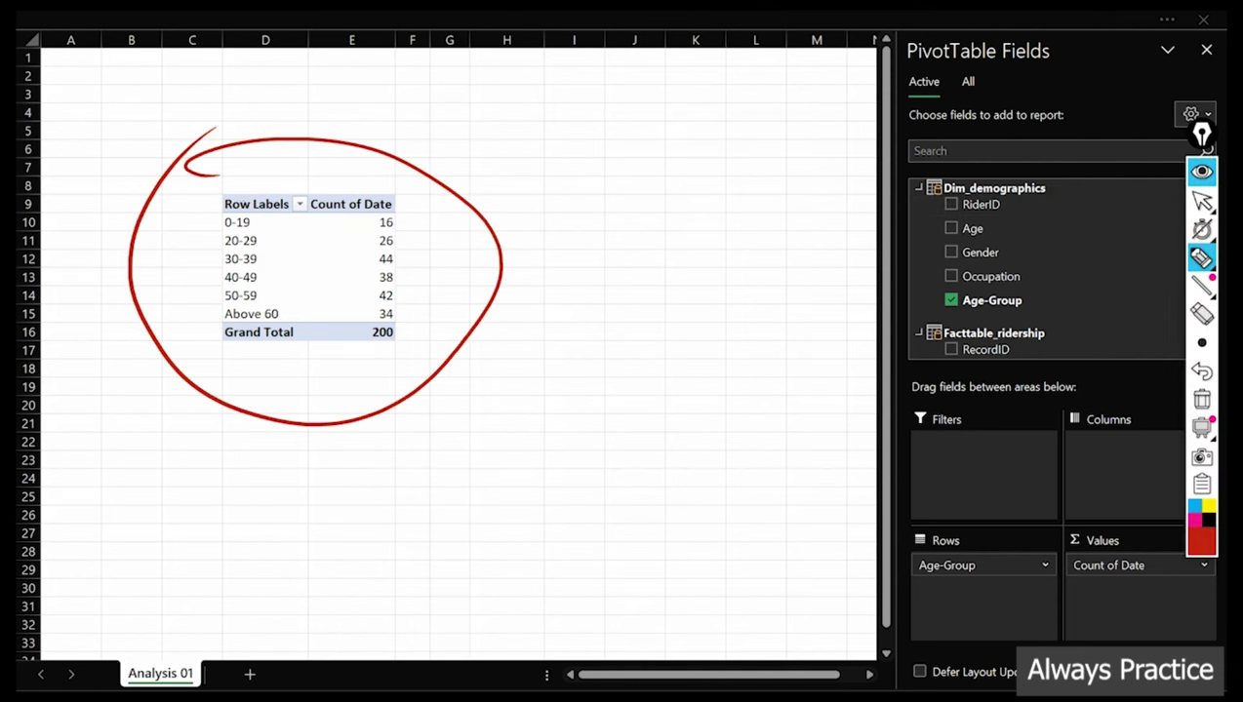
pyautogui.moveTo(883, 527)
pyautogui.mouseDown()
pyautogui.moveTo(961, 532)
pyautogui.moveTo(901, 520)
pyautogui.mouseUp()
pyautogui.moveTo(1049, 542)
pyautogui.mouseDown()
pyautogui.moveTo(1166, 555)
pyautogui.moveTo(1094, 534)
pyautogui.mouseUp()
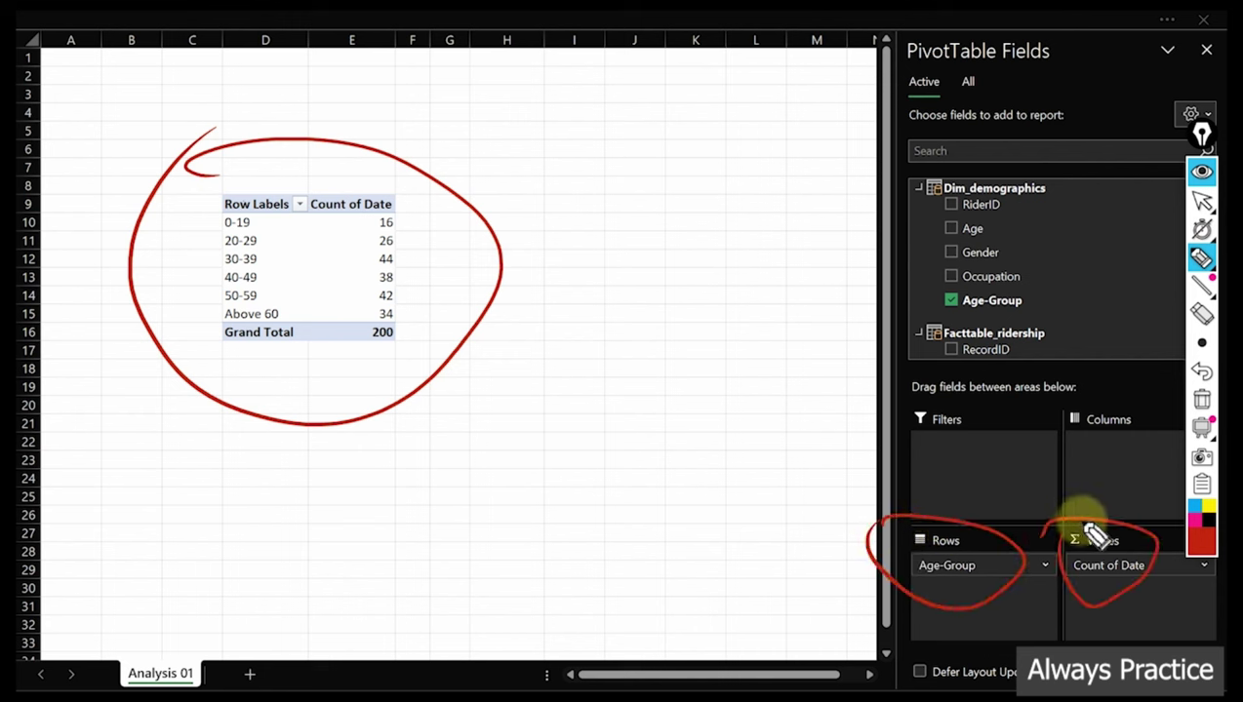
pyautogui.click(1203, 260)
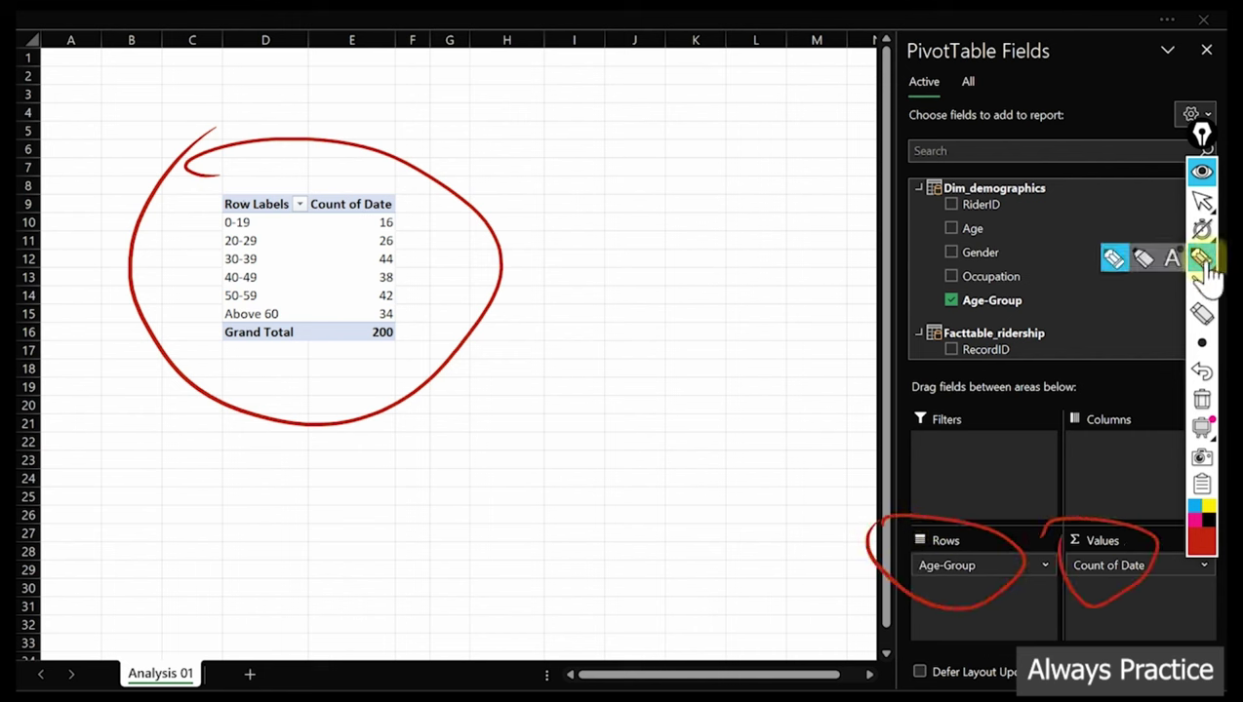
pyautogui.click(1202, 400)
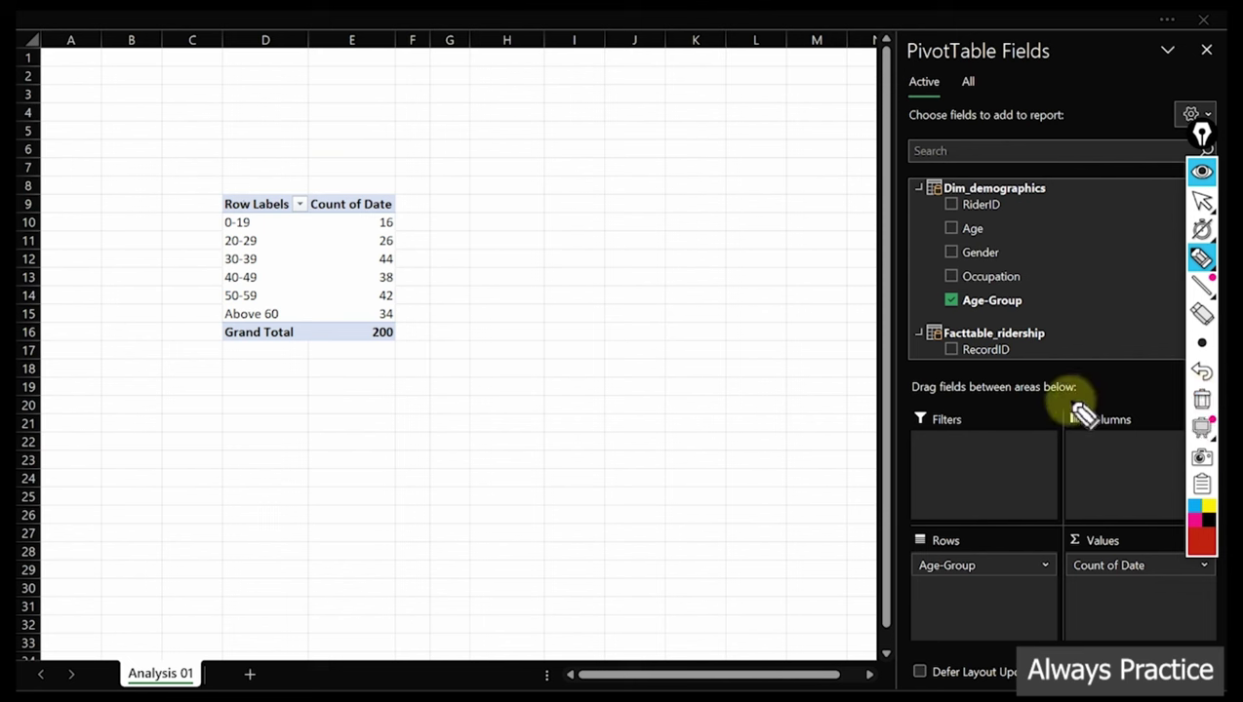
# Circle the Filters, Columns, Rows and Values areas of the field list in red, and clear the annotations
pyautogui.click(1202, 260)
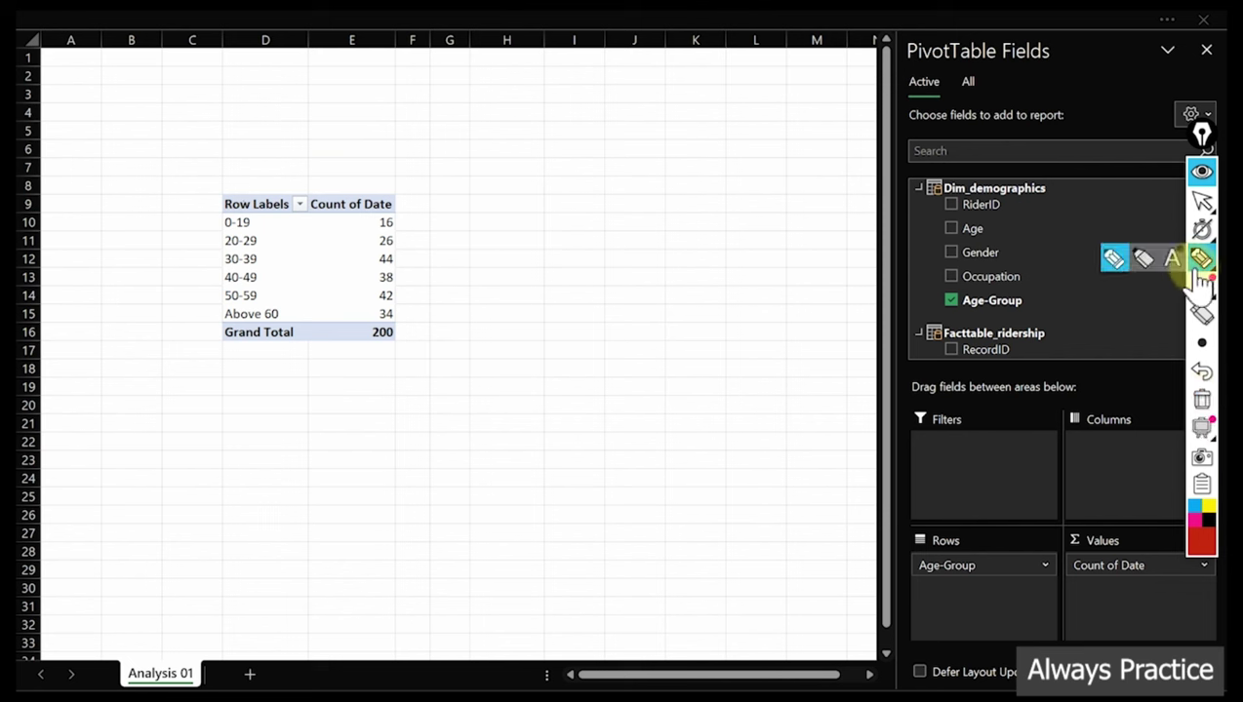
pyautogui.moveTo(924, 417); pyautogui.dragTo(922, 410)
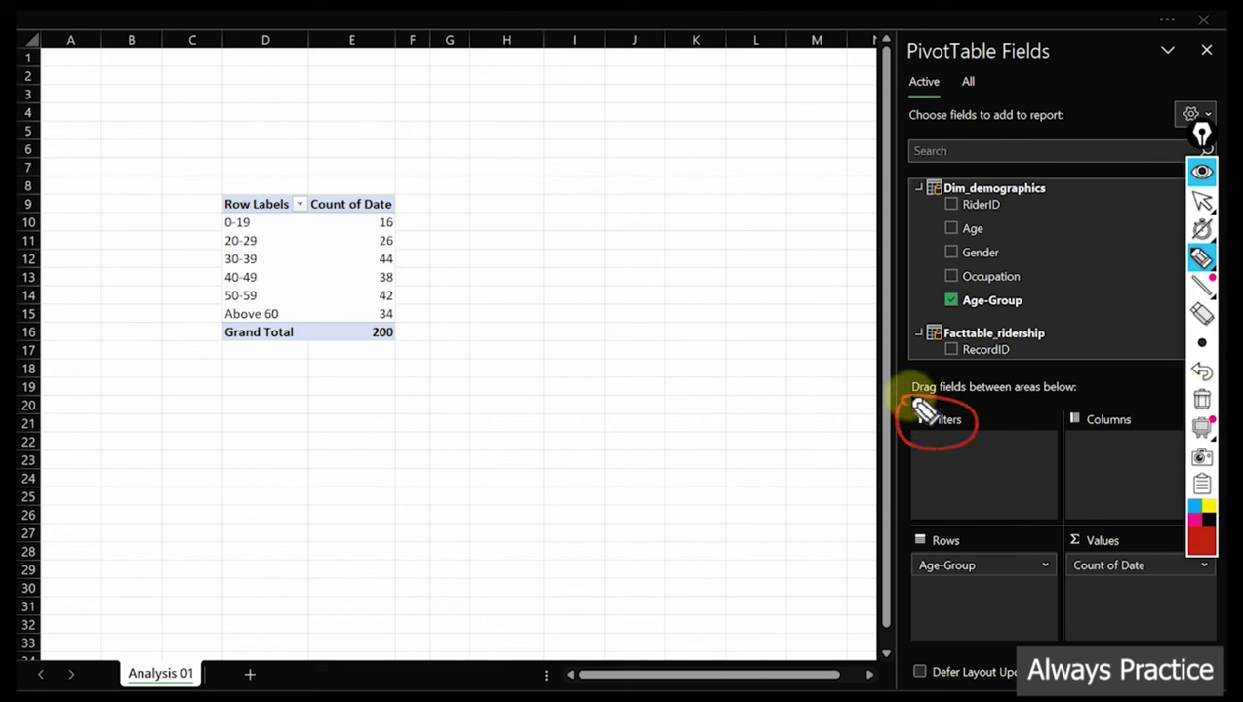
pyautogui.moveTo(1072, 422); pyautogui.dragTo(1095, 450)
pyautogui.moveTo(924, 505)
pyautogui.mouseDown()
pyautogui.moveTo(935, 588)
pyautogui.moveTo(987, 489)
pyautogui.mouseUp()
pyautogui.moveTo(1122, 515)
pyautogui.mouseDown()
pyautogui.moveTo(1184, 569)
pyautogui.moveTo(1118, 509)
pyautogui.mouseUp()
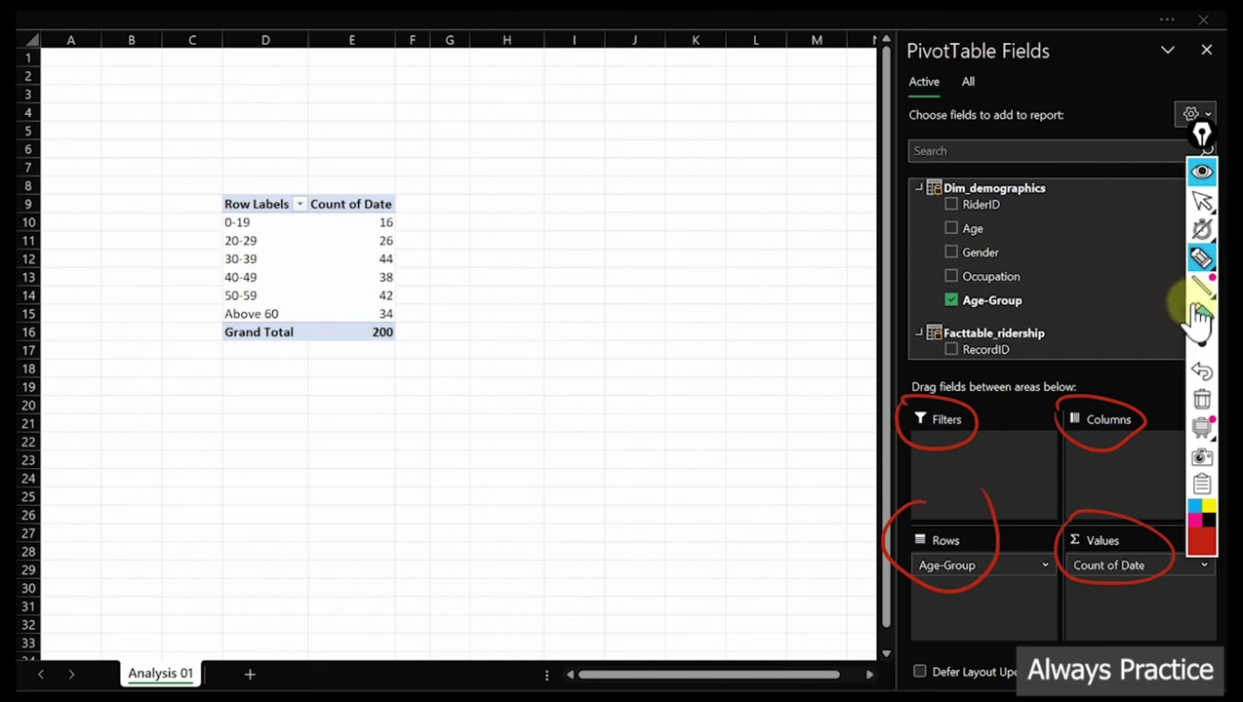
pyautogui.click(1200, 402)
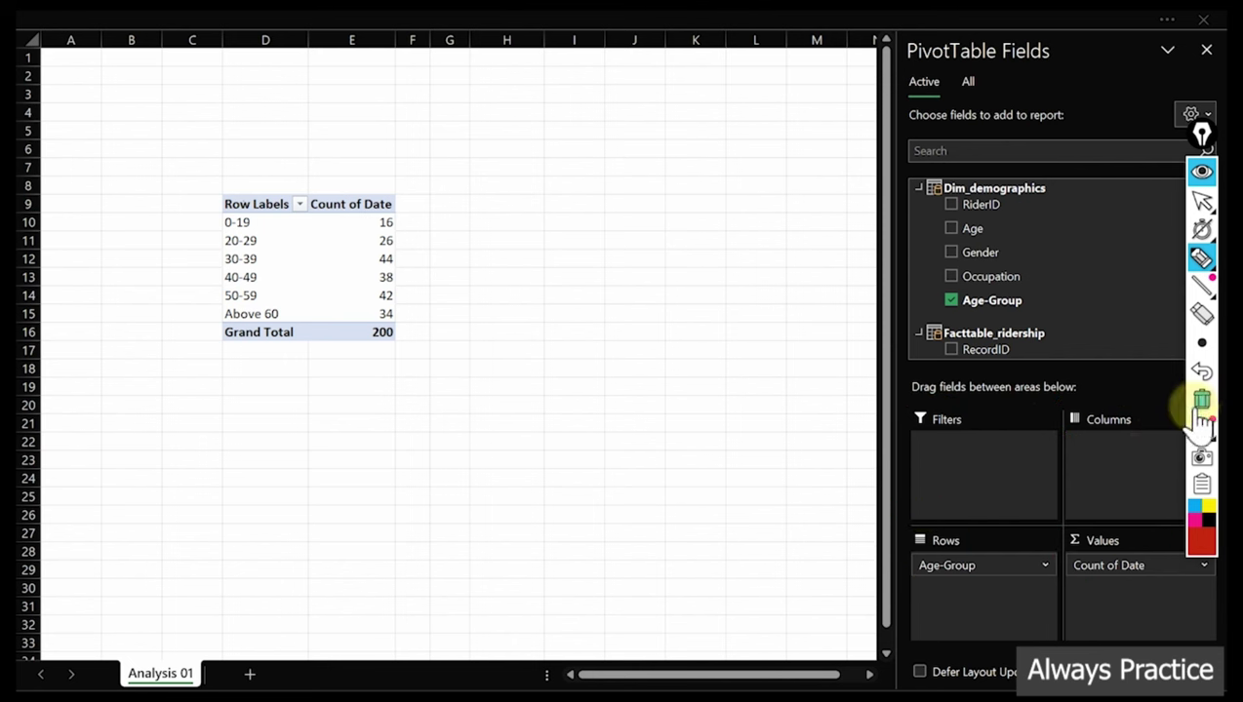
# Handwrite "NU" in red under Count of Date in the Values area, clear it and leave annotation mode
pyautogui.moveTo(1094, 589)
pyautogui.mouseDown()
pyautogui.moveTo(1081, 632)
pyautogui.moveTo(1148, 613)
pyautogui.moveTo(1127, 597)
pyautogui.mouseUp()
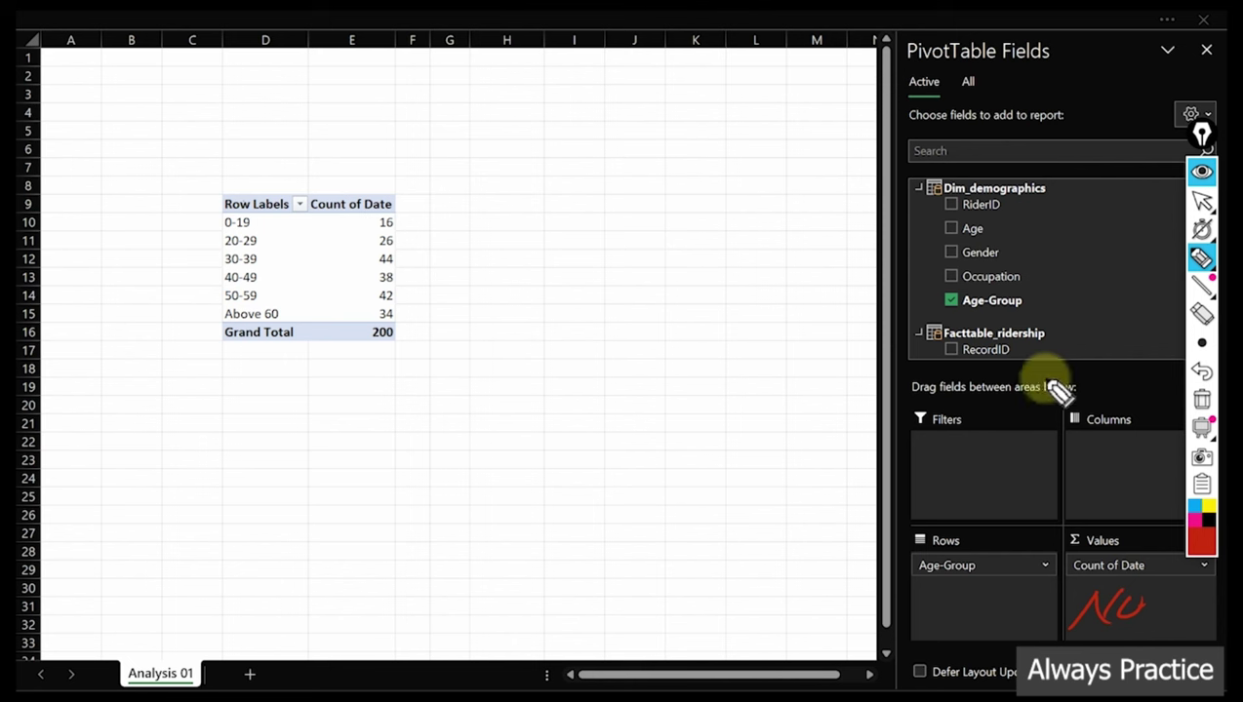
pyautogui.click(1201, 314)
pyautogui.click(1201, 391)
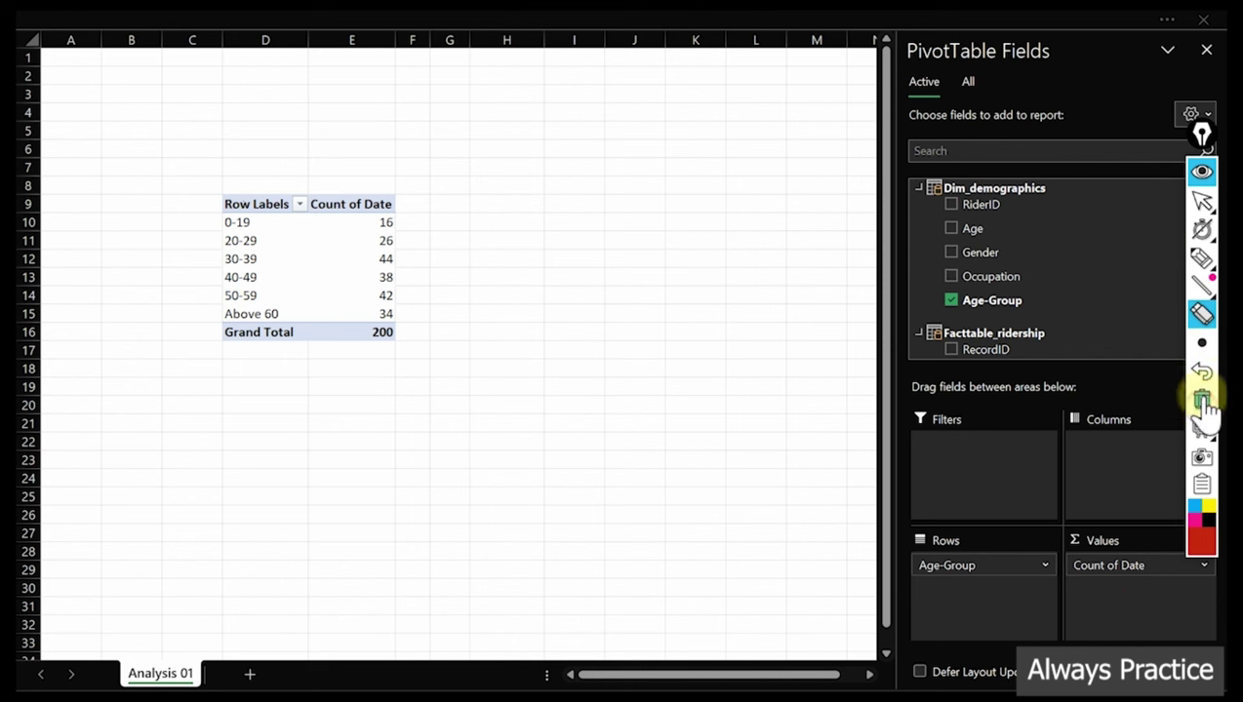
pyautogui.click(1201, 167)
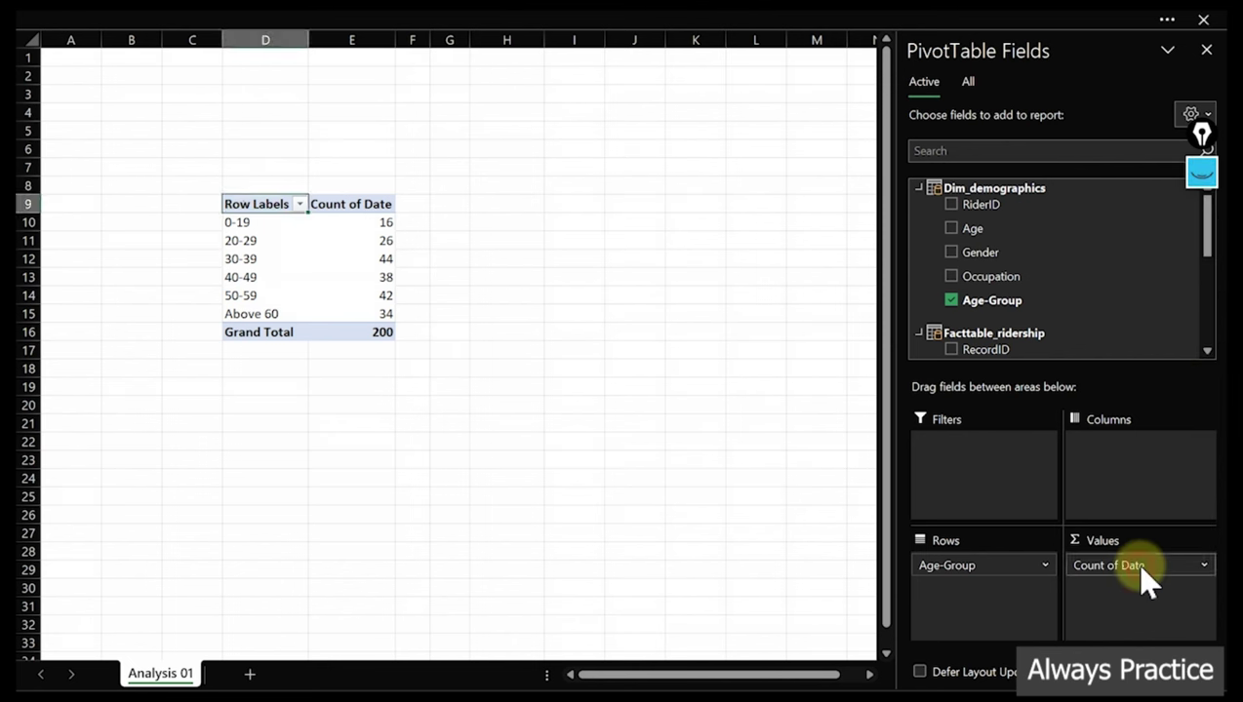
# Empty the PivotTable of its fields and lay it out with Age-Group in rows and Gender in columns
pyautogui.moveTo(1143, 576); pyautogui.dragTo(615, 564)
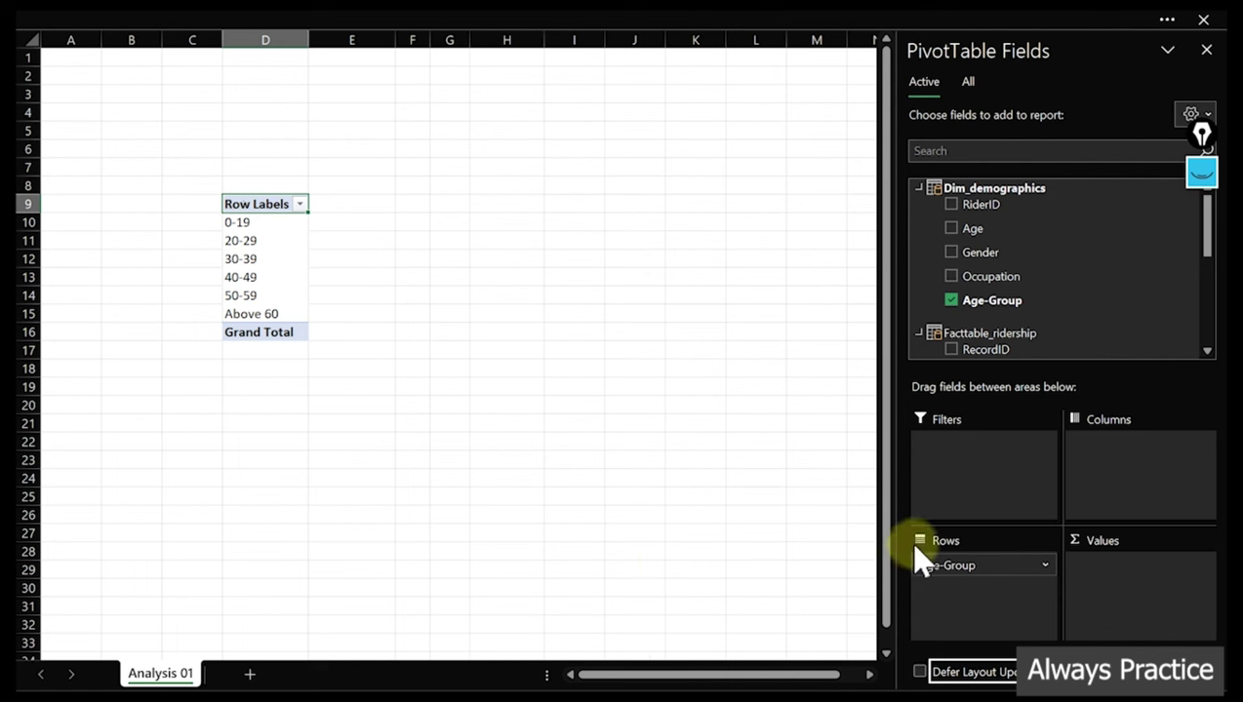
pyautogui.moveTo(949, 568); pyautogui.dragTo(594, 485)
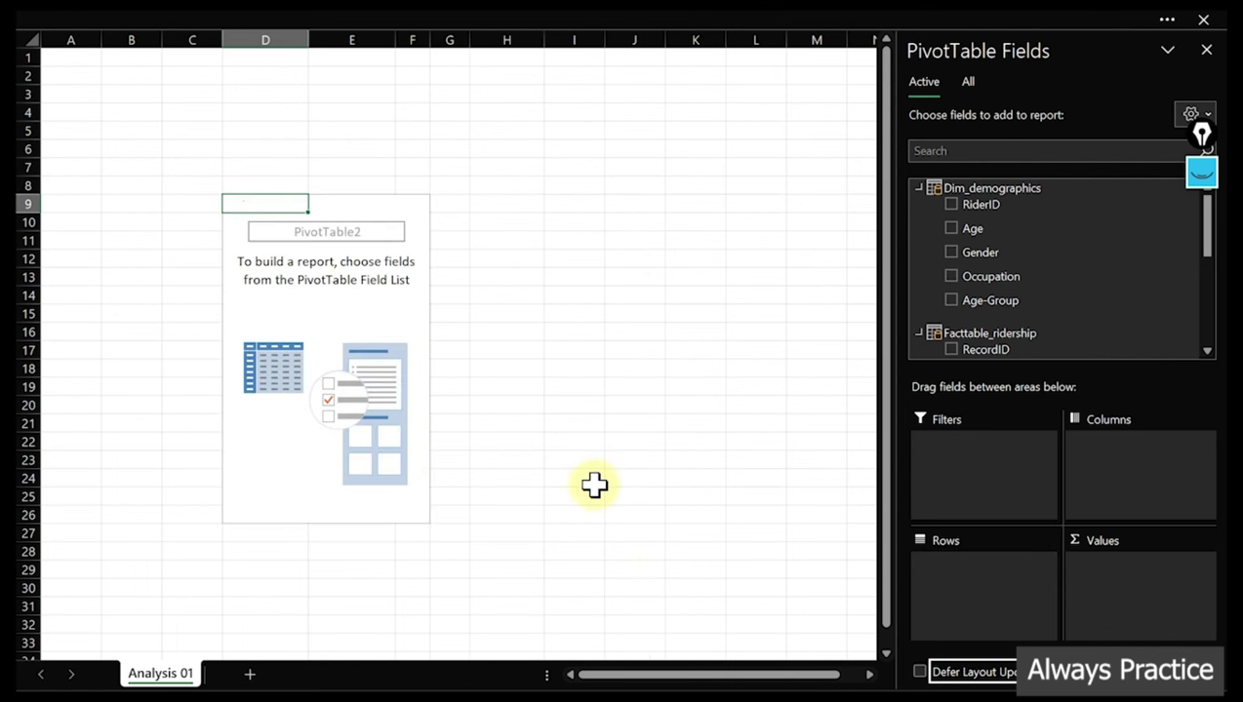
pyautogui.click(951, 301)
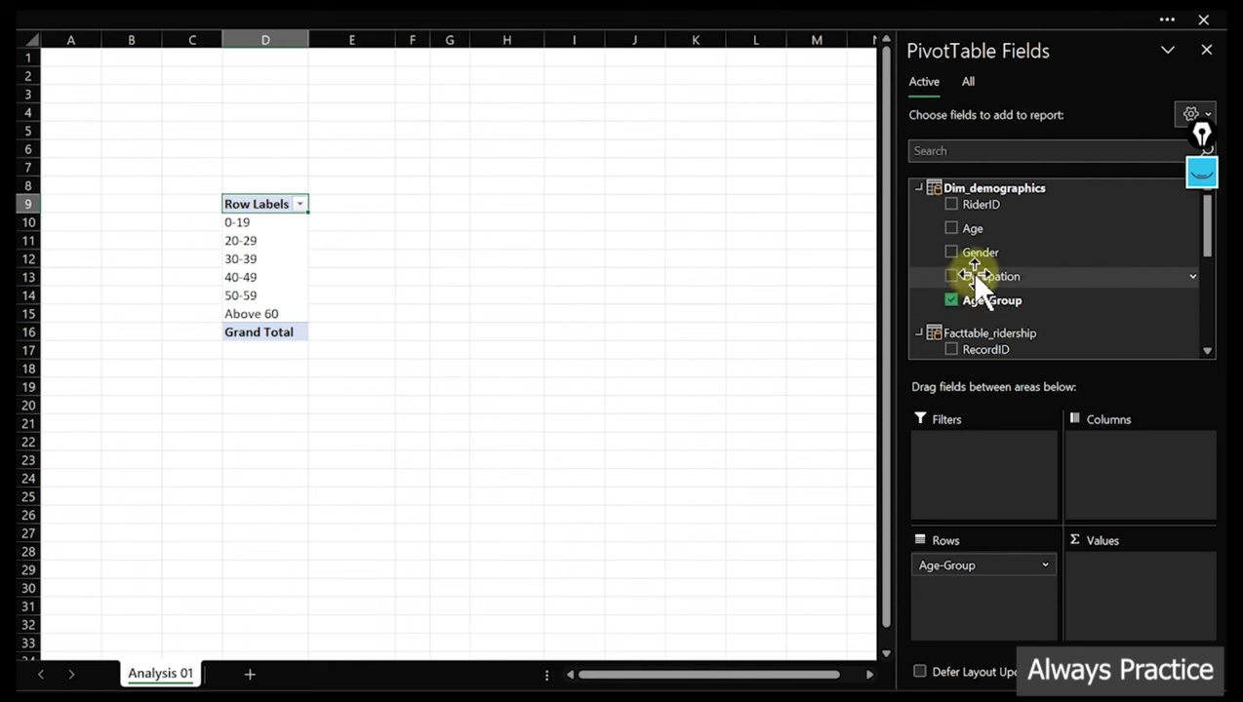
pyautogui.click(951, 253)
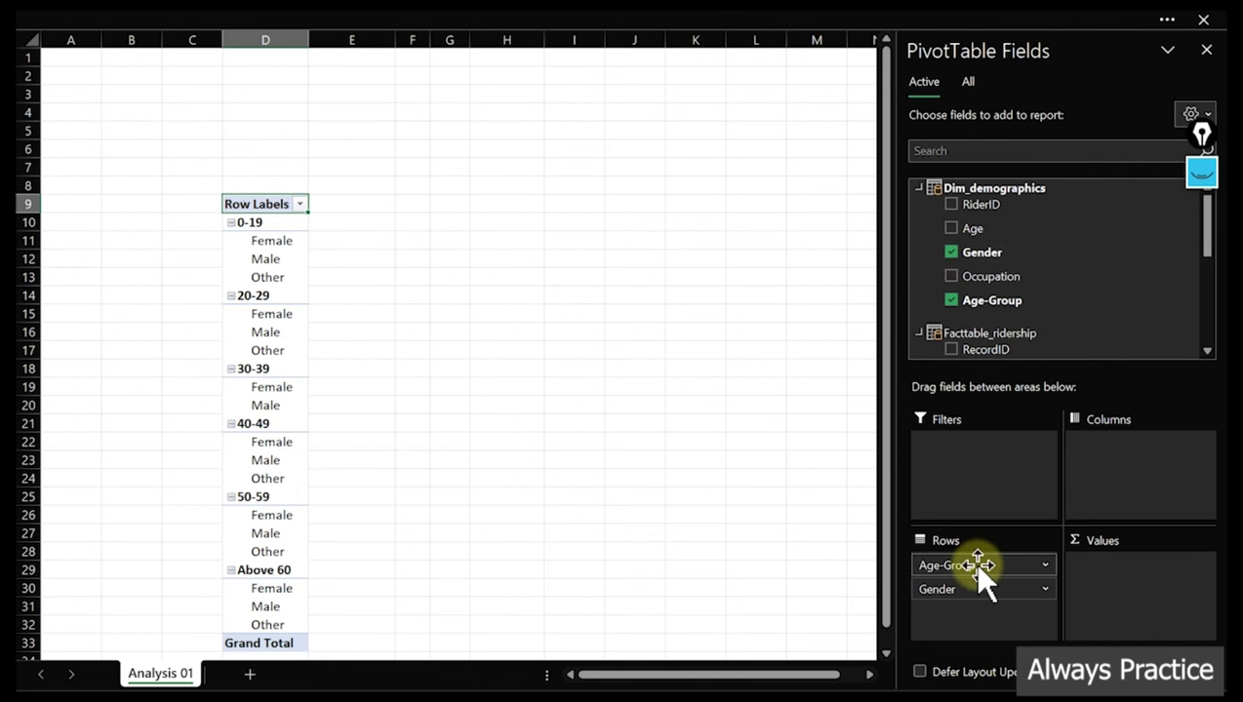
pyautogui.moveTo(941, 591); pyautogui.dragTo(1120, 456)
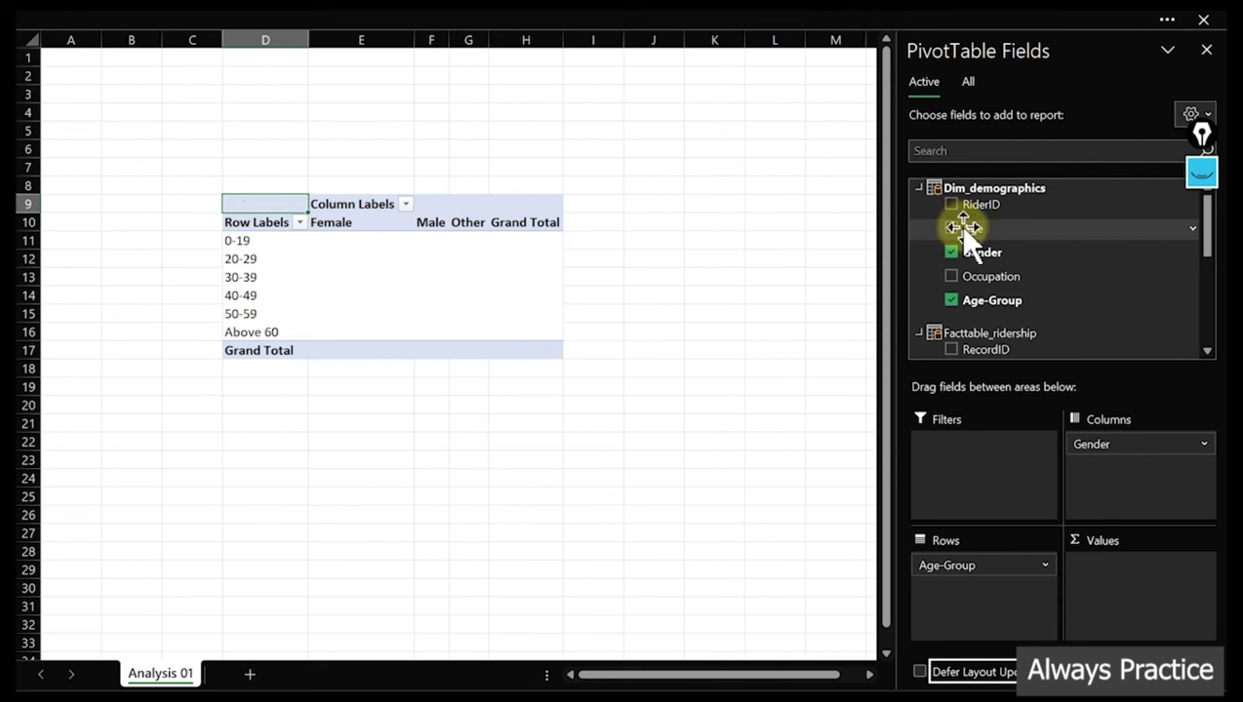
# Add the Age field from Dim_demographics to the PivotTable's values as a sum
pyautogui.moveTo(967, 224); pyautogui.dragTo(762, 509)
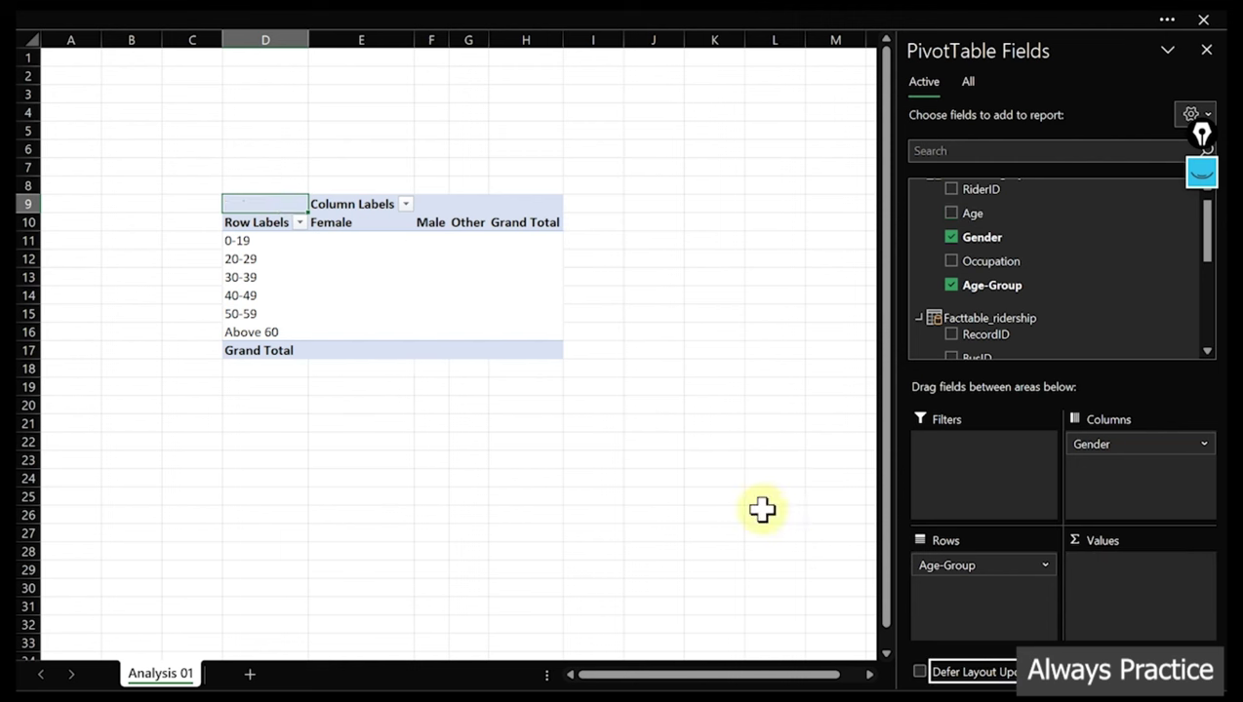
pyautogui.click(951, 212)
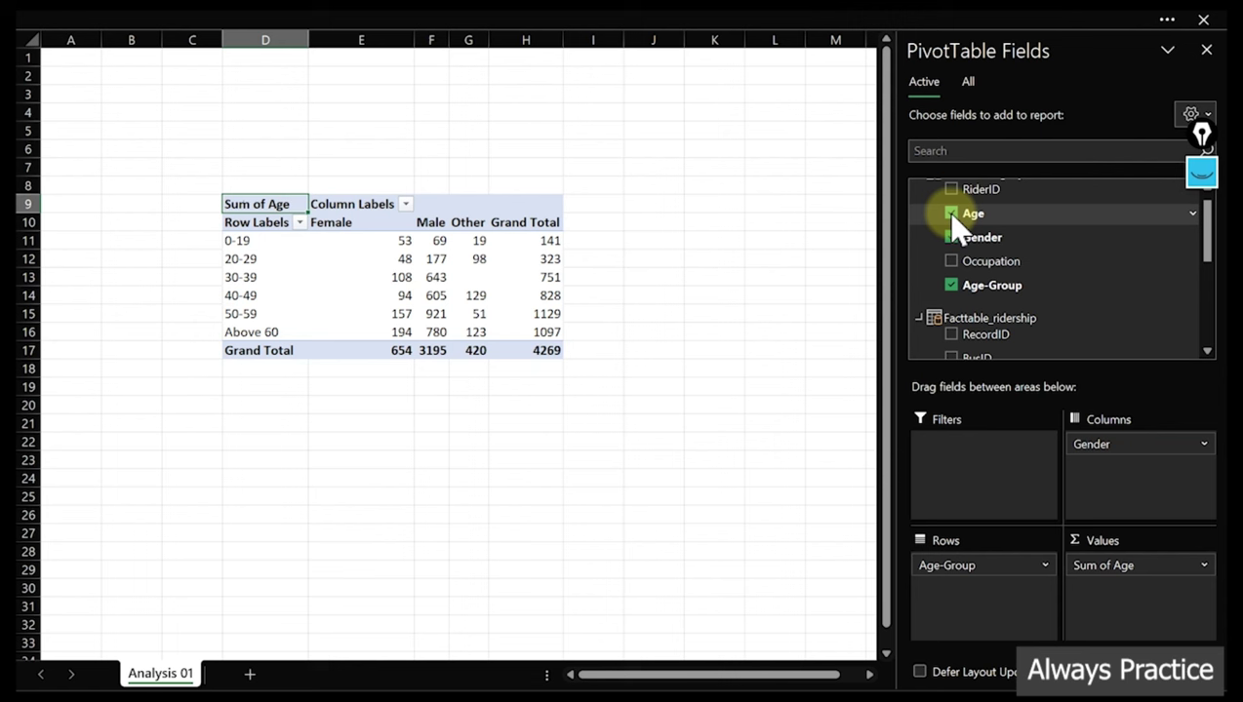
# Try Occupation in the PivotTable's rows and as a count in its values, and remove it from the layout
pyautogui.click(952, 263)
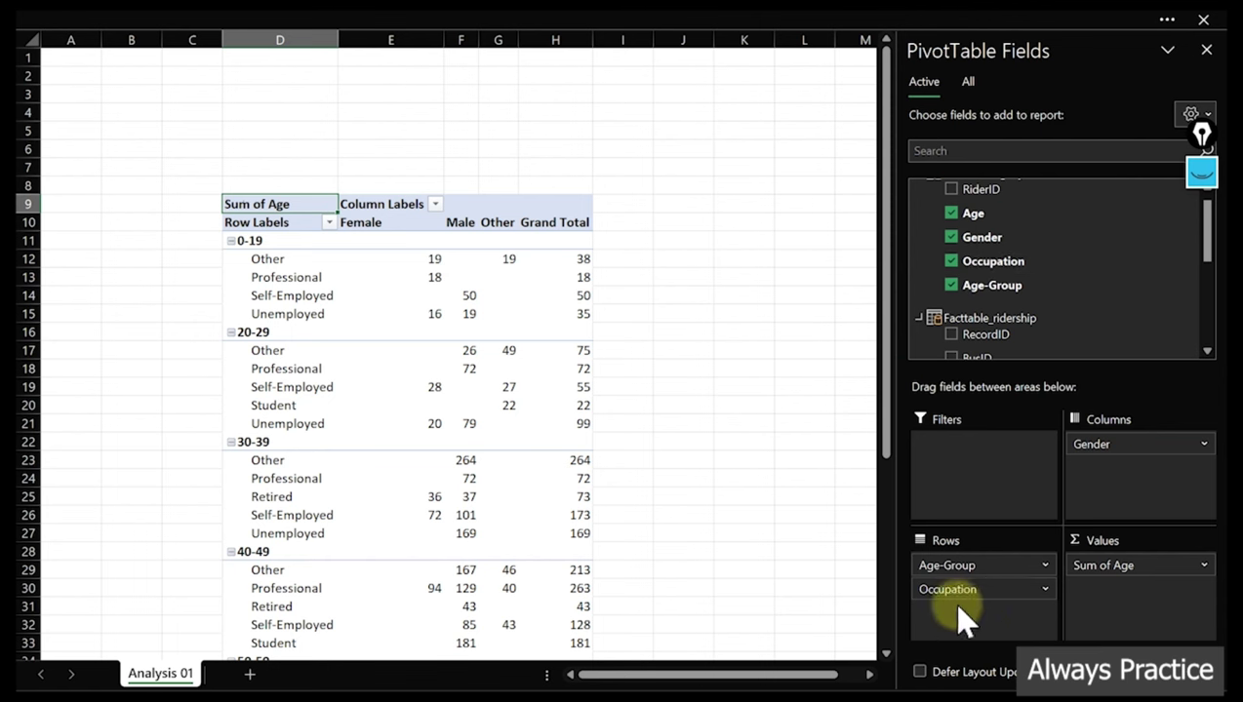
pyautogui.moveTo(947, 589); pyautogui.dragTo(1122, 617)
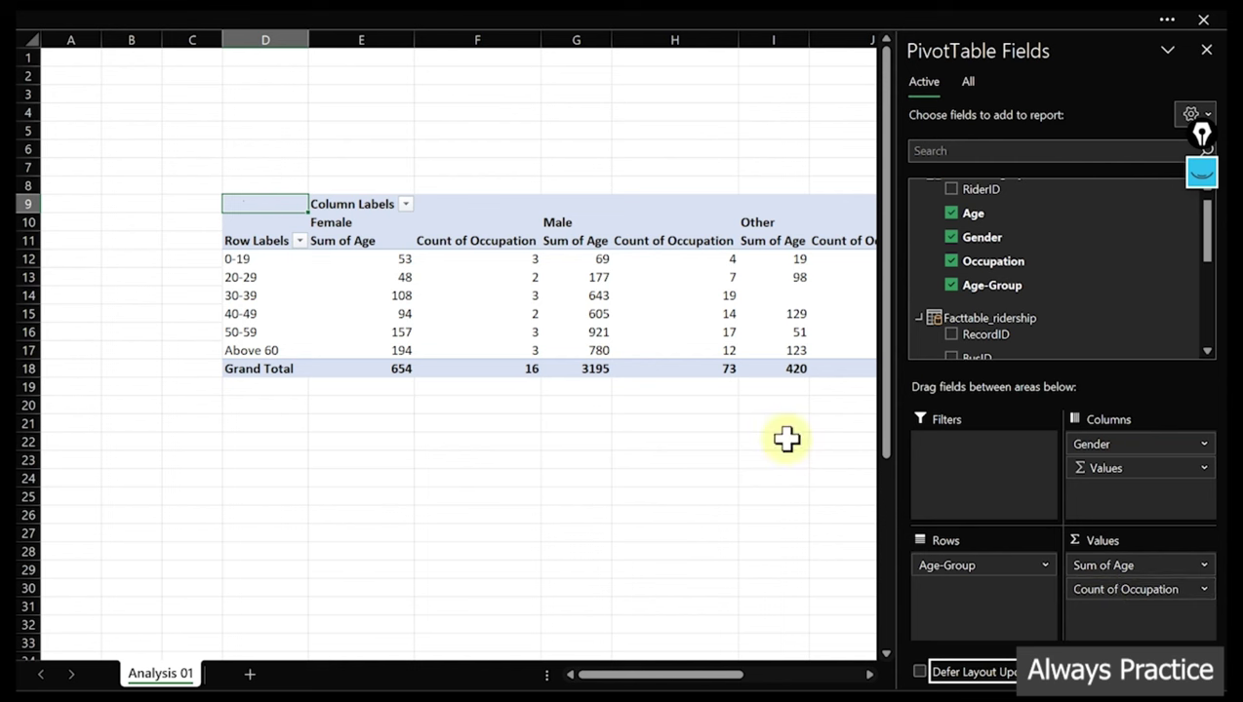
pyautogui.moveTo(758, 322)
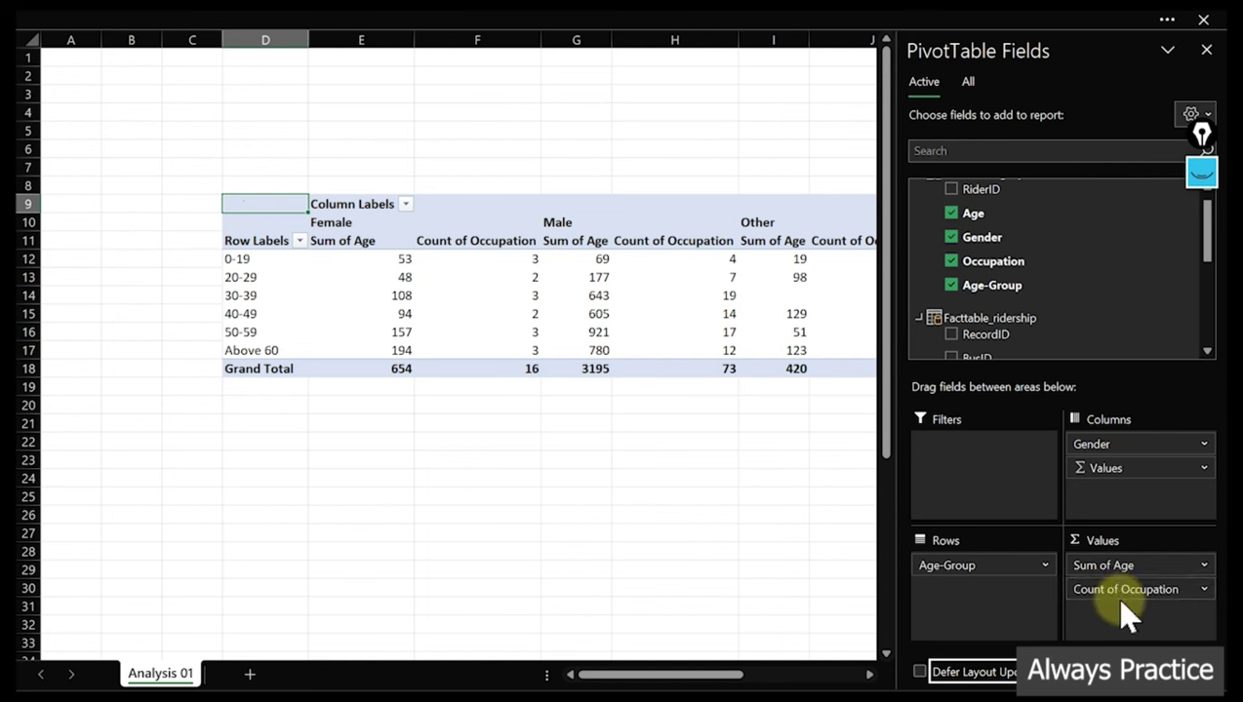
pyautogui.moveTo(1122, 590); pyautogui.dragTo(730, 502)
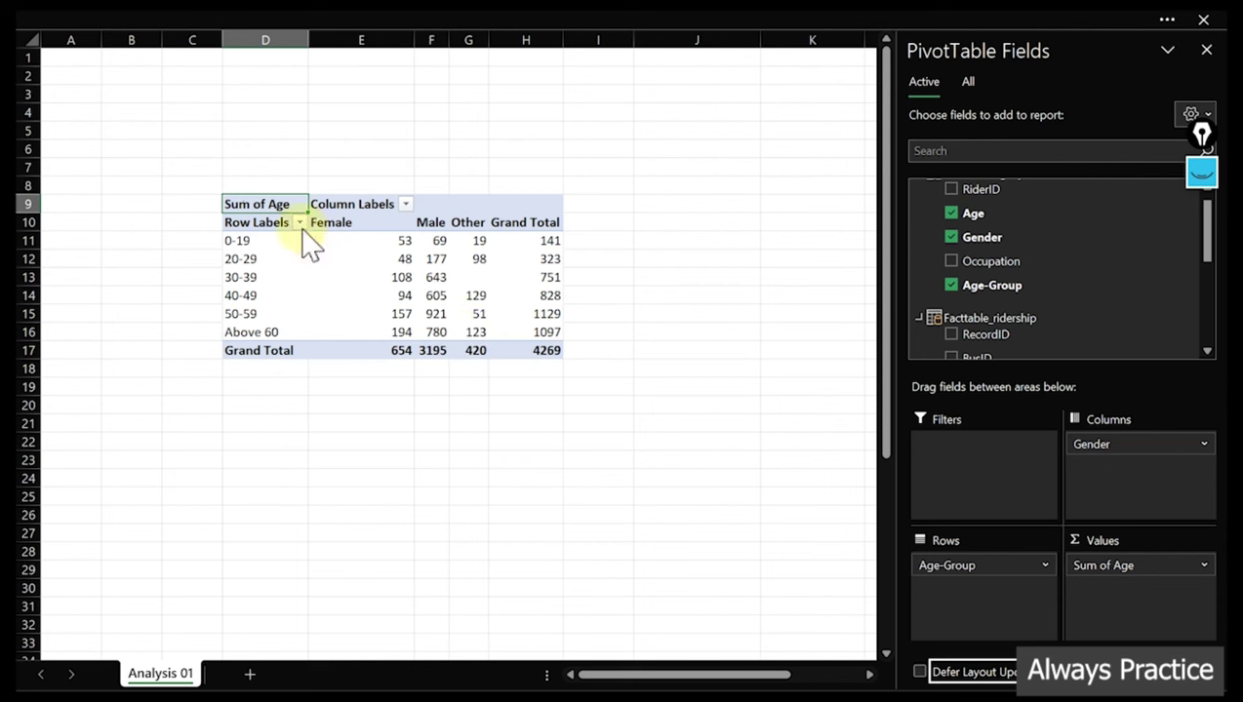
# Copy the whole Sum of Age PivotTable and paste a duplicate of it below at cell D21
pyautogui.click(244, 201)
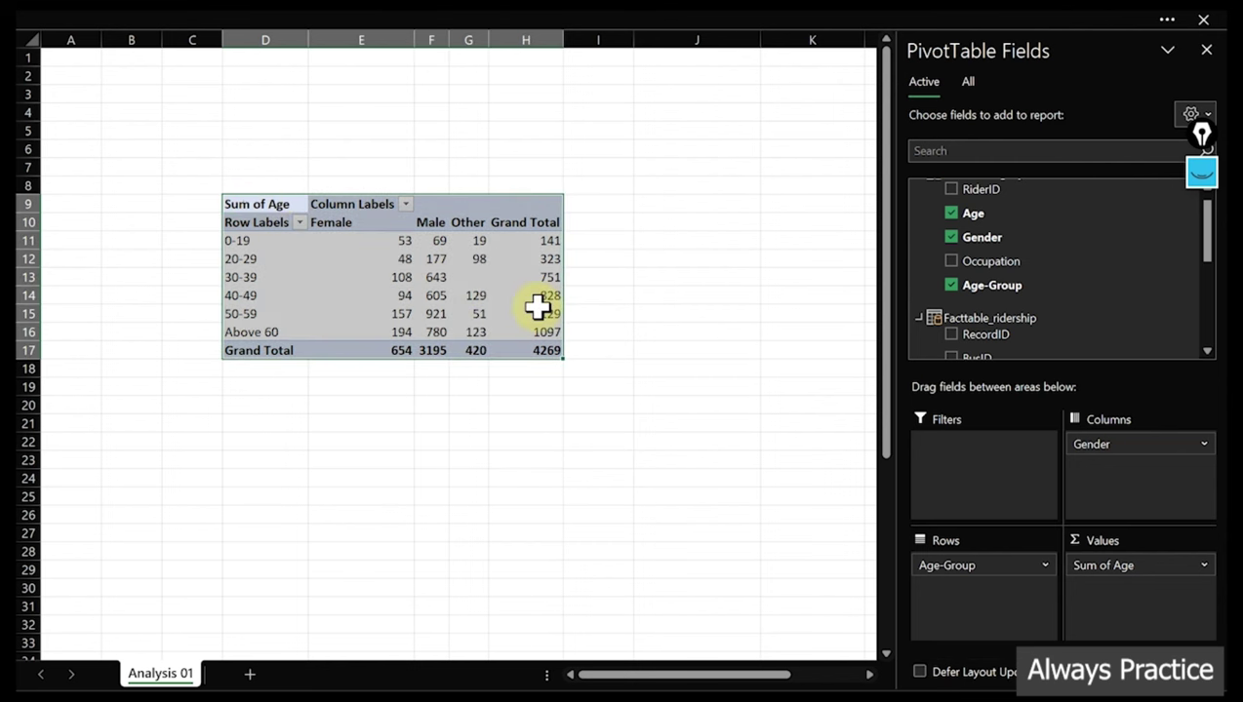
pyautogui.hotkey('ctrl', 'c')
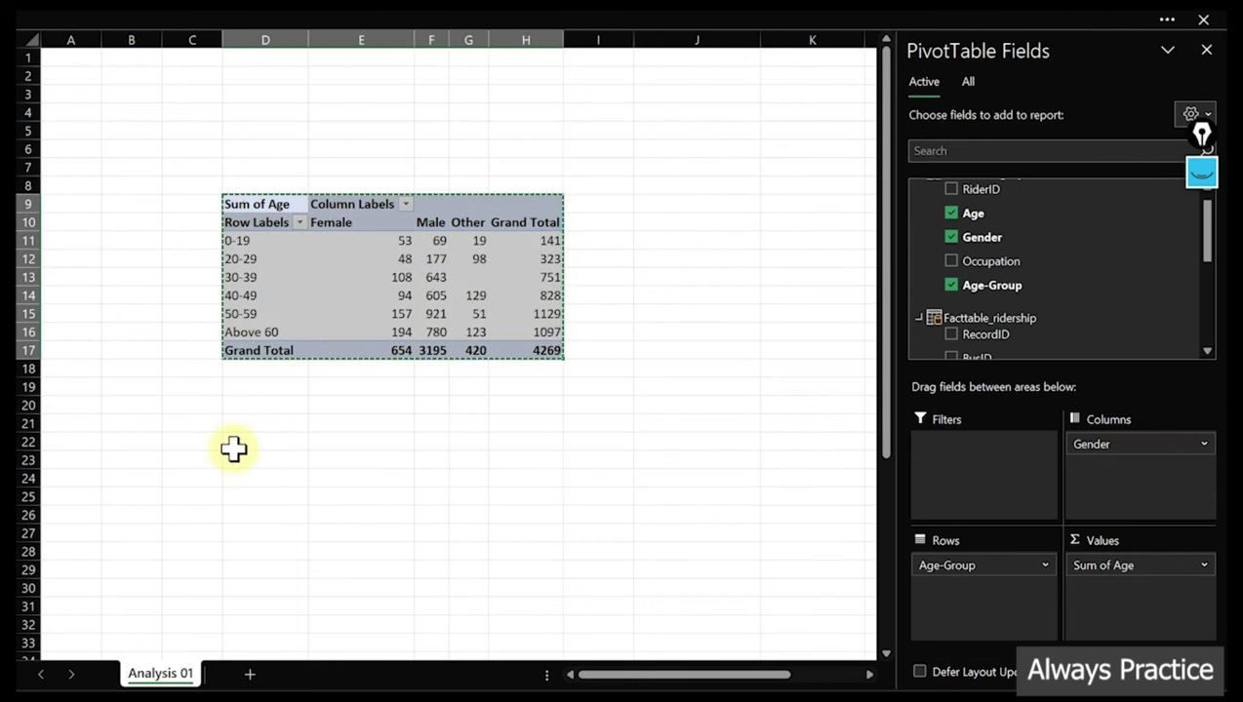
pyautogui.click(254, 425)
pyautogui.hotkey('ctrl', 'v')
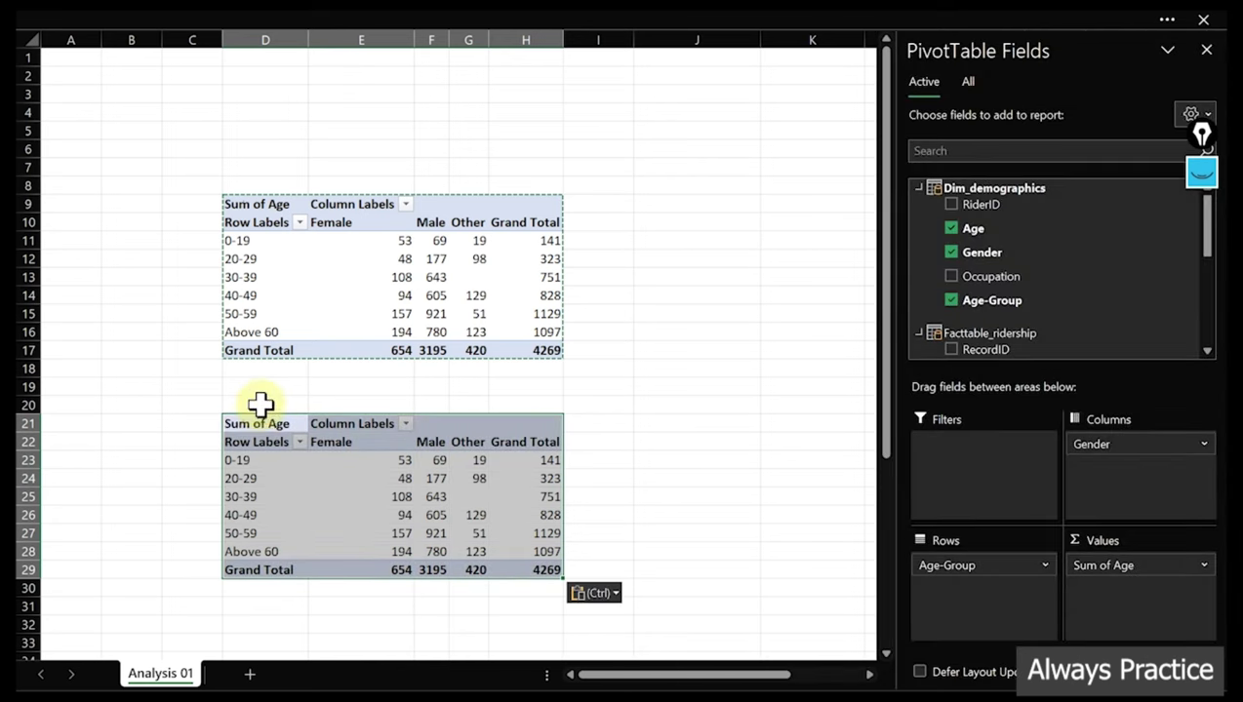
# Remove Age-Group, Gender and Sum of Age from the duplicate PivotTable at D21
pyautogui.moveTo(957, 563); pyautogui.dragTo(767, 512)
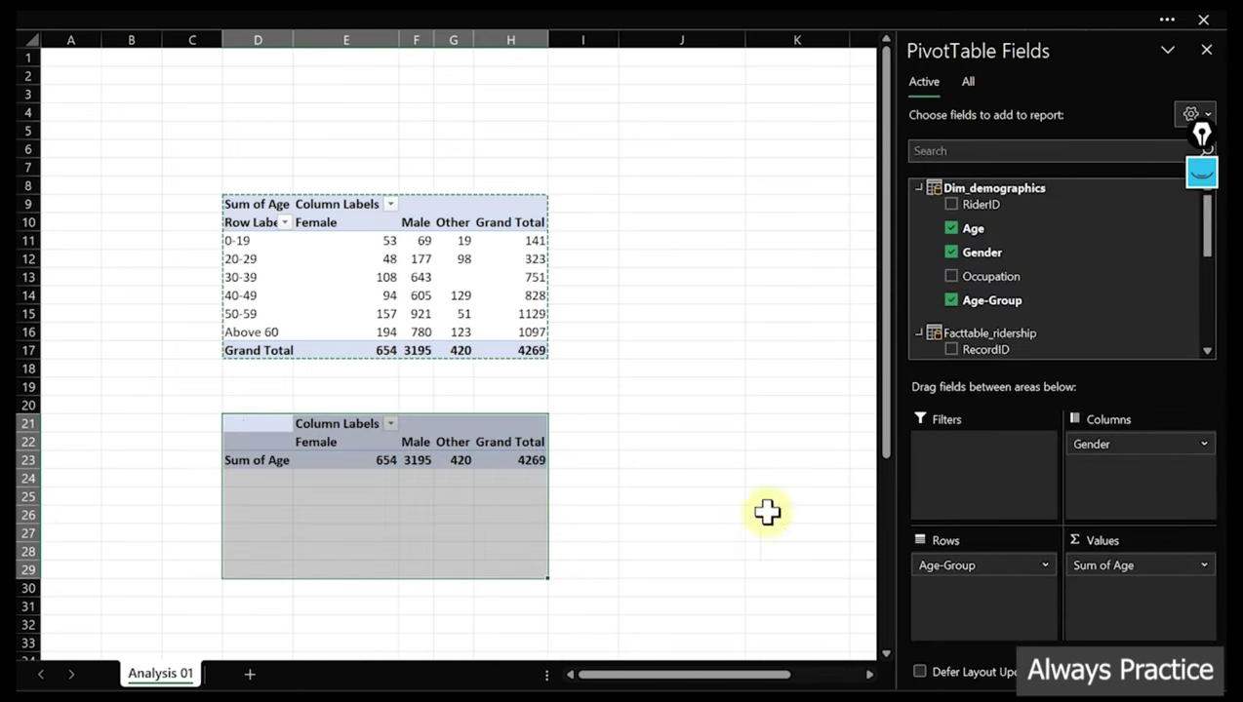
pyautogui.moveTo(1129, 444); pyautogui.dragTo(763, 438)
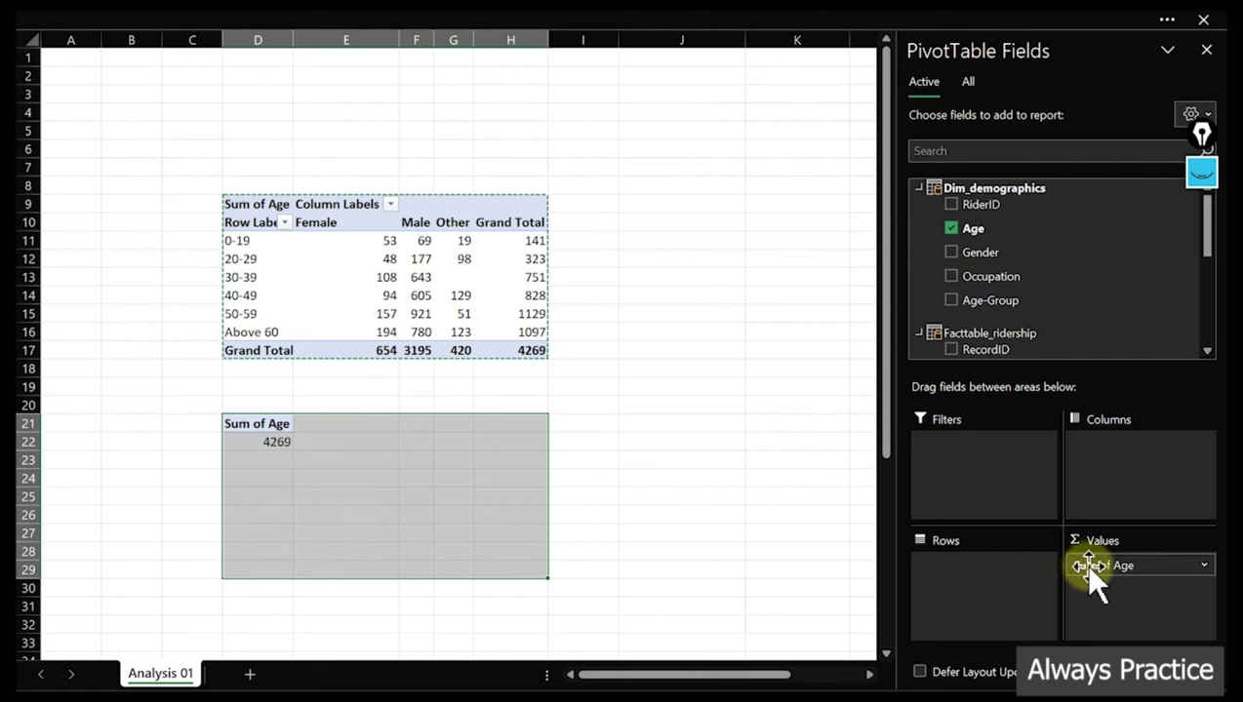
pyautogui.moveTo(1088, 565); pyautogui.dragTo(761, 488)
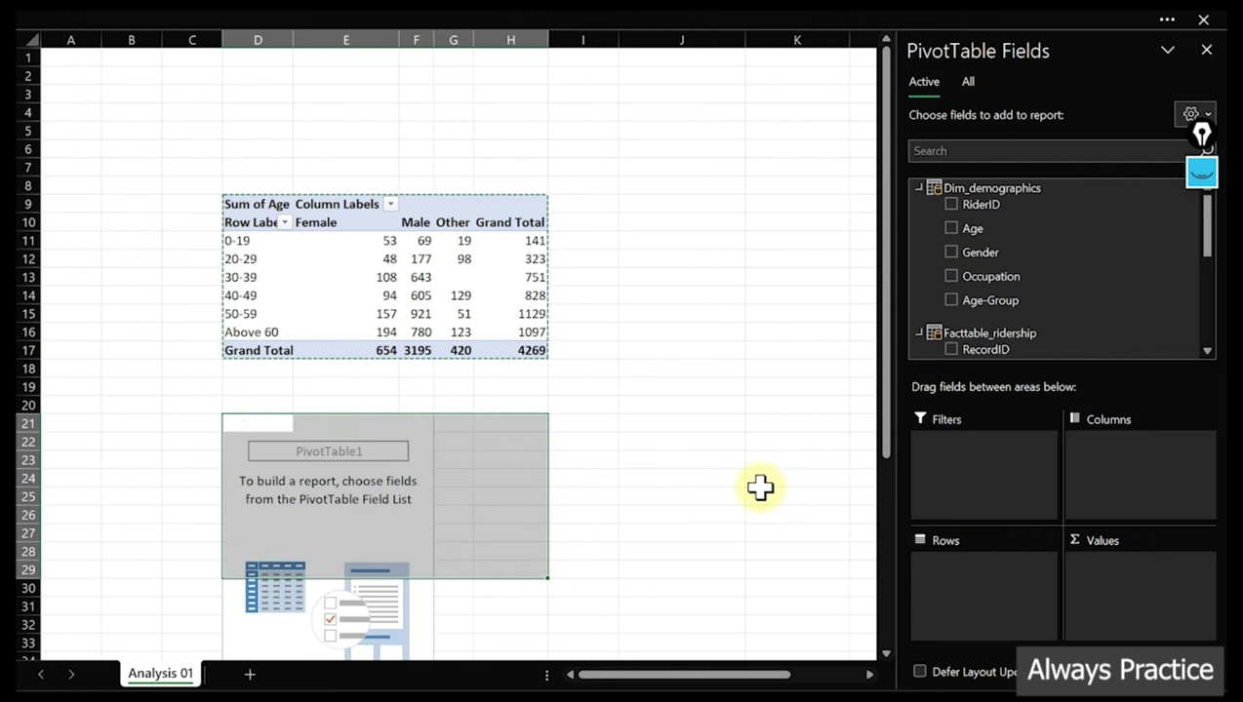
# Add Age as a sum and Occupation as a count to the lower PivotTable's values
pyautogui.click(956, 233)
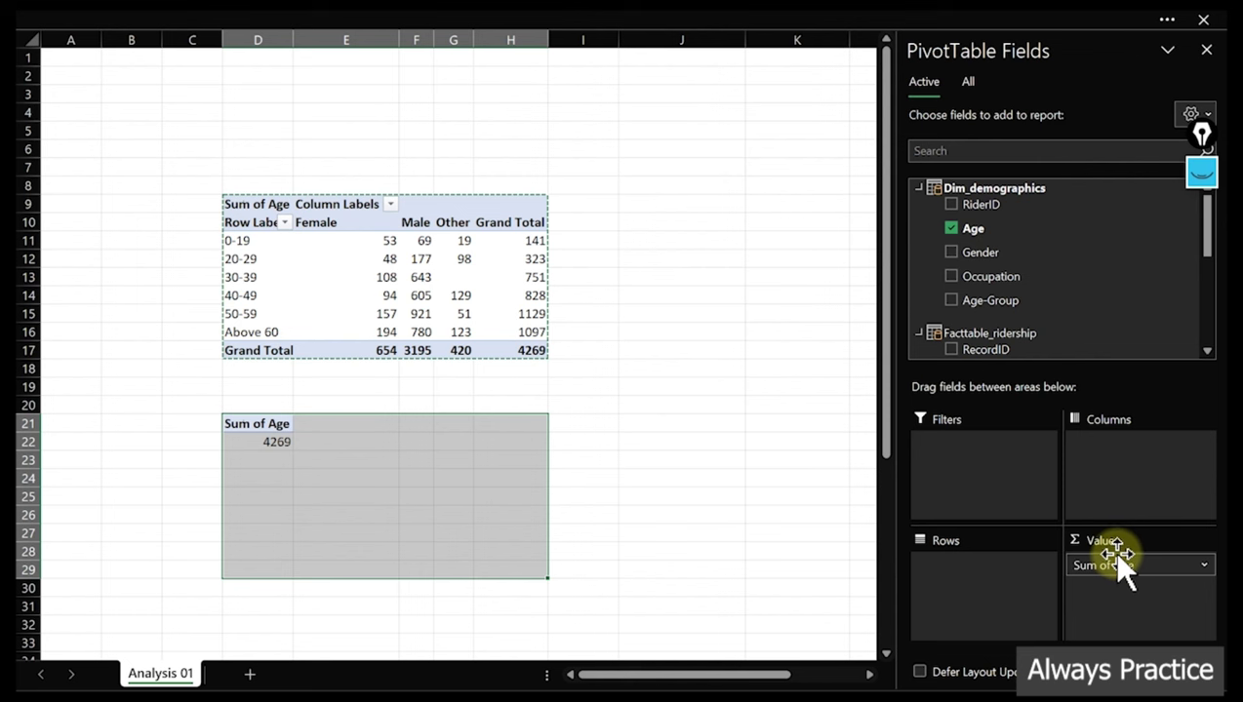
pyautogui.click(952, 277)
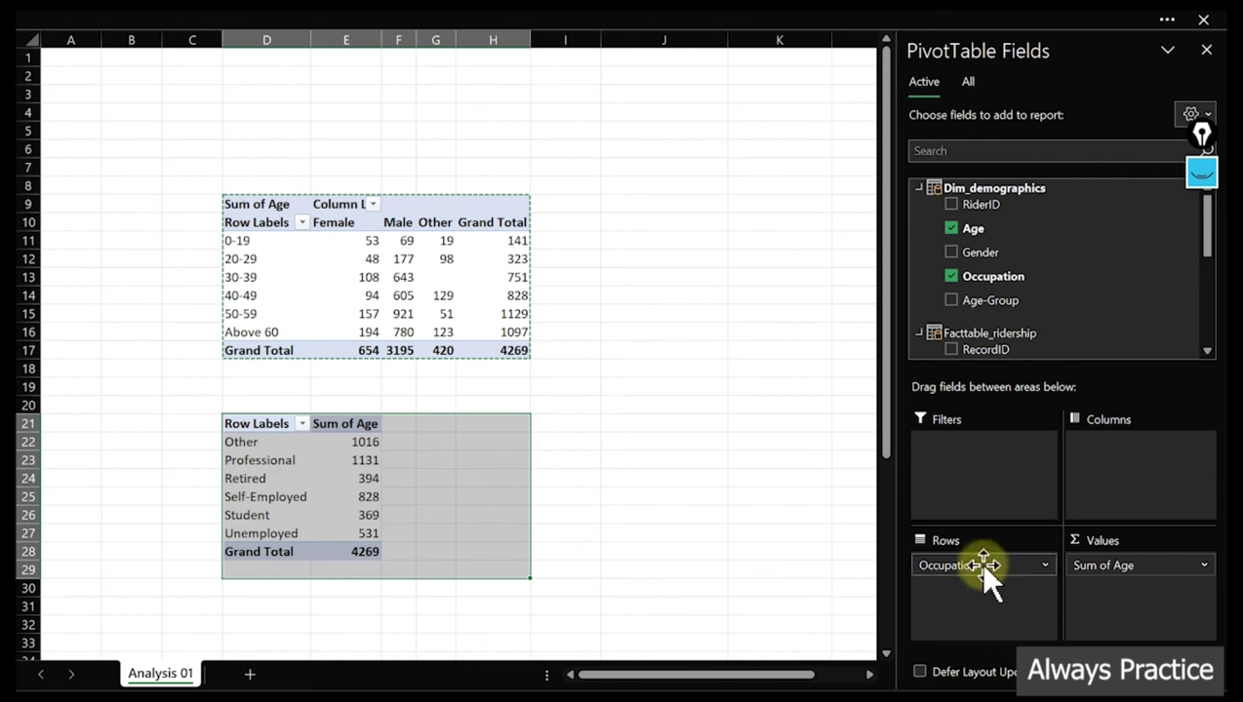
pyautogui.moveTo(977, 564); pyautogui.dragTo(1137, 610)
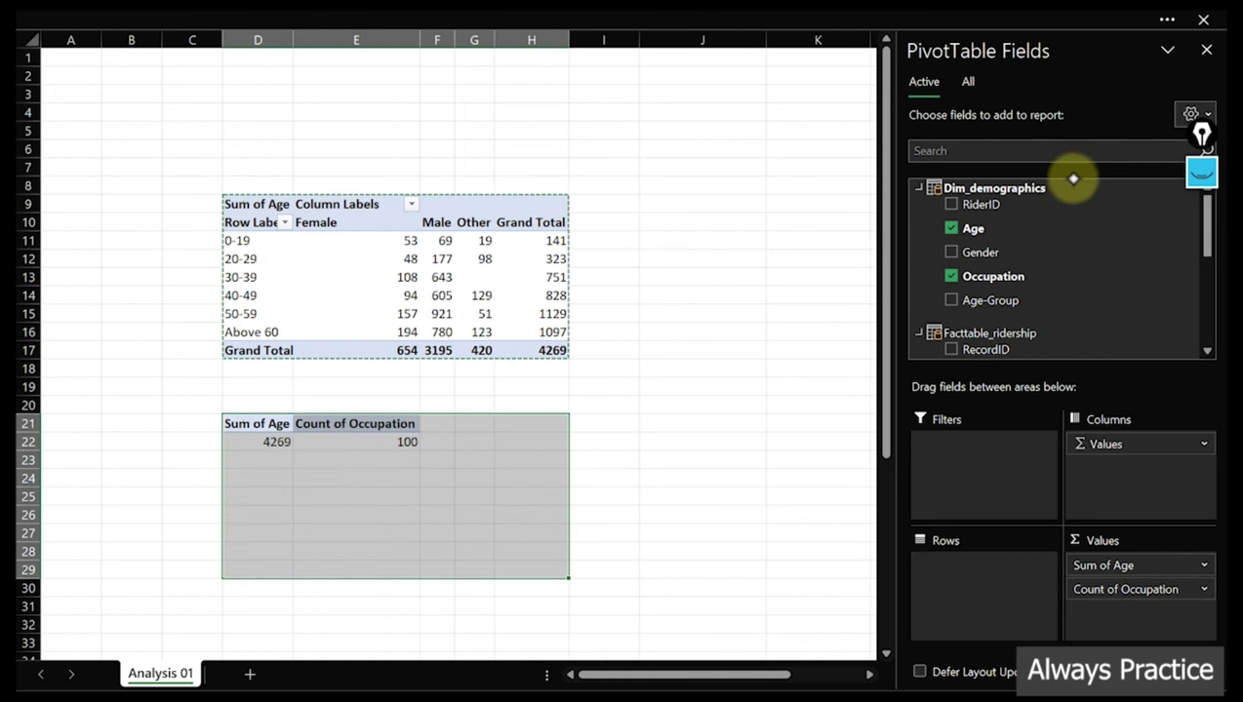
# Handwrite the words Count and Sum in red ink beside the lower PivotTable and underline Sum twice
pyautogui.click(1202, 176)
pyautogui.click(1202, 258)
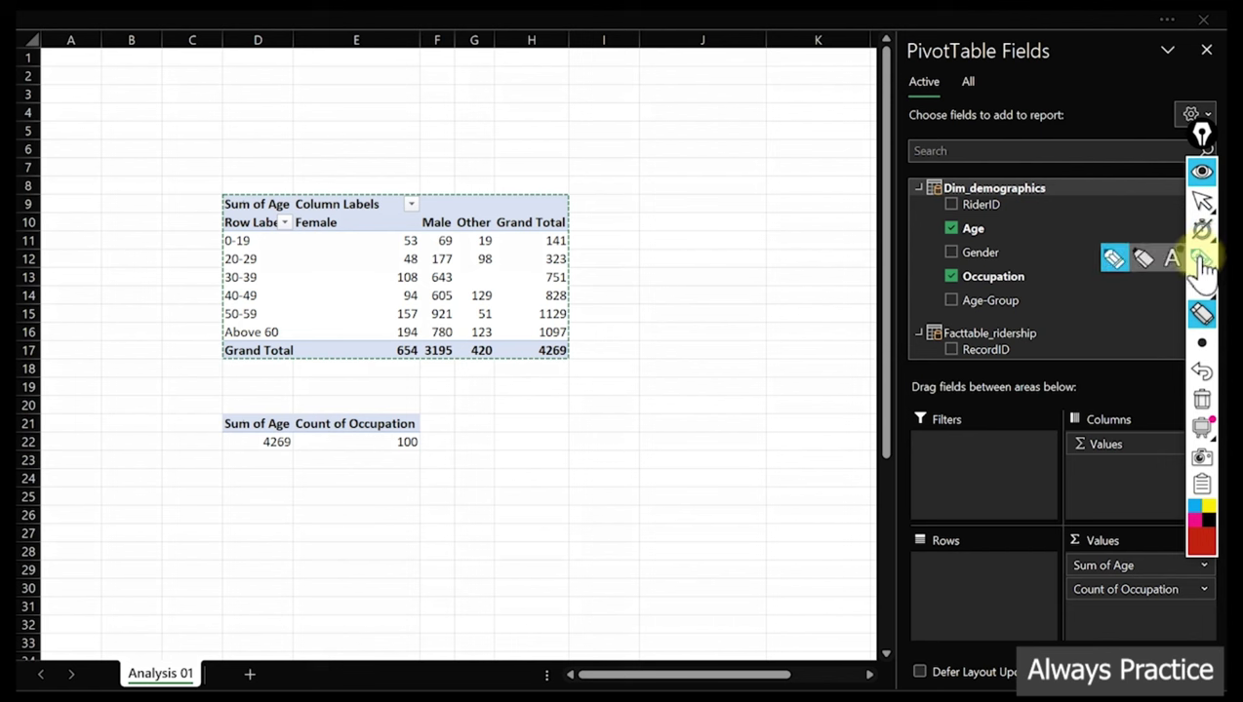
pyautogui.moveTo(564, 391)
pyautogui.mouseDown()
pyautogui.moveTo(549, 406)
pyautogui.moveTo(556, 449)
pyautogui.mouseUp()
pyautogui.moveTo(597, 413)
pyautogui.mouseDown()
pyautogui.moveTo(591, 423)
pyautogui.moveTo(607, 429)
pyautogui.mouseUp()
pyautogui.moveTo(616, 439)
pyautogui.mouseDown()
pyautogui.moveTo(647, 410)
pyautogui.moveTo(716, 452)
pyautogui.moveTo(749, 421)
pyautogui.mouseUp()
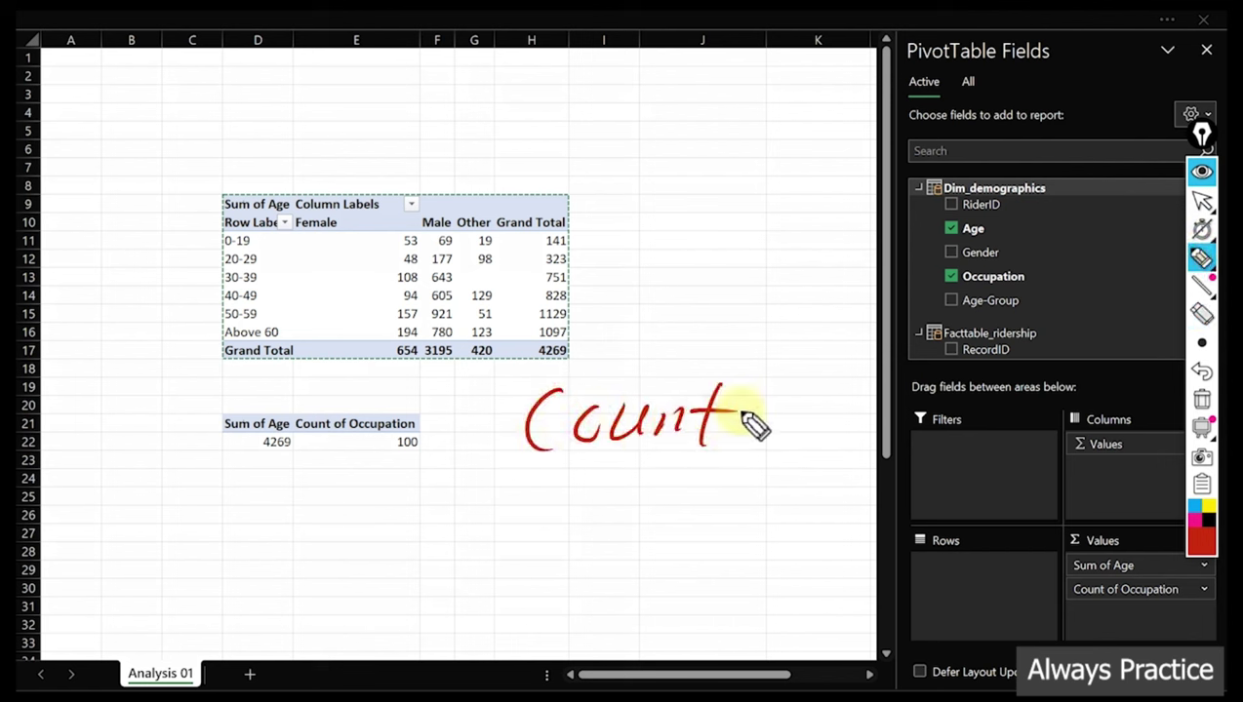
pyautogui.moveTo(575, 492)
pyautogui.mouseDown()
pyautogui.moveTo(527, 524)
pyautogui.moveTo(639, 507)
pyautogui.moveTo(693, 522)
pyautogui.mouseUp()
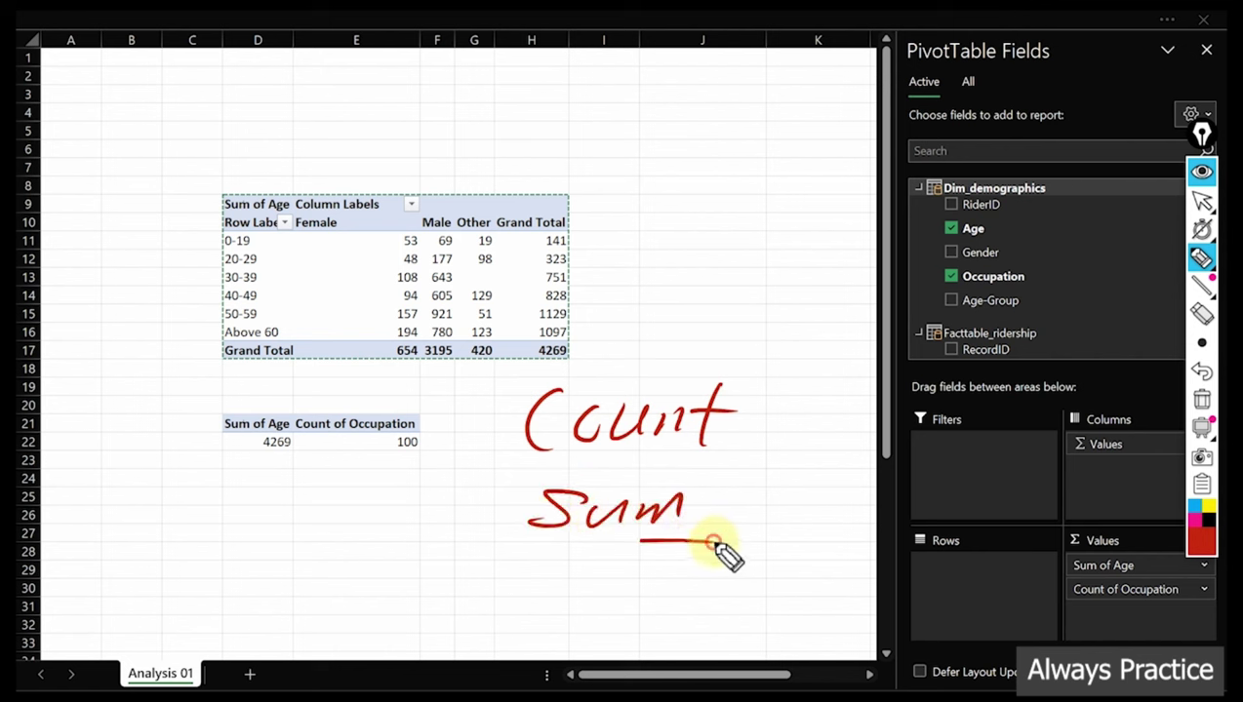
pyautogui.moveTo(534, 561)
pyautogui.mouseDown()
pyautogui.moveTo(713, 542)
pyautogui.moveTo(534, 558)
pyautogui.mouseUp()
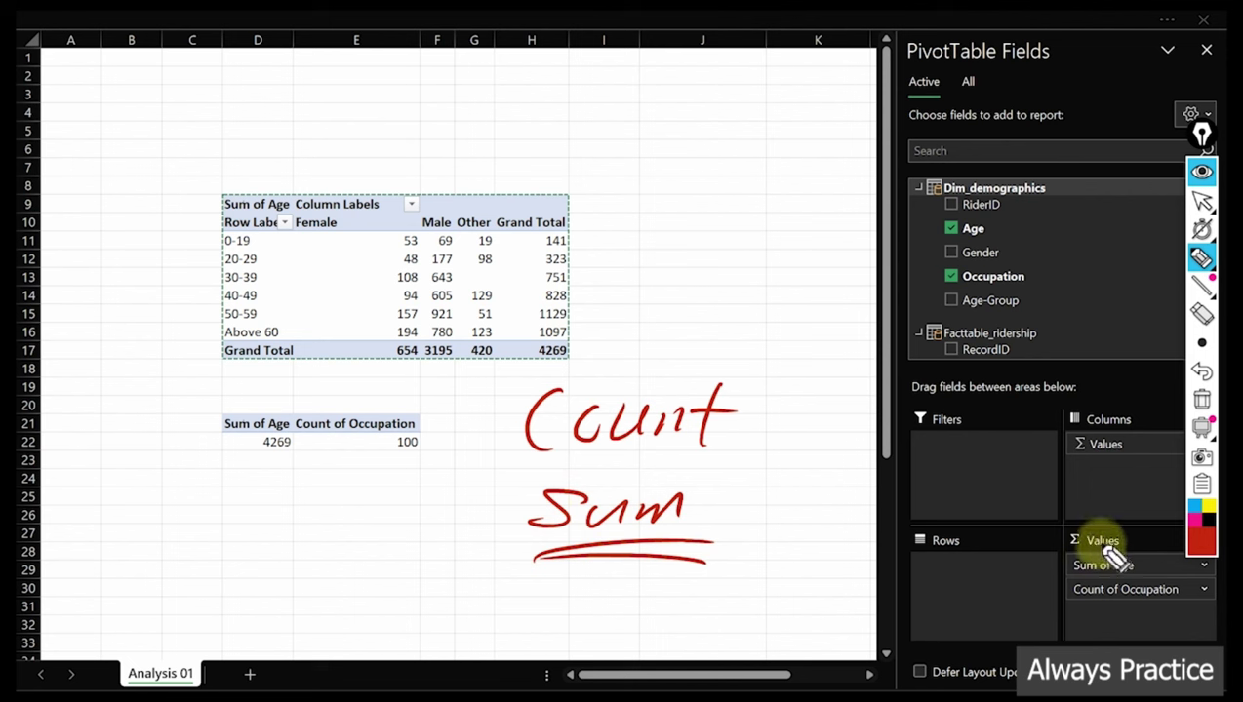
# Circle the Values area heading and underline Count in red ink, and clear all the annotations
pyautogui.moveTo(1079, 537)
pyautogui.mouseDown()
pyautogui.moveTo(1122, 554)
pyautogui.moveTo(1088, 531)
pyautogui.mouseUp()
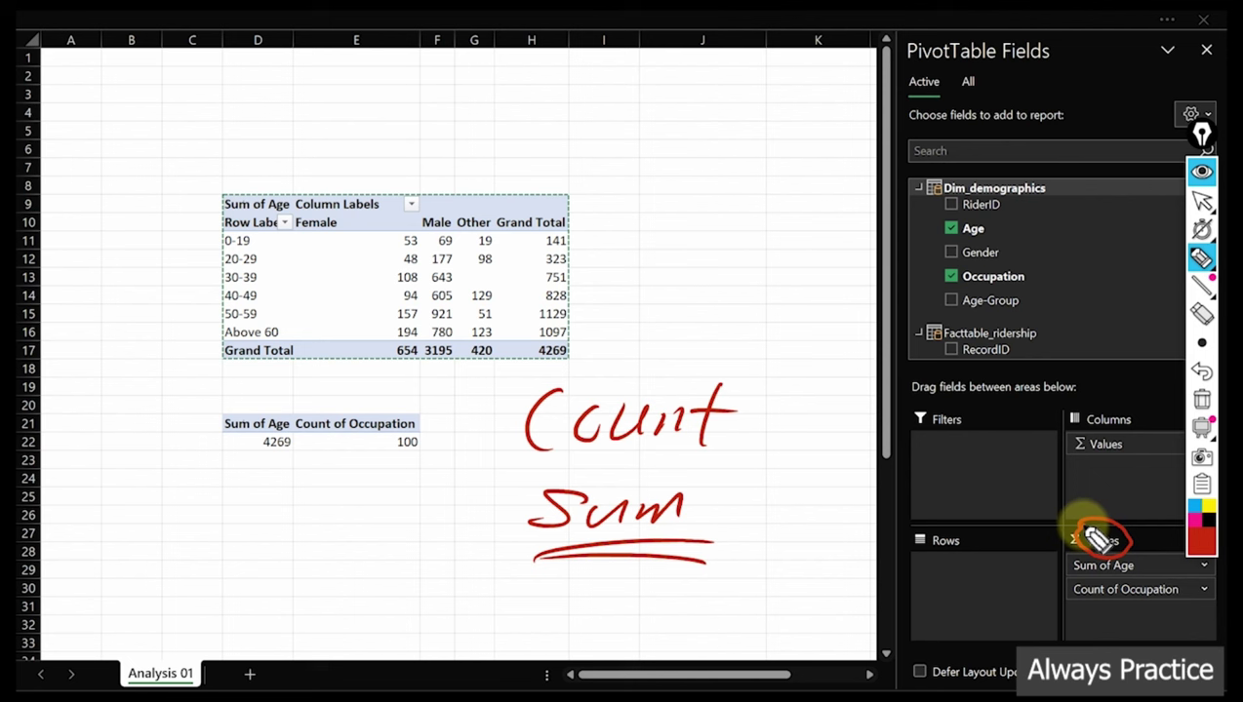
pyautogui.moveTo(527, 463)
pyautogui.mouseDown()
pyautogui.moveTo(680, 464)
pyautogui.moveTo(576, 469)
pyautogui.mouseUp()
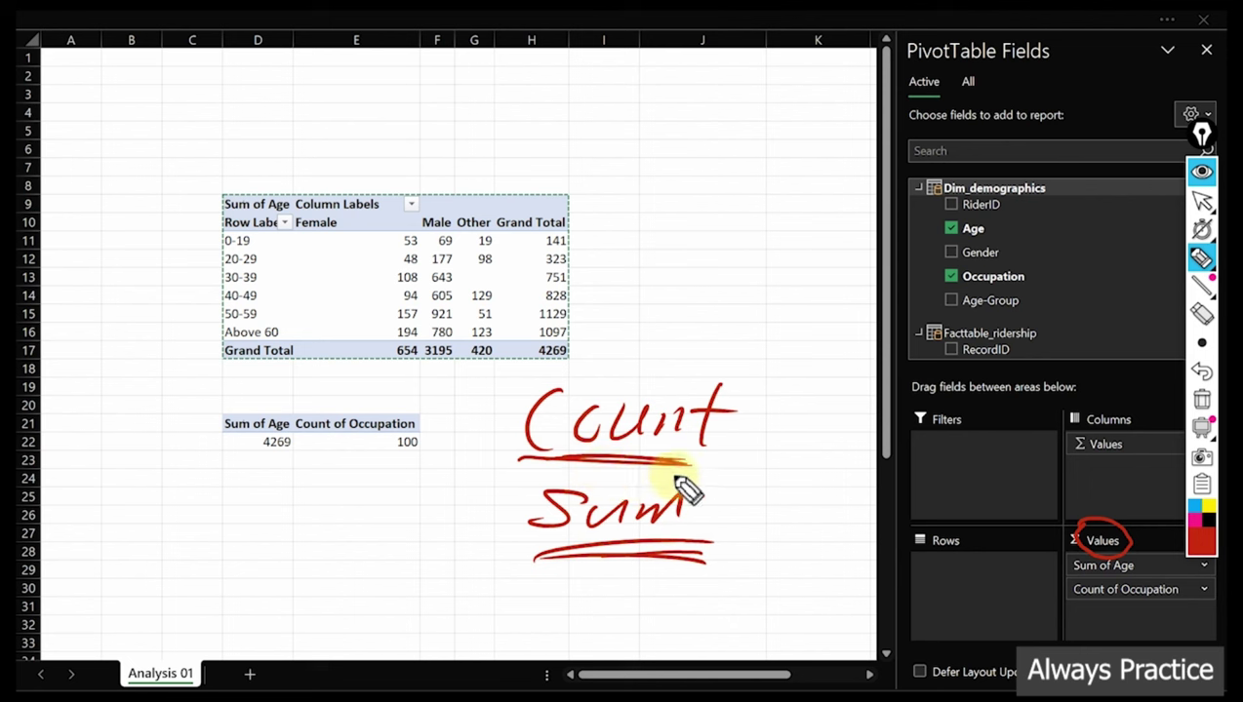
pyautogui.click(1202, 400)
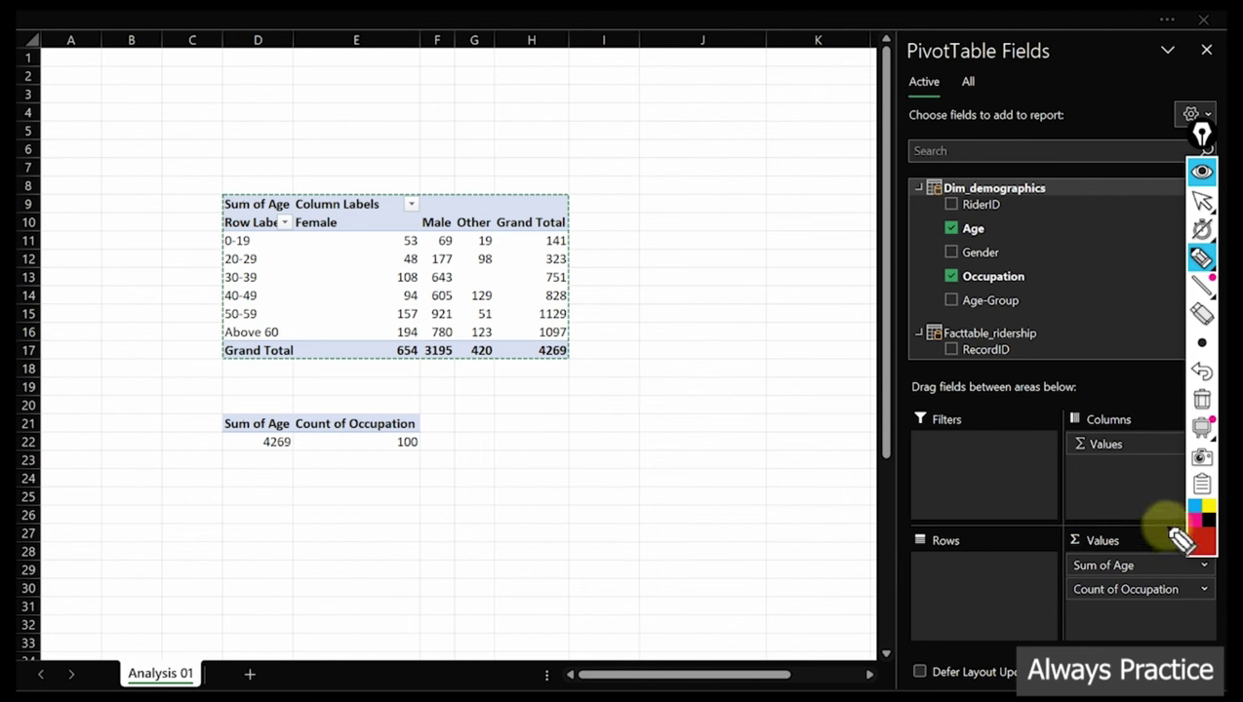
pyautogui.click(1201, 172)
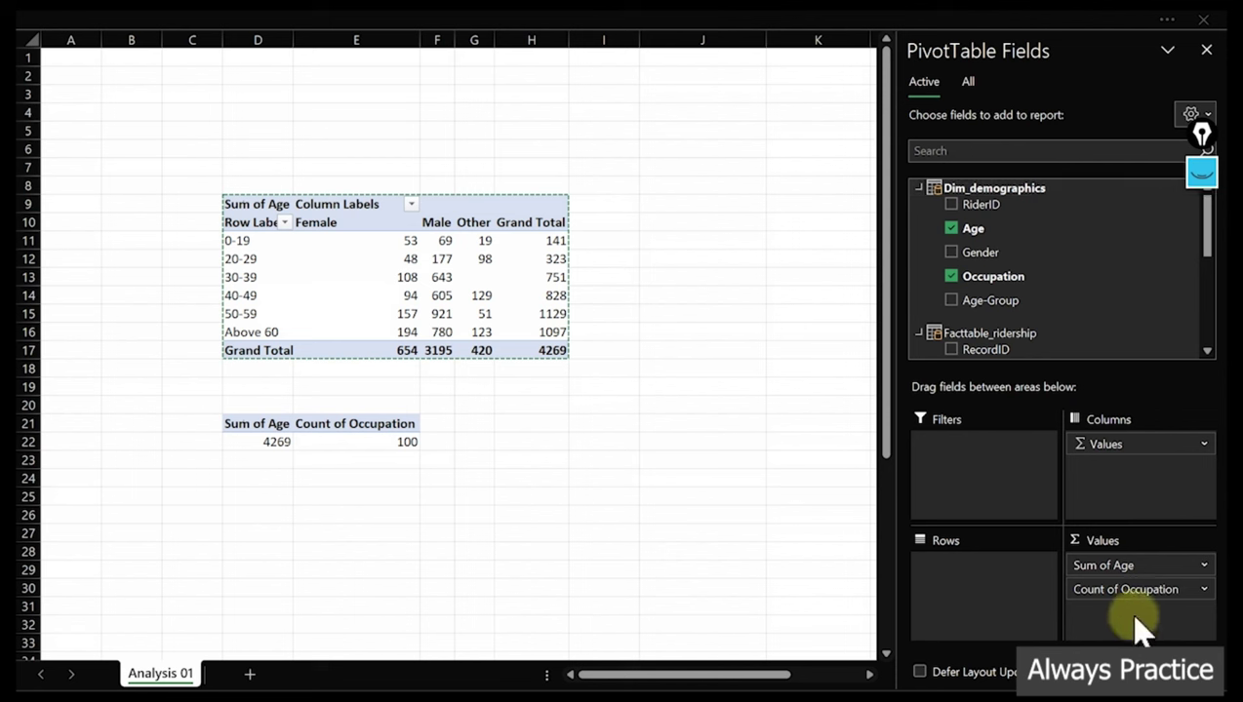
# Change the Age value in the lower PivotTable to summarize by Count and check it against Count of Occupation
pyautogui.click(1205, 569)
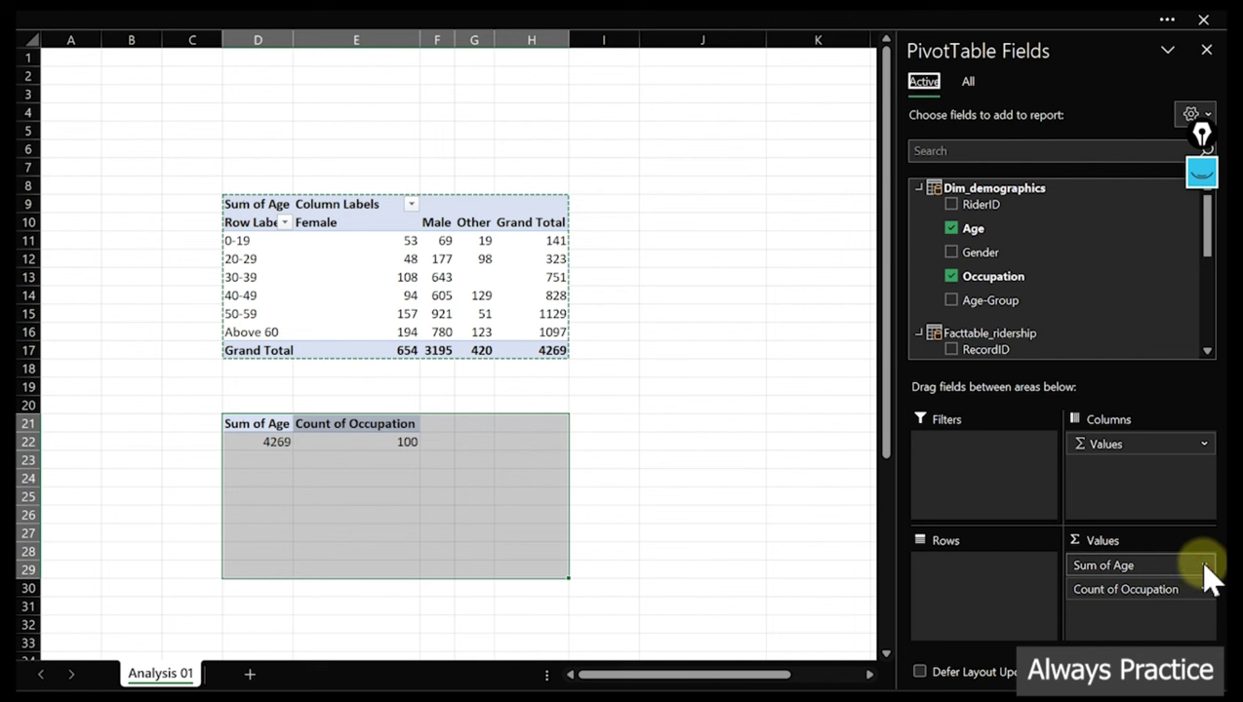
pyautogui.click(1206, 569)
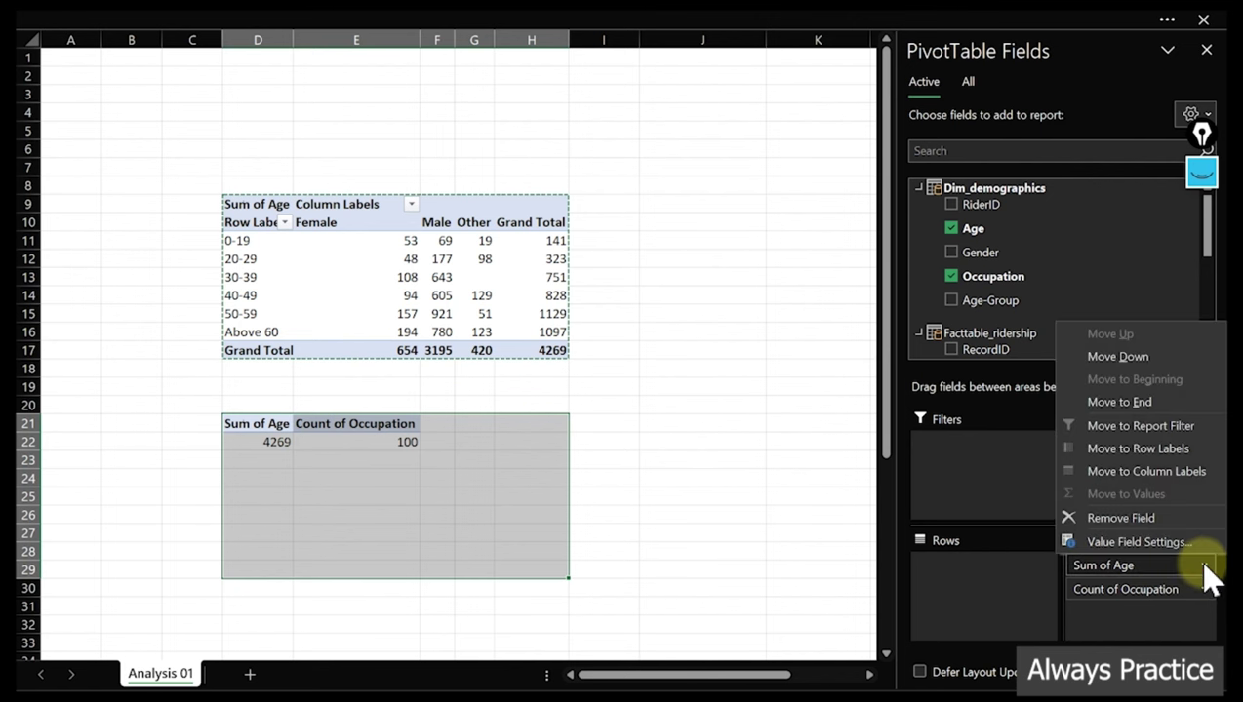
pyautogui.click(1143, 544)
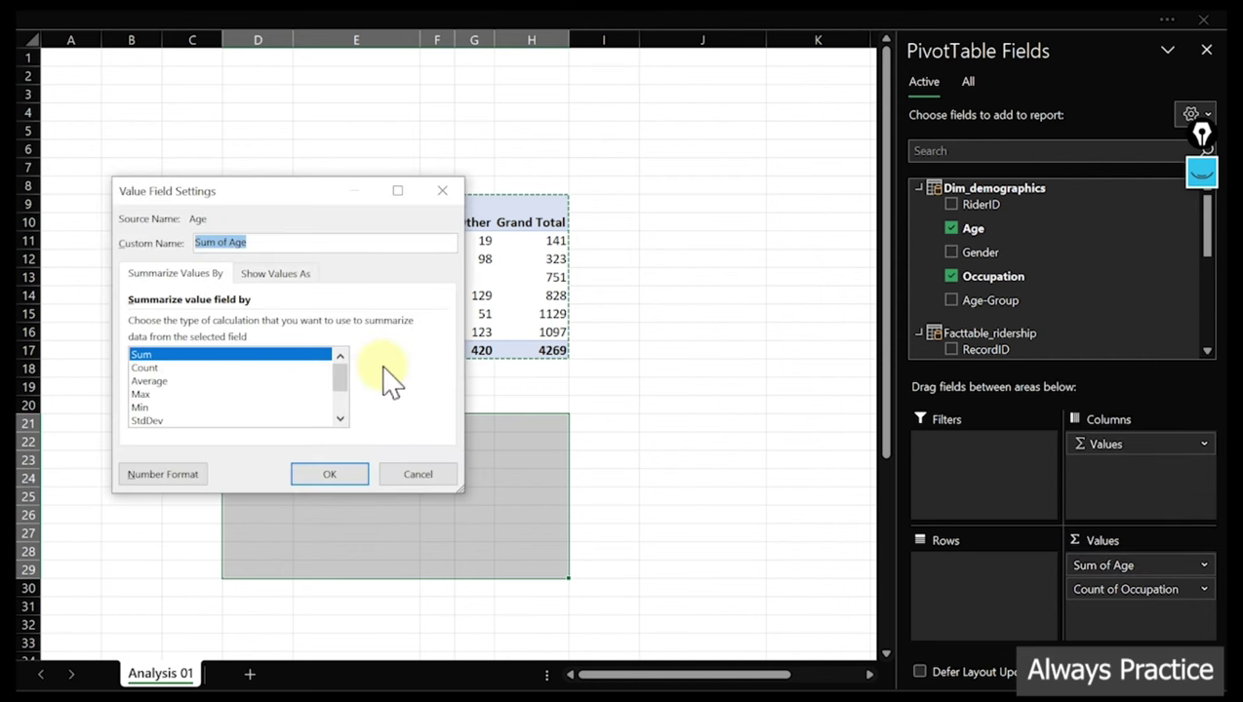
pyautogui.moveTo(311, 193); pyautogui.dragTo(619, 58)
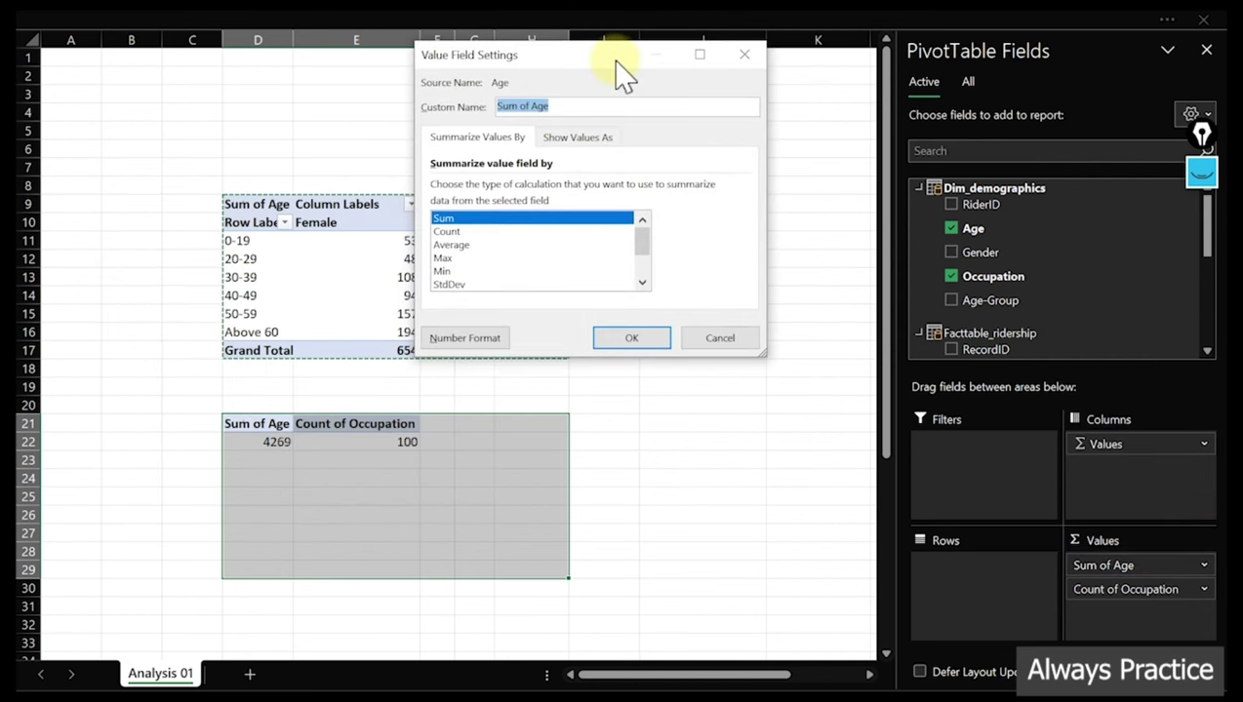
pyautogui.click(453, 232)
pyautogui.click(633, 341)
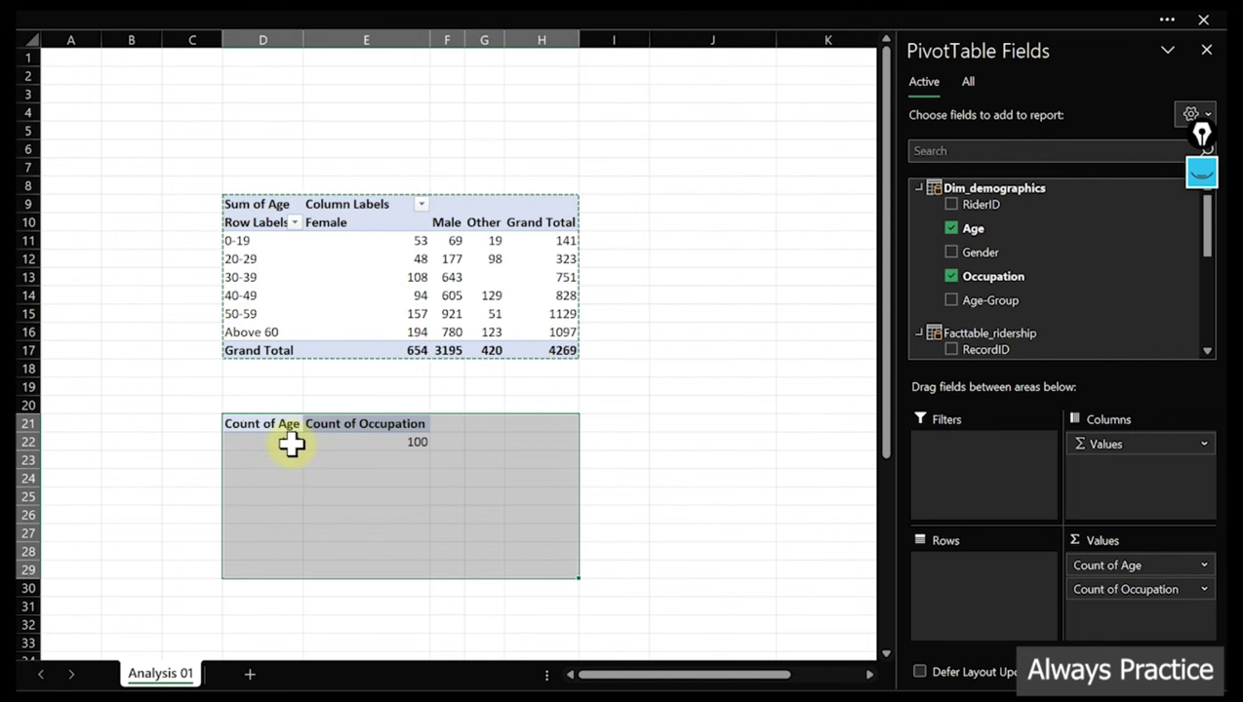
pyautogui.moveTo(292, 444)
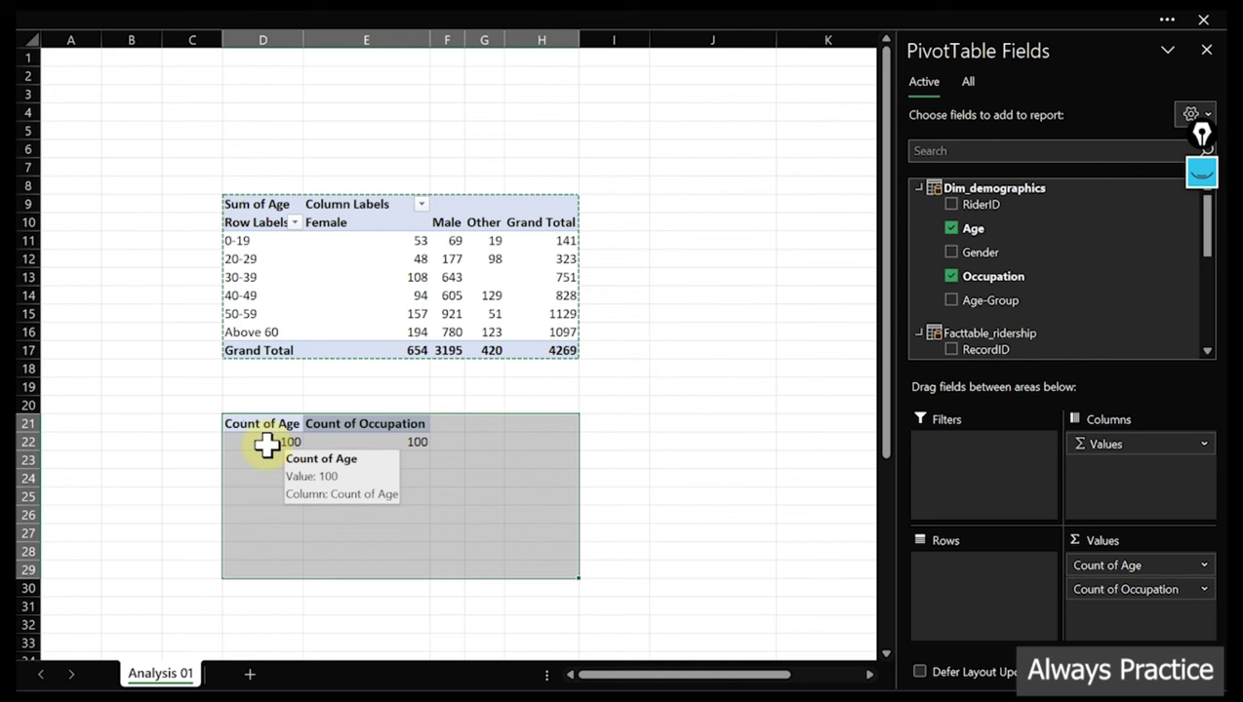
pyautogui.click(495, 498)
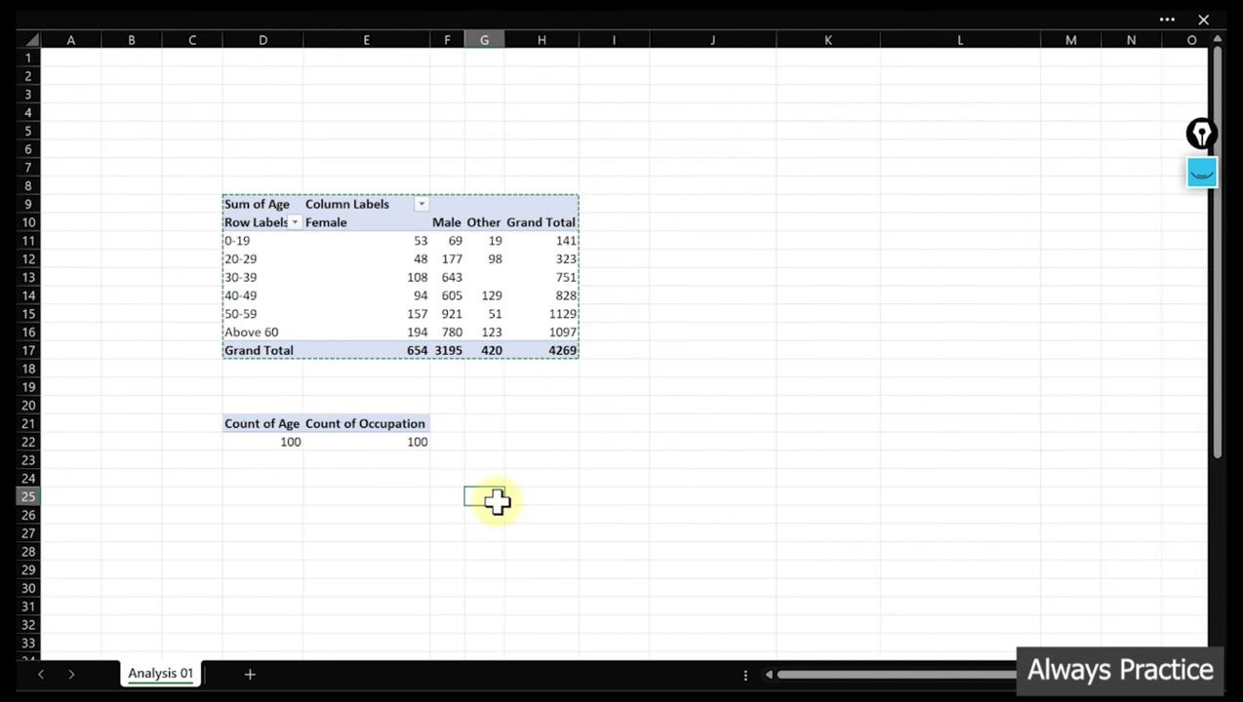
pyautogui.click(362, 444)
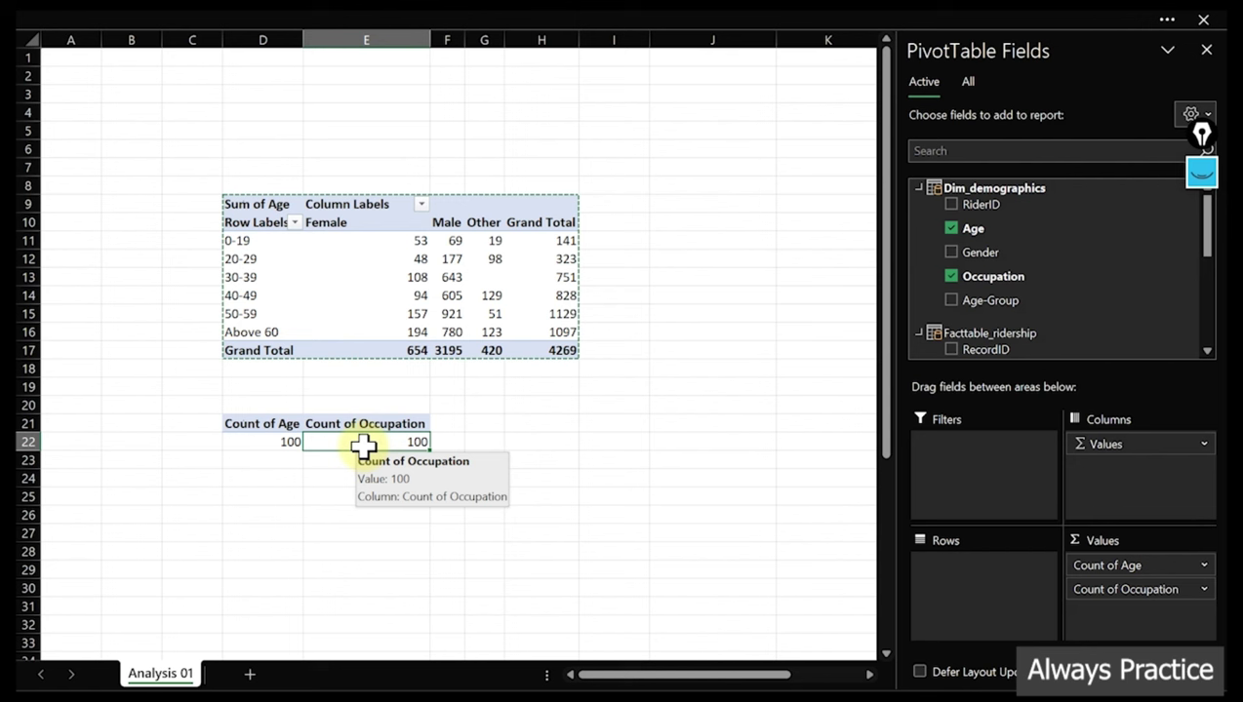
# Mark the upper PivotTable's Sum of Age header, age-group rows and Grand Total label in red ink, and clear the annotations
pyautogui.click(528, 275)
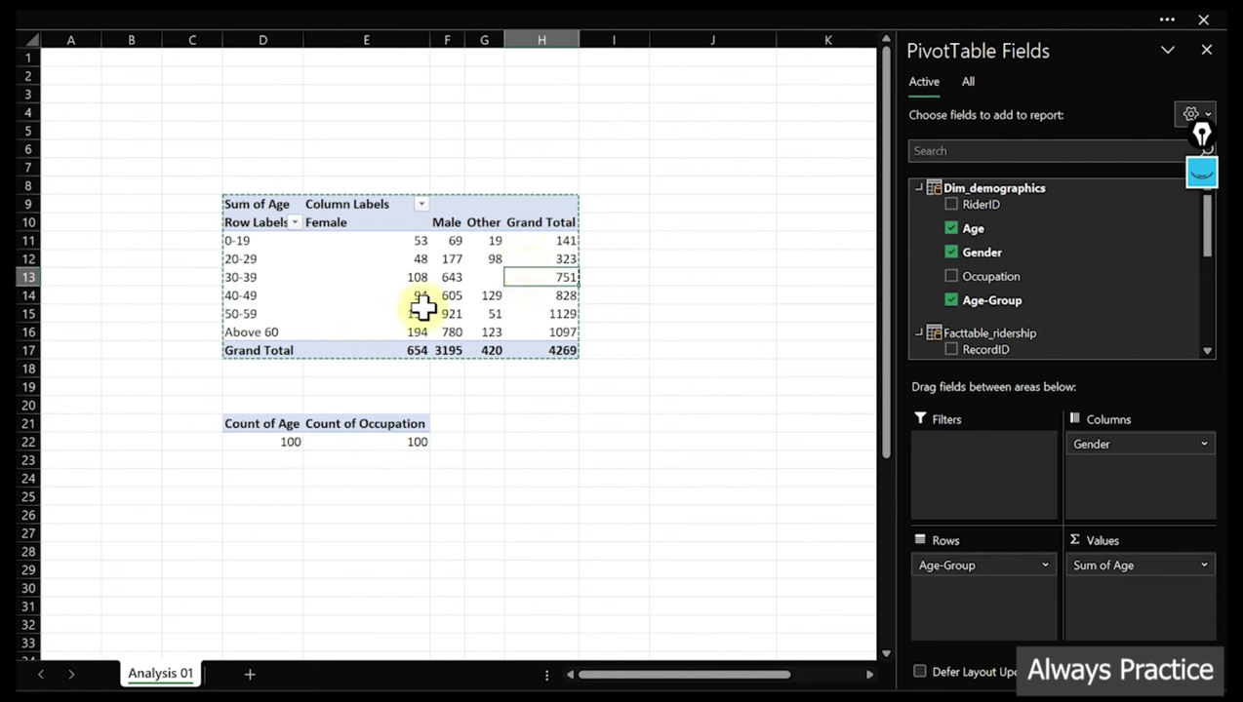
pyautogui.click(1208, 190)
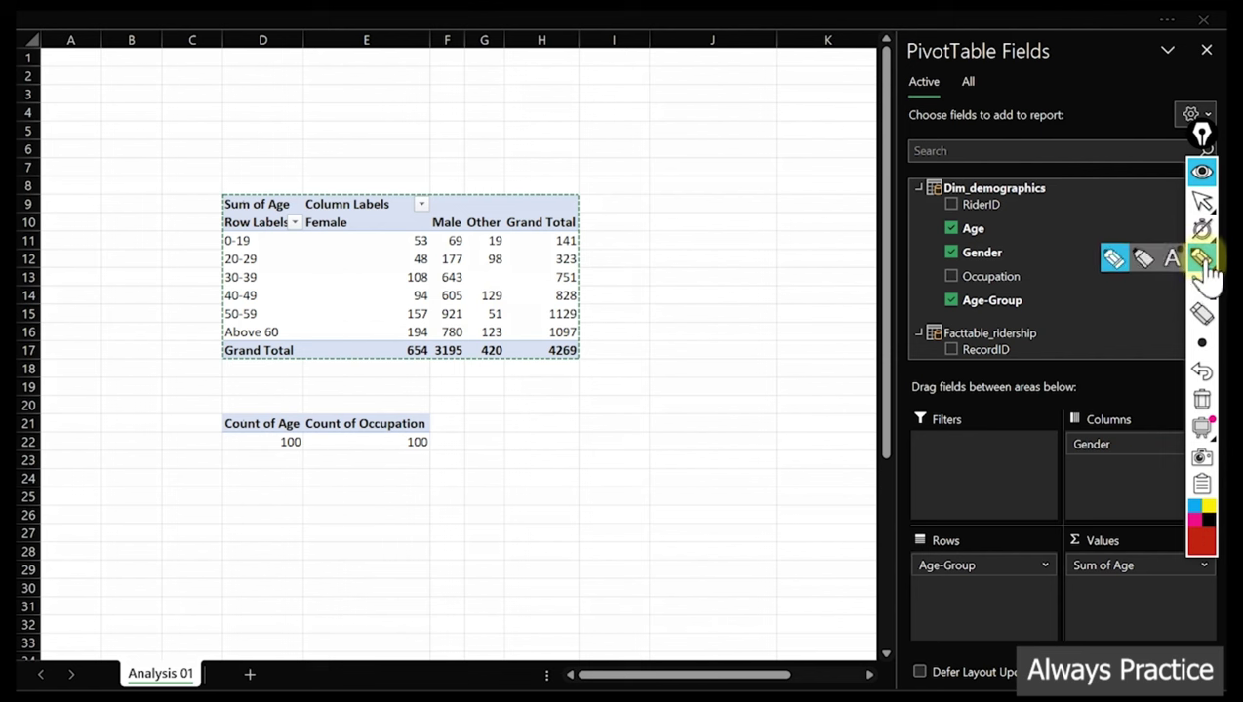
pyautogui.click(1203, 262)
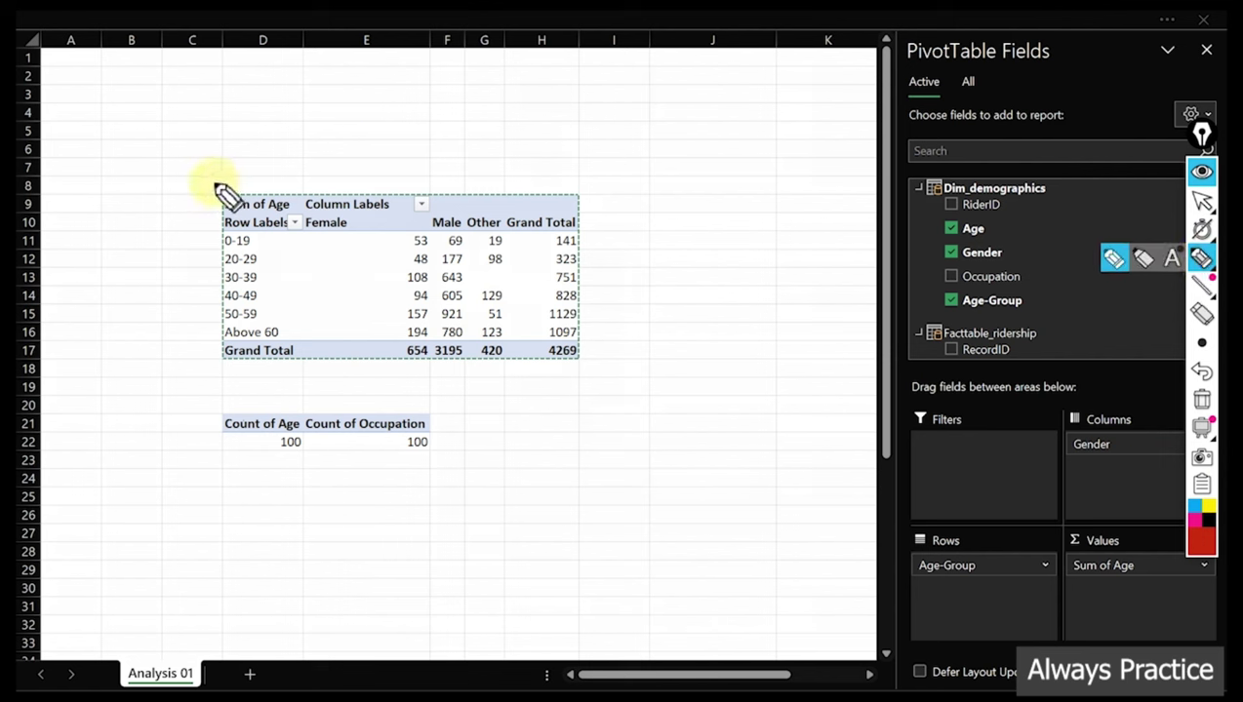
pyautogui.moveTo(205, 182)
pyautogui.mouseDown()
pyautogui.moveTo(286, 187)
pyautogui.moveTo(296, 224)
pyautogui.moveTo(217, 236)
pyautogui.moveTo(207, 185)
pyautogui.mouseUp()
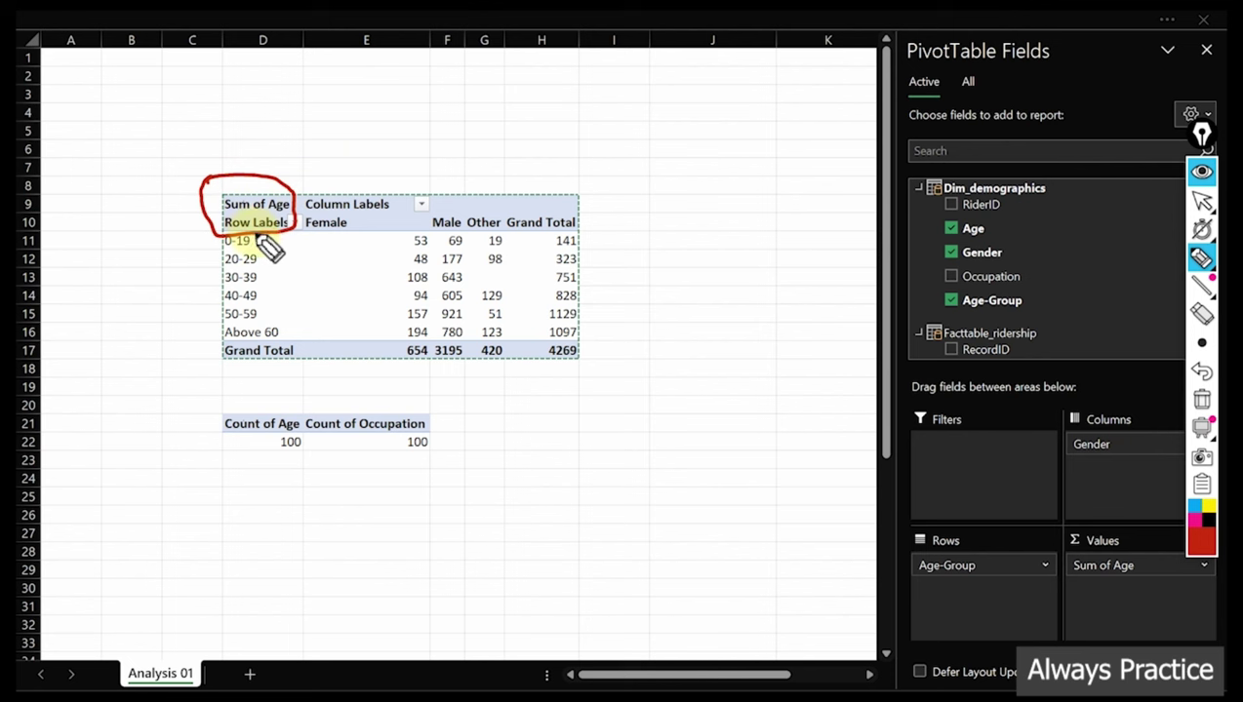
pyautogui.moveTo(217, 242); pyautogui.dragTo(193, 243)
pyautogui.moveTo(217, 257)
pyautogui.mouseDown()
pyautogui.moveTo(193, 261)
pyautogui.moveTo(193, 331)
pyautogui.mouseUp()
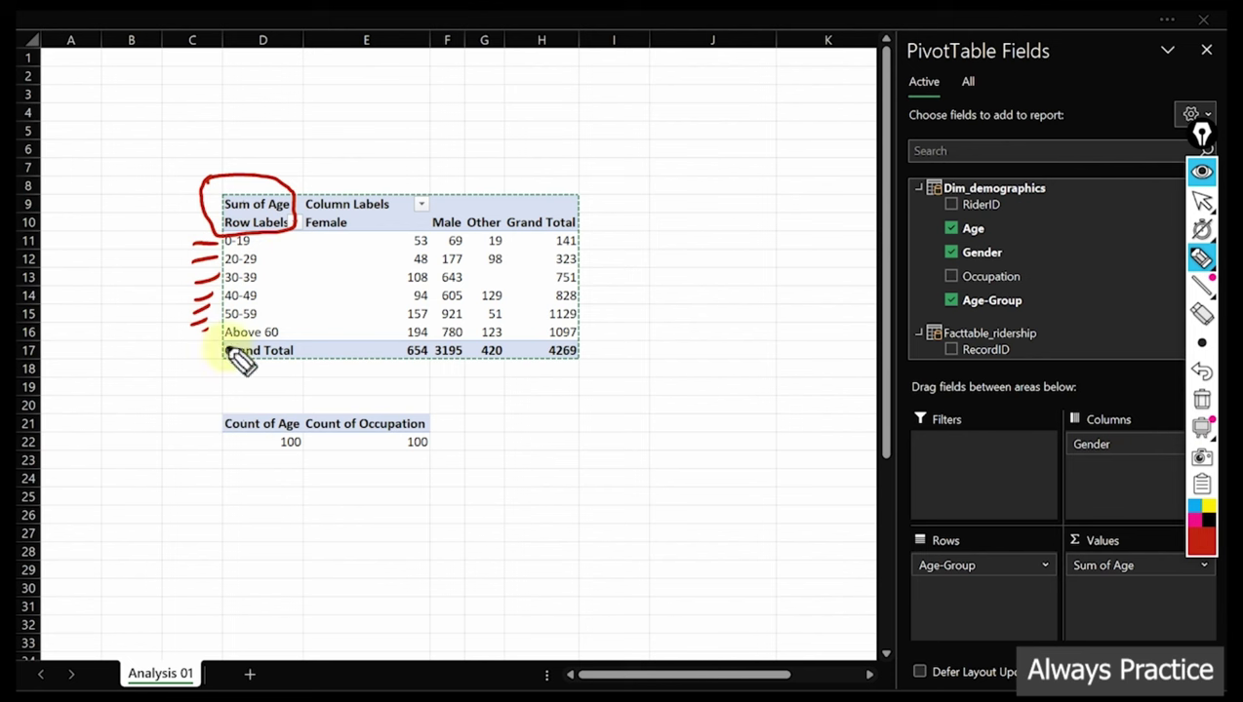
pyautogui.moveTo(208, 367)
pyautogui.mouseDown()
pyautogui.moveTo(298, 374)
pyautogui.moveTo(315, 347)
pyautogui.moveTo(213, 341)
pyautogui.moveTo(203, 369)
pyautogui.mouseUp()
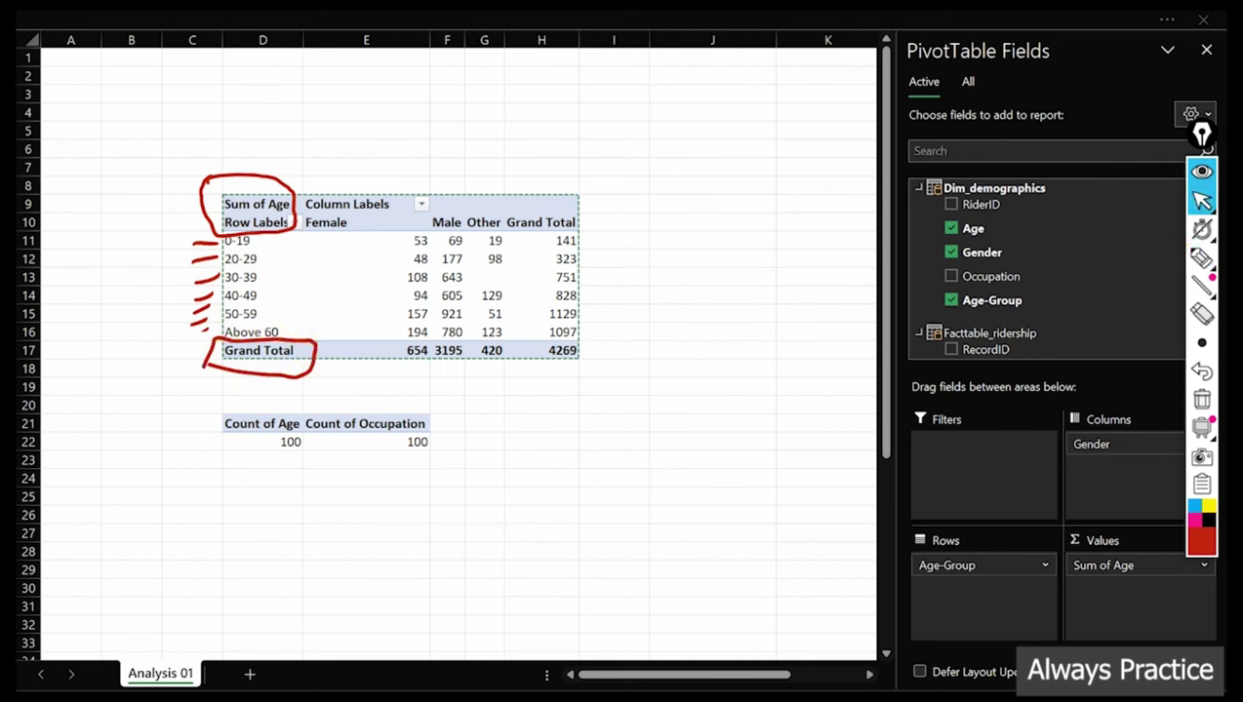
pyautogui.click(1202, 400)
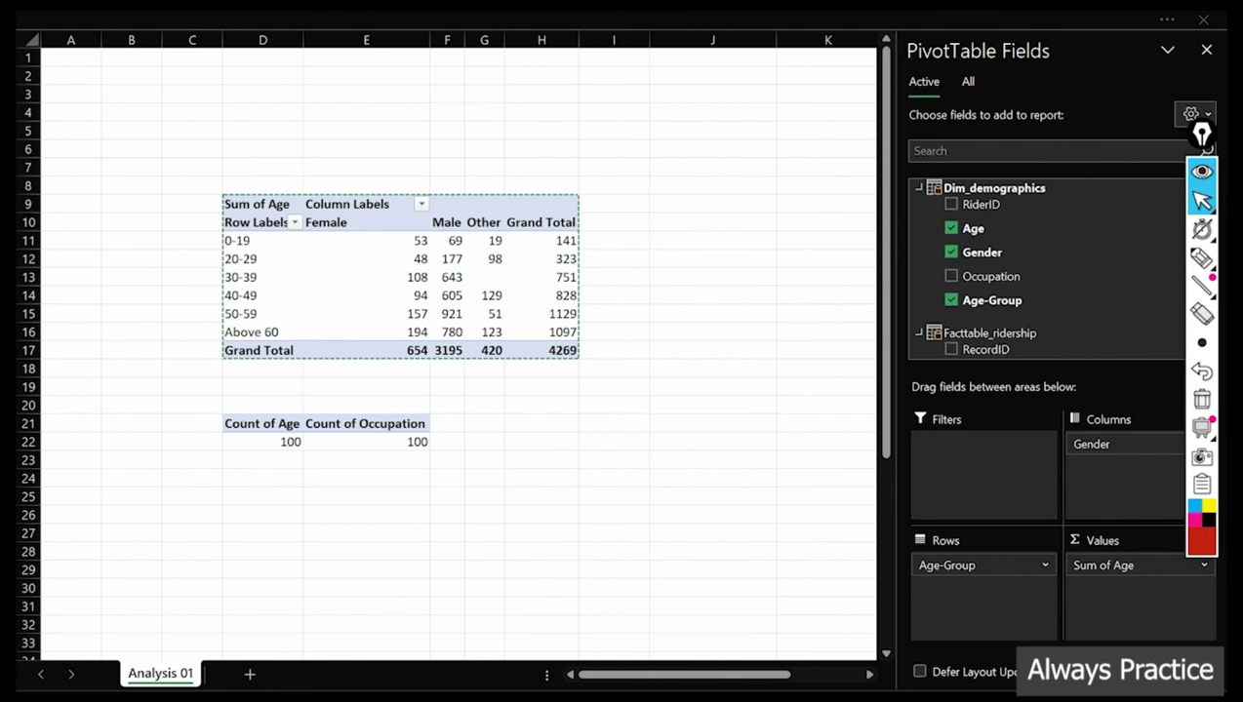
# Try showing grand totals for columns only in the upper Sum of Age PivotTable, and undo the change
pyautogui.click(607, 24)
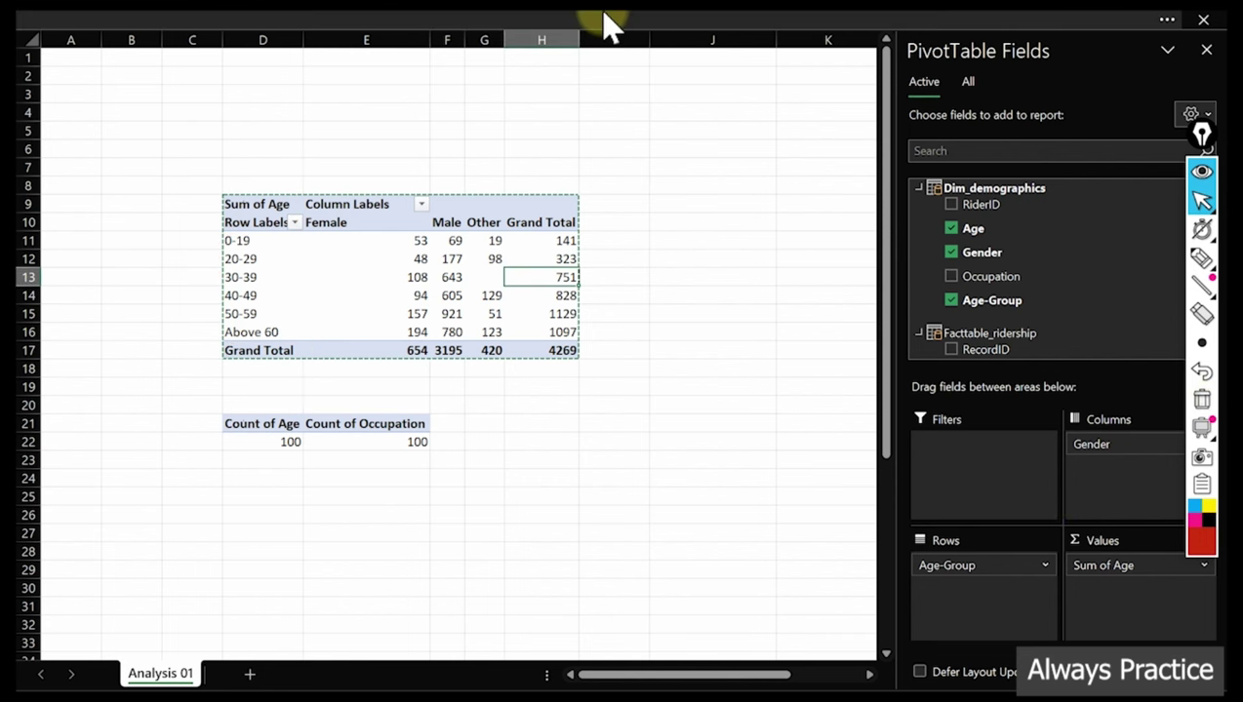
pyautogui.click(606, 24)
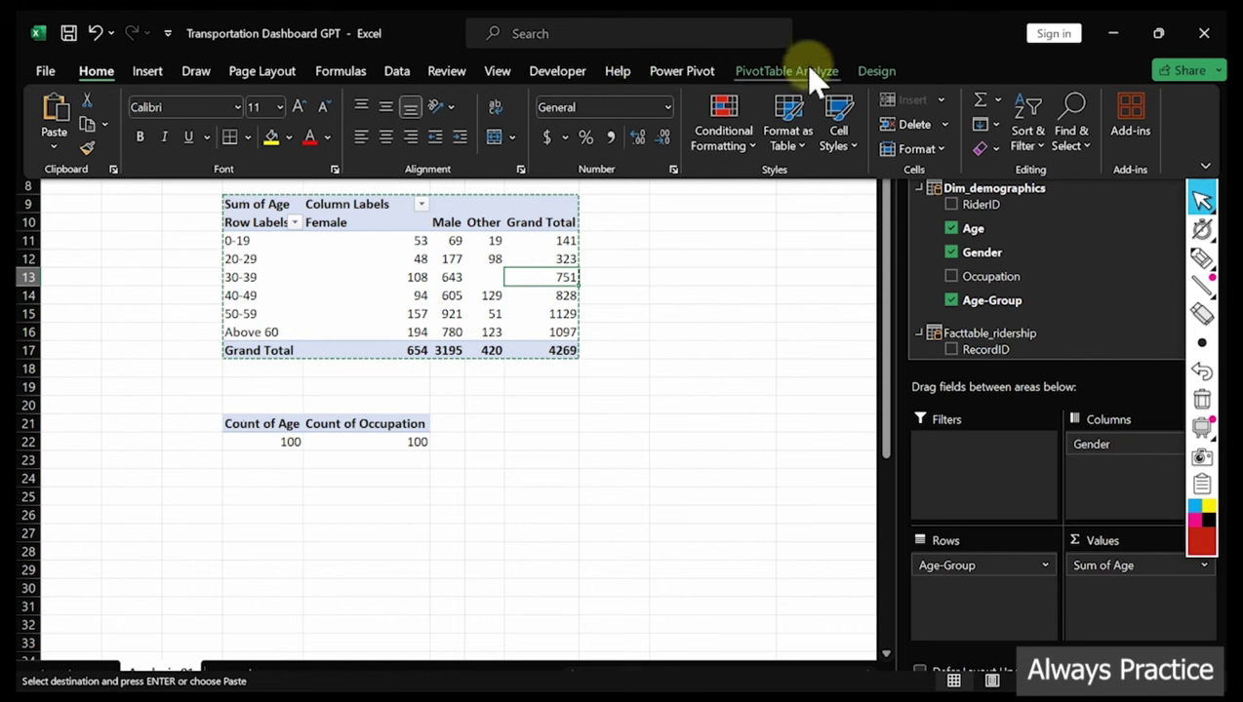
pyautogui.click(878, 72)
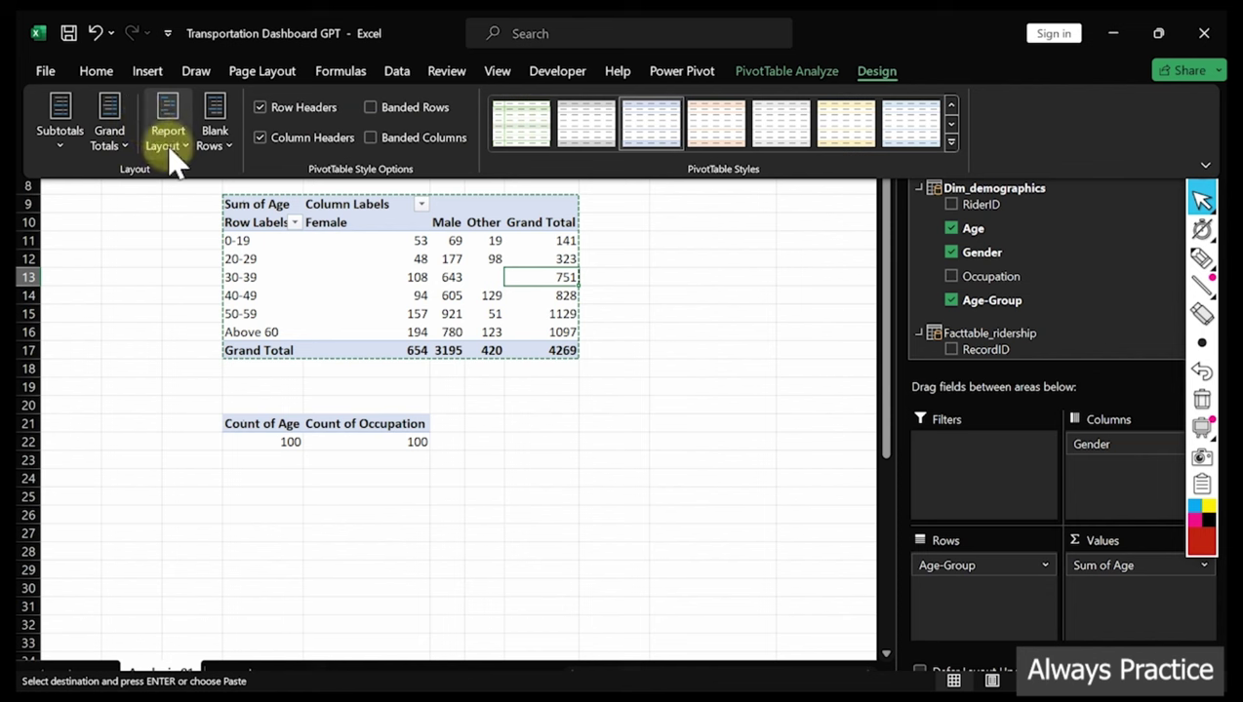
pyautogui.click(117, 151)
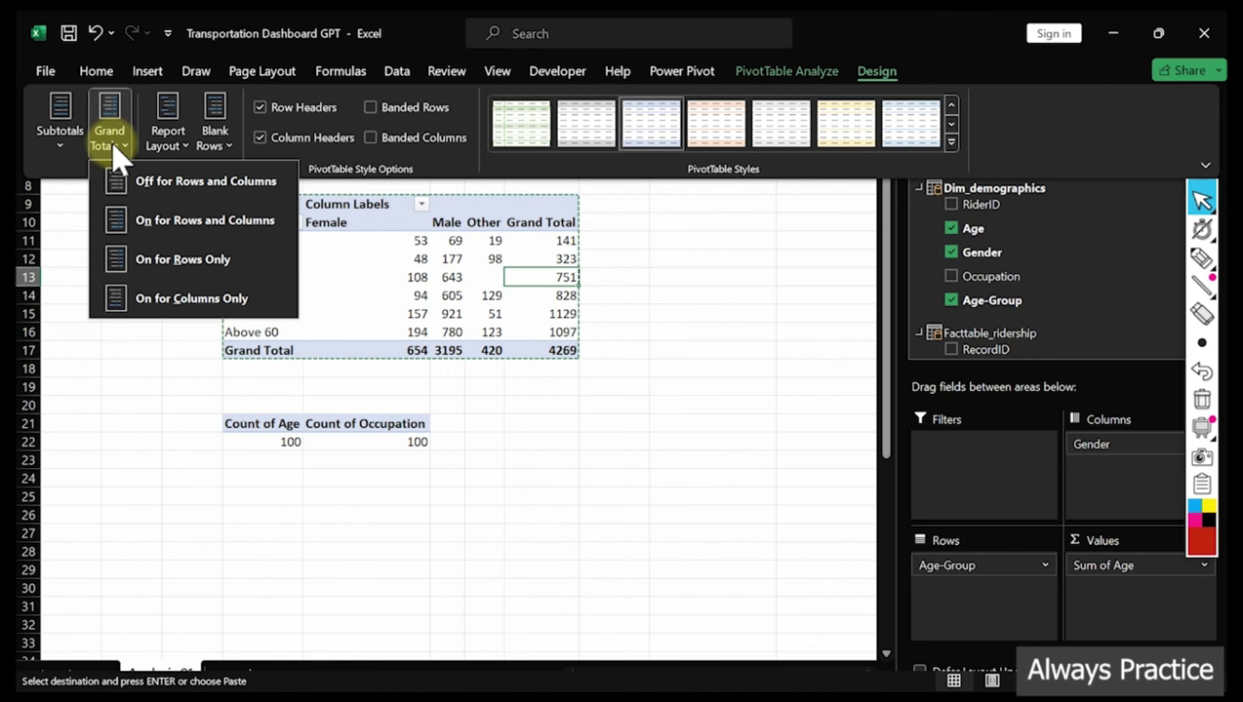
pyautogui.click(179, 295)
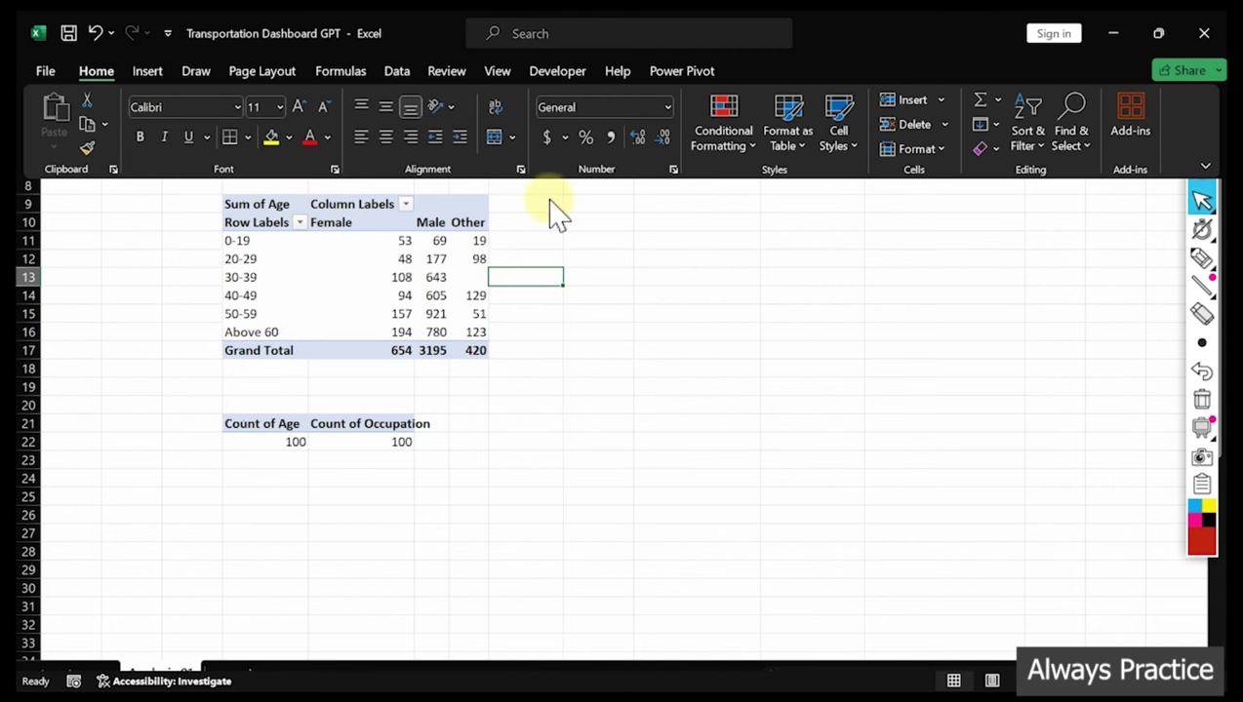
pyautogui.hotkey('ctrl', 'z')
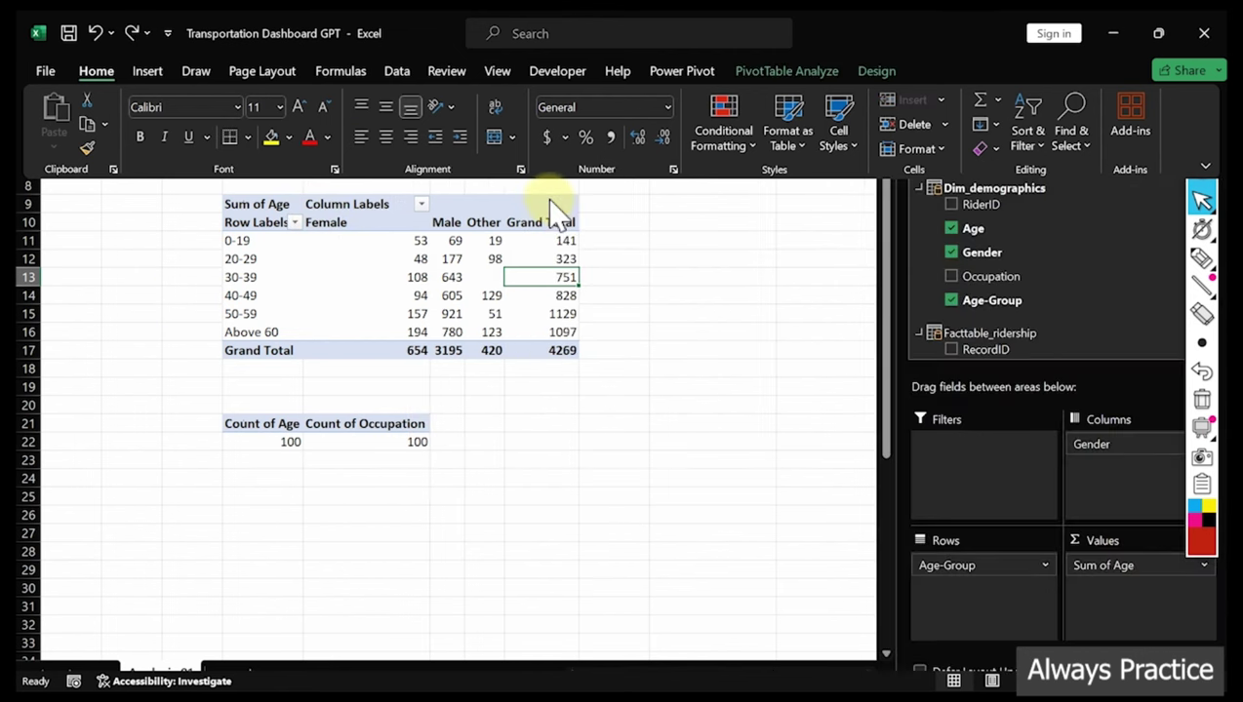
# Try showing grand totals for rows only in the upper Sum of Age PivotTable, and undo the change
pyautogui.click(860, 74)
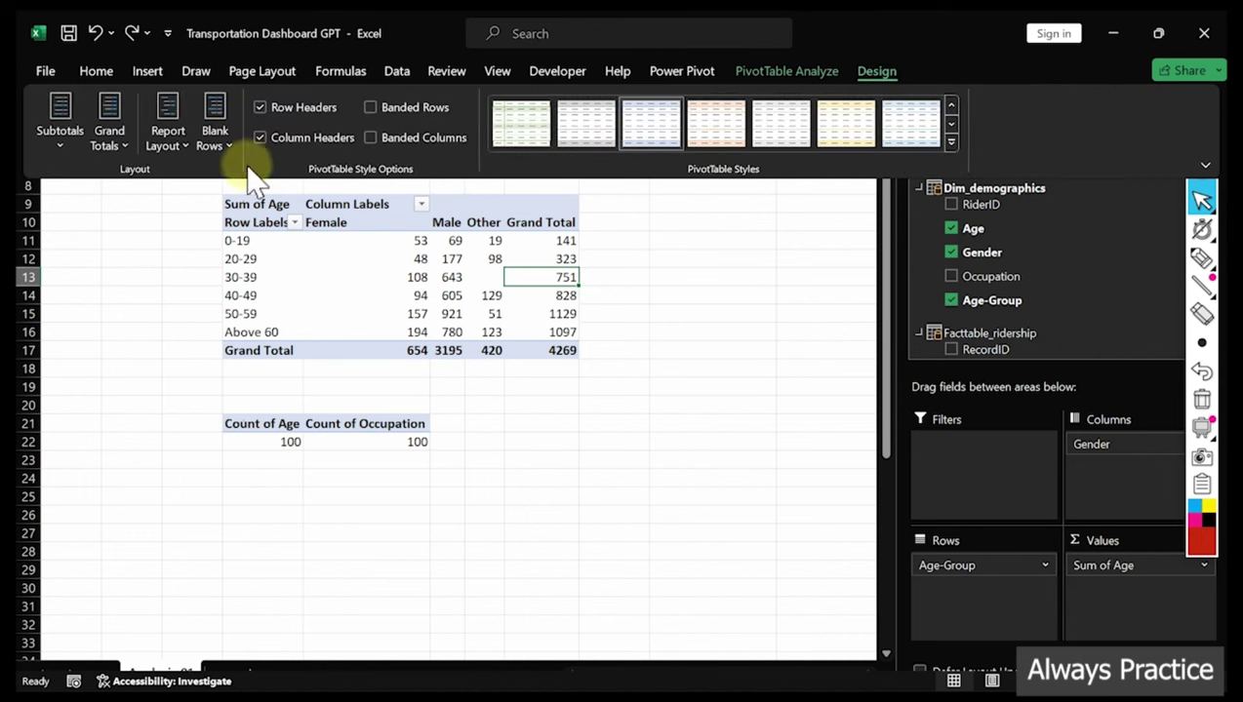
pyautogui.click(122, 149)
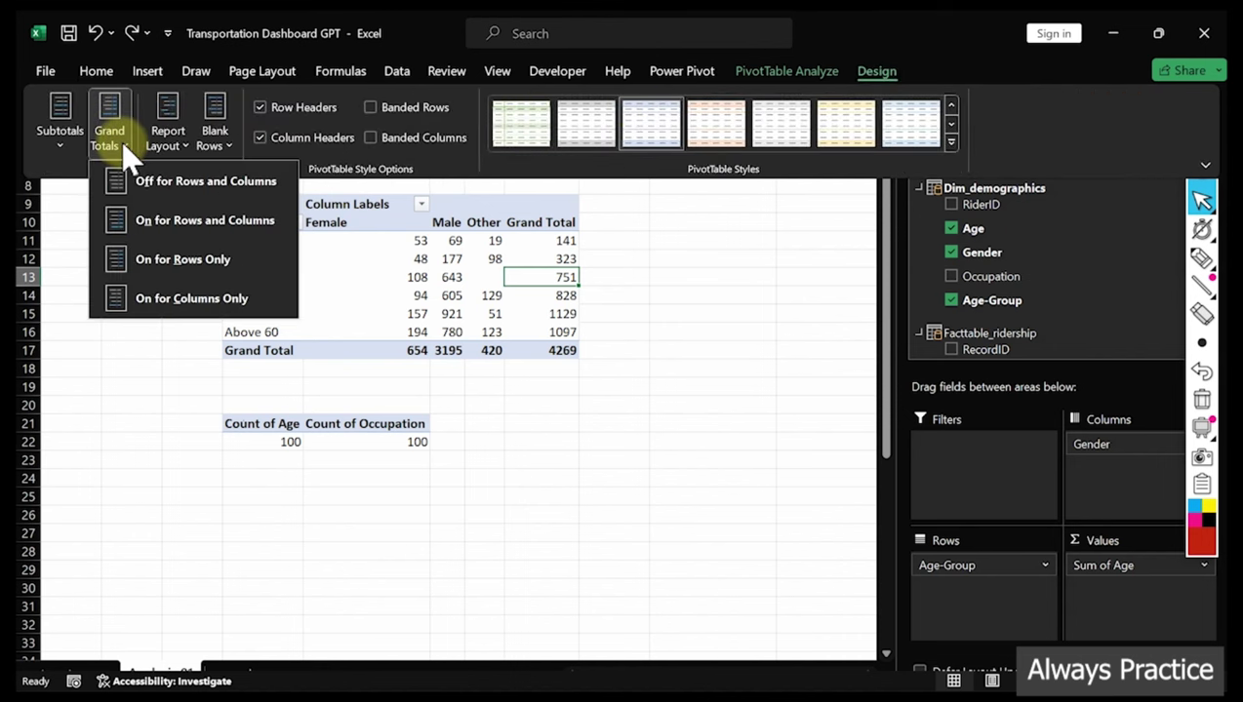
pyautogui.click(172, 262)
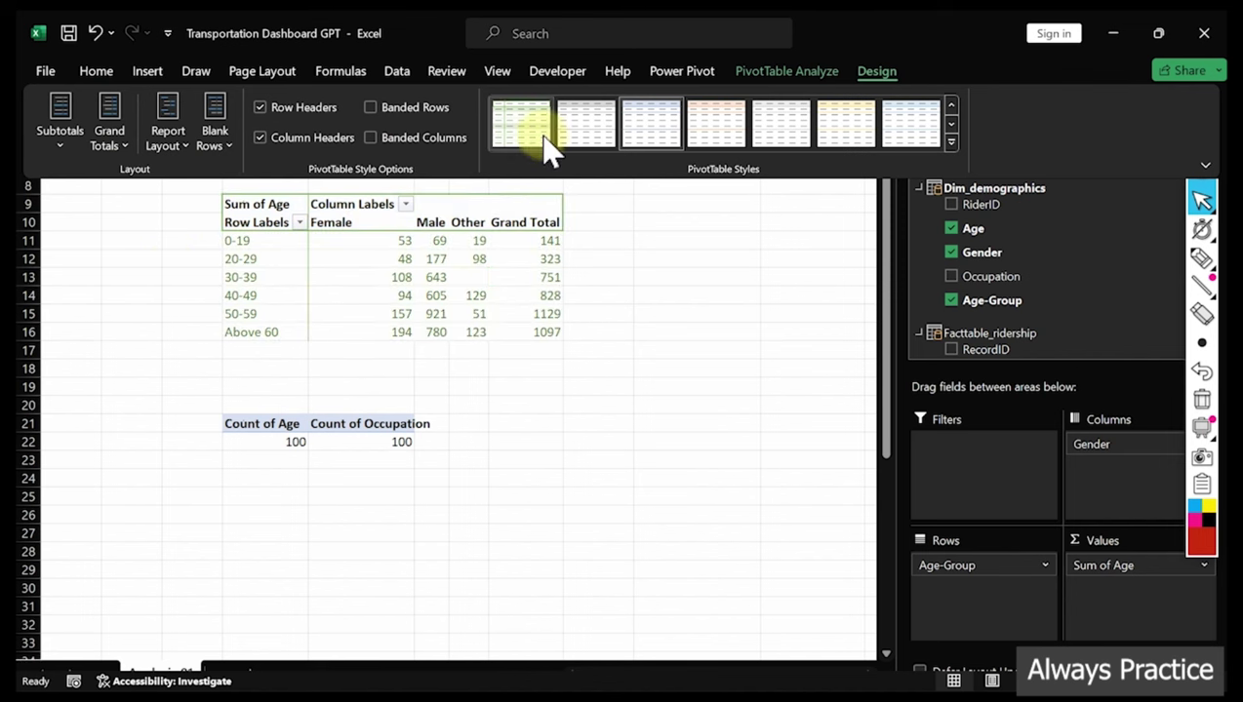
pyautogui.hotkey('ctrl', 'z')
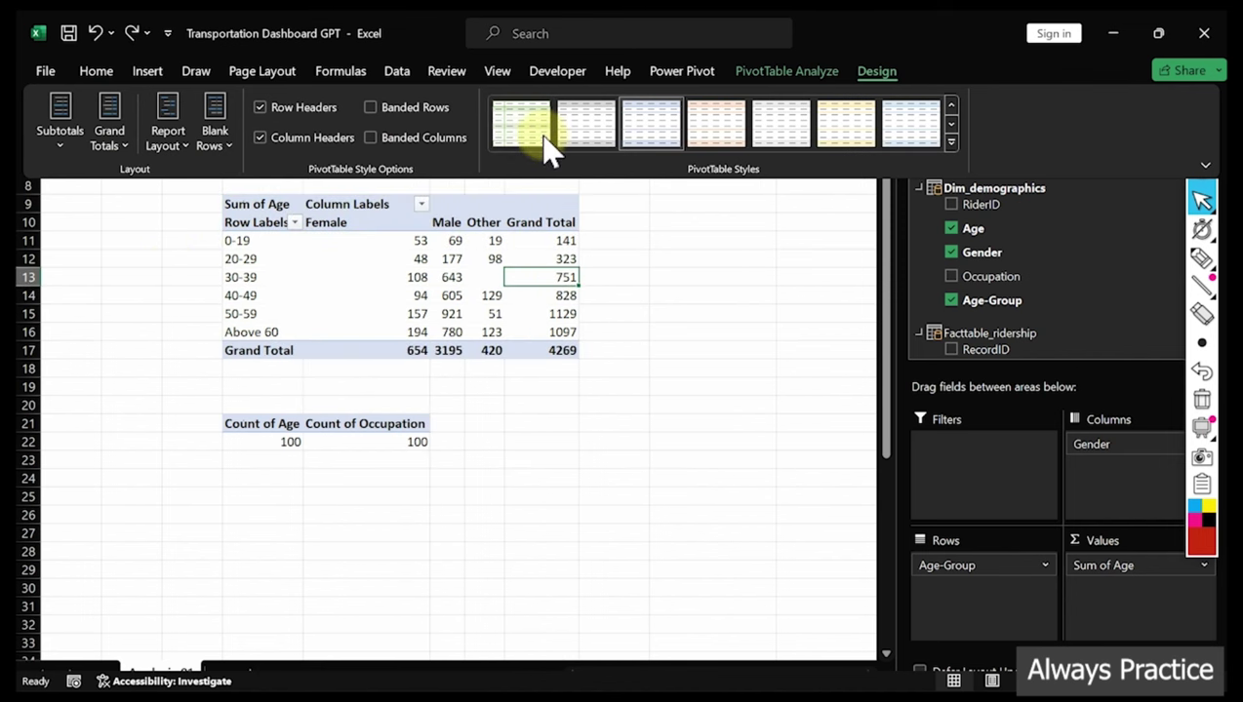
# Turn off grand totals for both rows and columns in the upper Sum of Age PivotTable
pyautogui.click(121, 141)
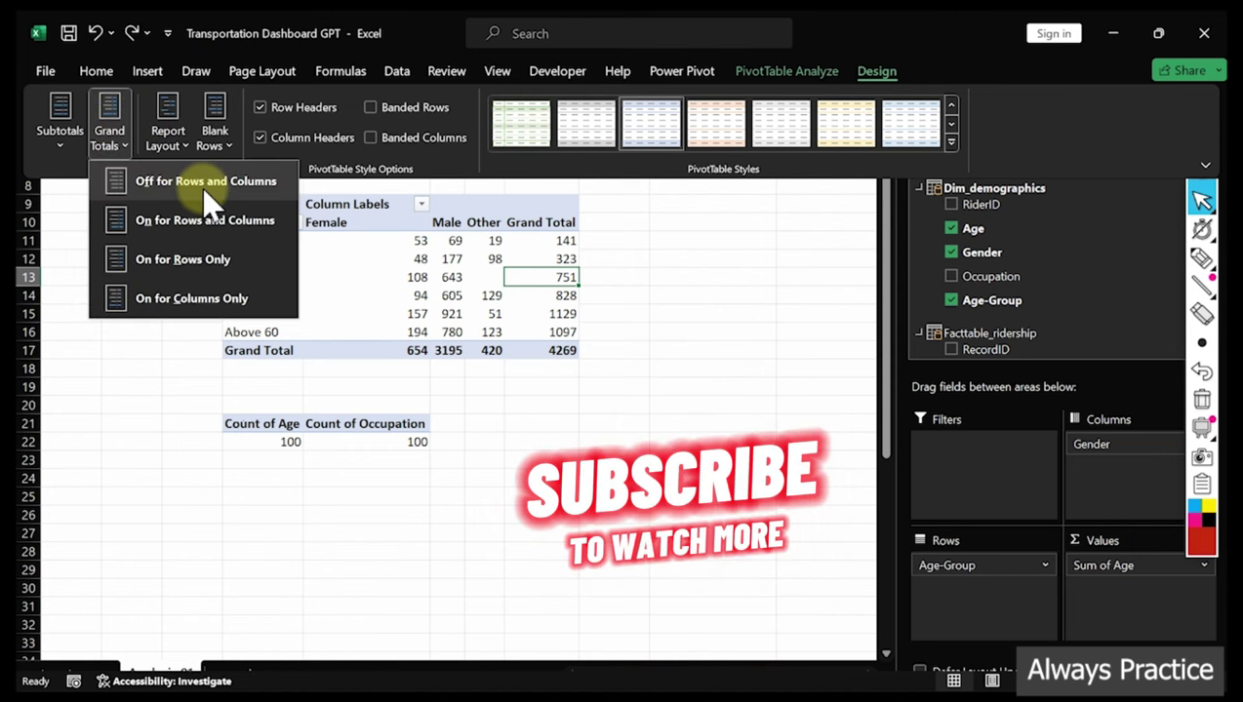
pyautogui.click(204, 184)
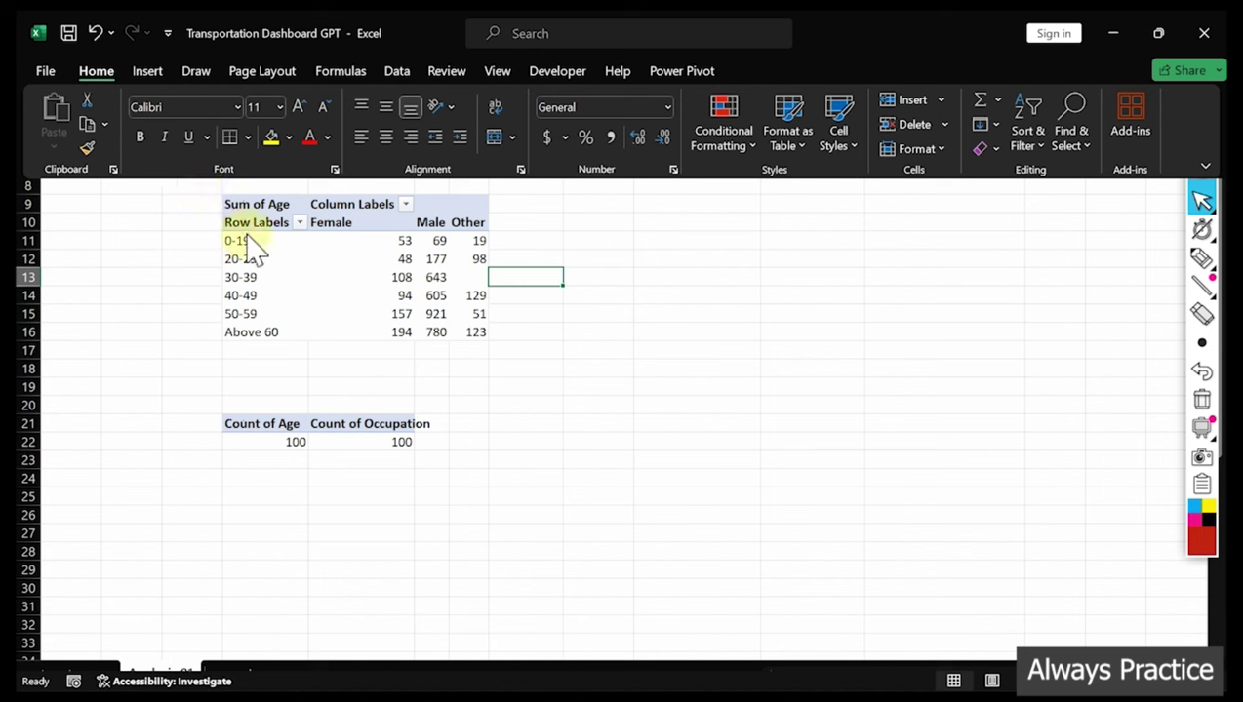
pyautogui.hotkey('ctrl', 'shift', 'F1')
pyautogui.click(378, 258)
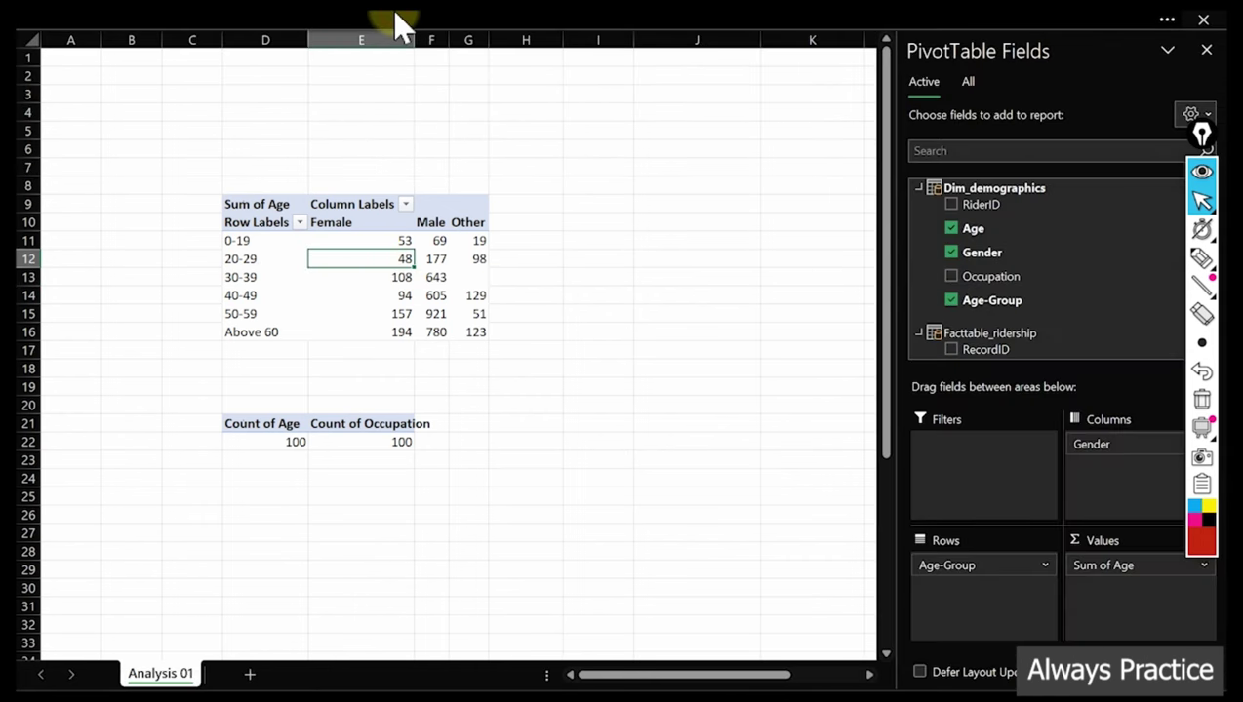
# Change the upper PivotTable's report layout to Tabular Form
pyautogui.click(394, 22)
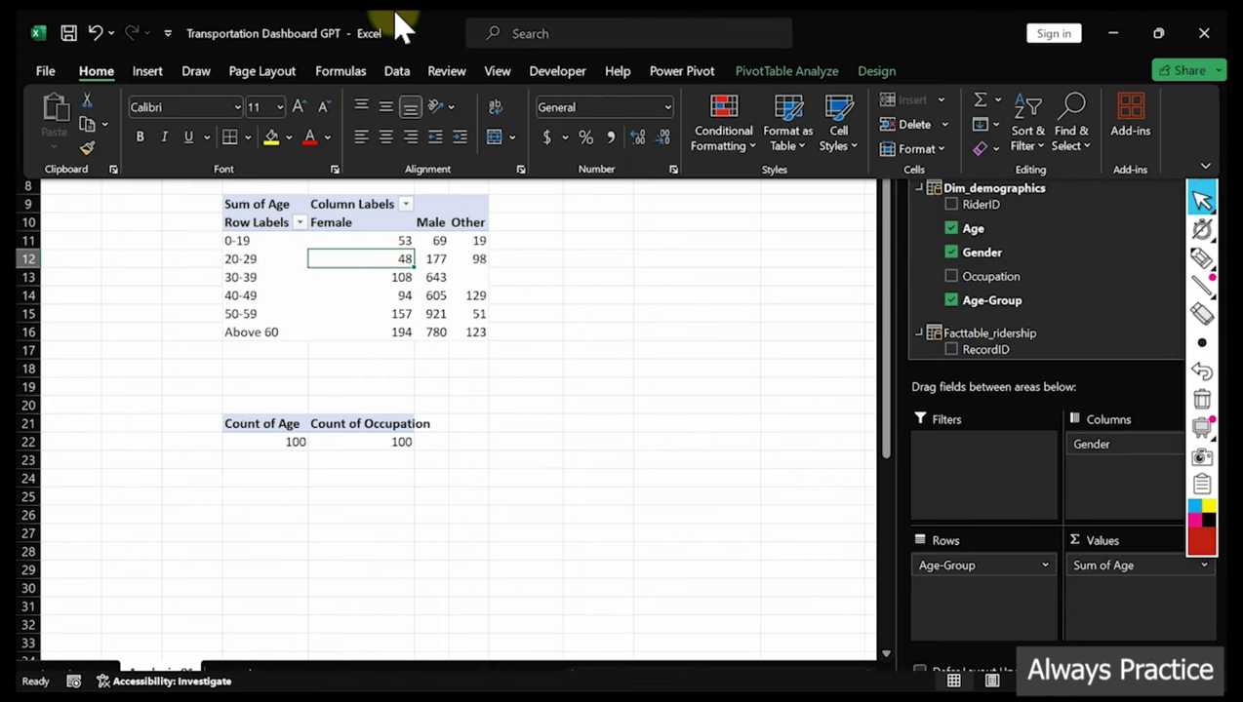
pyautogui.click(877, 71)
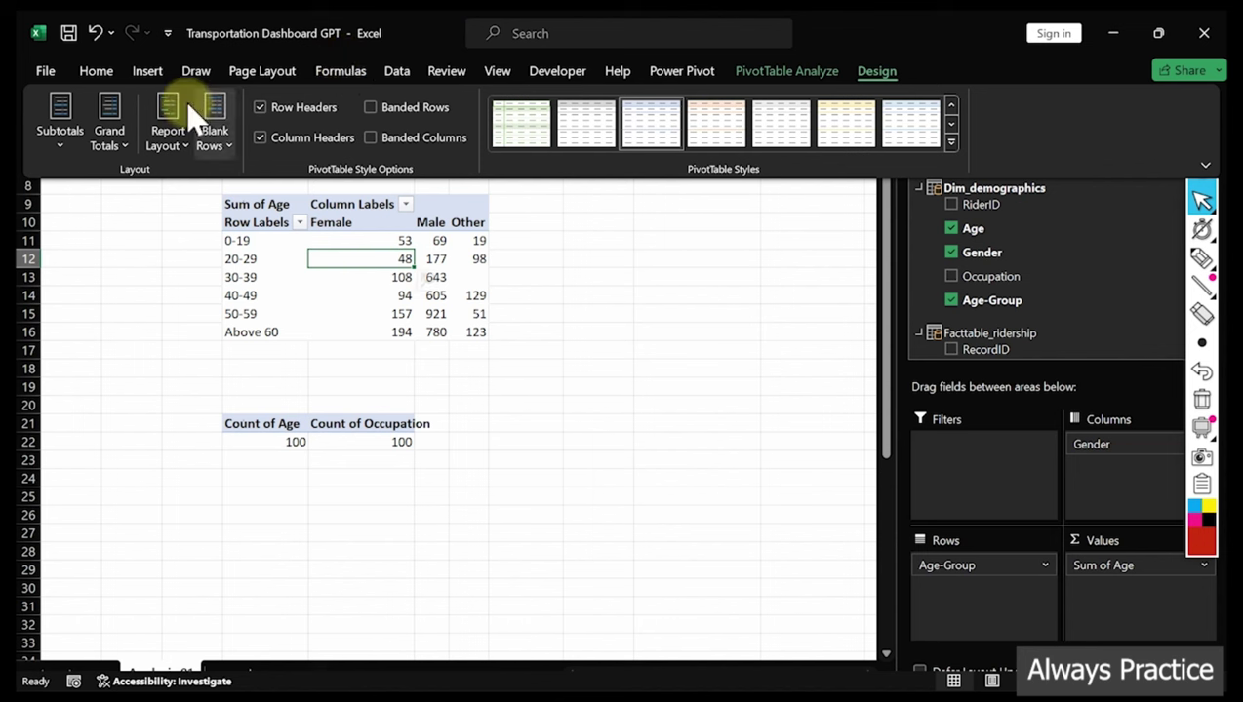
pyautogui.click(118, 142)
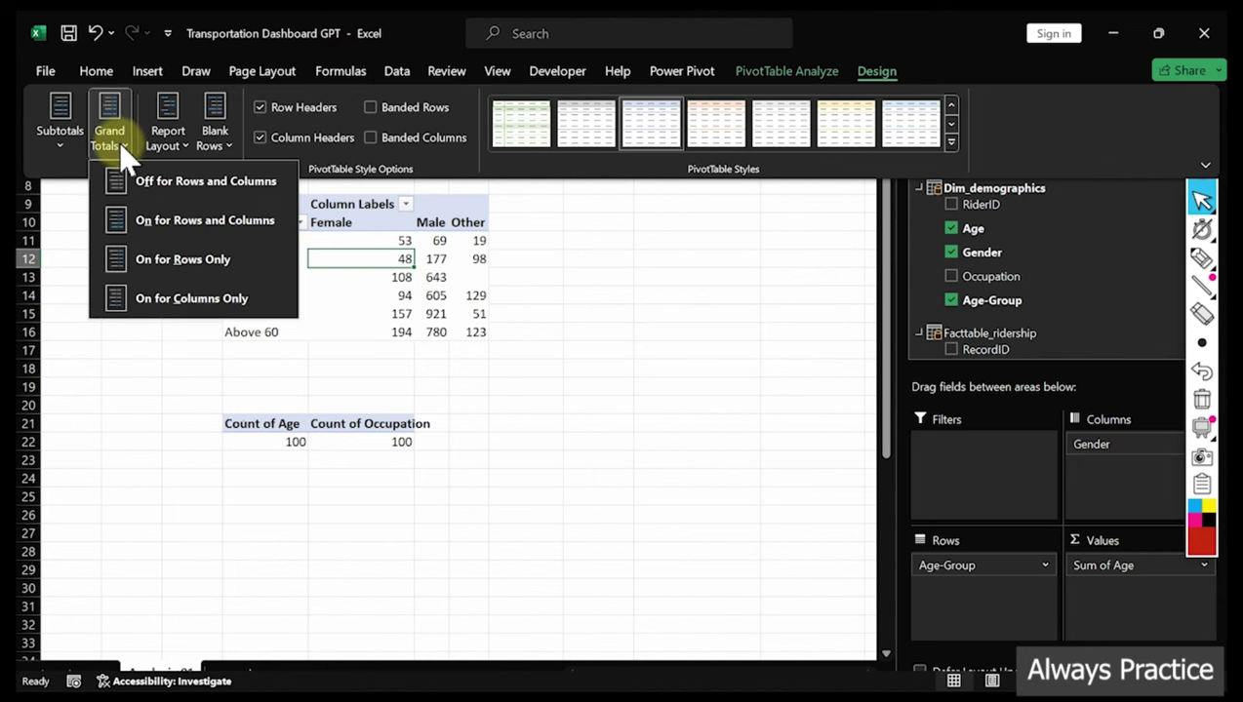
pyautogui.click(118, 140)
pyautogui.click(181, 154)
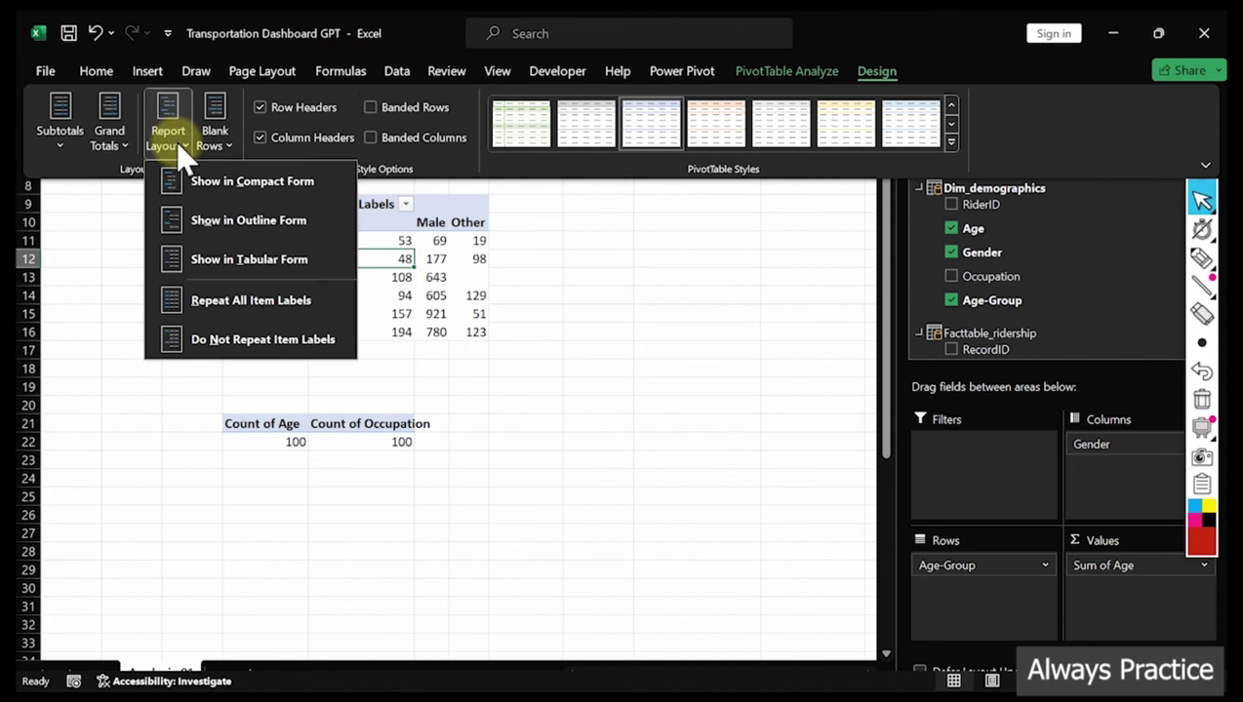
pyautogui.click(248, 274)
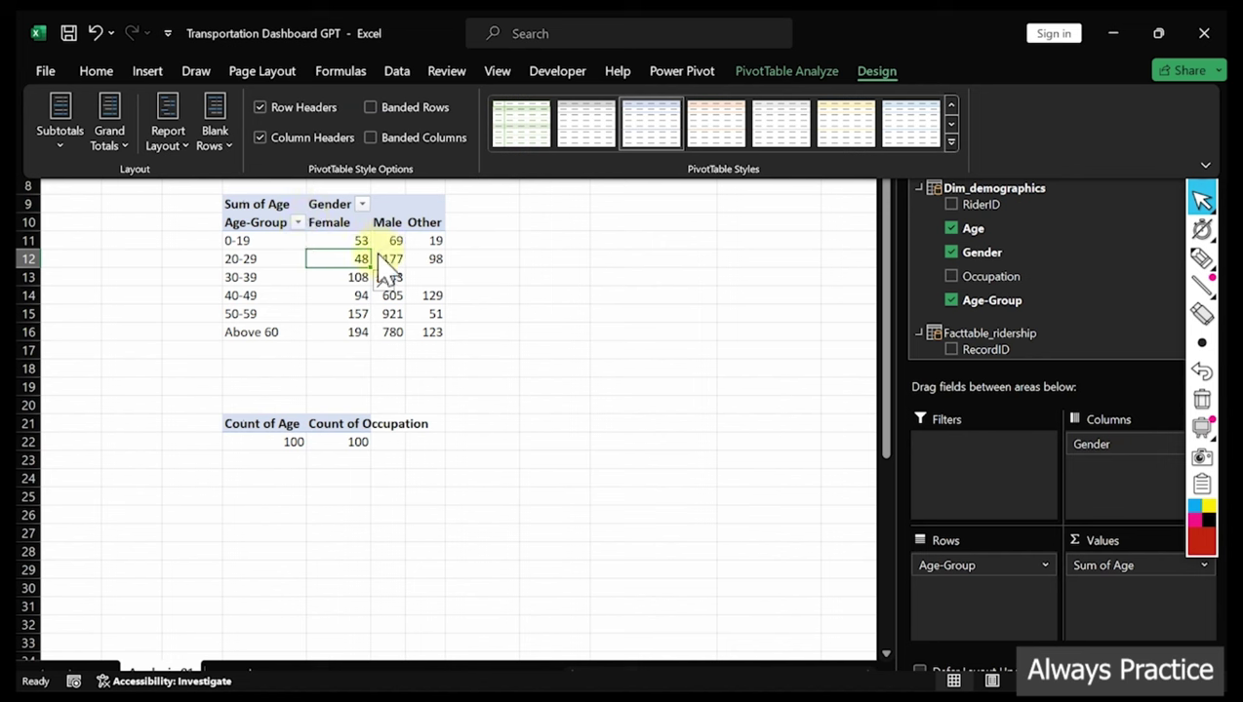
# Try the upper PivotTable in Compact Form and Outline Form, and return it to Tabular Form
pyautogui.moveTo(397, 250)
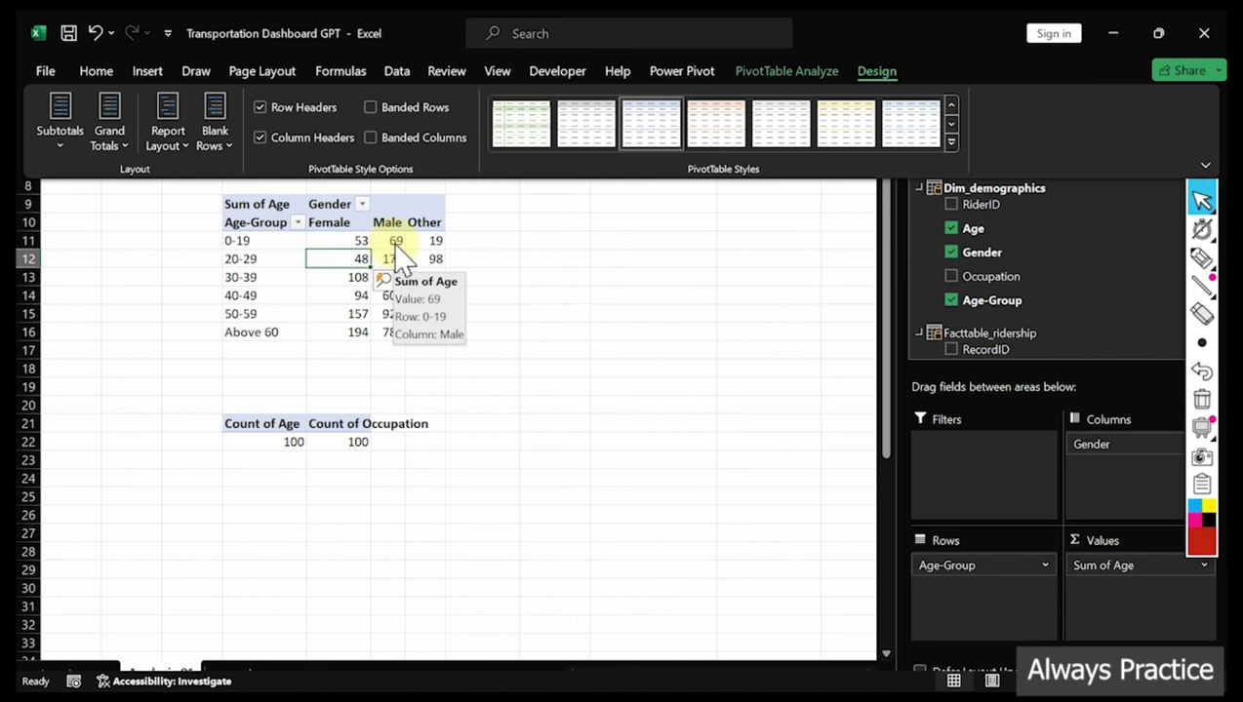
pyautogui.click(183, 154)
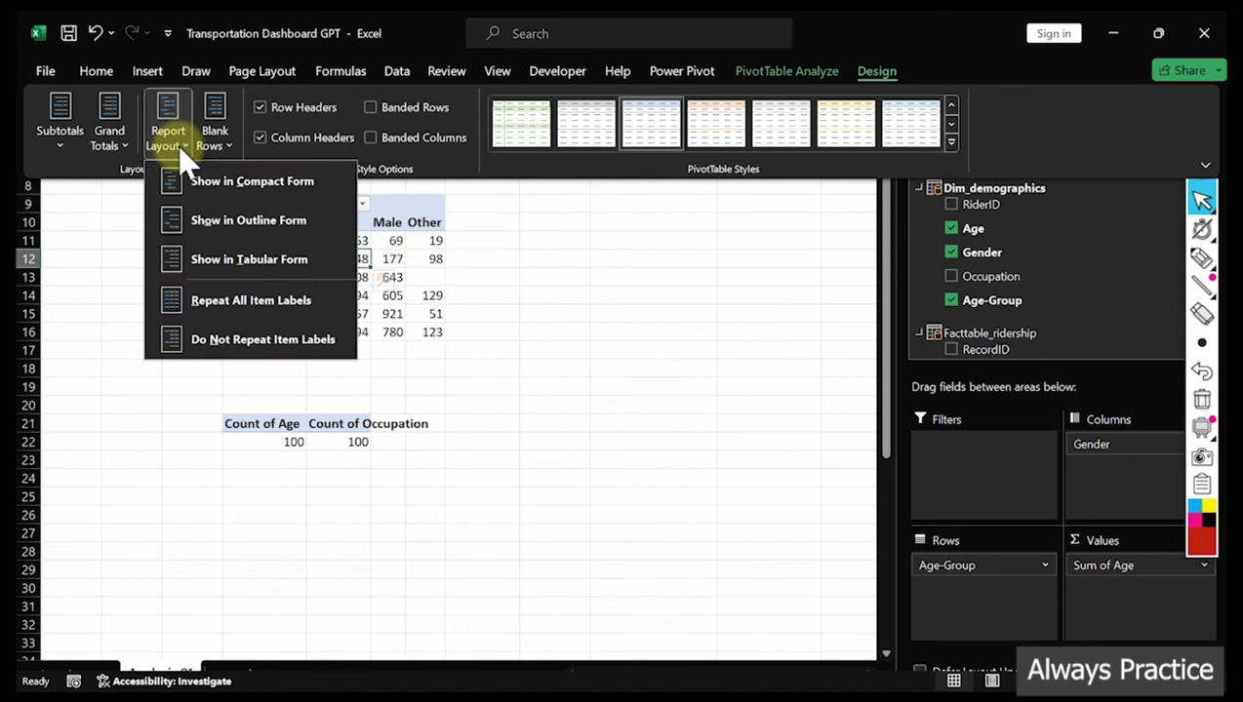
pyautogui.click(240, 181)
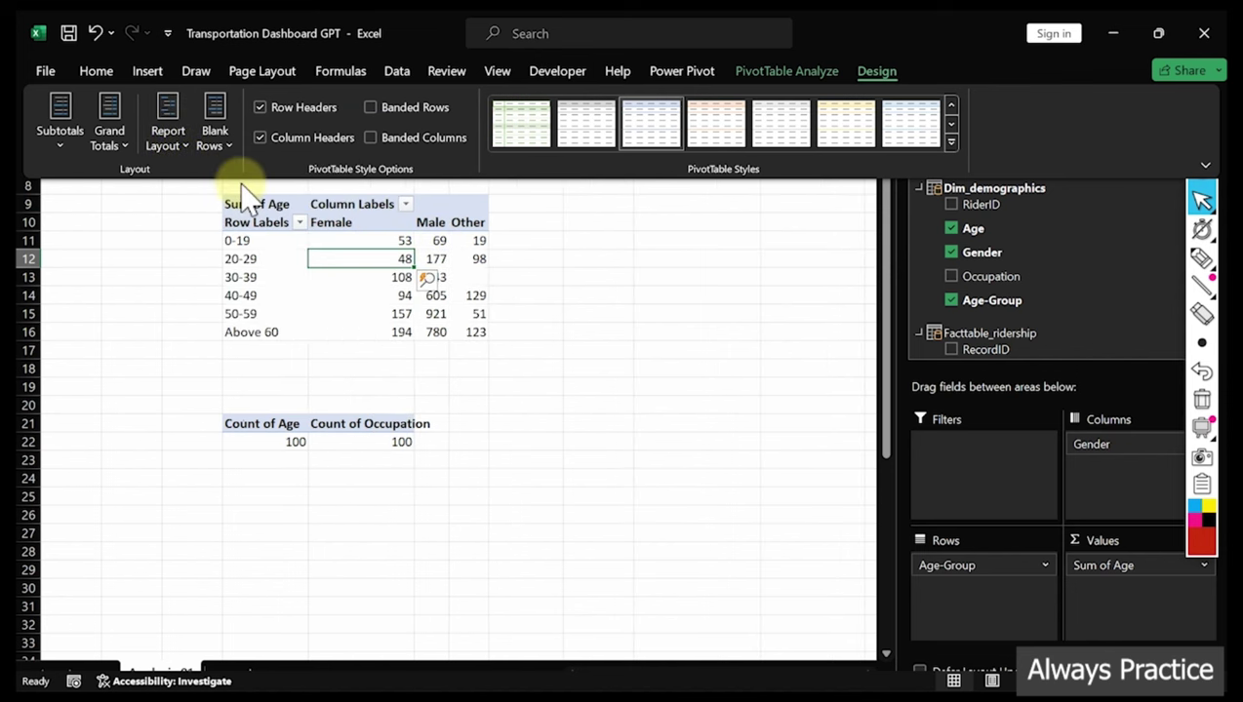
pyautogui.click(170, 141)
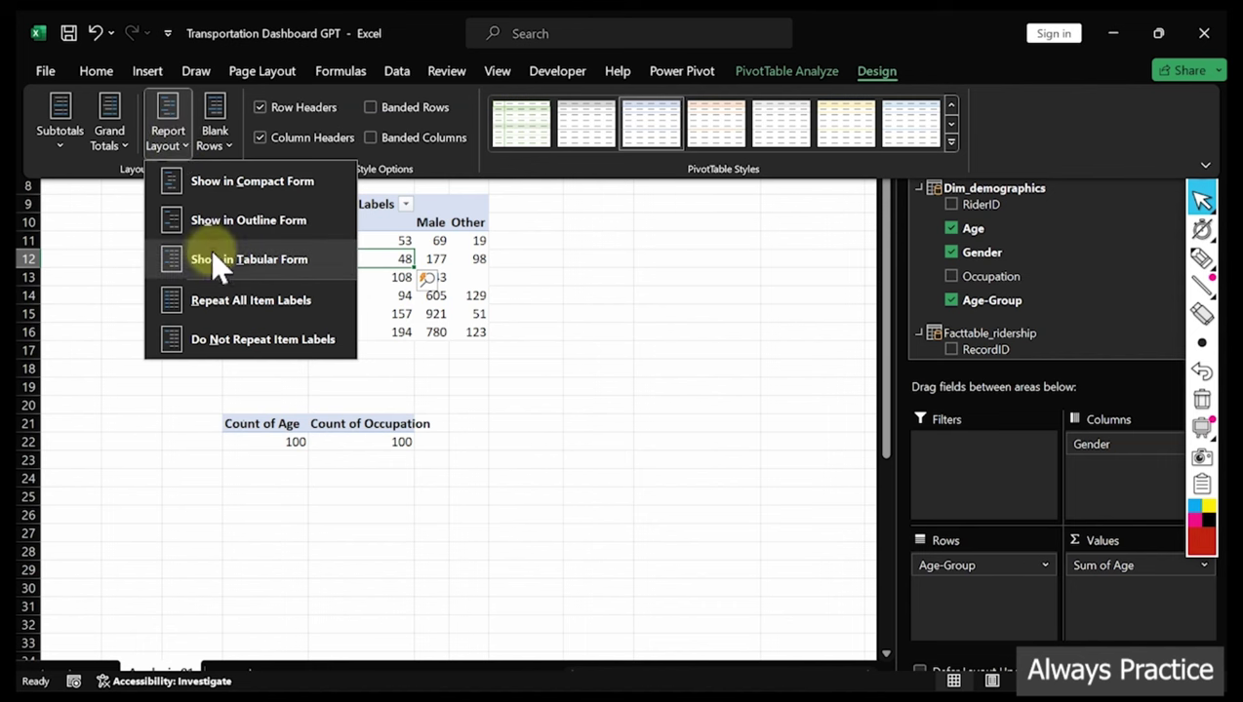
pyautogui.click(244, 223)
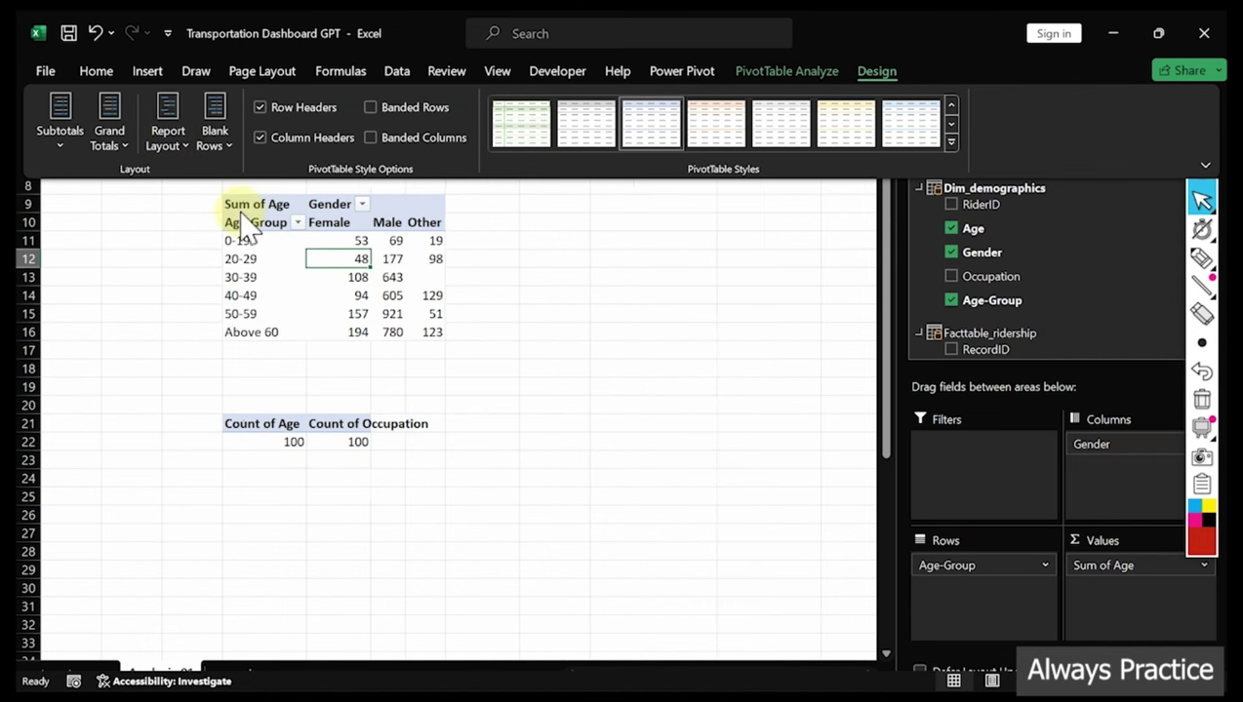
pyautogui.click(175, 146)
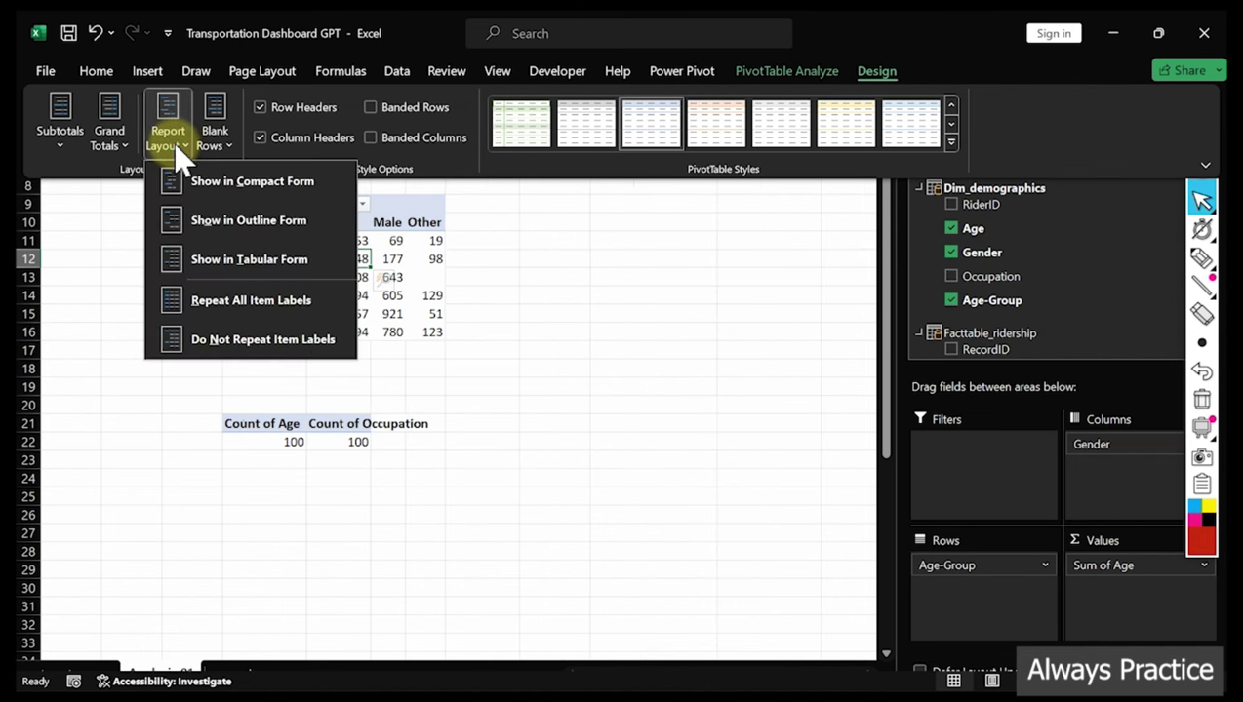
pyautogui.click(259, 261)
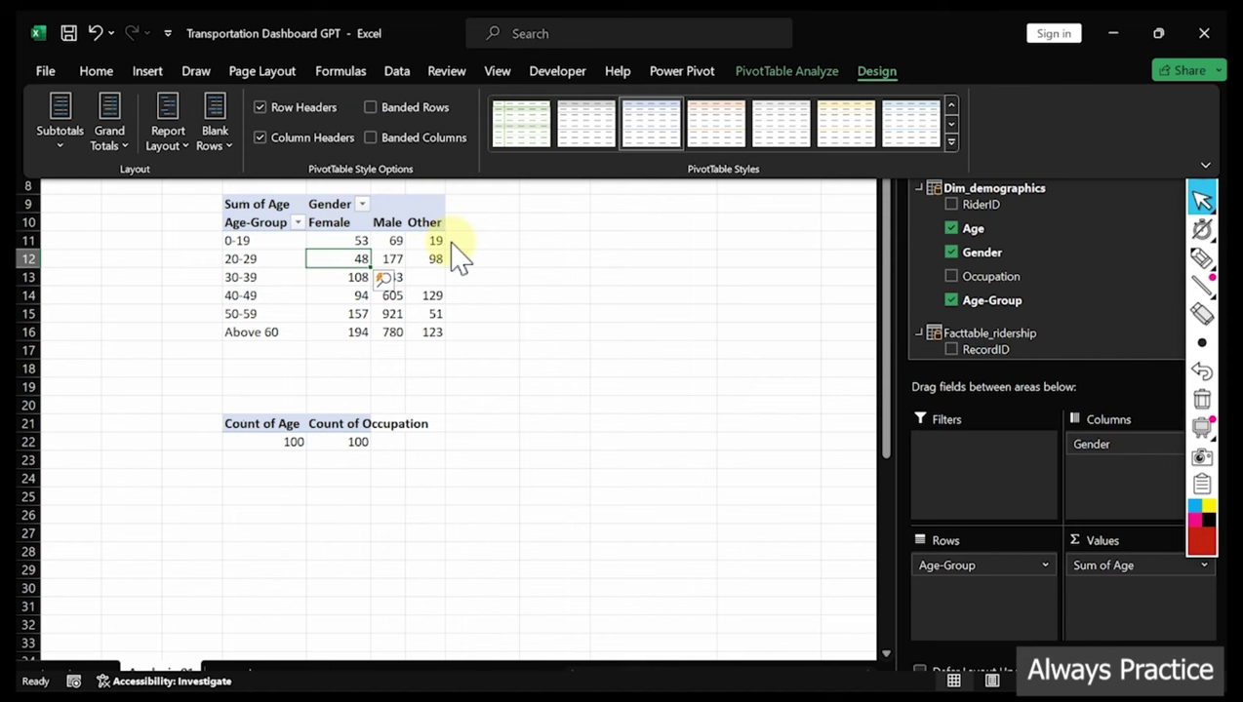
# Set the upper PivotTable's options to show 0 for empty cells
pyautogui.click(426, 277)
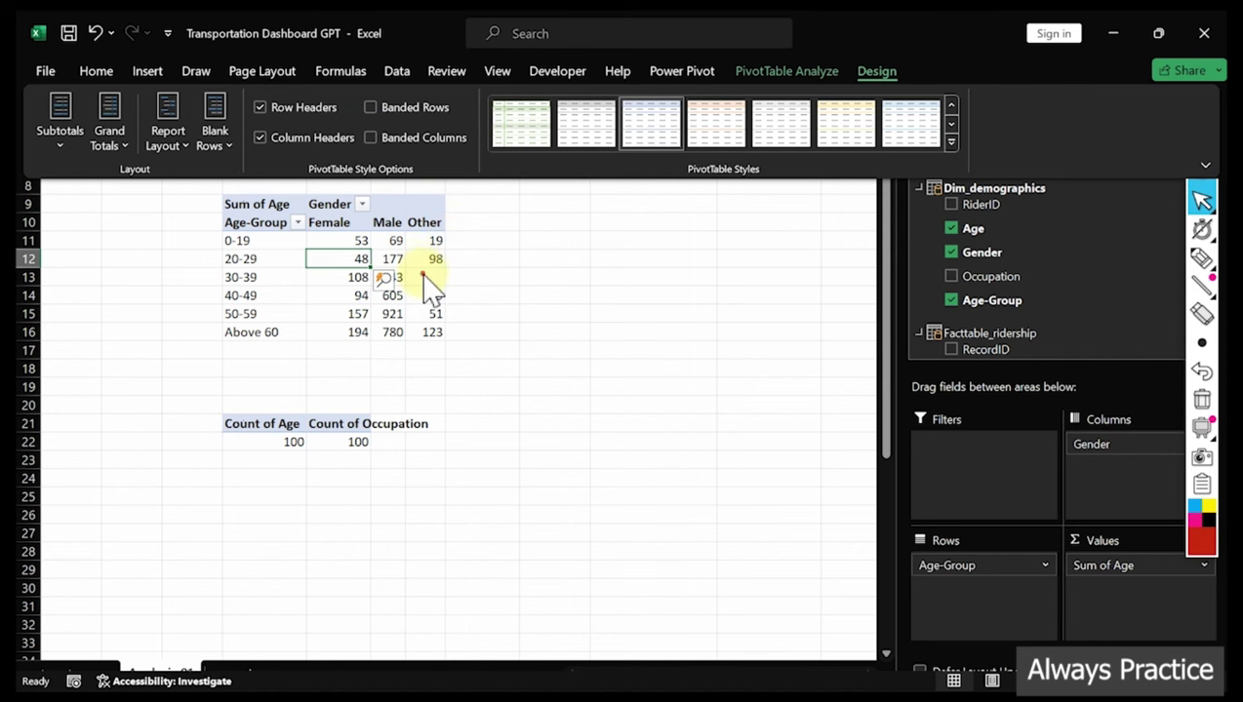
pyautogui.hotkey('ctrl', 'shift', 'F1')
pyautogui.click(430, 259)
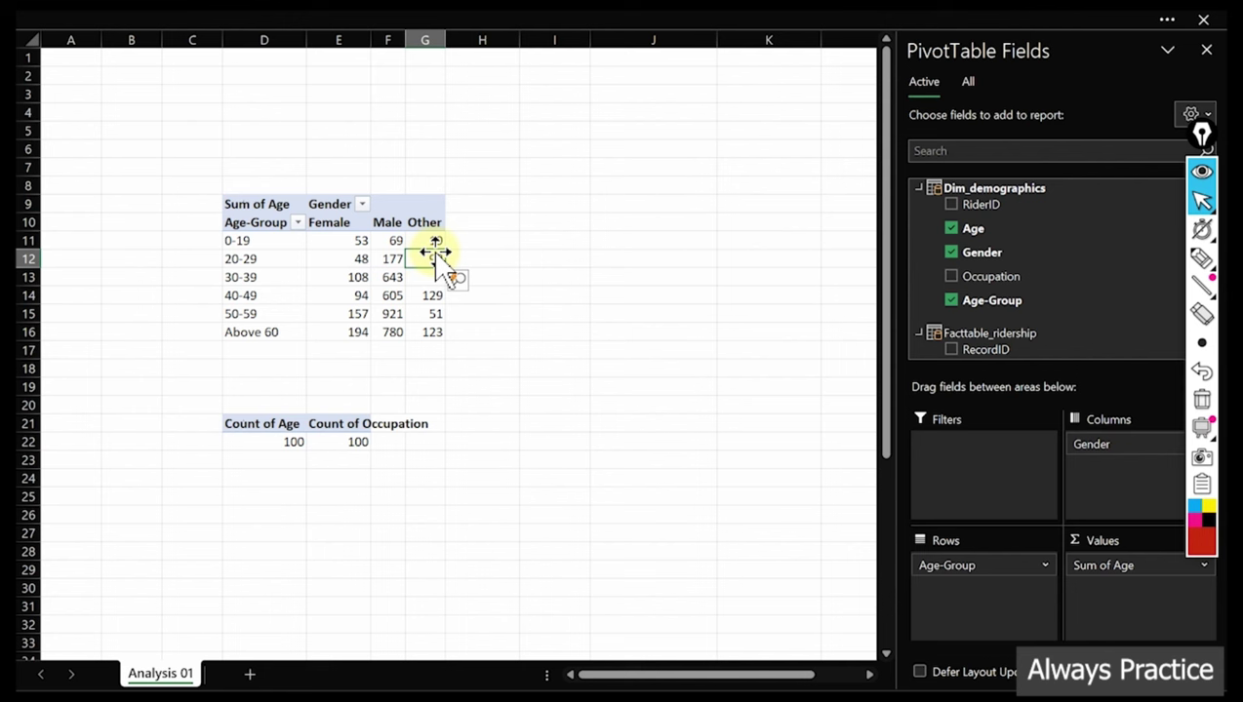
pyautogui.moveTo(426, 257)
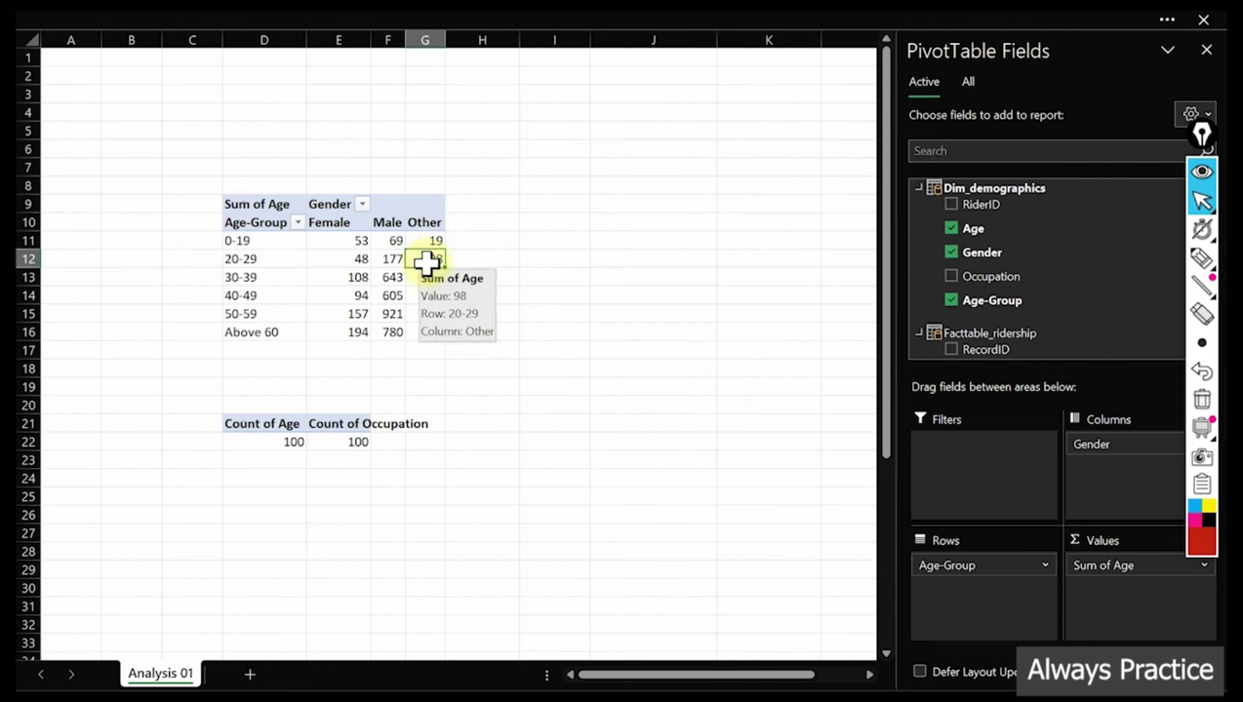
pyautogui.rightClick(429, 259)
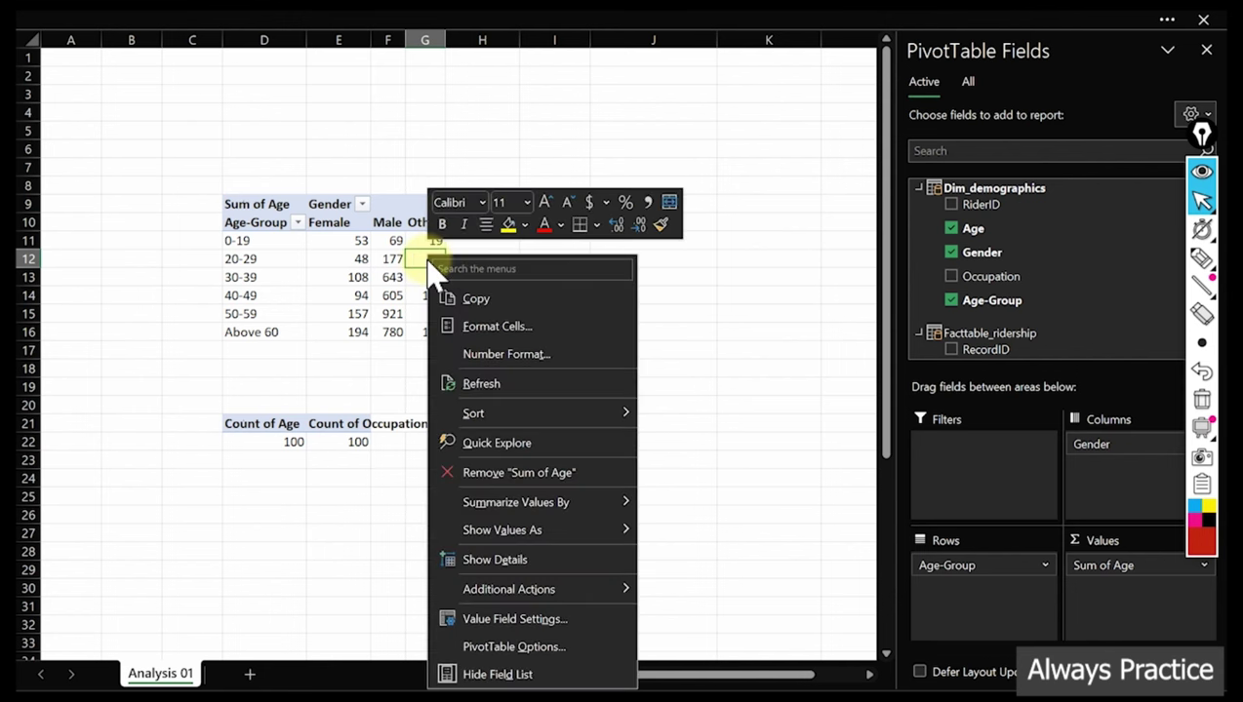
pyautogui.click(551, 649)
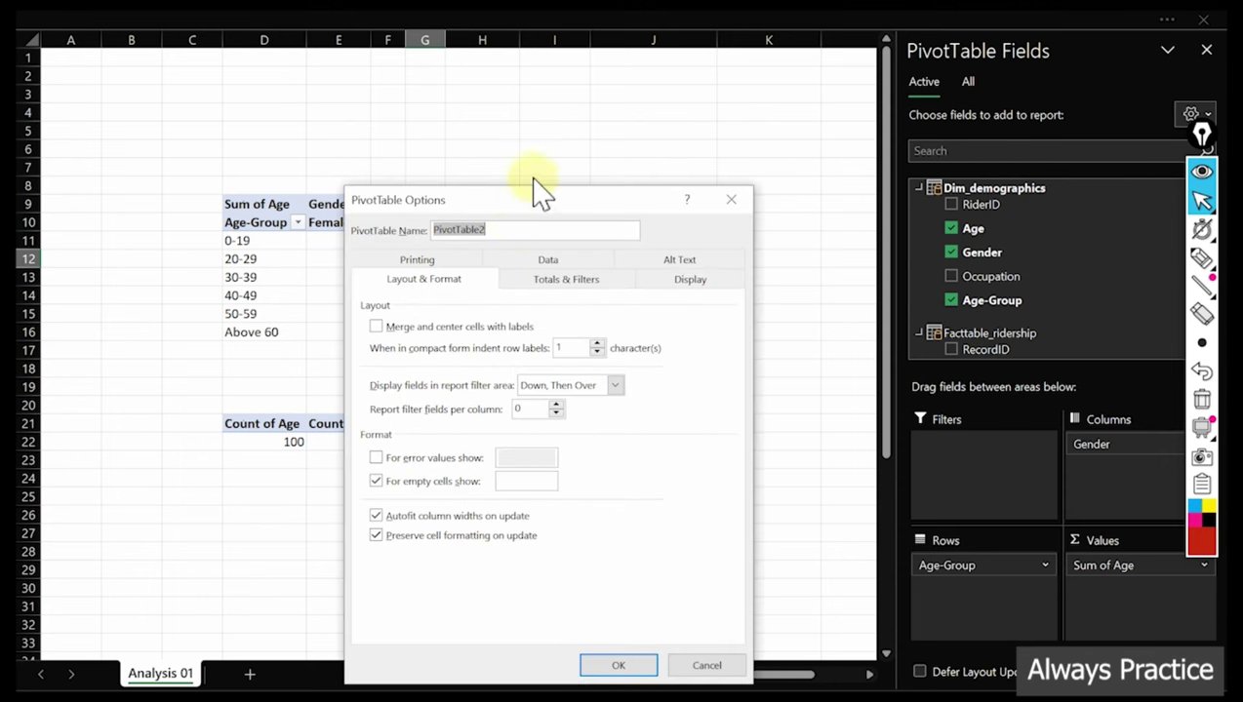
pyautogui.moveTo(536, 205); pyautogui.dragTo(742, 59)
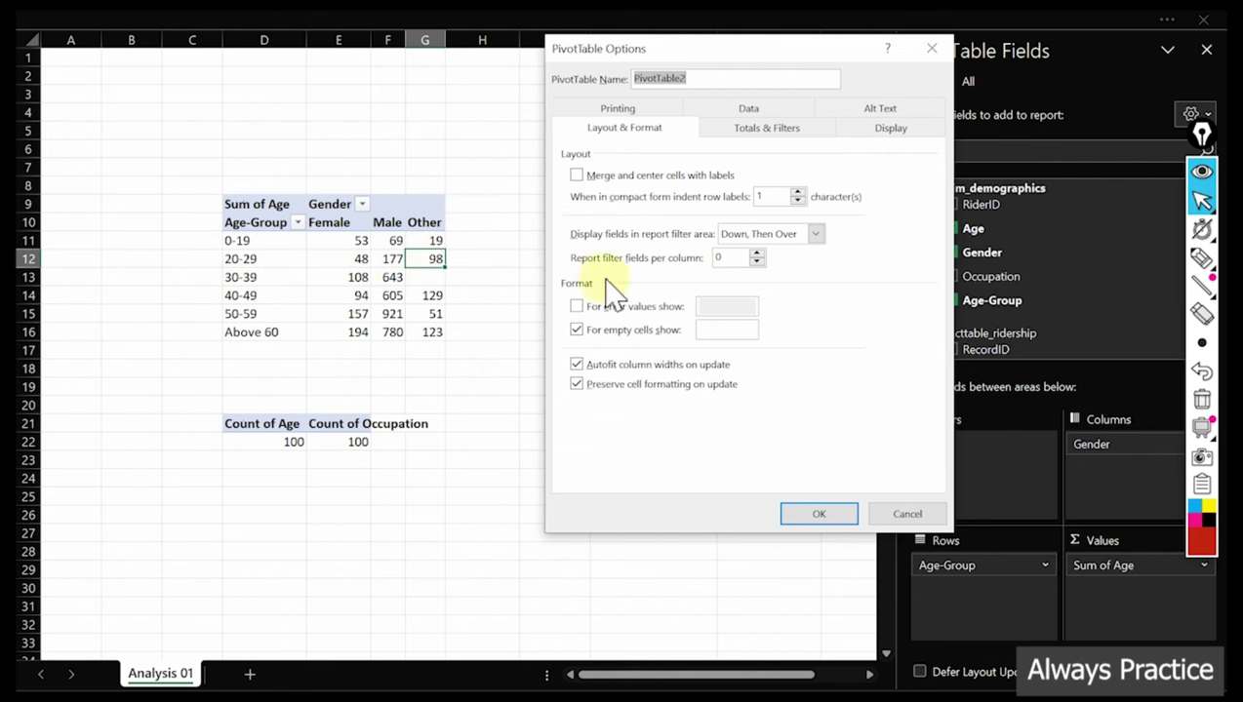
pyautogui.click(723, 331)
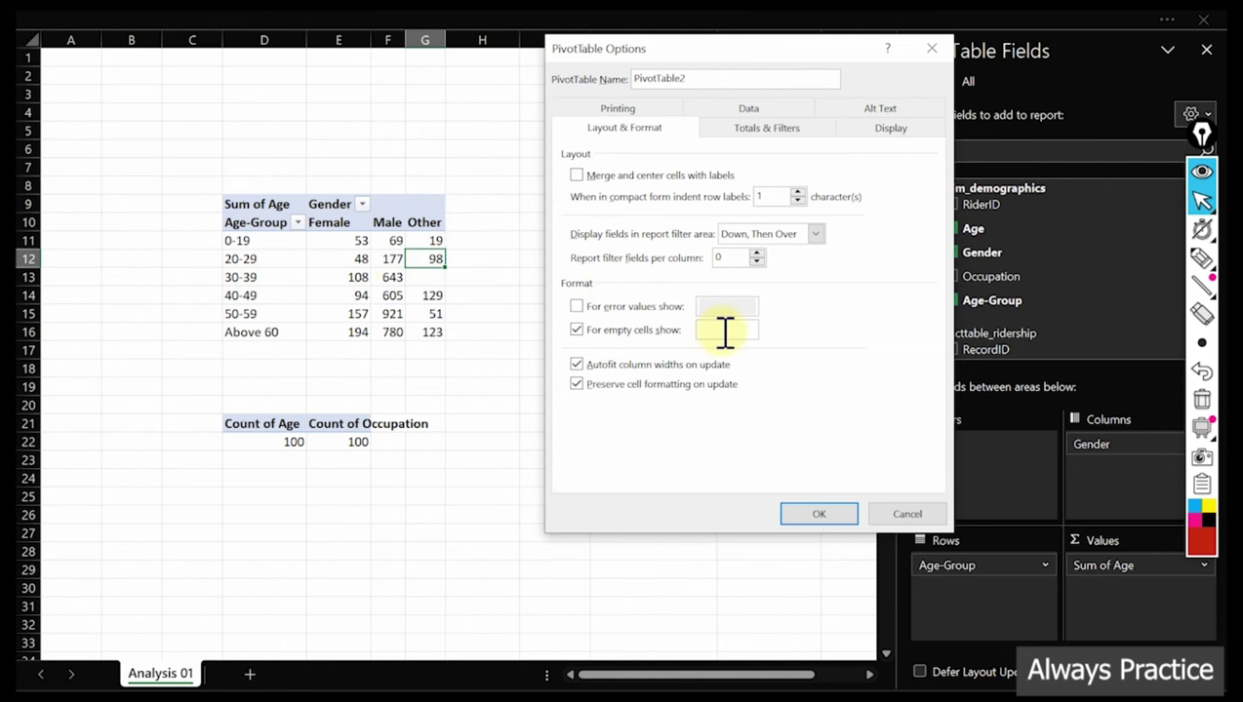
pyautogui.write('0')
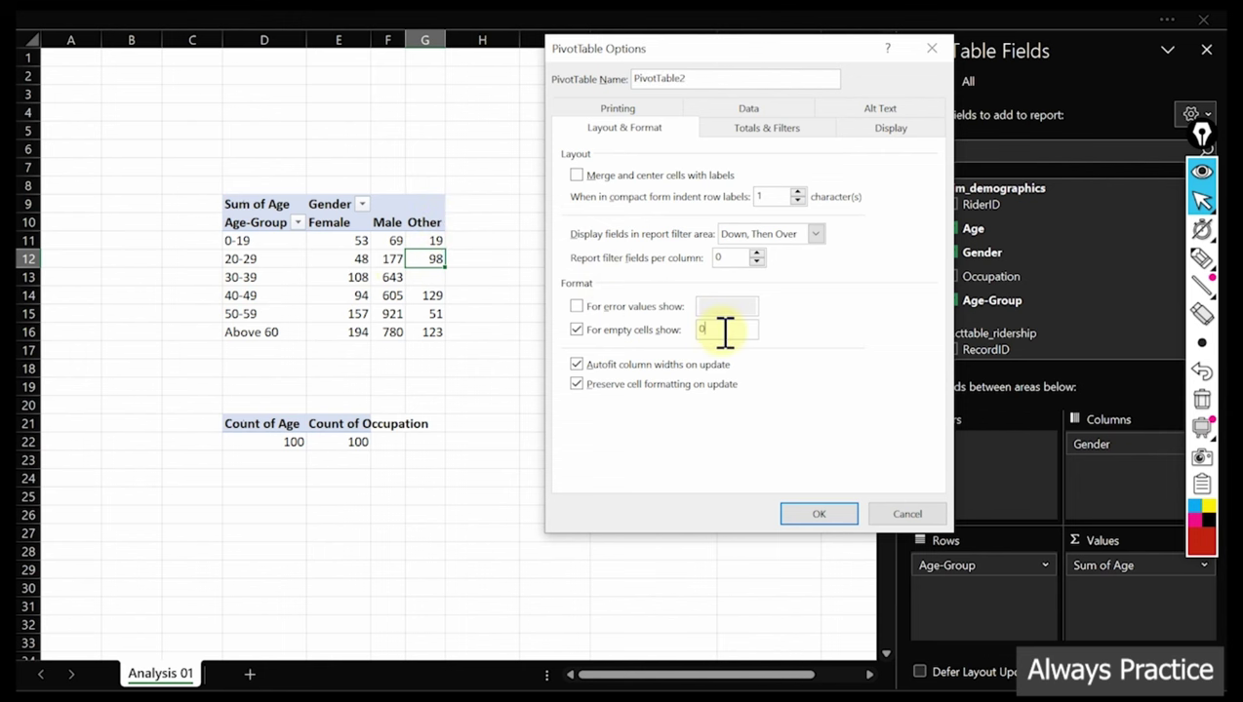
pyautogui.click(819, 514)
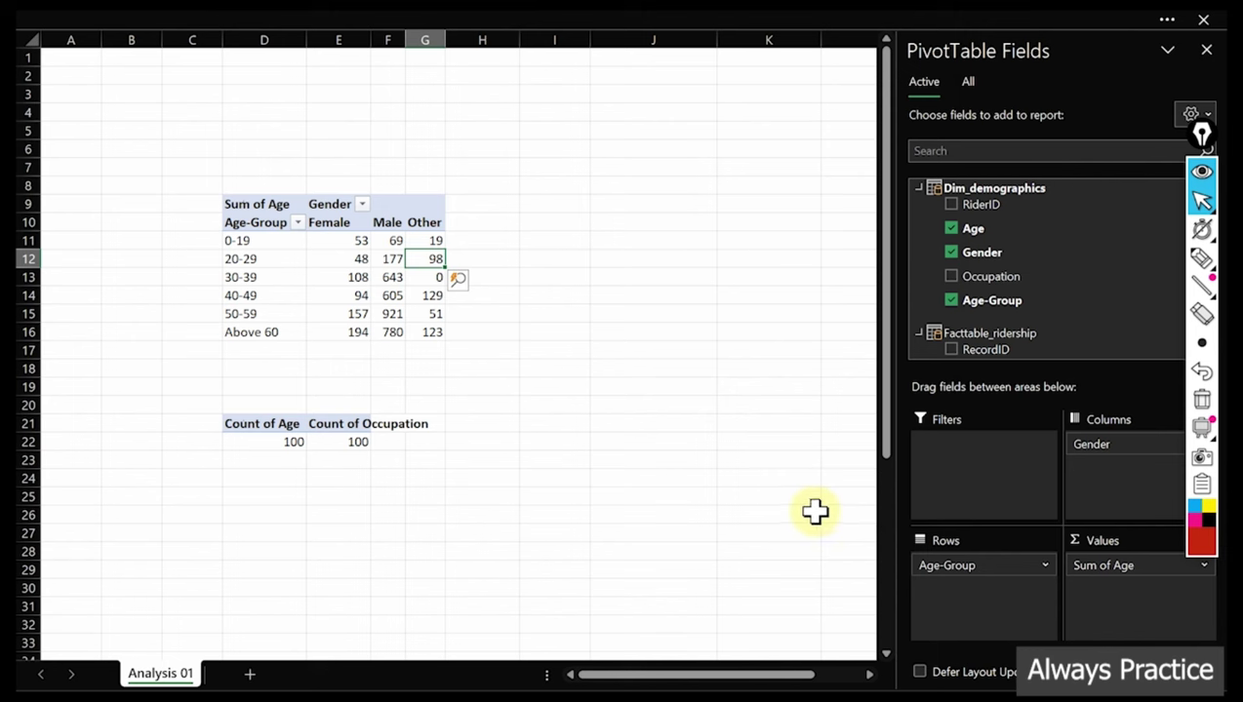
pyautogui.click(629, 402)
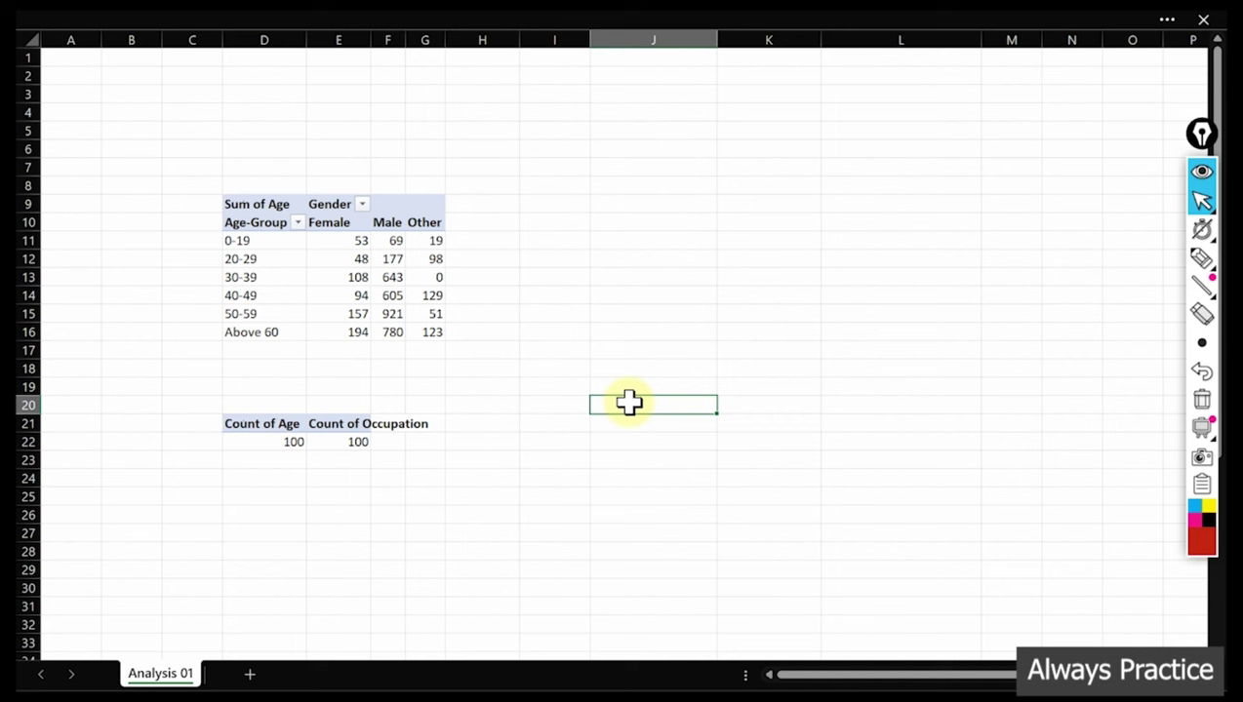
# Collapse Dim_demographics and Facttable_ridership in the upper PivotTable's field list, and list all the data model's tables with the annotation tools hidden
pyautogui.click(393, 292)
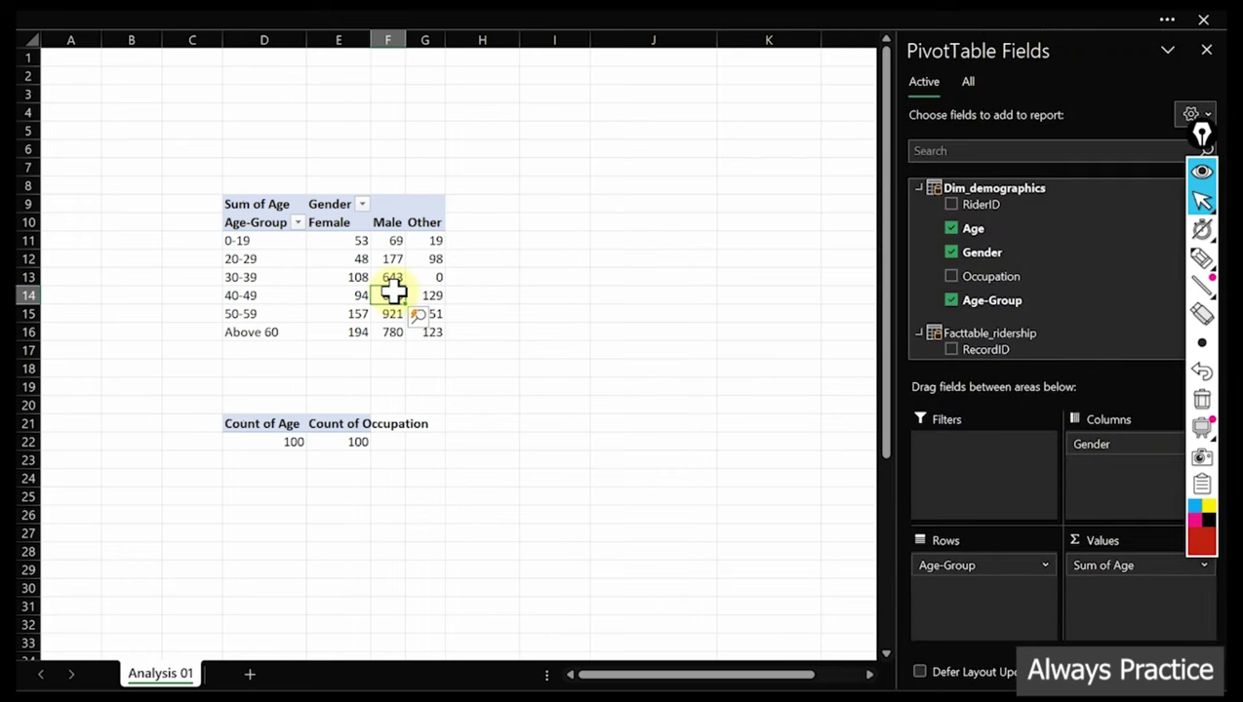
pyautogui.moveTo(393, 292)
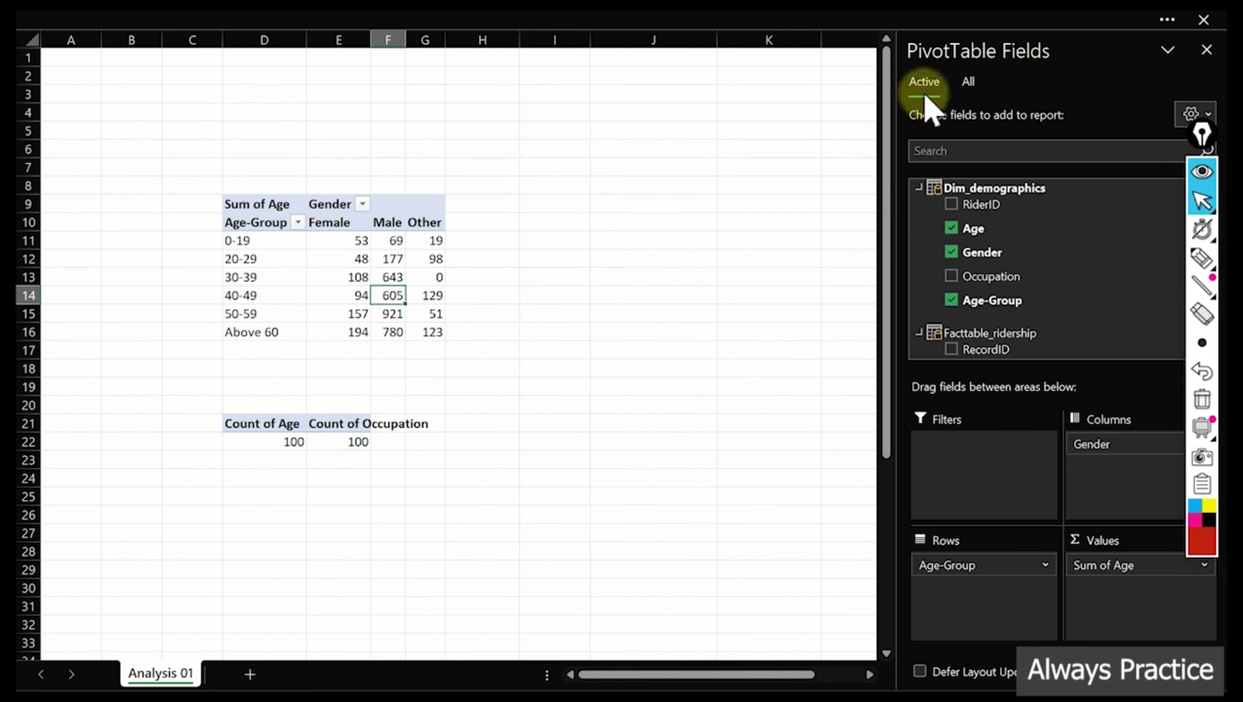
pyautogui.click(919, 189)
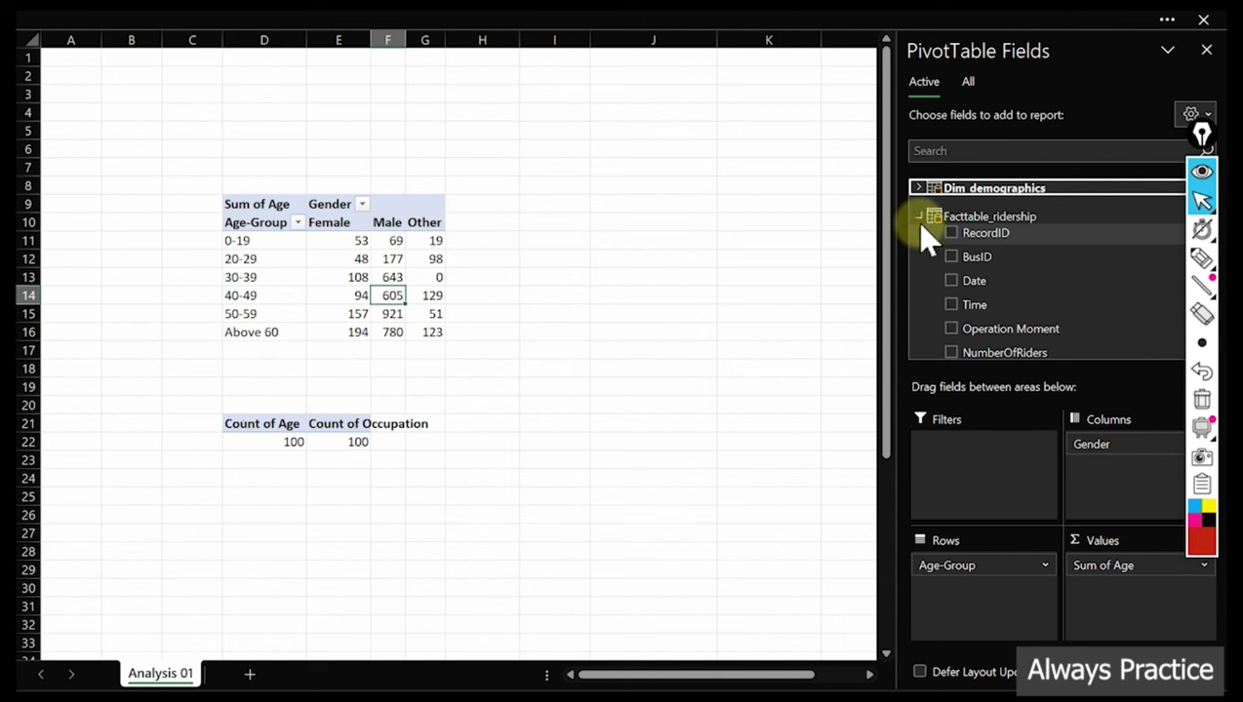
pyautogui.click(920, 217)
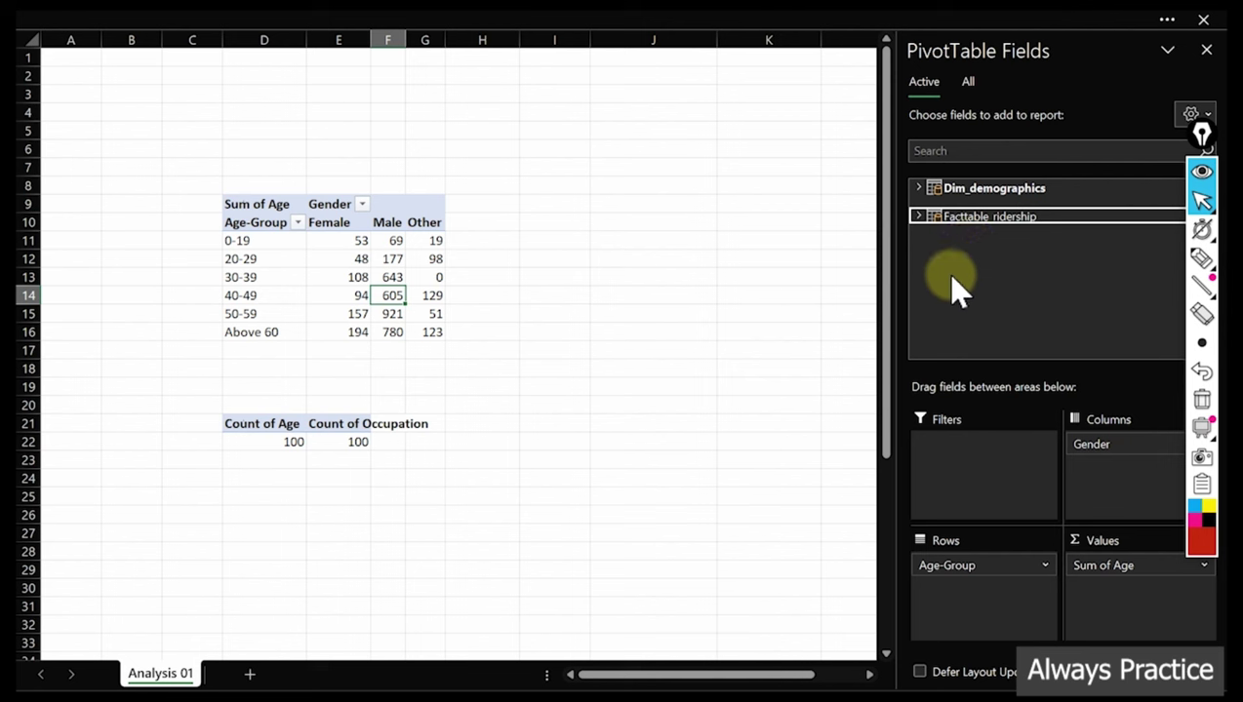
pyautogui.click(970, 82)
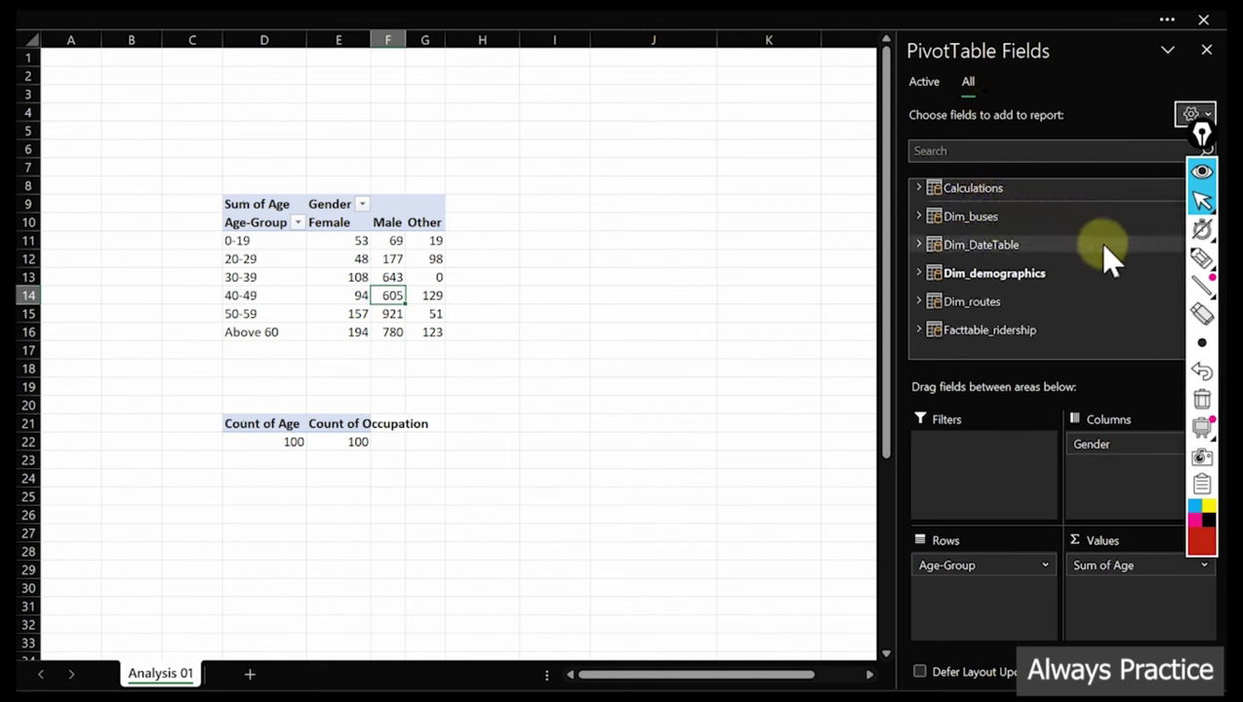
pyautogui.click(1203, 174)
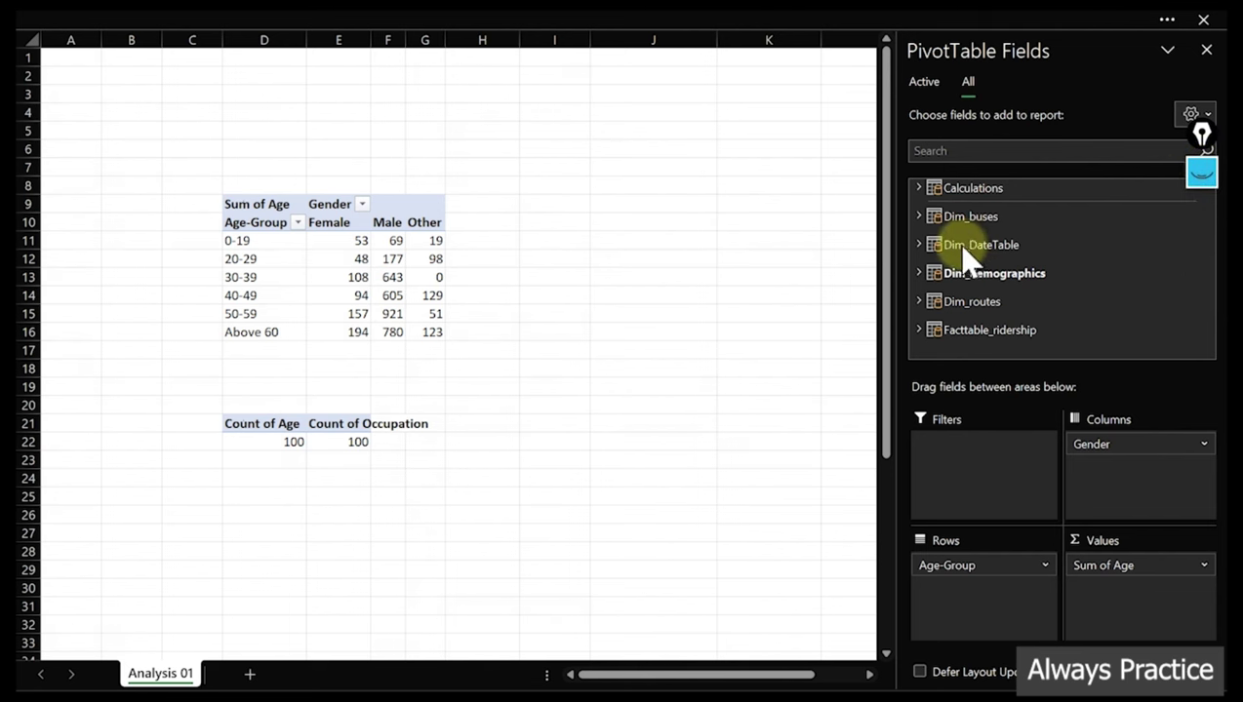
# List only the active tables in the upper PivotTable's field list, float the PivotTable Fields pane over the worksheet and enlarge it
pyautogui.click(918, 82)
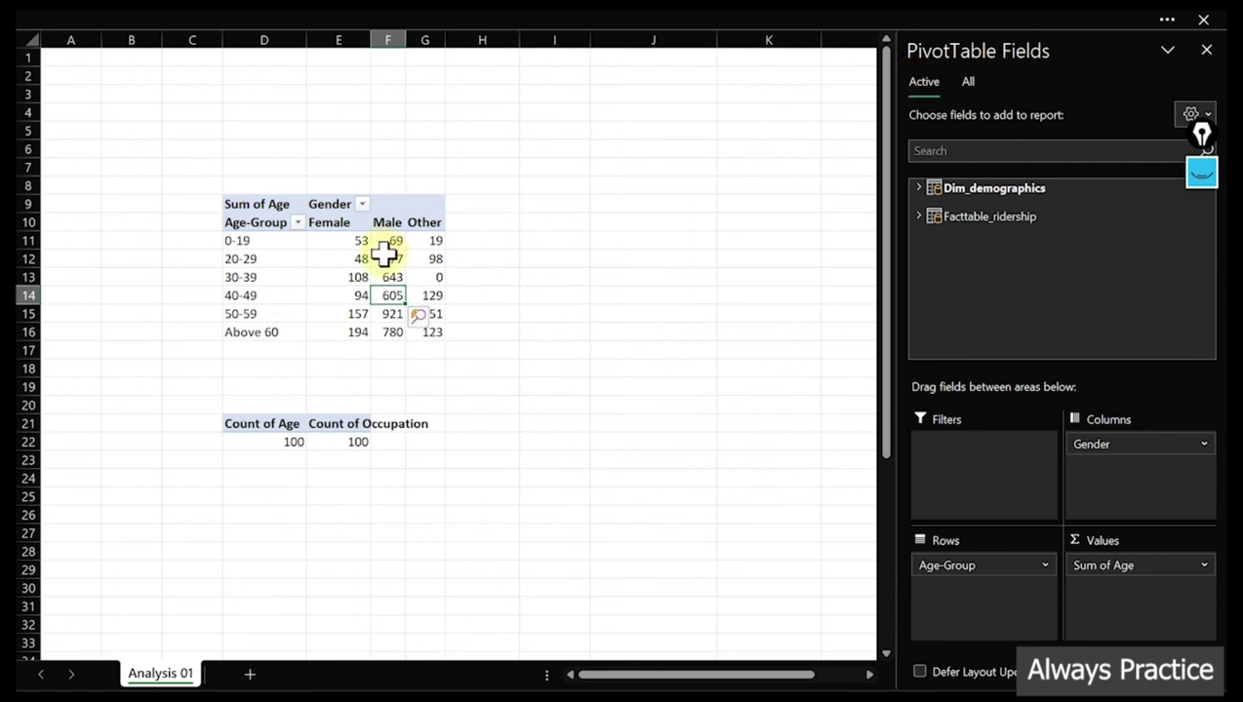
pyautogui.moveTo(384, 256)
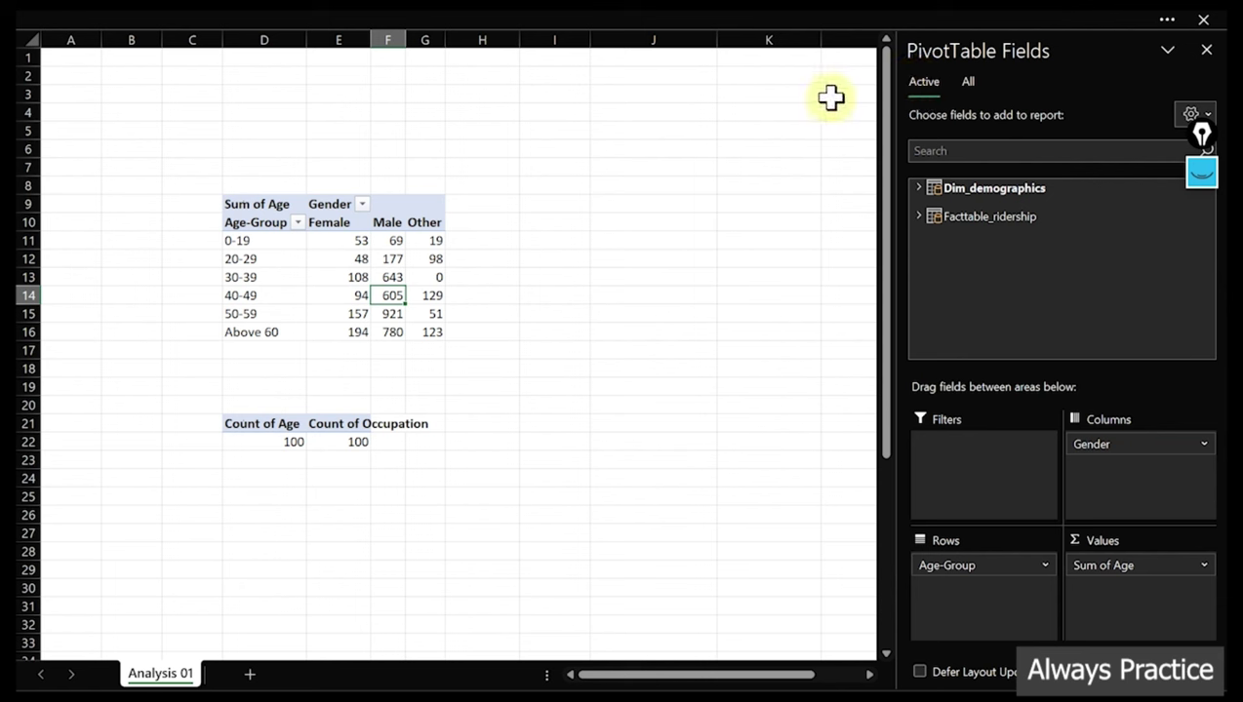
pyautogui.moveTo(1049, 56); pyautogui.dragTo(621, 164)
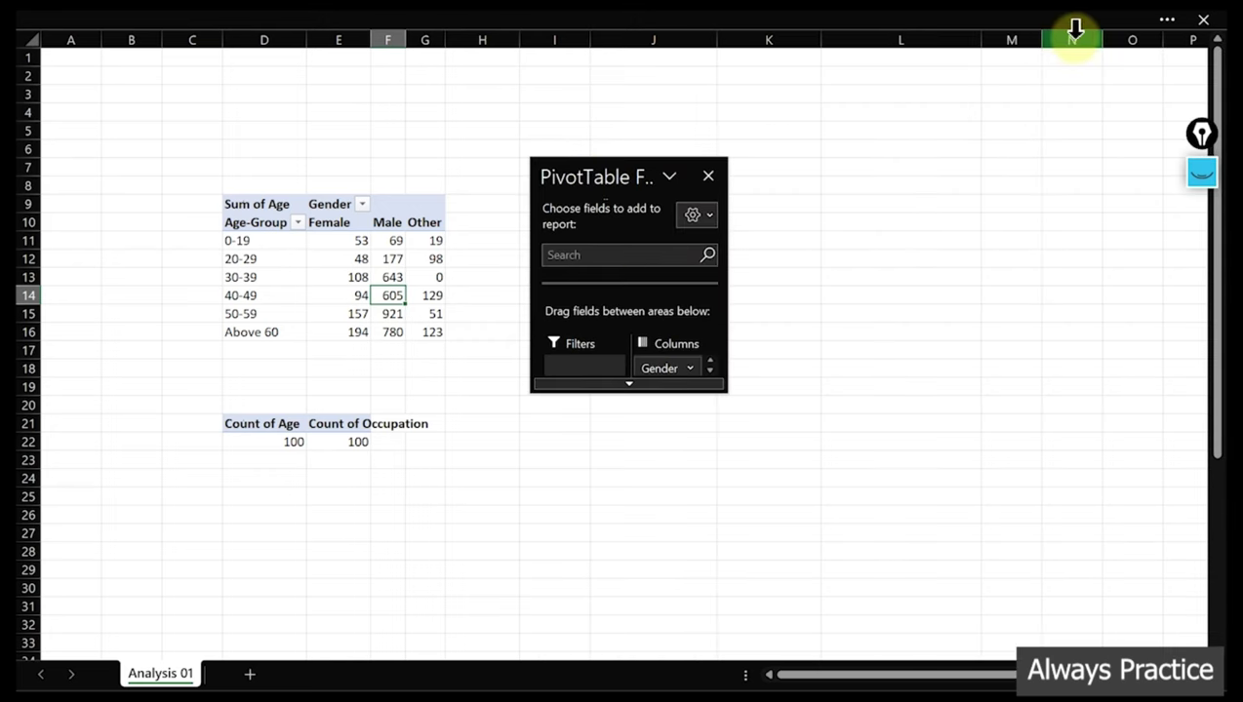
pyautogui.moveTo(599, 178); pyautogui.dragTo(1099, 55)
pyautogui.scroll(-1, 1043, 246)
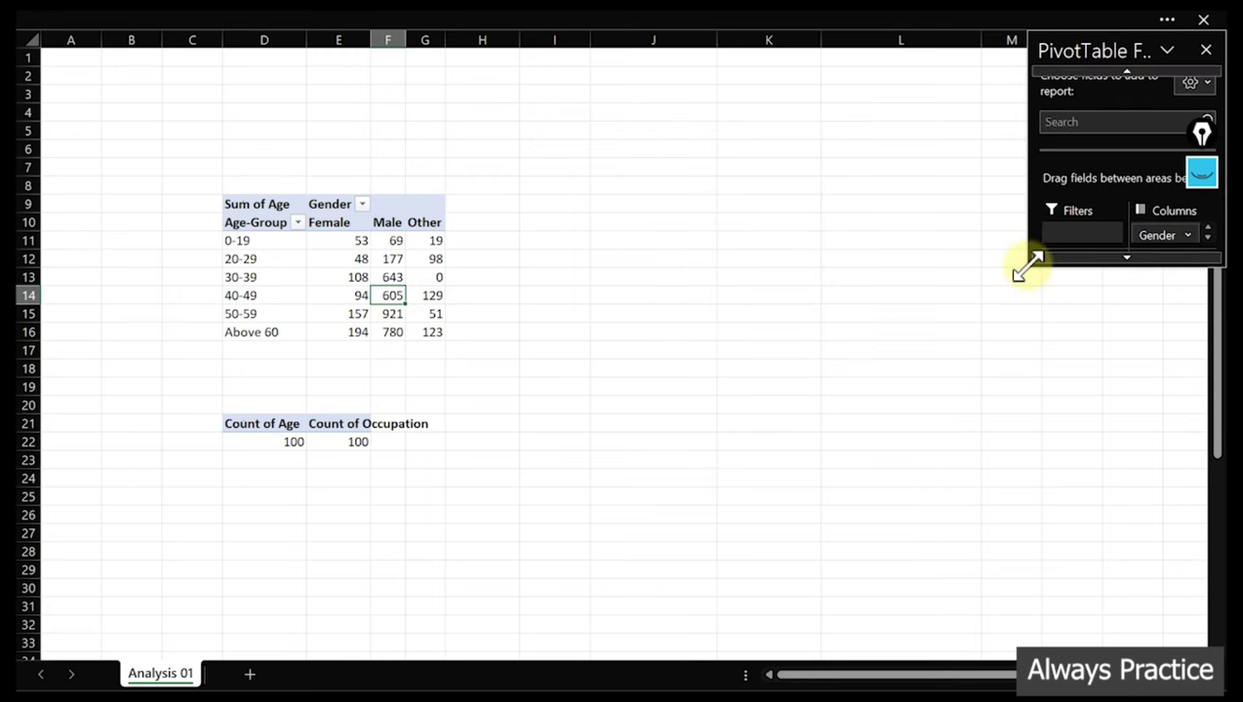
pyautogui.moveTo(1020, 268); pyautogui.dragTo(915, 666)
pyautogui.click(778, 512)
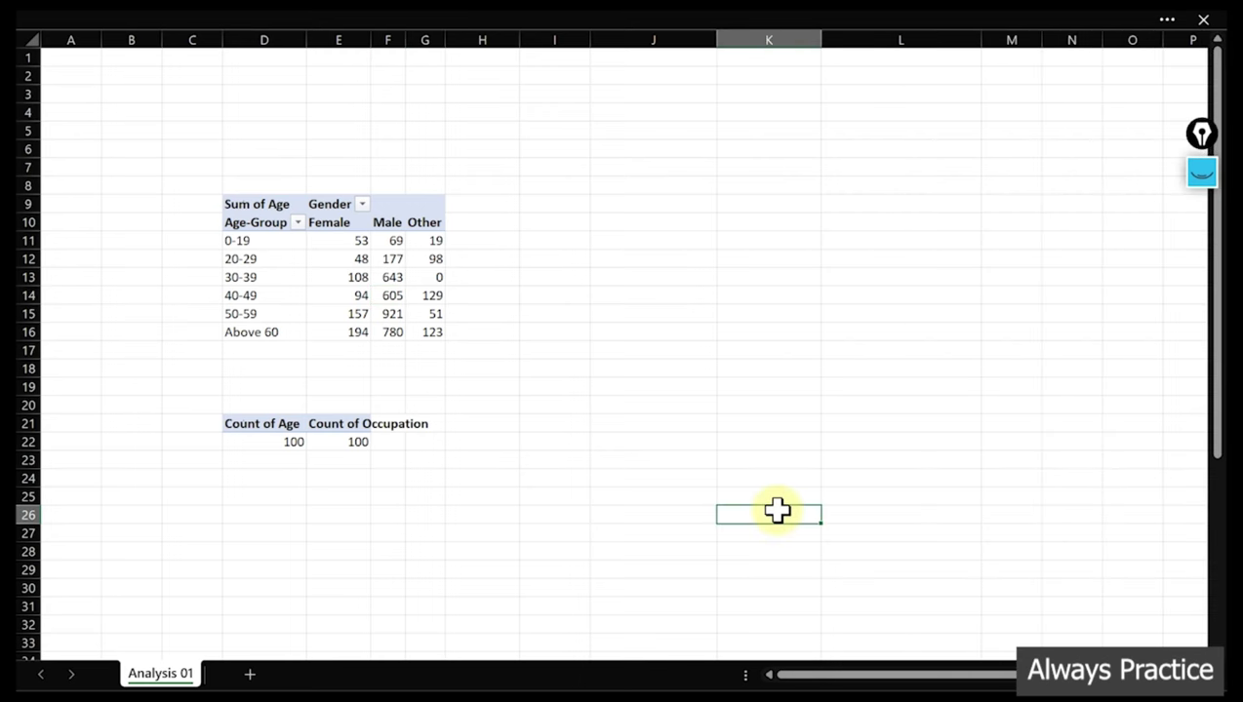
pyautogui.click(344, 314)
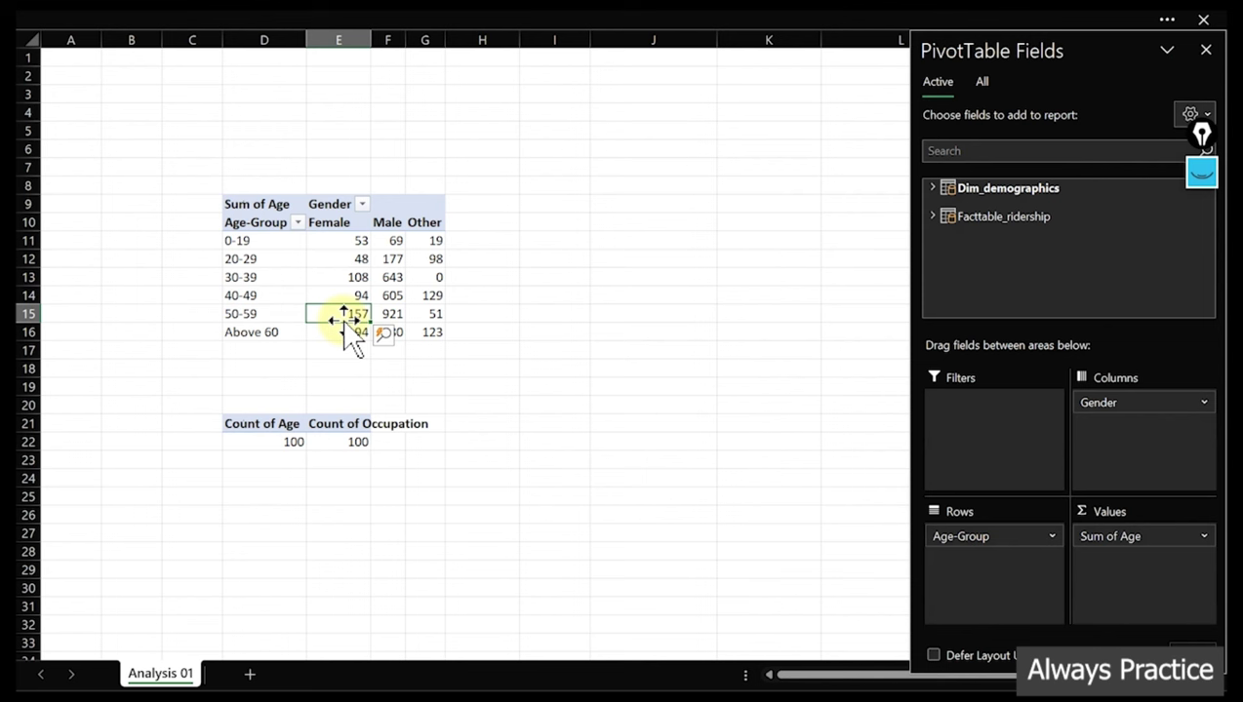
# Close the PivotTable field list and show it again from a value cell of the upper PivotTable
pyautogui.click(1207, 52)
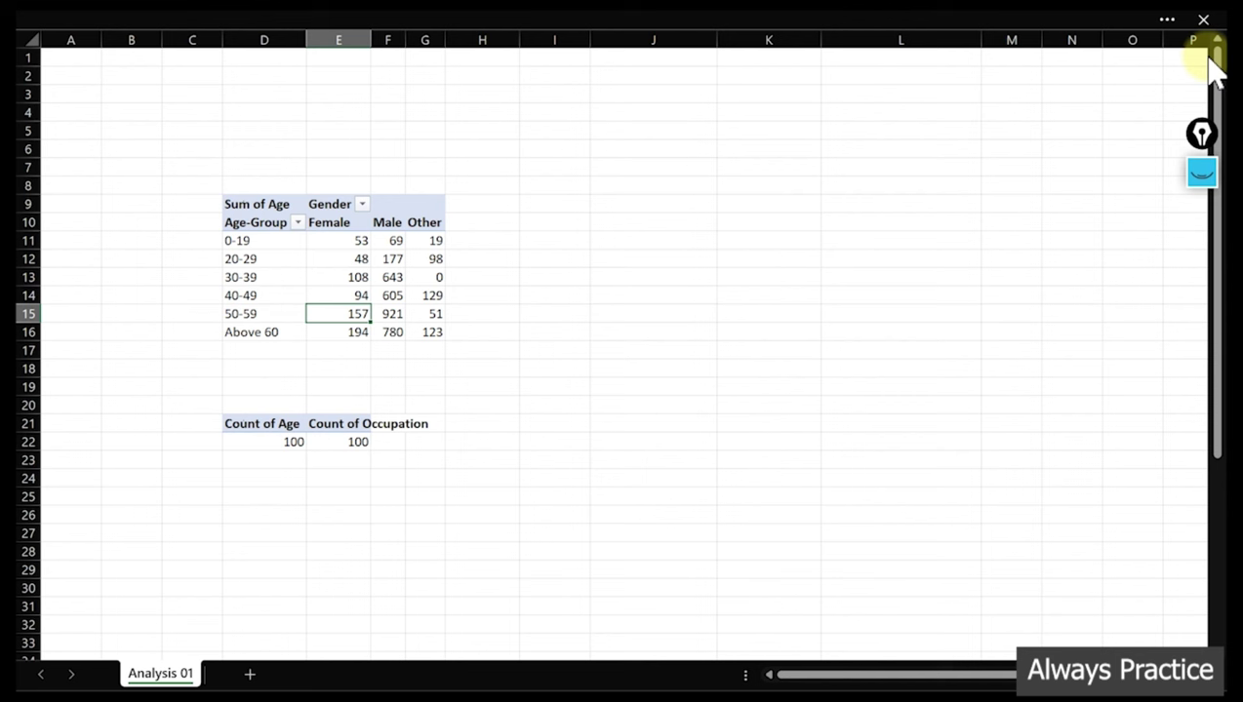
pyautogui.click(882, 217)
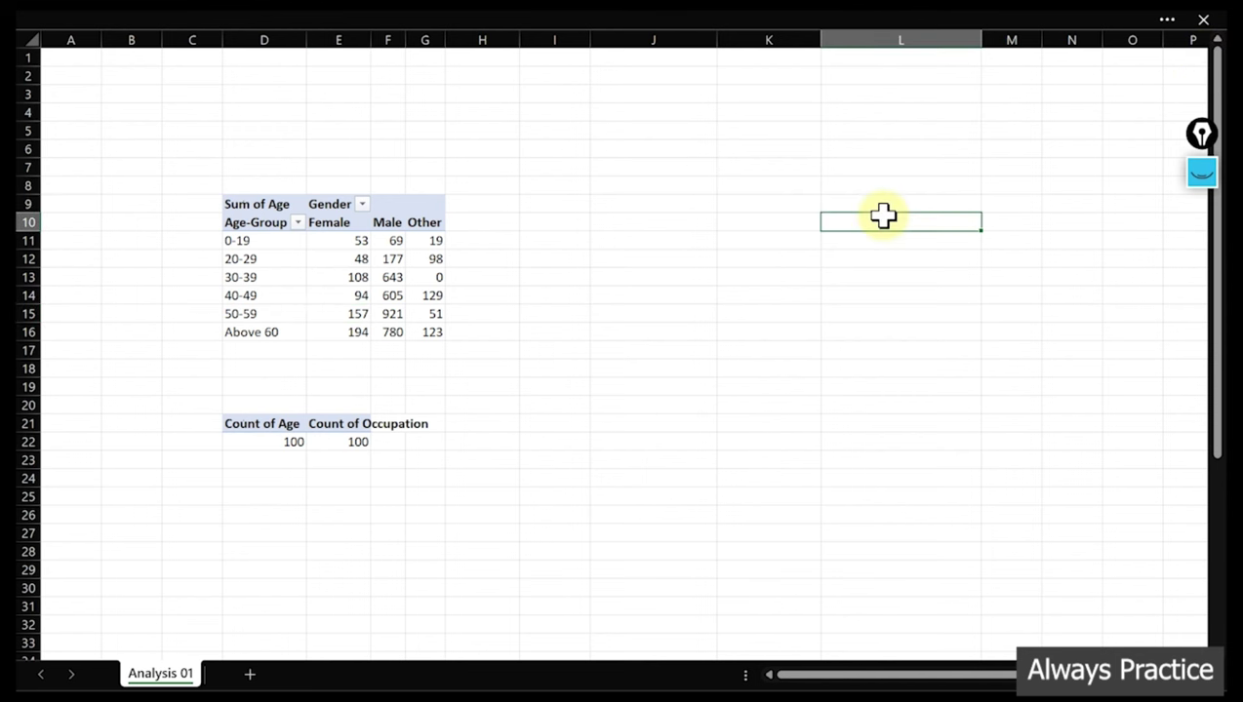
pyautogui.click(346, 311)
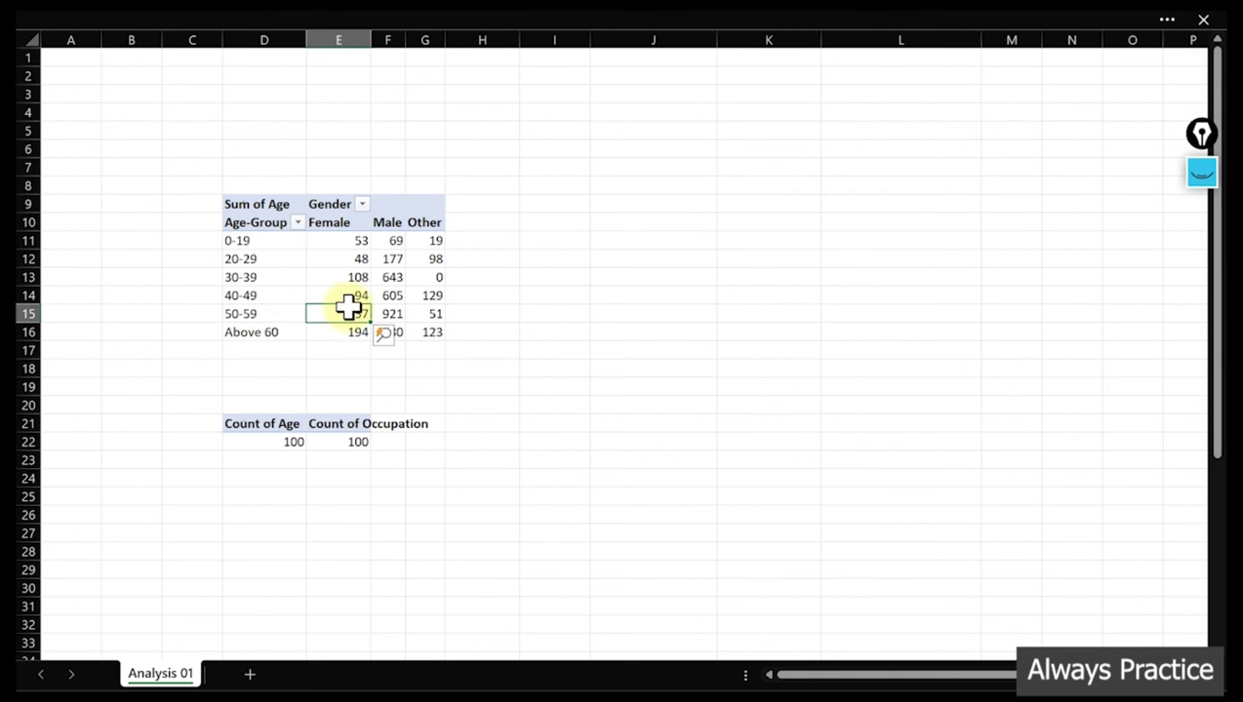
pyautogui.rightClick(350, 311)
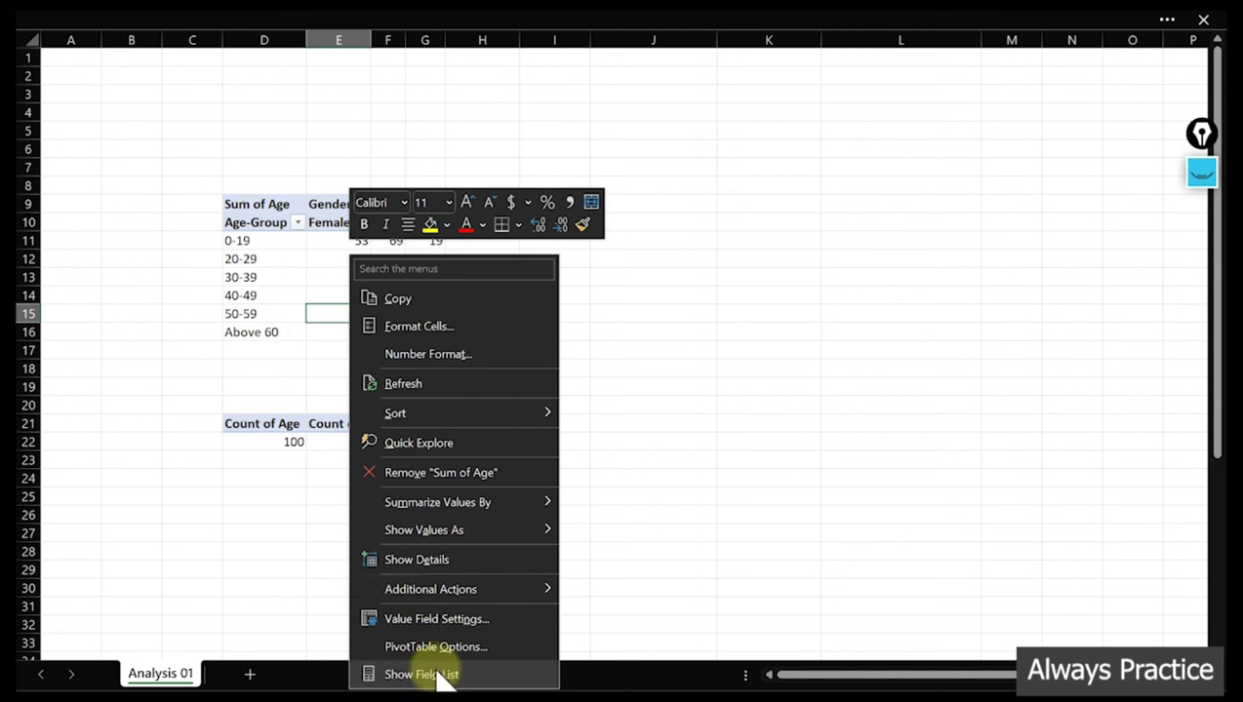
pyautogui.click(436, 677)
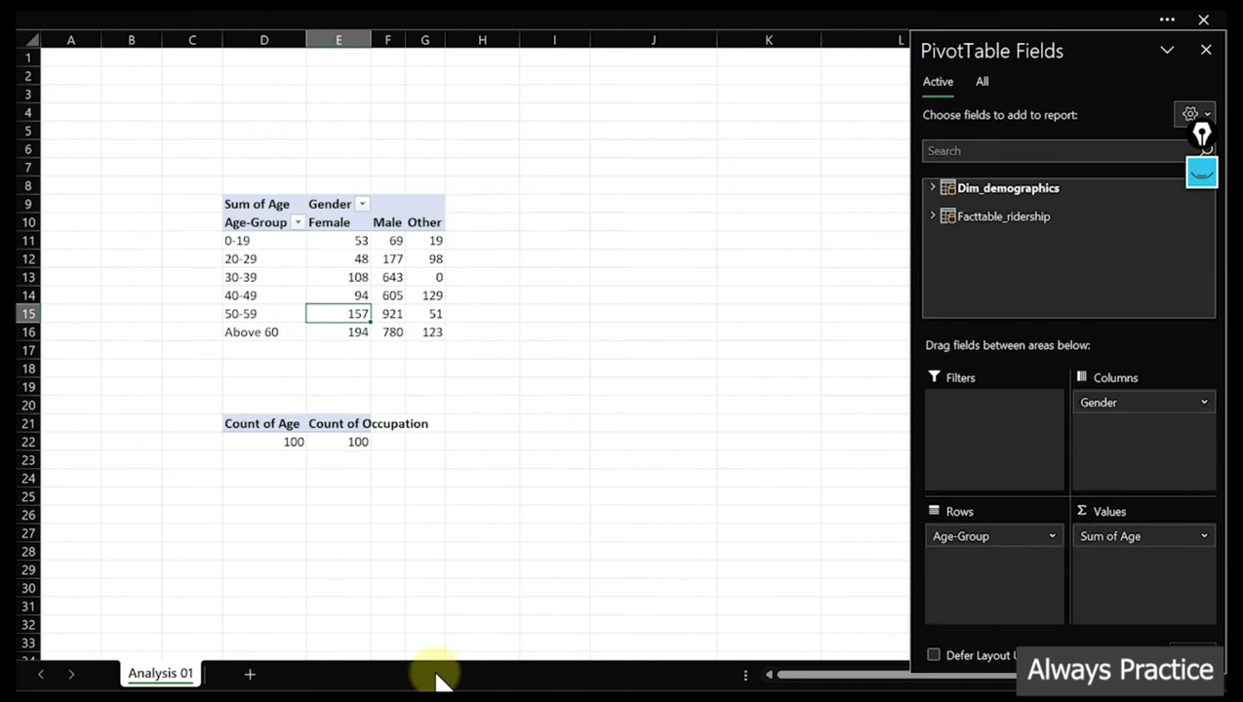
# Close the field list once more and restore it with the PivotTable analysis tools' Field List toggle
pyautogui.click(1207, 49)
pyautogui.click(859, 241)
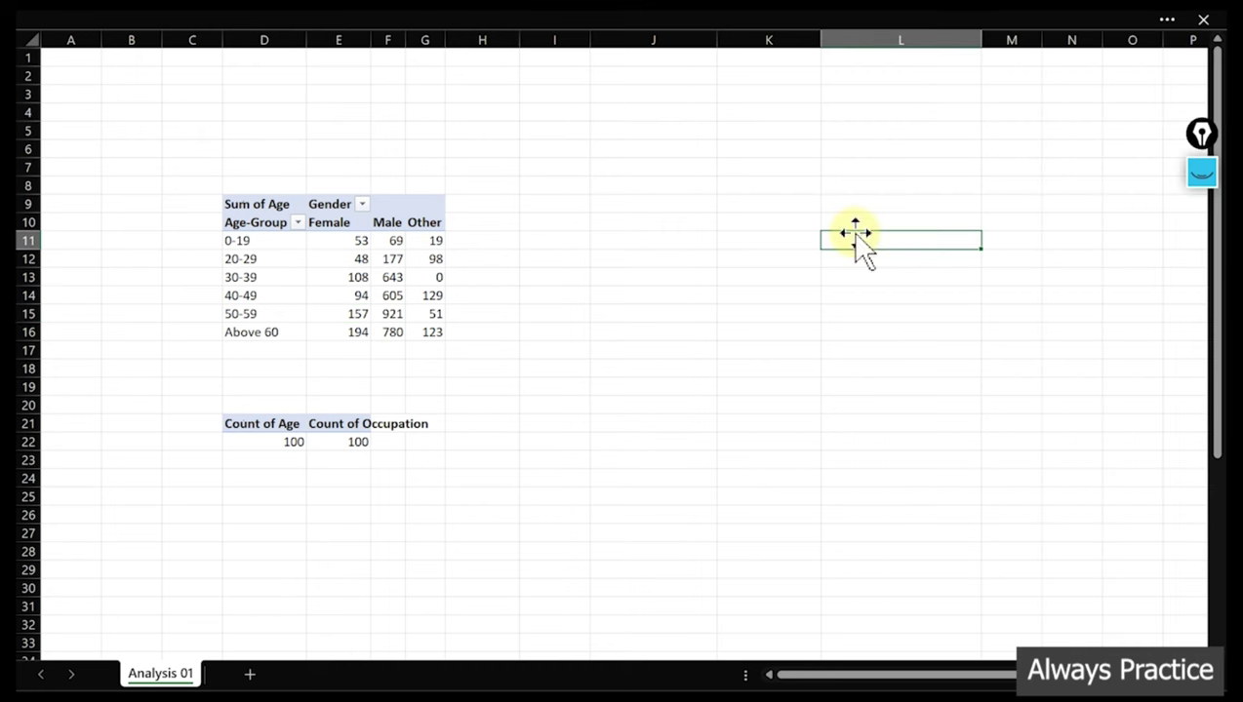
pyautogui.click(382, 292)
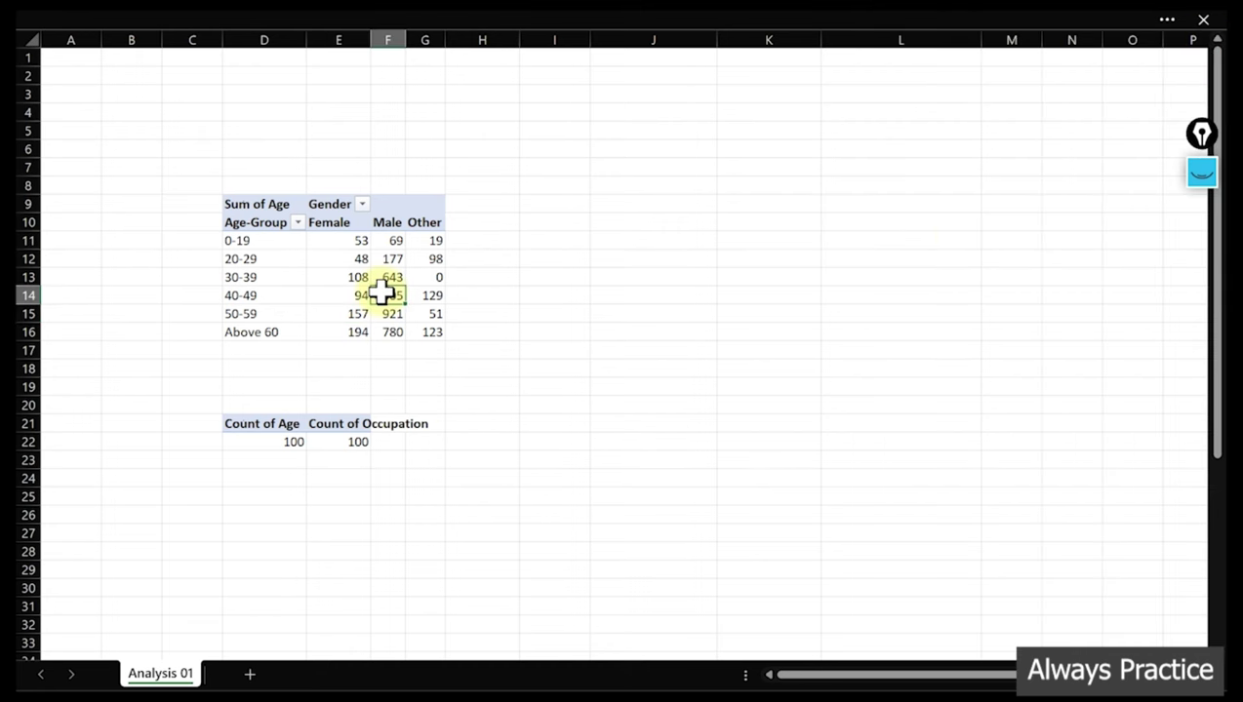
pyautogui.click(480, 23)
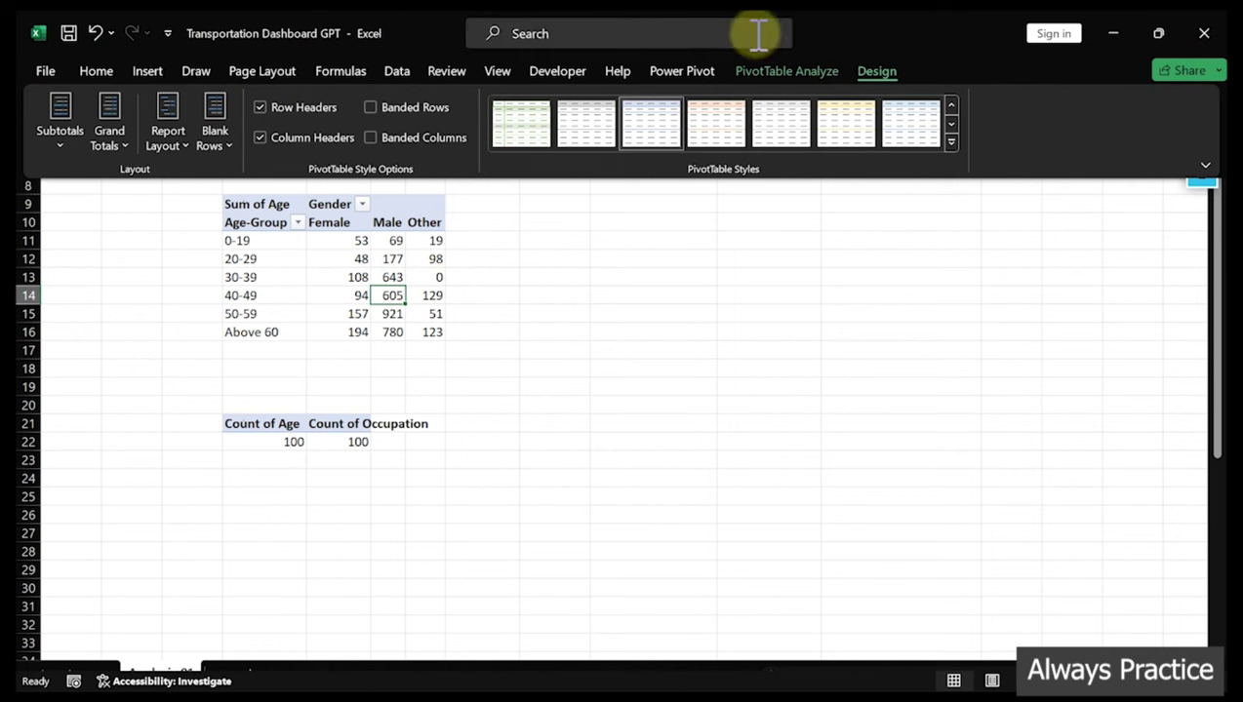
pyautogui.click(800, 72)
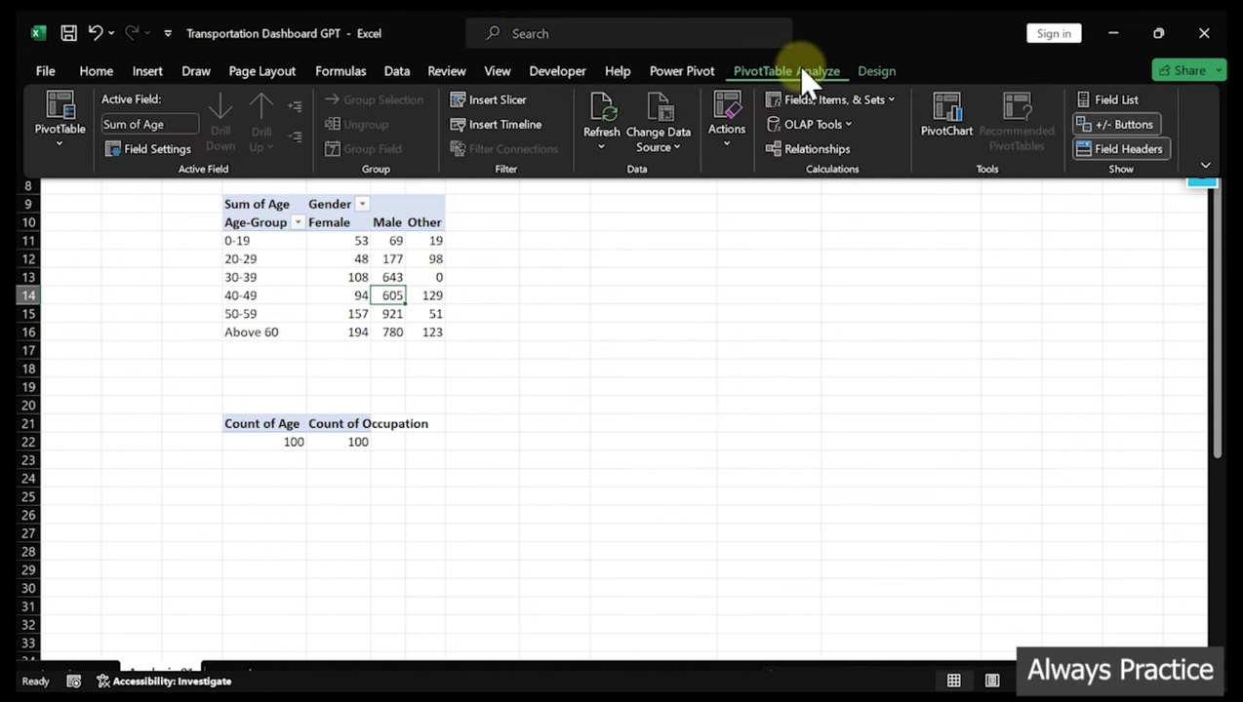
pyautogui.click(1119, 99)
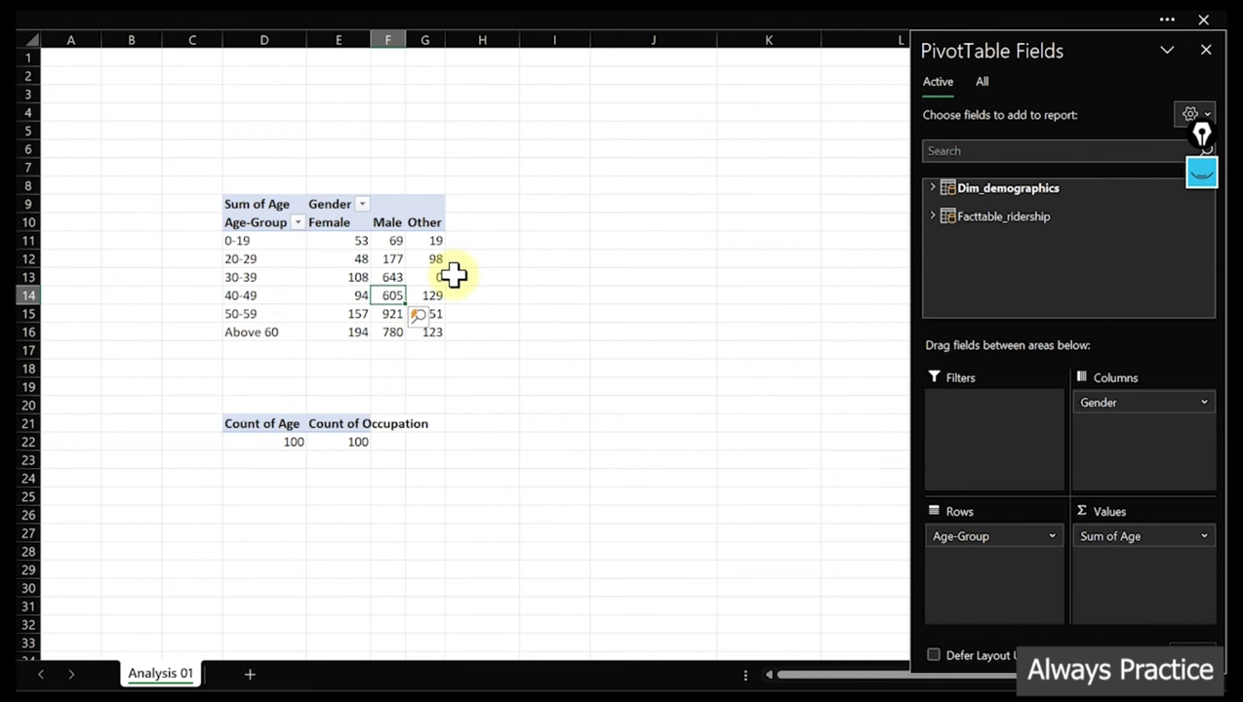
pyautogui.click(383, 11)
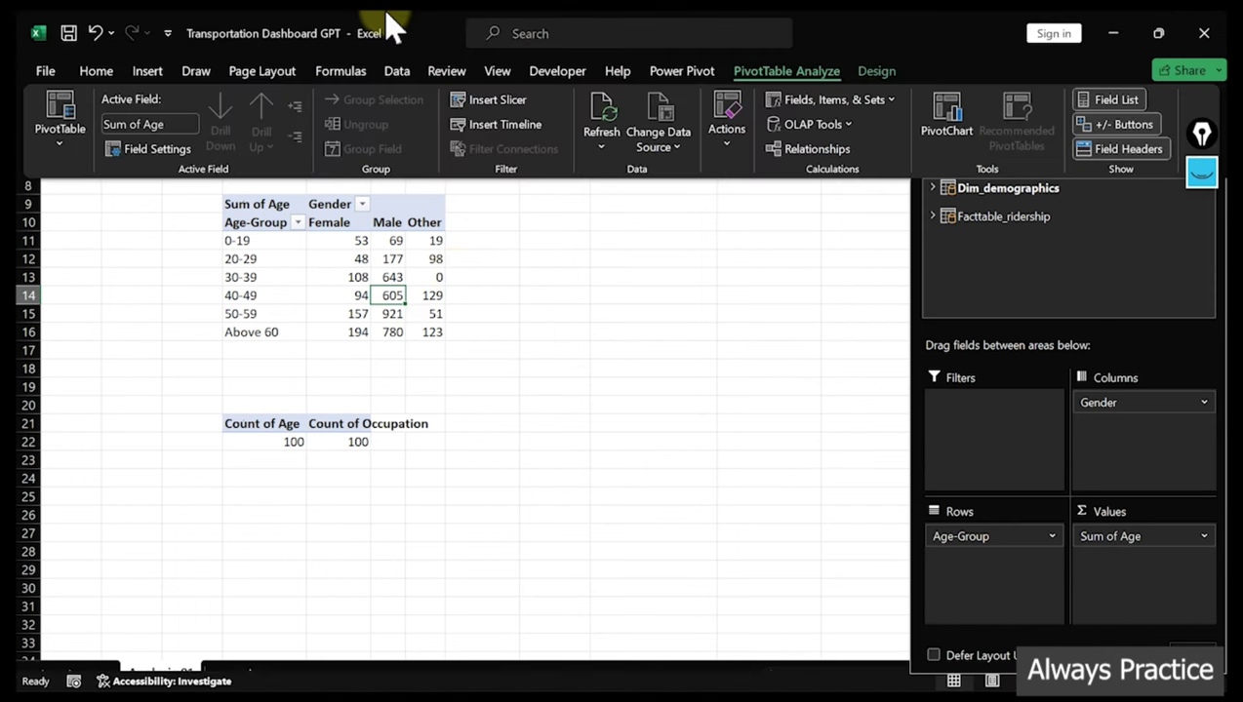
pyautogui.click(398, 72)
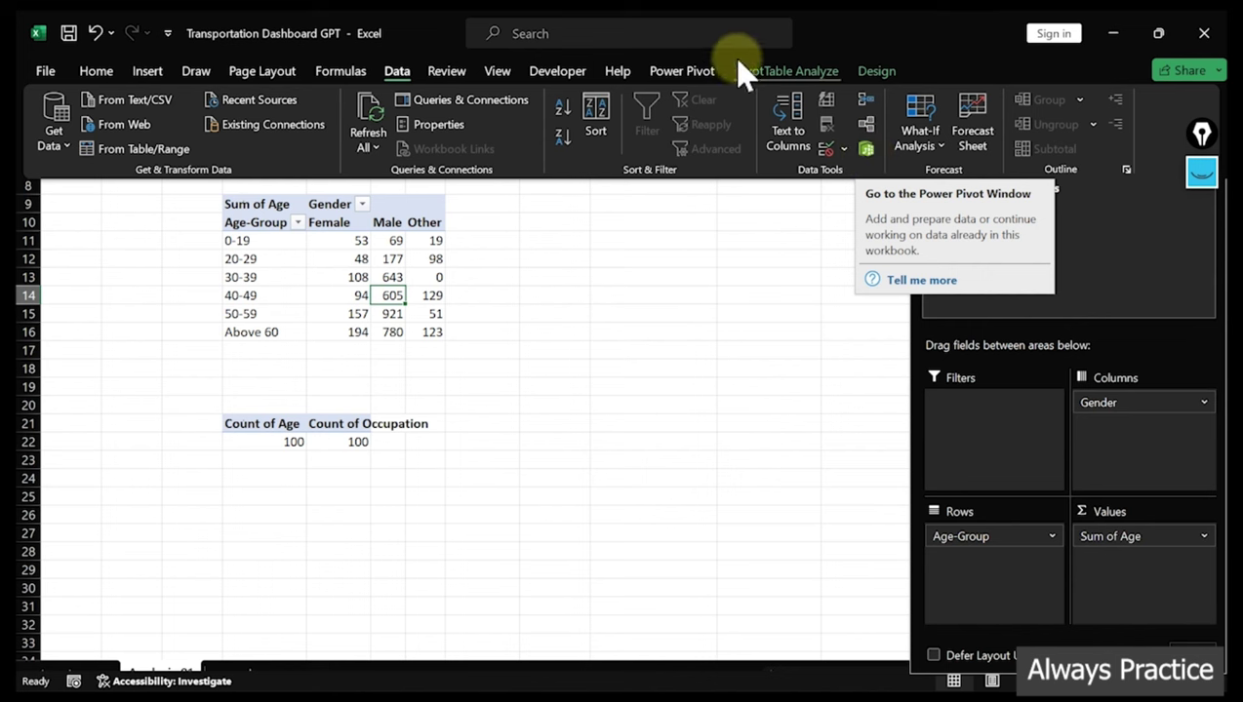
pyautogui.click(682, 74)
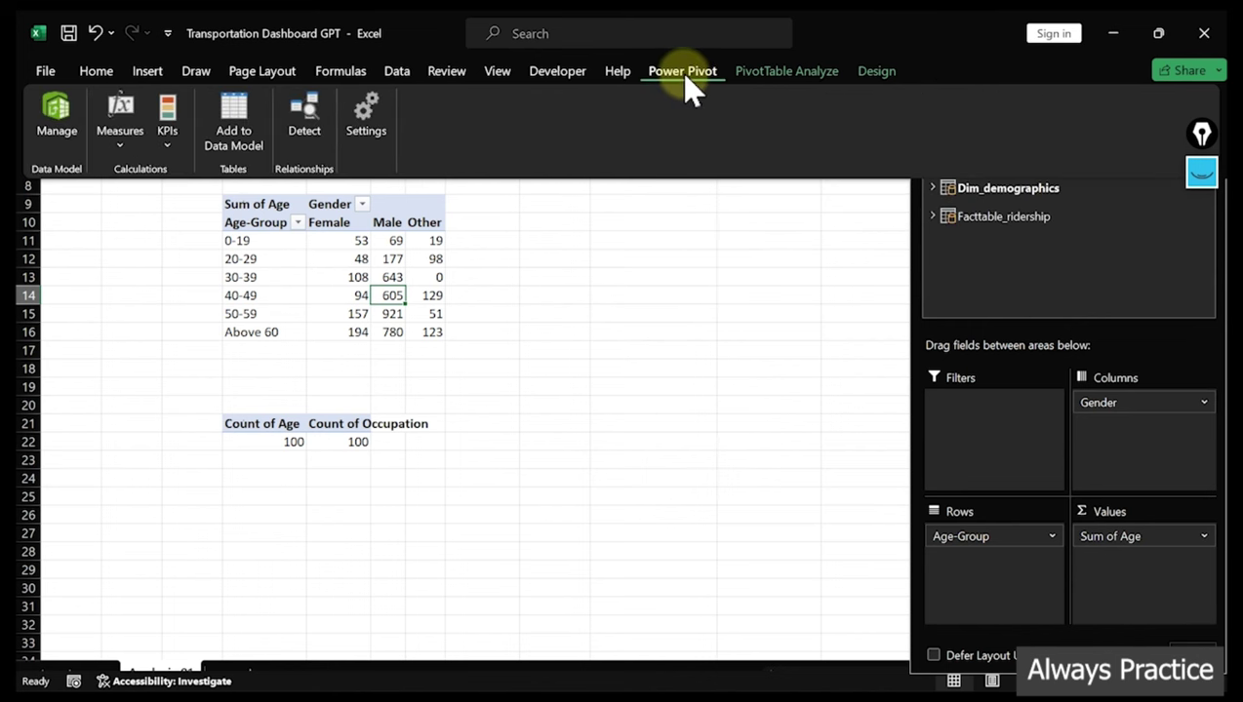
pyautogui.click(120, 144)
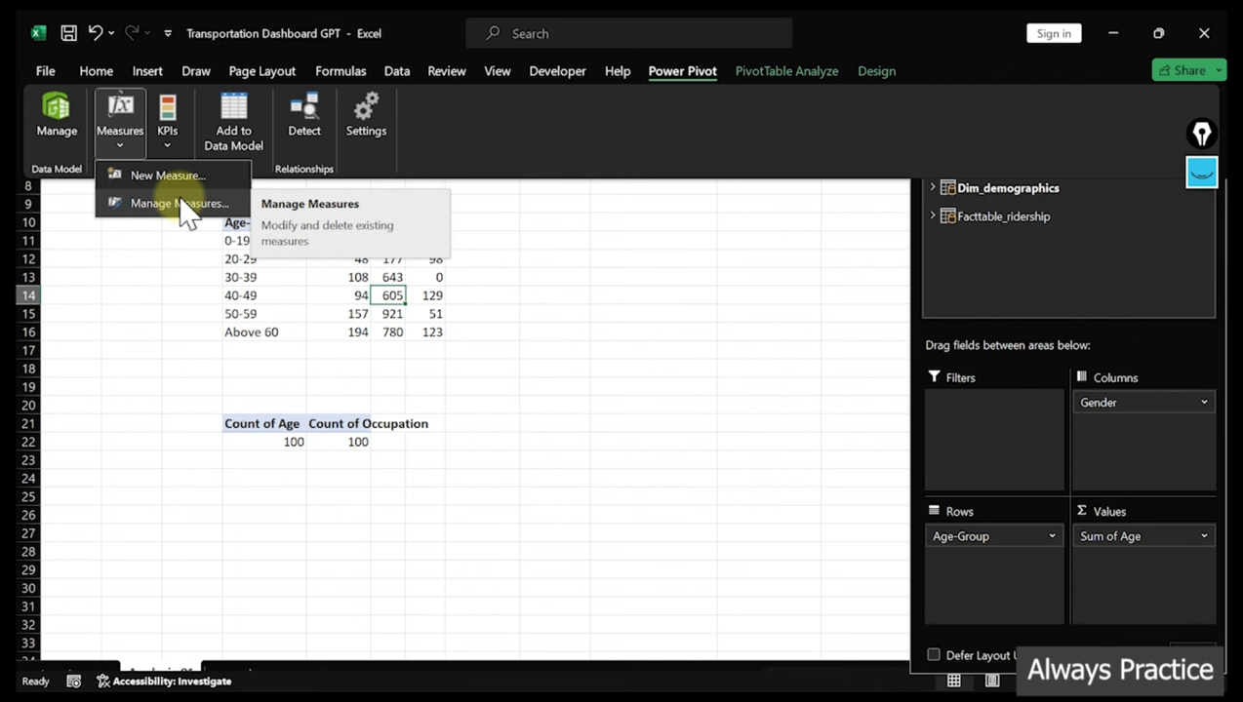
pyautogui.press('Escape')
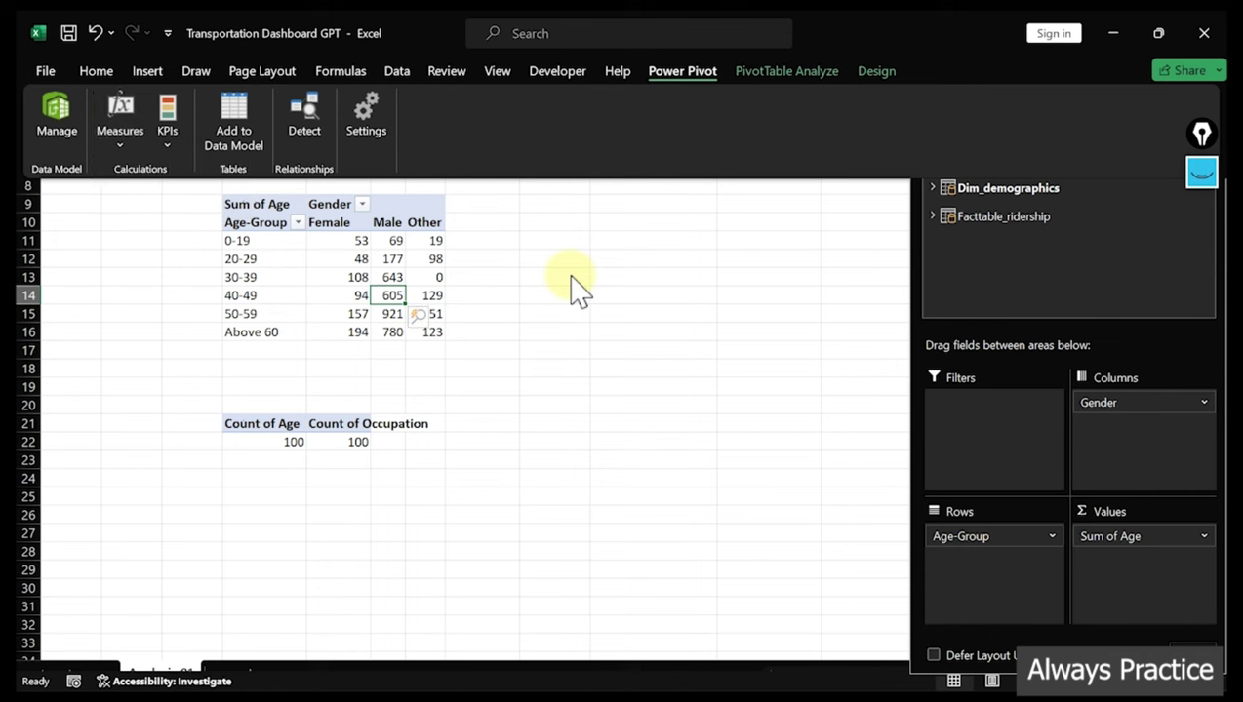
pyautogui.hotkey('ctrl', 'shift', 'F1')
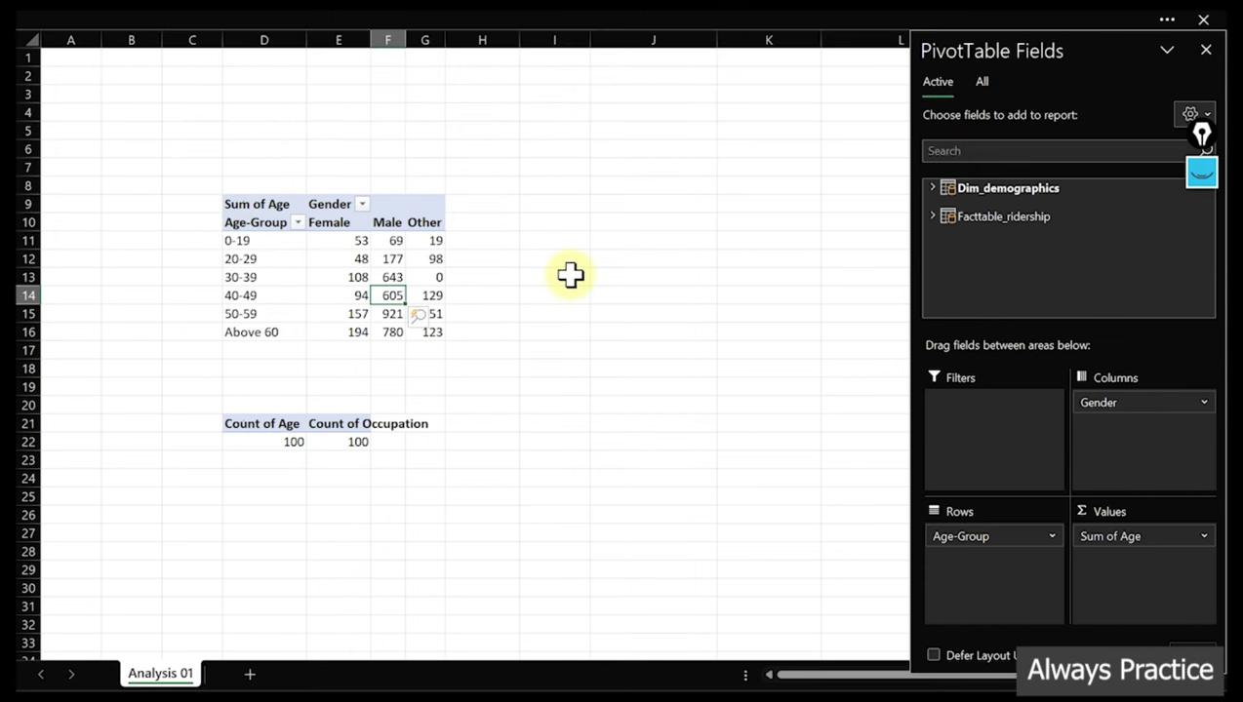
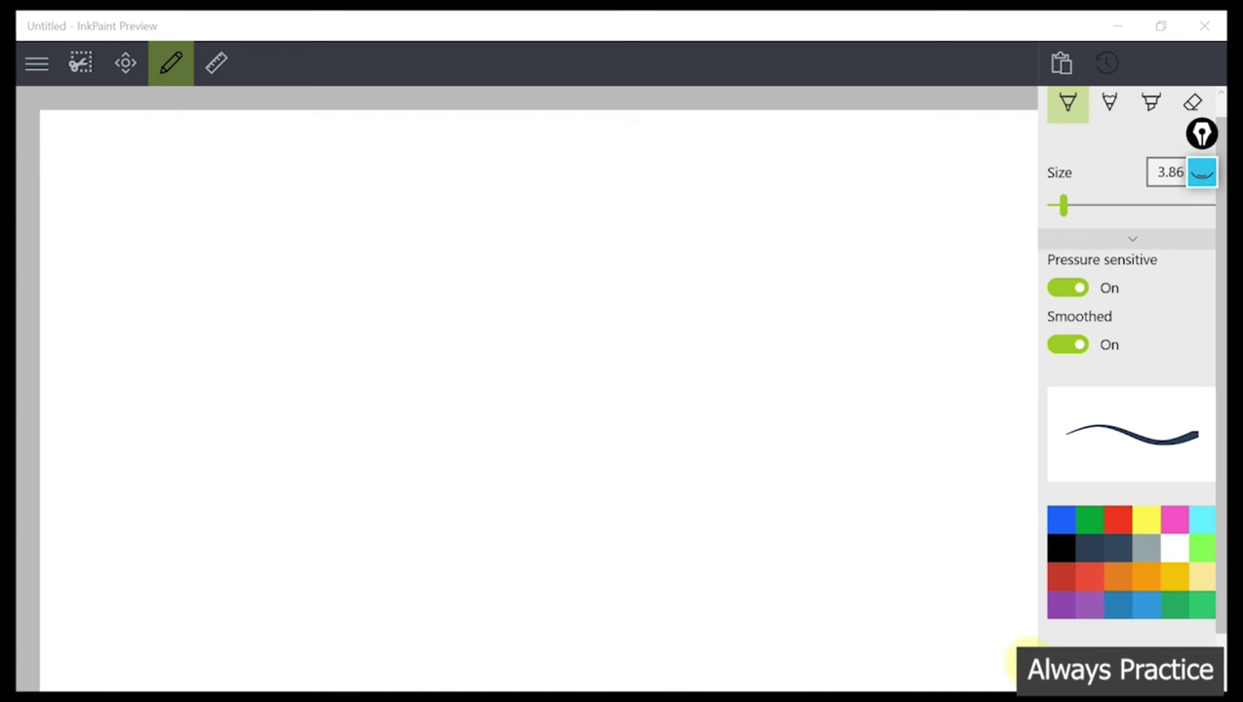
# Handwrite "Transational" with "Dimensional" below it in dark blue ink on a blank InkPaint canvas
pyautogui.moveTo(219, 178); pyautogui.dragTo(208, 234)
pyautogui.moveTo(186, 188)
pyautogui.mouseDown()
pyautogui.moveTo(237, 165)
pyautogui.moveTo(235, 222)
pyautogui.moveTo(294, 198)
pyautogui.moveTo(285, 217)
pyautogui.mouseUp()
pyautogui.moveTo(289, 215); pyautogui.dragTo(394, 213)
pyautogui.moveTo(424, 166)
pyautogui.mouseDown()
pyautogui.moveTo(411, 210)
pyautogui.moveTo(429, 182)
pyautogui.moveTo(439, 195)
pyautogui.mouseUp()
pyautogui.moveTo(445, 185)
pyautogui.mouseDown()
pyautogui.moveTo(512, 182)
pyautogui.moveTo(500, 191)
pyautogui.mouseUp()
pyautogui.moveTo(546, 150); pyautogui.dragTo(531, 193)
pyautogui.moveTo(201, 310); pyautogui.dragTo(191, 349)
pyautogui.moveTo(203, 307)
pyautogui.mouseDown()
pyautogui.moveTo(193, 345)
pyautogui.moveTo(285, 310)
pyautogui.moveTo(334, 316)
pyautogui.mouseUp()
pyautogui.moveTo(363, 310)
pyautogui.mouseDown()
pyautogui.moveTo(335, 334)
pyautogui.moveTo(465, 330)
pyautogui.mouseUp()
# Change the ink to dark red and handwrite a dash and "fact Table" beside "Transational"
pyautogui.click(1060, 576)
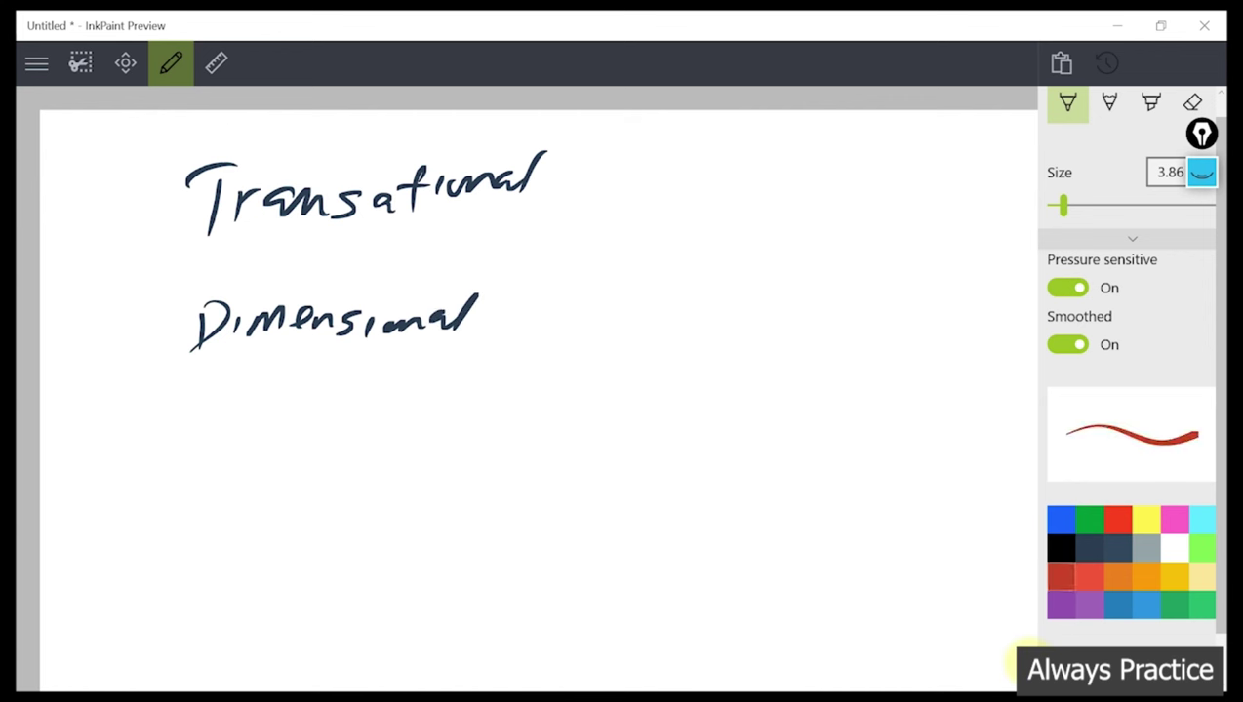
pyautogui.moveTo(553, 181)
pyautogui.mouseDown()
pyautogui.moveTo(590, 179)
pyautogui.moveTo(609, 193)
pyautogui.moveTo(599, 205)
pyautogui.moveTo(618, 147)
pyautogui.mouseUp()
pyautogui.moveTo(581, 186)
pyautogui.mouseDown()
pyautogui.moveTo(637, 177)
pyautogui.moveTo(668, 197)
pyautogui.mouseUp()
pyautogui.moveTo(701, 155); pyautogui.dragTo(694, 204)
pyautogui.moveTo(680, 184)
pyautogui.mouseDown()
pyautogui.moveTo(718, 180)
pyautogui.moveTo(734, 195)
pyautogui.mouseUp()
pyautogui.moveTo(716, 155)
pyautogui.mouseDown()
pyautogui.moveTo(765, 150)
pyautogui.moveTo(787, 187)
pyautogui.moveTo(820, 184)
pyautogui.mouseUp()
pyautogui.moveTo(828, 180); pyautogui.dragTo(853, 166)
# Handwrite a dash and "Look up Table" in red beside "Dimensional"
pyautogui.moveTo(522, 308); pyautogui.dragTo(569, 306)
pyautogui.moveTo(611, 261)
pyautogui.mouseDown()
pyautogui.moveTo(599, 292)
pyautogui.moveTo(635, 304)
pyautogui.mouseUp()
pyautogui.moveTo(641, 283)
pyautogui.mouseDown()
pyautogui.moveTo(665, 279)
pyautogui.moveTo(678, 305)
pyautogui.mouseUp()
pyautogui.moveTo(671, 269); pyautogui.dragTo(706, 304)
pyautogui.moveTo(712, 285)
pyautogui.mouseDown()
pyautogui.moveTo(765, 295)
pyautogui.moveTo(782, 283)
pyautogui.moveTo(789, 311)
pyautogui.moveTo(816, 273)
pyautogui.moveTo(843, 312)
pyautogui.moveTo(884, 268)
pyautogui.mouseUp()
pyautogui.moveTo(878, 283); pyautogui.dragTo(918, 273)
pyautogui.moveTo(912, 248)
pyautogui.mouseDown()
pyautogui.moveTo(930, 295)
pyautogui.moveTo(942, 285)
pyautogui.mouseUp()
pyautogui.moveTo(943, 277); pyautogui.dragTo(991, 255)
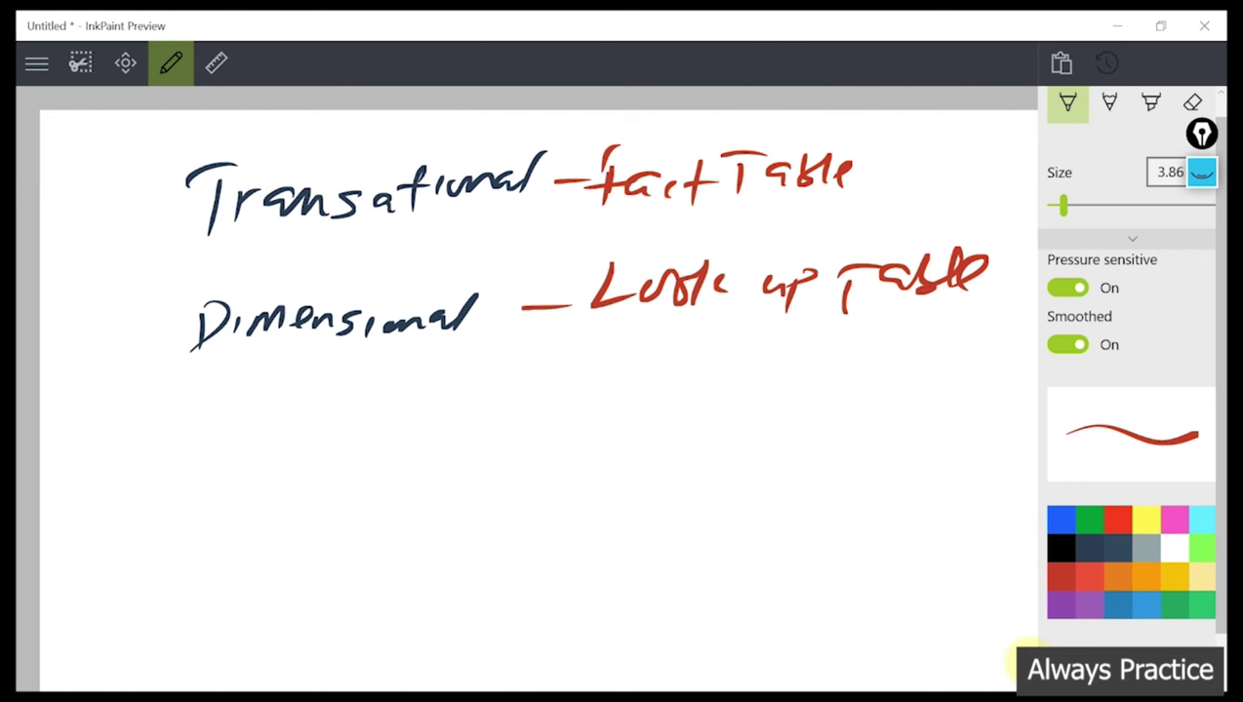
# Handwrite "Rout" and "Date" in red as the first two entries under "Dimensional"
pyautogui.moveTo(211, 396)
pyautogui.mouseDown()
pyautogui.moveTo(202, 449)
pyautogui.moveTo(233, 449)
pyautogui.mouseUp()
pyautogui.moveTo(265, 408)
pyautogui.mouseDown()
pyautogui.moveTo(264, 445)
pyautogui.moveTo(334, 390)
pyautogui.moveTo(311, 446)
pyautogui.mouseUp()
pyautogui.moveTo(304, 420); pyautogui.dragTo(341, 412)
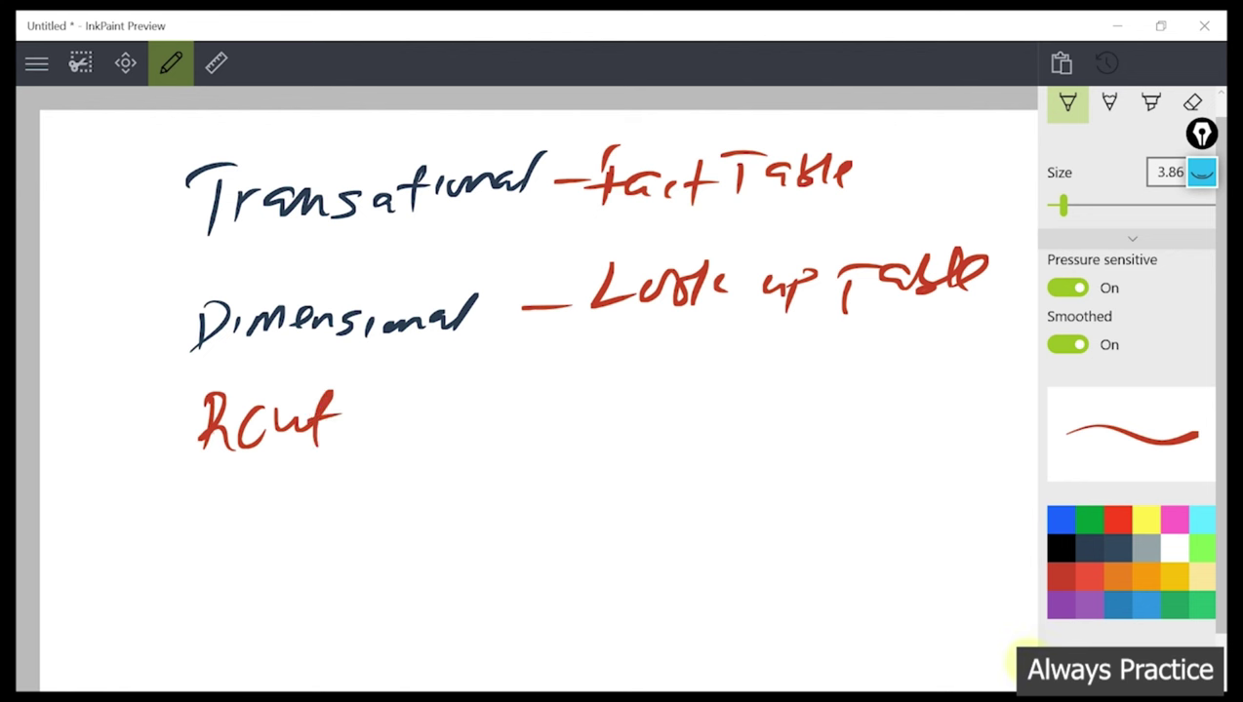
pyautogui.moveTo(256, 411); pyautogui.dragTo(265, 431)
pyautogui.moveTo(213, 478); pyautogui.dragTo(197, 521)
pyautogui.moveTo(201, 482); pyautogui.dragTo(194, 524)
pyautogui.moveTo(252, 480)
pyautogui.mouseDown()
pyautogui.moveTo(249, 506)
pyautogui.moveTo(265, 513)
pyautogui.mouseUp()
pyautogui.moveTo(257, 482); pyautogui.dragTo(306, 496)
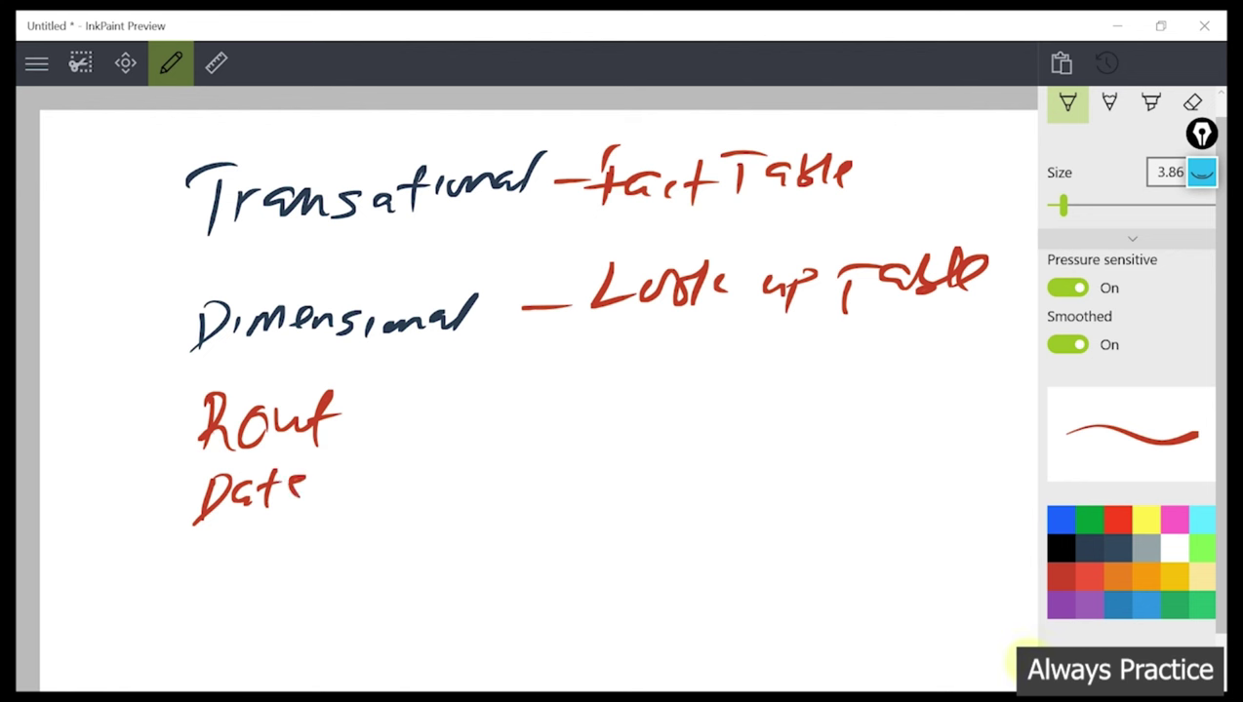
# Add "Demographic" and "Bus" in red to the handwritten list under "Date"
pyautogui.moveTo(214, 539); pyautogui.dragTo(199, 584)
pyautogui.moveTo(238, 552)
pyautogui.mouseDown()
pyautogui.moveTo(251, 543)
pyautogui.moveTo(291, 562)
pyautogui.mouseUp()
pyautogui.moveTo(298, 548)
pyautogui.mouseDown()
pyautogui.moveTo(310, 556)
pyautogui.moveTo(322, 543)
pyautogui.moveTo(314, 580)
pyautogui.moveTo(355, 542)
pyautogui.moveTo(367, 555)
pyautogui.mouseUp()
pyautogui.moveTo(388, 531); pyautogui.dragTo(383, 572)
pyautogui.moveTo(410, 517)
pyautogui.mouseDown()
pyautogui.moveTo(434, 551)
pyautogui.moveTo(467, 548)
pyautogui.mouseUp()
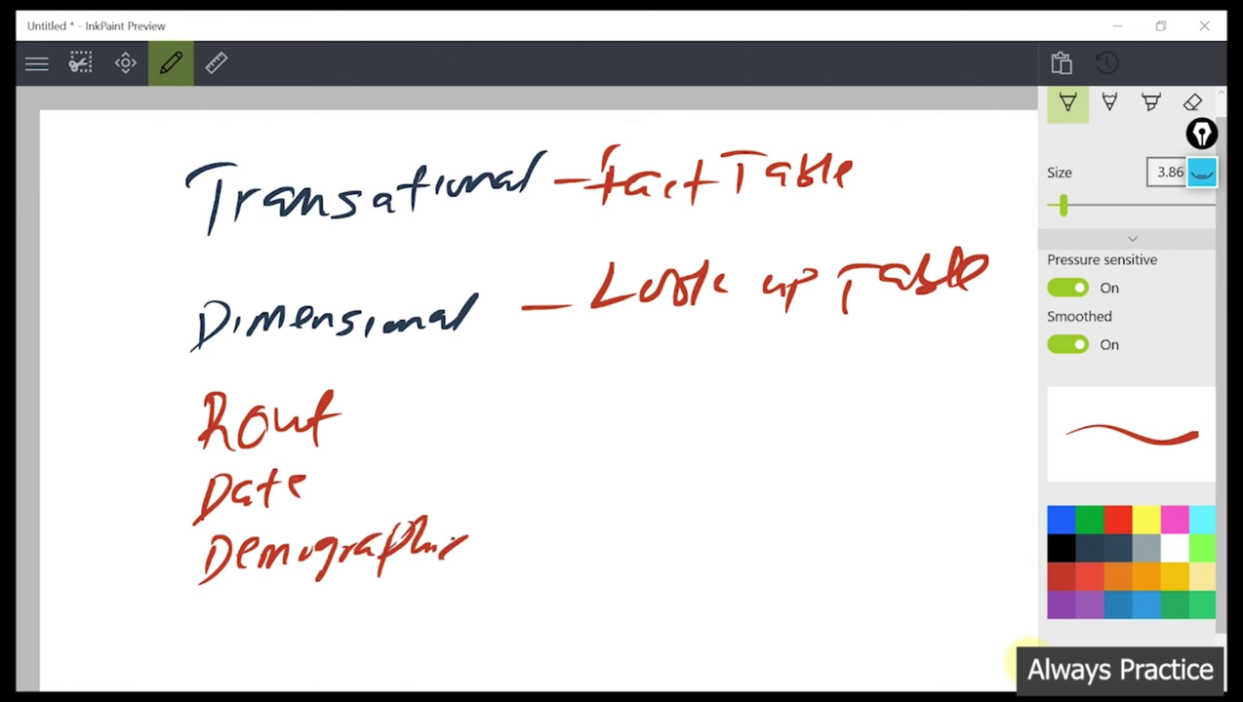
pyautogui.moveTo(217, 601)
pyautogui.mouseDown()
pyautogui.moveTo(205, 651)
pyautogui.moveTo(285, 613)
pyautogui.moveTo(267, 638)
pyautogui.mouseUp()
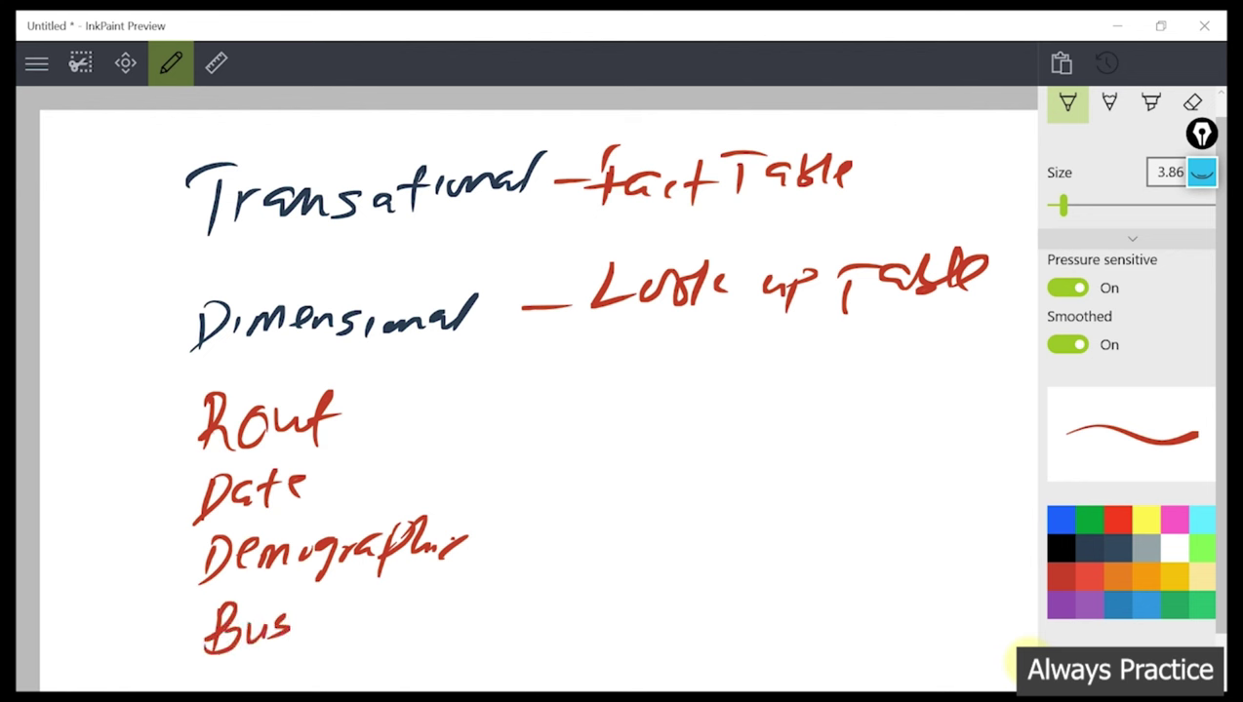
# Draw a vertical red divider beside the dimension list and handwrite "fact Table – Rideship" on its other side
pyautogui.moveTo(493, 311); pyautogui.dragTo(473, 641)
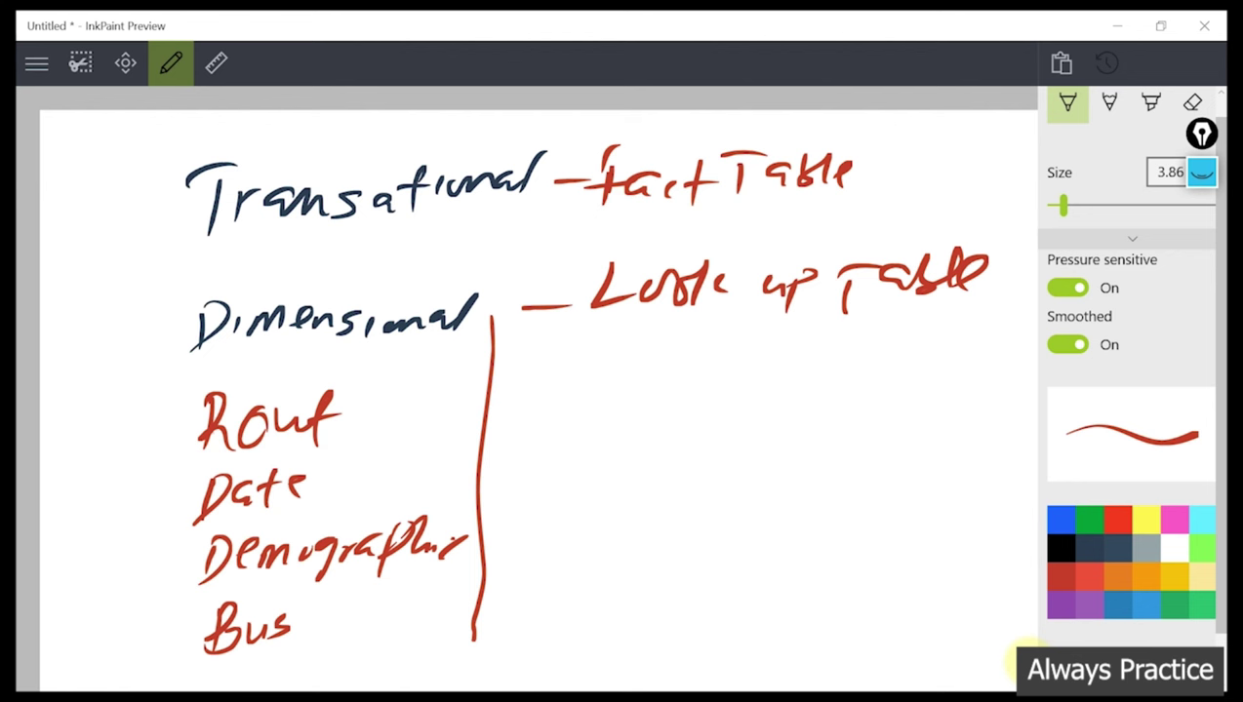
pyautogui.moveTo(572, 369)
pyautogui.mouseDown()
pyautogui.moveTo(564, 360)
pyautogui.moveTo(546, 451)
pyautogui.mouseUp()
pyautogui.moveTo(522, 416)
pyautogui.mouseDown()
pyautogui.moveTo(558, 402)
pyautogui.moveTo(597, 412)
pyautogui.mouseUp()
pyautogui.moveTo(636, 365)
pyautogui.mouseDown()
pyautogui.moveTo(627, 414)
pyautogui.moveTo(646, 385)
pyautogui.mouseUp()
pyautogui.moveTo(664, 379)
pyautogui.mouseDown()
pyautogui.moveTo(660, 408)
pyautogui.moveTo(689, 367)
pyautogui.moveTo(708, 391)
pyautogui.mouseUp()
pyautogui.moveTo(730, 361)
pyautogui.mouseDown()
pyautogui.moveTo(716, 401)
pyautogui.moveTo(737, 388)
pyautogui.mouseUp()
pyautogui.moveTo(737, 388)
pyautogui.mouseDown()
pyautogui.moveTo(751, 376)
pyautogui.moveTo(750, 400)
pyautogui.moveTo(821, 387)
pyautogui.moveTo(868, 400)
pyautogui.mouseUp()
pyautogui.click(881, 386)
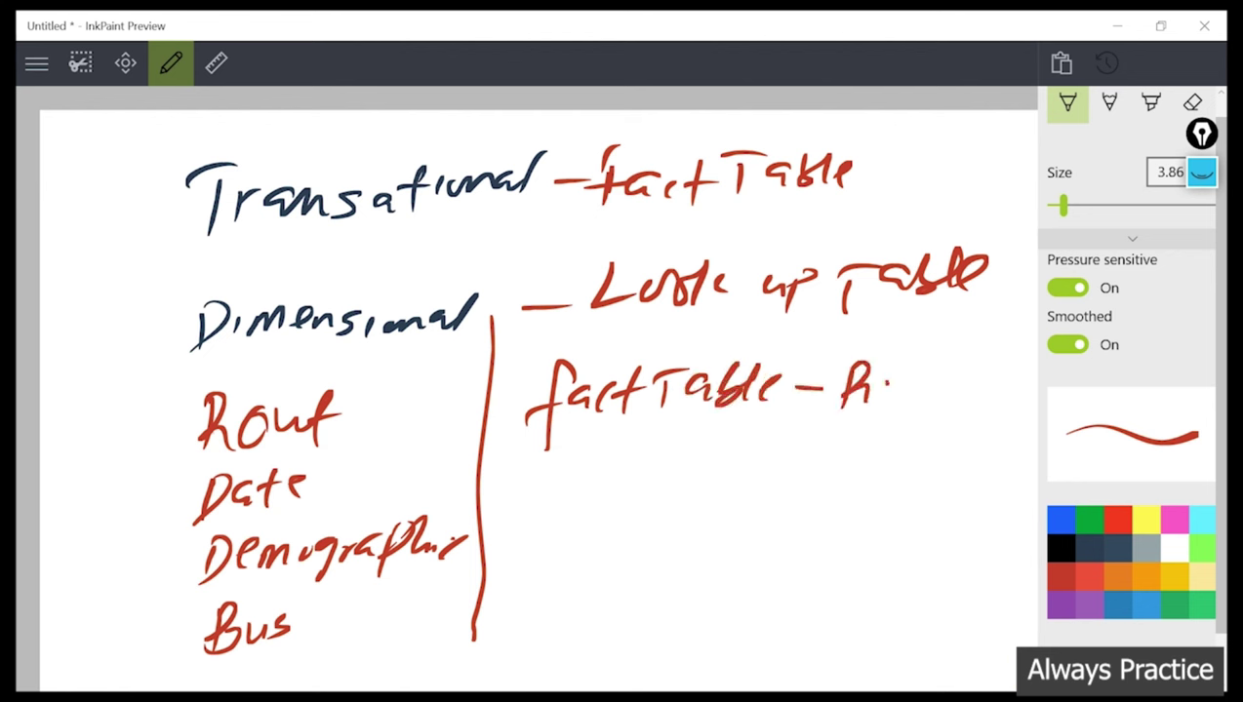
pyautogui.moveTo(917, 361)
pyautogui.mouseDown()
pyautogui.moveTo(912, 394)
pyautogui.moveTo(929, 373)
pyautogui.moveTo(947, 408)
pyautogui.moveTo(993, 392)
pyautogui.moveTo(986, 414)
pyautogui.moveTo(999, 394)
pyautogui.mouseUp()
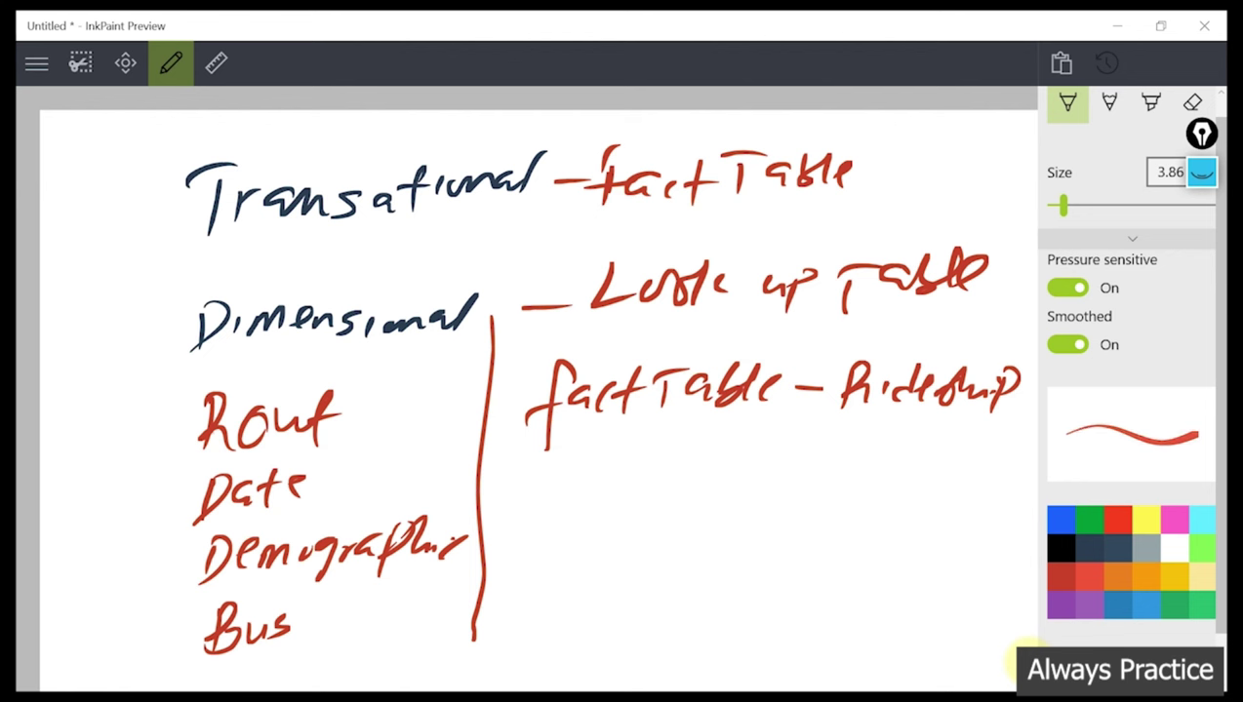
# Underline "Bus" and the lower "fact Table", and mark "Rout", "Date" and "Demographic" each with a short red dash in front
pyautogui.moveTo(226, 664); pyautogui.dragTo(318, 645)
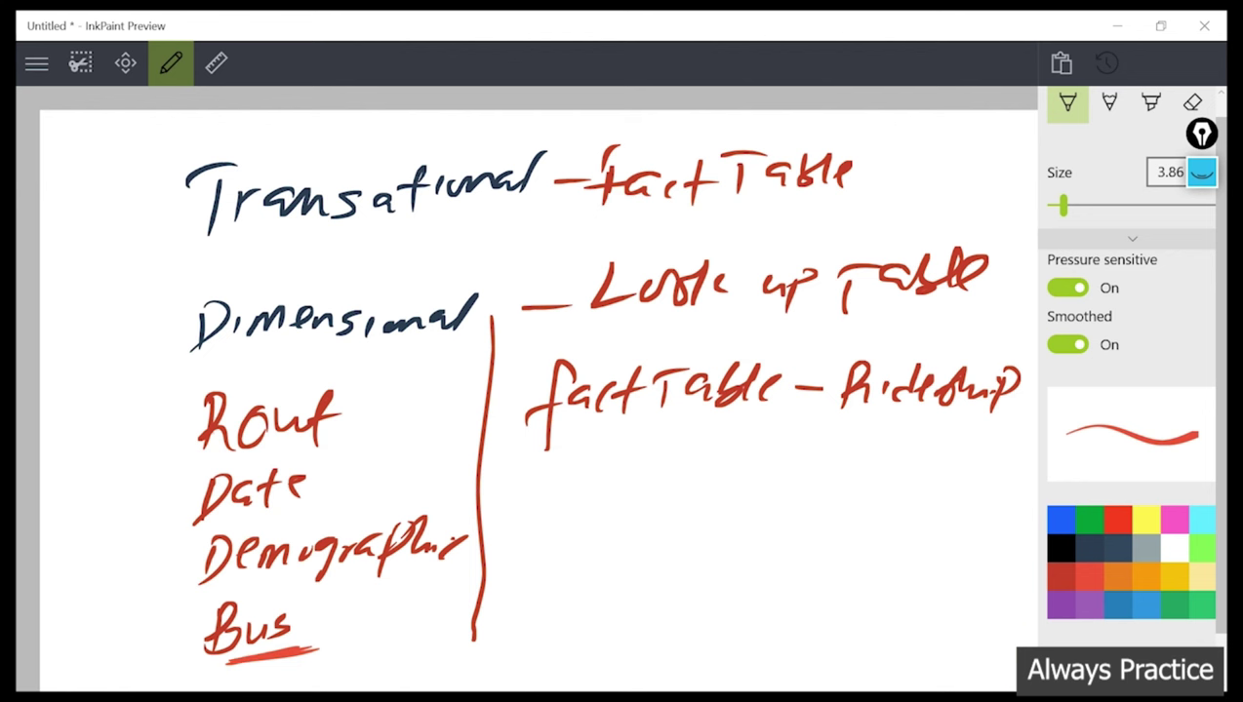
pyautogui.moveTo(515, 480); pyautogui.dragTo(636, 463)
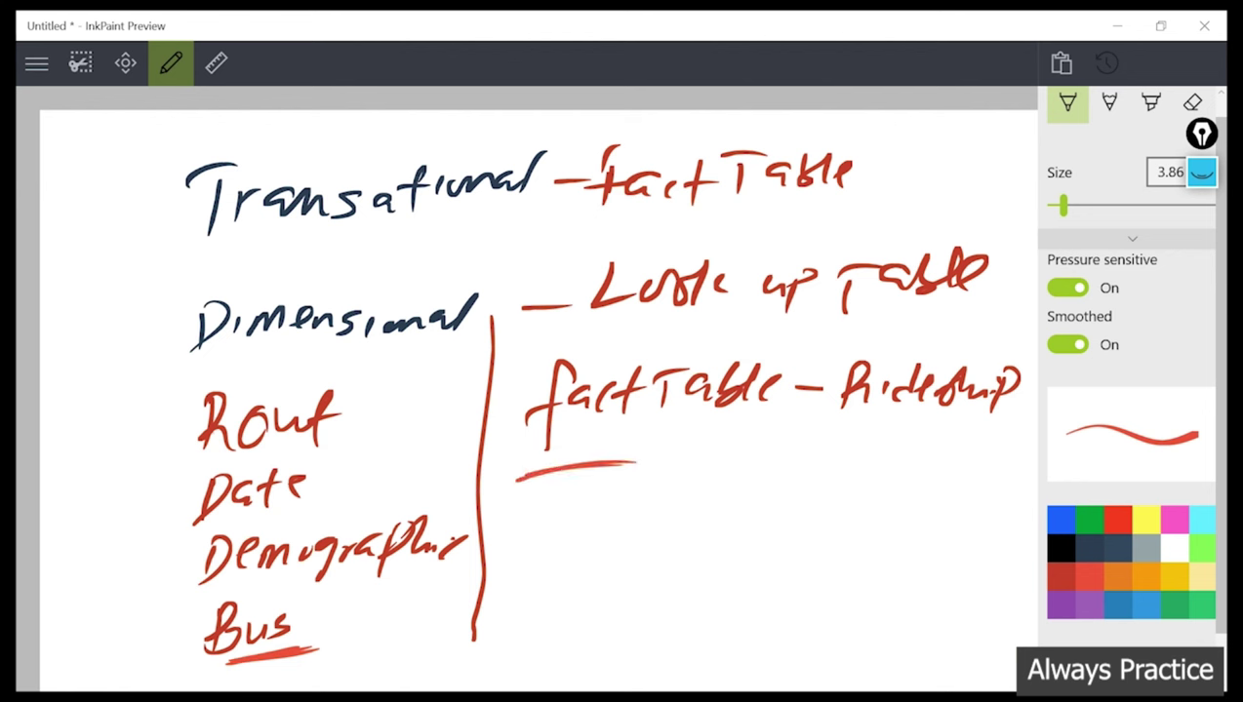
pyautogui.moveTo(181, 417); pyautogui.dragTo(120, 417)
pyautogui.moveTo(174, 473); pyautogui.dragTo(125, 472)
pyautogui.moveTo(171, 537); pyautogui.dragTo(113, 546)
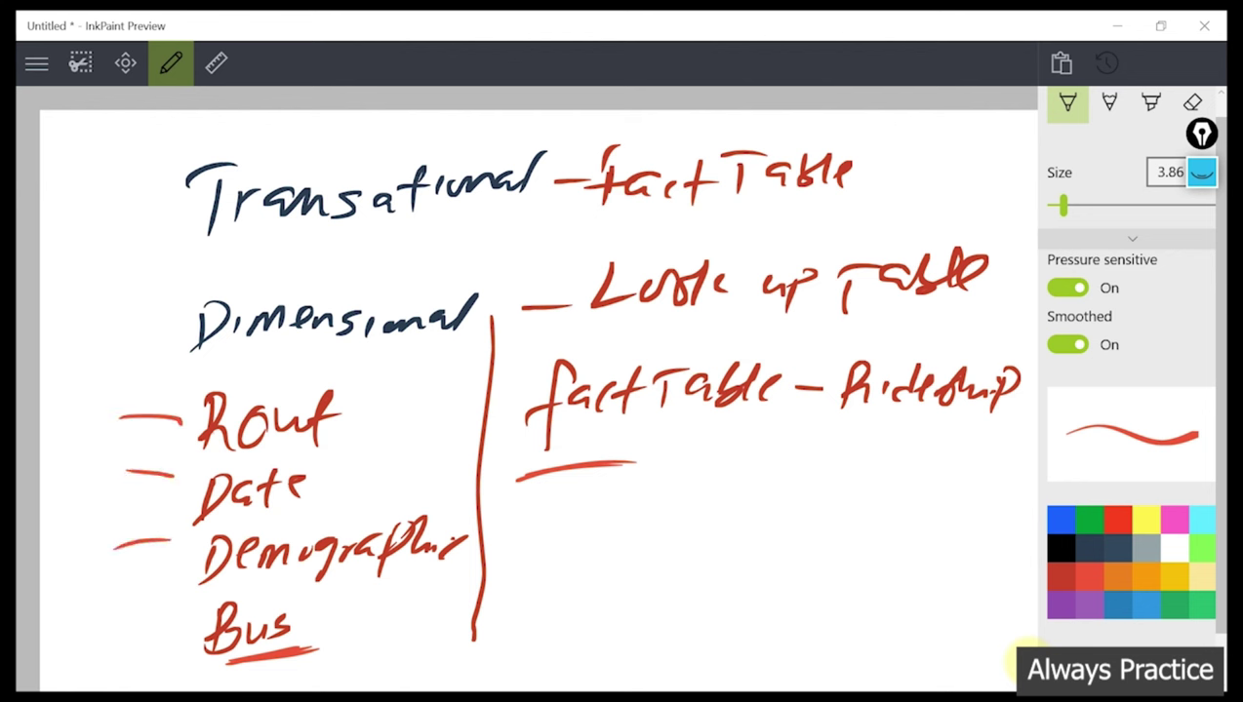
# Mark "Bus" with a short red dash, write an underlined red "20" after it, and retrace the underline beneath the lower "fact Table"
pyautogui.moveTo(183, 625); pyautogui.dragTo(133, 626)
pyautogui.moveTo(568, 469); pyautogui.dragTo(506, 479)
pyautogui.moveTo(318, 616)
pyautogui.mouseDown()
pyautogui.moveTo(324, 640)
pyautogui.moveTo(353, 639)
pyautogui.mouseUp()
pyautogui.moveTo(373, 615)
pyautogui.mouseDown()
pyautogui.moveTo(361, 632)
pyautogui.moveTo(375, 613)
pyautogui.mouseUp()
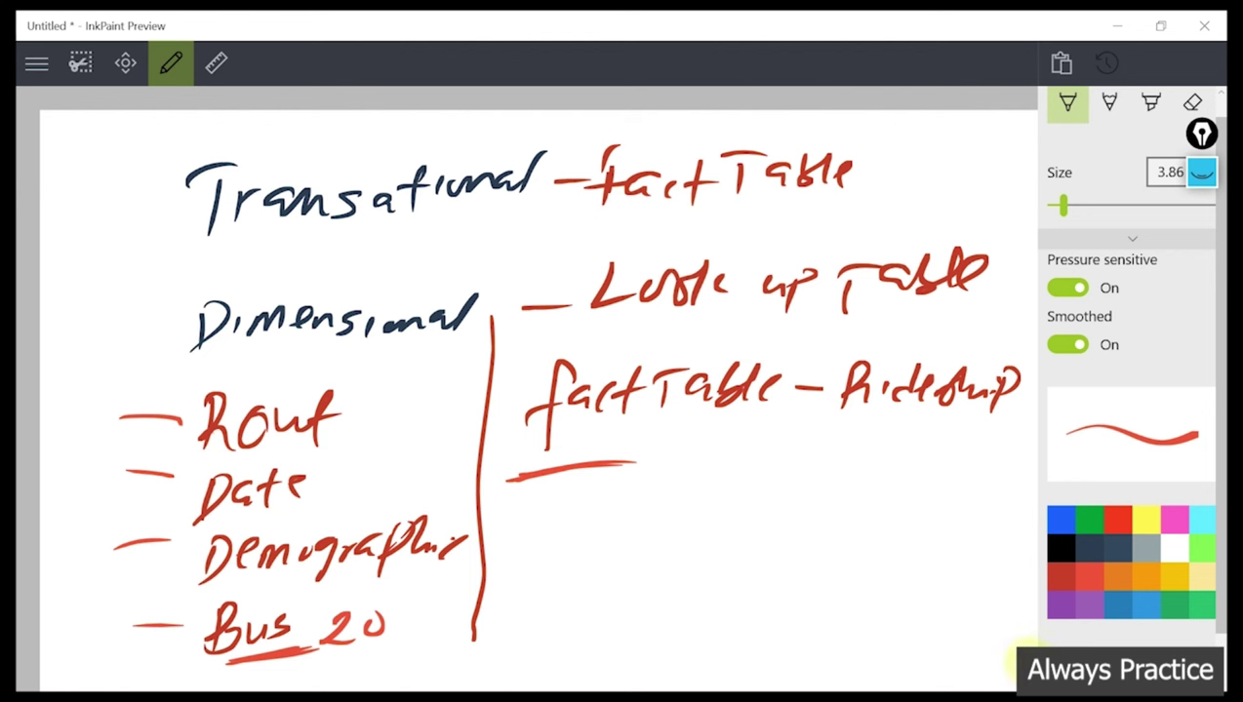
pyautogui.moveTo(304, 656)
pyautogui.mouseDown()
pyautogui.moveTo(357, 656)
pyautogui.moveTo(344, 665)
pyautogui.mouseUp()
# Handwrite "20" in dark blue below the lower "fact Table", and underline that heading and the "20" beside "Bus" in the same colour
pyautogui.click(1088, 547)
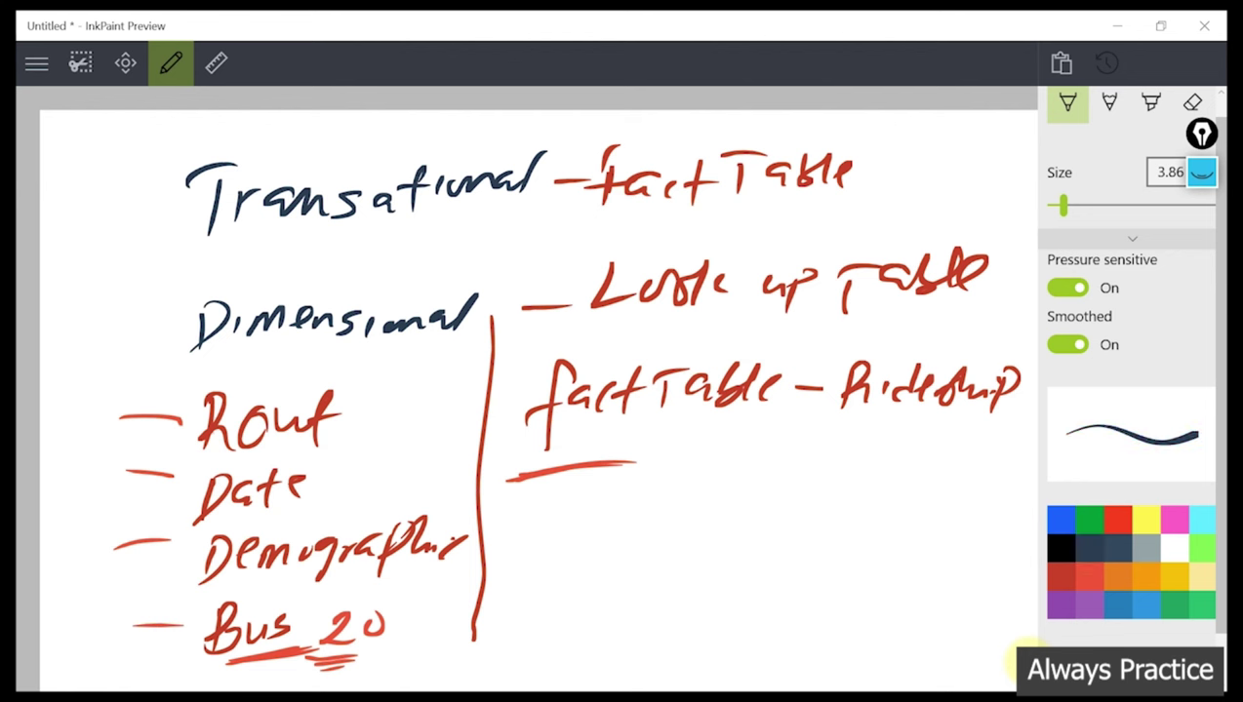
pyautogui.moveTo(527, 552)
pyautogui.mouseDown()
pyautogui.moveTo(559, 550)
pyautogui.moveTo(559, 582)
pyautogui.mouseUp()
pyautogui.moveTo(572, 552)
pyautogui.mouseDown()
pyautogui.moveTo(564, 580)
pyautogui.moveTo(573, 553)
pyautogui.mouseUp()
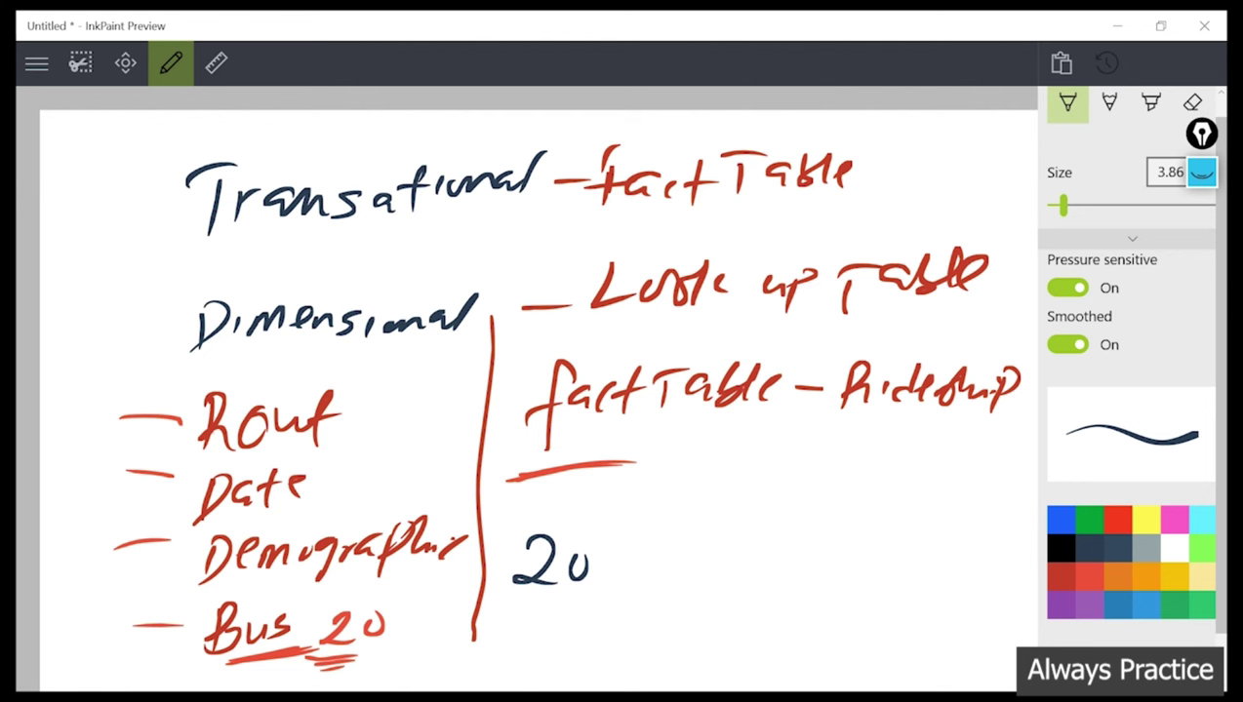
pyautogui.moveTo(326, 651)
pyautogui.mouseDown()
pyautogui.moveTo(369, 650)
pyautogui.moveTo(353, 667)
pyautogui.mouseUp()
pyautogui.moveTo(515, 478)
pyautogui.mouseDown()
pyautogui.moveTo(621, 470)
pyautogui.moveTo(606, 471)
pyautogui.mouseUp()
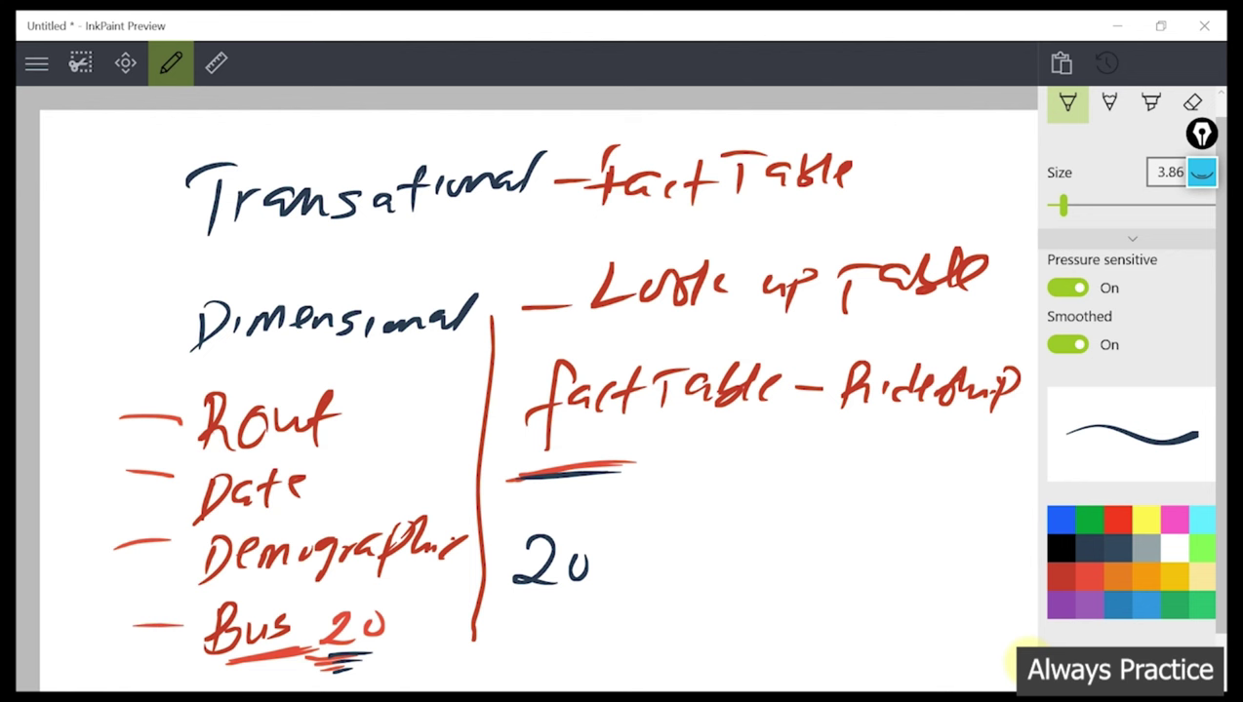
# Handwrite "1/1/2025 = 10" in dark blue beneath "Rideship" and underline the date twice
pyautogui.moveTo(749, 482)
pyautogui.mouseDown()
pyautogui.moveTo(730, 528)
pyautogui.moveTo(818, 519)
pyautogui.moveTo(762, 539)
pyautogui.mouseUp()
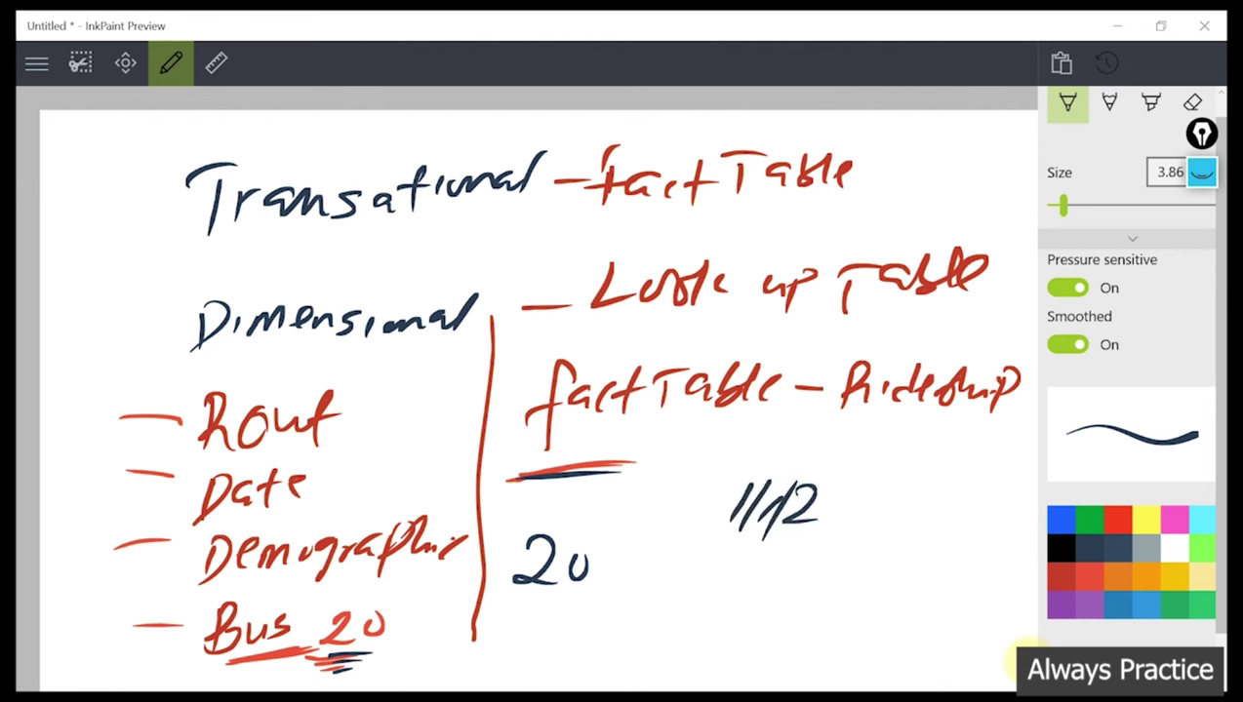
pyautogui.moveTo(837, 496)
pyautogui.mouseDown()
pyautogui.moveTo(821, 516)
pyautogui.moveTo(843, 498)
pyautogui.moveTo(839, 519)
pyautogui.moveTo(890, 518)
pyautogui.mouseUp()
pyautogui.moveTo(896, 495); pyautogui.dragTo(929, 496)
pyautogui.moveTo(760, 532); pyautogui.dragTo(888, 551)
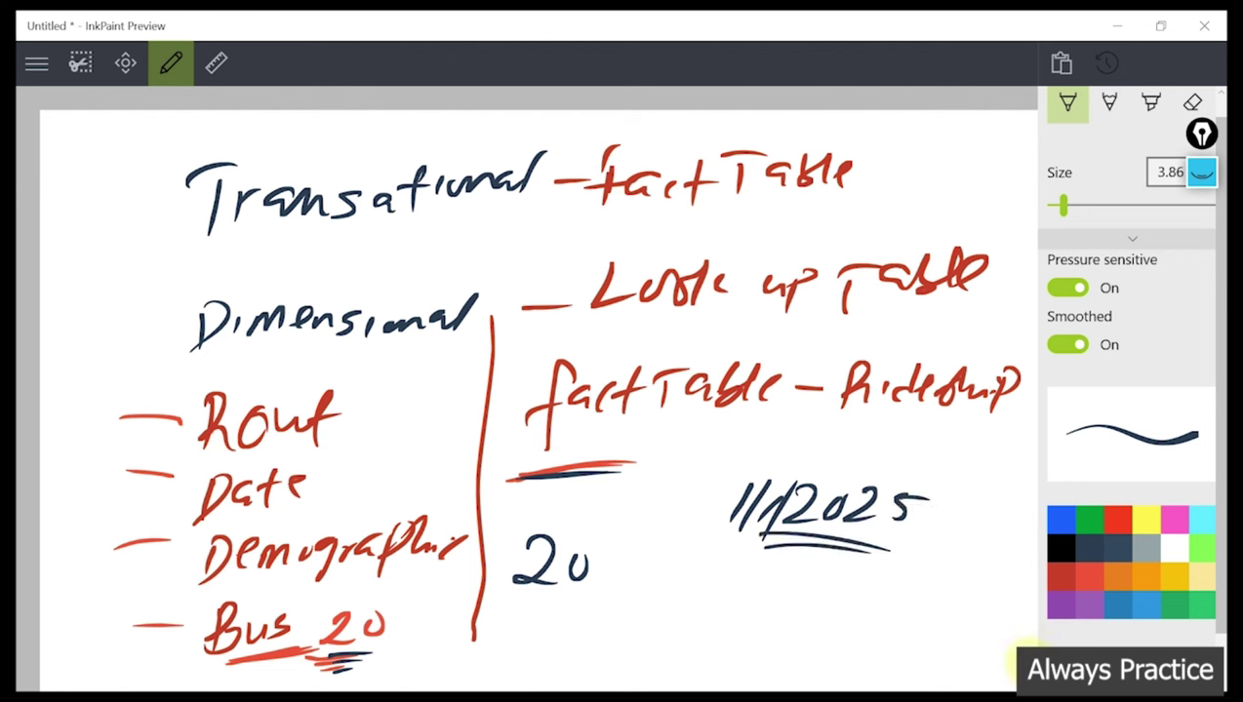
pyautogui.click(656, 429)
pyautogui.moveTo(929, 505)
pyautogui.mouseDown()
pyautogui.moveTo(962, 503)
pyautogui.moveTo(972, 519)
pyautogui.moveTo(1001, 497)
pyautogui.mouseUp()
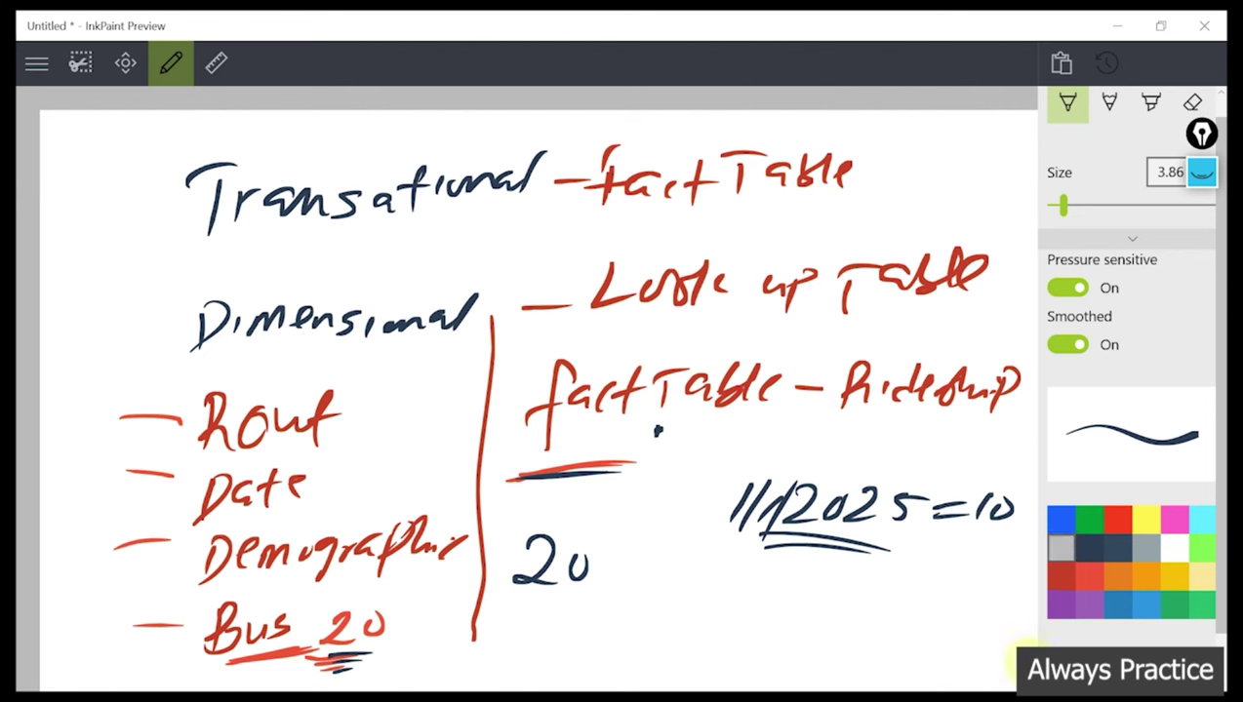
# Handwrite a second example entry, "5/12/2024 = 20", below the 2025 one
pyautogui.moveTo(728, 564)
pyautogui.mouseDown()
pyautogui.moveTo(720, 597)
pyautogui.moveTo(743, 560)
pyautogui.mouseUp()
pyautogui.moveTo(759, 562)
pyautogui.mouseDown()
pyautogui.moveTo(724, 613)
pyautogui.moveTo(790, 601)
pyautogui.mouseUp()
pyautogui.moveTo(814, 566)
pyautogui.mouseDown()
pyautogui.moveTo(783, 616)
pyautogui.moveTo(841, 617)
pyautogui.moveTo(870, 591)
pyautogui.moveTo(907, 611)
pyautogui.moveTo(944, 601)
pyautogui.mouseUp()
pyautogui.moveTo(939, 577)
pyautogui.mouseDown()
pyautogui.moveTo(926, 624)
pyautogui.moveTo(971, 587)
pyautogui.mouseUp()
pyautogui.moveTo(947, 608); pyautogui.dragTo(999, 606)
pyautogui.moveTo(1017, 586); pyautogui.dragTo(1014, 587)
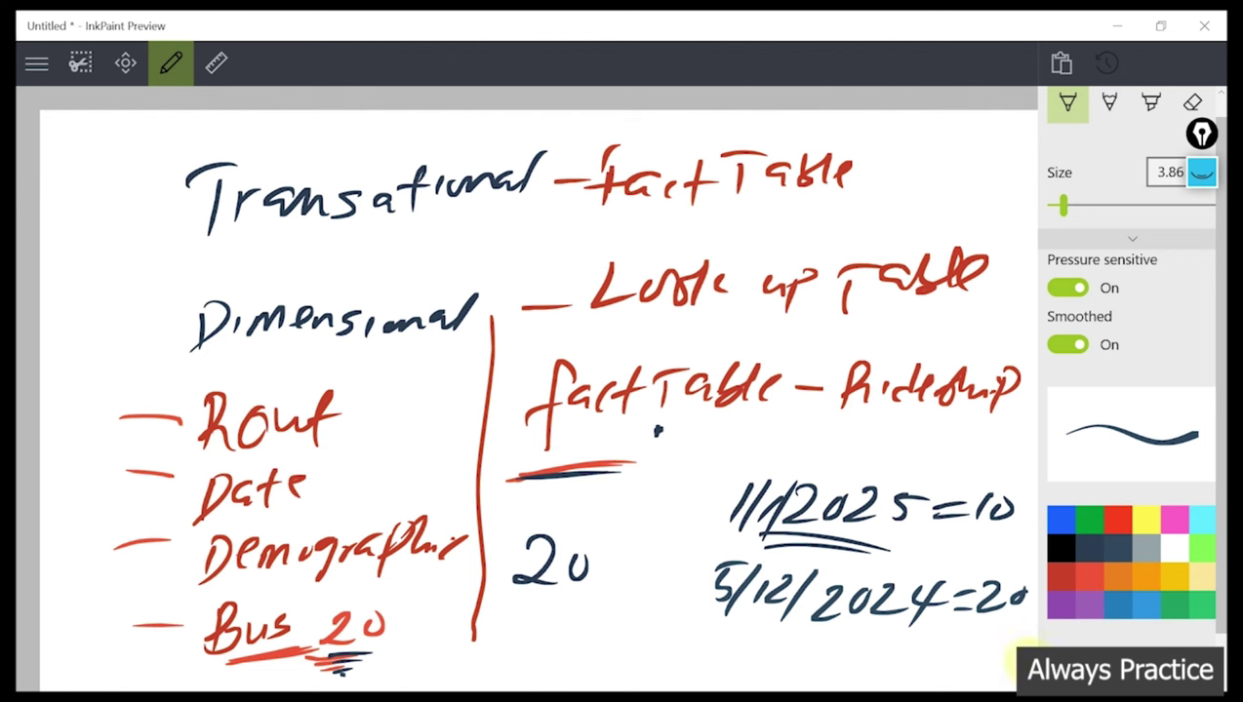
# Handwrite "10,000" under the dark blue "20", and underline the lower "fact Table", that "20" and the "20" of the 2024 entry
pyautogui.moveTo(512, 468)
pyautogui.mouseDown()
pyautogui.moveTo(593, 461)
pyautogui.moveTo(536, 459)
pyautogui.moveTo(580, 455)
pyautogui.mouseUp()
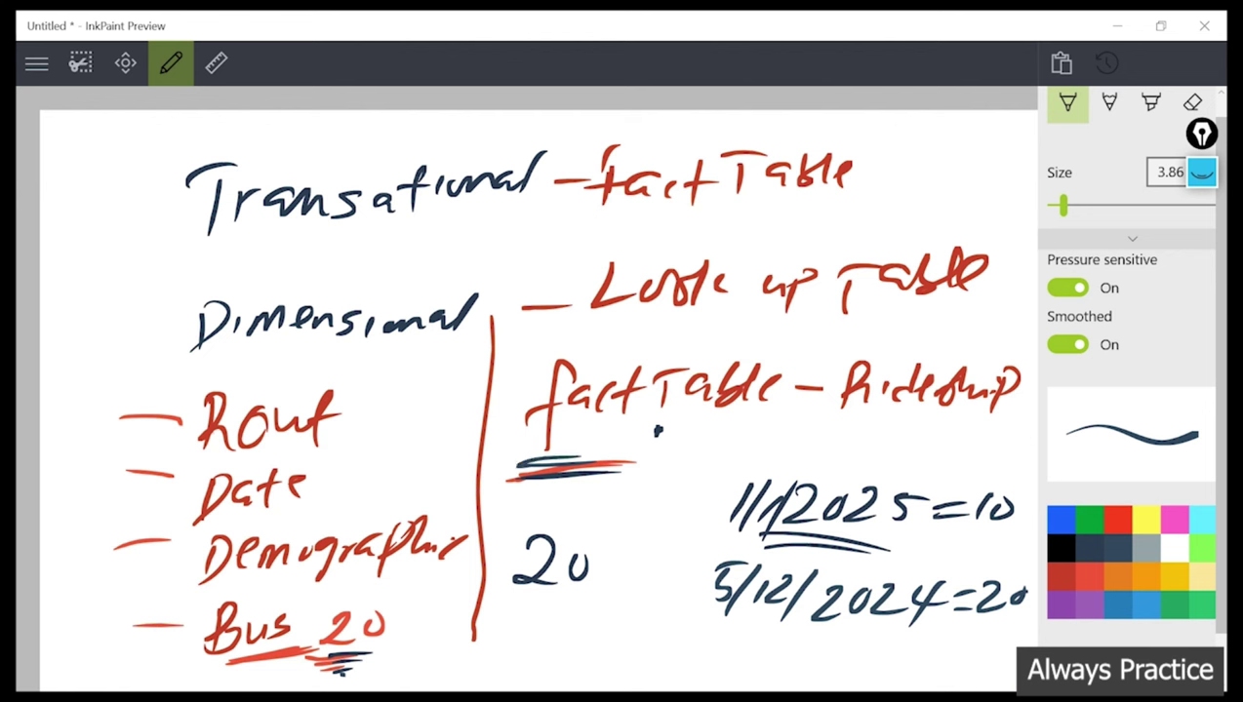
pyautogui.moveTo(978, 618); pyautogui.dragTo(1013, 624)
pyautogui.moveTo(512, 619); pyautogui.dragTo(507, 663)
pyautogui.moveTo(539, 623)
pyautogui.mouseDown()
pyautogui.moveTo(527, 654)
pyautogui.moveTo(539, 629)
pyautogui.mouseUp()
pyautogui.moveTo(562, 618)
pyautogui.mouseDown()
pyautogui.moveTo(556, 644)
pyautogui.moveTo(611, 638)
pyautogui.moveTo(538, 666)
pyautogui.mouseUp()
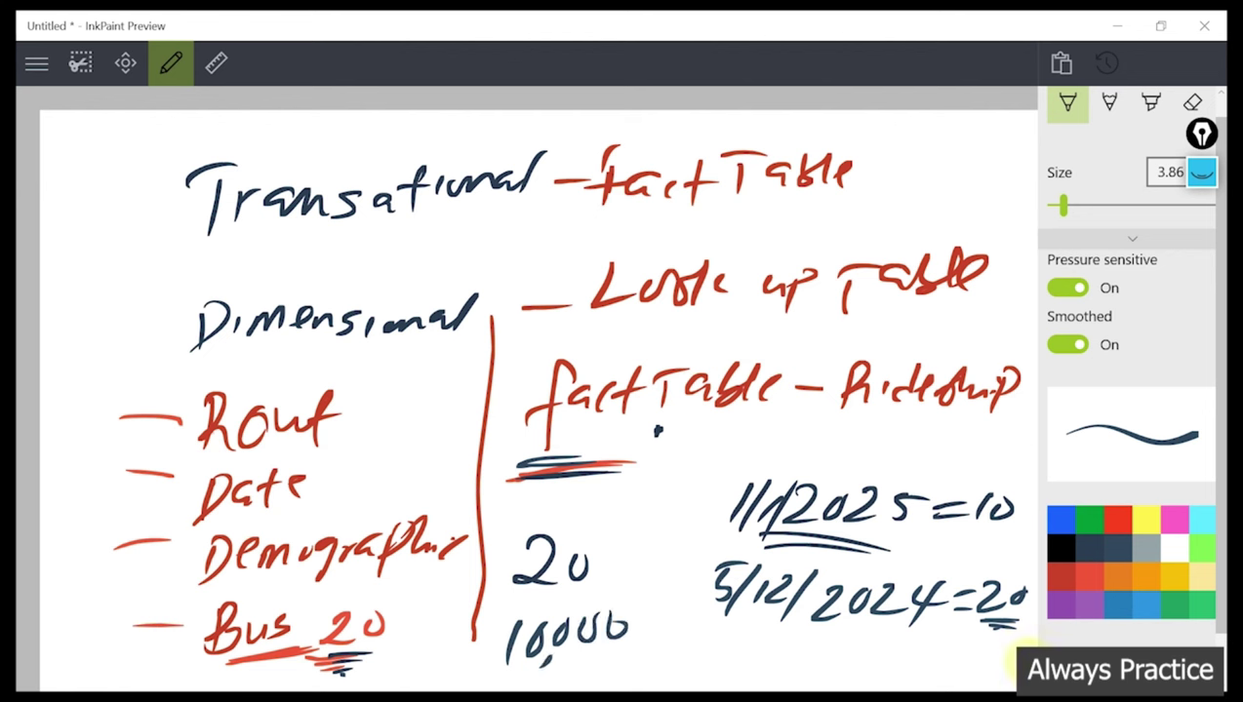
pyautogui.moveTo(512, 597); pyautogui.dragTo(582, 591)
pyautogui.moveTo(511, 601); pyautogui.dragTo(564, 598)
# Start a new blank canvas without keeping the current drawing
pyautogui.click(36, 63)
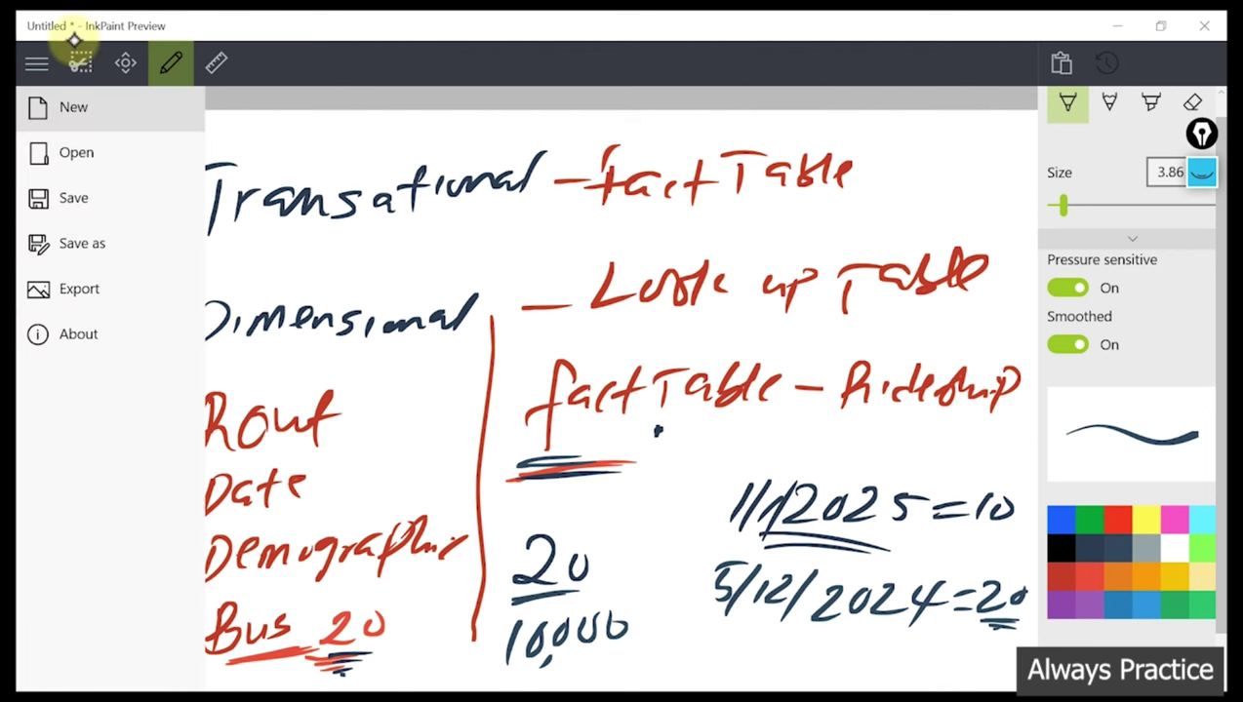
pyautogui.click(92, 109)
pyautogui.click(751, 374)
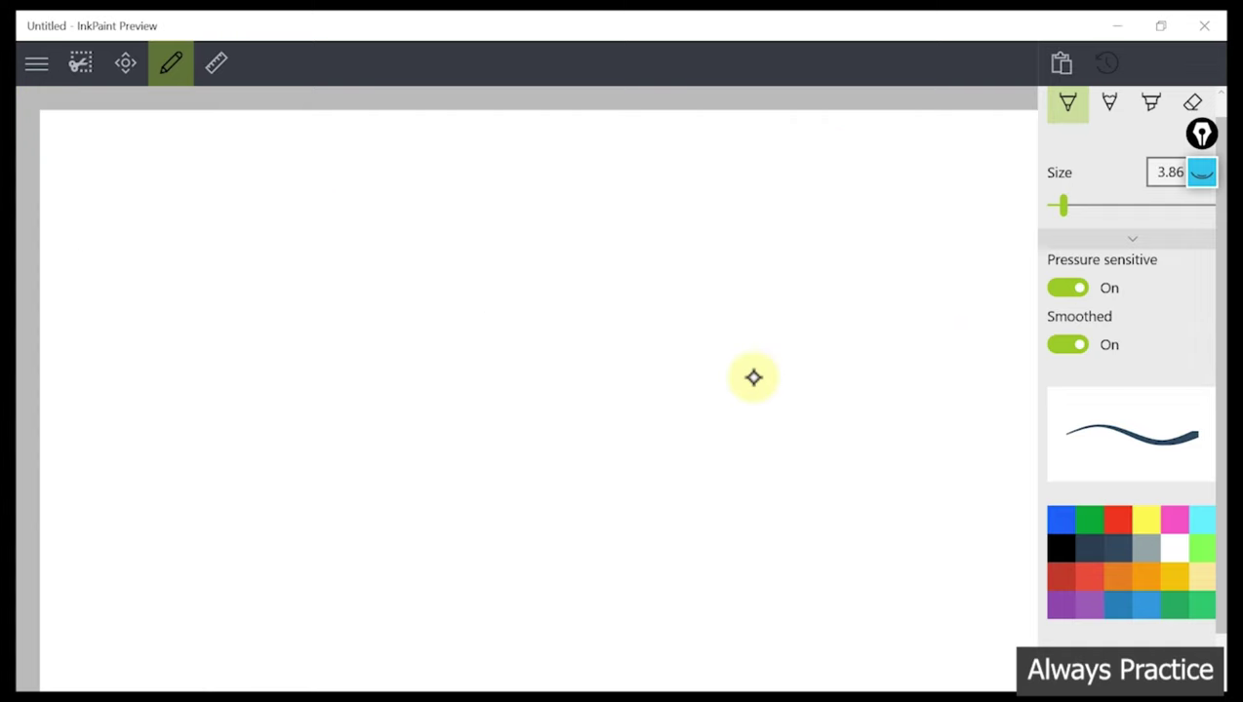
# Handwrite the dark blue heading "Count Analysis" across the upper part of the blank canvas and underline it twice
pyautogui.moveTo(291, 179); pyautogui.dragTo(271, 290)
pyautogui.moveTo(341, 204)
pyautogui.mouseDown()
pyautogui.moveTo(339, 226)
pyautogui.moveTo(447, 227)
pyautogui.mouseUp()
pyautogui.moveTo(484, 165); pyautogui.dragTo(481, 184)
pyautogui.moveTo(592, 198); pyautogui.dragTo(562, 265)
pyautogui.moveTo(615, 201)
pyautogui.mouseDown()
pyautogui.moveTo(618, 260)
pyautogui.moveTo(621, 226)
pyautogui.mouseUp()
pyautogui.moveTo(636, 212)
pyautogui.mouseDown()
pyautogui.moveTo(640, 256)
pyautogui.moveTo(705, 246)
pyautogui.mouseUp()
pyautogui.click(728, 217)
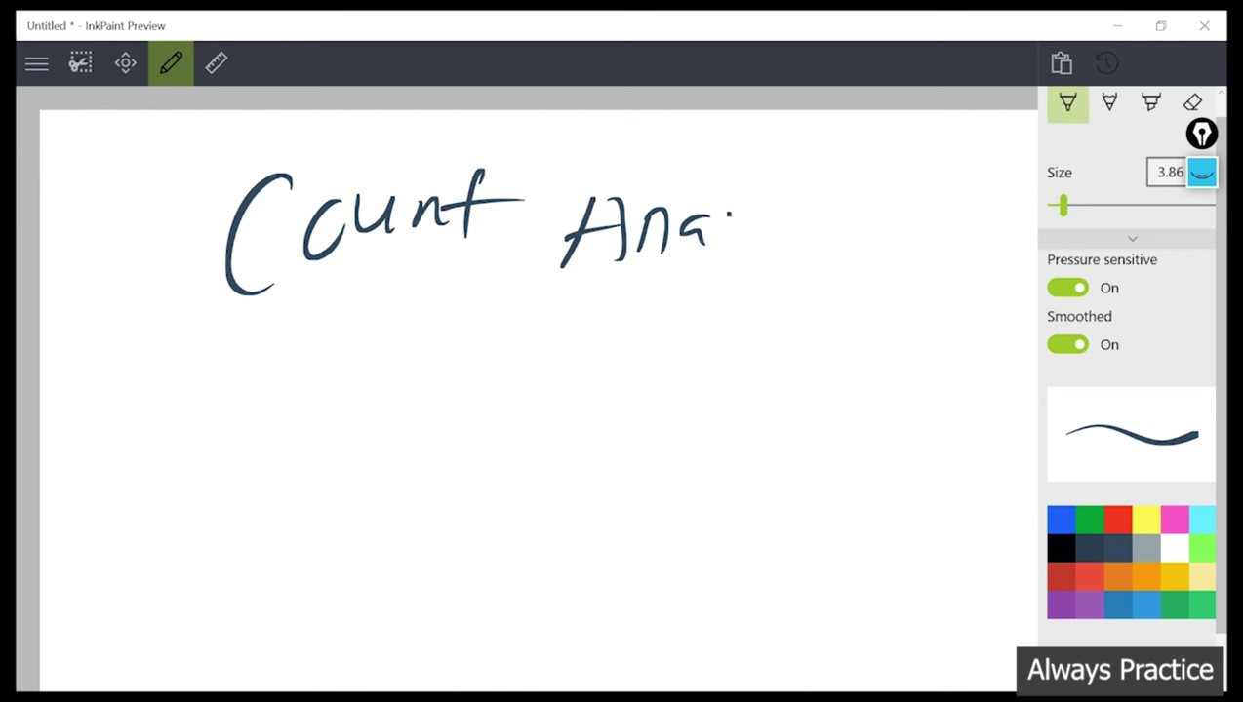
pyautogui.moveTo(729, 181); pyautogui.dragTo(732, 276)
pyautogui.moveTo(790, 203)
pyautogui.mouseDown()
pyautogui.moveTo(761, 238)
pyautogui.moveTo(825, 226)
pyautogui.mouseUp()
pyautogui.moveTo(249, 339)
pyautogui.mouseDown()
pyautogui.moveTo(168, 359)
pyautogui.moveTo(724, 369)
pyautogui.mouseUp()
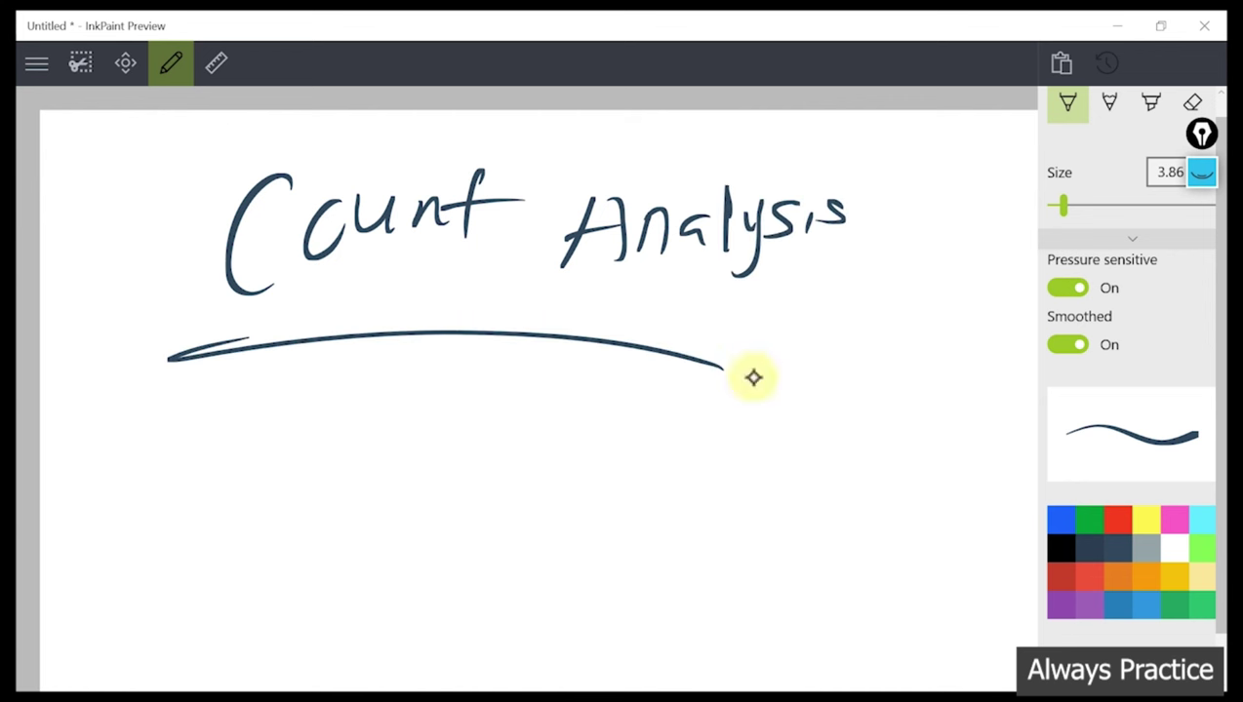
pyautogui.moveTo(191, 363); pyautogui.dragTo(644, 322)
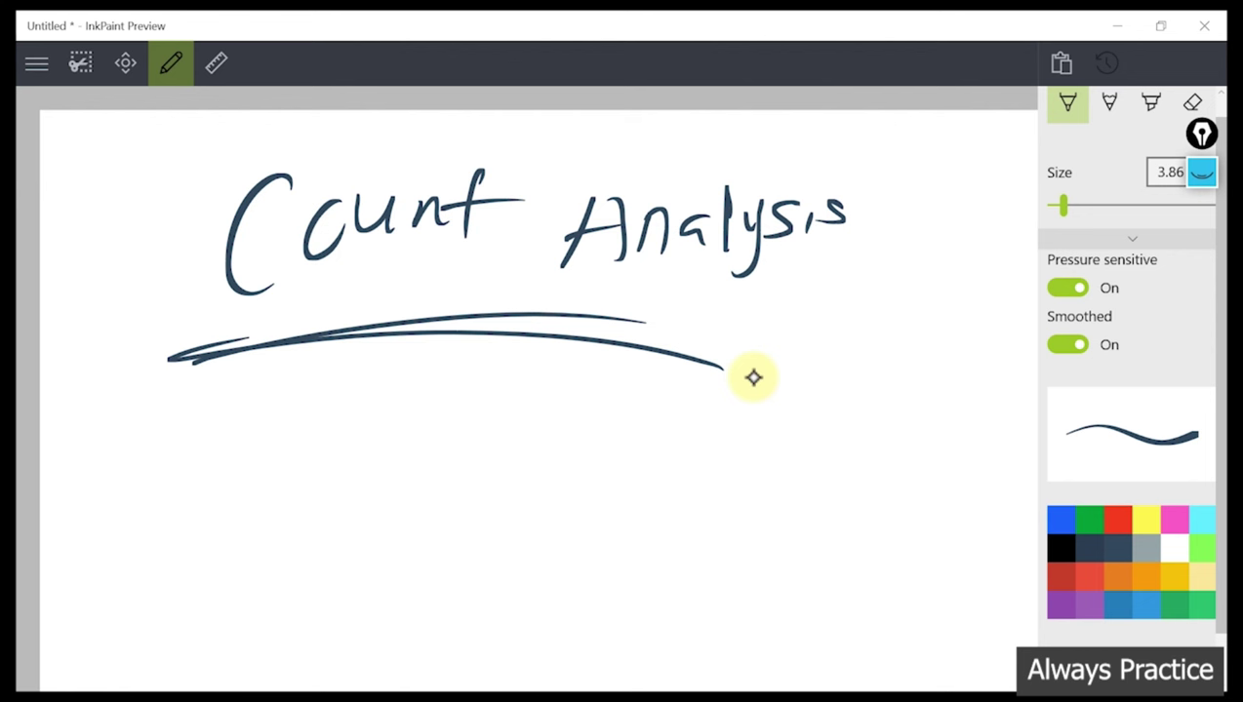
# Handwrite "Tran" with "fact" beneath it, below the beginning of the "Count Analysis" heading
pyautogui.moveTo(232, 439)
pyautogui.mouseDown()
pyautogui.moveTo(225, 501)
pyautogui.moveTo(261, 432)
pyautogui.mouseUp()
pyautogui.moveTo(268, 451)
pyautogui.mouseDown()
pyautogui.moveTo(265, 481)
pyautogui.moveTo(290, 445)
pyautogui.moveTo(353, 456)
pyautogui.mouseUp()
pyautogui.moveTo(243, 524)
pyautogui.mouseDown()
pyautogui.moveTo(222, 605)
pyautogui.moveTo(193, 595)
pyautogui.mouseUp()
pyautogui.moveTo(273, 550); pyautogui.dragTo(261, 586)
pyautogui.moveTo(302, 558); pyautogui.dragTo(296, 583)
pyautogui.moveTo(328, 524)
pyautogui.mouseDown()
pyautogui.moveTo(315, 581)
pyautogui.moveTo(347, 552)
pyautogui.mouseUp()
# Handwrite "Dimensional" beside "Tran" and "fact", and underline it twice
pyautogui.moveTo(518, 453); pyautogui.dragTo(511, 521)
pyautogui.moveTo(549, 476)
pyautogui.mouseDown()
pyautogui.moveTo(560, 493)
pyautogui.moveTo(634, 495)
pyautogui.moveTo(750, 472)
pyautogui.moveTo(800, 486)
pyautogui.moveTo(830, 444)
pyautogui.mouseUp()
pyautogui.click(639, 486)
pyautogui.moveTo(845, 522); pyautogui.dragTo(508, 533)
pyautogui.moveTo(808, 549); pyautogui.dragTo(549, 548)
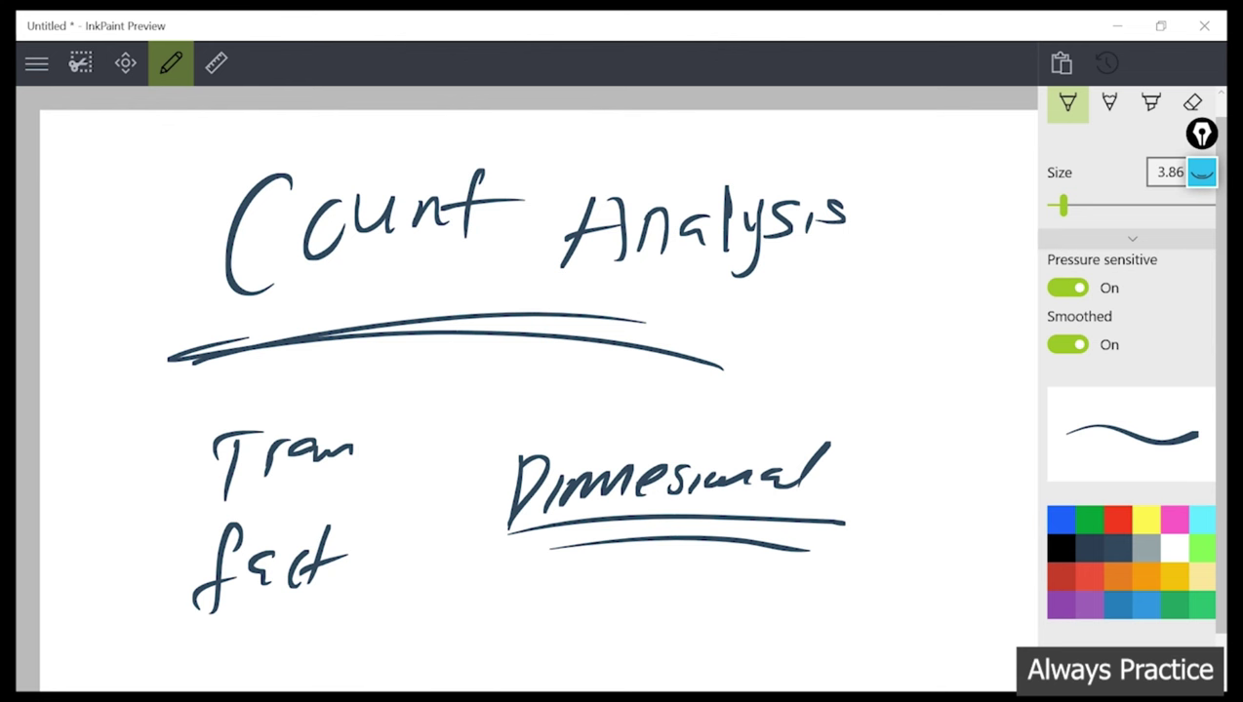
# Switch back to the Transportation Dashboard GPT workbook in Excel and look at the Power Pivot measure options
pyautogui.click(1128, 21)
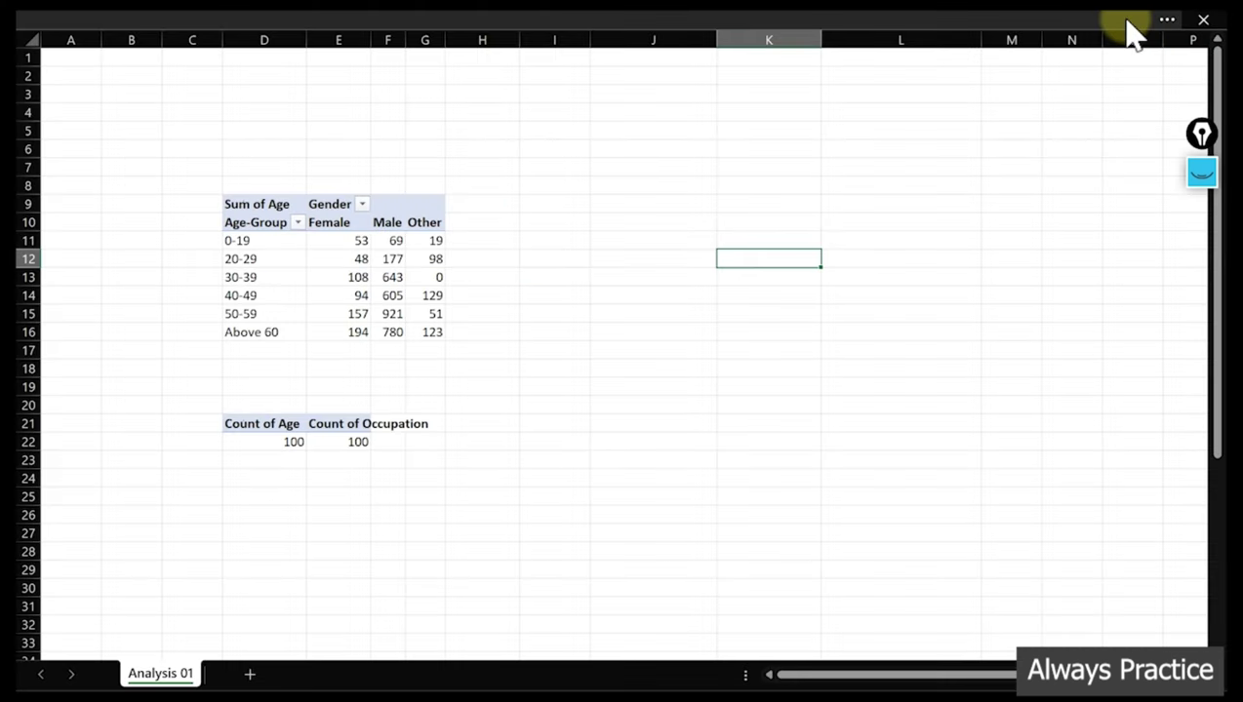
pyautogui.click(567, 23)
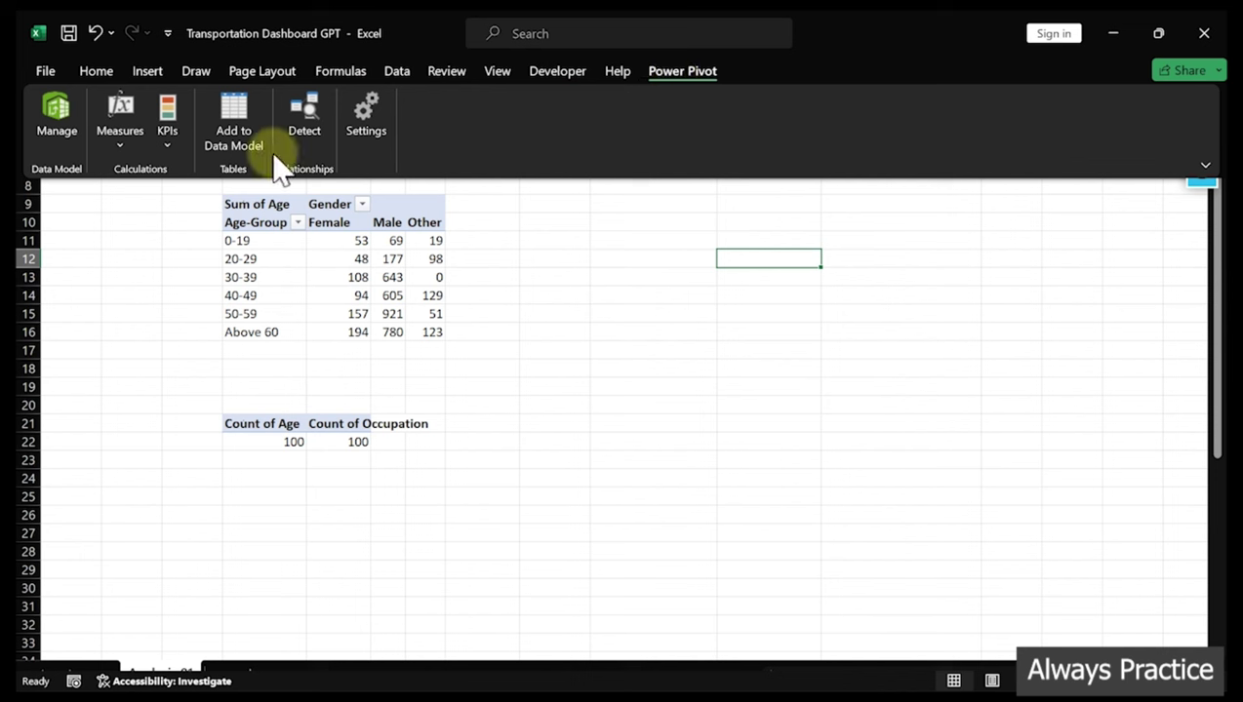
pyautogui.click(115, 156)
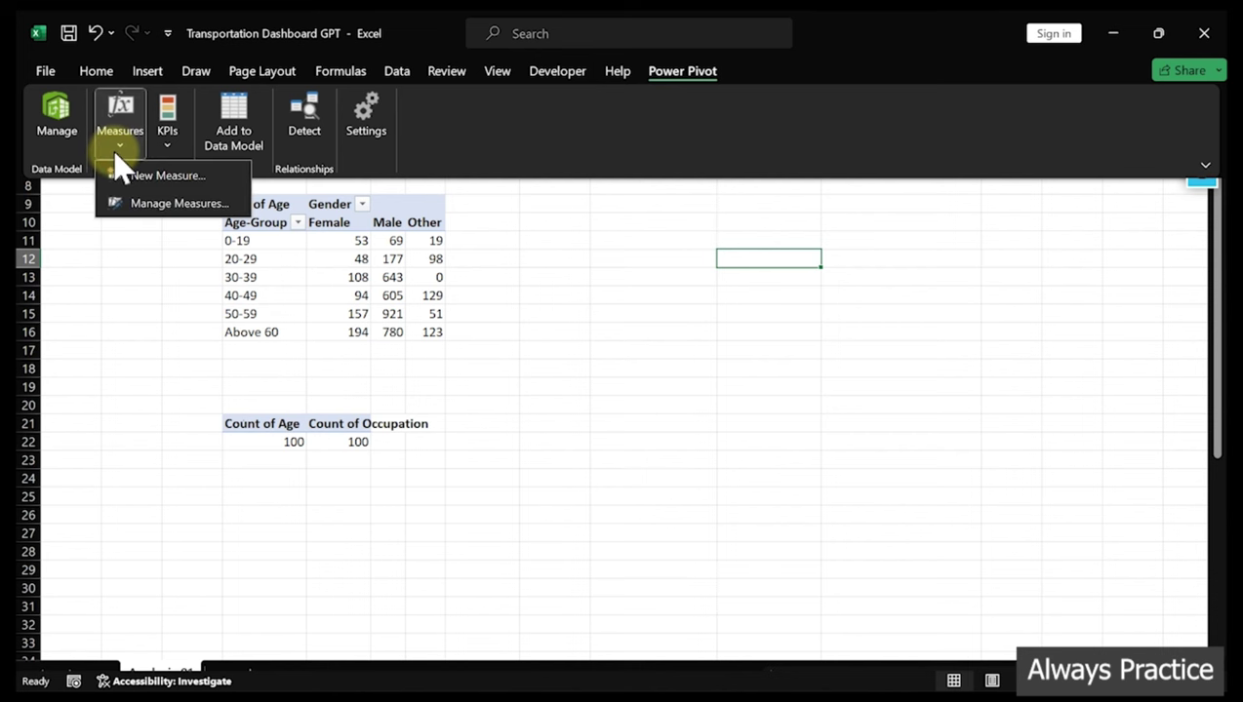
pyautogui.click(377, 265)
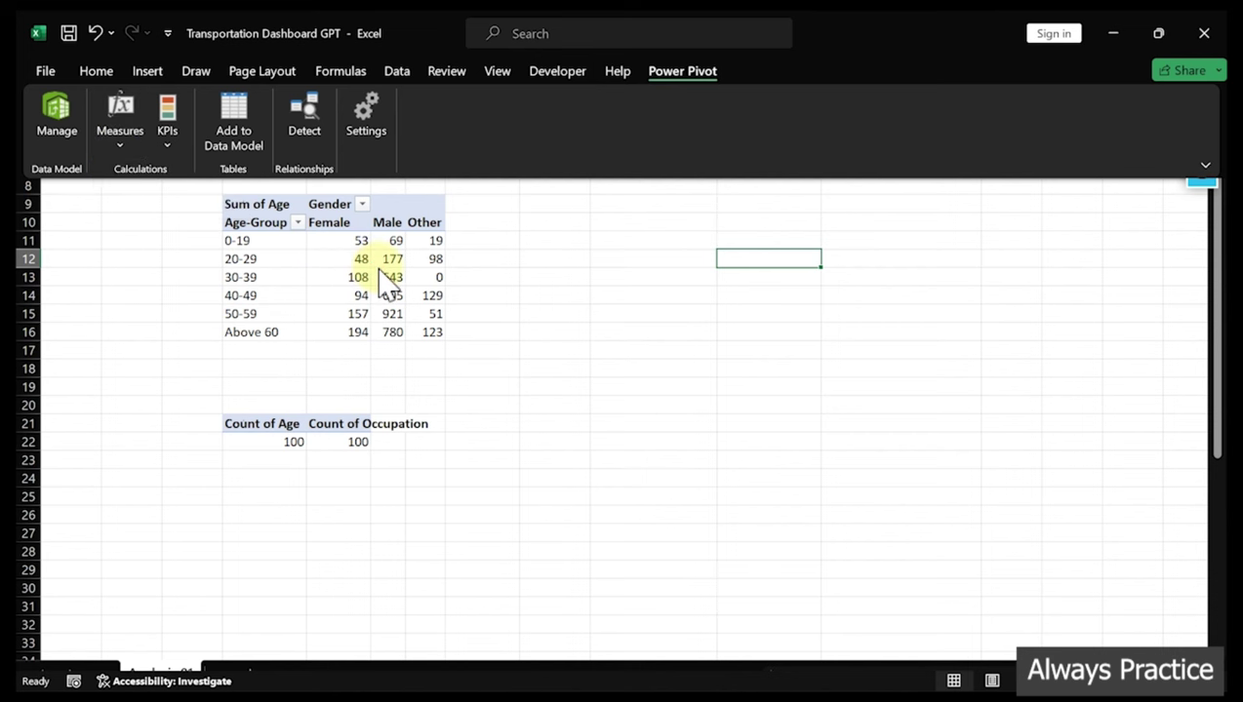
pyautogui.hotkey('ctrl', 'shift', 'F1')
# Remove Gender from the columns of the age-group PivotTable and check the Dim_demographics fields
pyautogui.click(379, 272)
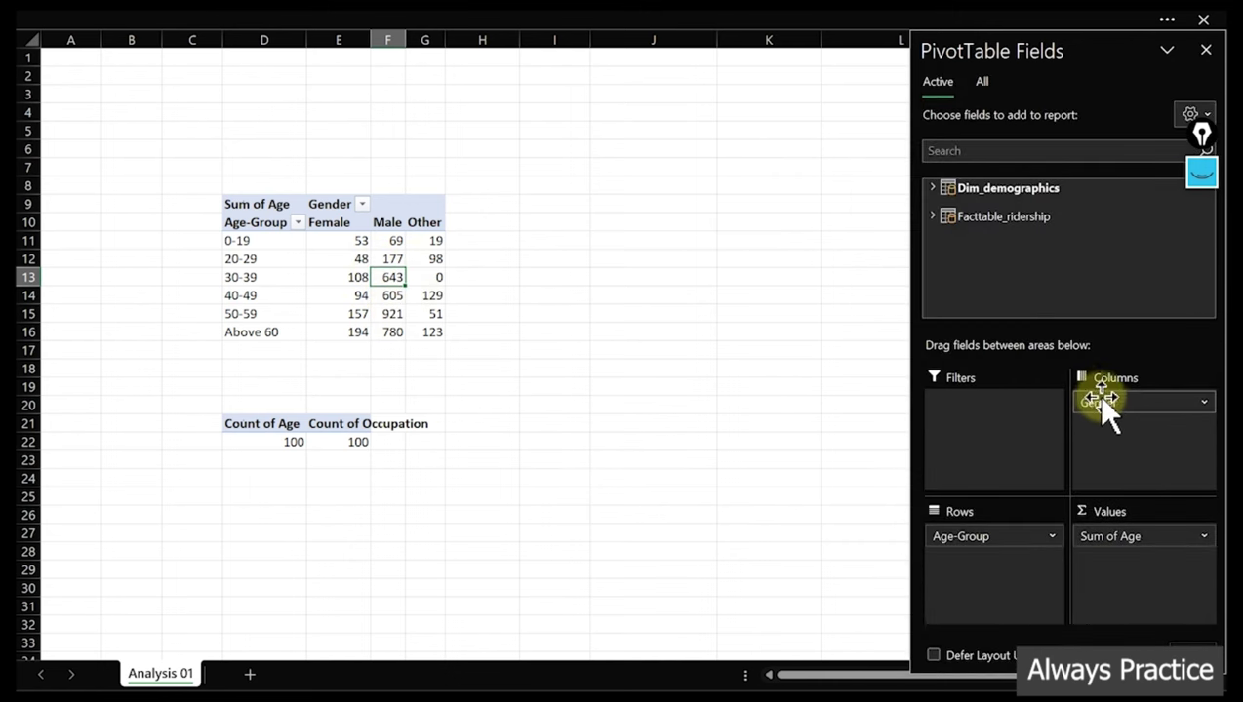
pyautogui.moveTo(868, 403); pyautogui.dragTo(862, 388)
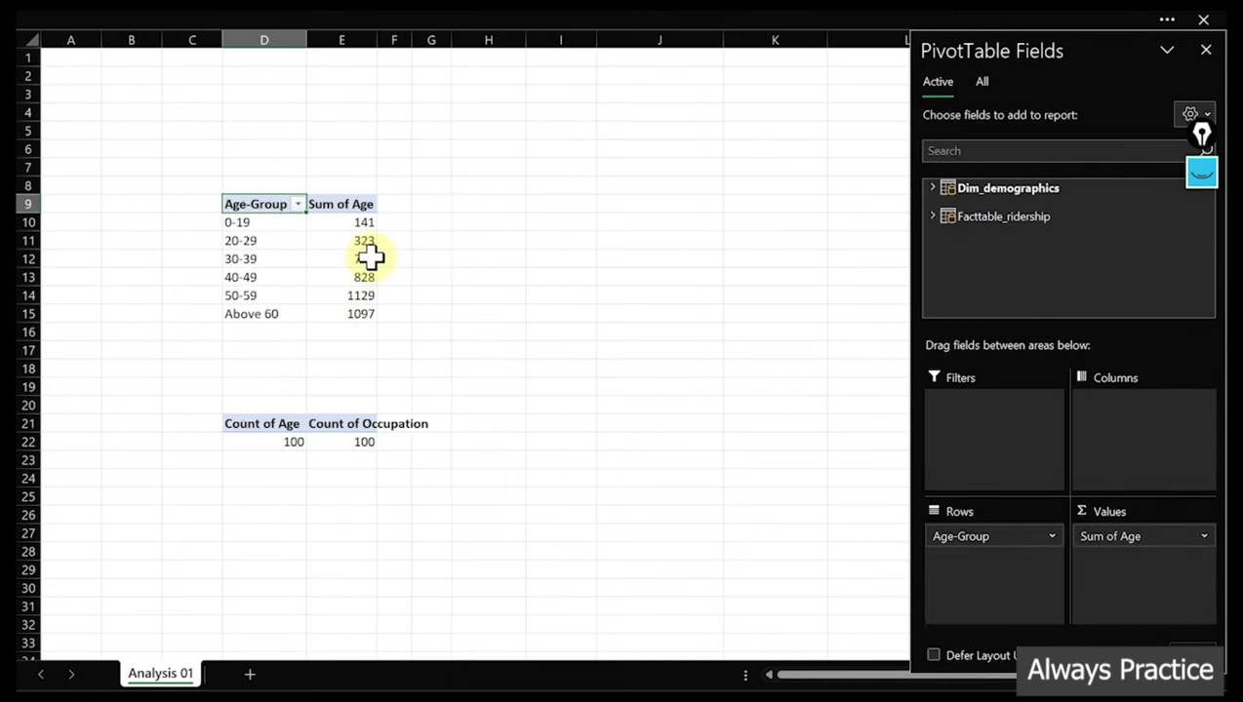
pyautogui.moveTo(340, 234)
pyautogui.moveTo(369, 261)
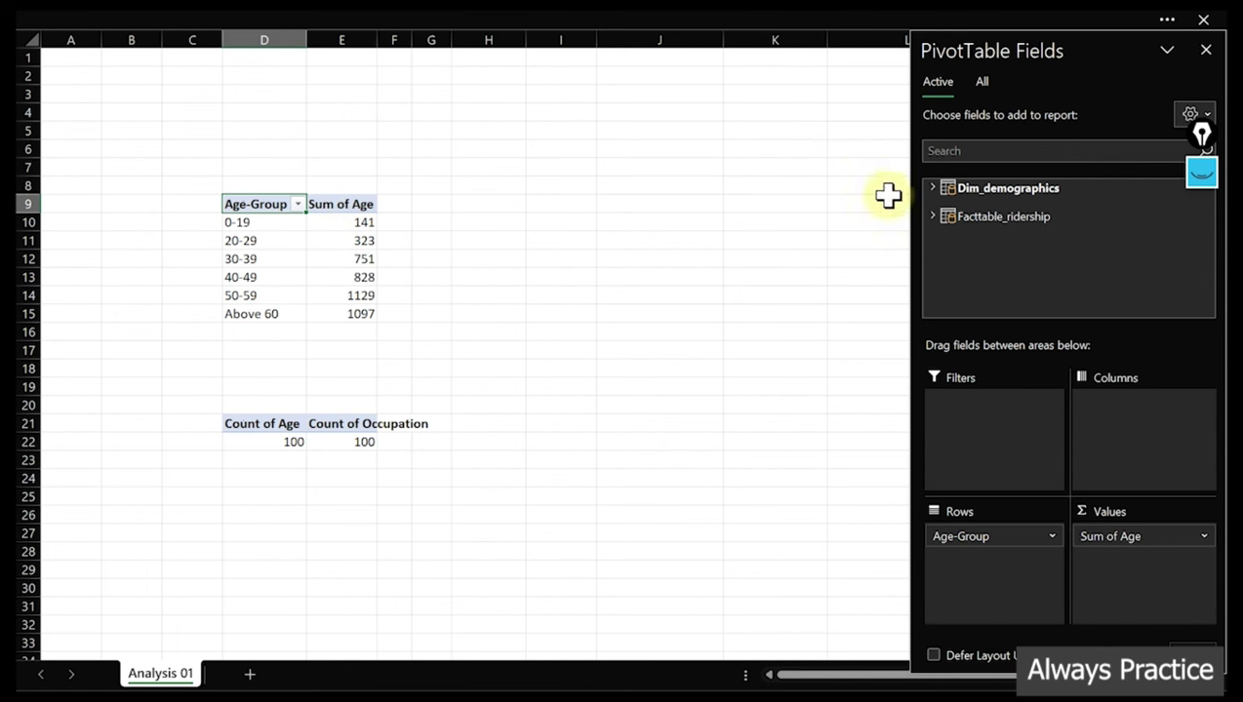
pyautogui.click(932, 188)
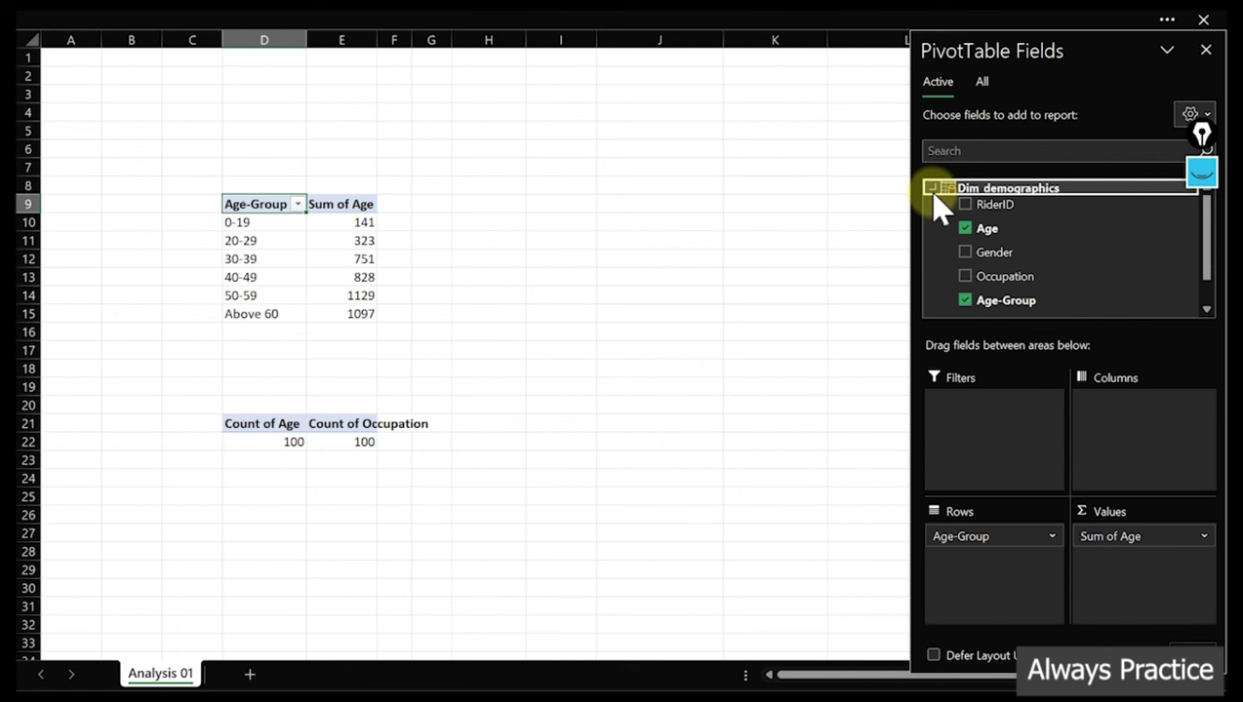
pyautogui.click(932, 190)
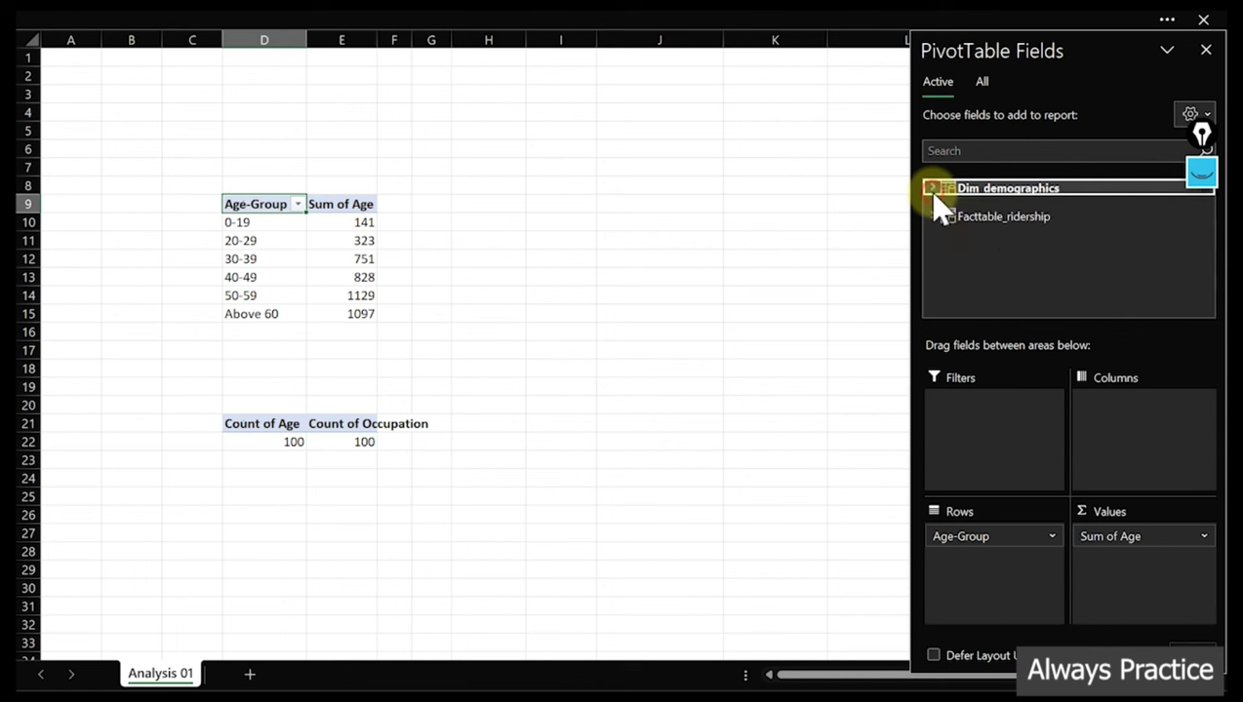
# Change the Age value field of the age-group PivotTable to summarize by Count
pyautogui.click(1203, 537)
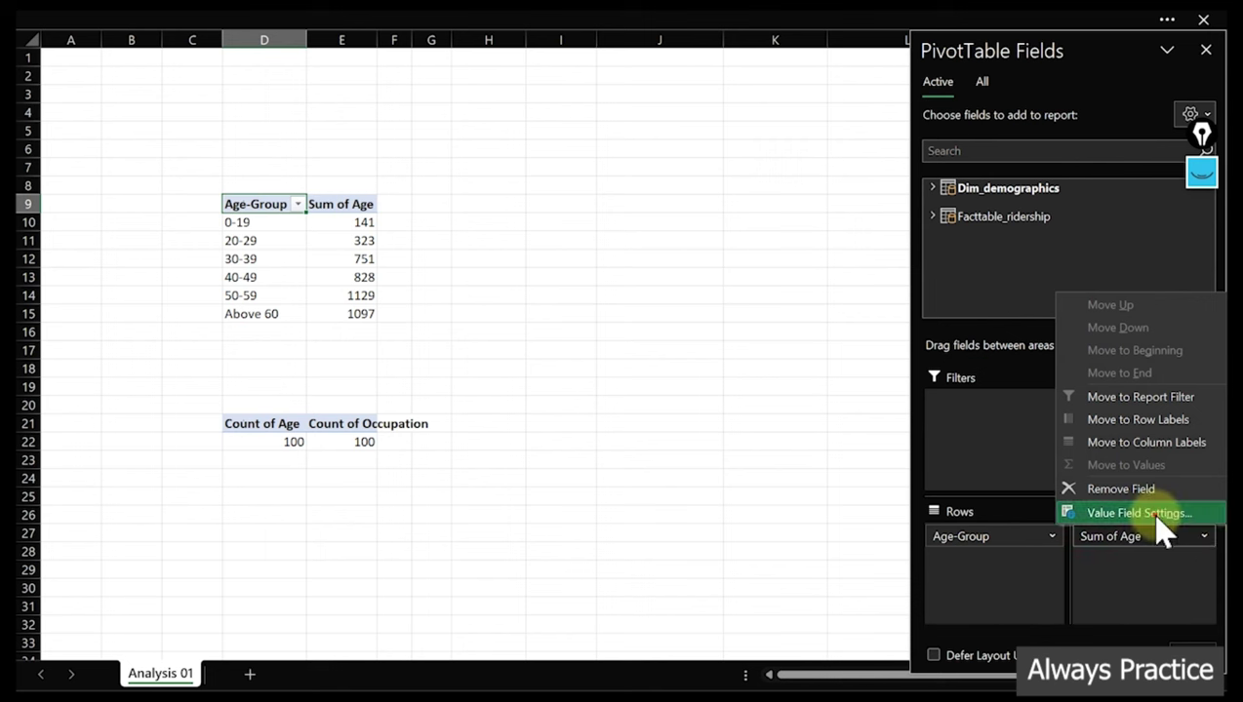
pyautogui.click(1159, 519)
pyautogui.click(451, 232)
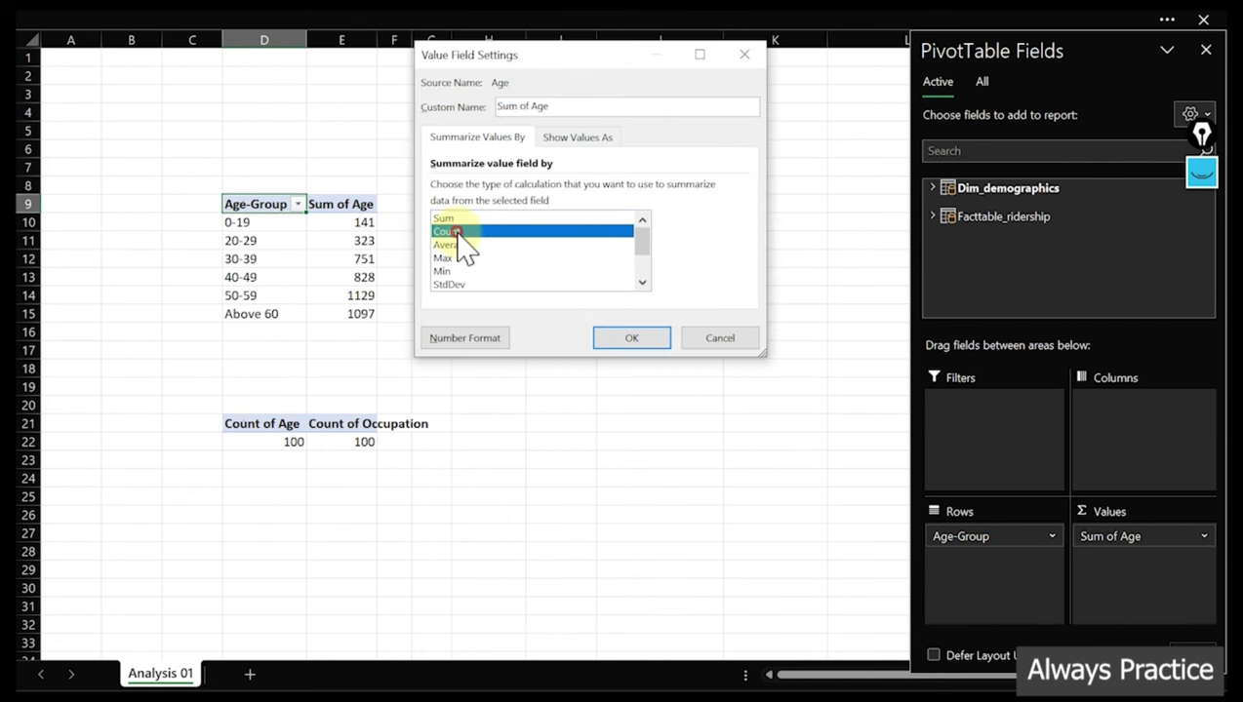
pyautogui.click(631, 337)
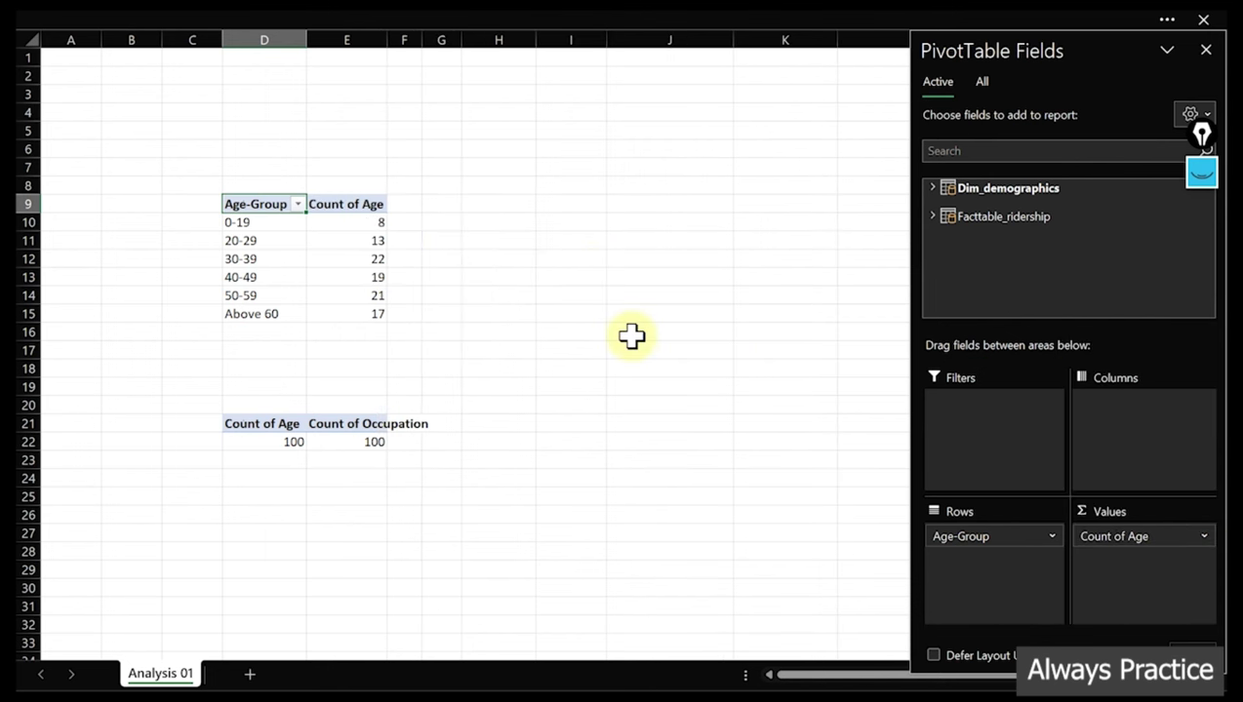
# Add BusID from Facttable_ridership to the PivotTable's values and summarize it by Count
pyautogui.click(932, 216)
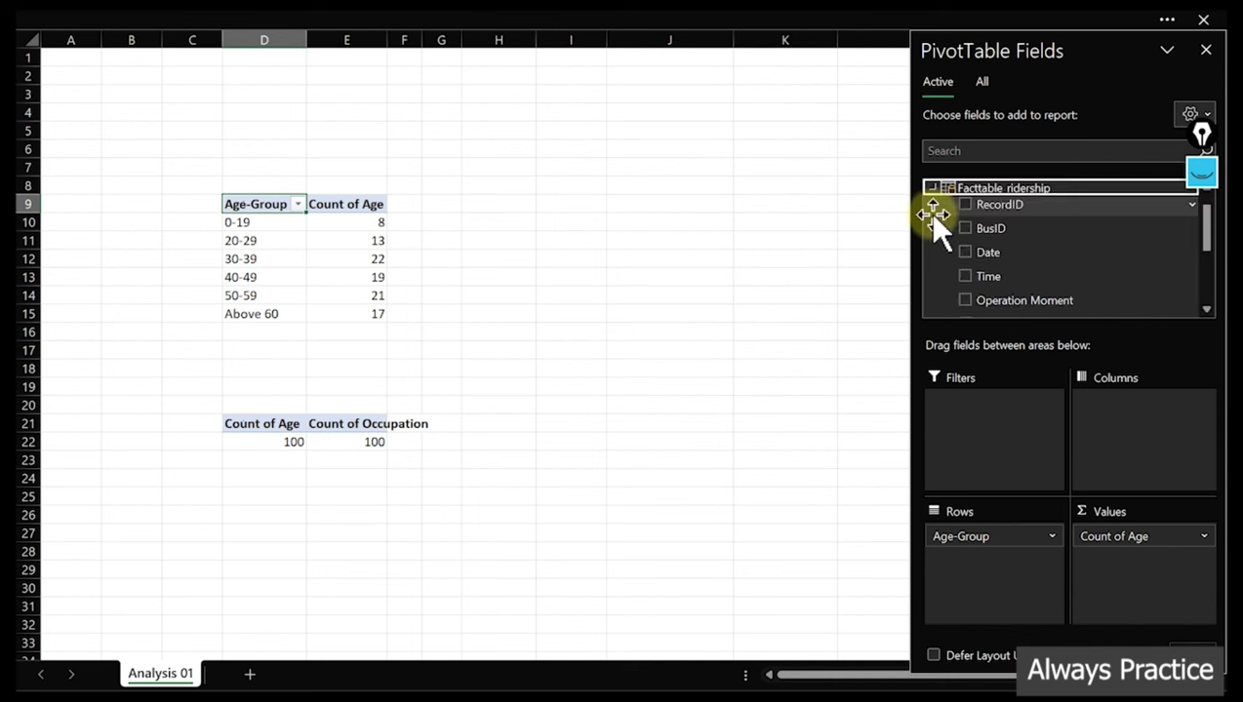
pyautogui.moveTo(993, 228); pyautogui.dragTo(1134, 586)
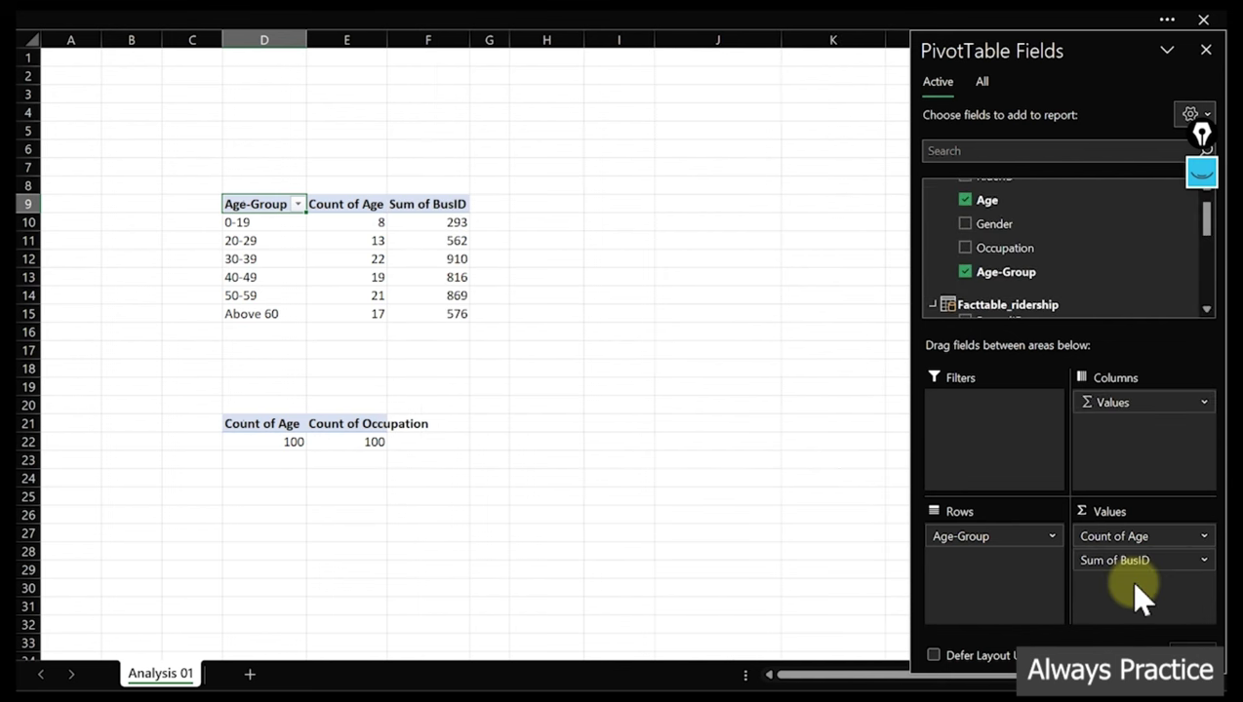
pyautogui.click(1206, 561)
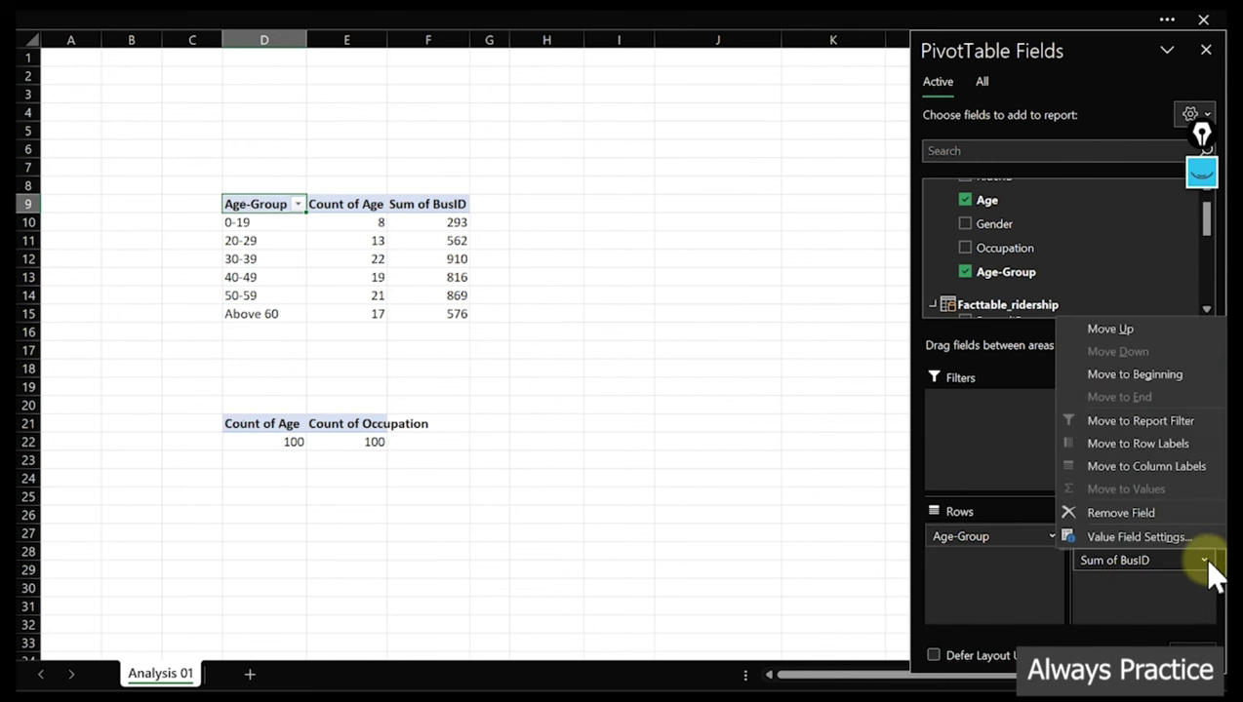
pyautogui.click(1155, 542)
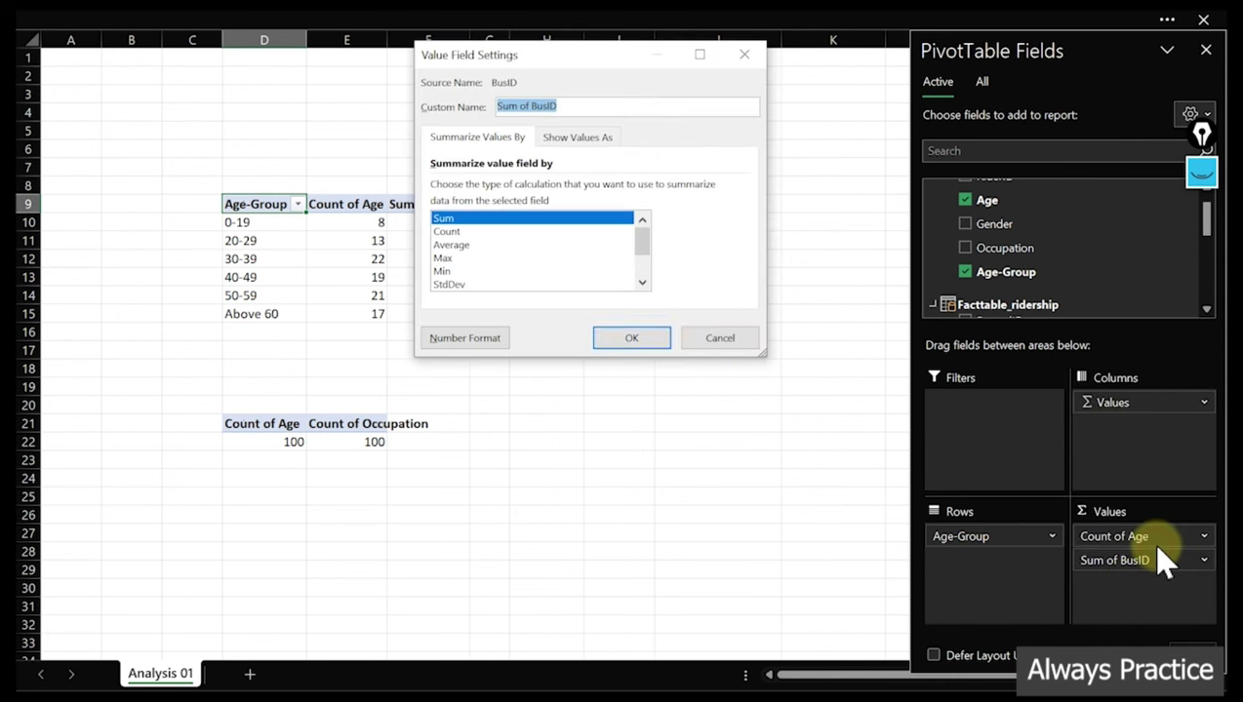
pyautogui.click(461, 233)
pyautogui.click(629, 338)
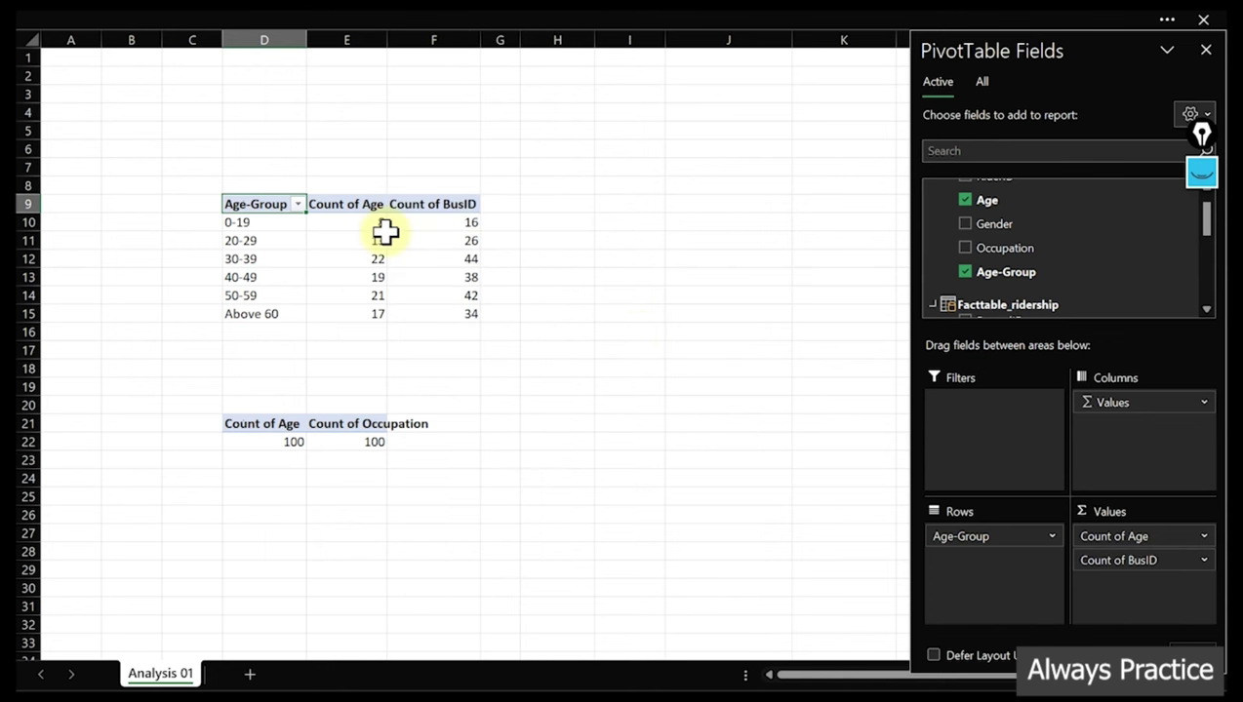
# Start a new Power Pivot measure in the Calculations table and name it Total Transaction
pyautogui.click(420, 240)
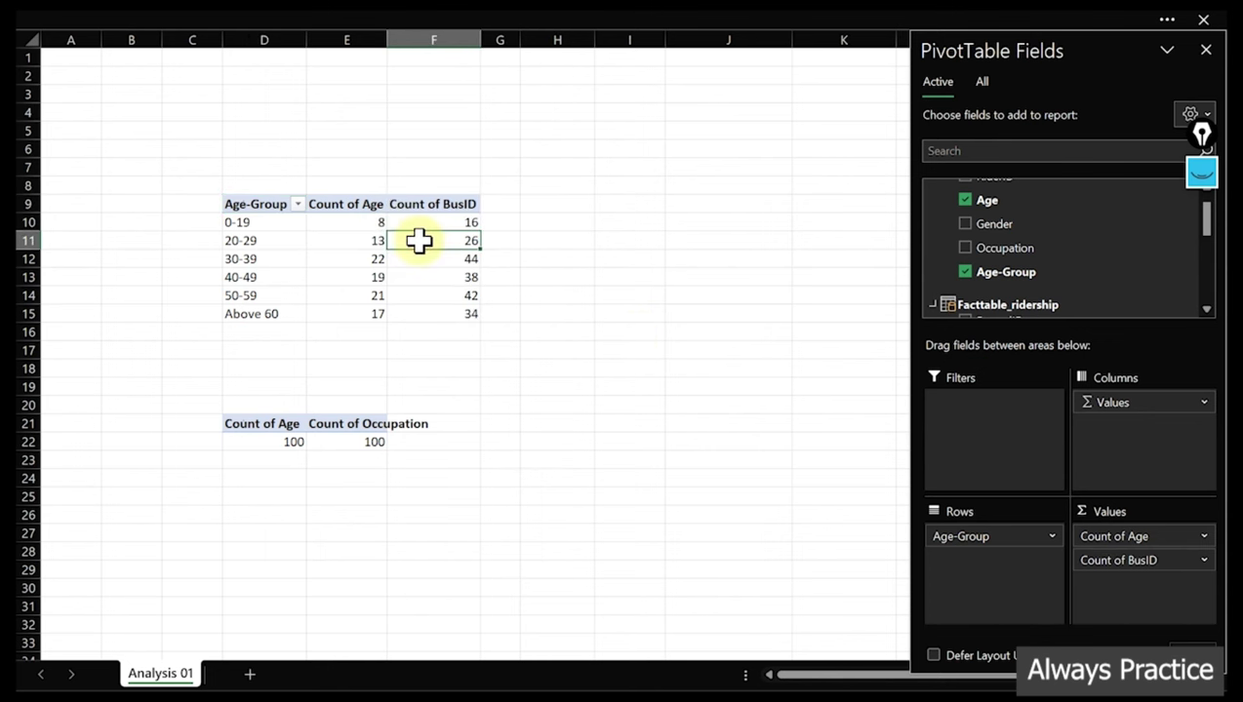
pyautogui.click(250, 22)
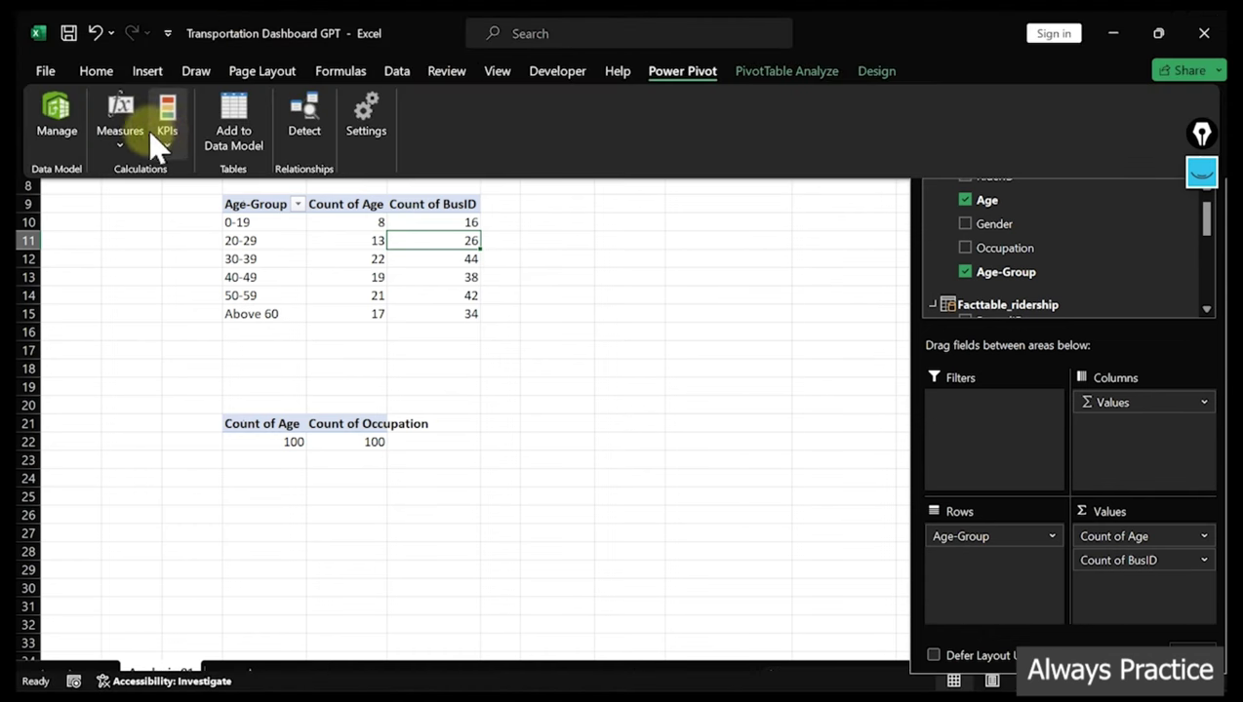
pyautogui.click(122, 156)
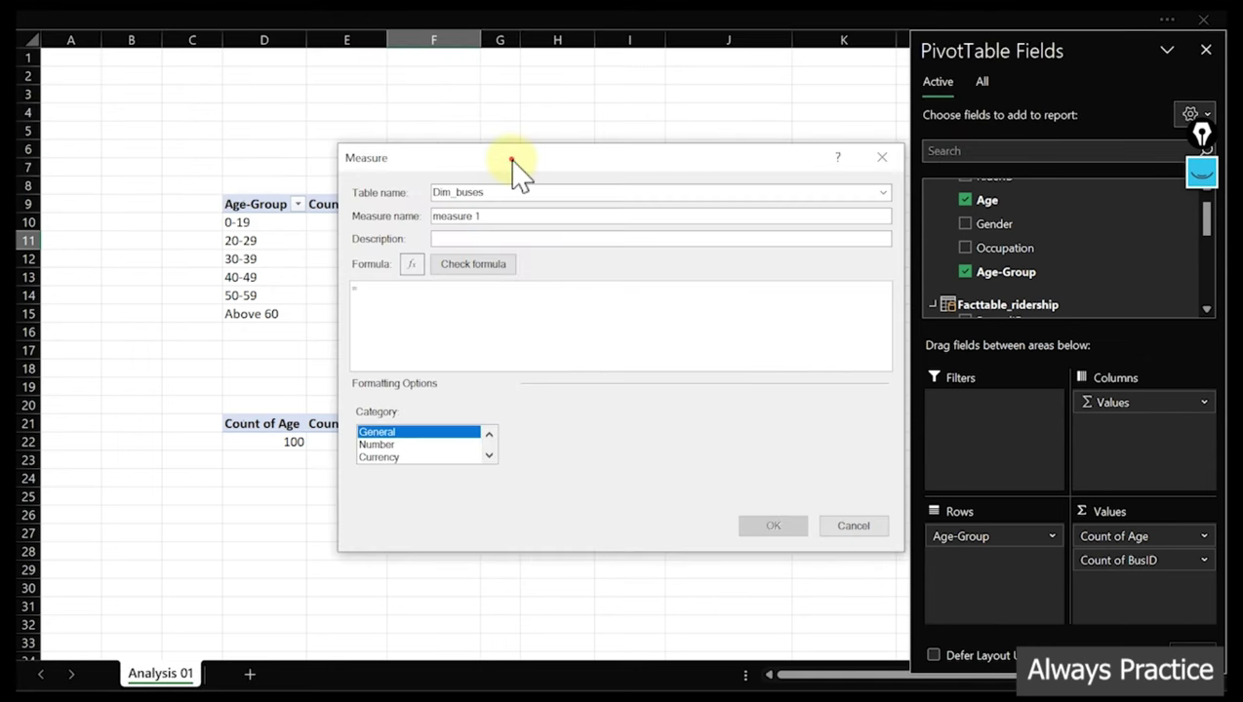
pyautogui.moveTo(513, 171); pyautogui.dragTo(455, 132)
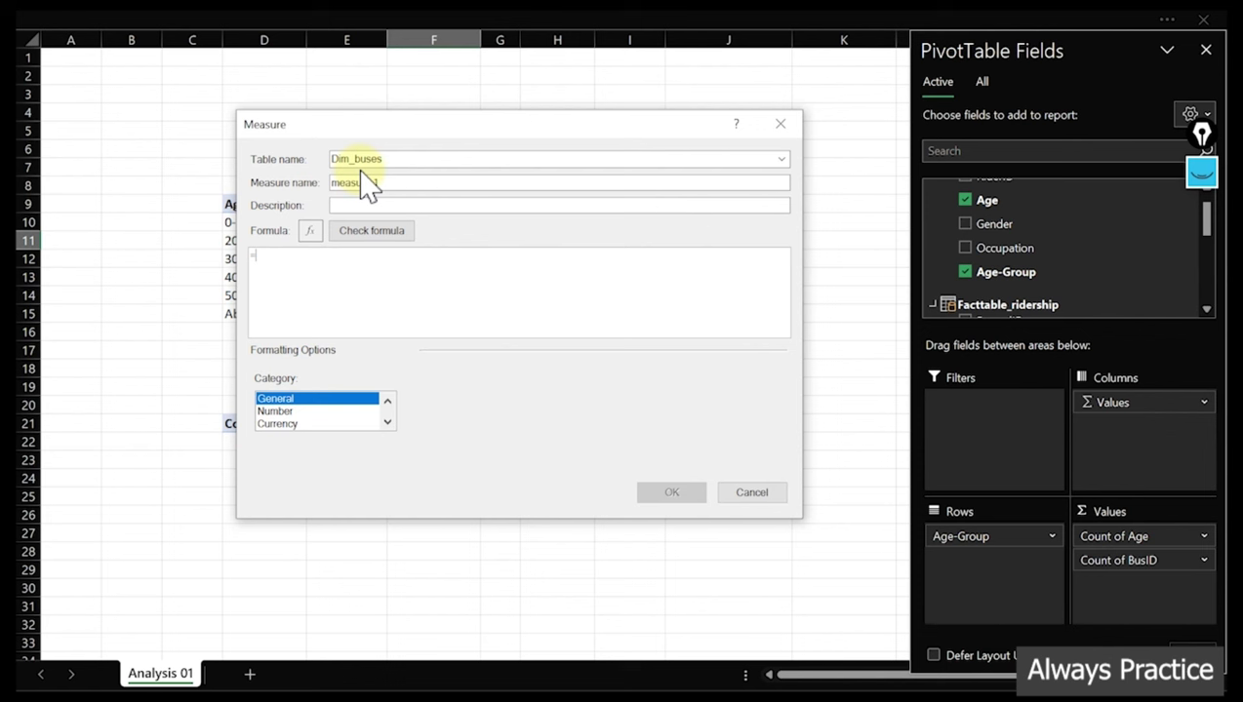
pyautogui.click(782, 159)
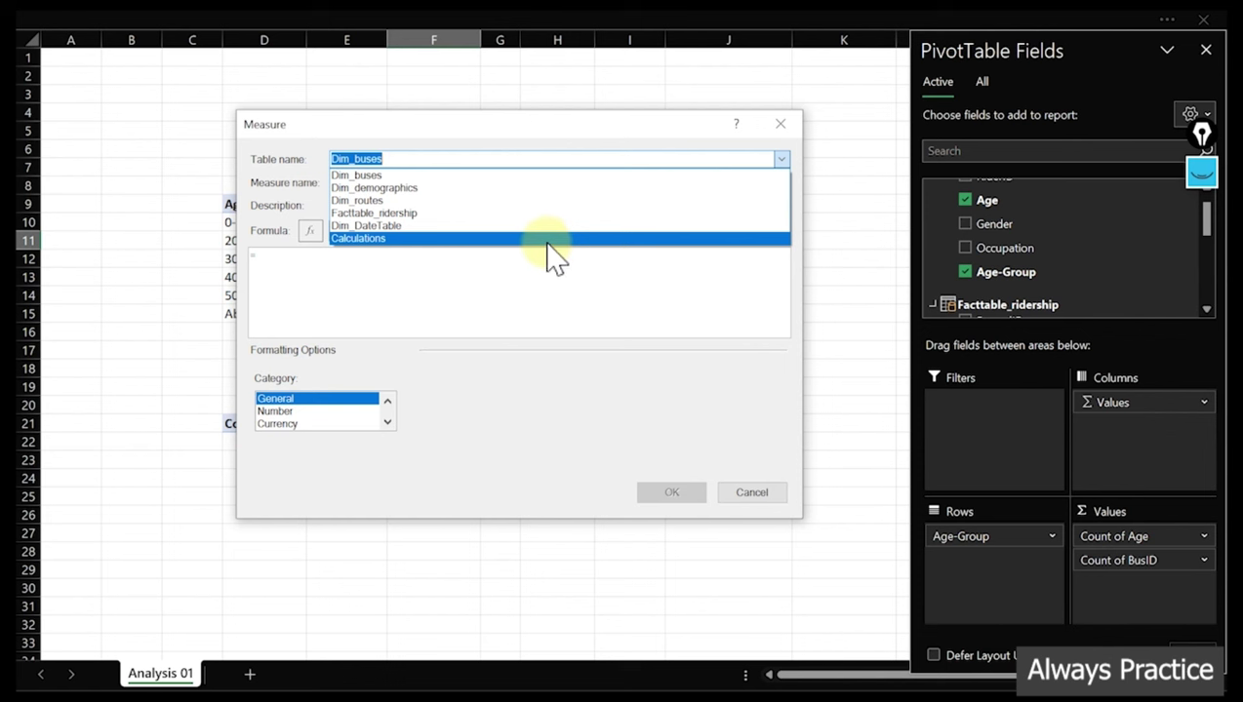
pyautogui.click(553, 239)
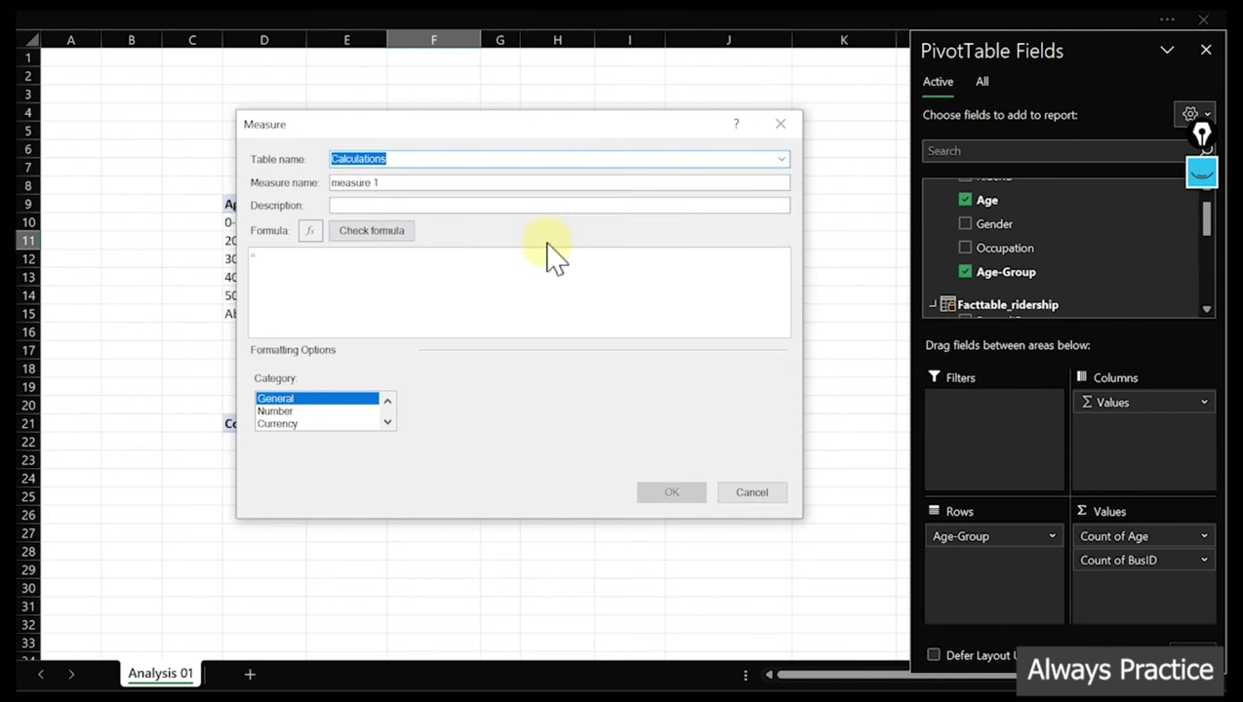
pyautogui.moveTo(400, 186); pyautogui.dragTo(298, 200)
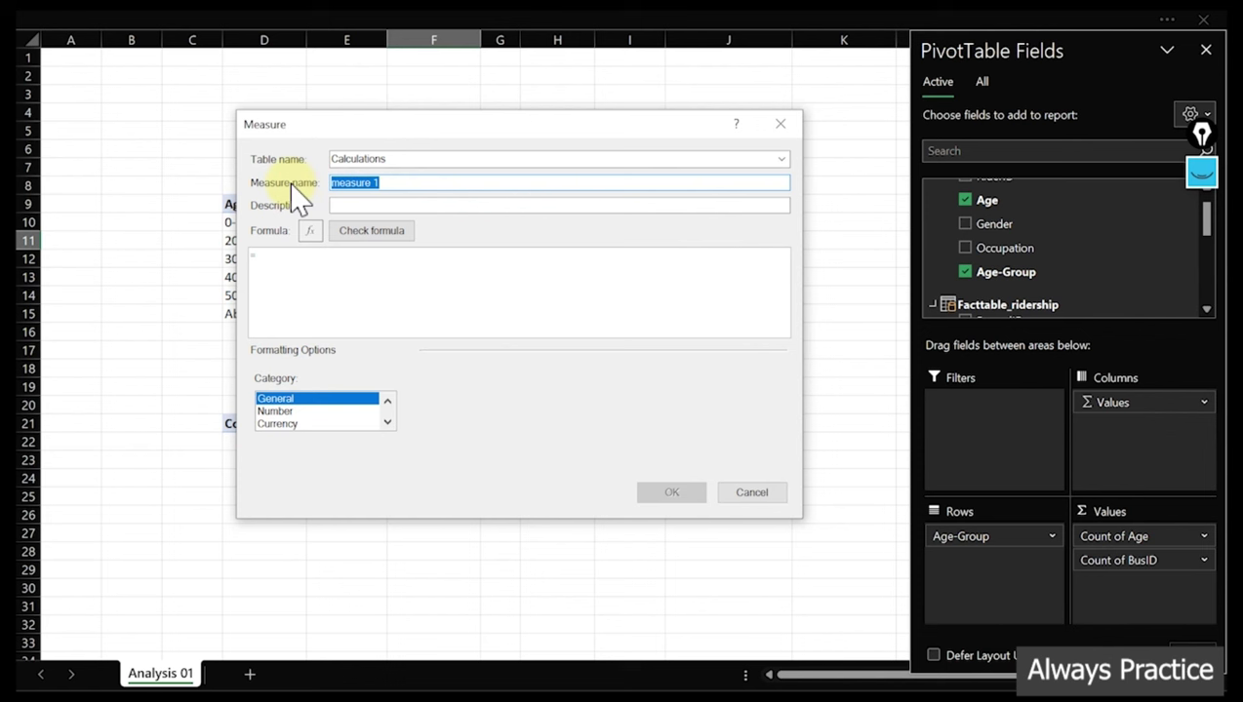
pyautogui.write('To')
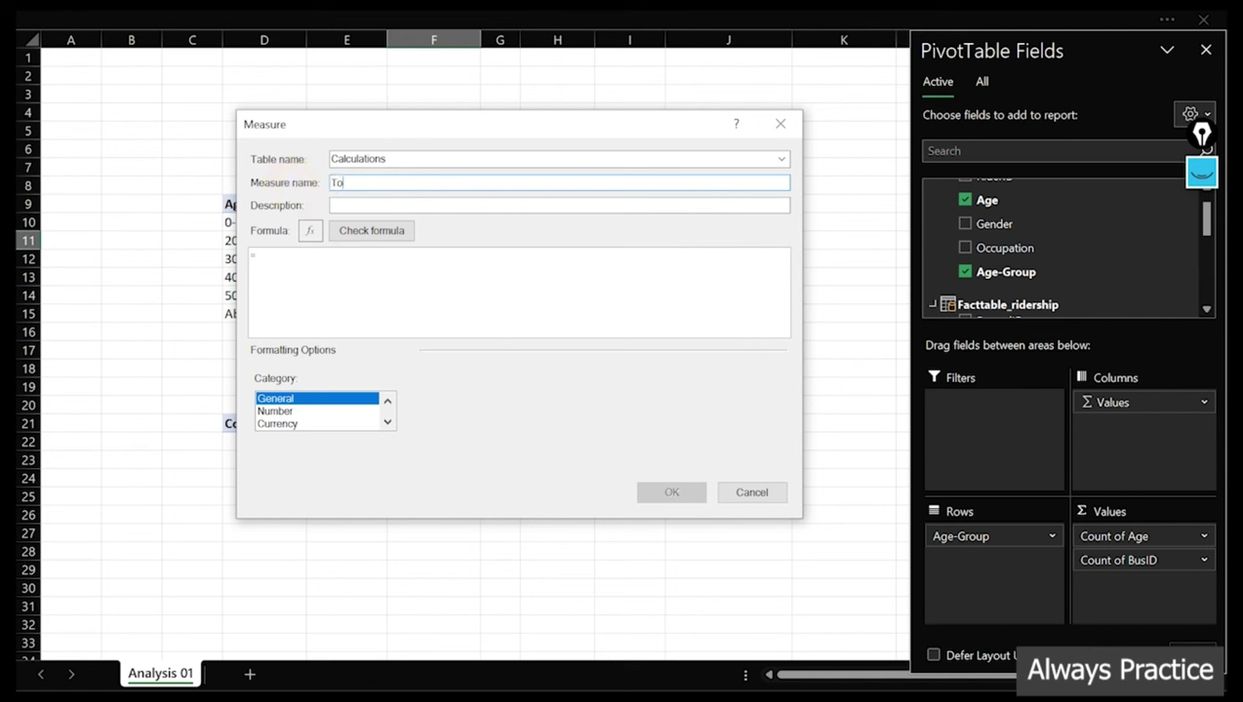
pyautogui.write('tal Transaction')
# Begin the Total Transaction formula with the COUNTROWS function, leaving its table argument open
pyautogui.click(379, 204)
pyautogui.write('cou')
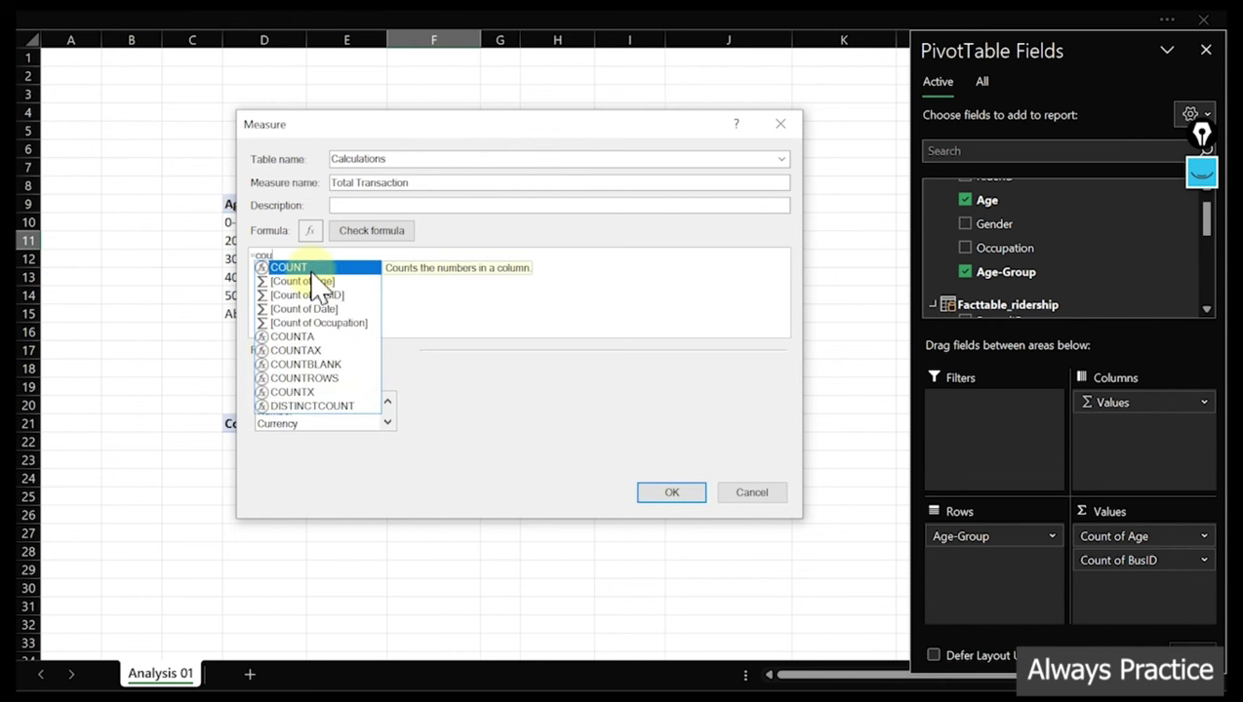
pyautogui.write('ntr')
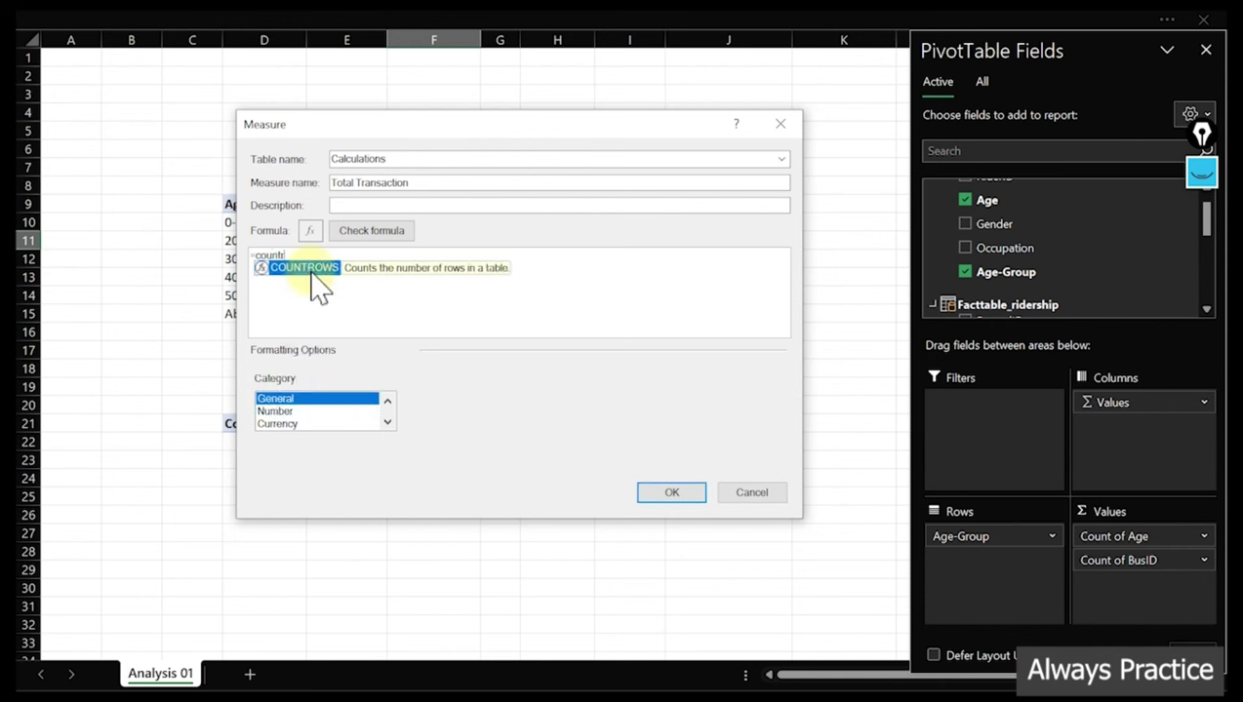
pyautogui.doubleClick(313, 270)
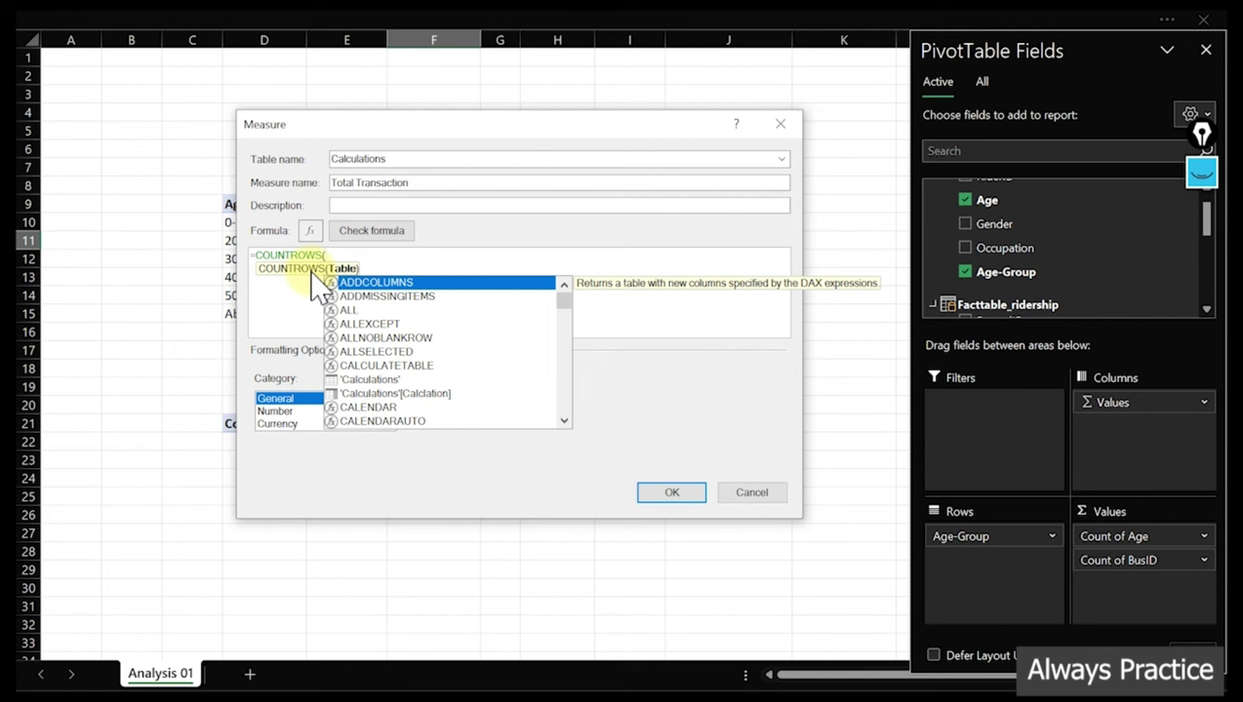
pyautogui.click(599, 258)
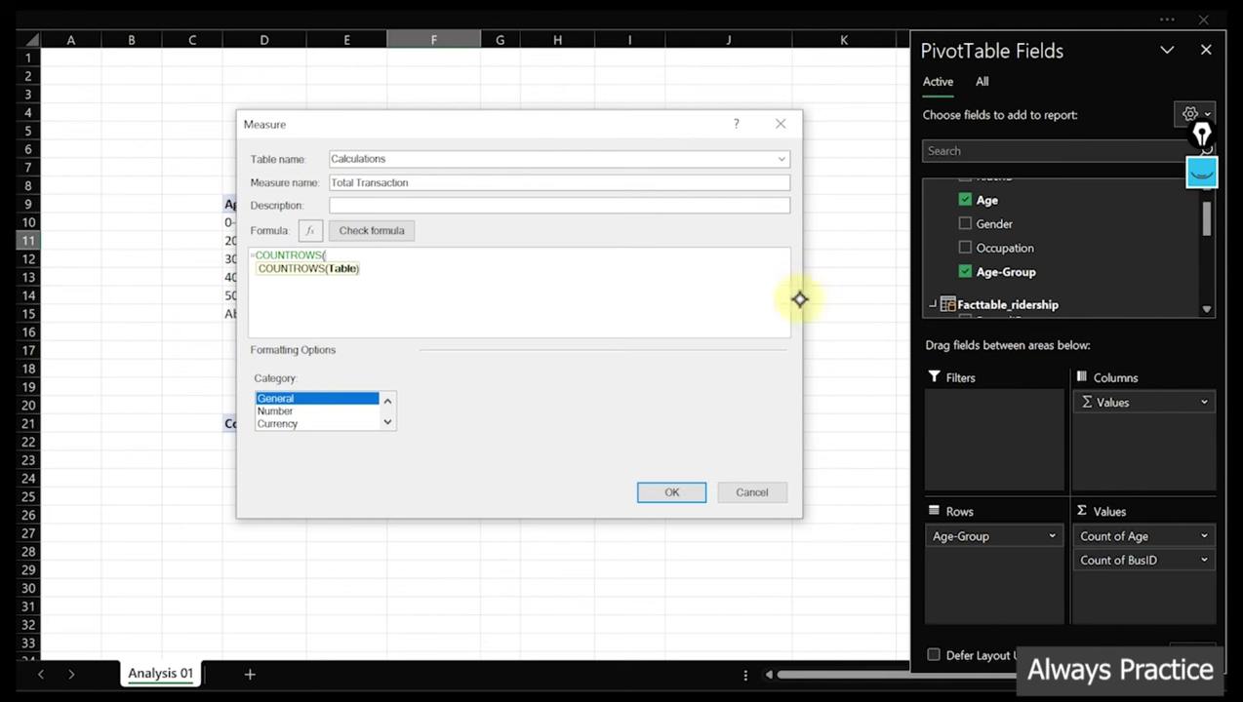
# Annotate the COUNTROWS formula with underlines and handwritten notes about the fact table and column, and clear the drawing
pyautogui.click(1202, 137)
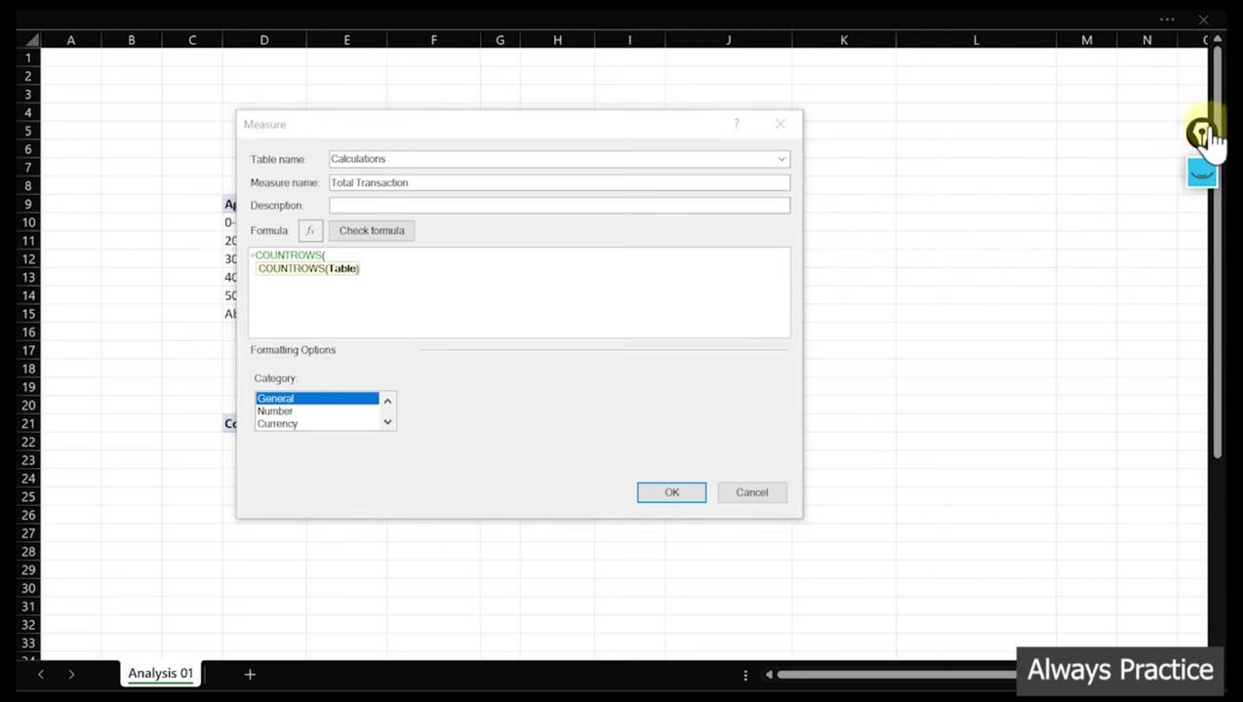
pyautogui.click(1202, 258)
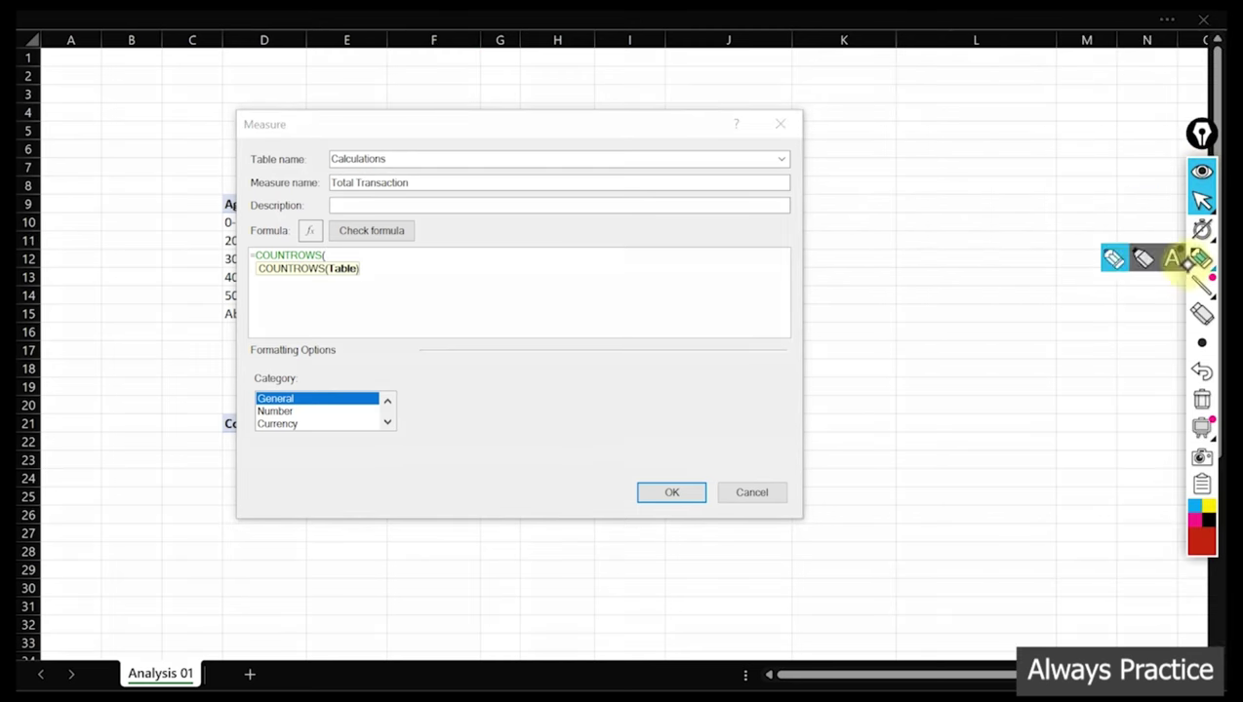
pyautogui.click(1204, 260)
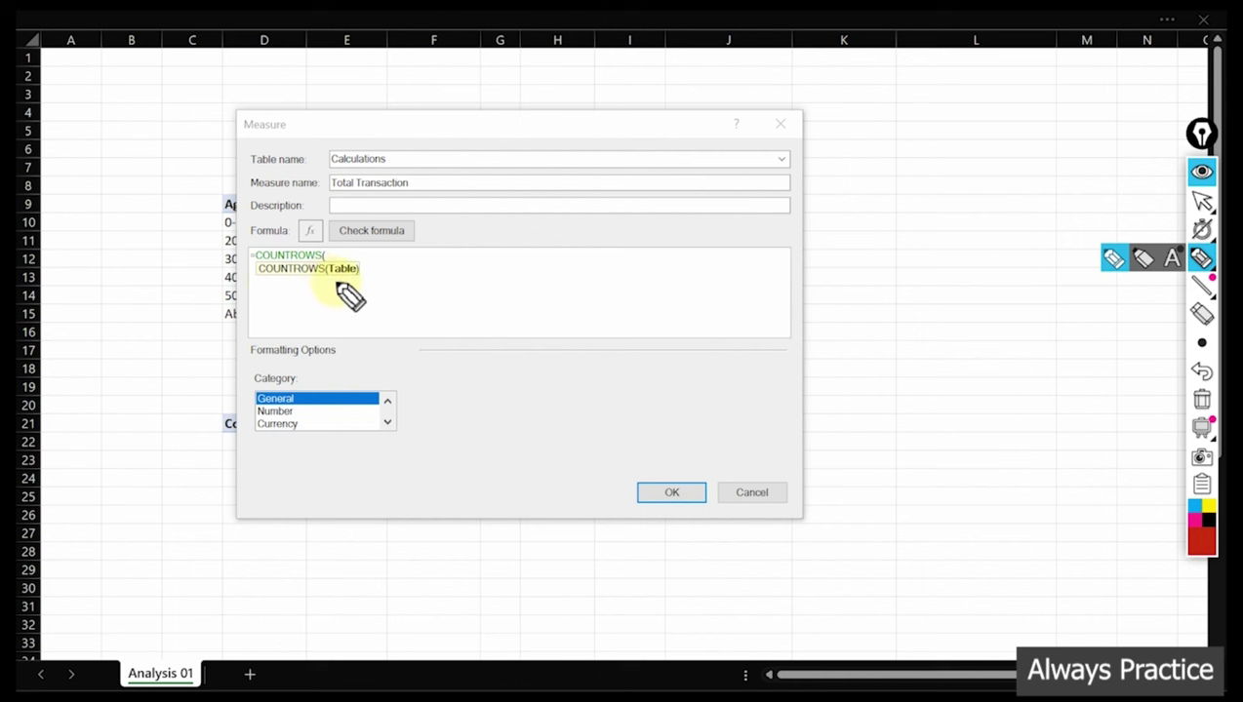
pyautogui.moveTo(329, 286)
pyautogui.mouseDown()
pyautogui.moveTo(365, 284)
pyautogui.moveTo(322, 285)
pyautogui.moveTo(379, 259)
pyautogui.moveTo(414, 322)
pyautogui.moveTo(435, 293)
pyautogui.moveTo(451, 303)
pyautogui.mouseUp()
pyautogui.moveTo(463, 291)
pyautogui.mouseDown()
pyautogui.moveTo(476, 289)
pyautogui.moveTo(416, 314)
pyautogui.moveTo(484, 285)
pyautogui.mouseUp()
pyautogui.moveTo(486, 262)
pyautogui.mouseDown()
pyautogui.moveTo(486, 314)
pyautogui.moveTo(501, 282)
pyautogui.mouseUp()
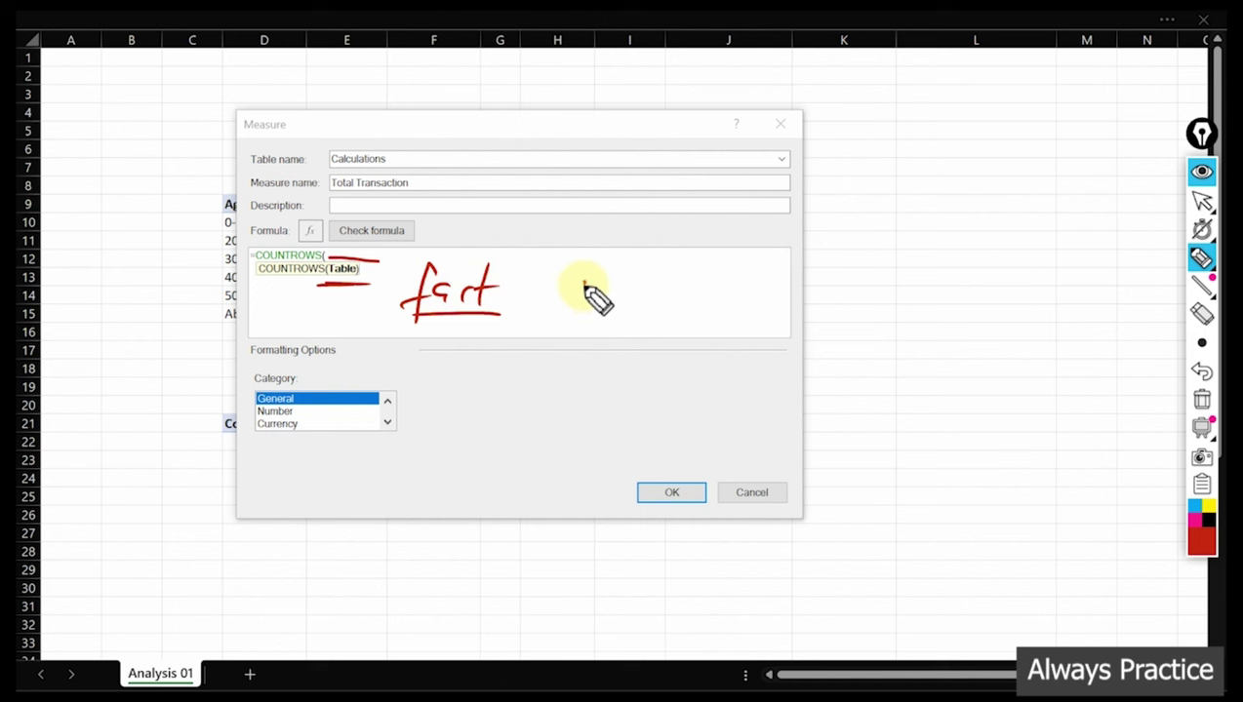
pyautogui.moveTo(584, 285)
pyautogui.mouseDown()
pyautogui.moveTo(611, 305)
pyautogui.moveTo(694, 292)
pyautogui.mouseUp()
pyautogui.moveTo(720, 305); pyautogui.dragTo(584, 310)
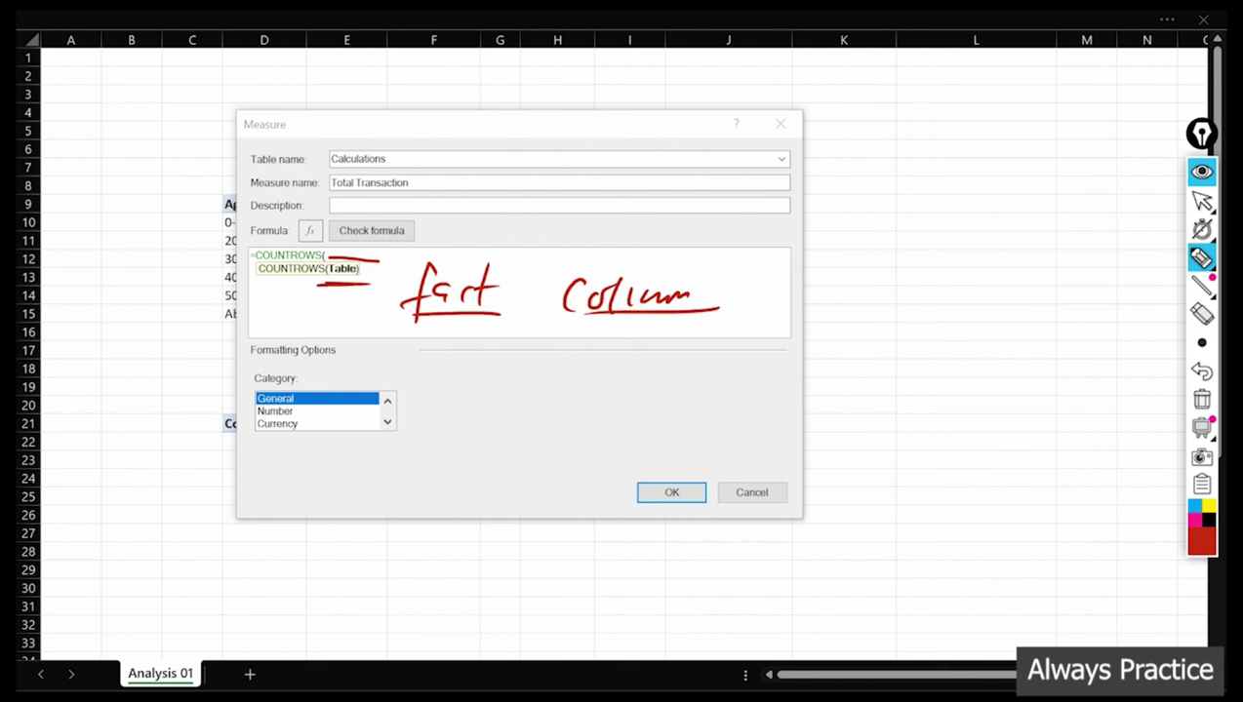
pyautogui.click(1202, 400)
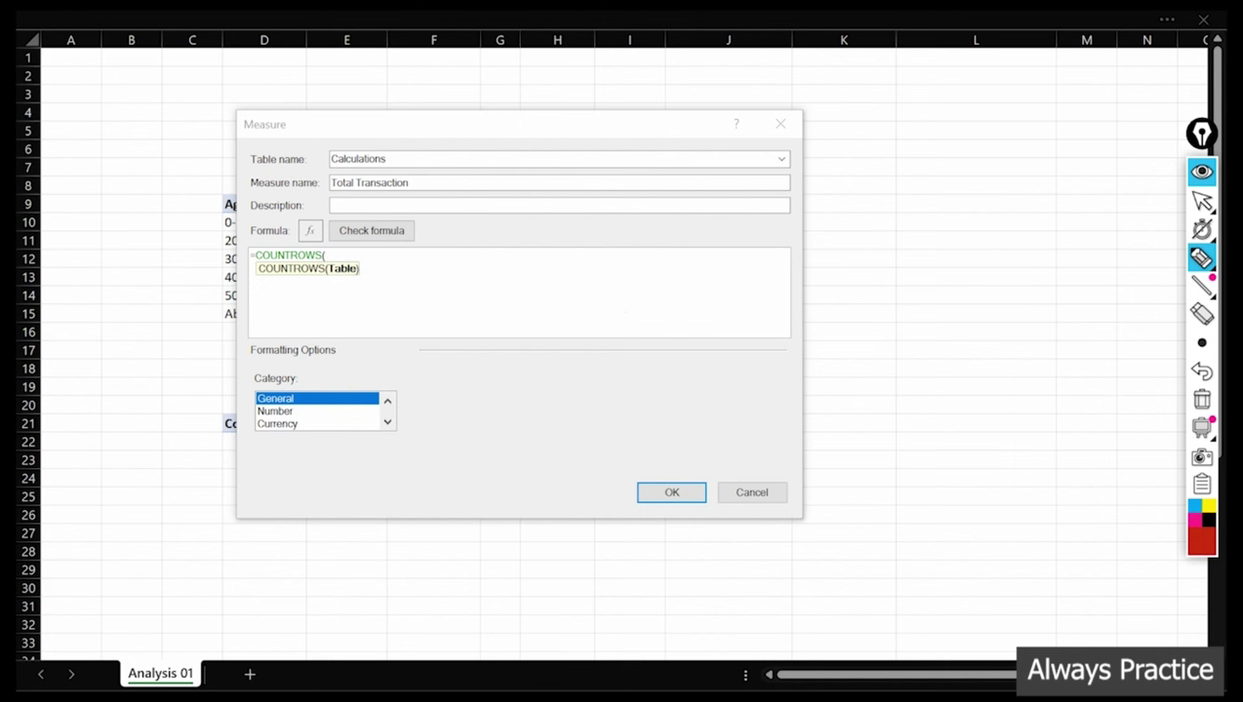
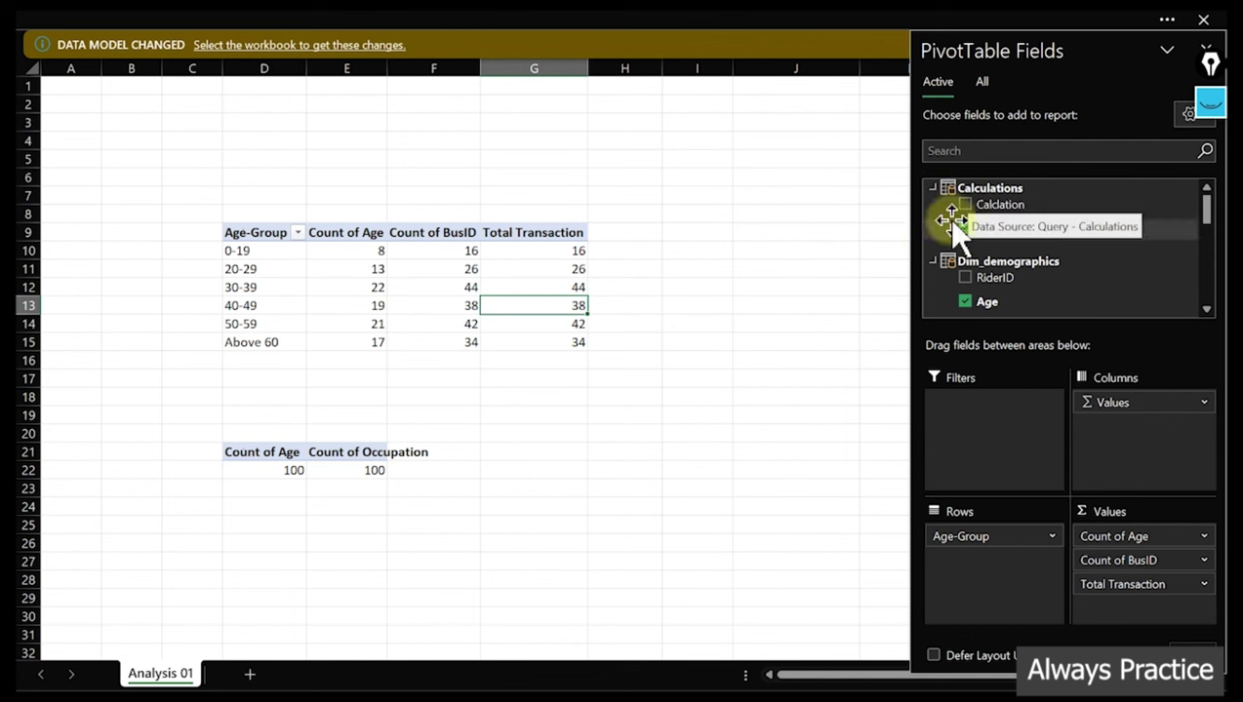
# Collapse the Dim_demographics and Facttable_ridership tables in the field list, leaving the Calculations table expanded
pyautogui.click(930, 259)
pyautogui.scroll(-1, 935, 264)
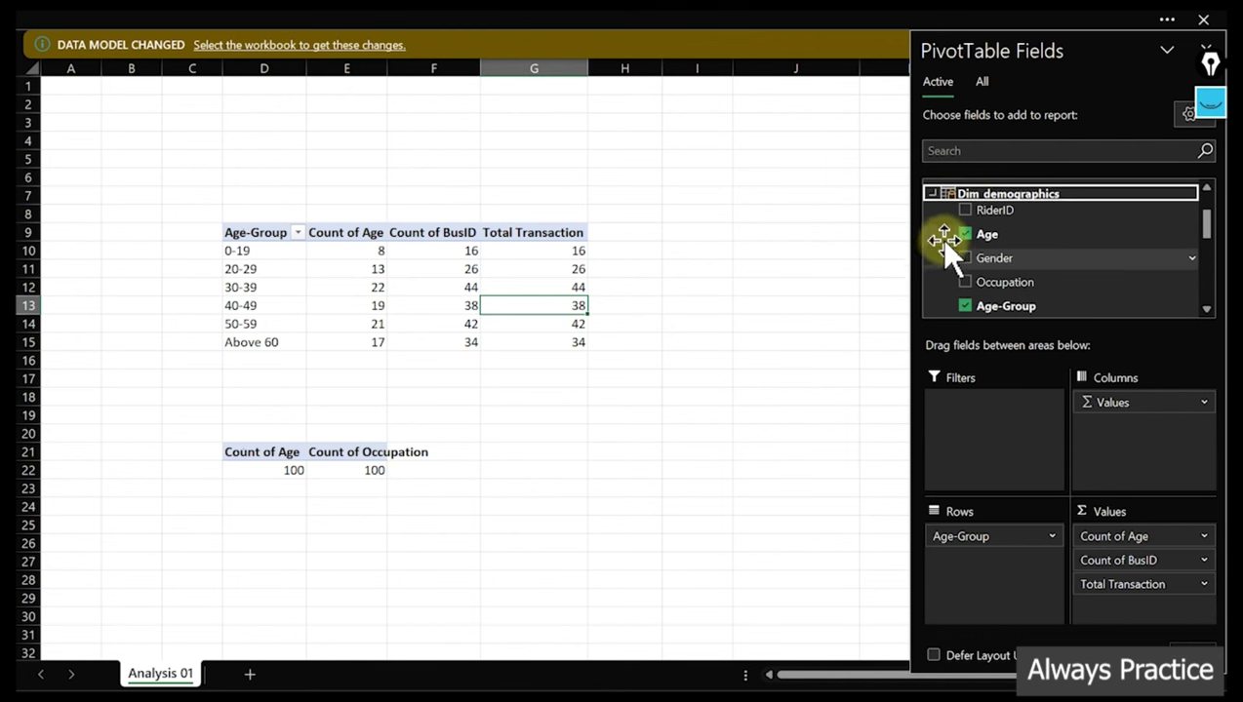
pyautogui.click(932, 194)
pyautogui.click(937, 223)
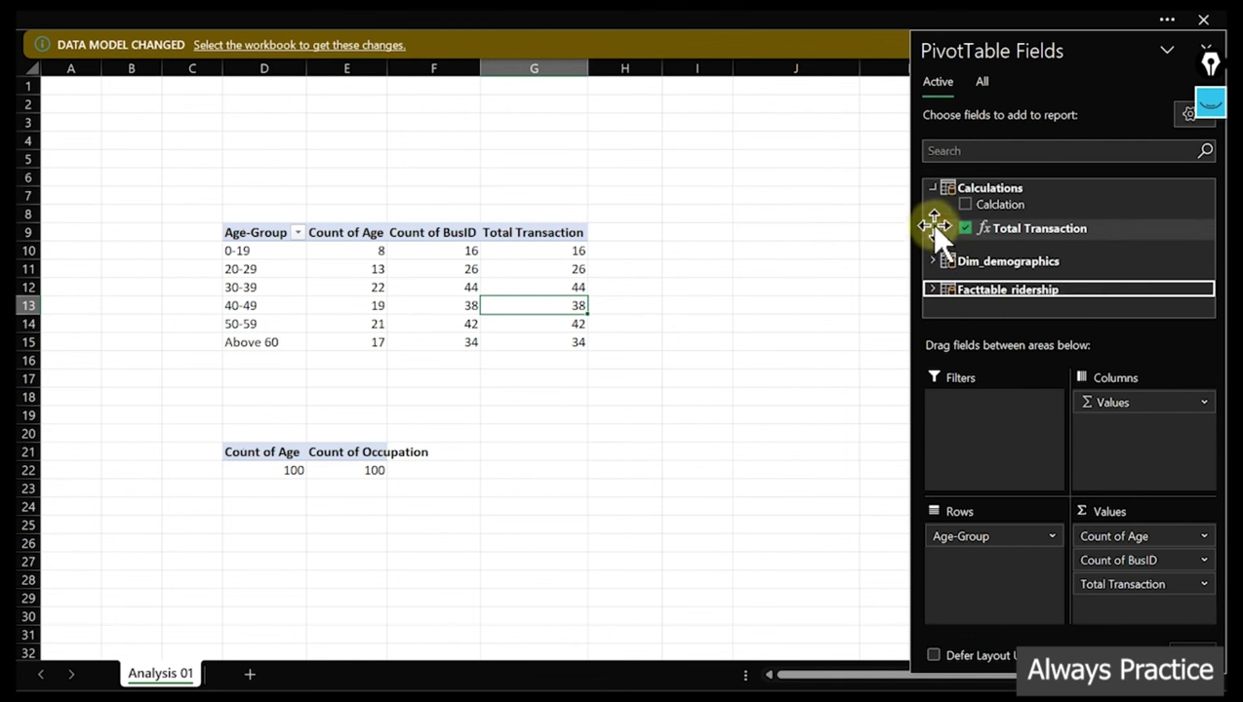
pyautogui.click(933, 188)
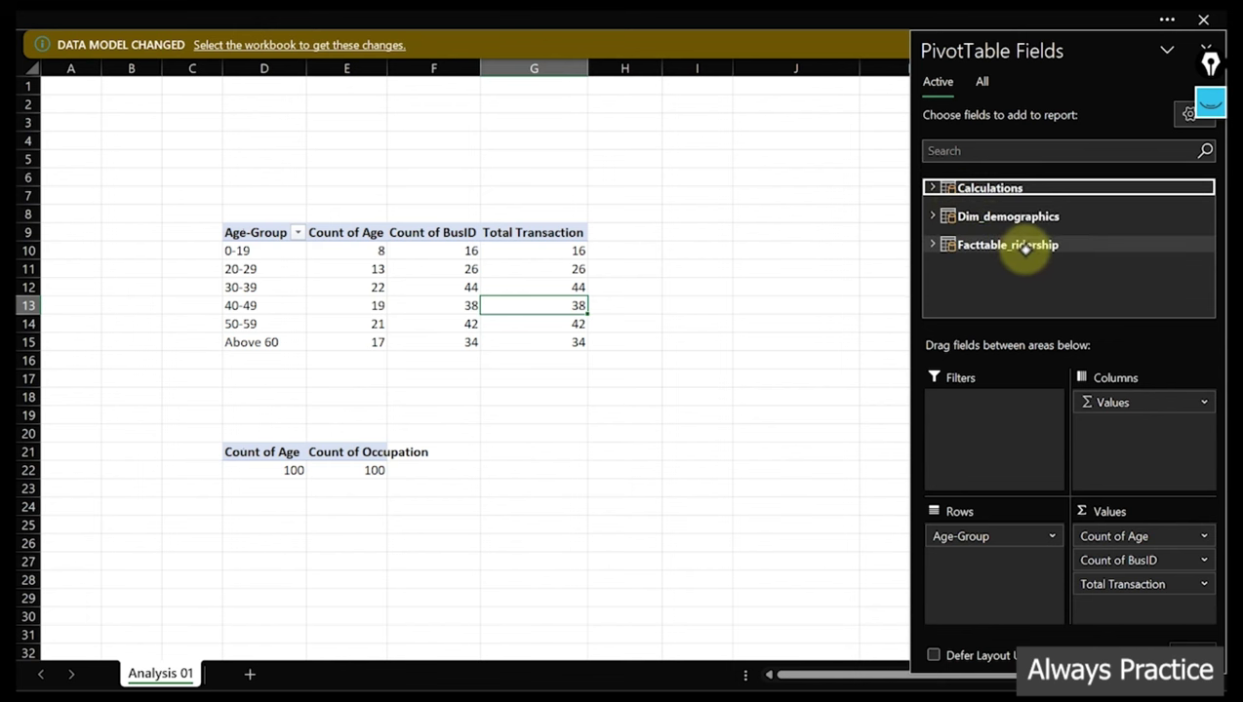
pyautogui.click(933, 188)
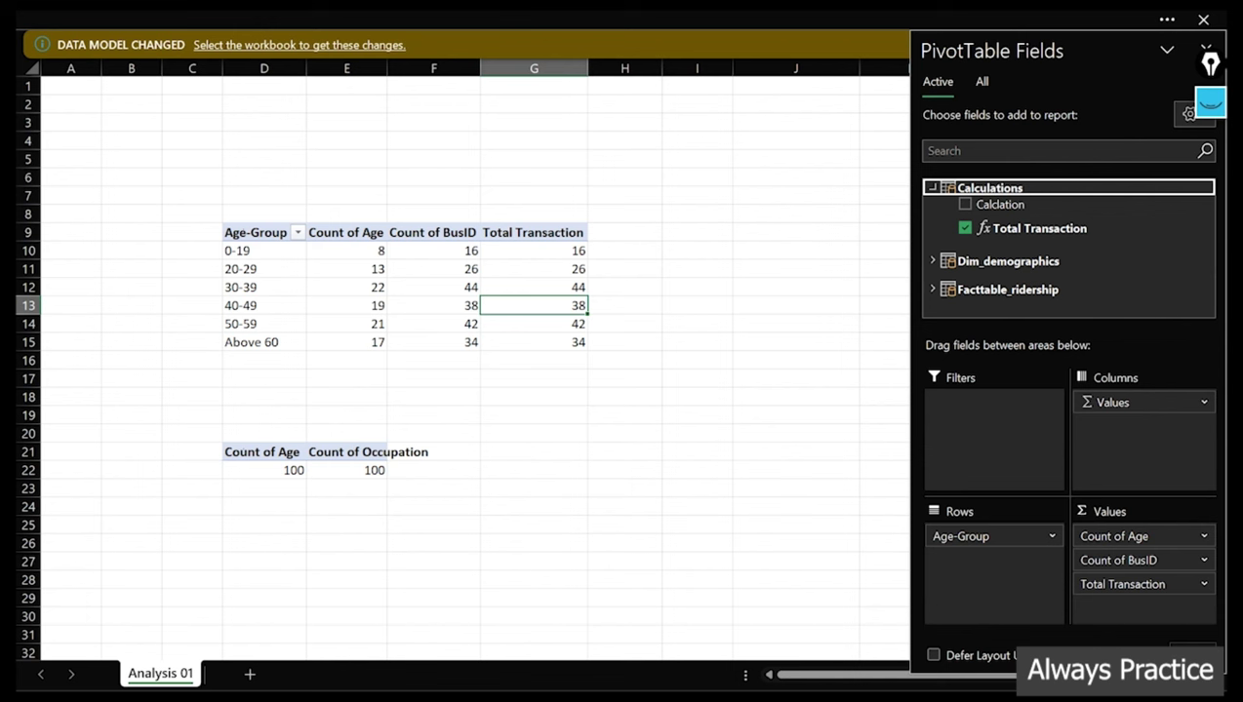
# Start another new measure in the Calculations table and name it Average Age
pyautogui.click(485, 18)
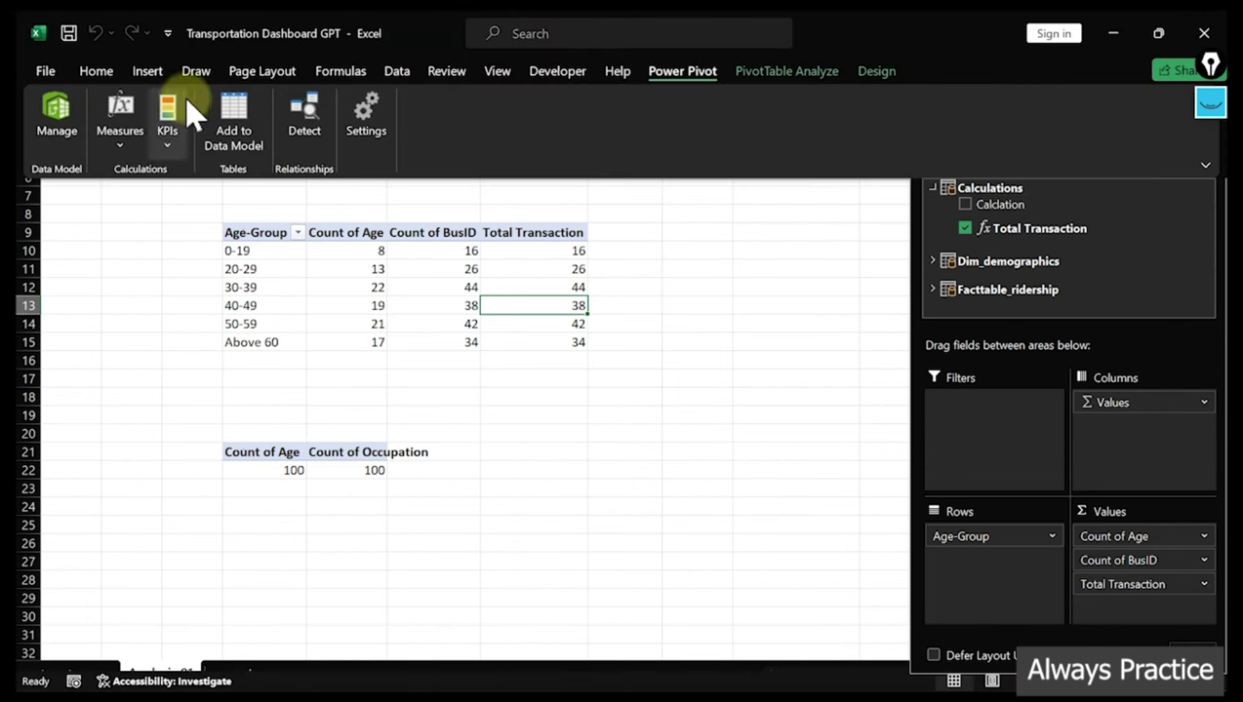
pyautogui.click(118, 146)
pyautogui.click(161, 176)
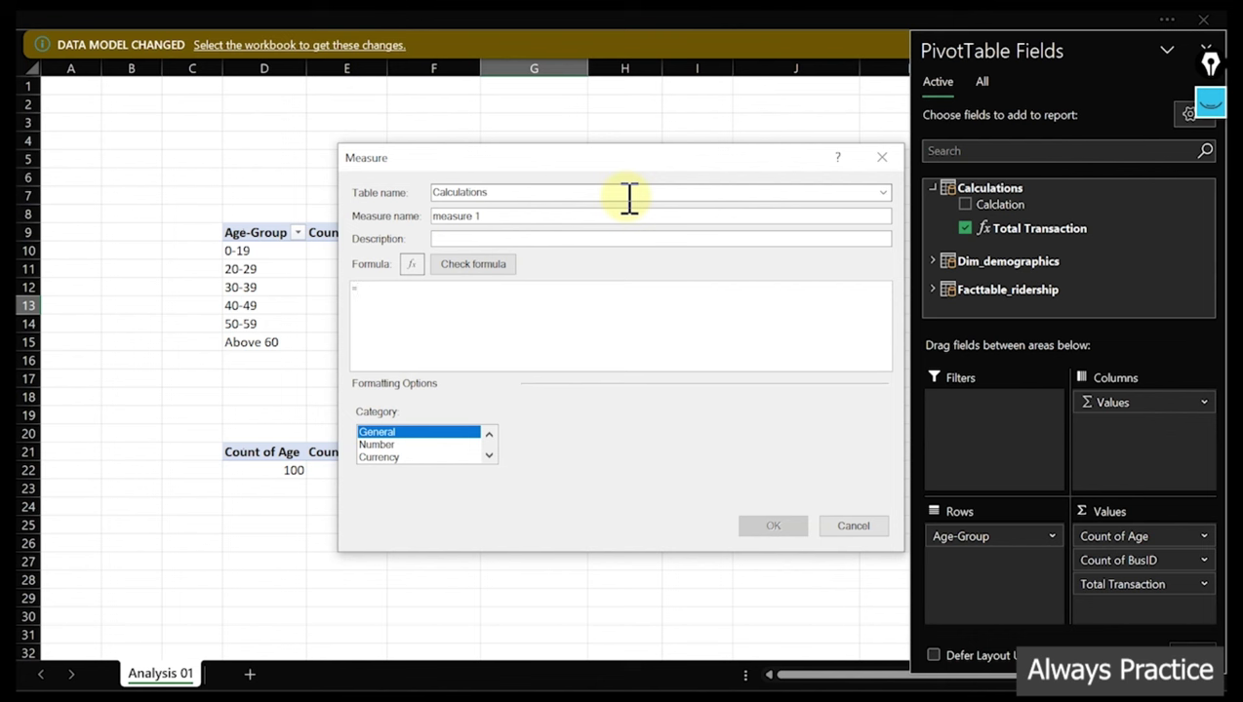
pyautogui.moveTo(522, 211); pyautogui.dragTo(370, 224)
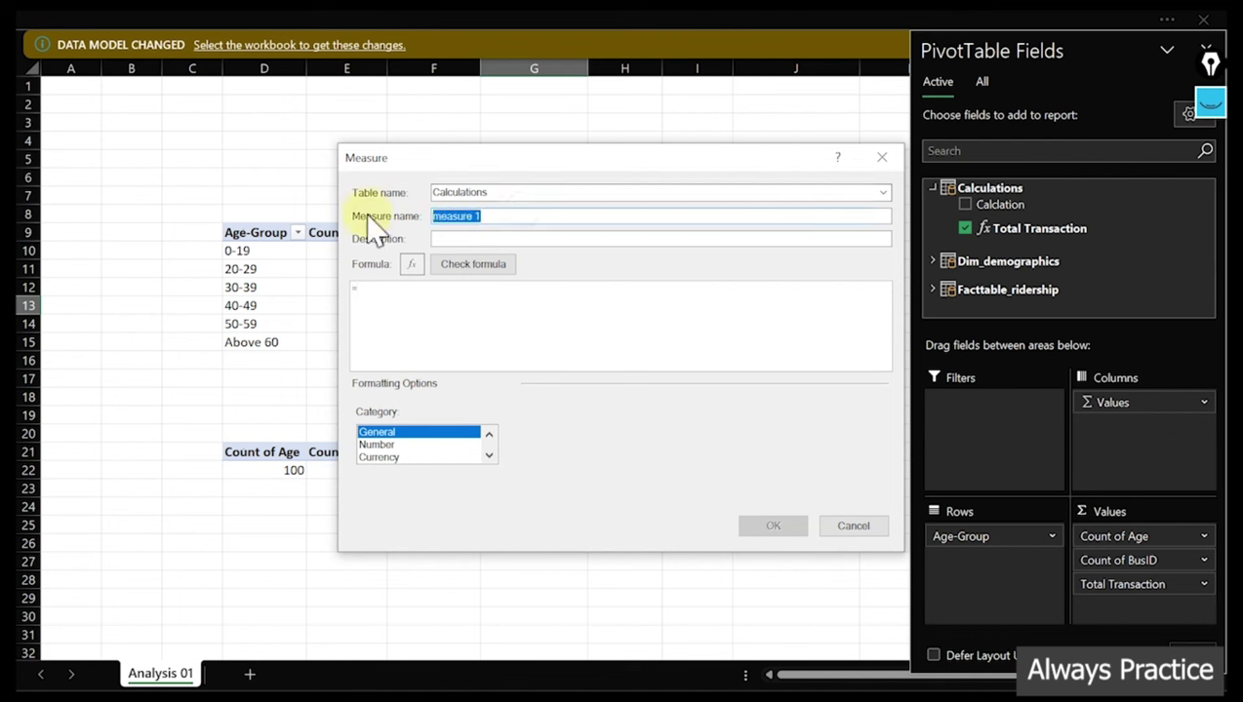
pyautogui.write('Aver')
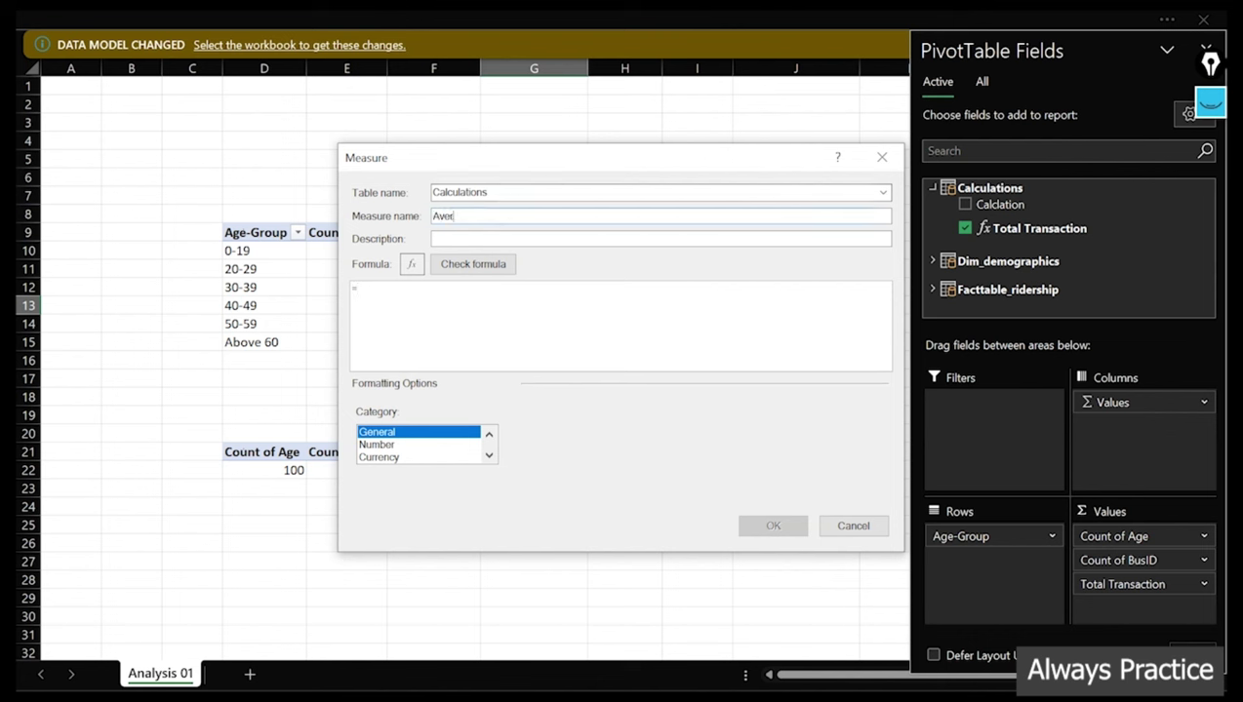
pyautogui.write('age Age')
# Define the Average Age measure as =AVERAGE(Dim_demographics[Age]), save it, and select its values in the age-group PivotTable
pyautogui.click(376, 290)
pyautogui.write('averag')
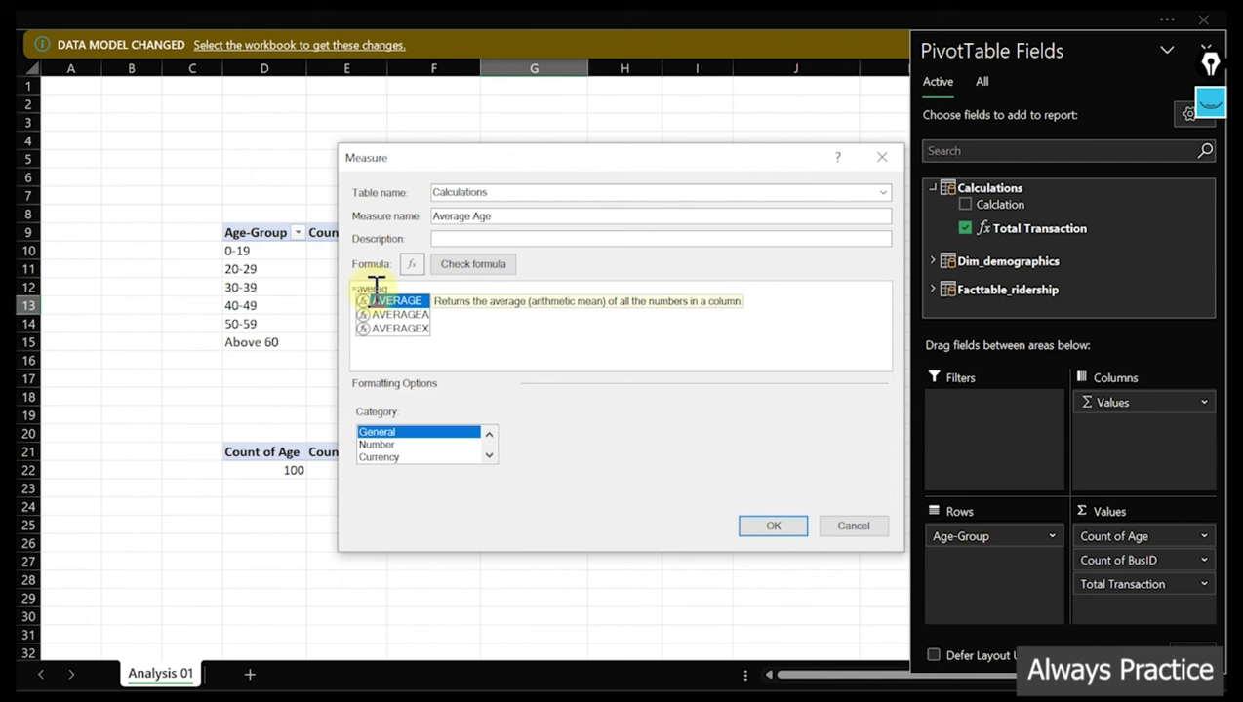
pyautogui.press('Tab')
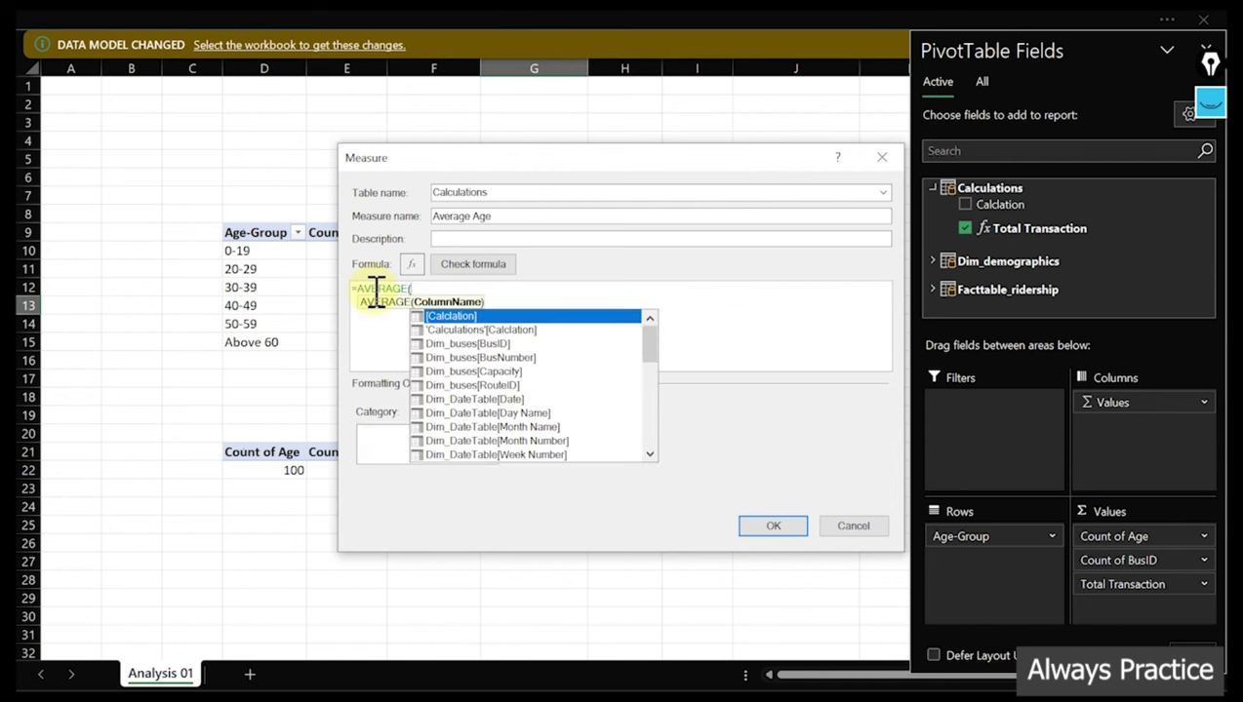
pyautogui.write('a')
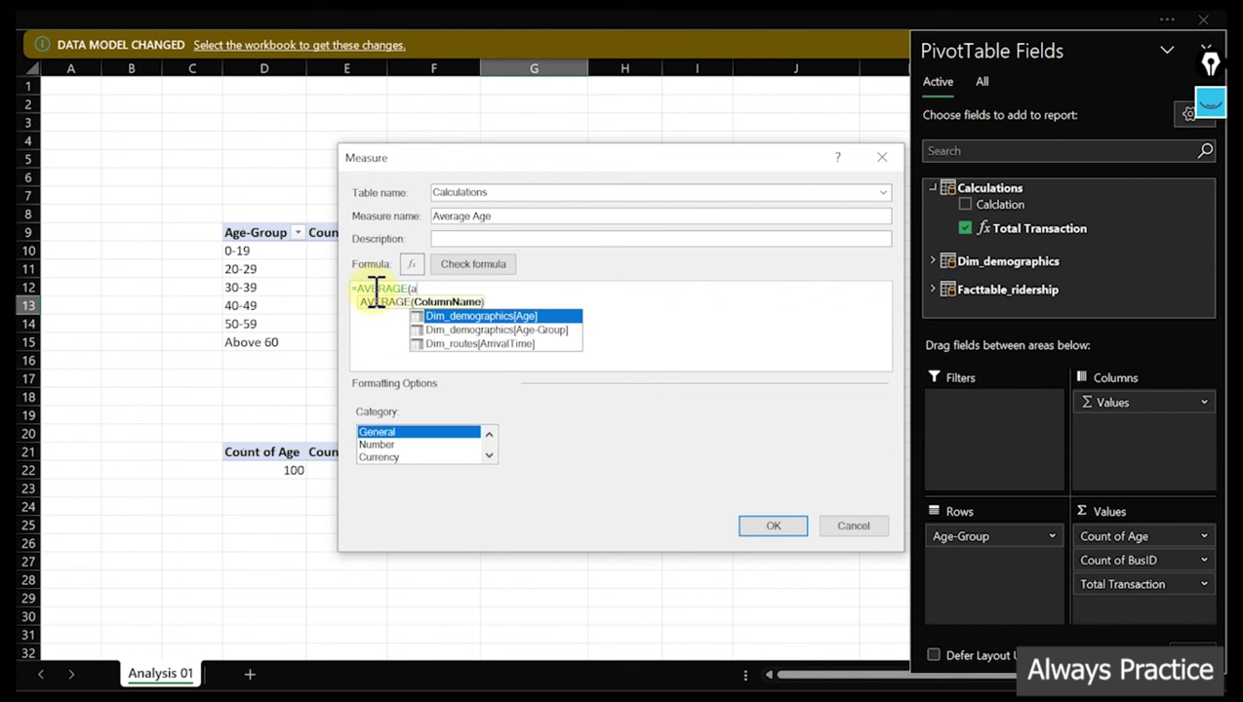
pyautogui.press('Tab')
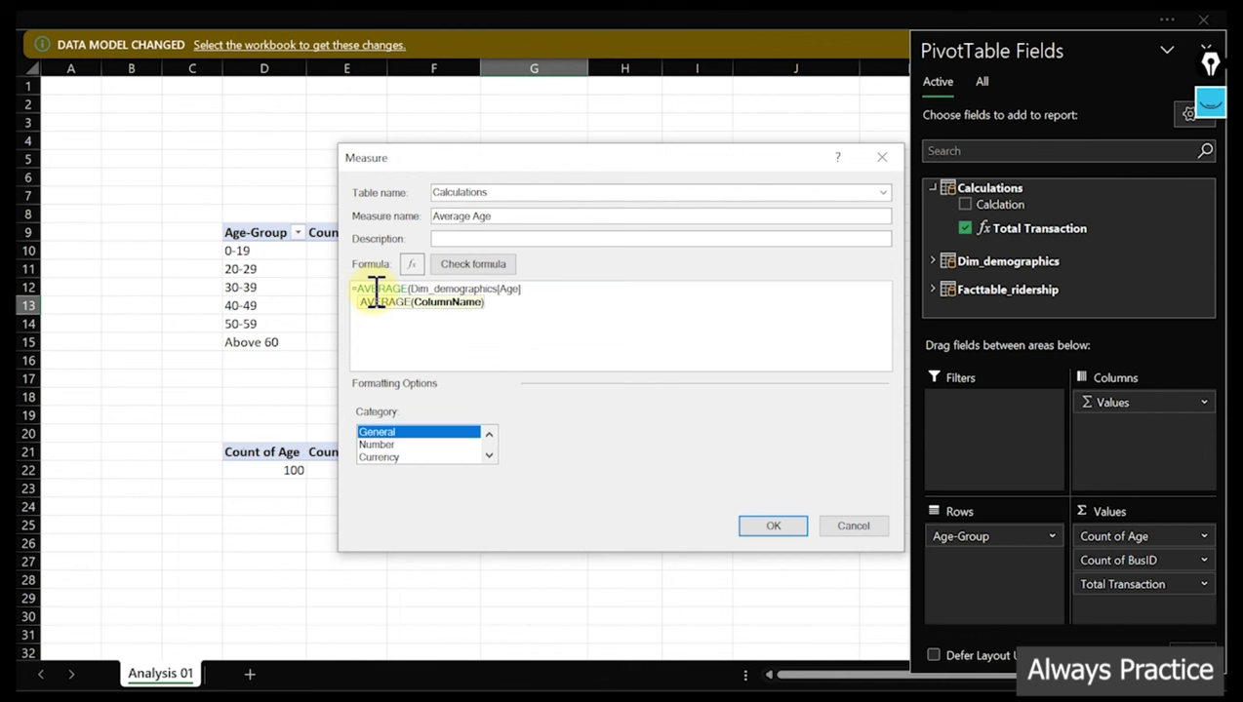
pyautogui.write(')')
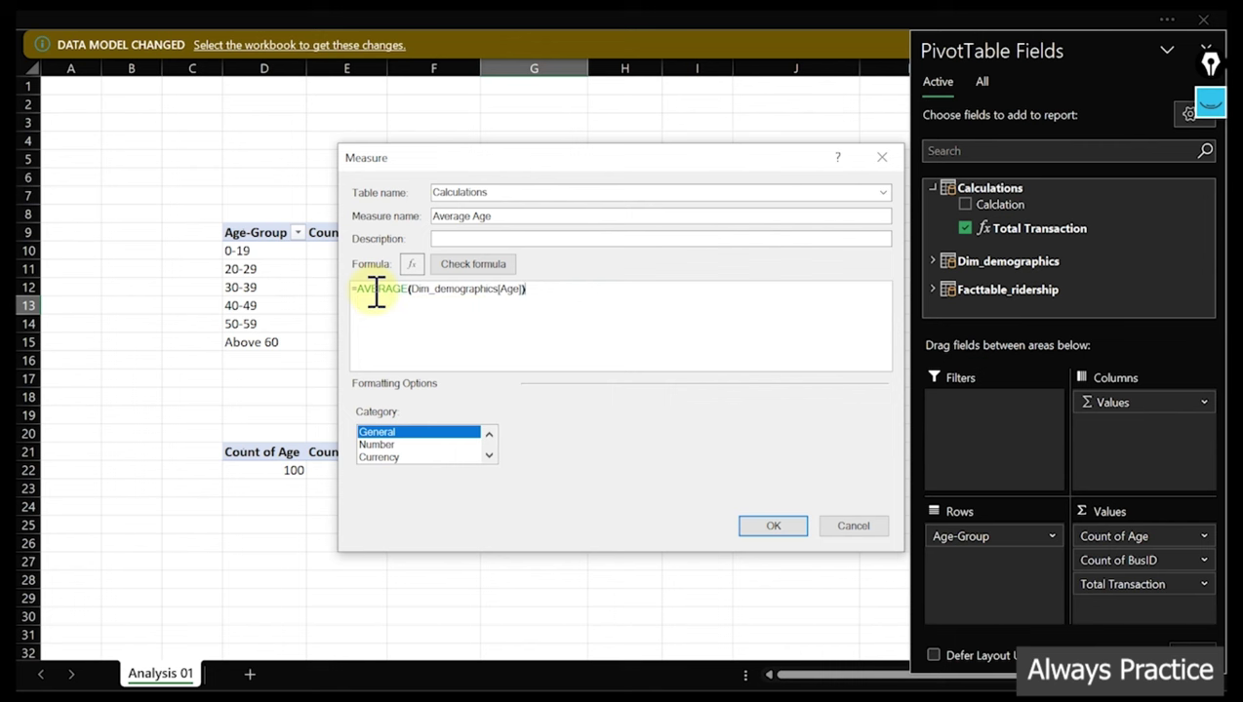
pyautogui.click(757, 521)
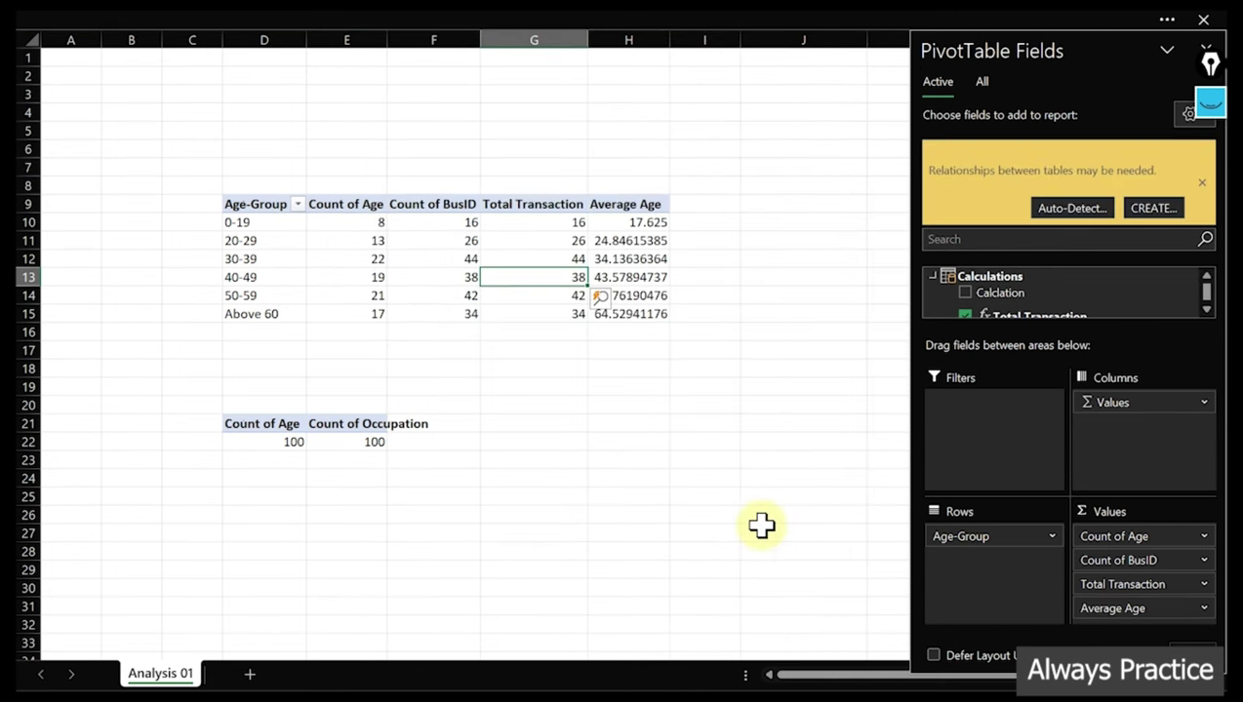
pyautogui.click(634, 219)
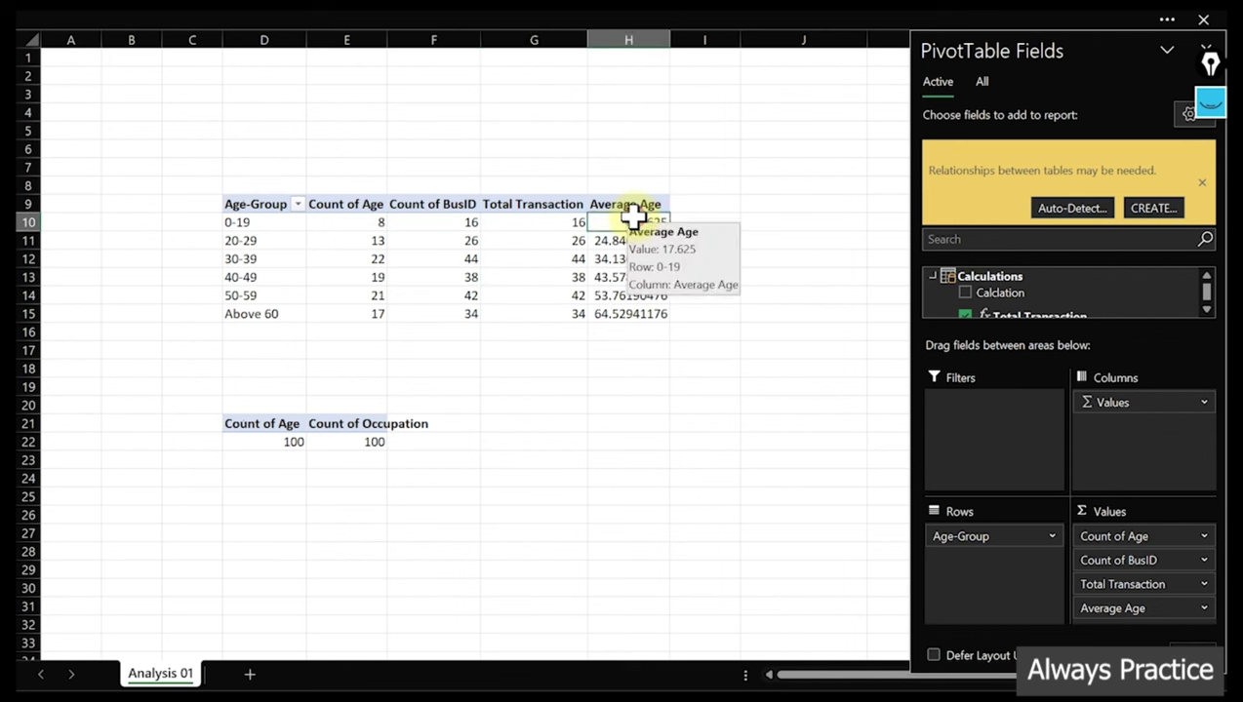
pyautogui.moveTo(634, 219); pyautogui.dragTo(647, 314)
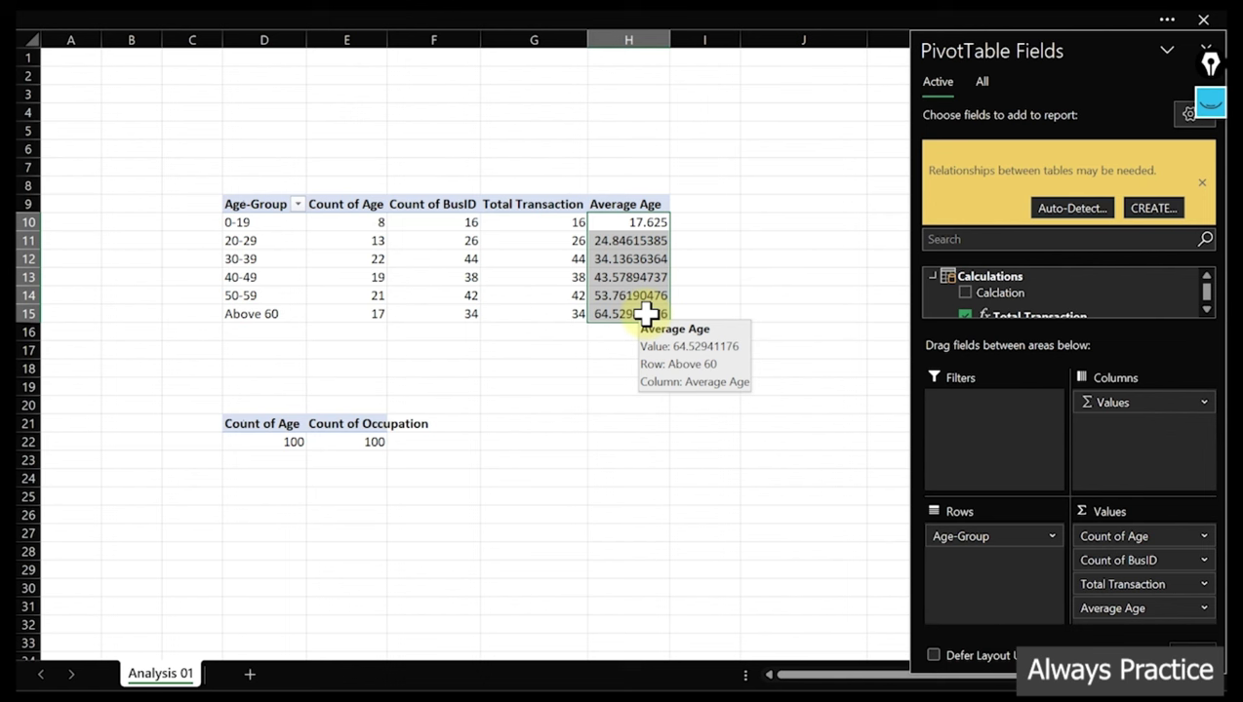
# Check the Average Age measure's DAX formula and format the measure as a Number with the Whole Number format
pyautogui.click(1202, 184)
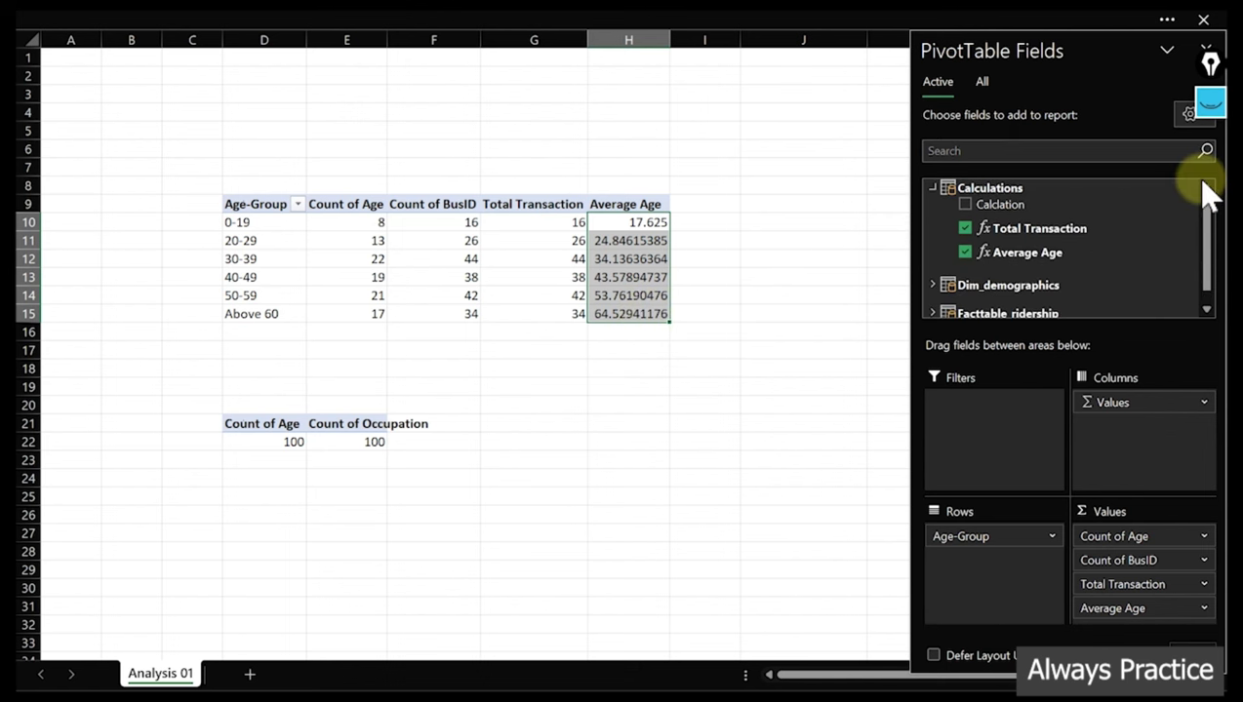
pyautogui.rightClick(1047, 252)
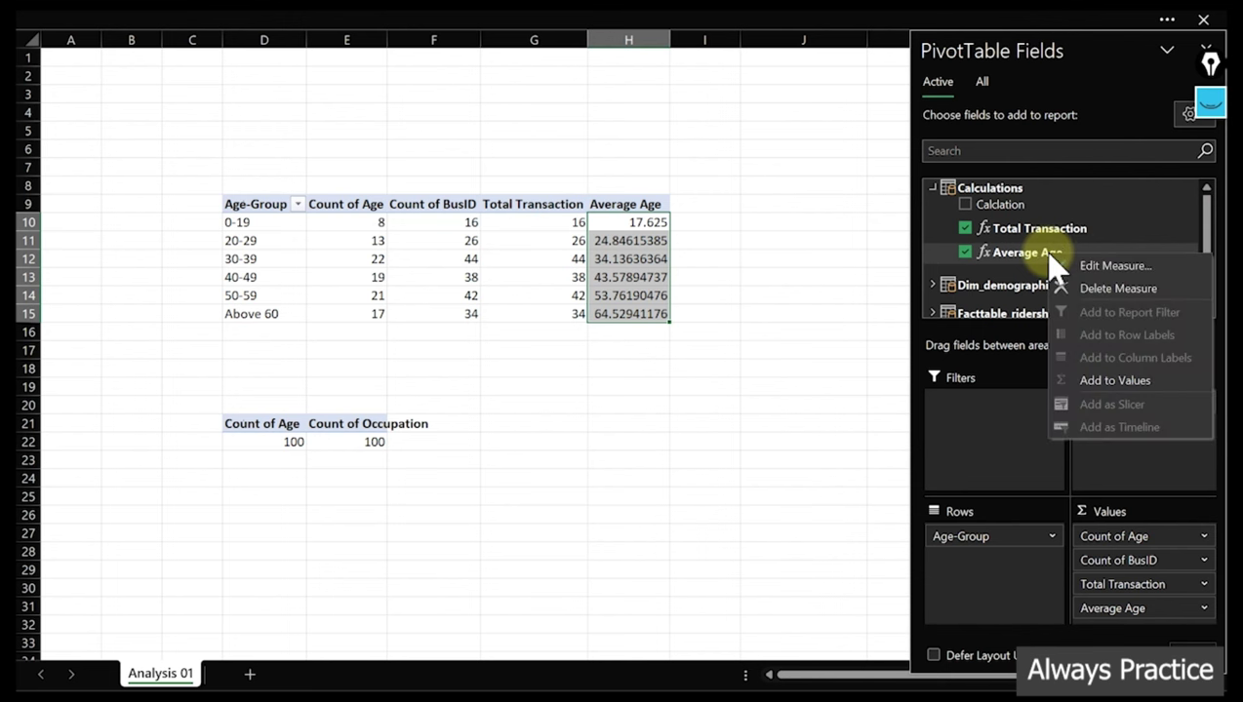
pyautogui.click(1107, 267)
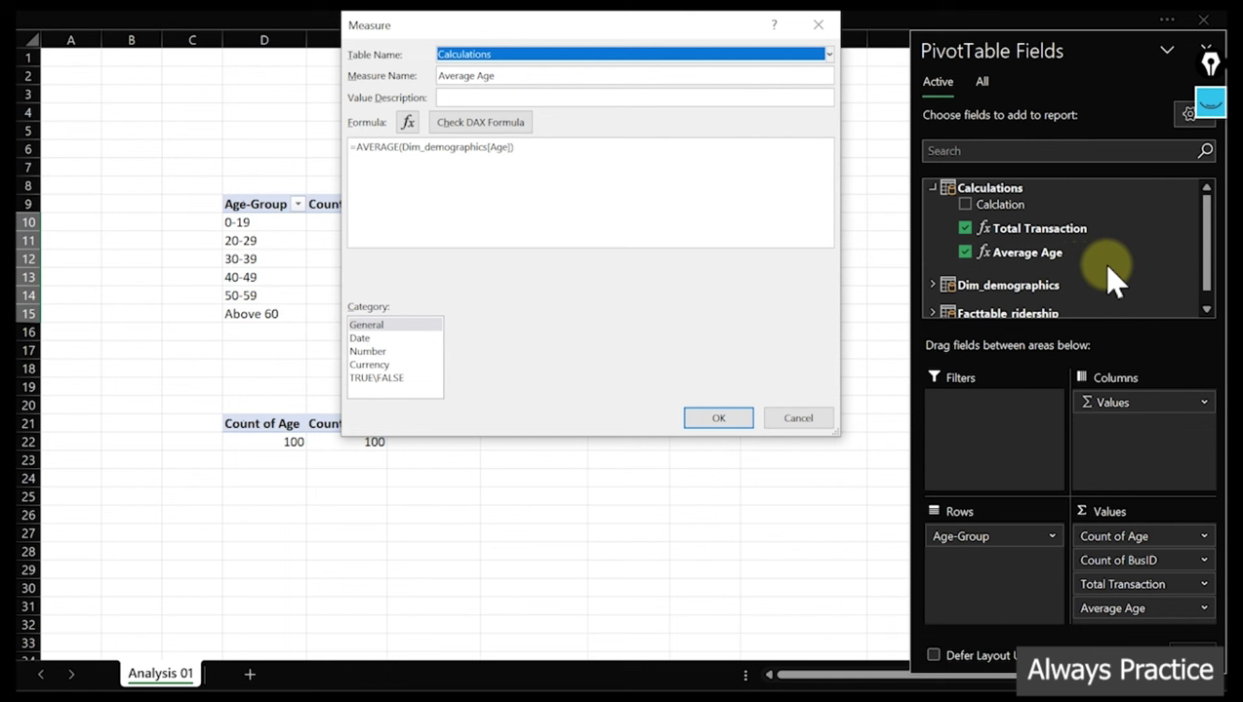
pyautogui.click(528, 156)
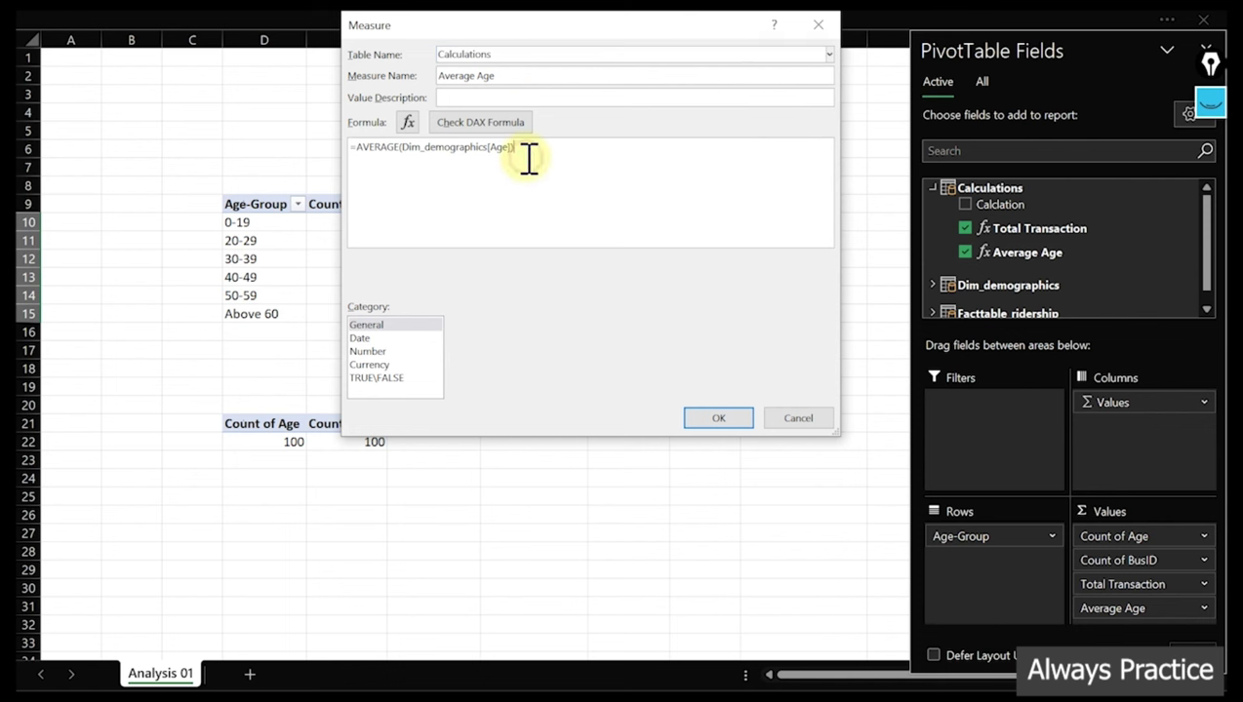
pyautogui.click(484, 124)
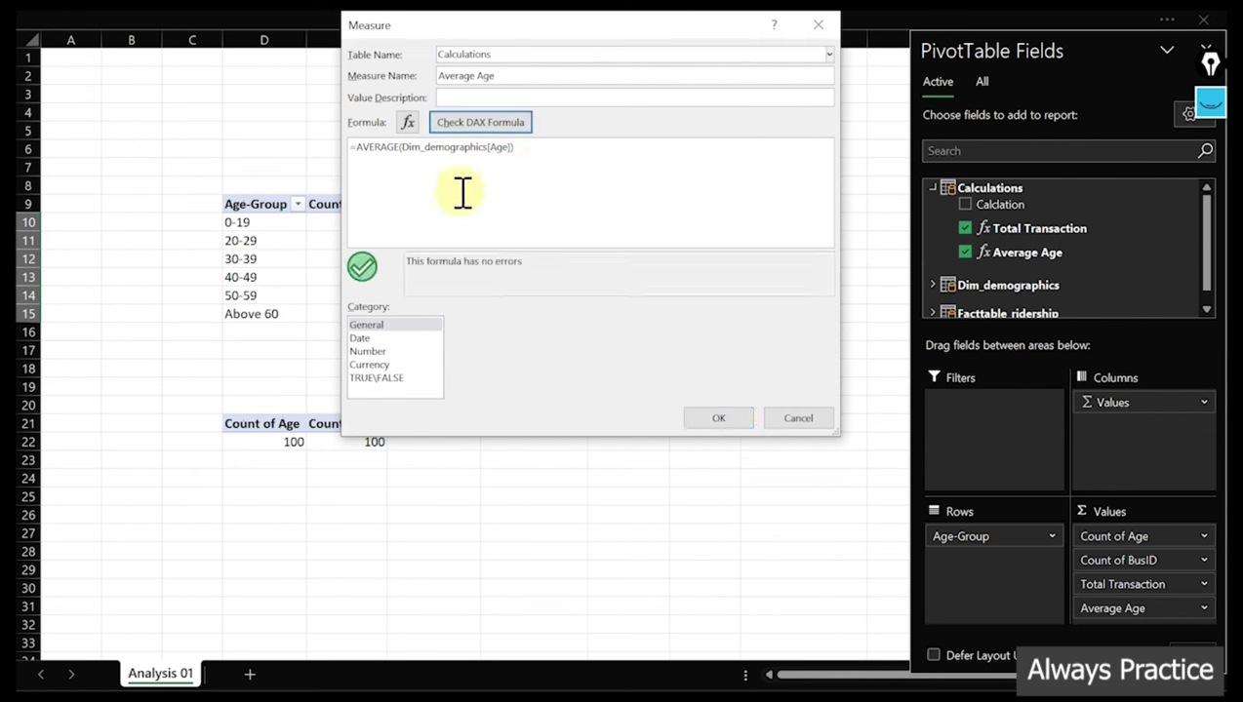
pyautogui.click(370, 353)
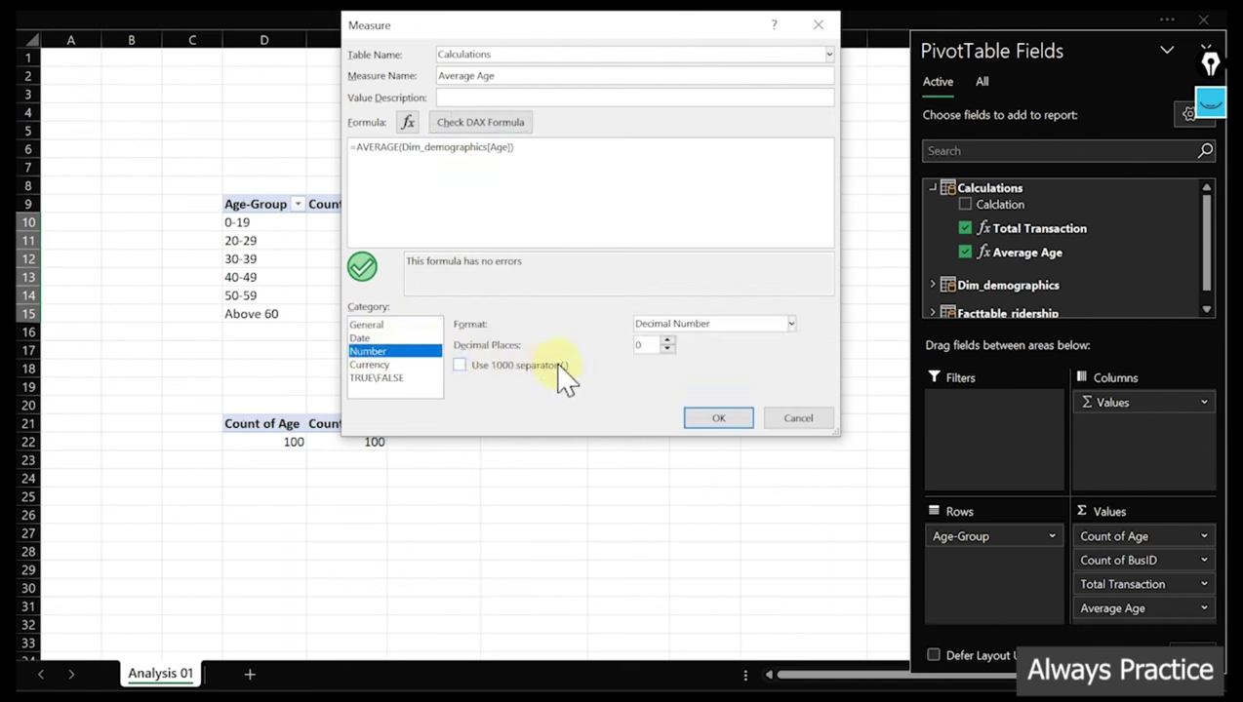
pyautogui.click(714, 326)
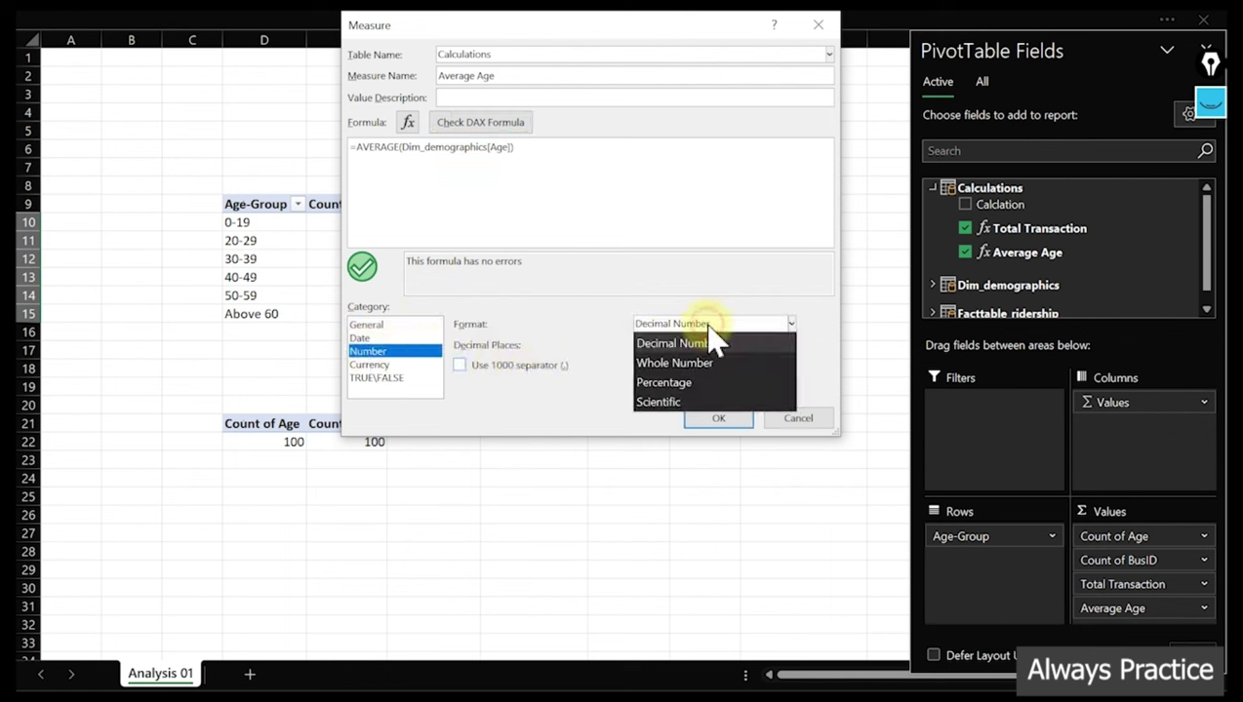
pyautogui.click(670, 363)
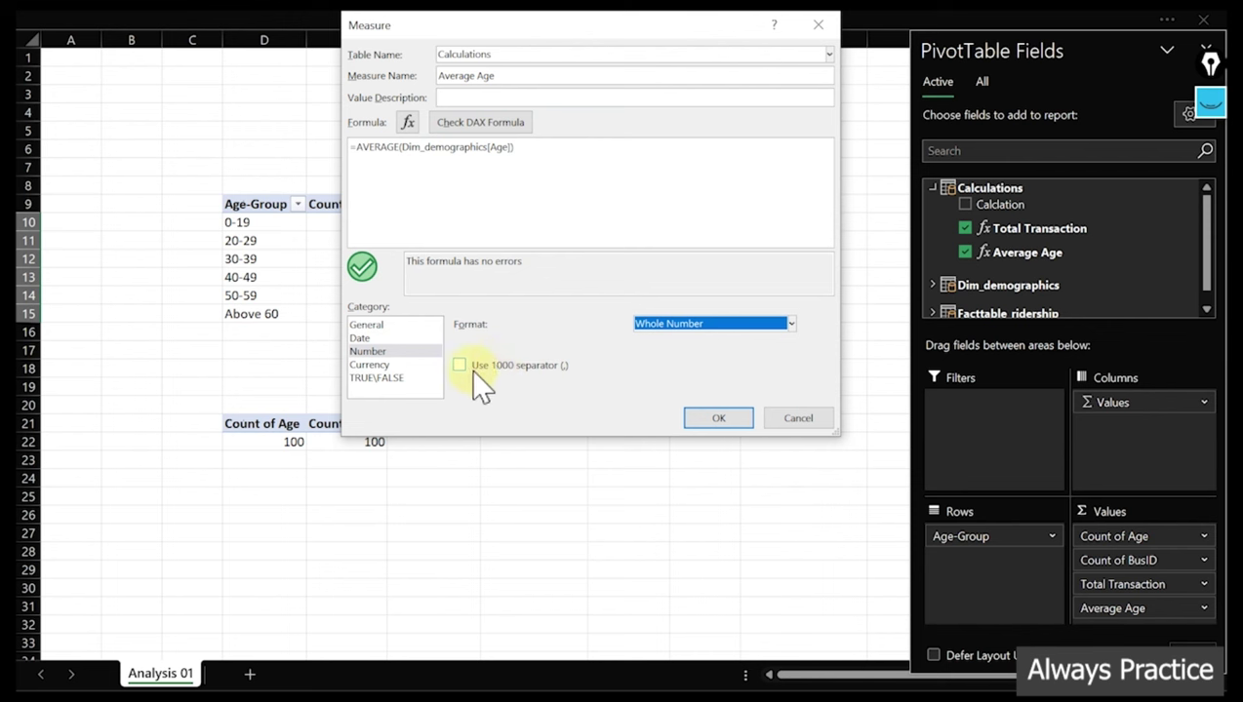
pyautogui.click(720, 419)
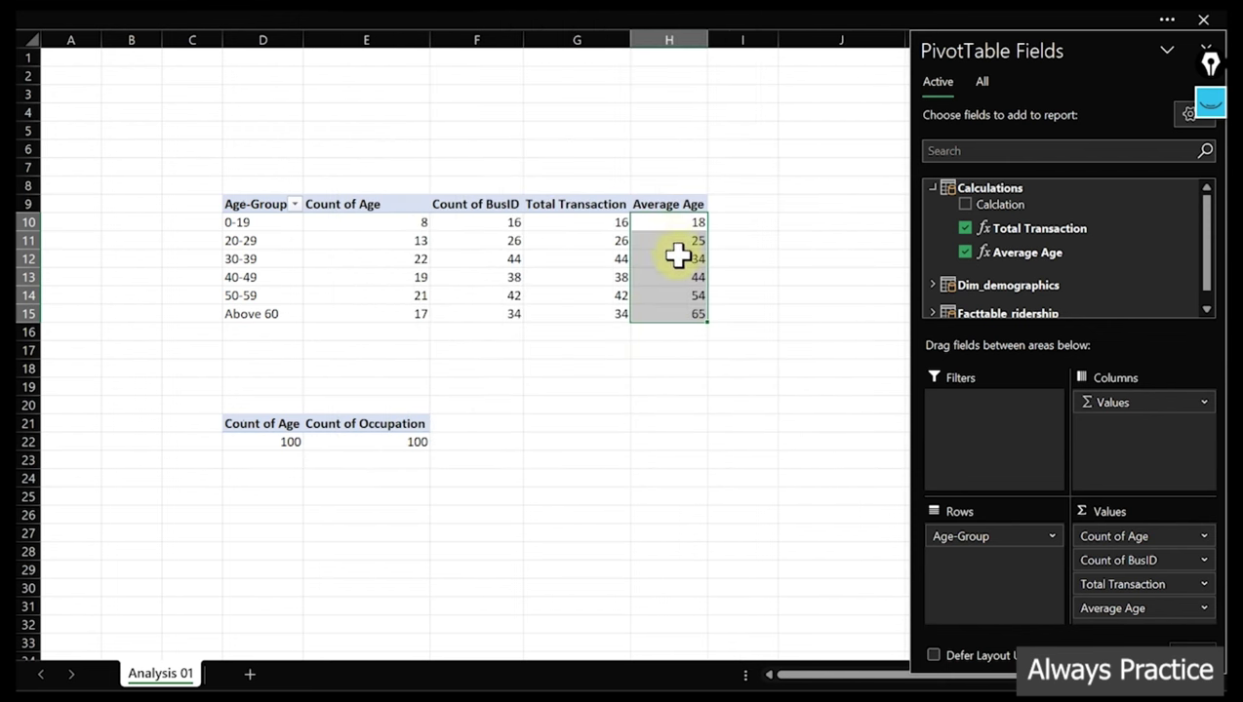
# Add the Average Age measure from the Calculations table to the values of the lower PivotTable
pyautogui.moveTo(683, 274)
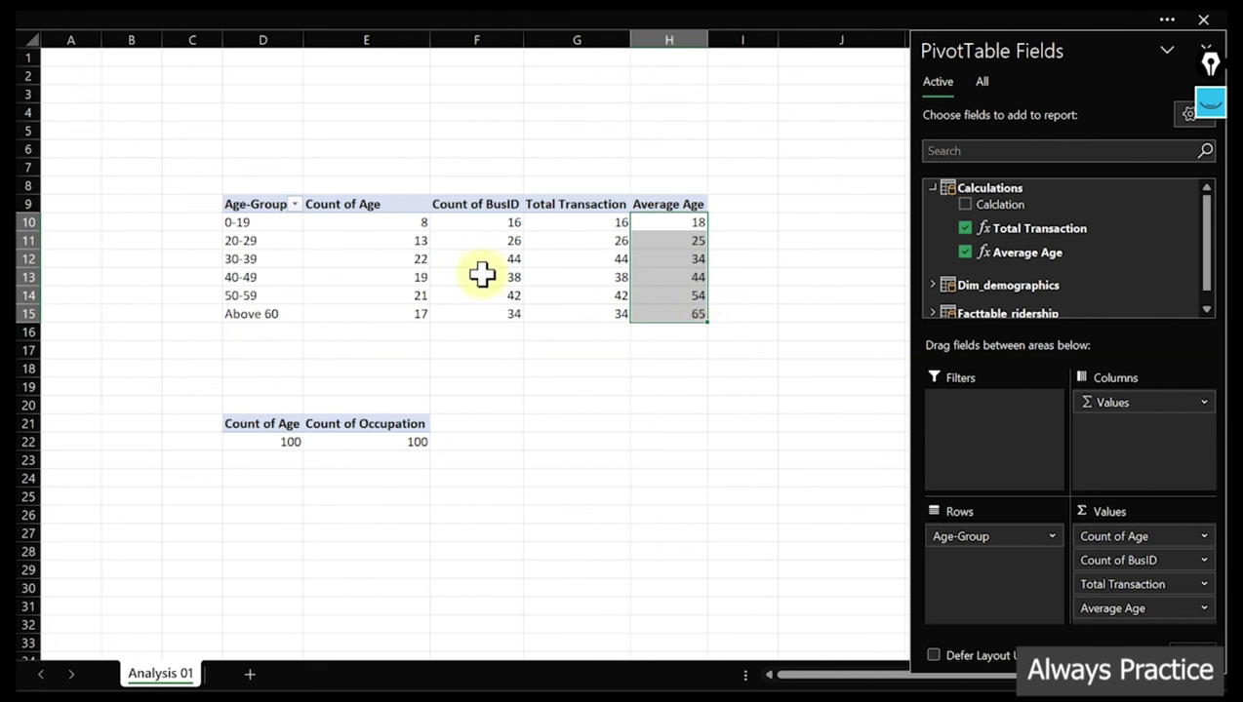
pyautogui.moveTo(482, 275)
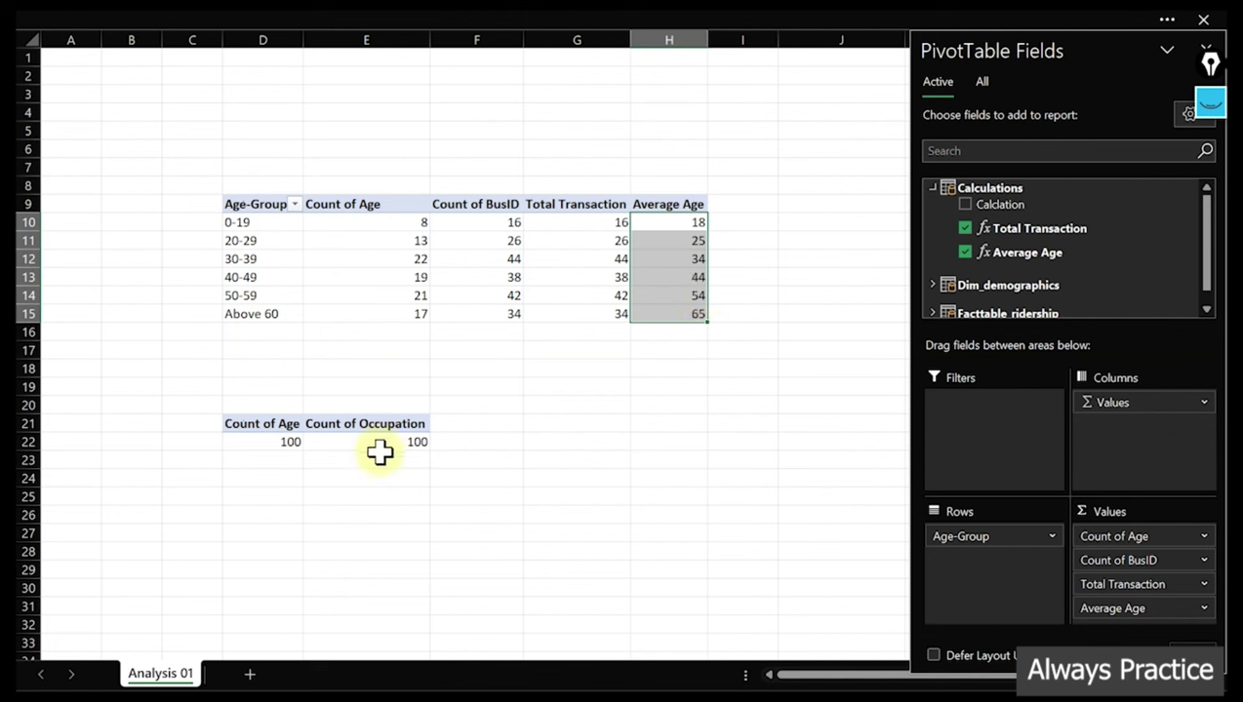
pyautogui.moveTo(407, 443)
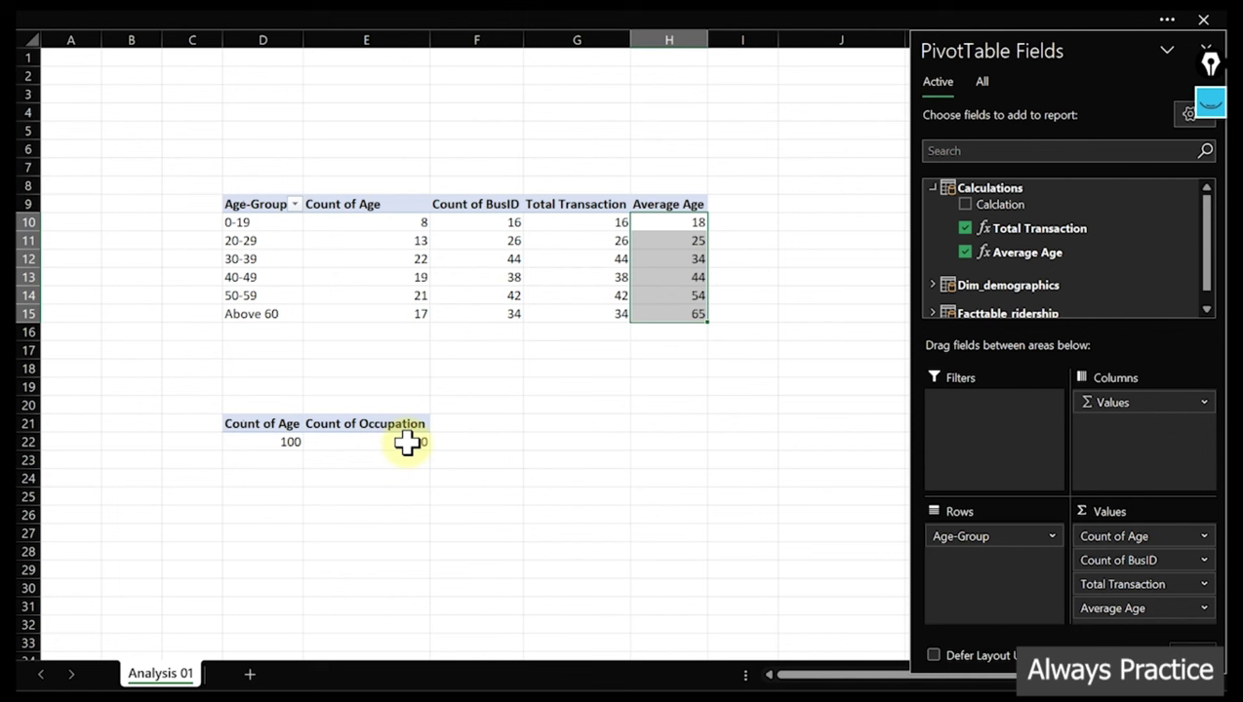
pyautogui.click(406, 443)
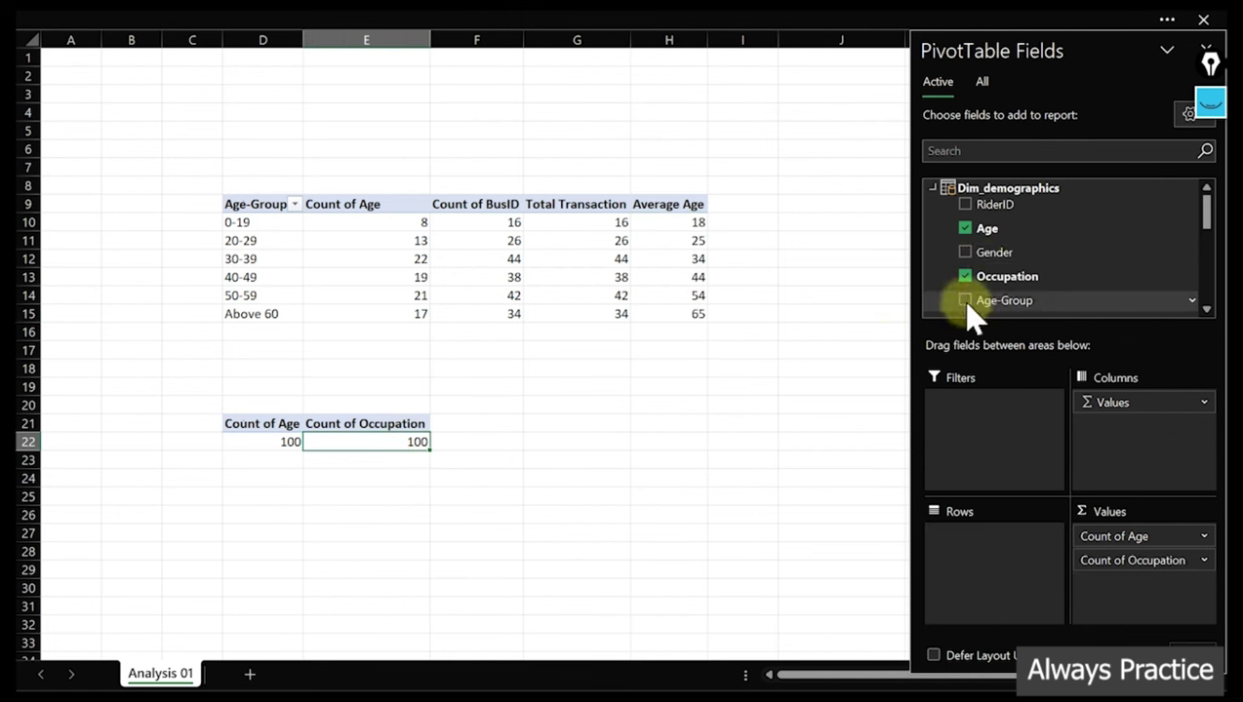
pyautogui.click(932, 188)
pyautogui.click(932, 217)
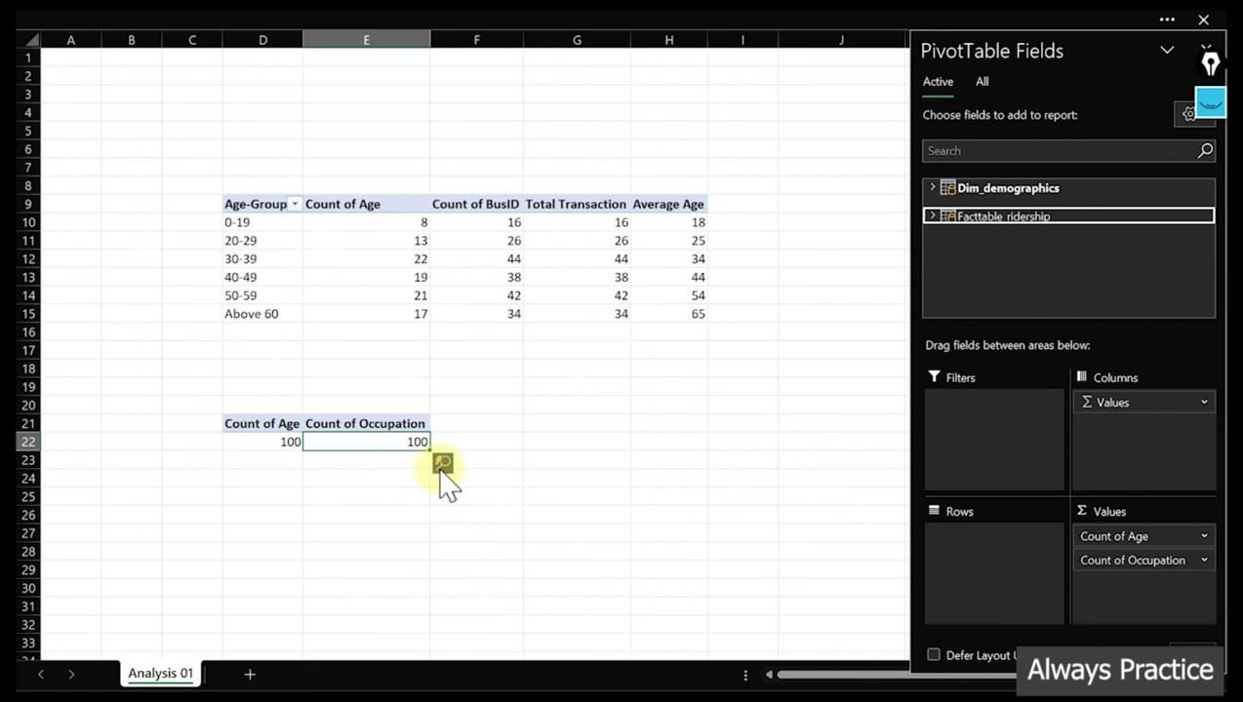
pyautogui.click(983, 82)
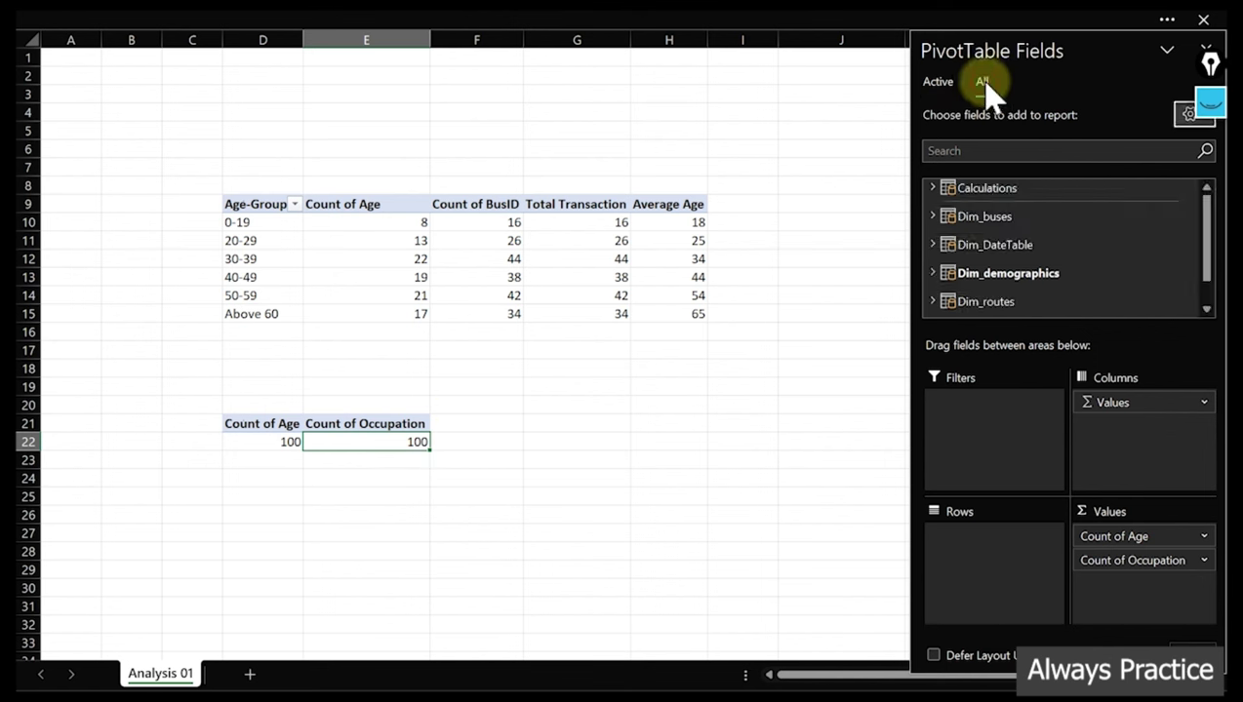
pyautogui.click(928, 189)
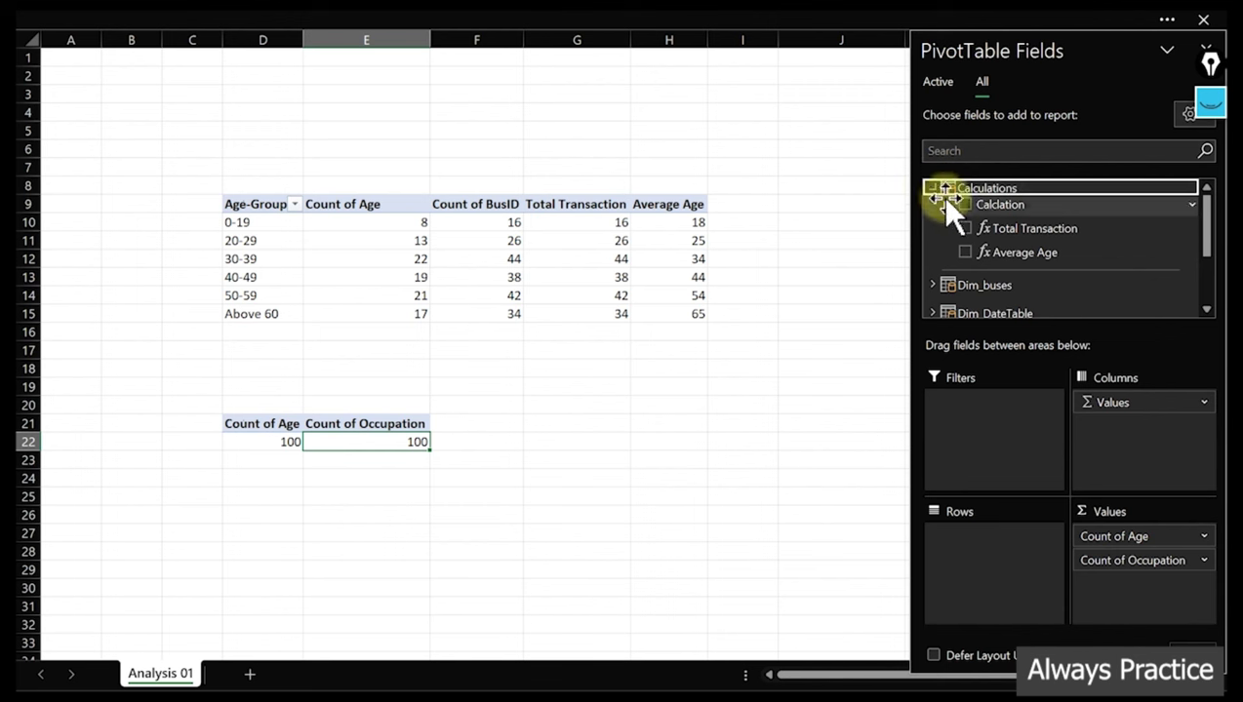
pyautogui.click(965, 252)
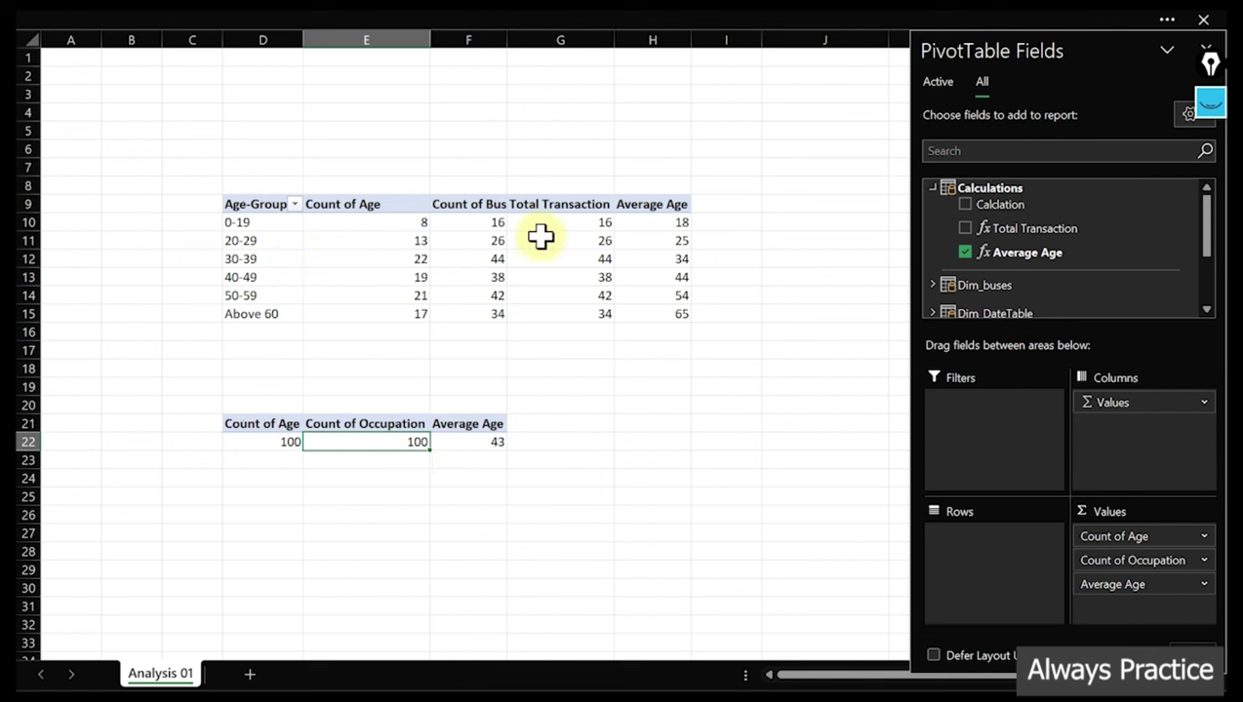
# Remove Age-Group from the upper PivotTable's rows and list all model tables, with Calculations and Dim_demographics collapsed
pyautogui.moveTo(663, 223); pyautogui.dragTo(672, 316)
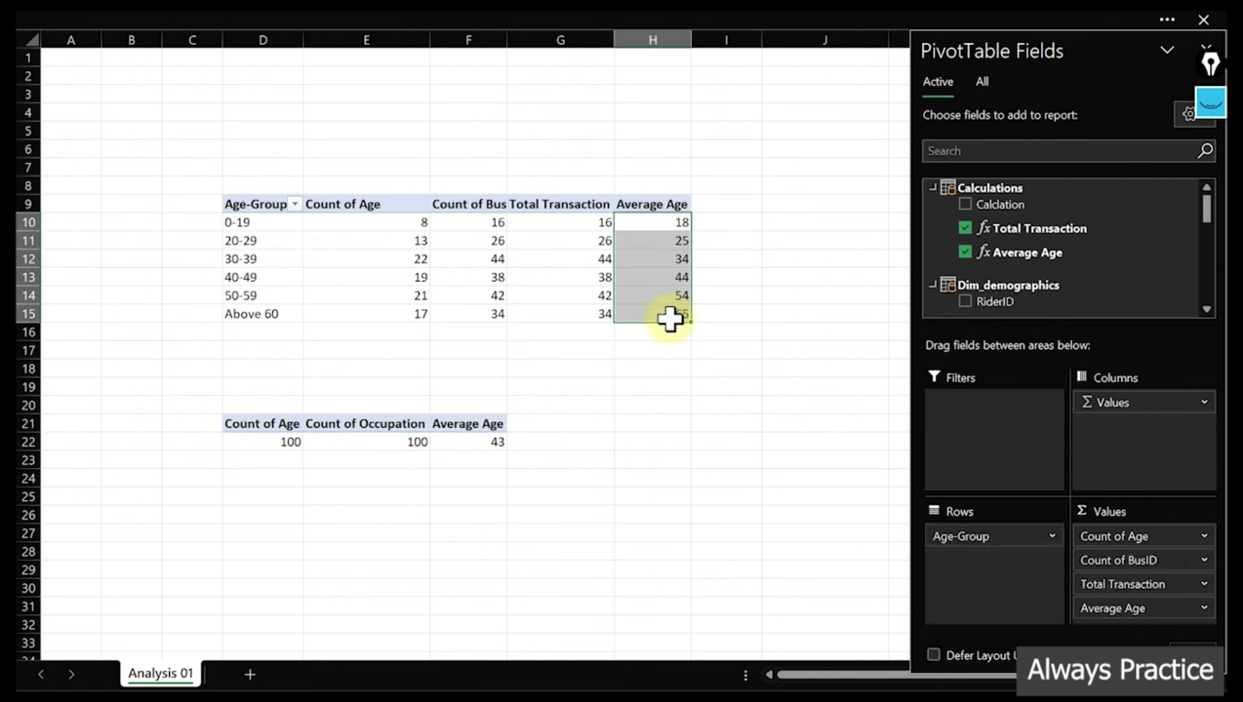
pyautogui.moveTo(267, 223); pyautogui.dragTo(270, 314)
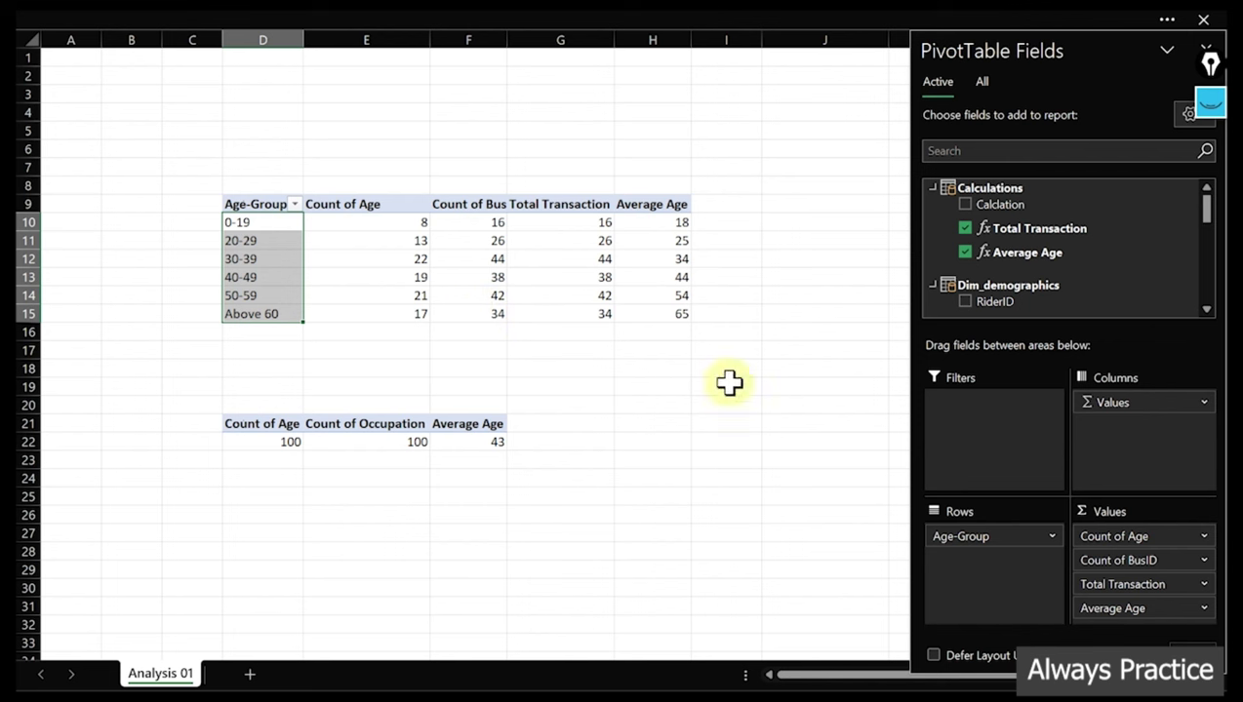
pyautogui.moveTo(982, 535); pyautogui.dragTo(743, 526)
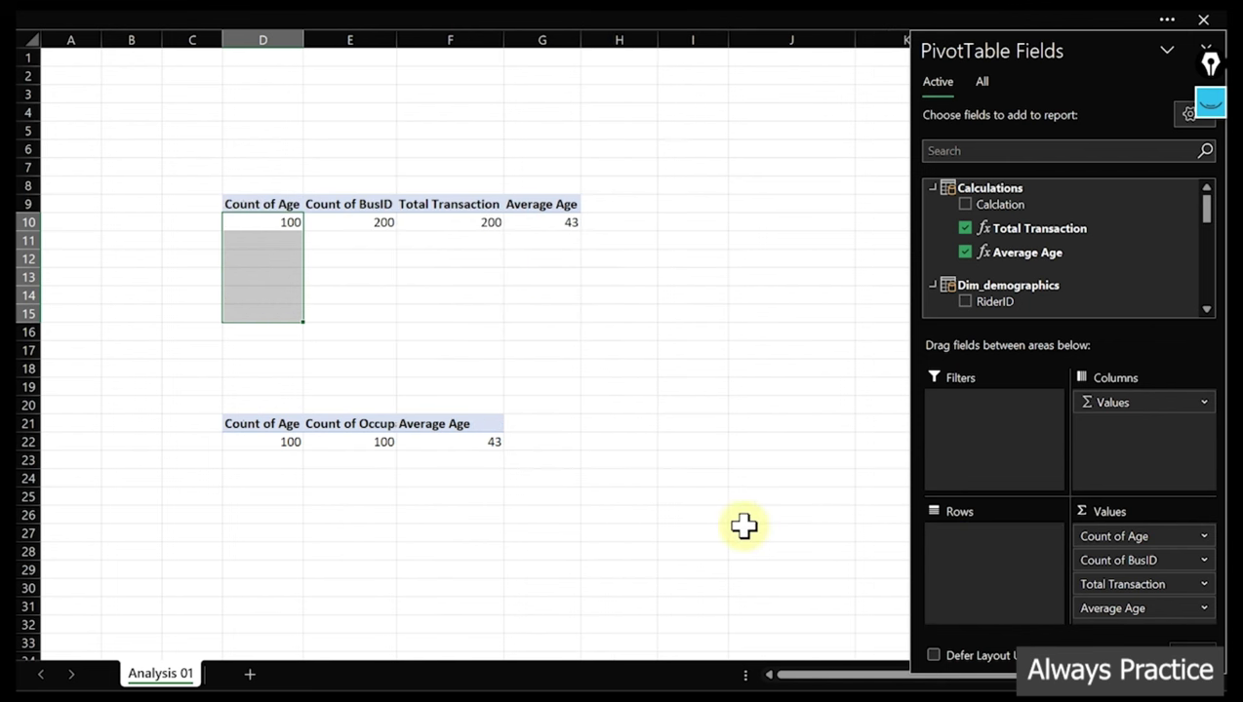
pyautogui.click(931, 187)
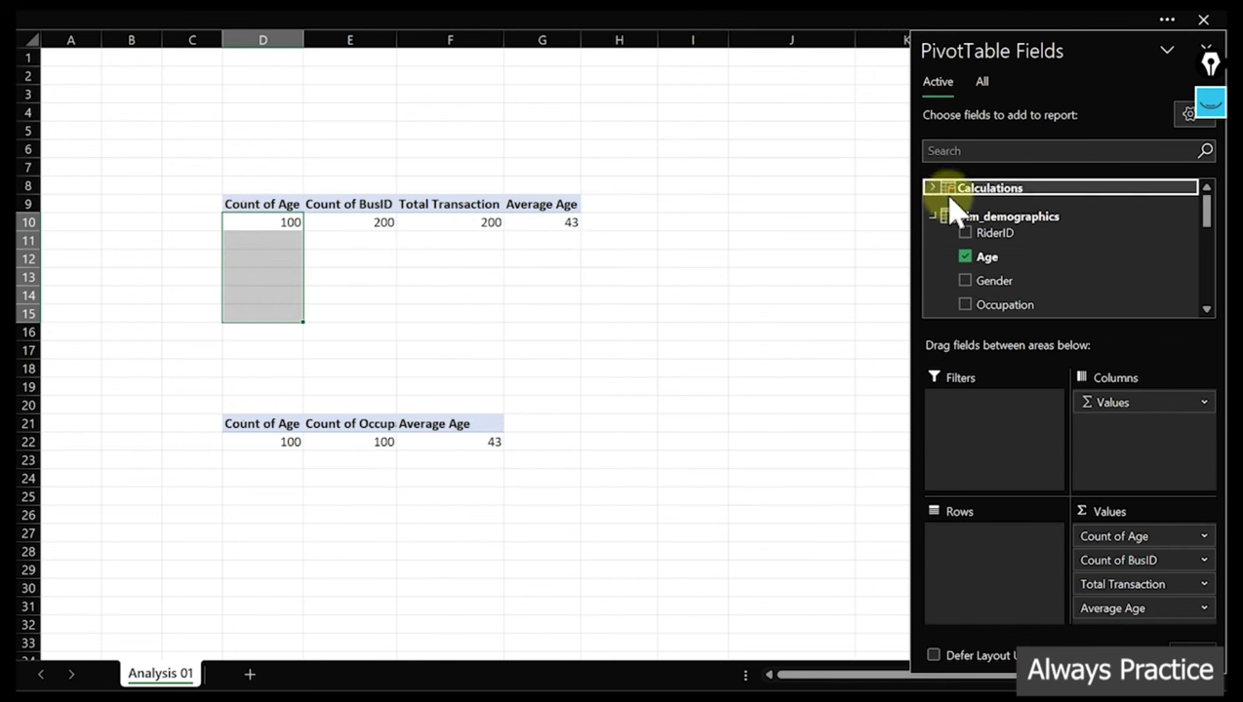
pyautogui.click(933, 216)
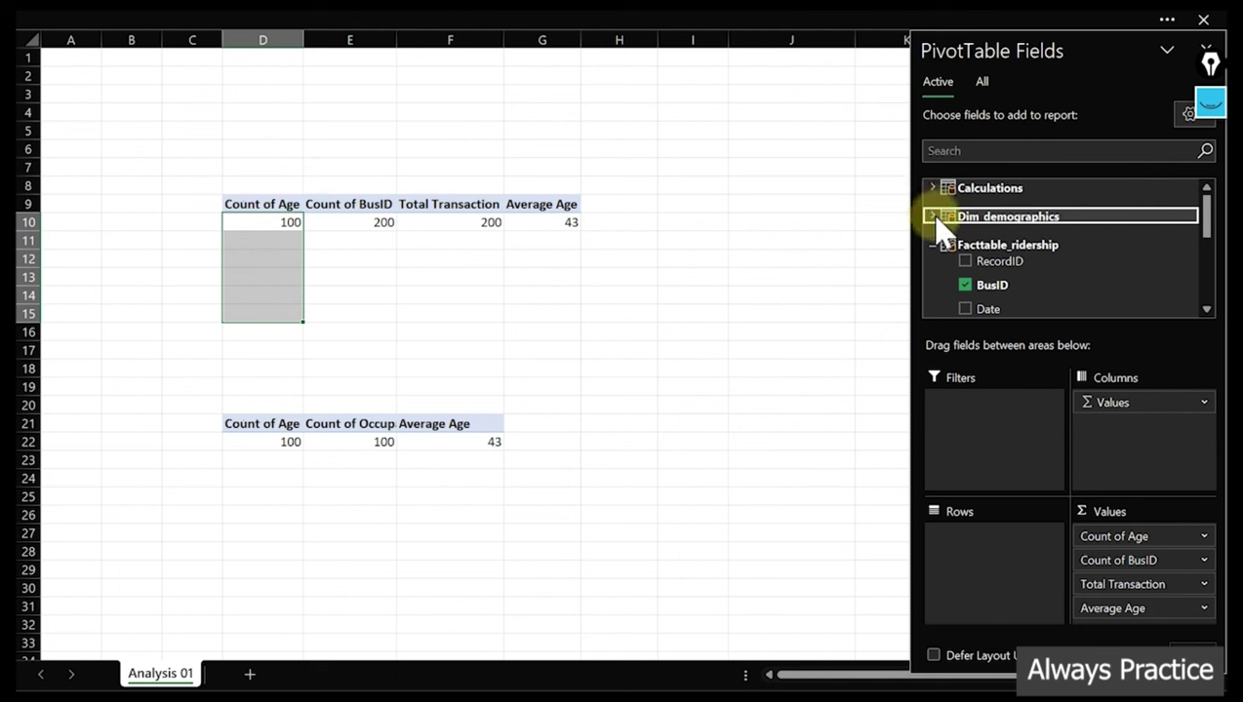
pyautogui.click(980, 82)
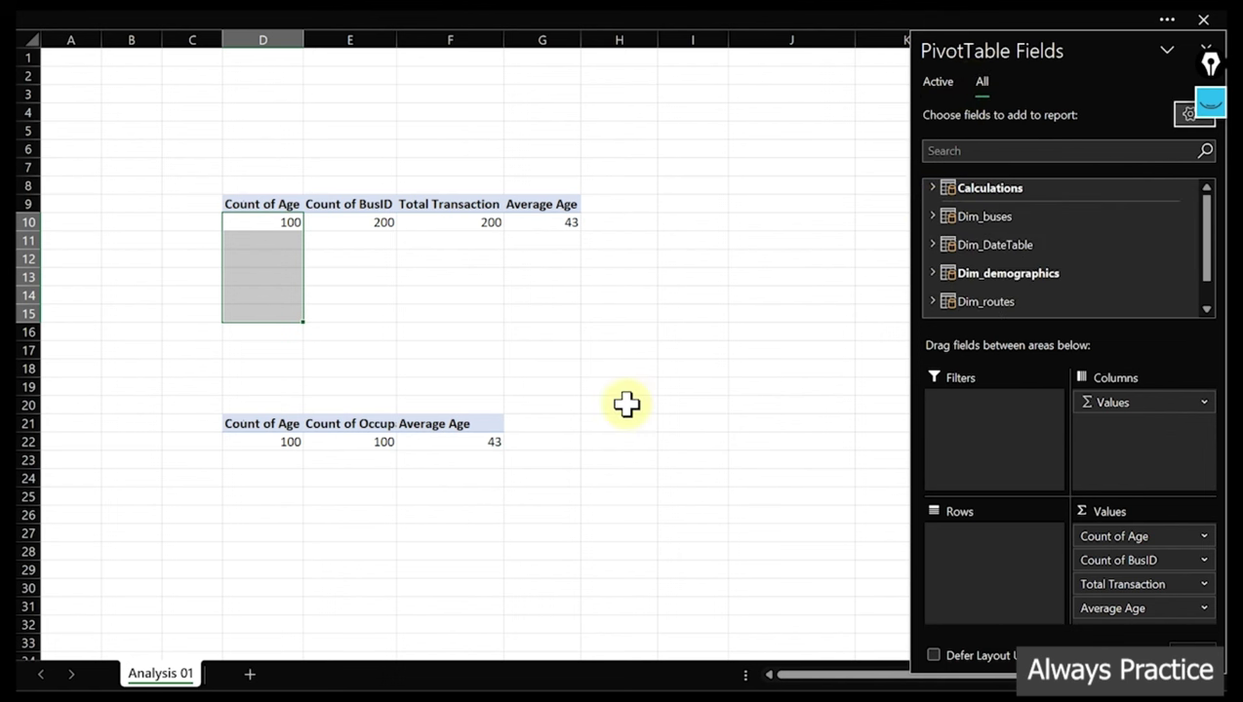
# Move the lower PivotTable to cell K8, and add BusNumber from Dim_buses as rows of the PivotTable at D9
pyautogui.moveTo(251, 425); pyautogui.dragTo(485, 441)
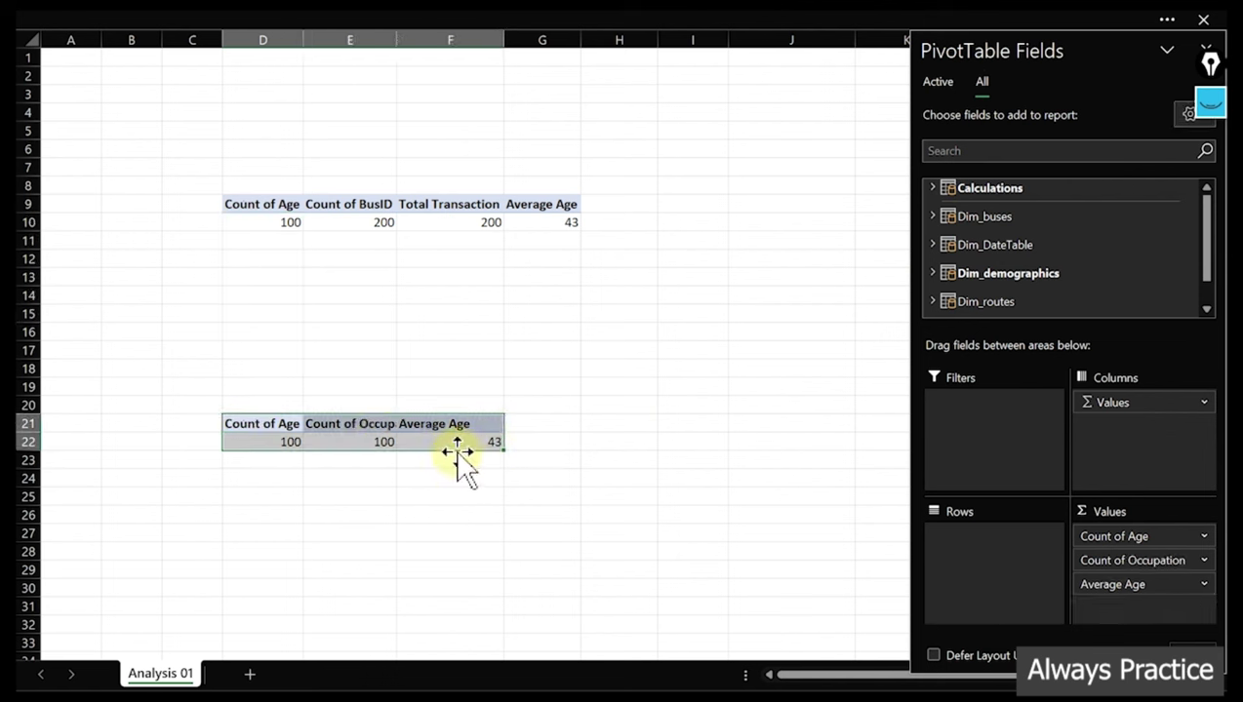
pyautogui.moveTo(459, 451); pyautogui.dragTo(878, 207)
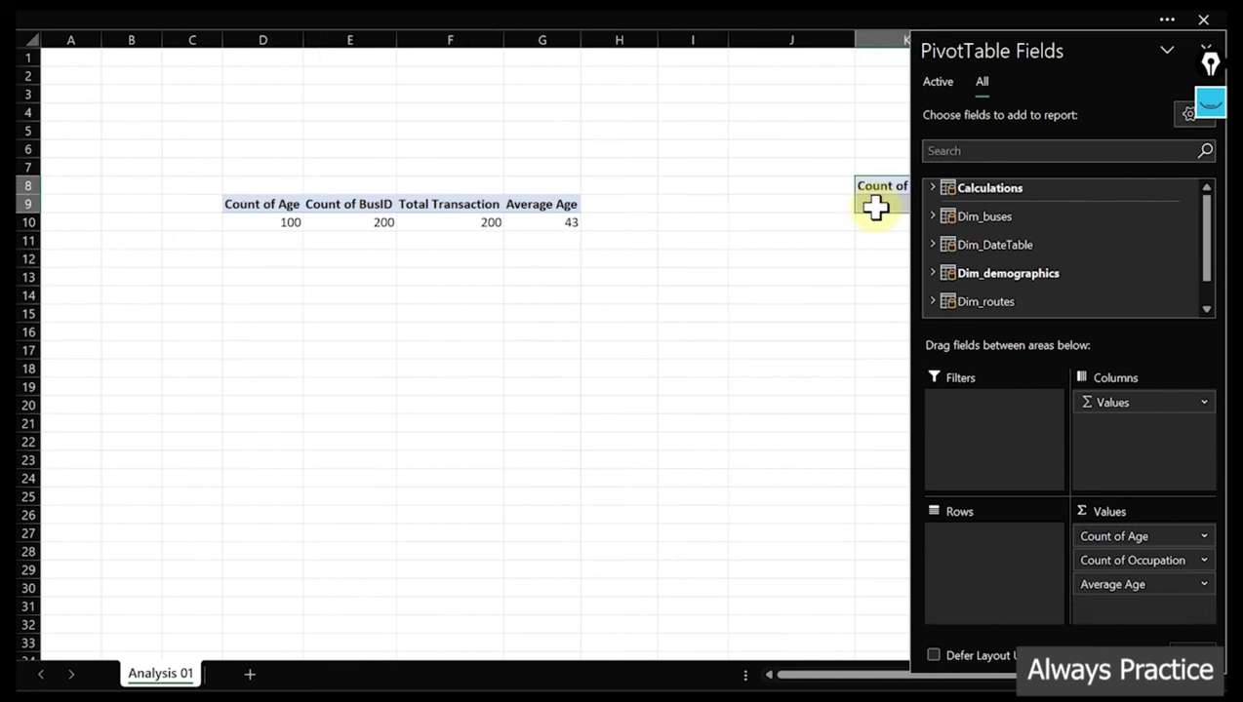
pyautogui.click(556, 222)
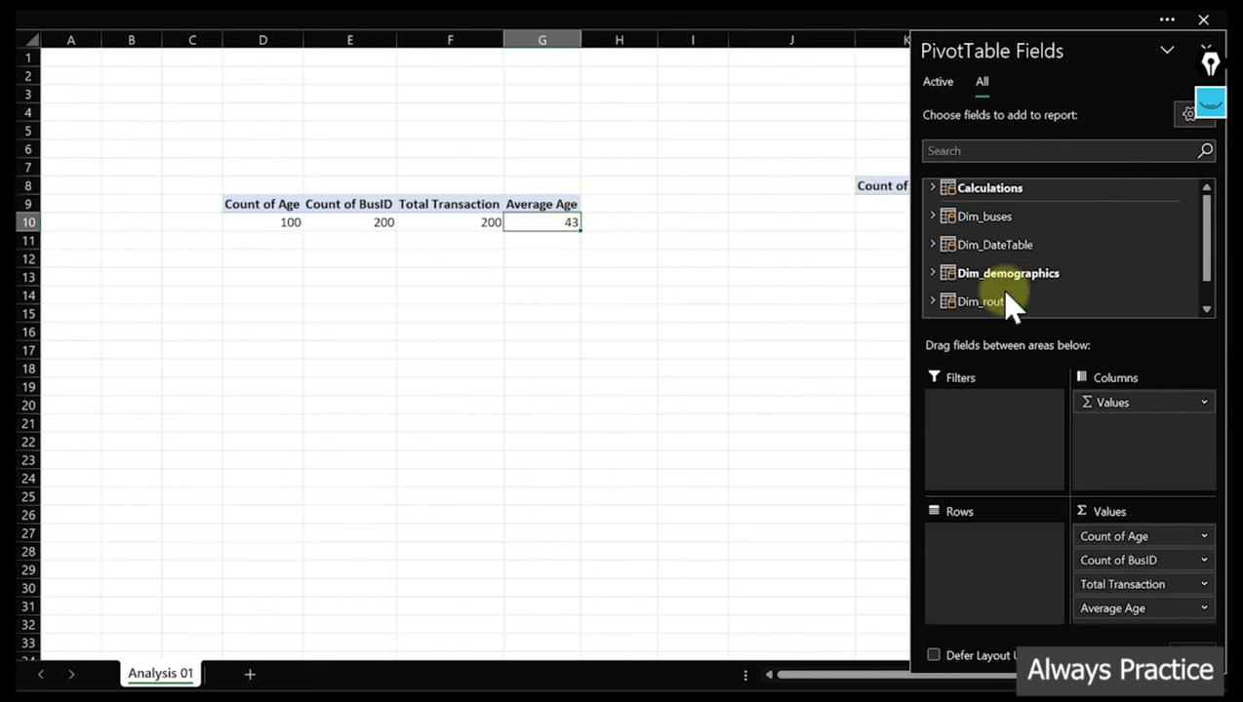
pyautogui.click(932, 216)
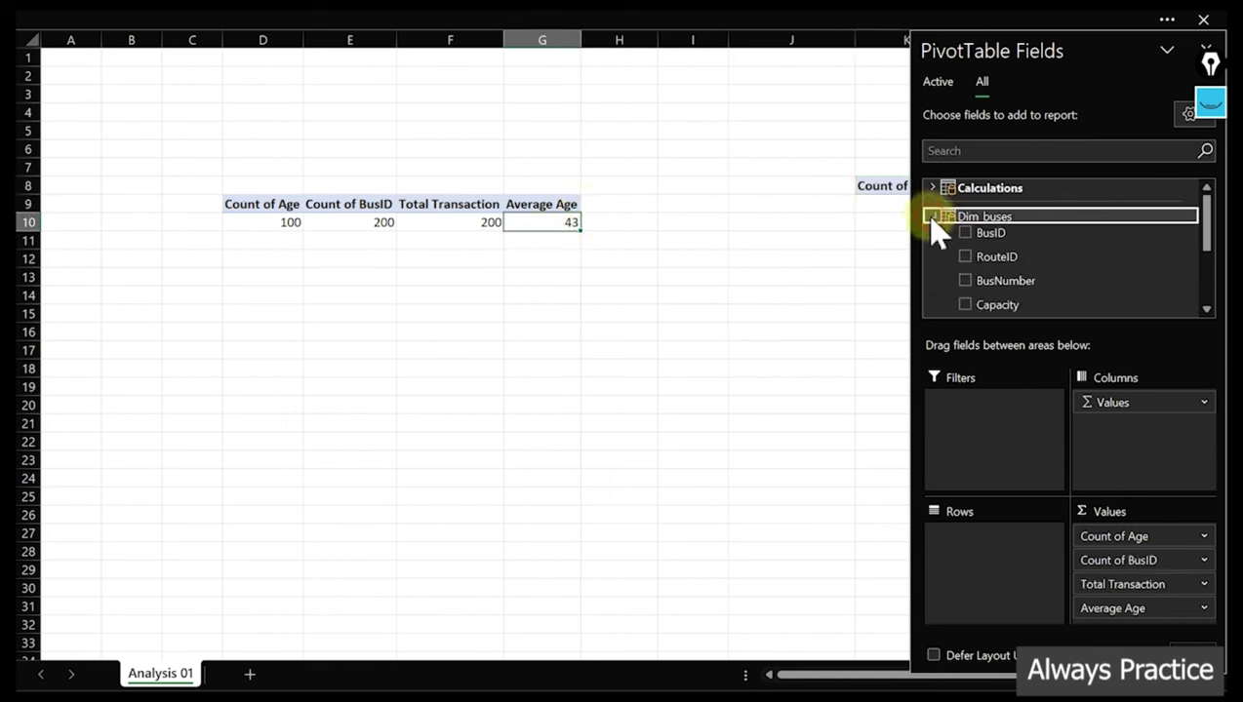
pyautogui.click(964, 281)
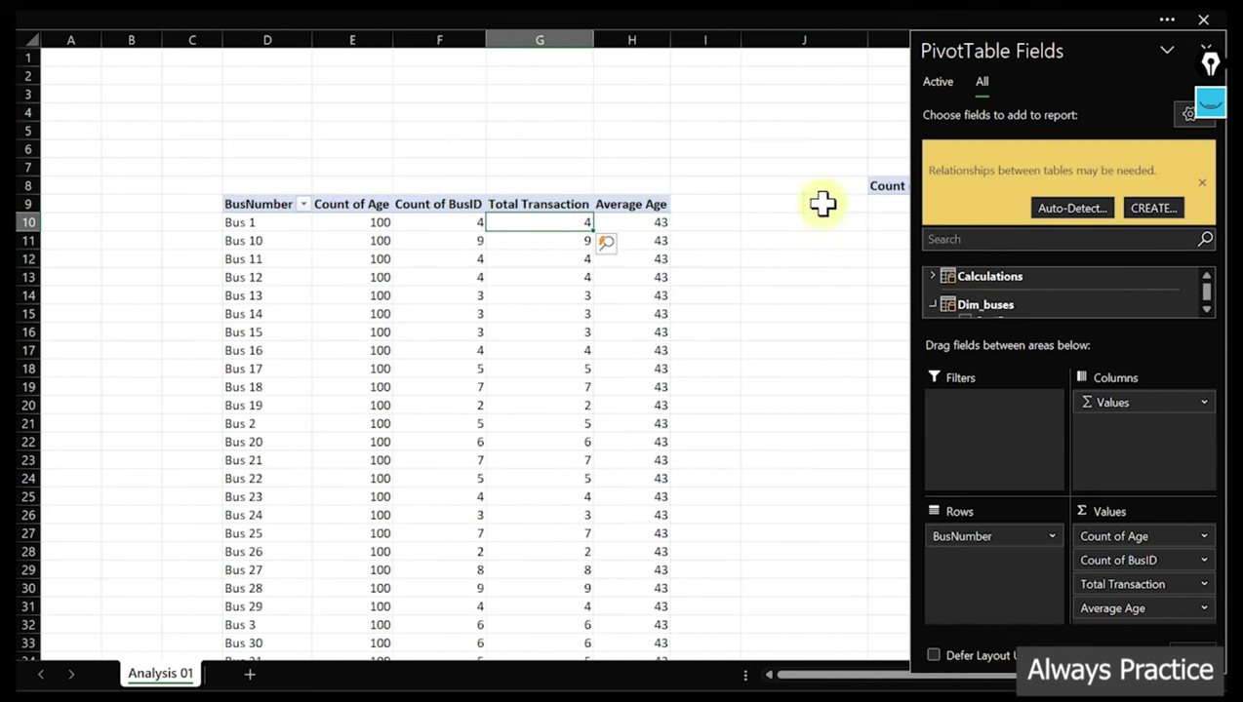
pyautogui.click(664, 298)
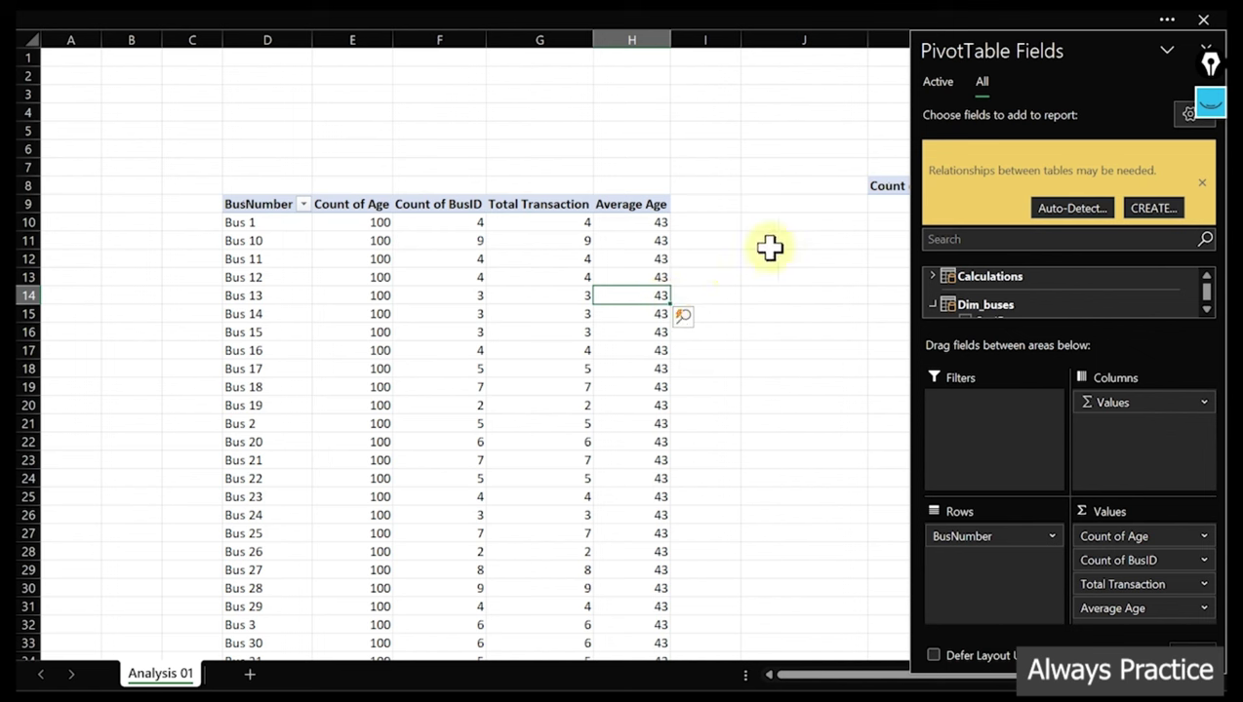
pyautogui.click(1202, 182)
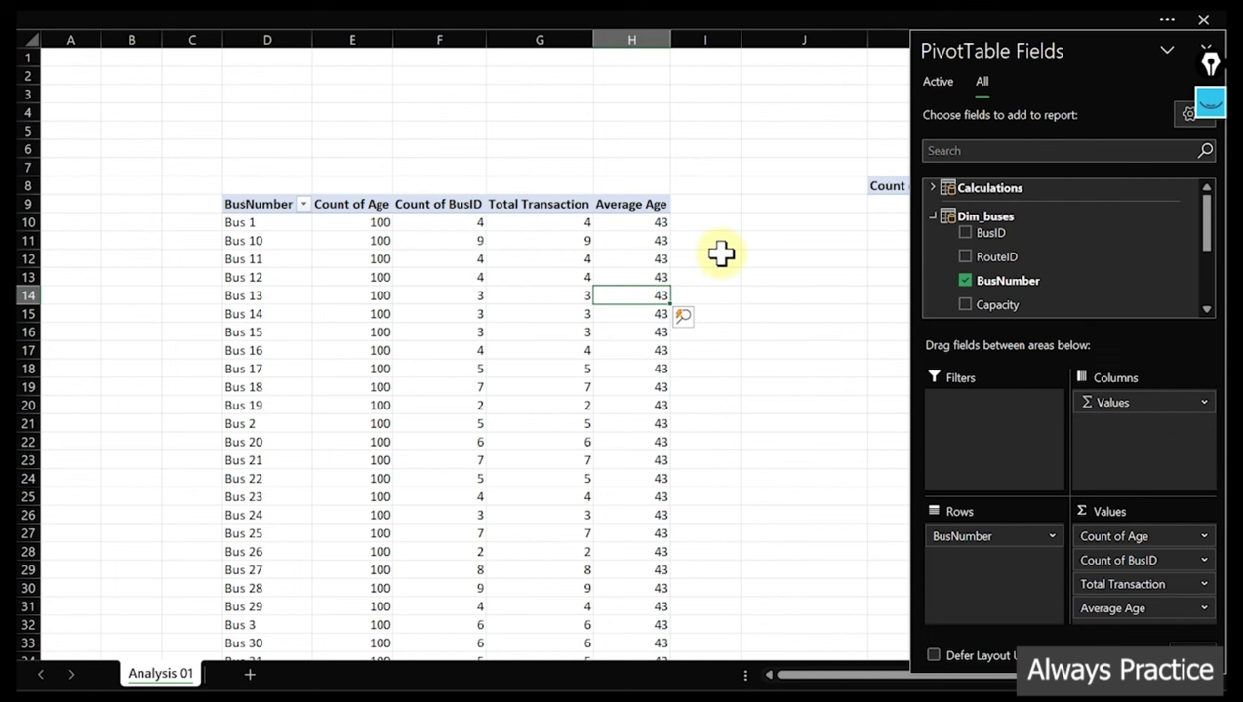
# Examine how Dim_demographics and Dim_buses relate to Facttable_ridership in the Power Pivot diagram, and return to the workbook
pyautogui.click(369, 259)
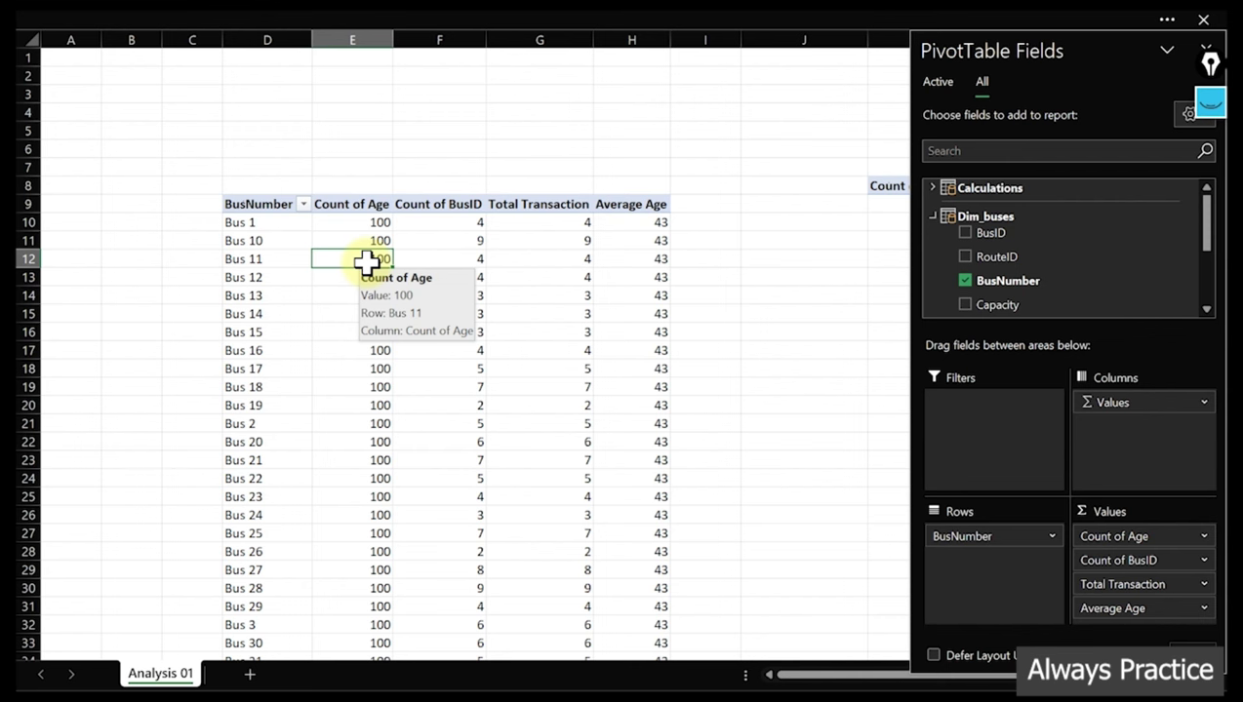
pyautogui.click(351, 12)
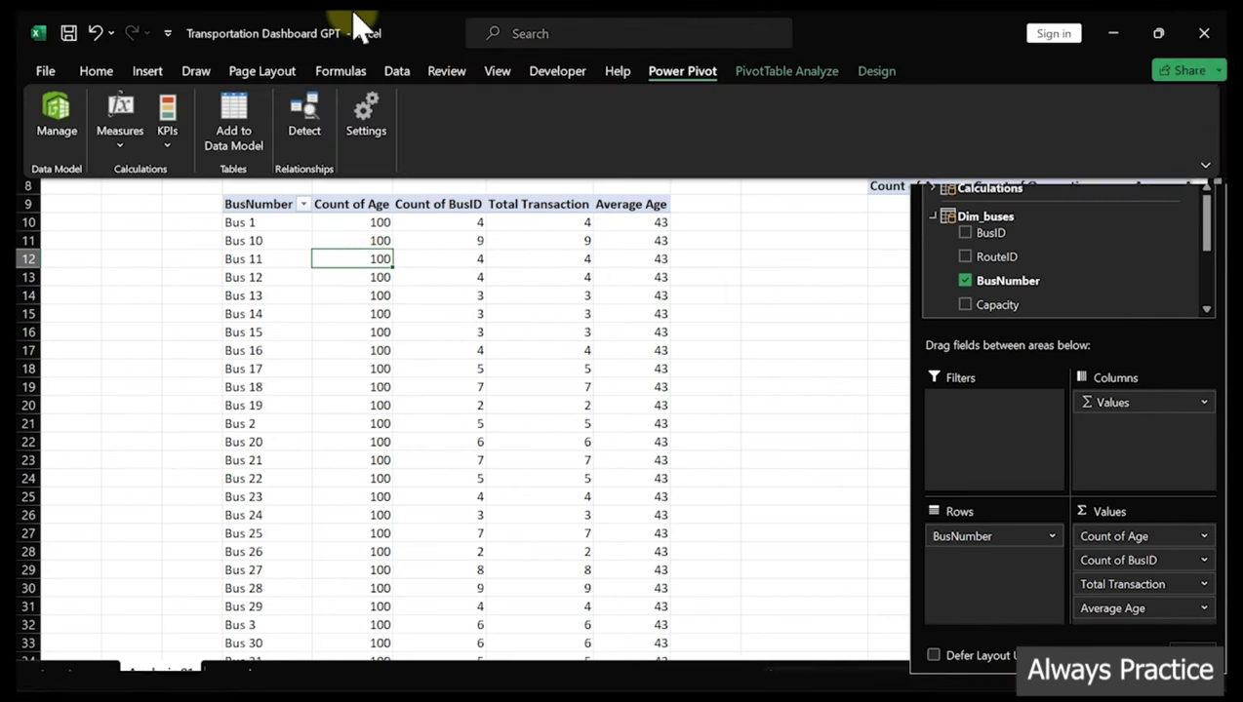
pyautogui.click(56, 107)
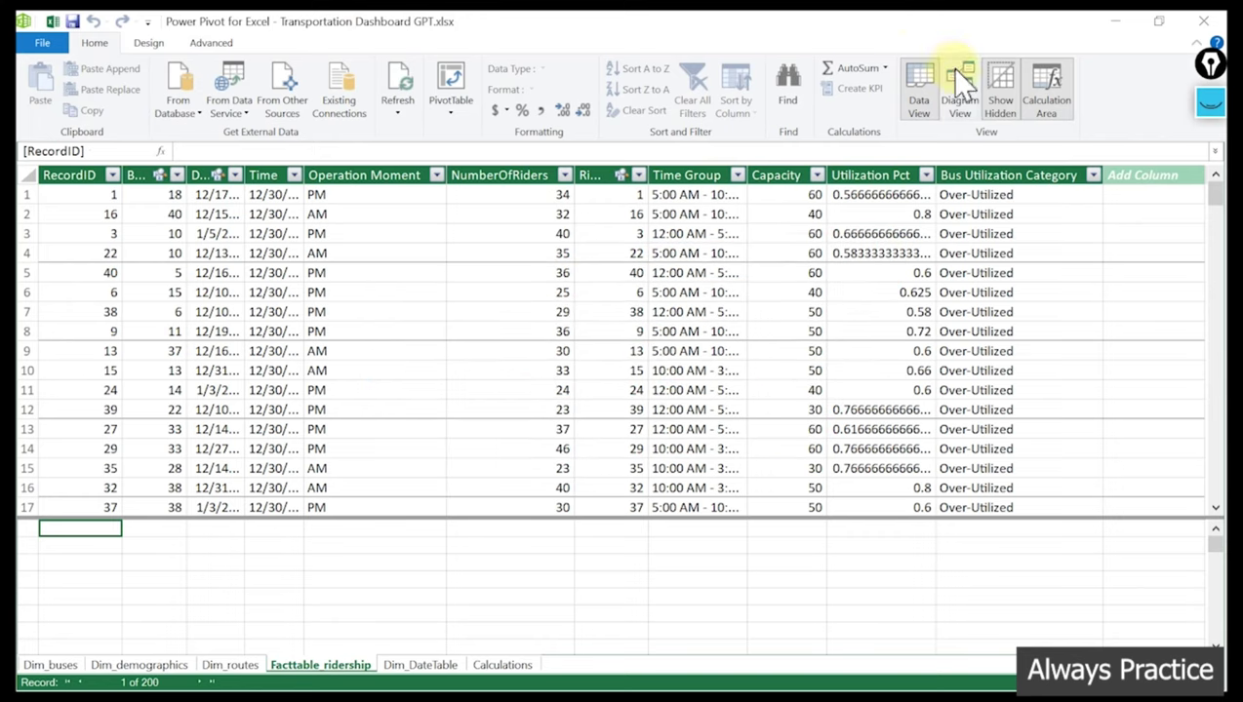
pyautogui.click(960, 84)
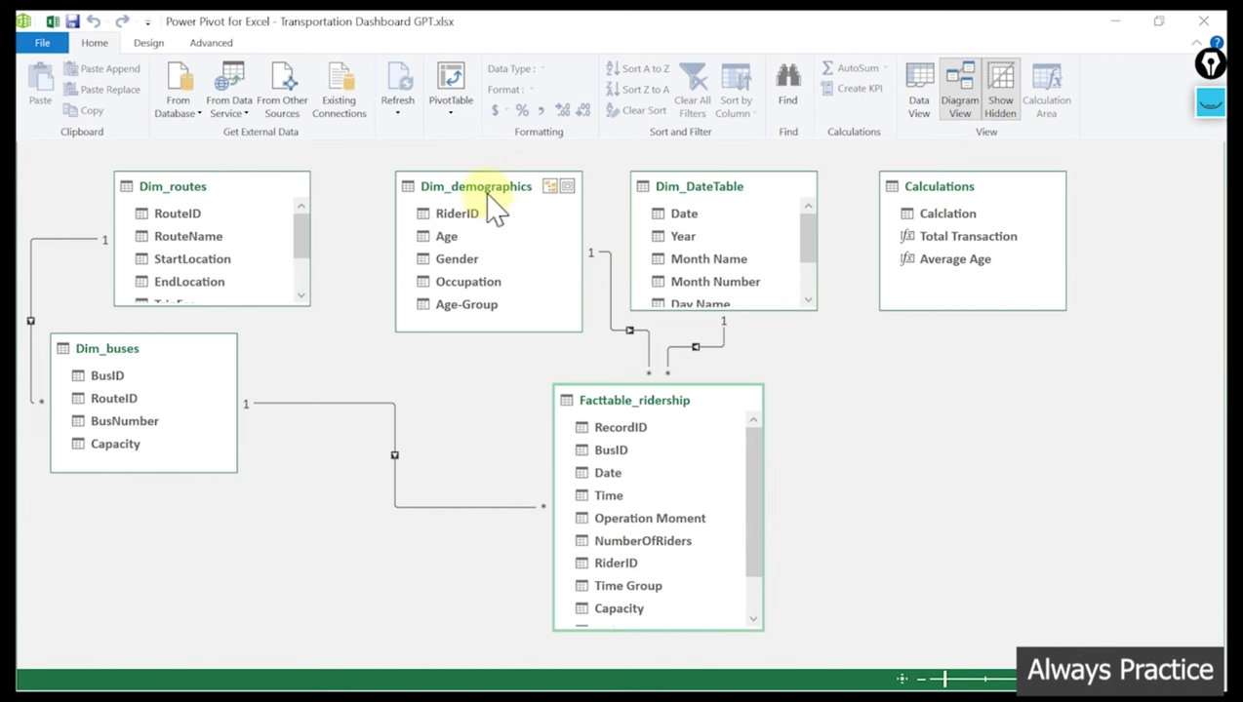
pyautogui.moveTo(478, 189); pyautogui.dragTo(462, 191)
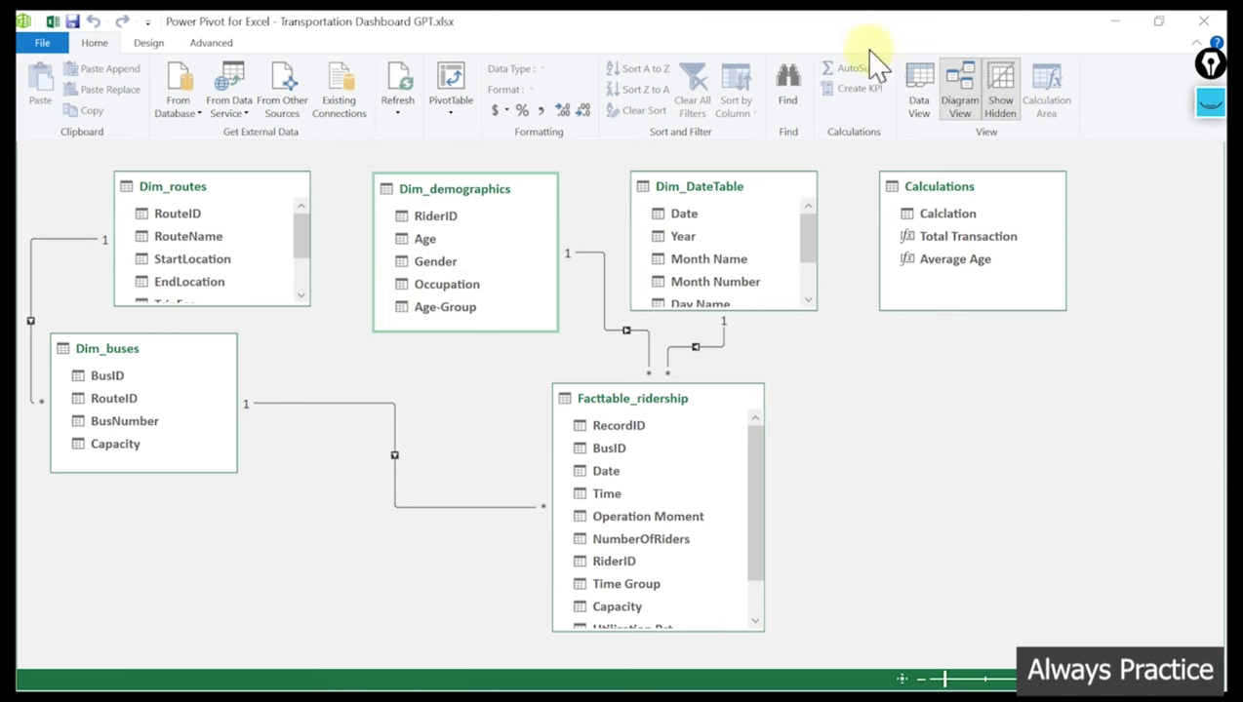
pyautogui.click(51, 21)
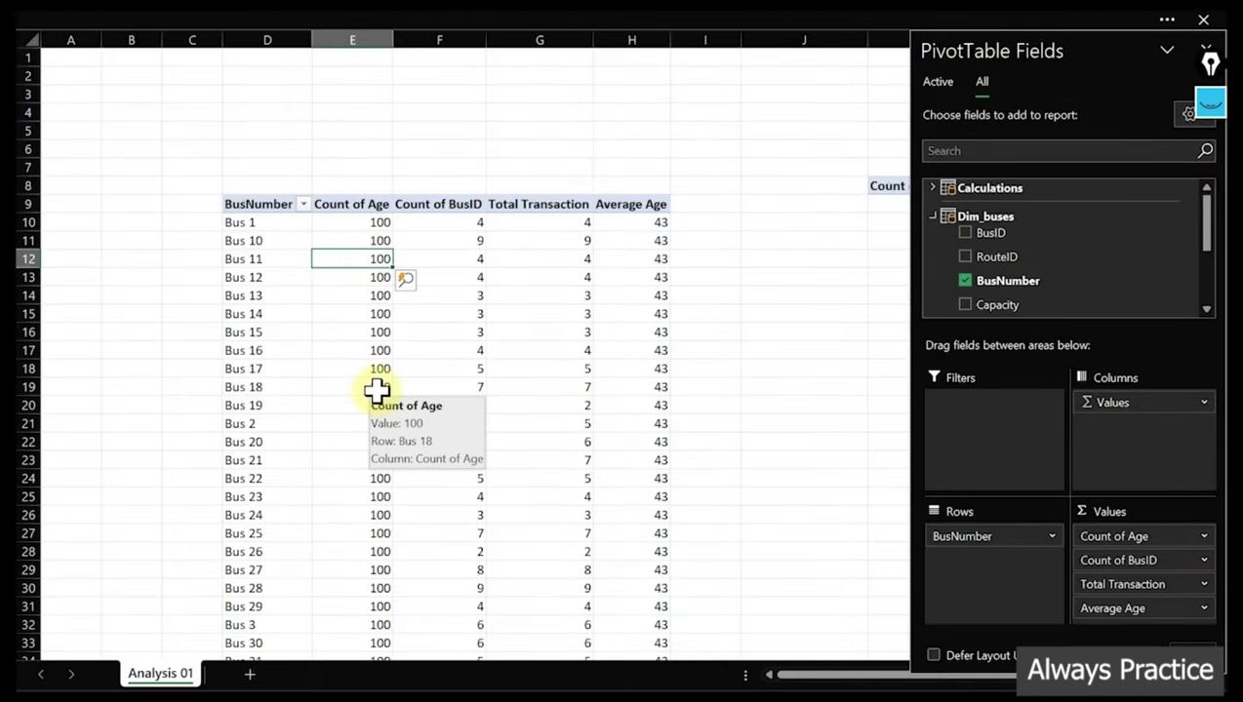